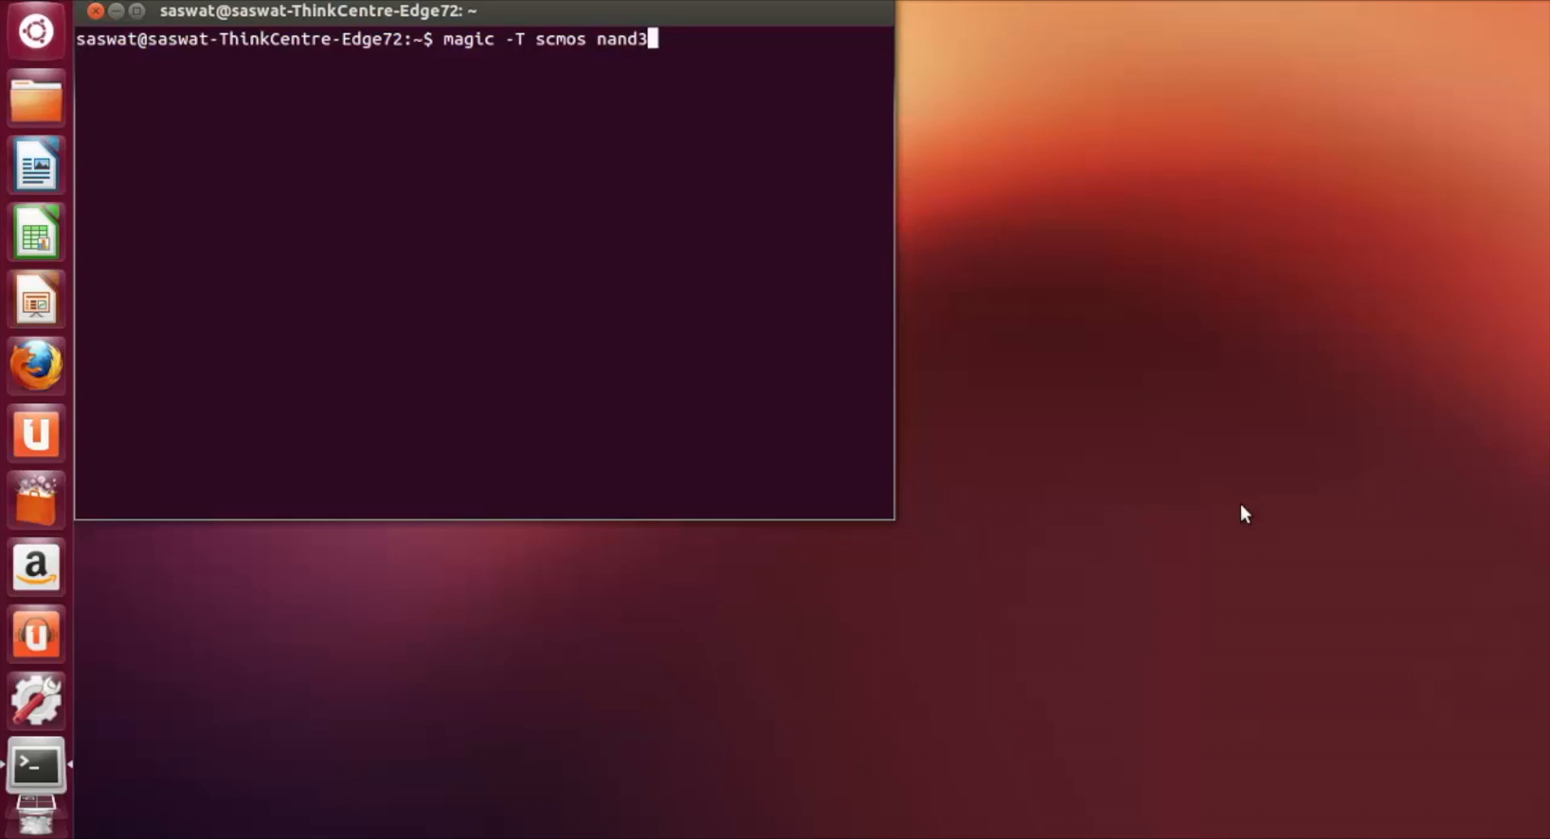
# Step: Launch Magic on the nand3 cell with the scmos technology and turn on the layout grid
pyautogui.press('Return')
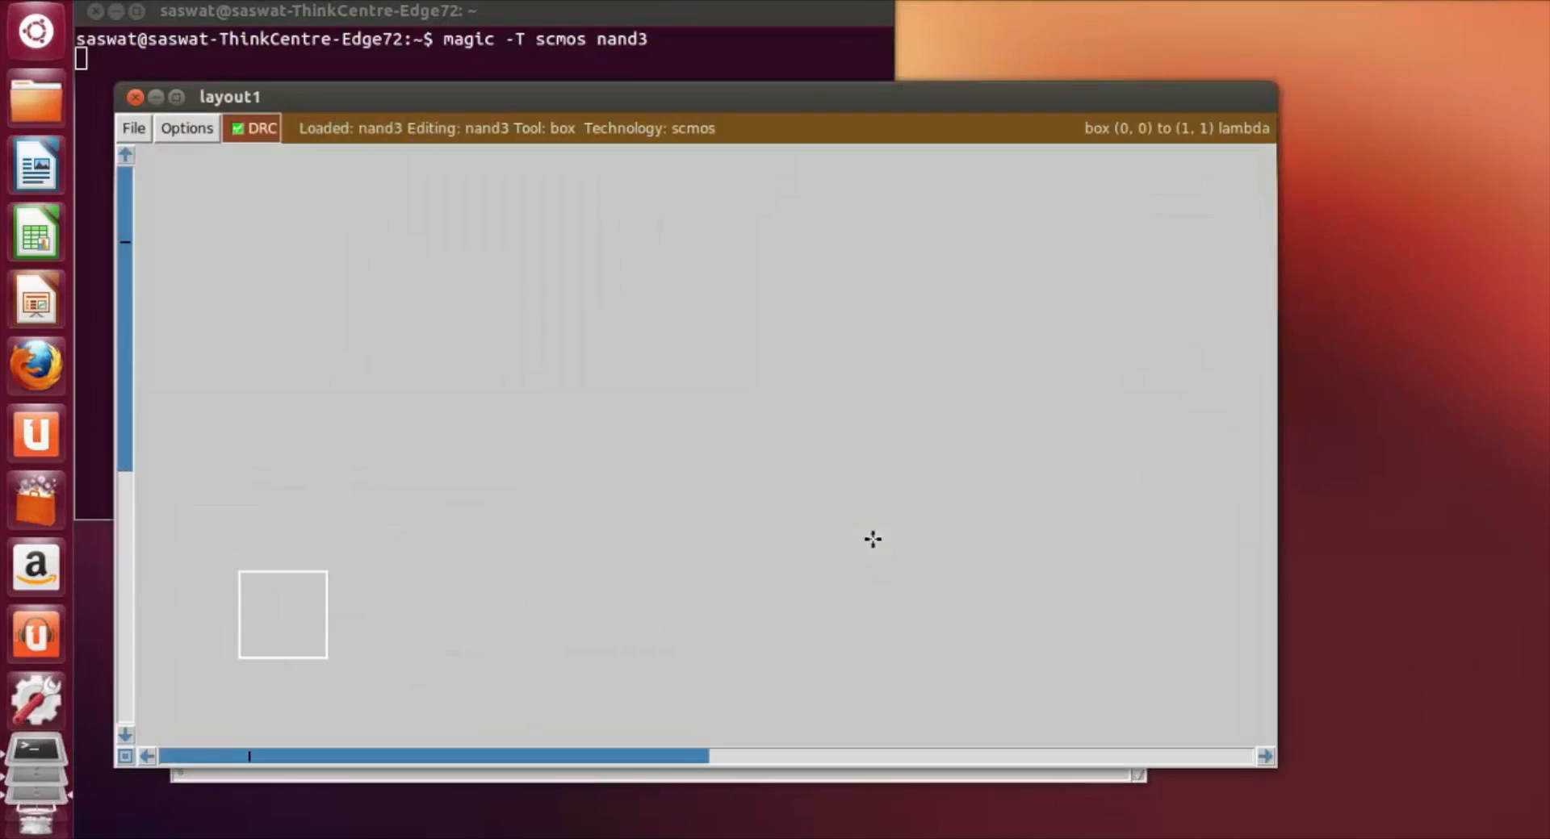
pyautogui.moveTo(563, 101); pyautogui.dragTo(577, 40)
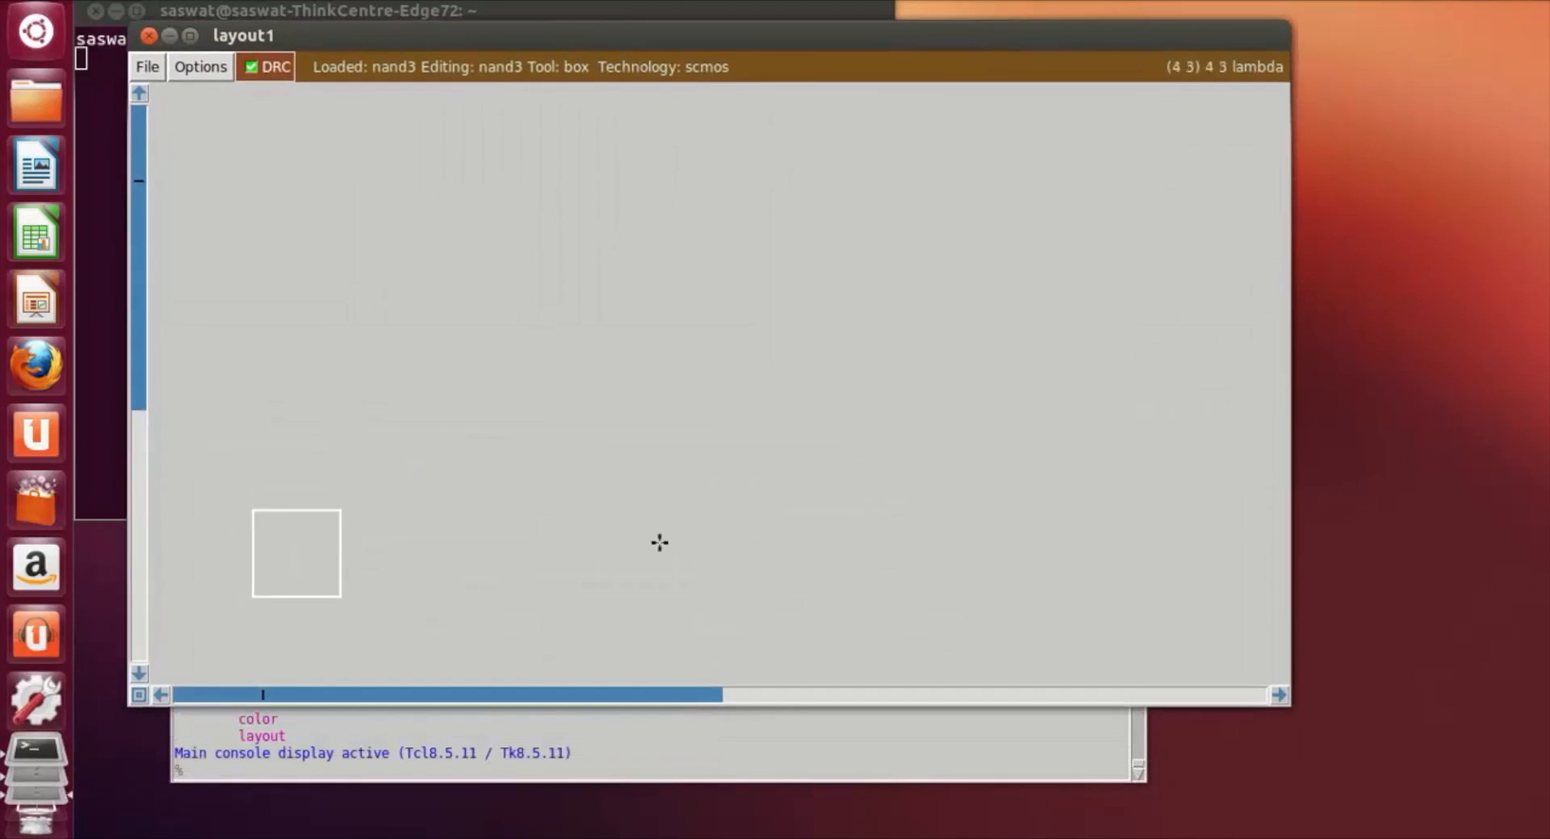
pyautogui.click(687, 771)
pyautogui.moveTo(501, 445); pyautogui.dragTo(580, 467)
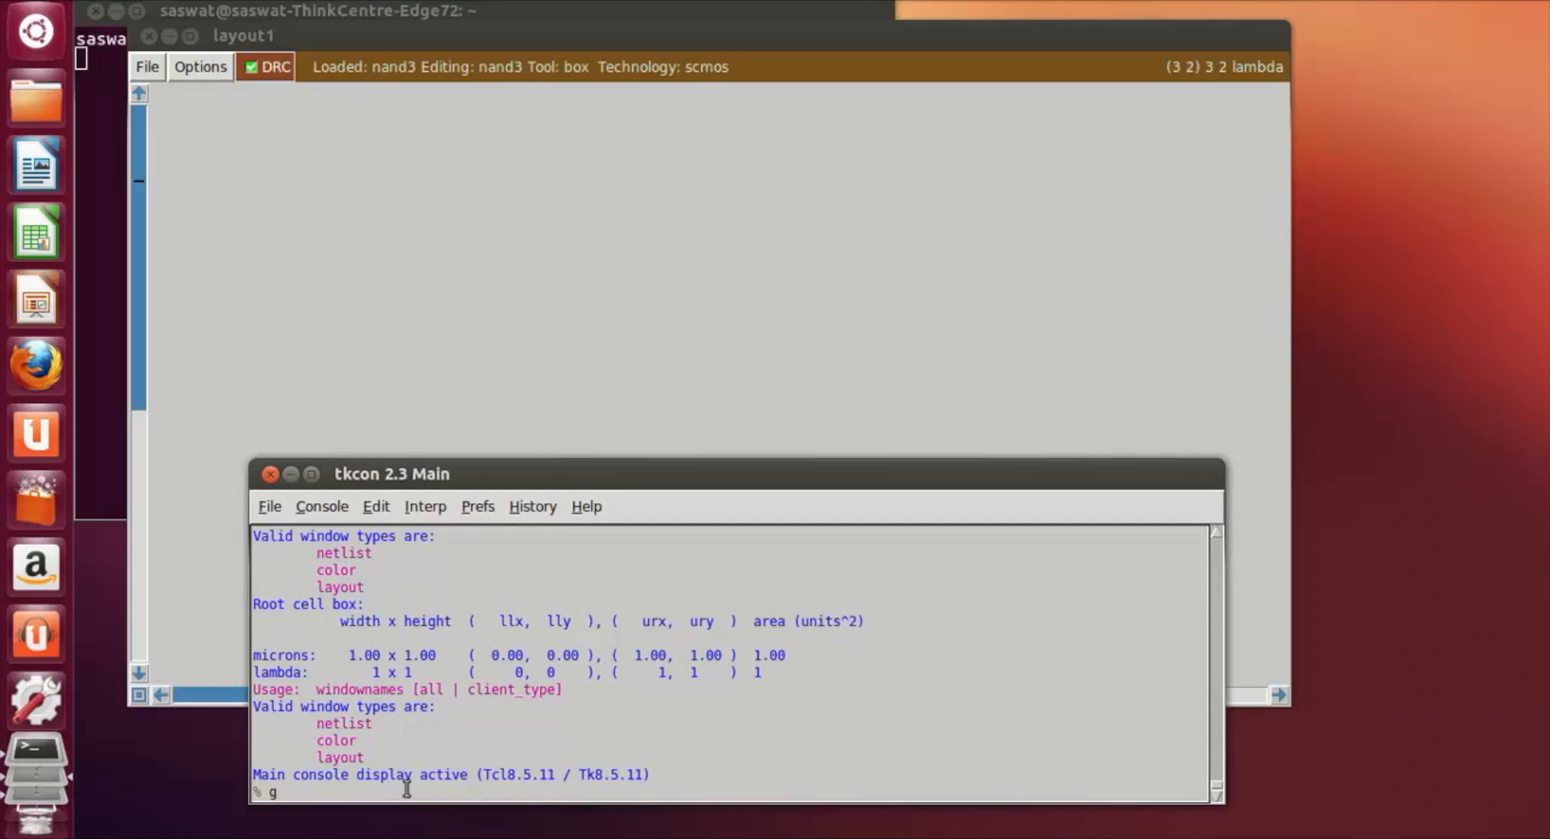
pyautogui.press('Return')
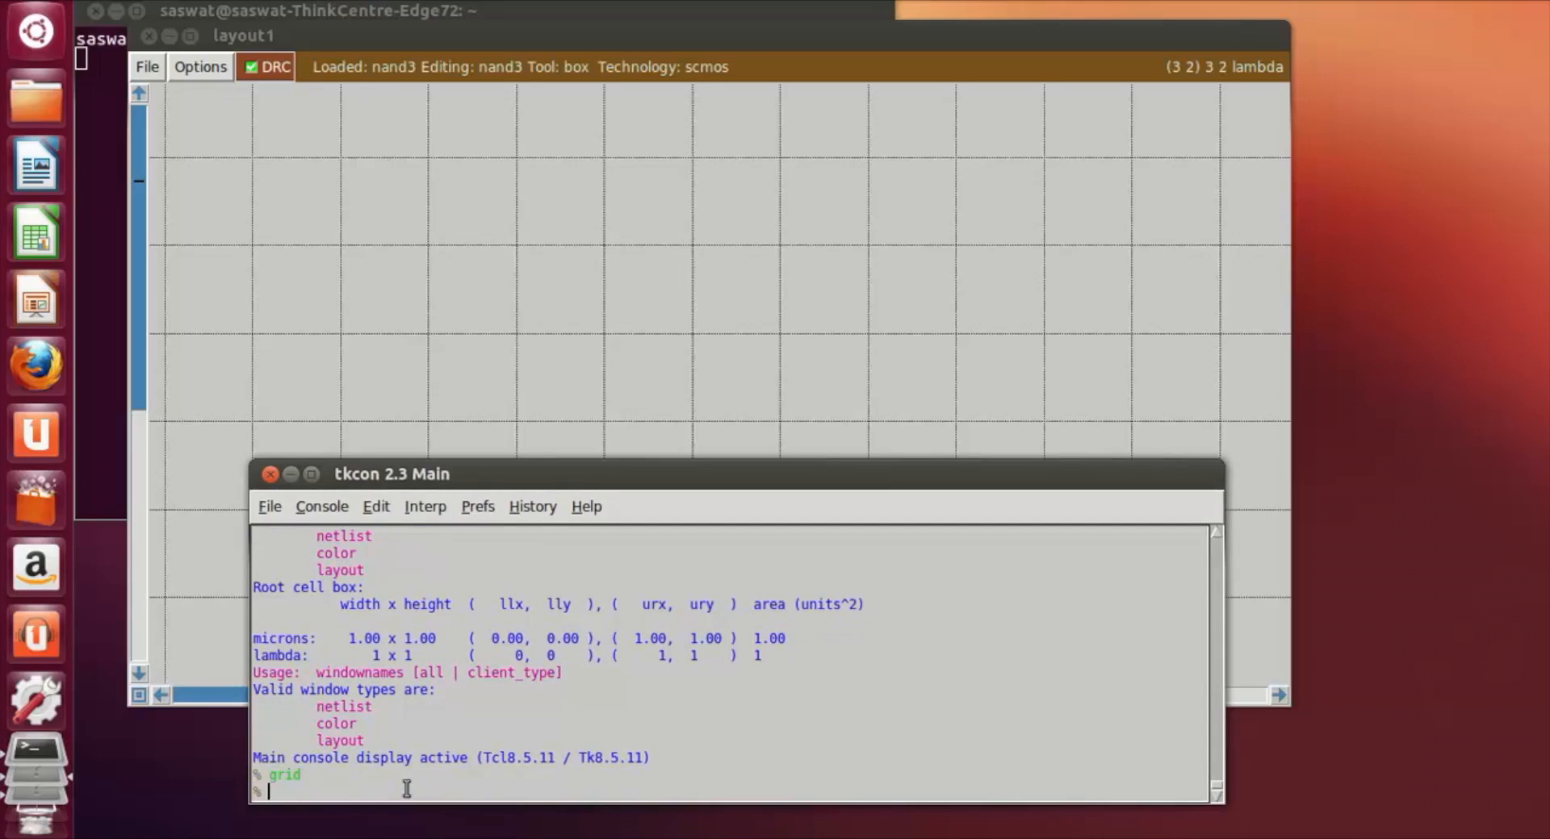
# Step: Frame a box about 47 by 12 lambda above the origin and paint it with nwell
pyautogui.click(608, 293)
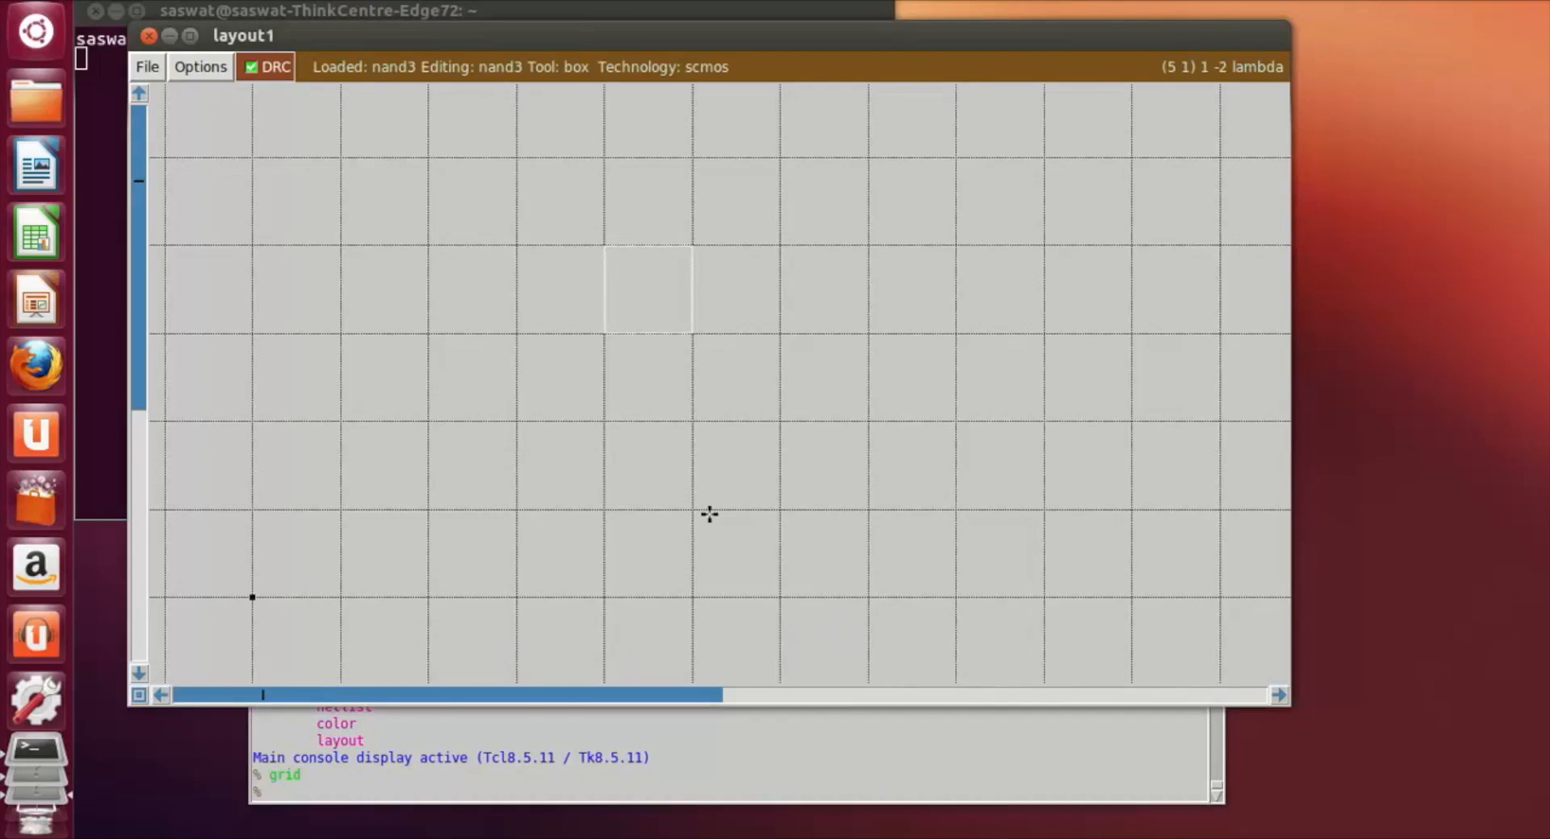
pyautogui.press('v')
pyautogui.hotkey('shift', 'z')
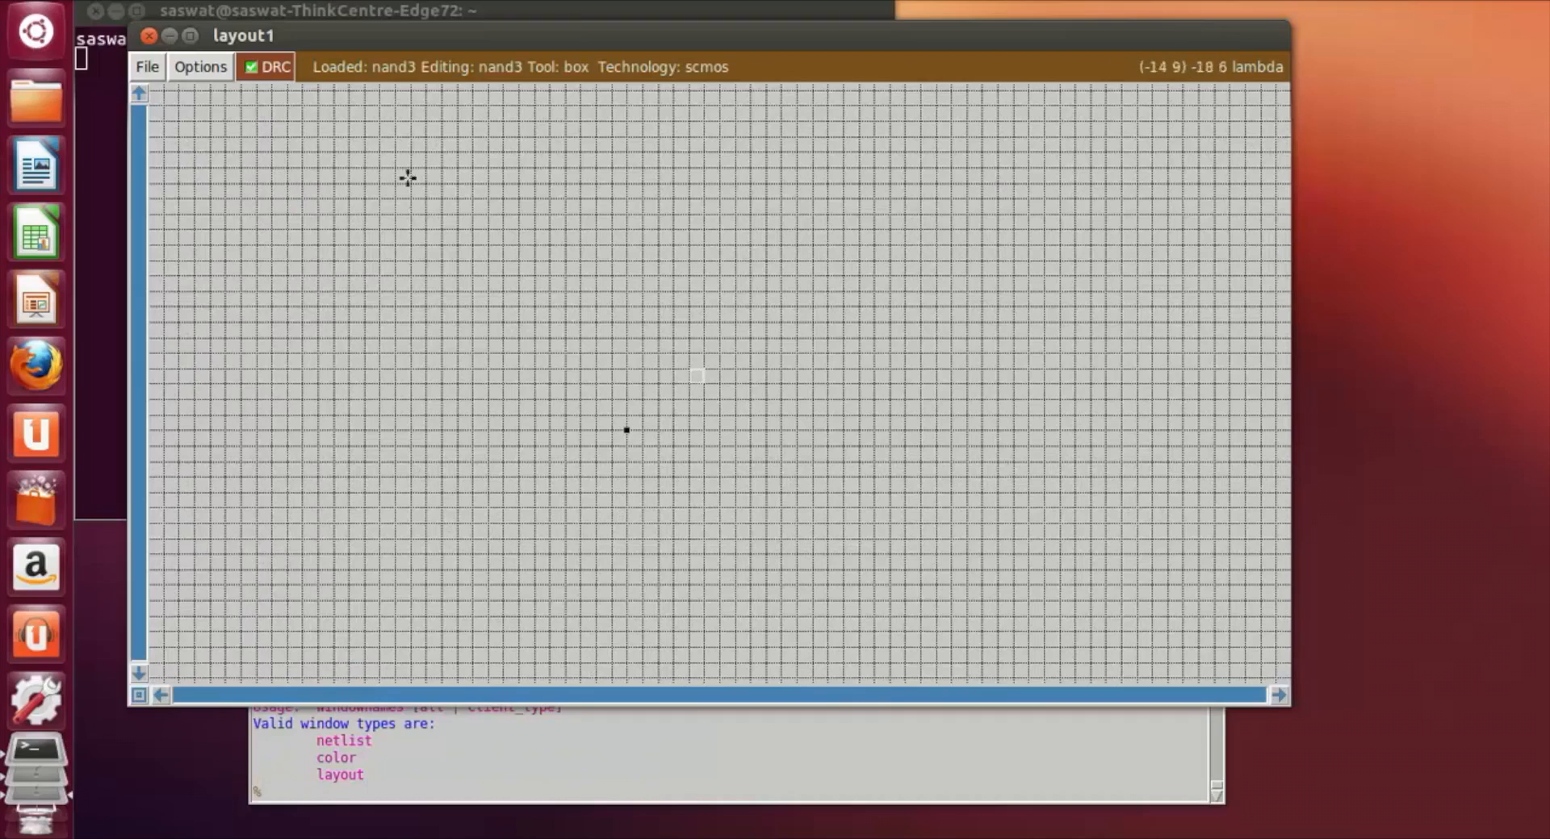
pyautogui.click(338, 167)
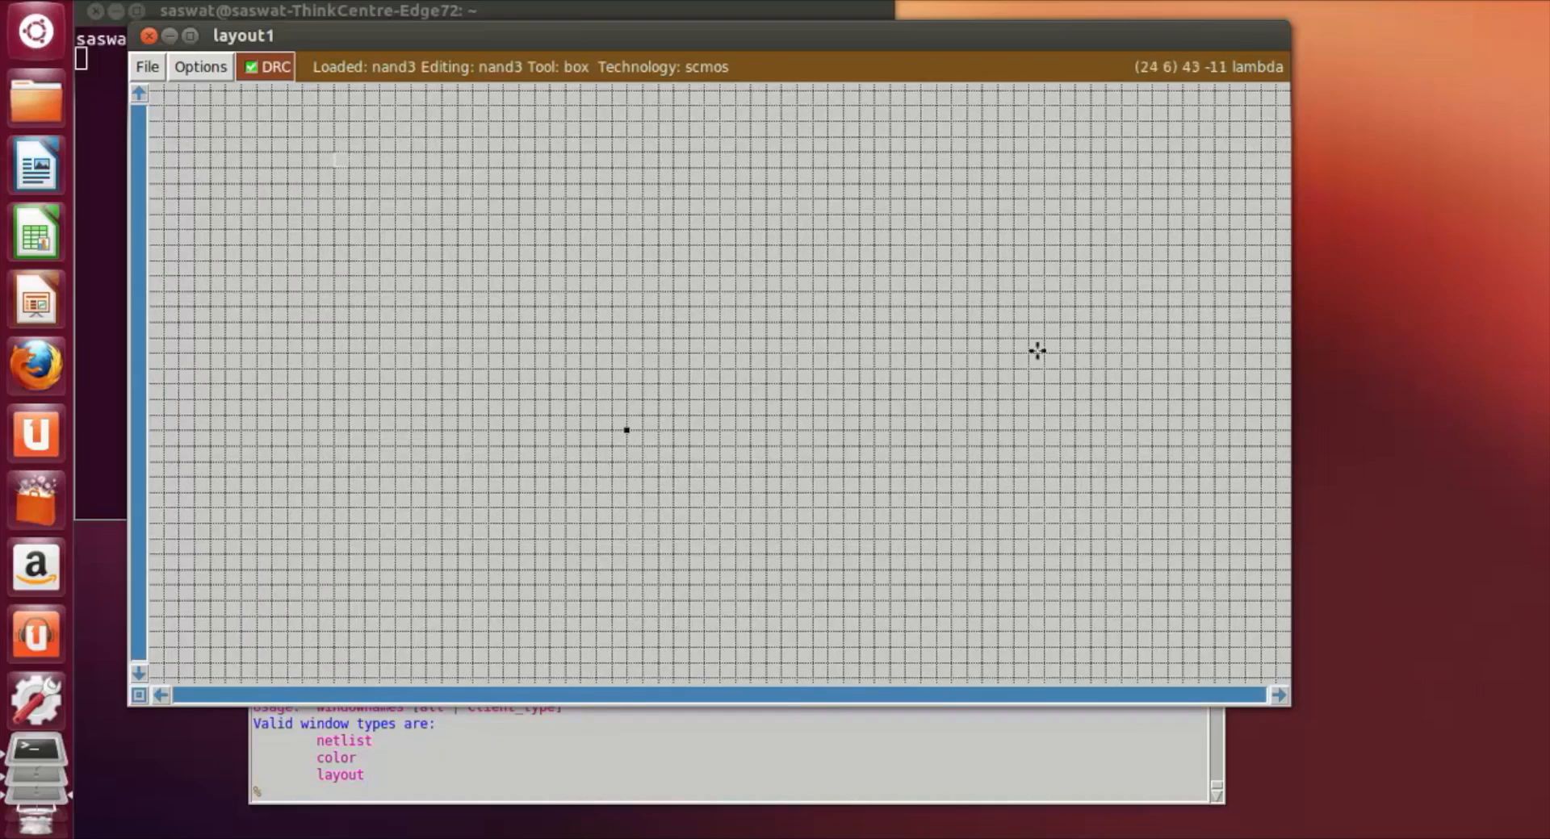
pyautogui.rightClick(1063, 349)
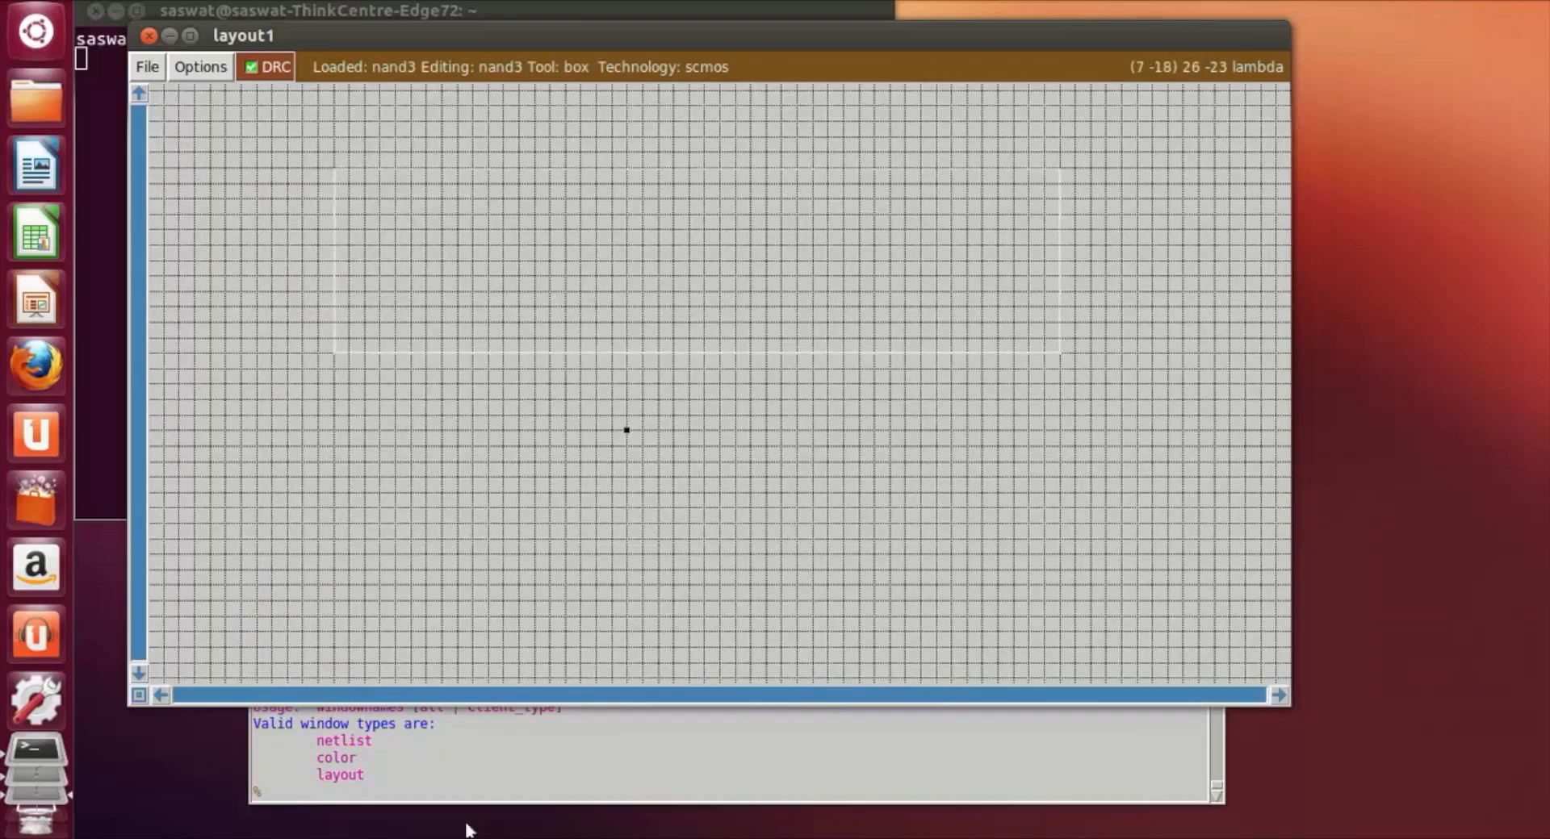
pyautogui.click(440, 783)
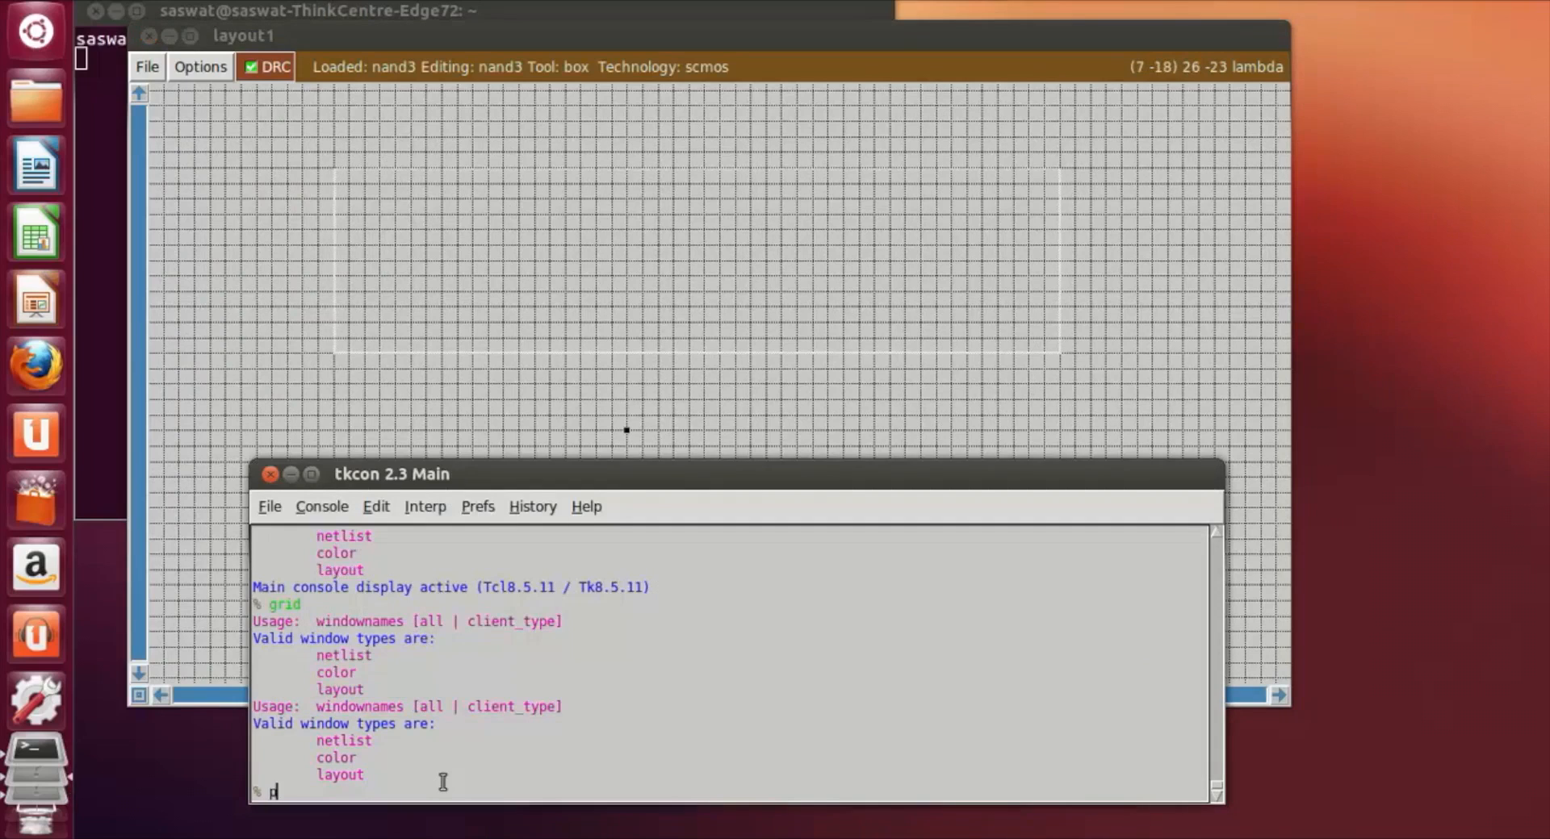
pyautogui.write('paint nwell')
pyautogui.press('Return')
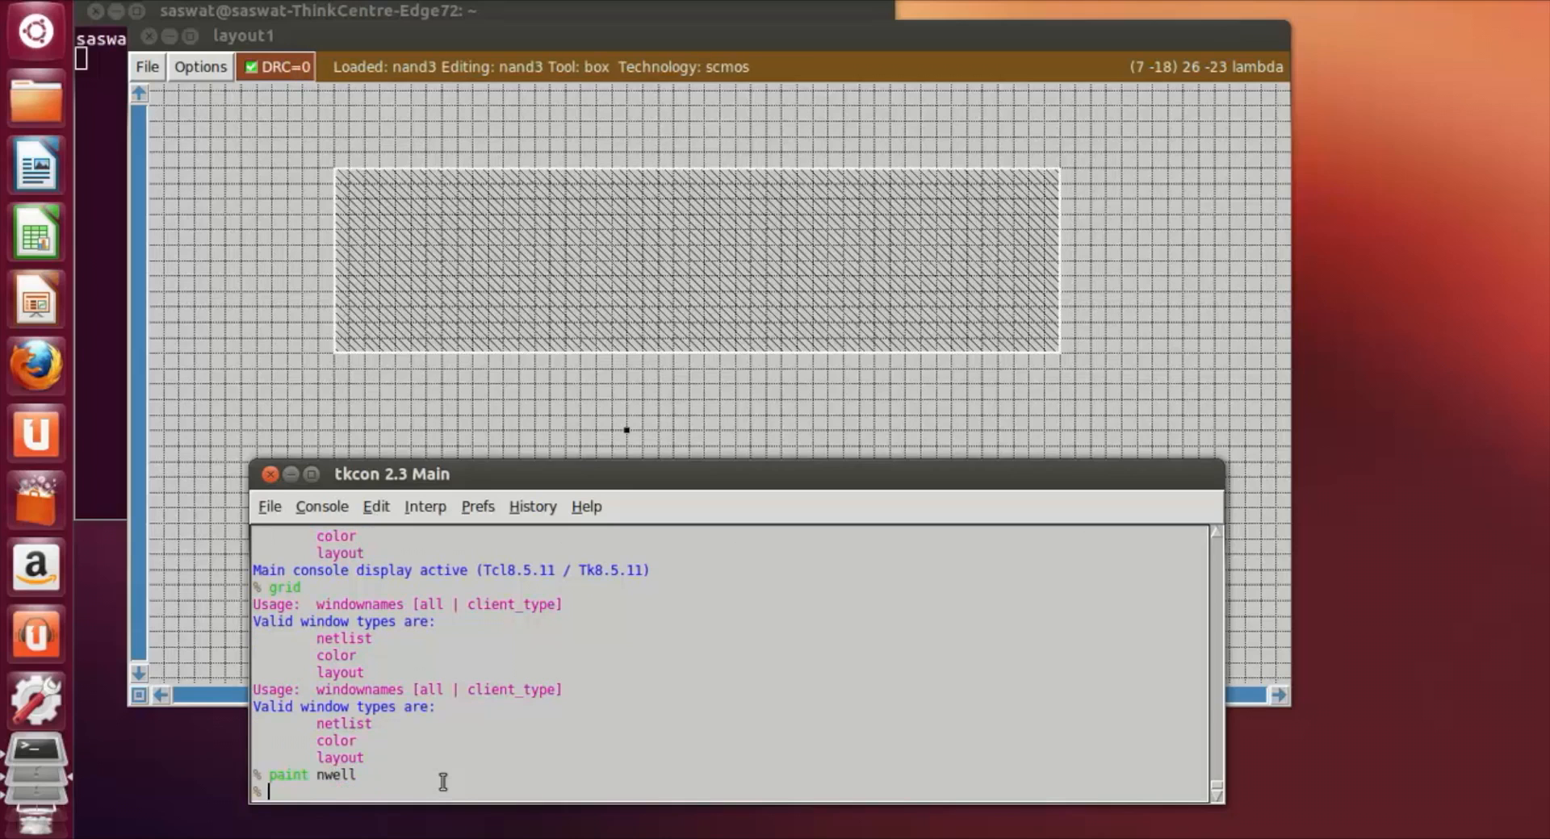
# Step: Frame a box about 42 by 8 lambda inside the n-well and paint it with pdiff
pyautogui.click(1228, 381)
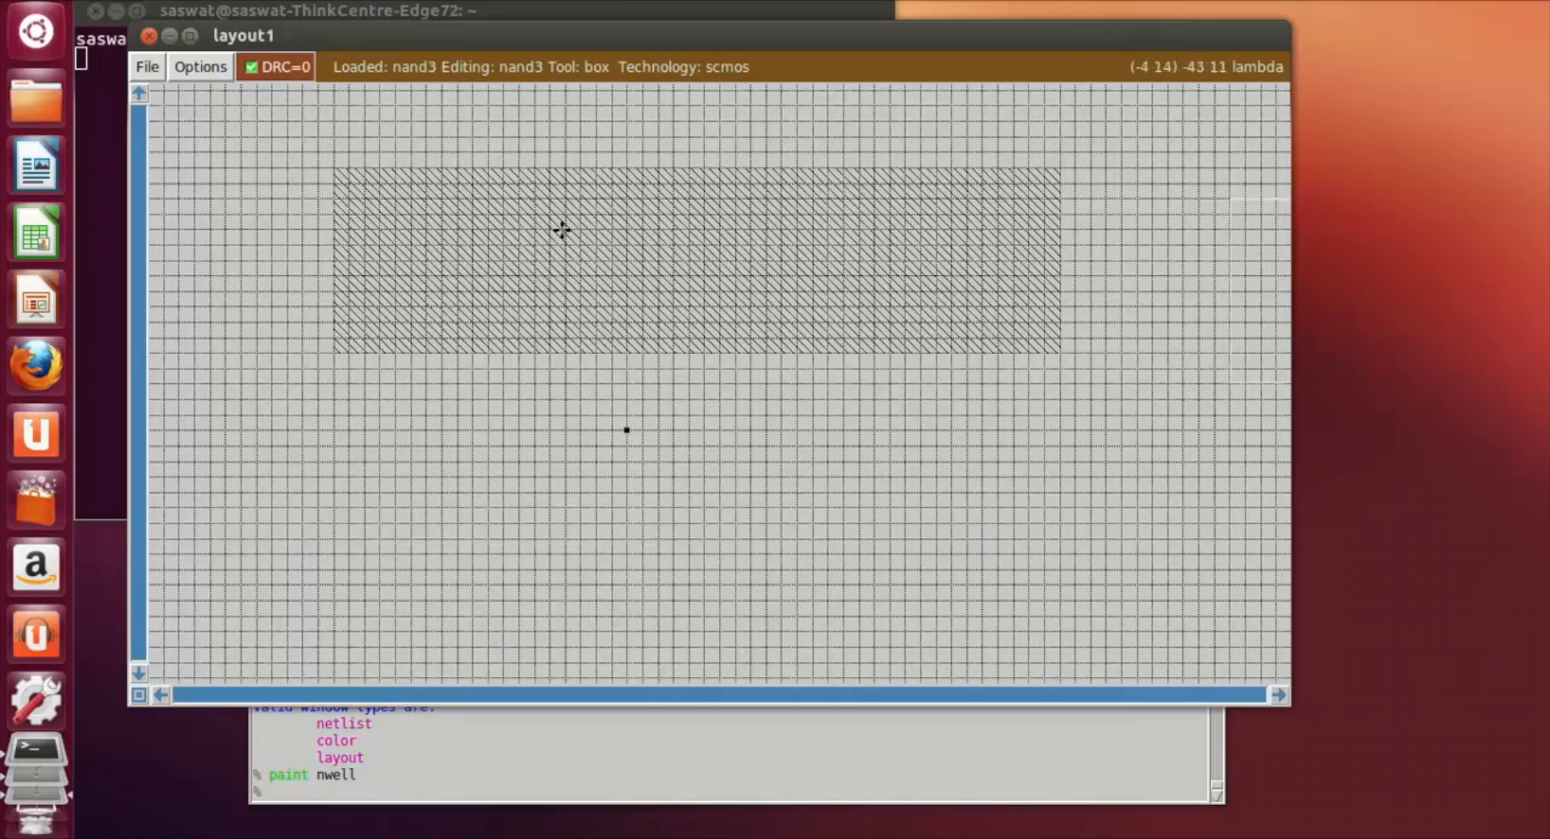
pyautogui.click(376, 198)
pyautogui.rightClick(1021, 327)
pyautogui.click(383, 794)
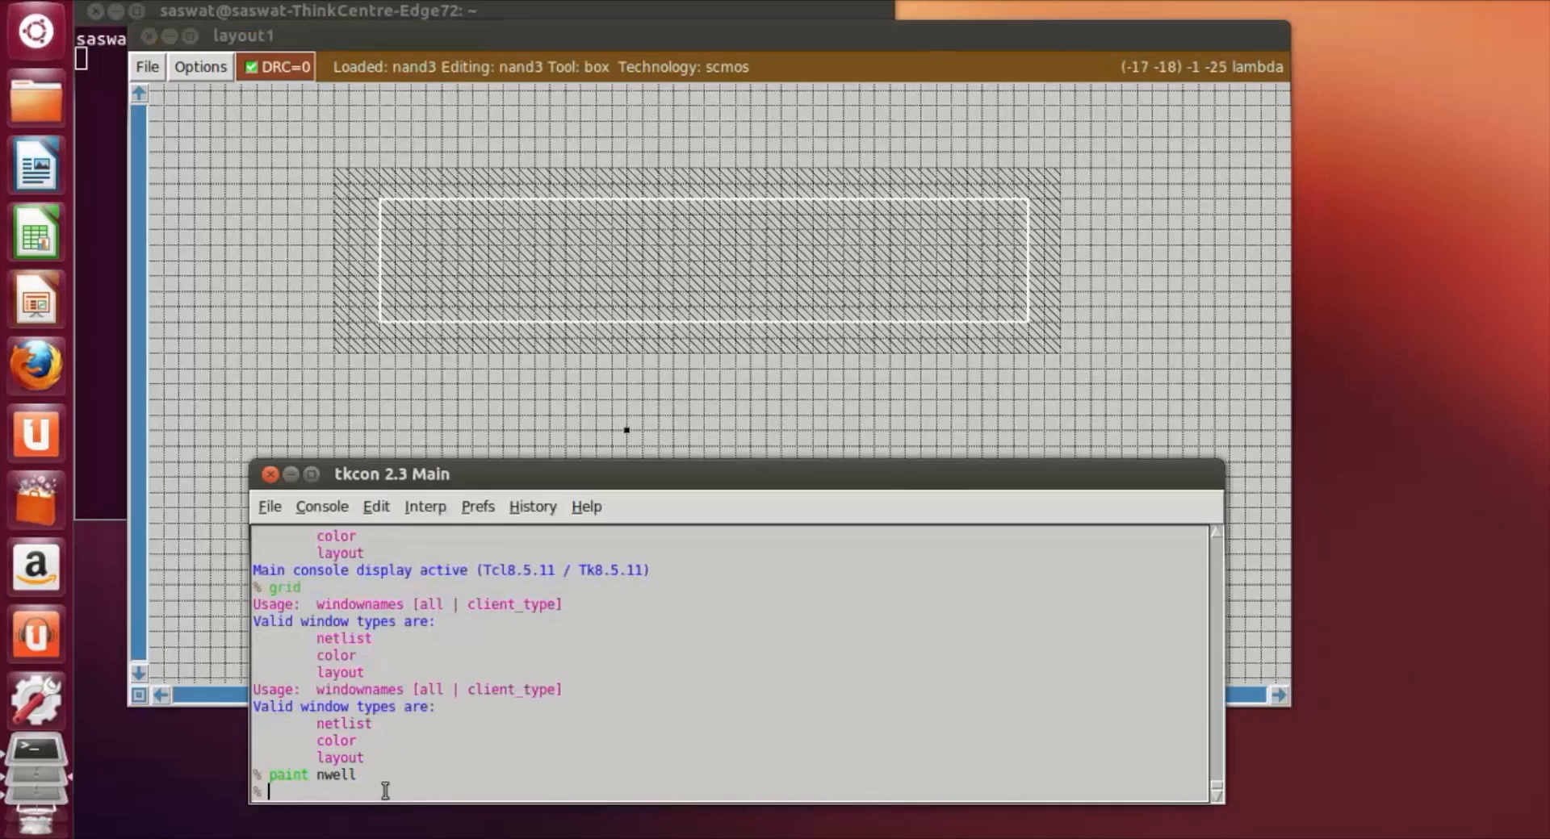
pyautogui.write('paint pdiff')
pyautogui.press('Return')
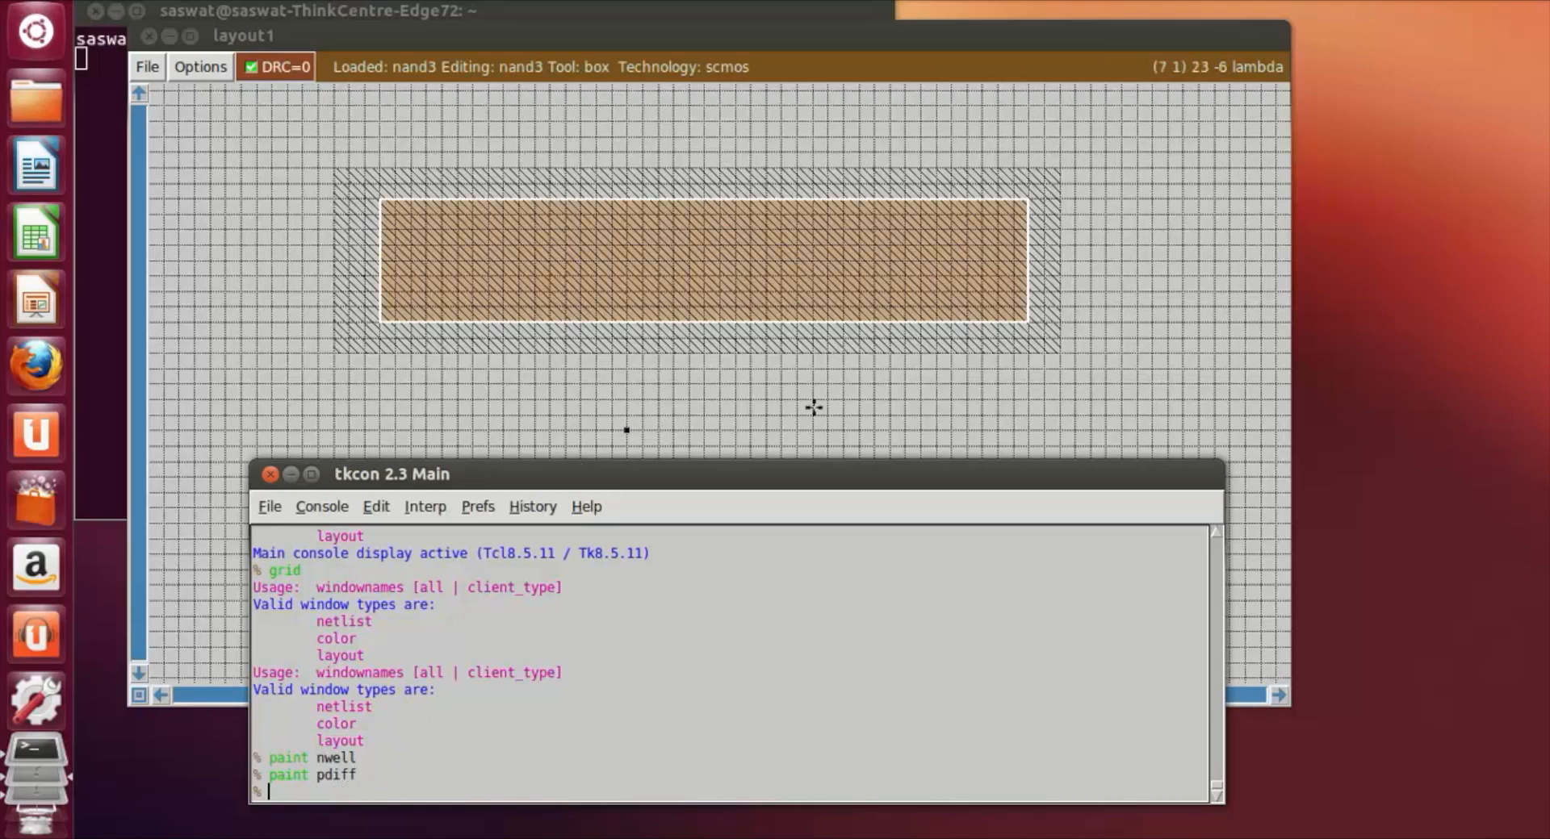
pyautogui.click(1174, 393)
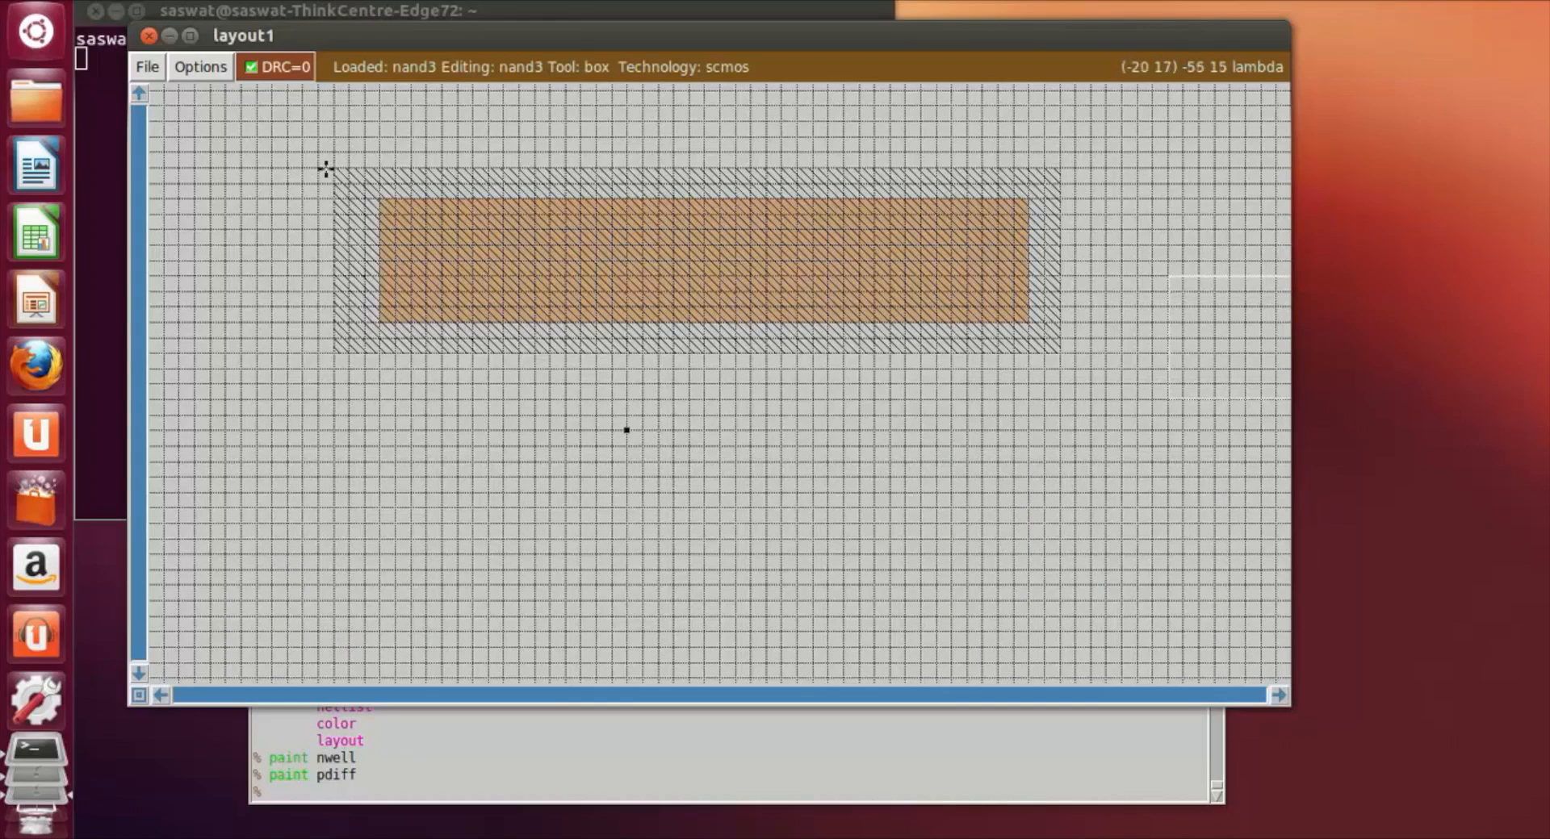
pyautogui.click(424, 230)
pyautogui.rightClick(500, 305)
pyautogui.rightClick(643, 293)
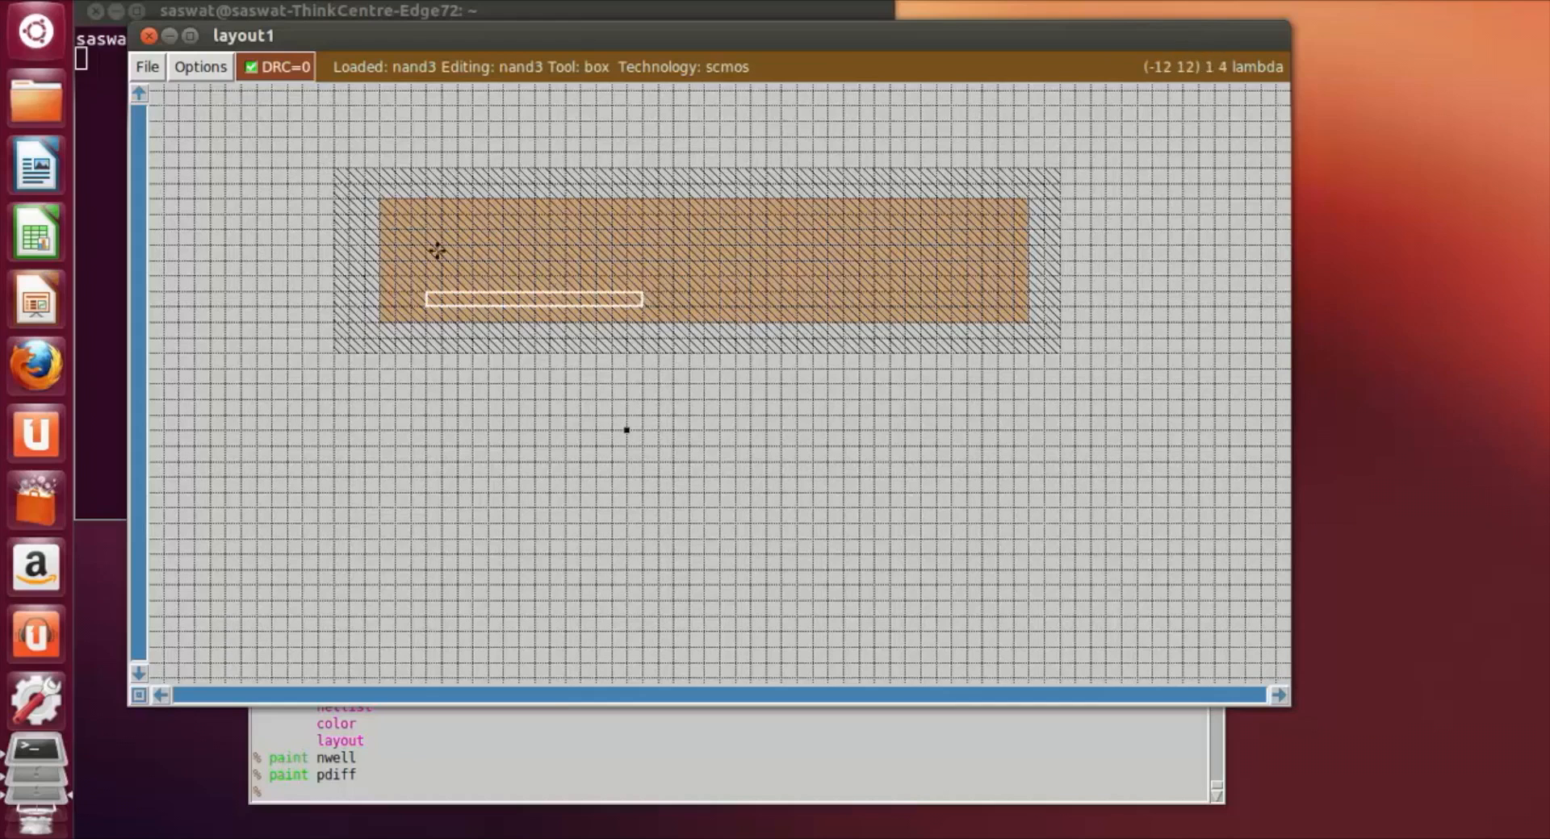
pyautogui.click(408, 230)
pyautogui.rightClick(486, 292)
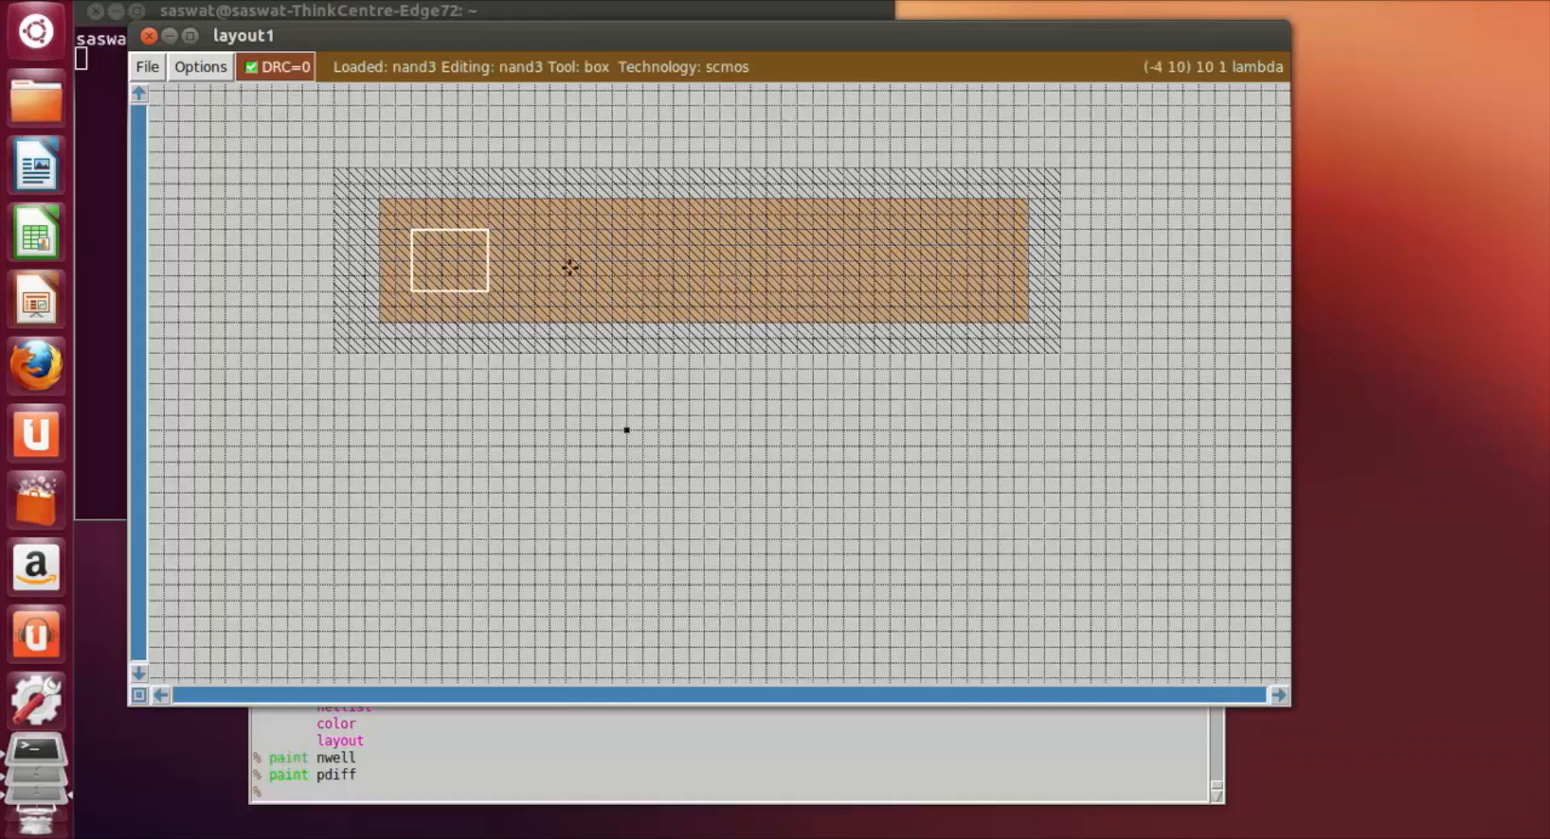
pyautogui.click(624, 235)
pyautogui.click(889, 270)
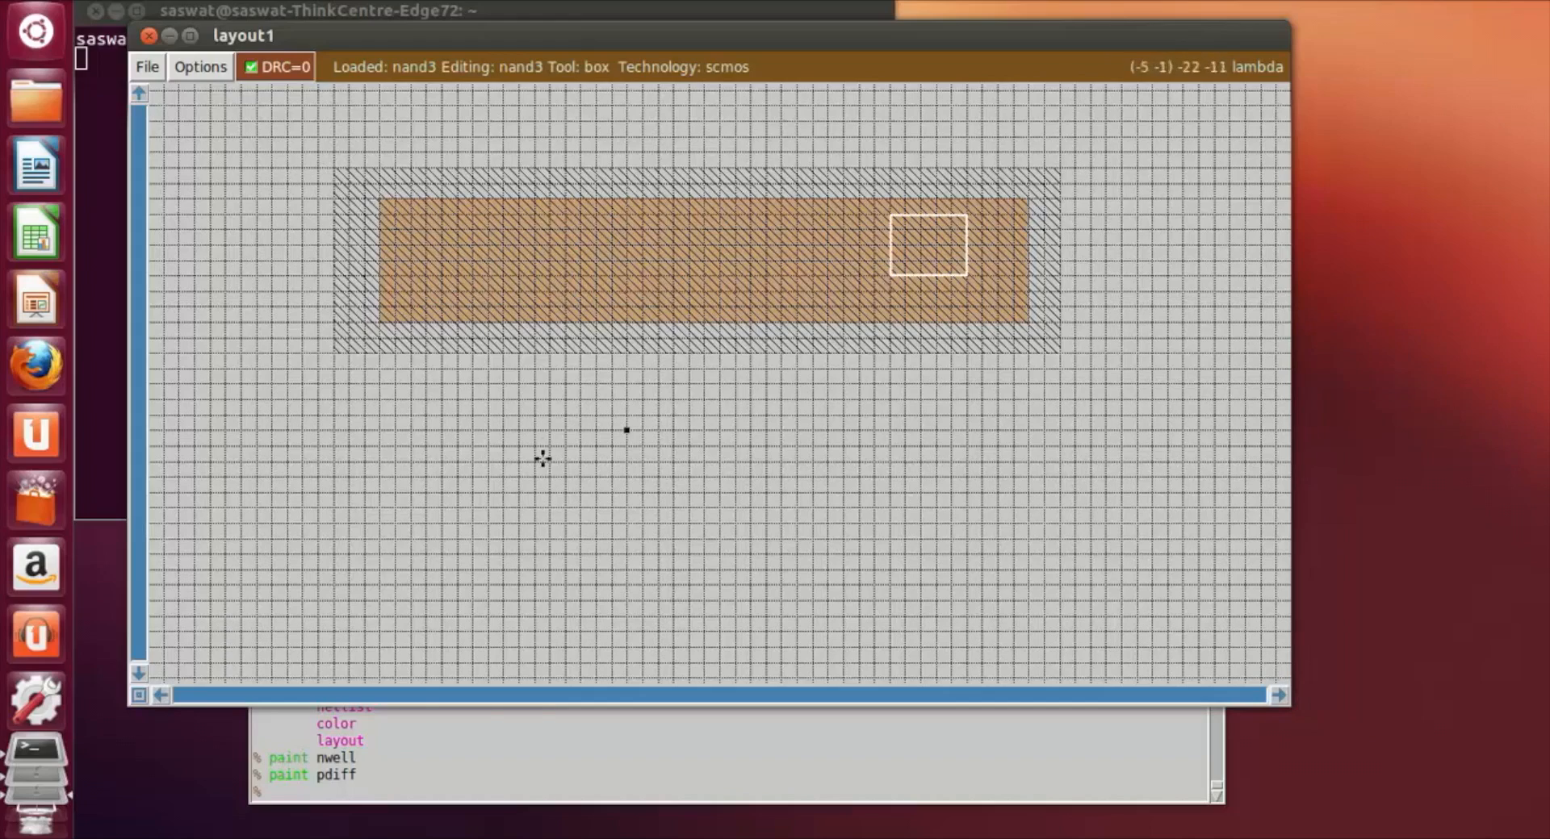
pyautogui.click(597, 741)
pyautogui.click(533, 387)
# Step: Frame a box about 38 by 8 lambda well below the n-well and paint it with ndiff
pyautogui.scroll(-3, 465, 609)
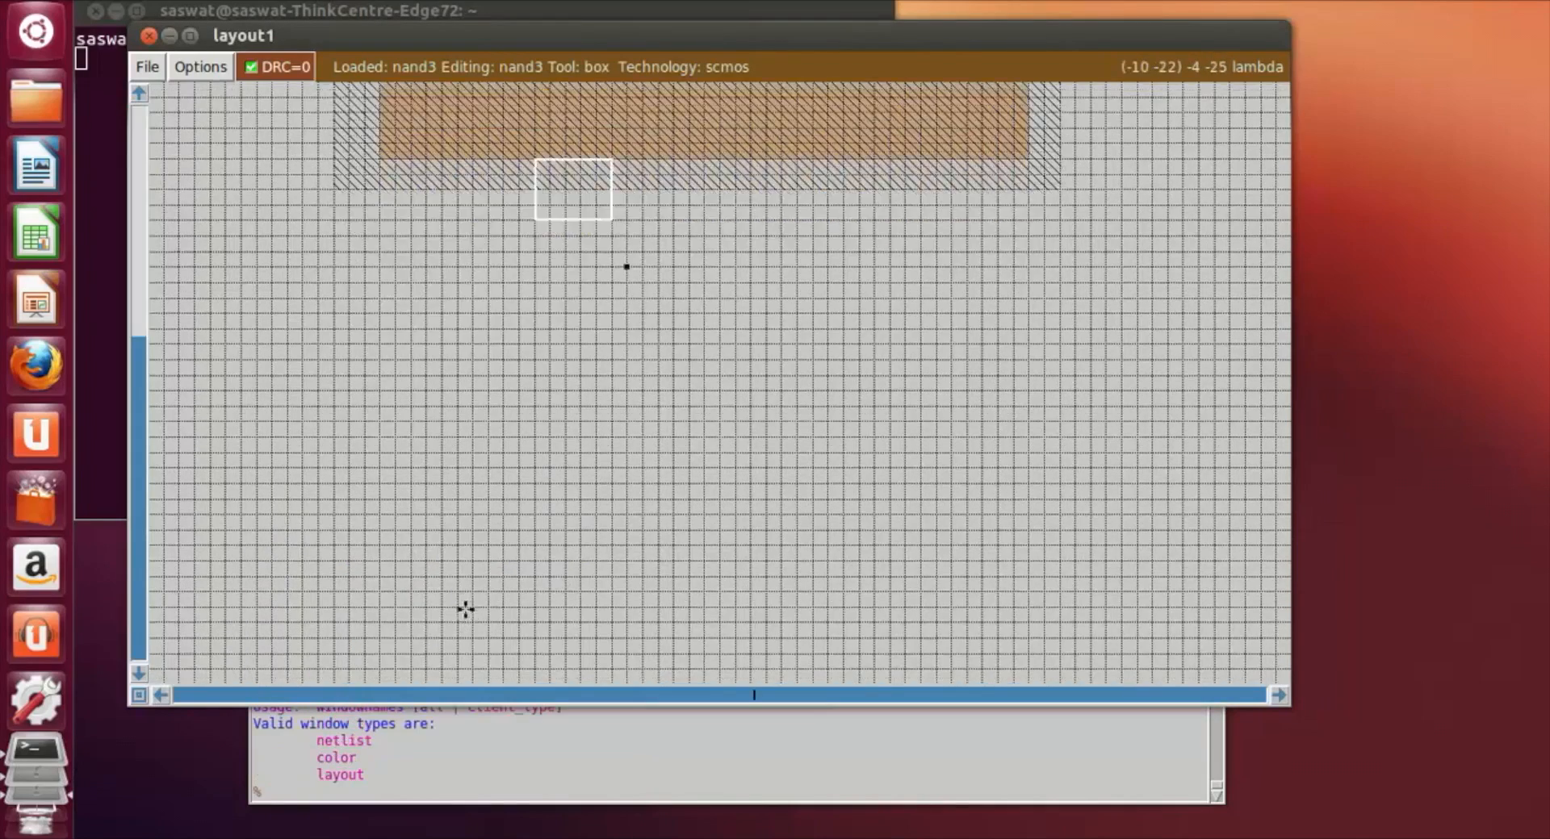
pyautogui.scroll(-4, 465, 602)
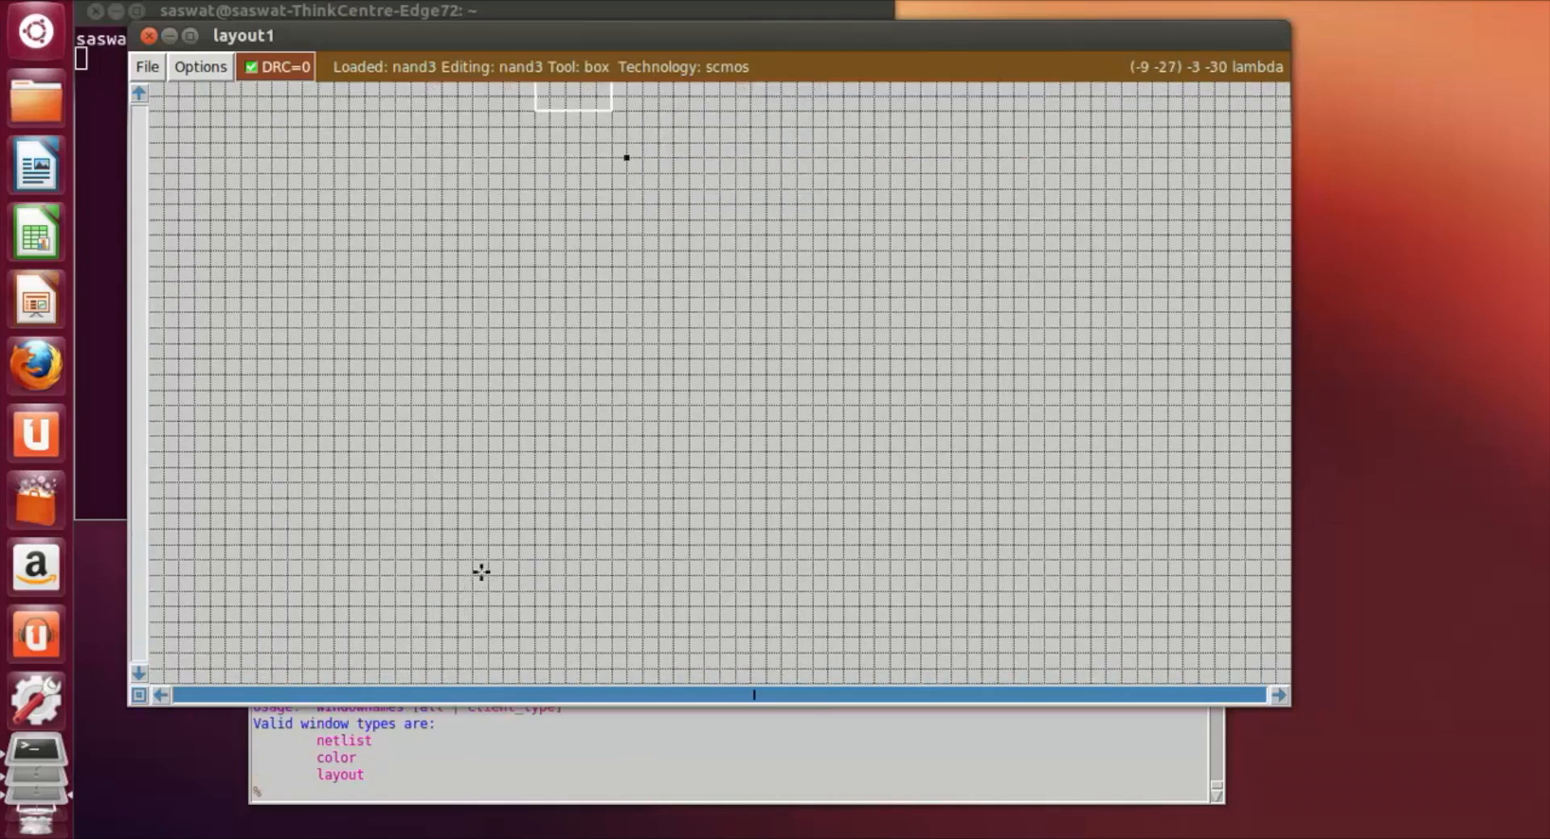
pyautogui.scroll(2, 479, 572)
pyautogui.scroll(-2, 478, 573)
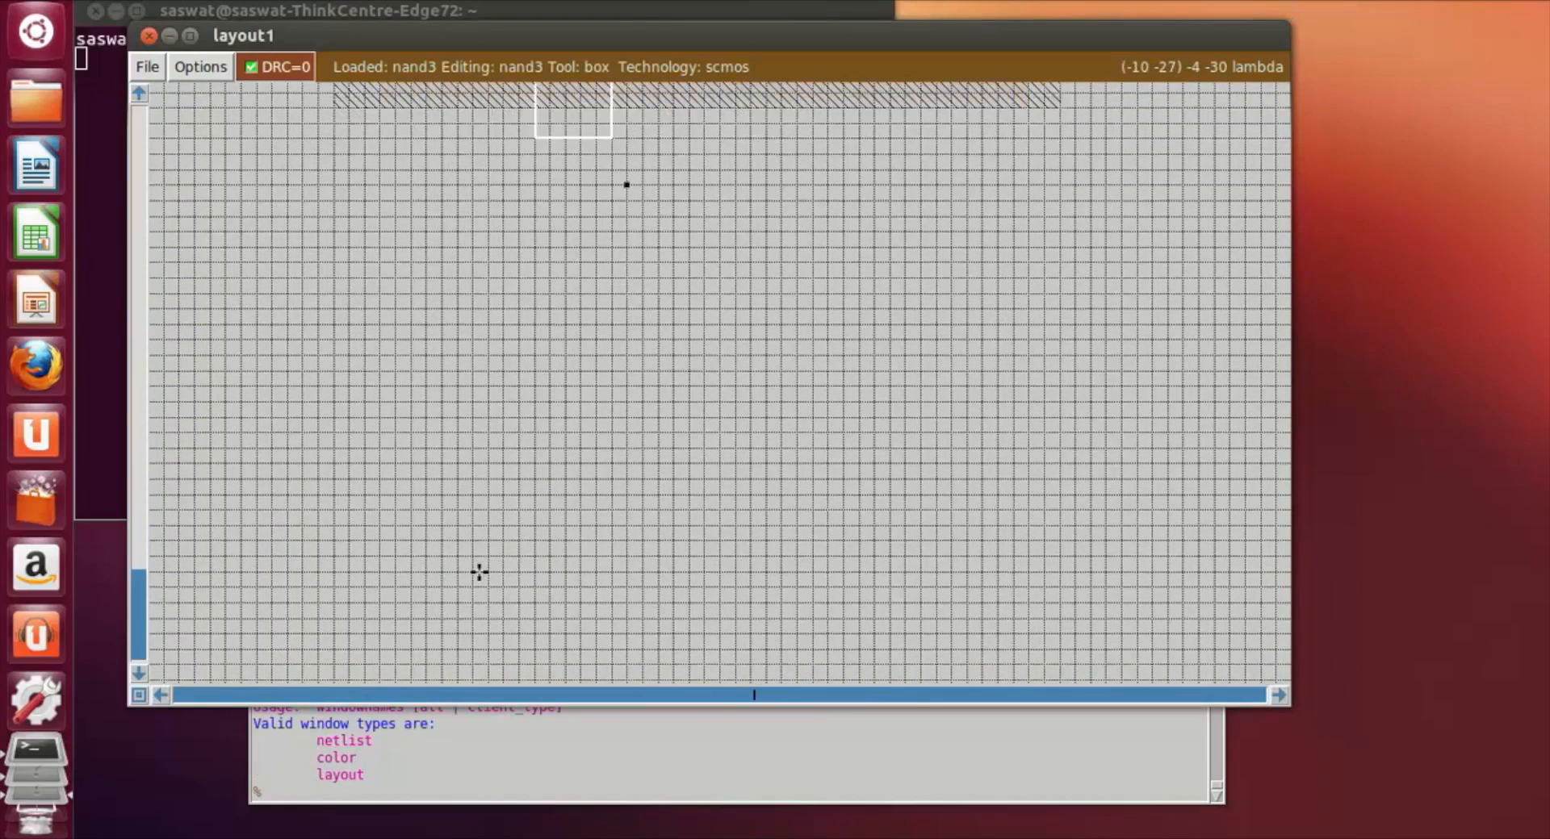
pyautogui.click(432, 442)
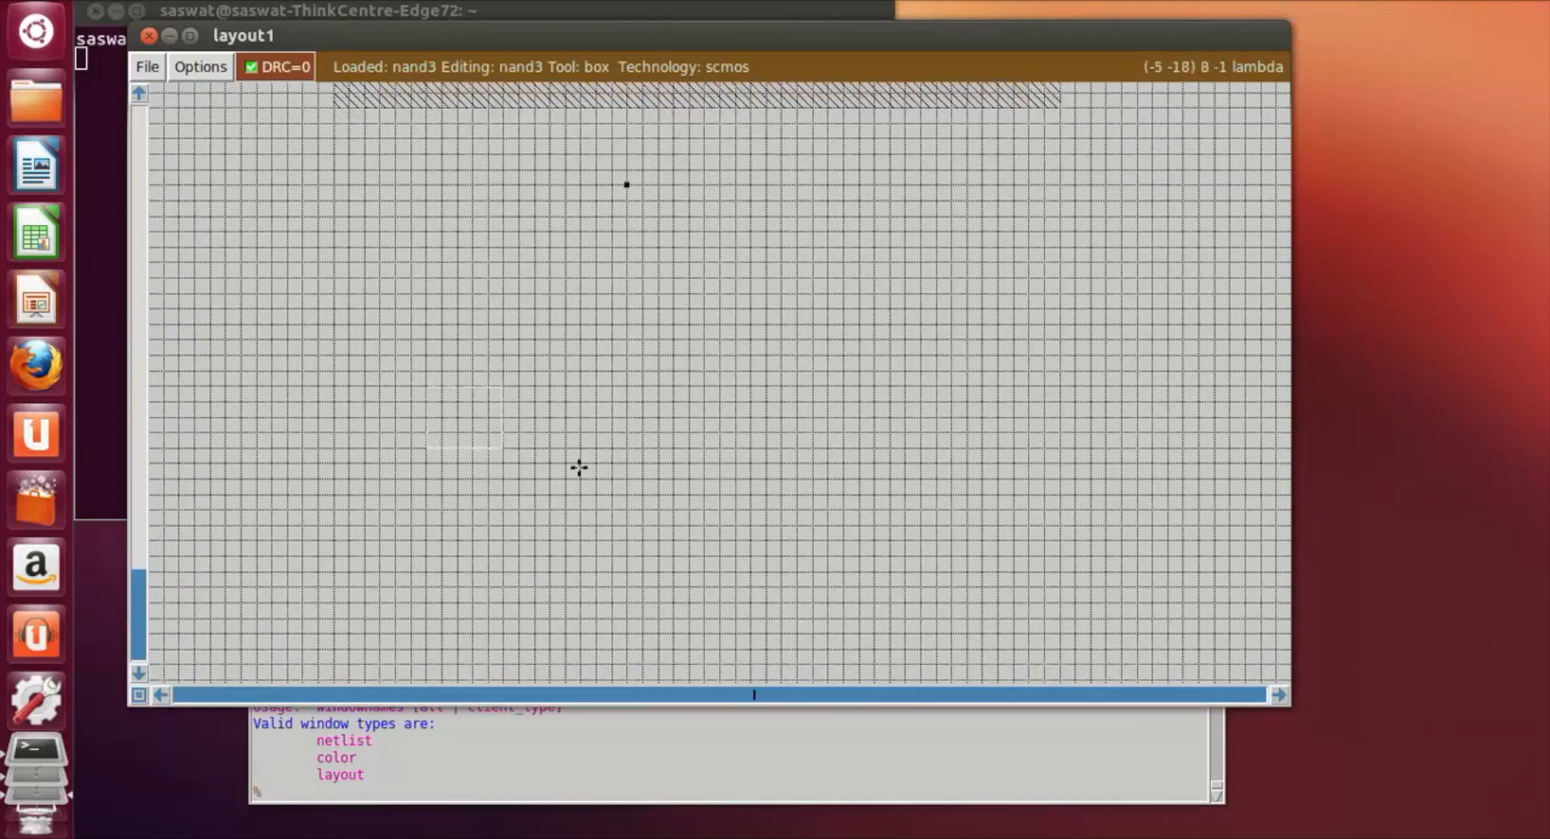
pyautogui.rightClick(1074, 540)
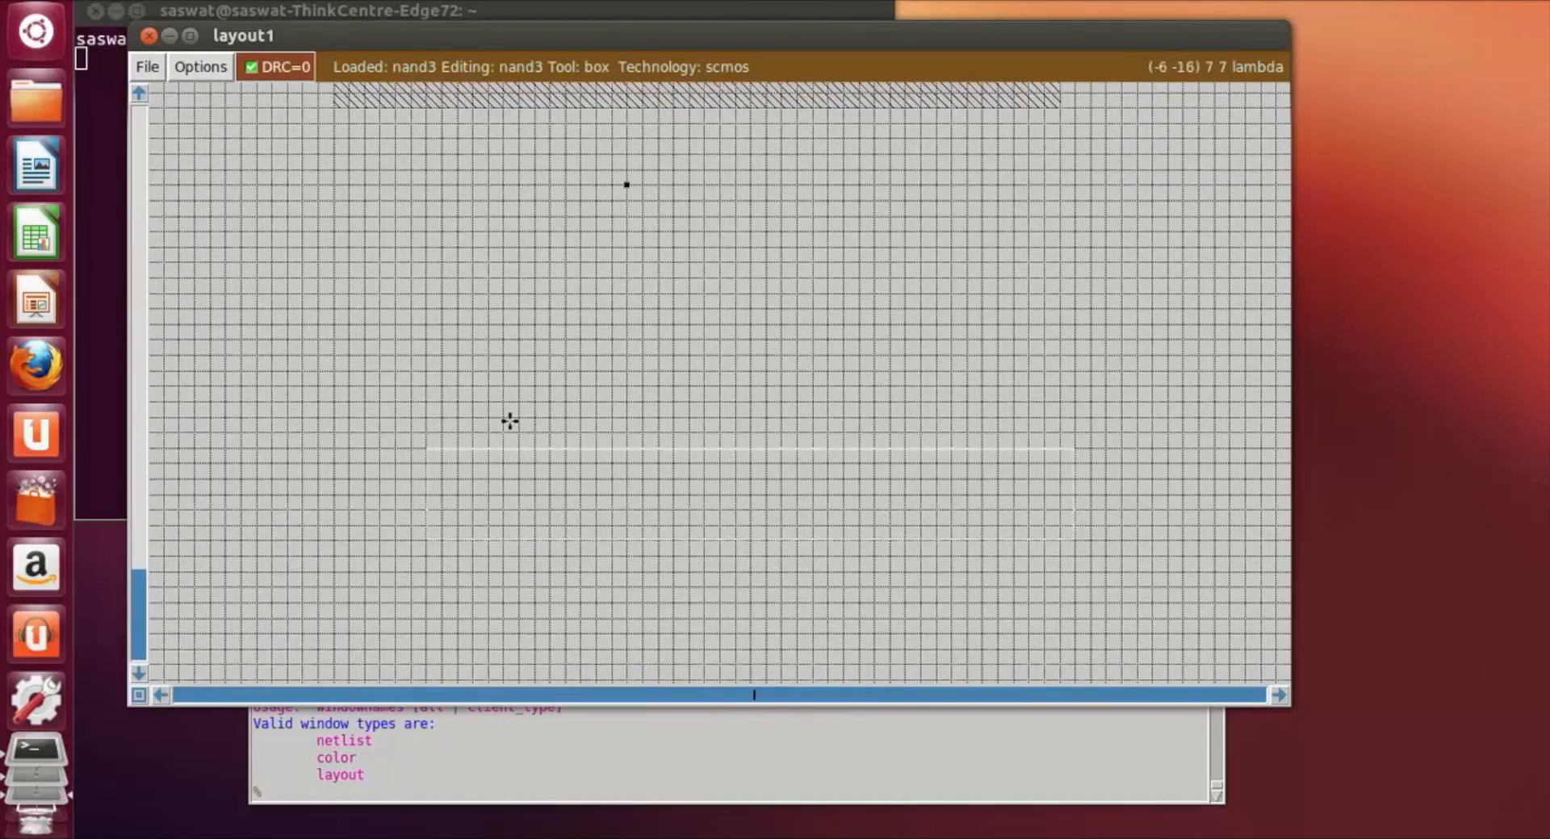
pyautogui.click(432, 404)
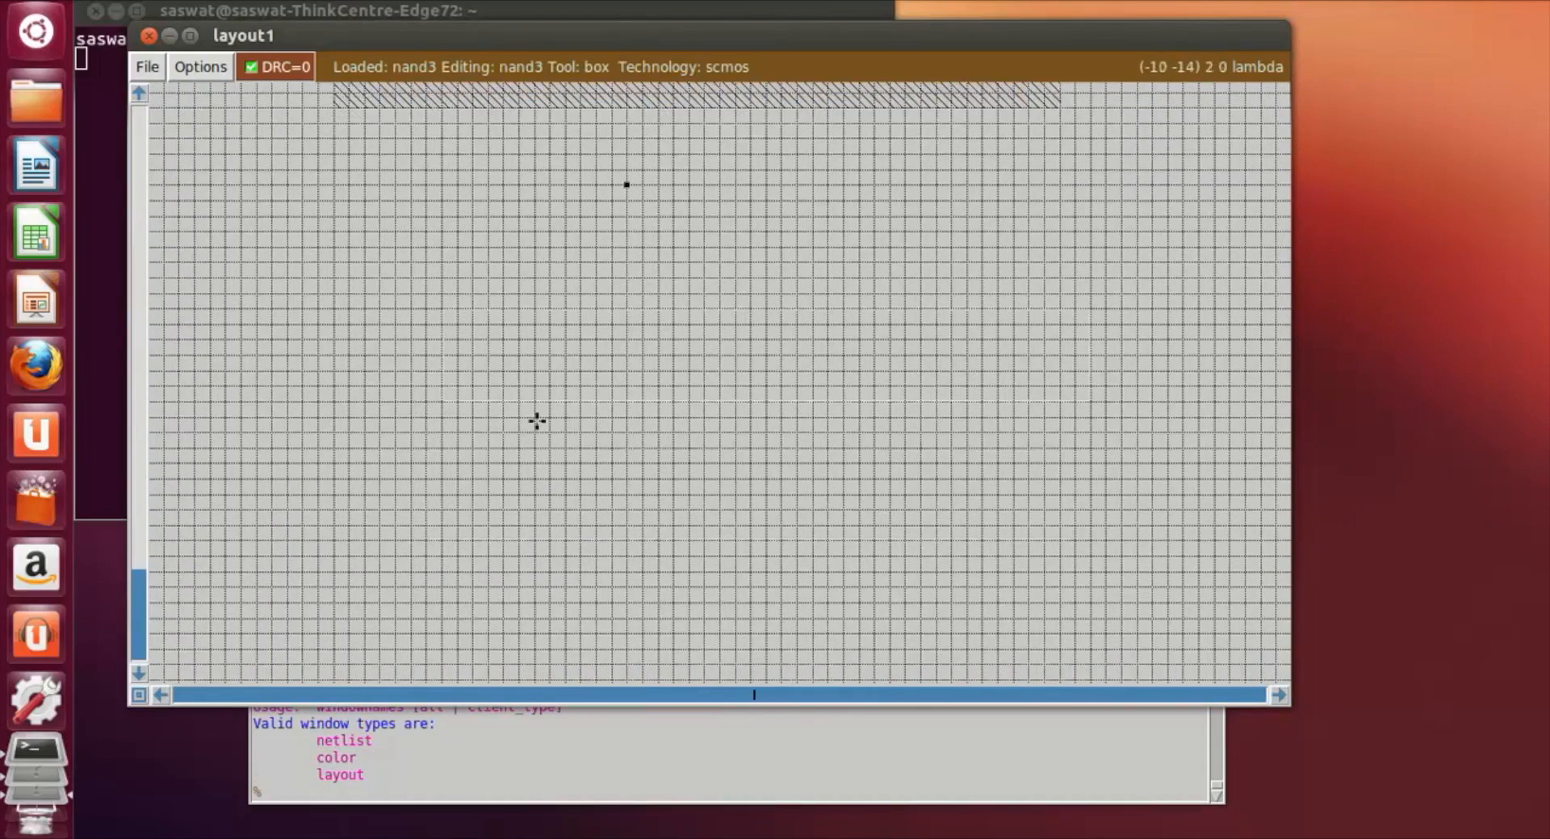
pyautogui.rightClick(1023, 529)
pyautogui.scroll(4, 1023, 529)
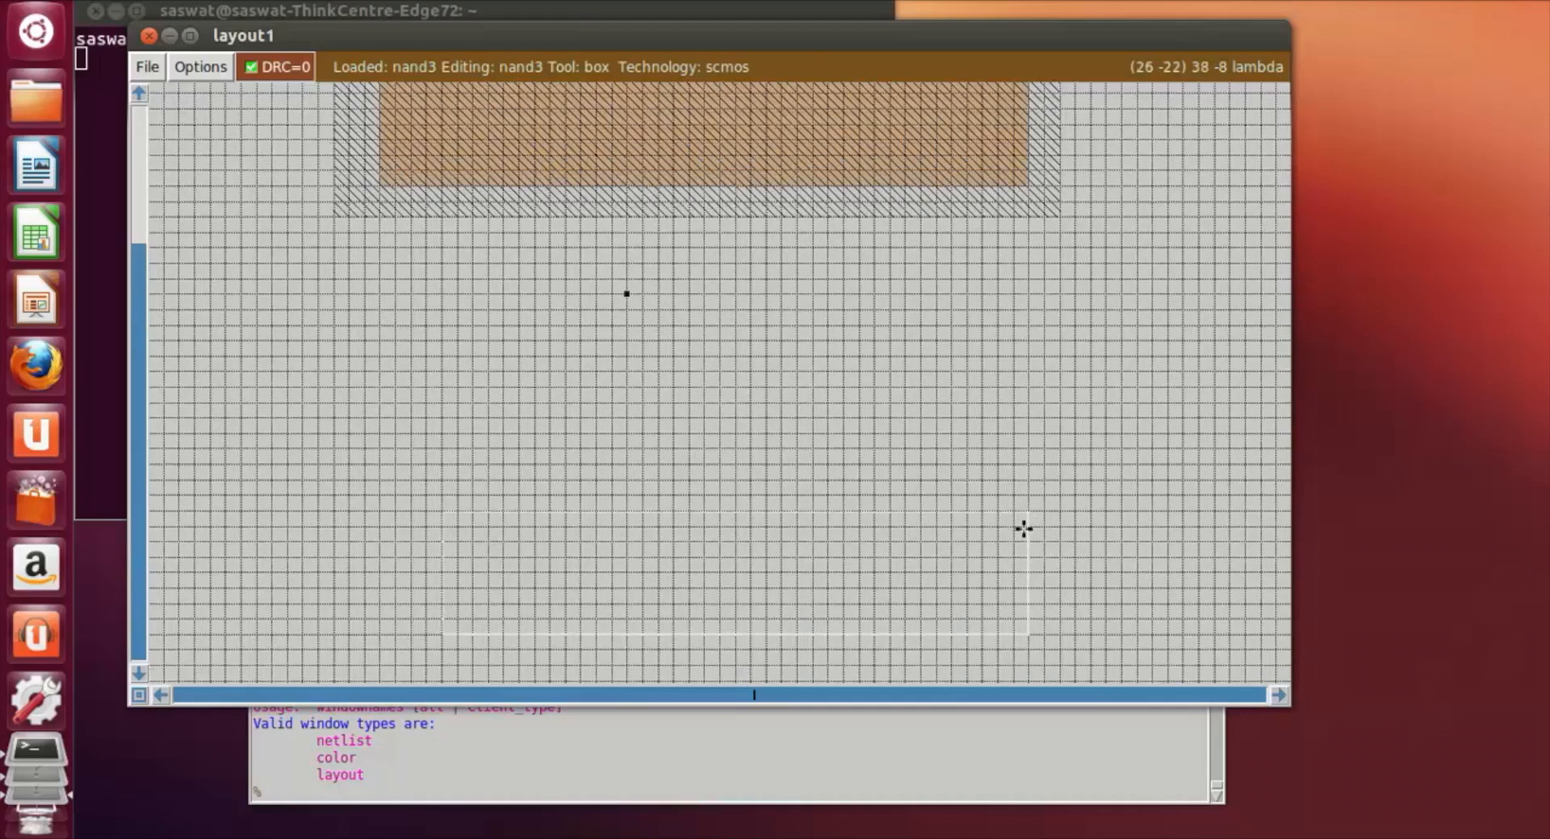
pyautogui.click(328, 801)
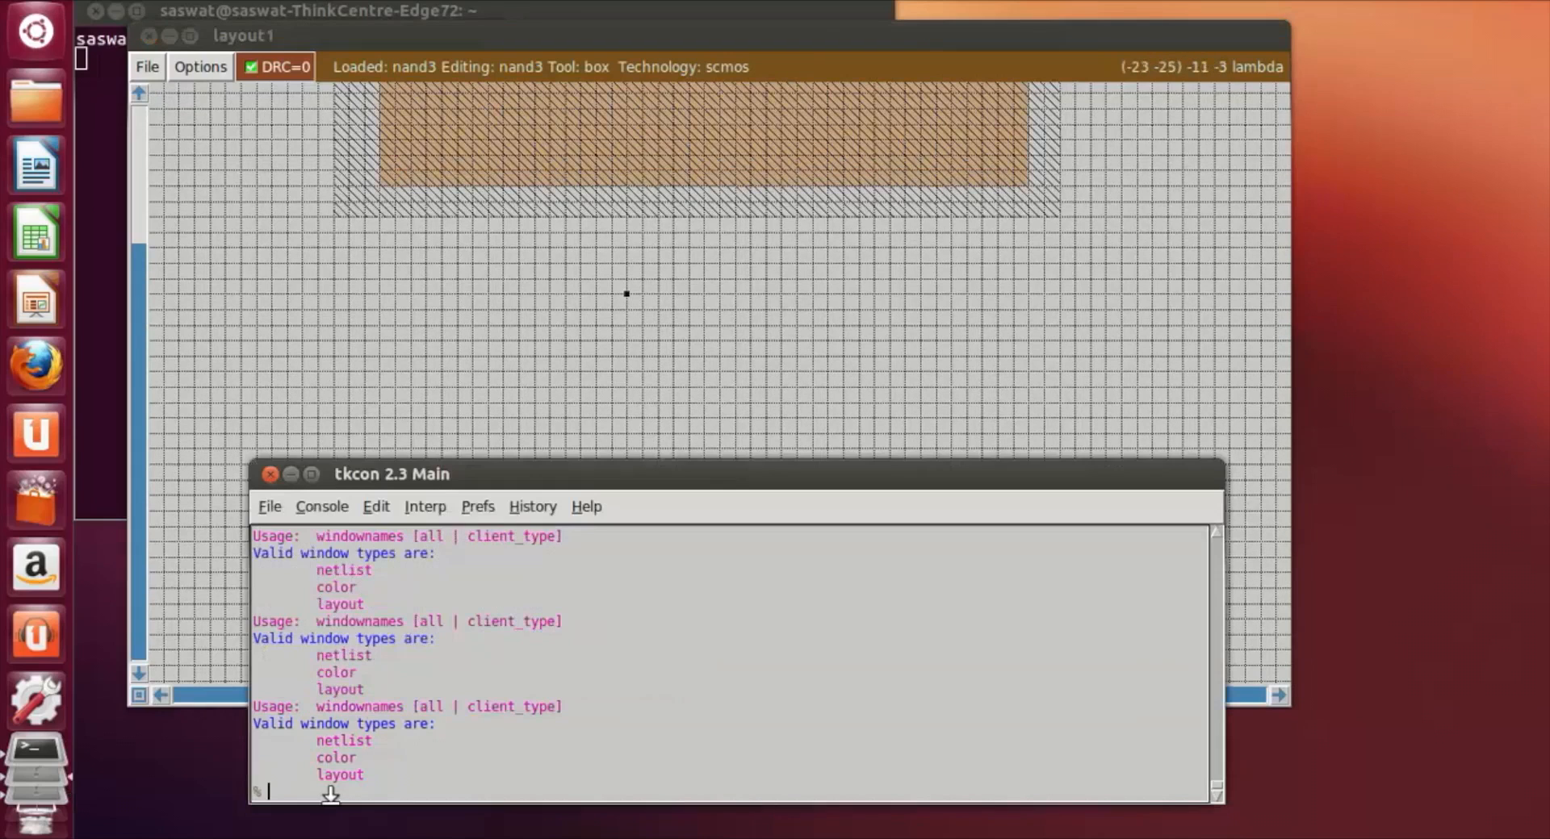
pyautogui.write('paint ndiff')
pyautogui.press('Return')
pyautogui.click(723, 355)
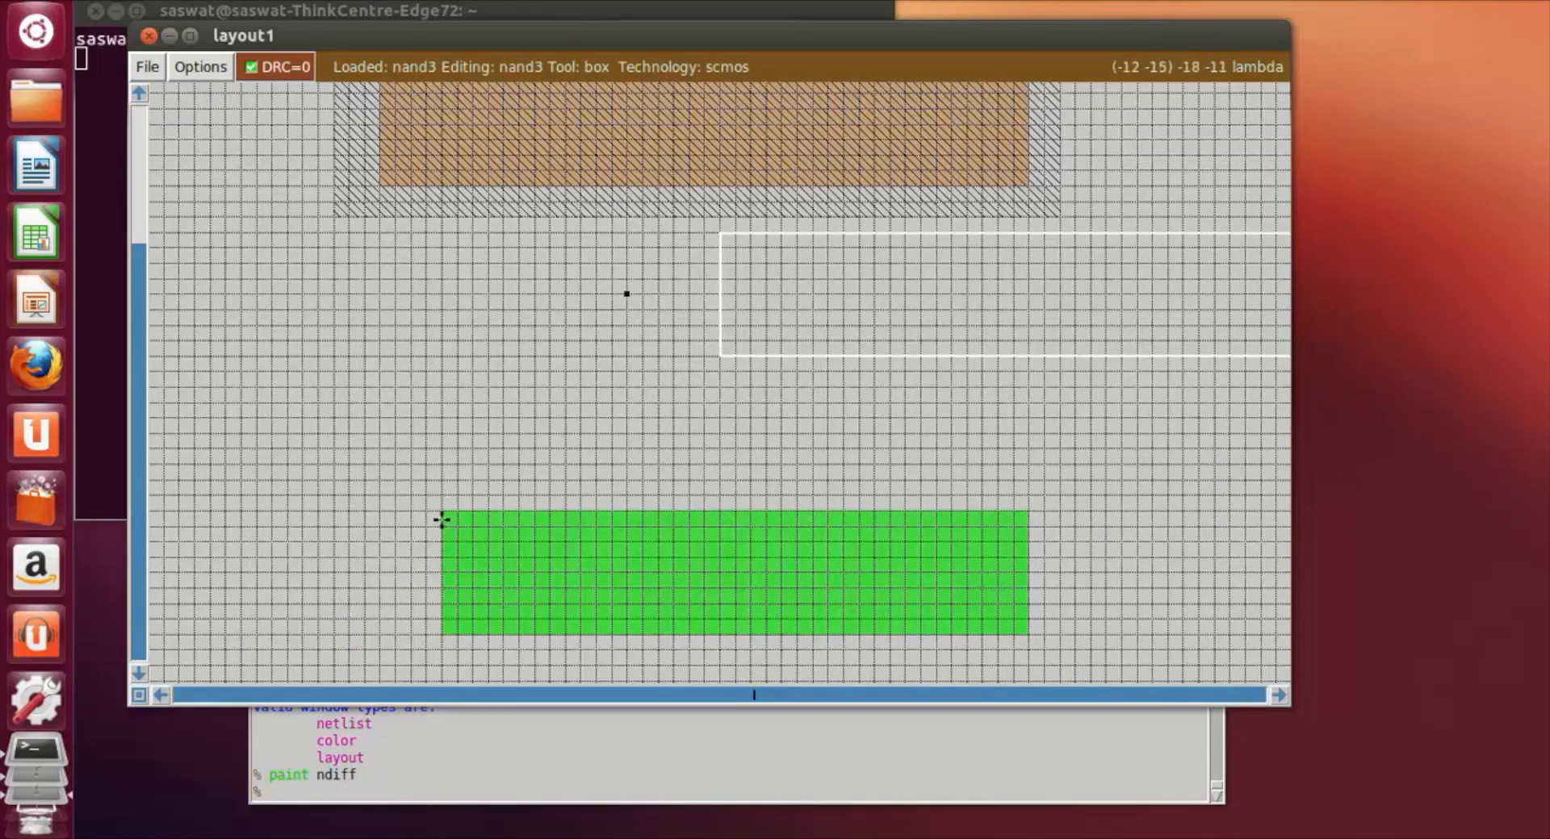
pyautogui.scroll(2, 446, 470)
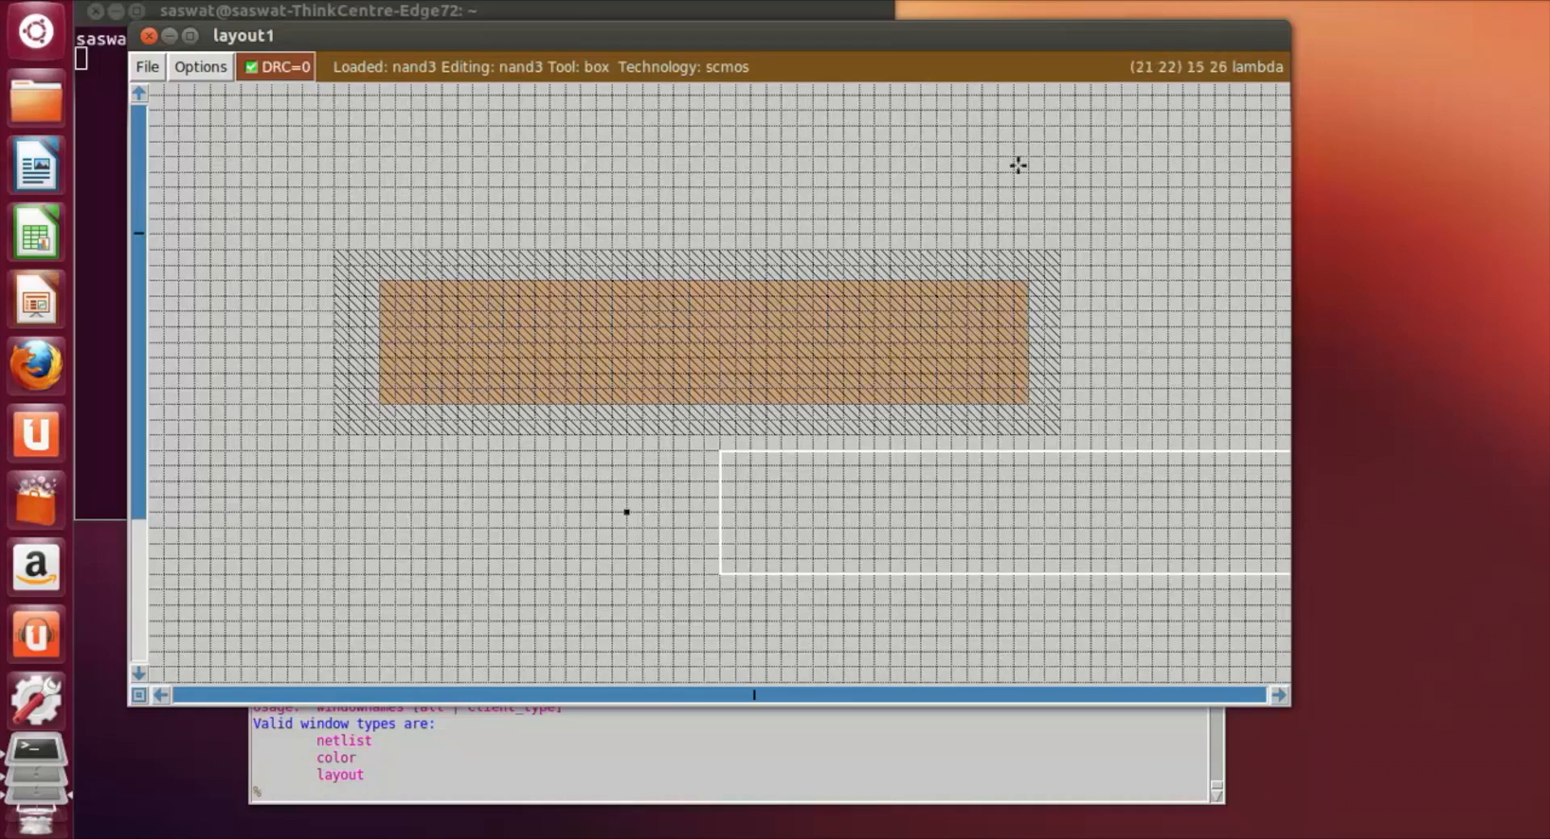
pyautogui.scroll(-3, 964, 385)
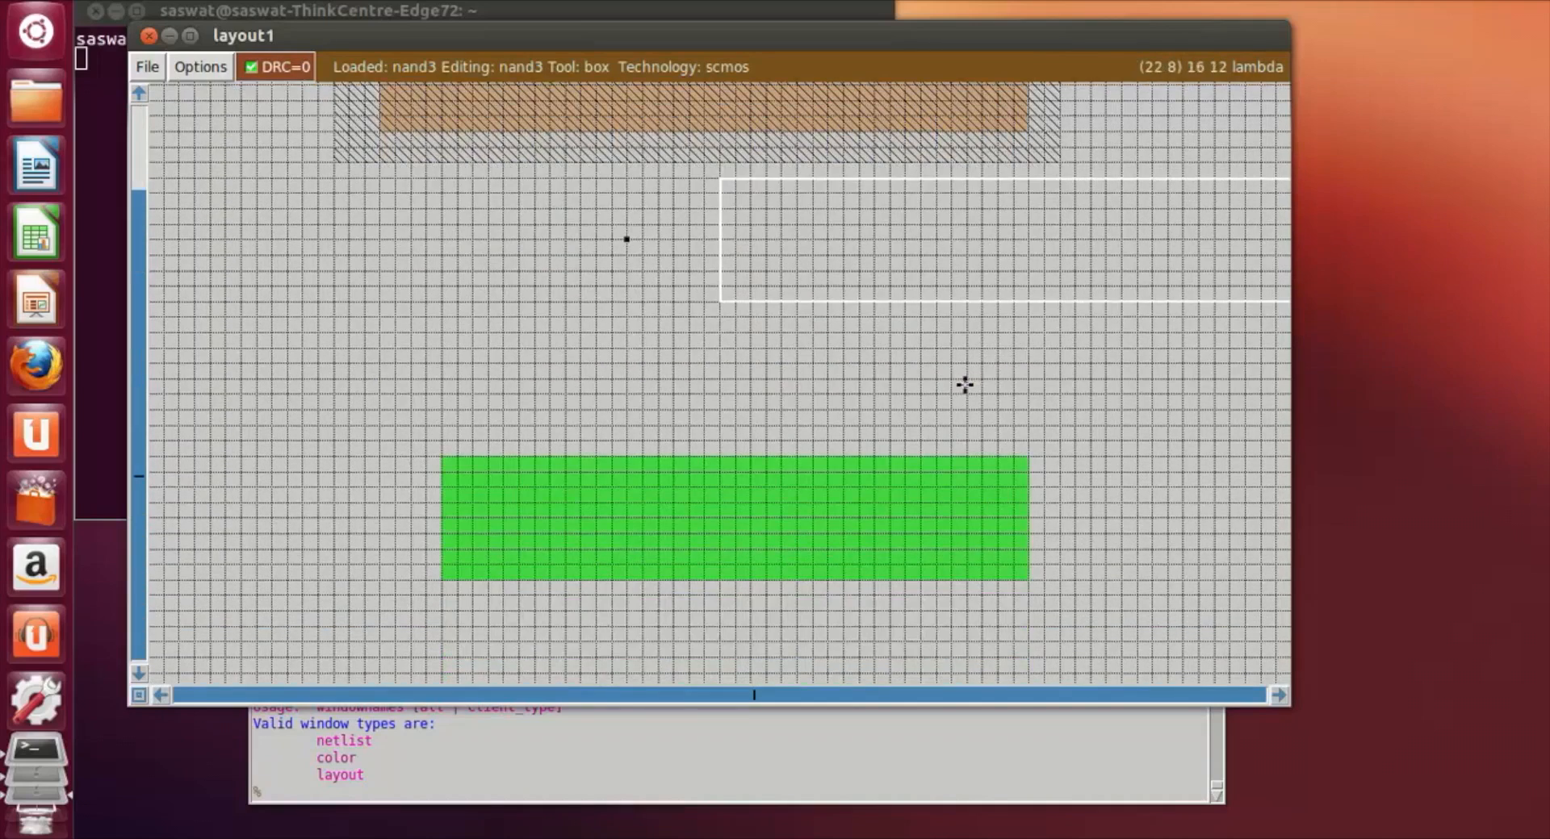
pyautogui.scroll(-1, 964, 385)
pyautogui.click(487, 489)
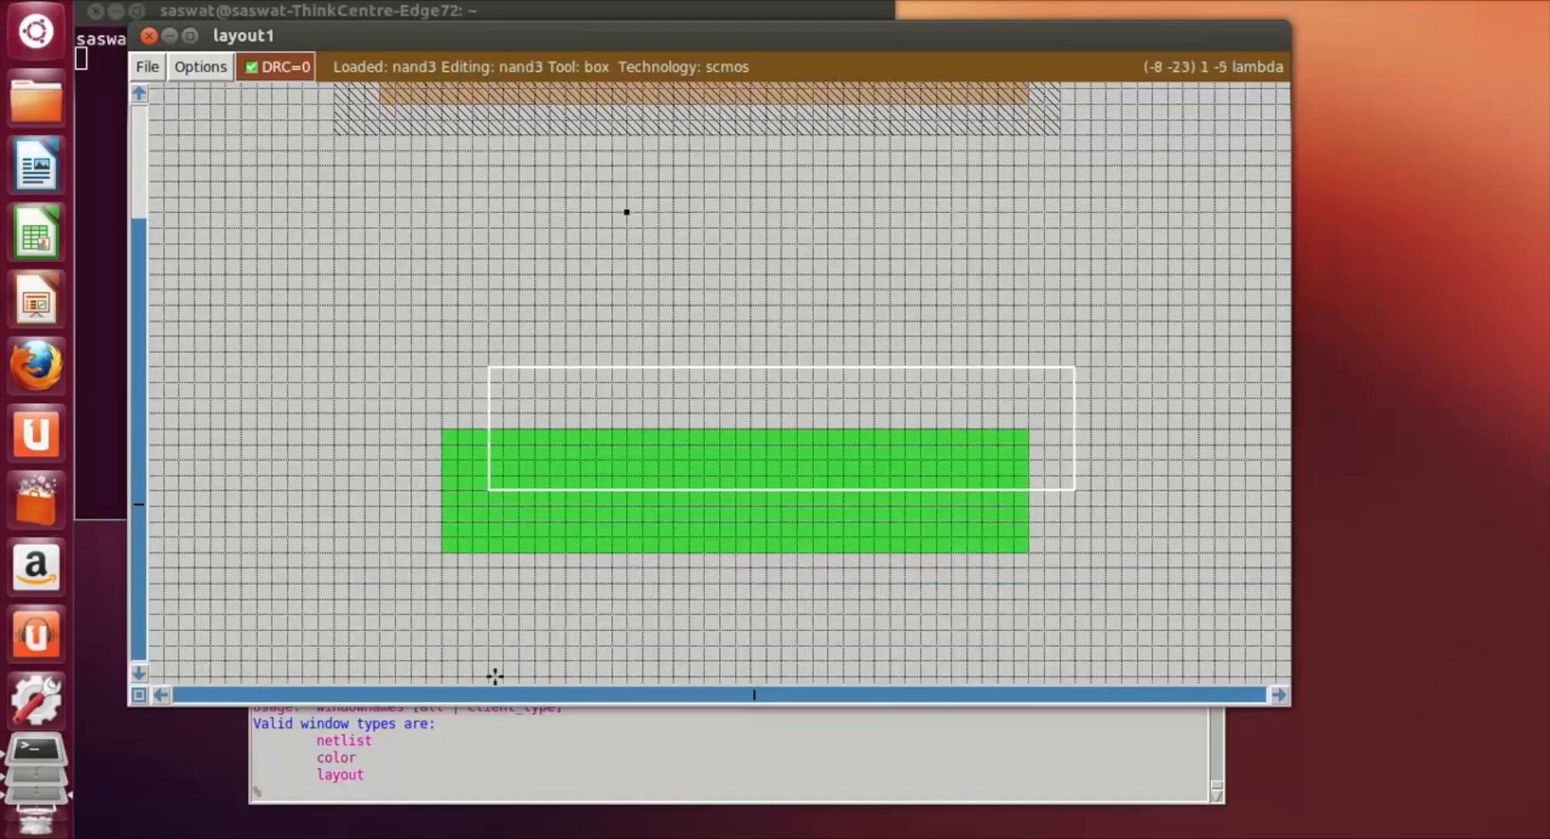
# Step: Paint a vertical m1 strip about 6 by 23 lambda from the p-diffusion's left end up past the n-well's upper edge
pyautogui.scroll(5, 713, 628)
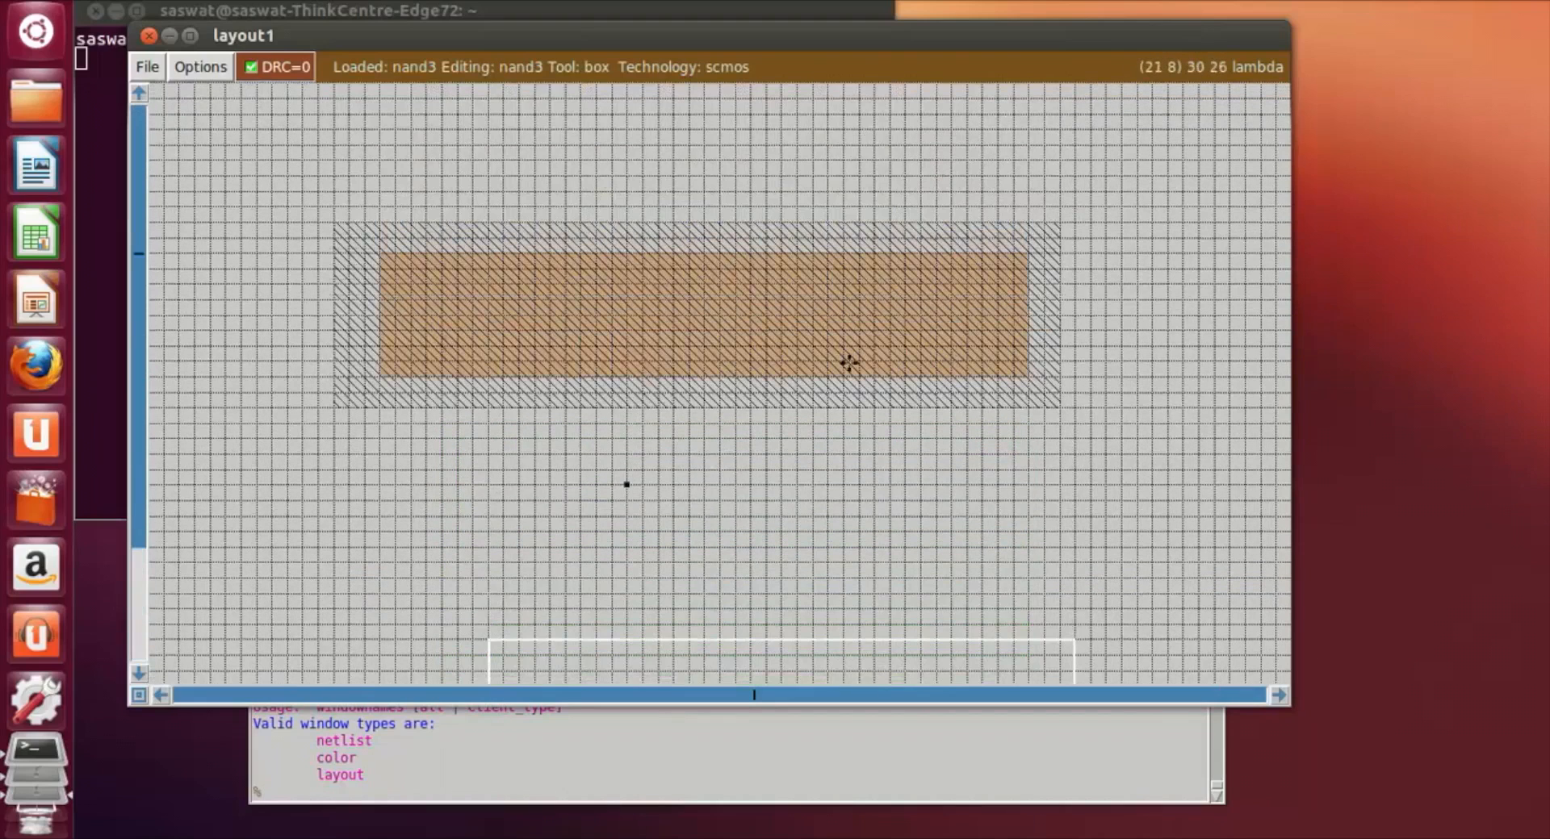
pyautogui.click(395, 359)
pyautogui.rightClick(483, 358)
pyautogui.rightClick(490, 268)
pyautogui.moveTo(492, 205); pyautogui.dragTo(494, 113, button='right')
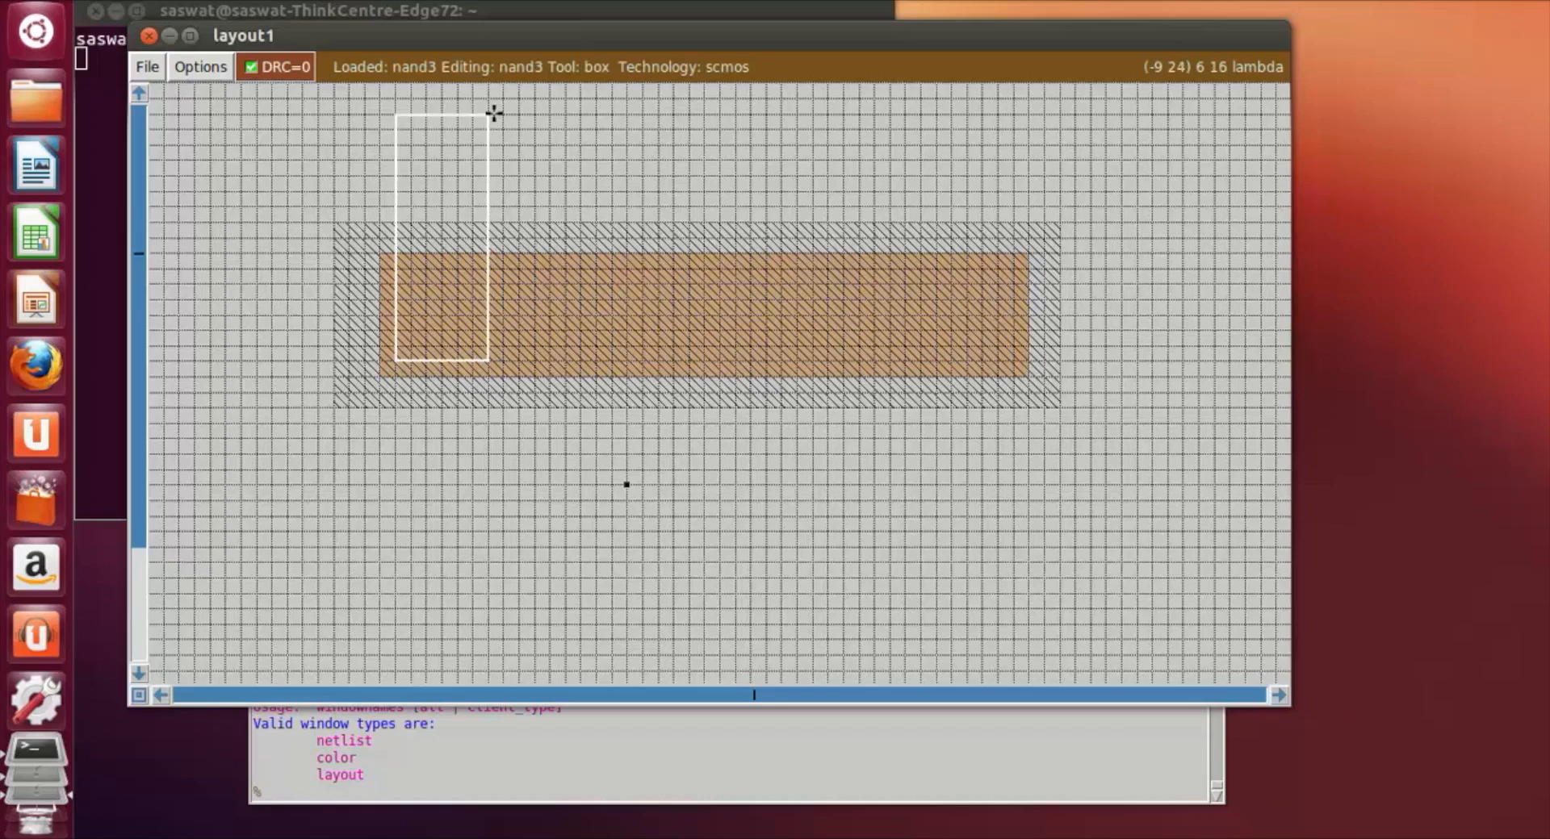
pyautogui.scroll(1, 494, 113)
pyautogui.rightClick(491, 113)
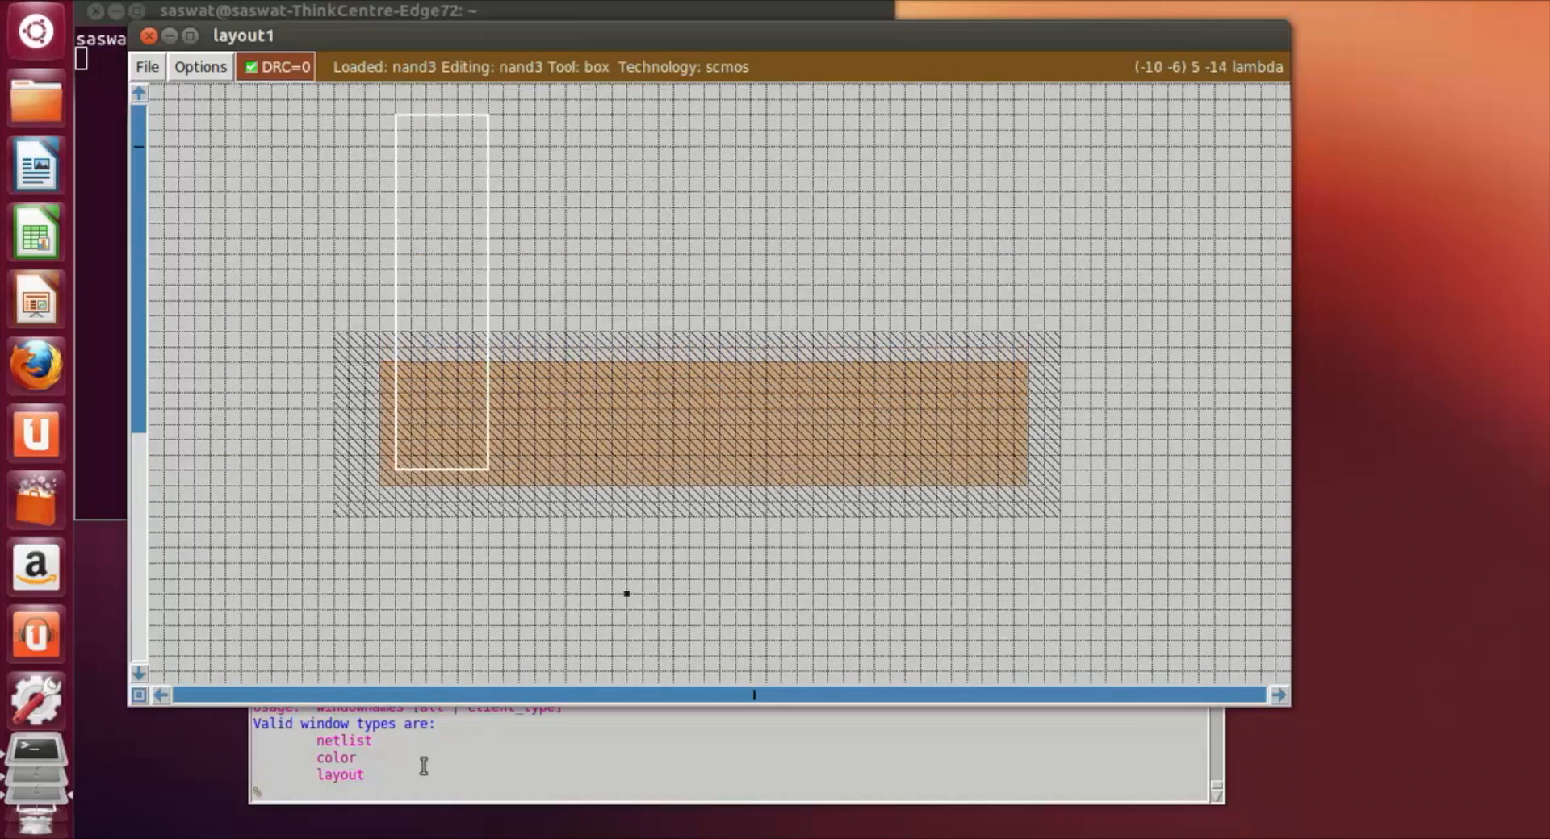
pyautogui.click(415, 790)
pyautogui.write('paint m1')
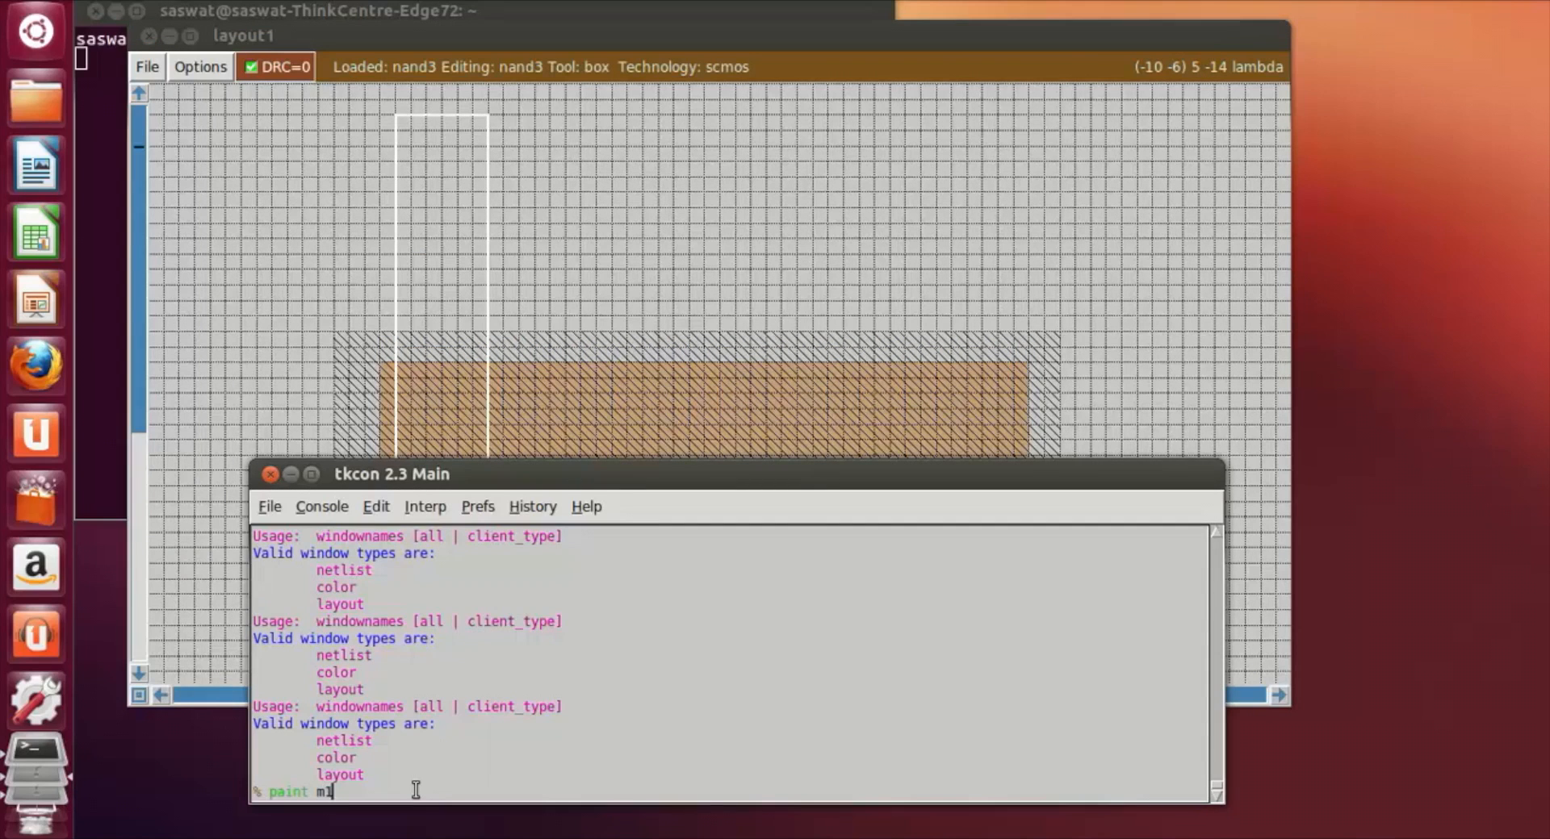
pyautogui.press('Return')
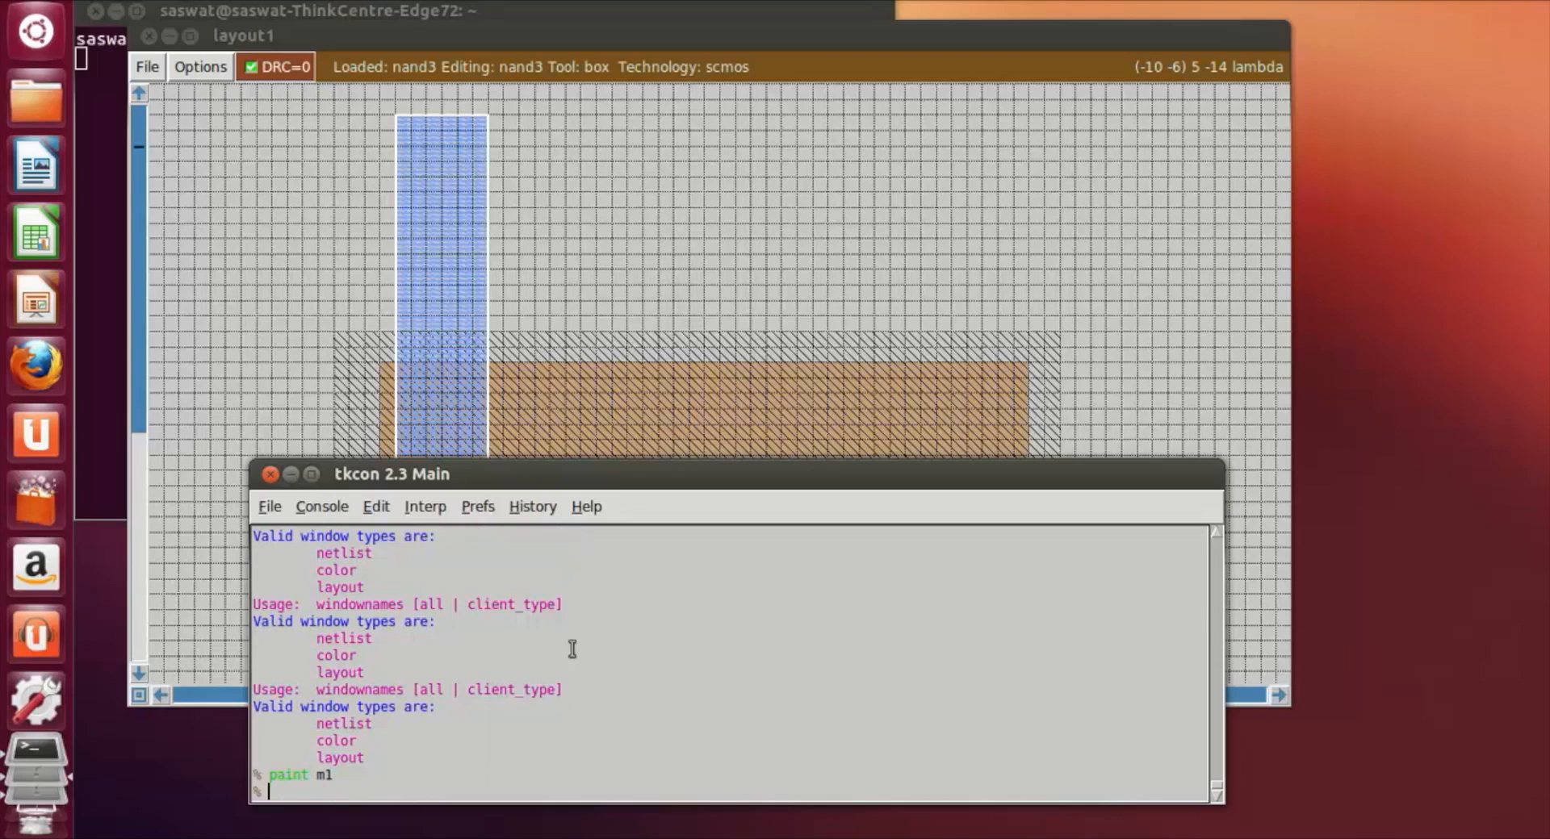
pyautogui.click(597, 212)
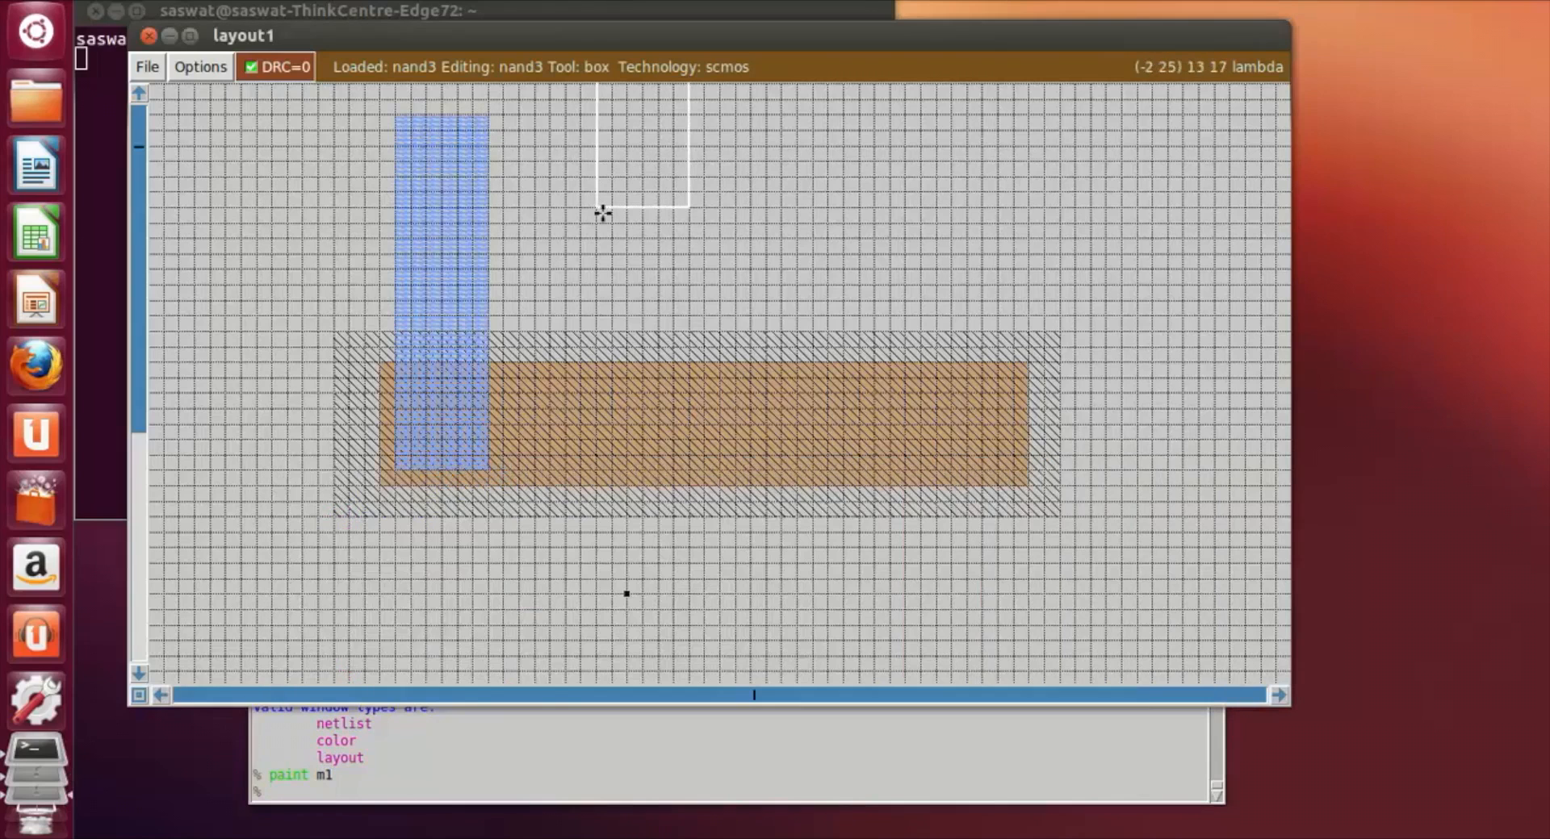
# Step: Rotate the 6 by 23 lambda box clockwise by 90 degrees
pyautogui.scroll(2, 633, 401)
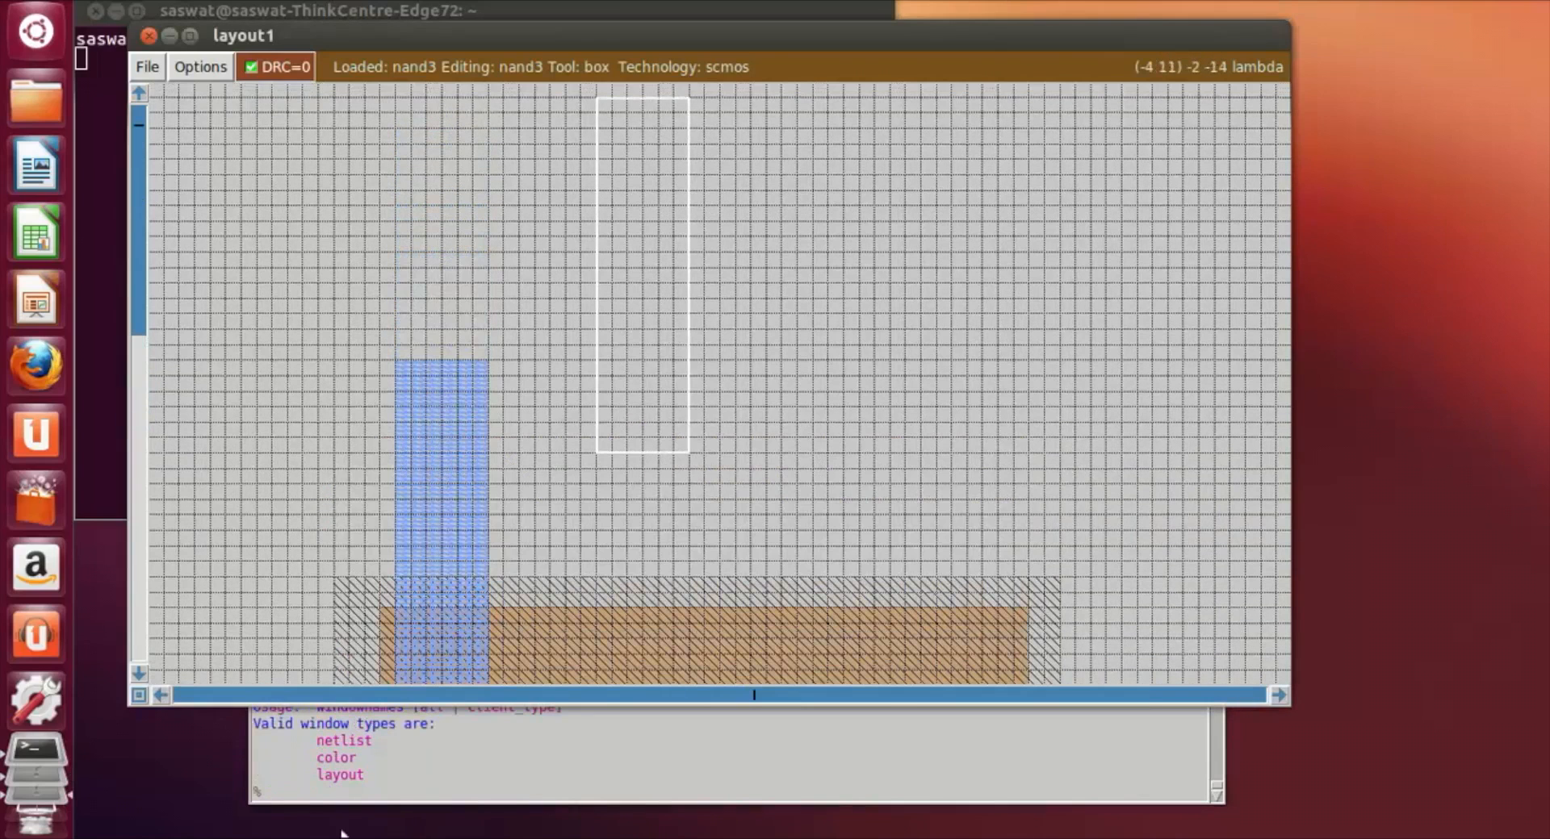
pyautogui.click(320, 797)
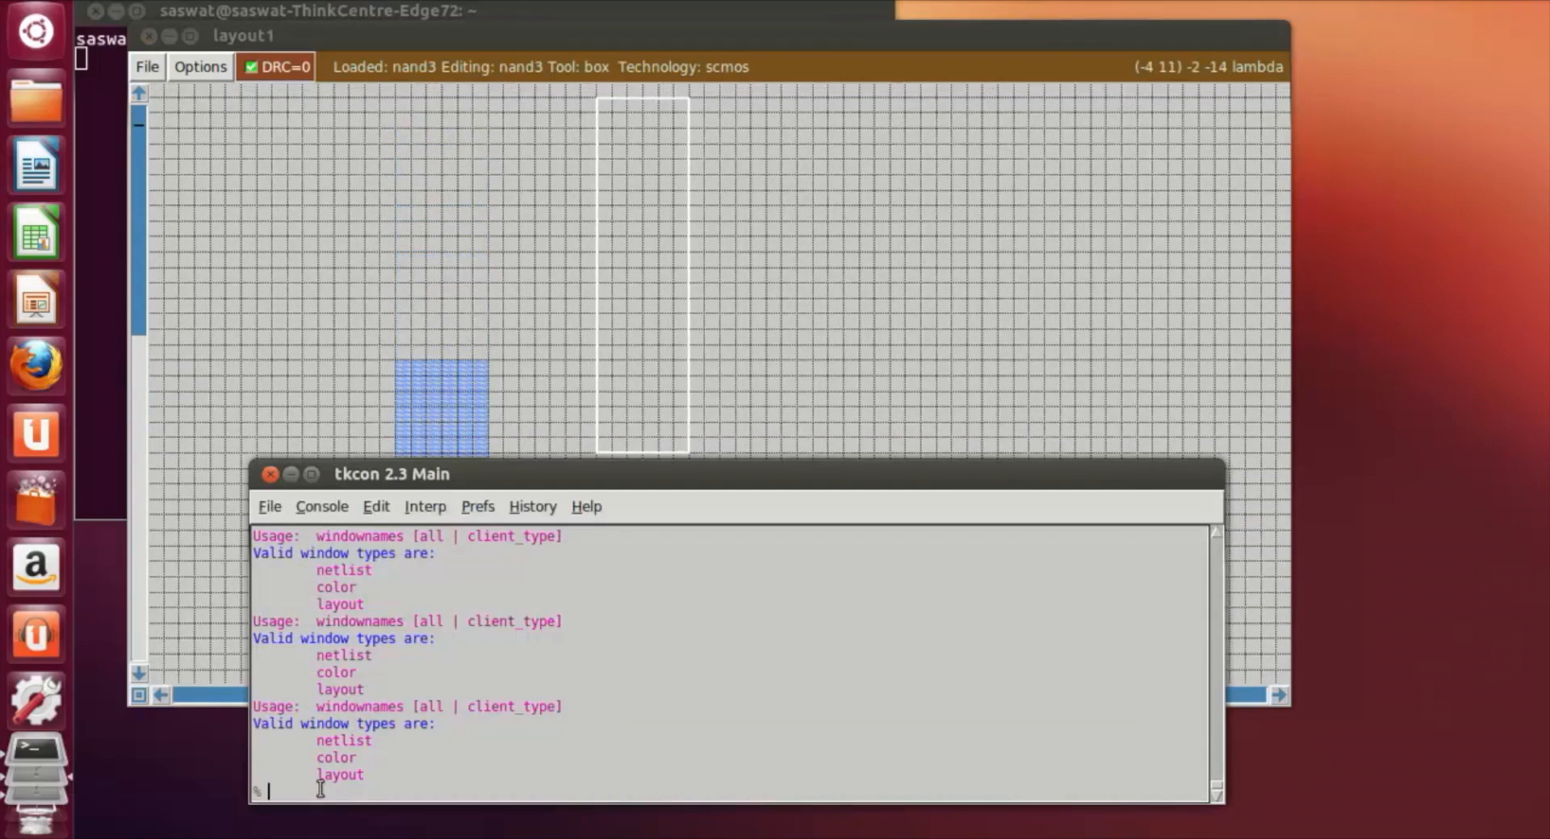
pyautogui.write('clockwise 90')
pyautogui.press('Return')
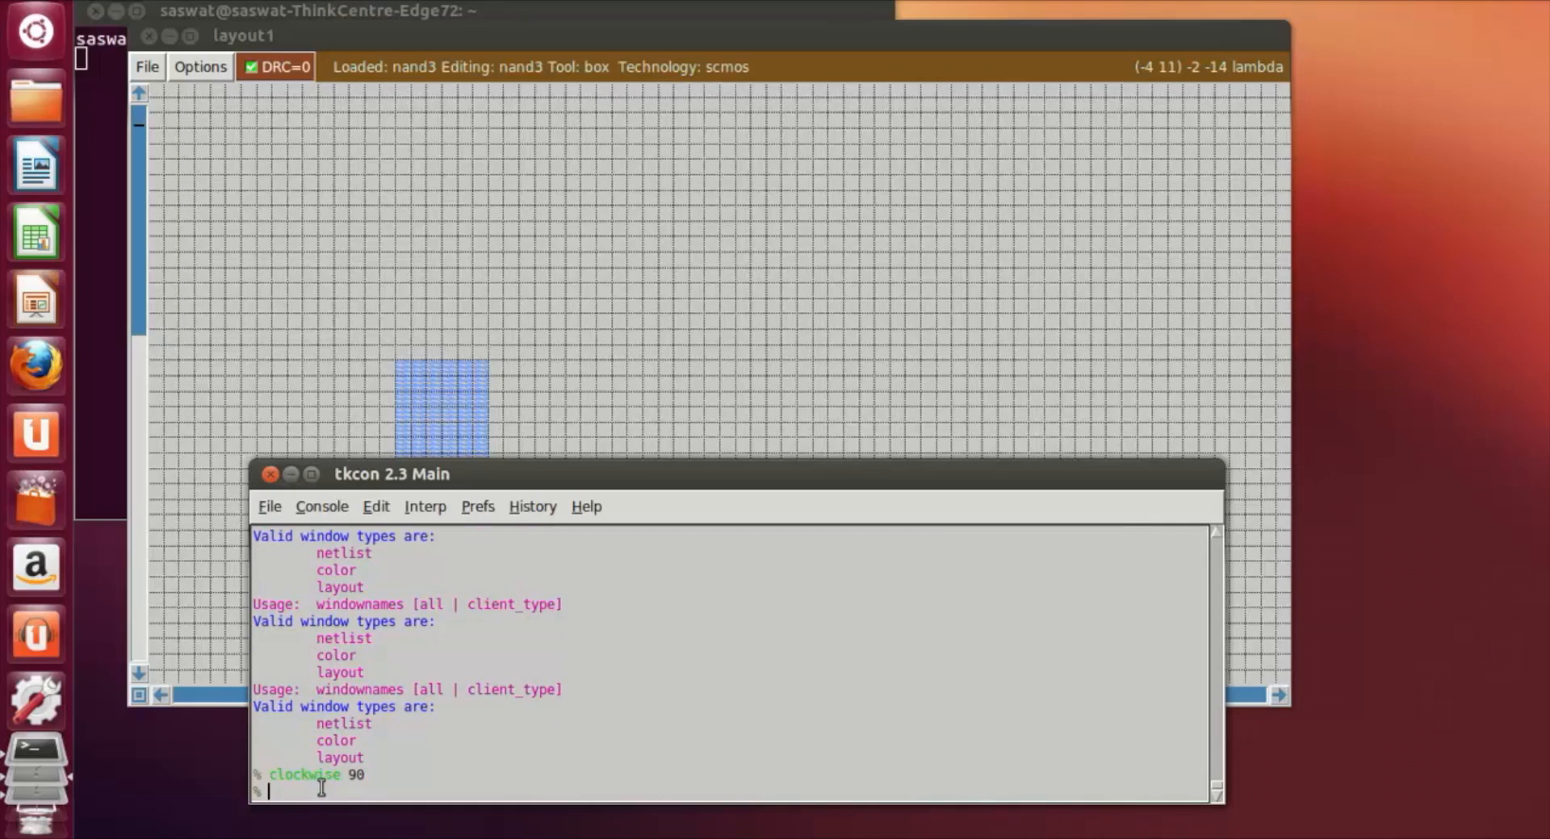
# Step: Place the box, about 23 by 6 lambda, against the right side of the vertical strip's upper end and paint it with m1
pyautogui.click(782, 336)
pyautogui.click(486, 346)
pyautogui.click(503, 379)
pyautogui.click(504, 444)
pyautogui.click(501, 487)
pyautogui.click(488, 425)
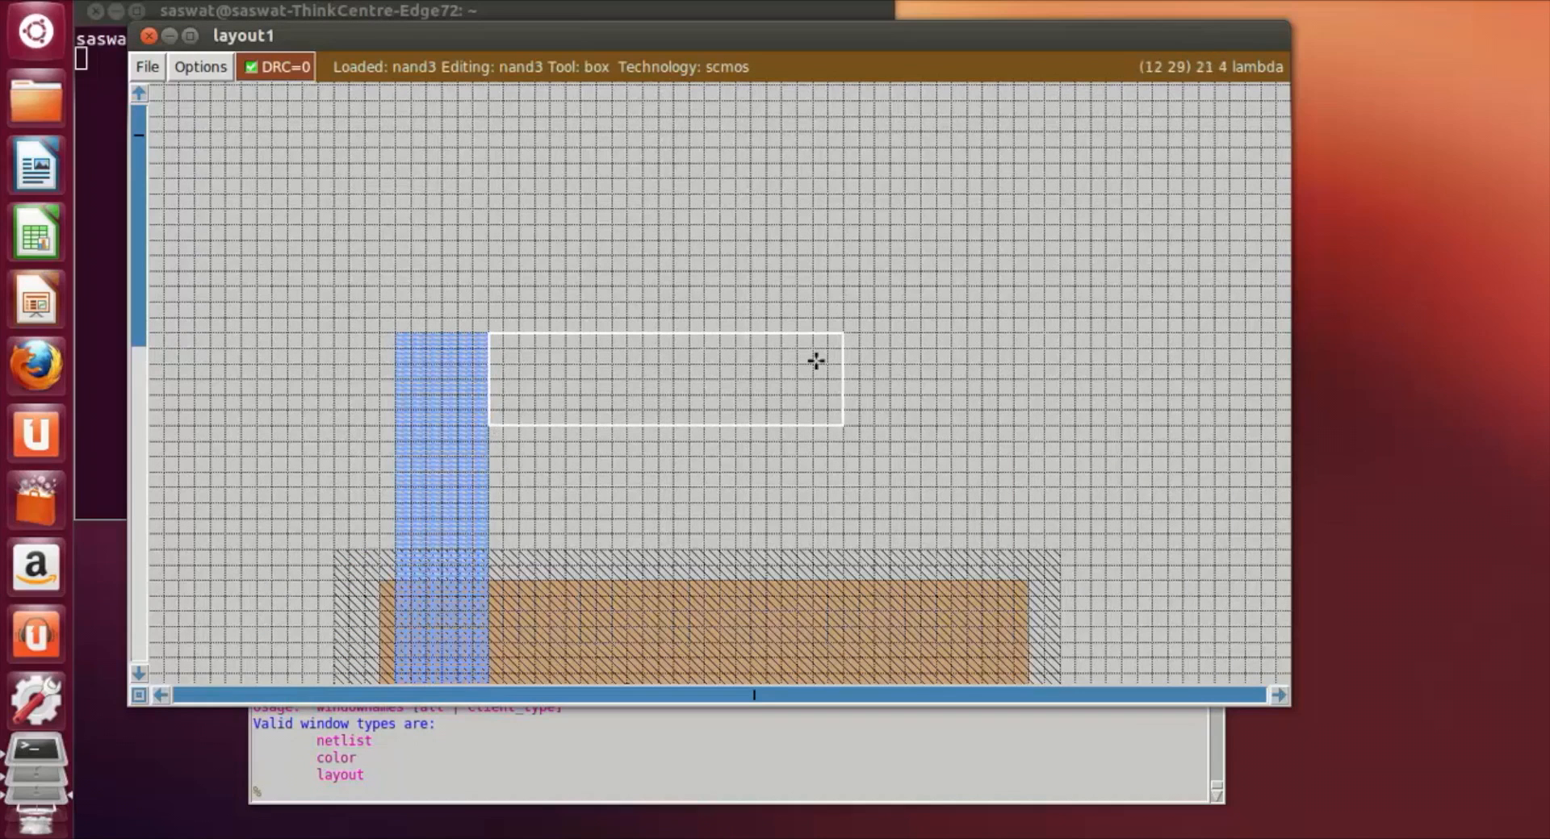
pyautogui.scroll(-2, 916, 365)
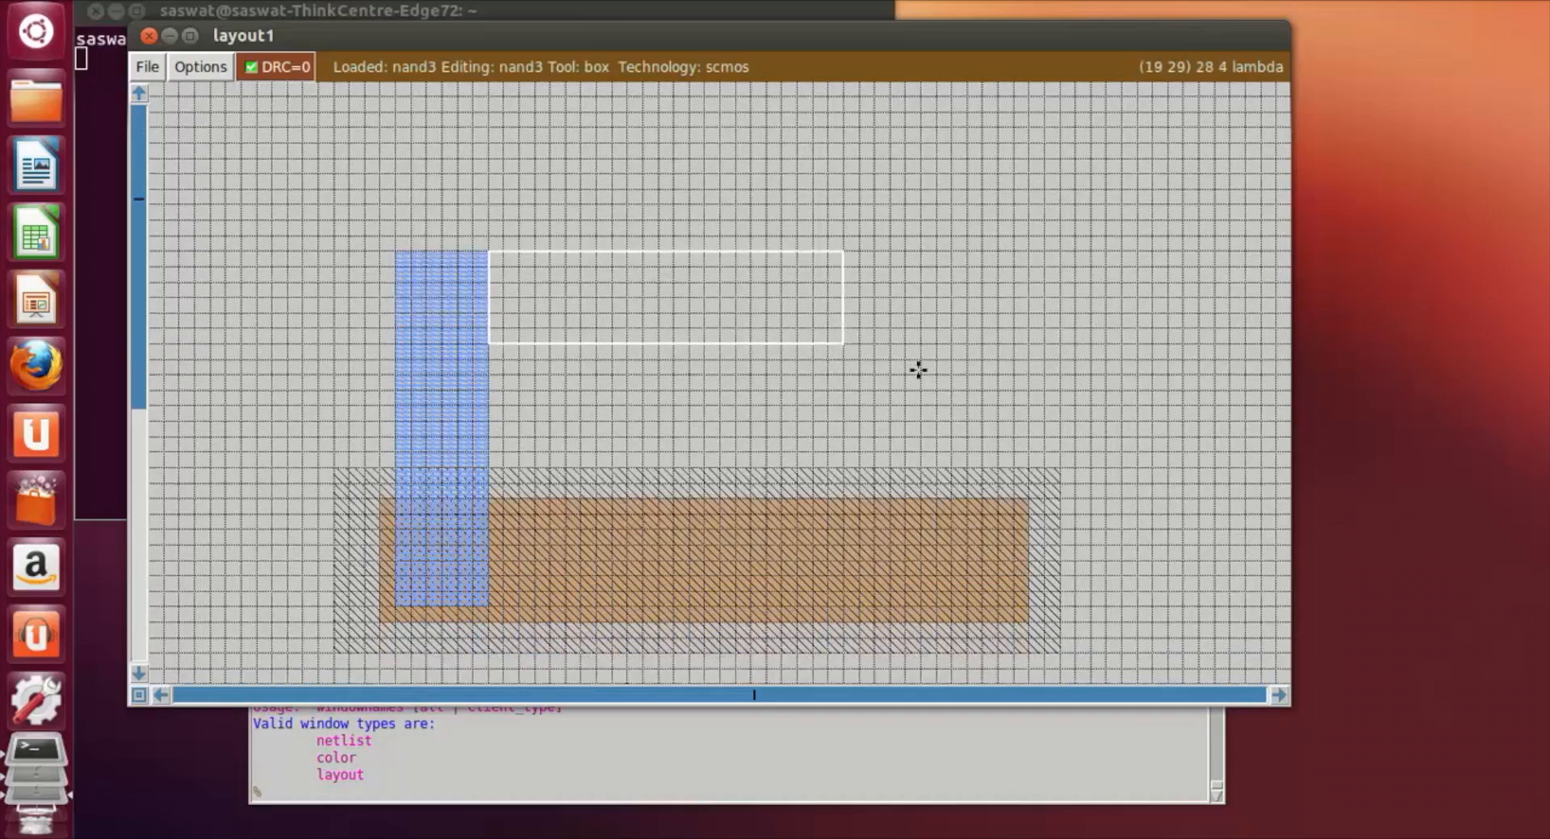
pyautogui.click(395, 789)
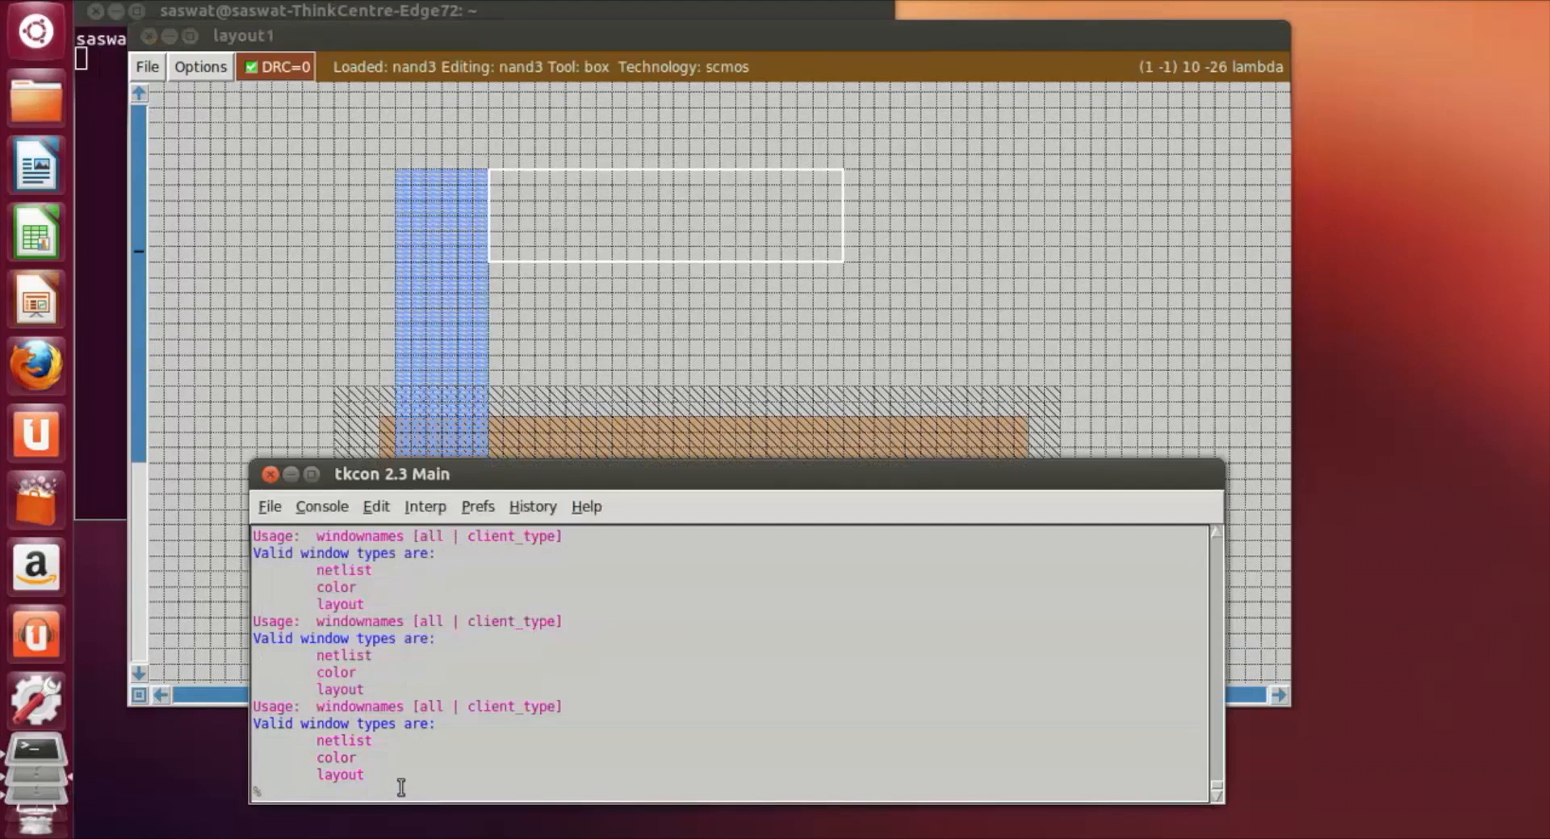
pyautogui.write('paint m1')
pyautogui.press('Return')
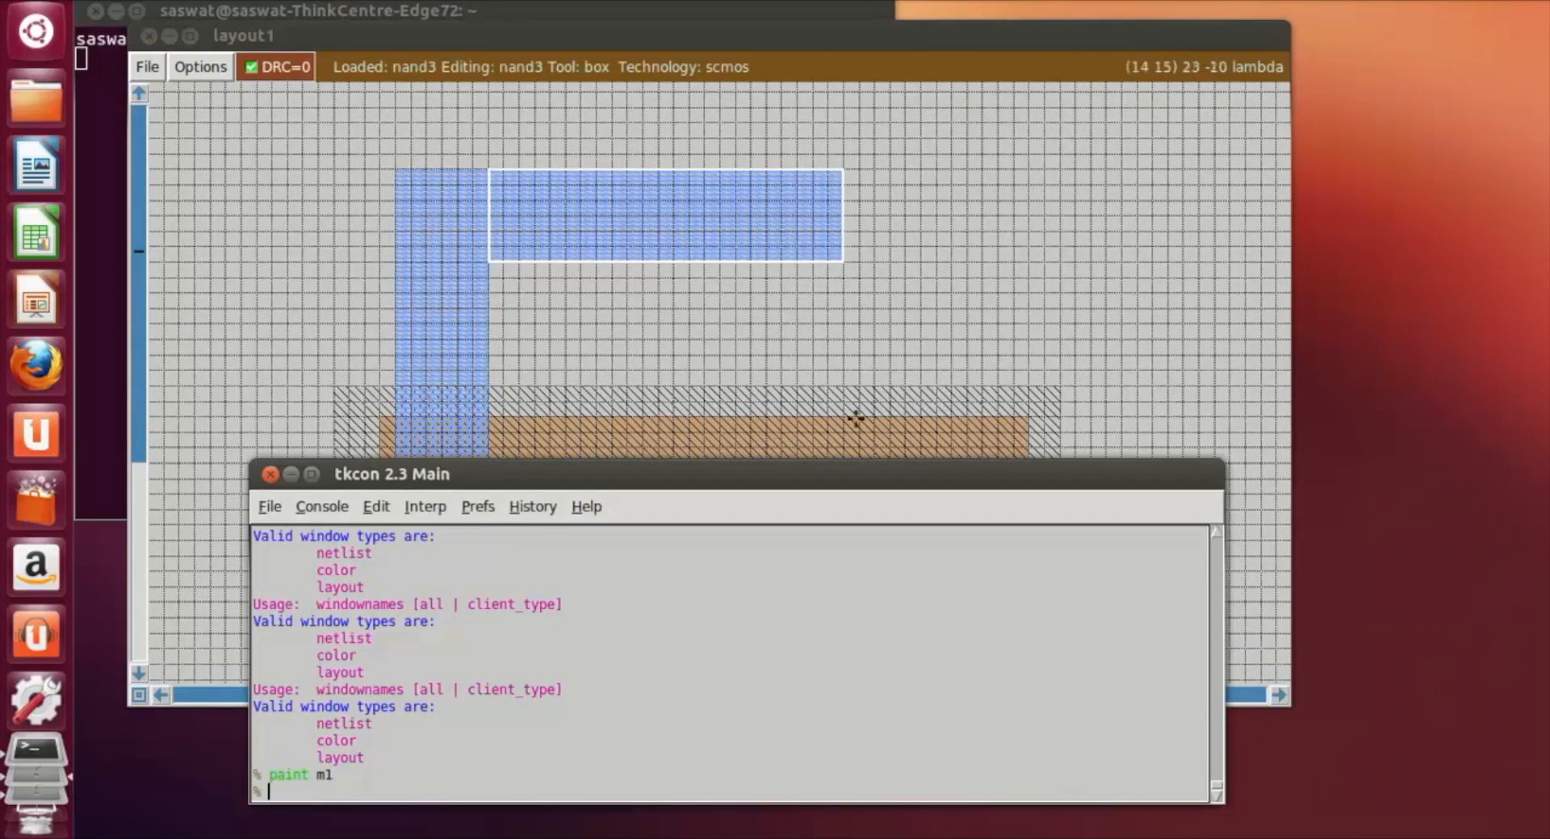
# Step: Frame a box about 8 by 6 lambda flush with the horizontal metal bar's right end and paint it with m1
pyautogui.click(1043, 323)
pyautogui.click(846, 178)
pyautogui.rightClick(962, 277)
pyautogui.click(950, 175)
pyautogui.moveTo(910, 175); pyautogui.dragTo(832, 279)
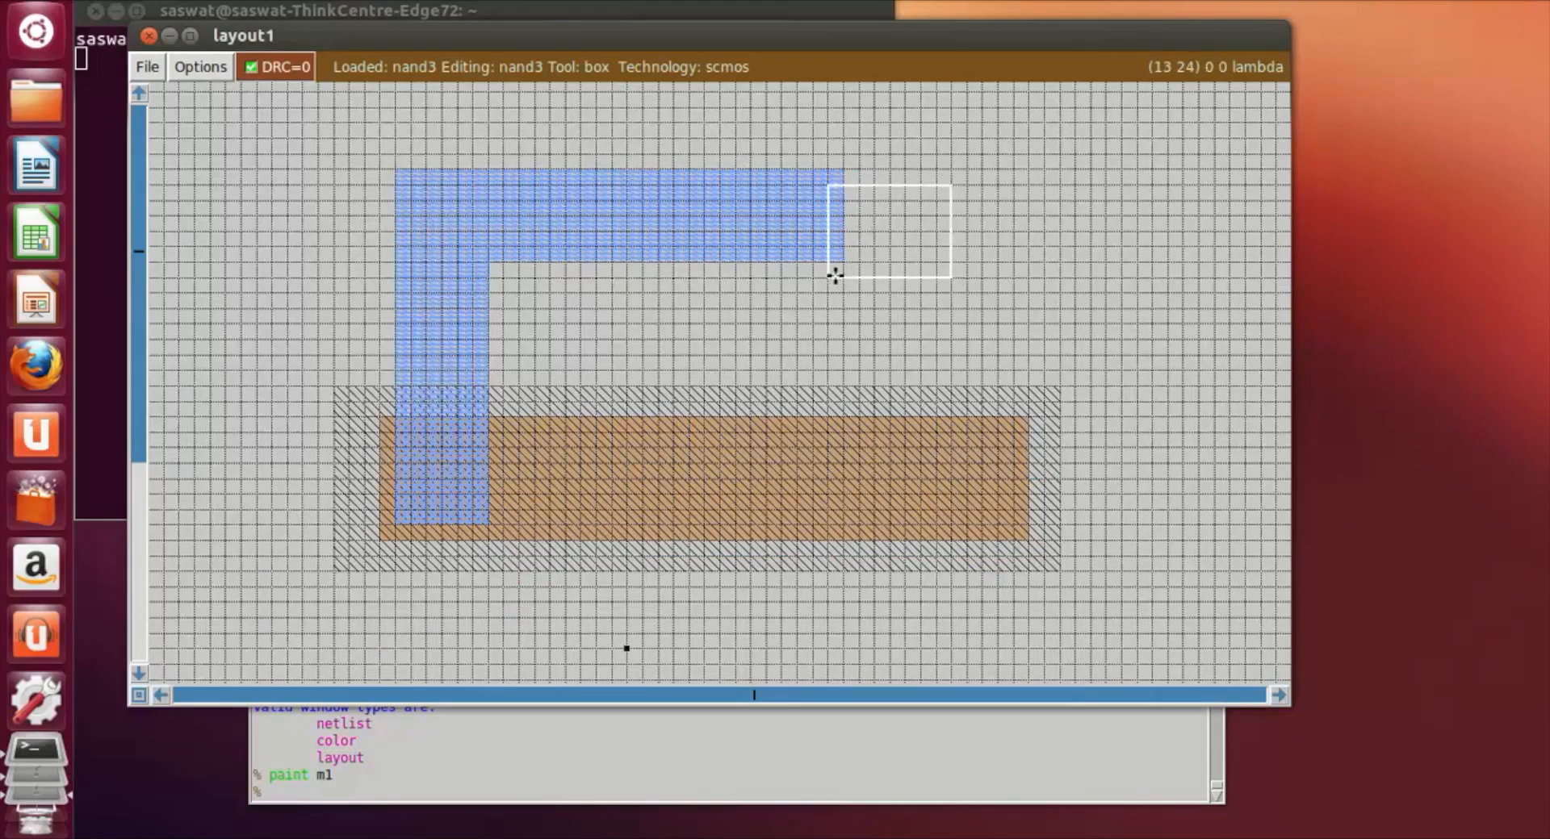
pyautogui.click(847, 253)
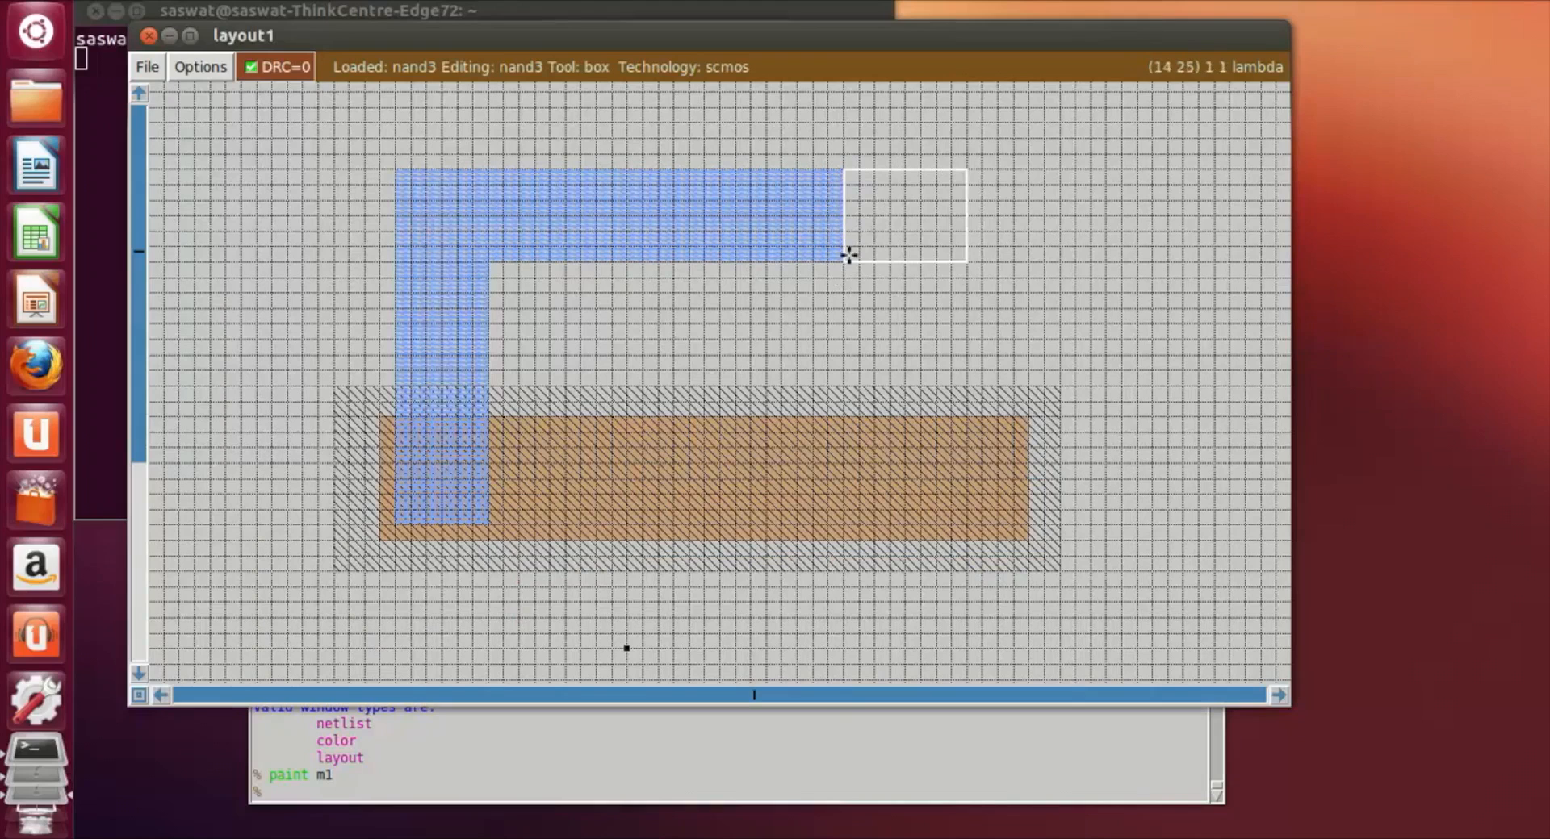
pyautogui.click(274, 789)
pyautogui.write('paint m1')
pyautogui.press('Return')
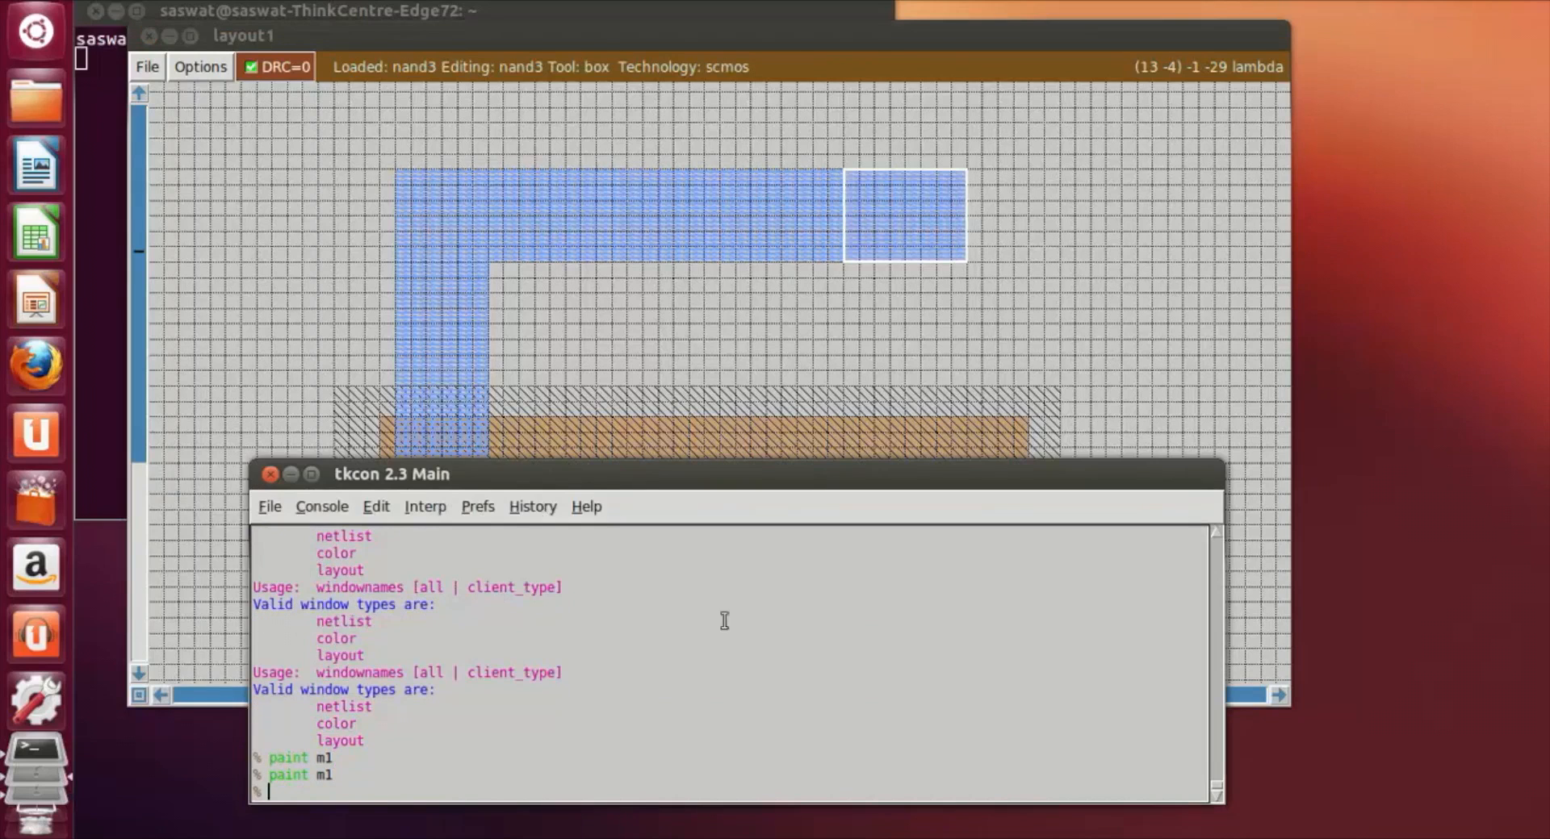
pyautogui.click(1183, 276)
pyautogui.click(897, 263)
pyautogui.rightClick(993, 525)
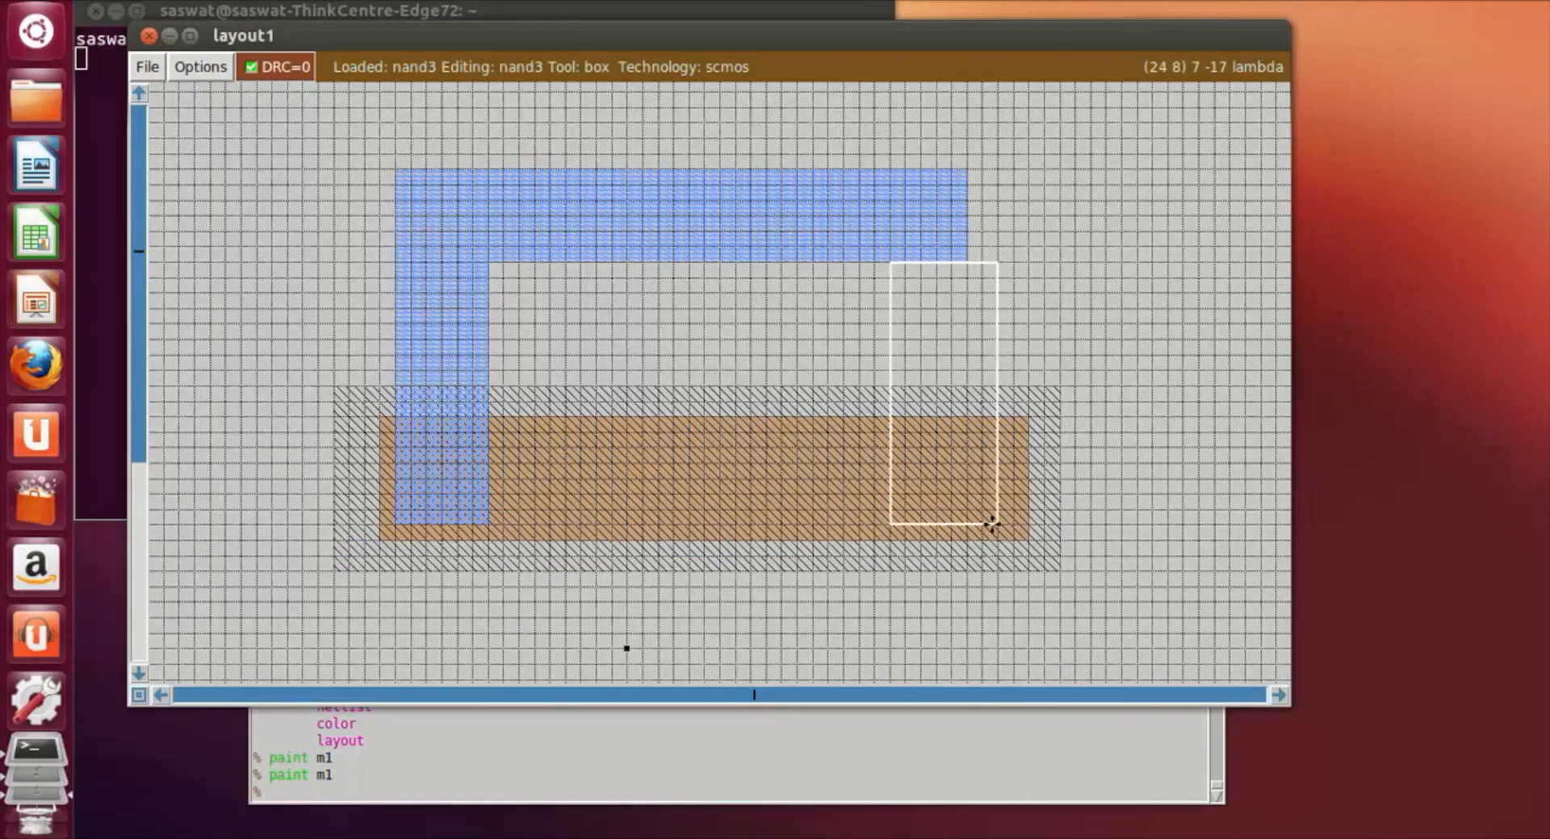
pyautogui.rightClick(982, 517)
pyautogui.rightClick(968, 453)
pyautogui.rightClick(969, 403)
pyautogui.rightClick(969, 369)
pyautogui.rightClick(971, 339)
pyautogui.rightClick(971, 309)
pyautogui.rightClick(973, 279)
pyautogui.rightClick(971, 264)
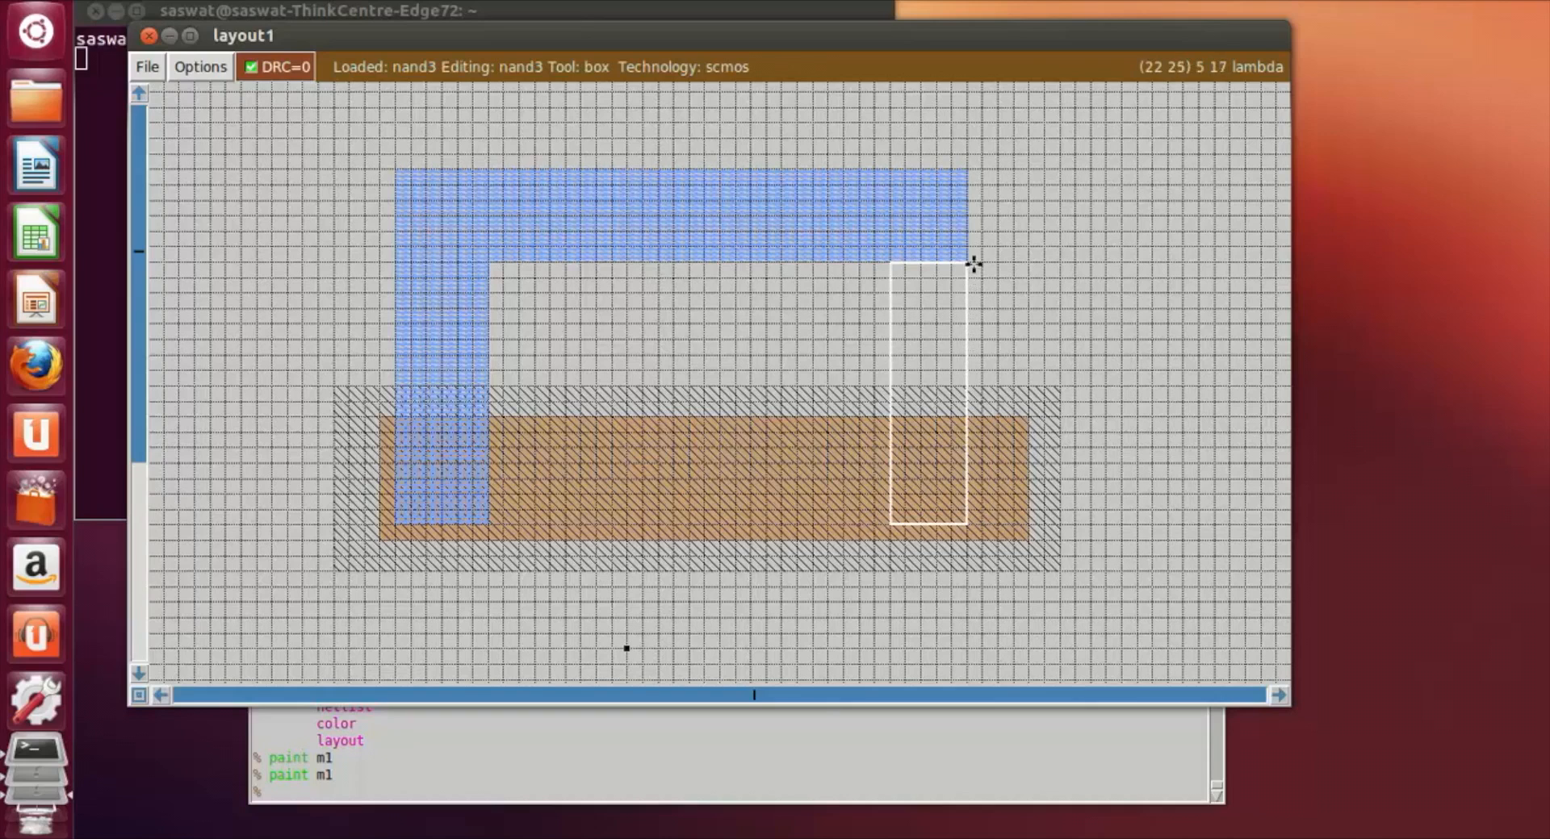
pyautogui.rightClick(976, 515)
pyautogui.rightClick(978, 482)
pyautogui.rightClick(979, 432)
pyautogui.rightClick(969, 352)
pyautogui.rightClick(970, 339)
# Step: Frame a box about 6 by 23 lambda exactly over the left vertical m1 strip
pyautogui.click(436, 337)
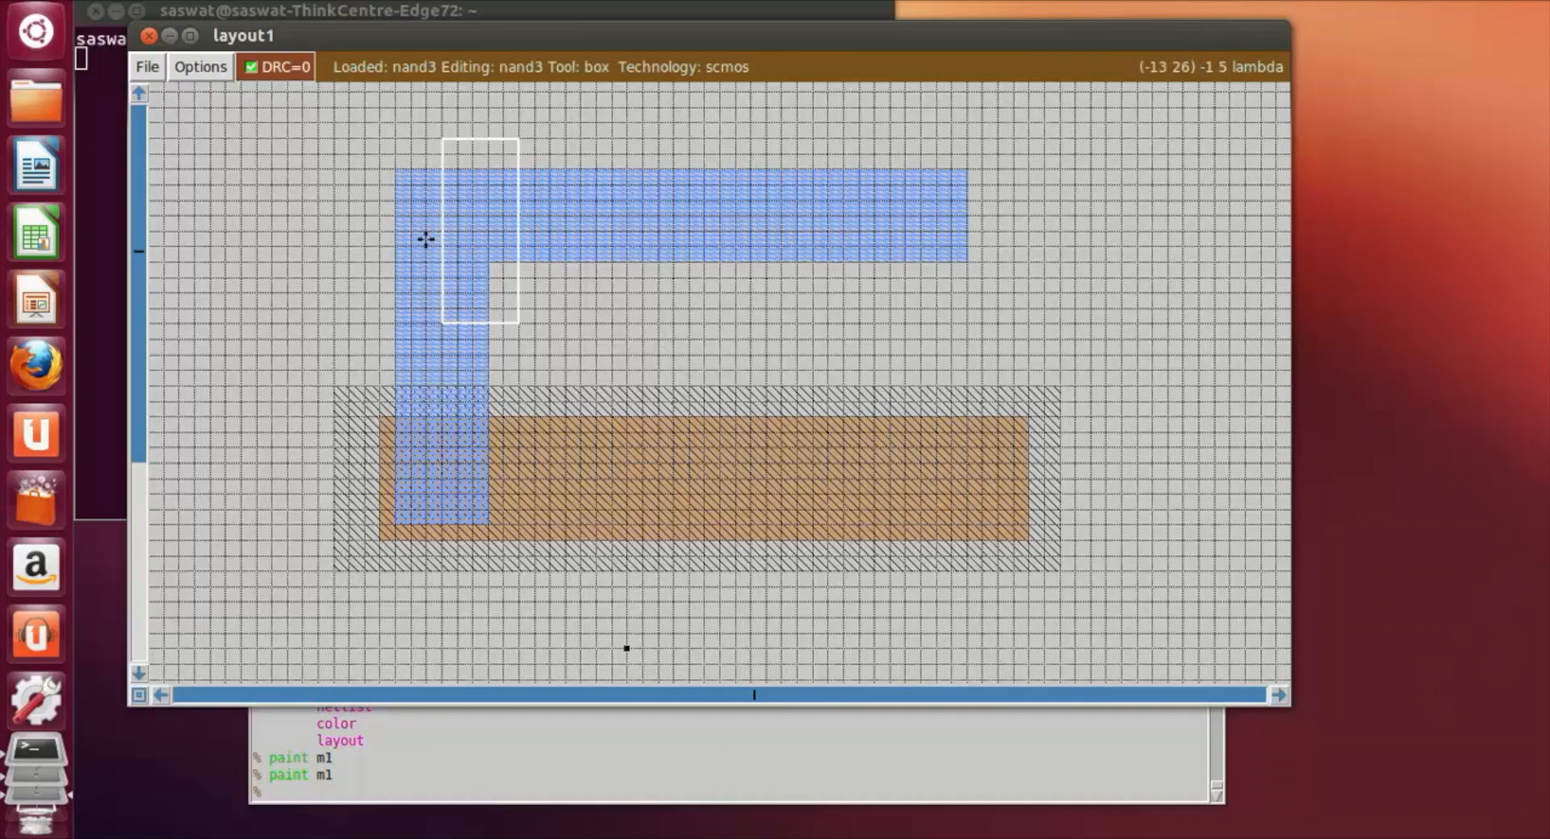
pyautogui.click(395, 168)
pyautogui.rightClick(489, 523)
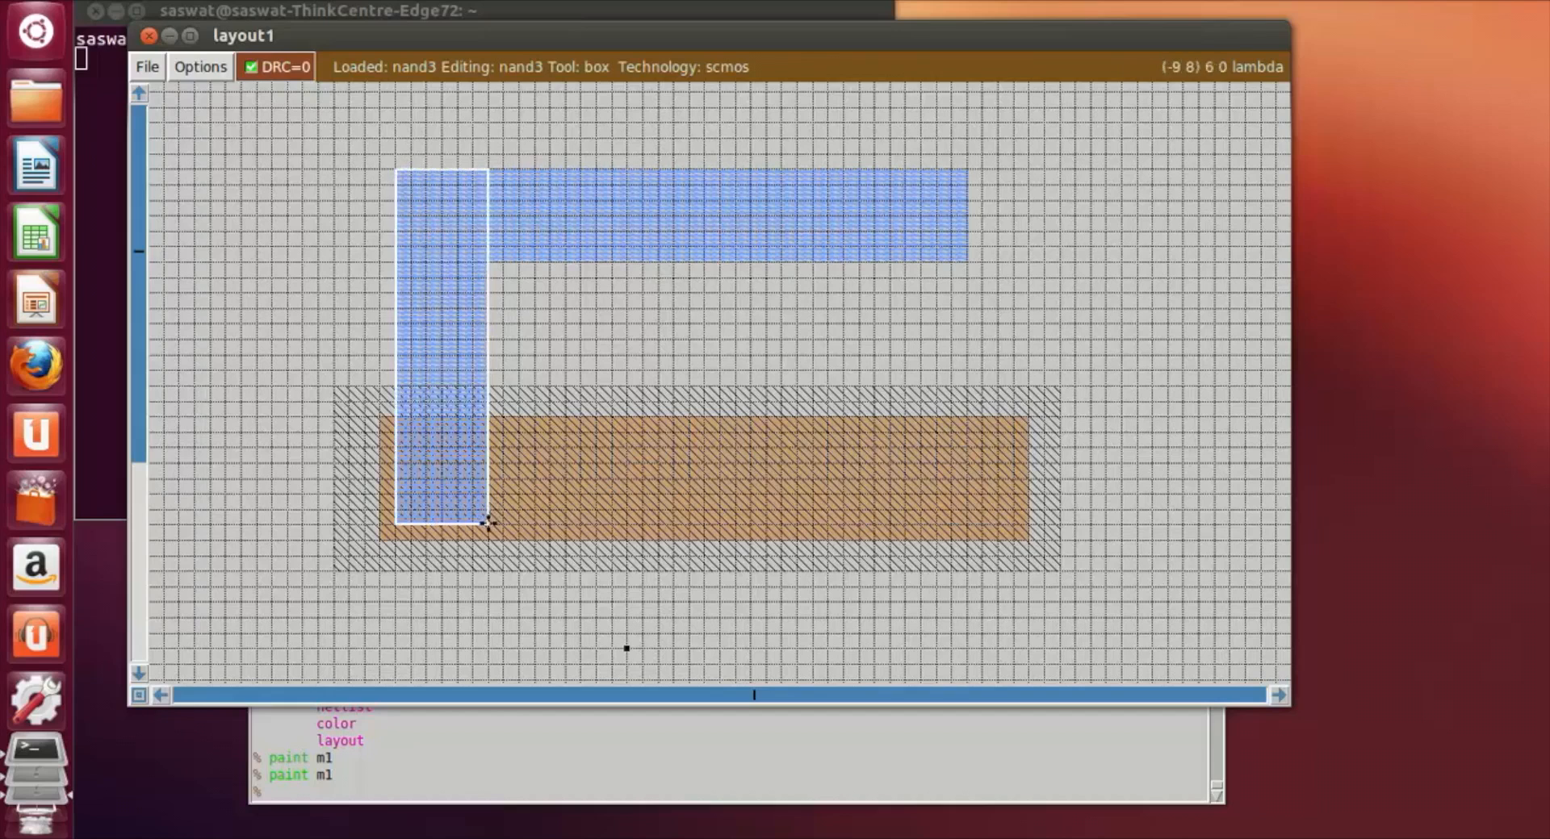
# Step: Move the box to the metal bar's right end, reaching down into the p-diffusion, and paint it with m1
pyautogui.click(923, 350)
pyautogui.click(873, 465)
pyautogui.click(889, 541)
pyautogui.click(874, 512)
pyautogui.click(882, 533)
pyautogui.click(892, 522)
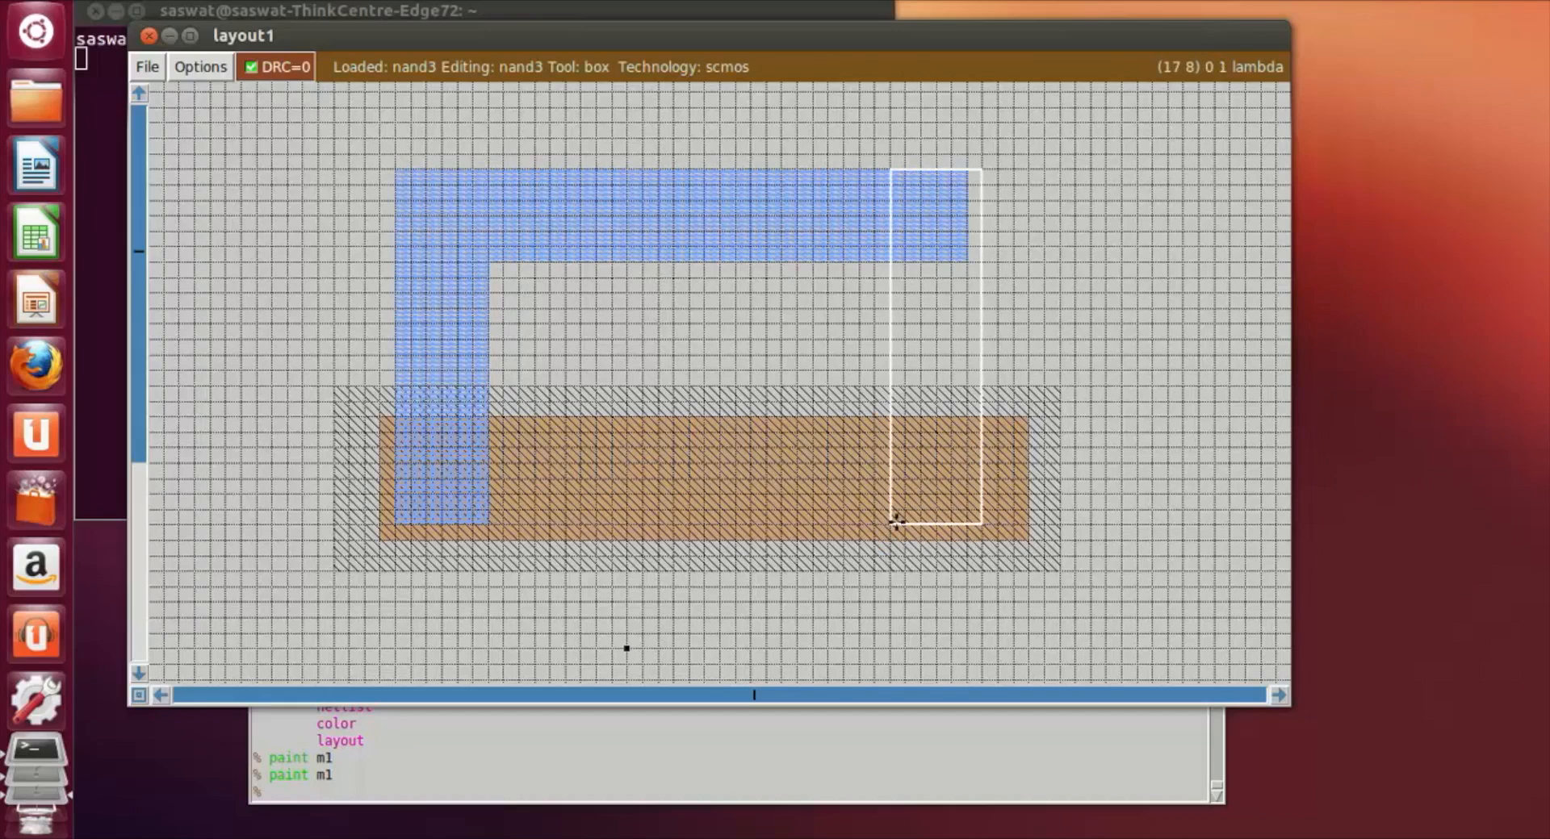
pyautogui.click(921, 521)
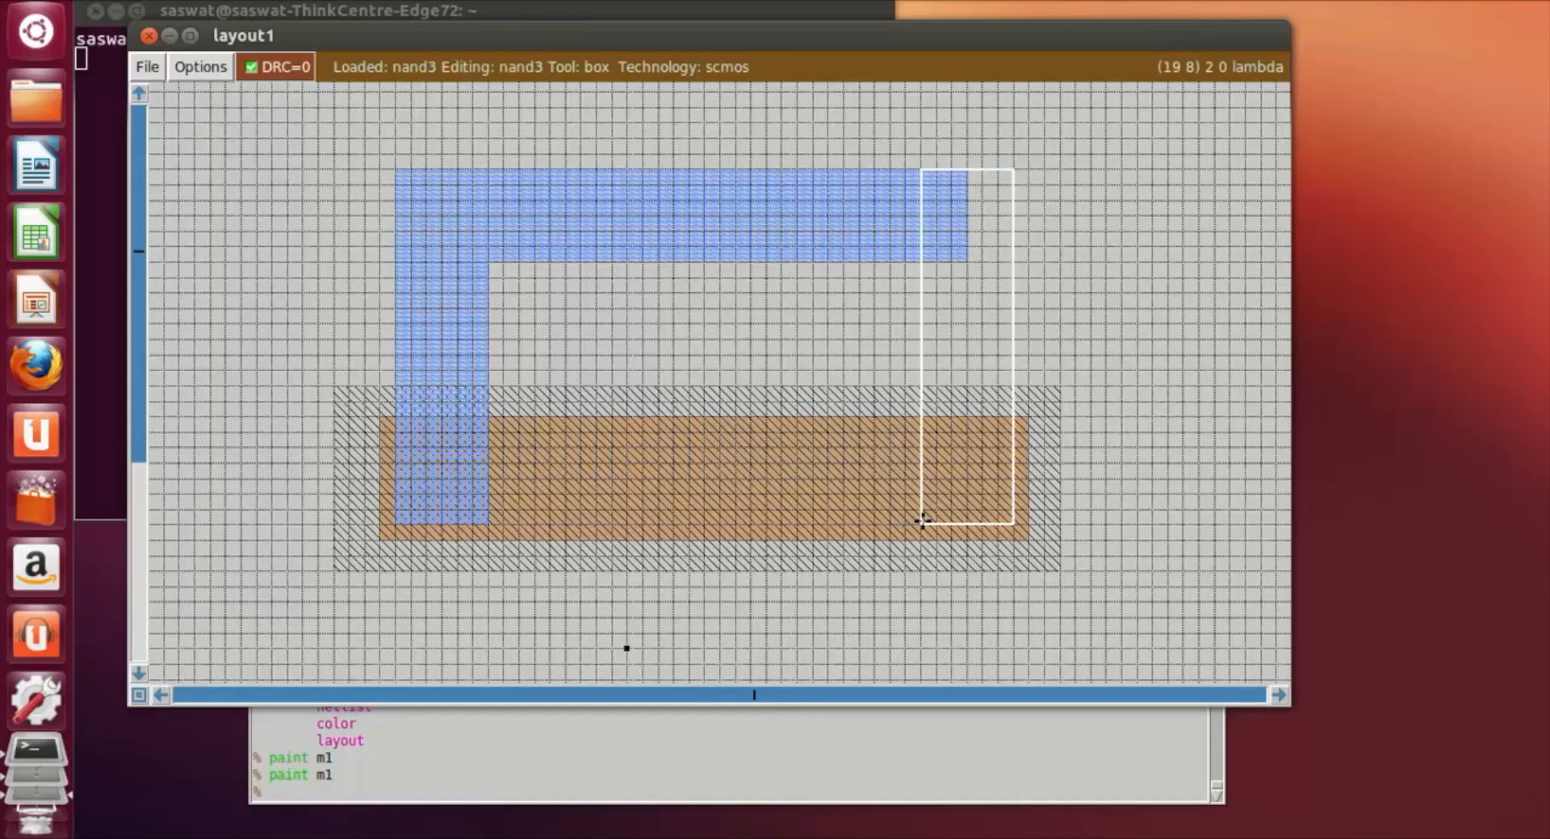
pyautogui.click(320, 793)
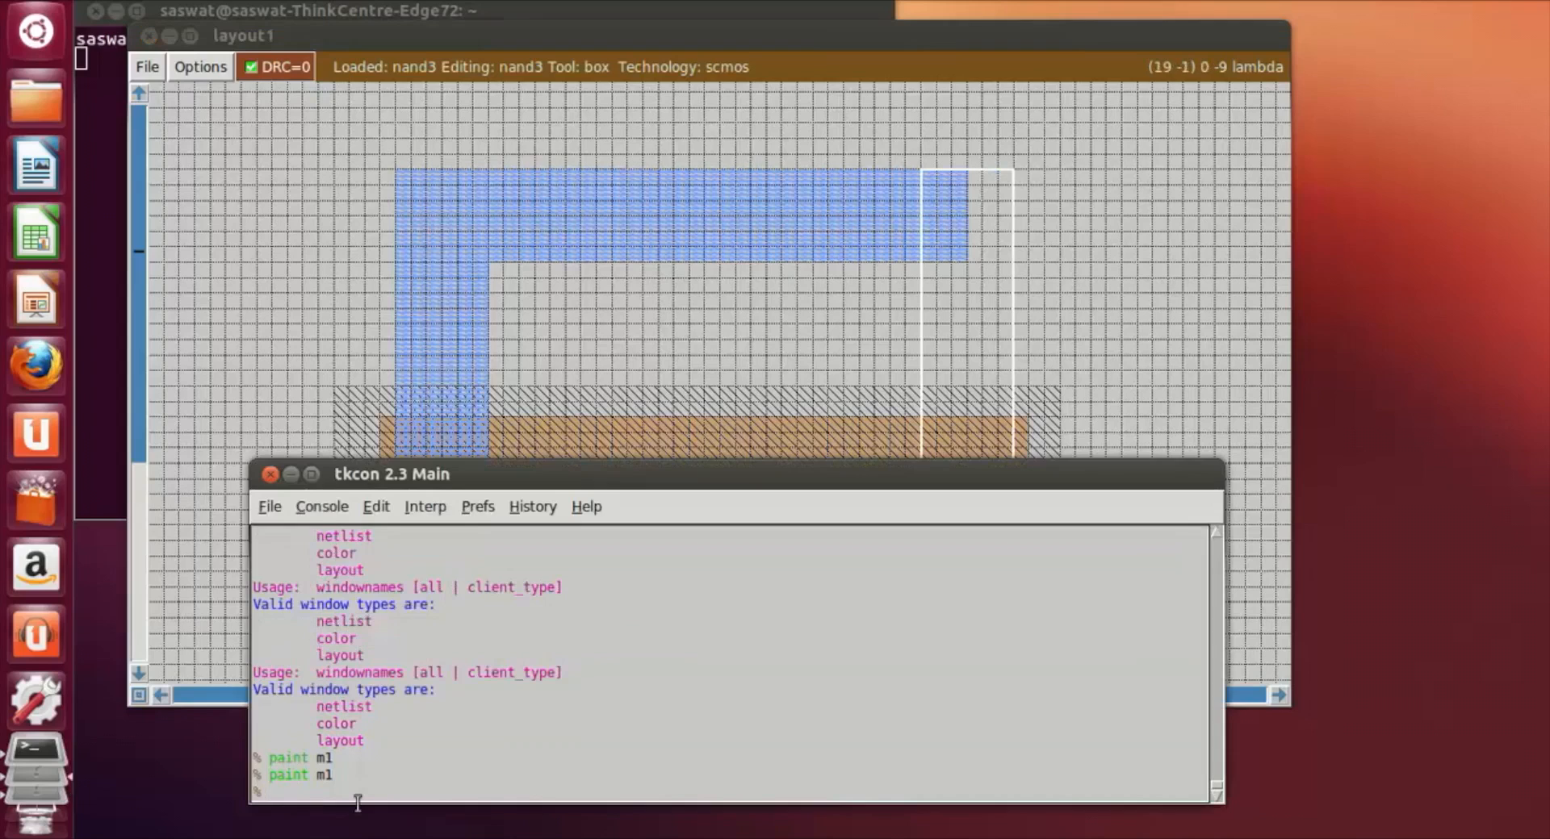
pyautogui.write('paiont')
pyautogui.write('nt')
pyautogui.write(' m1')
pyautogui.press('Return')
# Step: Frame a box about 6 by 6 lambda over the left m1 strip's lower end and paint it with pdc
pyautogui.click(1153, 187)
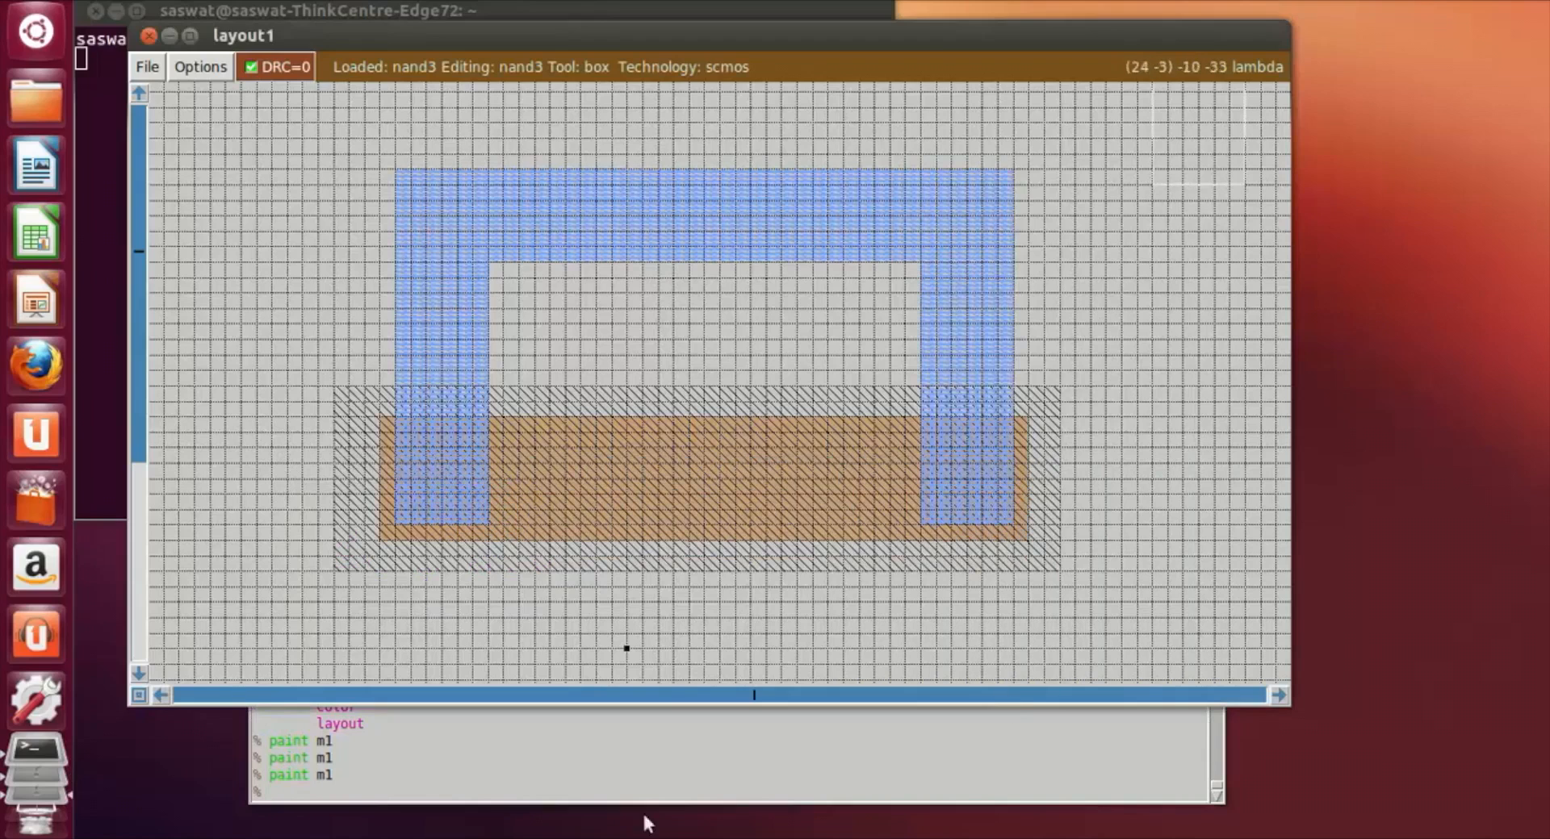
pyautogui.click(402, 441)
pyautogui.rightClick(486, 524)
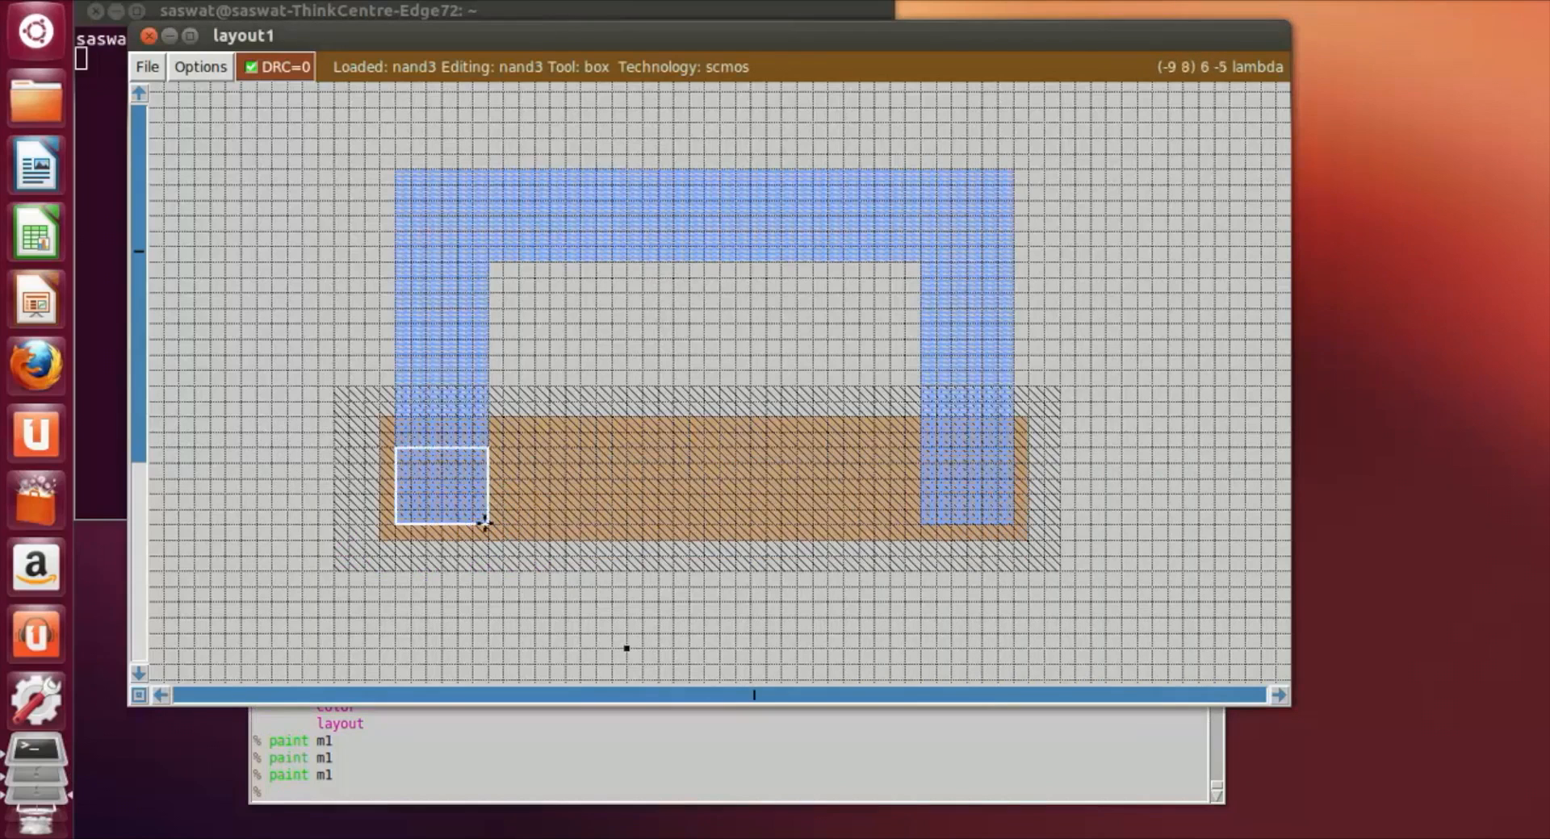
pyautogui.click(401, 435)
pyautogui.rightClick(487, 524)
pyautogui.click(302, 799)
pyautogui.write('paint pdc')
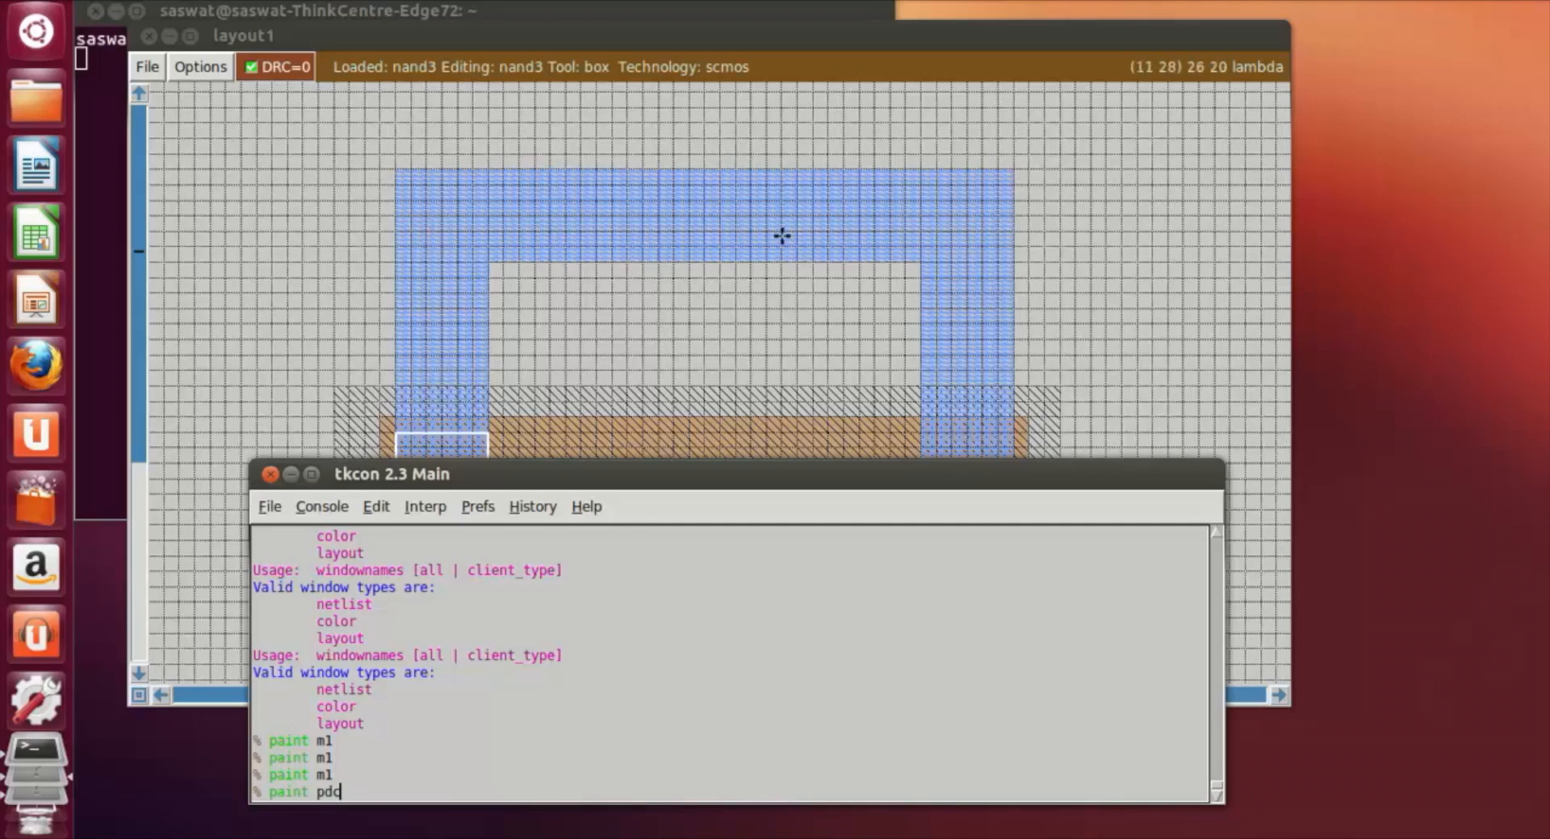
pyautogui.press('Return')
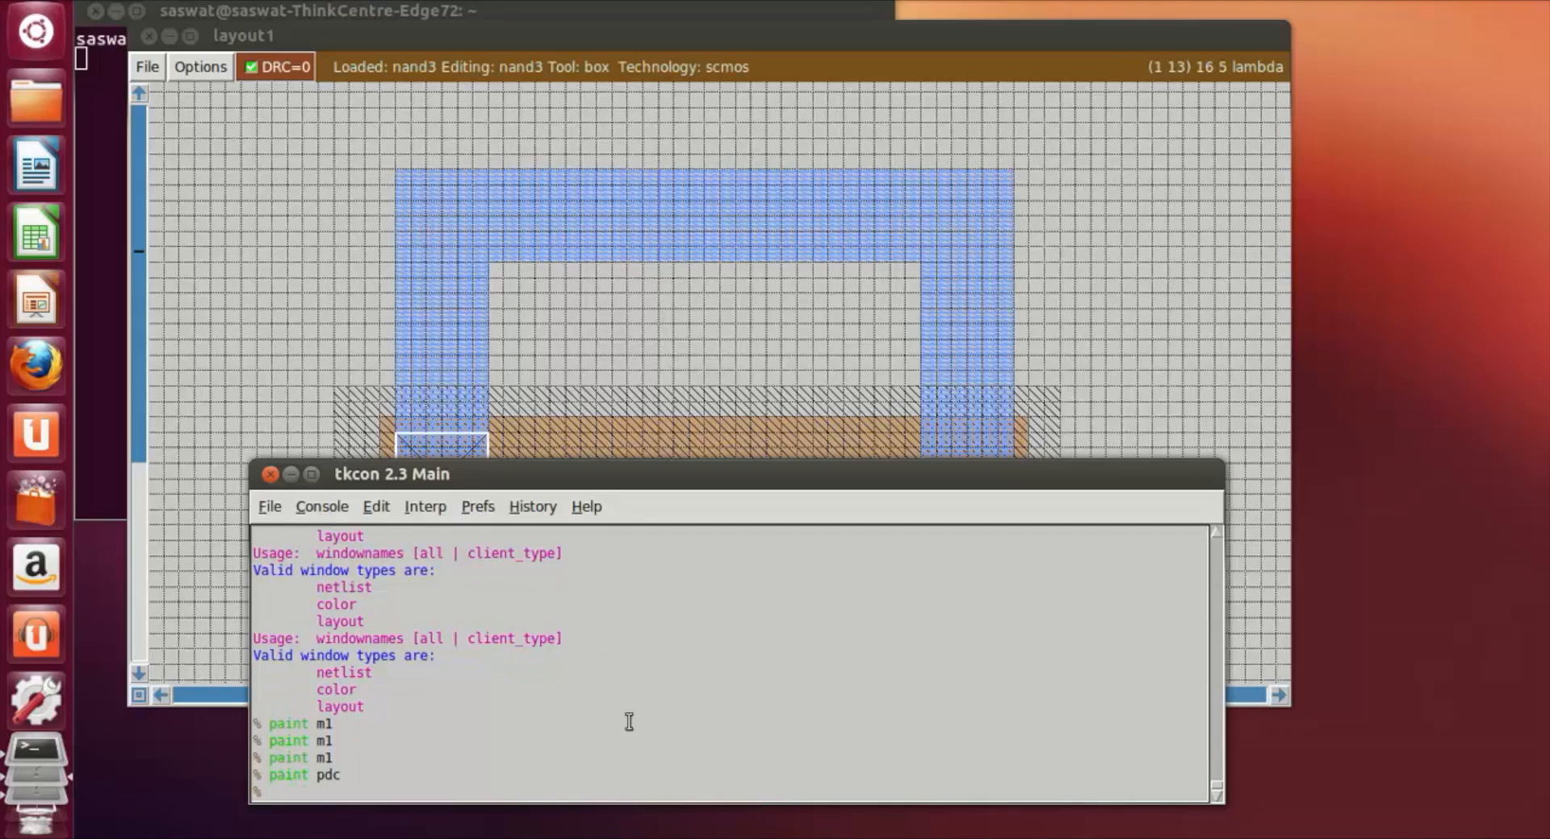
# Step: Move the 6 by 6 lambda box onto the right m1 strip's lower end and paint it with pdc
pyautogui.click(1245, 347)
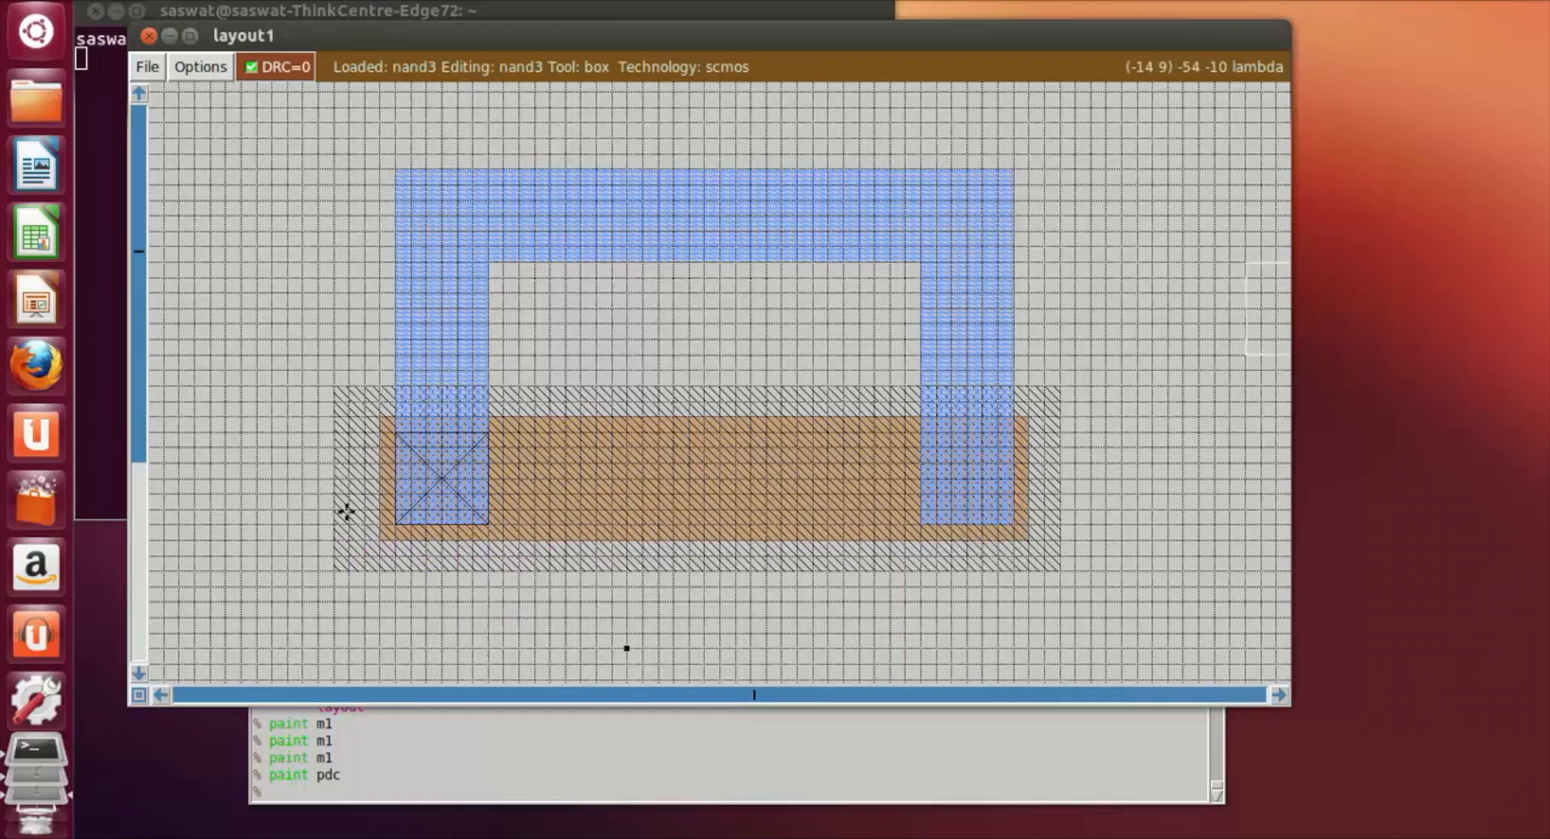
pyautogui.click(400, 435)
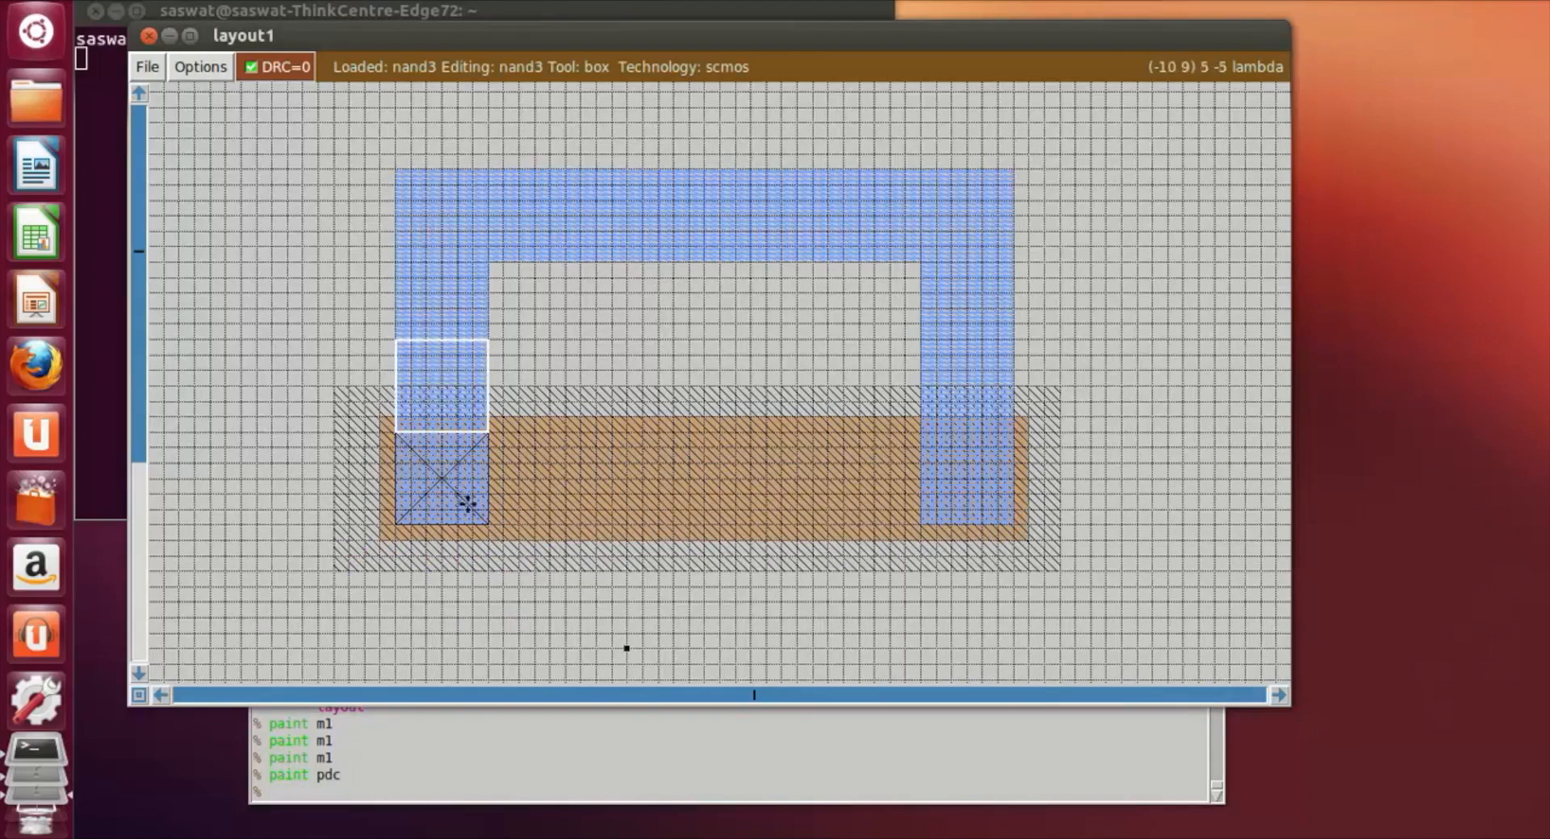
pyautogui.click(979, 476)
pyautogui.click(923, 523)
pyautogui.click(346, 797)
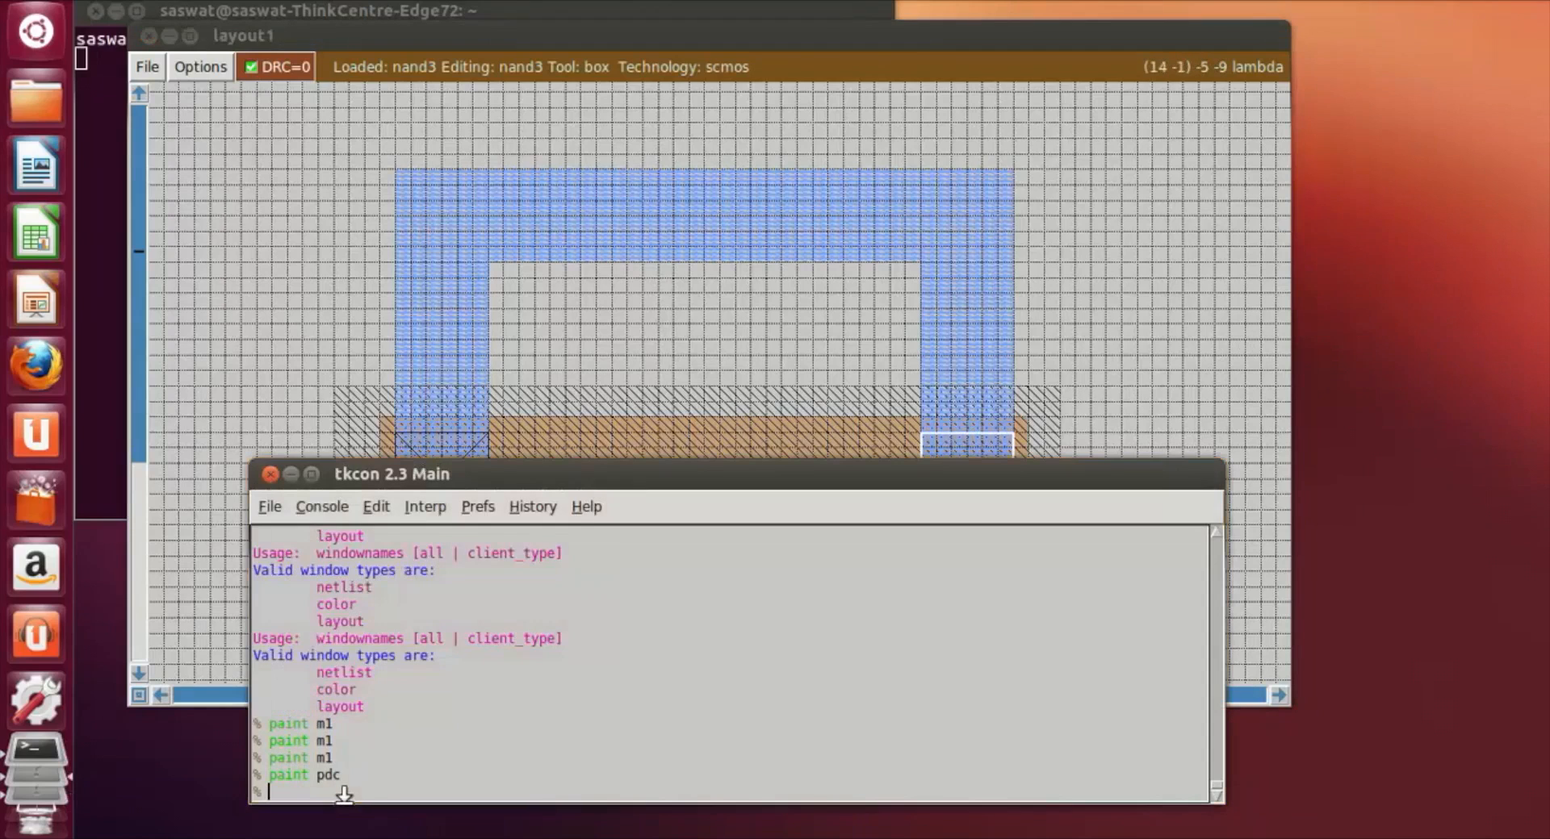
pyautogui.write('paint pdc')
pyautogui.press('Return')
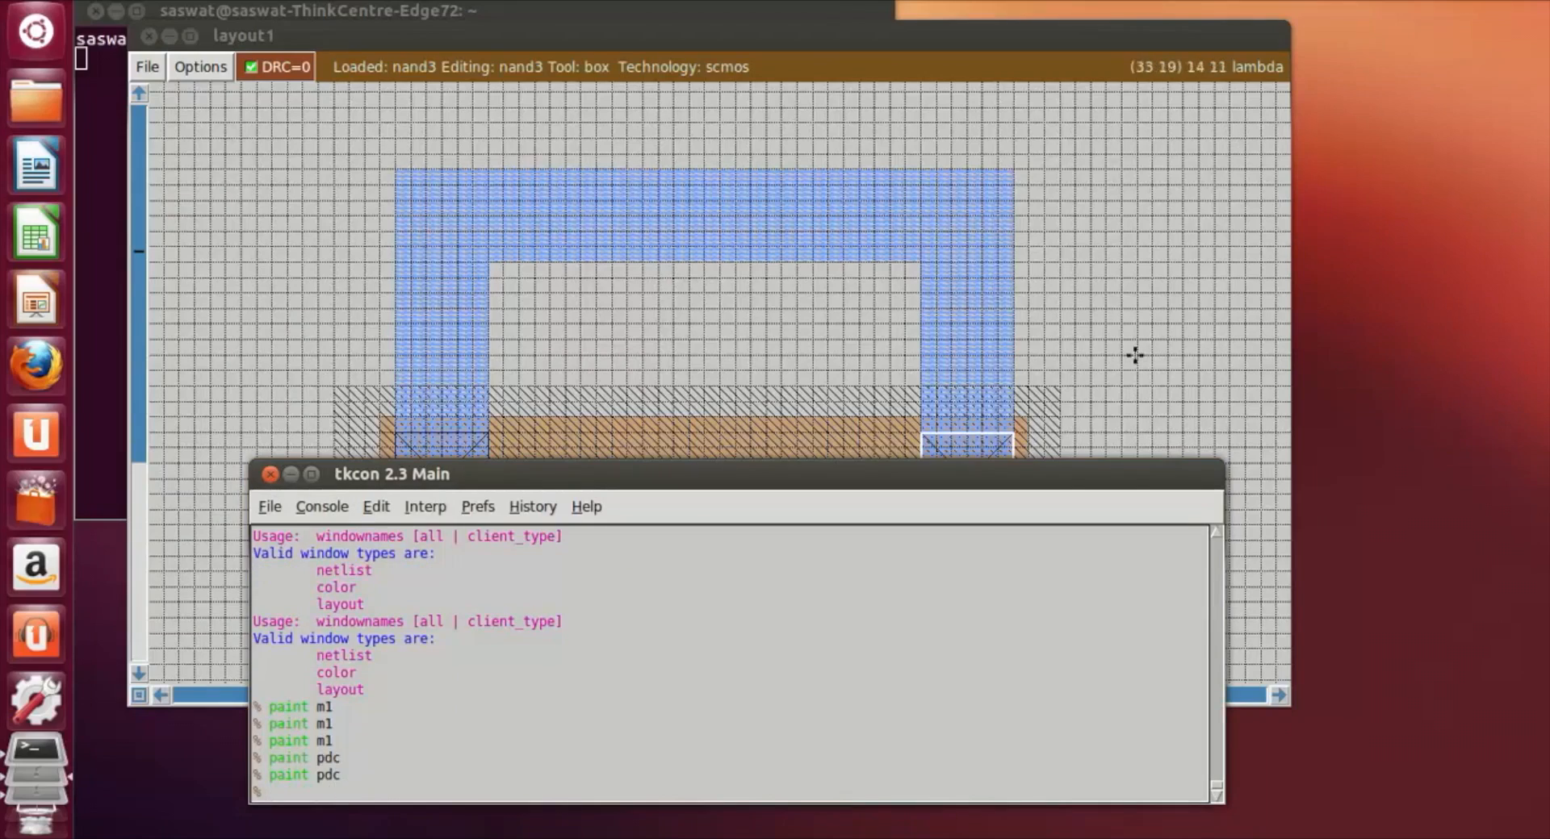
# Step: Frame a box about 5 by 8 lambda against the n-diffusion's left edge, matching its height
pyautogui.click(1143, 331)
pyautogui.scroll(-5, 1146, 329)
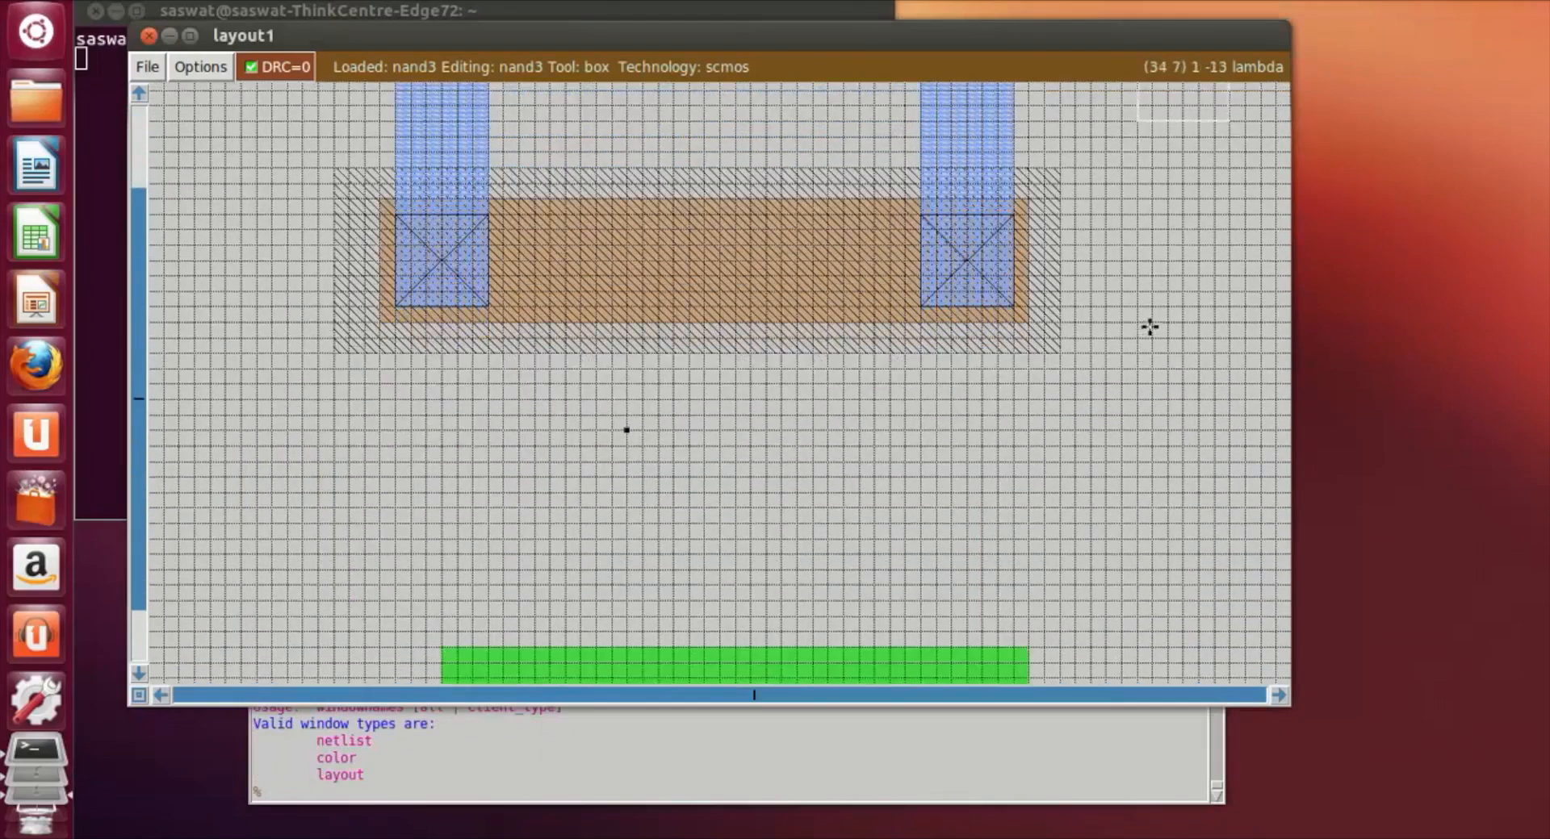
pyautogui.click(369, 543)
pyautogui.rightClick(439, 660)
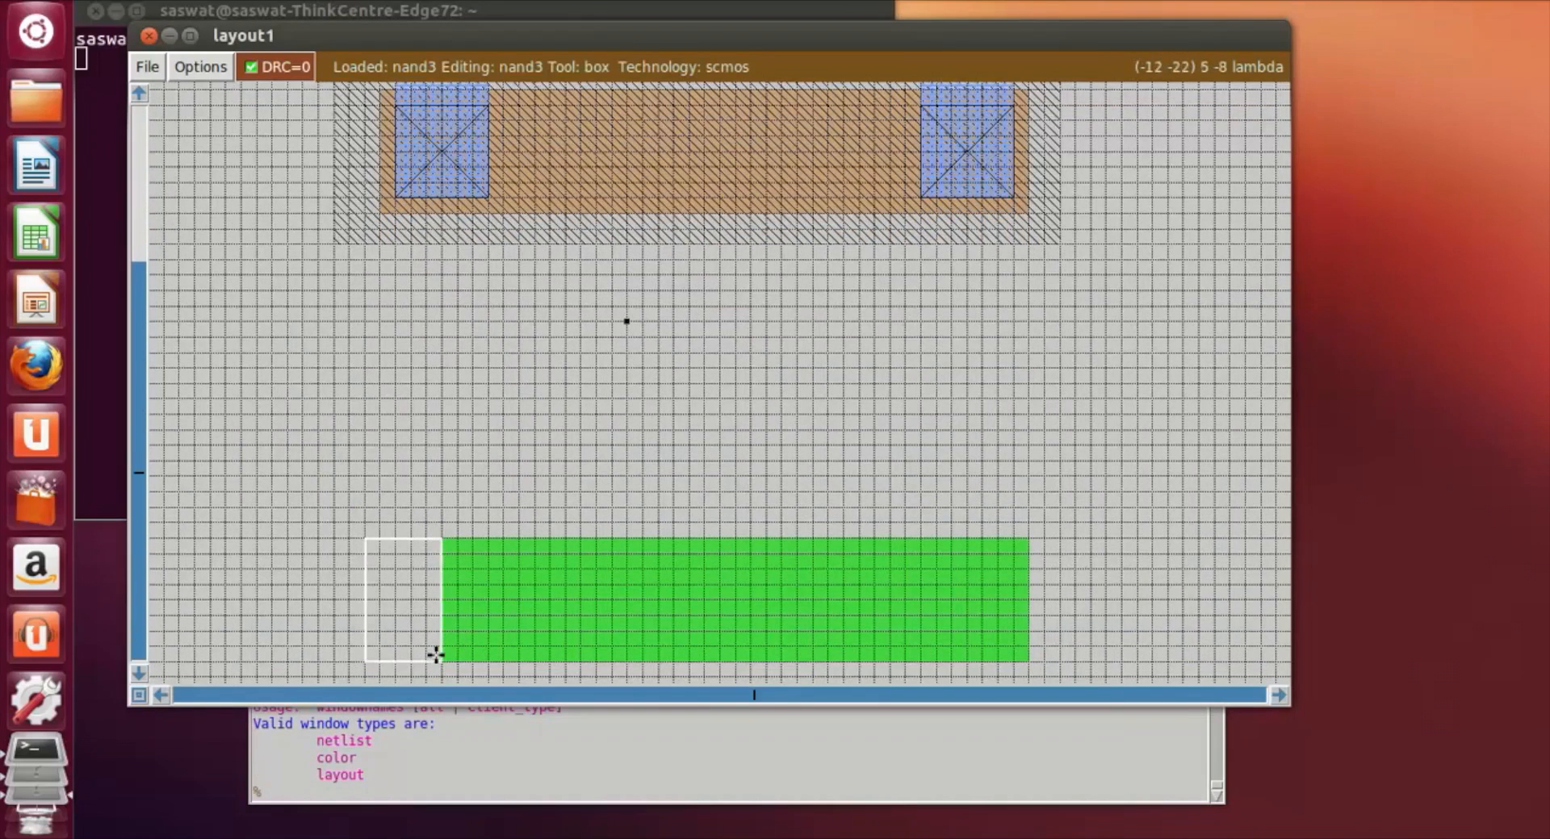
# Step: Paint the box beside the n-diffusion with pdiff
pyautogui.click(401, 797)
pyautogui.write('paint pdiff')
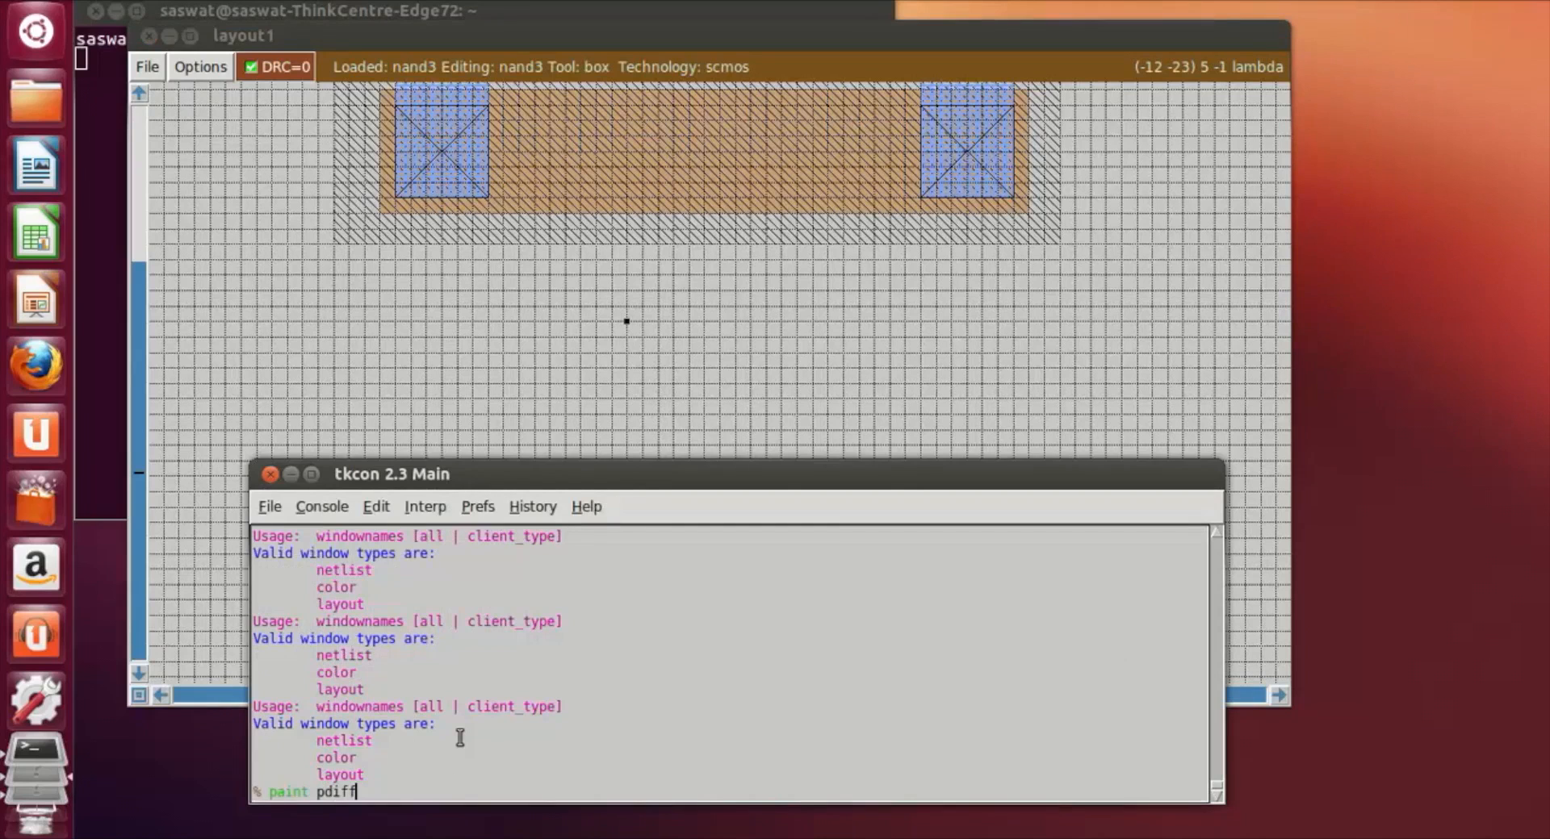
pyautogui.press('Return')
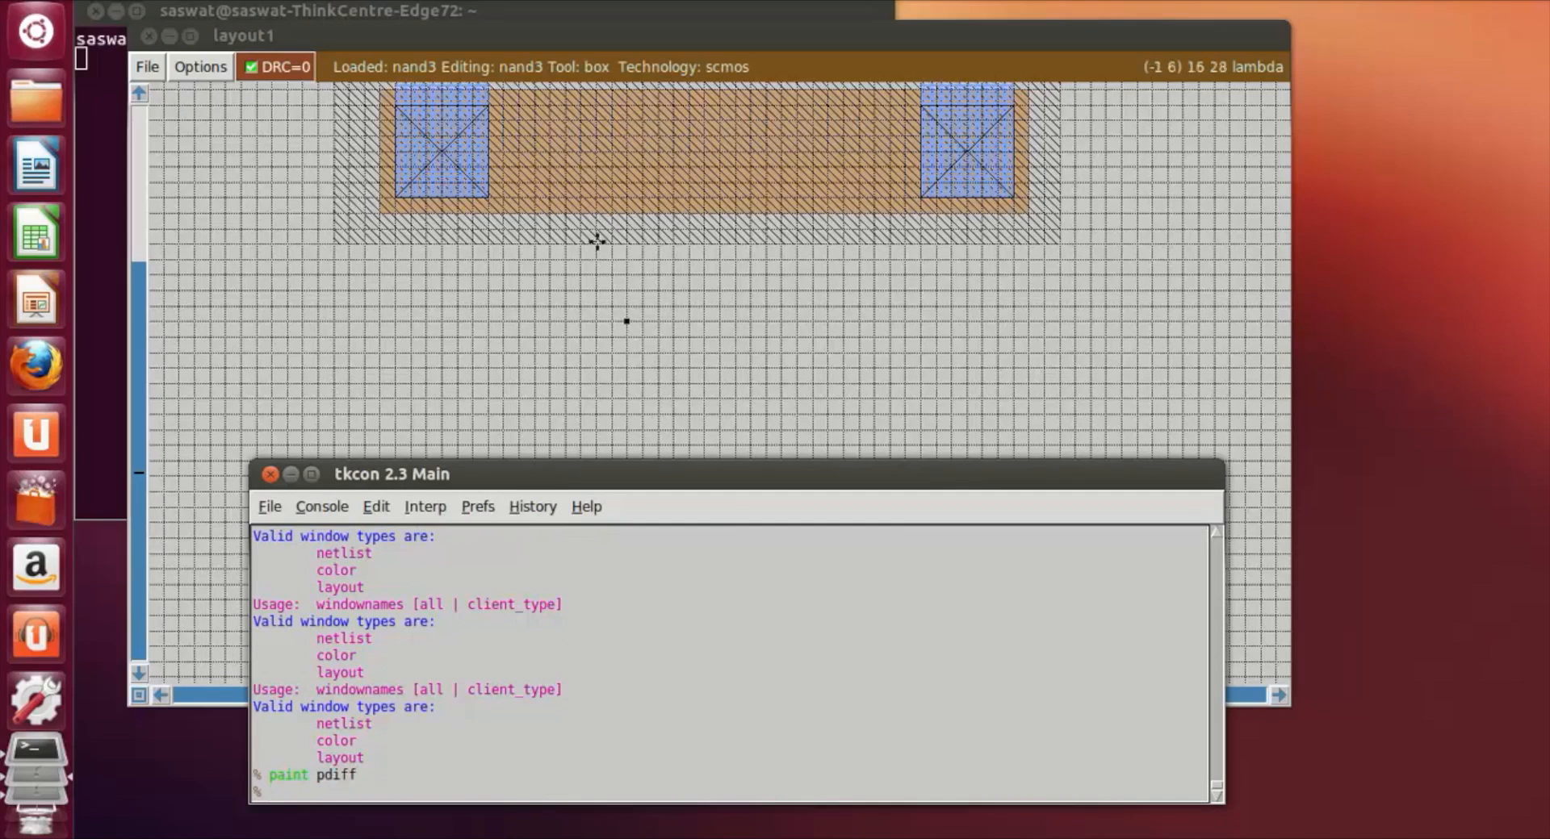
# Step: Undo the box move and the pdiff paint at the n-diffusion's left edge
pyautogui.click(593, 353)
pyautogui.scroll(-1, 557, 404)
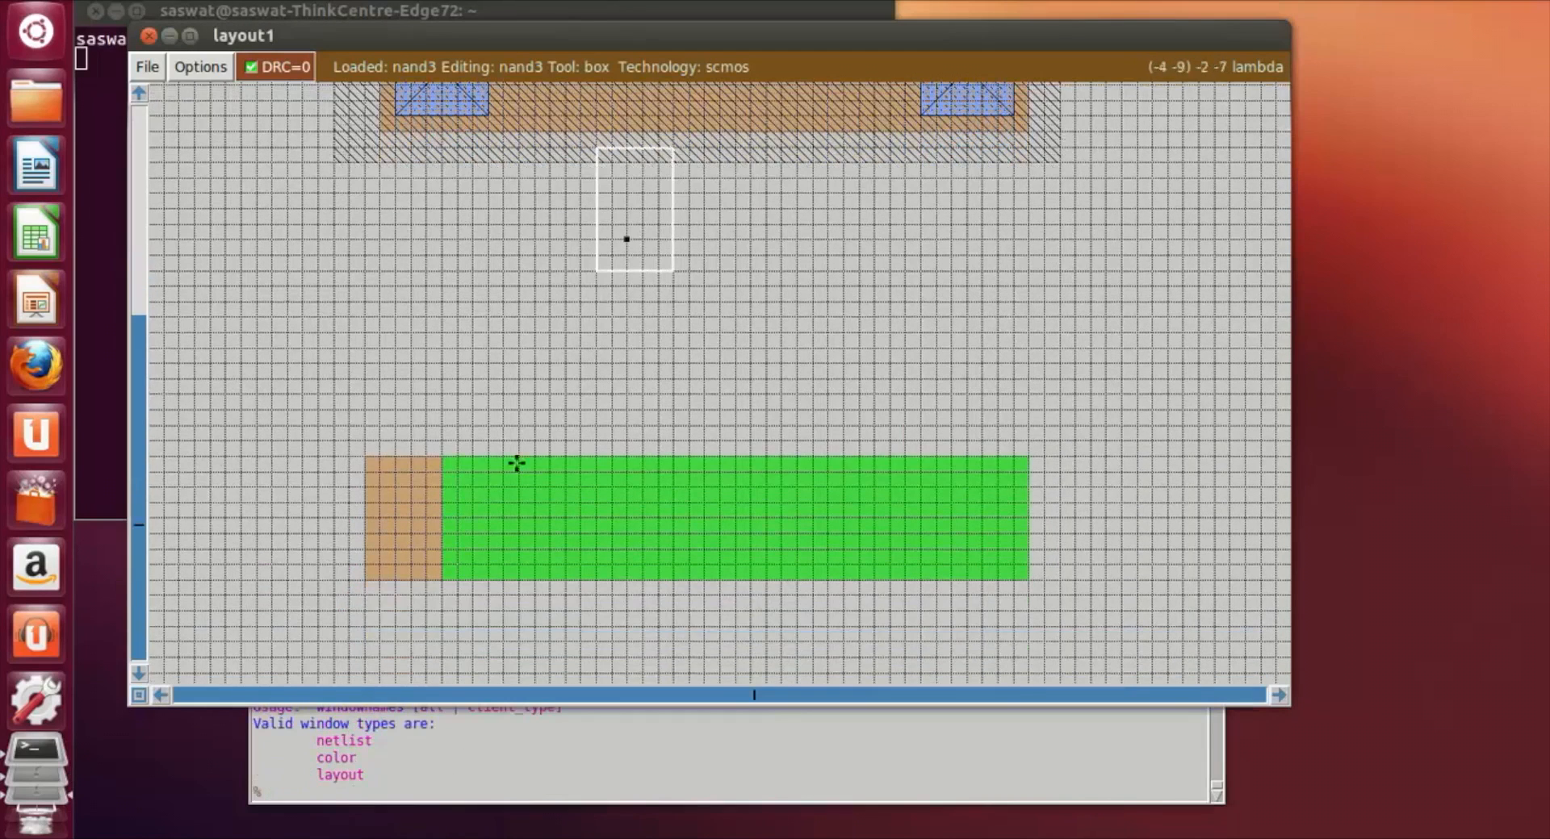
pyautogui.click(339, 795)
pyautogui.write('undo')
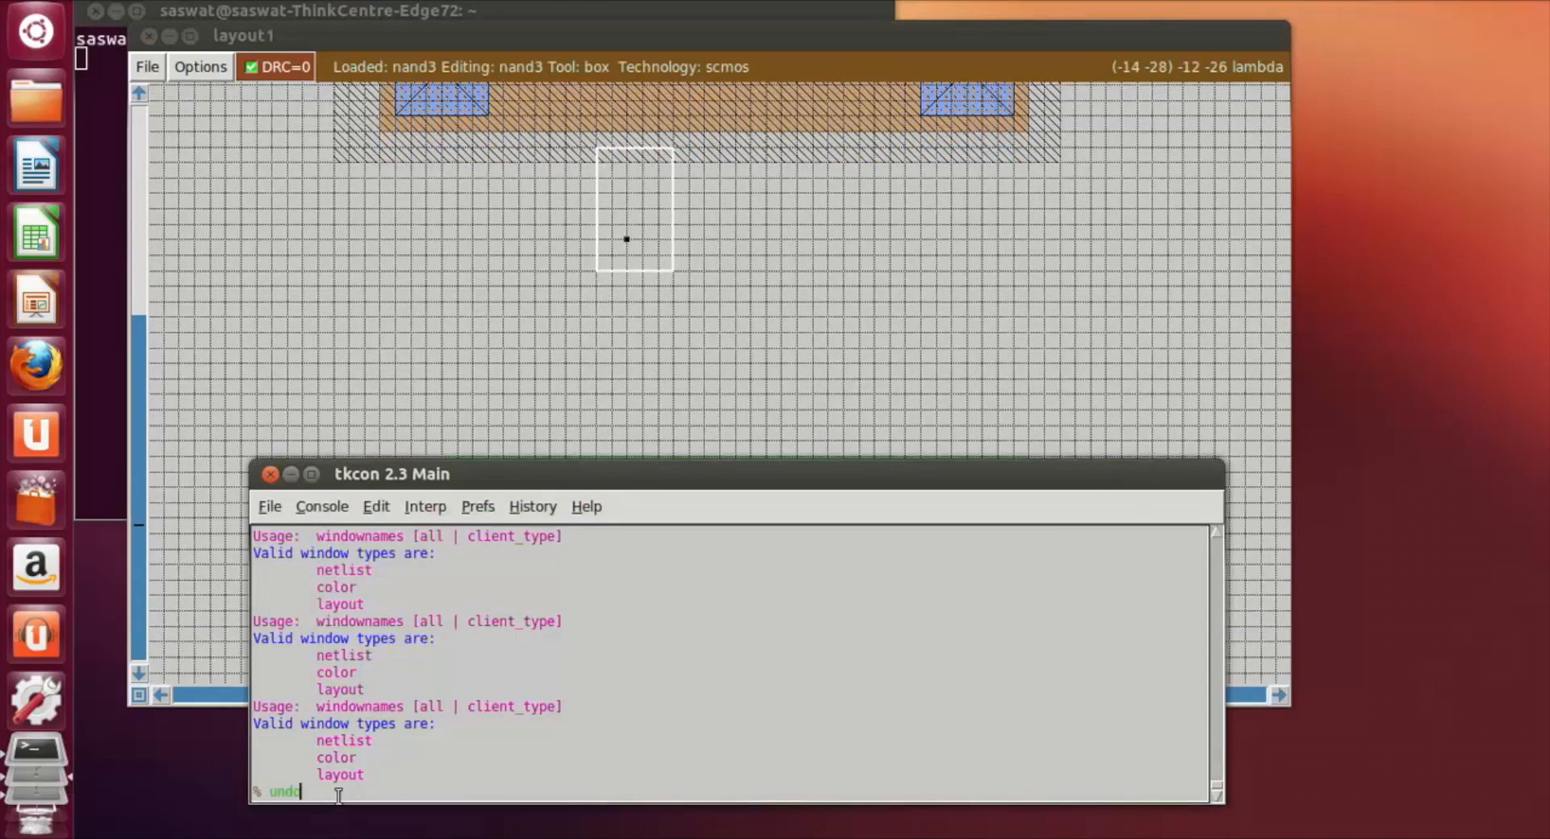
pyautogui.press('Return')
pyautogui.scroll(-5, 429, 410)
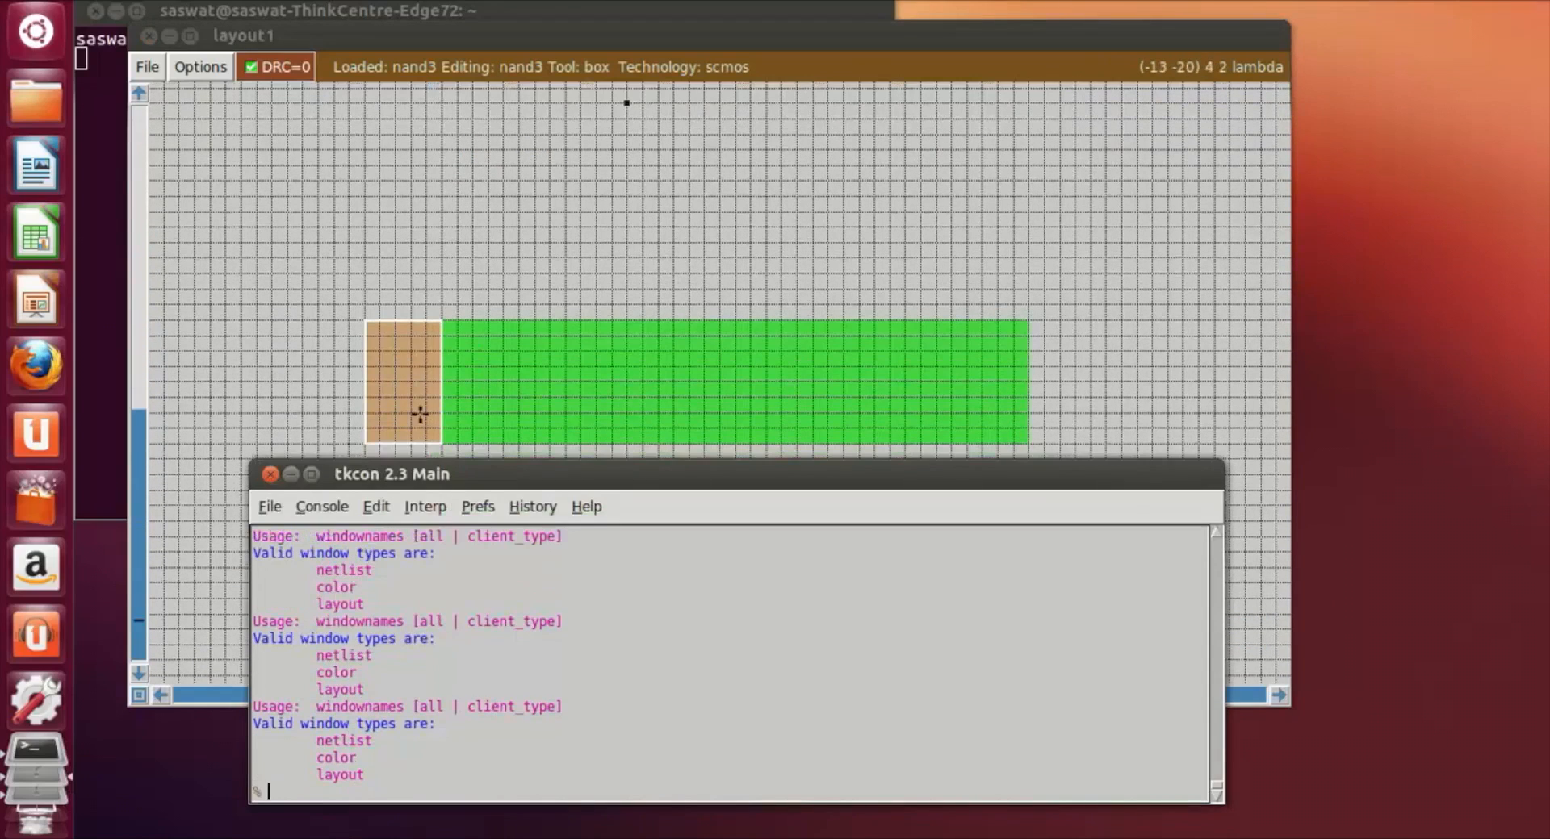
pyautogui.write('undo')
pyautogui.press('Return')
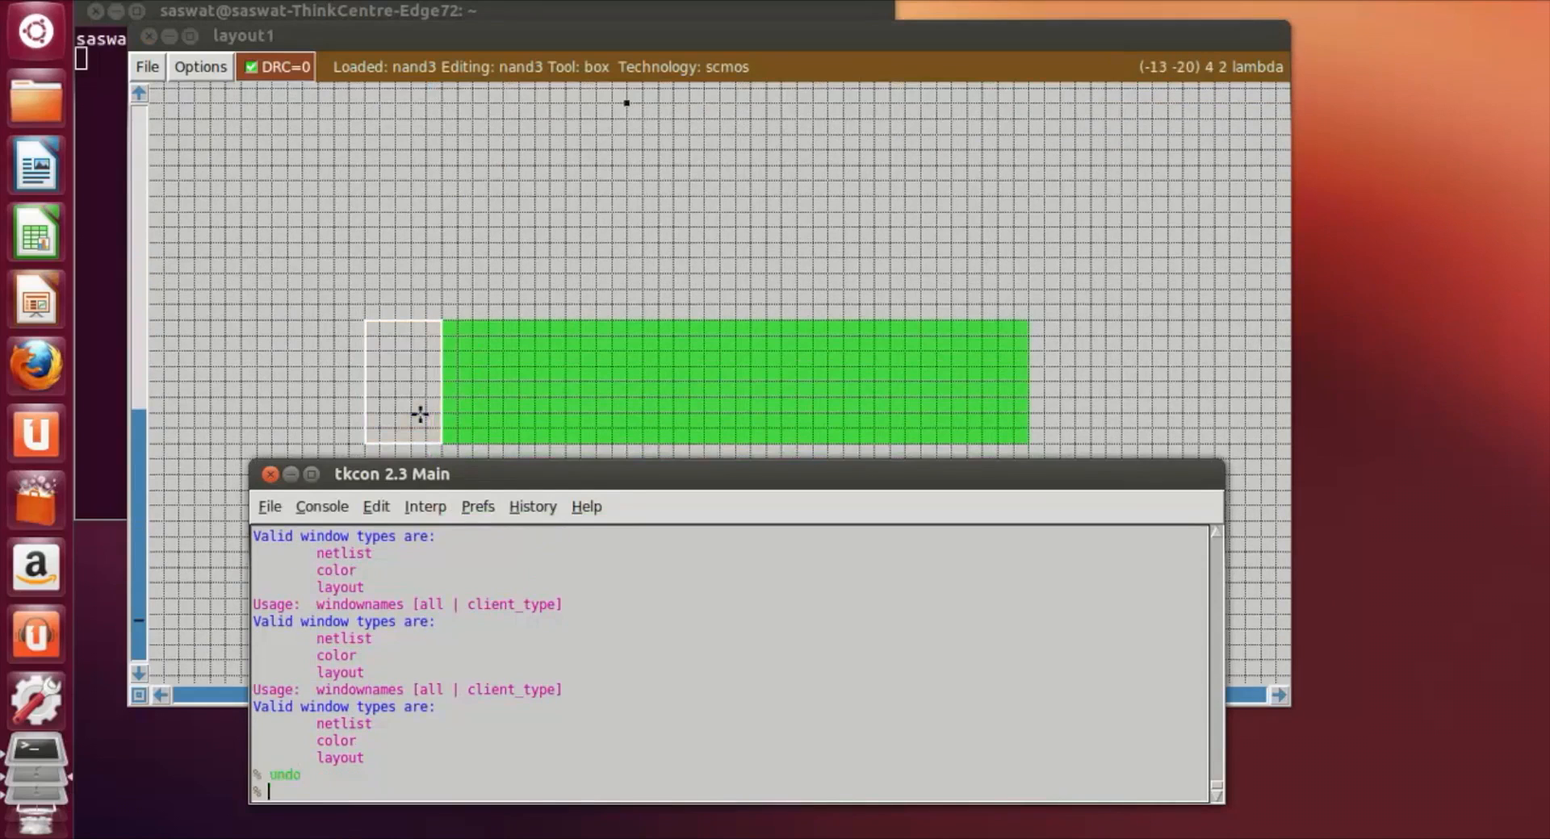
# Step: Paint the box at the n-diffusion's left edge with ndiff to extend the strip
pyautogui.write('paint ndiff')
pyautogui.press('Return')
pyautogui.click(425, 263)
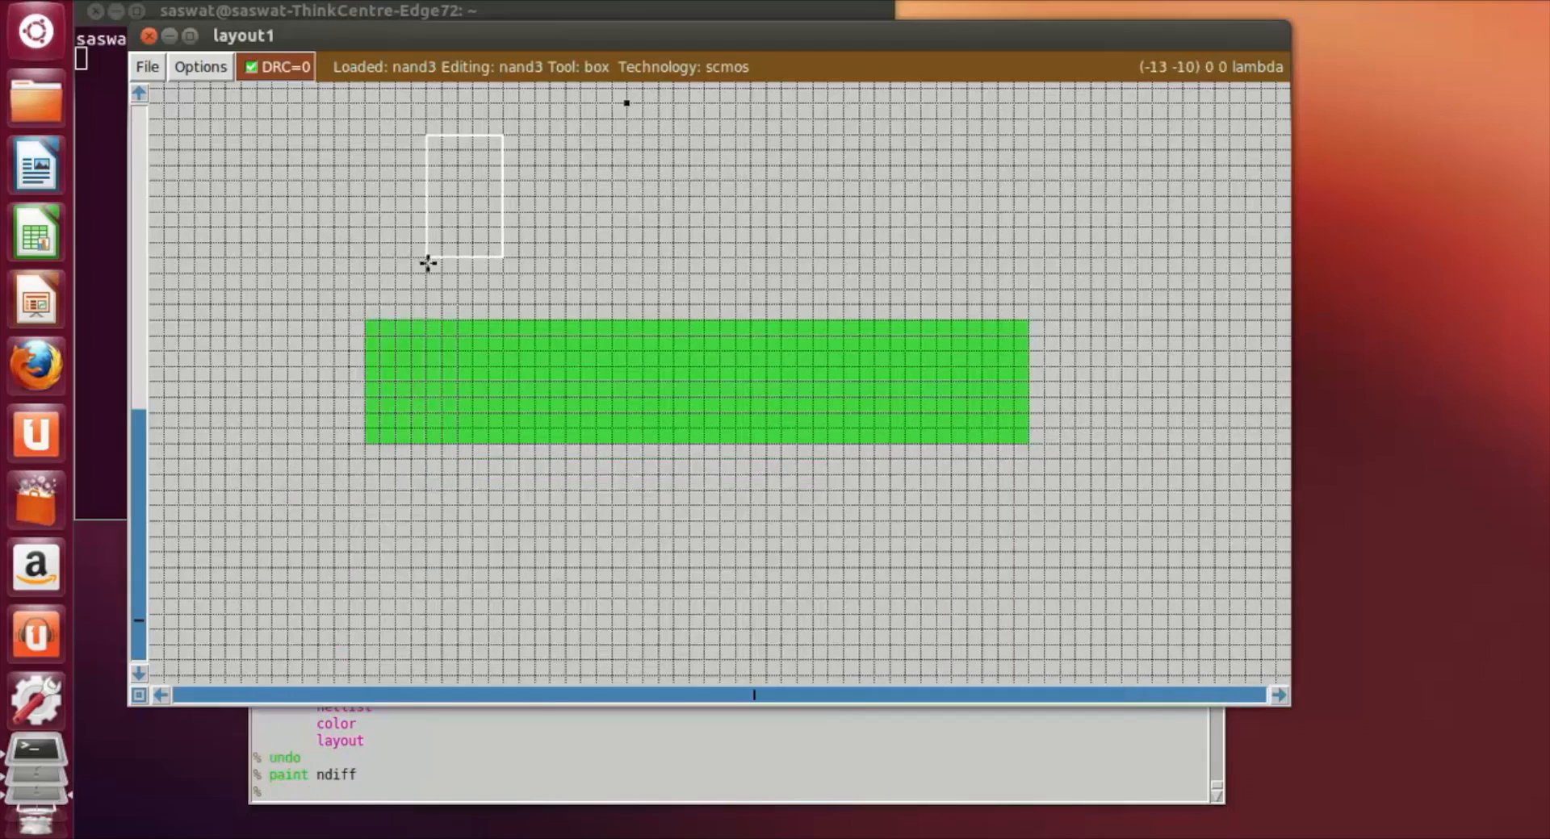
# Step: Frame a 6 by 17 lambda box that starts inside the n-diffusion's left end and extends below the strip
pyautogui.scroll(2, 433, 270)
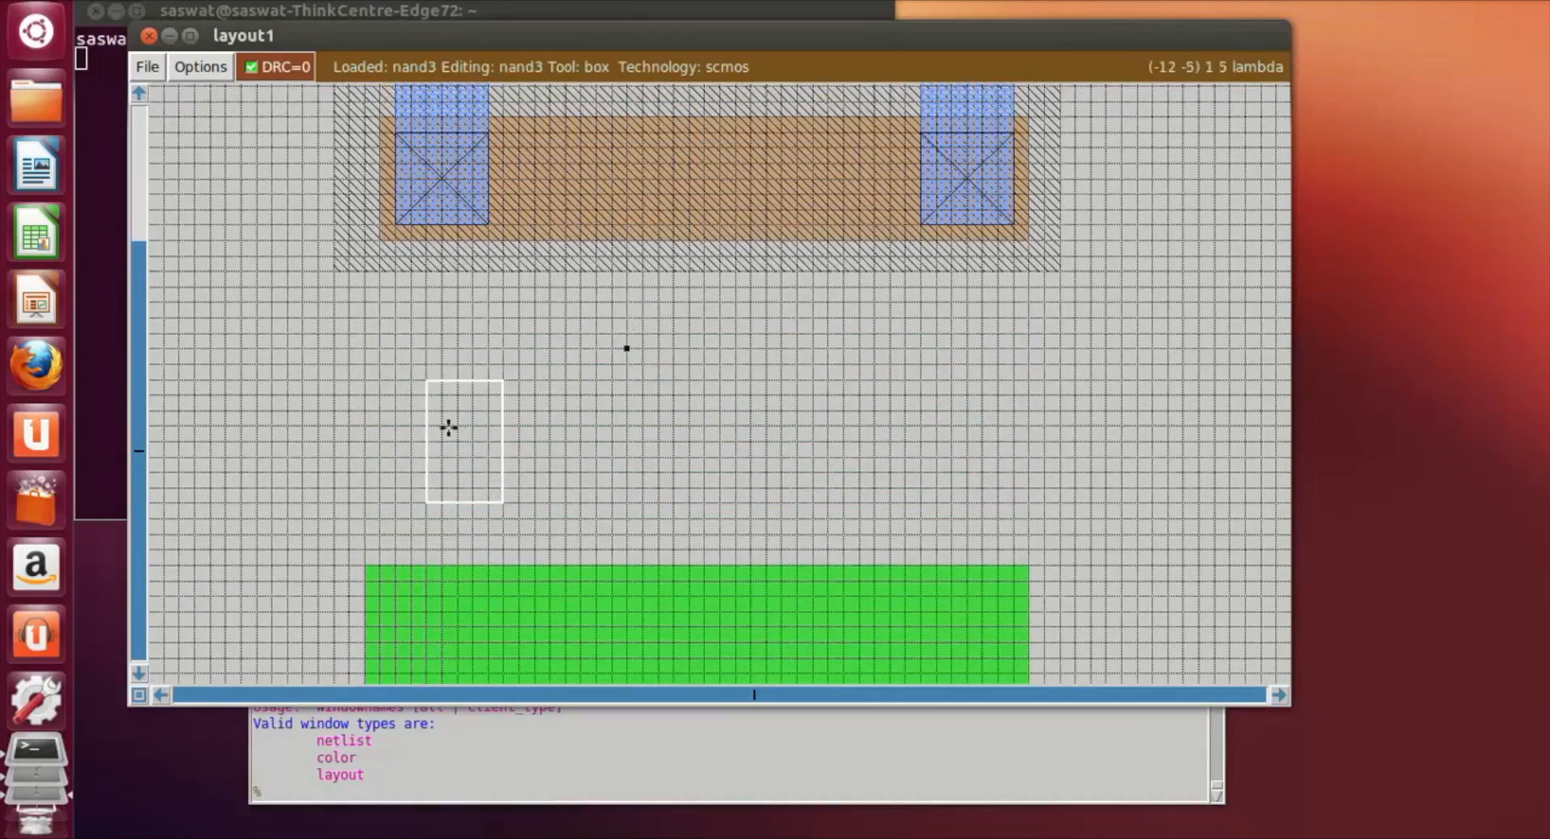
pyautogui.scroll(-1, 448, 427)
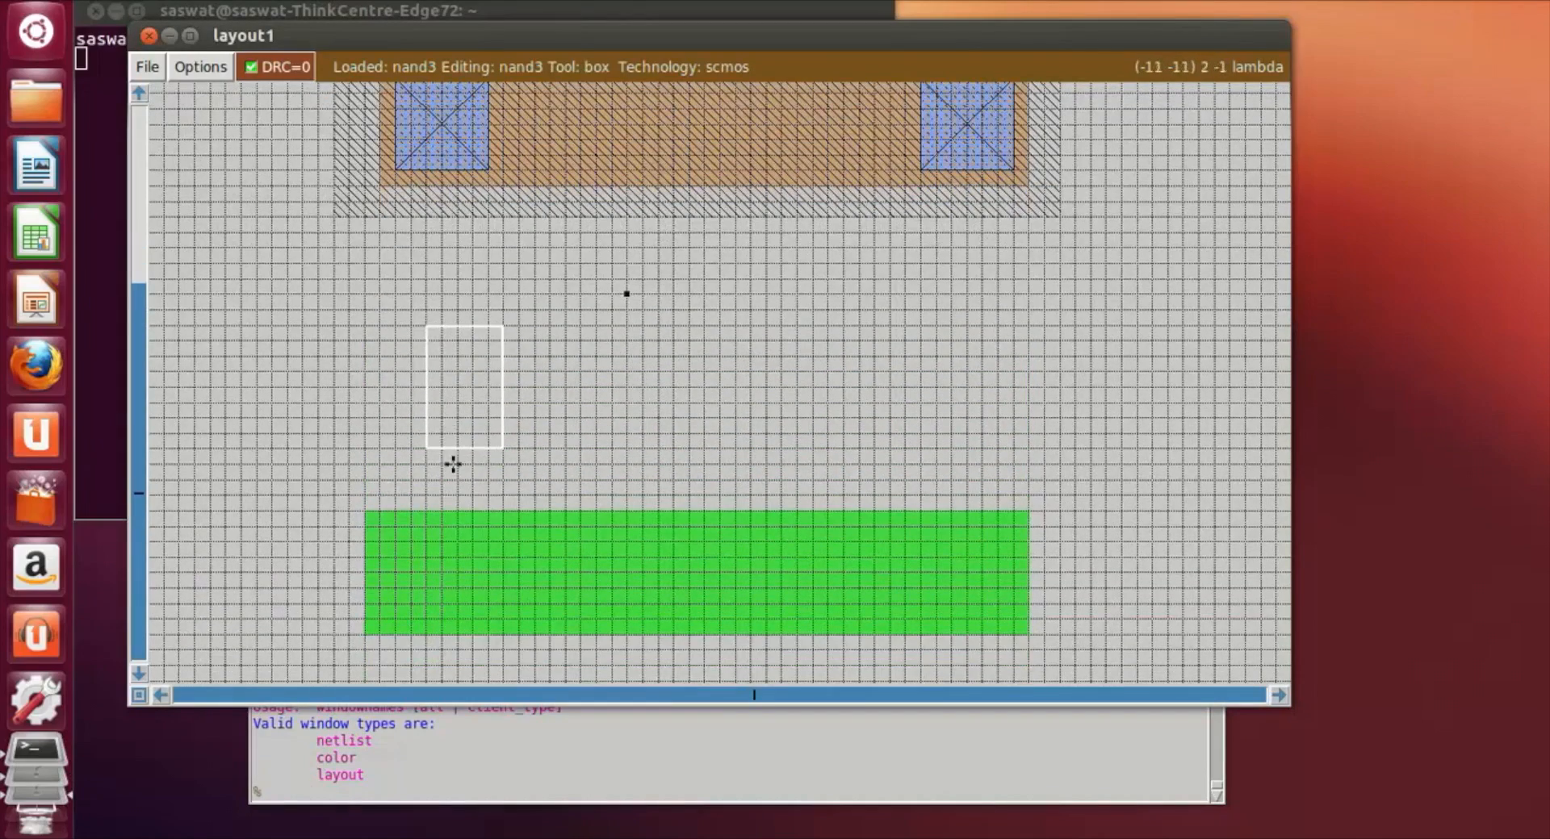
pyautogui.scroll(-2, 436, 569)
pyautogui.click(394, 418)
pyautogui.rightClick(498, 648)
pyautogui.rightClick(483, 675)
pyautogui.rightClick(477, 638)
pyautogui.moveTo(476, 563); pyautogui.dragTo(484, 419, button='right')
pyautogui.scroll(-5, 451, 581)
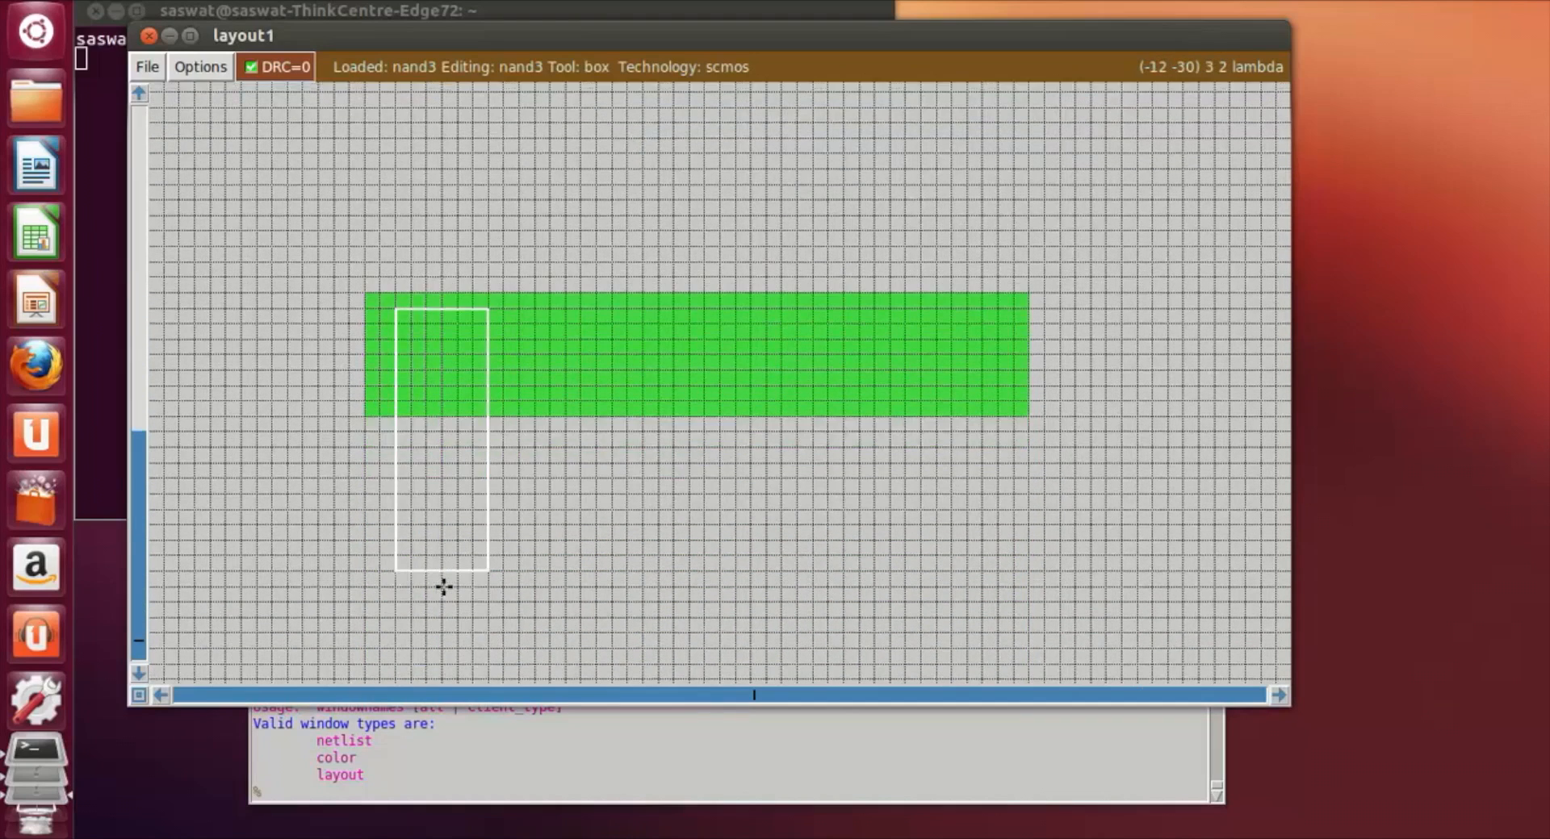
# Step: Paint the box crossing the n-diffusion's left end with m1
pyautogui.click(344, 795)
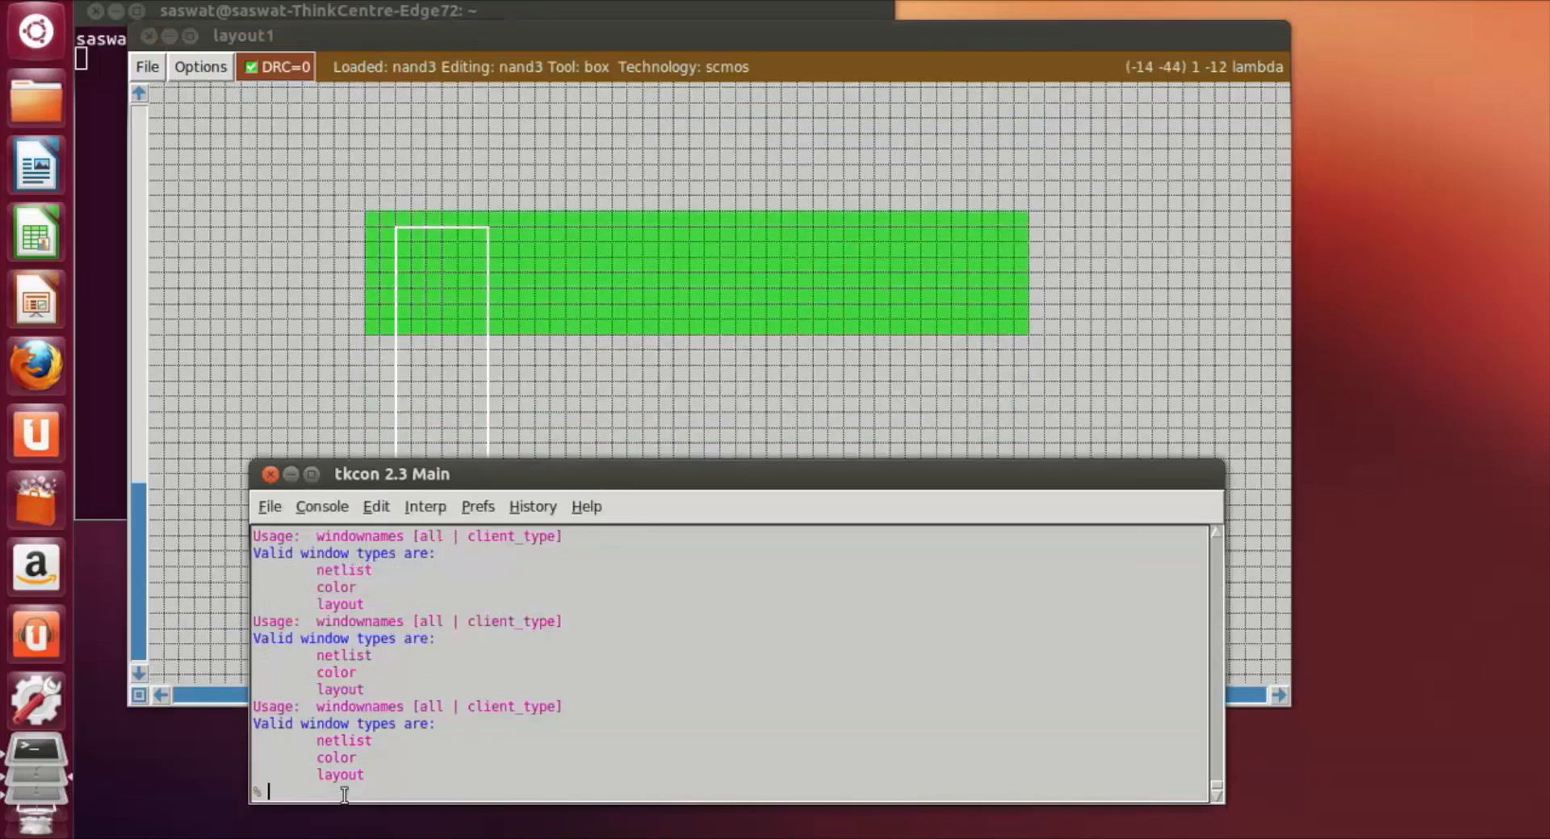
pyautogui.write('paint m1')
pyautogui.press('Return')
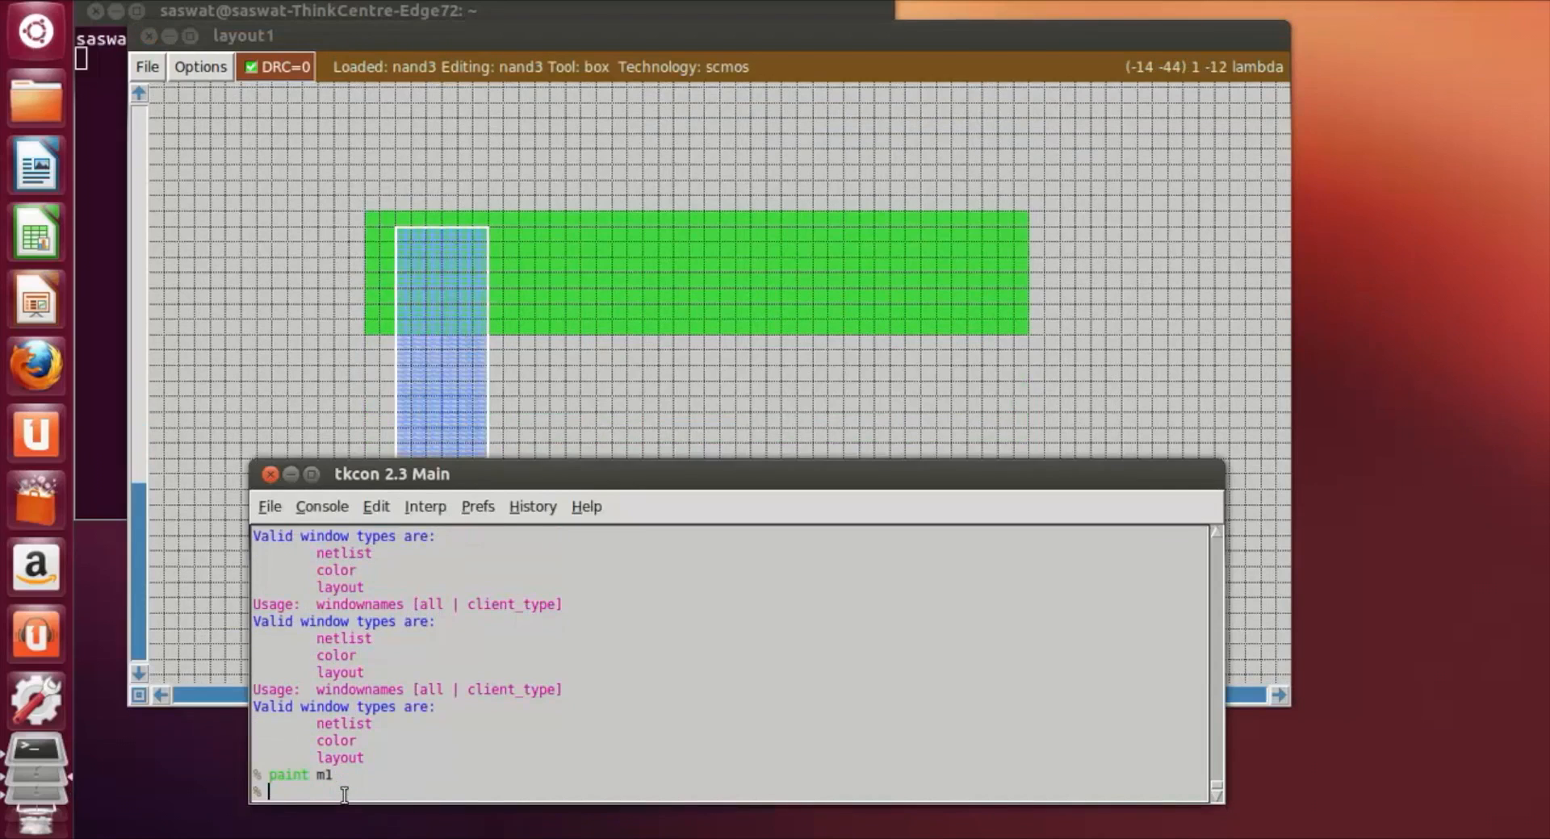
# Step: Extend the vertical metal strip downward by painting a 6 by 7 lambda box with m1 at its lower end
pyautogui.click(674, 367)
pyautogui.scroll(-2, 664, 380)
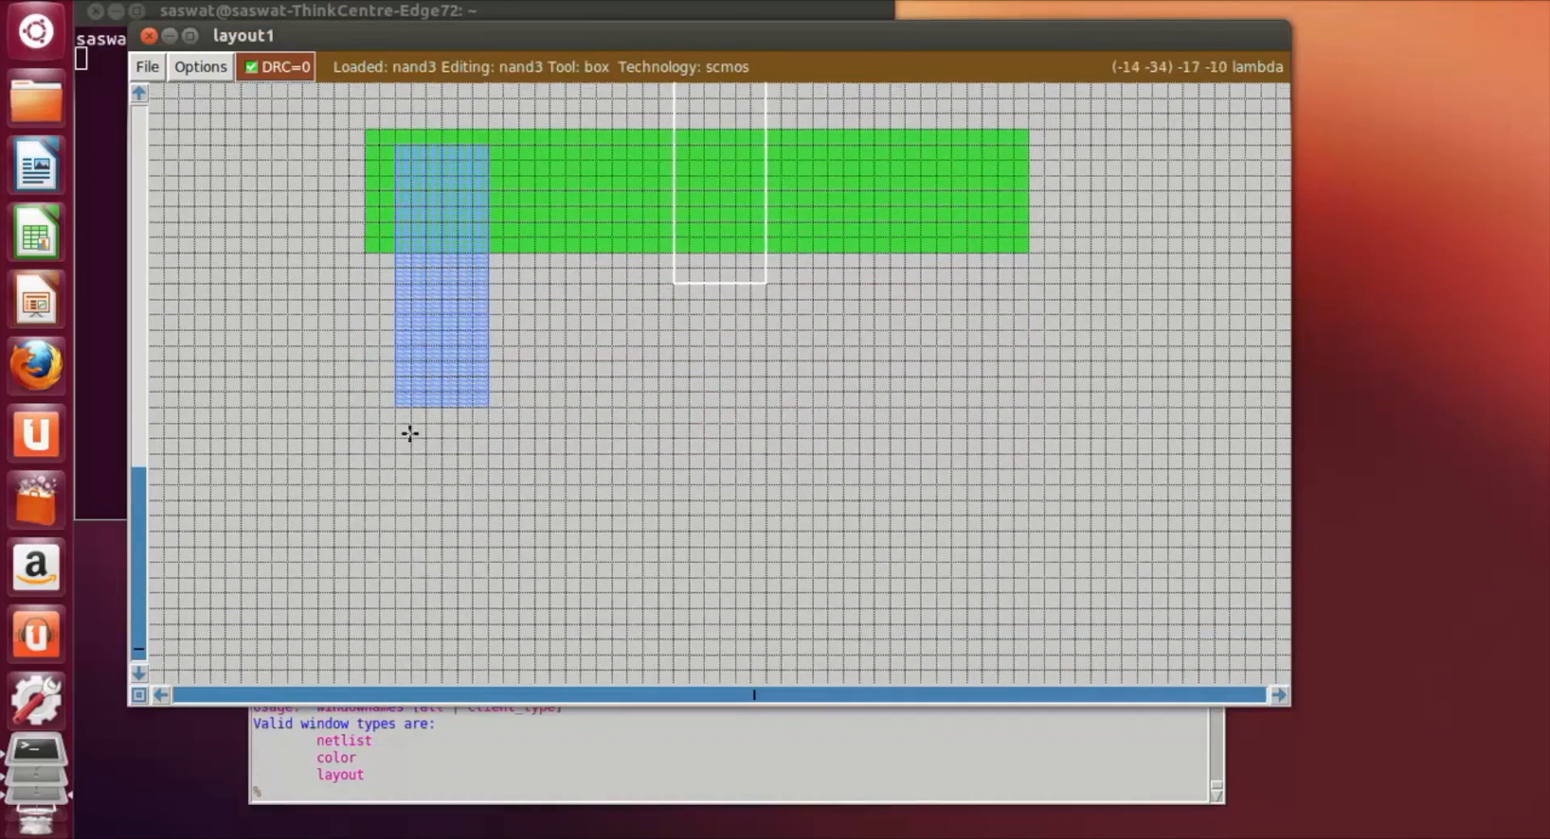
pyautogui.click(398, 408)
pyautogui.rightClick(478, 509)
pyautogui.moveTo(478, 509); pyautogui.dragTo(491, 407, button='right')
pyautogui.click(365, 789)
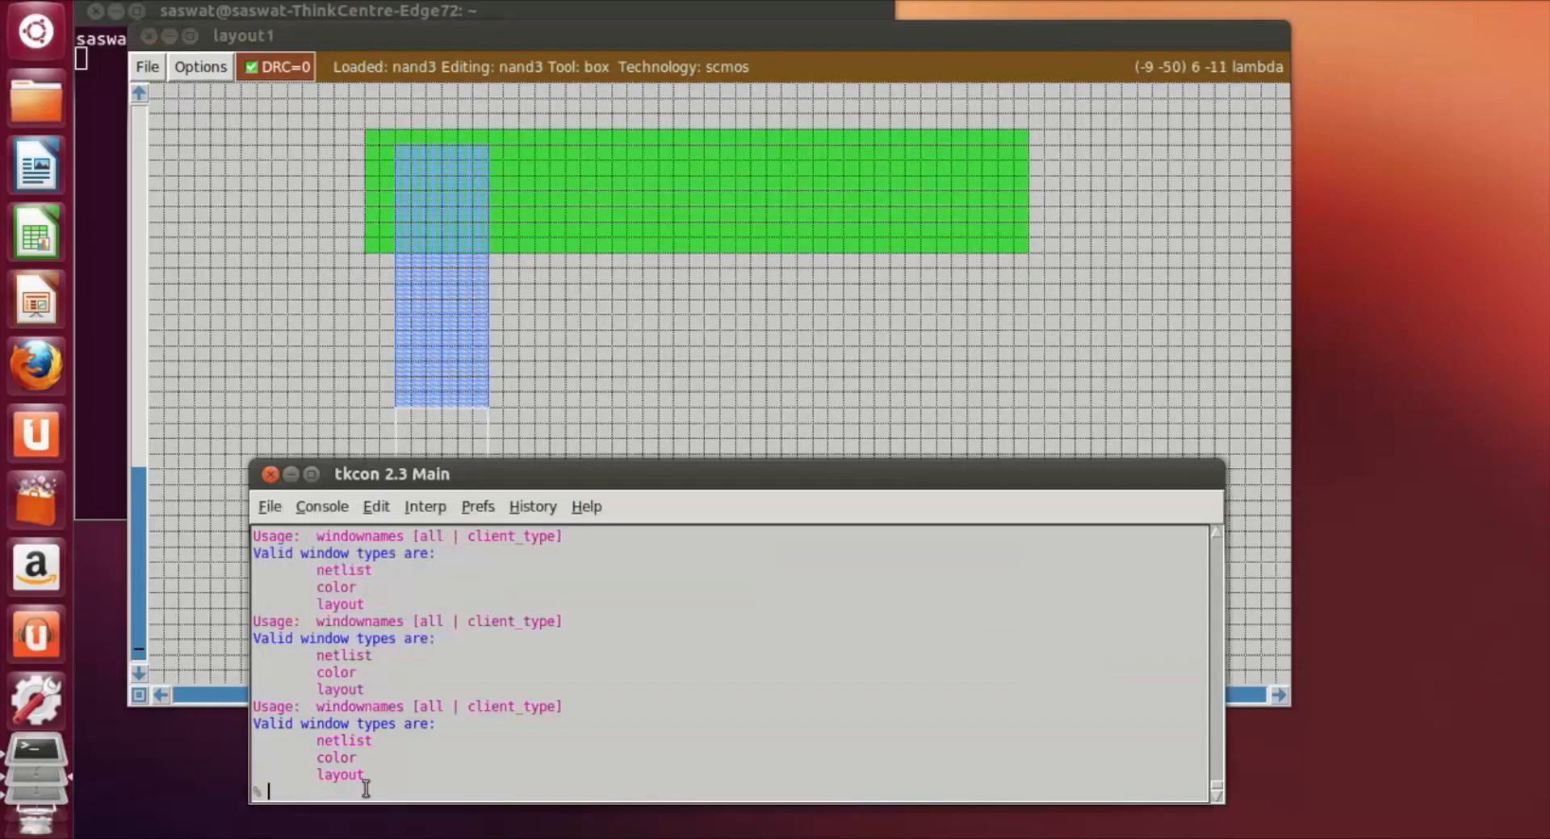
pyautogui.write('paint m1')
pyautogui.press('Return')
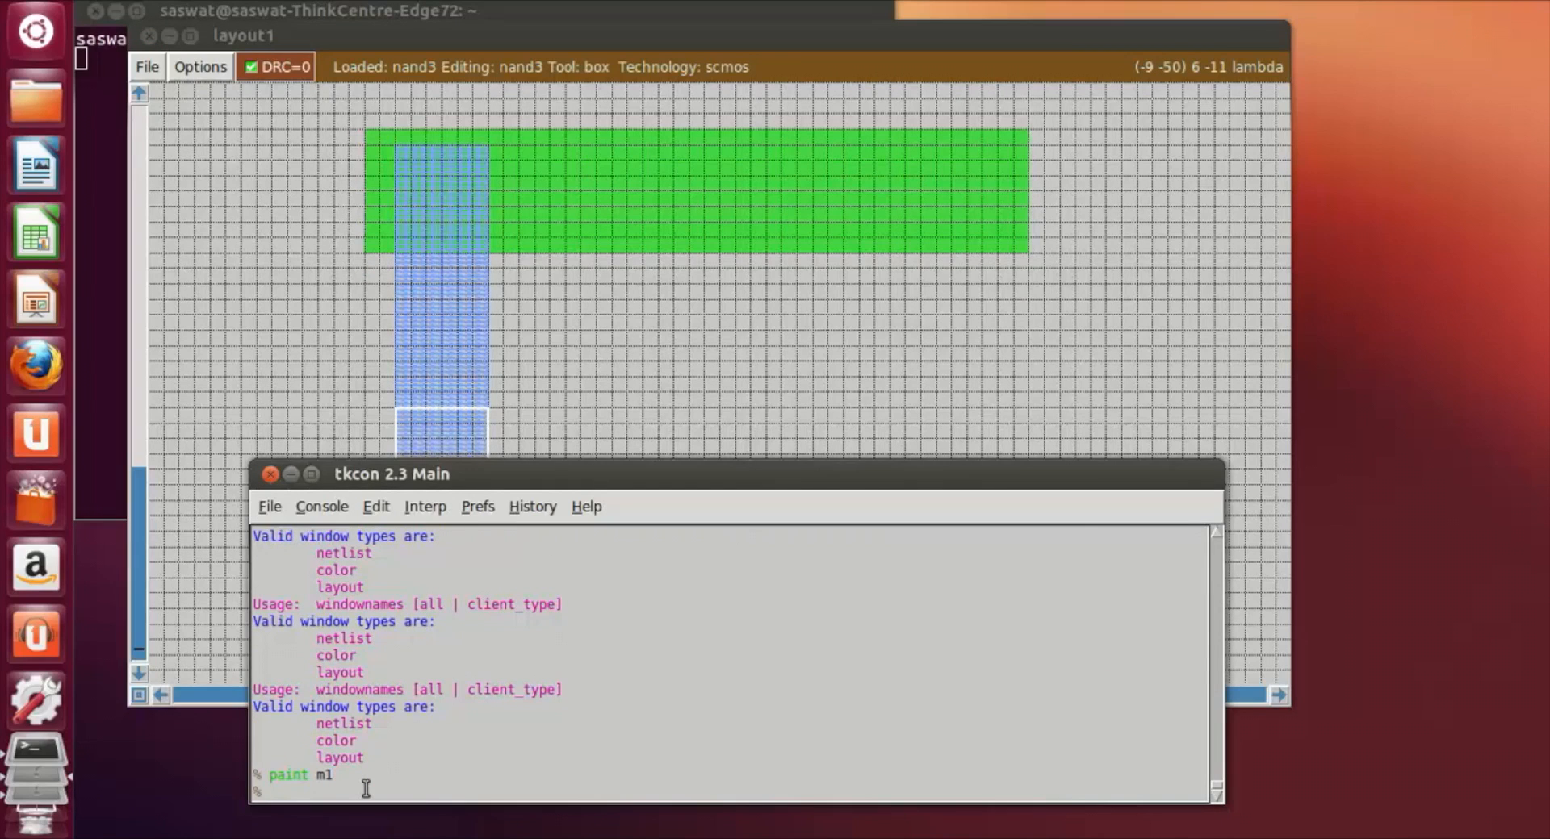
# Step: Frame a box about 29 by 6 lambda against the vertical metal strip's right side, flush with its lower end
pyautogui.click(659, 360)
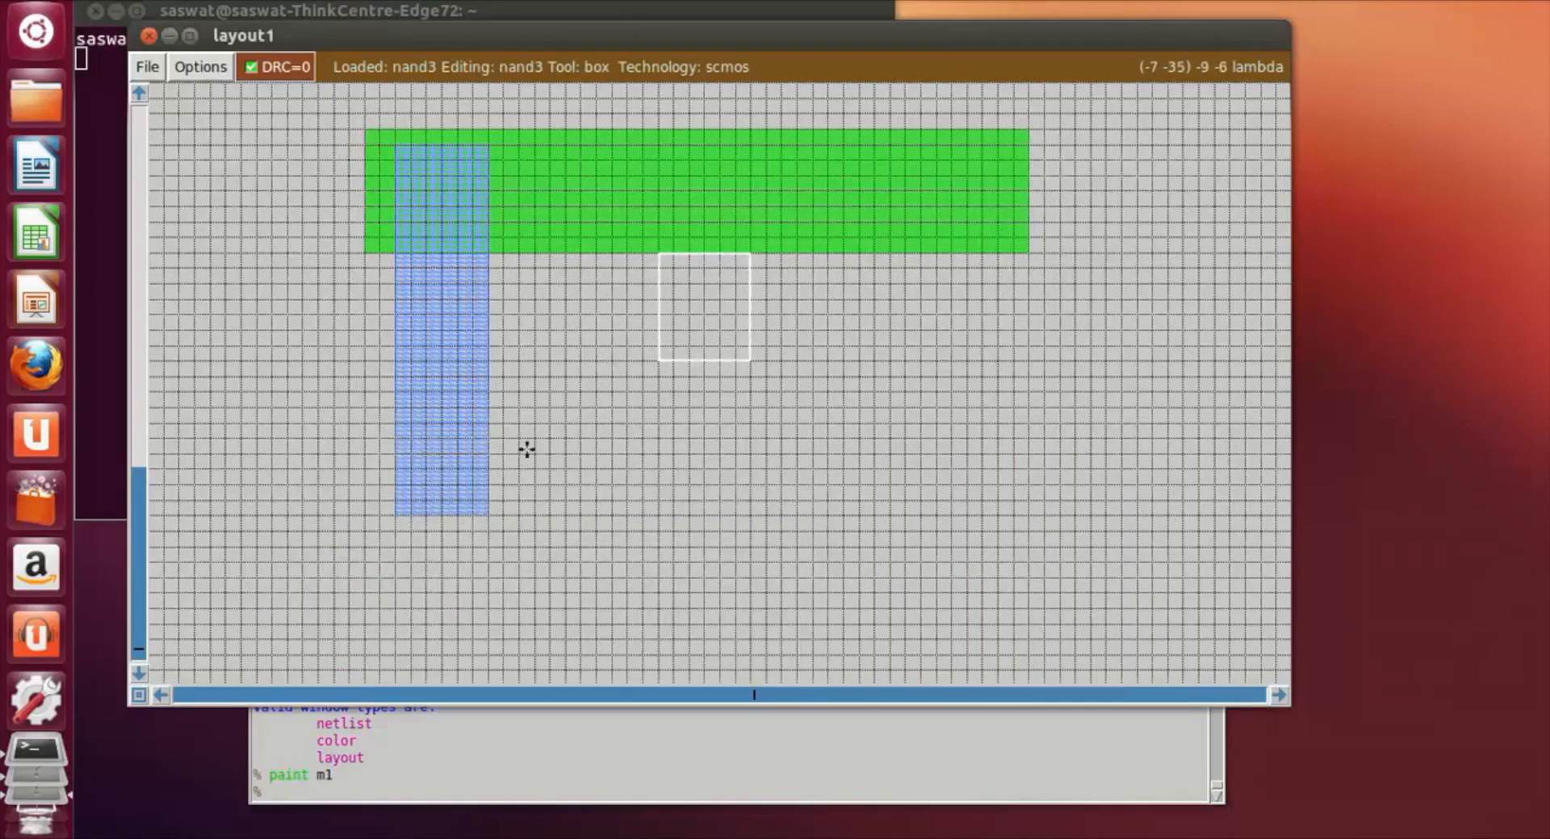
pyautogui.click(487, 426)
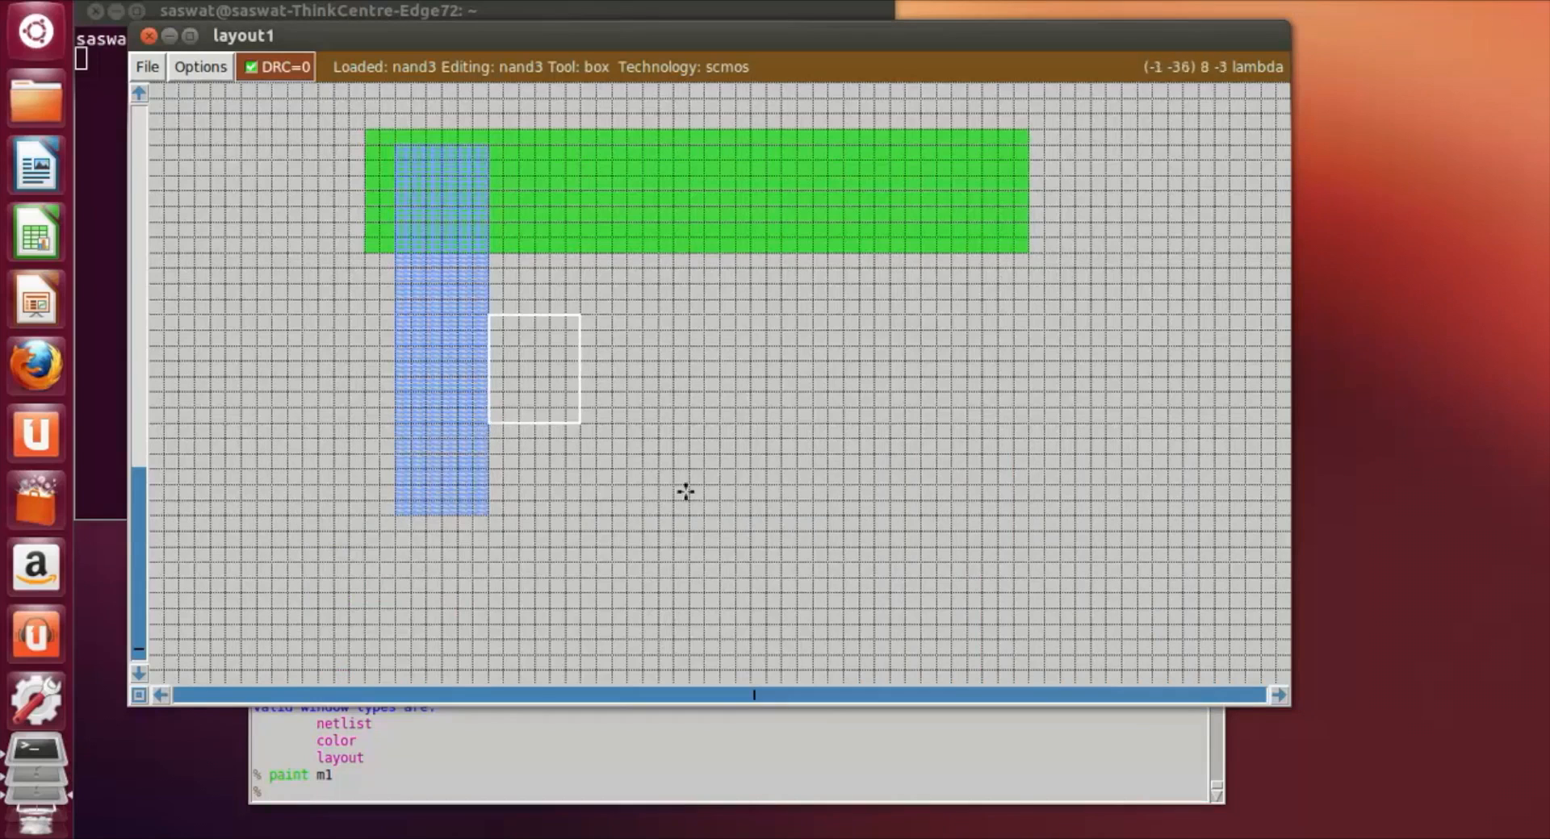
pyautogui.rightClick(951, 530)
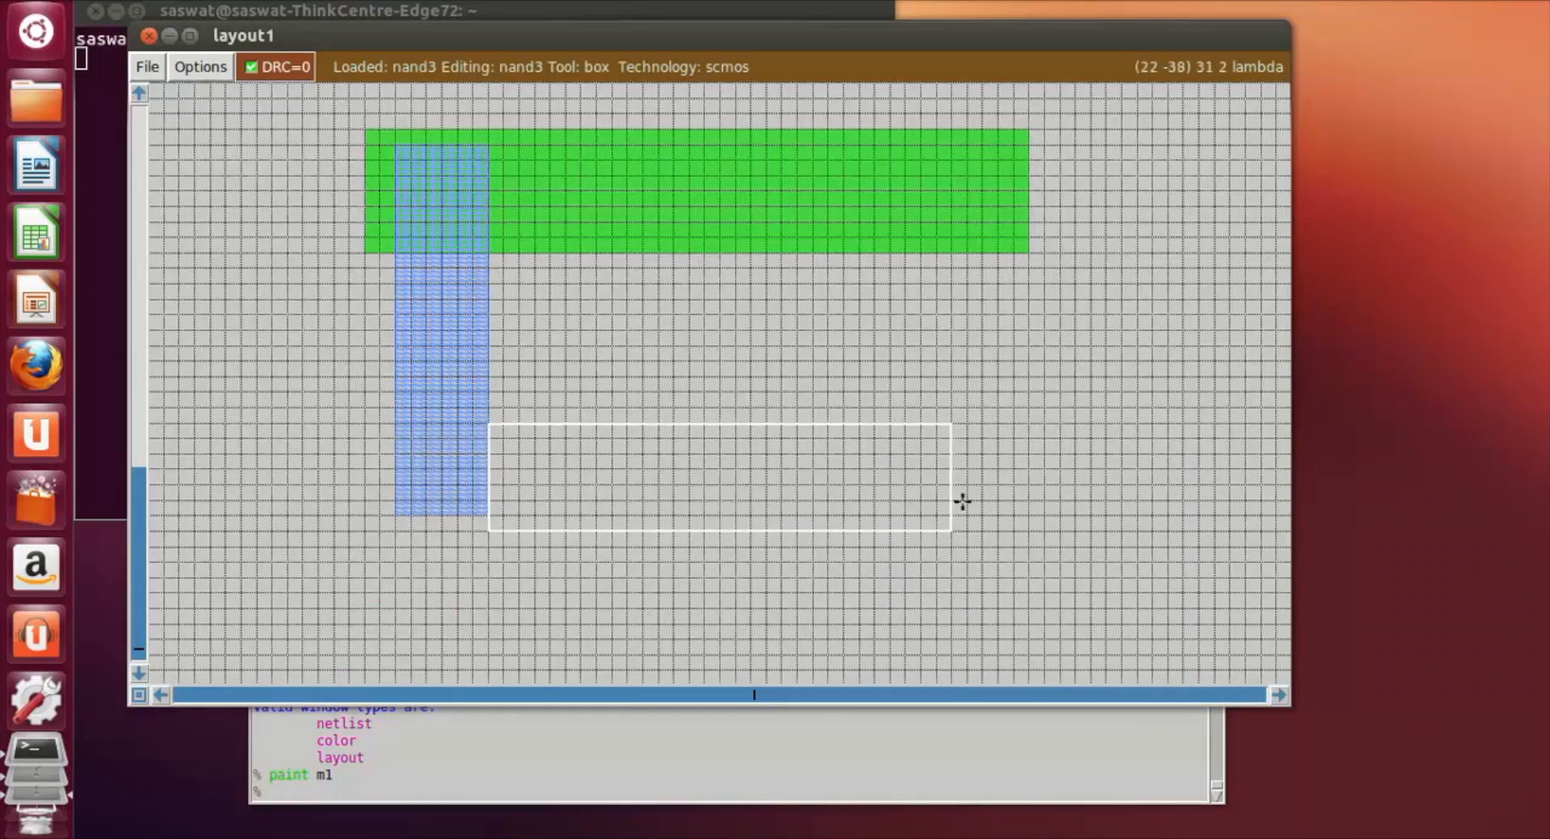
pyautogui.rightClick(953, 505)
pyautogui.rightClick(935, 439)
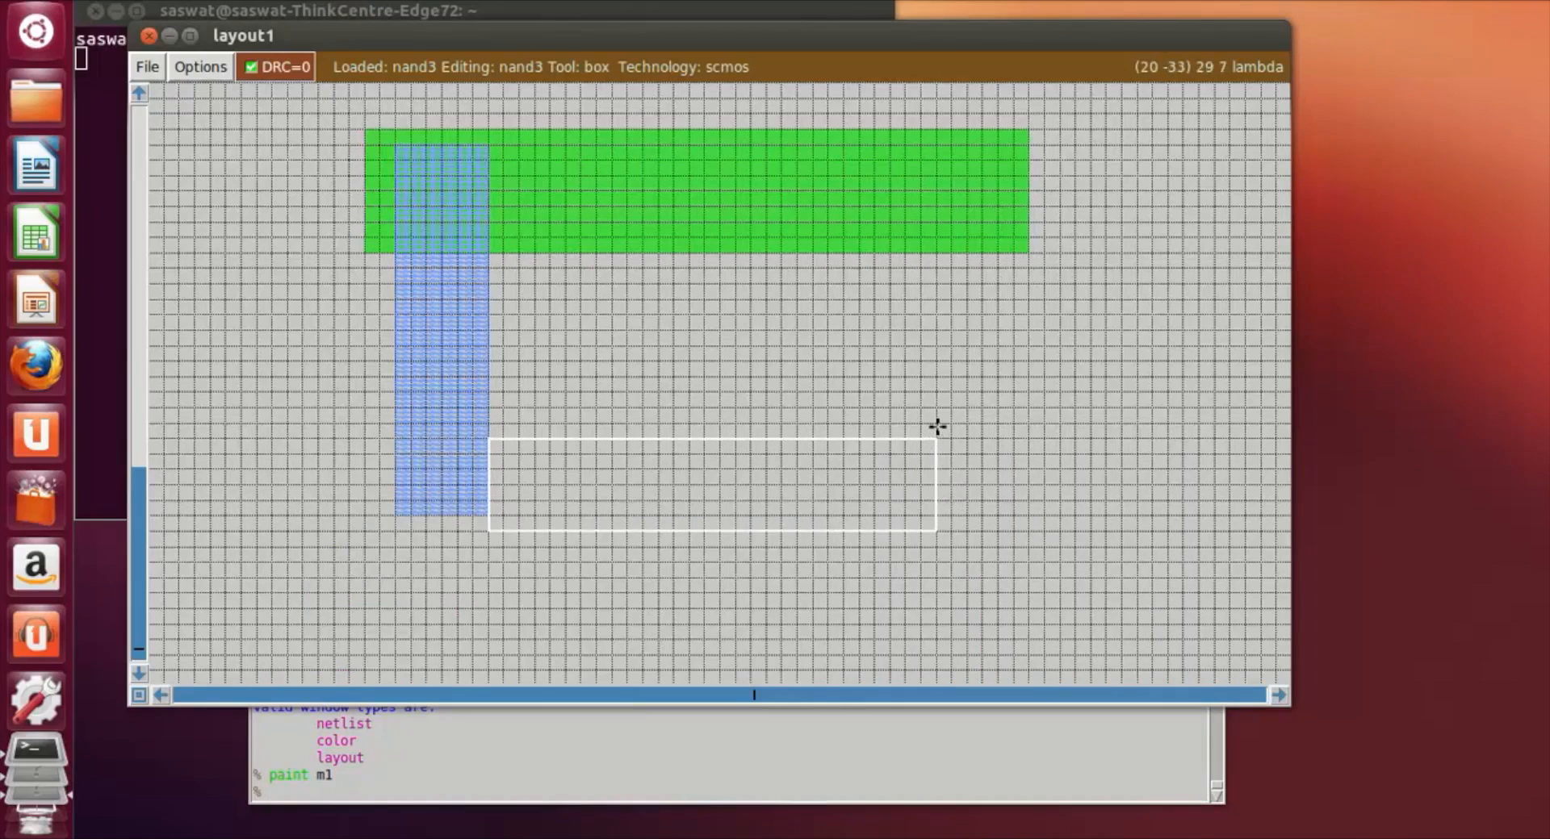
pyautogui.click(892, 420)
pyautogui.click(723, 438)
pyautogui.click(545, 454)
pyautogui.click(535, 484)
pyautogui.click(499, 518)
pyautogui.click(488, 517)
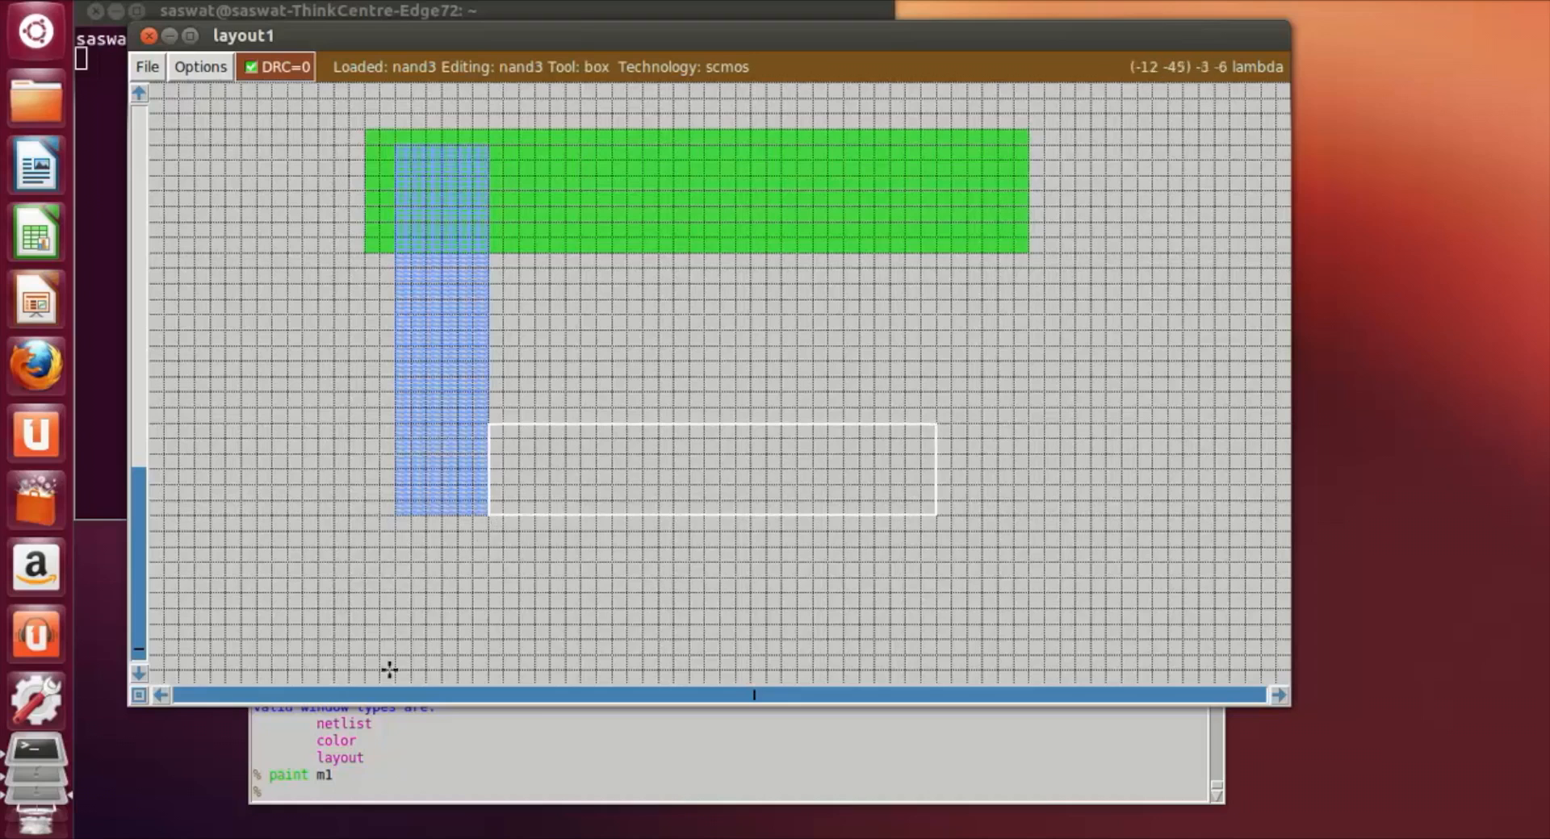
# Step: Paint the horizontal box at the lower end of the metal strip with m1
pyautogui.click(354, 789)
pyautogui.write('paint')
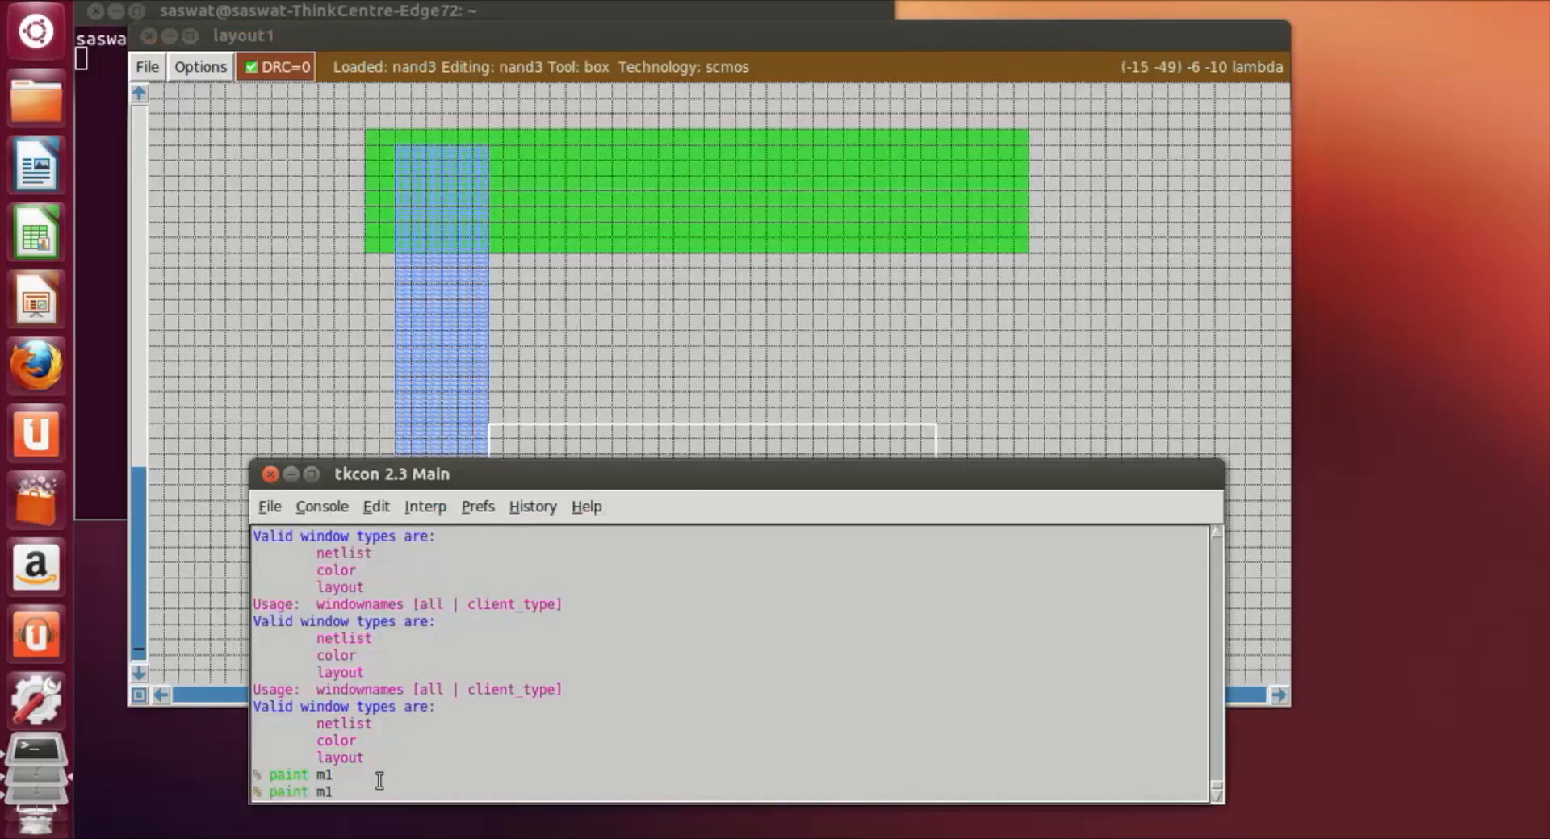
pyautogui.write(' m1')
pyautogui.press('Return')
pyautogui.click(1158, 356)
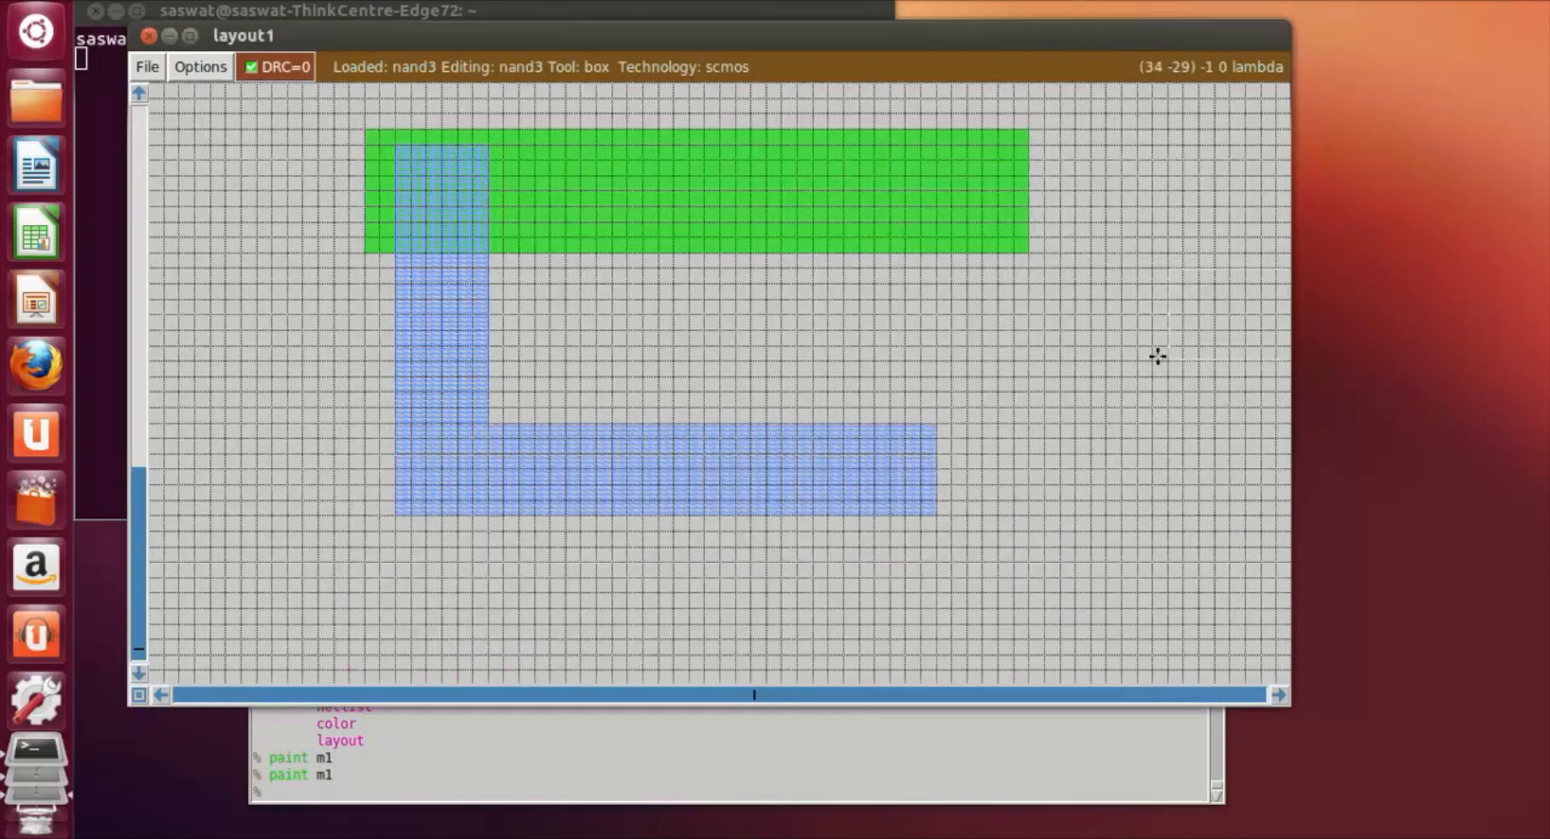
# Step: Frame a 7 by 6 lambda box in the middle of the p-diffusion, between its two contacts
pyautogui.scroll(3, 730, 373)
pyautogui.scroll(3, 730, 375)
pyautogui.scroll(2, 734, 369)
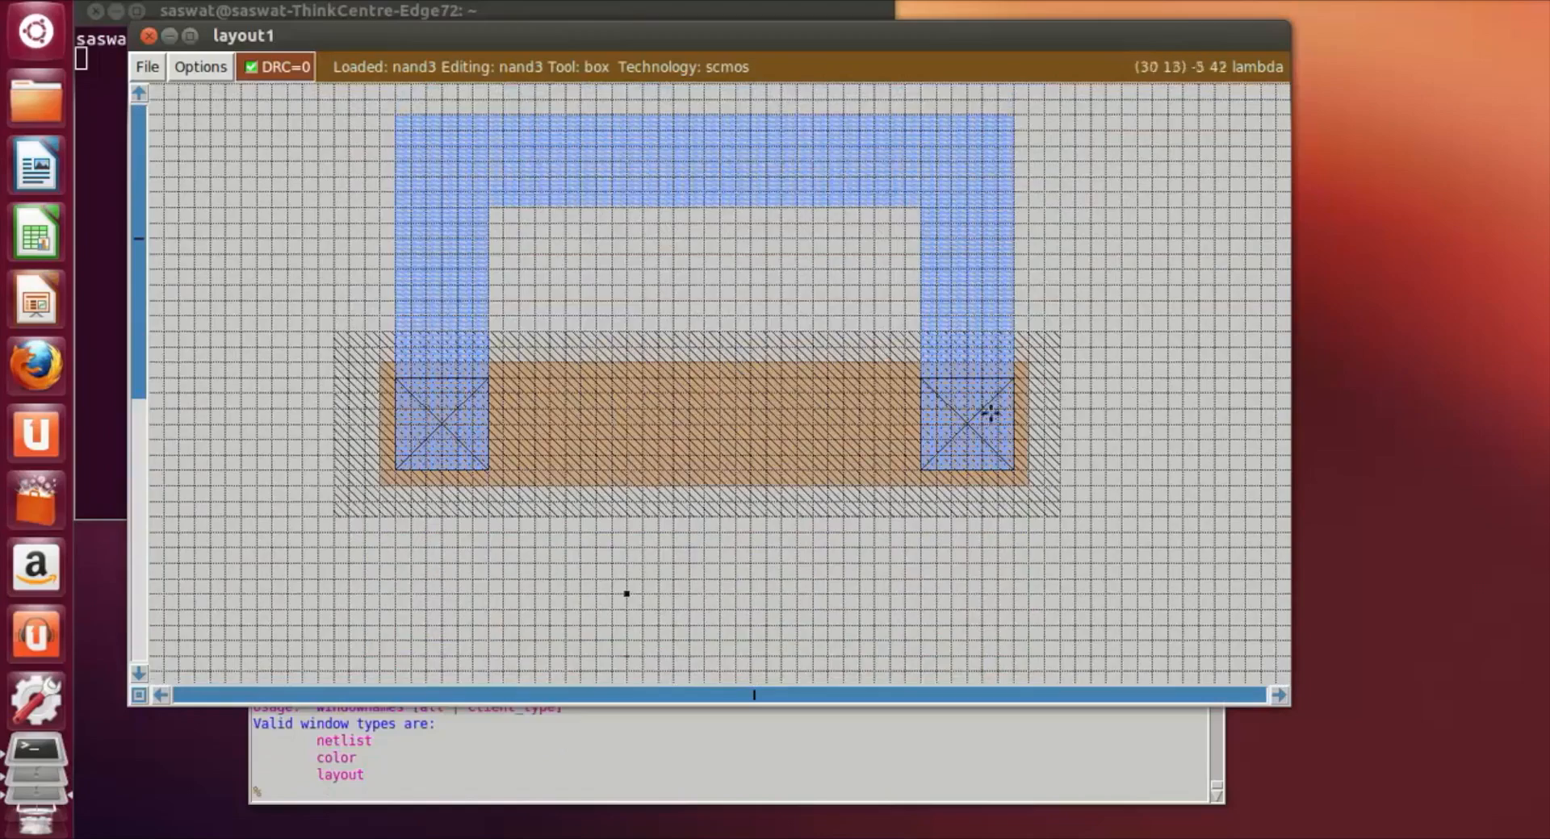
pyautogui.scroll(-5, 949, 416)
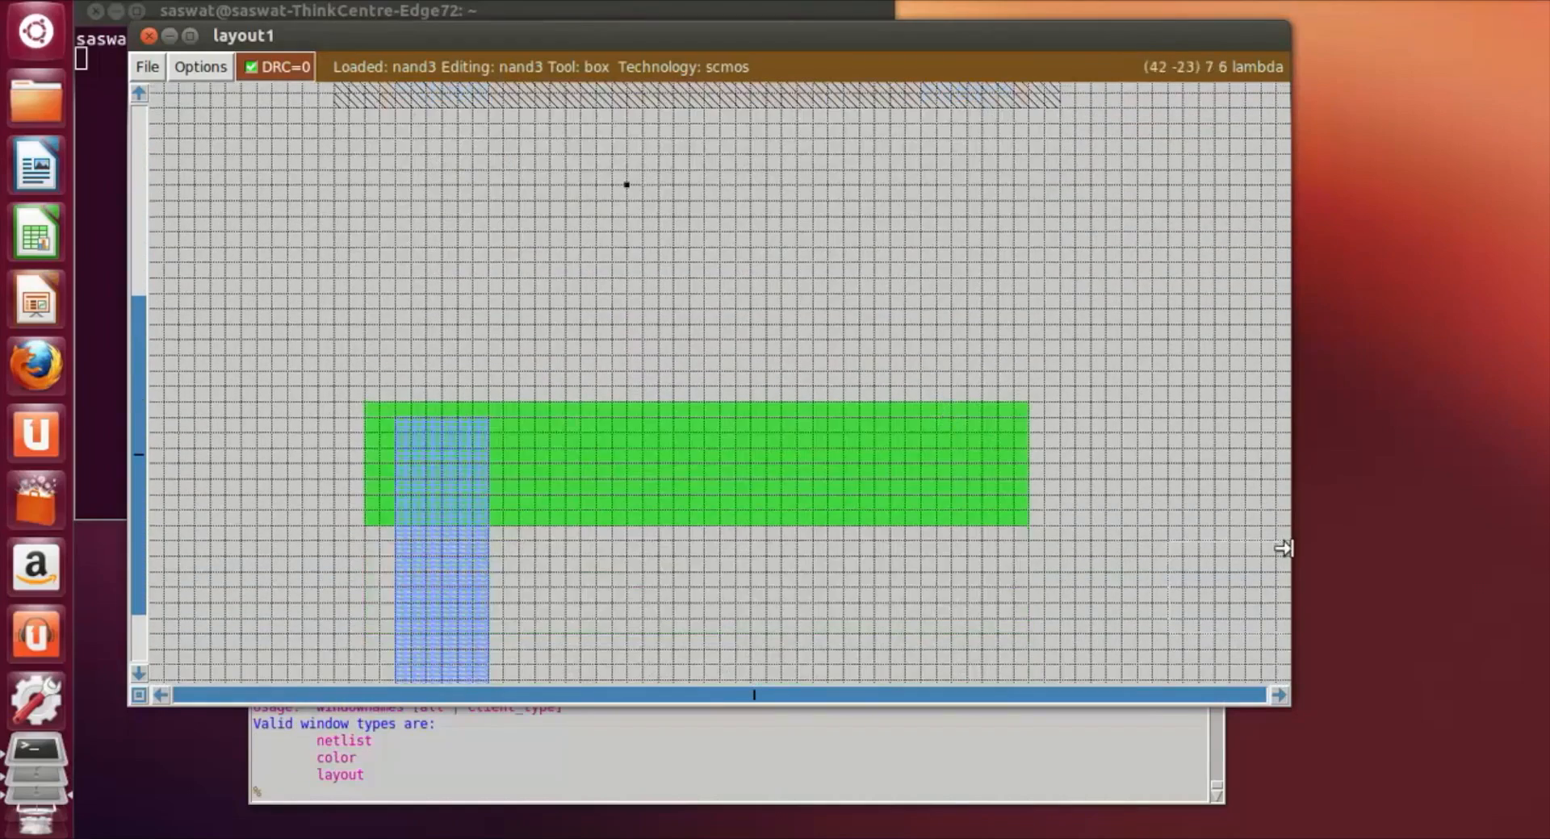
pyautogui.scroll(-3, 868, 547)
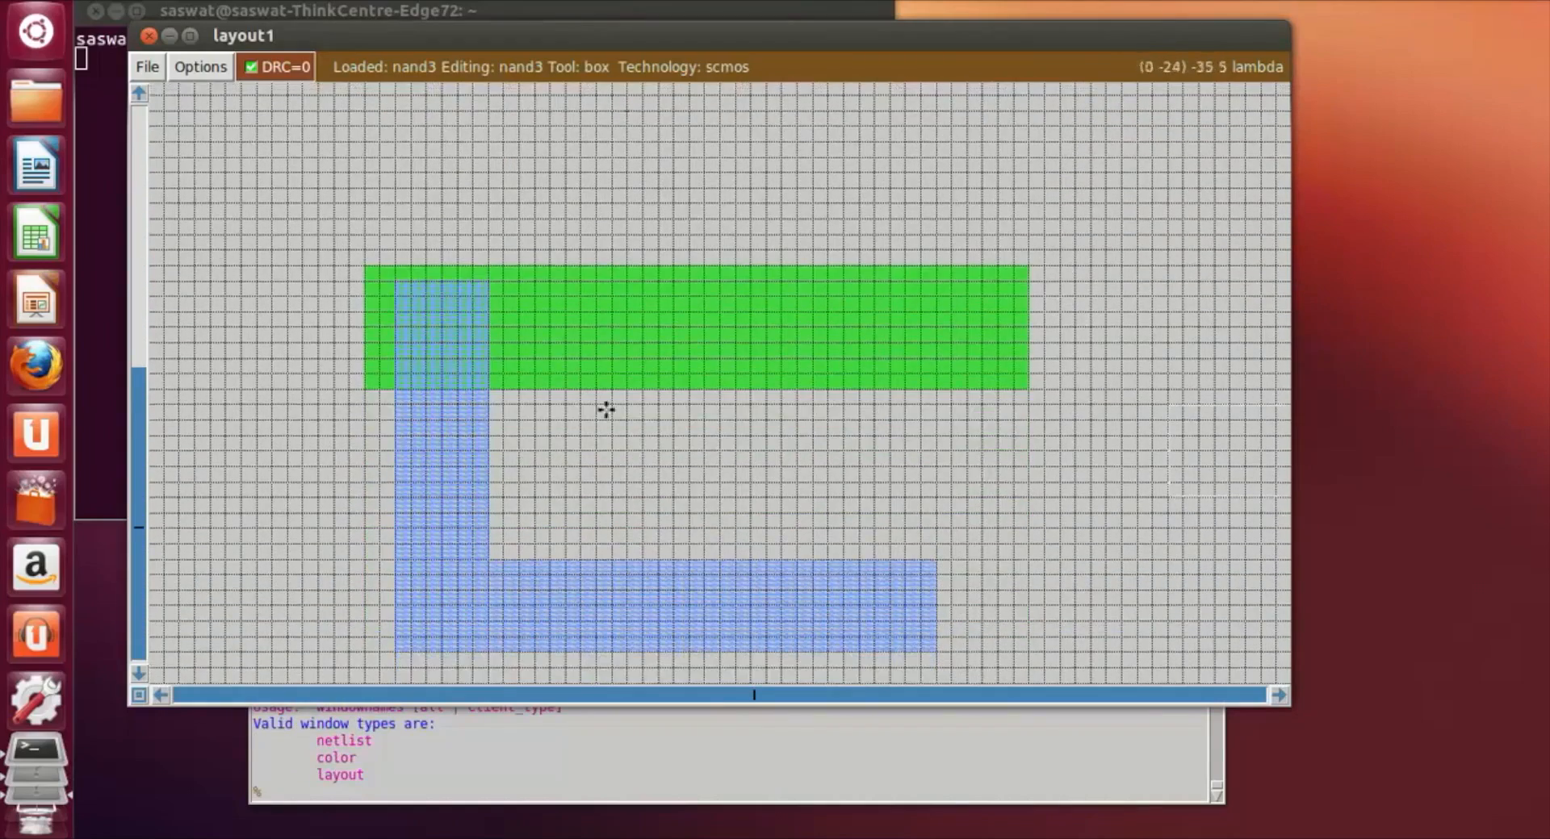
pyautogui.scroll(3, 629, 403)
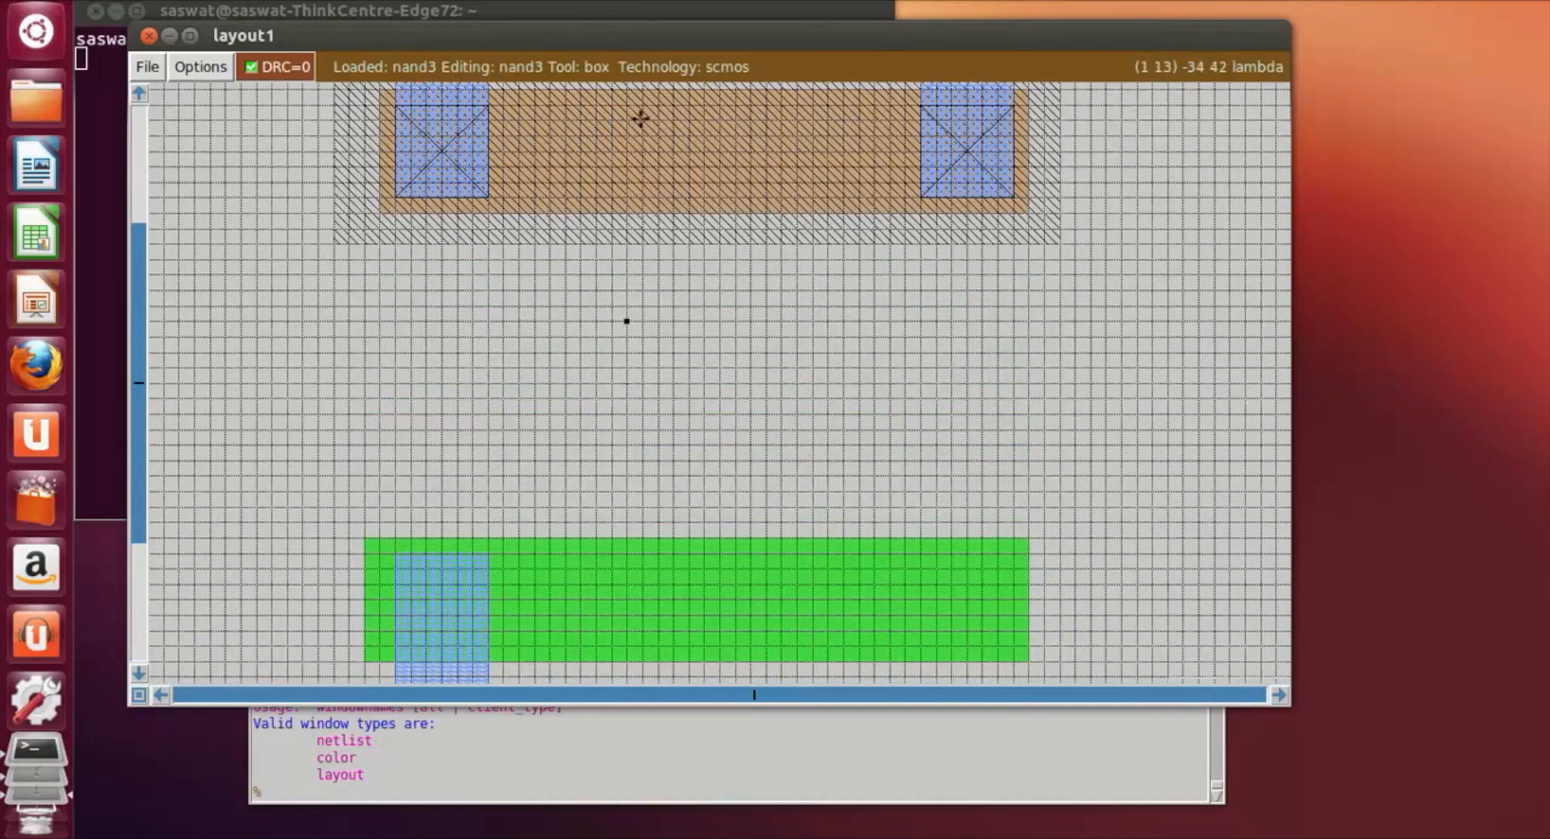
pyautogui.click(645, 123)
pyautogui.click(627, 119)
pyautogui.rightClick(703, 196)
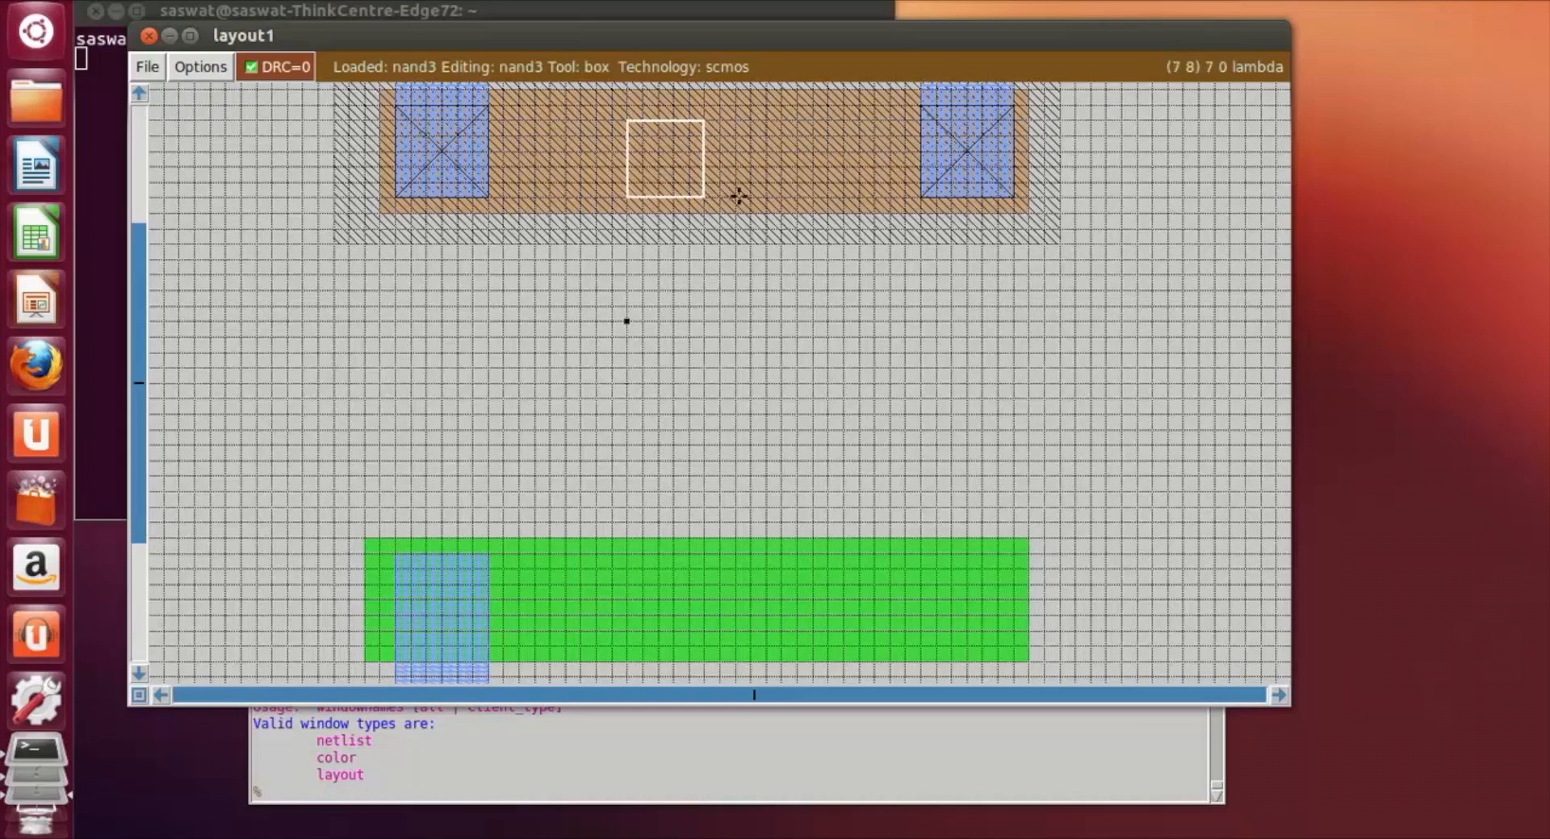
pyautogui.click(644, 105)
pyautogui.rightClick(720, 183)
pyautogui.rightClick(749, 197)
pyautogui.rightClick(750, 148)
pyautogui.rightClick(737, 121)
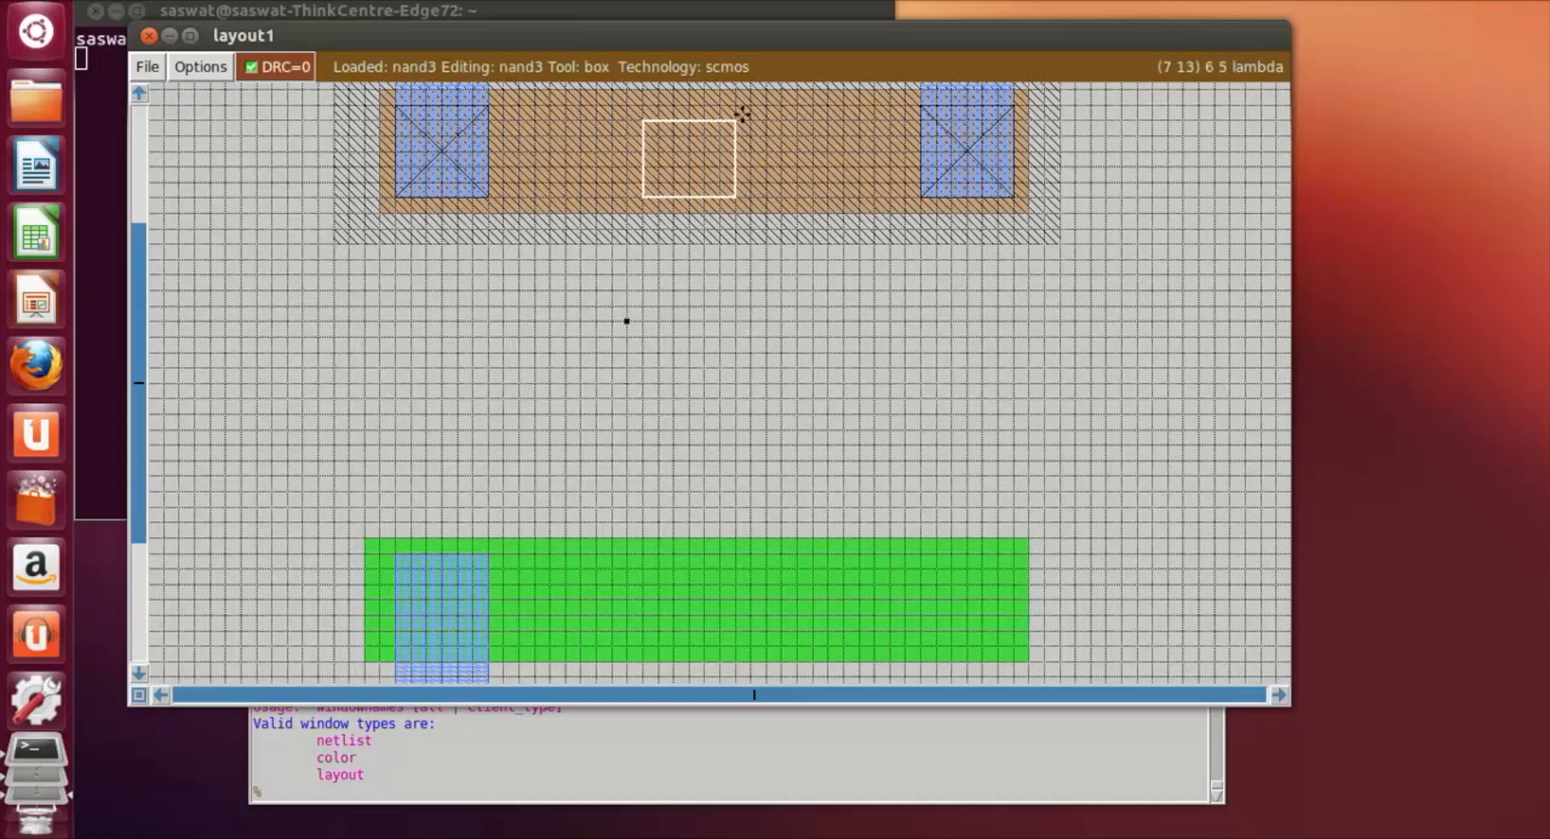
pyautogui.rightClick(767, 120)
pyautogui.rightClick(750, 106)
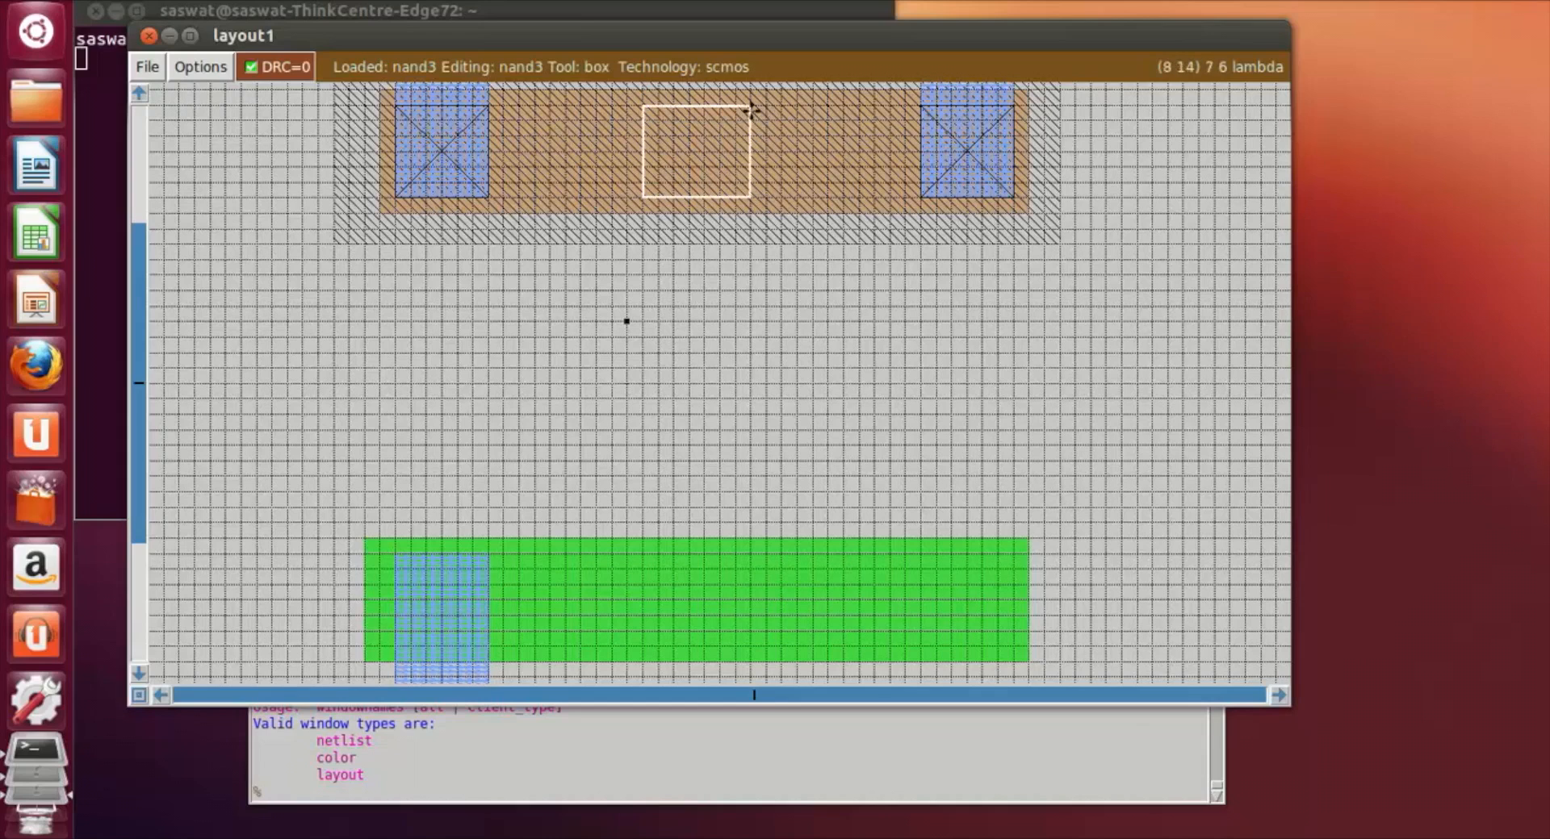
# Step: Paint the box between the two p-diffusion contacts with m1
pyautogui.click(444, 785)
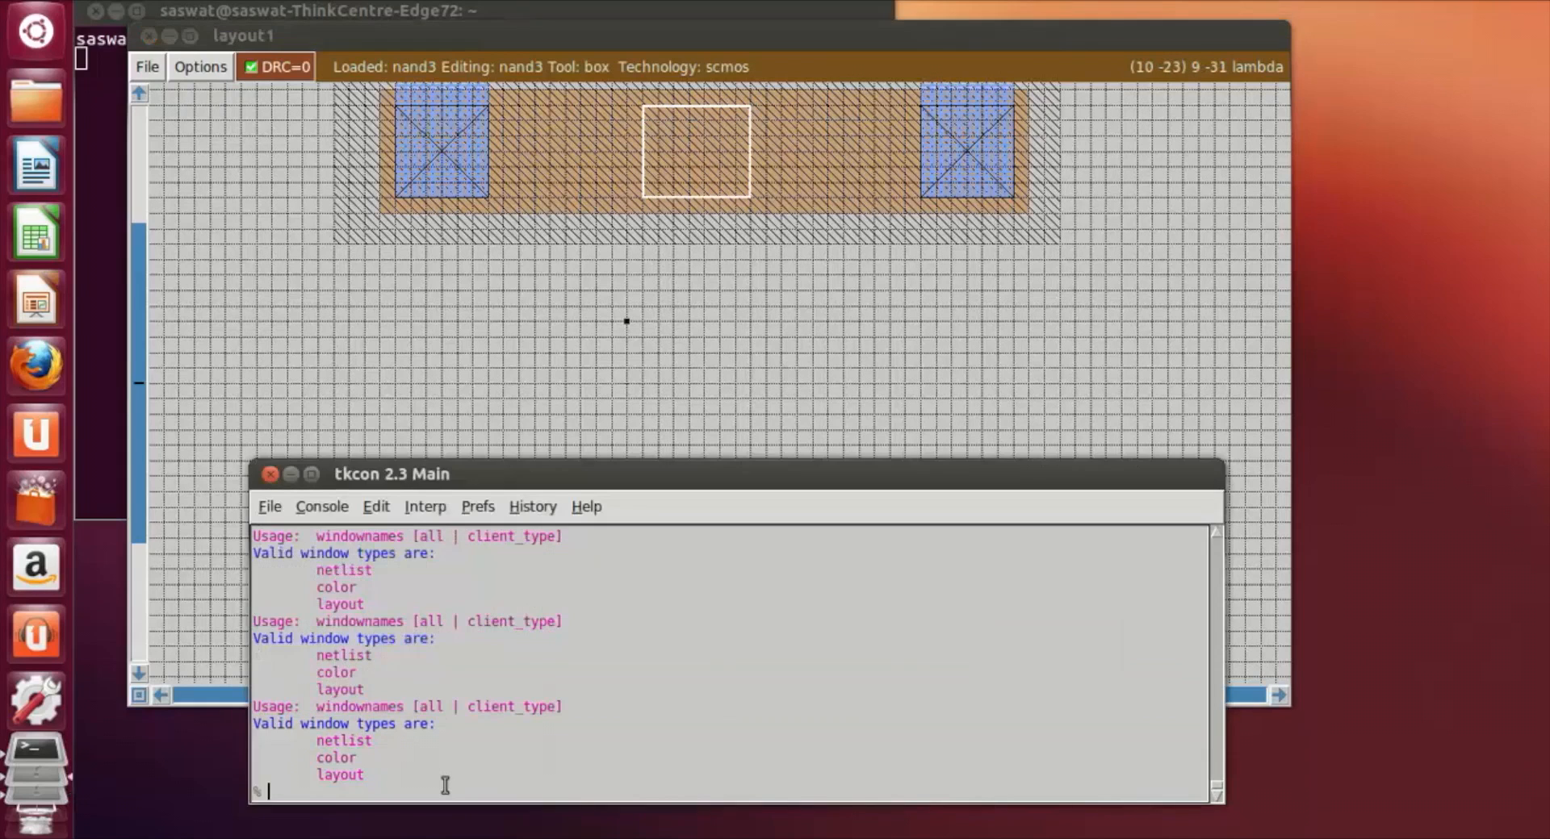
pyautogui.write('paint m1')
pyautogui.press('Return')
# Step: Frame a 7 by 14 lambda box directly below the central metal patch, matching its width
pyautogui.click(721, 291)
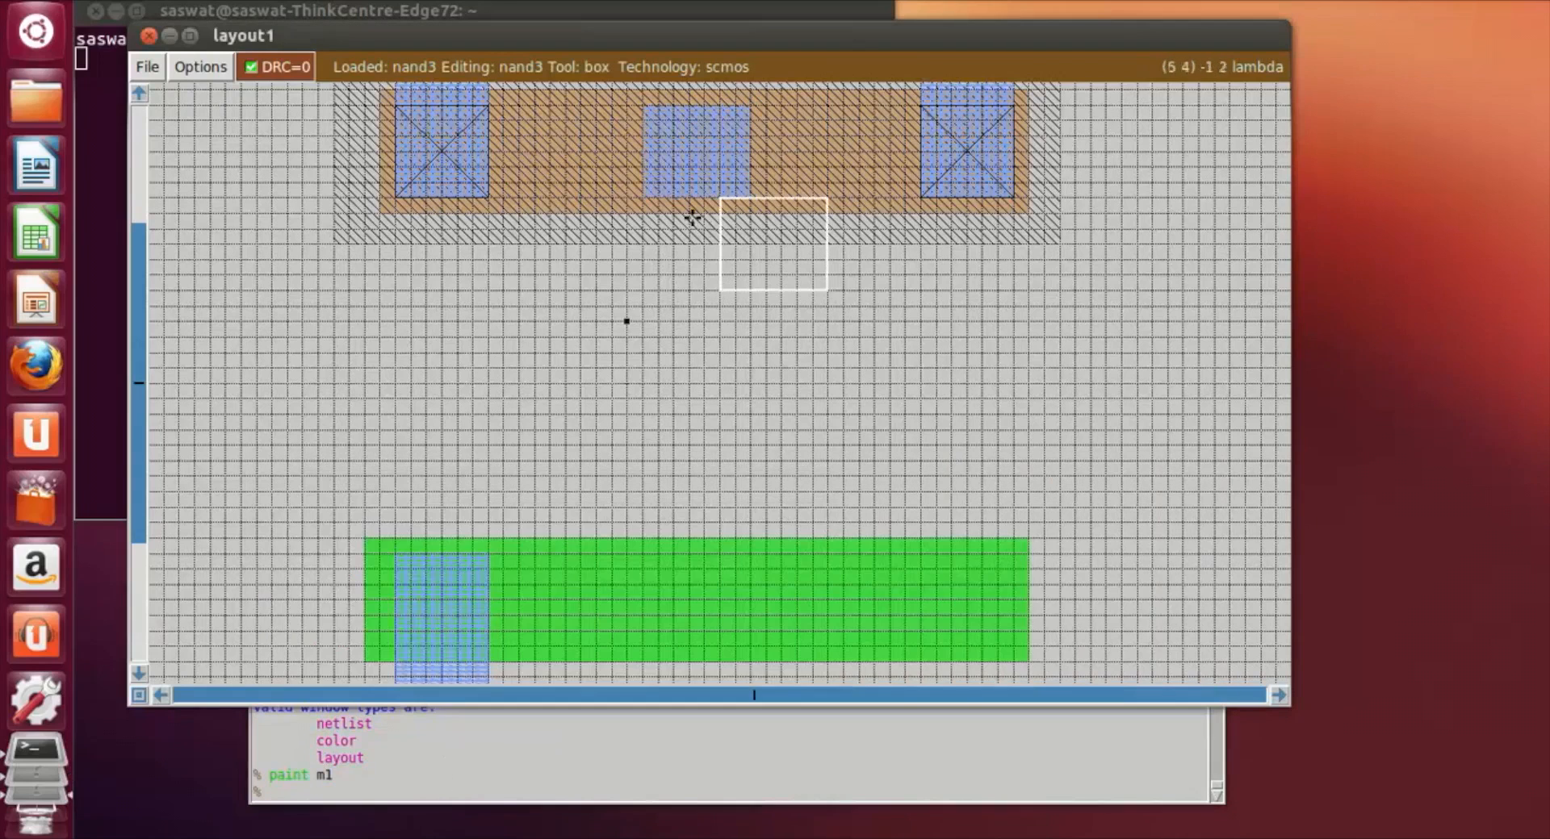
pyautogui.click(643, 198)
pyautogui.rightClick(765, 399)
pyautogui.rightClick(751, 456)
pyautogui.click(654, 198)
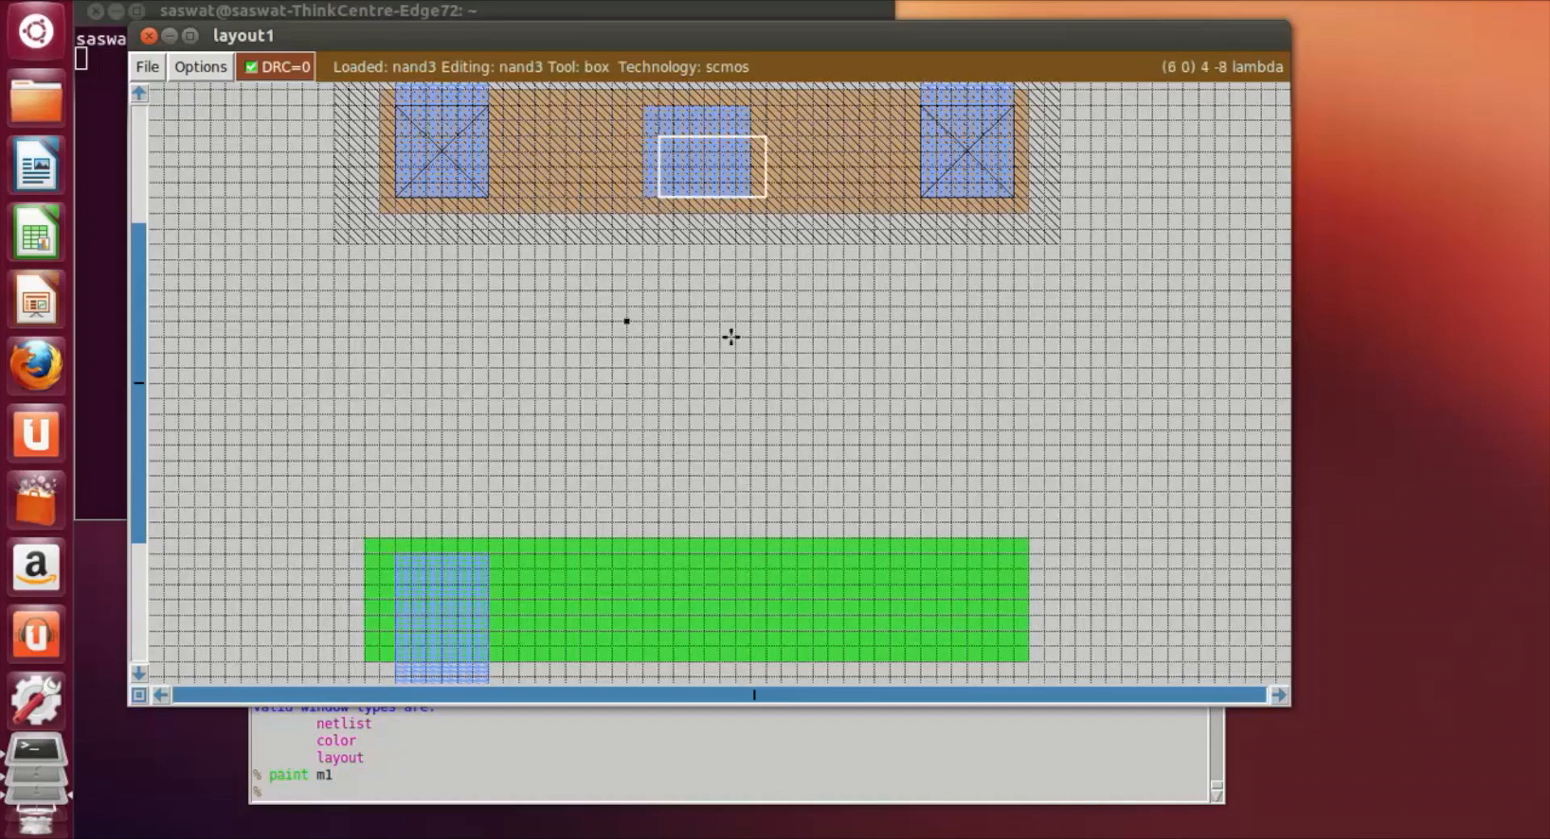
pyautogui.click(648, 195)
pyautogui.rightClick(720, 382)
pyautogui.click(759, 393)
pyautogui.click(733, 381)
pyautogui.click(648, 202)
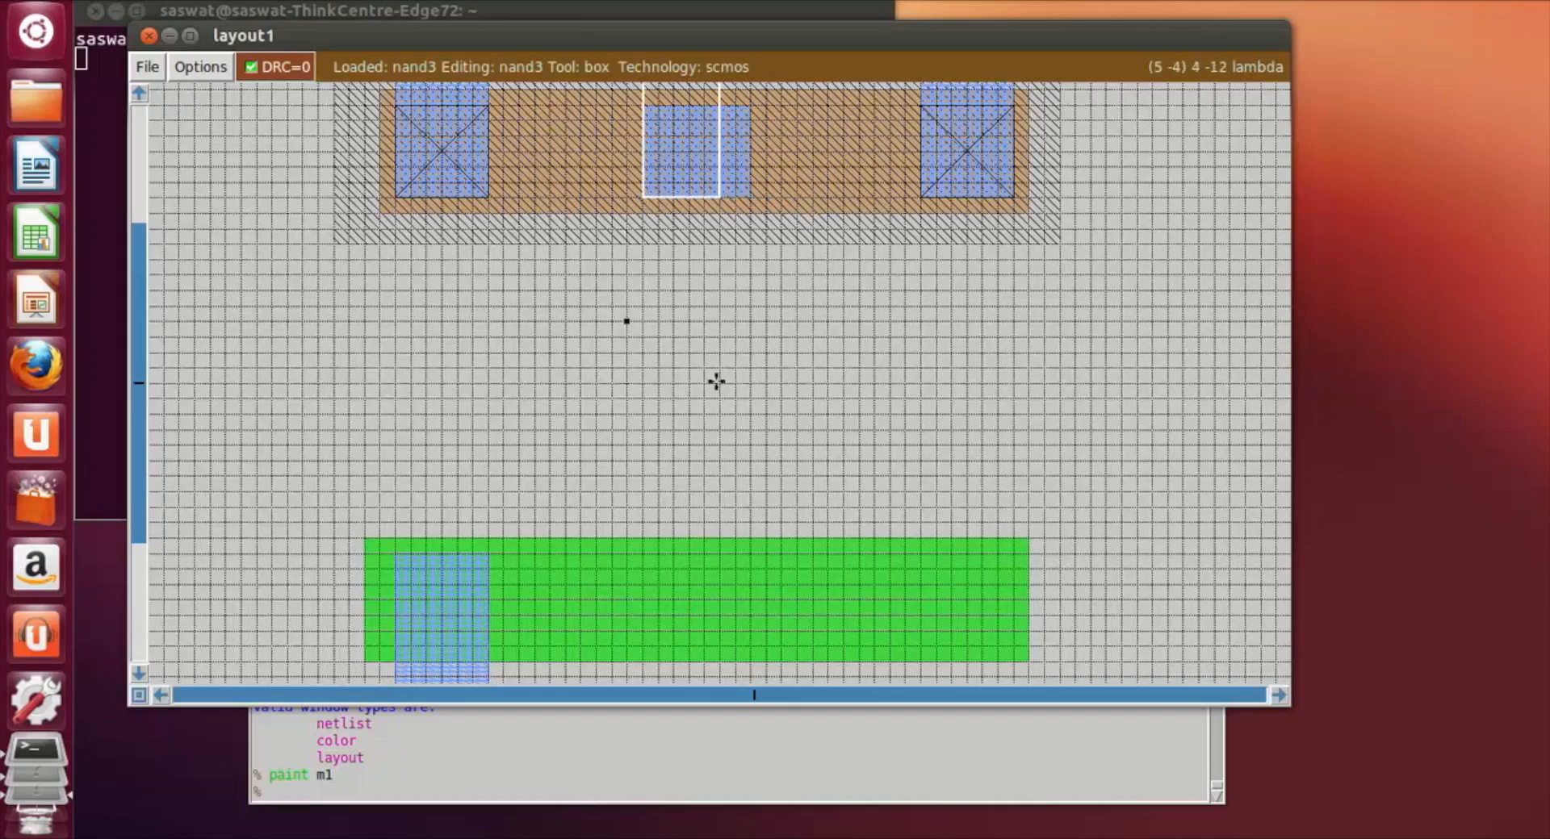
pyautogui.rightClick(749, 415)
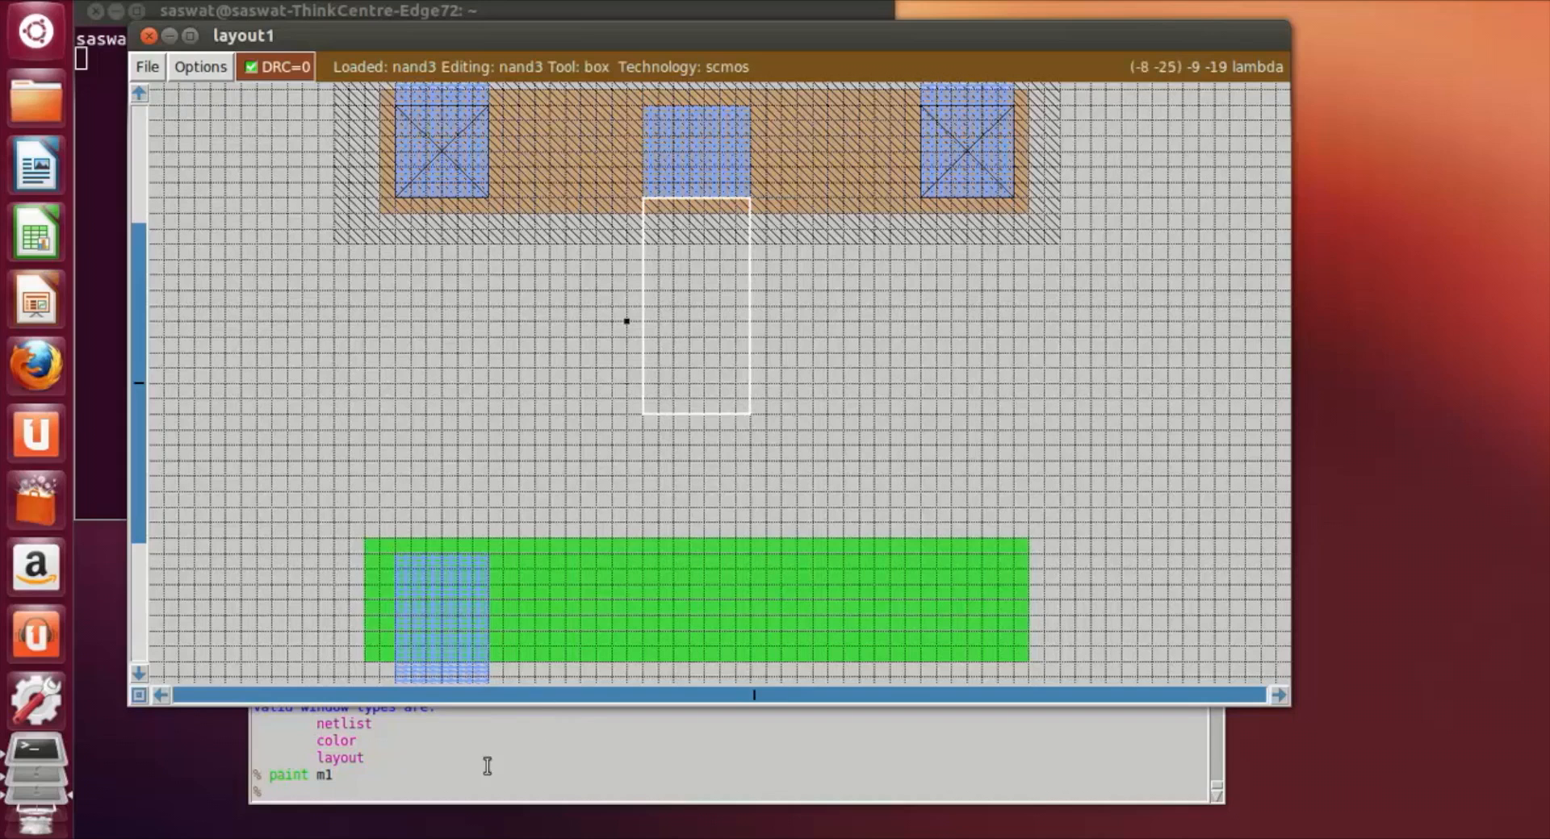
# Step: Paint the box below the central patch with m1 to extend the metal down out of the n-well
pyautogui.click(456, 780)
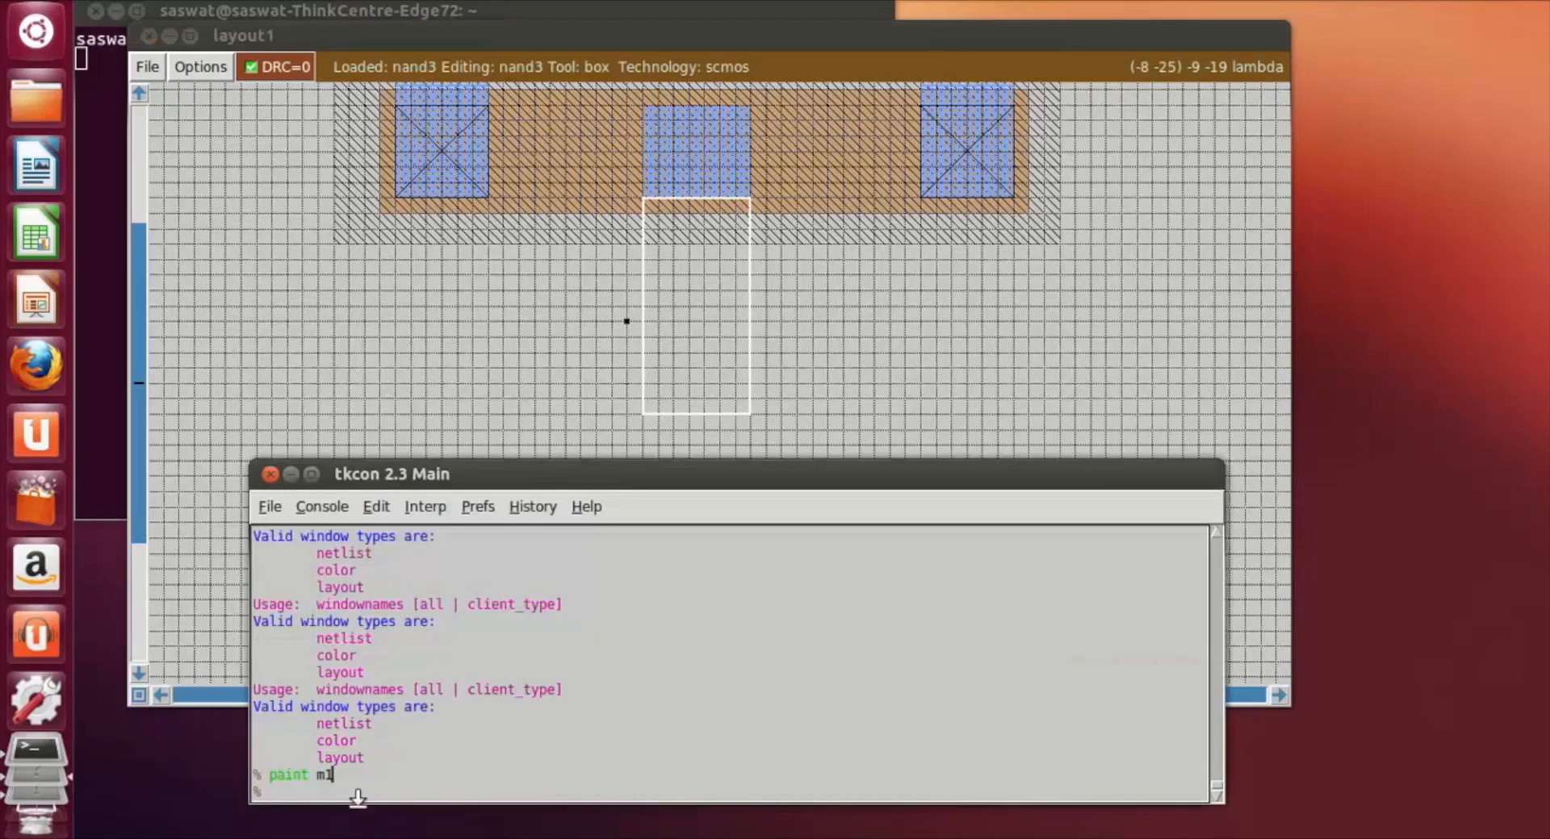
pyautogui.press('Return')
pyautogui.write('paint m1')
pyautogui.press('Return')
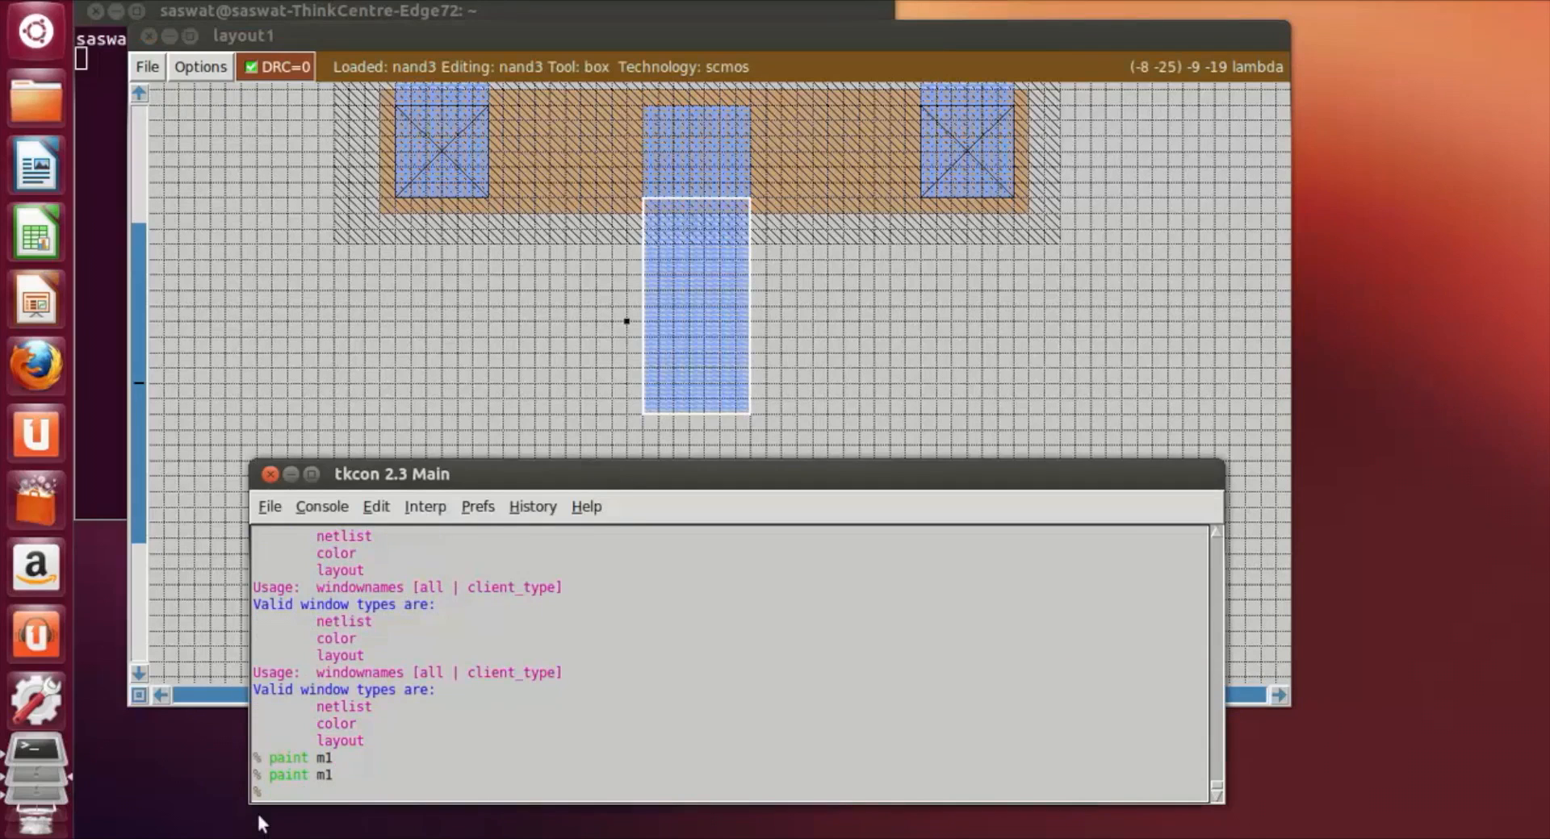
# Step: Rotate the 7 by 14 lambda box 90 degrees clockwise so it lies horizontally
pyautogui.click(996, 349)
pyautogui.click(749, 337)
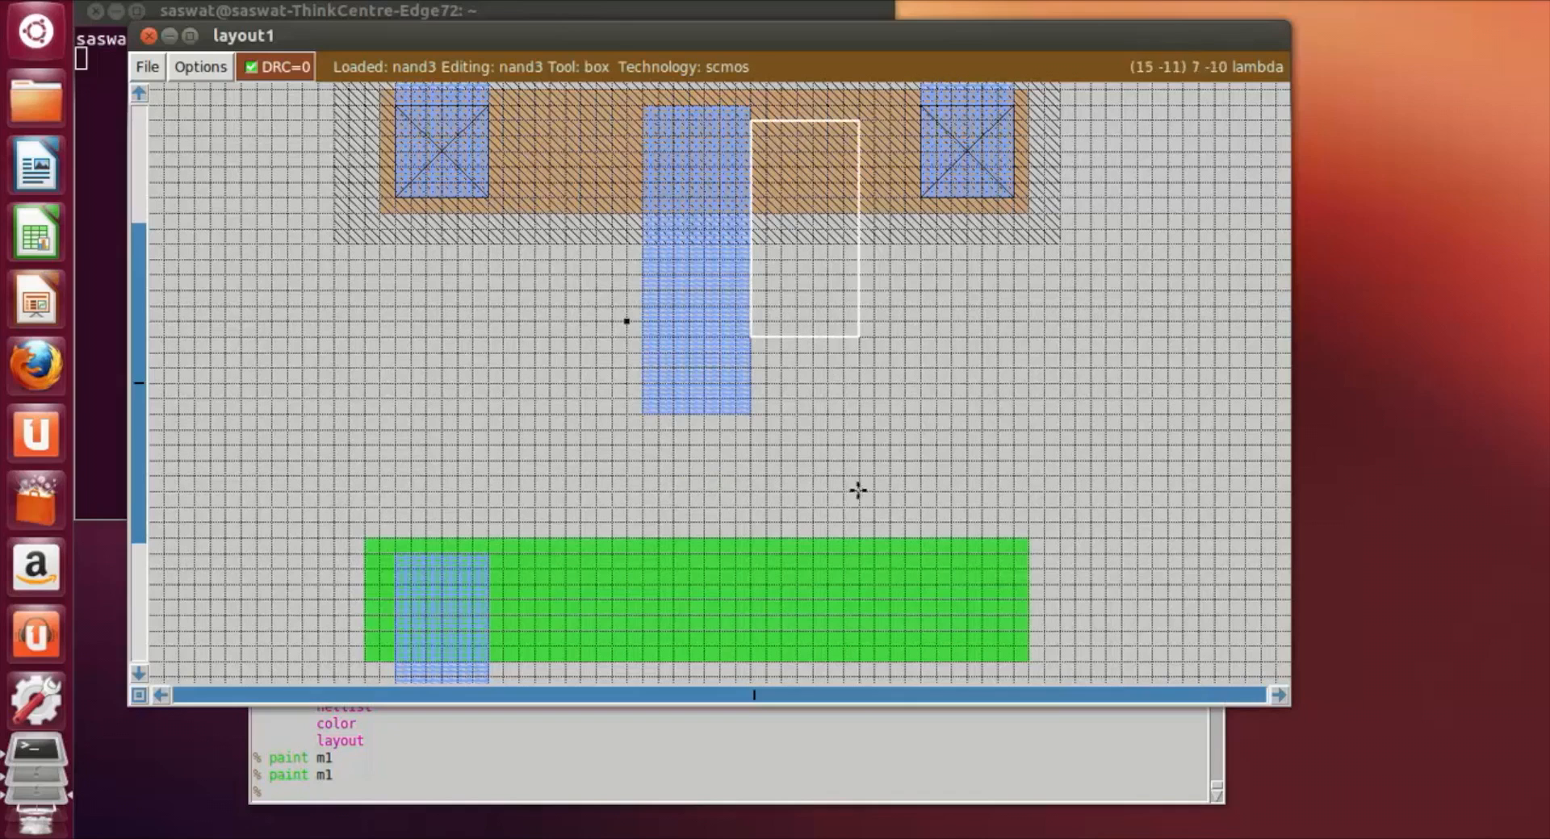
pyautogui.click(438, 795)
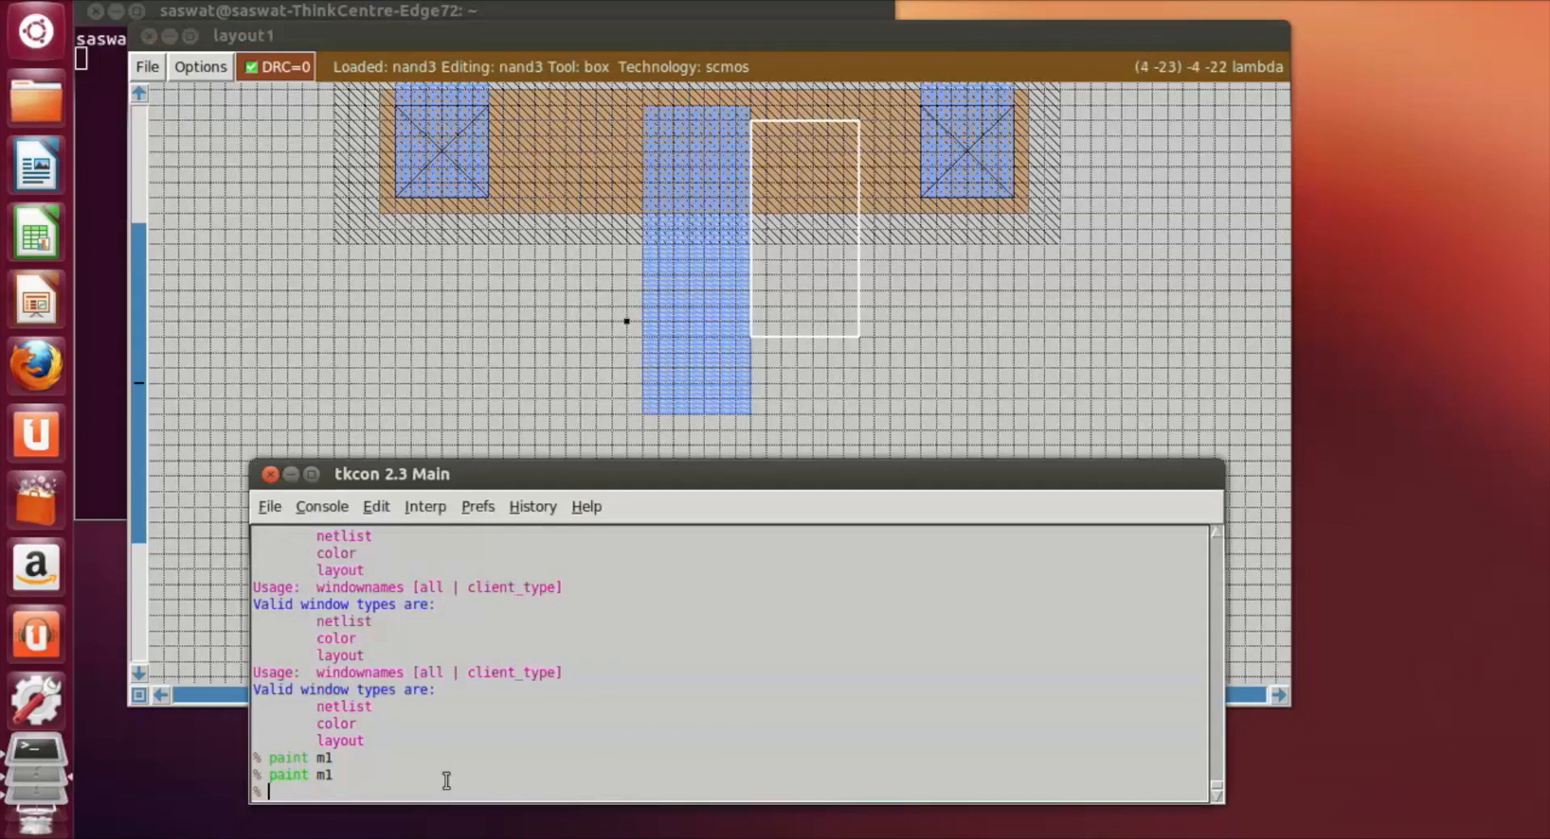
pyautogui.scroll(-2, 1141, 448)
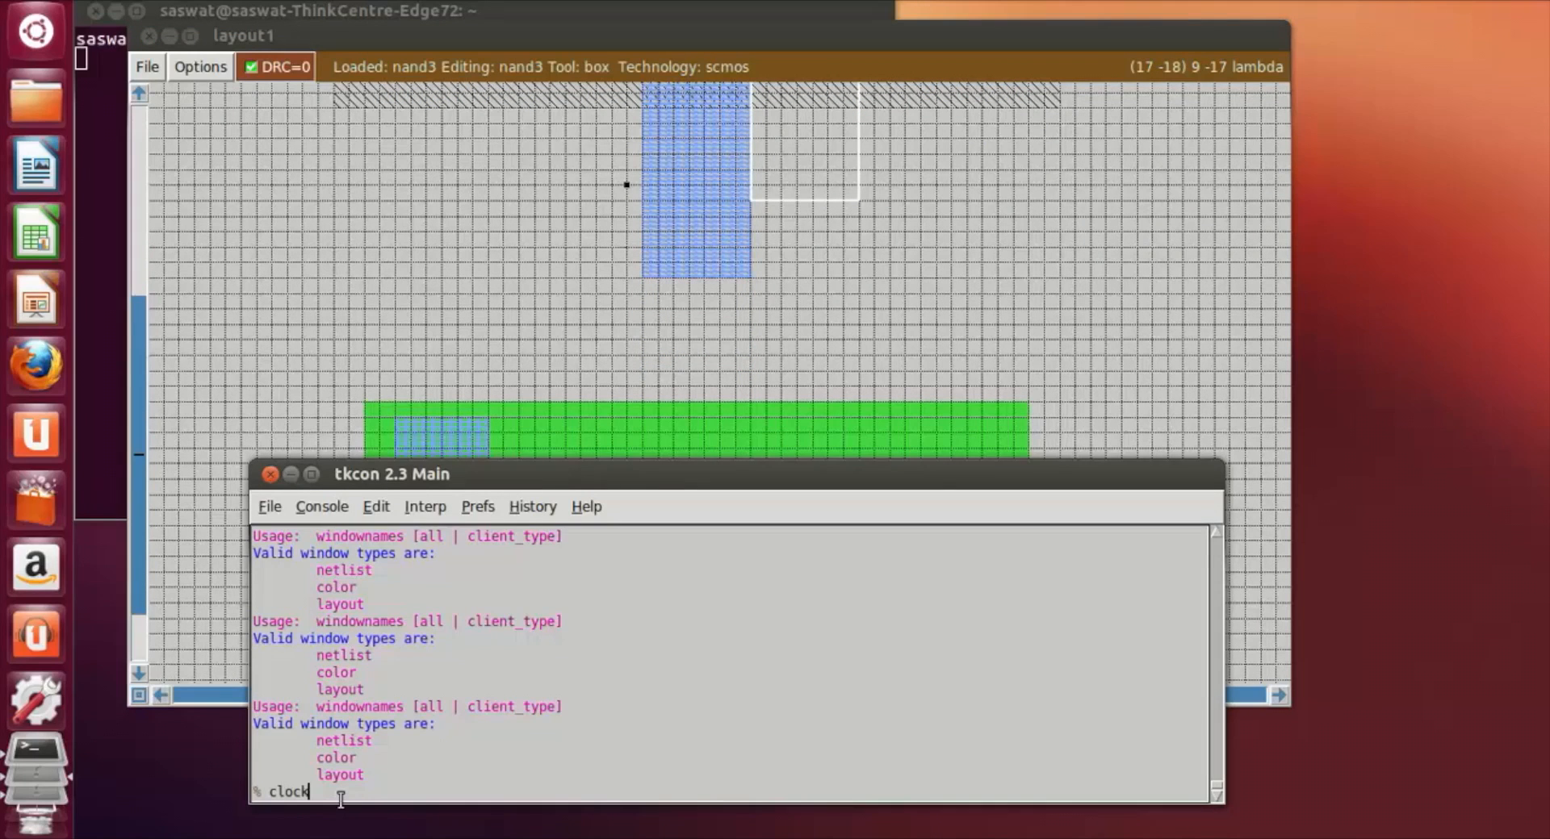
pyautogui.write('clockwise 90')
pyautogui.press('Return')
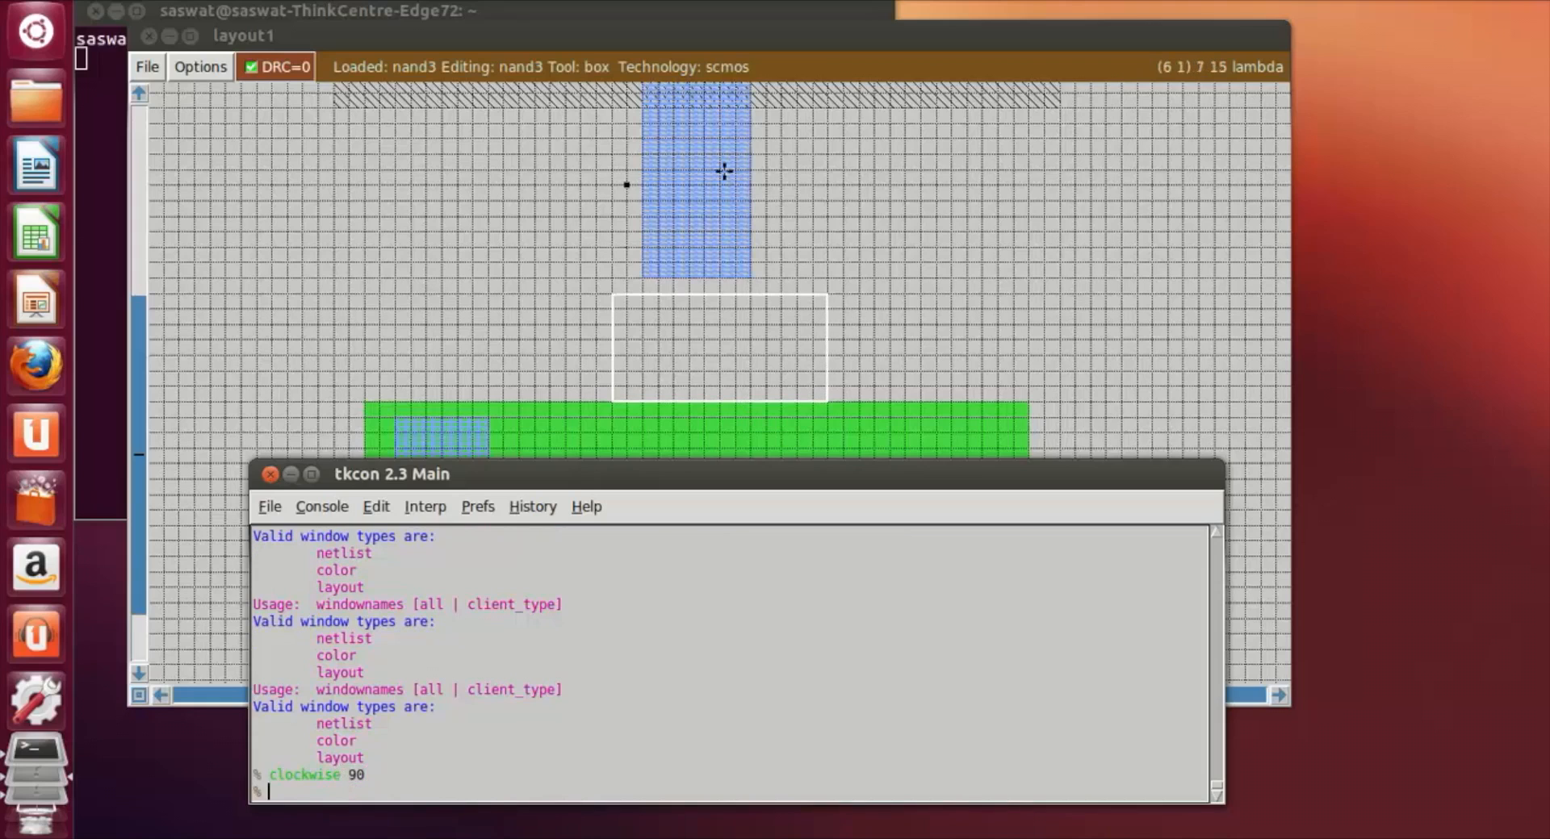
# Step: Place the 14 by 7 lambda box against the right side of the central metal's lower end and paint it with m1
pyautogui.moveTo(763, 180); pyautogui.dragTo(754, 271)
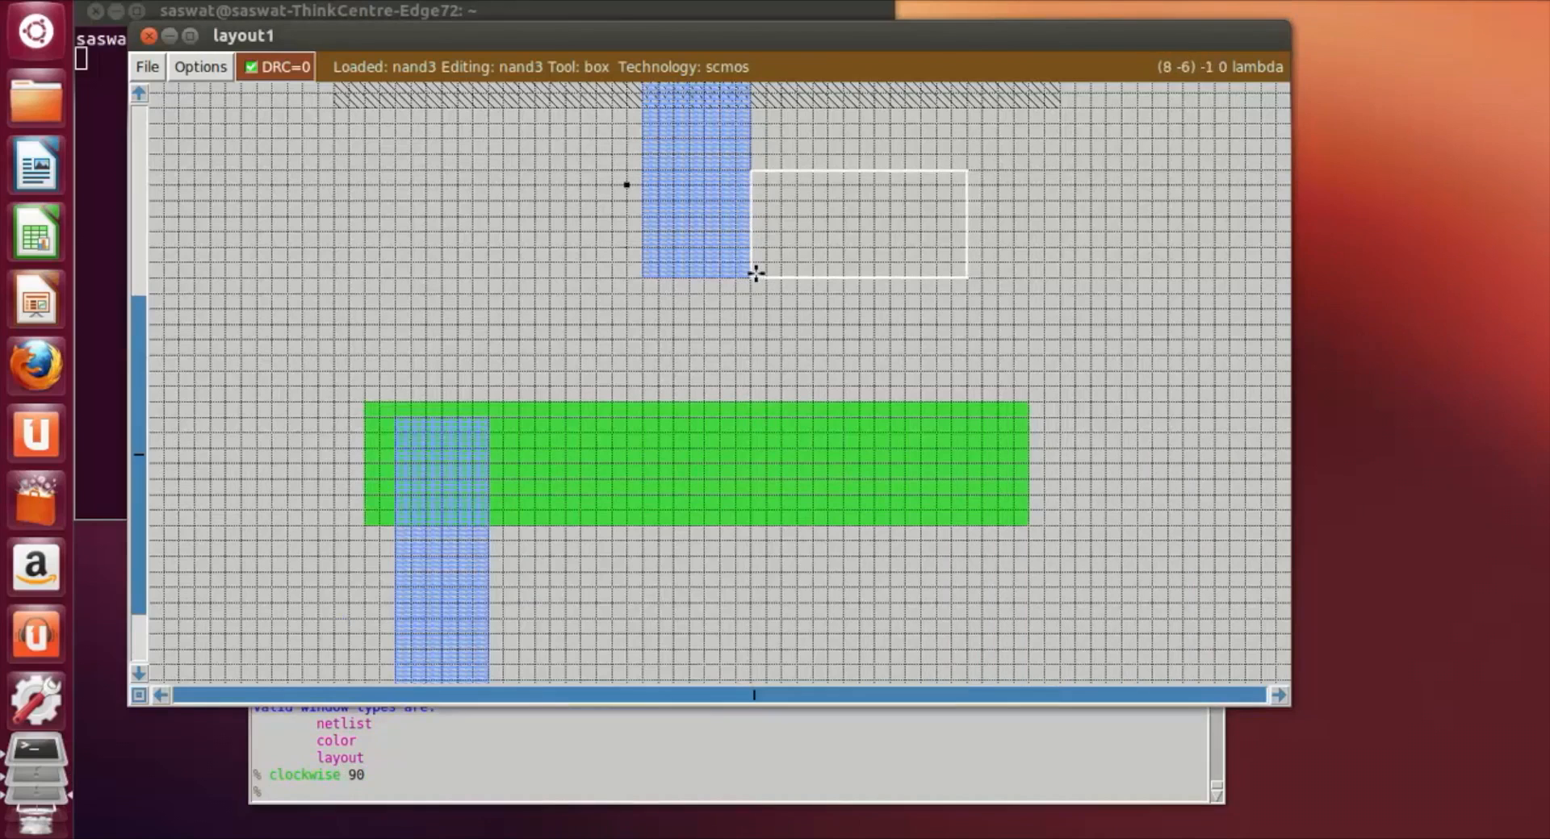
pyautogui.click(475, 796)
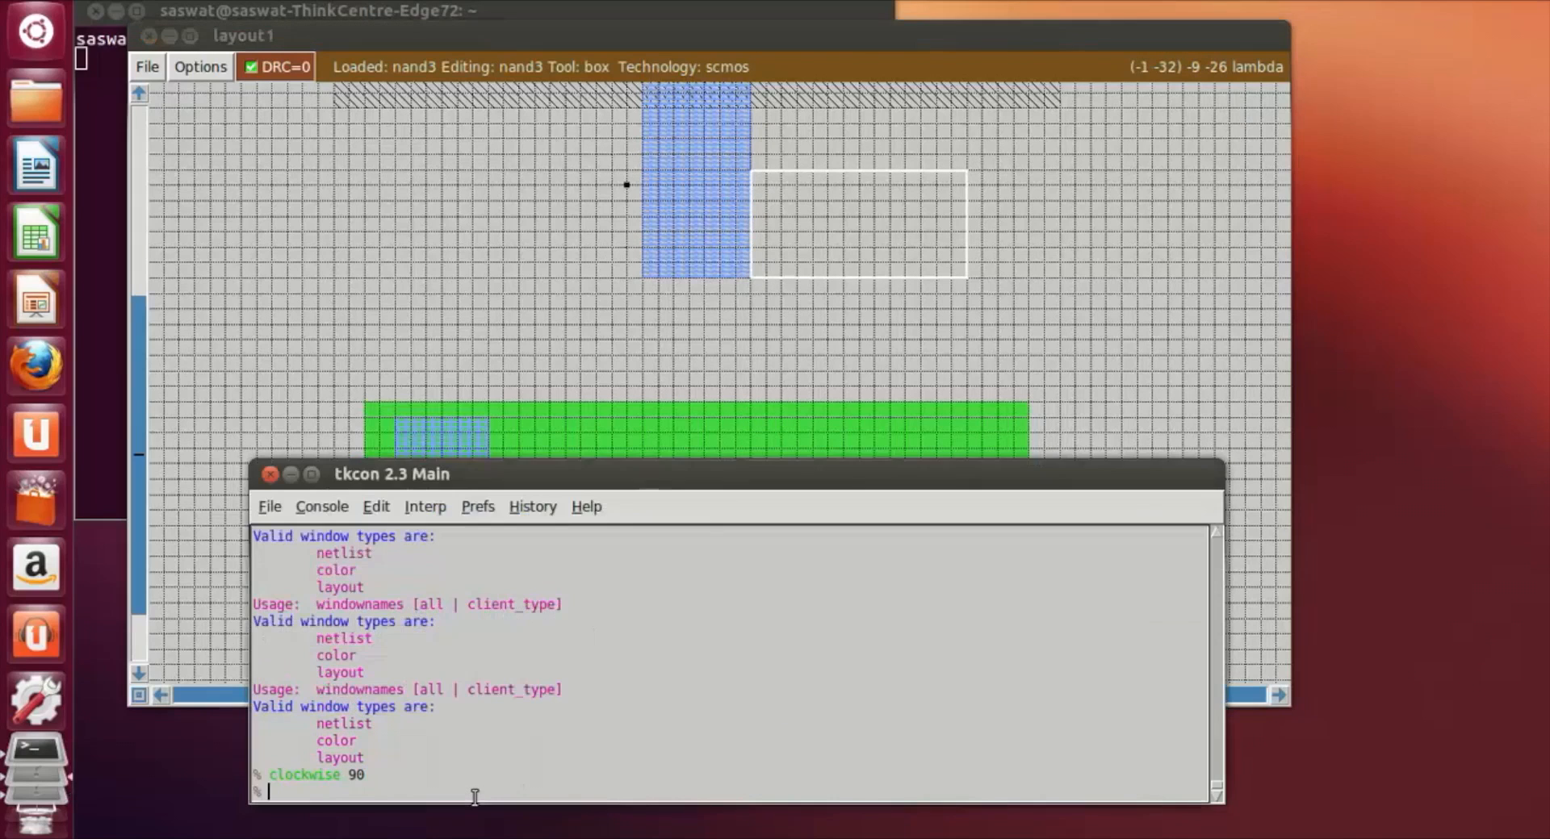
pyautogui.write('paint m1')
pyautogui.press('Return')
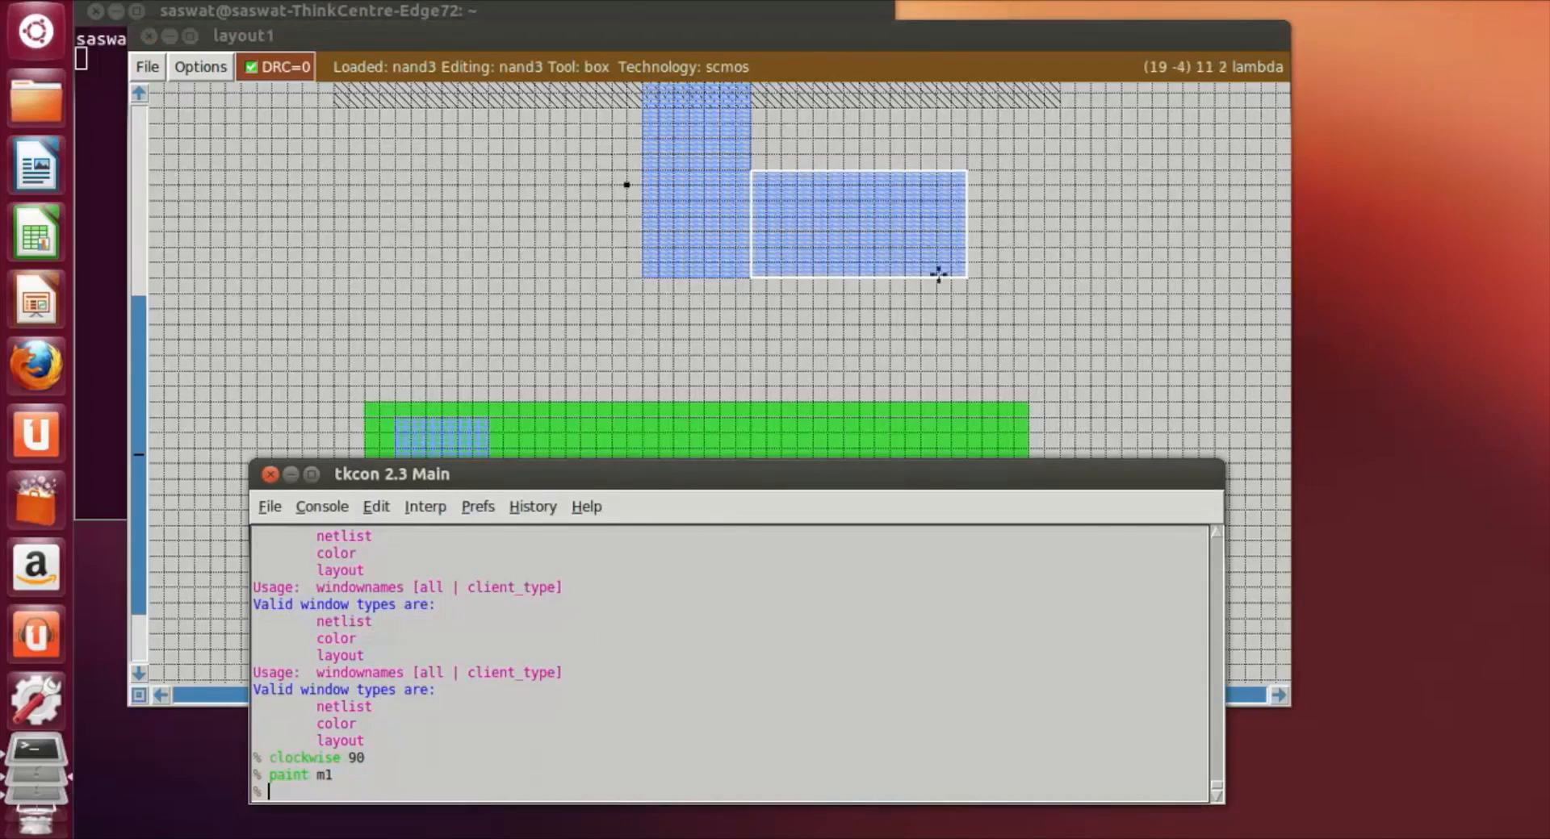
# Step: Frame a 6 by 15 lambda box from the right end of the horizontal output metal down into the n-diffusion and paint it with m1
pyautogui.click(1026, 324)
pyautogui.click(871, 279)
pyautogui.rightClick(960, 507)
pyautogui.click(527, 798)
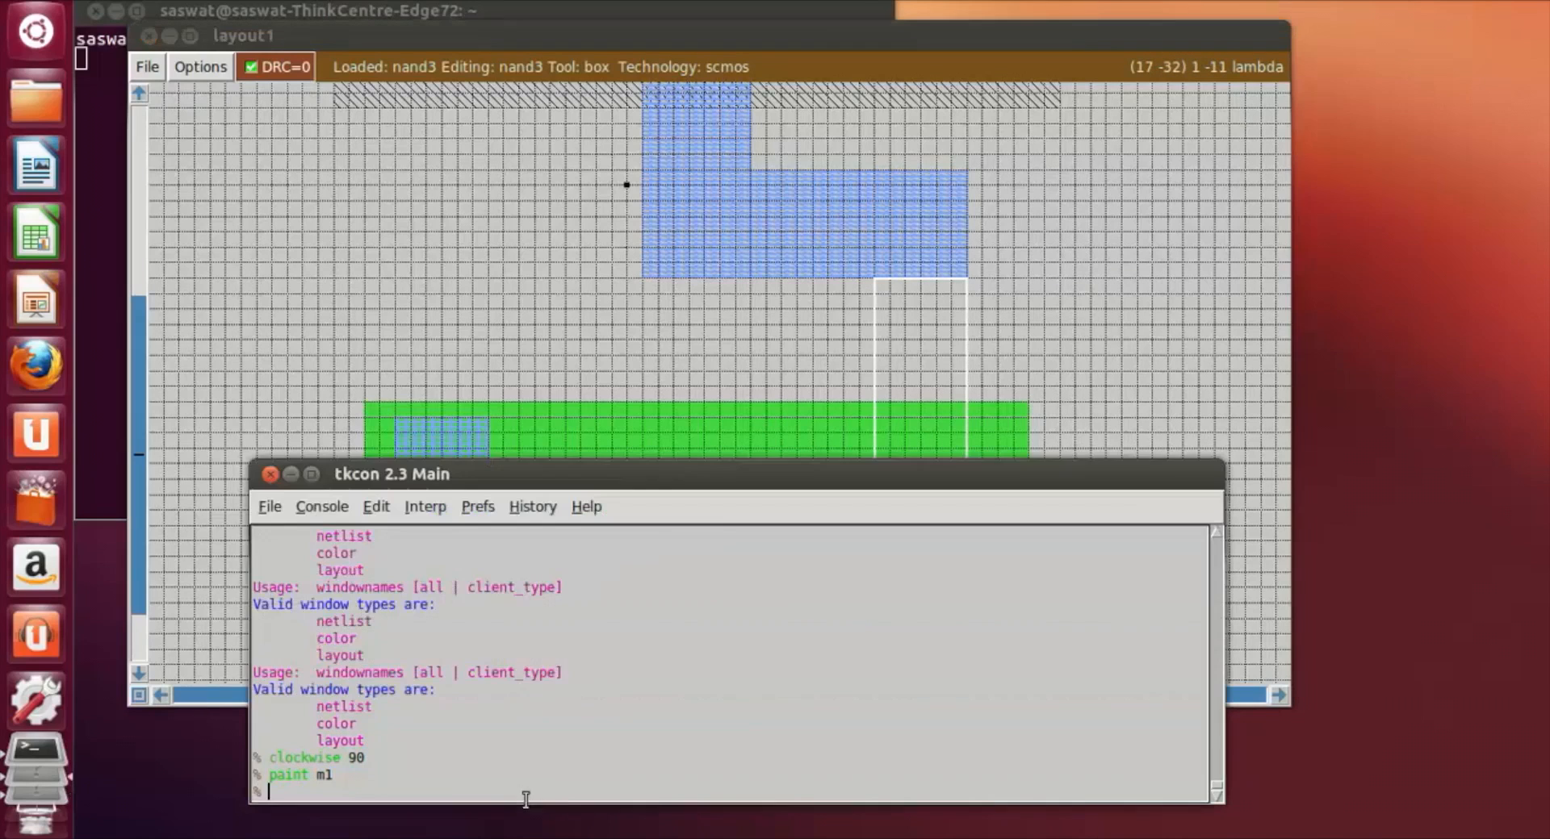
pyautogui.write('paint m1')
pyautogui.press('Return')
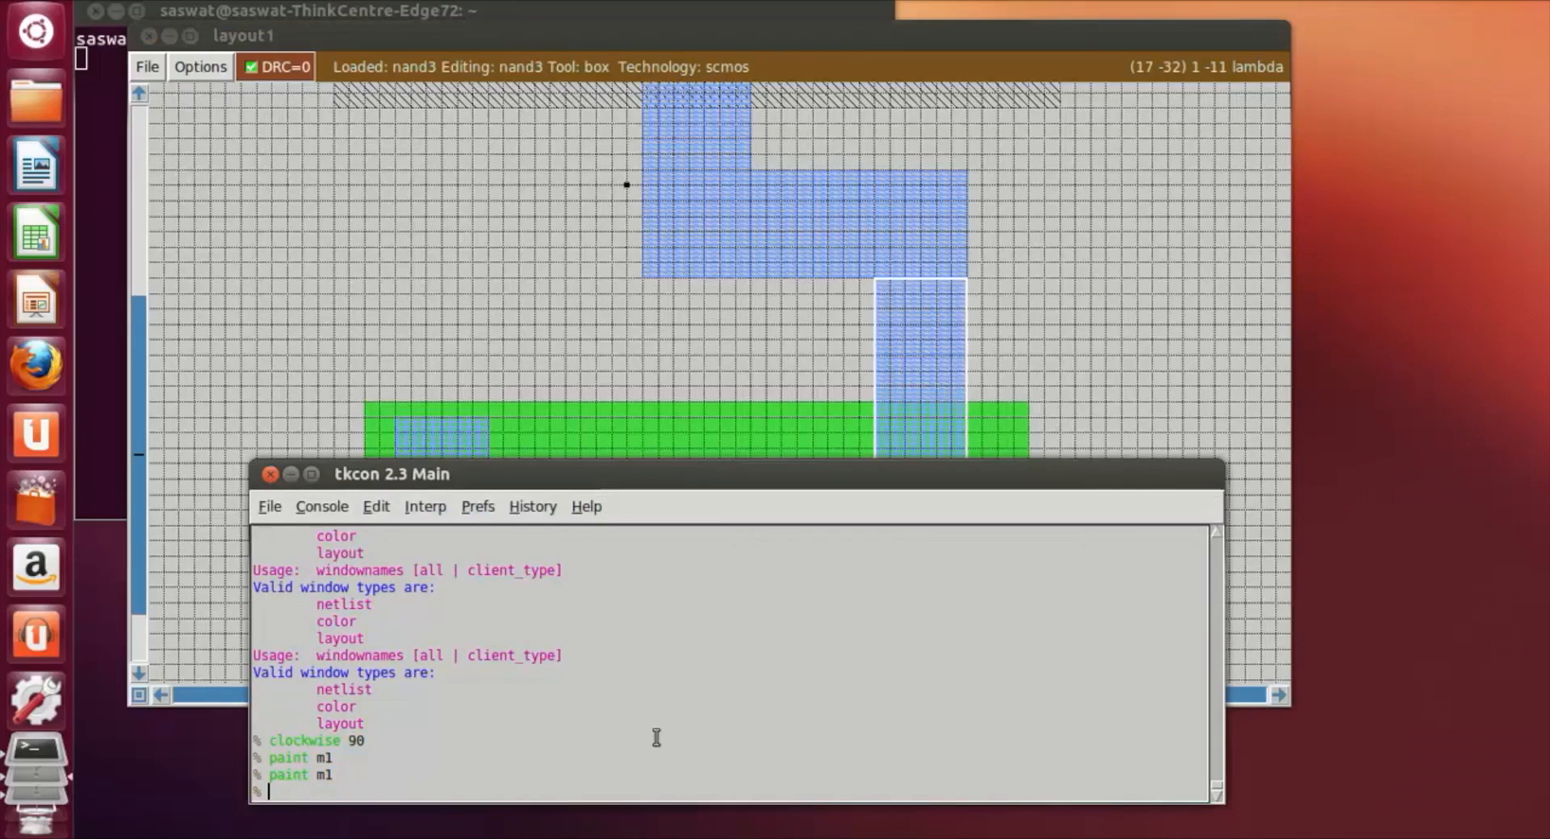
# Step: Frame a 6 by 6 lambda box where the ground metal overlaps the left end of the n-diffusion
pyautogui.click(1072, 345)
pyautogui.scroll(-2, 1072, 346)
pyautogui.scroll(8, 1062, 353)
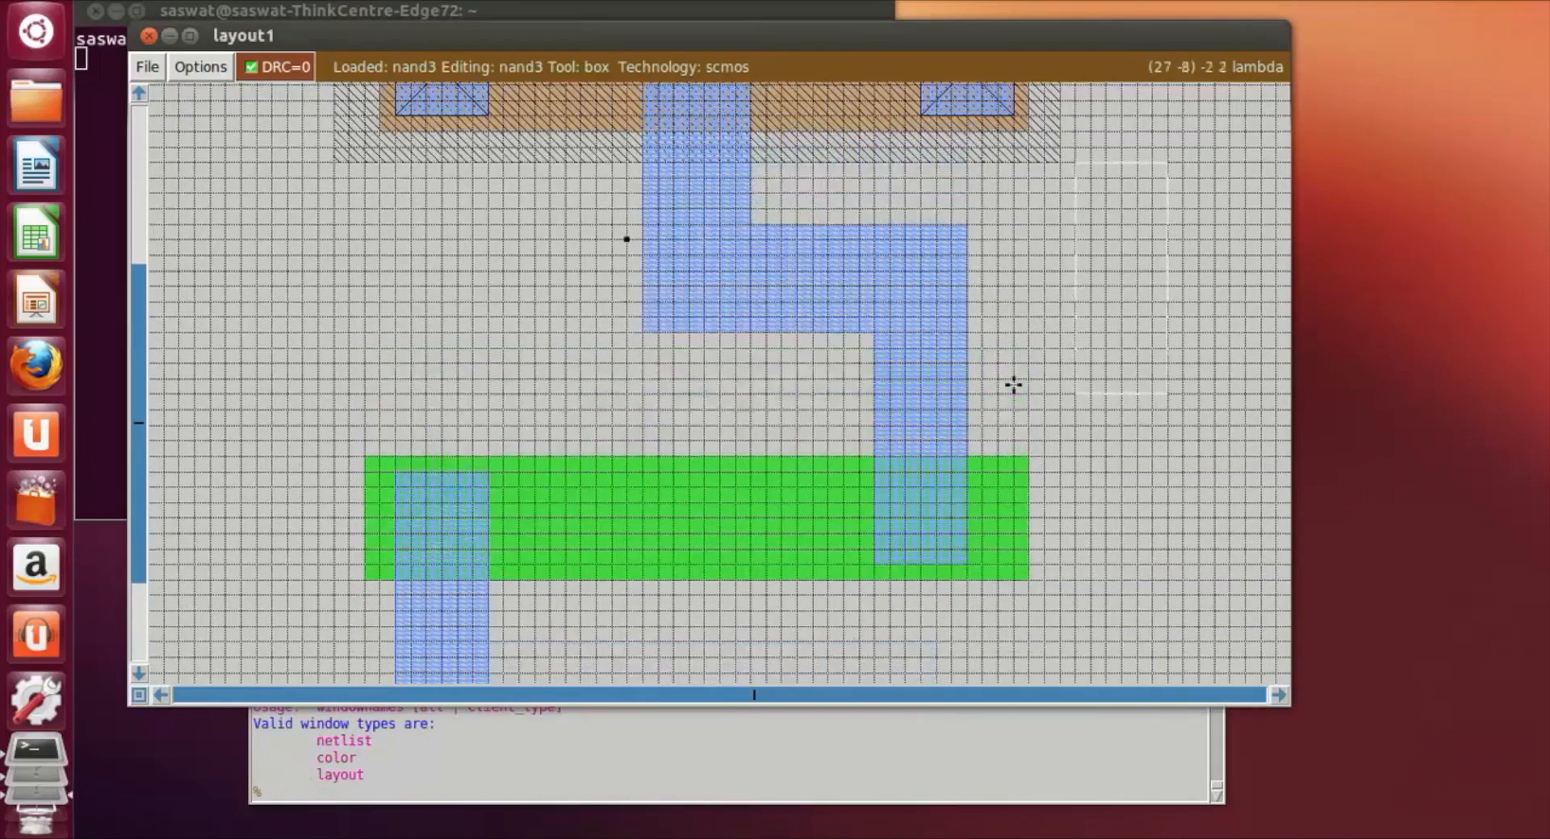
pyautogui.scroll(3, 999, 420)
pyautogui.scroll(-5, 1000, 419)
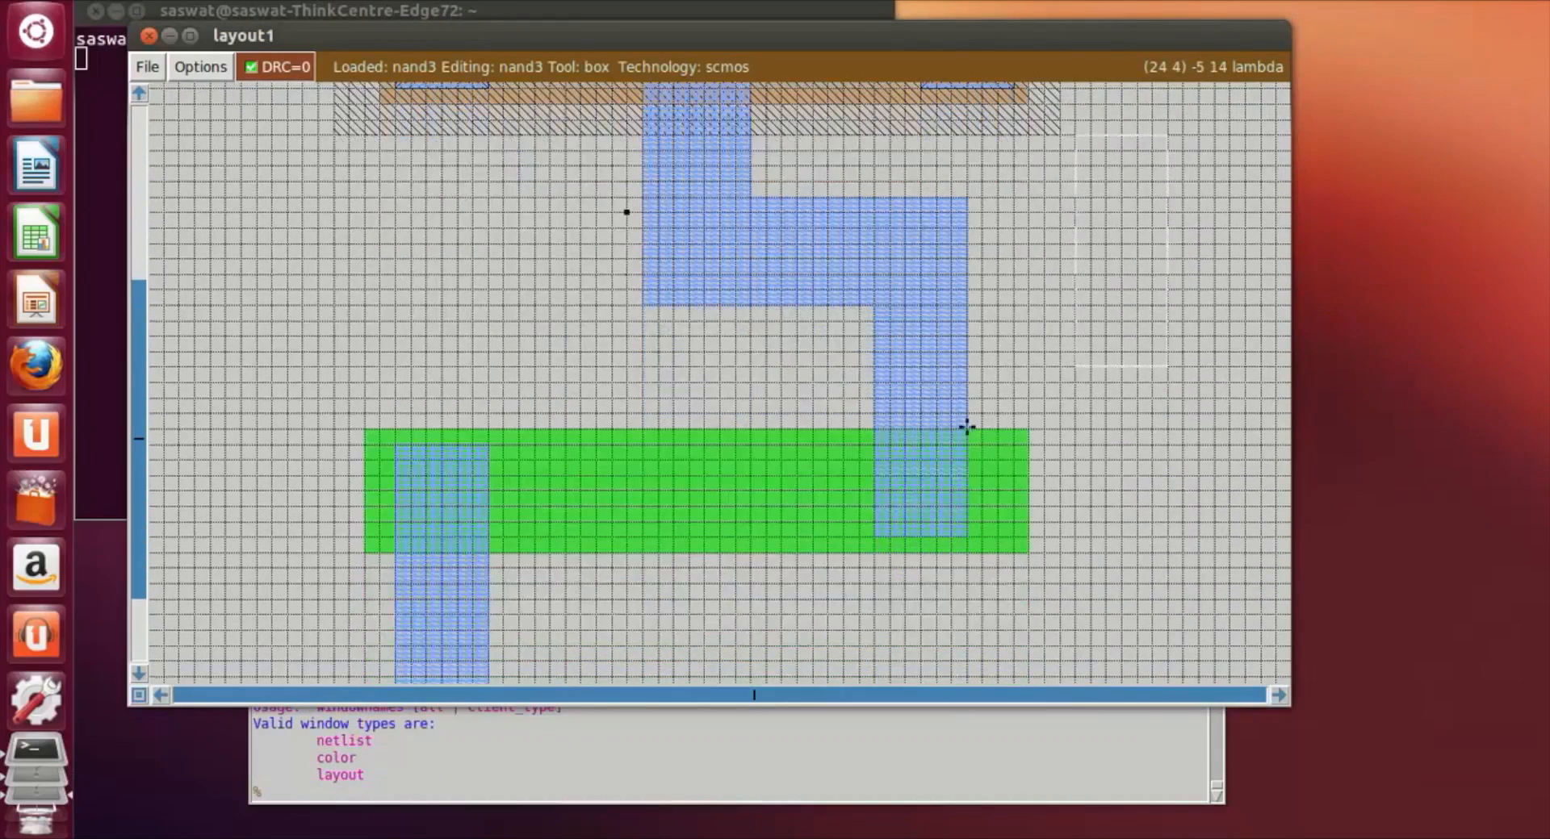
pyautogui.click(401, 457)
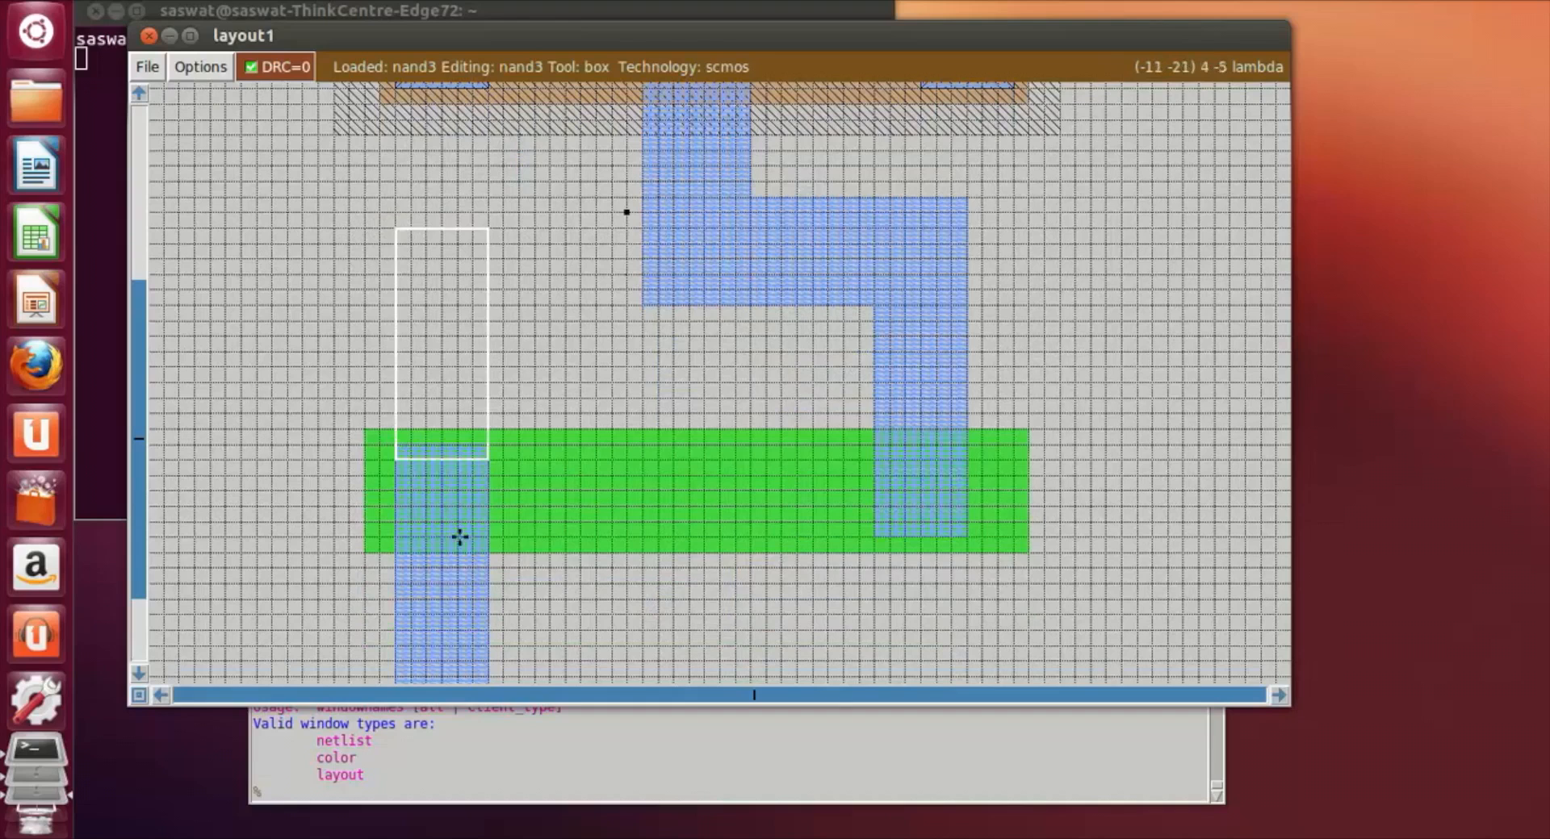
pyautogui.rightClick(489, 539)
pyautogui.rightClick(484, 447)
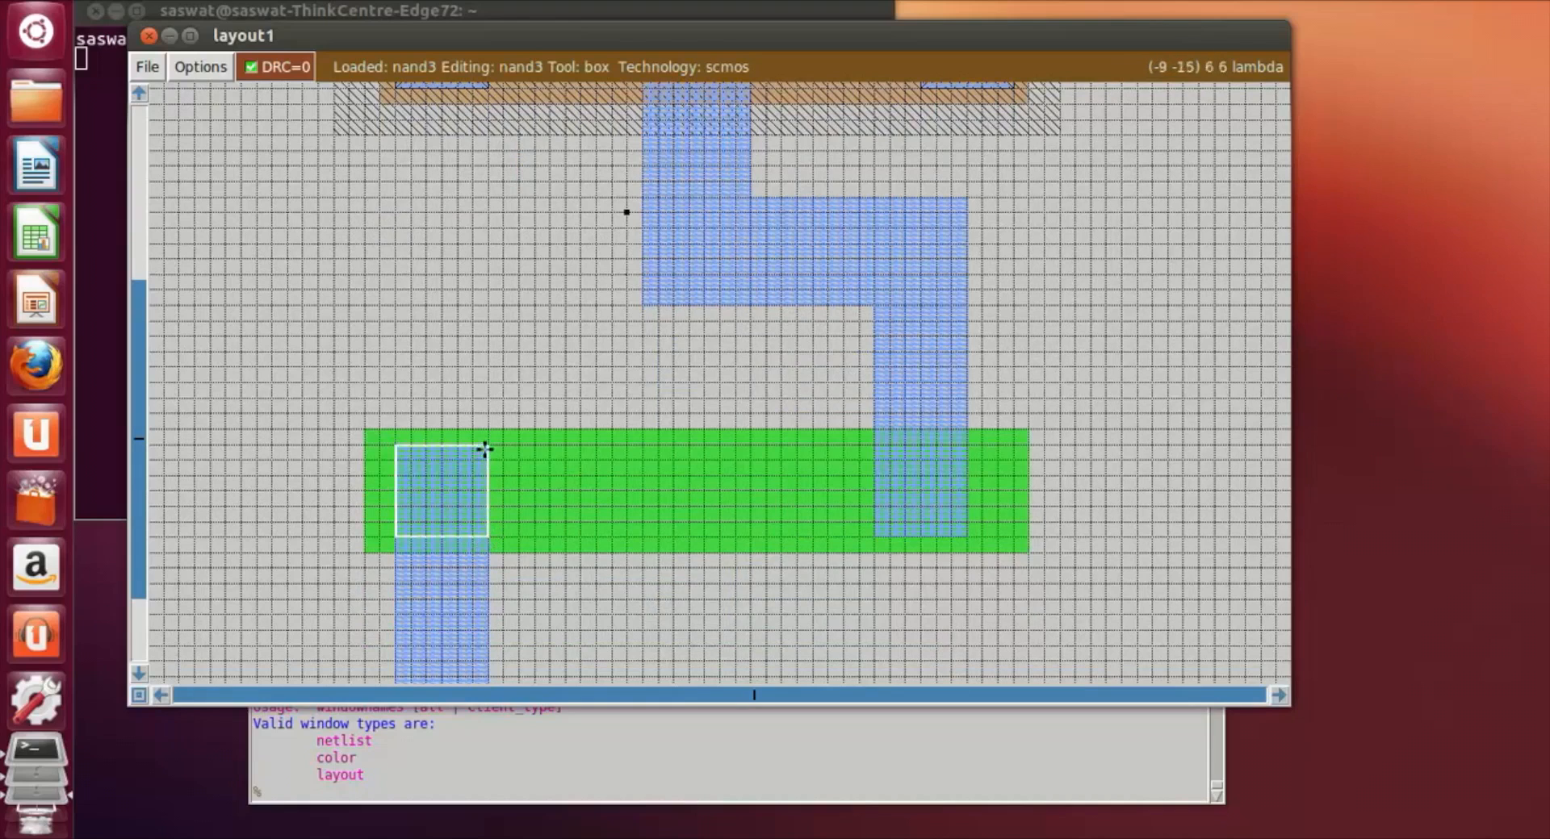
# Step: Paint the box at the left end of the n-diffusion with ndc
pyautogui.click(283, 792)
pyautogui.write('paint')
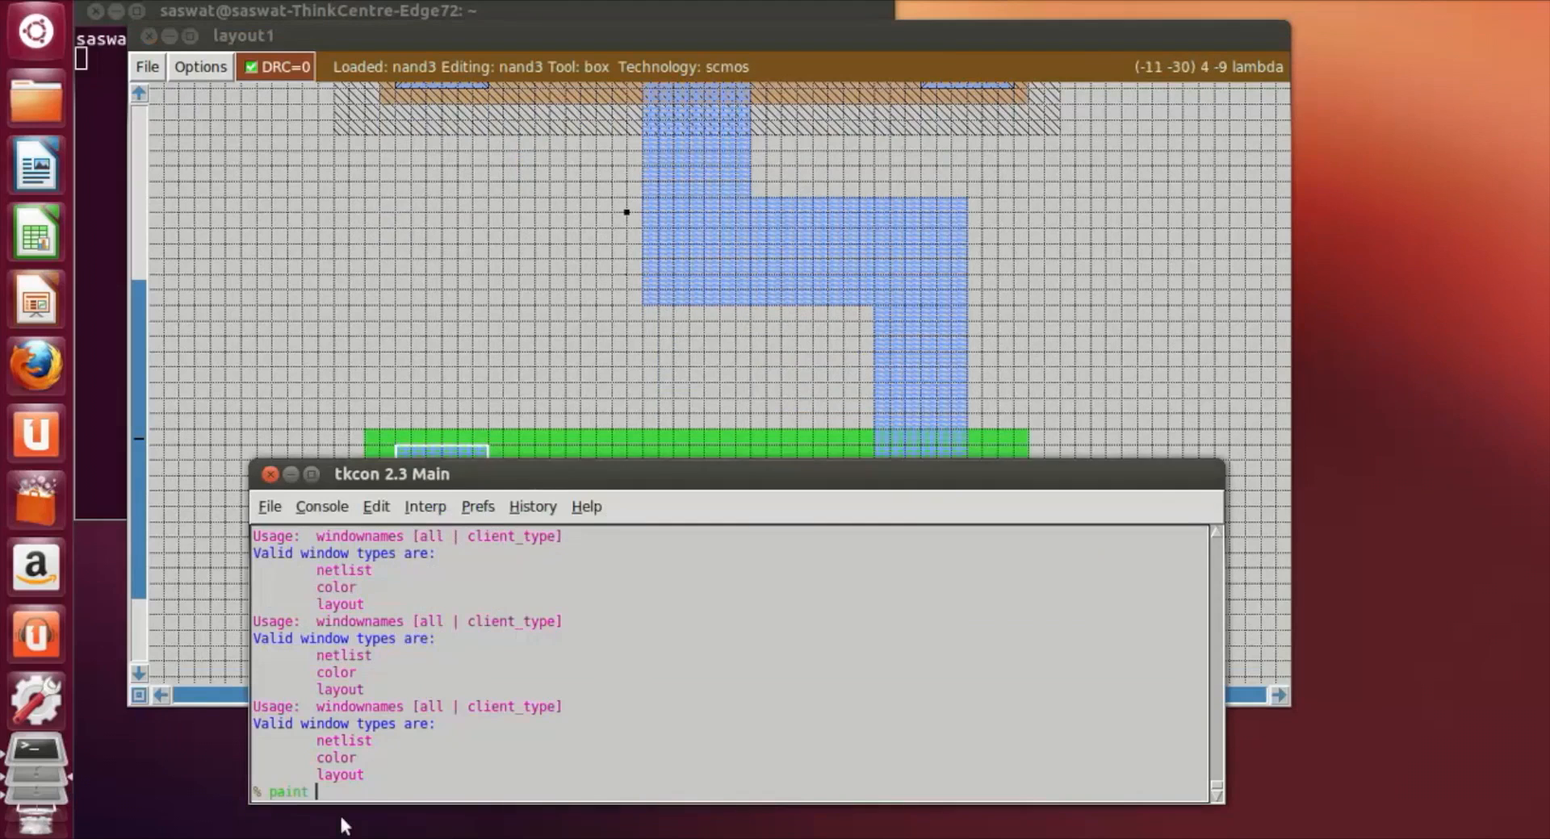
pyautogui.write(' ndc')
pyautogui.press('Return')
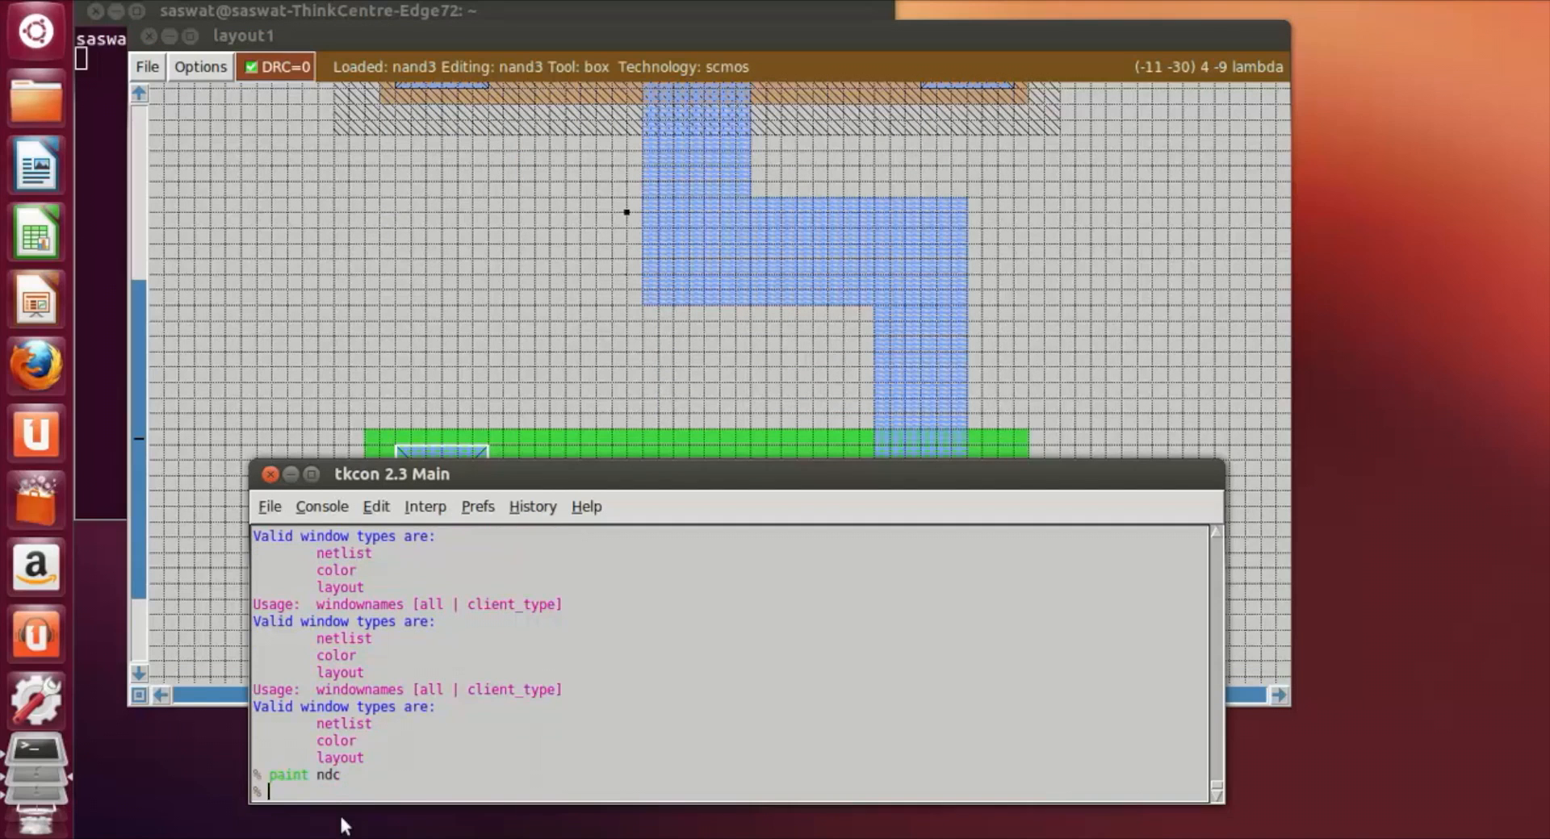
# Step: Fit the 6 by 6 lambda box over the output metal at the right end of the n-diffusion and paint it with ndc
pyautogui.click(1129, 354)
pyautogui.scroll(-1, 1129, 354)
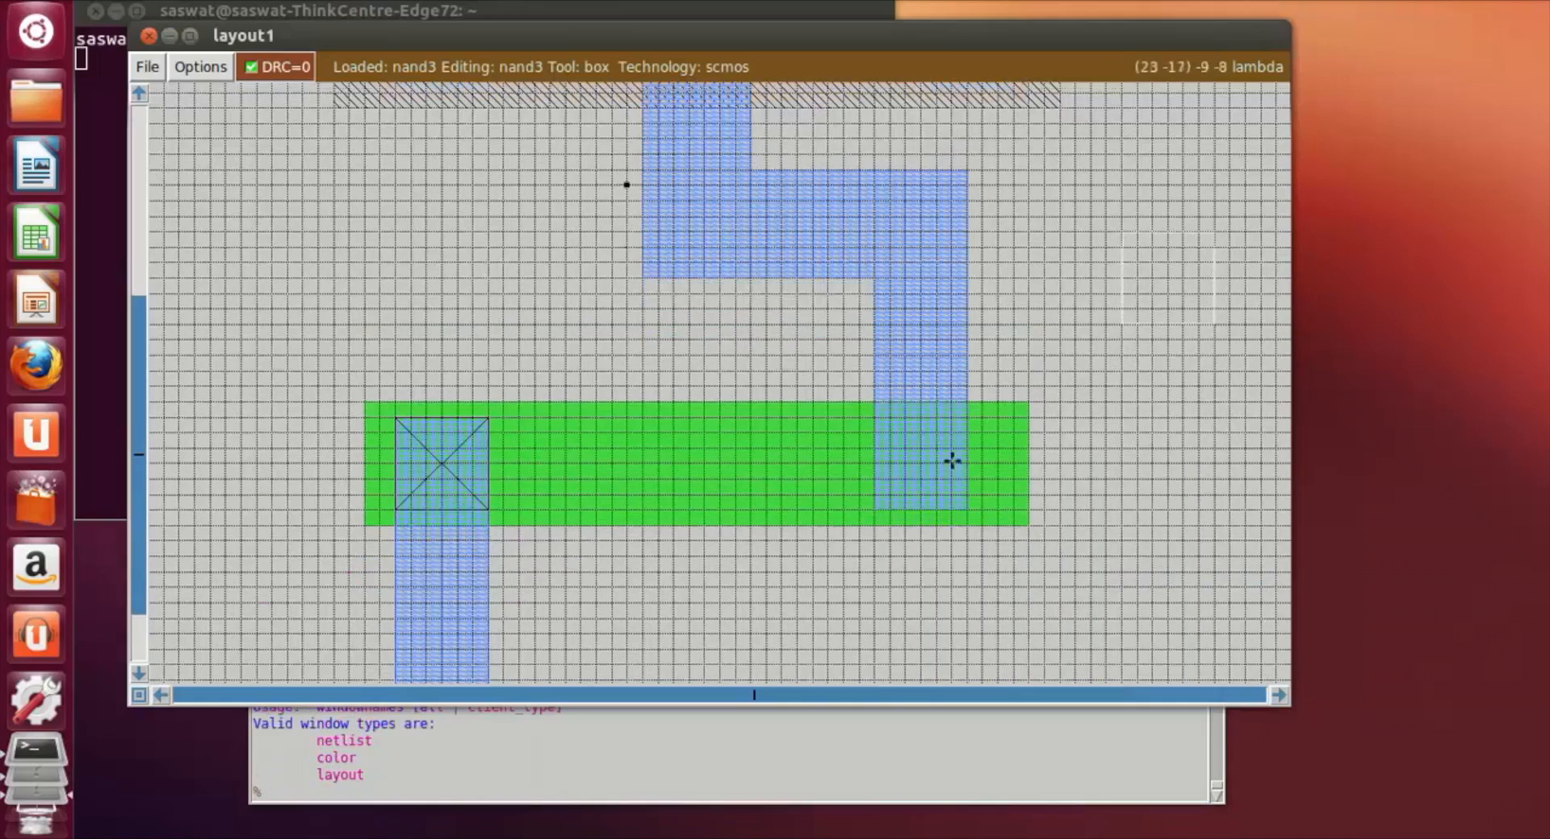
pyautogui.click(397, 423)
pyautogui.click(485, 508)
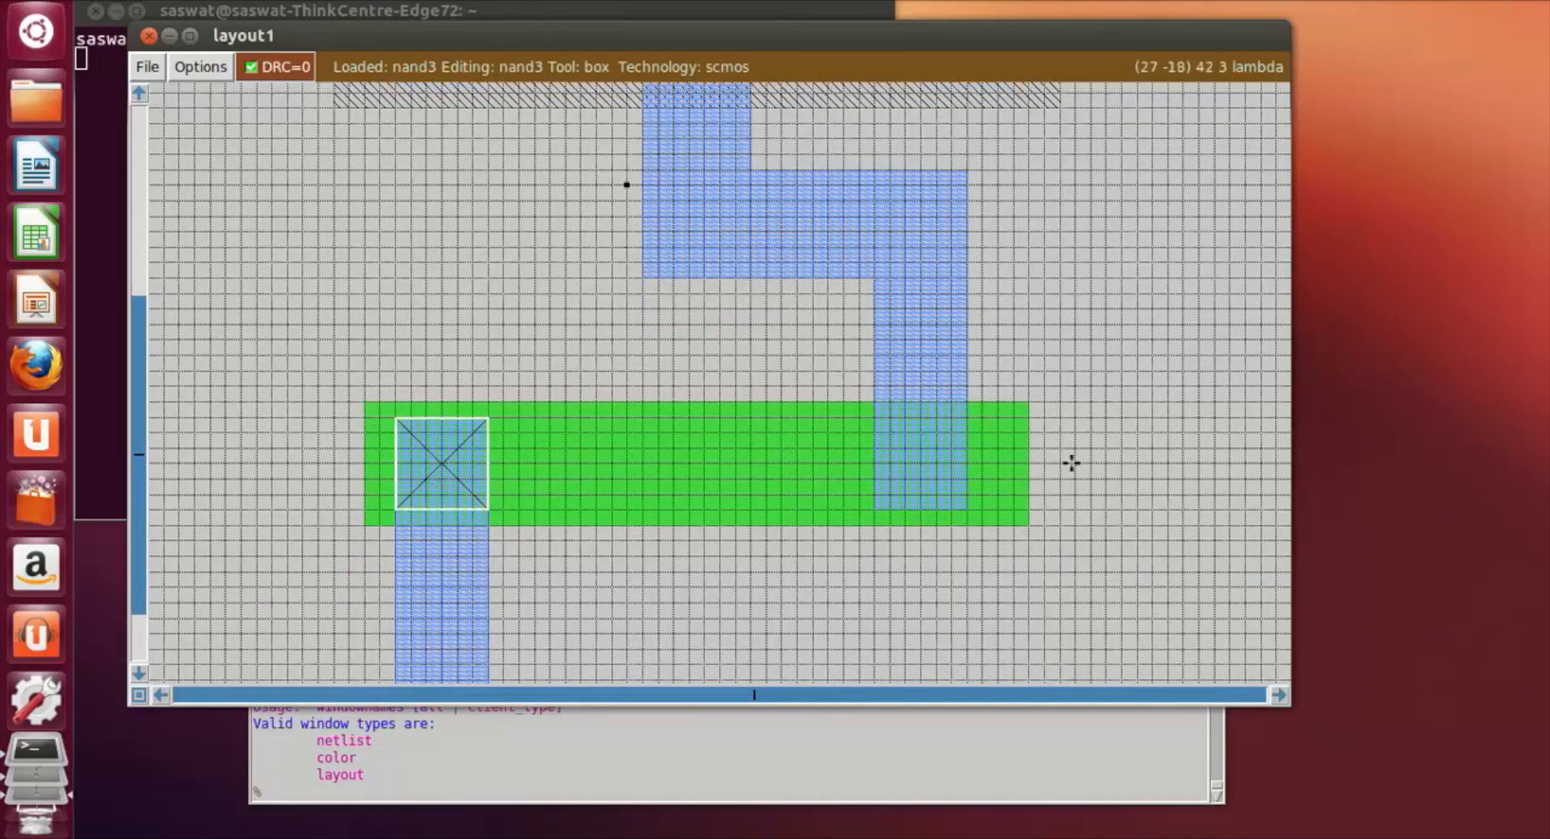
pyautogui.click(954, 477)
pyautogui.click(875, 508)
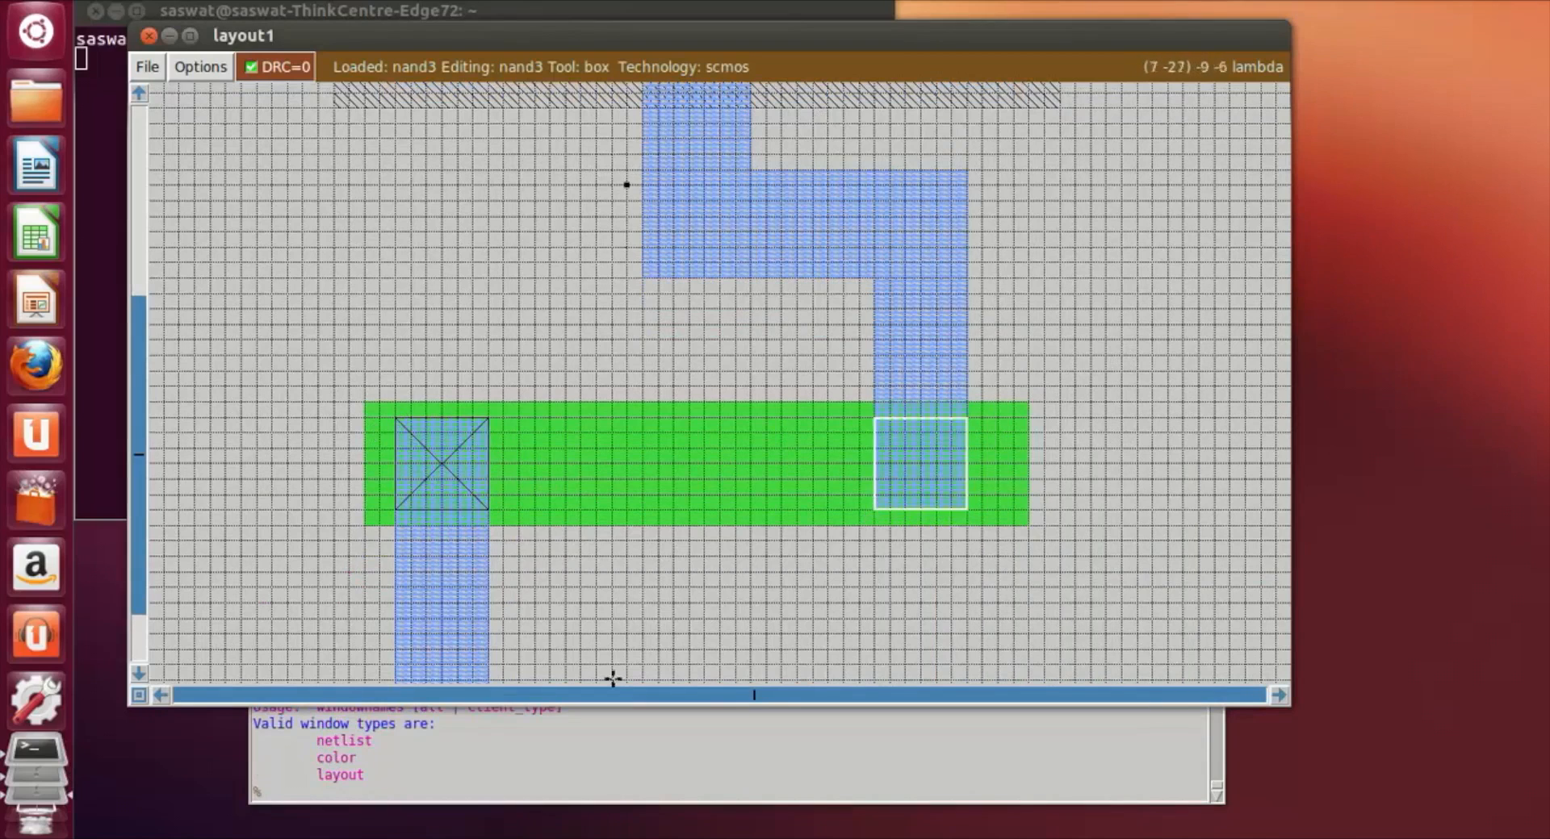
pyautogui.click(287, 798)
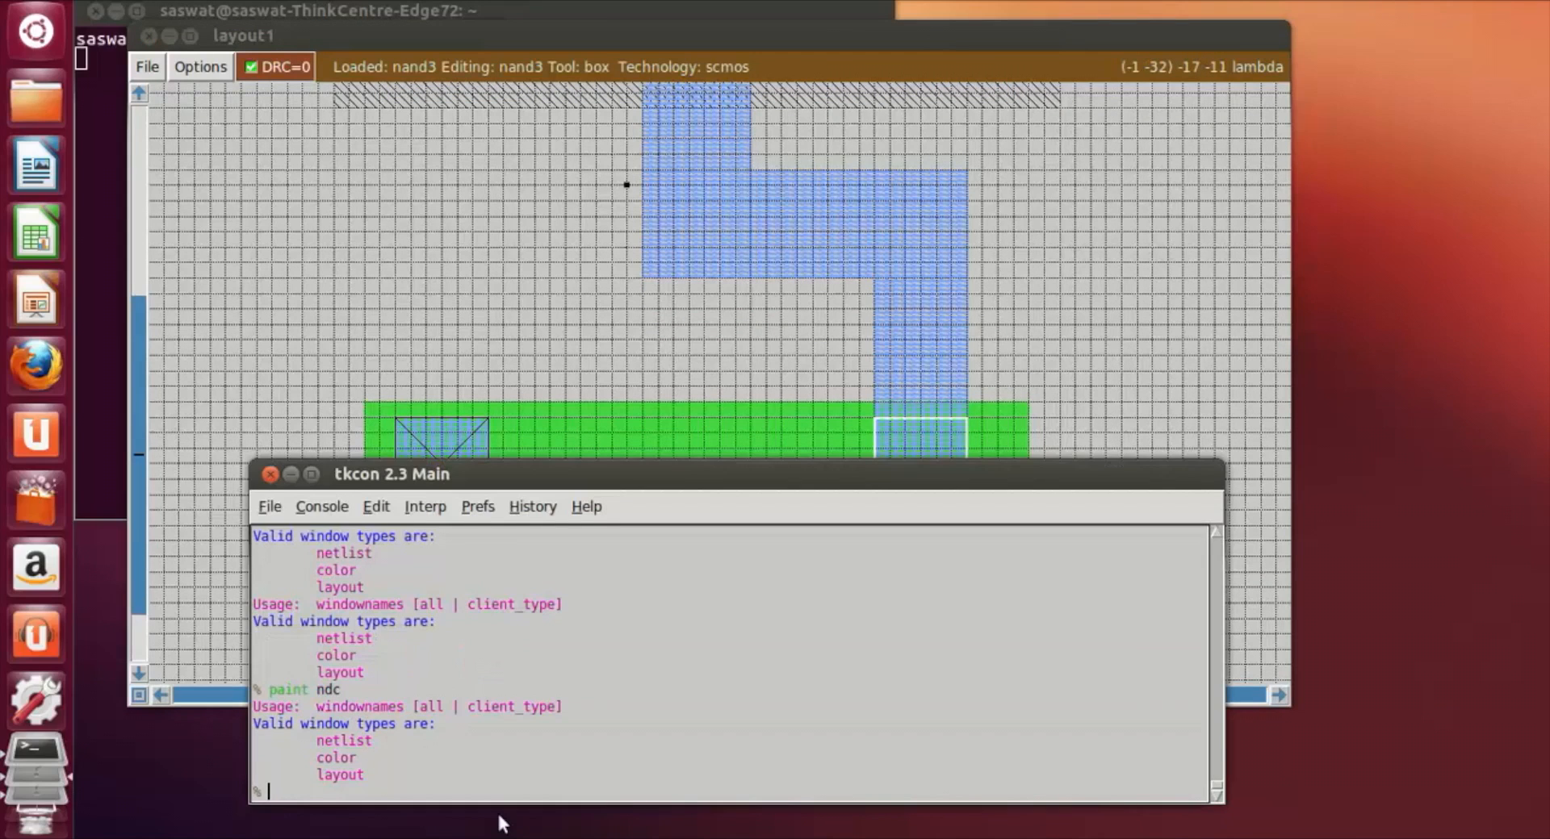
pyautogui.write('paint ndc')
pyautogui.press('Return')
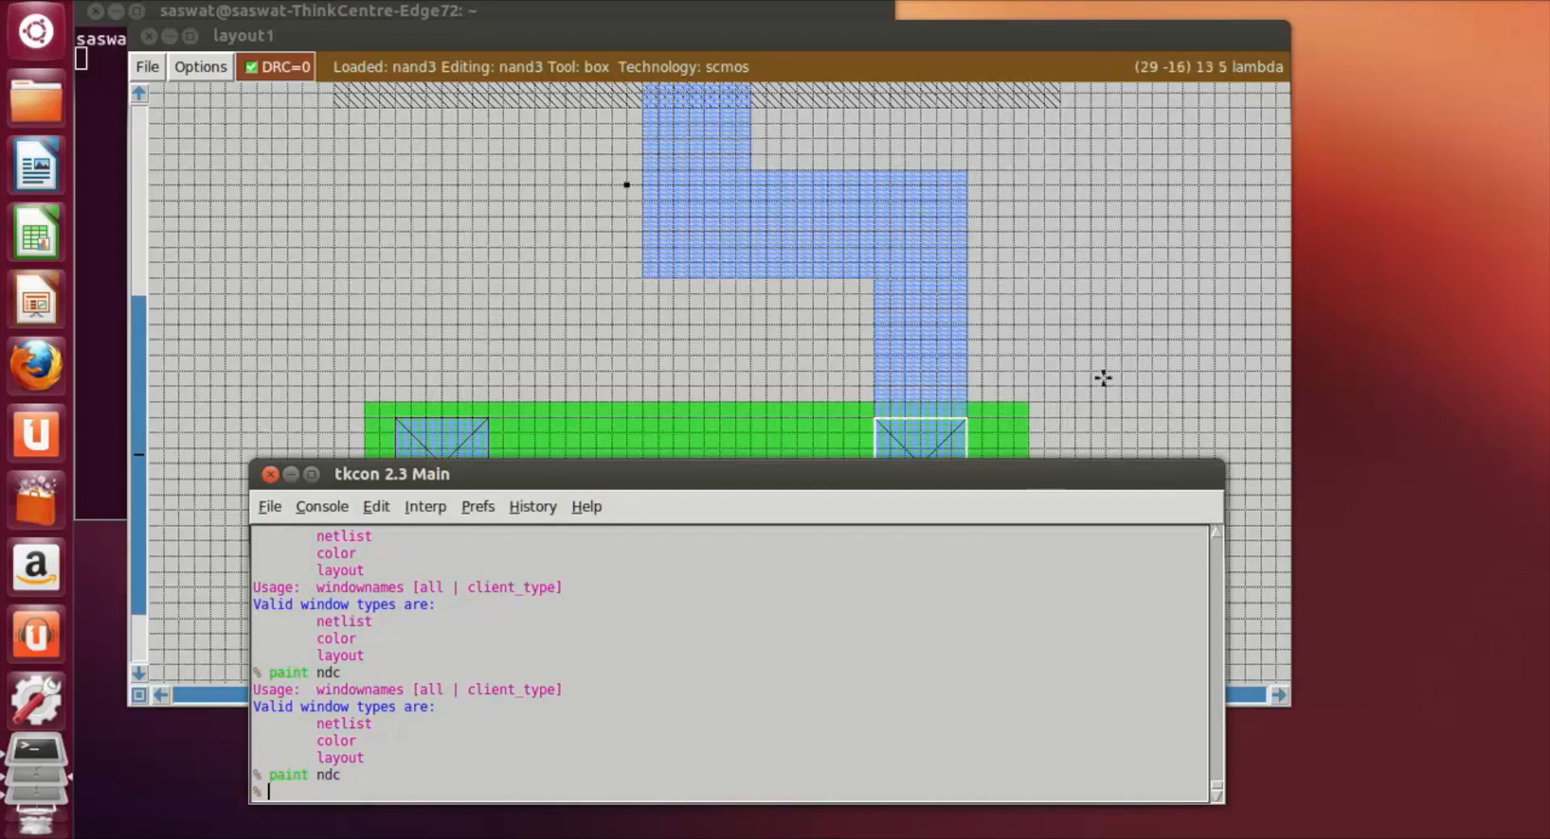
# Step: Frame a 7 by 7 lambda box over the central metal inside the p-diffusion and paint it with pdc
pyautogui.click(1105, 367)
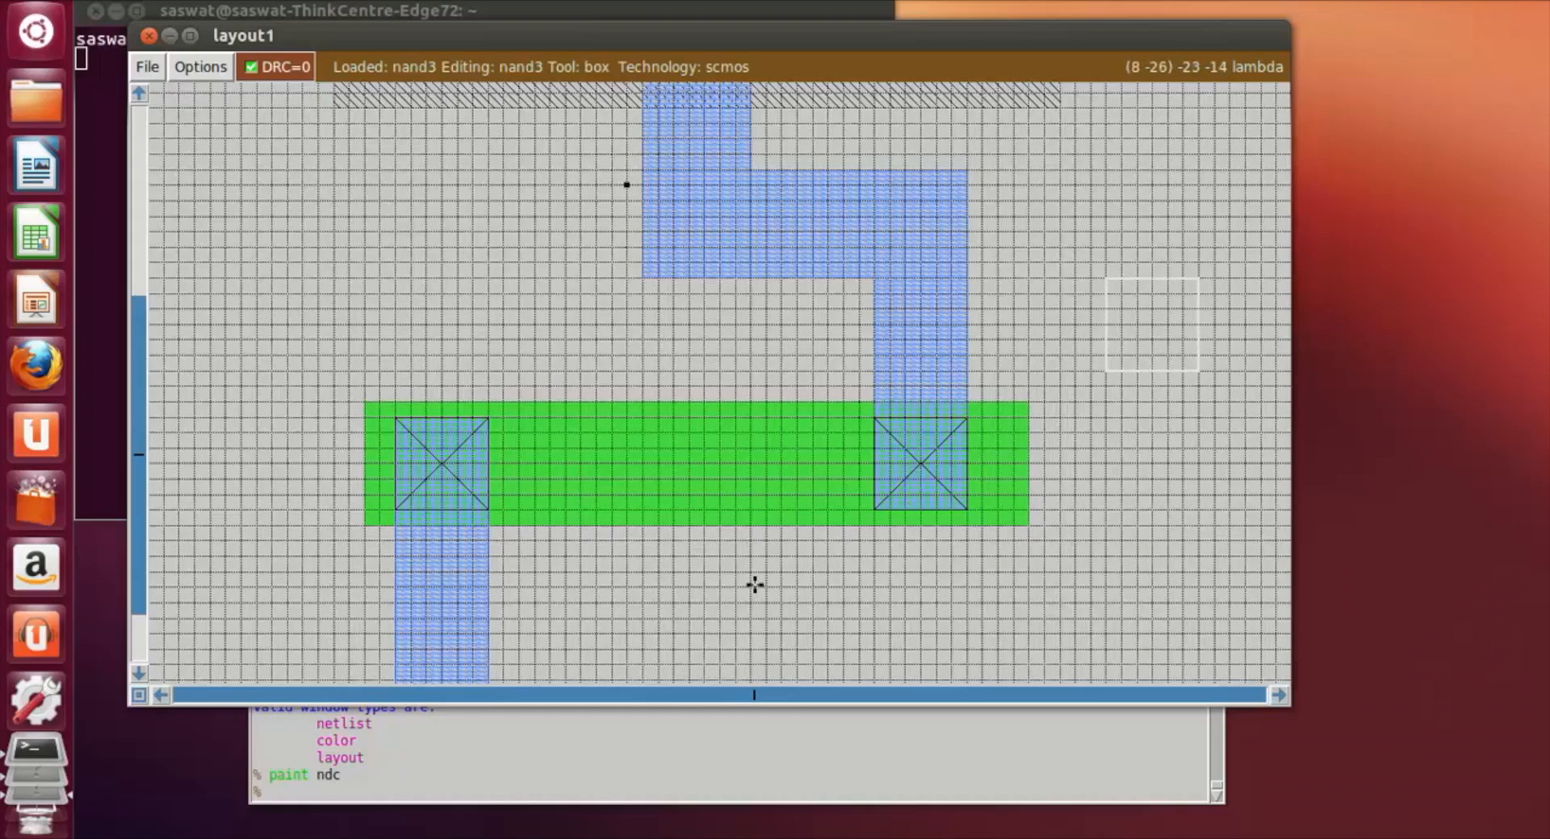
pyautogui.scroll(5, 772, 578)
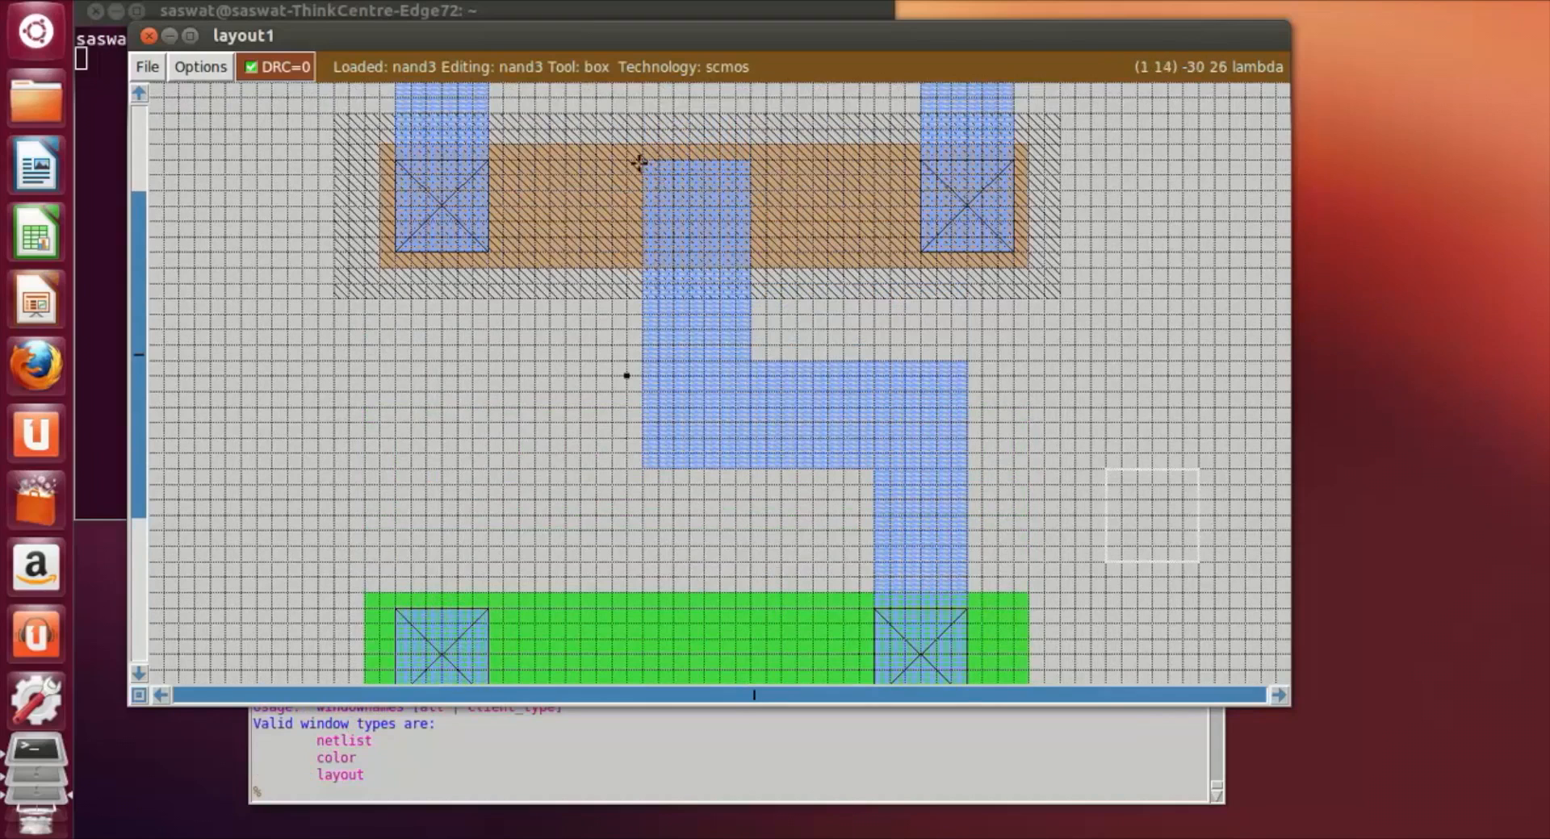
pyautogui.moveTo(639, 161); pyautogui.dragTo(640, 264)
pyautogui.rightClick(743, 166)
pyautogui.rightClick(744, 166)
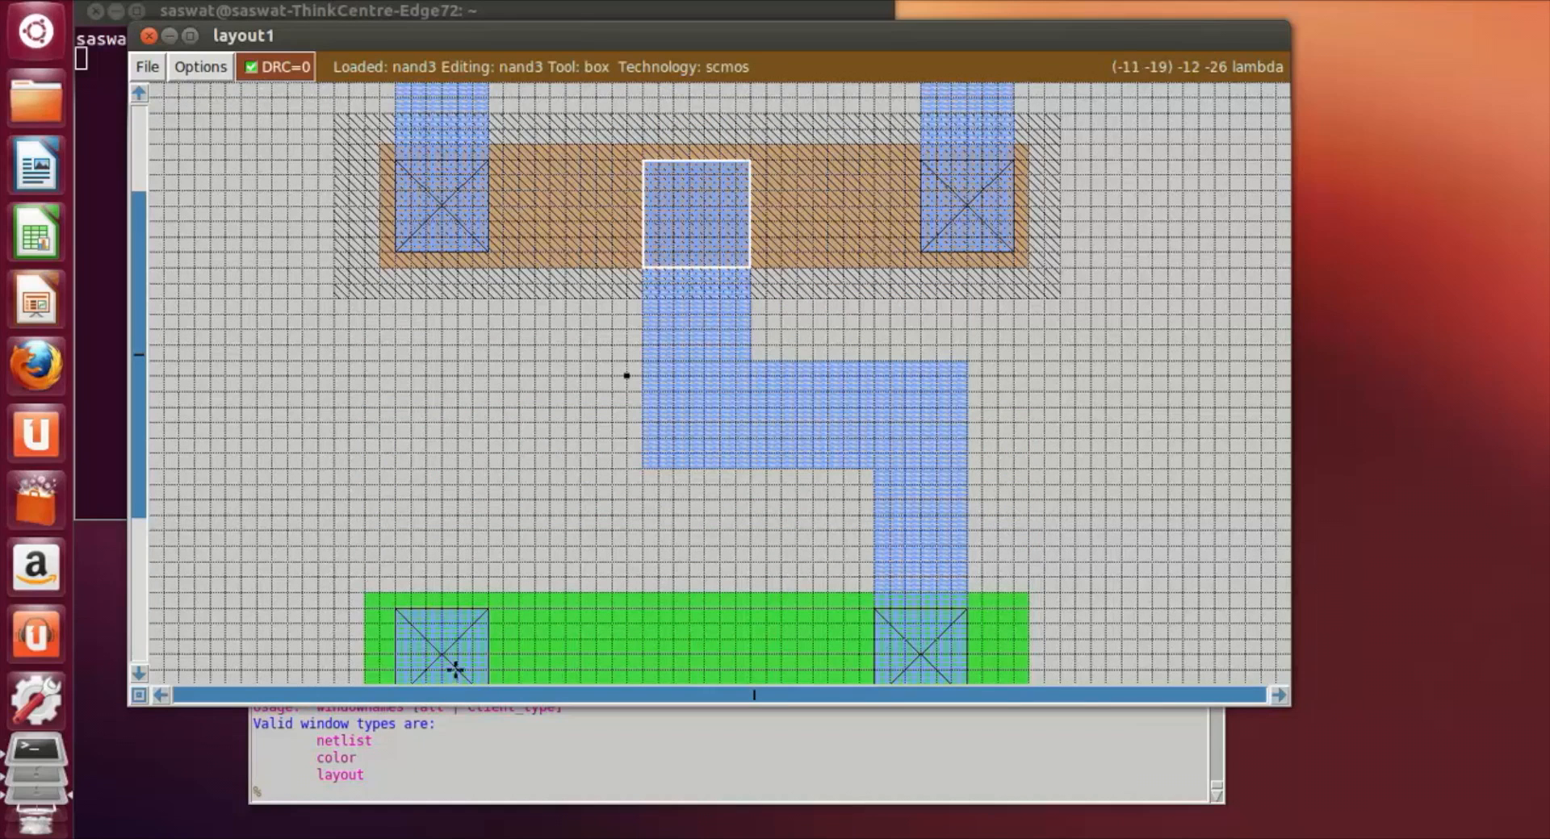
pyautogui.click(313, 798)
pyautogui.write('paint')
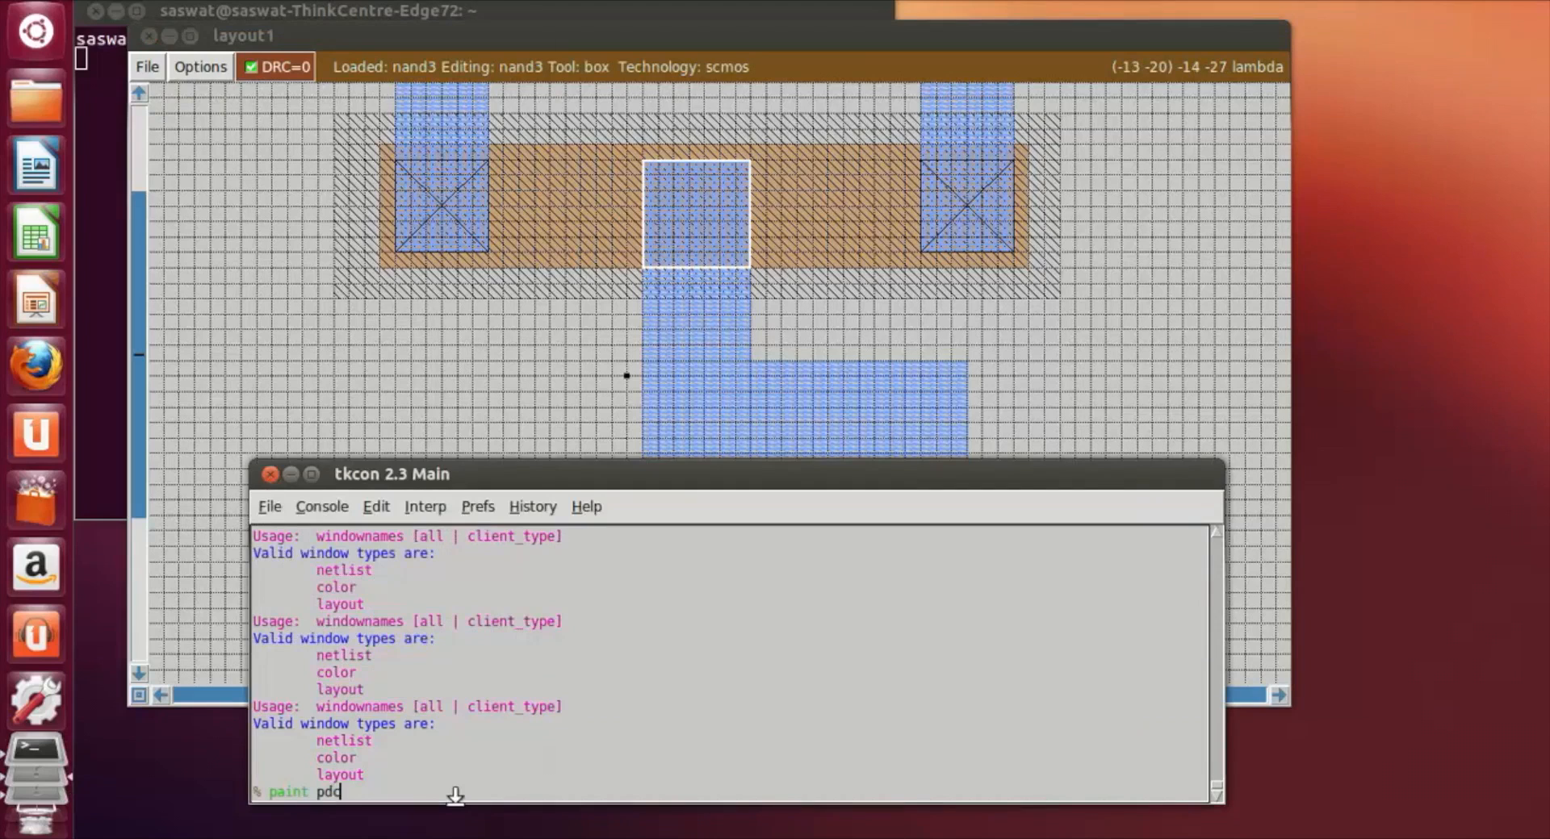
pyautogui.write(' pdc')
pyautogui.press('Return')
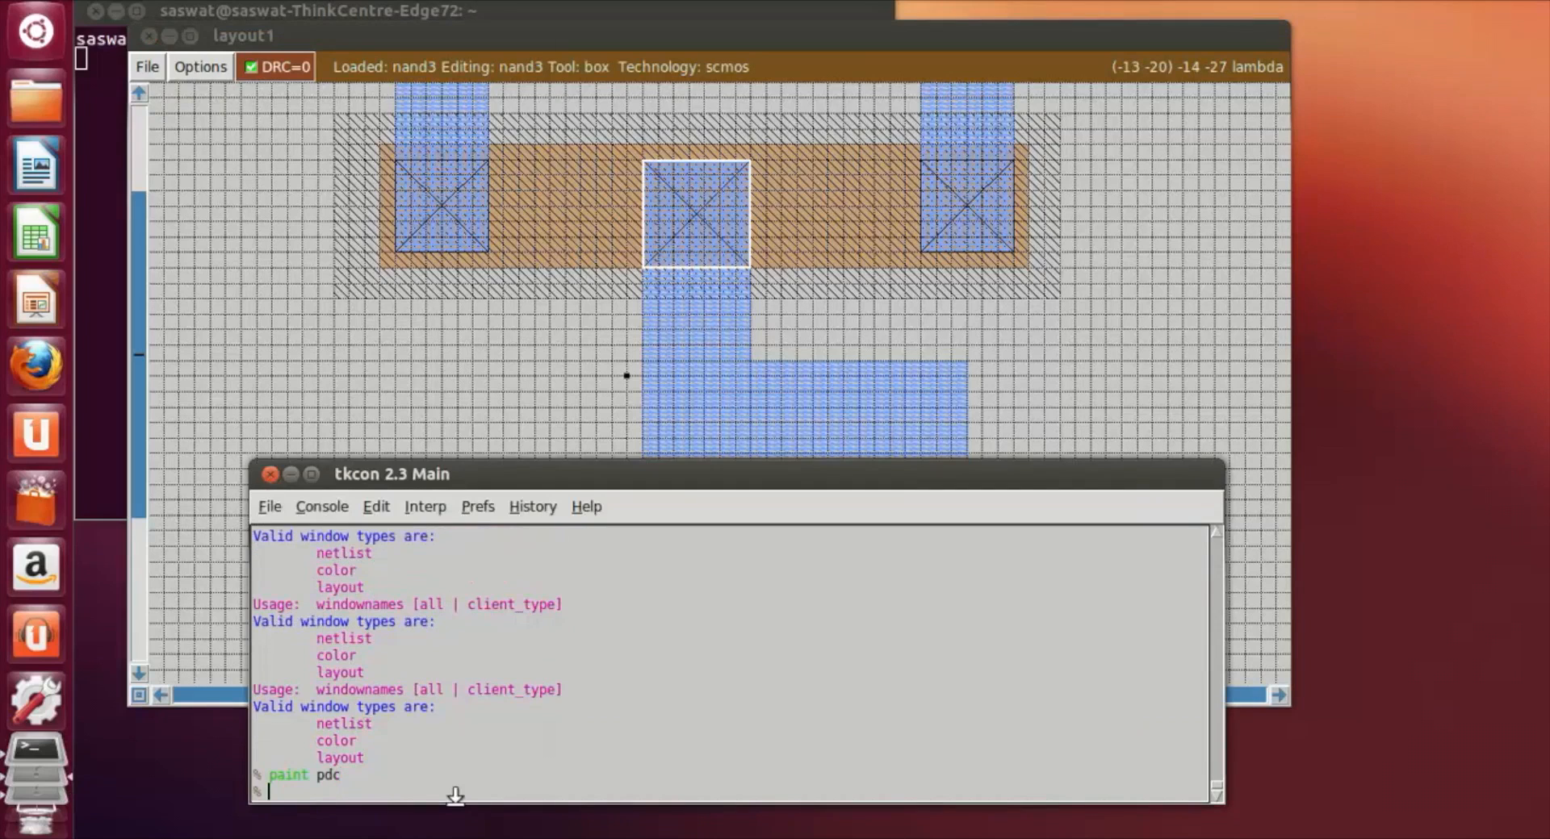
# Step: Frame a 6 by 6 lambda box on the upper metal rail, left of its middle, spanning the rail's full height
pyautogui.click(395, 423)
pyautogui.scroll(-5, 678, 454)
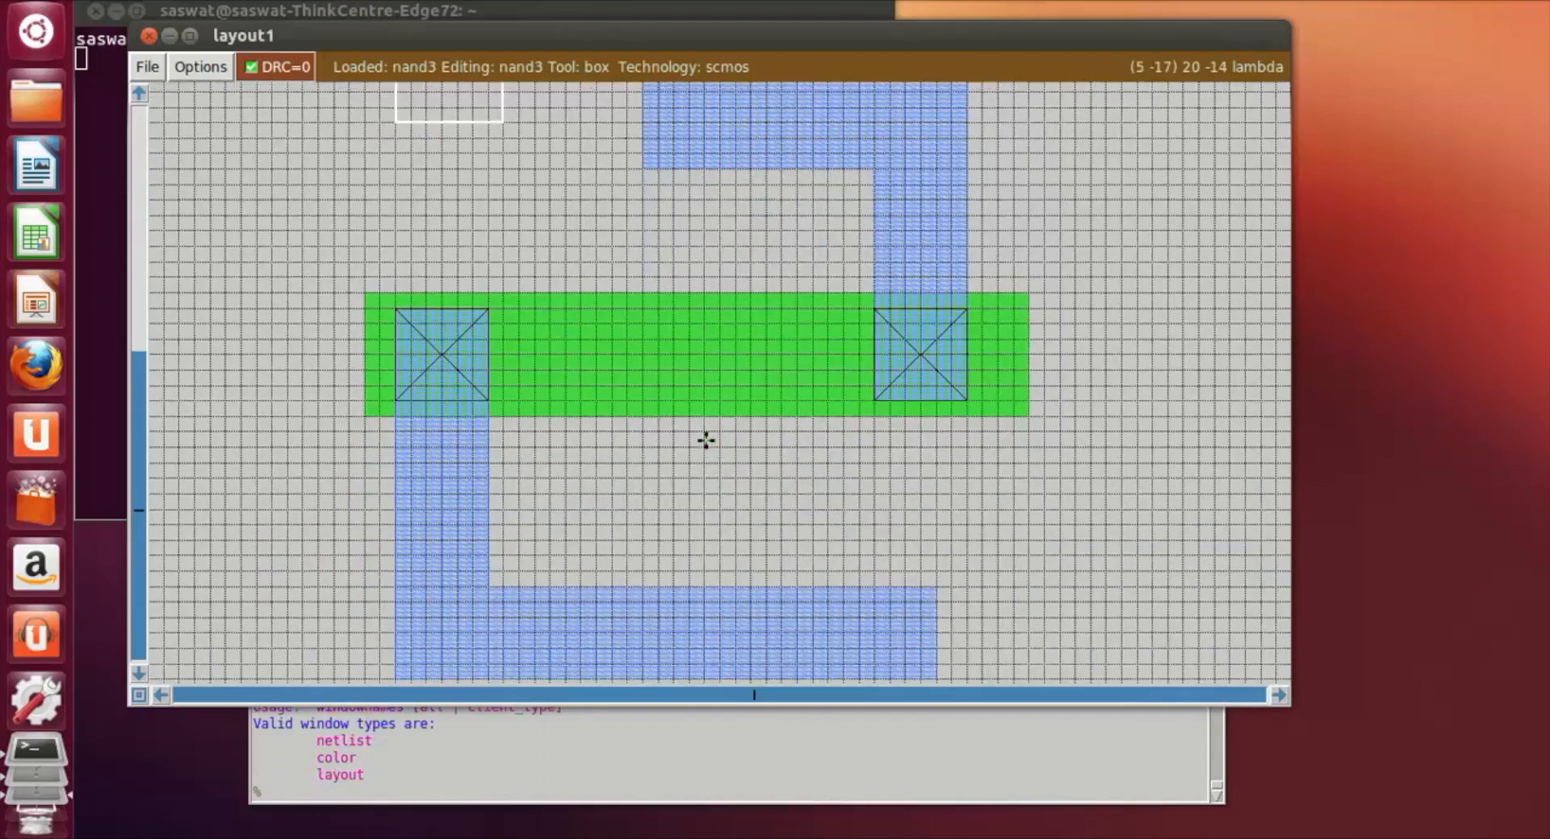
pyautogui.scroll(4, 705, 440)
pyautogui.scroll(2, 705, 440)
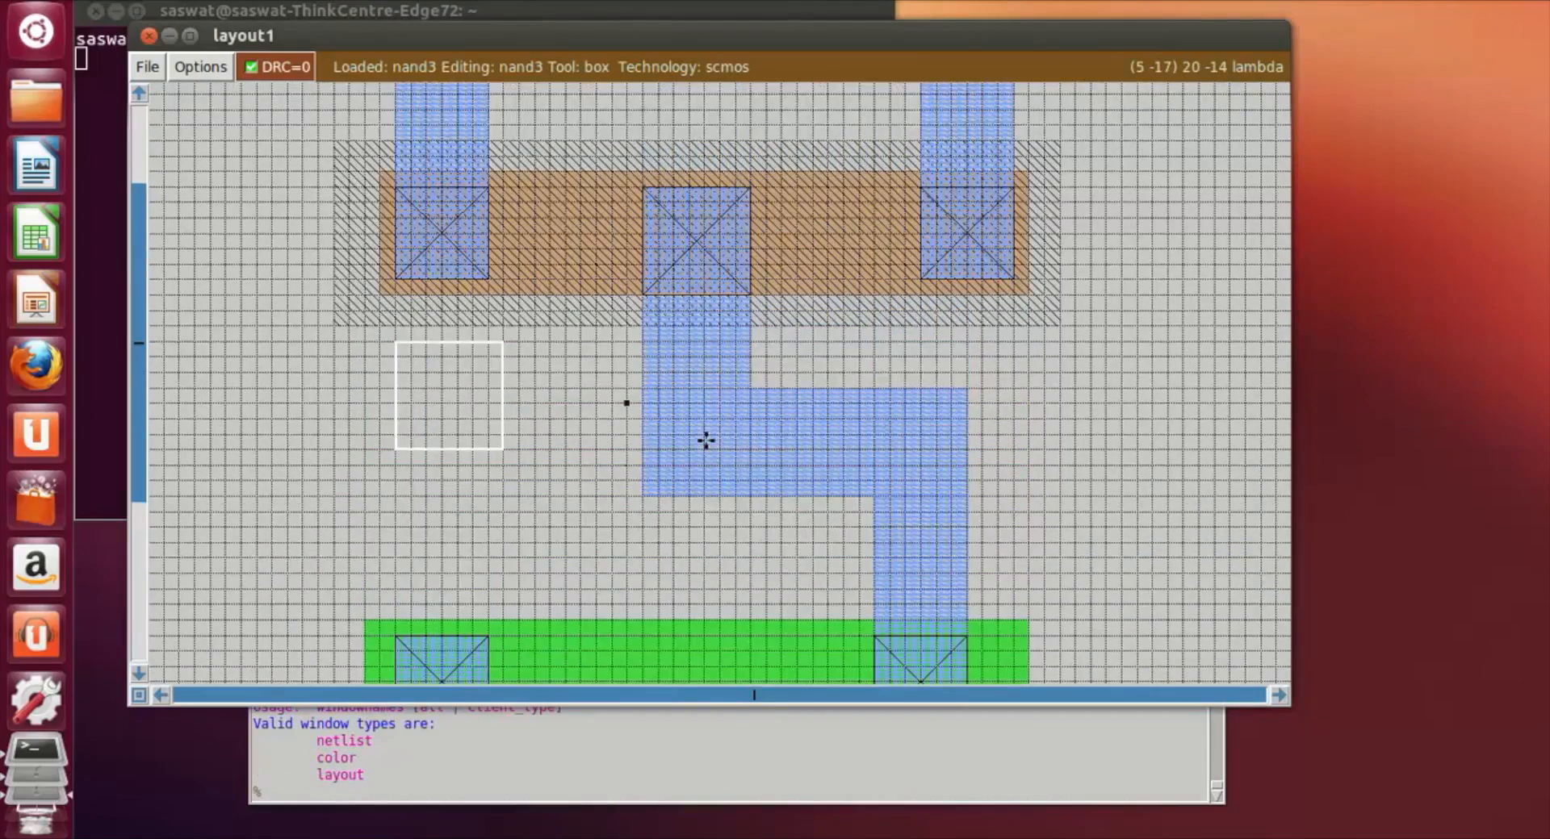
pyautogui.scroll(15, 706, 440)
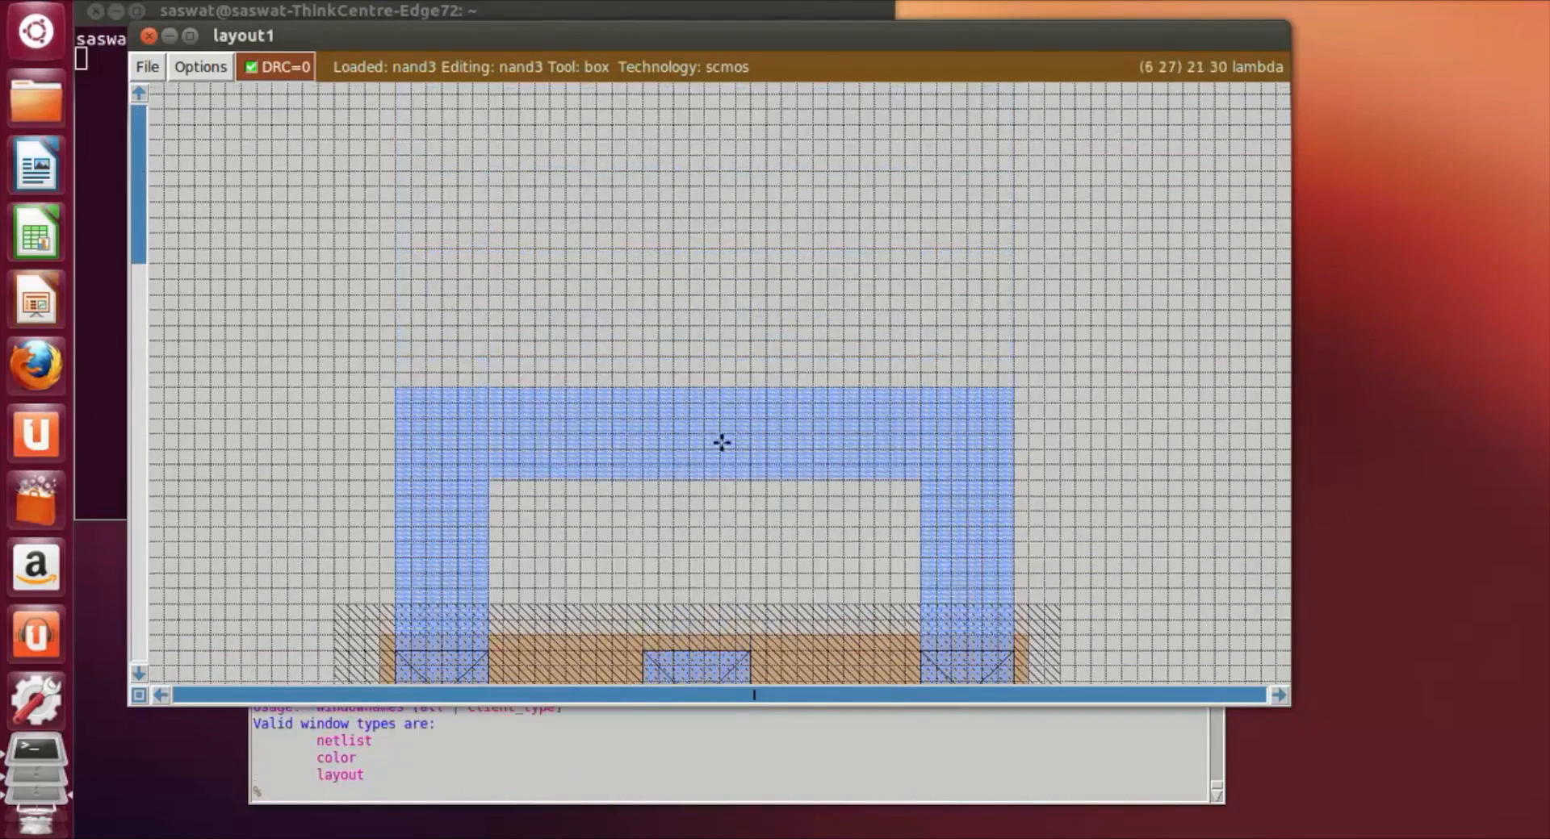
pyautogui.scroll(-3, 723, 444)
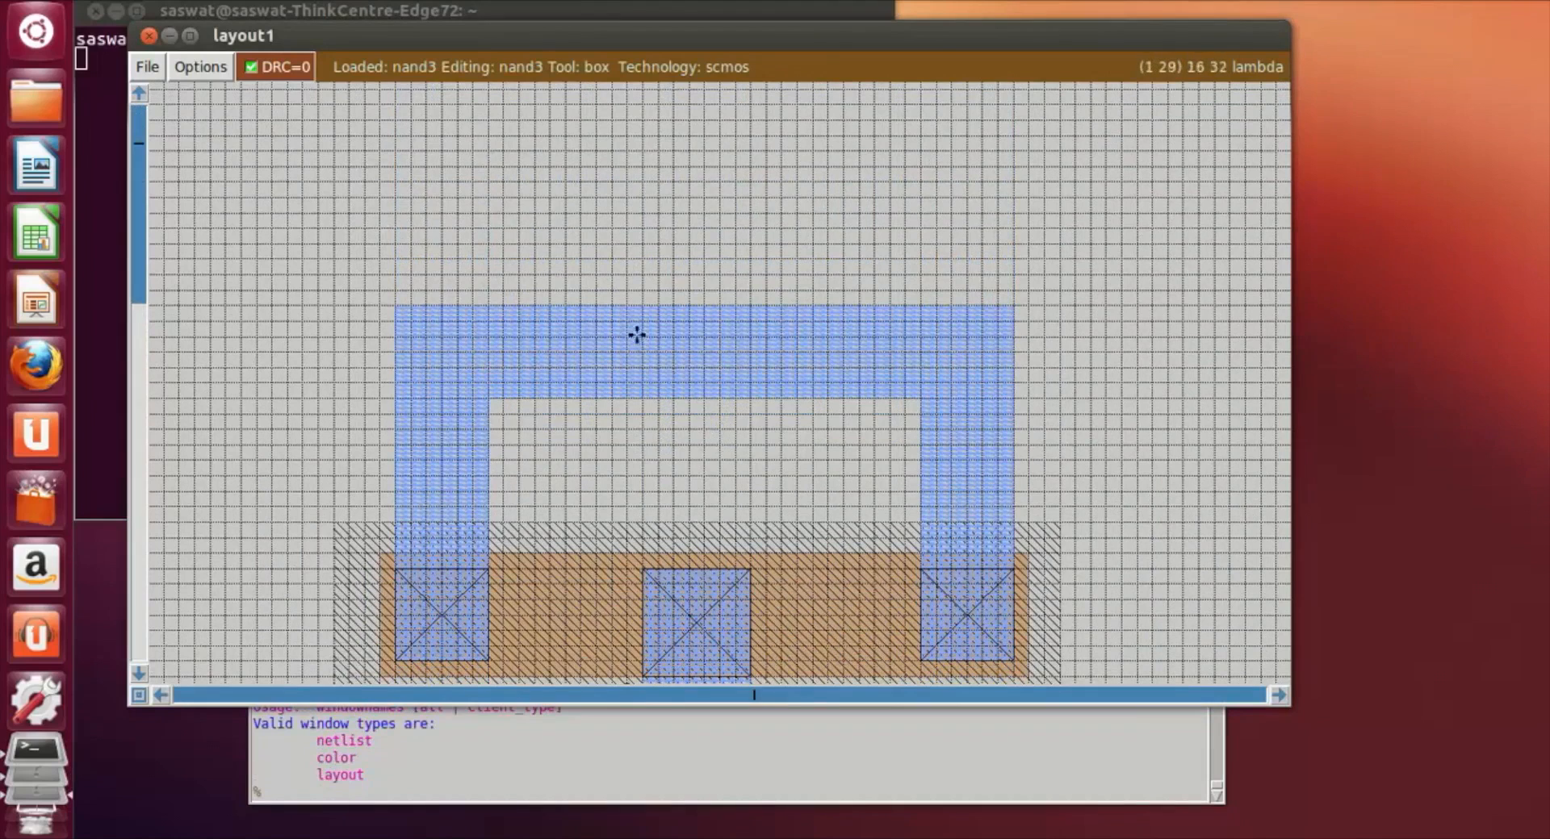
pyautogui.click(550, 319)
pyautogui.rightClick(643, 396)
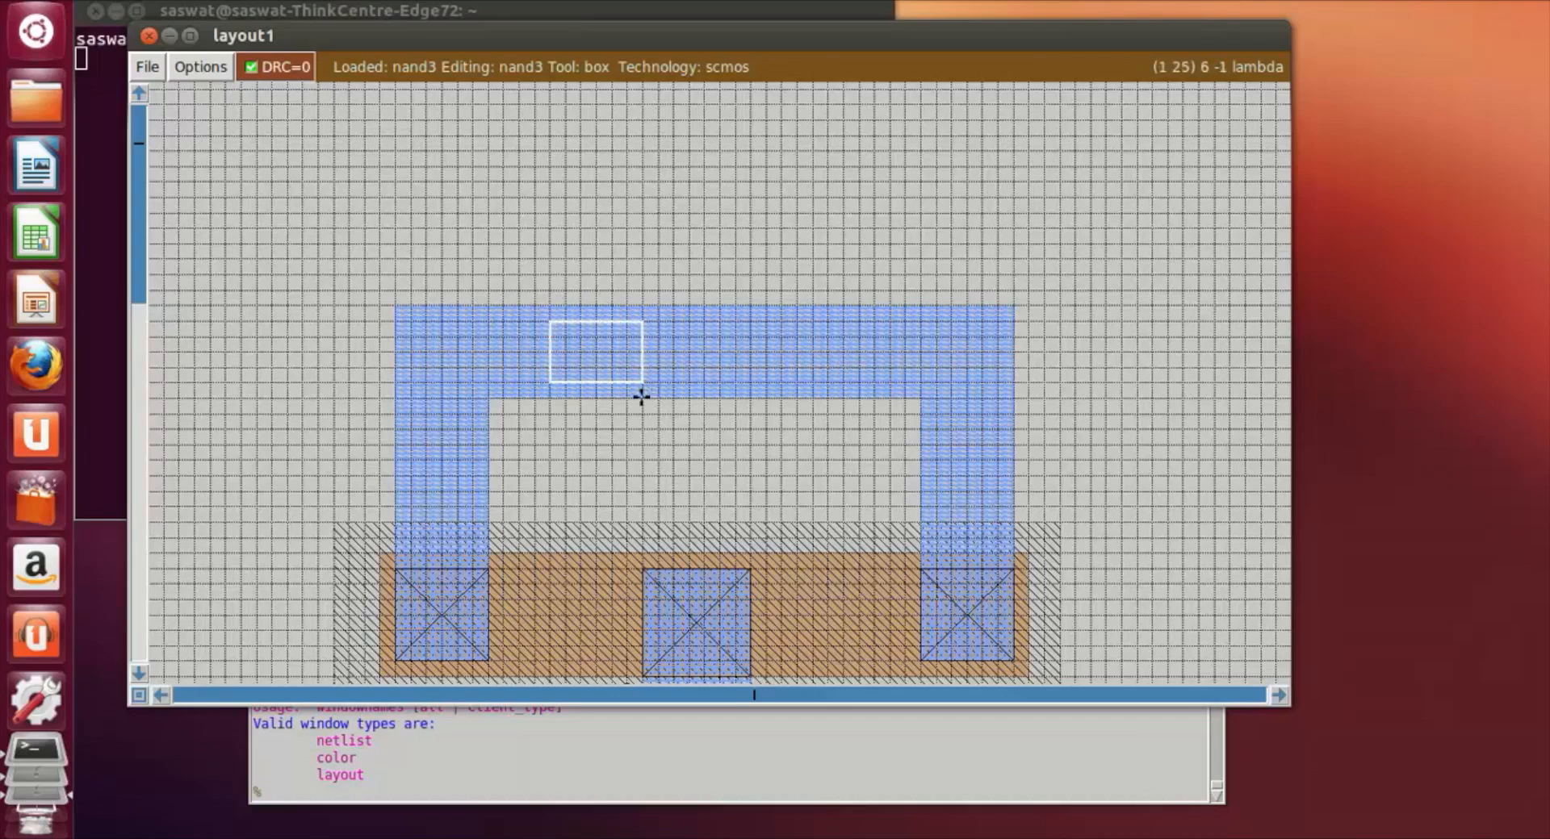
pyautogui.rightClick(645, 386)
pyautogui.rightClick(639, 338)
pyautogui.rightClick(637, 321)
pyautogui.rightClick(641, 306)
# Step: Paint the box on the upper metal rail with nwc
pyautogui.click(306, 776)
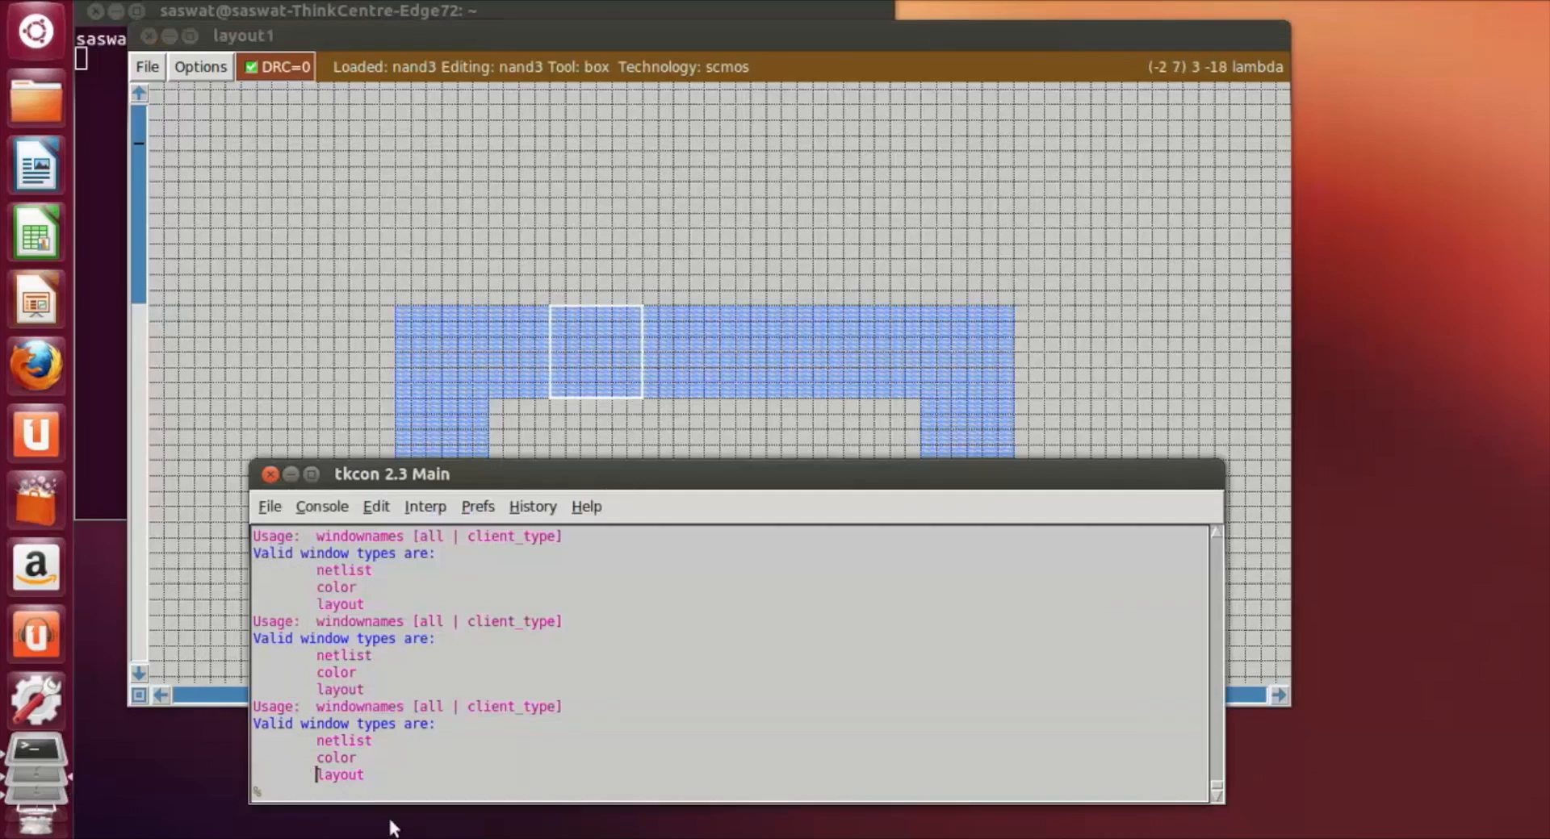
pyautogui.write('paint nwc')
pyautogui.press('Return')
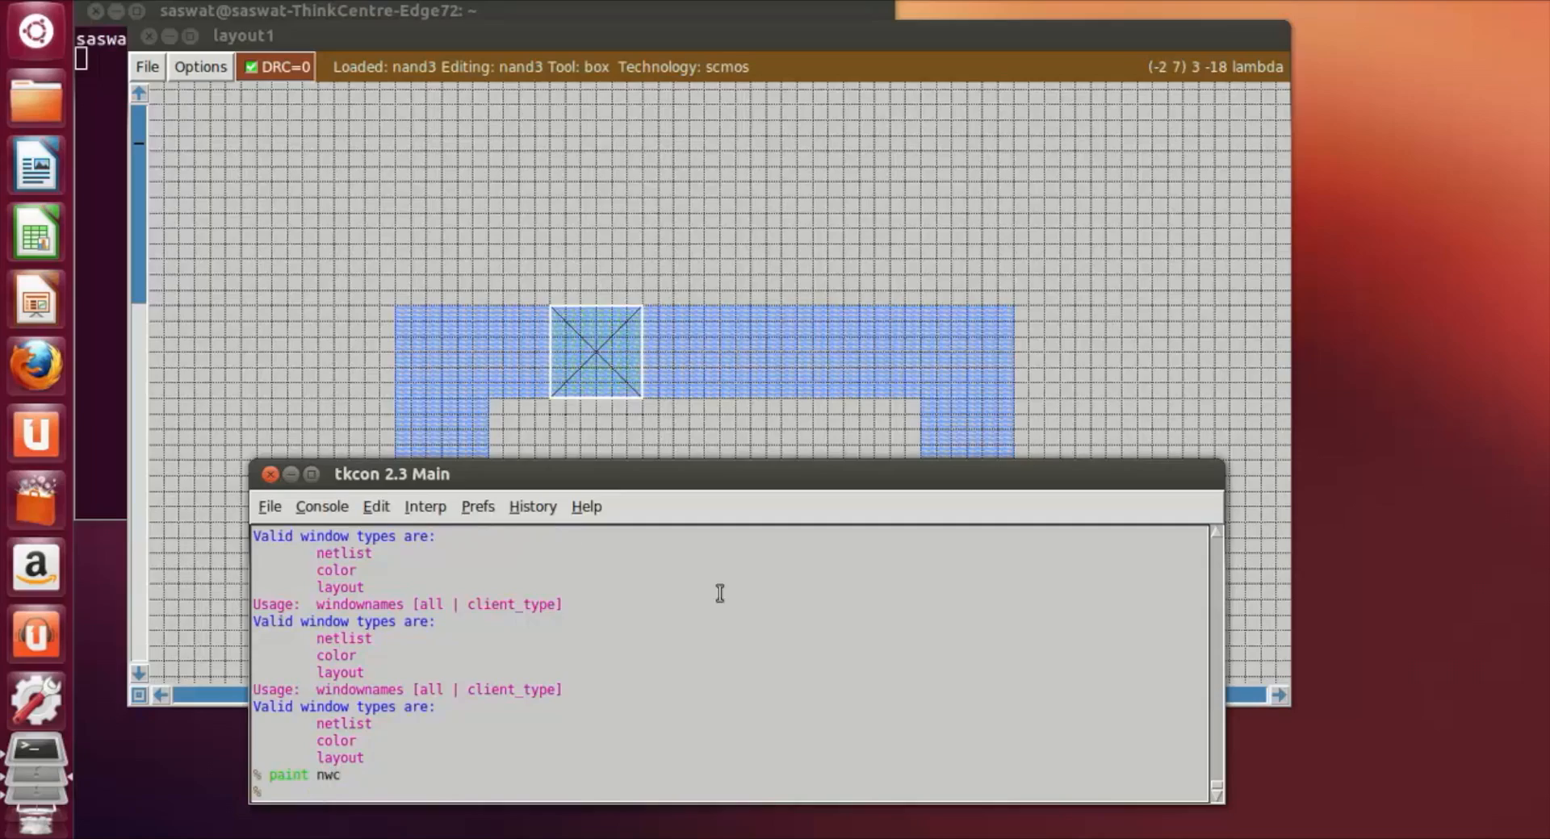
# Step: Fit the 6 by 6 lambda box within the height of the lower ground rail, left of its middle, and paint it with pwc
pyautogui.click(1004, 213)
pyautogui.scroll(-5, 1003, 215)
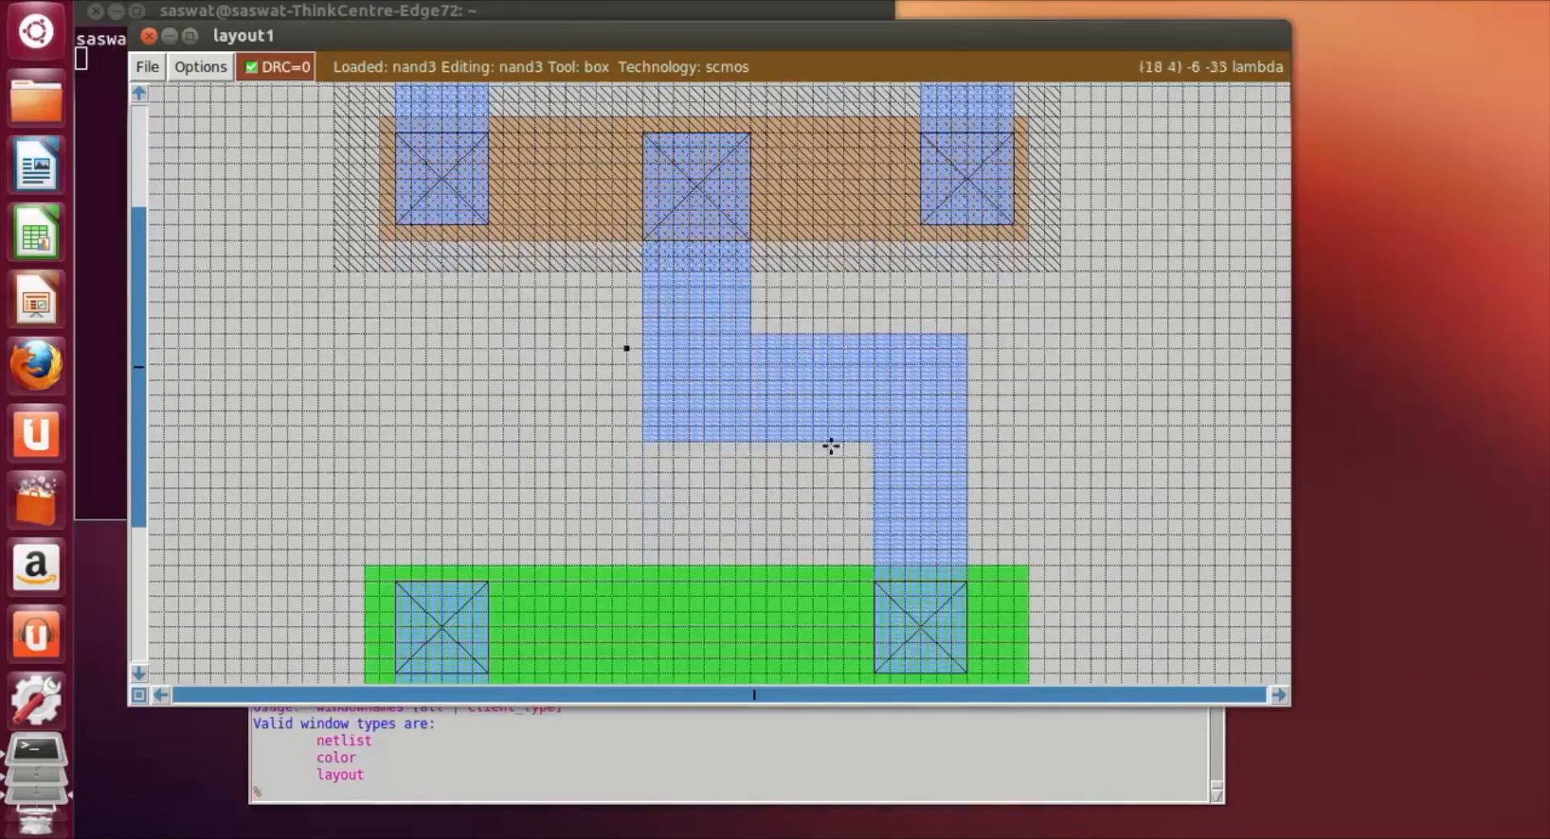
pyautogui.scroll(-4, 550, 605)
pyautogui.scroll(-3, 576, 588)
pyautogui.click(592, 529)
pyautogui.click(578, 560)
pyautogui.click(553, 535)
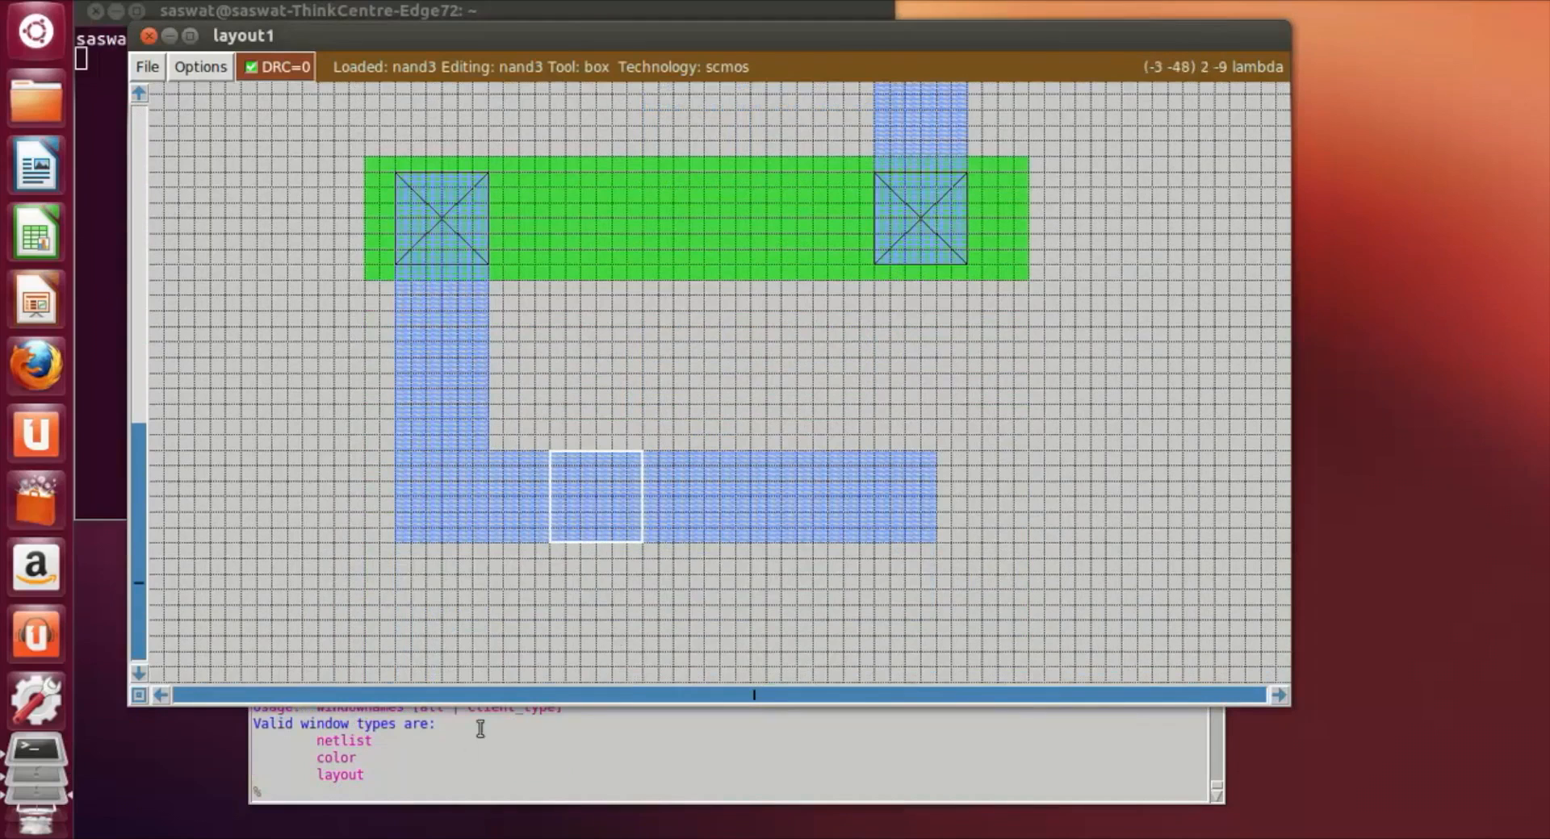
pyautogui.click(407, 797)
pyautogui.write('paint pwc')
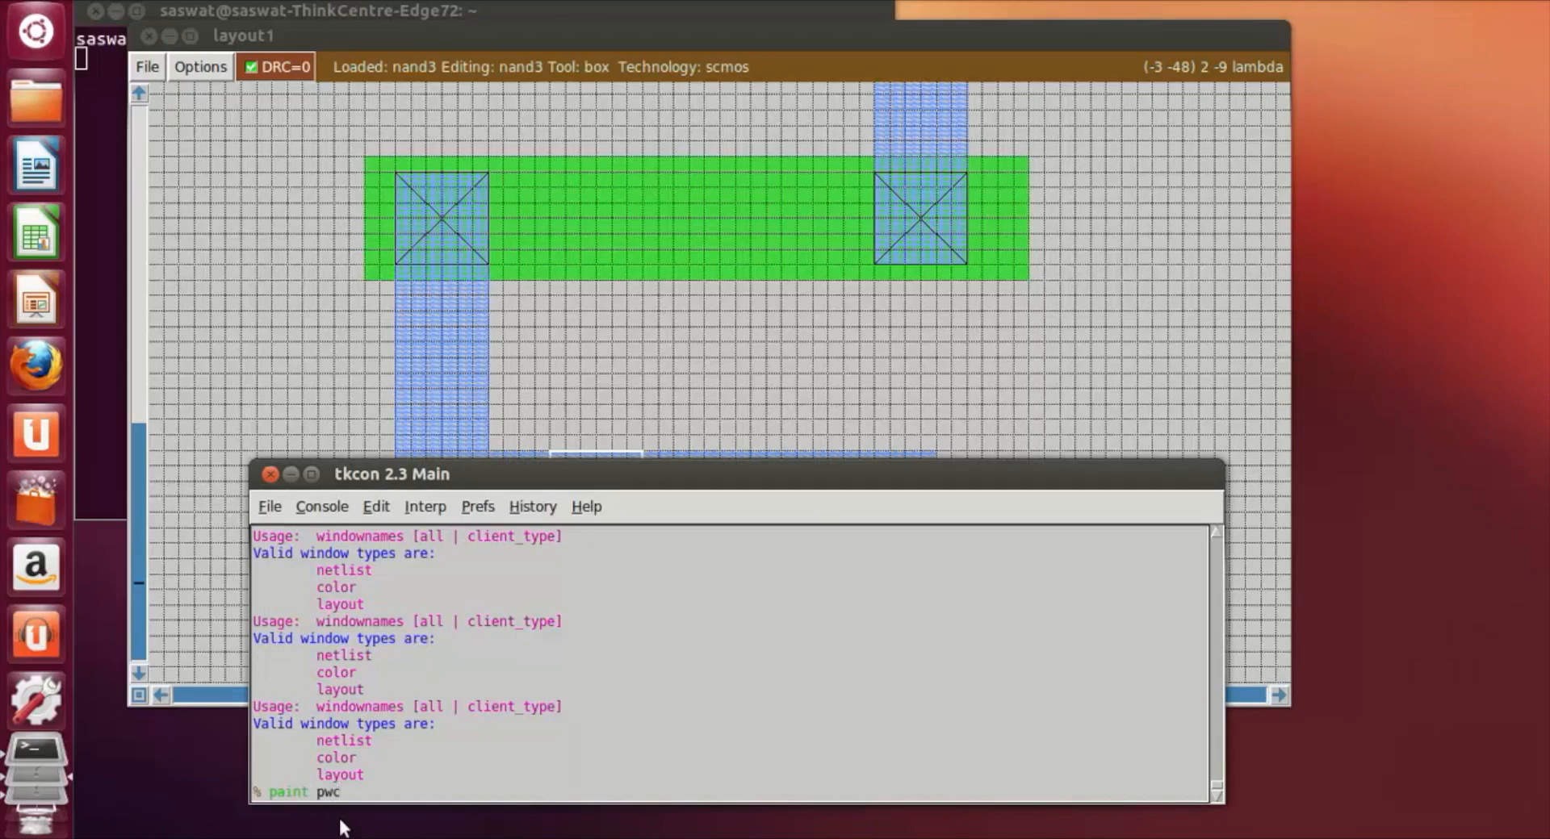
pyautogui.press('Return')
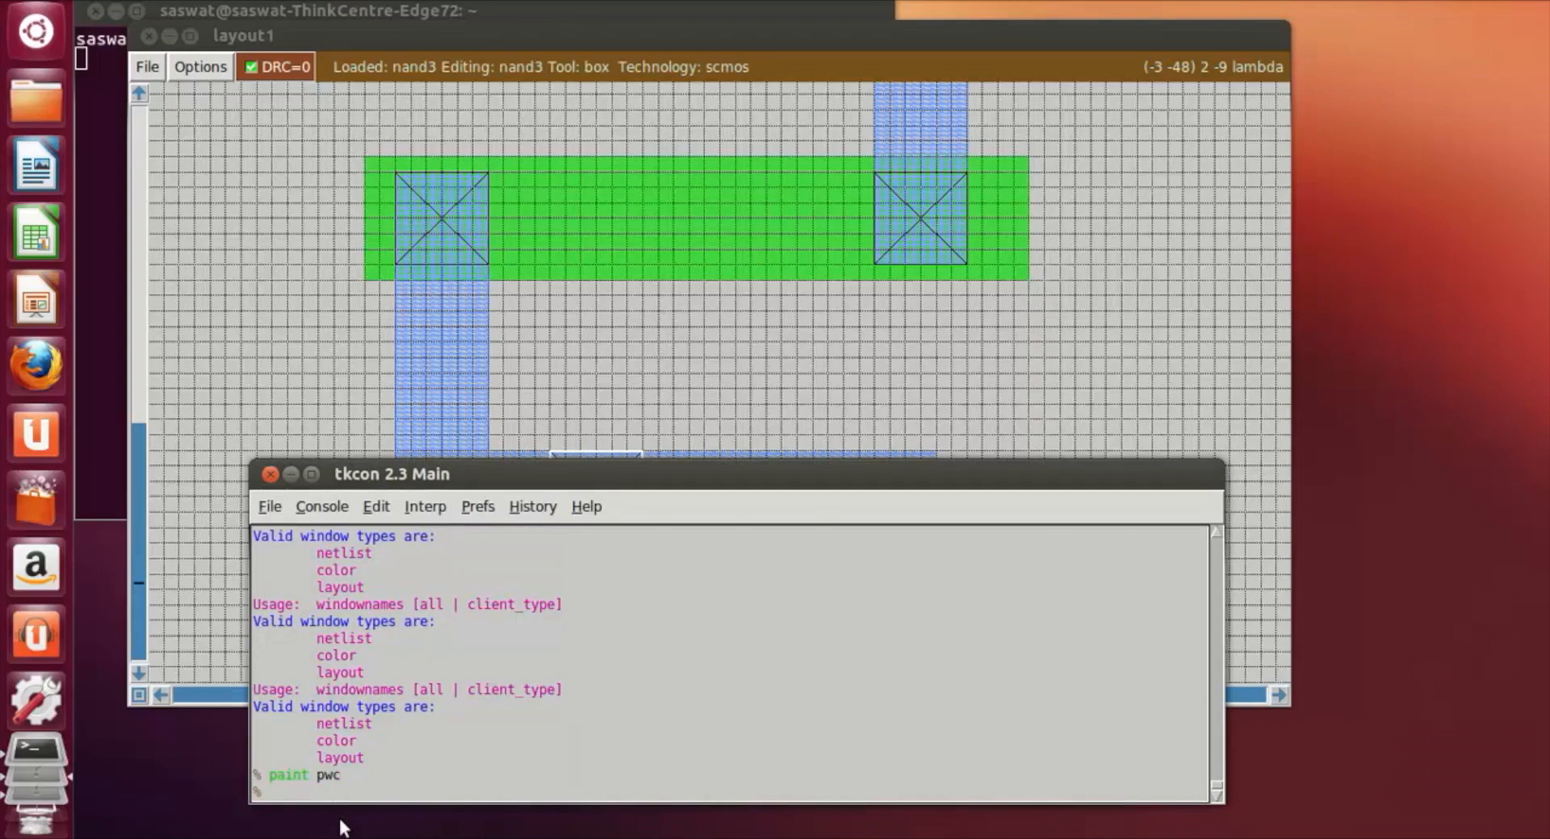
pyautogui.click(901, 390)
pyautogui.scroll(4, 881, 558)
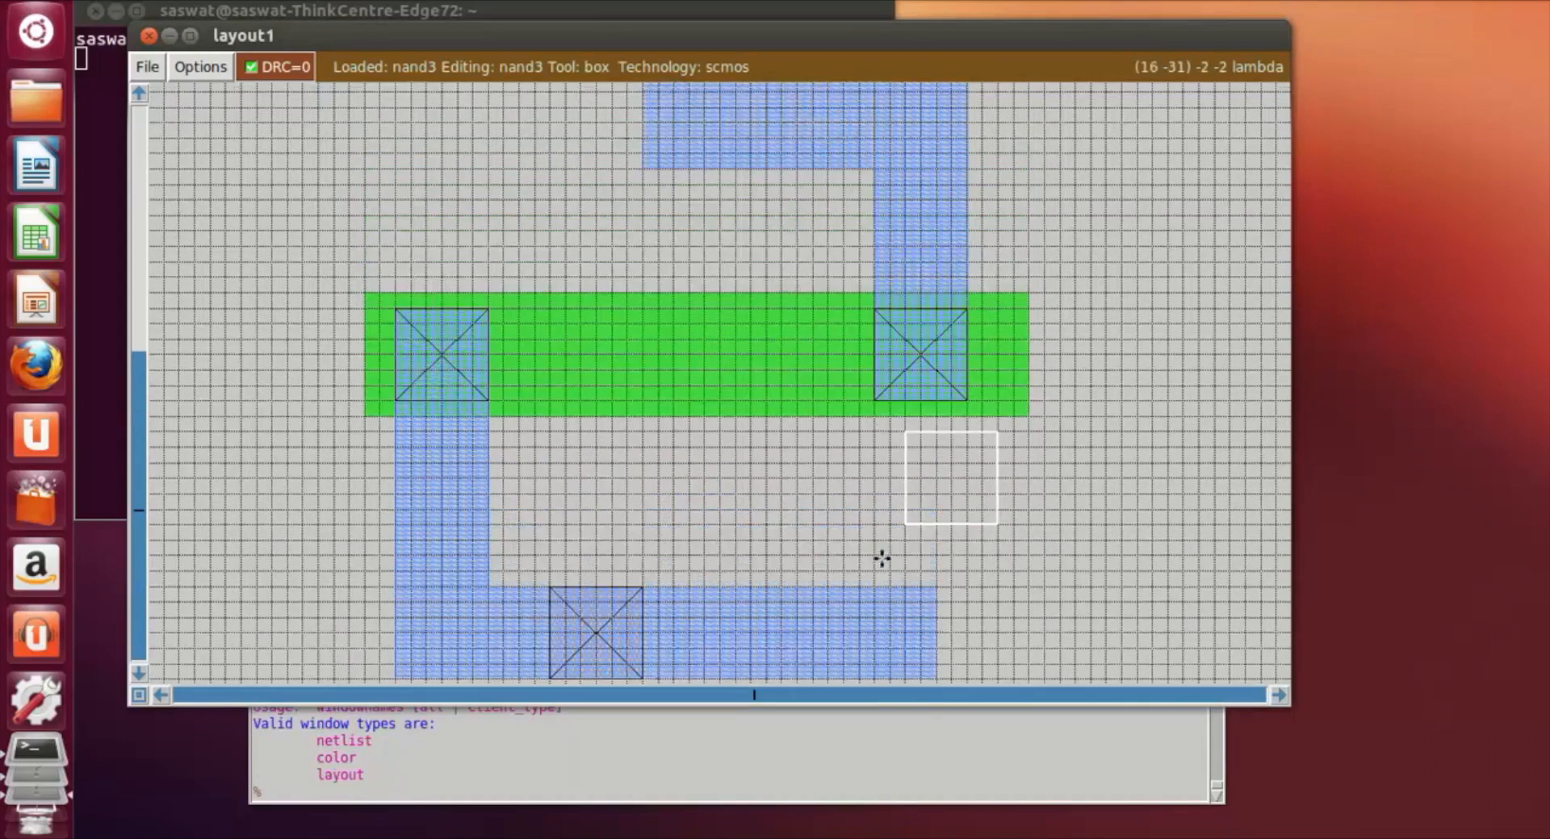
pyautogui.scroll(5, 881, 558)
pyautogui.scroll(-1, 880, 534)
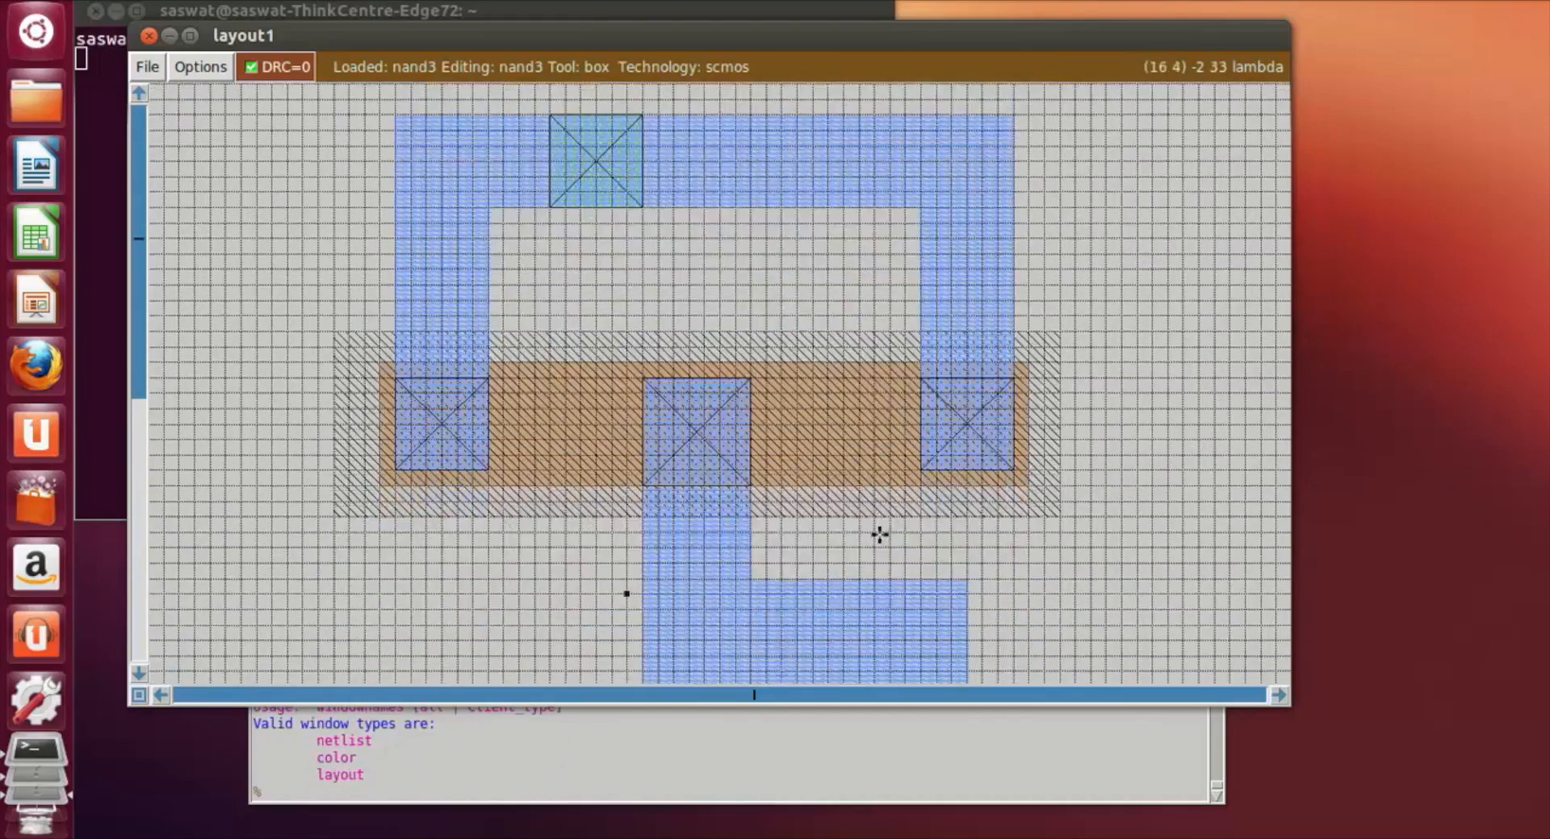
pyautogui.scroll(-6, 880, 535)
pyautogui.scroll(1, 575, 202)
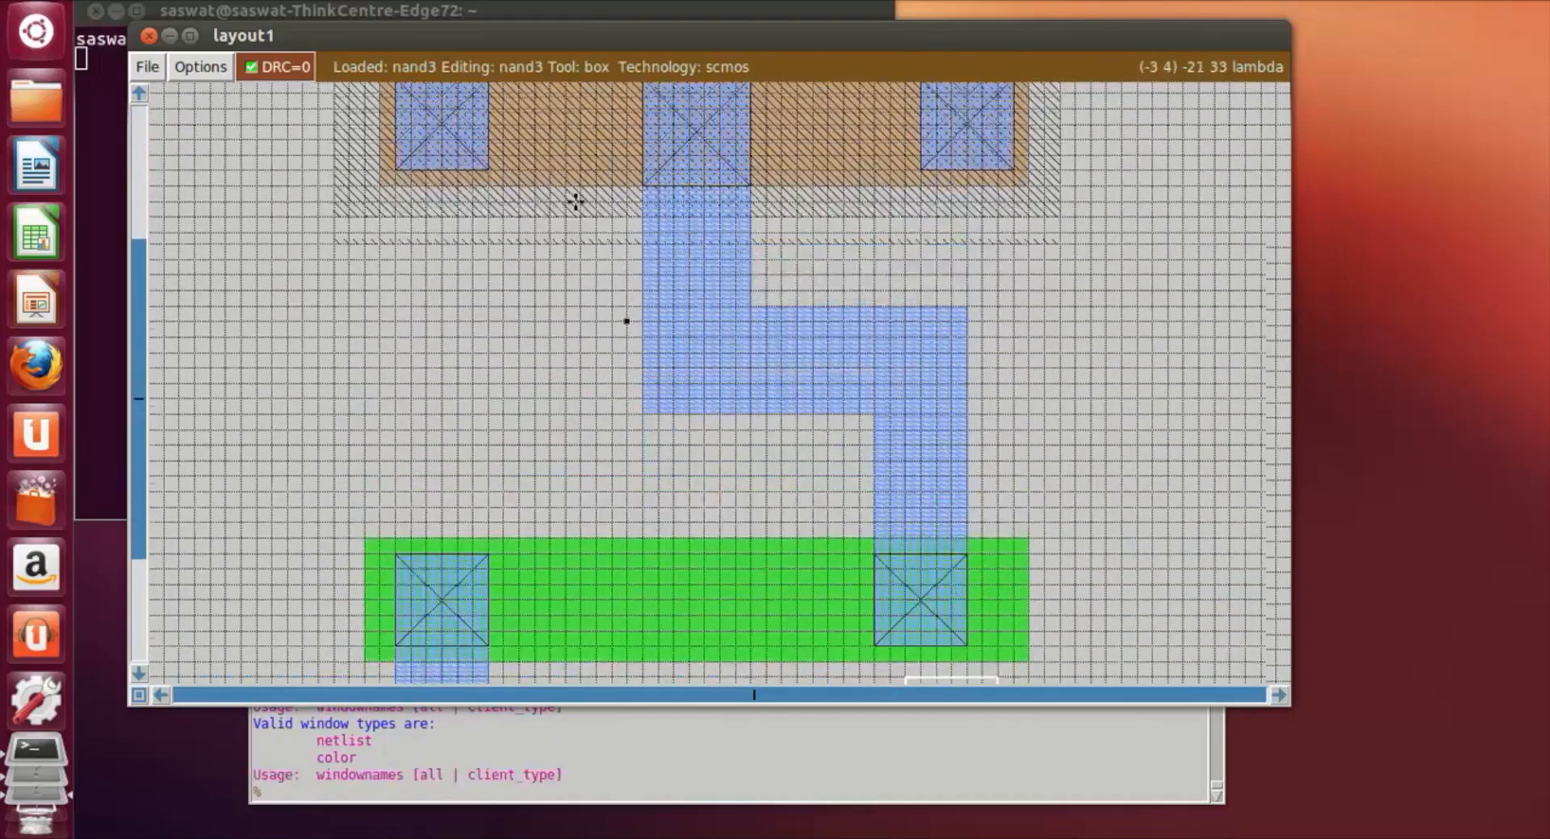
# Step: Start a 3 lambda wide box across the n-diffusion, just right of its left contact, with its lower edge below the diffusion
pyautogui.scroll(1, 575, 202)
pyautogui.click(547, 109)
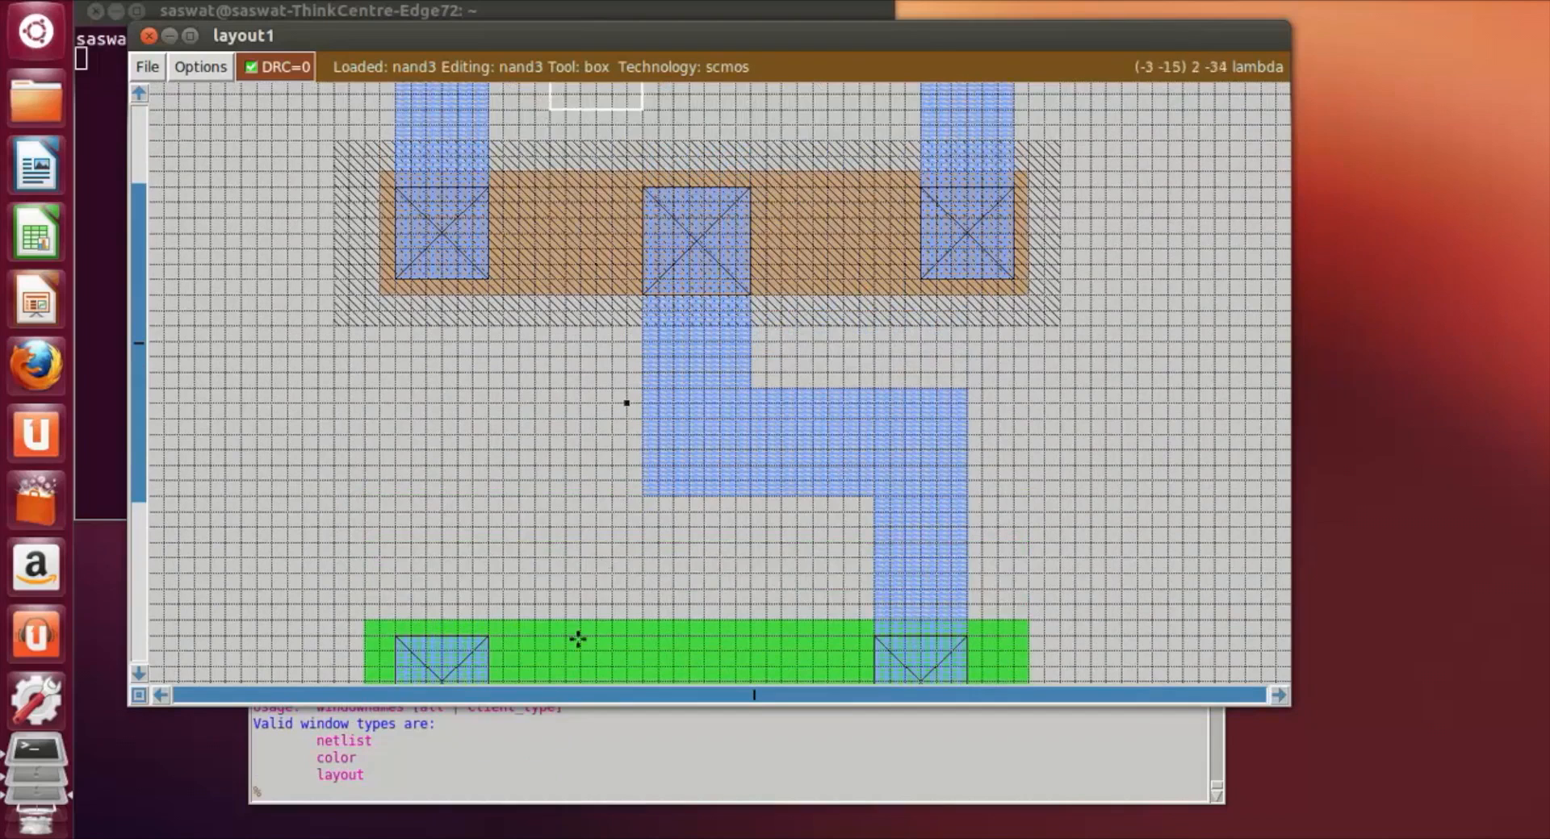
pyautogui.rightClick(590, 670)
pyautogui.scroll(-1, 595, 632)
pyautogui.rightClick(594, 624)
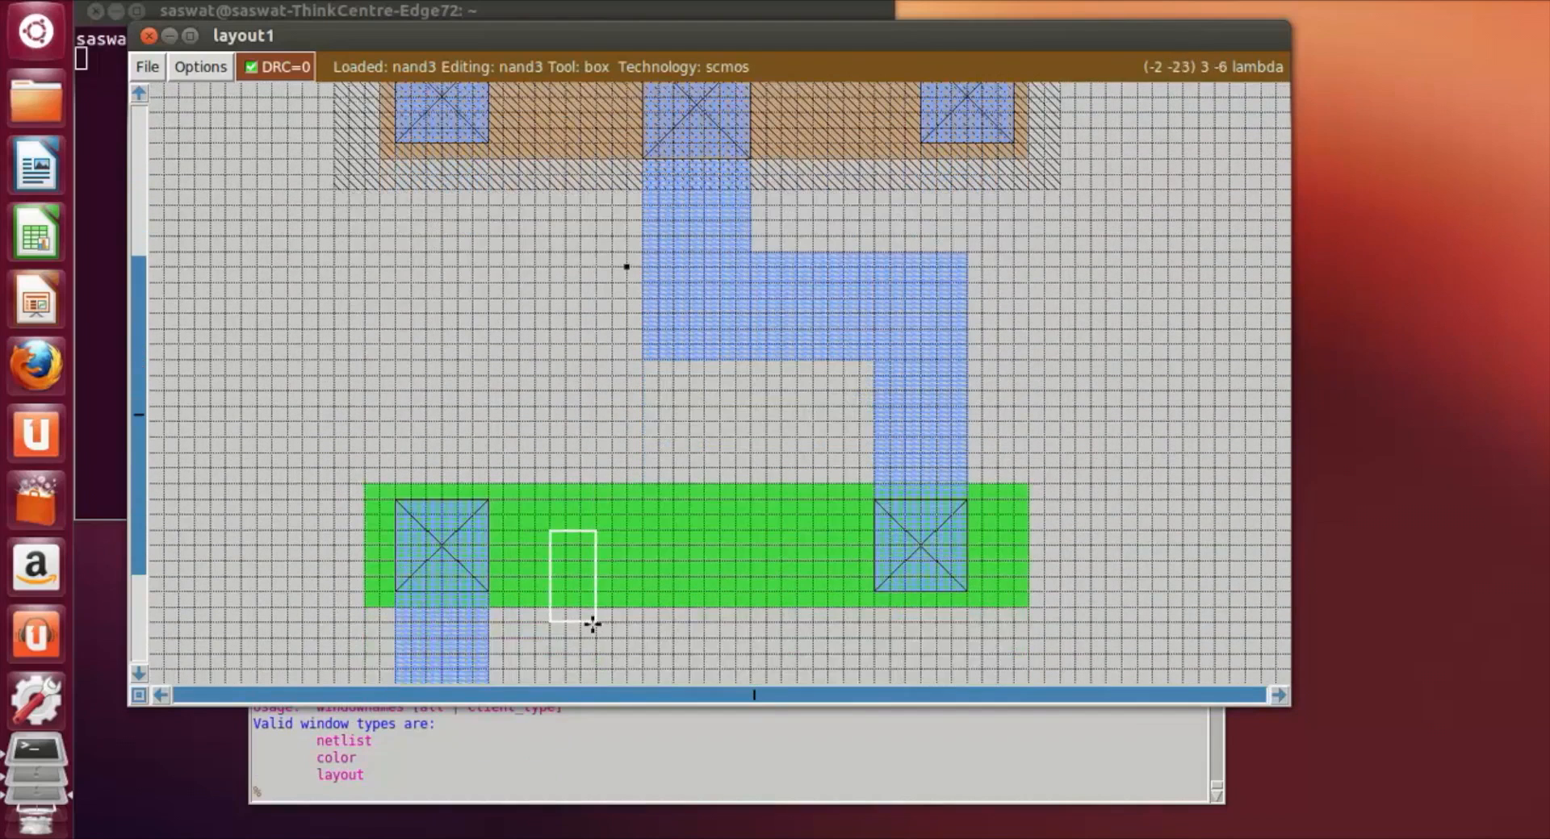
pyautogui.rightClick(590, 655)
# Step: Stretch the box upward into a 3 lambda wide vertical strip that ends just above the p-diffusion's surrounding well
pyautogui.rightClick(598, 530)
pyautogui.rightClick(576, 375)
pyautogui.rightClick(586, 312)
pyautogui.rightClick(595, 283)
pyautogui.rightClick(591, 247)
pyautogui.rightClick(577, 206)
pyautogui.rightClick(576, 145)
pyautogui.scroll(1, 574, 146)
pyautogui.rightClick(573, 146)
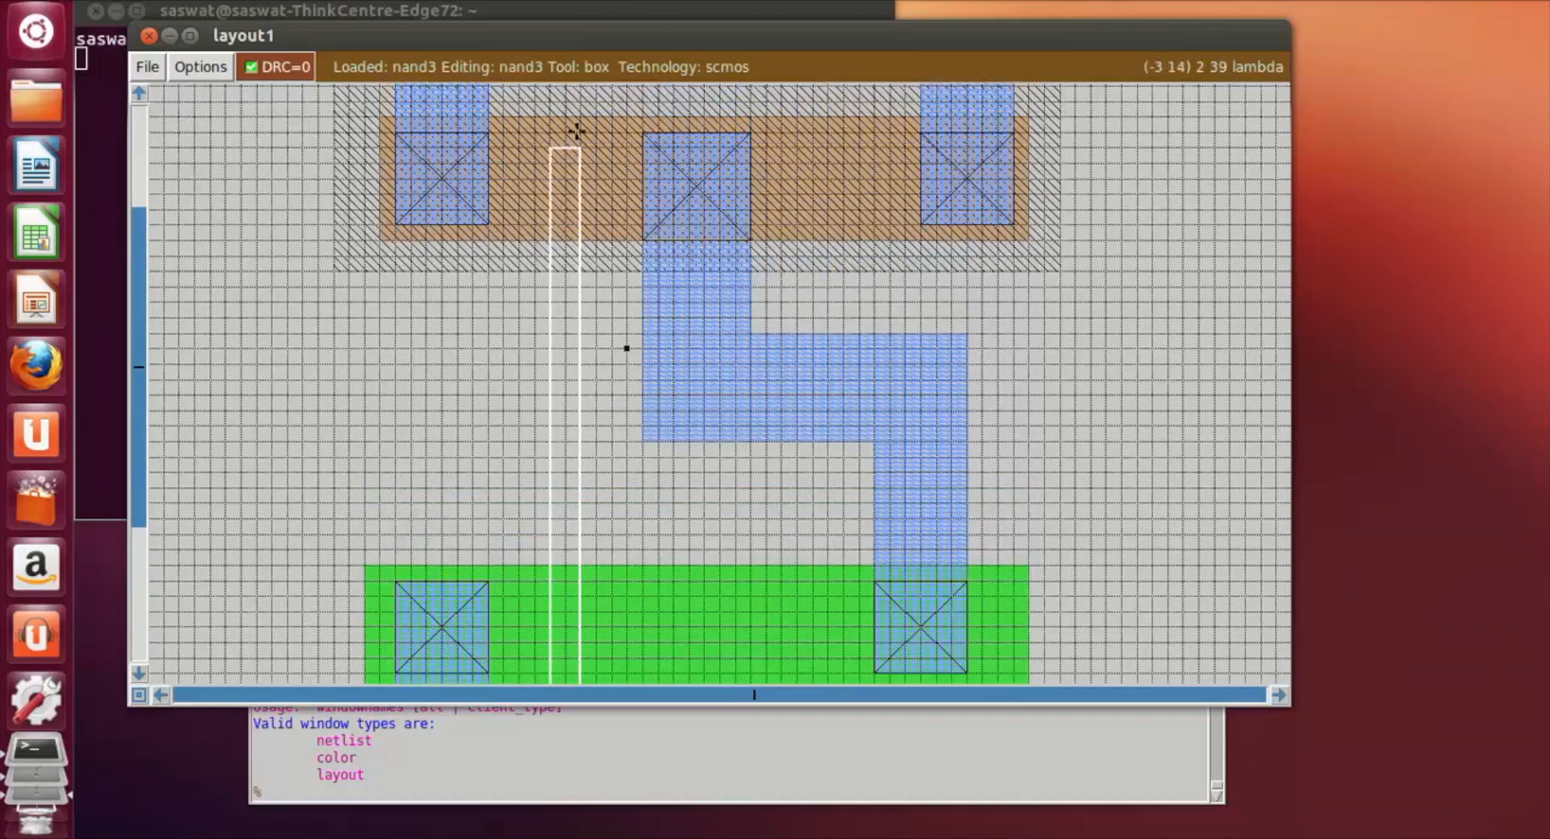
pyautogui.scroll(1, 576, 131)
pyautogui.scroll(1, 577, 131)
pyautogui.rightClick(577, 131)
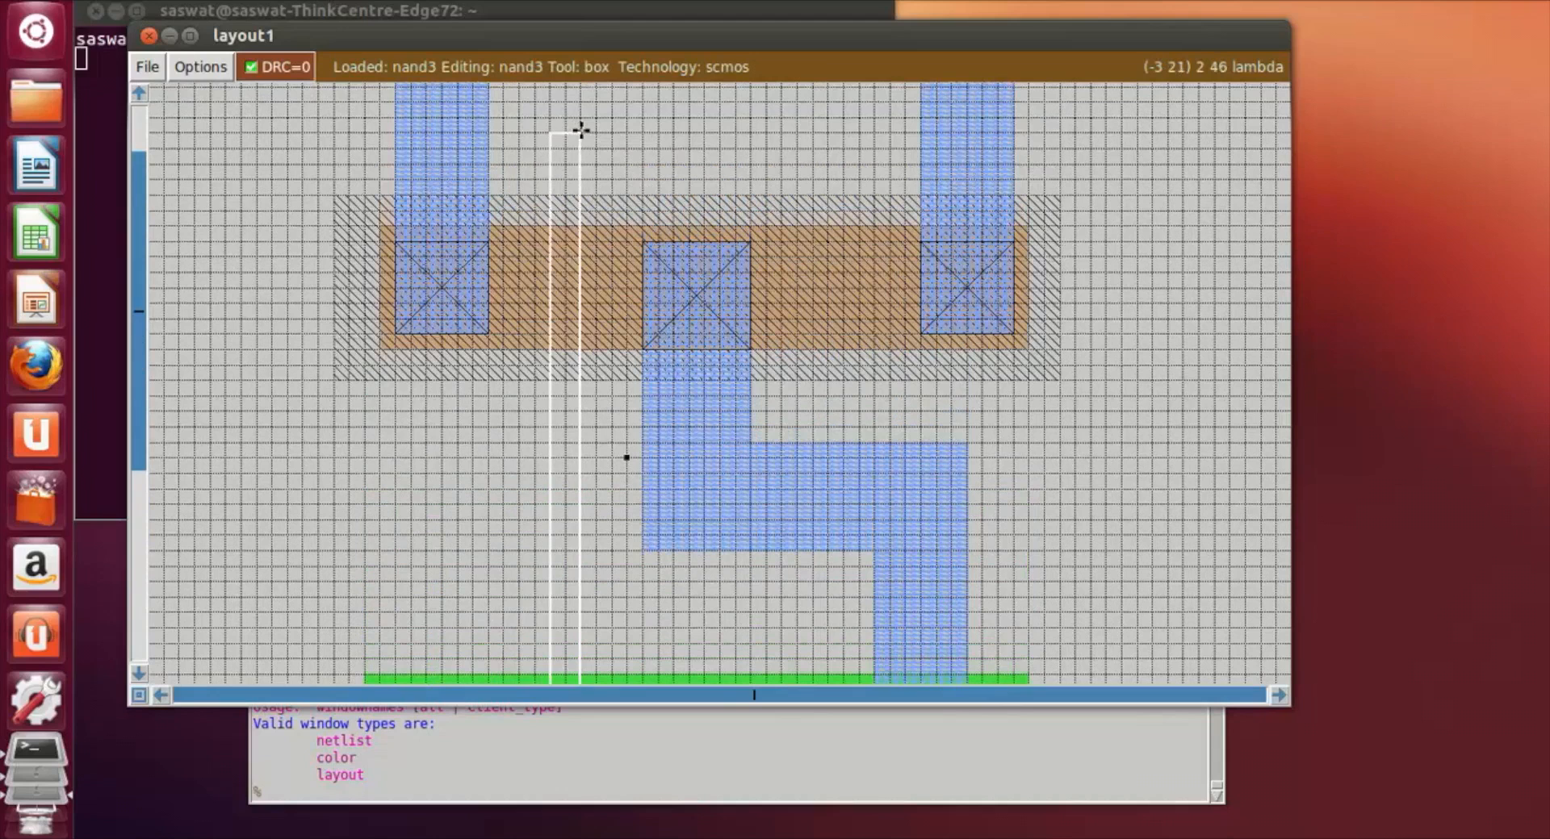
pyautogui.rightClick(589, 133)
# Step: Shift the 3 lambda wide strip box one lambda left, crossing both diffusions and extending about 6 lambda below the n-diffusion
pyautogui.click(533, 144)
pyautogui.moveTo(531, 142); pyautogui.dragTo(537, 674)
pyautogui.scroll(-2, 556, 646)
pyautogui.scroll(-1, 551, 626)
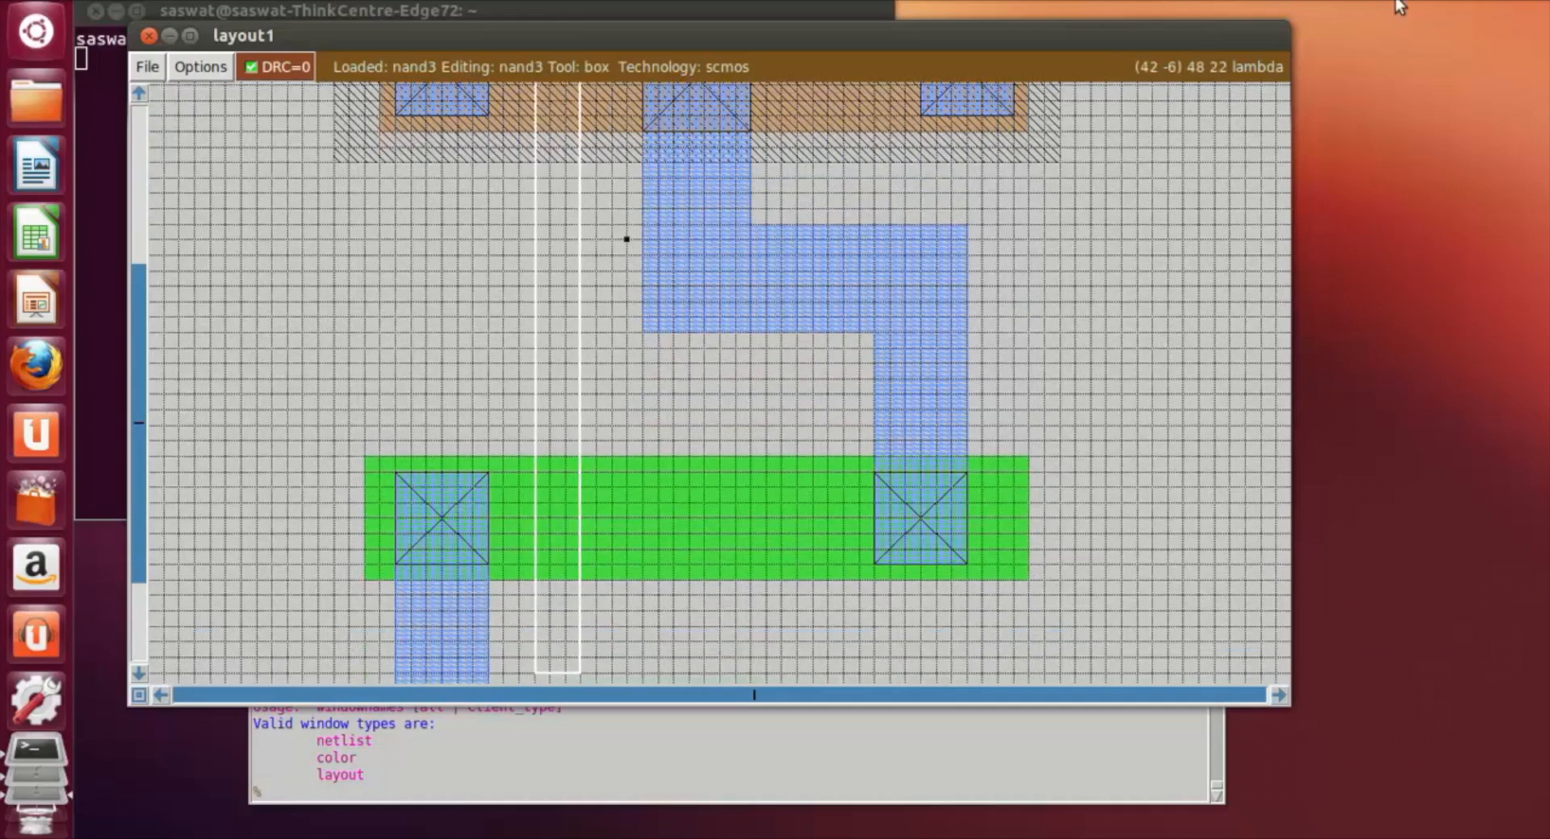
pyautogui.click(1363, 4)
pyautogui.click(1357, 42)
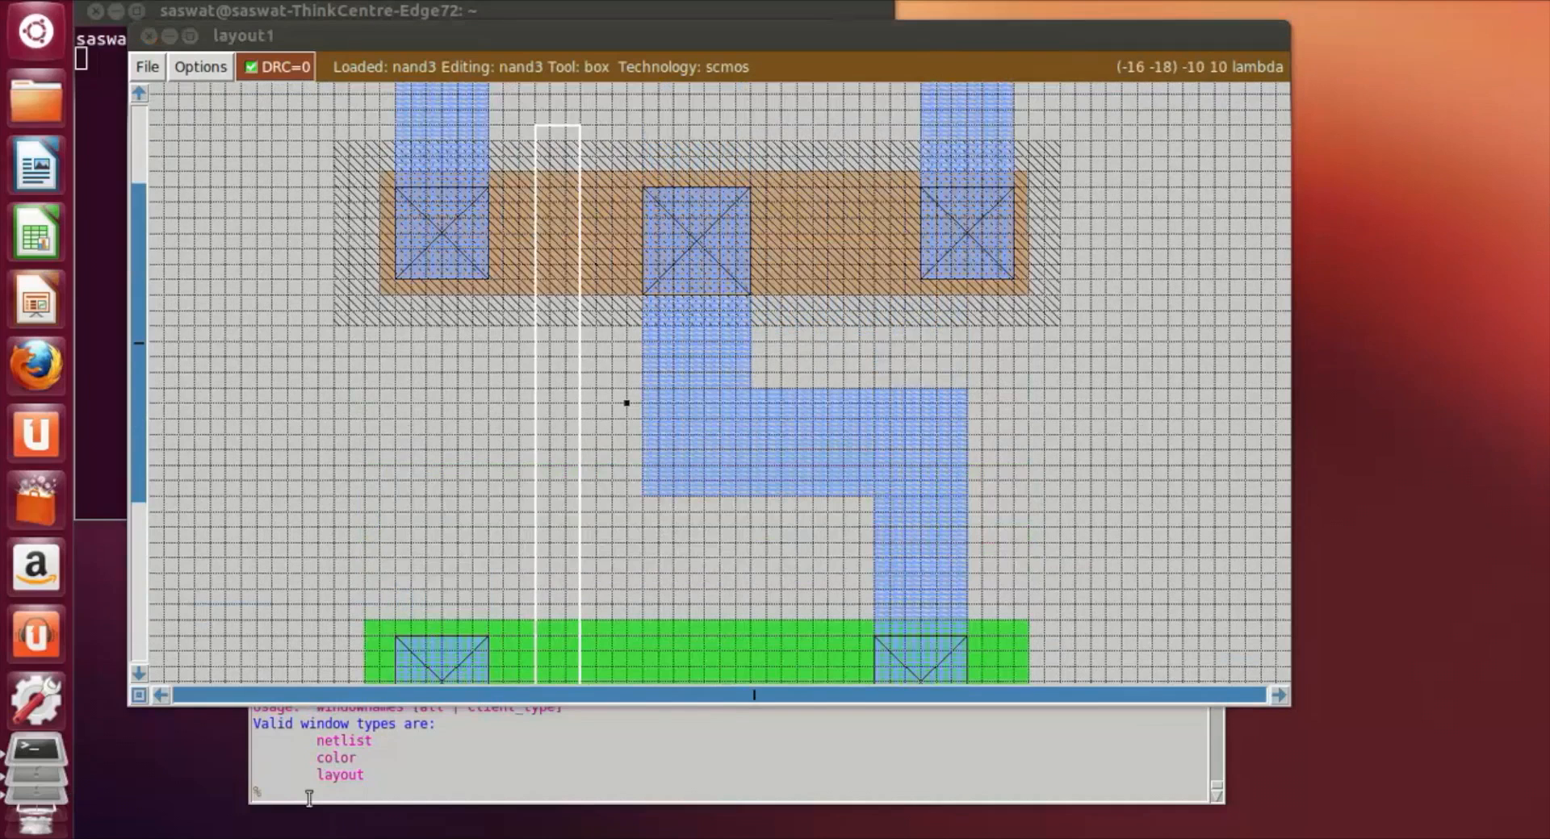
# Step: Paint the vertical strip between the left contacts and the central contact with poly
pyautogui.click(326, 781)
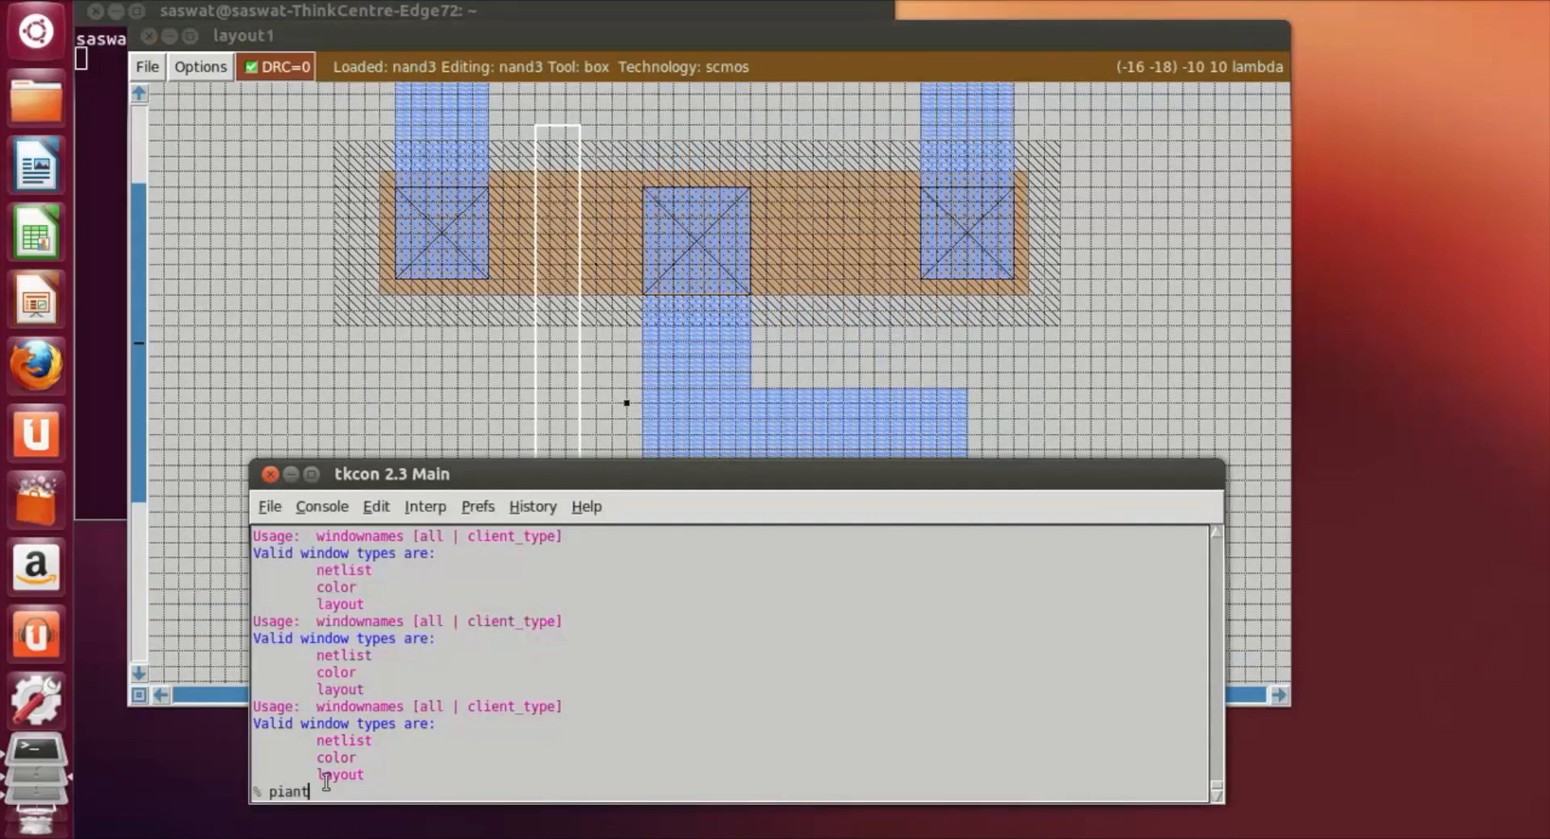
pyautogui.write('piant poly')
pyautogui.press('Return')
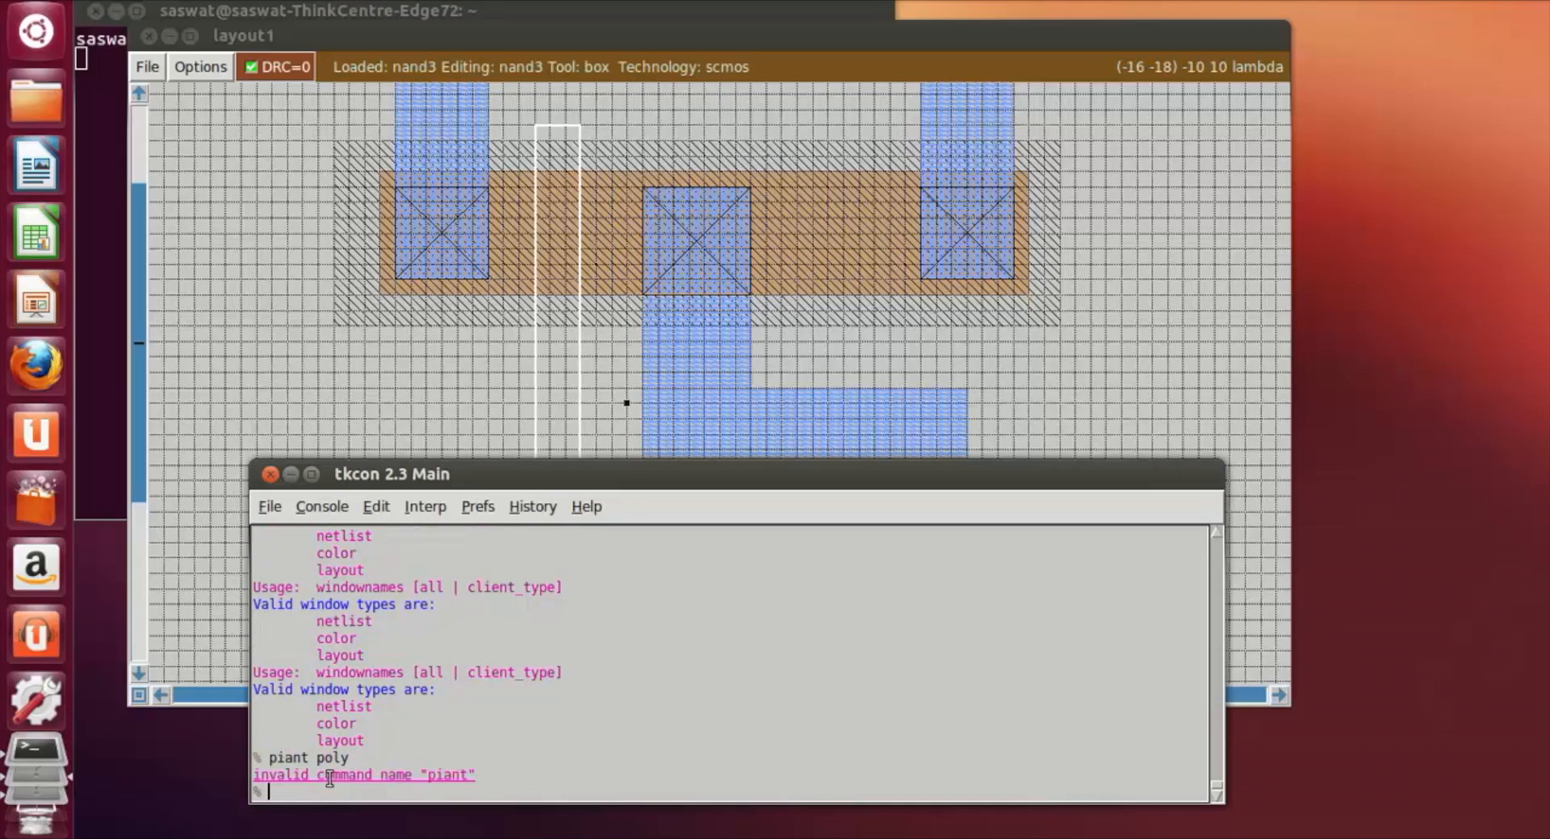
pyautogui.write('paint poly')
pyautogui.press('Return')
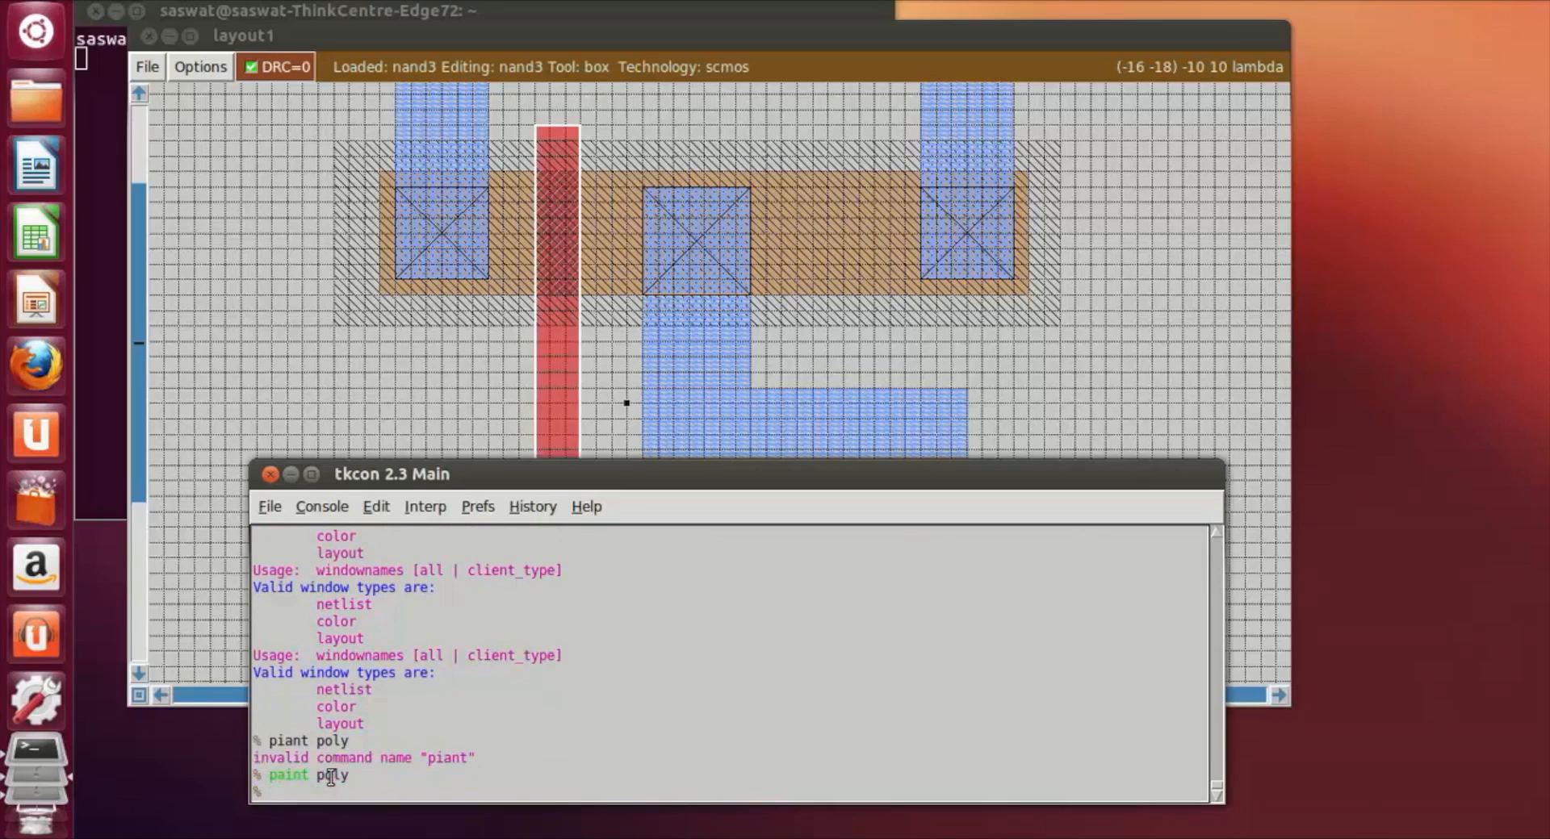
# Step: Move the 3 lambda wide strip box between the central and right contacts, crossing both diffusions with its ends level with the first poly strip
pyautogui.click(1107, 434)
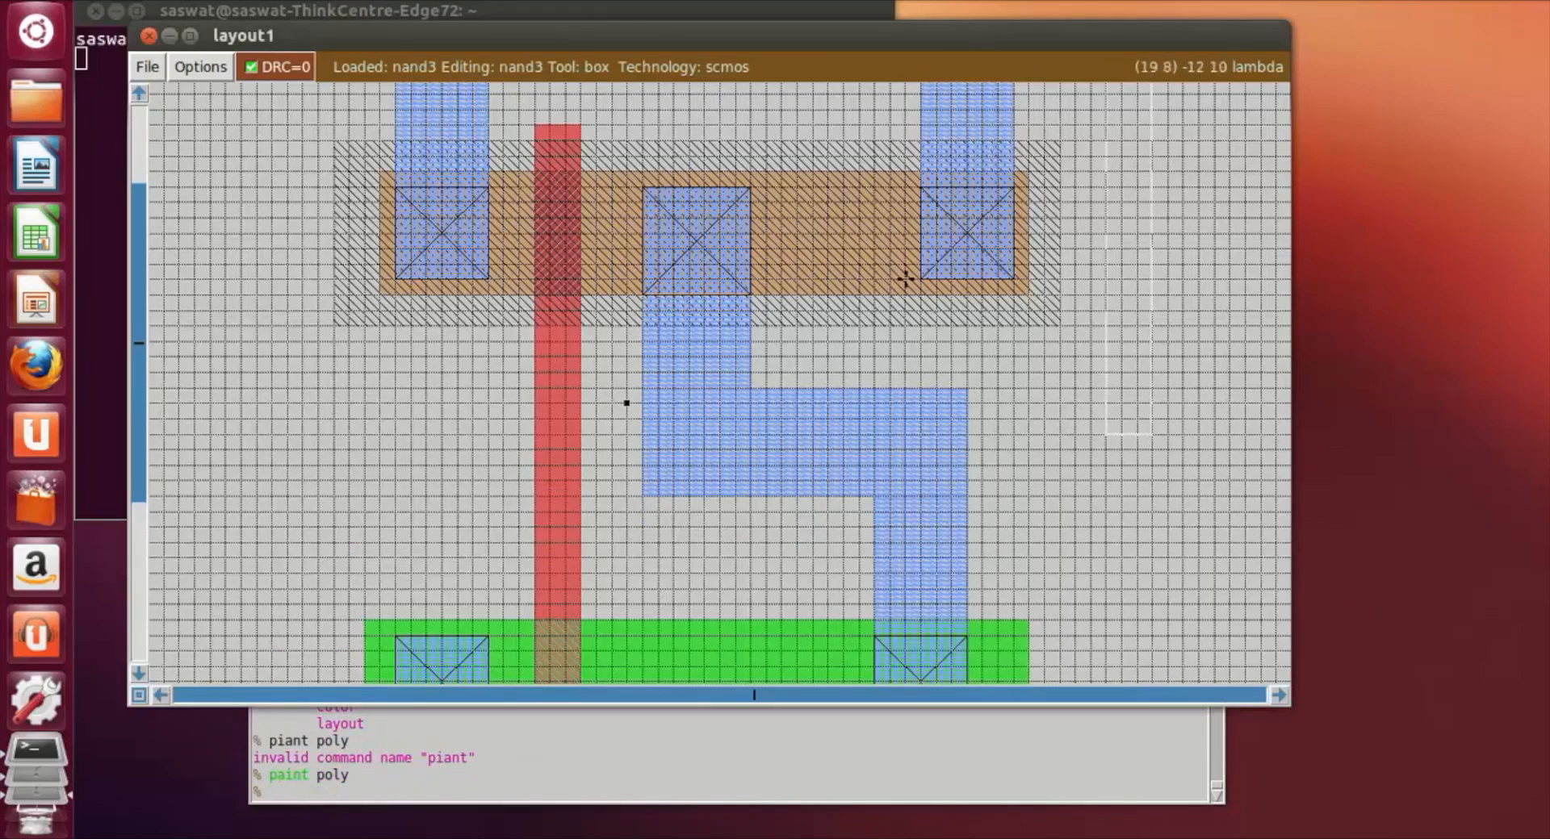
pyautogui.click(783, 114)
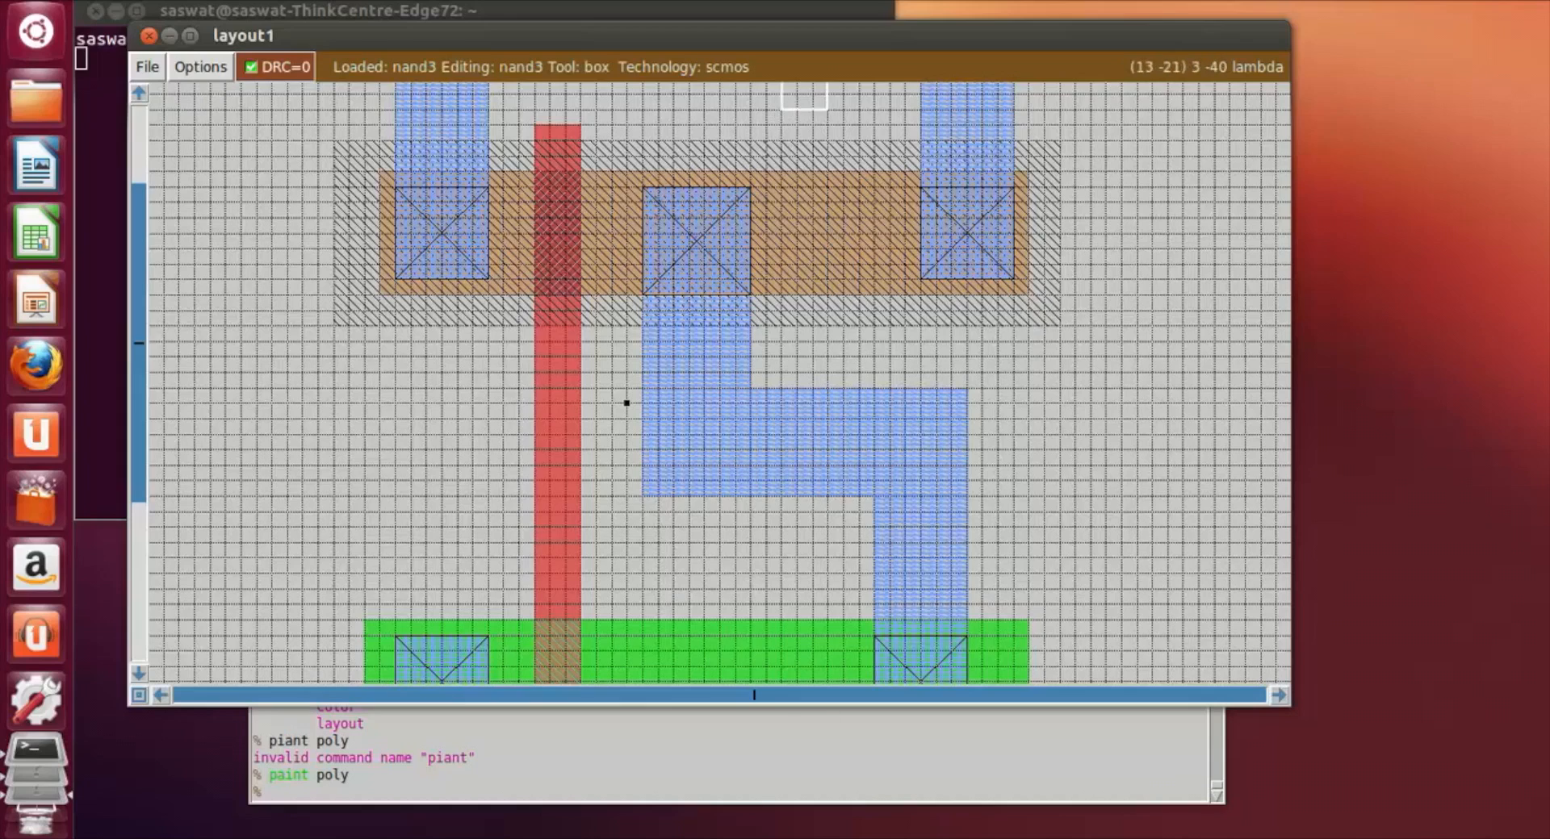
pyautogui.click(809, 655)
pyautogui.scroll(-3, 798, 648)
pyautogui.click(780, 676)
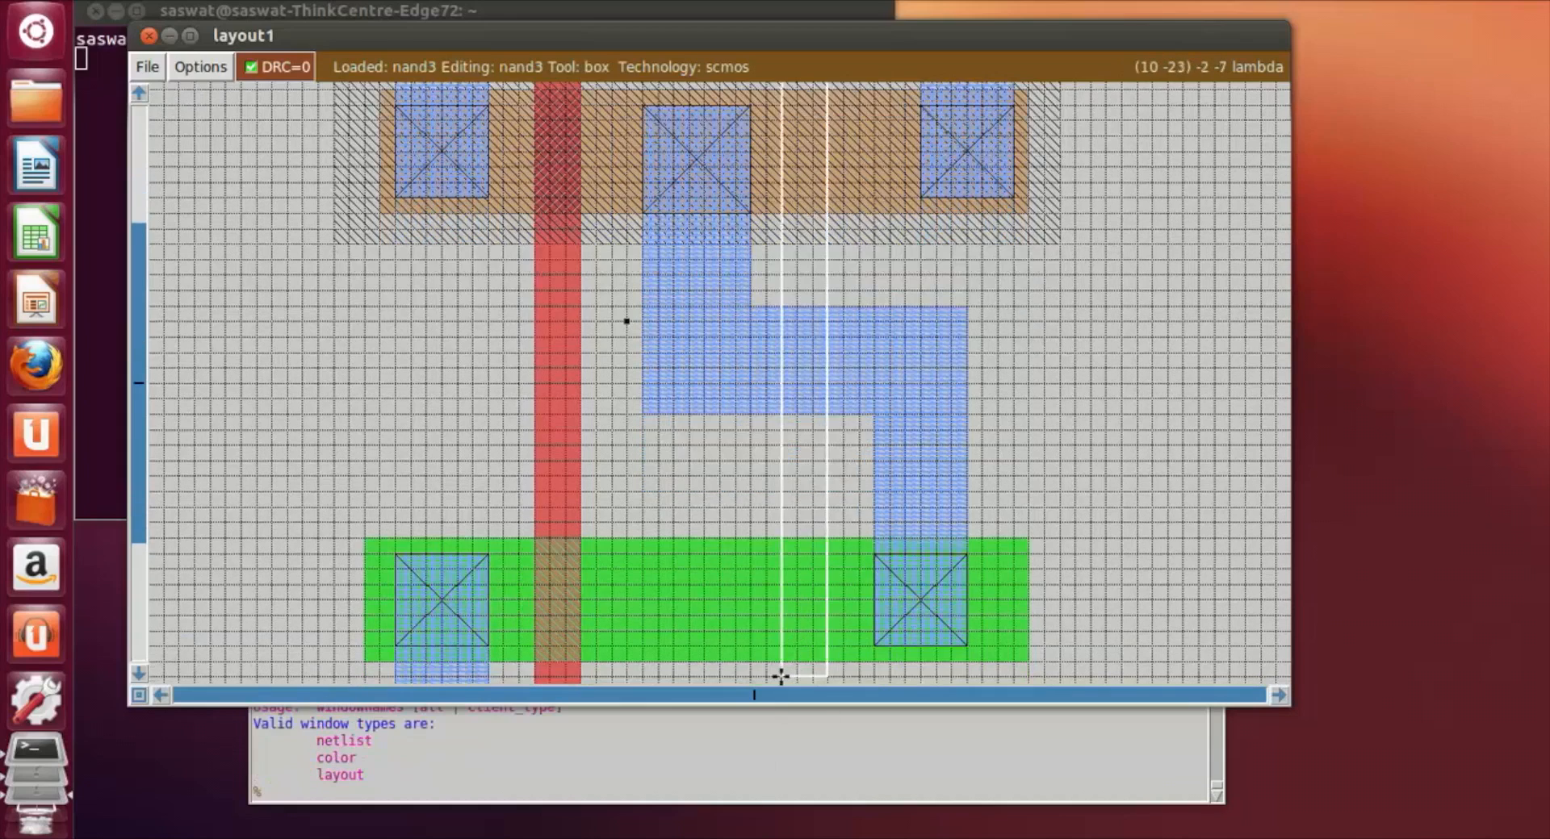
pyautogui.scroll(-2, 781, 677)
pyautogui.scroll(-2, 781, 677)
pyautogui.click(809, 598)
pyautogui.click(809, 630)
pyautogui.click(788, 630)
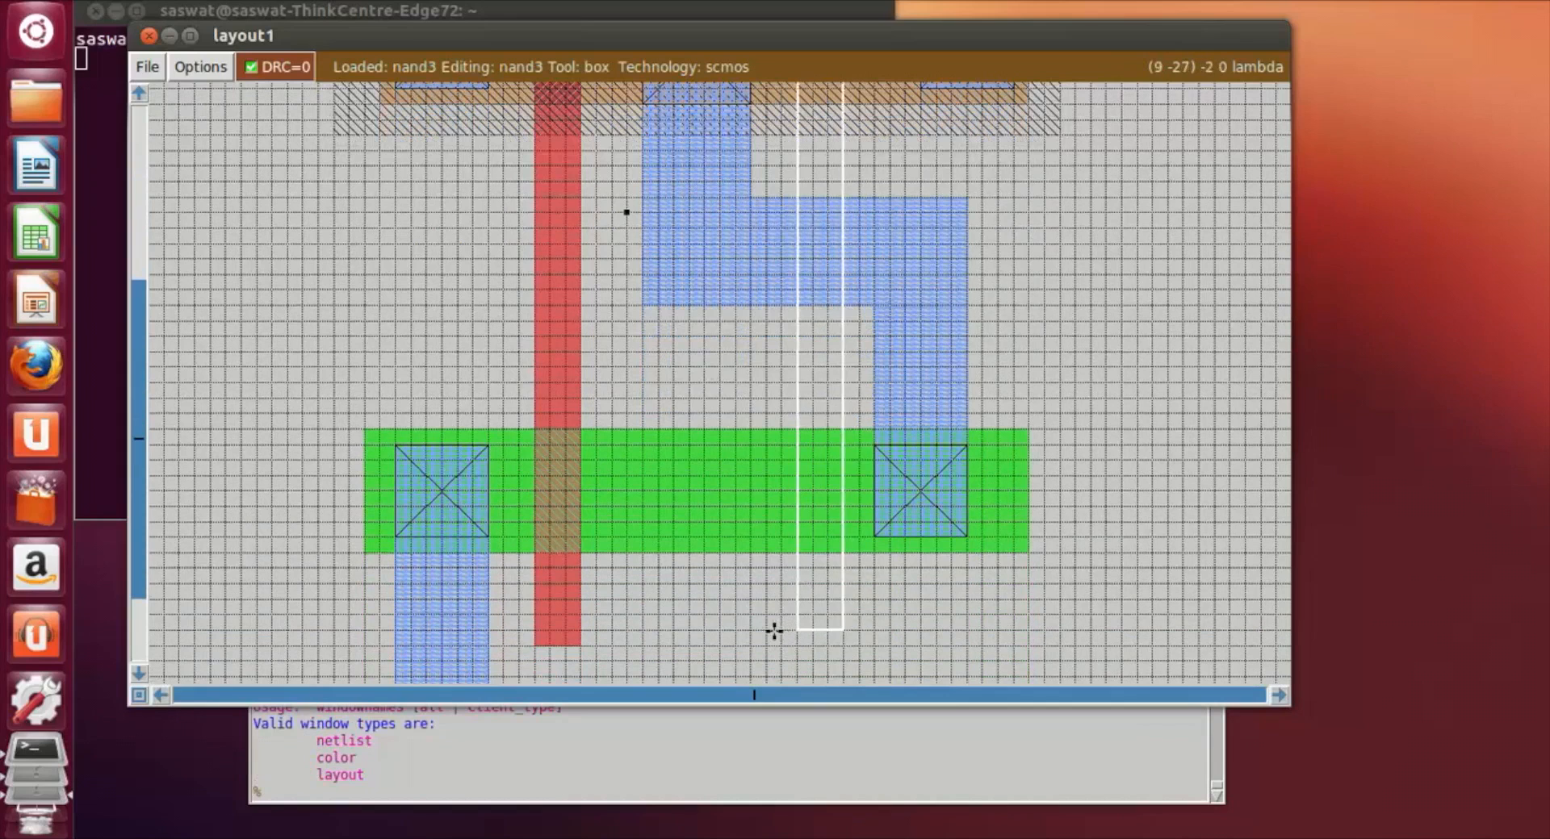
pyautogui.click(799, 643)
pyautogui.scroll(9, 779, 650)
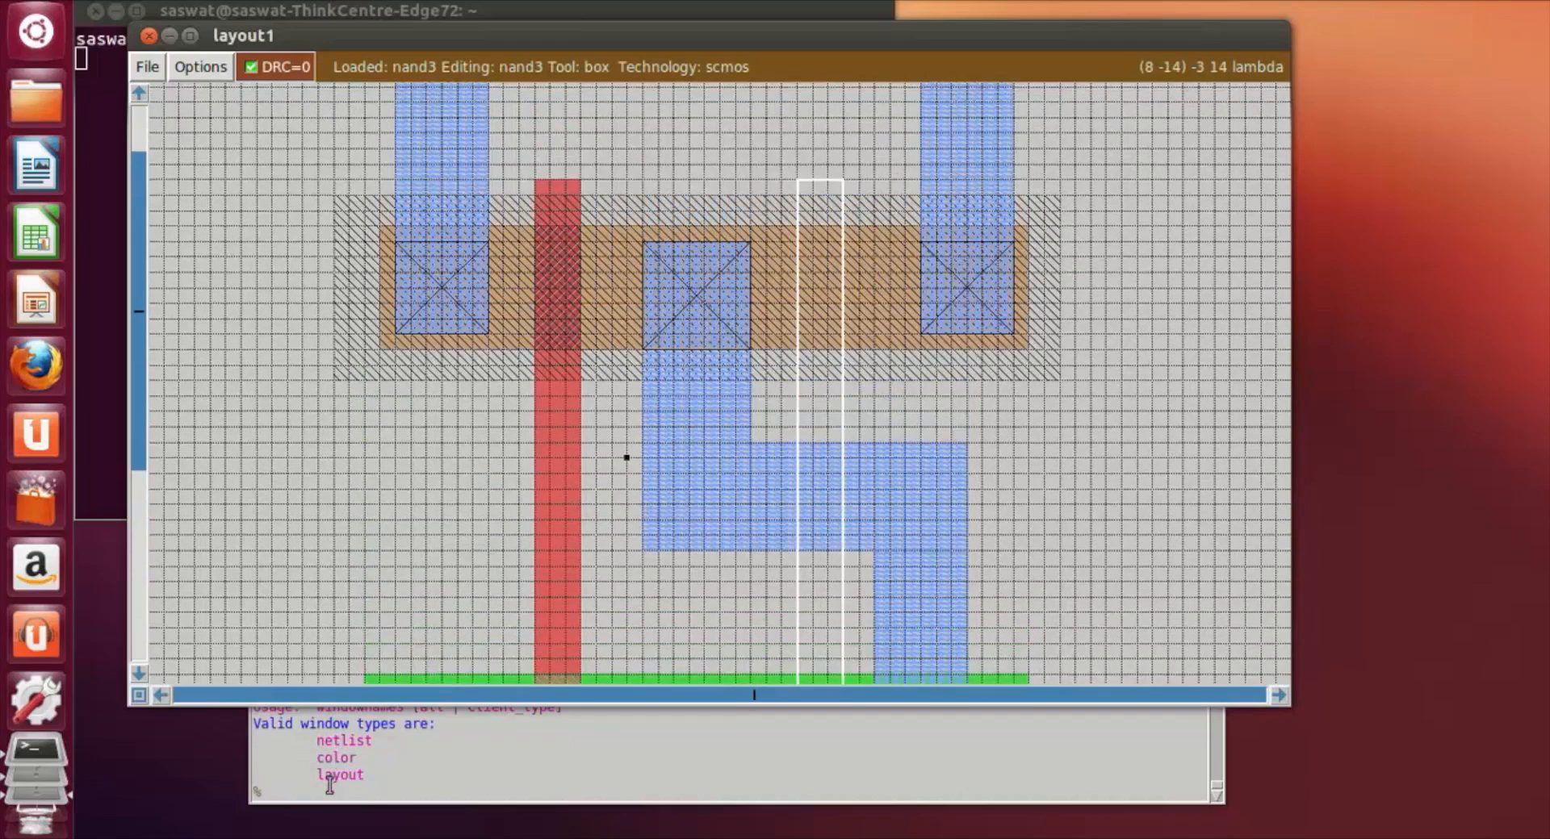
# Step: Paint the second vertical strip, between the central and right contacts, with poly
pyautogui.click(329, 784)
pyautogui.write('paint pol')
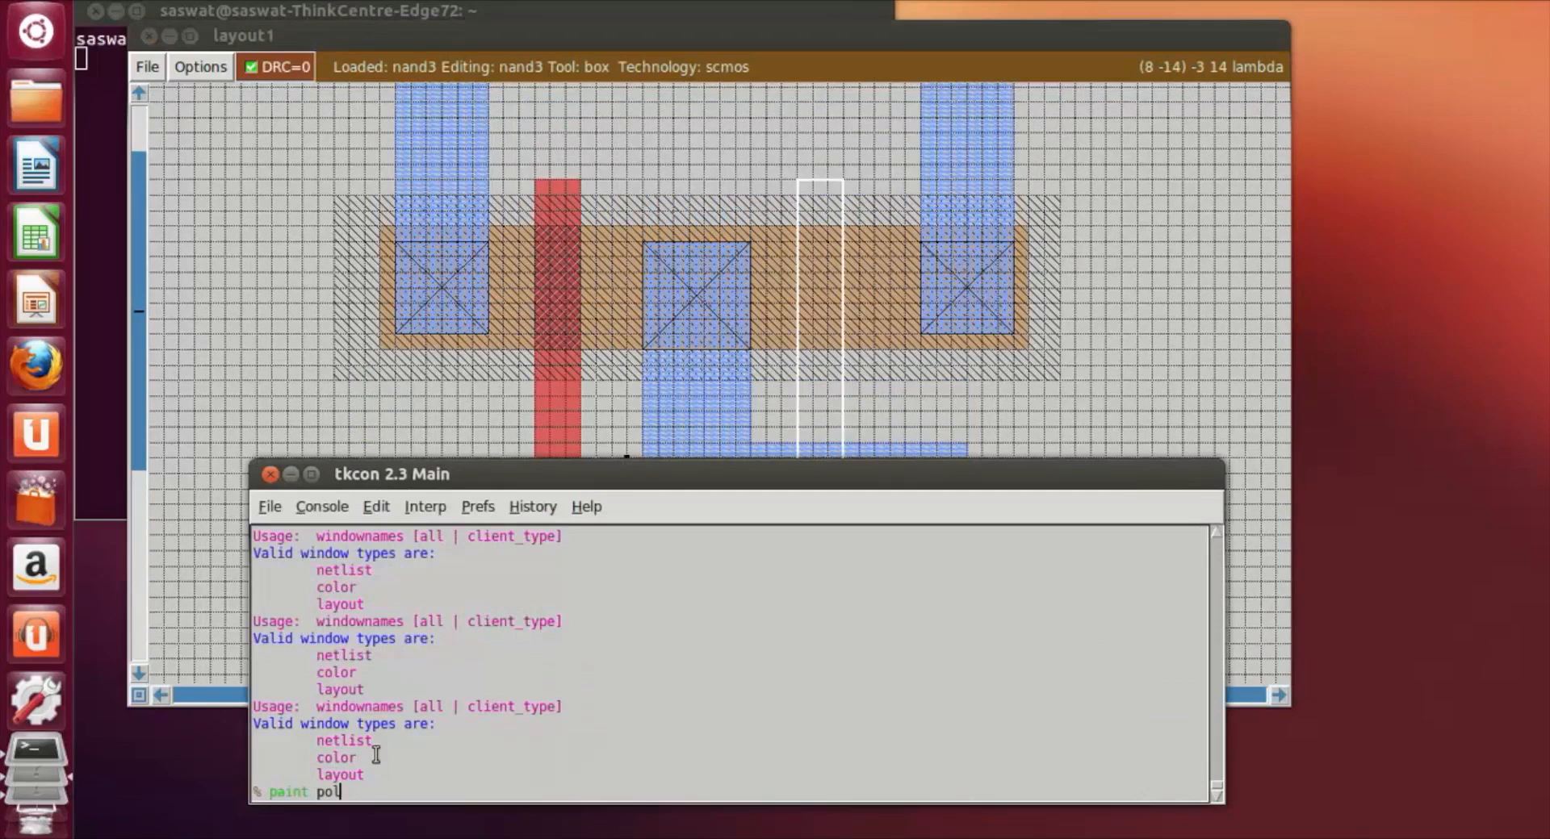
pyautogui.write('y')
pyautogui.press('Return')
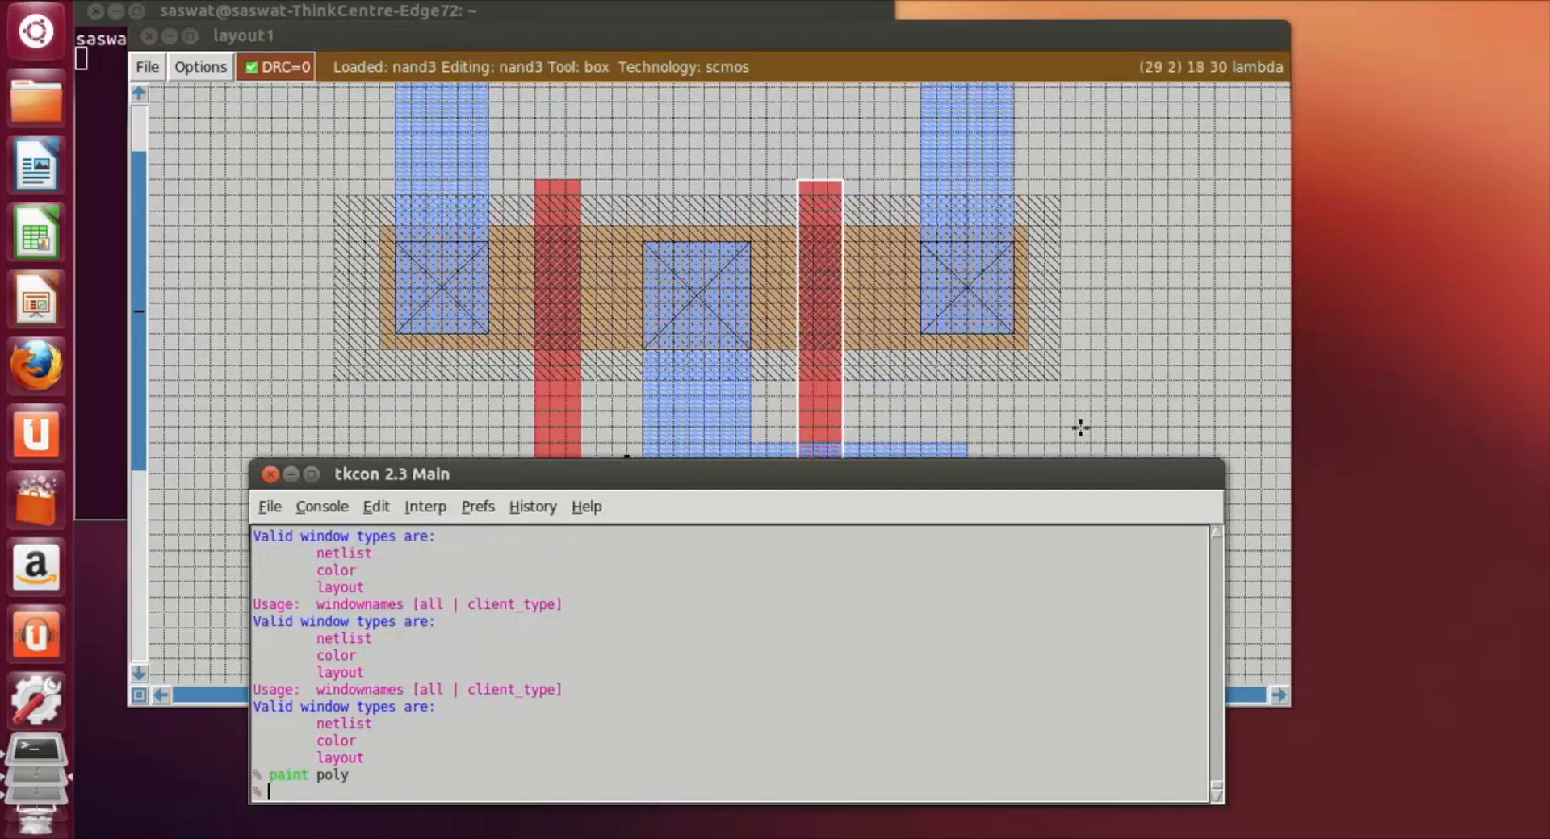
# Step: Place a small 1 by 4 lambda box inside the left poly strip, between the two diffusions
pyautogui.click(1110, 414)
pyautogui.scroll(8, 1121, 475)
pyautogui.scroll(-8, 1106, 534)
pyautogui.scroll(-8, 1106, 534)
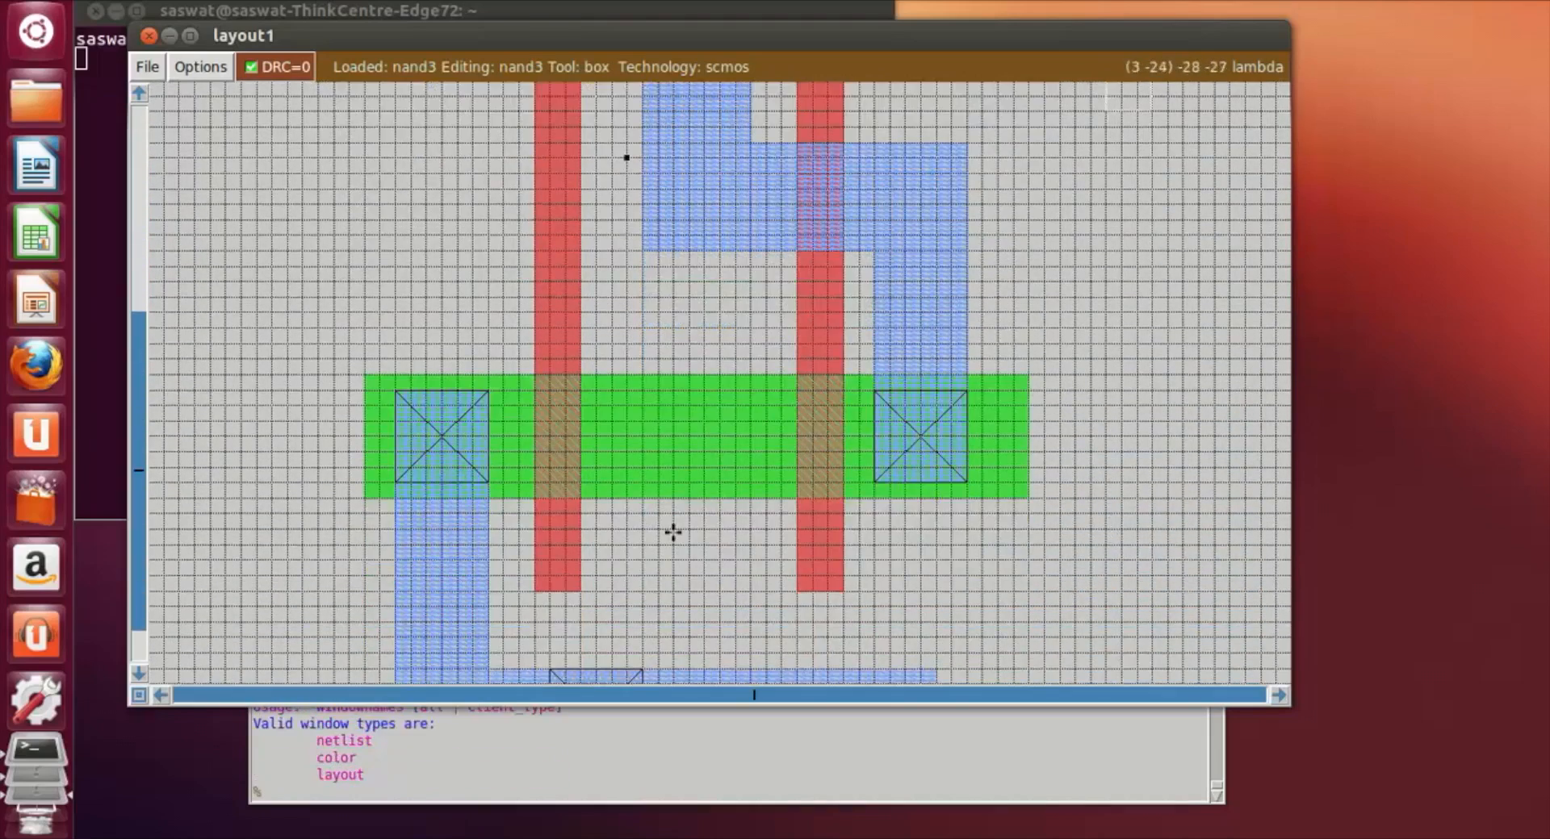
pyautogui.scroll(-5, 672, 532)
pyautogui.scroll(10, 667, 550)
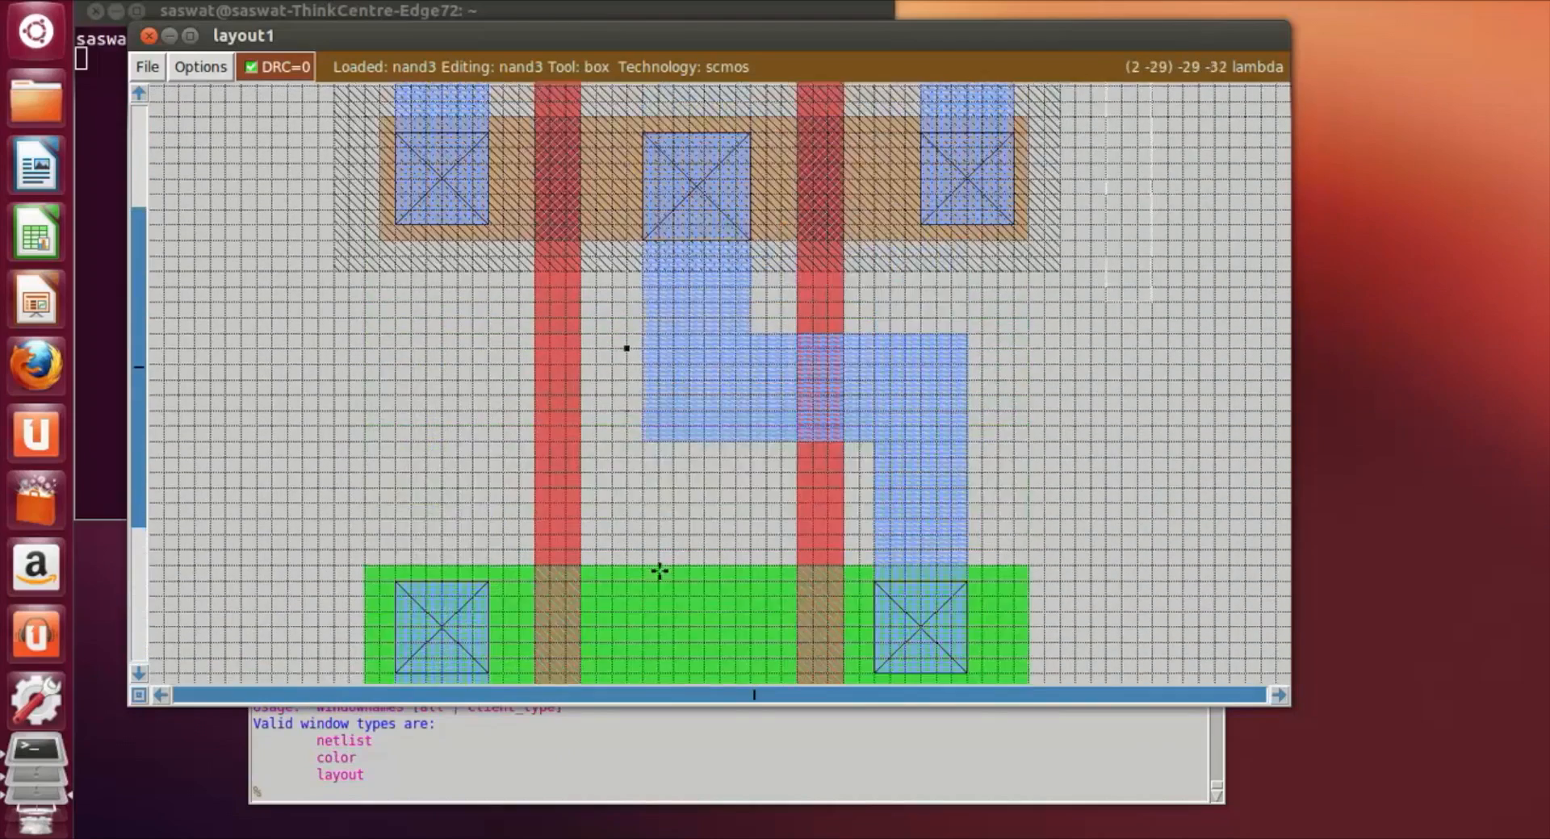
pyautogui.scroll(4, 654, 635)
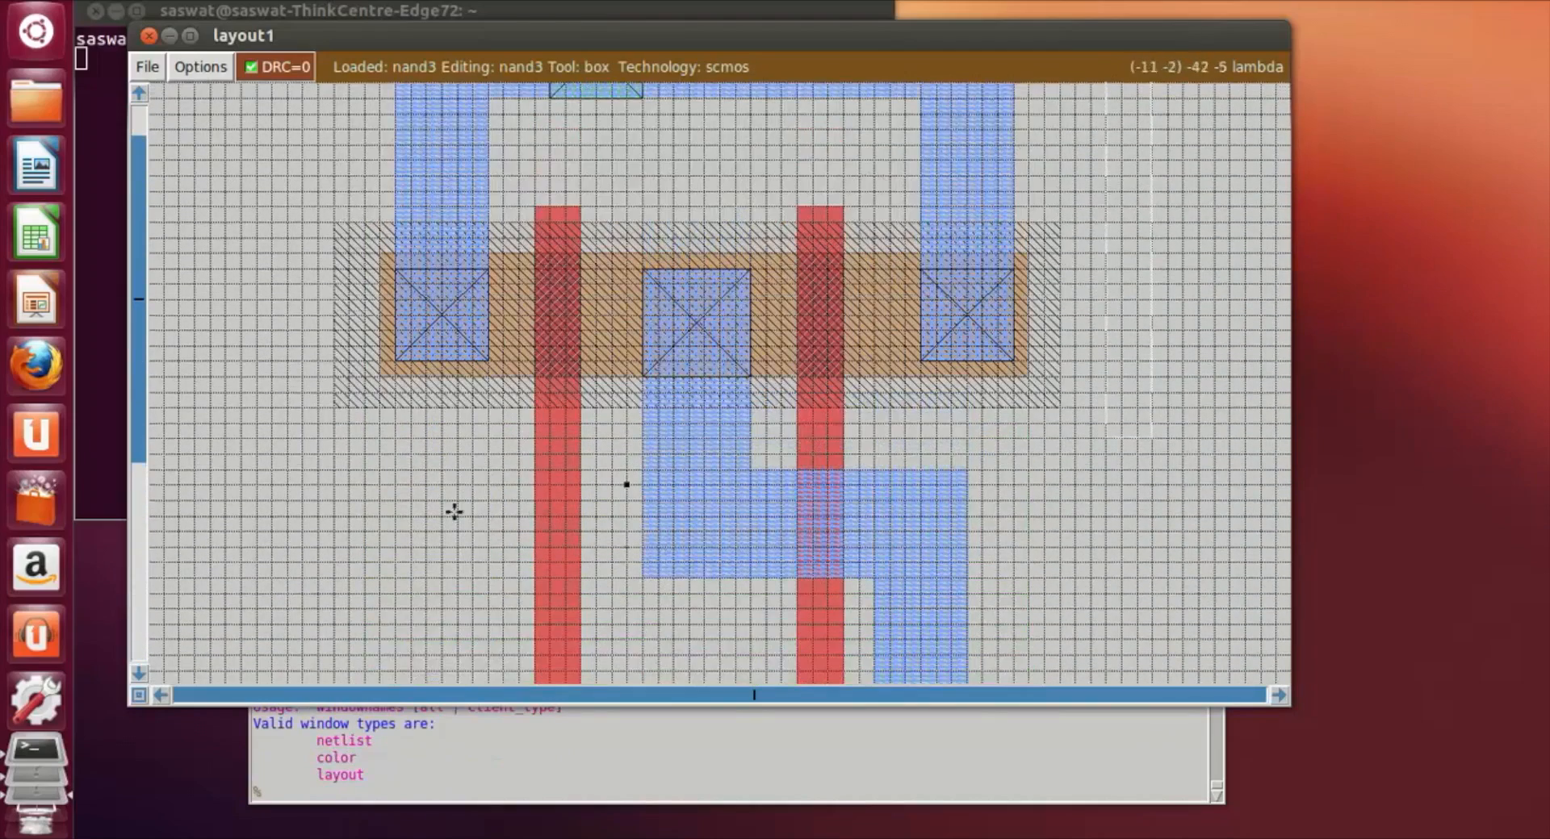
pyautogui.click(303, 484)
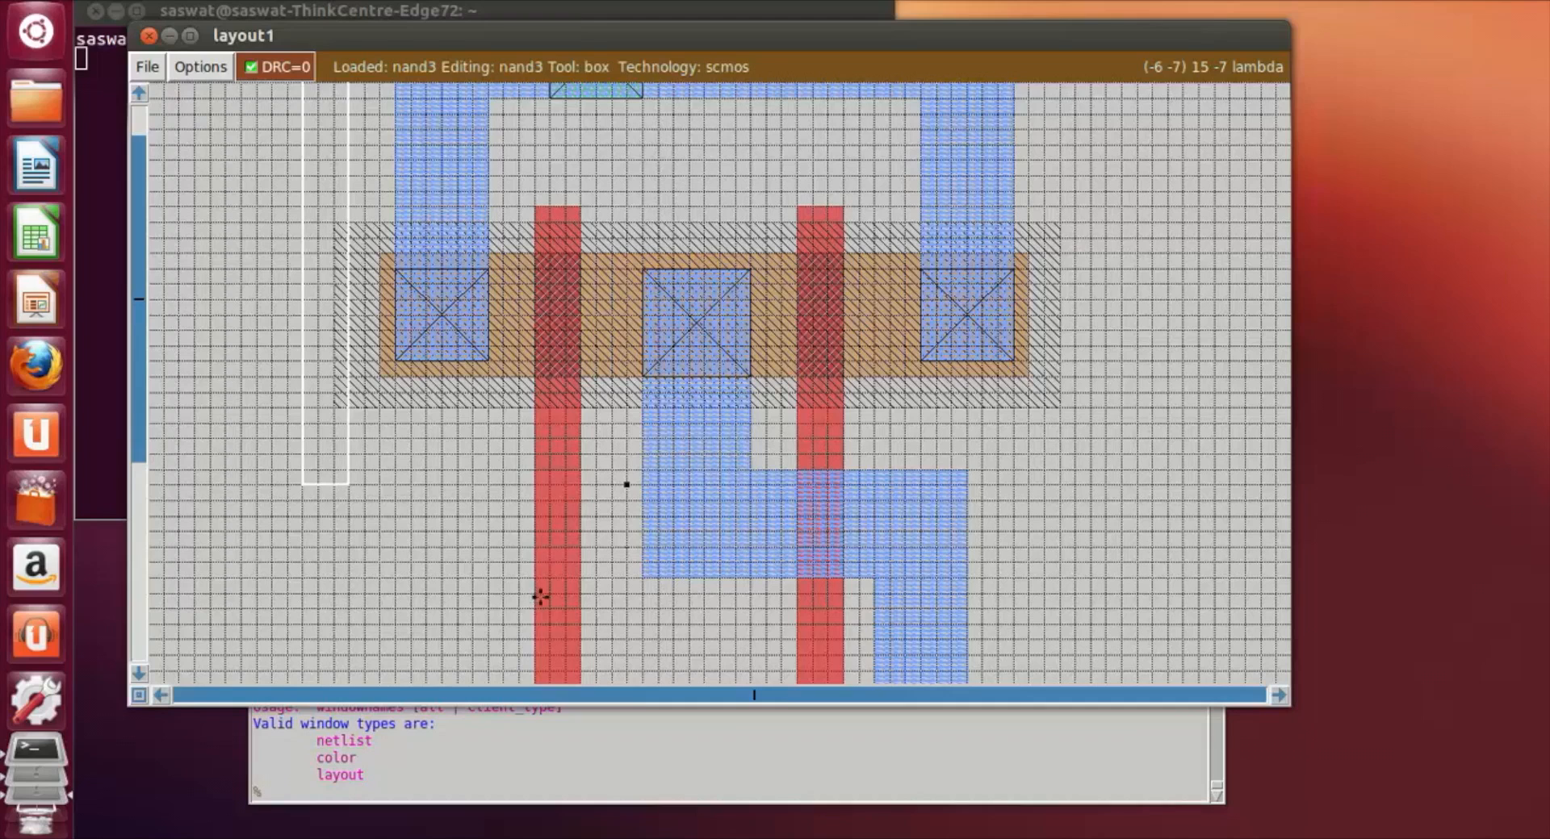
pyautogui.click(559, 549)
pyautogui.click(547, 516)
pyautogui.rightClick(561, 577)
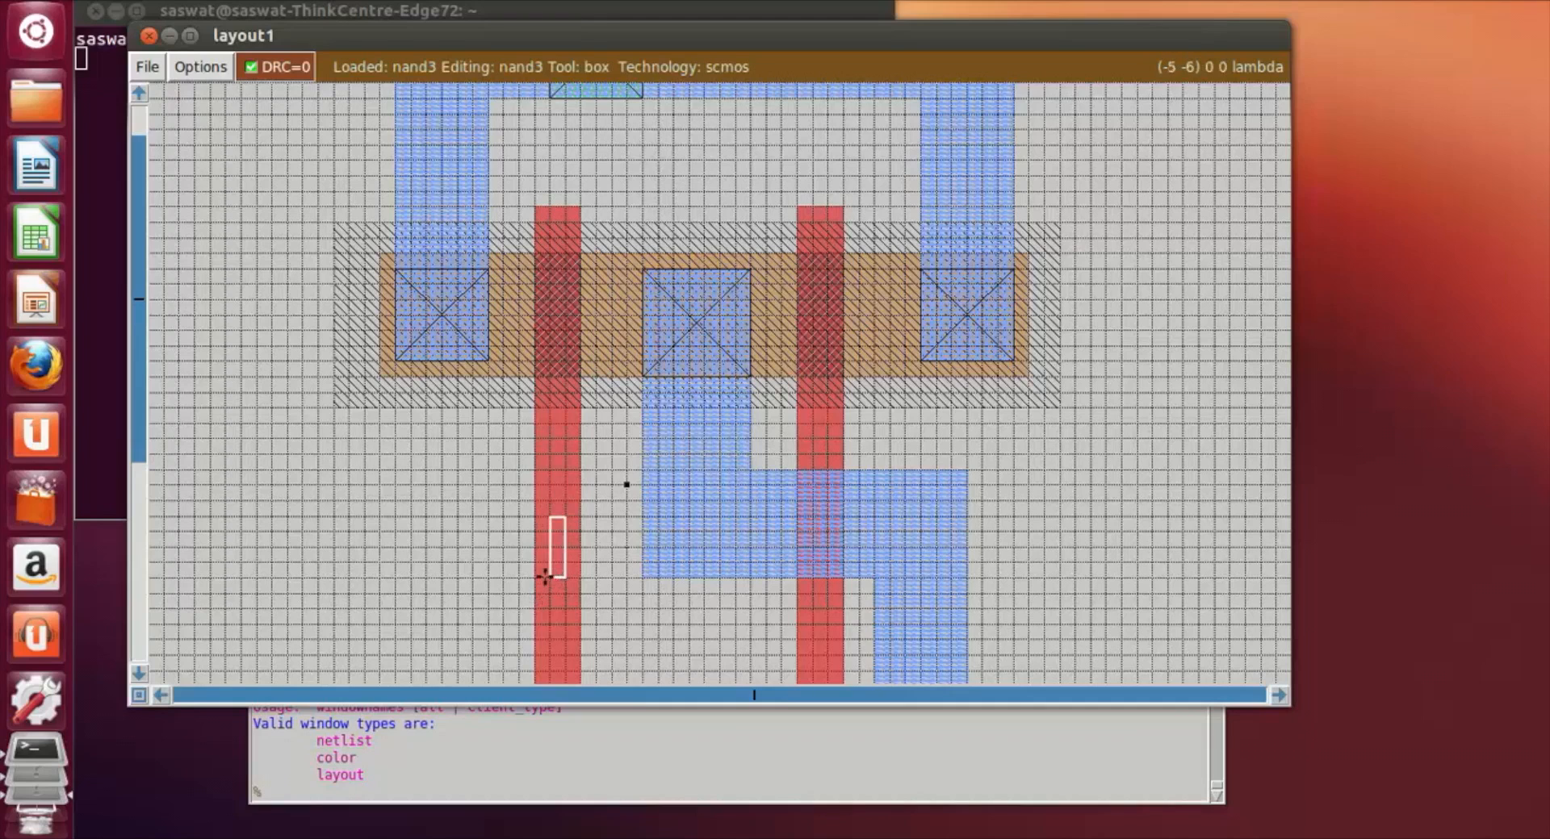
# Step: Collapse the box to a point inside the left poly strip and label it a
pyautogui.press('z')
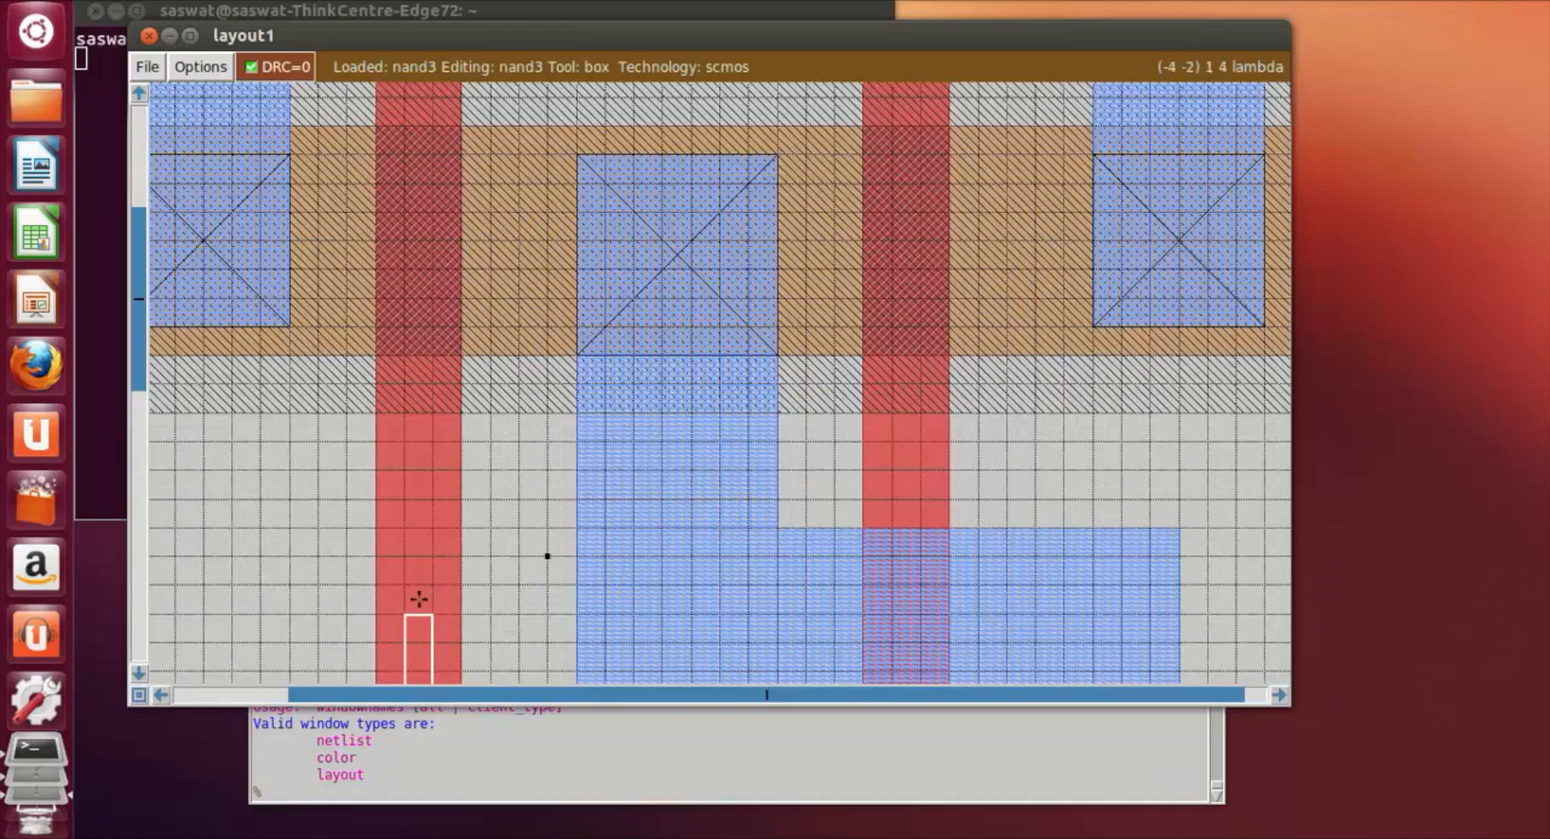
pyautogui.scroll(-5, 421, 599)
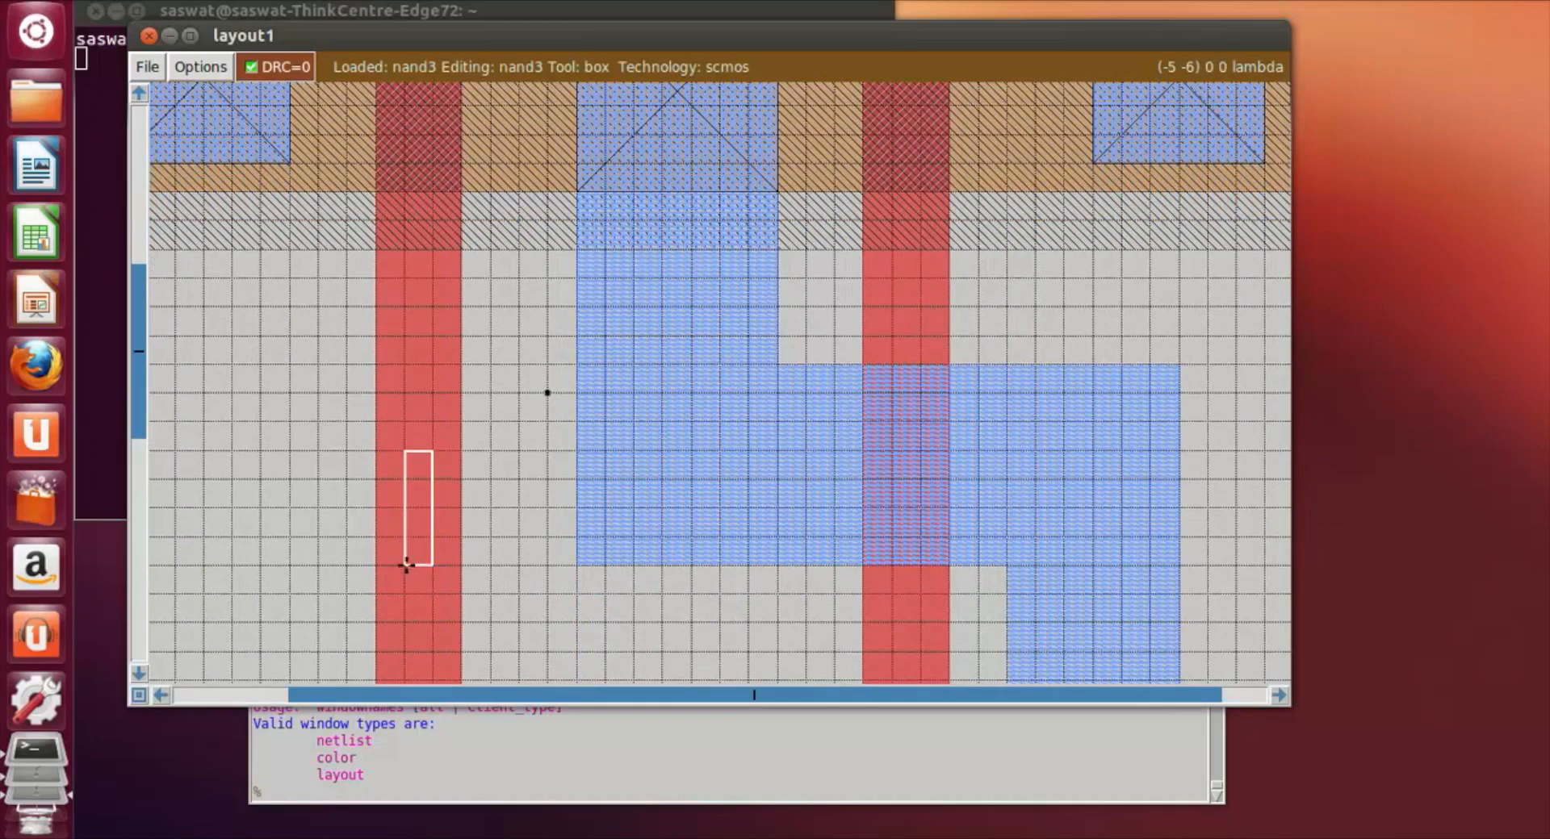
pyautogui.rightClick(406, 565)
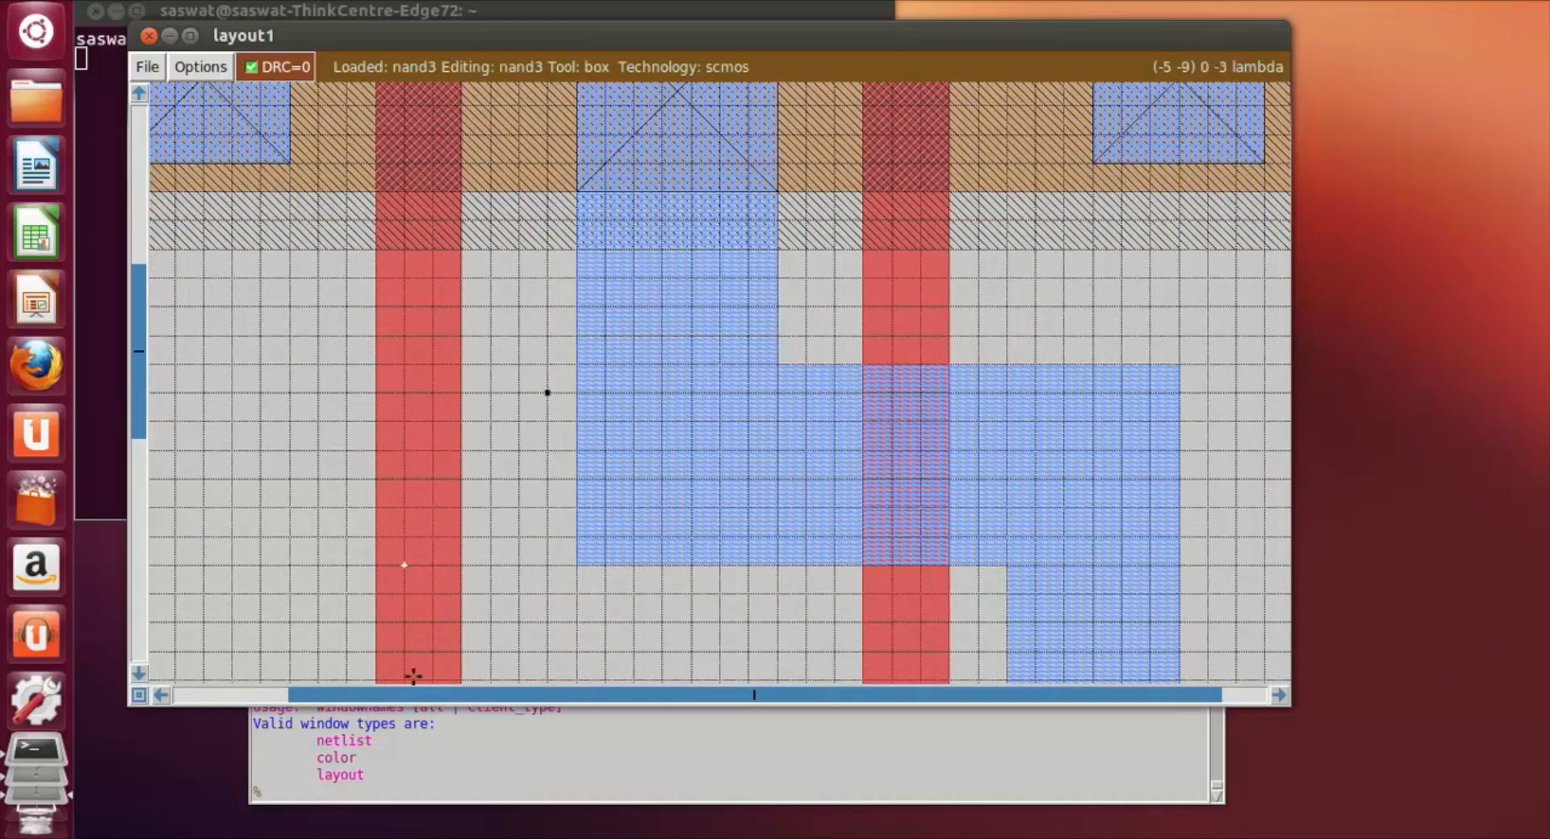
pyautogui.click(367, 795)
pyautogui.write('label a')
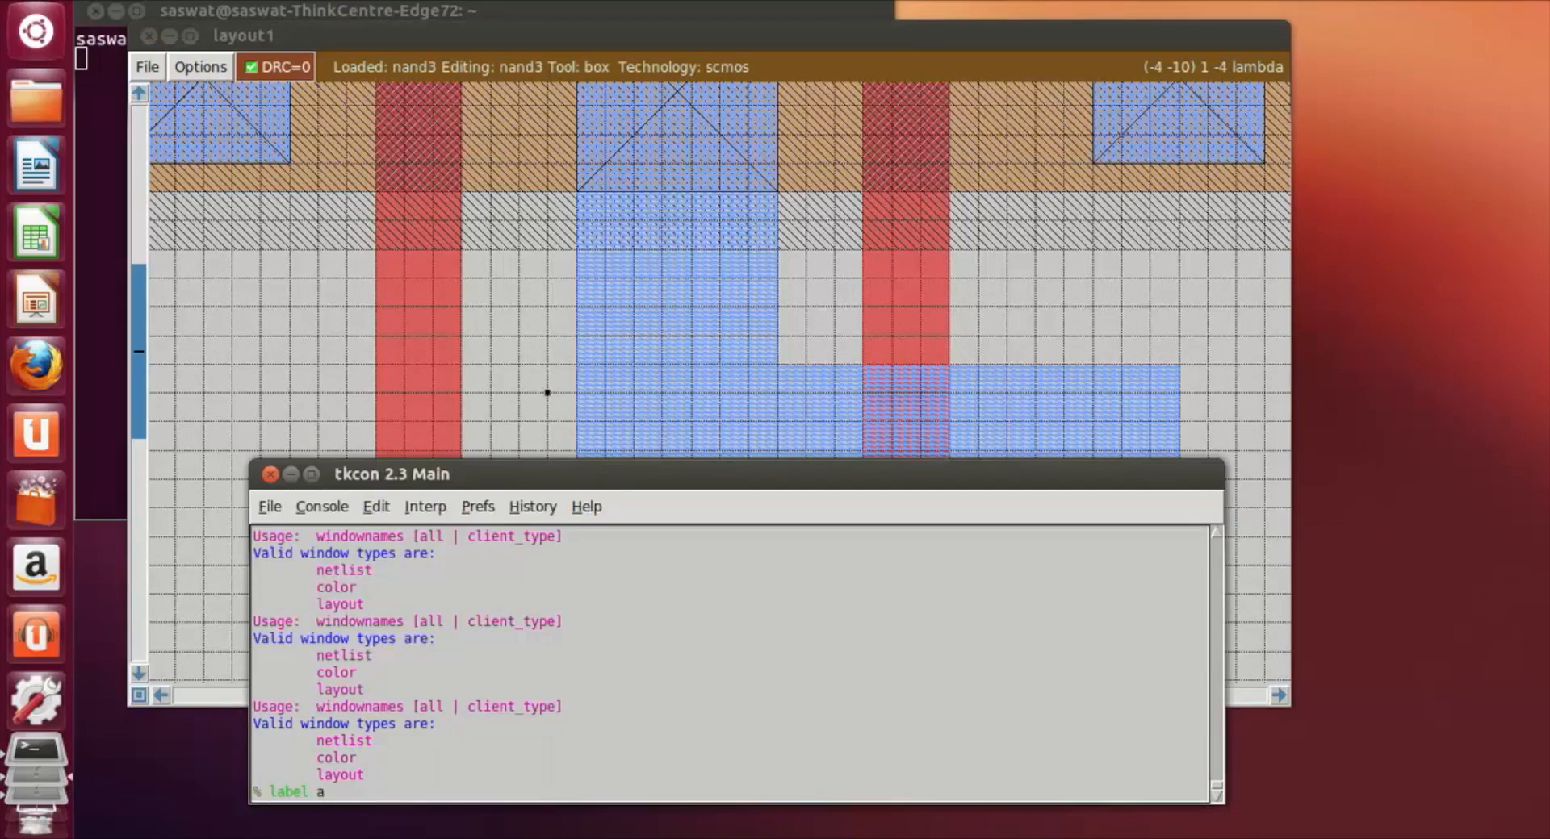
pyautogui.press('Return')
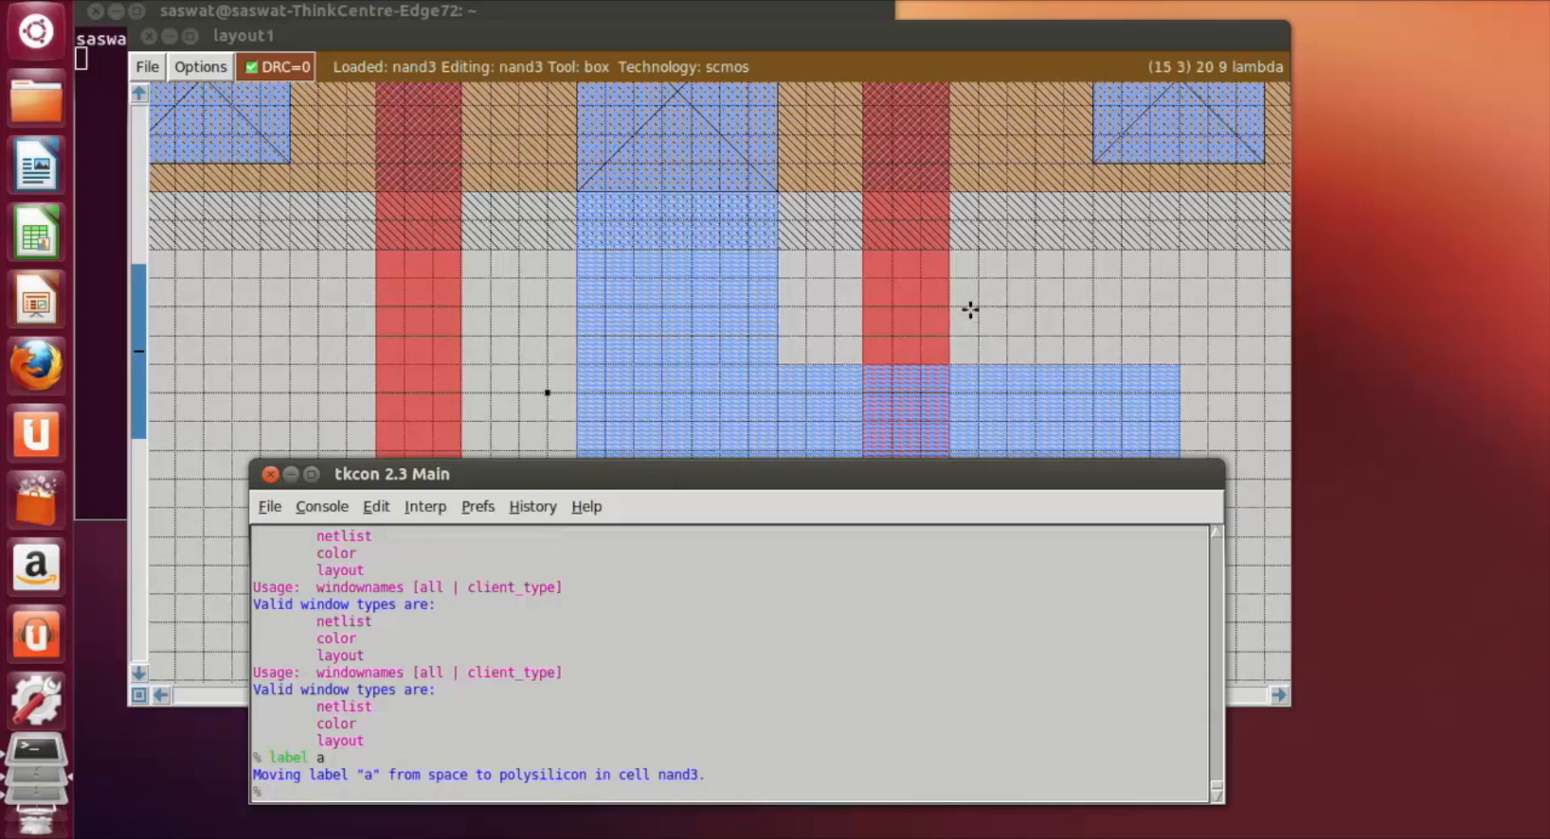
# Step: Set the point box on the right poly strip, just below the output metal, and label it b
pyautogui.scroll(-1, 905, 331)
pyautogui.scroll(-3, 906, 332)
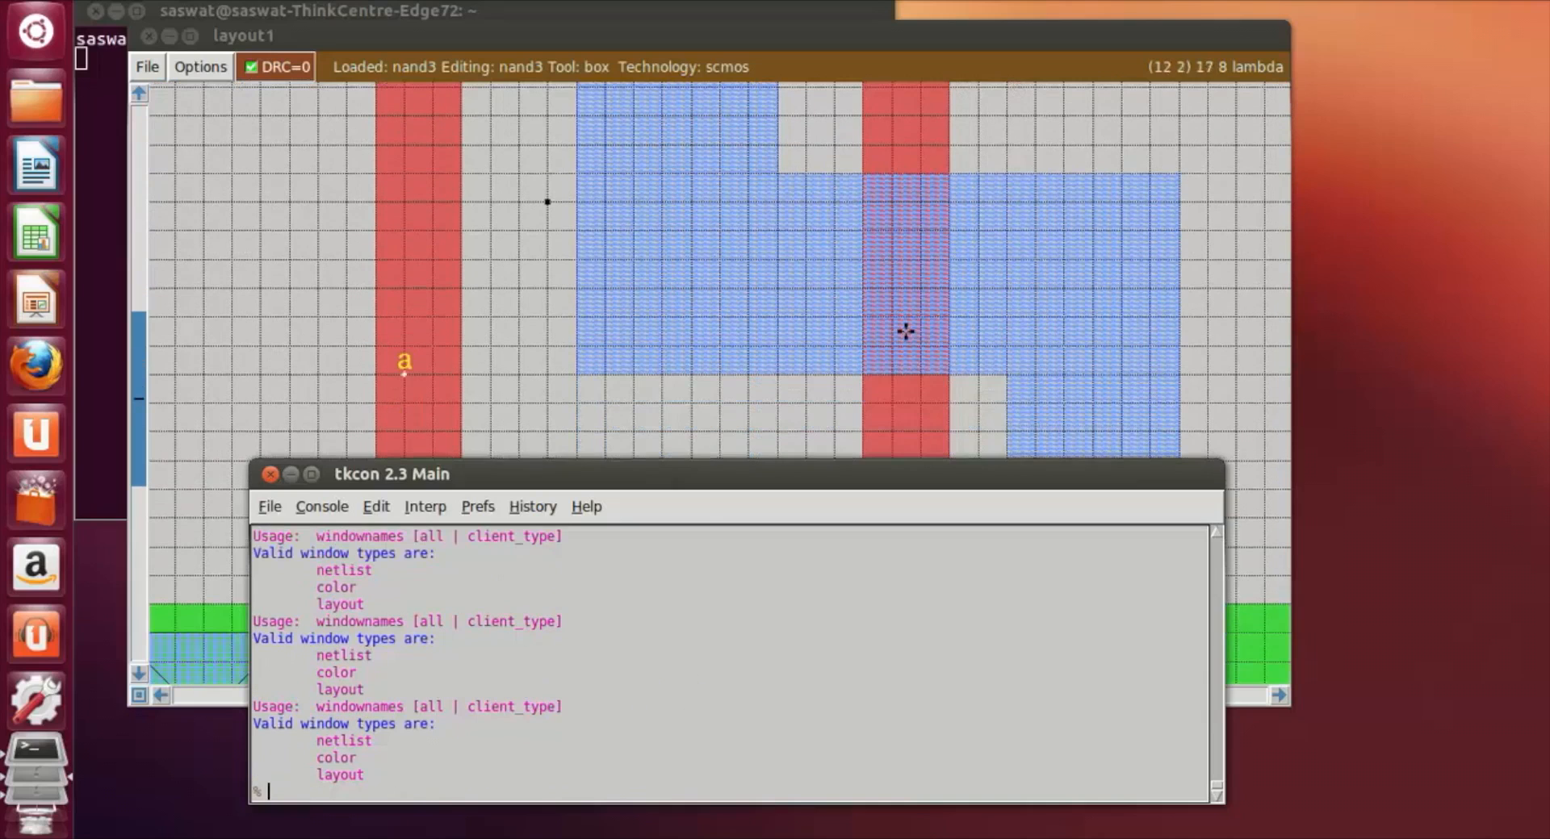
pyautogui.click(904, 408)
pyautogui.click(354, 793)
pyautogui.write('label b')
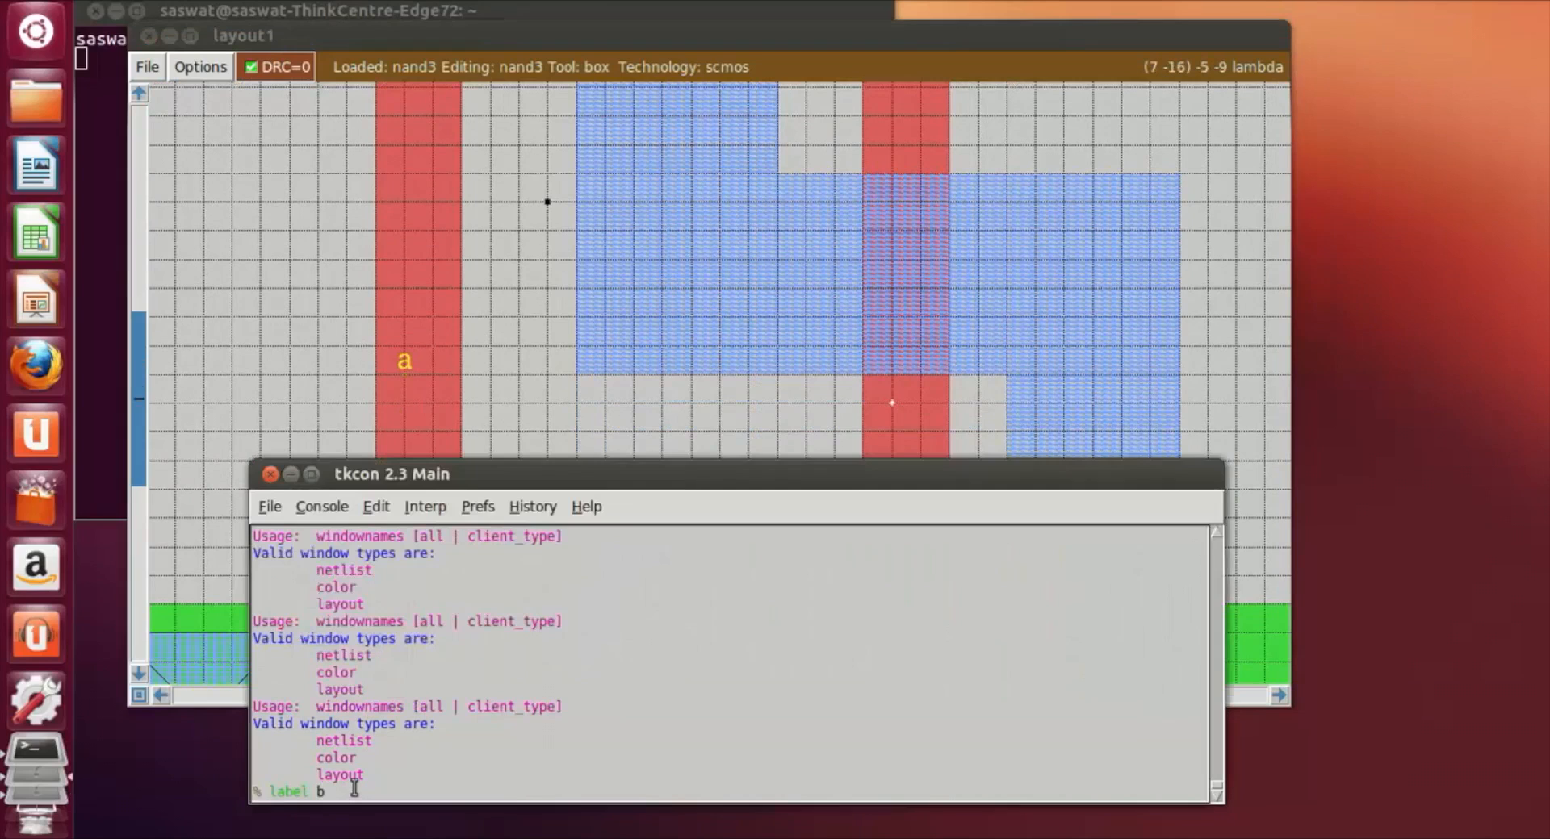
pyautogui.press('Return')
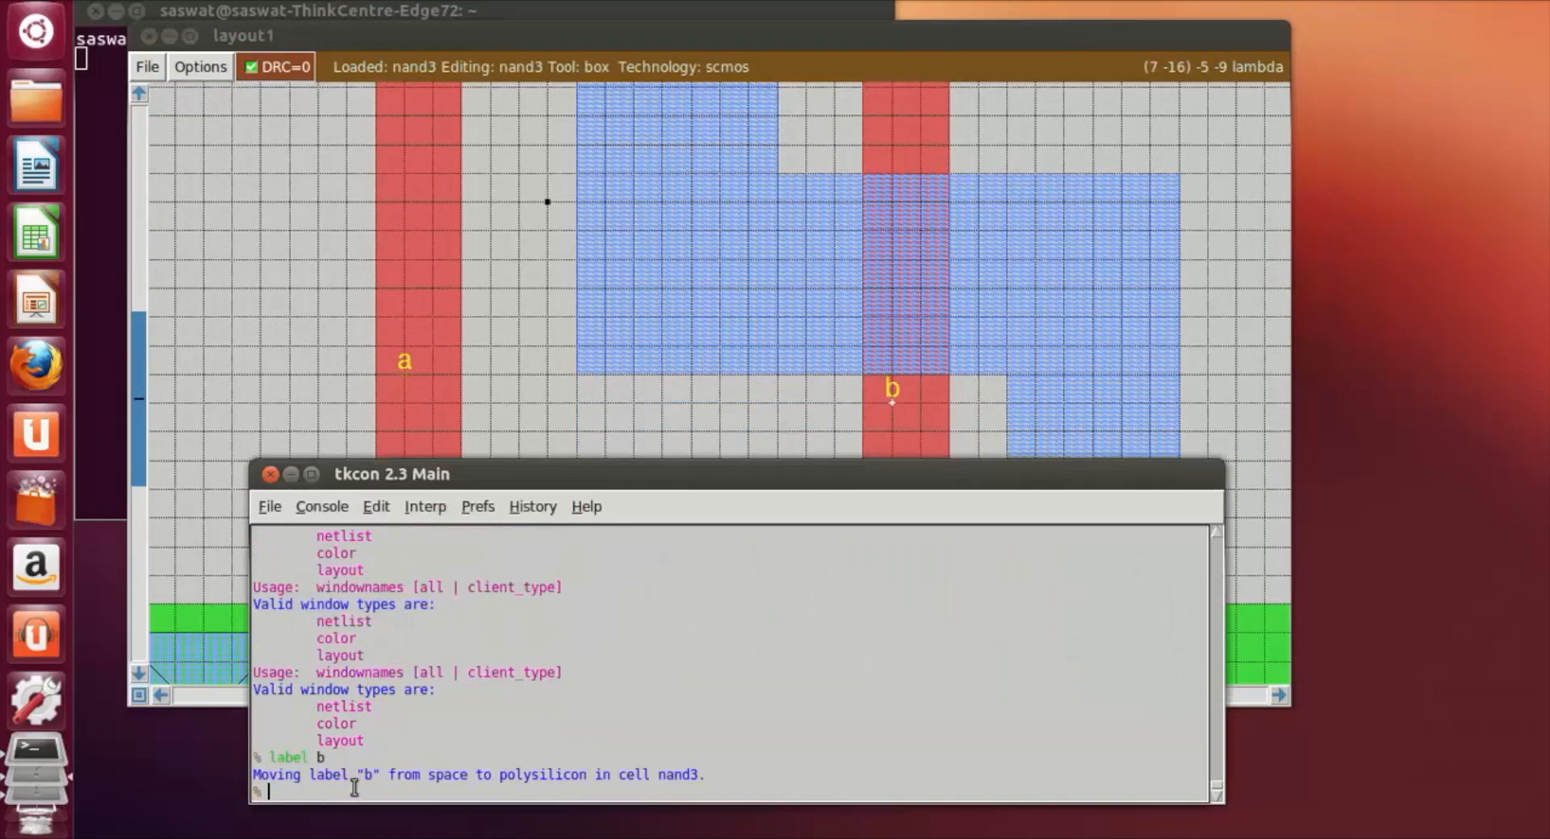
# Step: Set the point box on the upper metal rail, right of its well contact, and label it vdd
pyautogui.click(1241, 384)
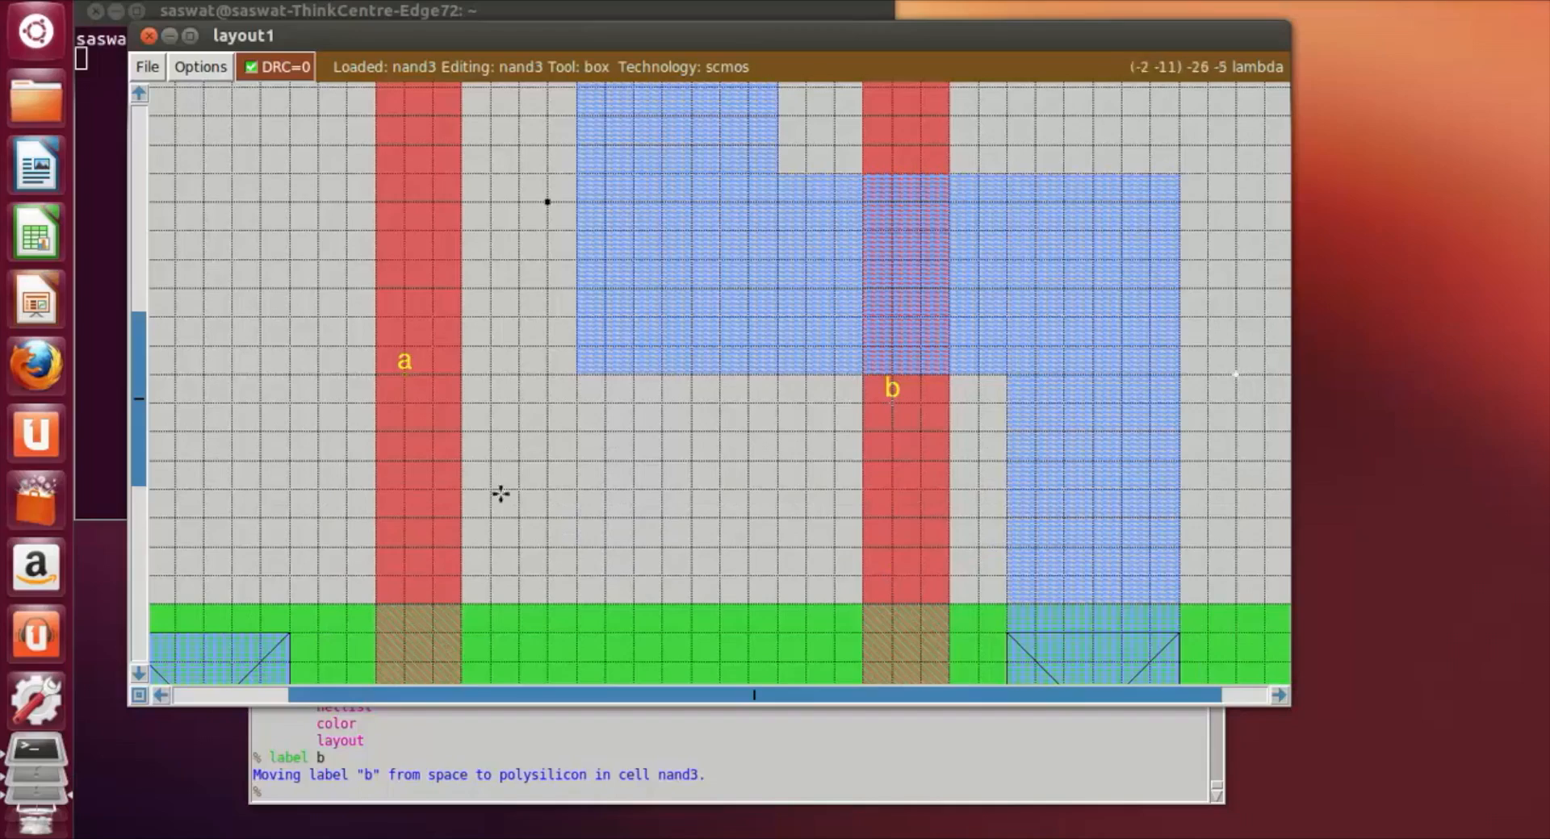
pyautogui.scroll(8, 671, 443)
pyautogui.scroll(6, 706, 583)
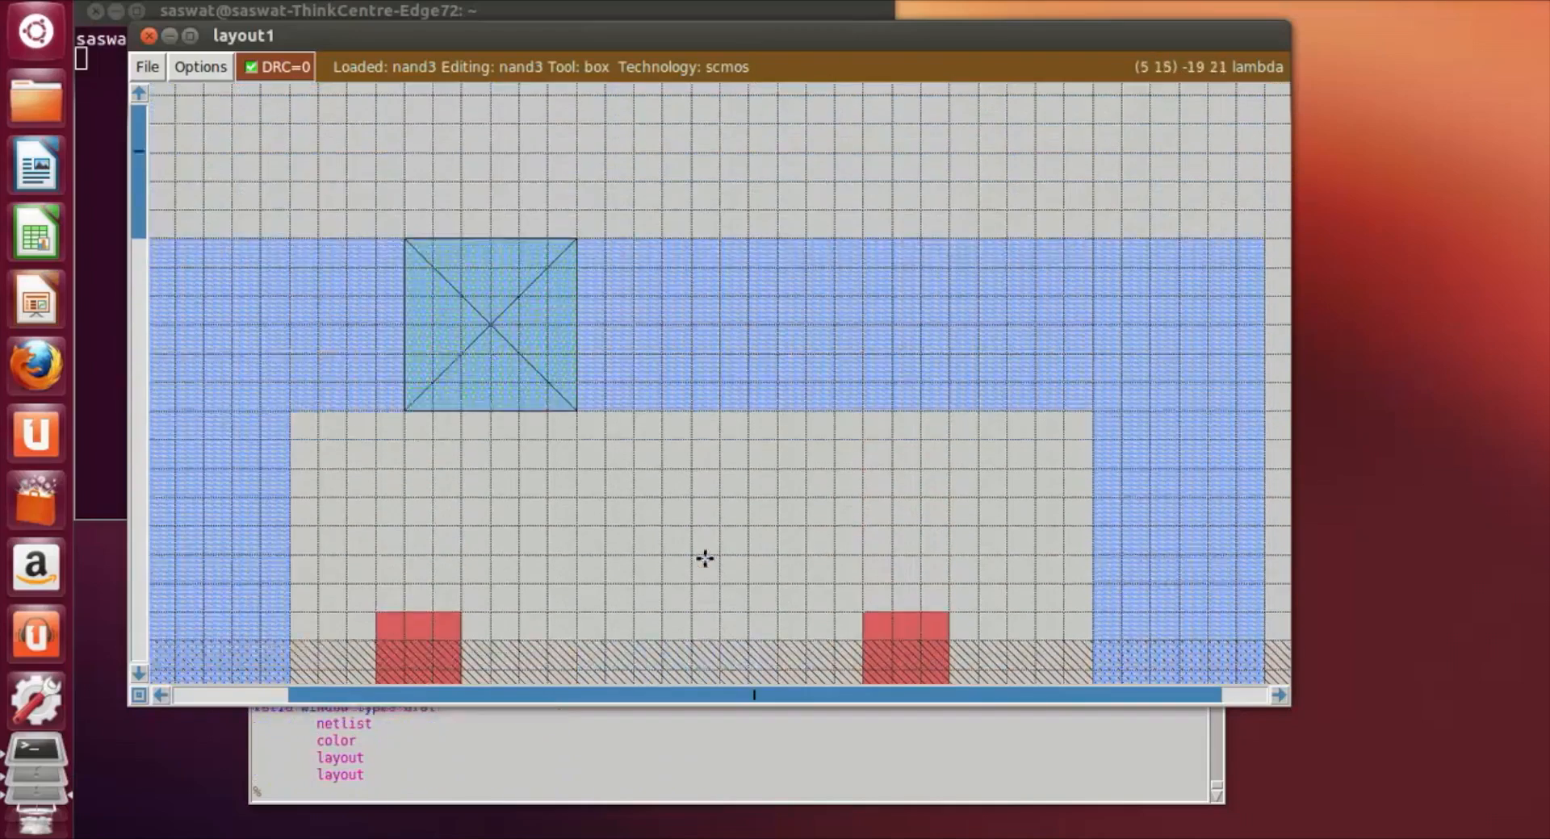
pyautogui.click(306, 797)
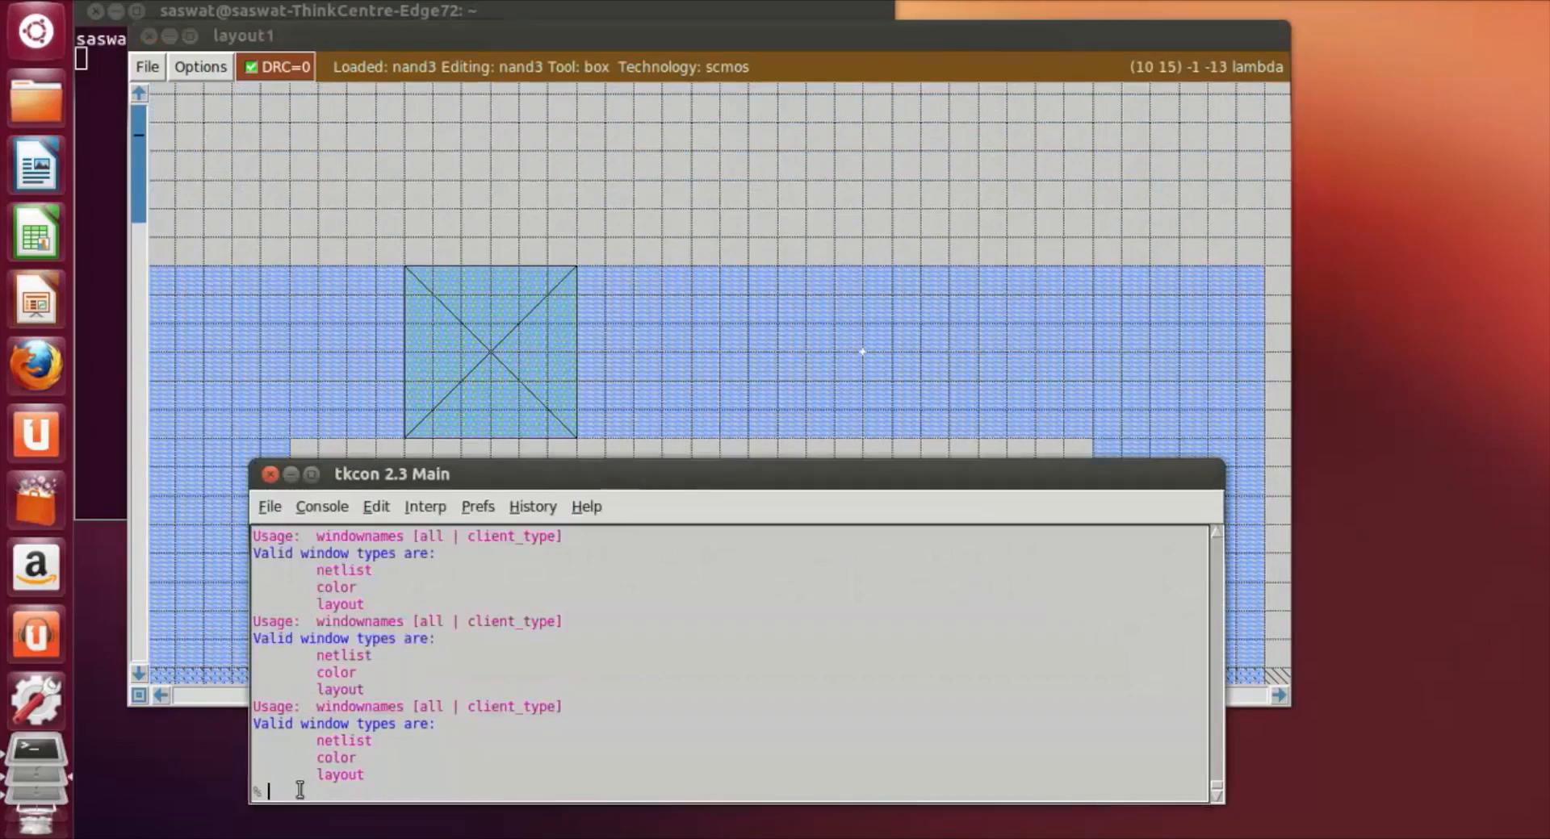
pyautogui.write('label vdd')
pyautogui.press('Return')
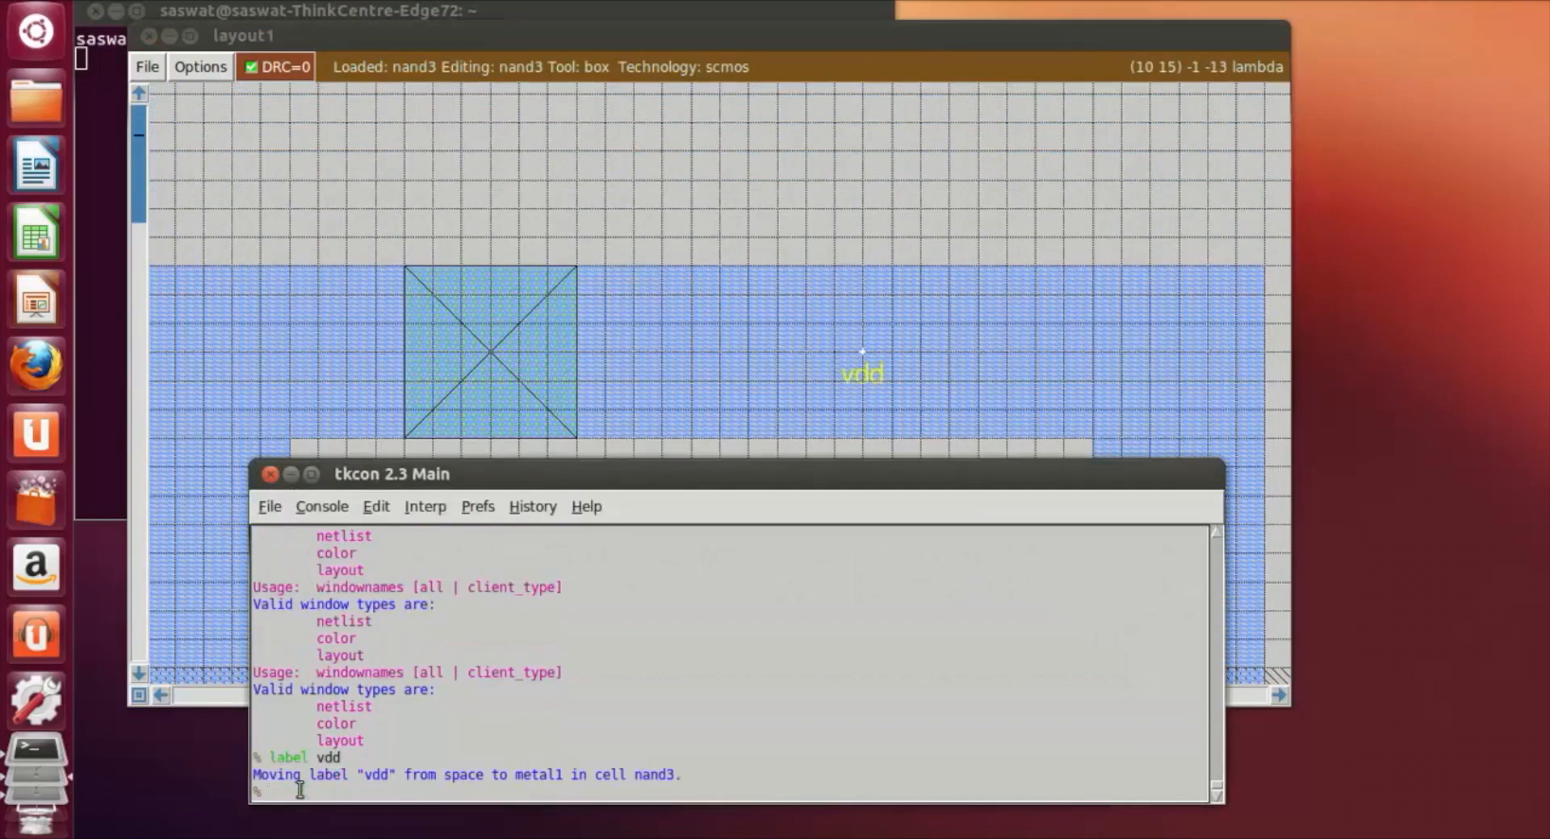
# Step: Set the point box on the lower metal rail, right of its substrate contact, and label it gnd
pyautogui.scroll(-6, 681, 300)
pyautogui.click(770, 307)
pyautogui.scroll(-10, 771, 323)
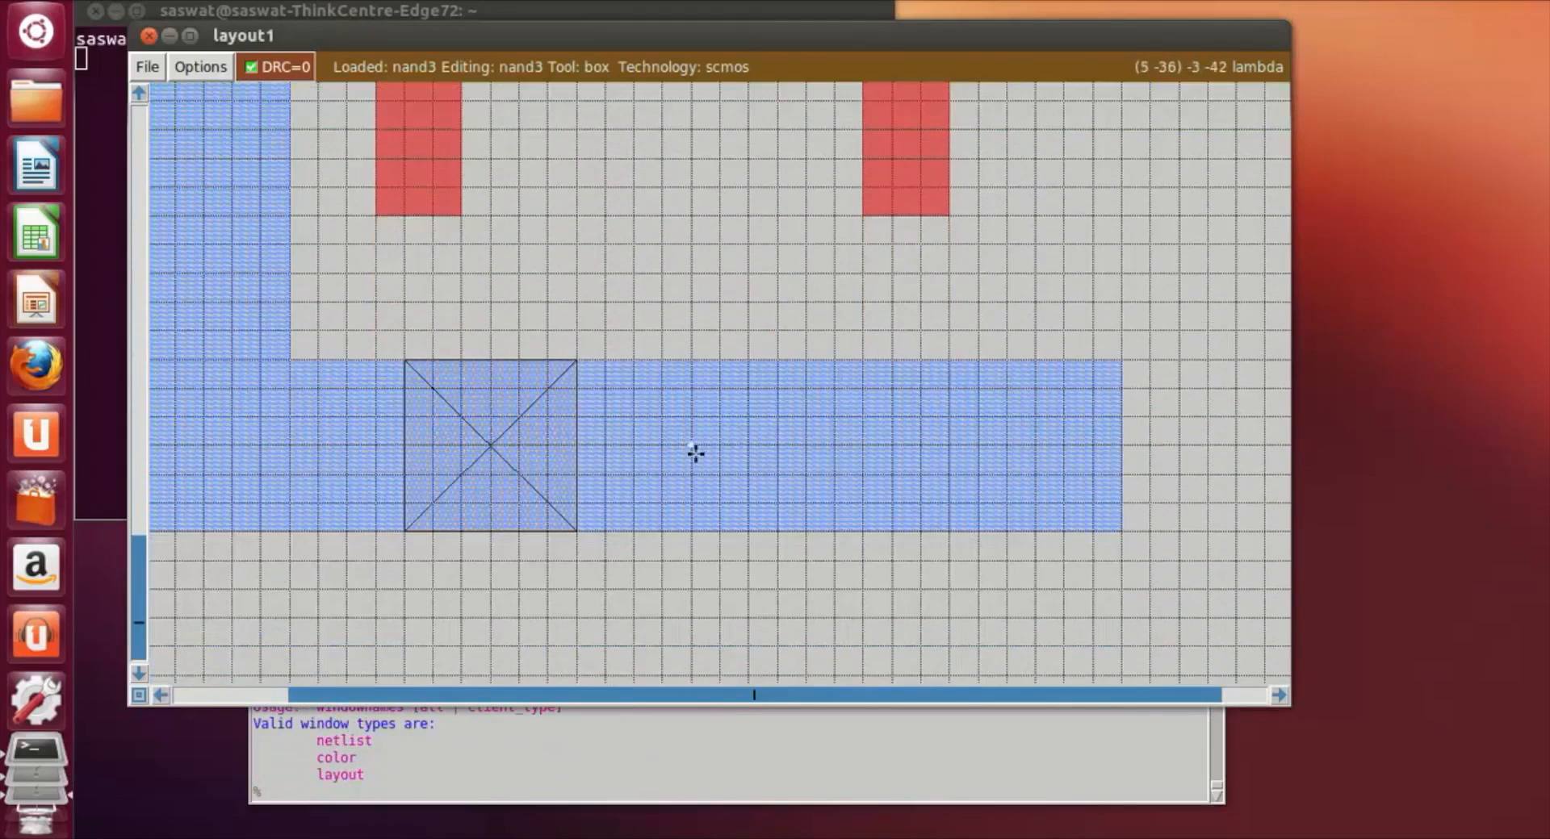
pyautogui.click(692, 449)
pyautogui.click(428, 797)
pyautogui.write('label gnd')
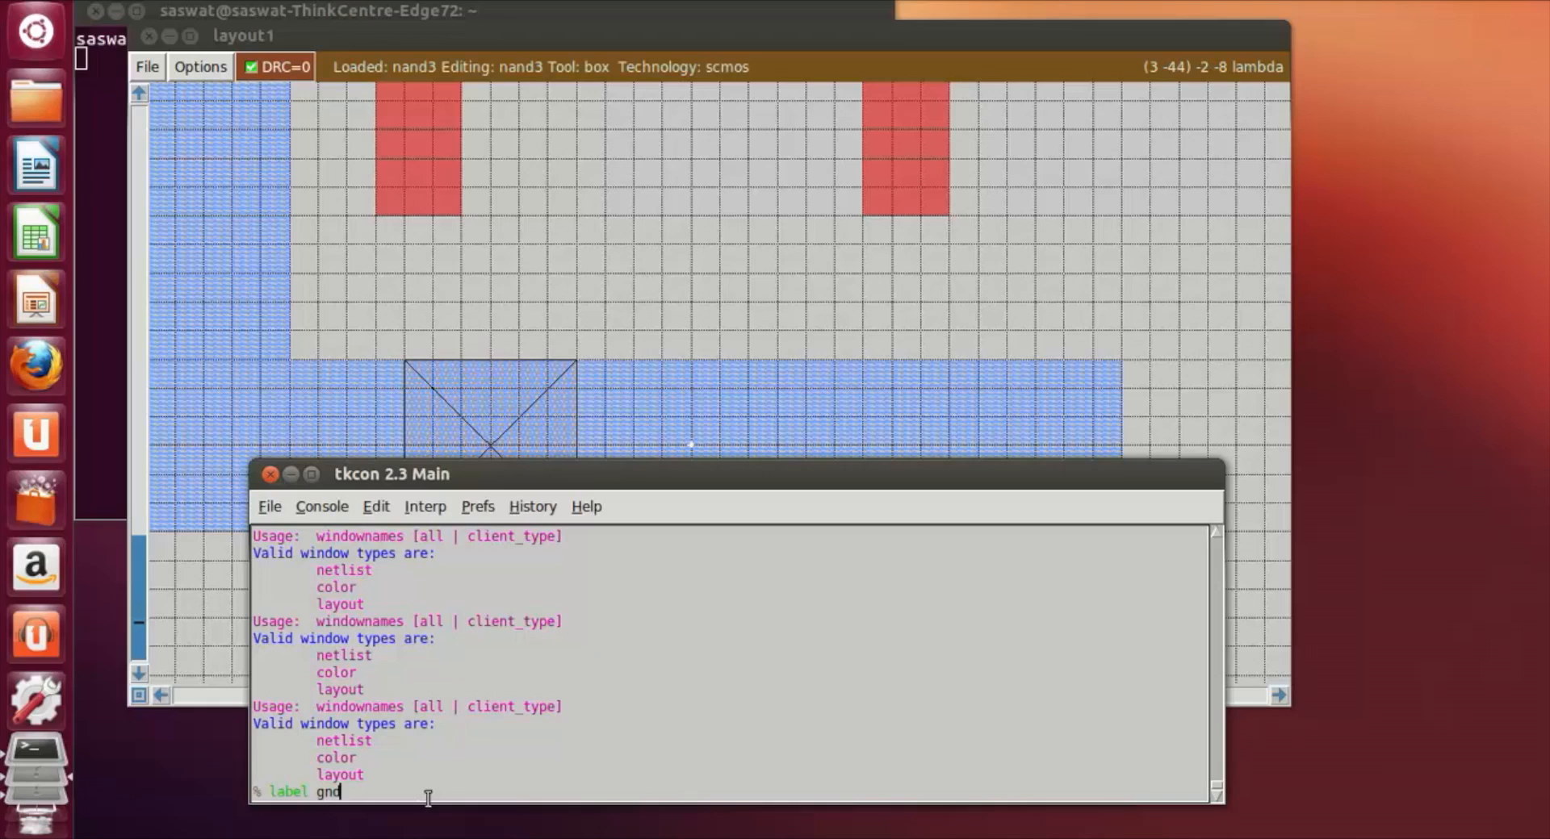
pyautogui.press('Return')
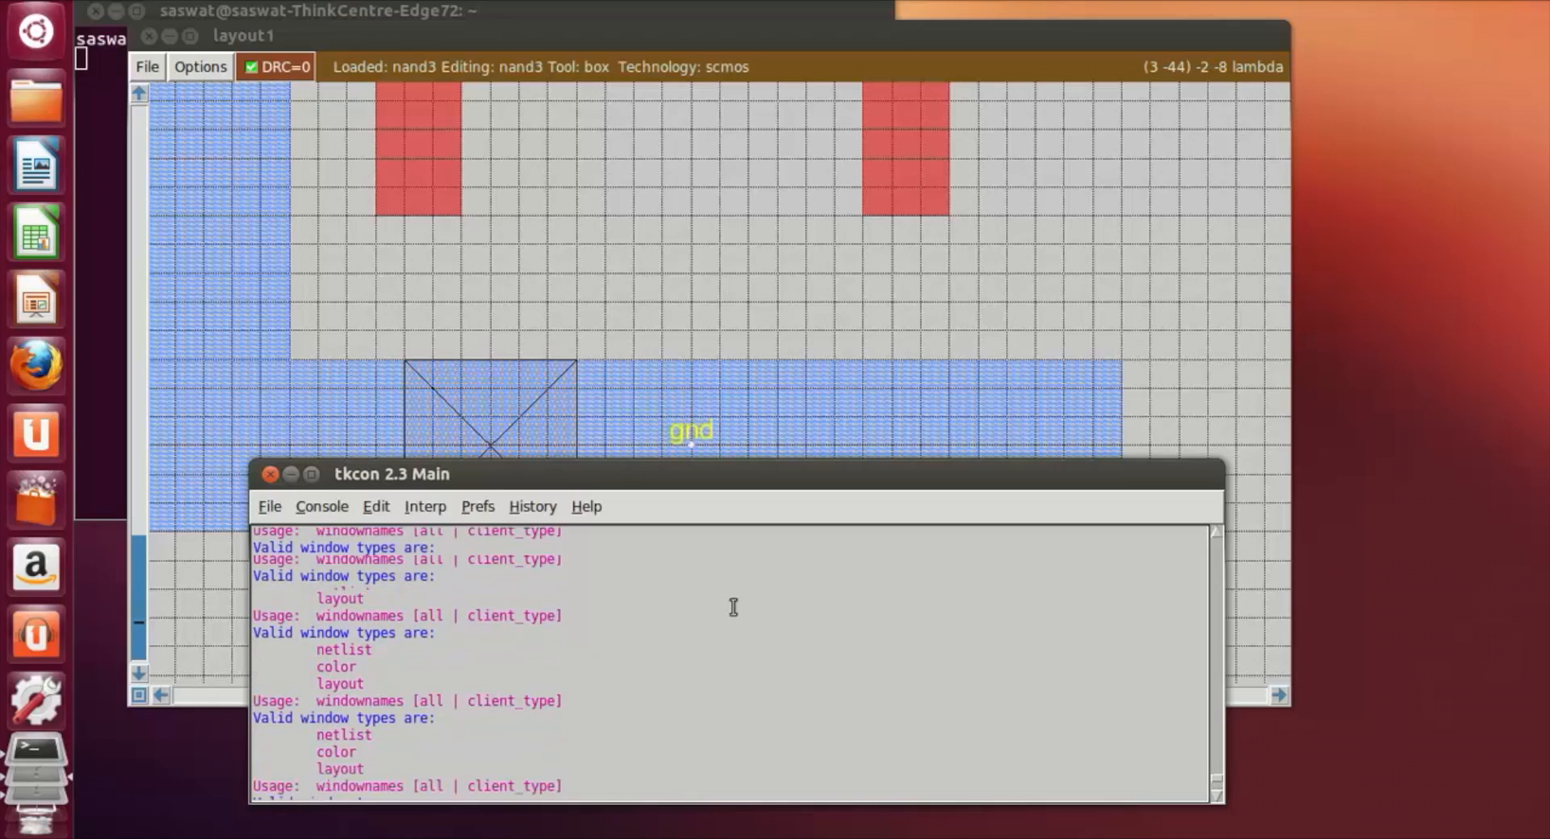
# Step: Set the point box on the output metal between the two poly strips and label it out
pyautogui.click(993, 287)
pyautogui.scroll(4, 992, 285)
pyautogui.scroll(15, 992, 285)
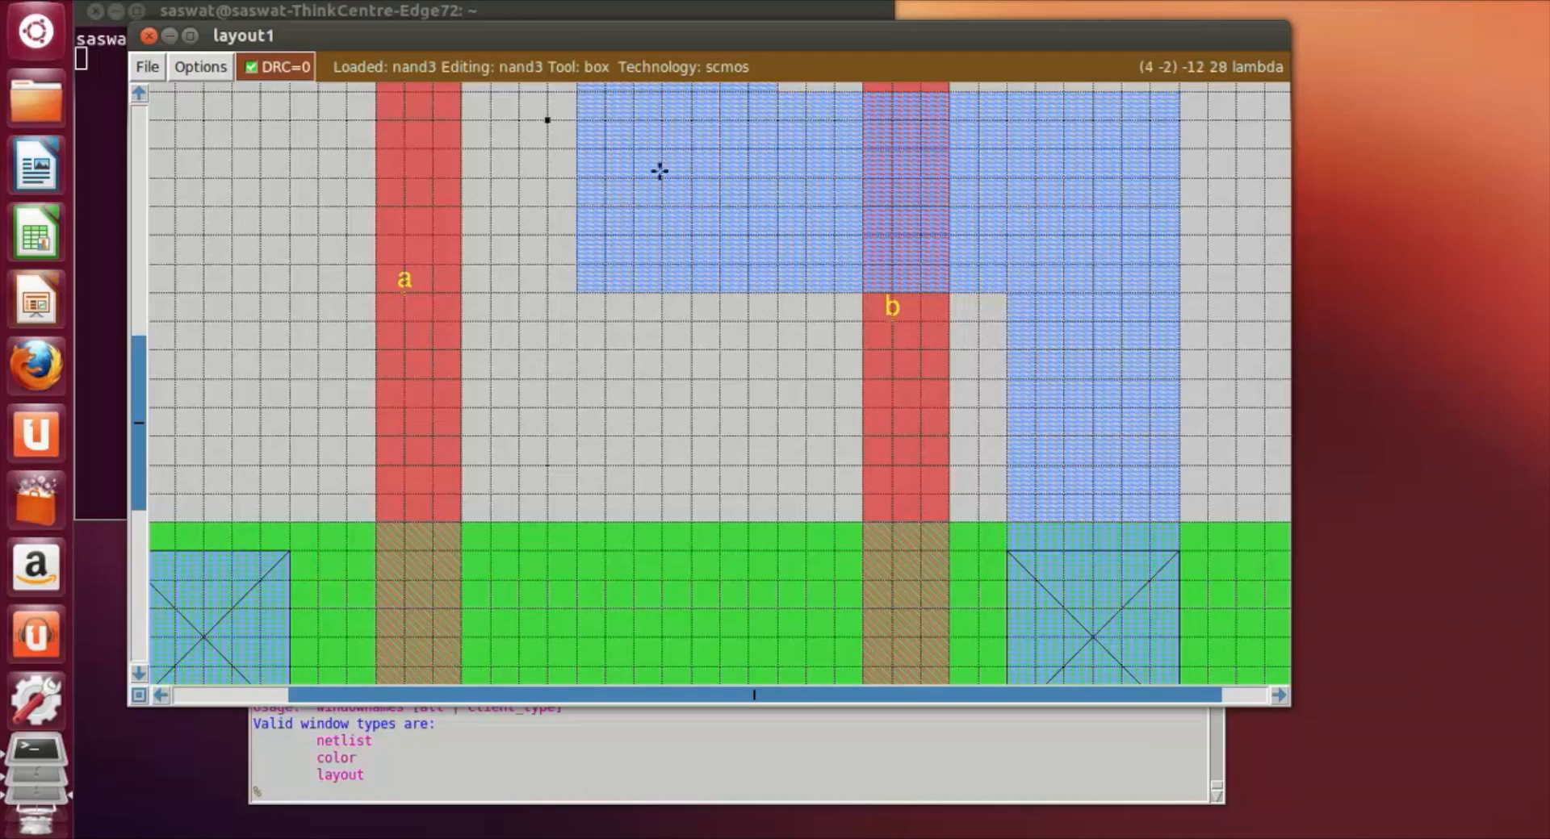
pyautogui.click(290, 791)
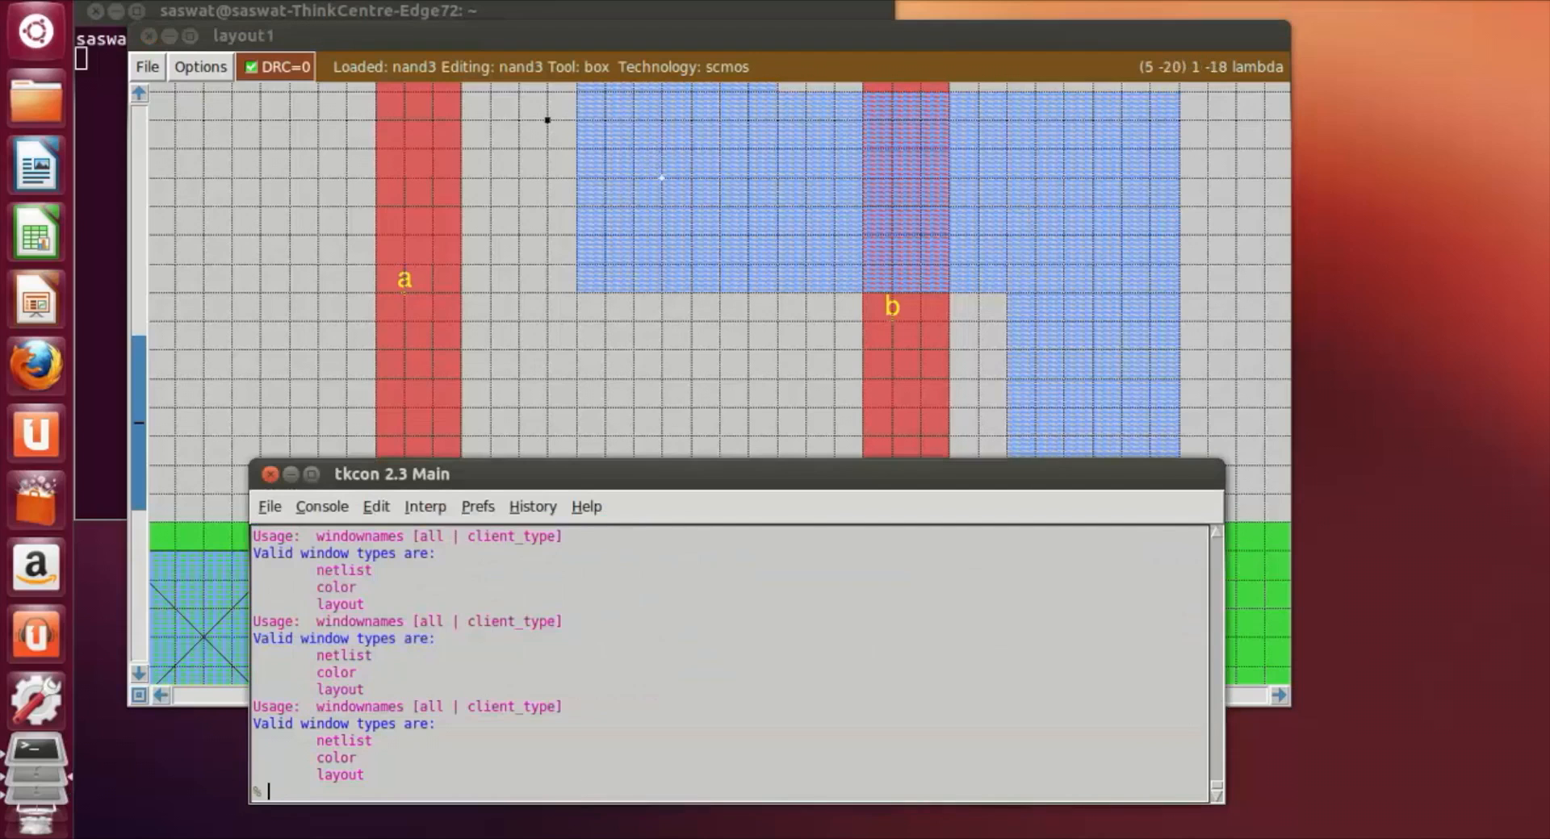
pyautogui.write('label out')
pyautogui.press('Return')
# Step: Save the finished layout as nand3
pyautogui.click(679, 415)
pyautogui.scroll(-2, 679, 415)
pyautogui.hotkey('shift', 'z')
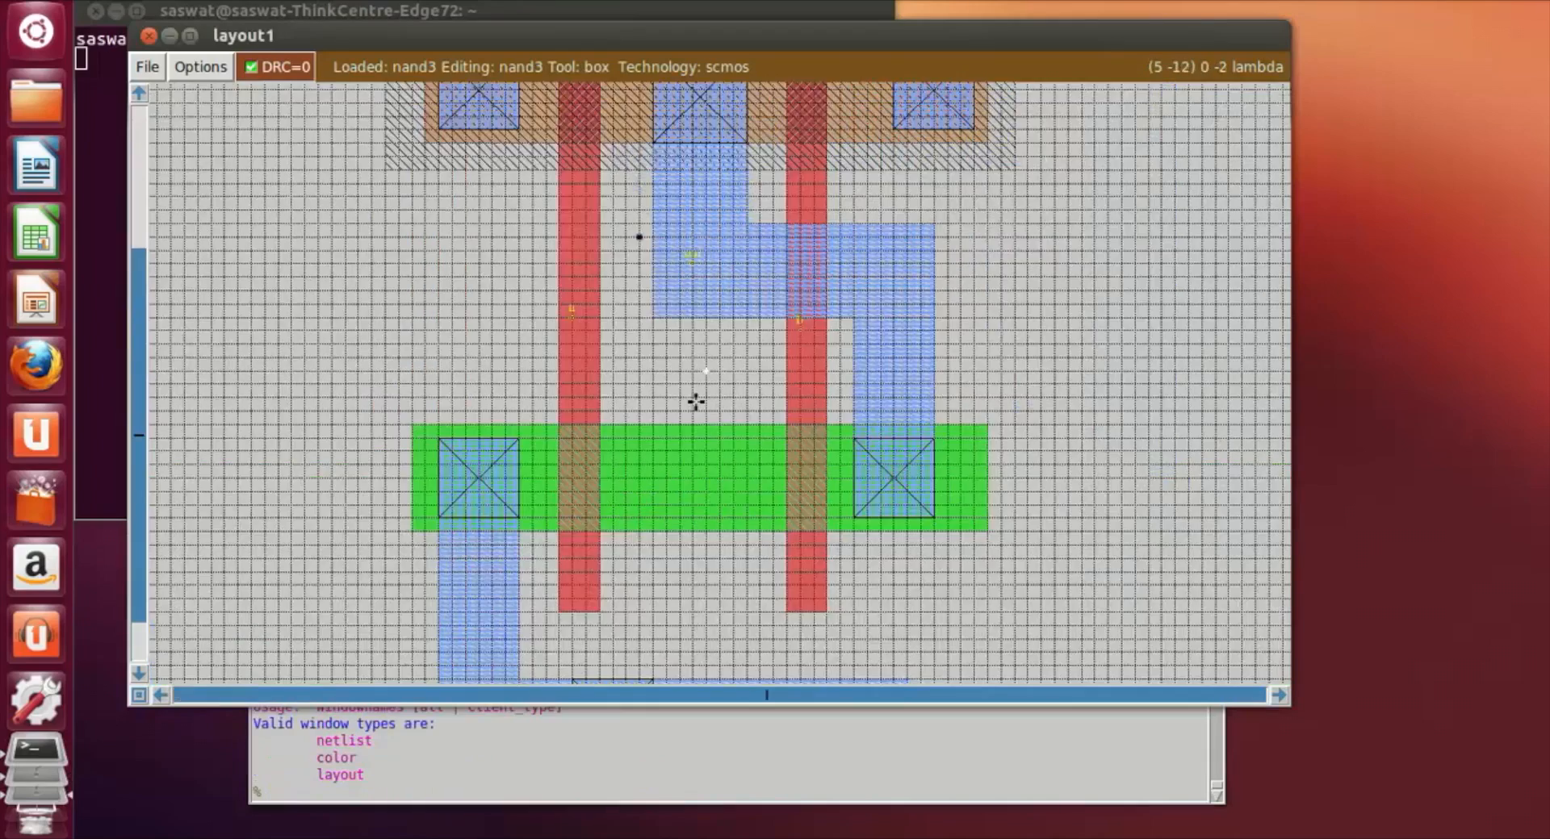
pyautogui.hotkey('shift', 'z')
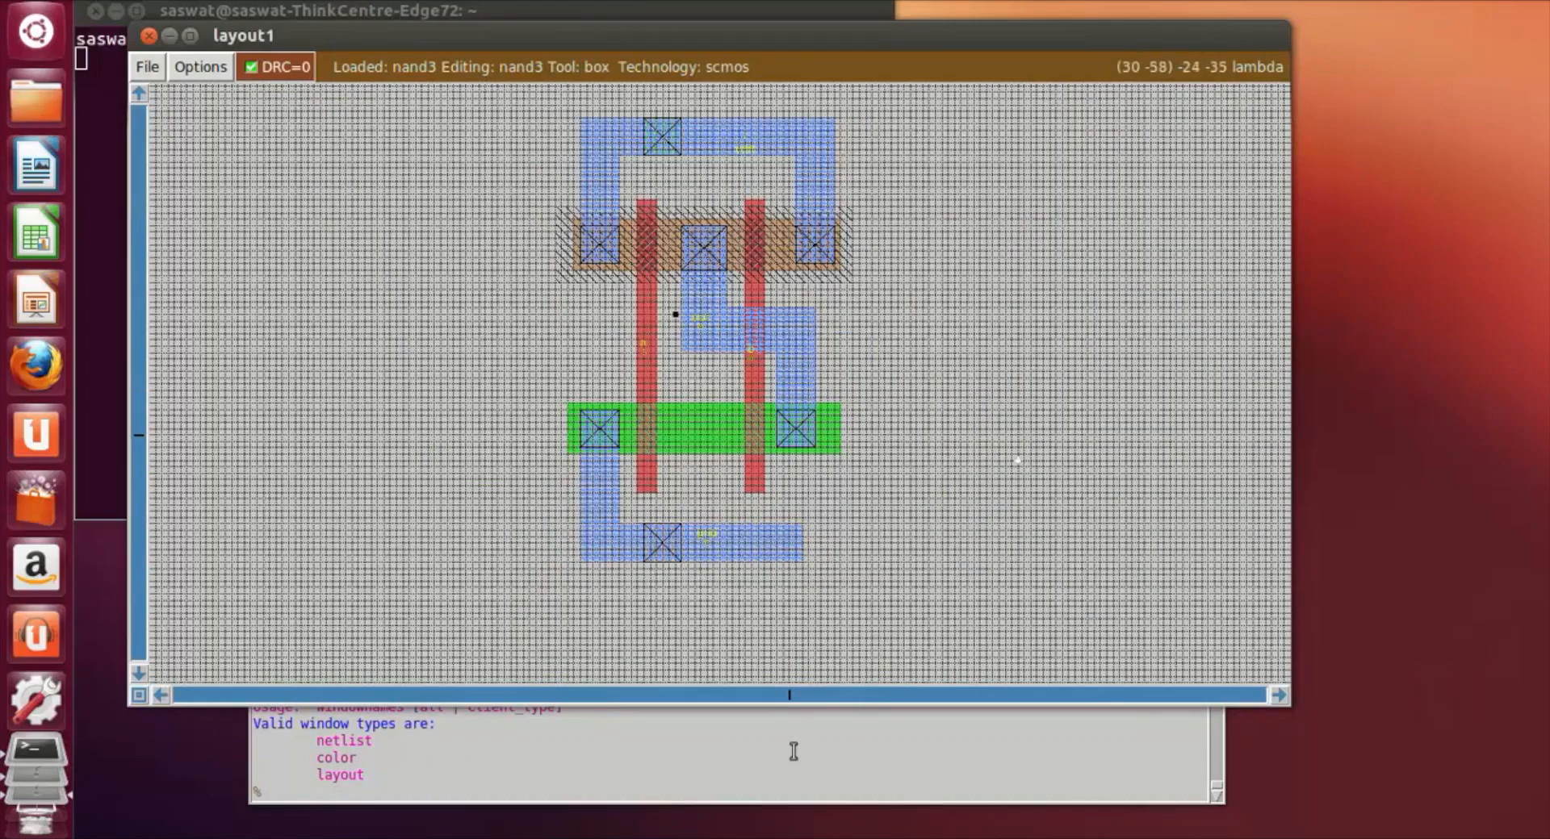
pyautogui.press('z')
pyautogui.scroll(2, 778, 580)
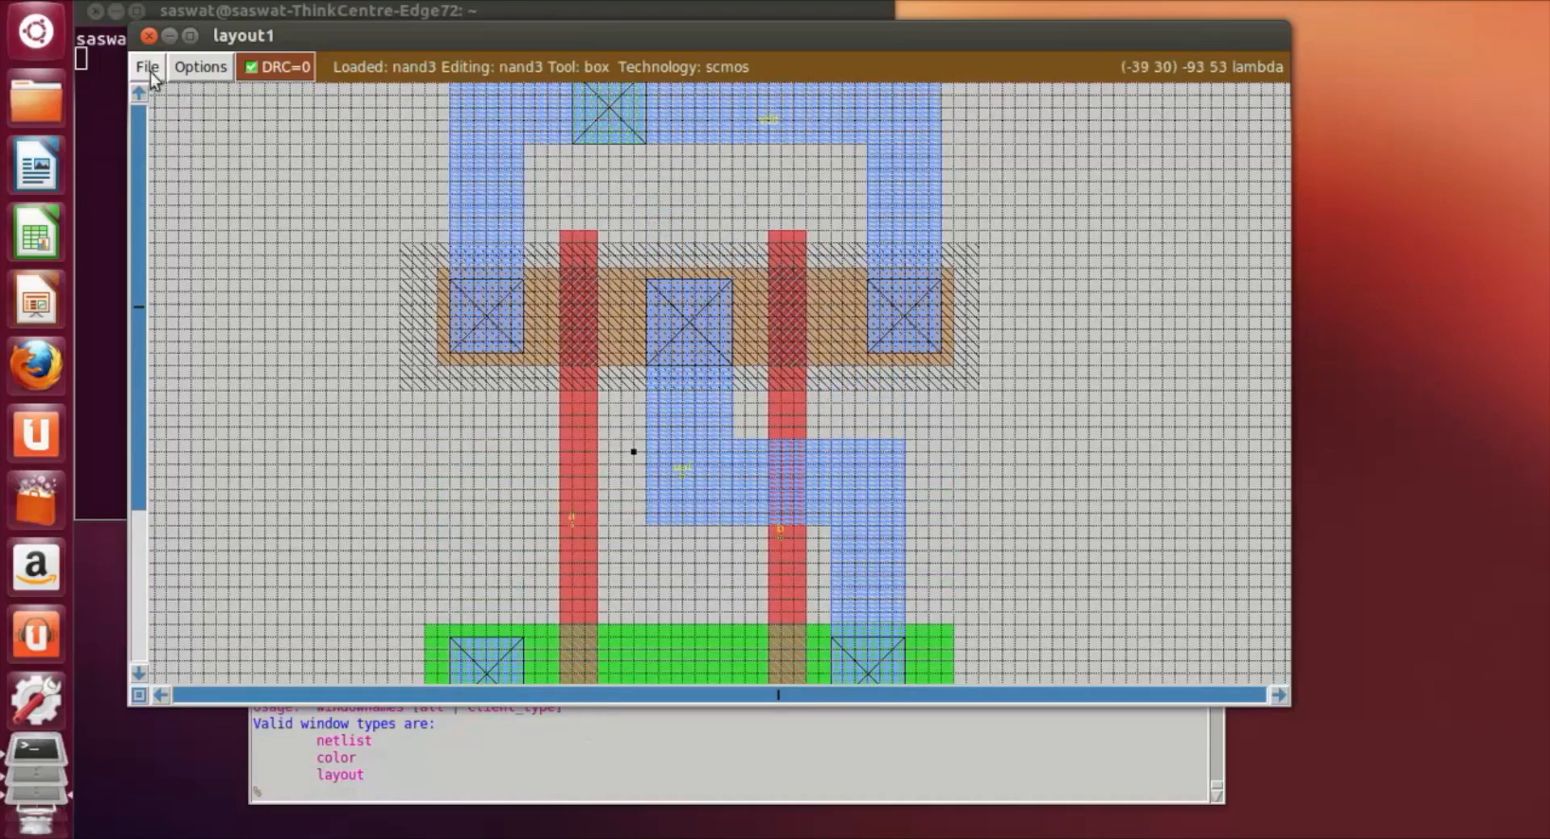
pyautogui.click(297, 795)
pyautogui.write('save nand')
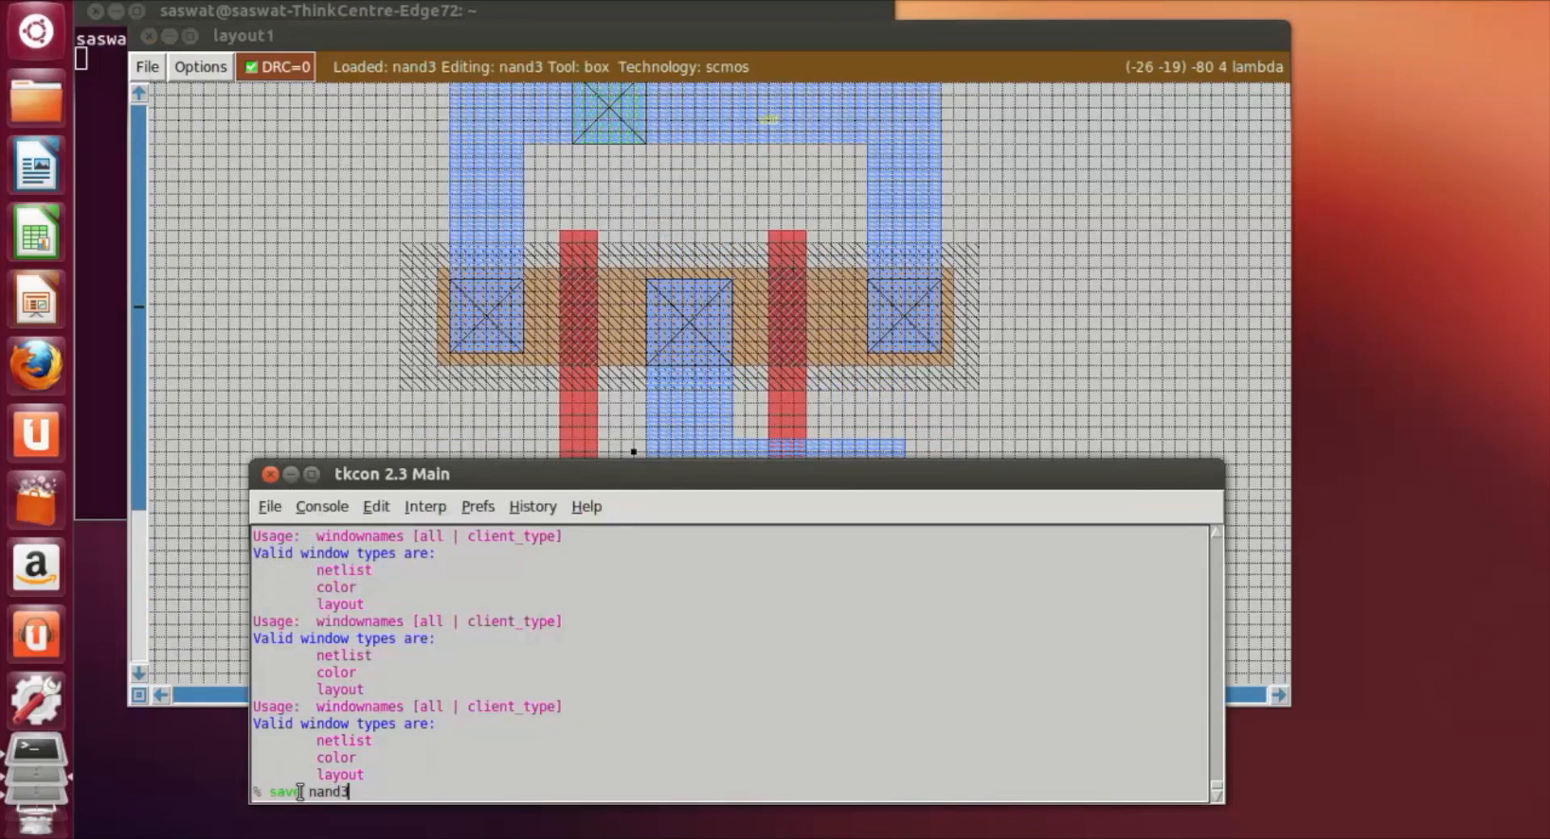
pyautogui.write('3')
pyautogui.press('Return')
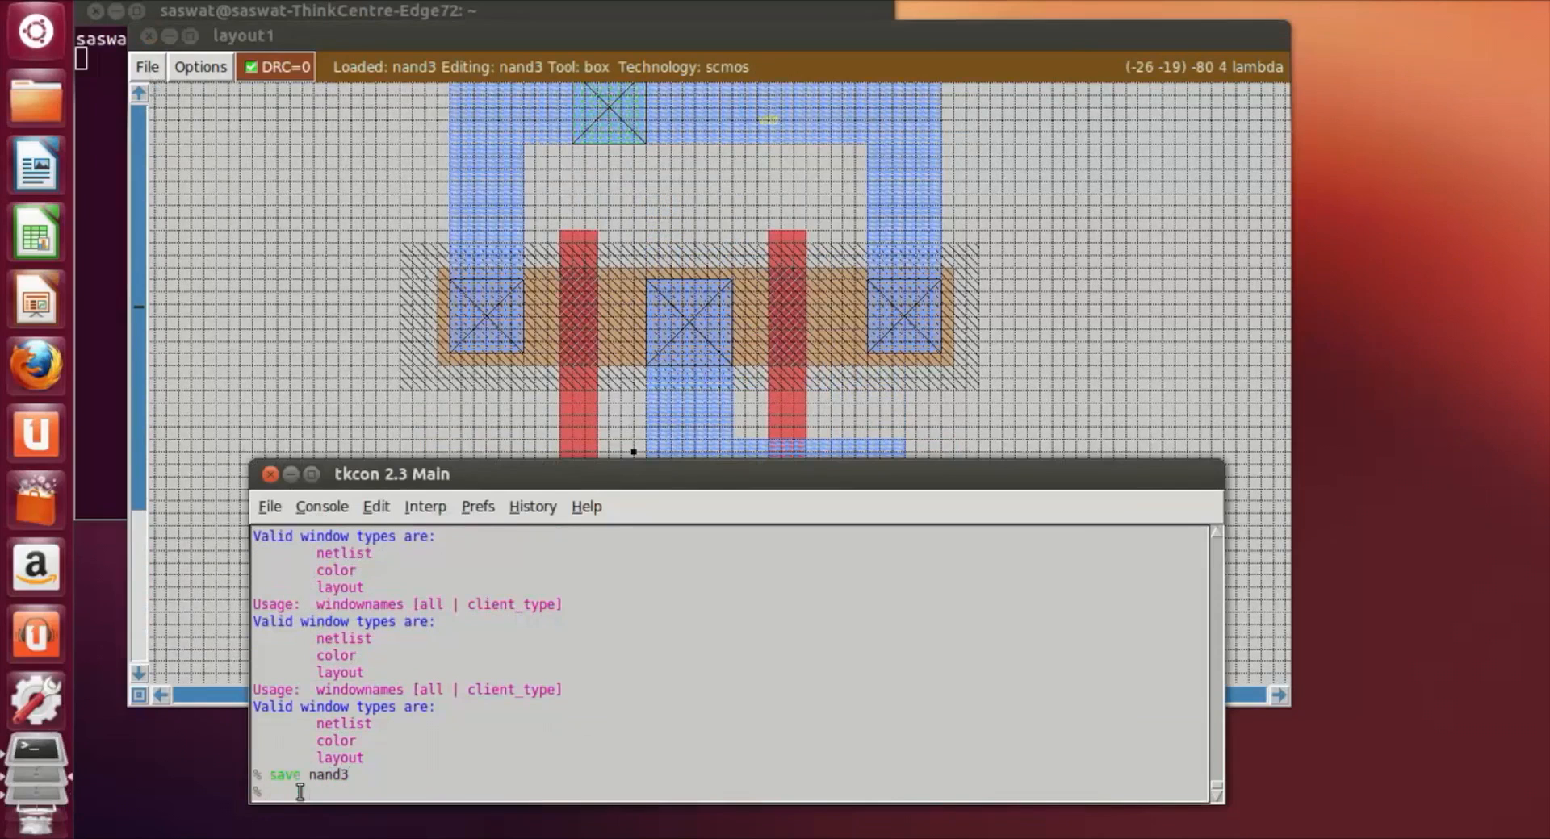
pyautogui.click(145, 68)
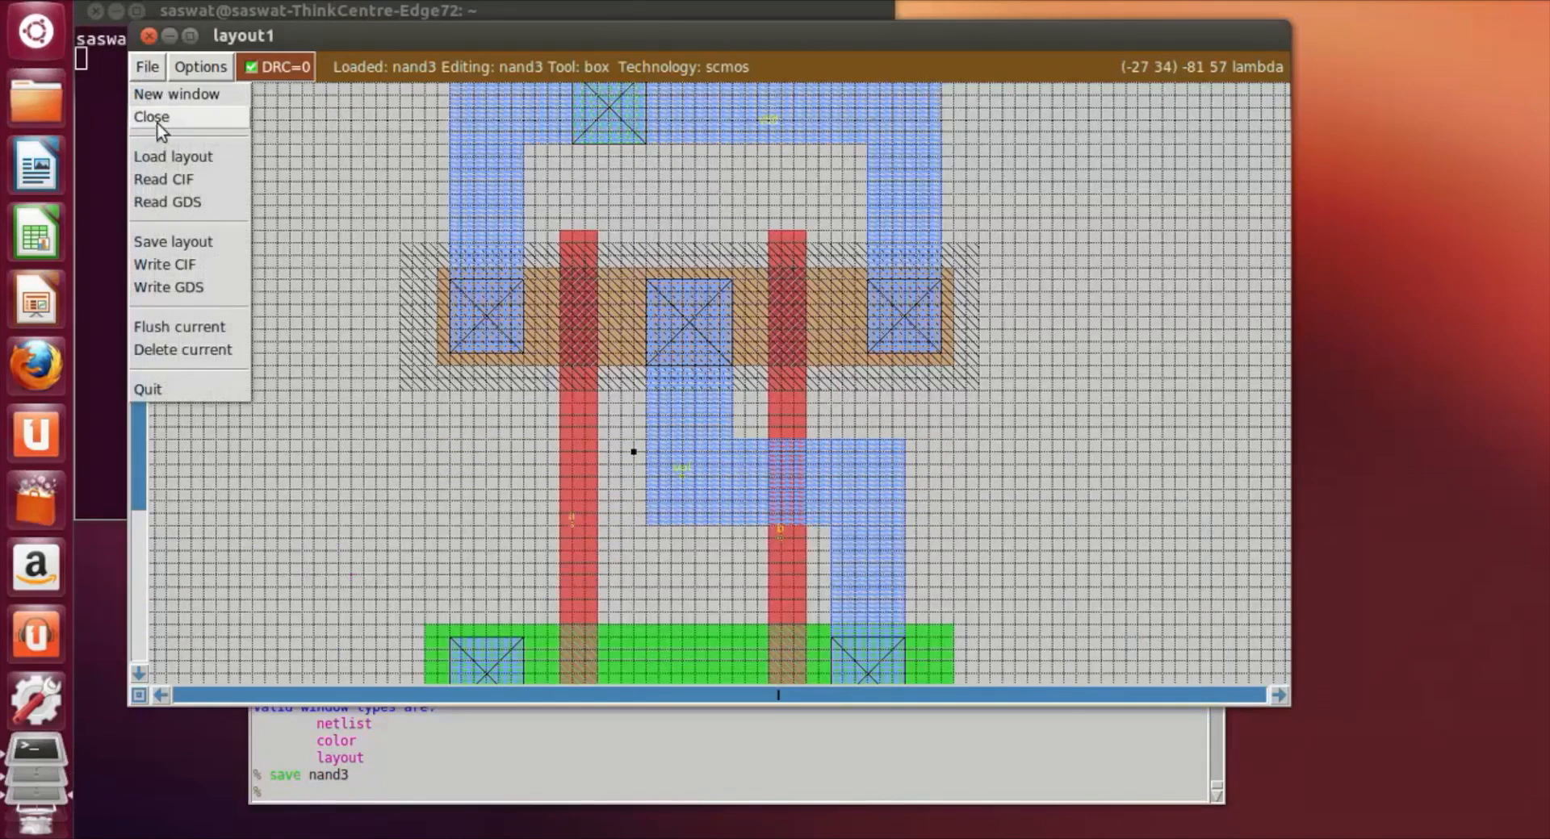
pyautogui.click(161, 245)
# Step: Extract the circuit from the nand3 layout with the extract command
pyautogui.click(277, 794)
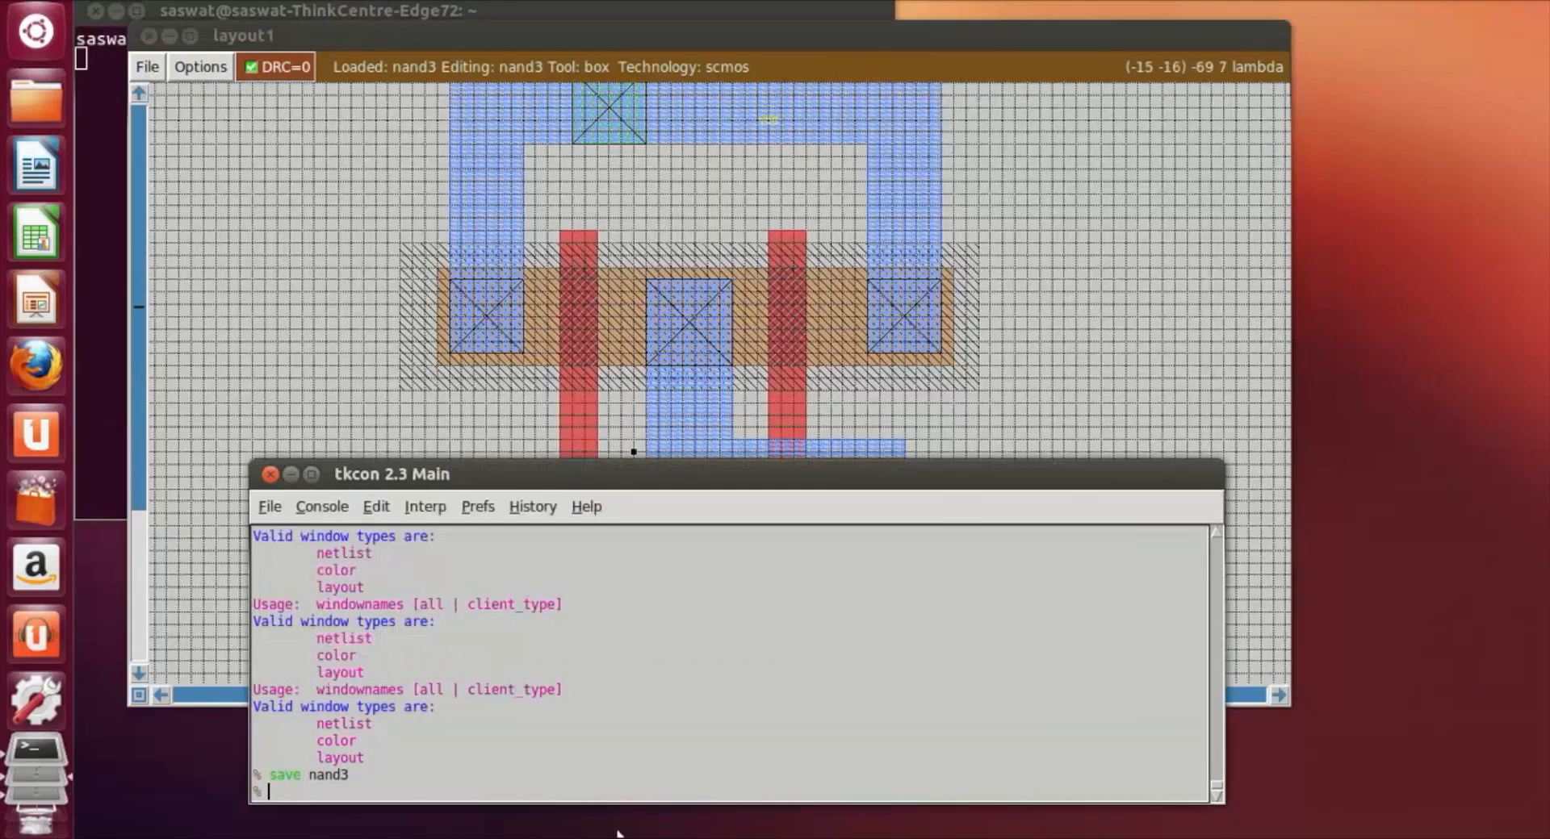
pyautogui.click(1361, 1)
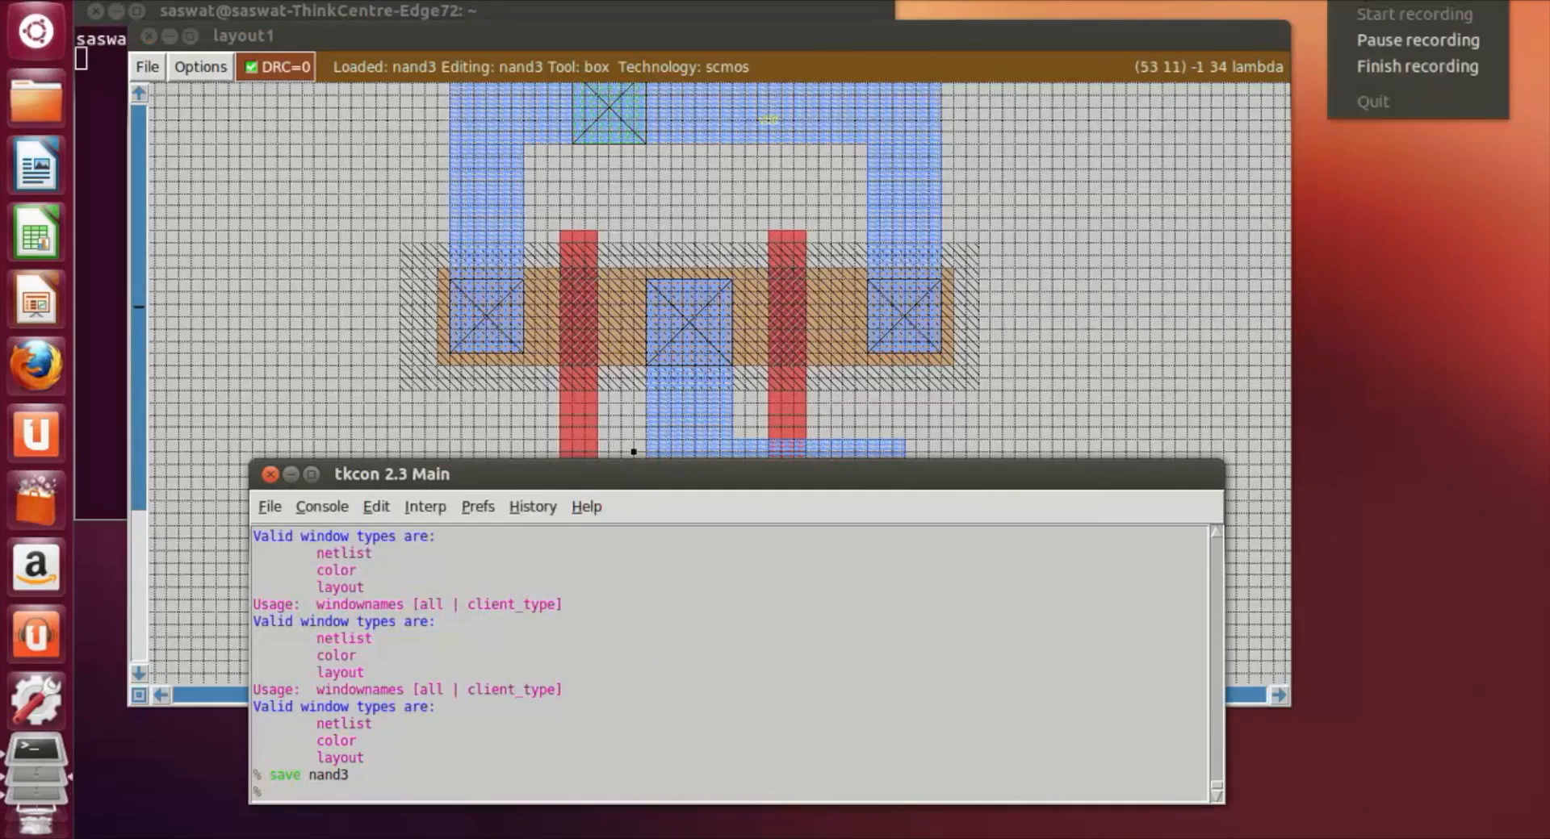
pyautogui.click(314, 787)
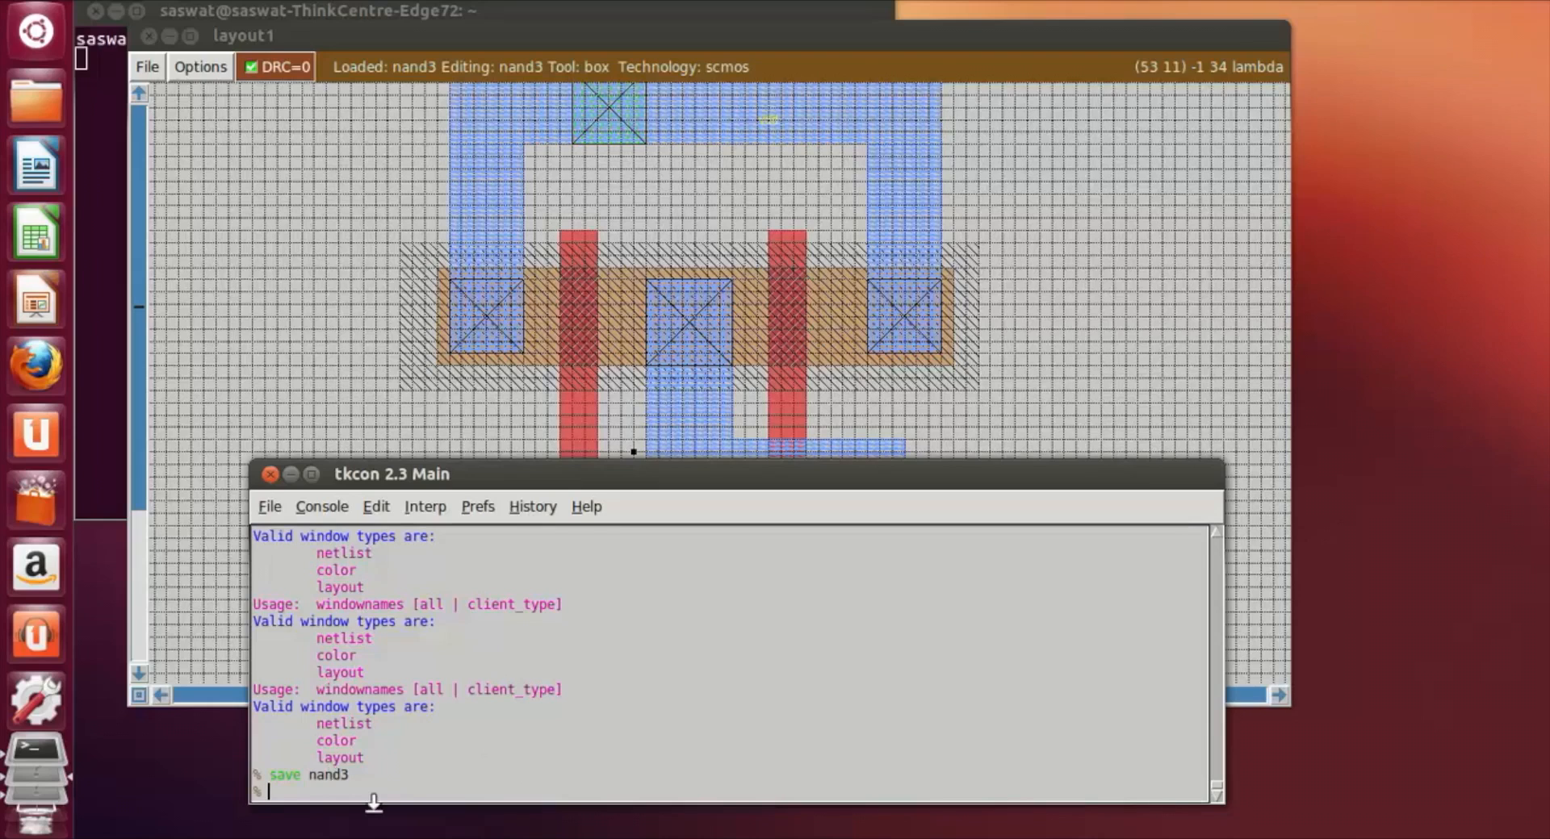
pyautogui.write('extract')
pyautogui.press('Return')
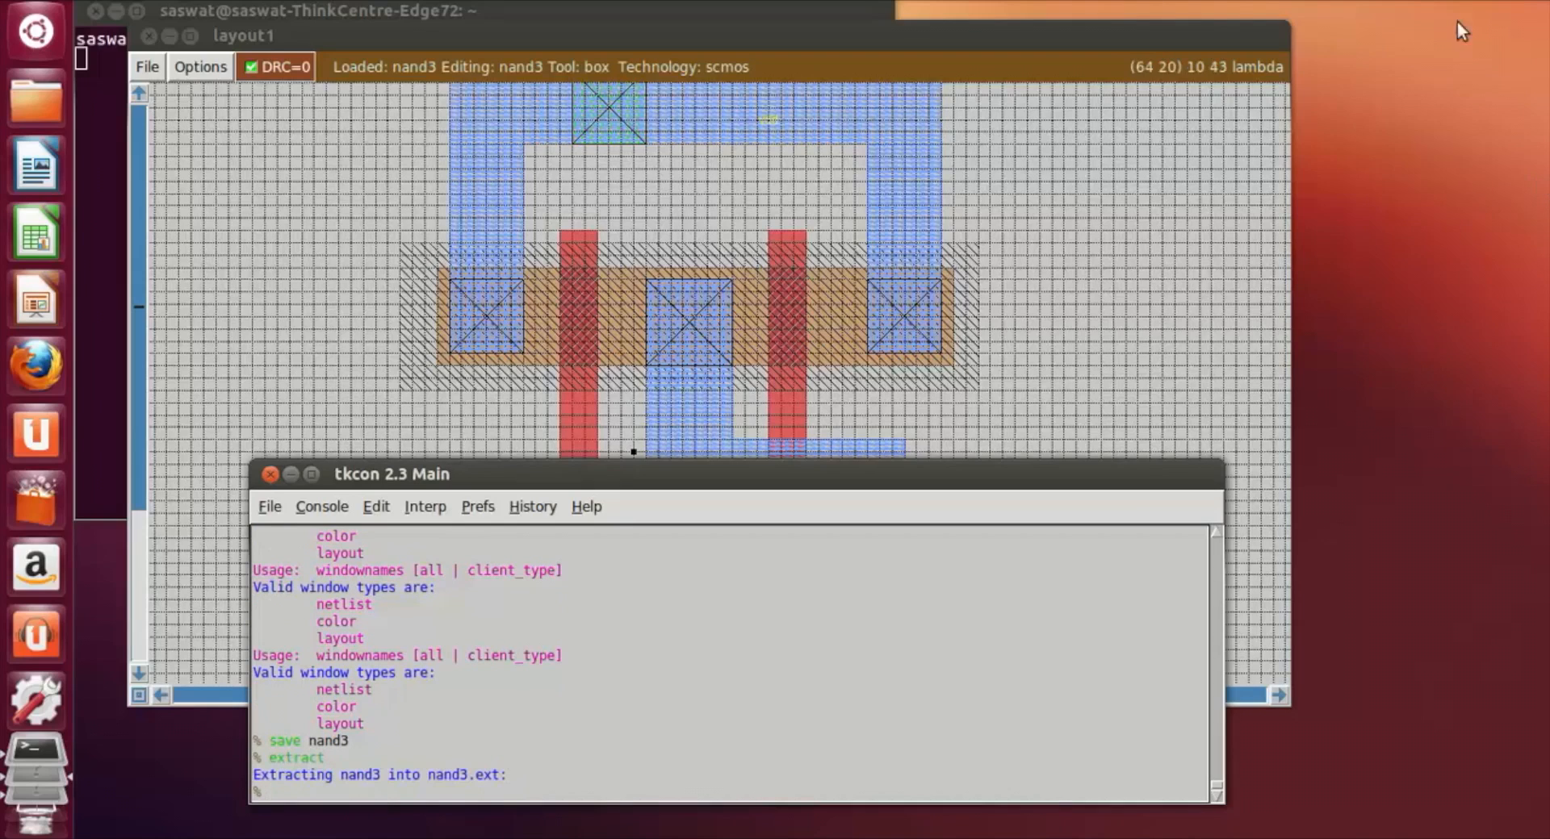
# Step: Convert the extracted circuit to sim and SPICE netlists with ext2sim and ext2spice
pyautogui.write('ext2sim')
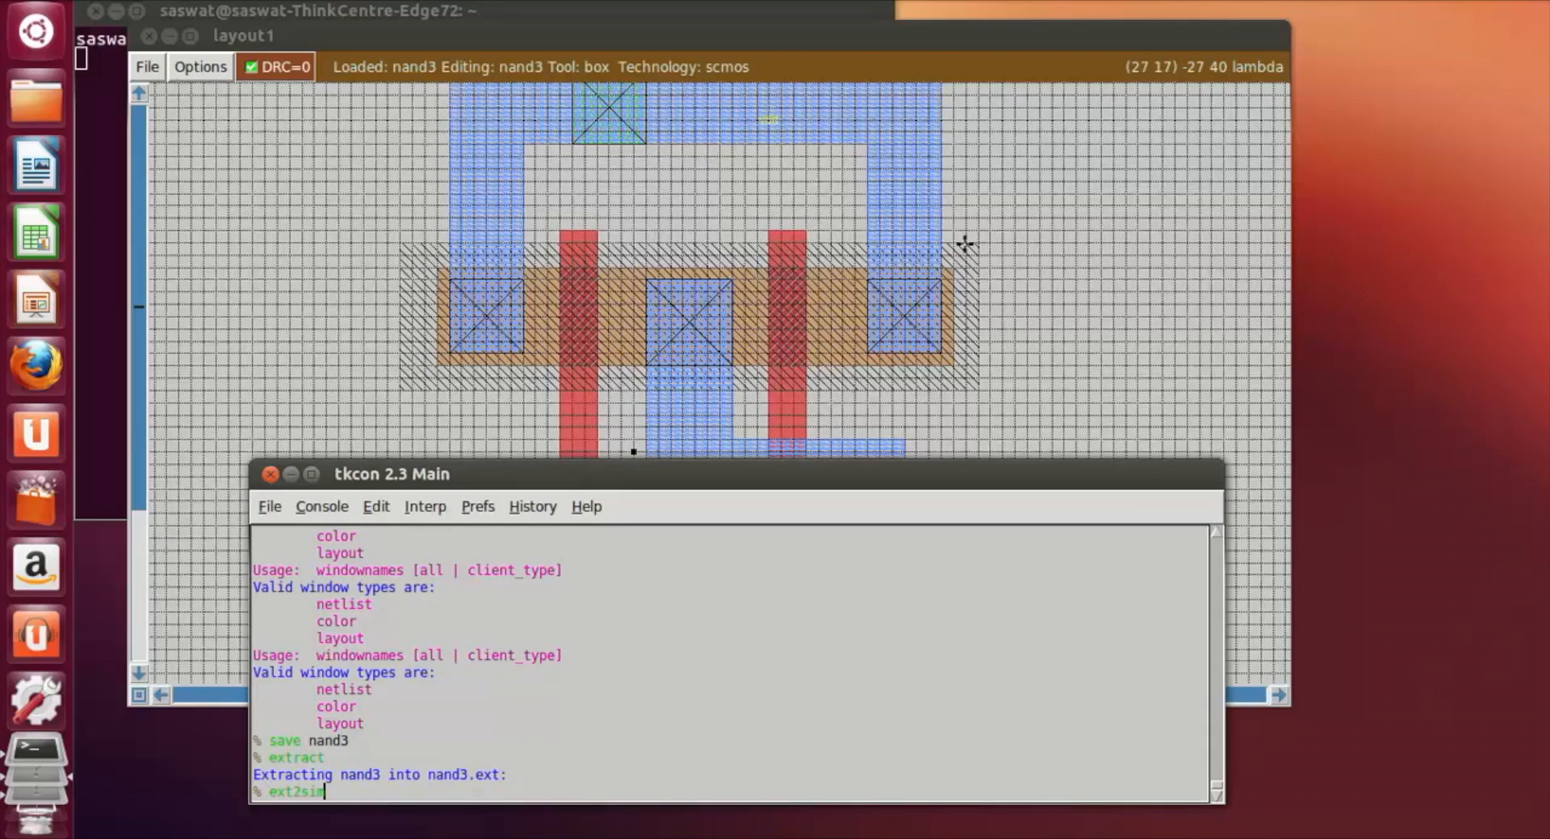
pyautogui.press('Return')
pyautogui.write('ext2')
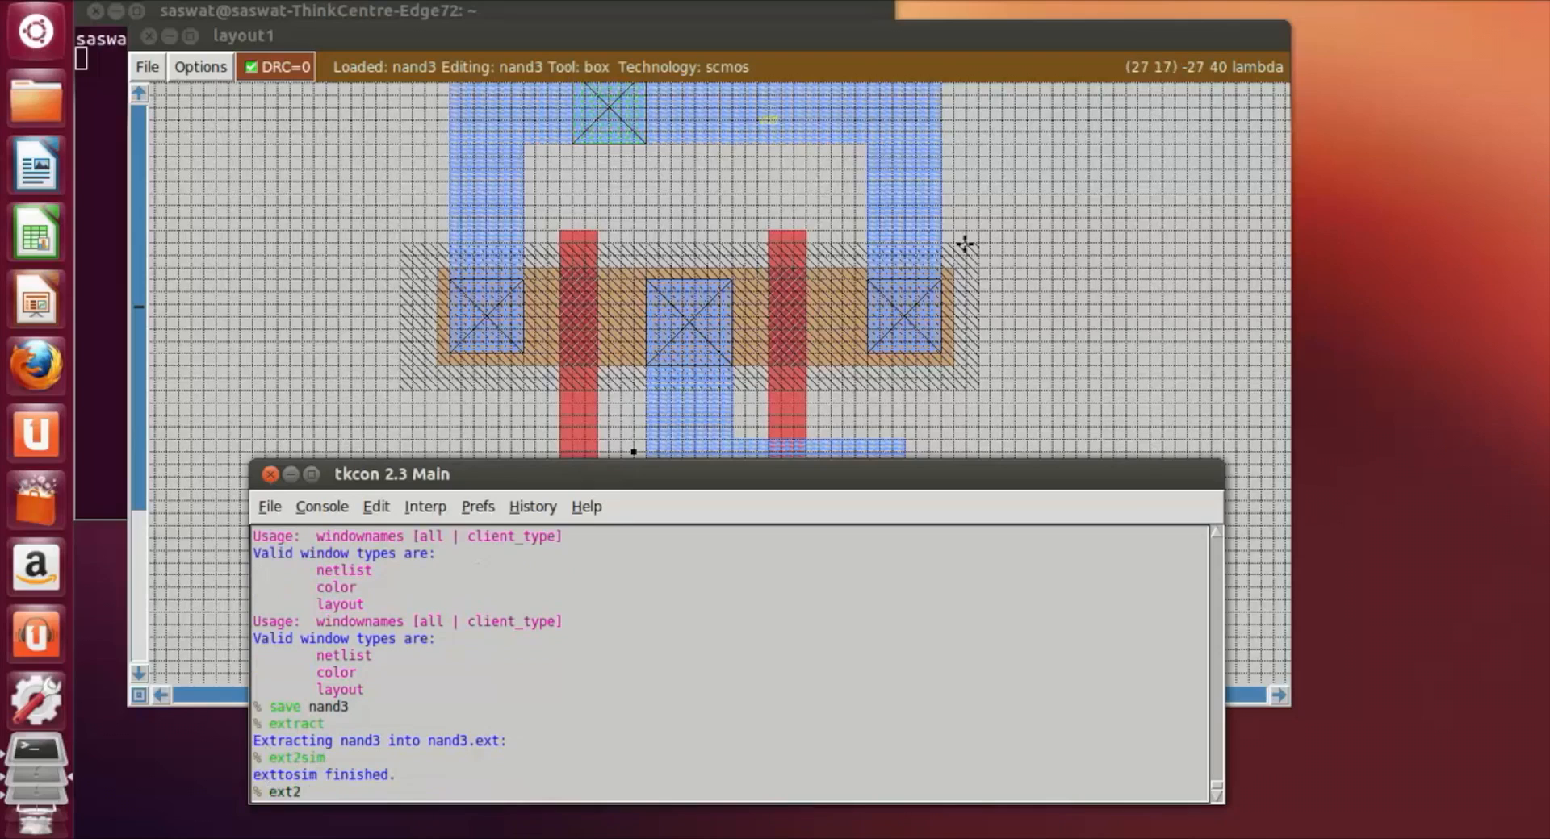
pyautogui.write('spice')
pyautogui.press('Return')
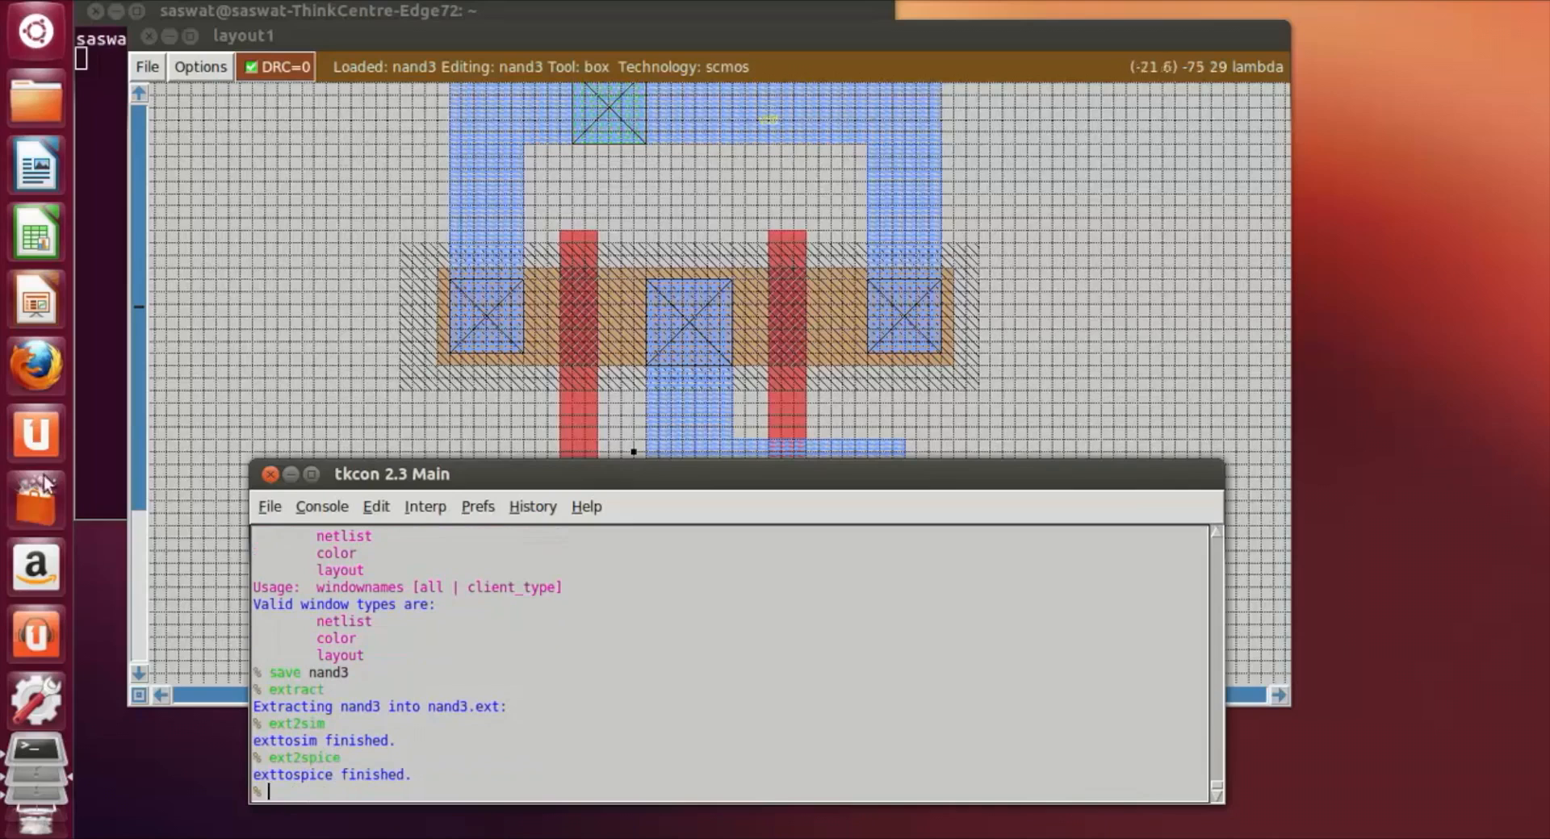
# Step: Switch to the file manager and check the home folder for nand3.mag, nand3.ext, nand3.sim and nand3.spice
pyautogui.click(36, 98)
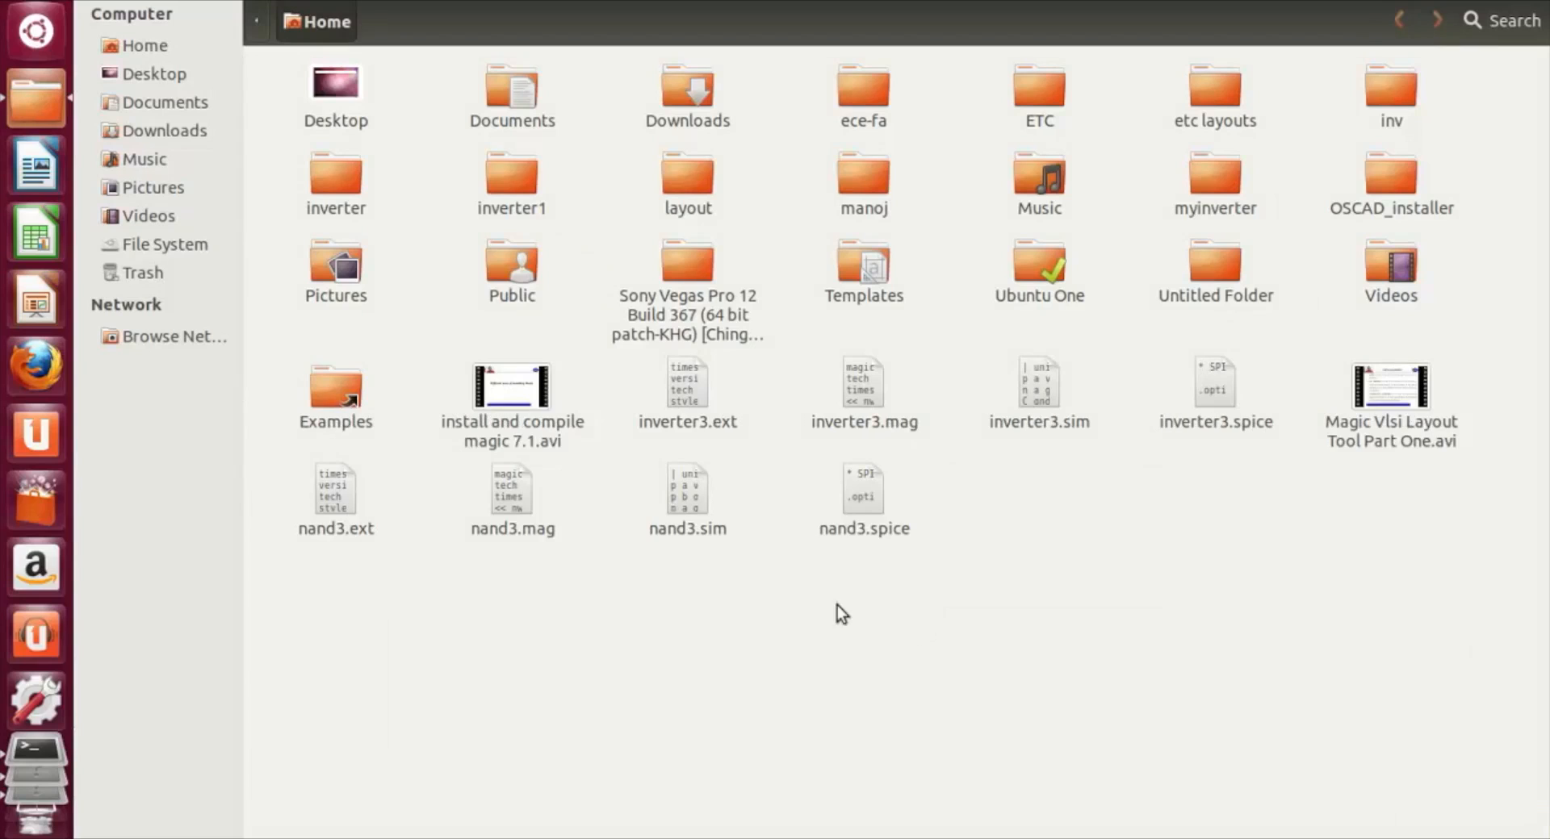
pyautogui.click(489, 498)
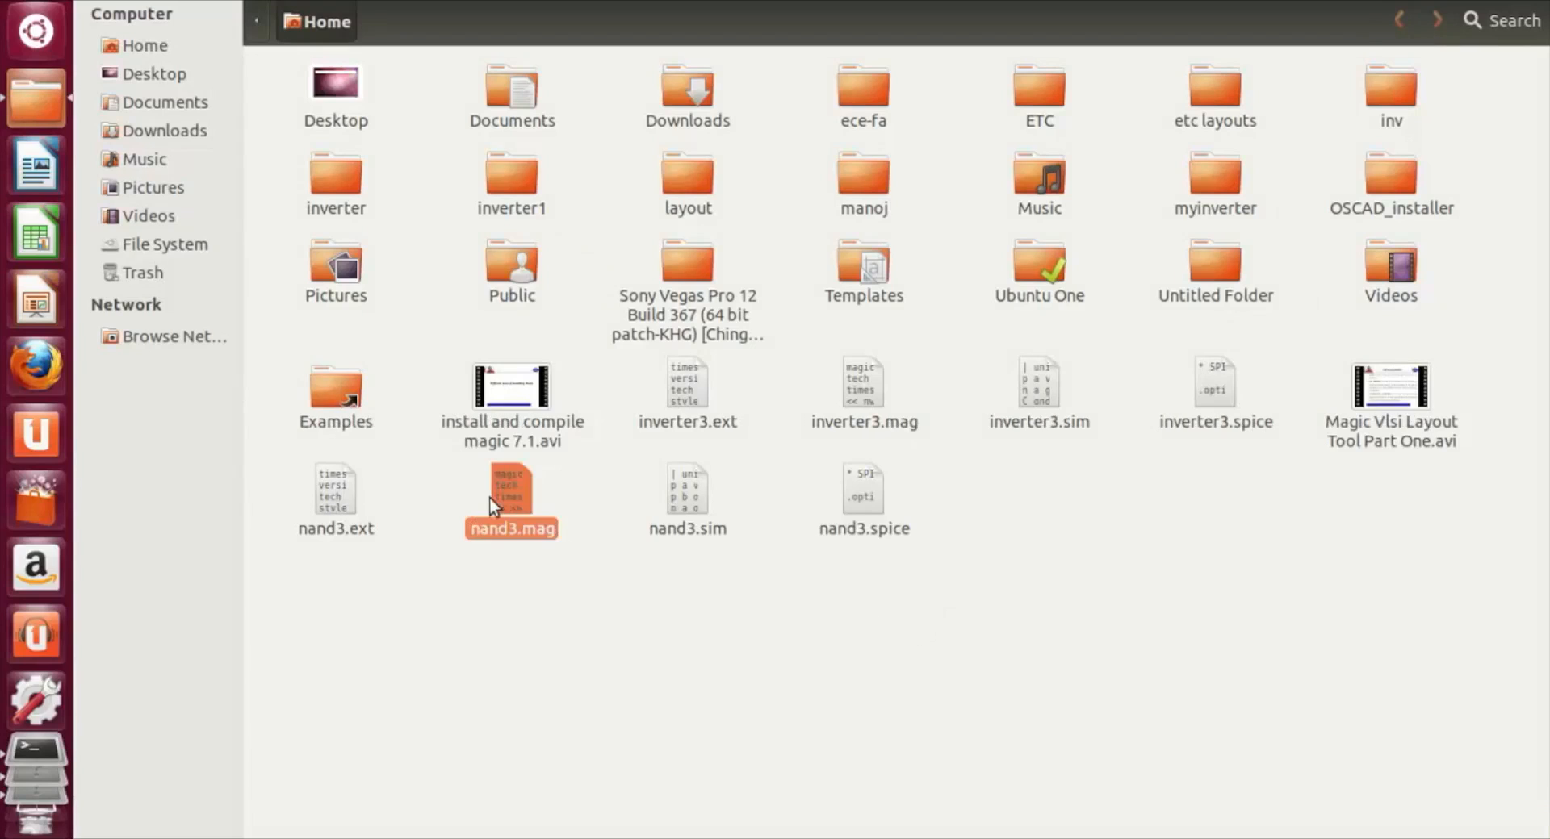
pyautogui.click(339, 533)
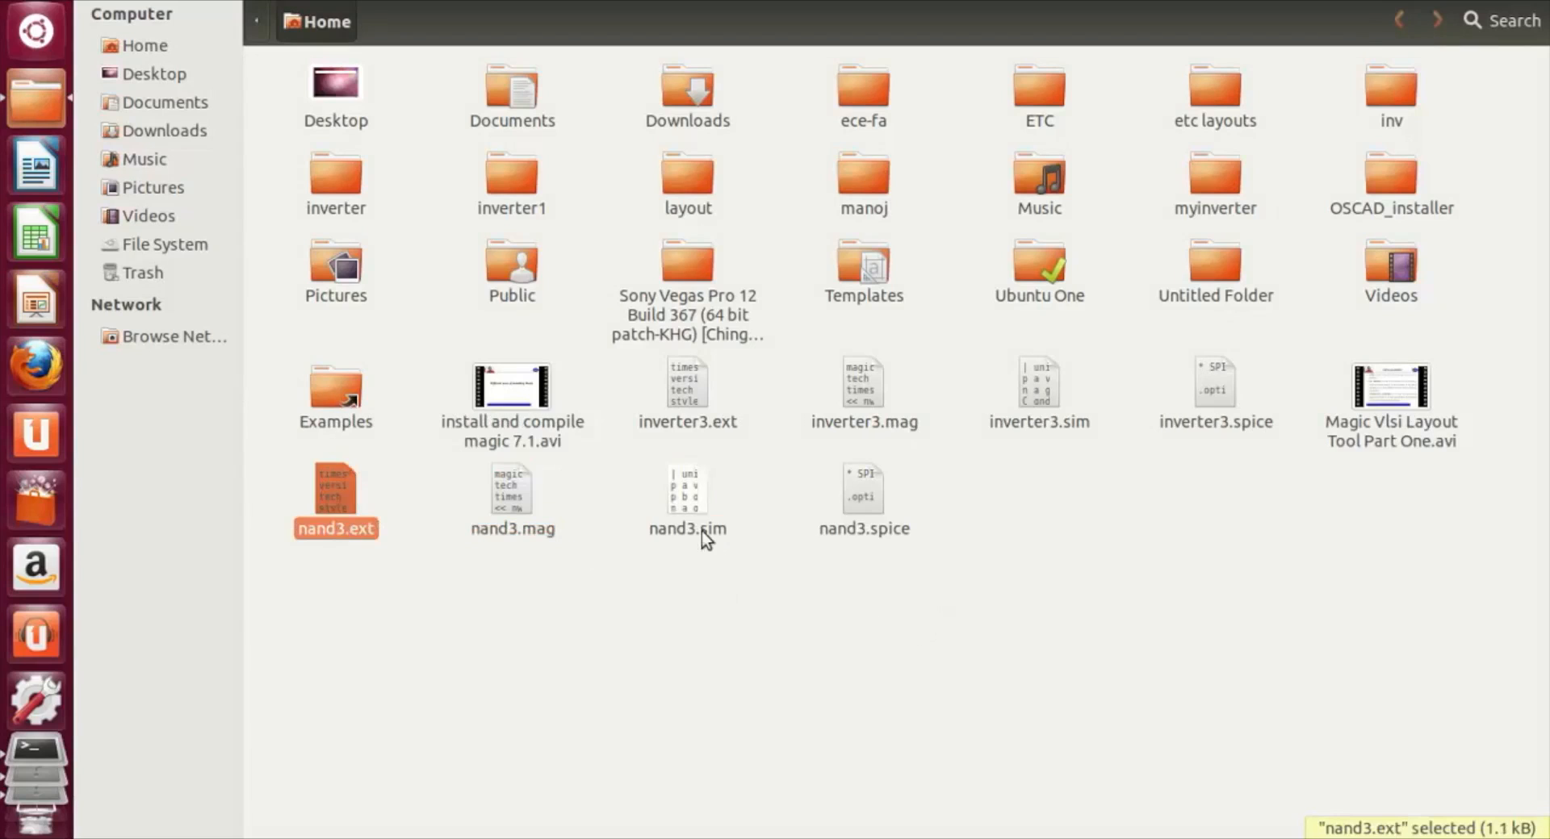
pyautogui.click(706, 533)
pyautogui.click(880, 525)
# Step: Return to the Magic console and quit the program with the exit command
pyautogui.click(705, 775)
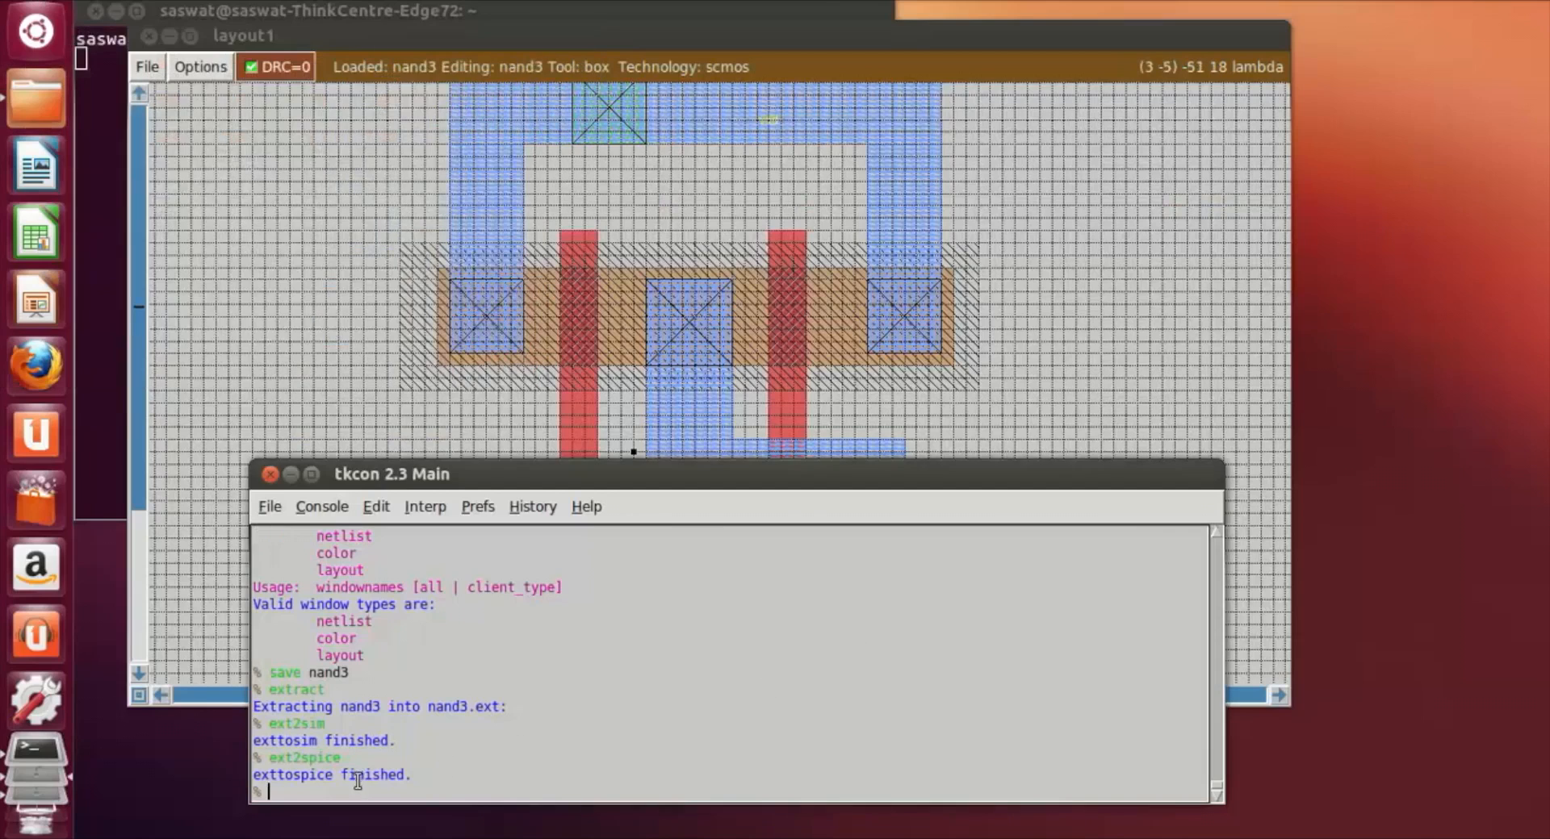
pyautogui.write('exit')
pyautogui.press('Return')
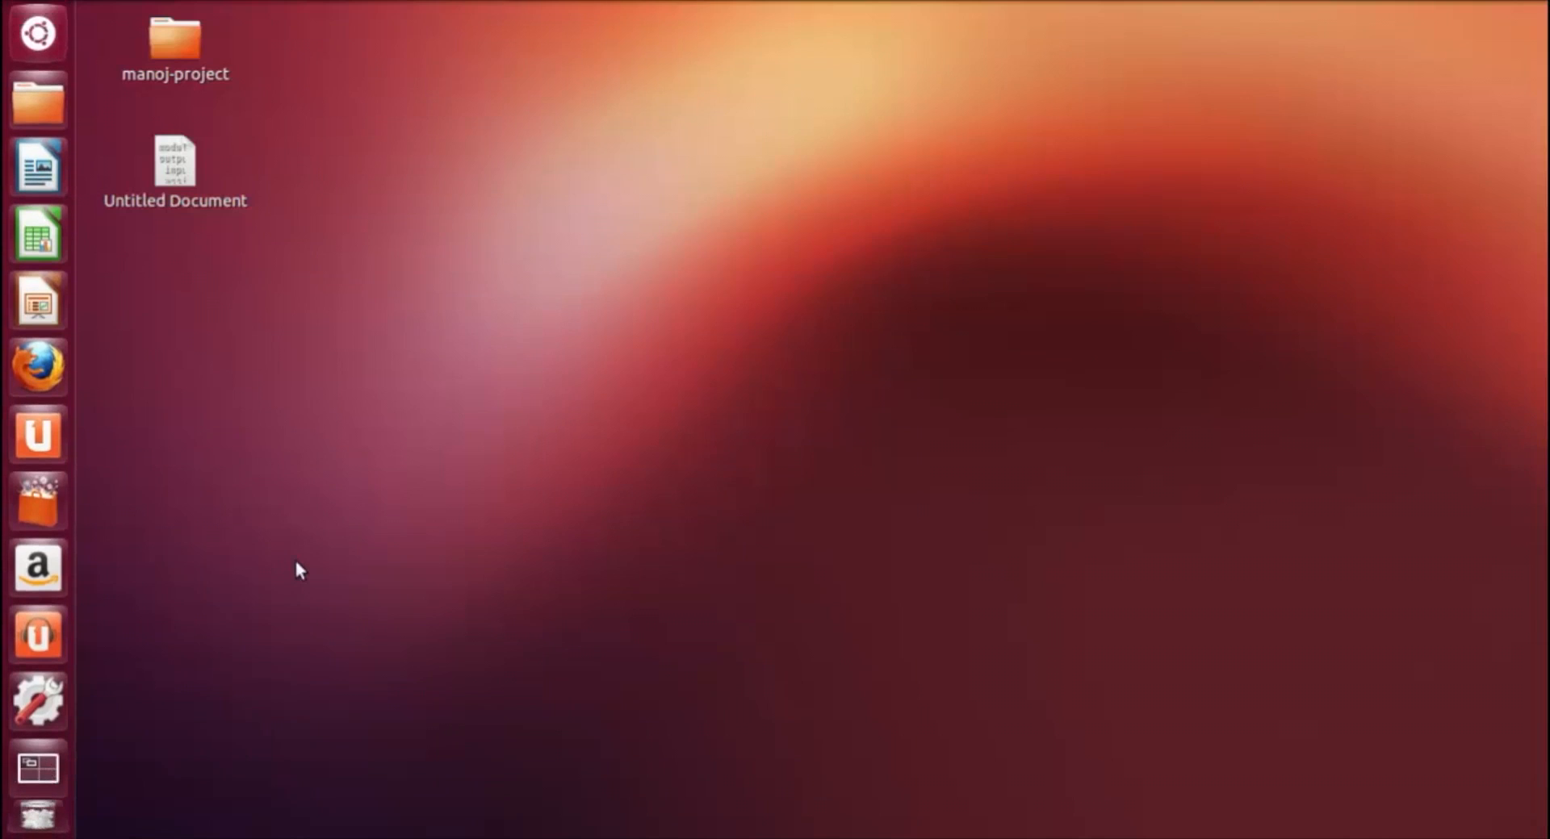
# Step: Open a terminal and launch Magic with the scmos technology and a layout named nand4, using magic -T scmos nand4
pyautogui.hotkey('ctrl', 'alt', 't')
pyautogui.write('magic -T')
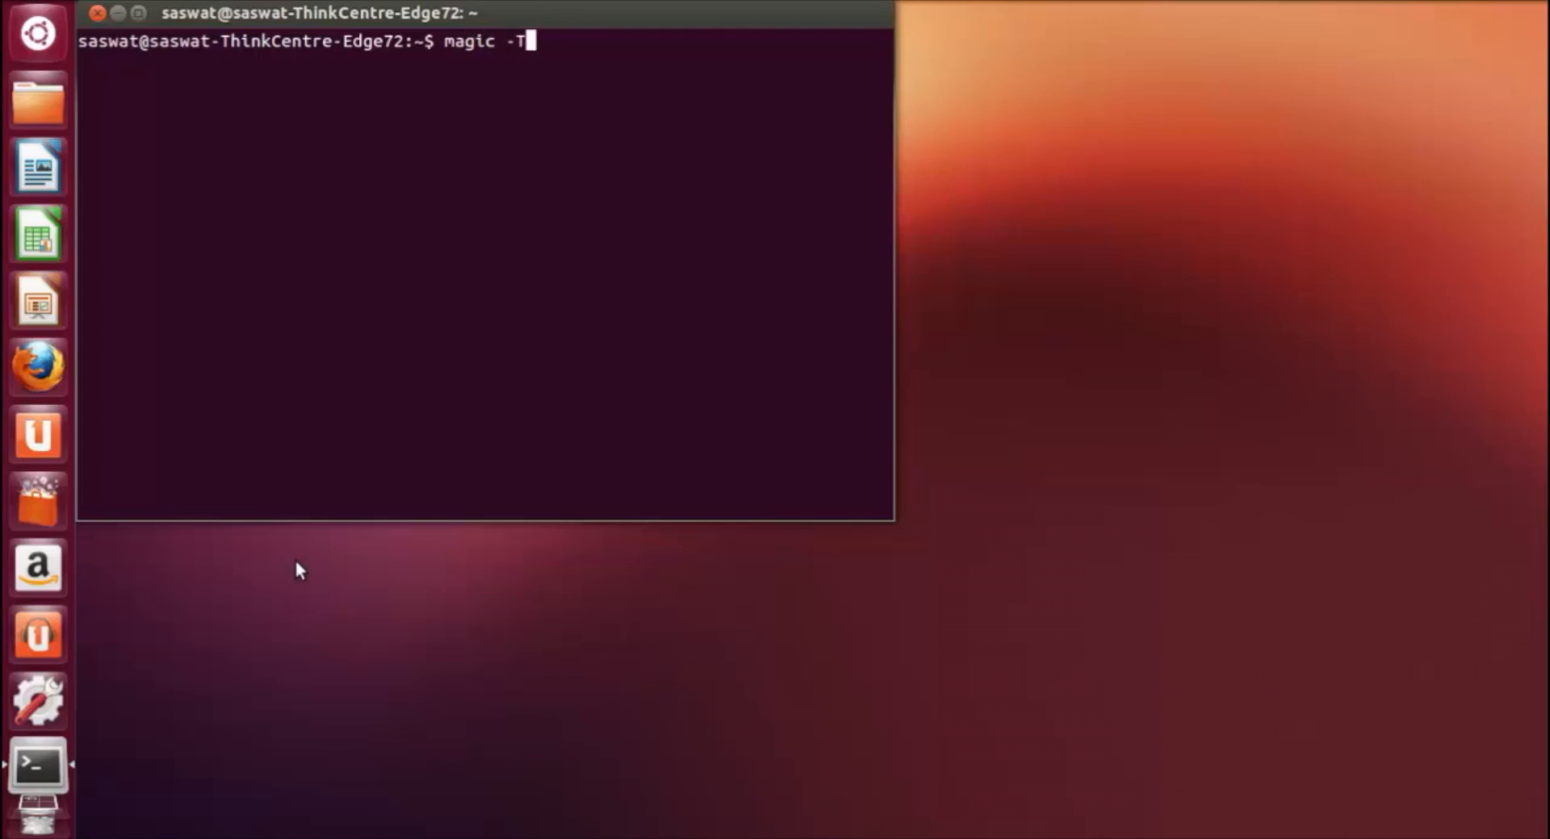
pyautogui.write(' scmos nand')
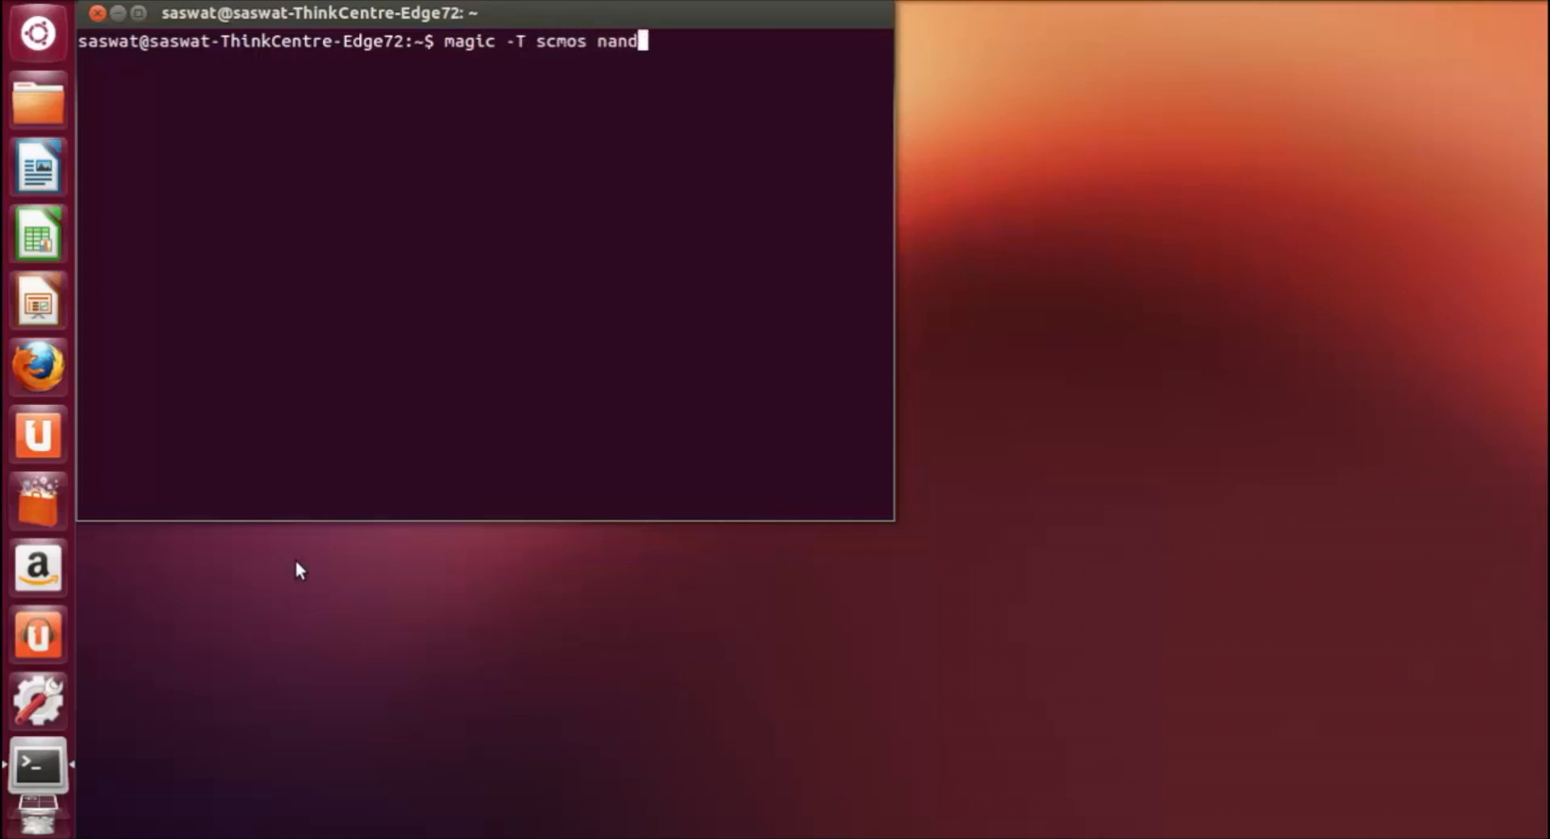
pyautogui.write('4')
pyautogui.press('Return')
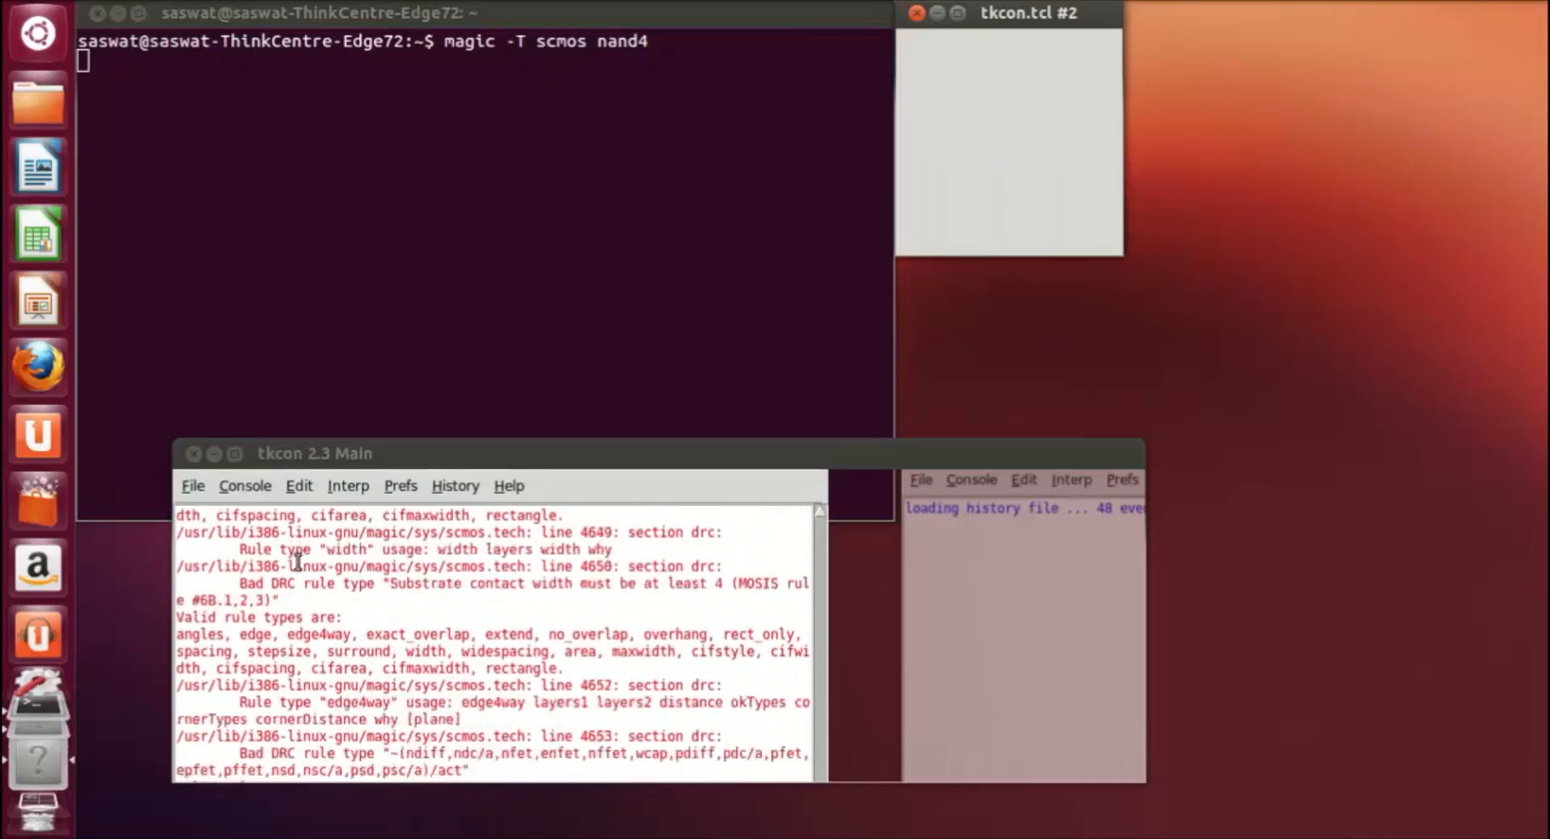
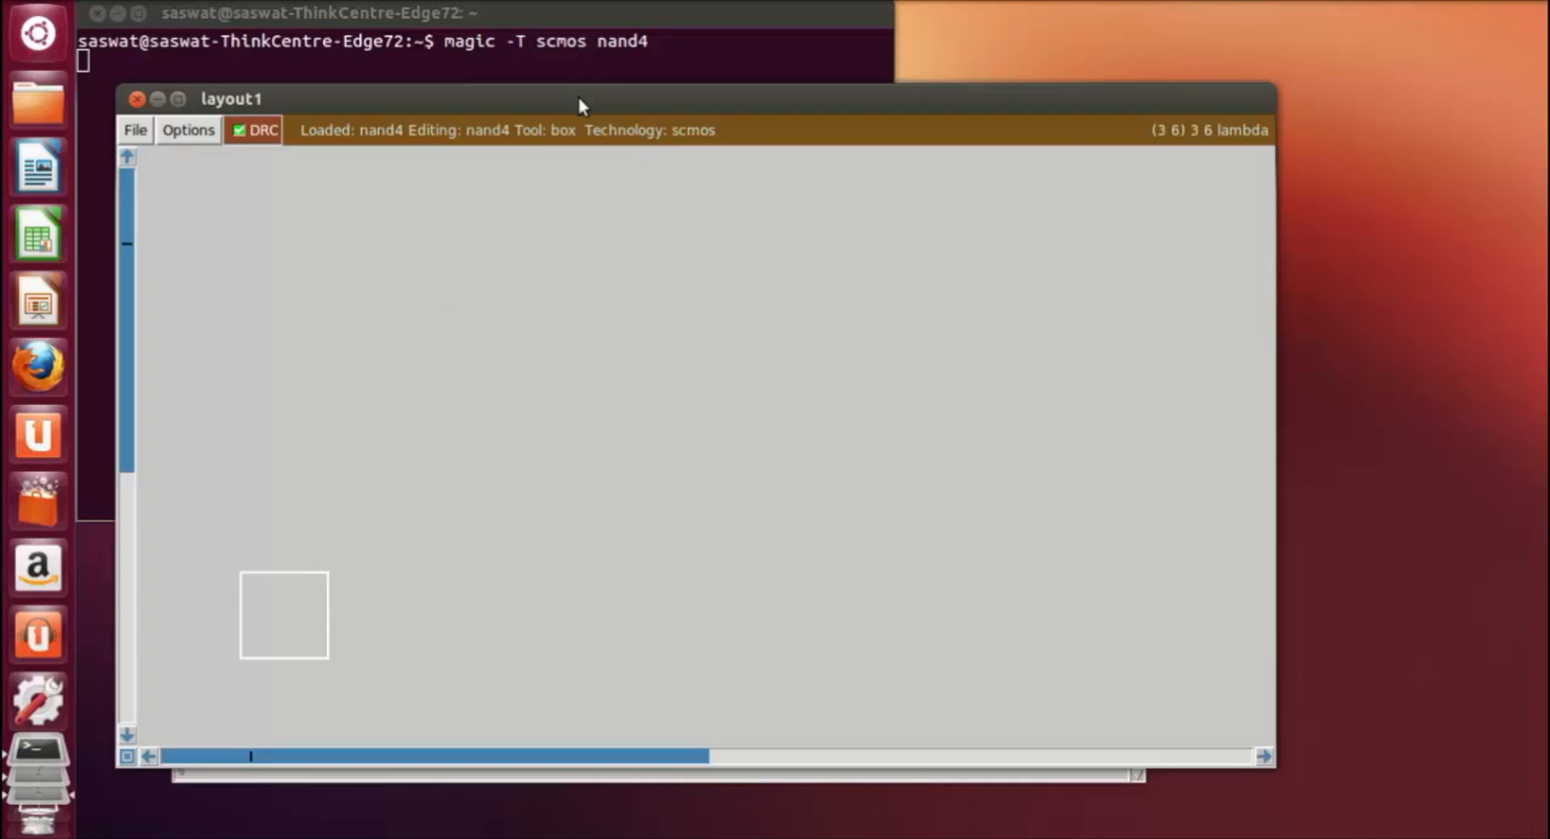
# Step: Move the layout1 window up and reposition the tkcon console below it so both stay within reach
pyautogui.moveTo(578, 103); pyautogui.dragTo(578, 35)
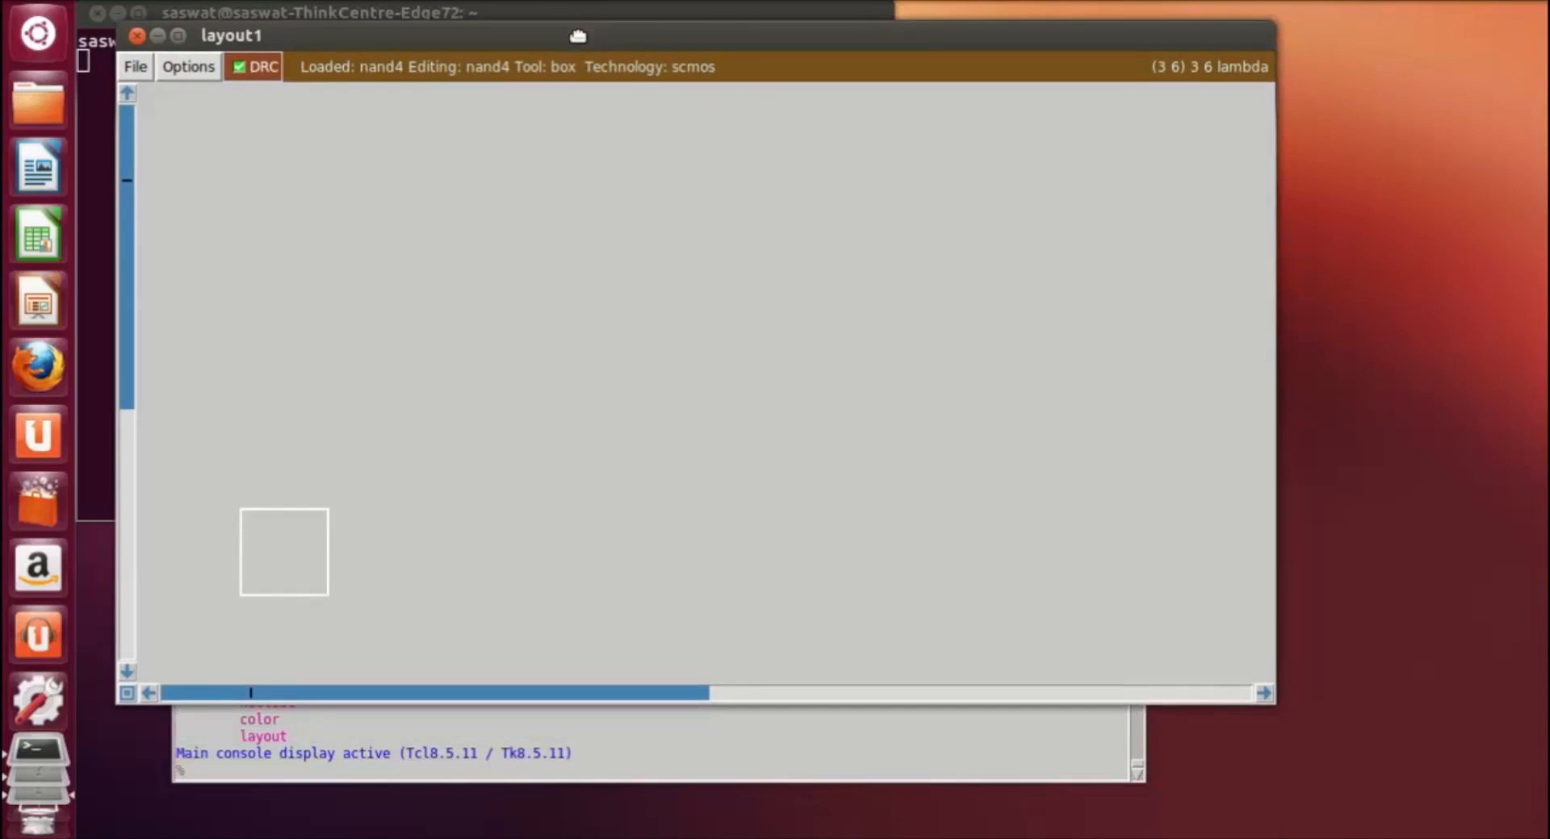
pyautogui.click(722, 746)
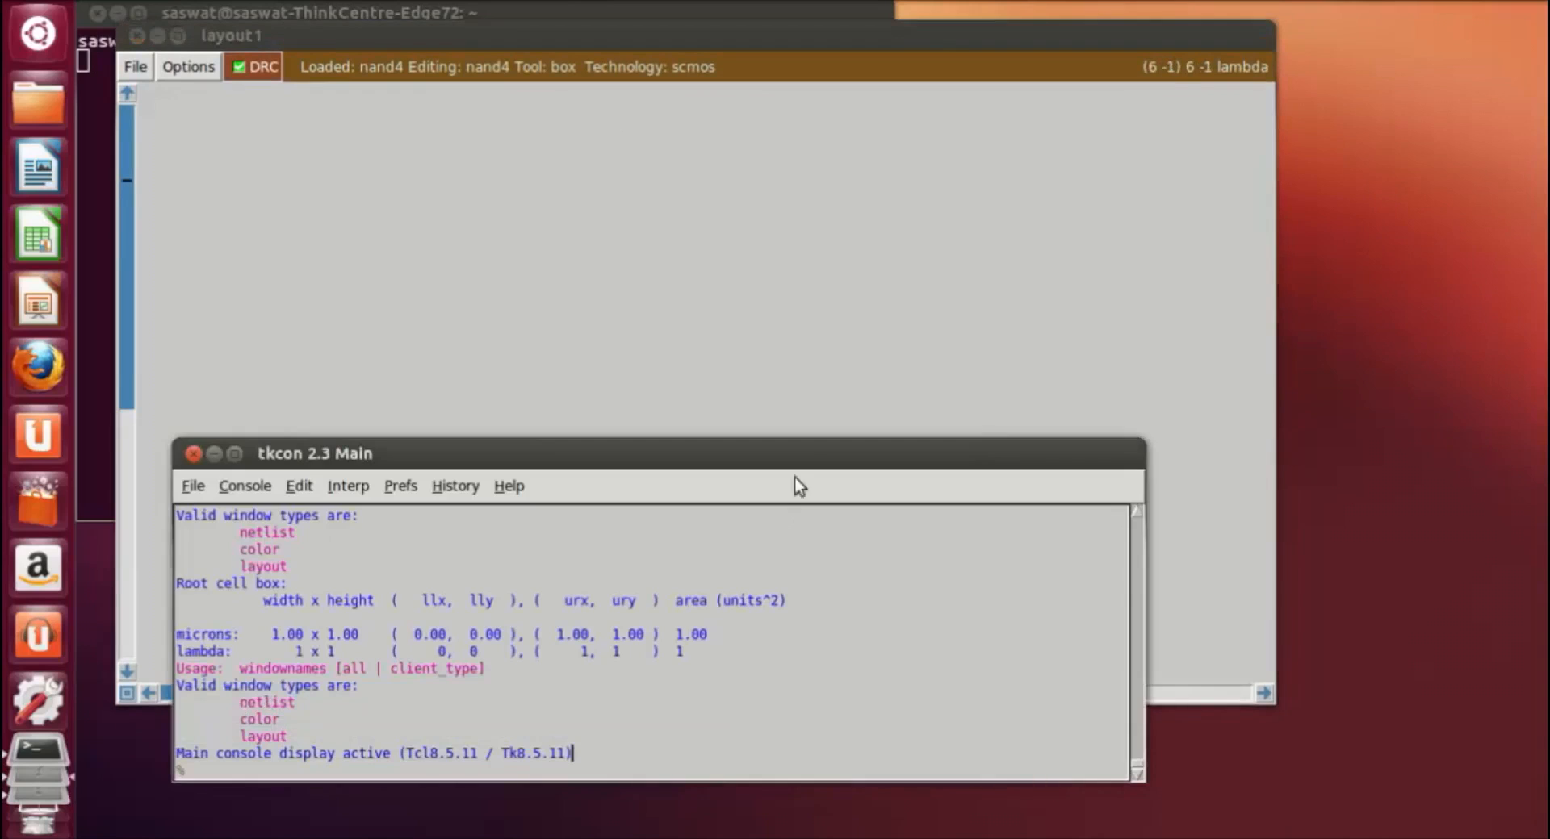
pyautogui.moveTo(801, 458); pyautogui.dragTo(820, 474)
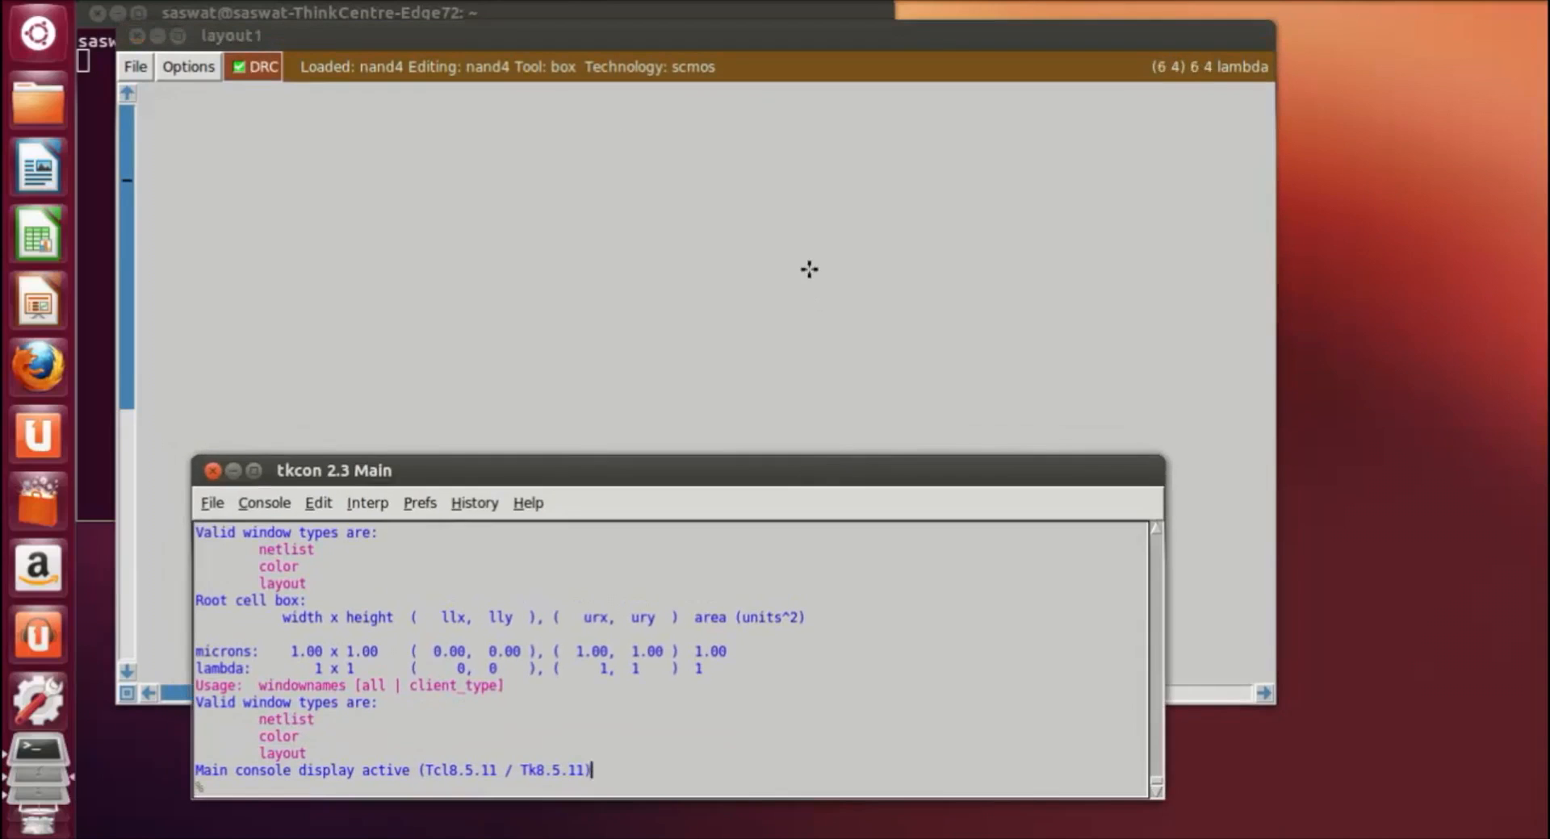
# Step: Turn on the grid in the nand4 layout and display the layer toolbar
pyautogui.click(425, 266)
pyautogui.click(575, 505)
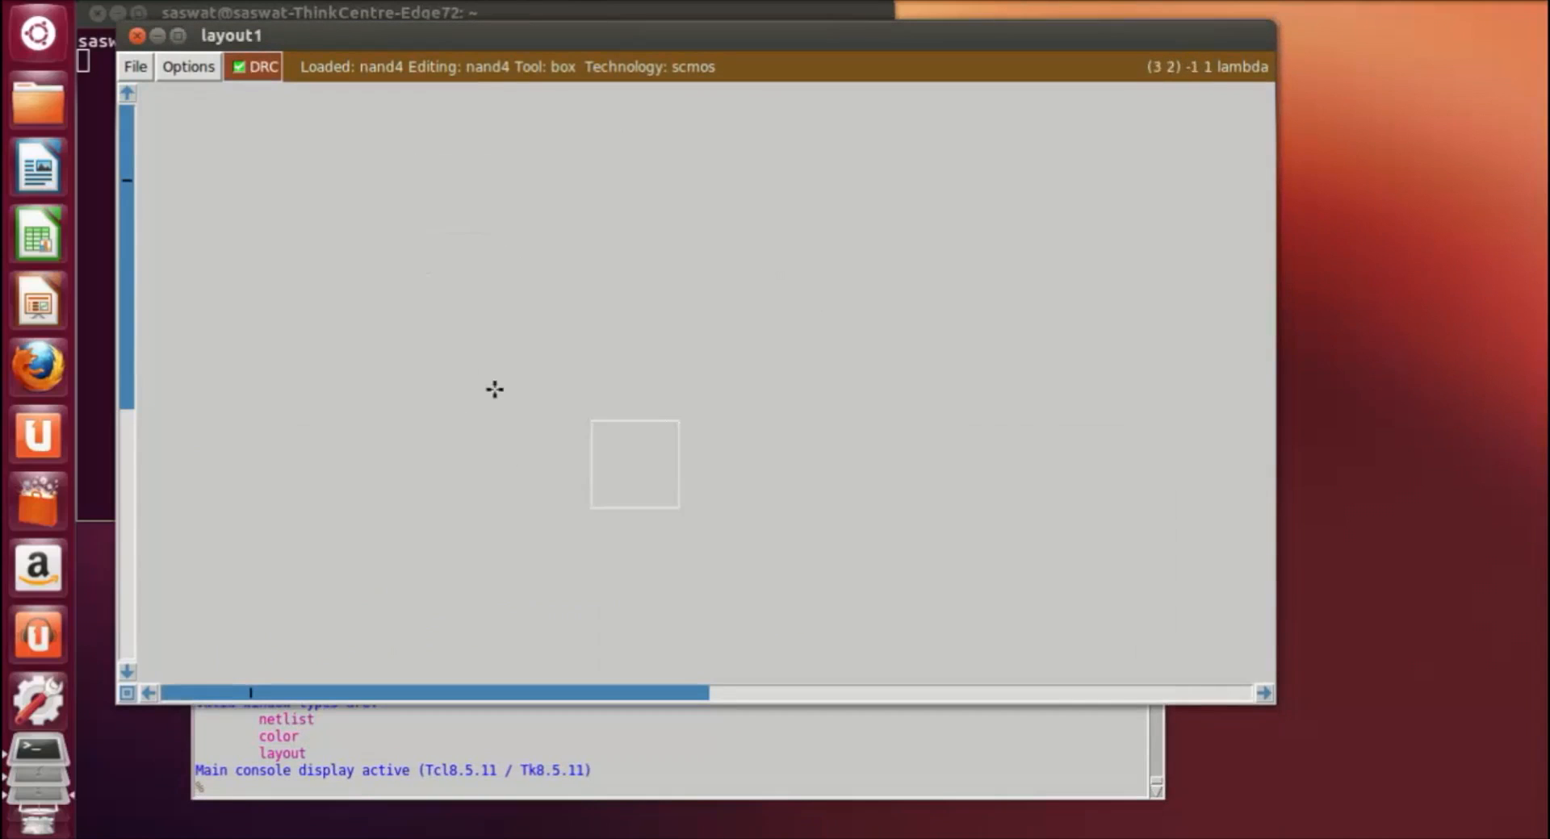
pyautogui.click(557, 266)
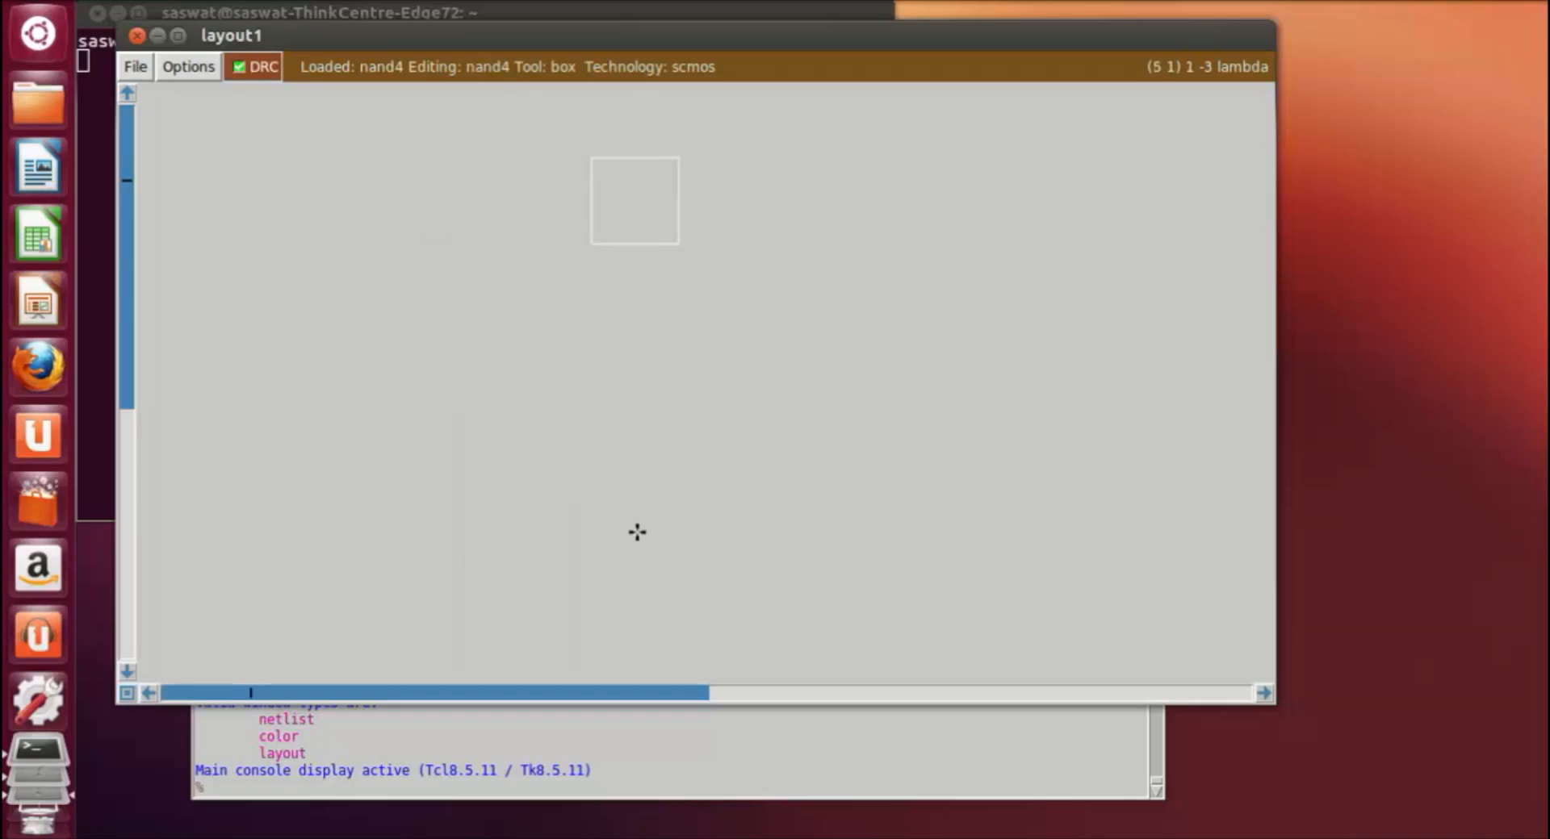
pyautogui.press('g')
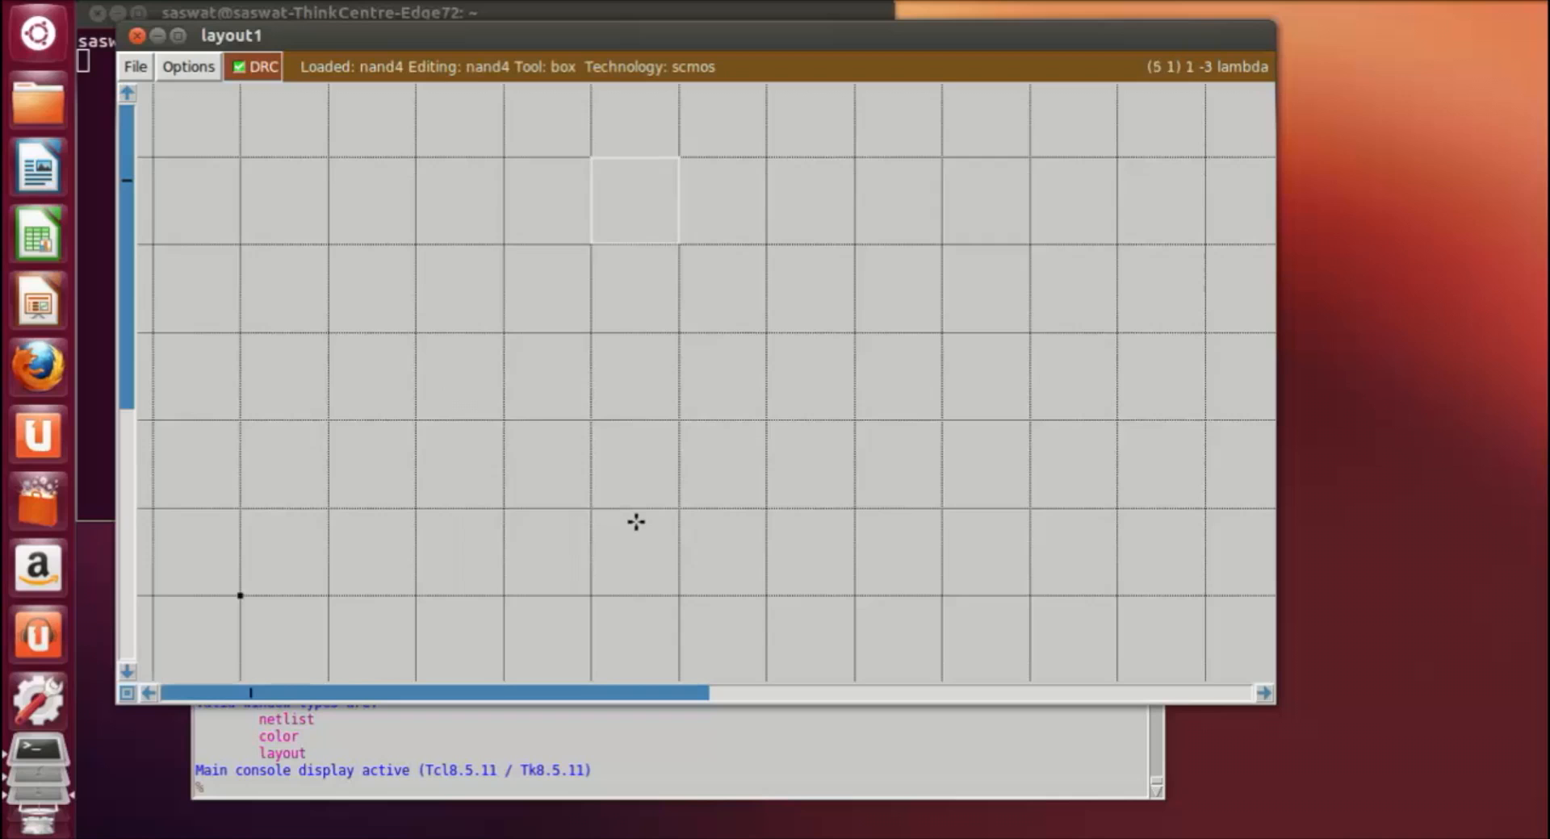
pyautogui.hotkey('shift', 'z')
pyautogui.hotkey('shift', 'z')
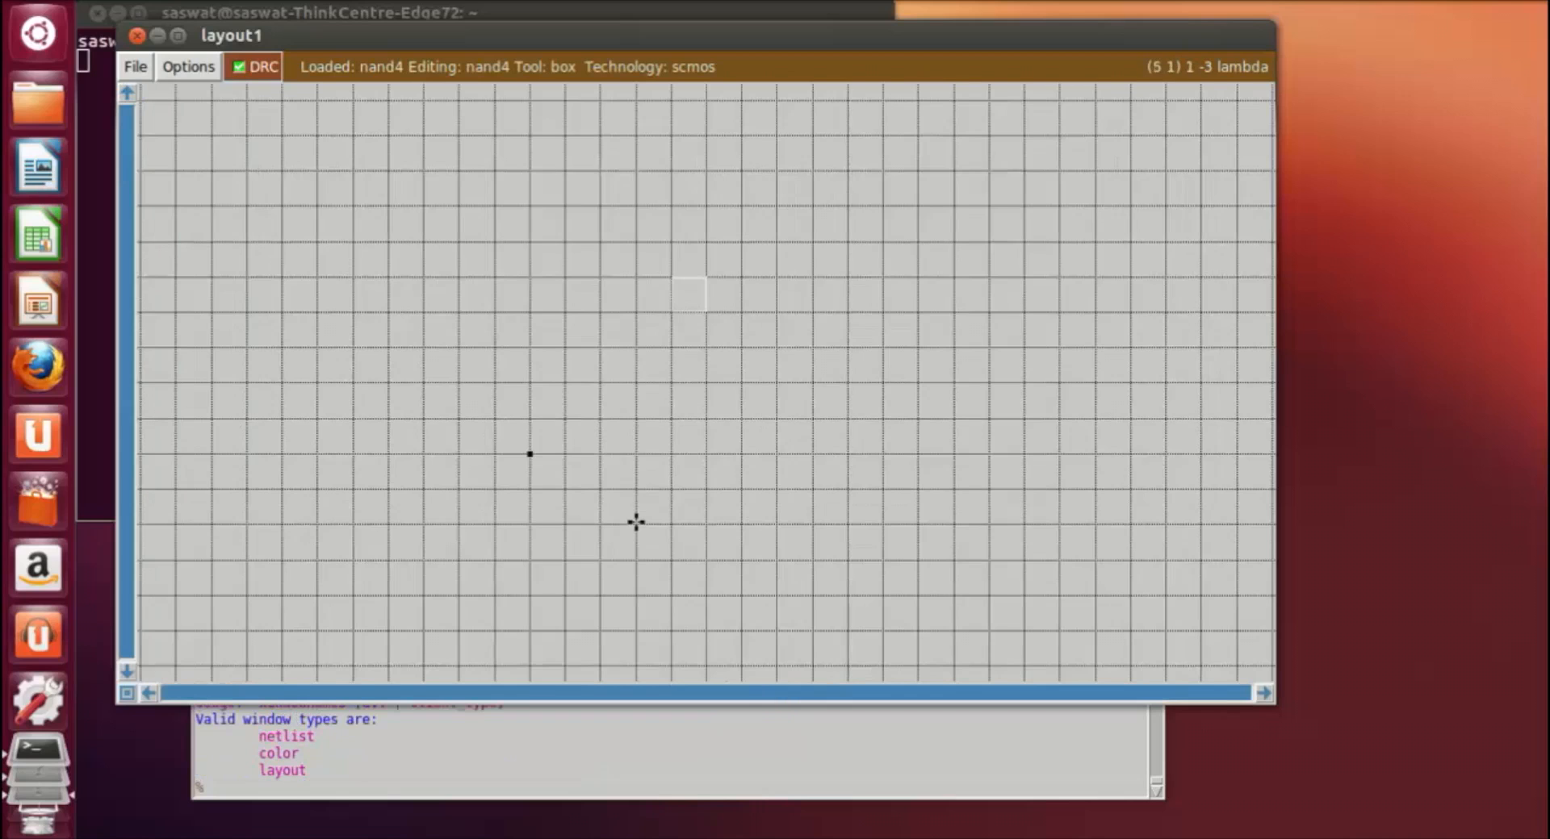
pyautogui.scroll(2, 555, 302)
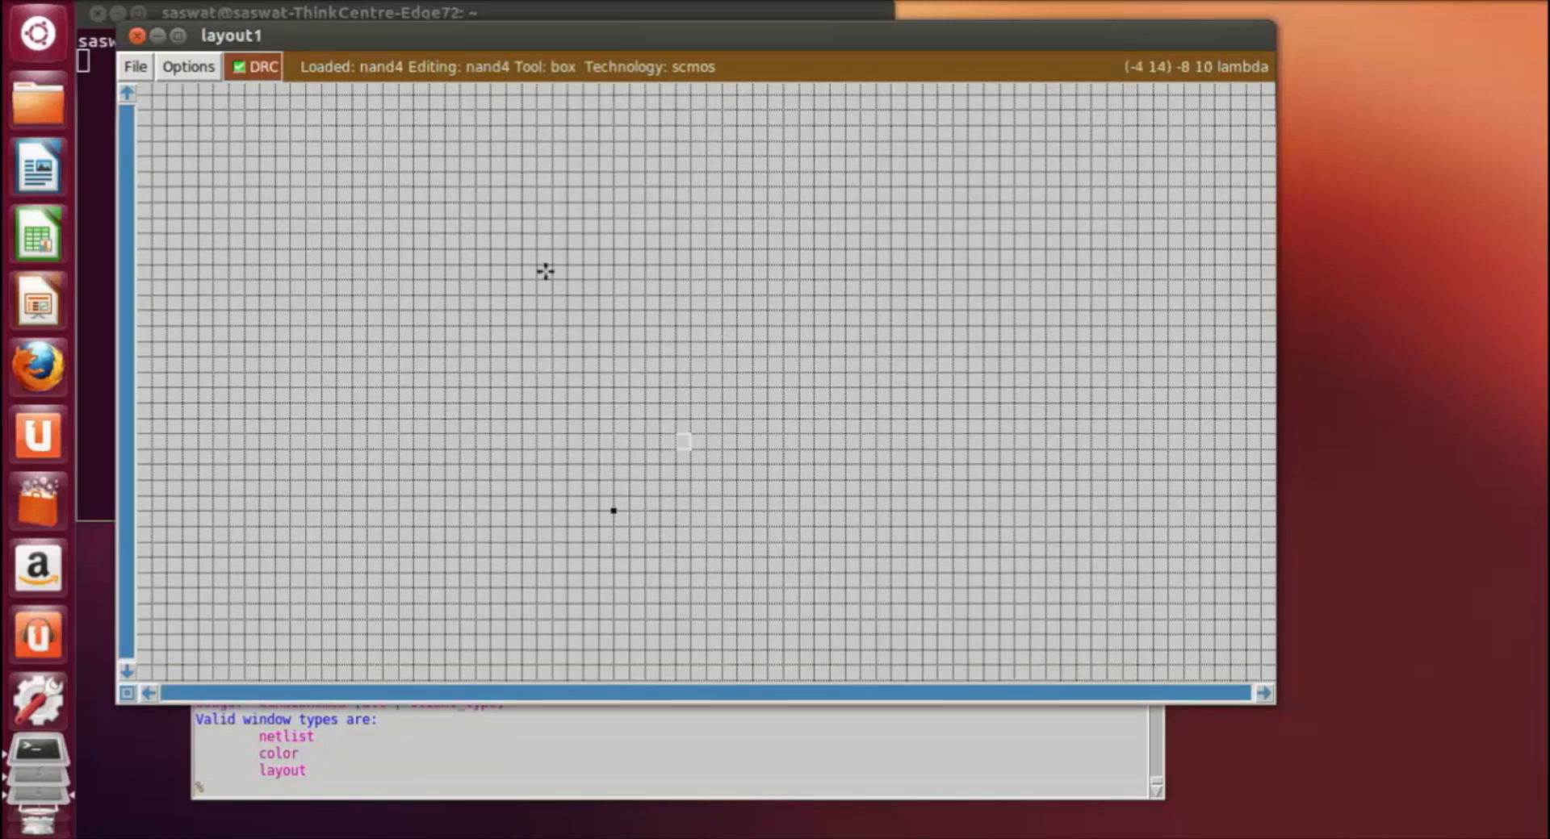
pyautogui.click(189, 68)
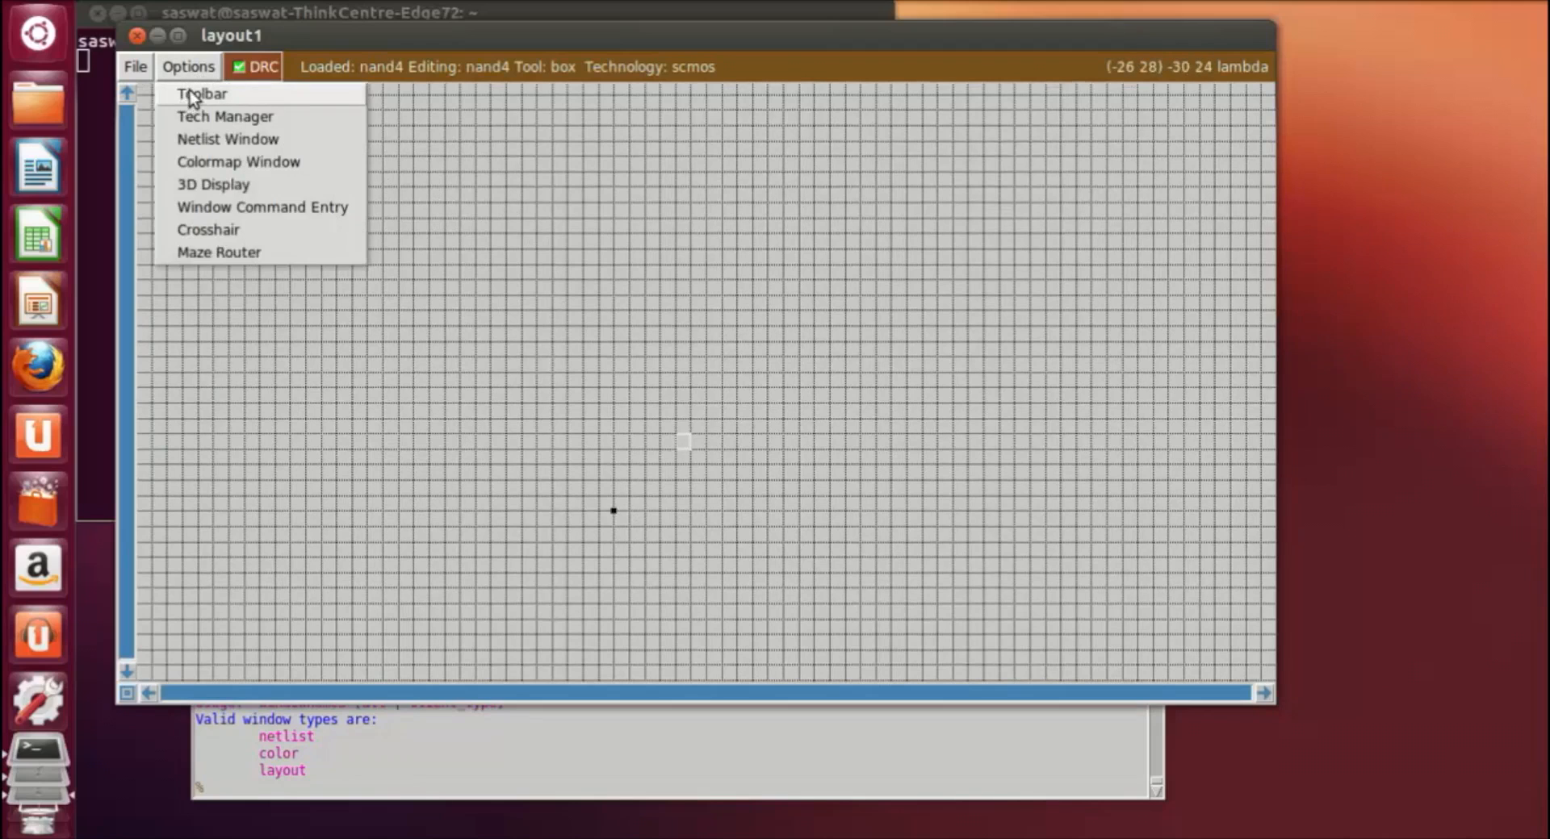
pyautogui.click(191, 96)
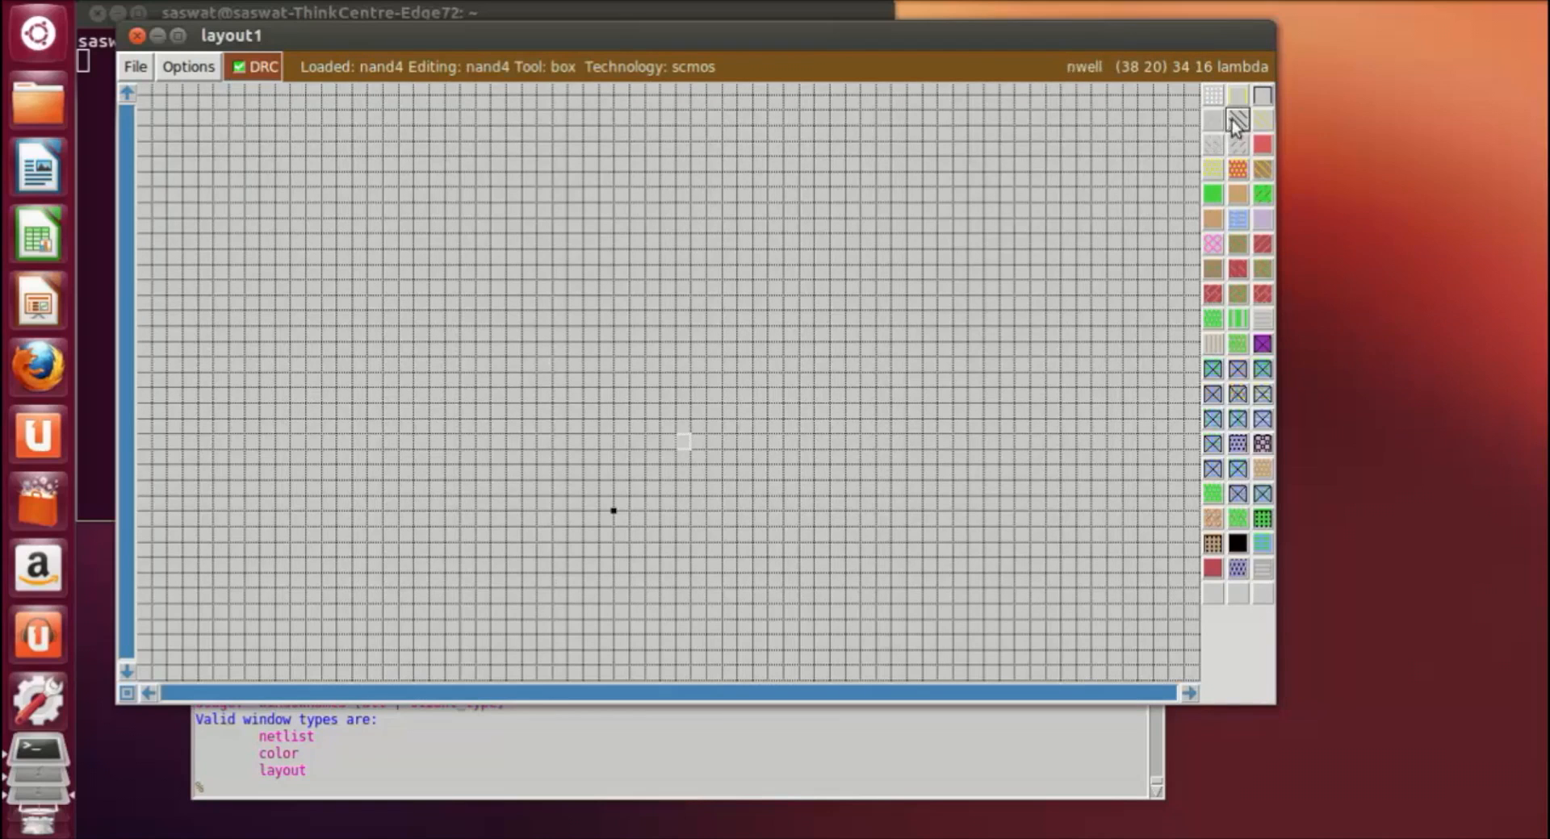
# Step: Paint an nwell rectangle about 39 by 11 lambda above the origin
pyautogui.click(323, 245)
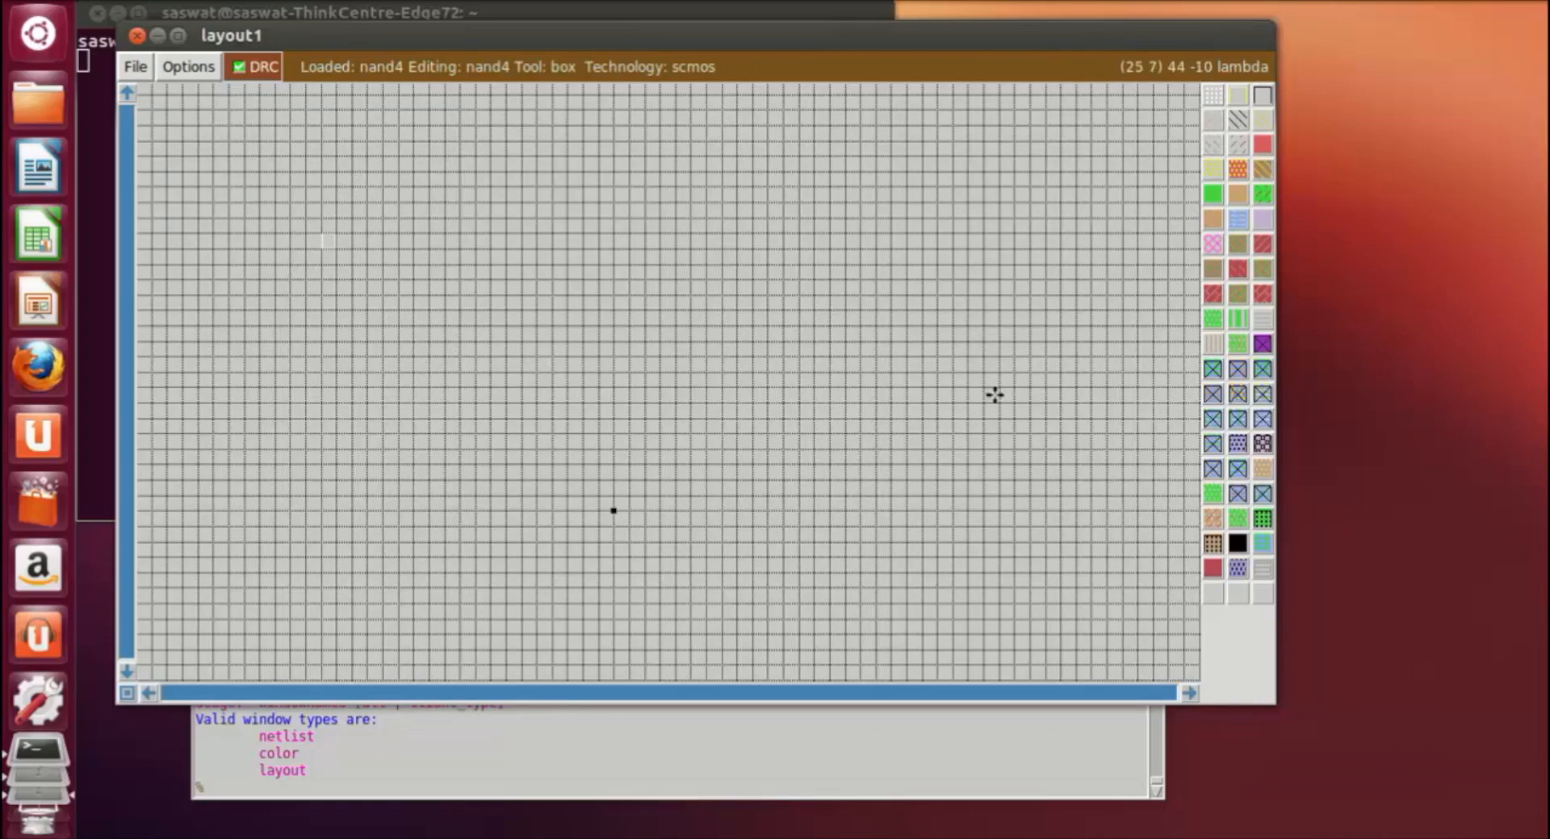
pyautogui.rightClick(903, 367)
pyautogui.rightClick(903, 410)
pyautogui.rightClick(929, 272)
pyautogui.rightClick(929, 251)
pyautogui.rightClick(928, 237)
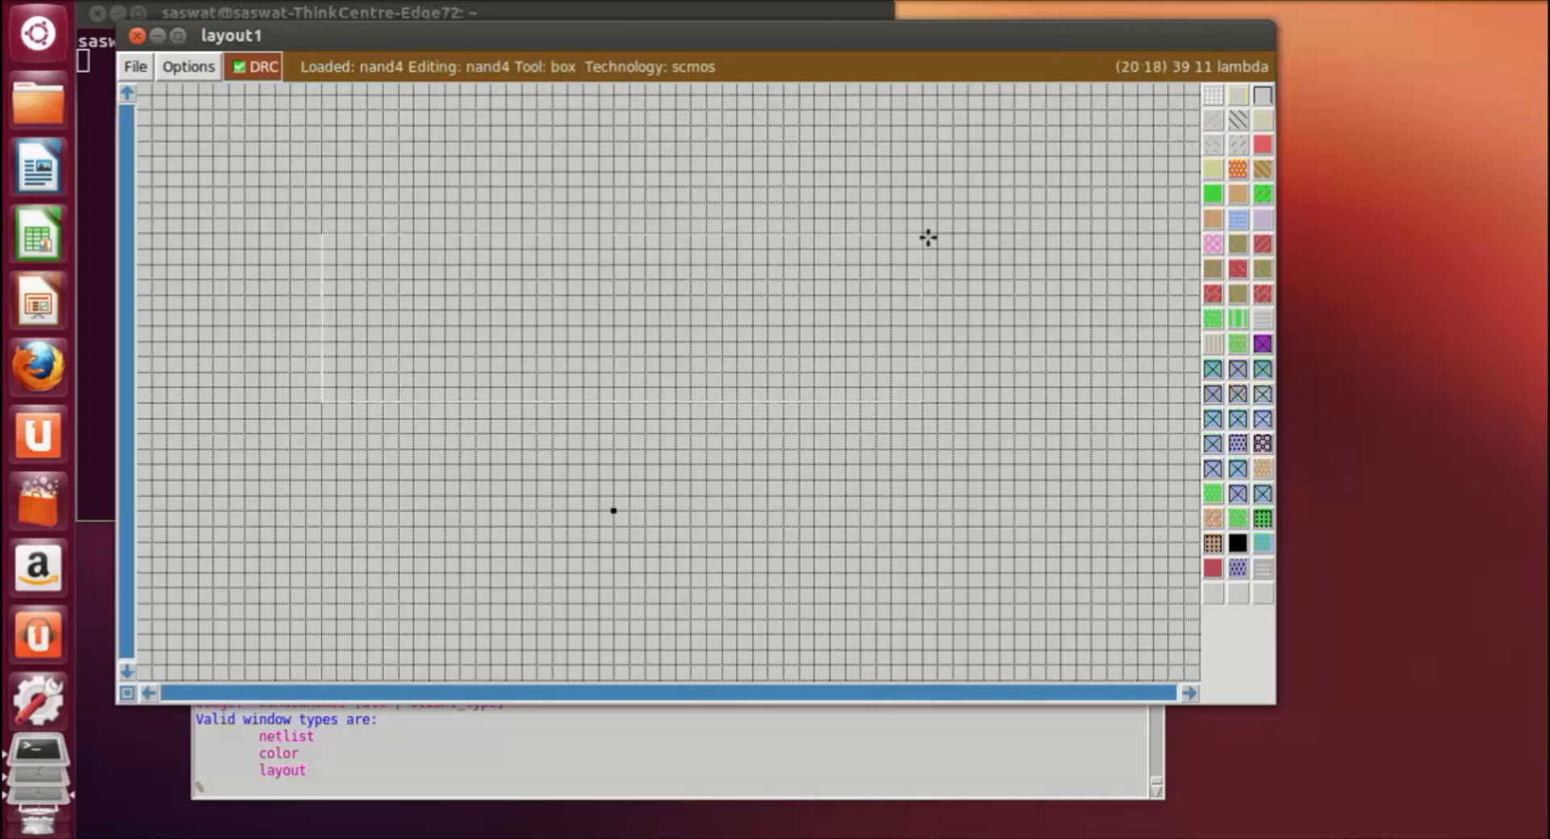
pyautogui.click(1238, 122)
pyautogui.click(1029, 567)
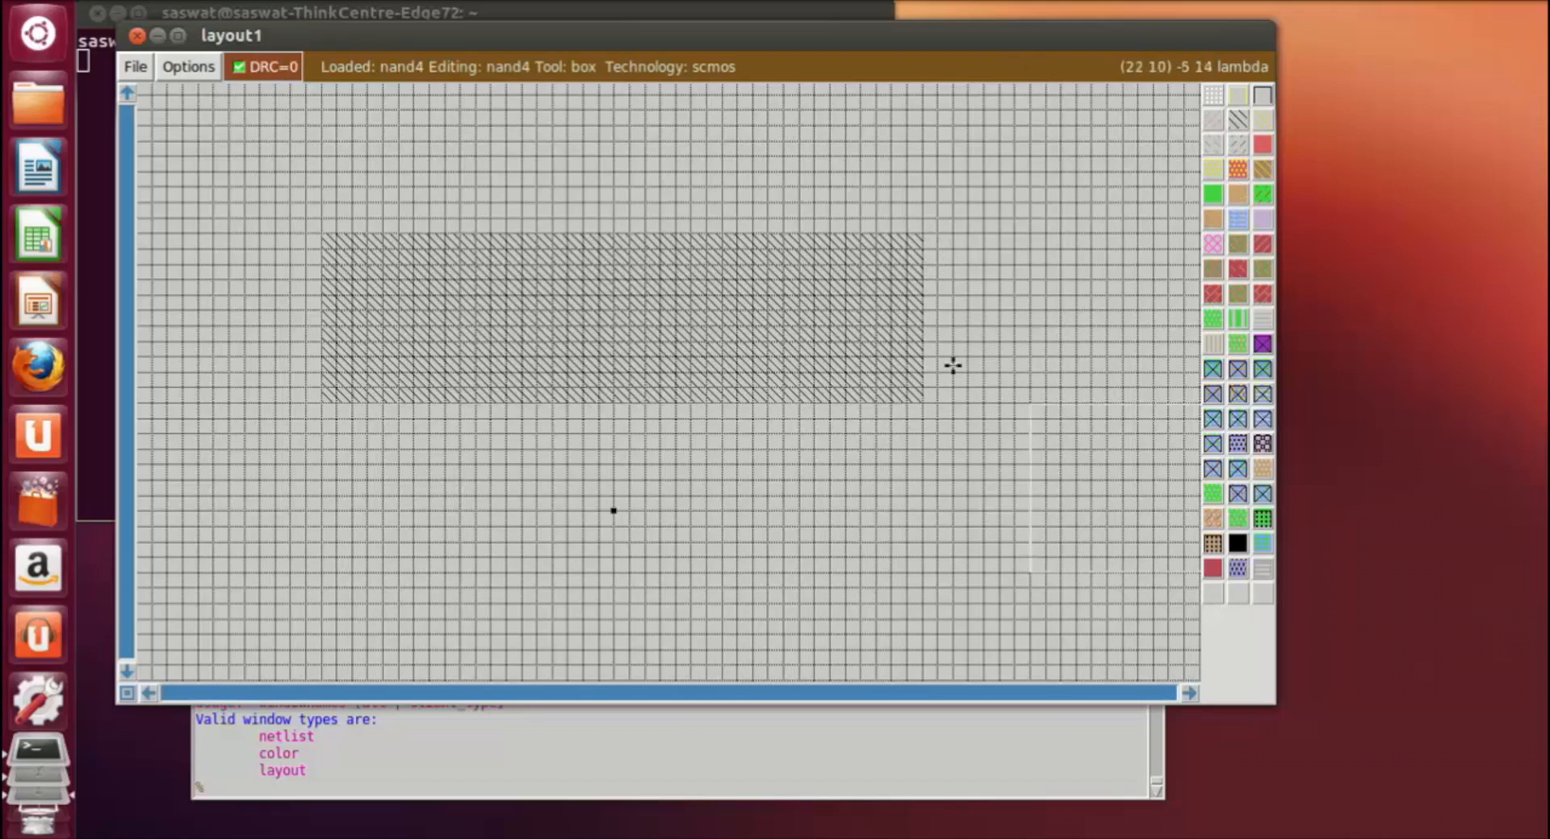
# Step: Extend the nwell about 3 lambda at its right end, keeping its full height
pyautogui.rightClick(963, 393)
pyautogui.rightClick(967, 308)
pyautogui.rightClick(962, 273)
pyautogui.click(923, 238)
pyautogui.rightClick(971, 404)
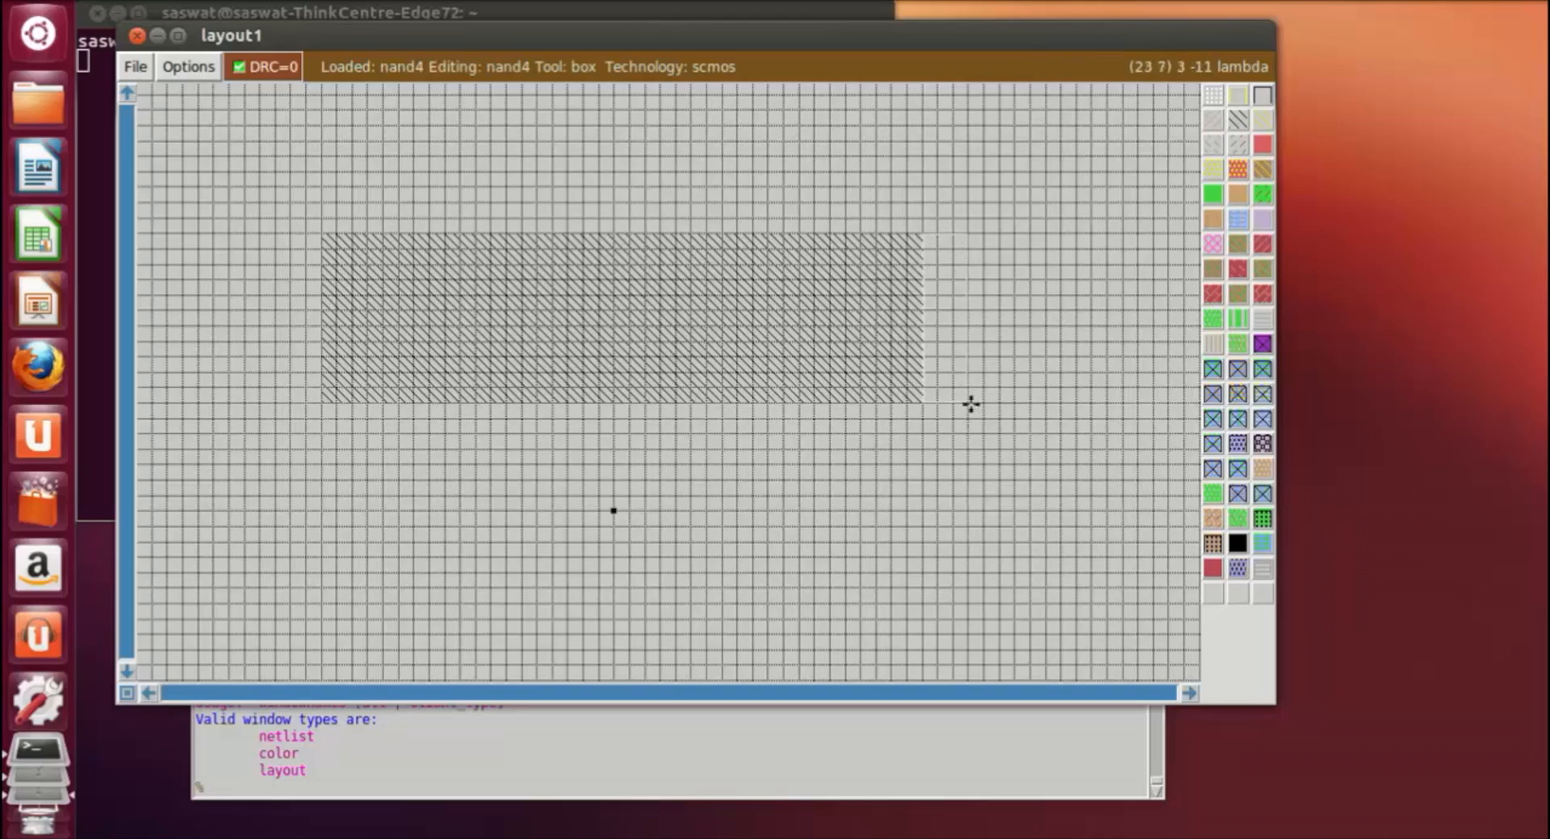
pyautogui.middleClick(757, 347)
pyautogui.click(957, 557)
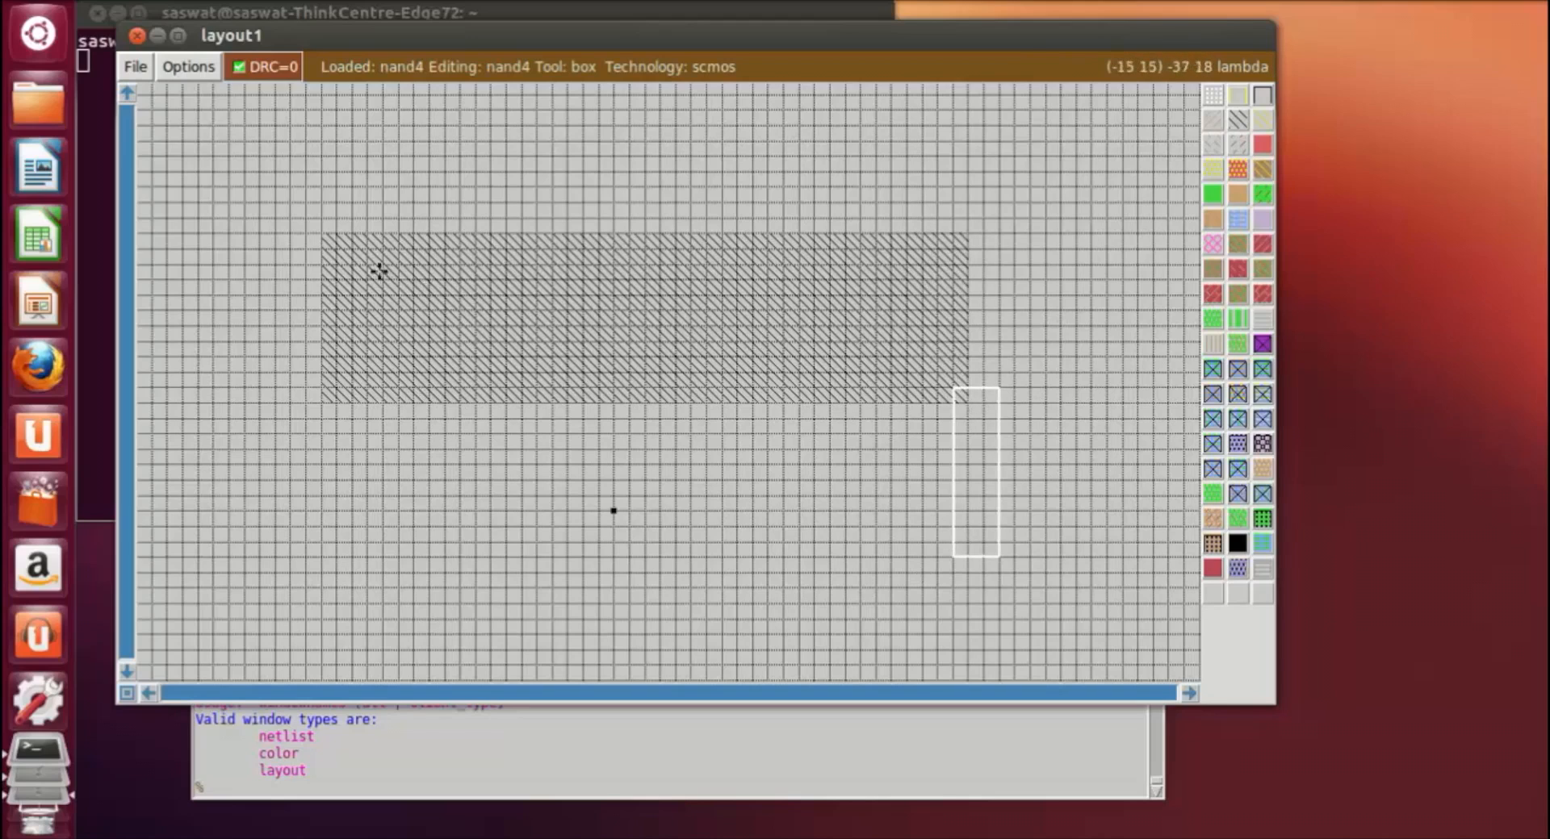
# Step: Paint a pdiffusion rectangle about 36 by 7 lambda inside the nwell, inset about 3 lambda from its ends
pyautogui.click(367, 262)
pyautogui.rightClick(928, 373)
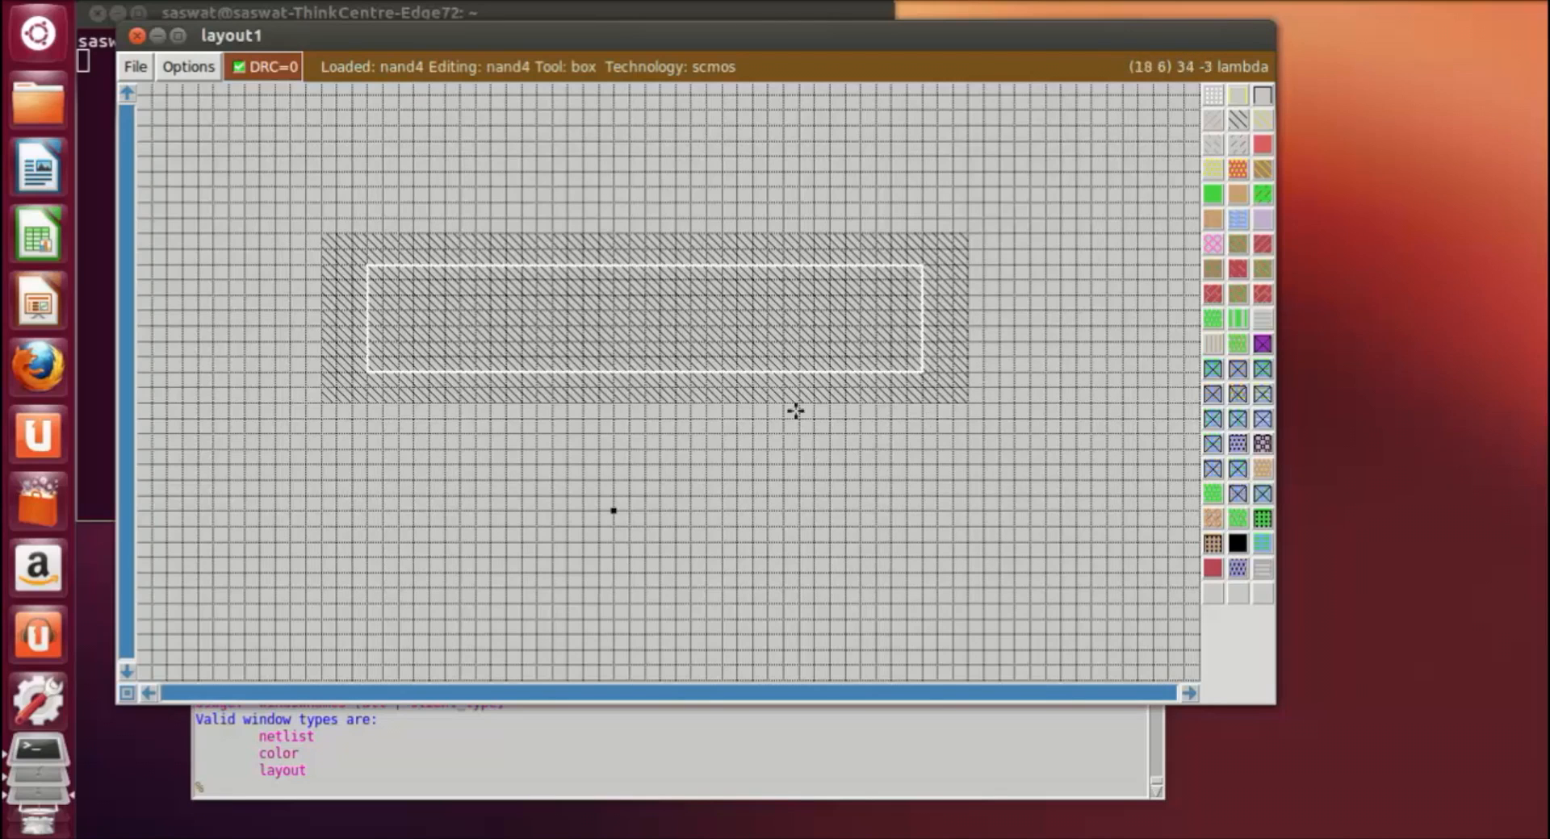
pyautogui.click(1237, 194)
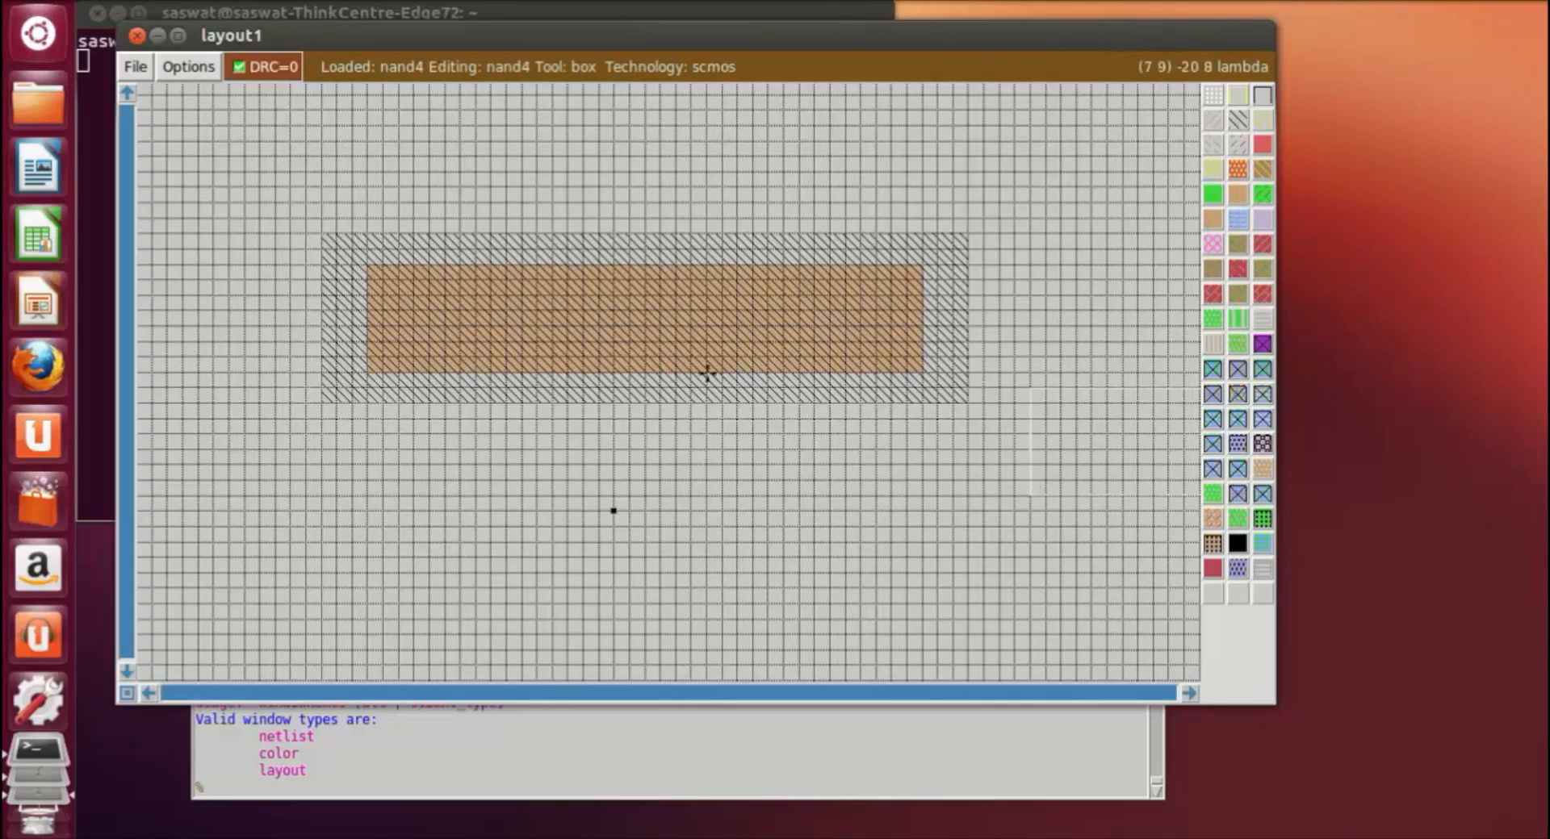
# Step: Paint a vertical metal1 strip about 5 by 16 lambda from the left end of the pdiffusion to above the nwell
pyautogui.click(397, 356)
pyautogui.moveTo(443, 351); pyautogui.dragTo(480, 103, button='right')
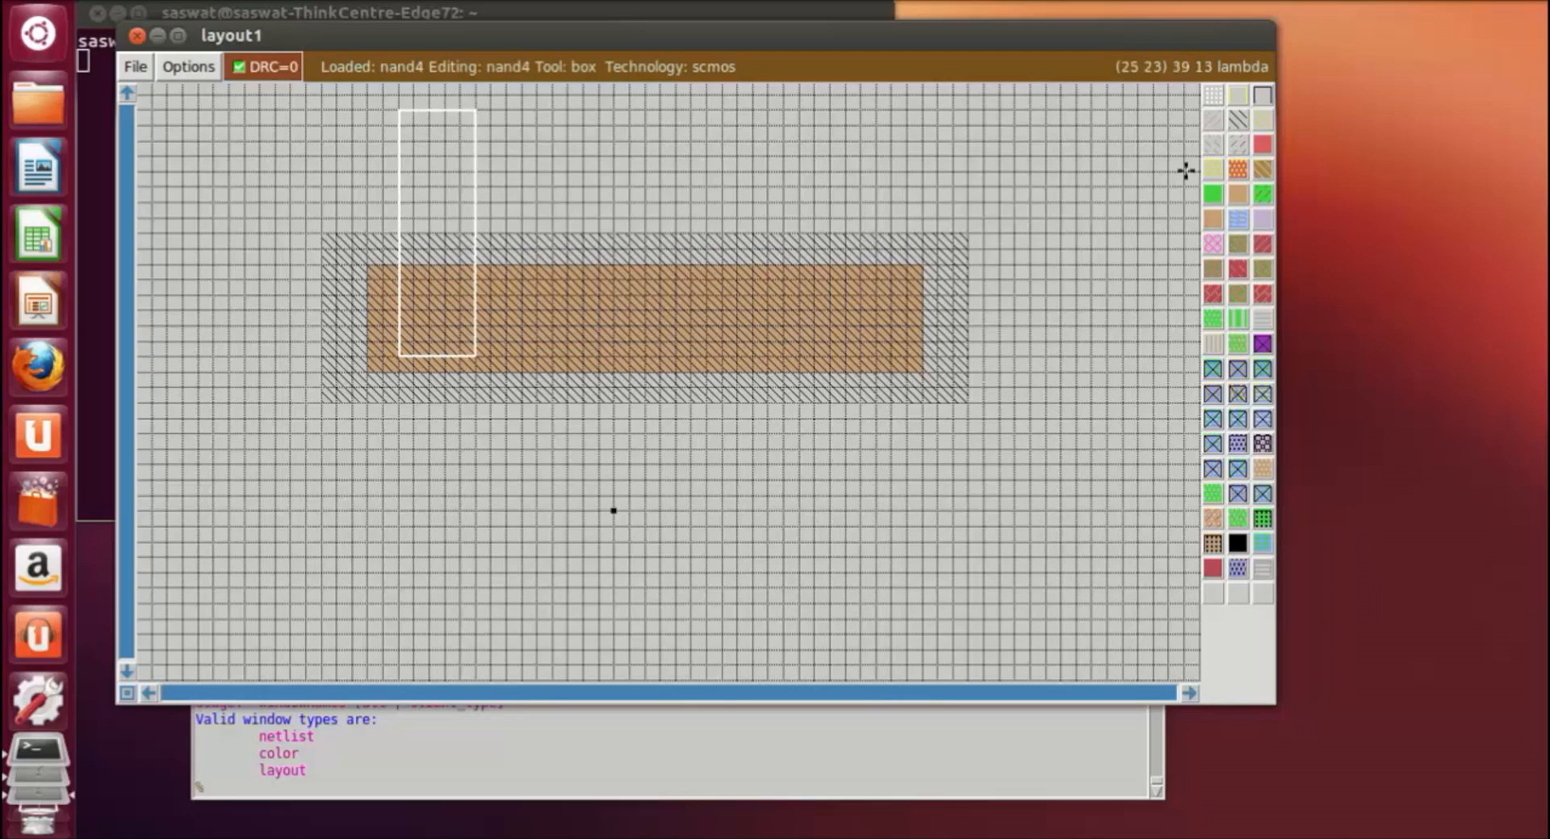
pyautogui.middleClick(1240, 221)
pyautogui.click(909, 603)
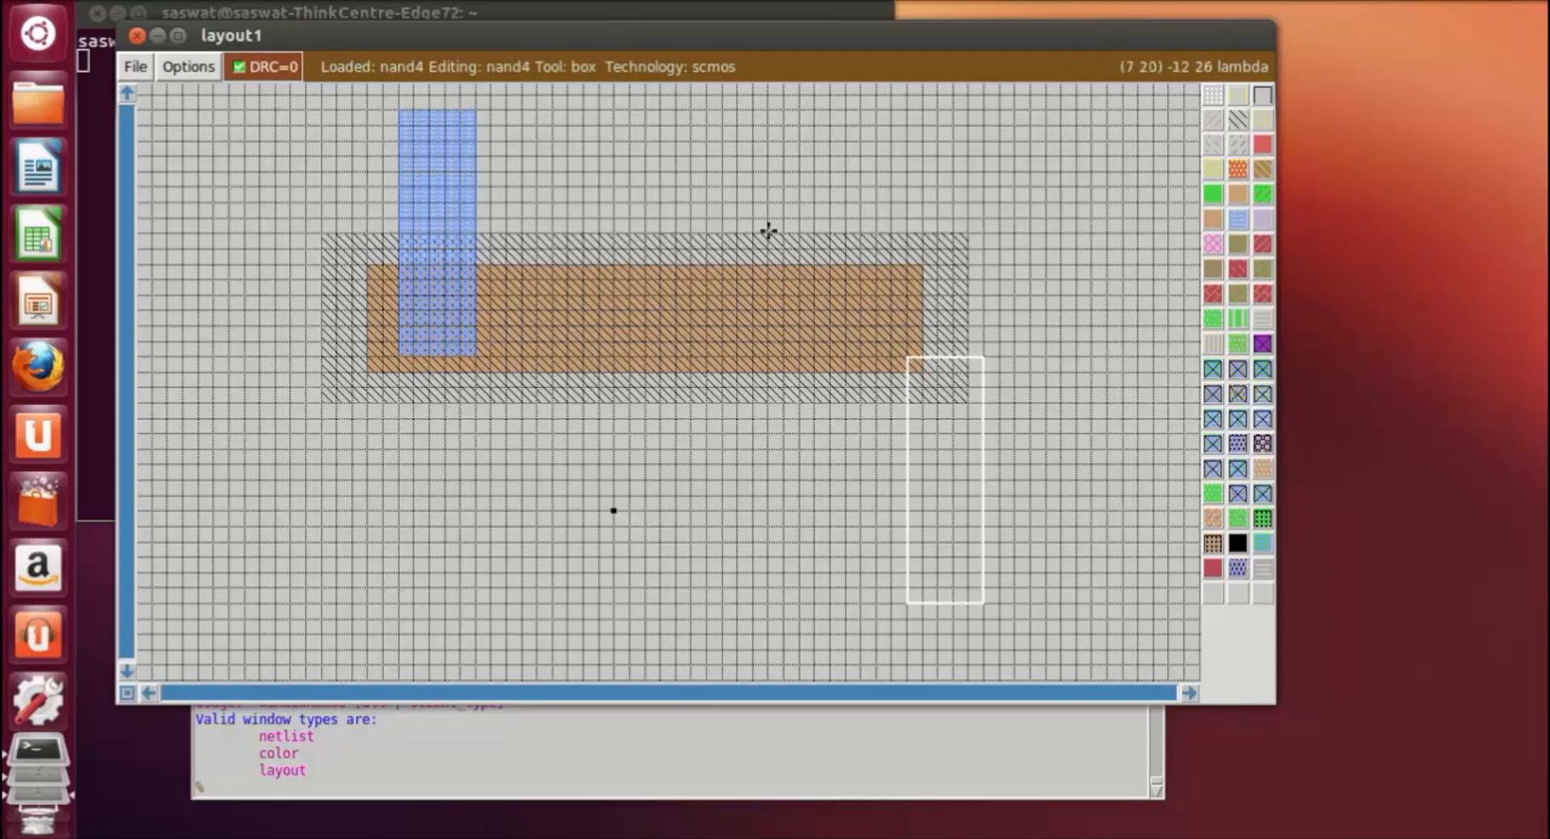
# Step: Paint a second vertical metal1 strip about 5 by 16 lambda near the pdiffusion's right end, level with the first strip
pyautogui.click(816, 347)
pyautogui.click(792, 140)
pyautogui.click(788, 115)
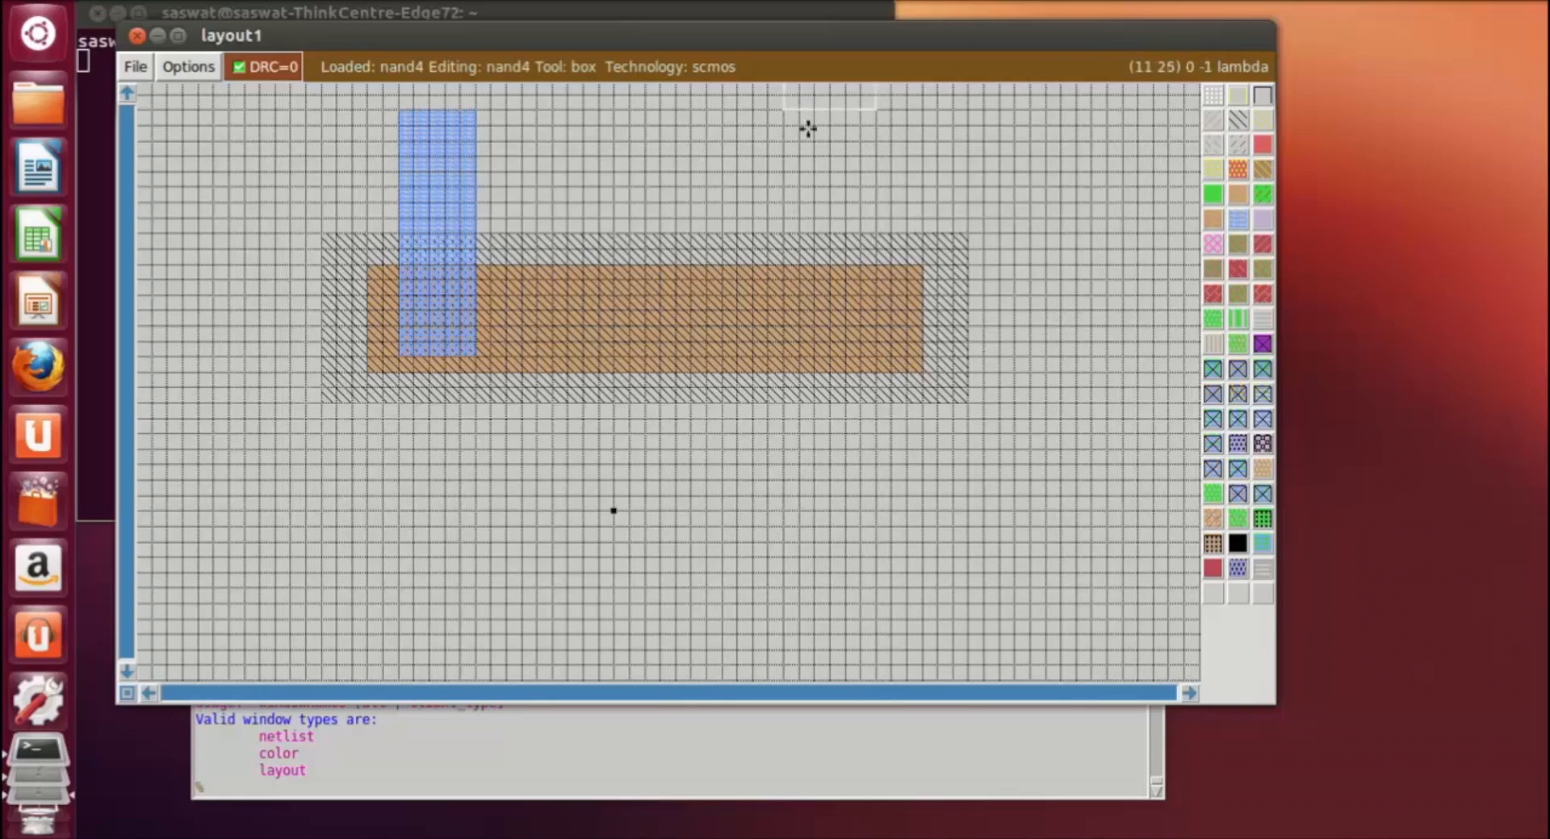
pyautogui.rightClick(878, 339)
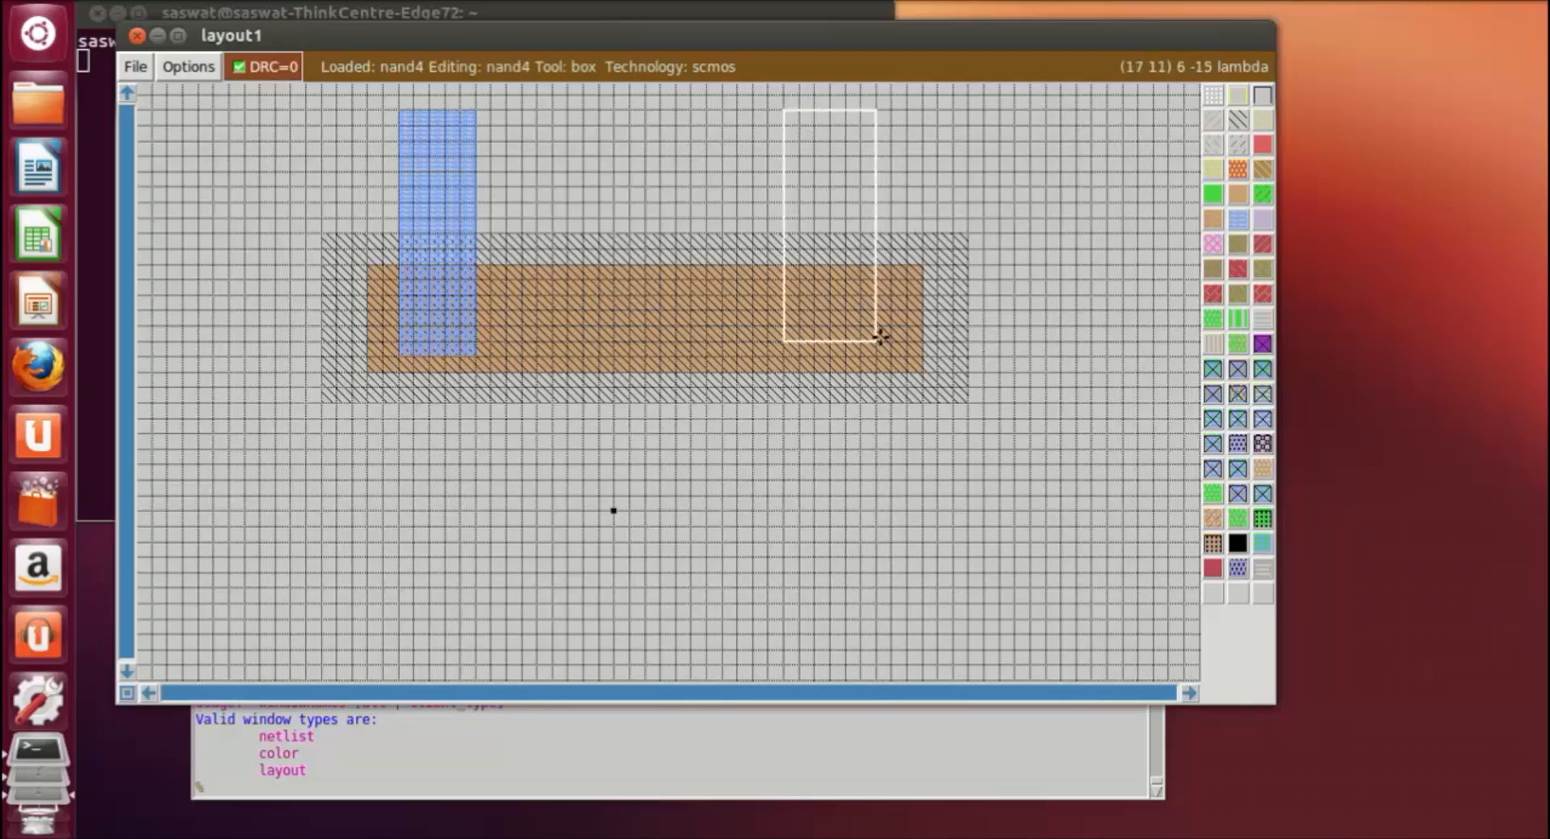
pyautogui.moveTo(860, 351); pyautogui.dragTo(860, 278, button='right')
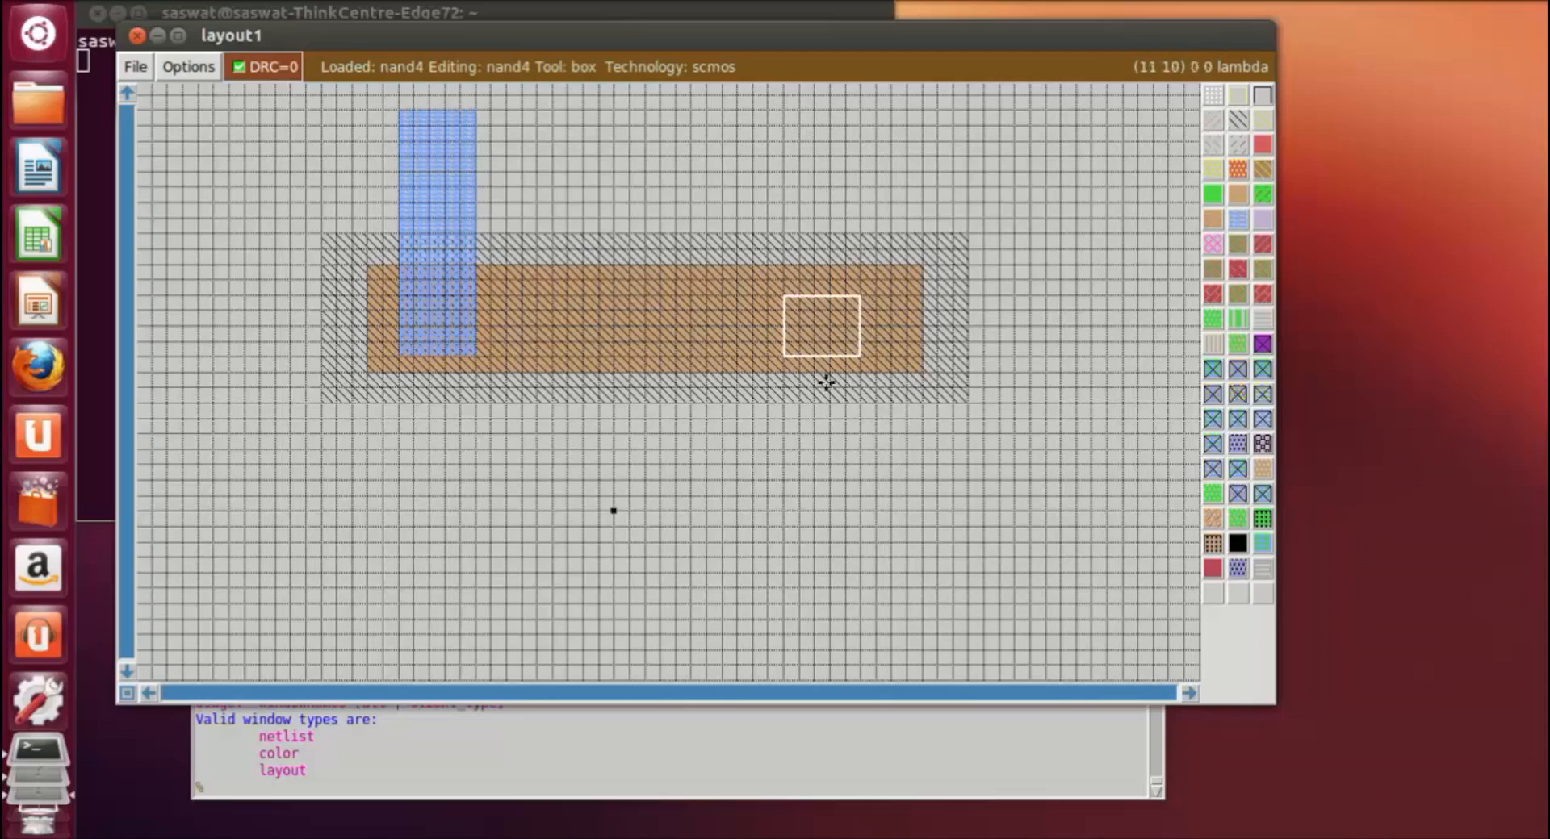
pyautogui.rightClick(885, 349)
pyautogui.rightClick(857, 331)
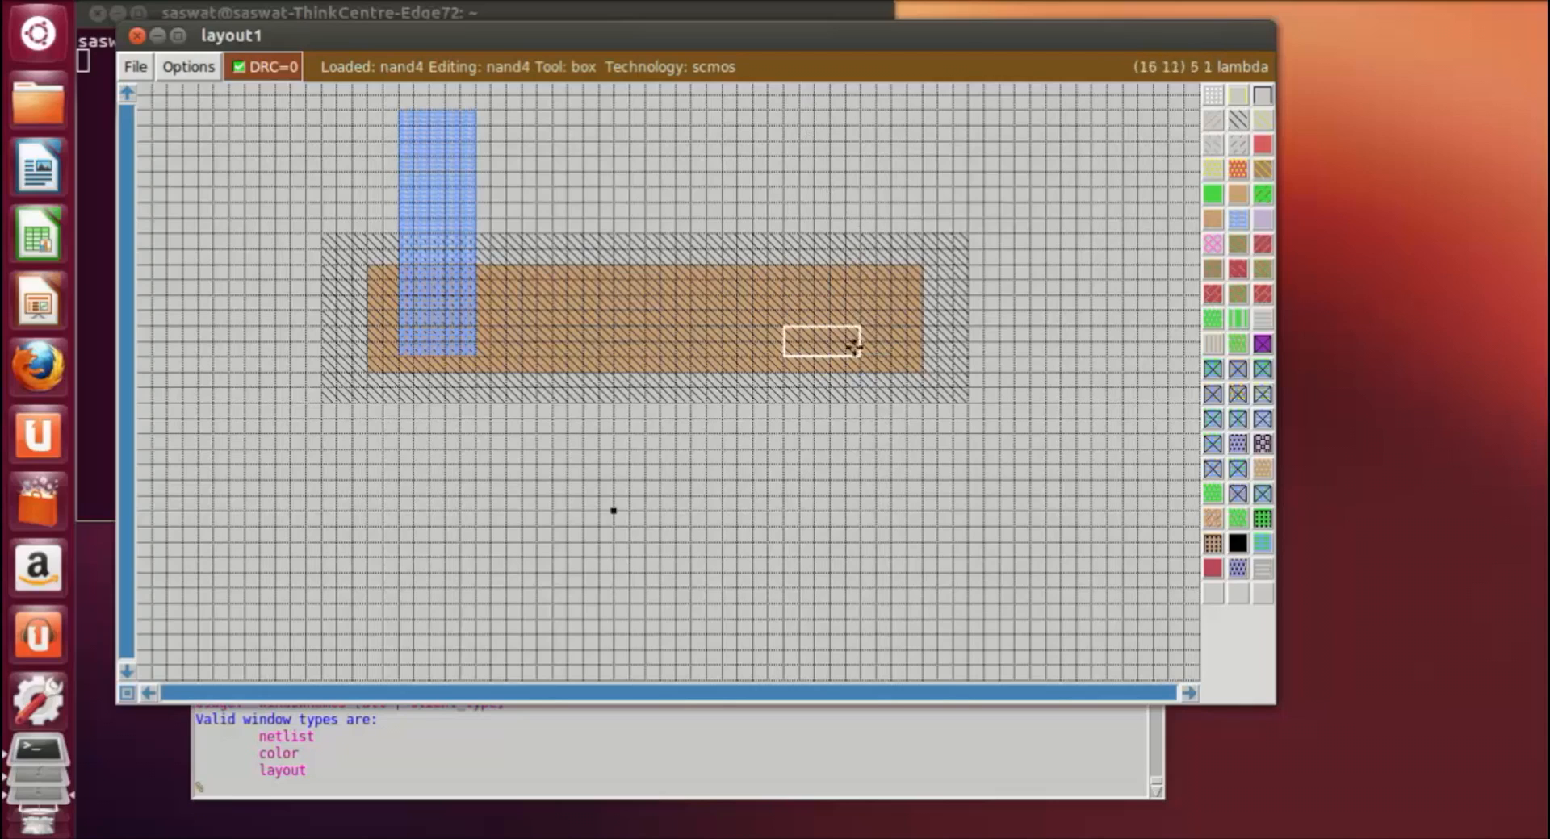
pyautogui.moveTo(869, 308); pyautogui.dragTo(863, 110, button='right')
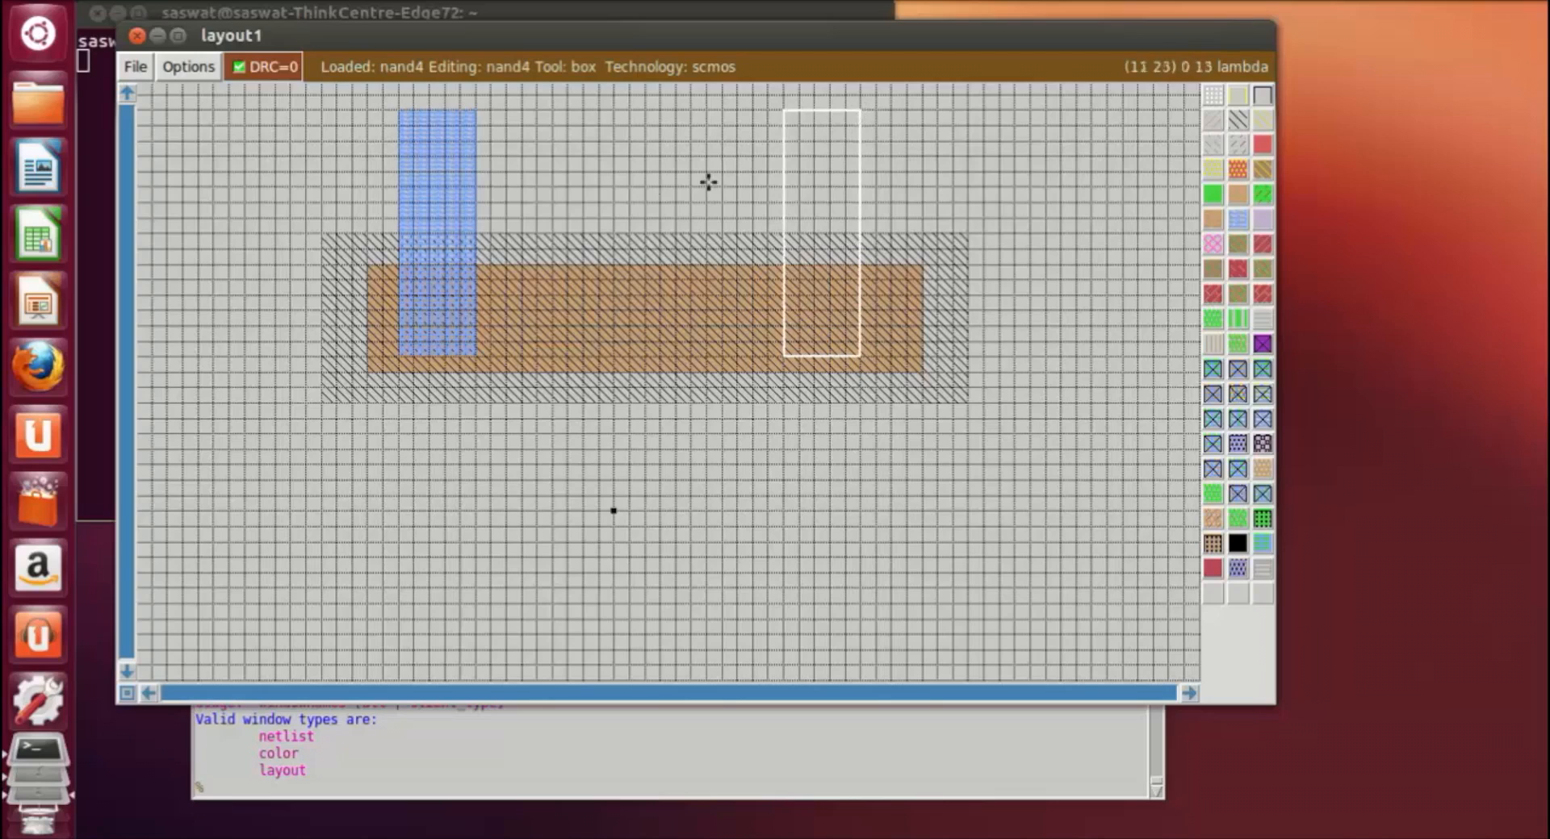
pyautogui.middleClick(439, 169)
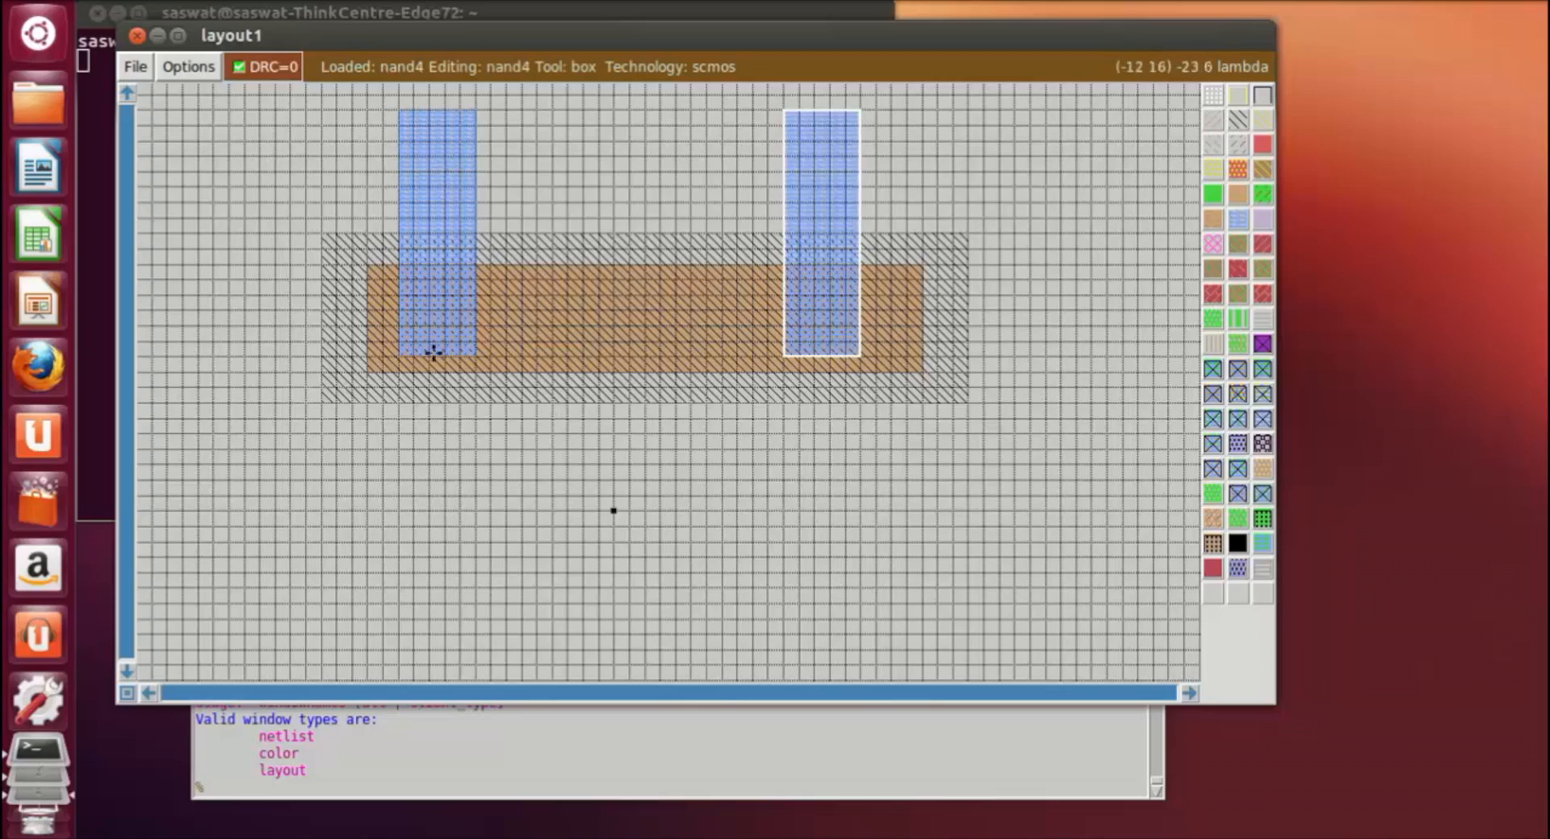
pyautogui.click(688, 622)
# Step: Join the upper ends of the two metal1 strips with a horizontal metal1 bar about 20 by 5 lambda
pyautogui.click(477, 111)
pyautogui.rightClick(787, 172)
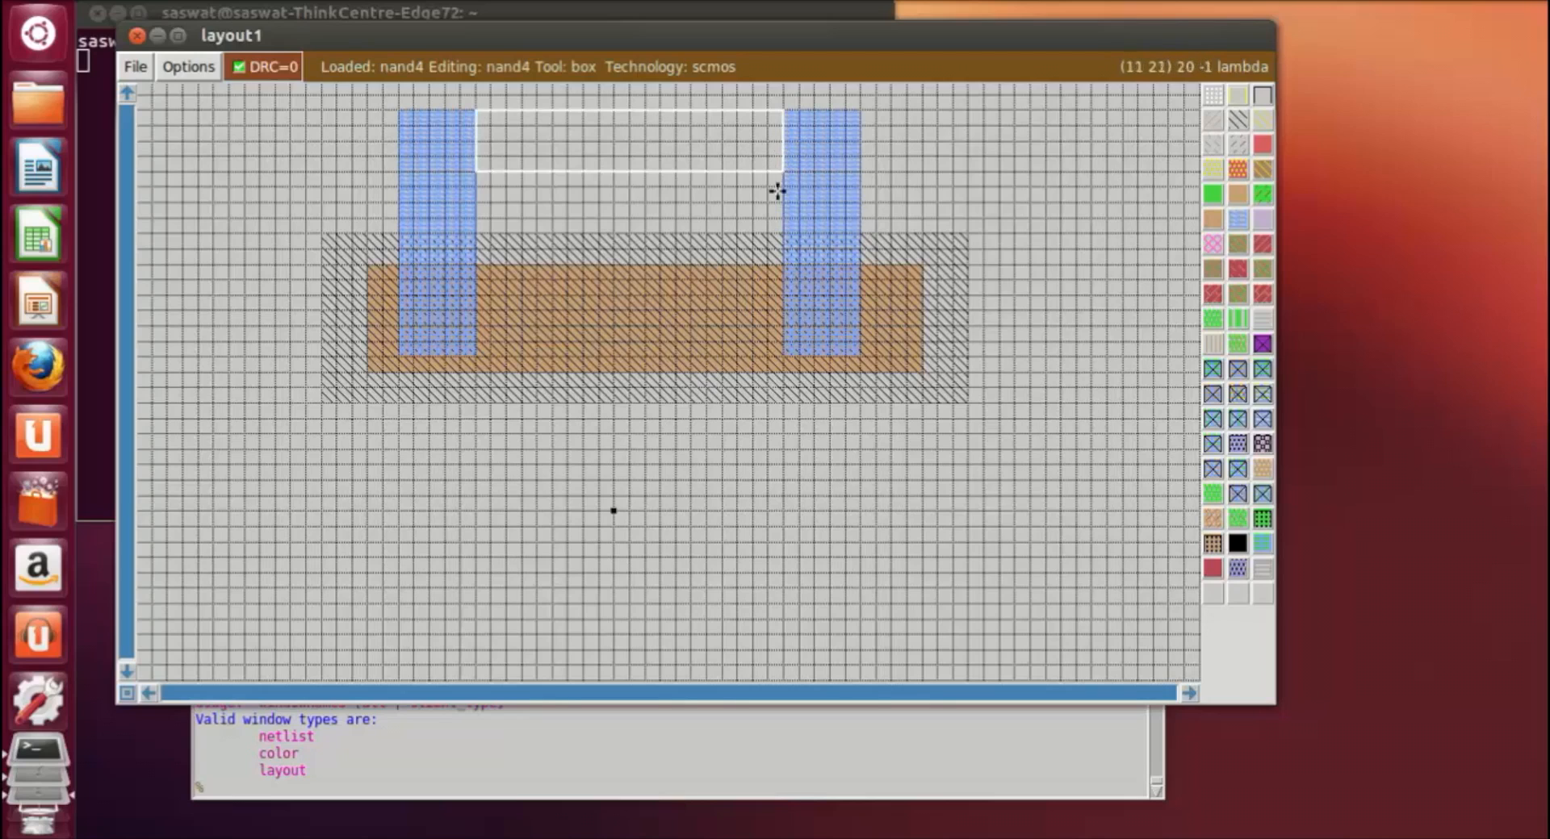
pyautogui.rightClick(782, 189)
pyautogui.rightClick(776, 150)
pyautogui.rightClick(776, 124)
pyautogui.rightClick(789, 111)
pyautogui.middleClick(808, 142)
pyautogui.click(799, 542)
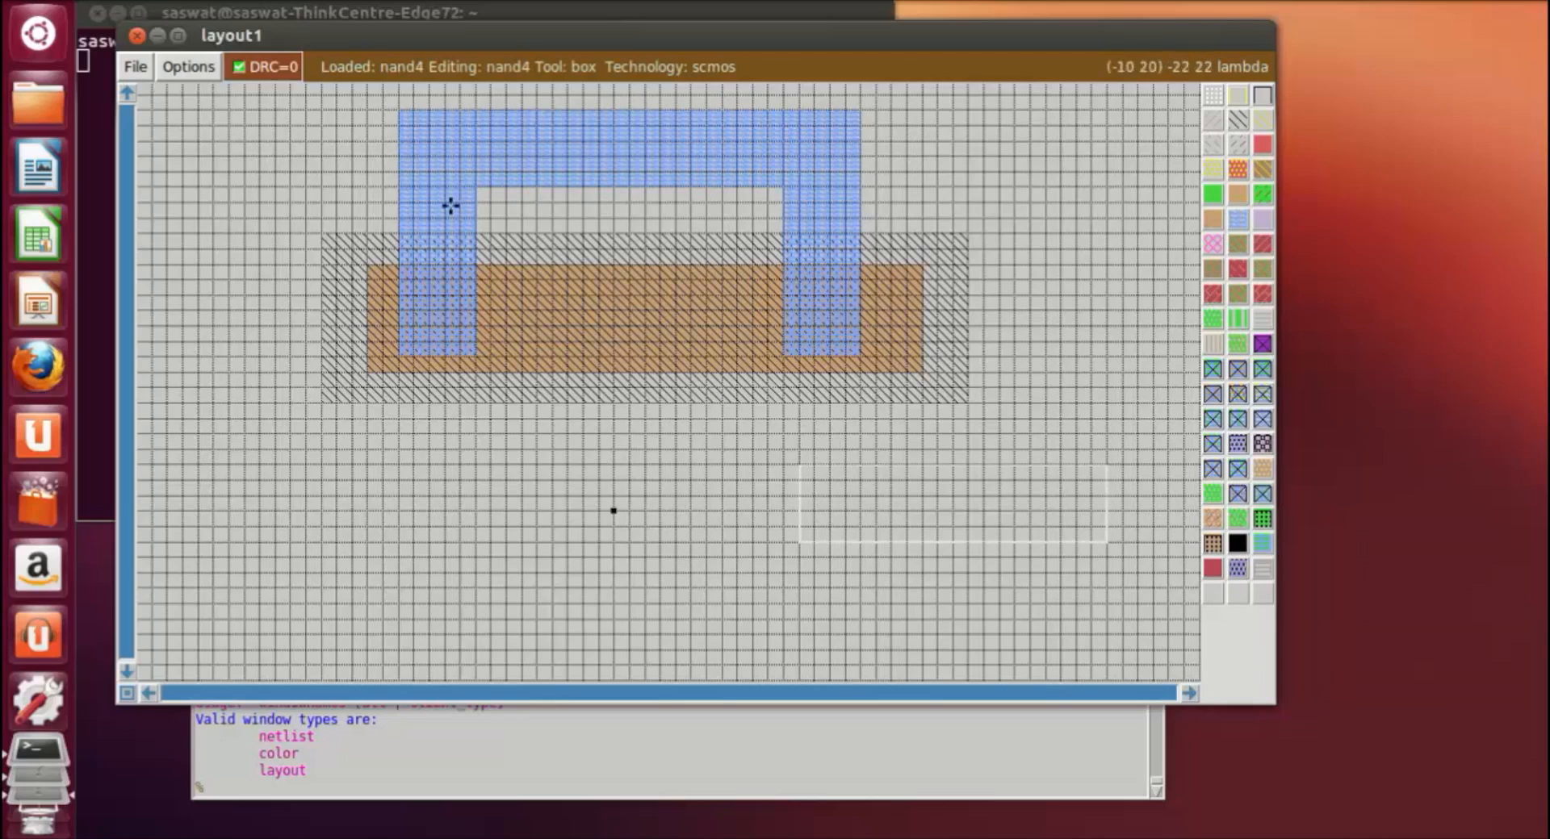
# Step: Erase about 2 lambda of all layers across the full height of the pdiffusion's right end
pyautogui.scroll(-1, 780, 451)
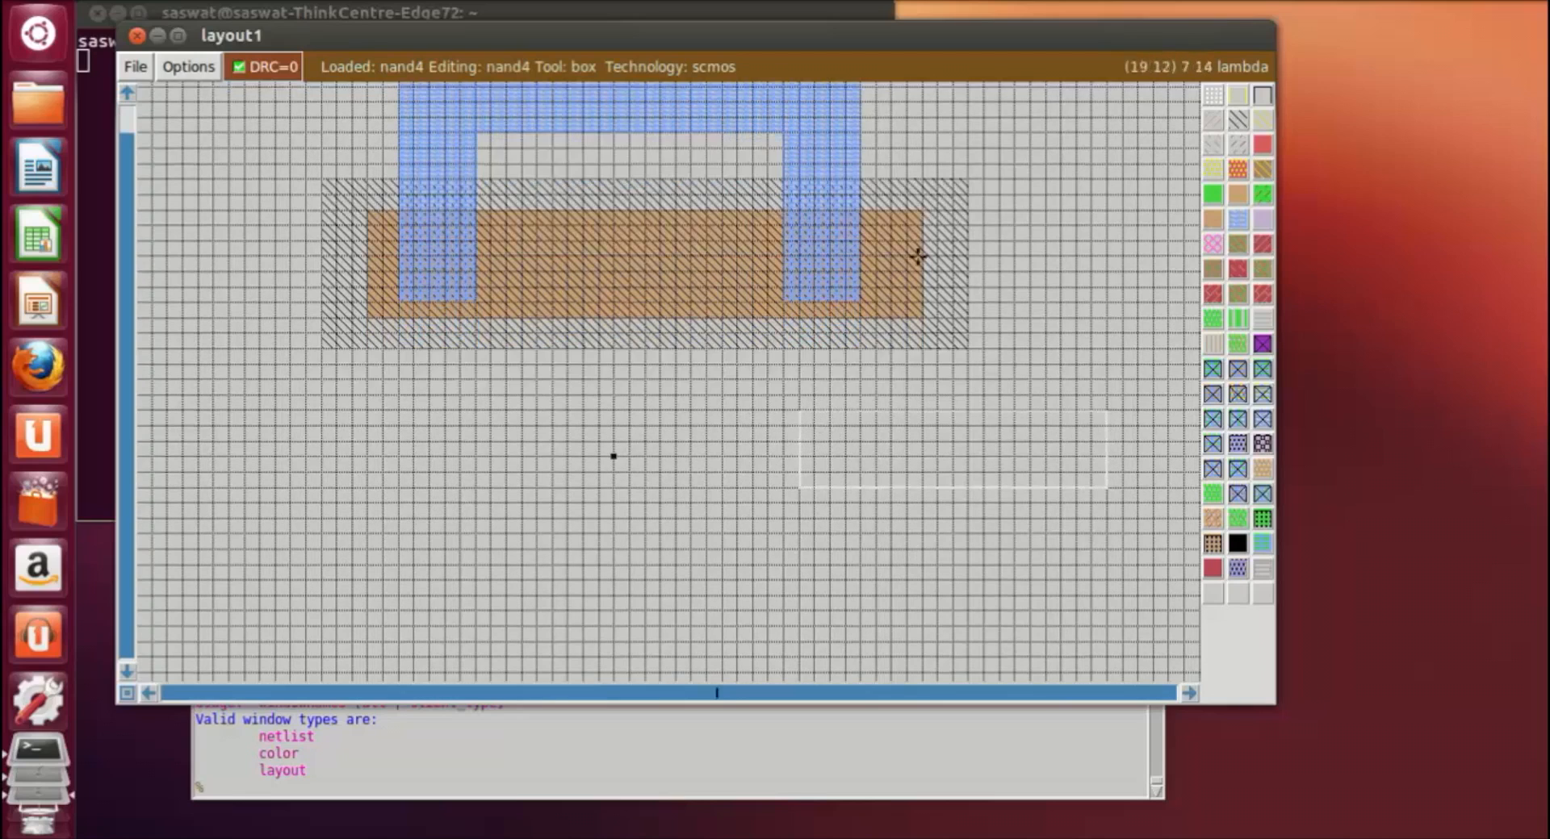
pyautogui.scroll(-2, 976, 385)
pyautogui.scroll(2, 986, 374)
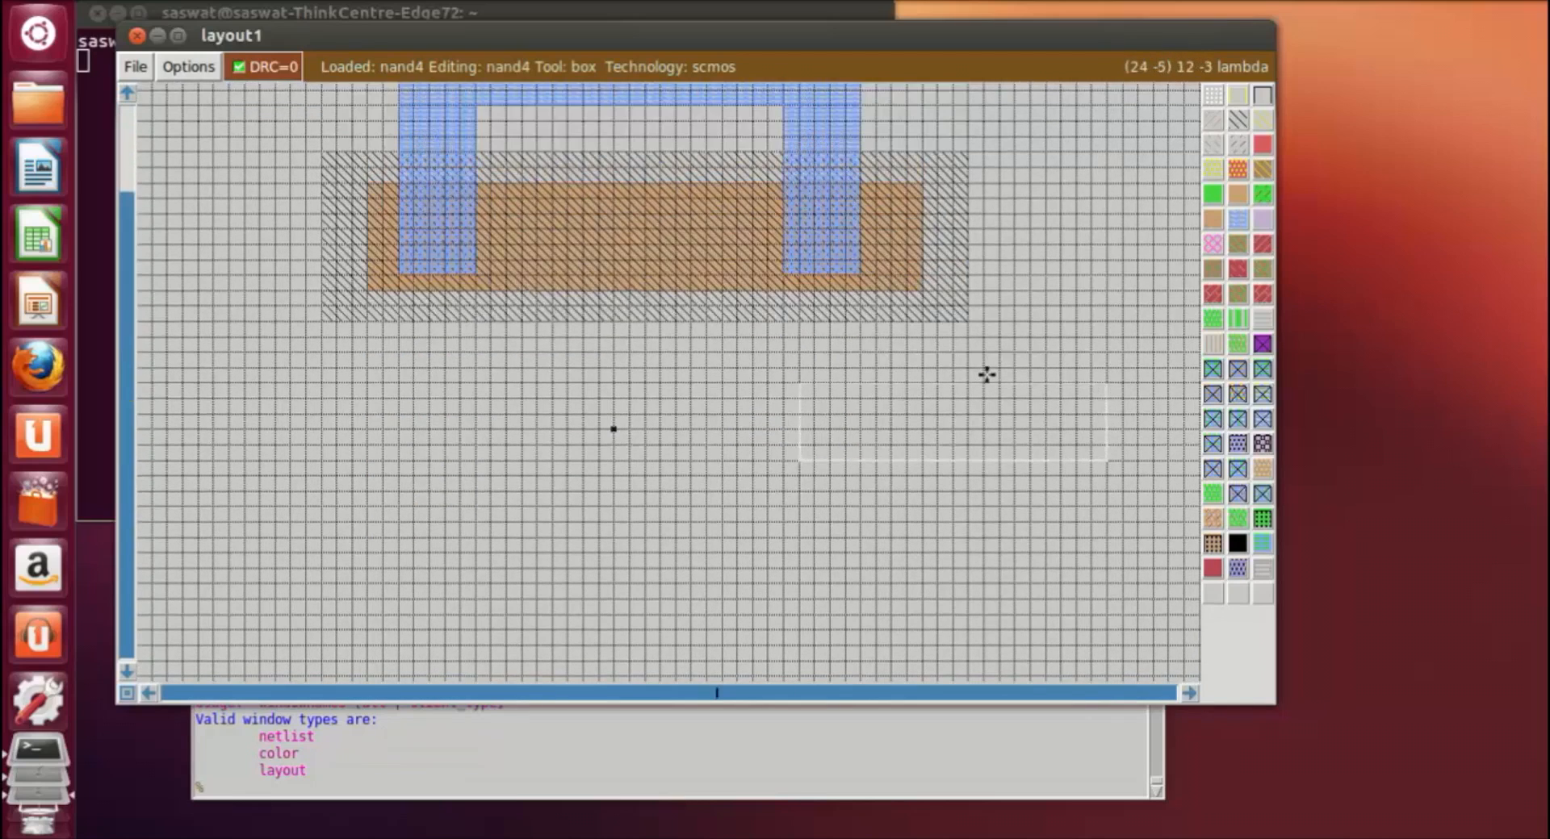
pyautogui.scroll(1, 987, 374)
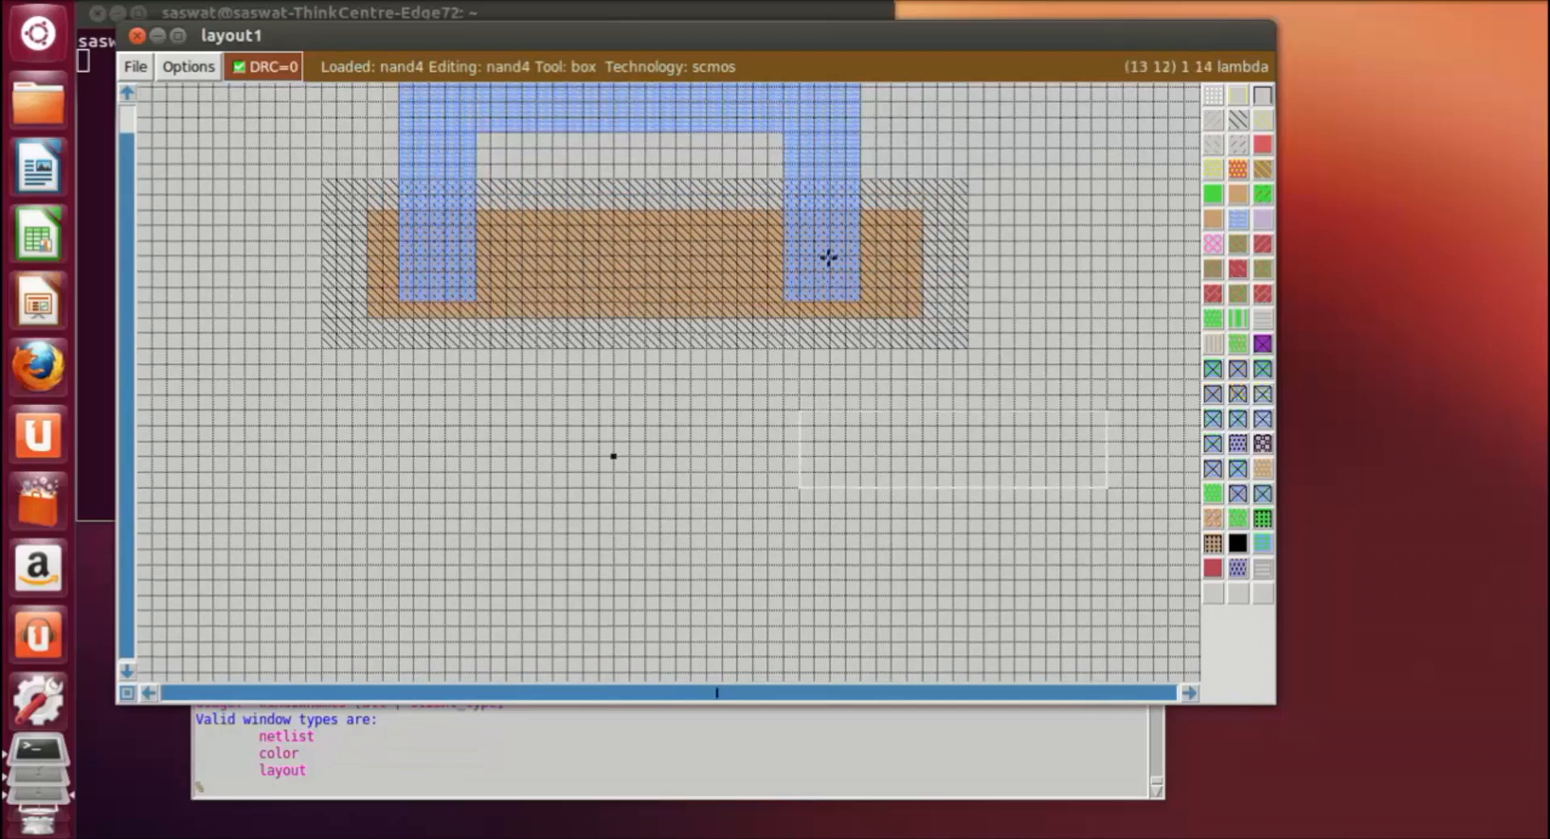
pyautogui.click(891, 212)
pyautogui.rightClick(922, 316)
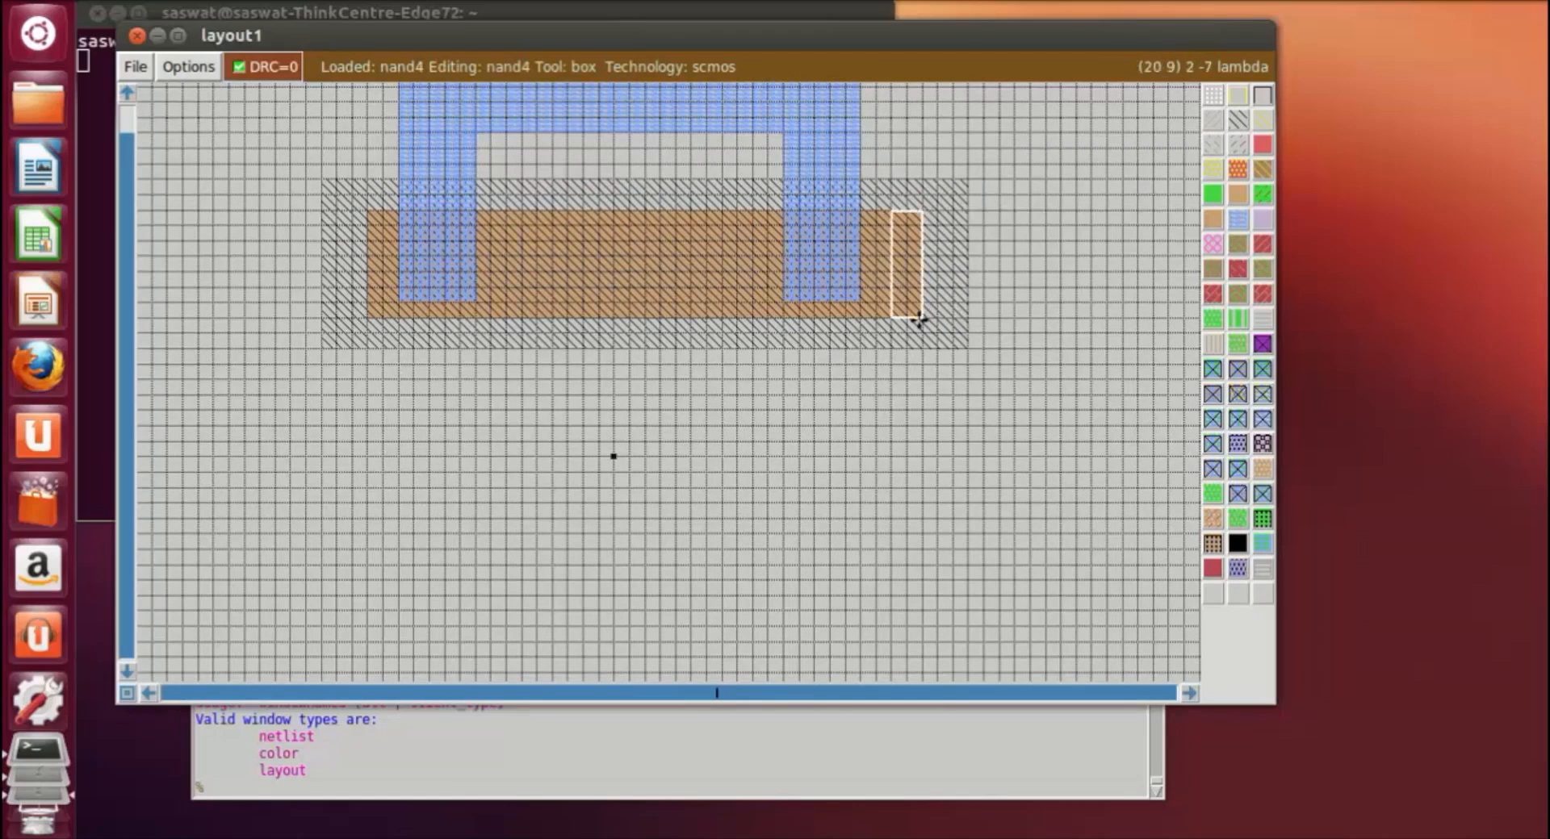
pyautogui.middleClick(1095, 339)
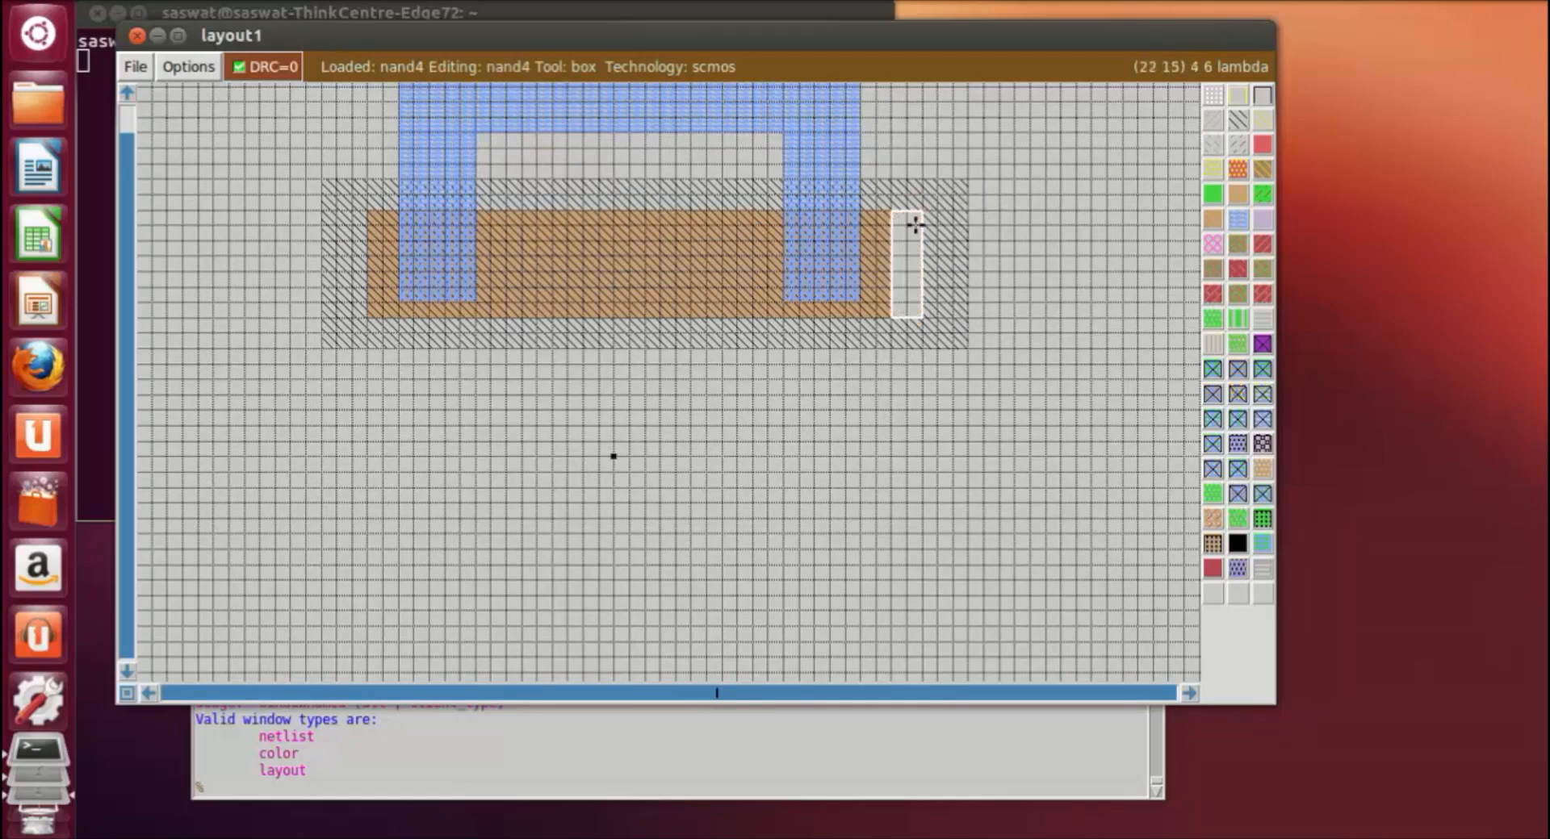
# Step: Repaint the erased gap beside the pdiffusion's right end with nwell
pyautogui.click(894, 211)
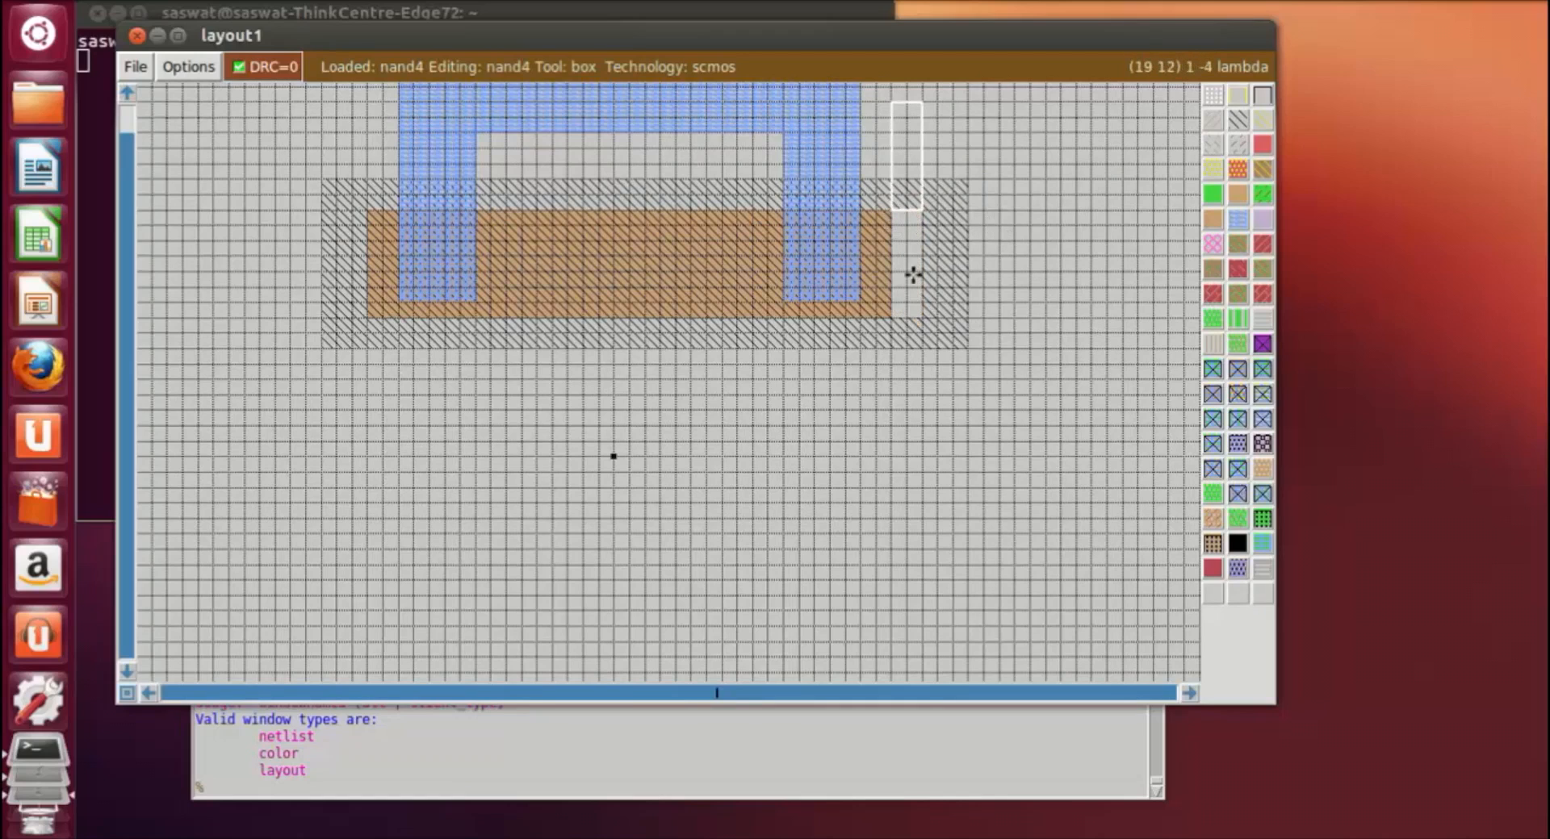
pyautogui.rightClick(919, 327)
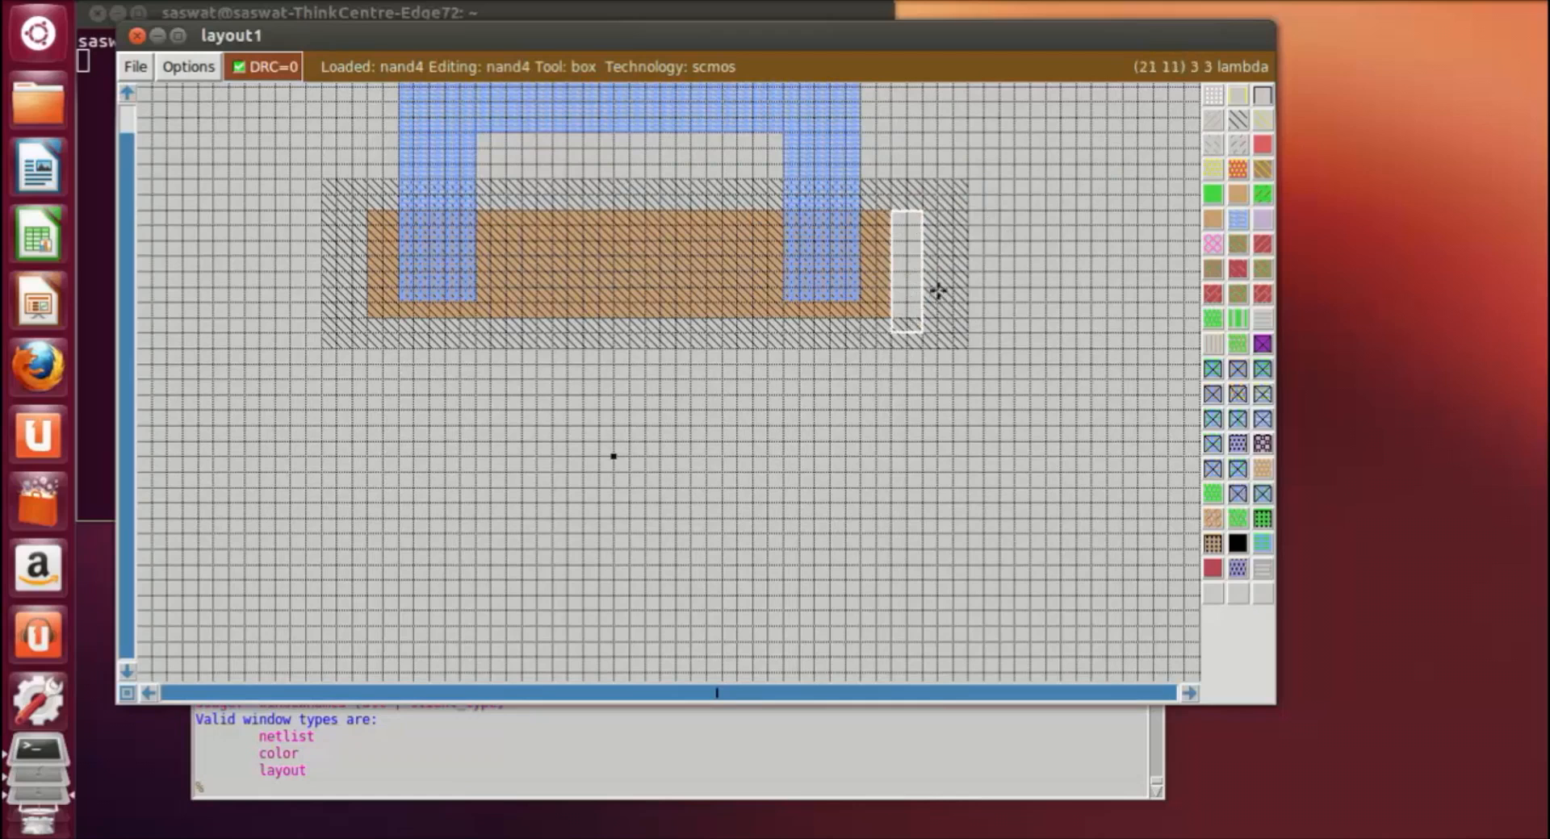
pyautogui.click(1048, 347)
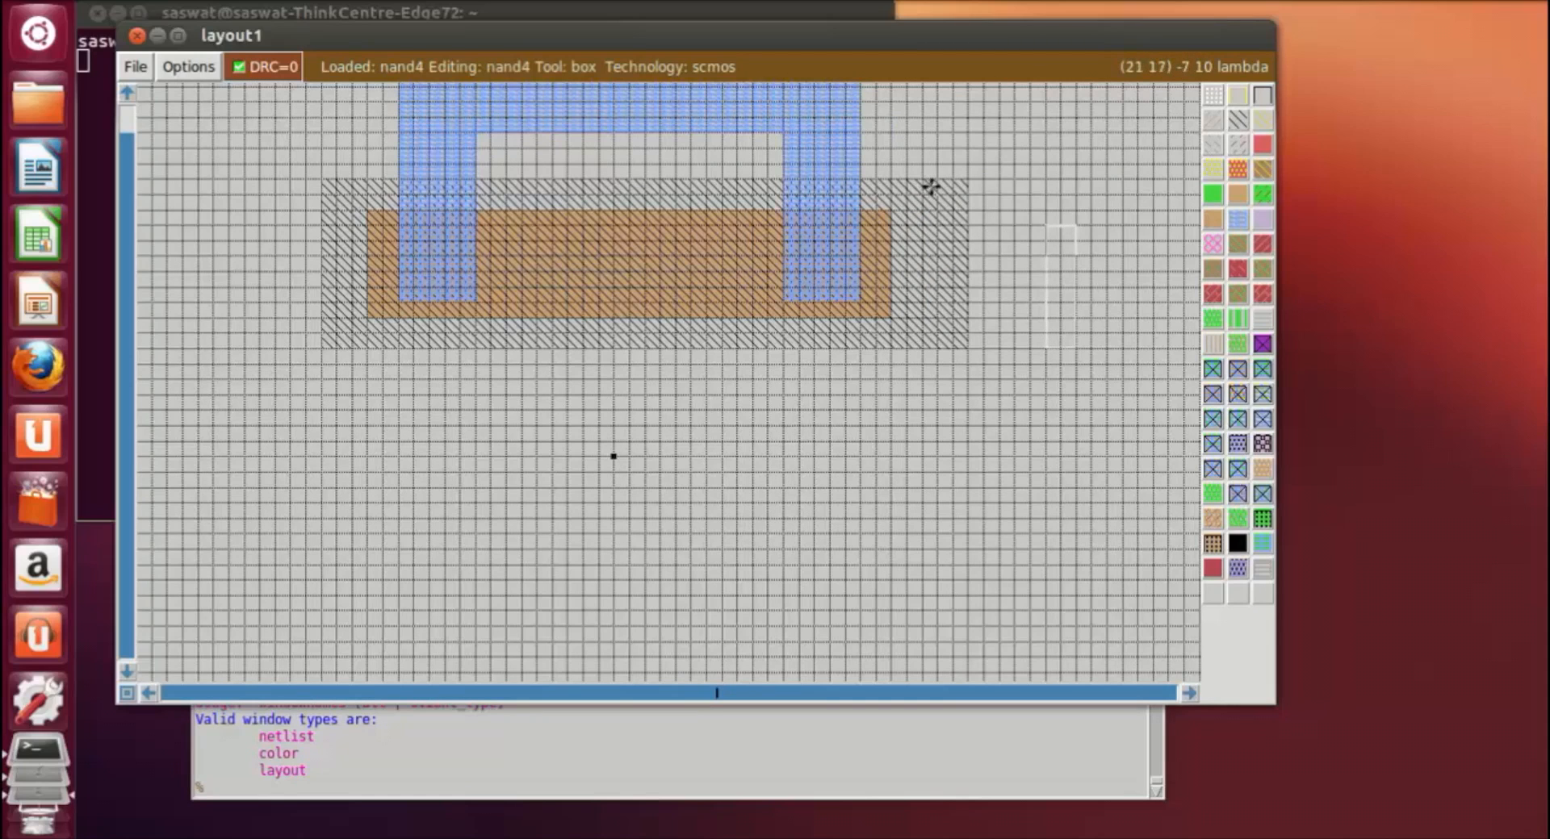
# Step: Erase a full-height strip about 2 lambda wide from the nwell's right edge
pyautogui.click(937, 182)
pyautogui.rightClick(968, 346)
pyautogui.middleClick(992, 328)
pyautogui.click(876, 442)
pyautogui.click(339, 629)
pyautogui.click(279, 518)
pyautogui.scroll(-2, 952, 392)
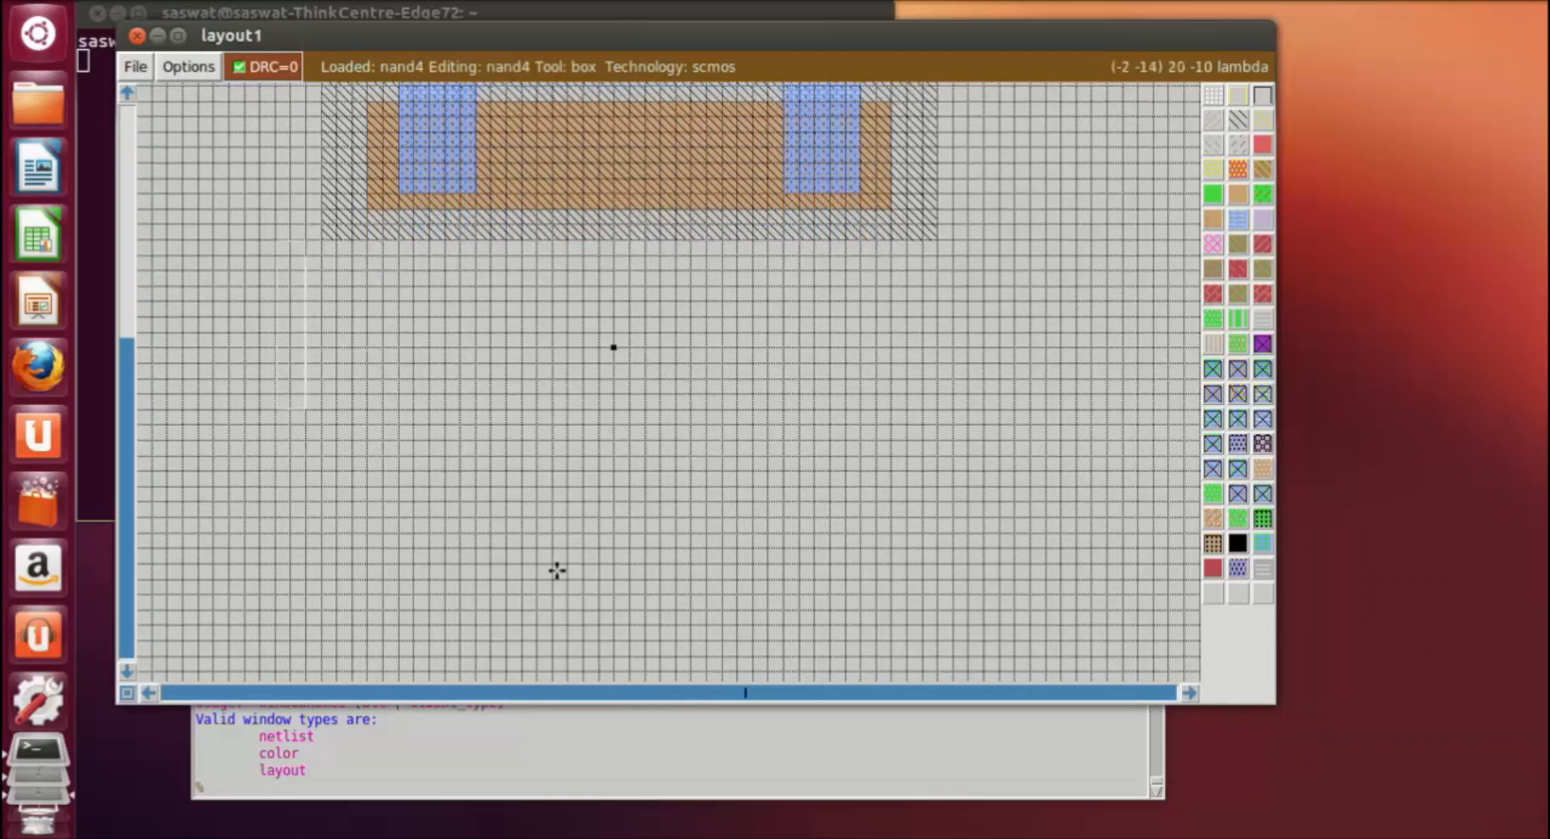
# Step: Paint an ndiffusion rectangle about 32 by 8 lambda in the empty area below the nwell
pyautogui.scroll(-1, 388, 541)
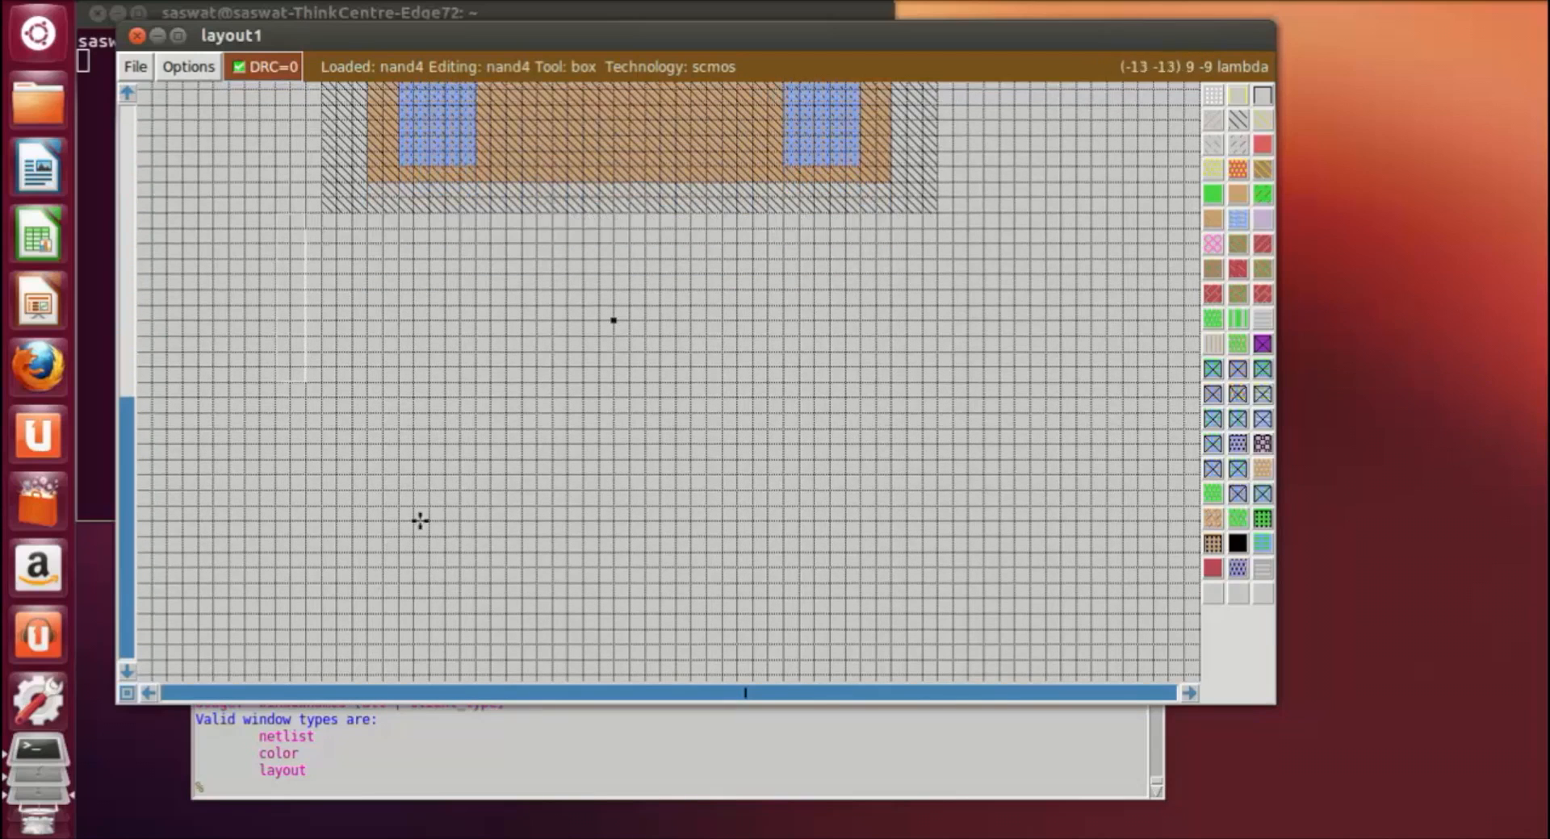
pyautogui.click(404, 511)
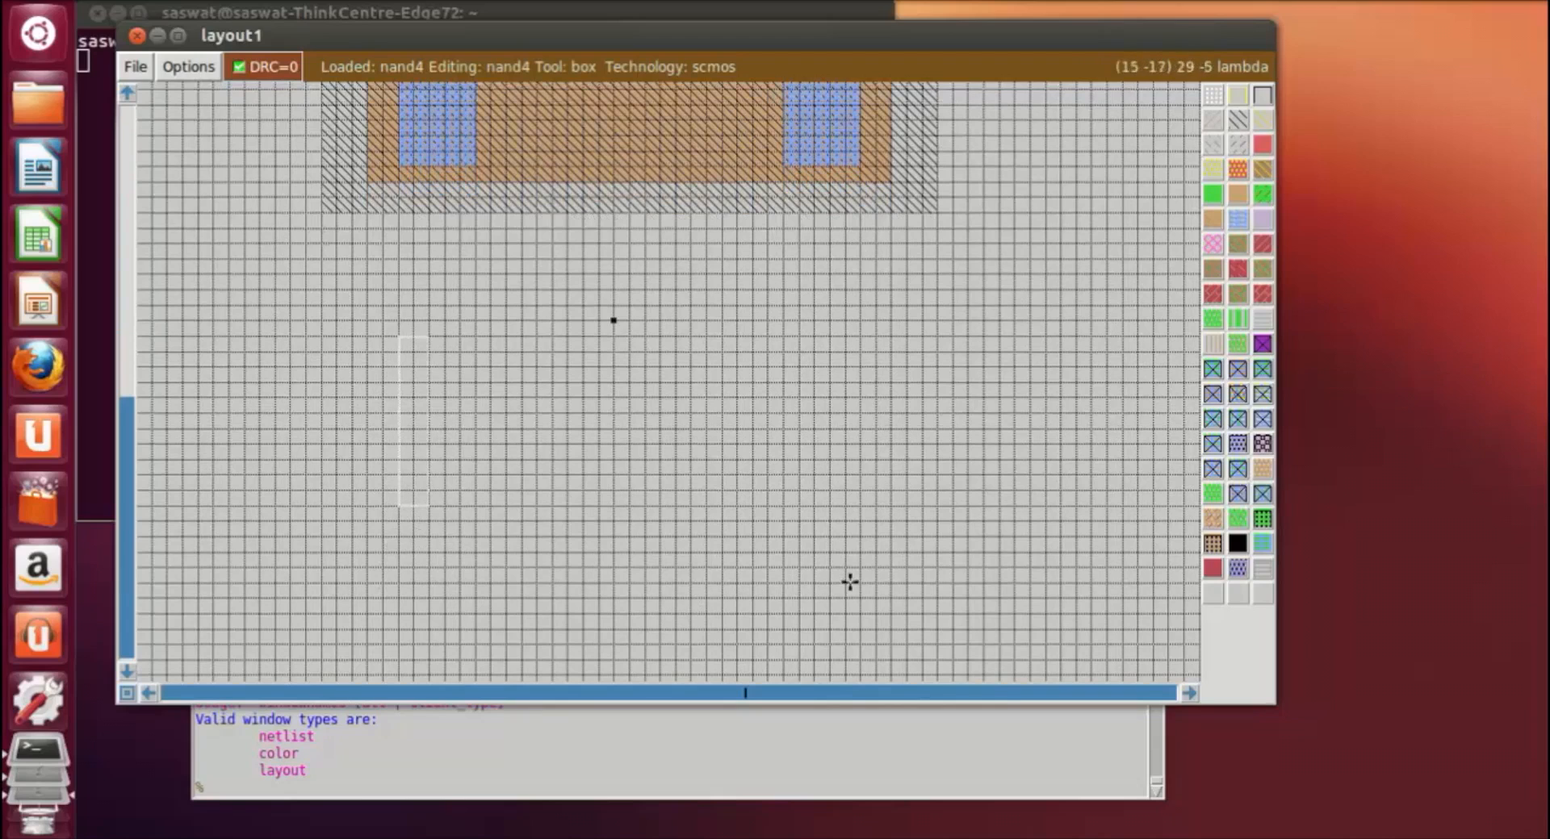
pyautogui.rightClick(877, 582)
pyautogui.rightClick(889, 483)
pyautogui.rightClick(887, 463)
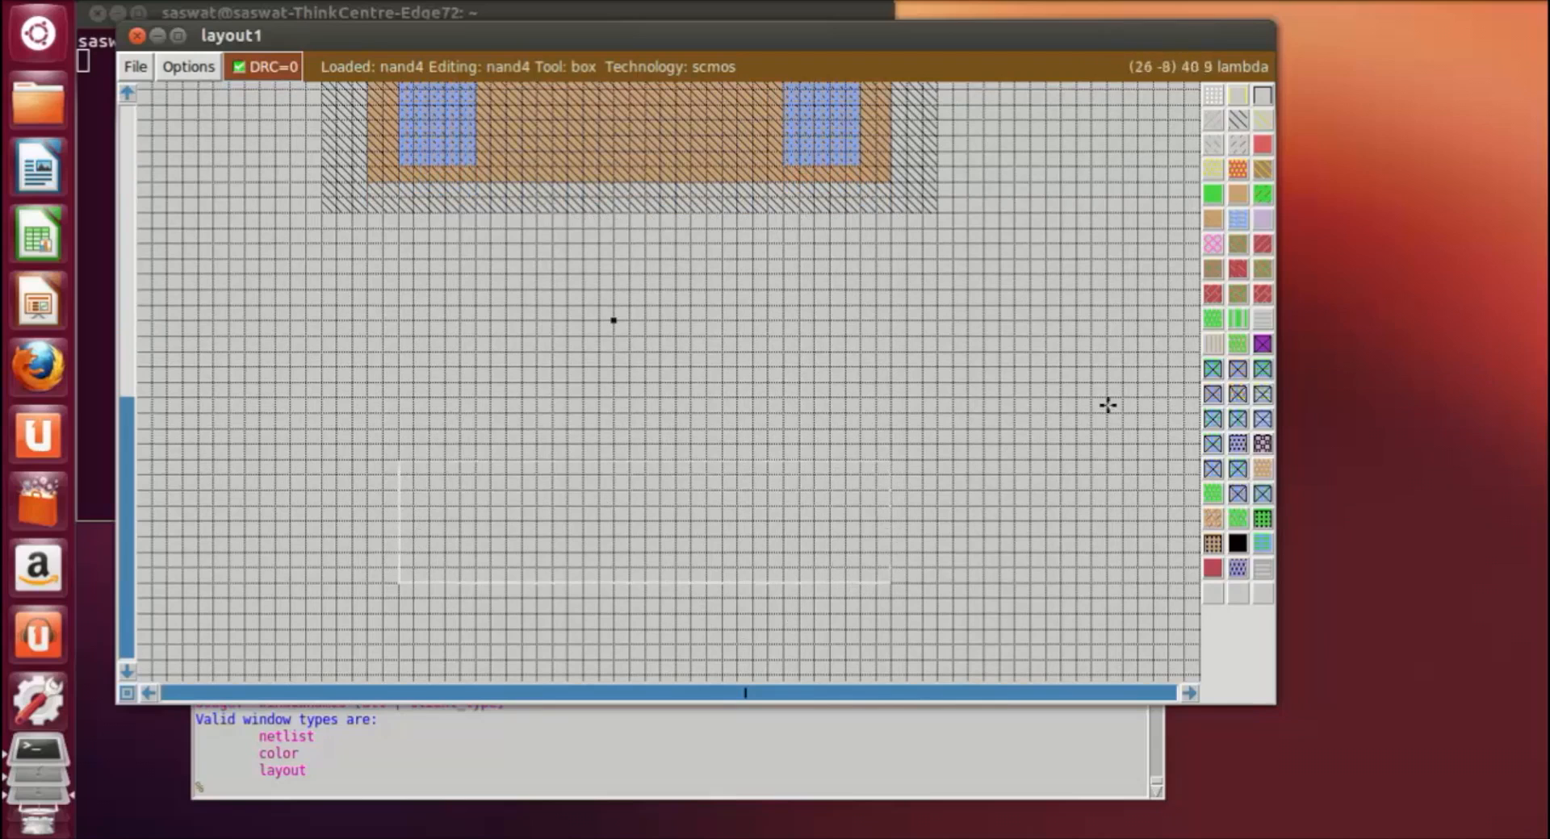
pyautogui.click(1213, 198)
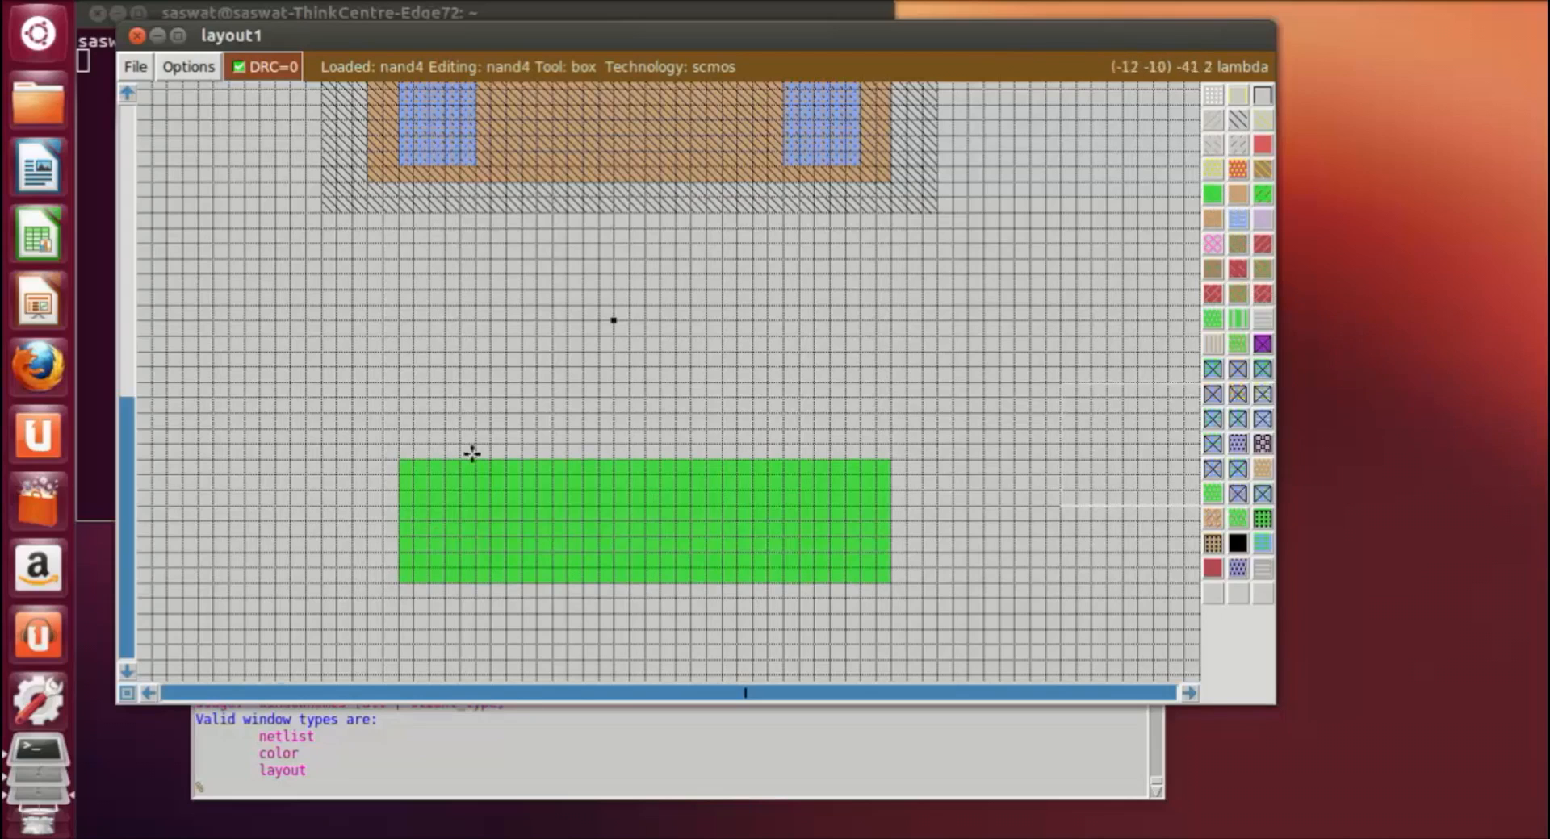
# Step: Extend the ndiffusion by about 2 lambda at its left end over its full height
pyautogui.click(400, 460)
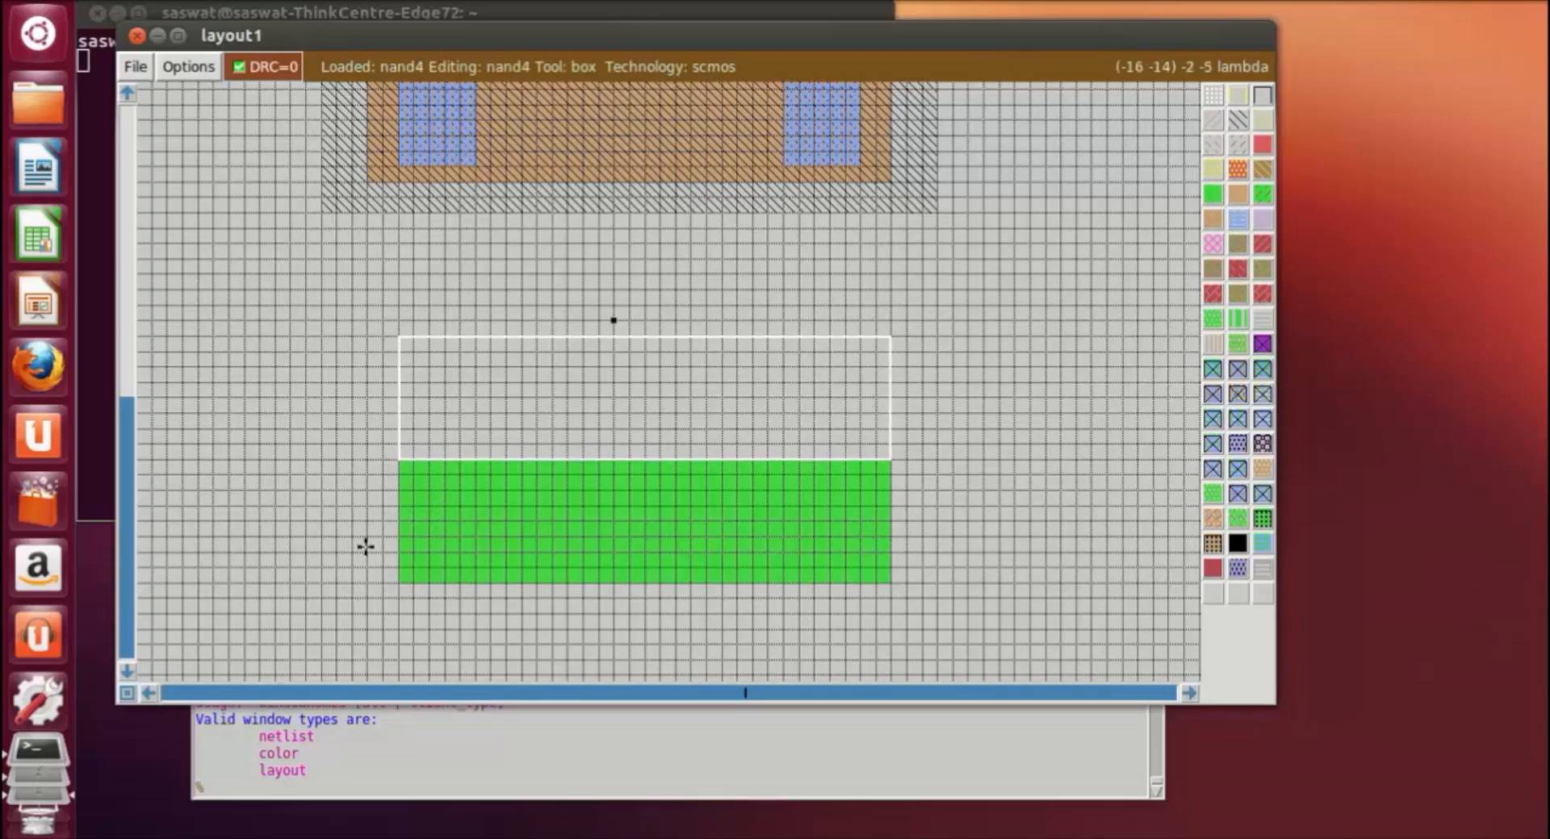
pyautogui.rightClick(367, 579)
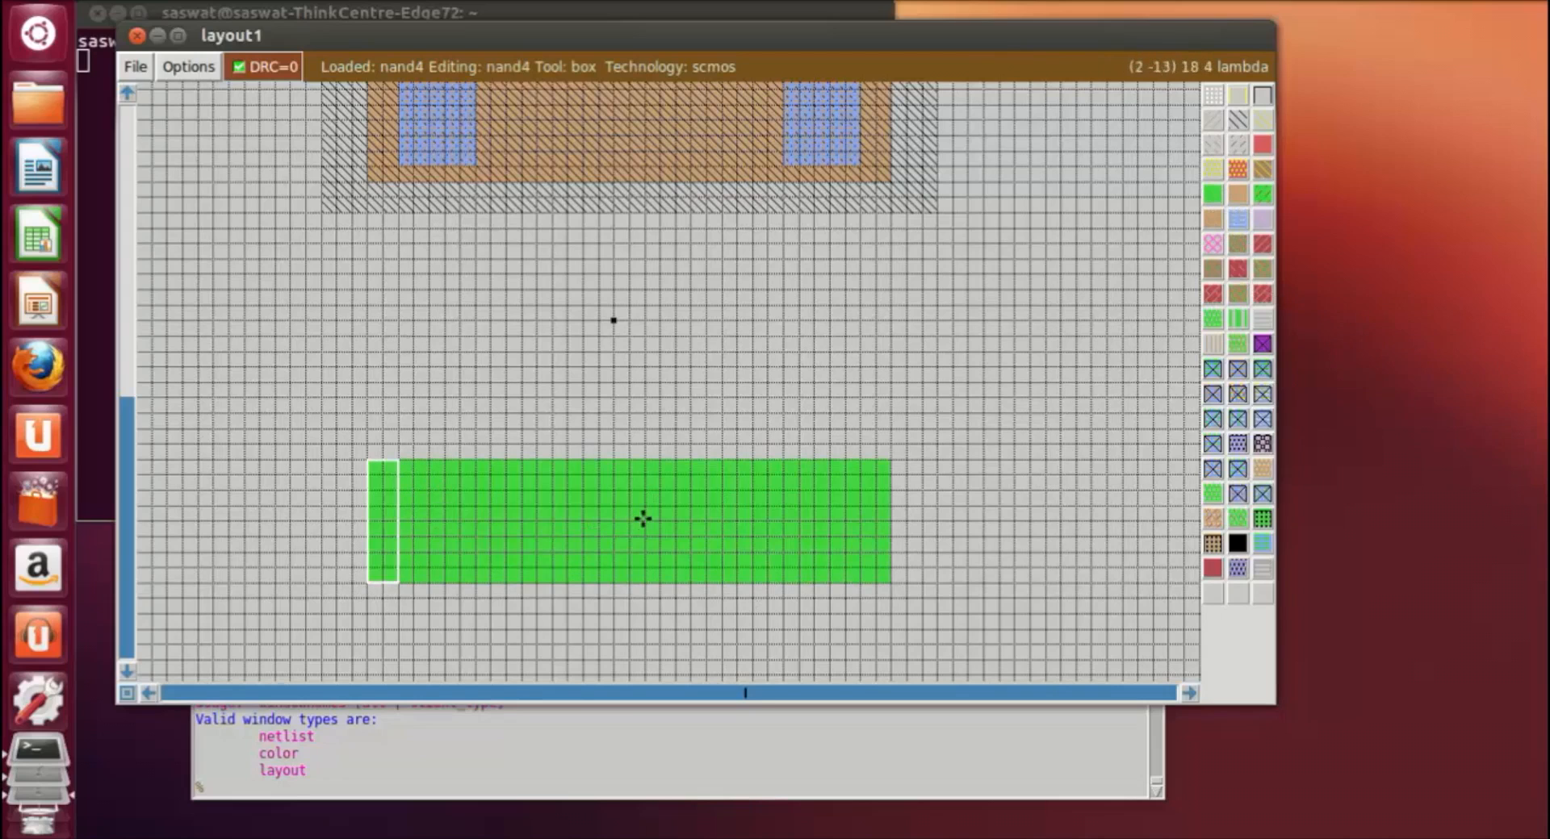
pyautogui.click(1093, 454)
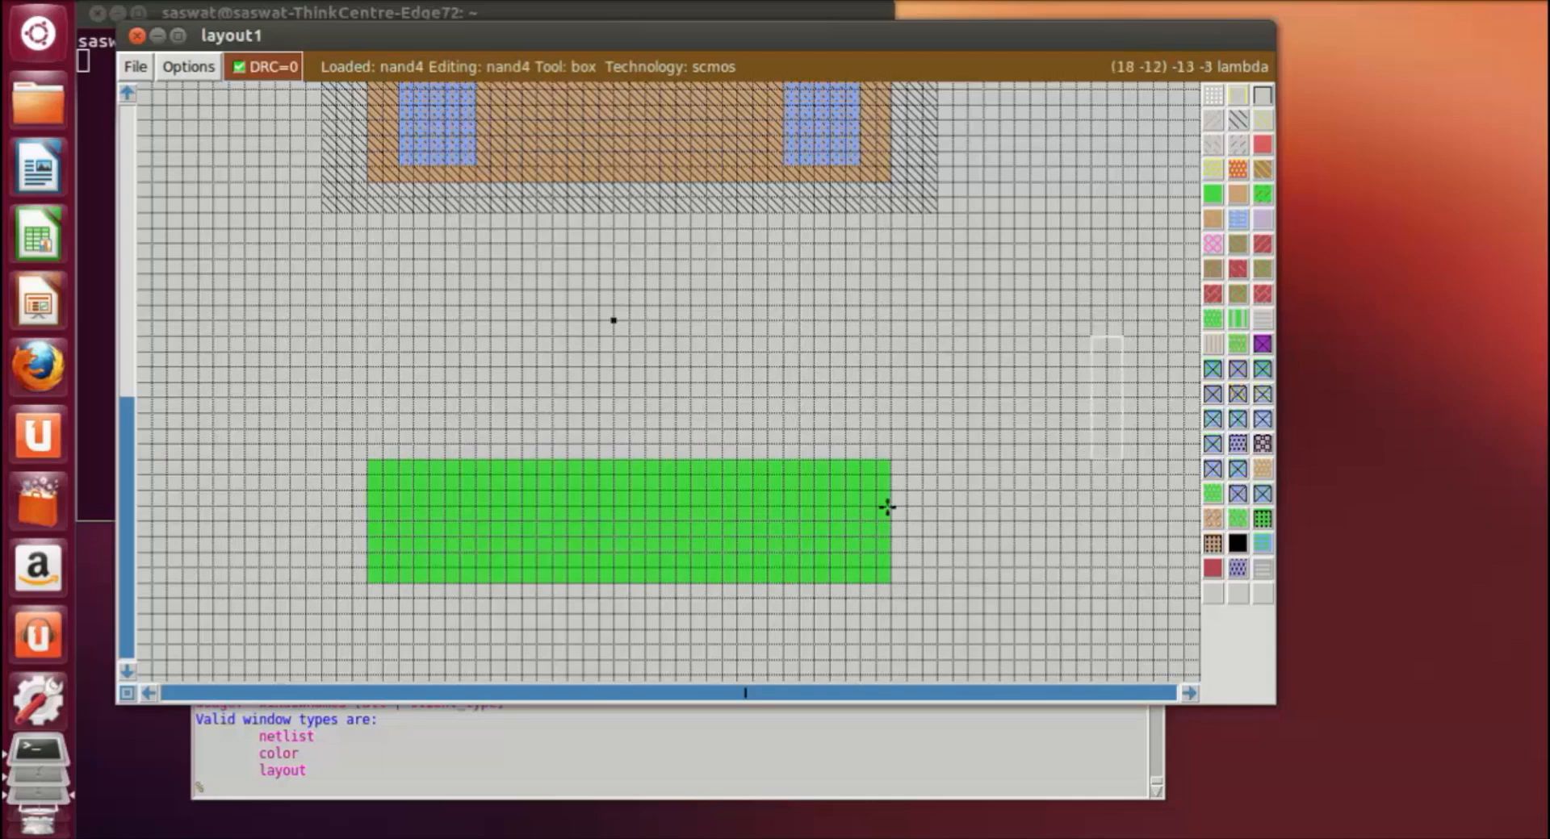
# Step: Paint a vertical metal1 strip about 5 by 22 lambda from the middle of the pdiffusion down toward the ndiffusion
pyautogui.scroll(1, 672, 215)
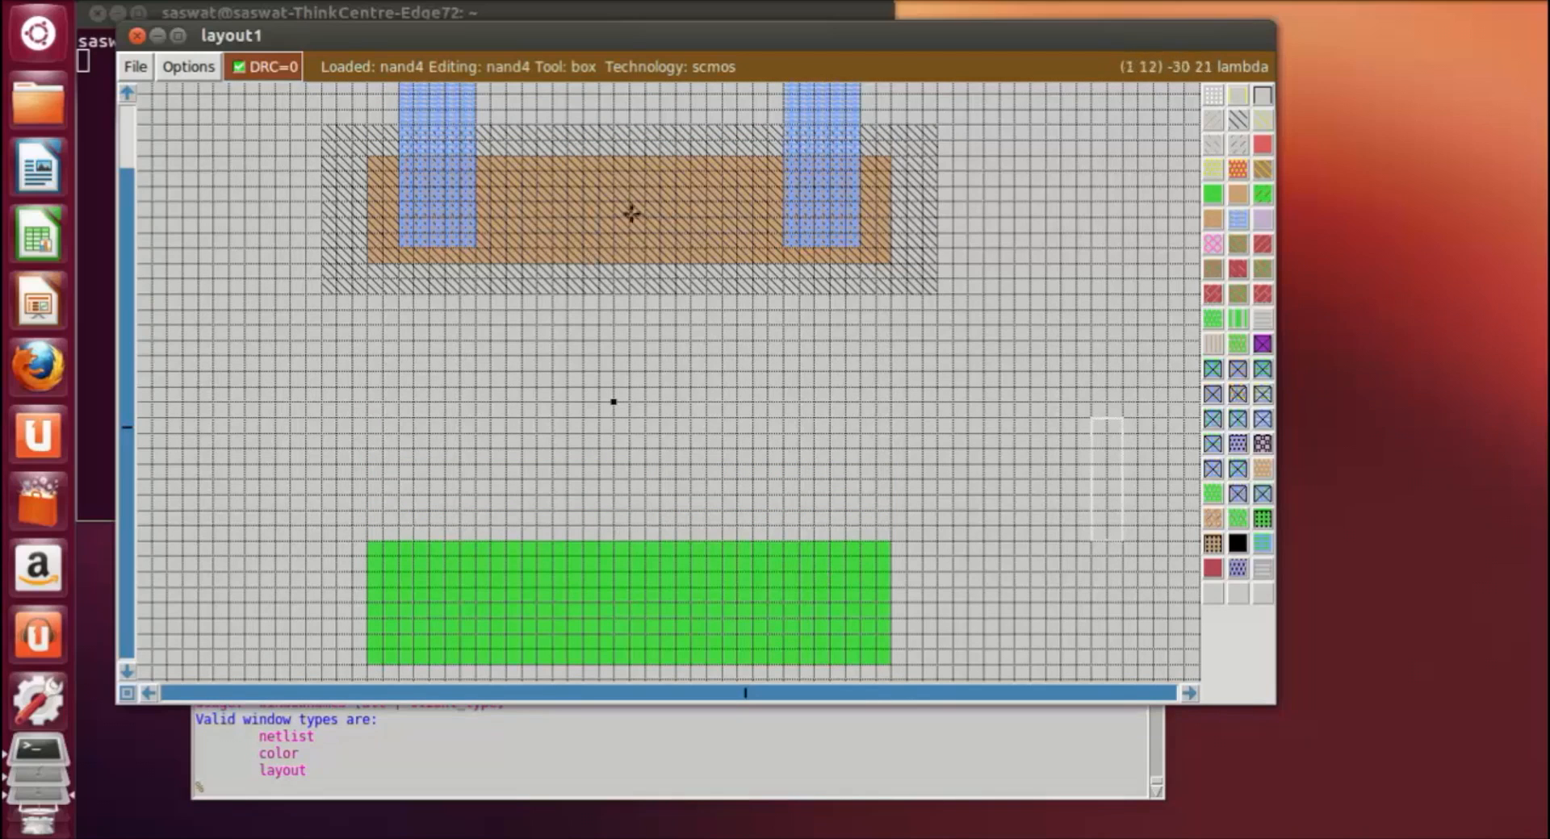
pyautogui.click(575, 177)
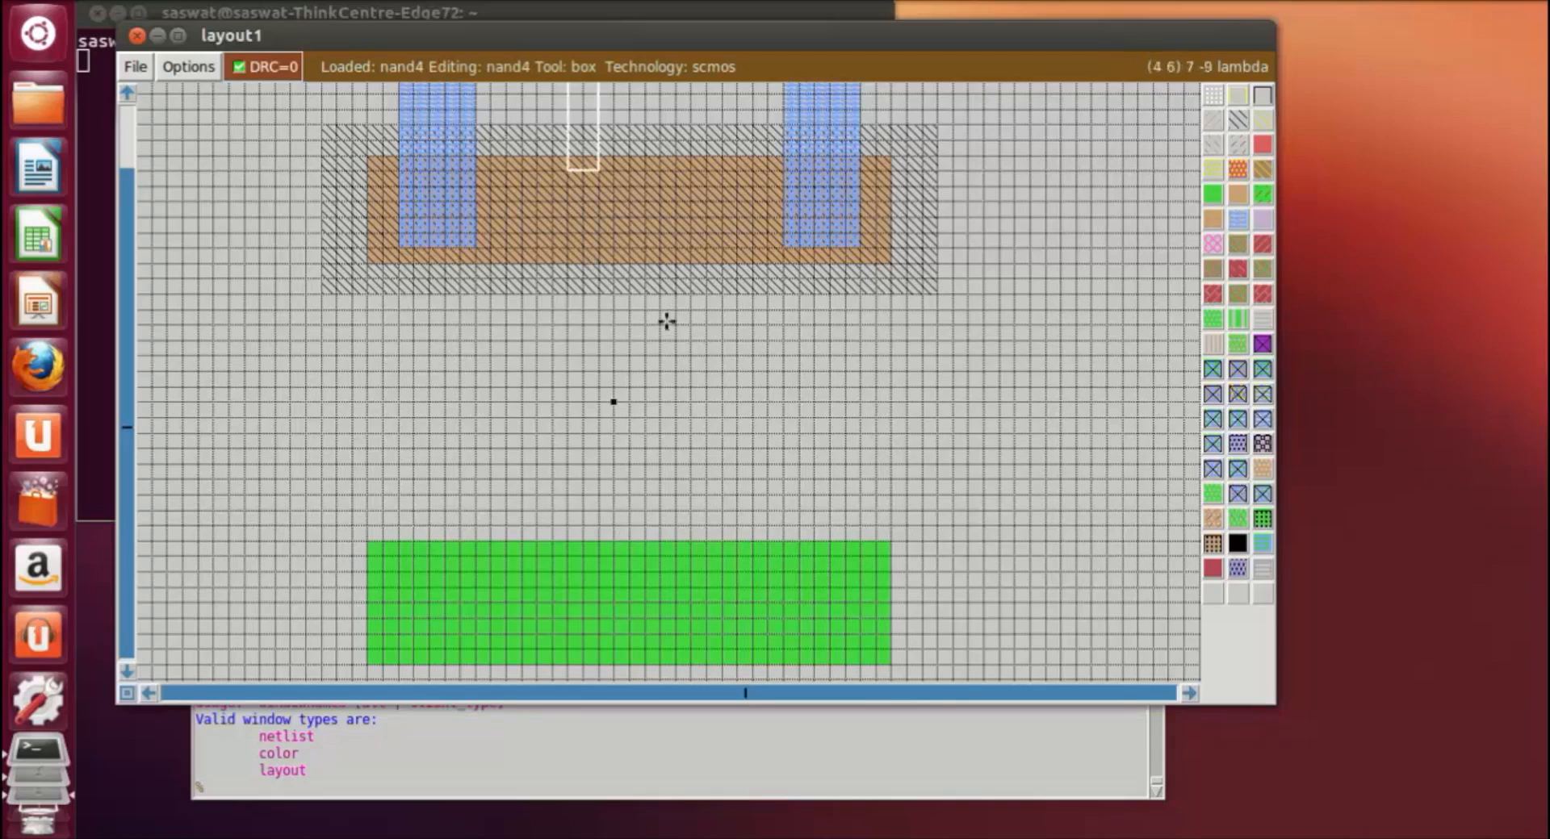
pyautogui.rightClick(629, 500)
pyautogui.moveTo(653, 513); pyautogui.dragTo(650, 202, button='right')
pyautogui.rightClick(660, 184)
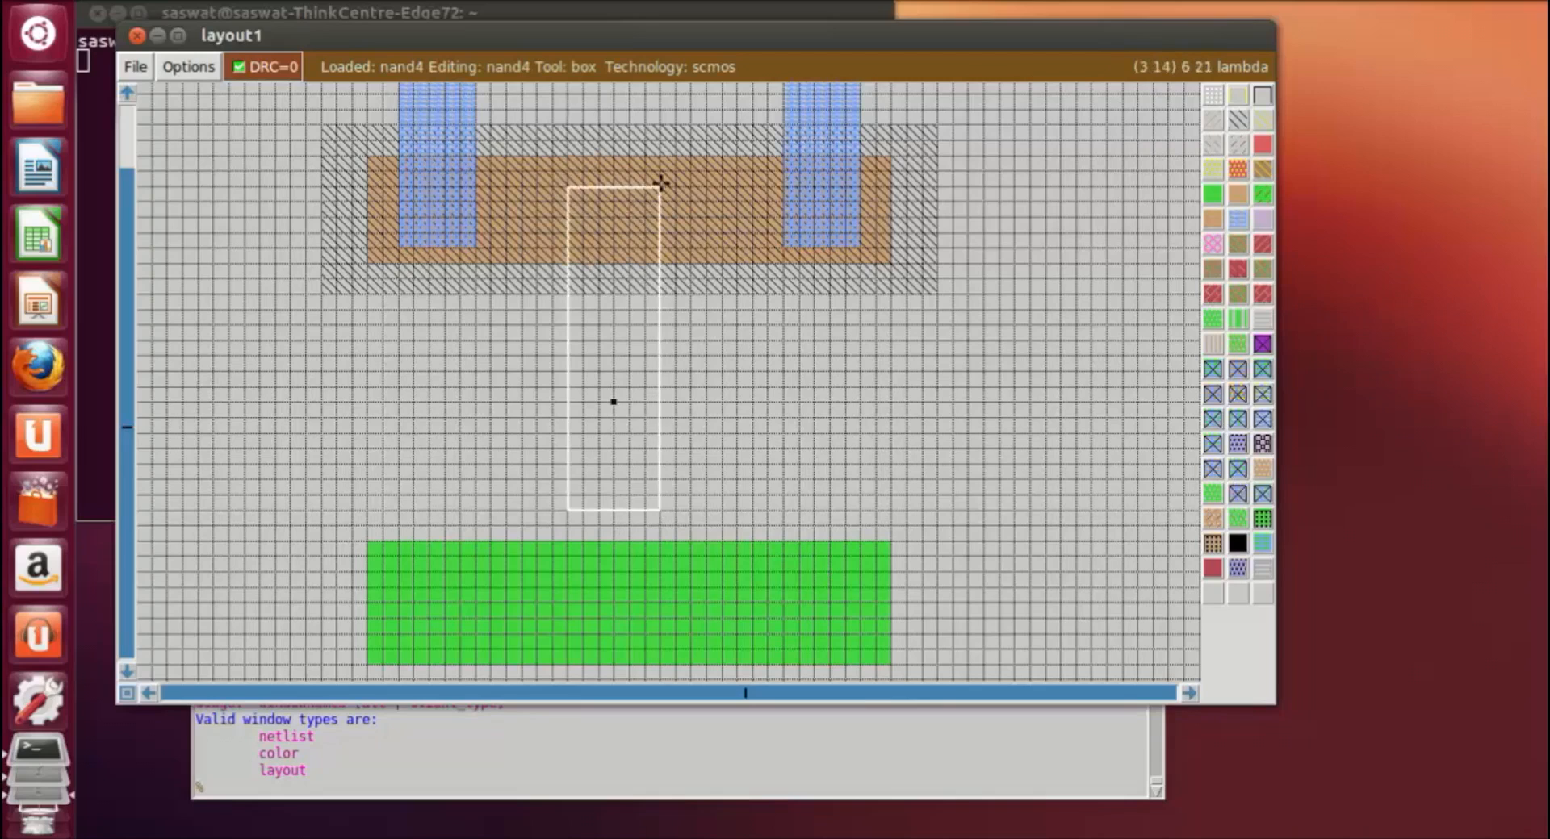
pyautogui.click(580, 187)
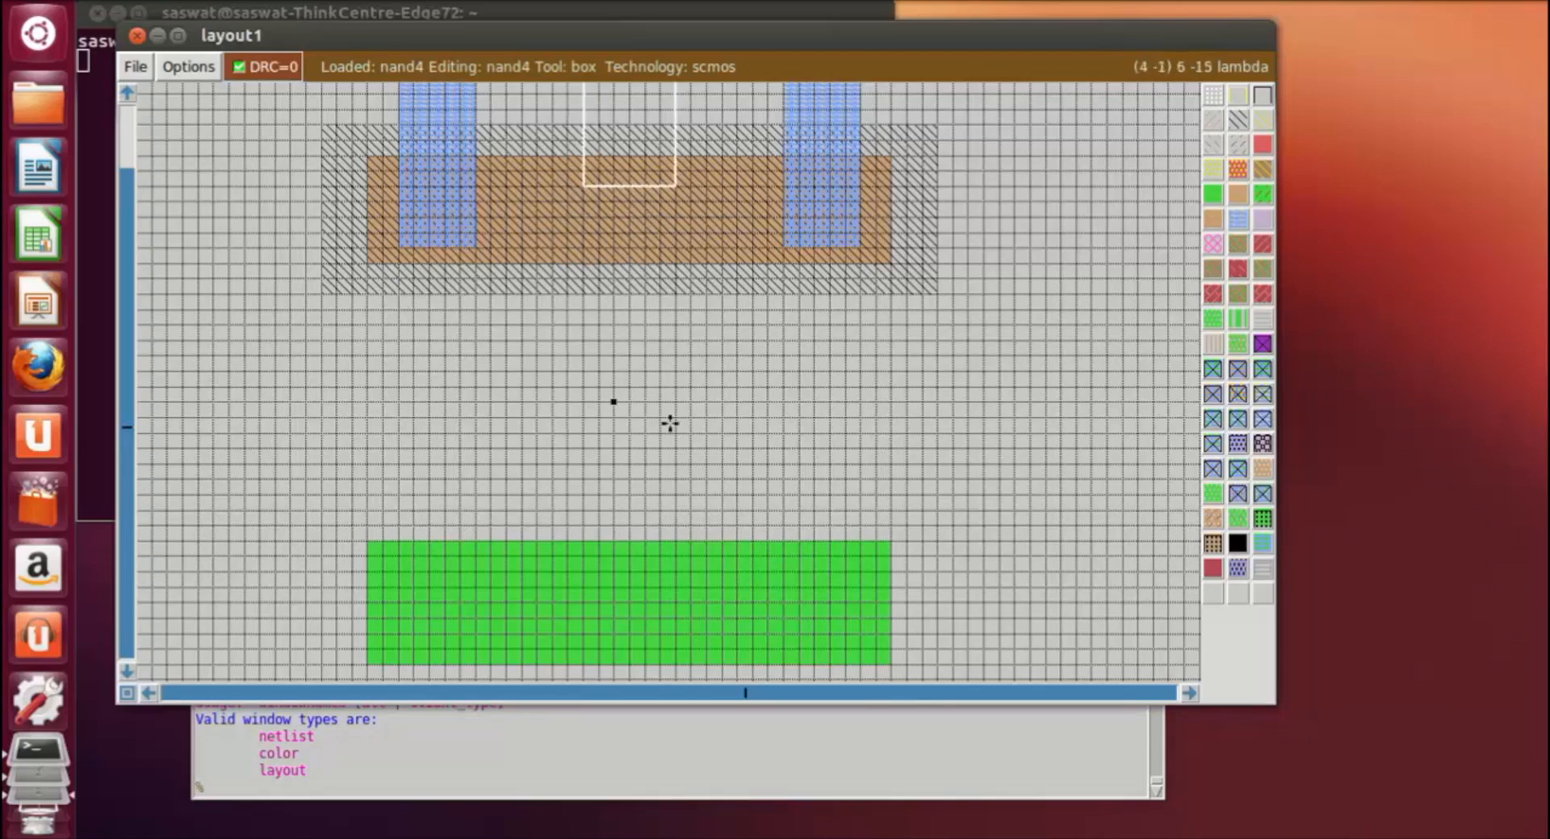
pyautogui.rightClick(667, 520)
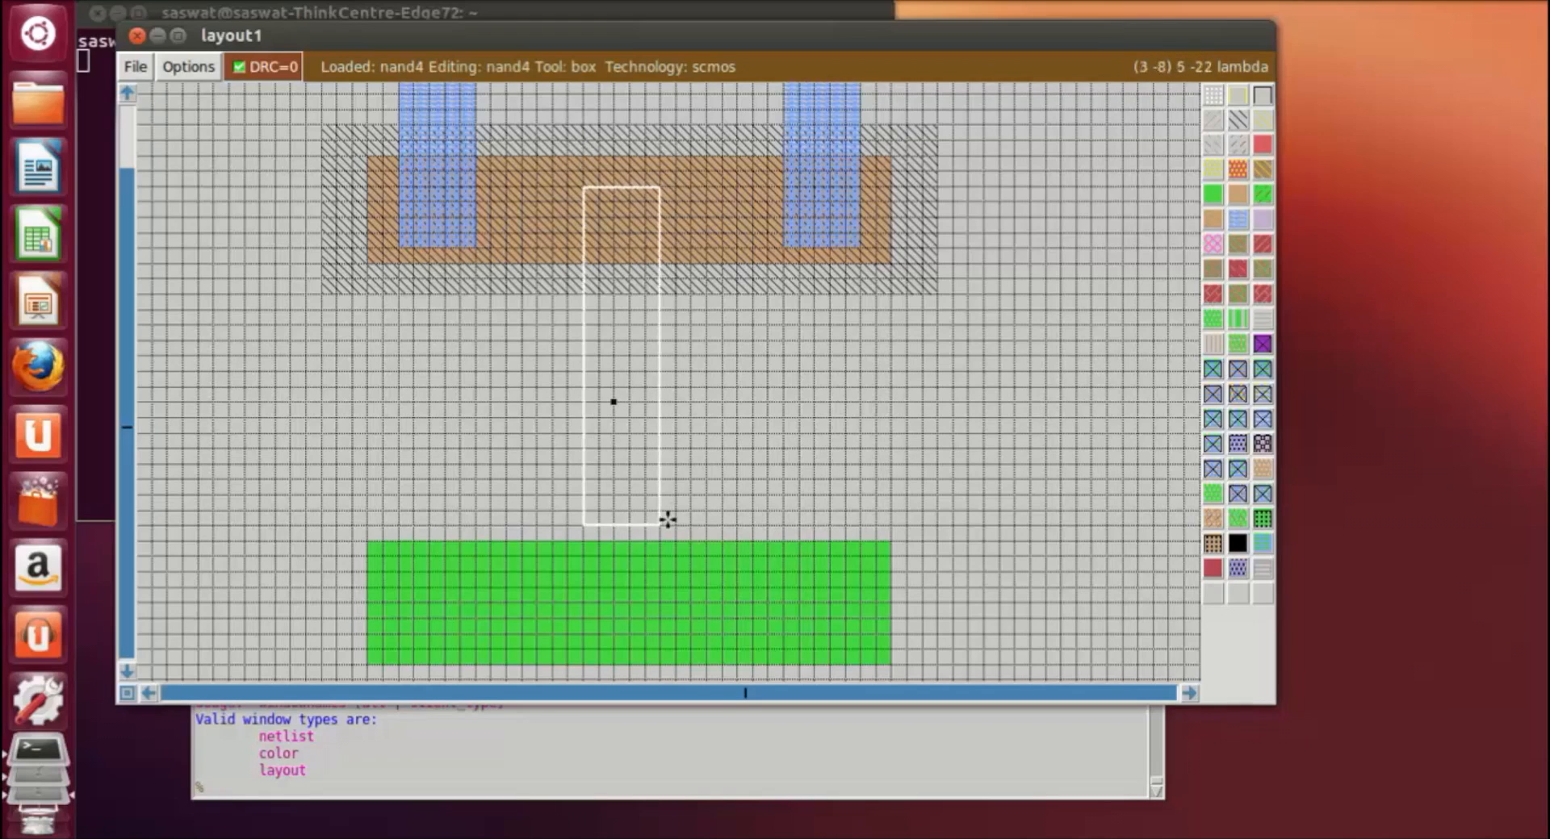
pyautogui.middleClick(838, 98)
pyautogui.scroll(-1, 925, 302)
pyautogui.click(975, 383)
pyautogui.scroll(4, 977, 384)
pyautogui.scroll(4, 981, 384)
pyautogui.scroll(-8, 993, 371)
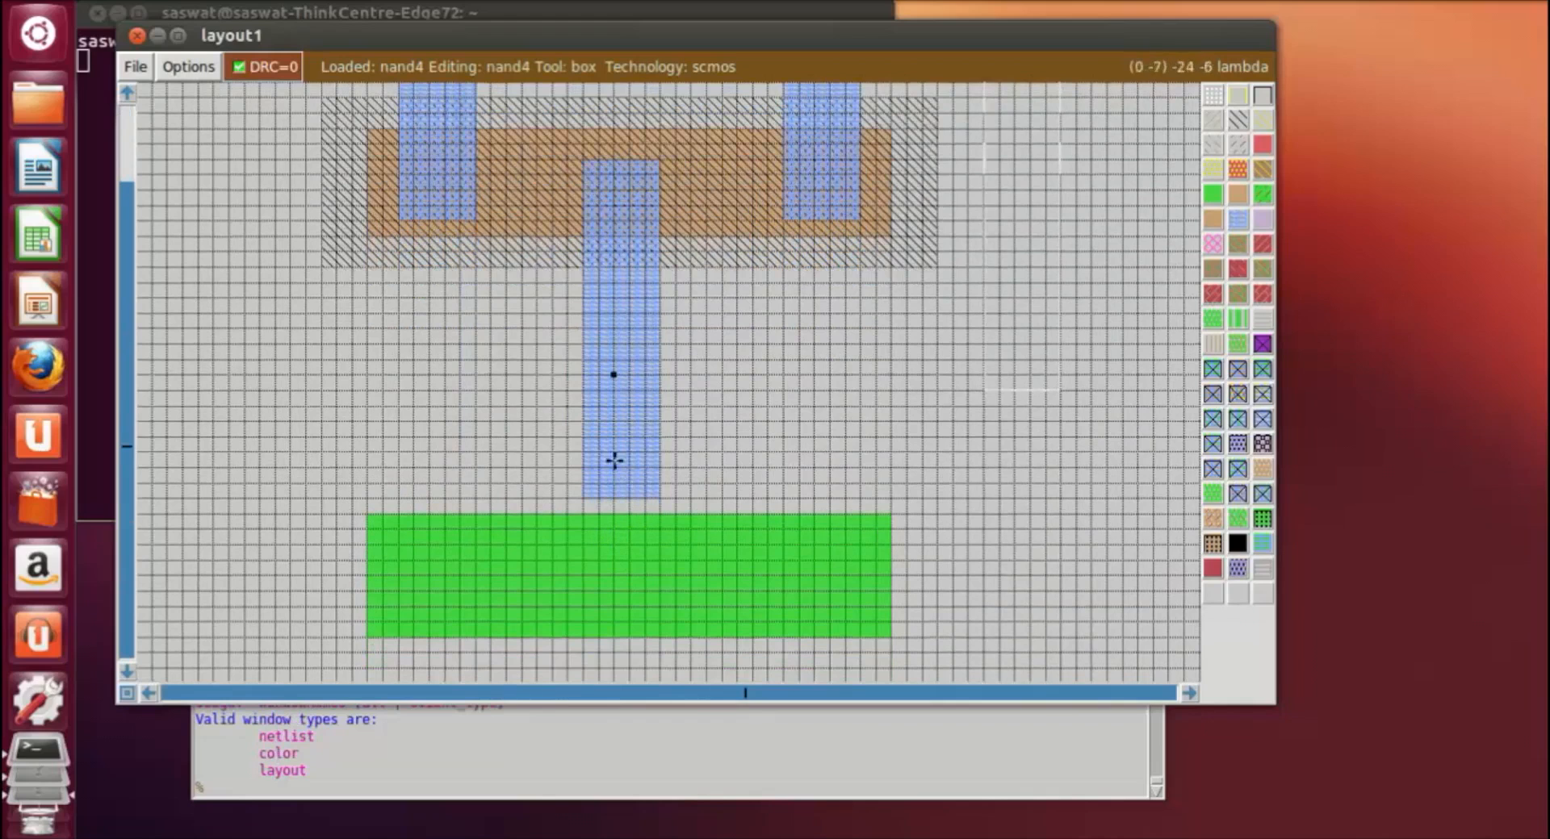
# Step: Erase about 4 lambda from the lower end of the central metal1 strip
pyautogui.click(584, 440)
pyautogui.rightClick(654, 496)
pyautogui.middleClick(509, 453)
pyautogui.click(936, 451)
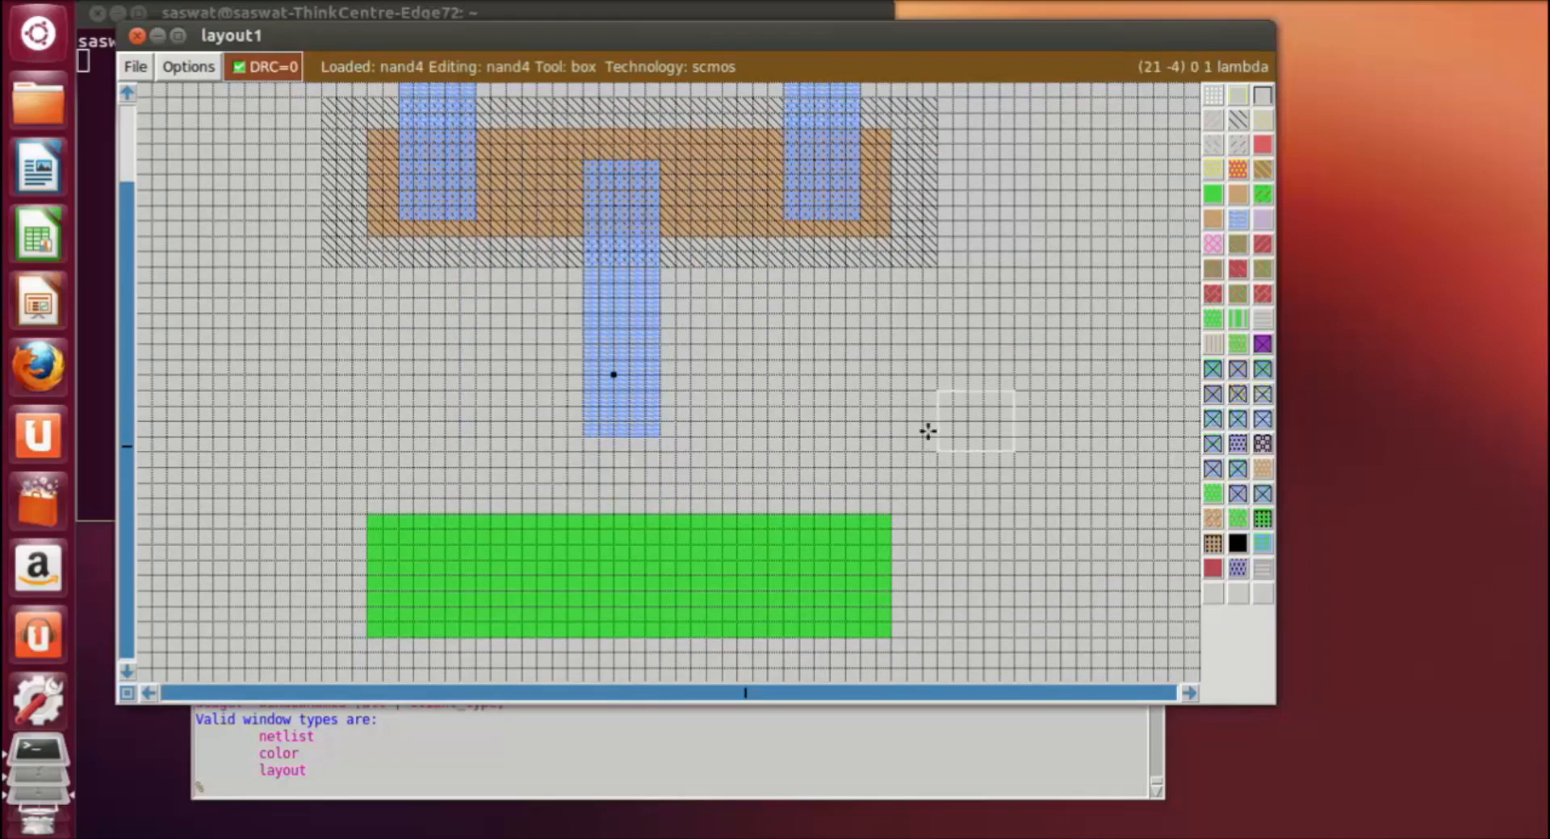
pyautogui.click(1352, 4)
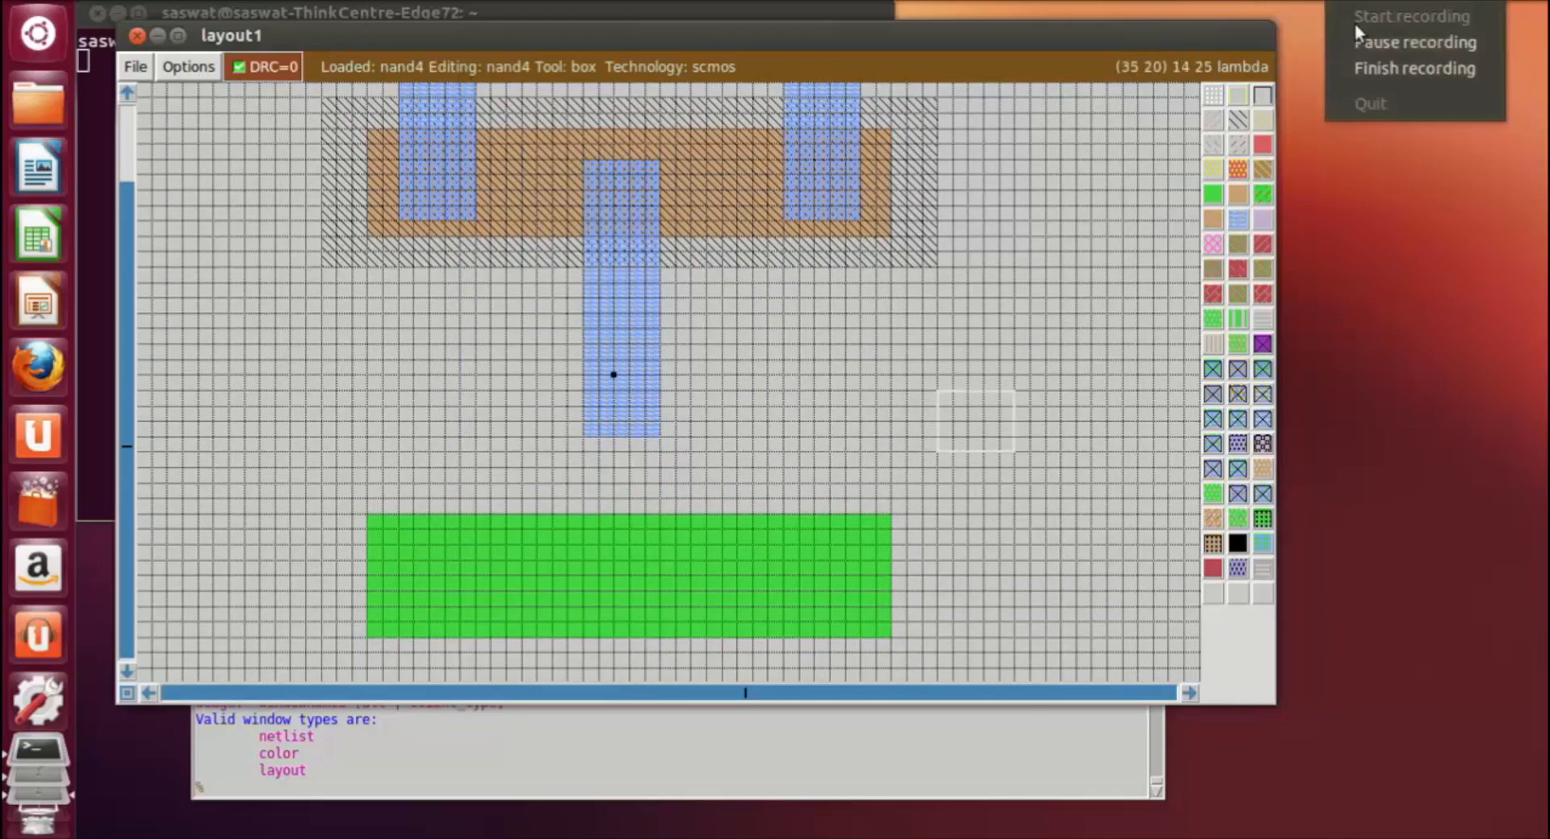
pyautogui.click(1376, 44)
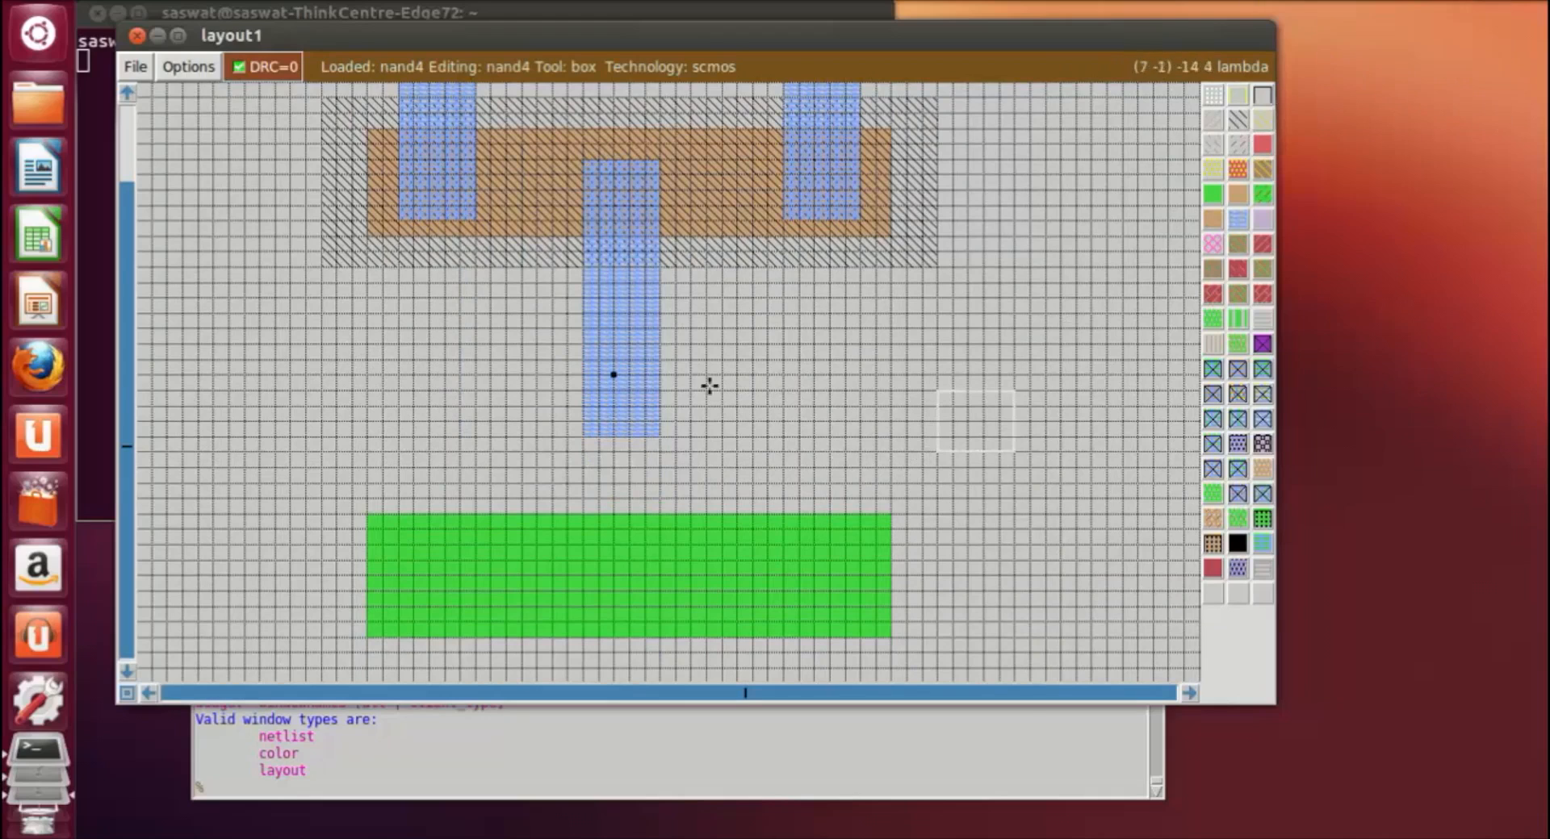
# Step: Paint a horizontal metal1 arm about 13 by 5 lambda extending right from the lower end of the central strip
pyautogui.click(660, 375)
pyautogui.rightClick(861, 451)
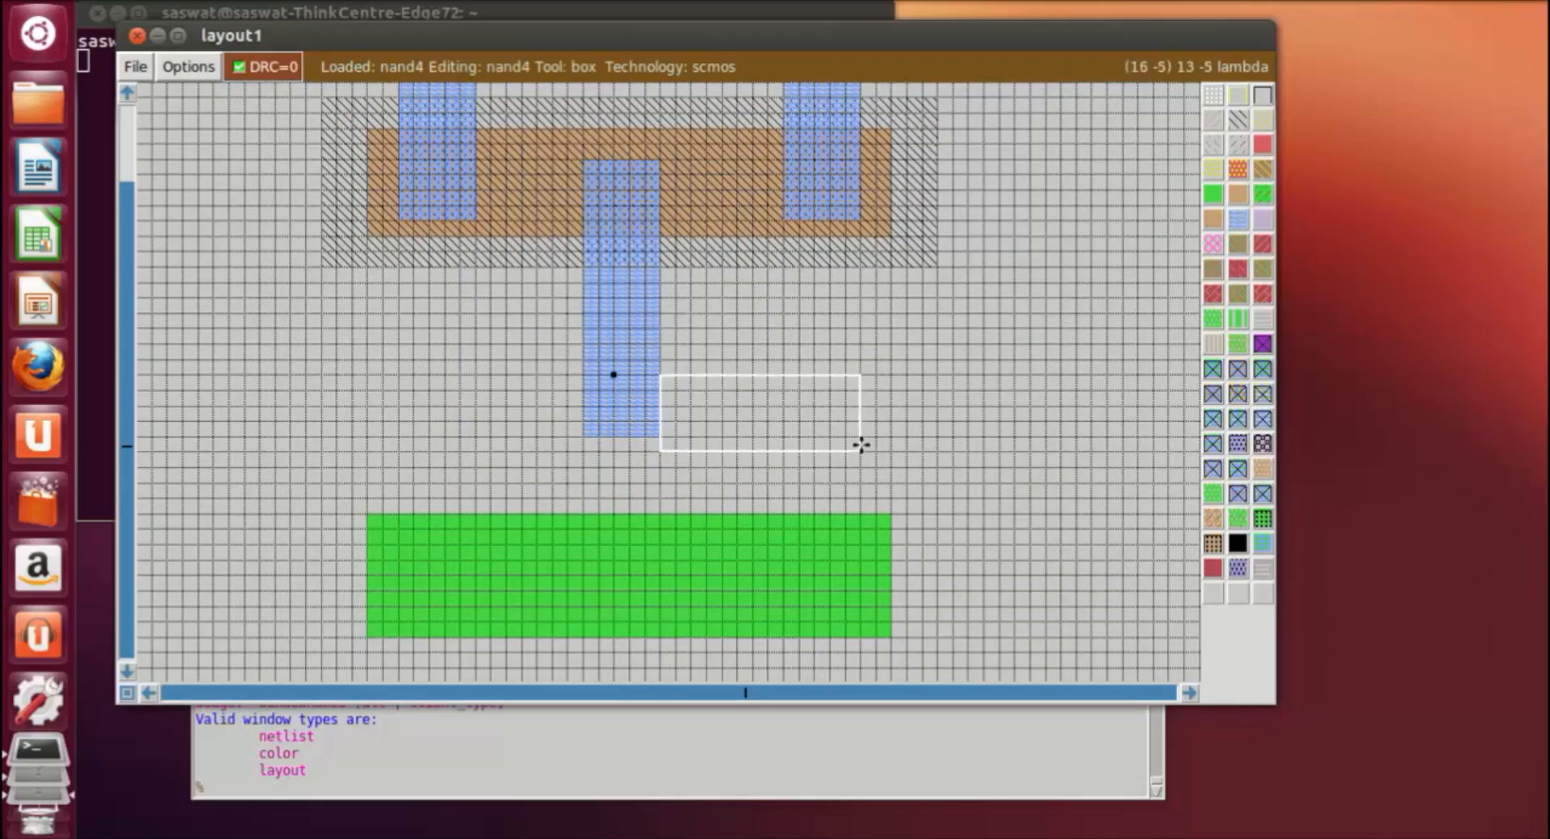
pyautogui.moveTo(661, 356); pyautogui.dragTo(660, 433)
pyautogui.middleClick(615, 315)
pyautogui.click(933, 356)
# Step: Paint a vertical metal1 strip about 5 by 12 lambda from the arm's right end down into the ndiffusion
pyautogui.click(783, 438)
pyautogui.rightClick(846, 607)
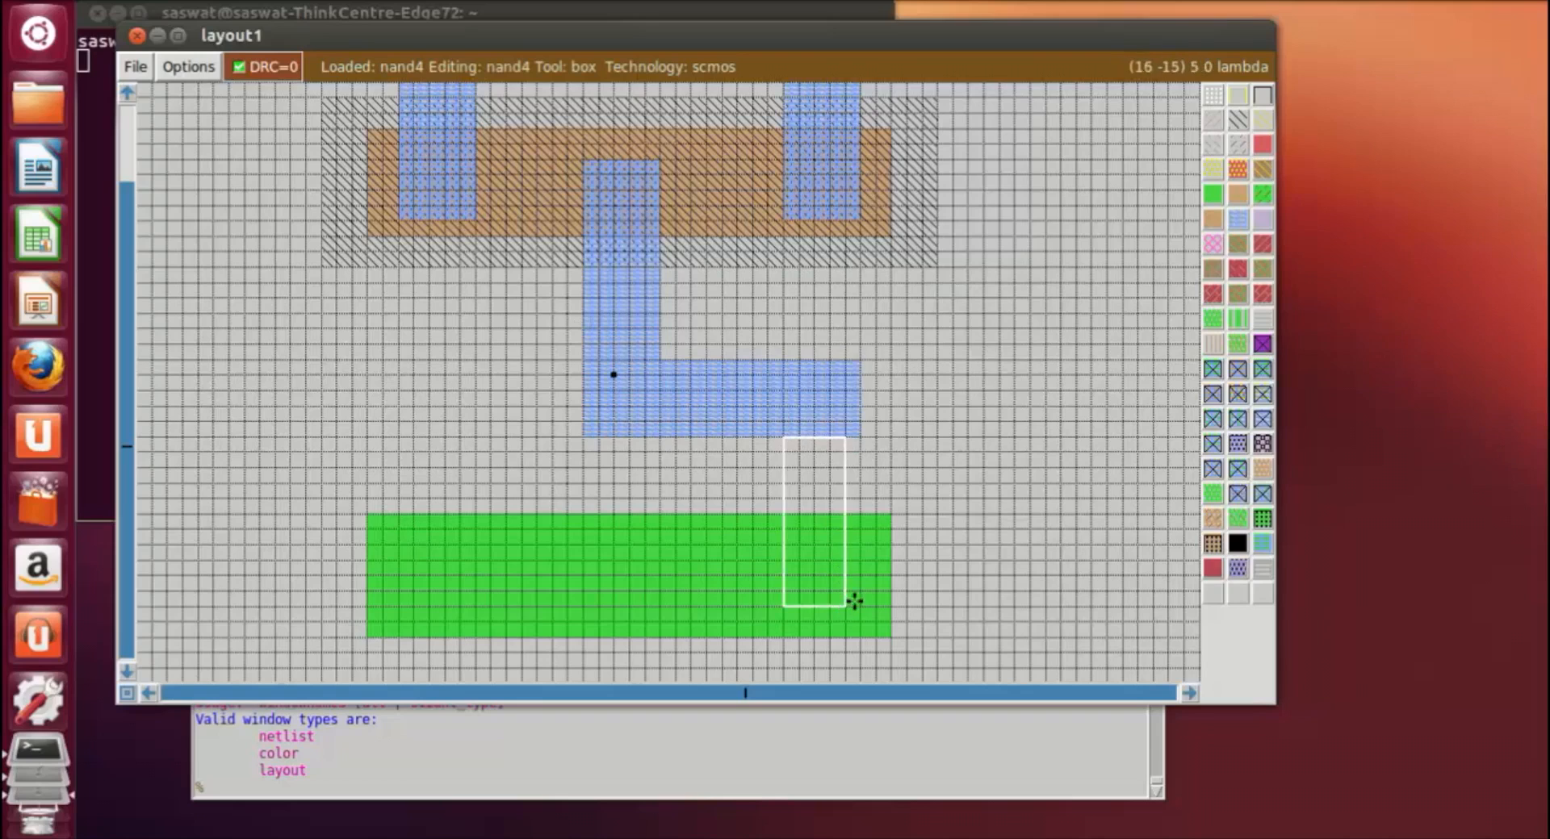
pyautogui.moveTo(854, 601); pyautogui.dragTo(866, 433, button='right')
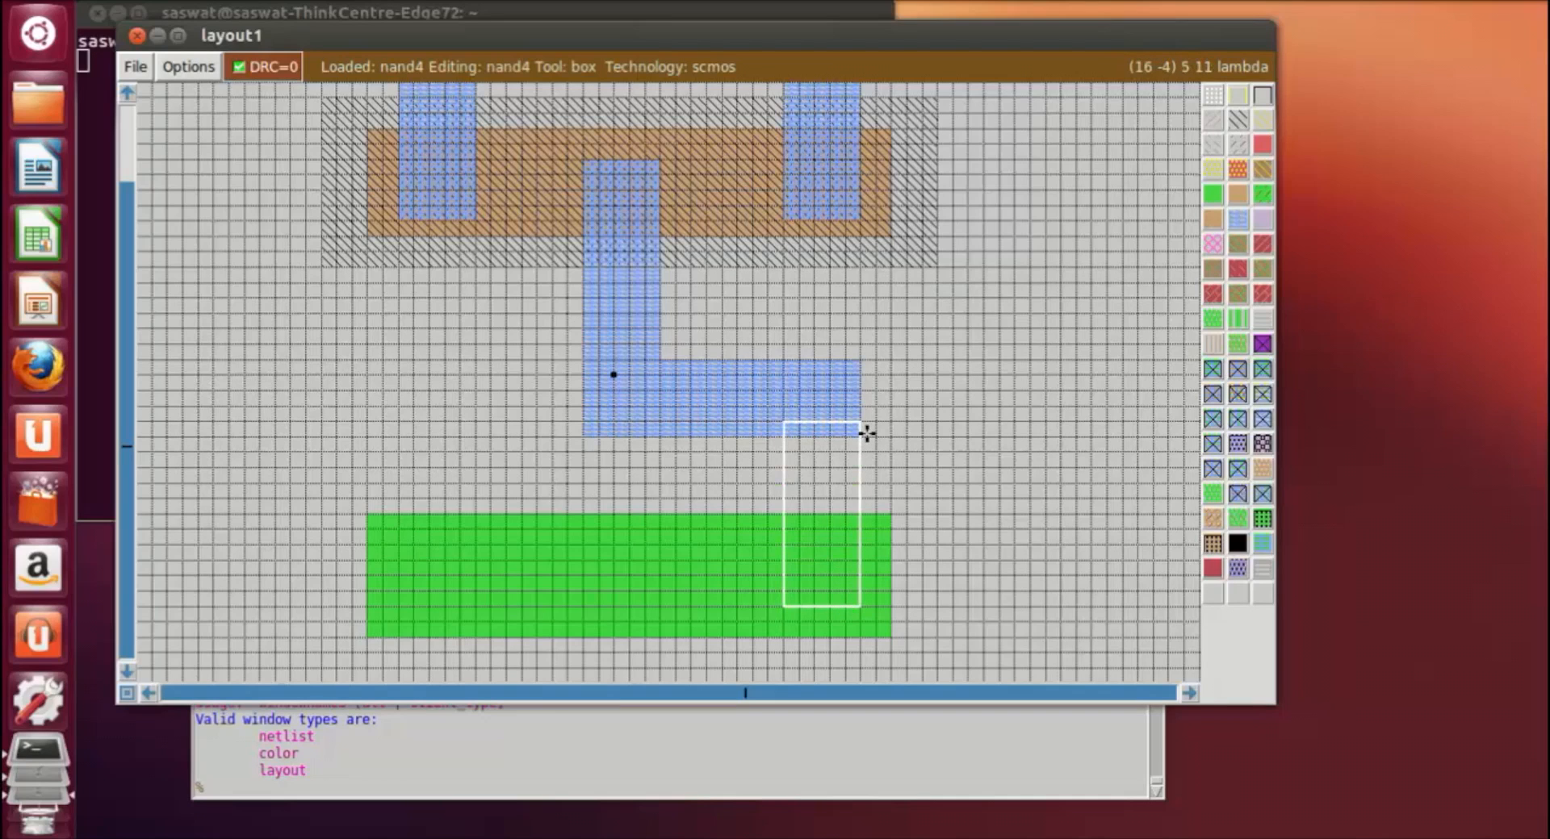
pyautogui.middleClick(718, 399)
pyautogui.click(935, 425)
pyautogui.click(811, 464)
pyautogui.click(778, 520)
pyautogui.moveTo(1017, 413); pyautogui.dragTo(1001, 383)
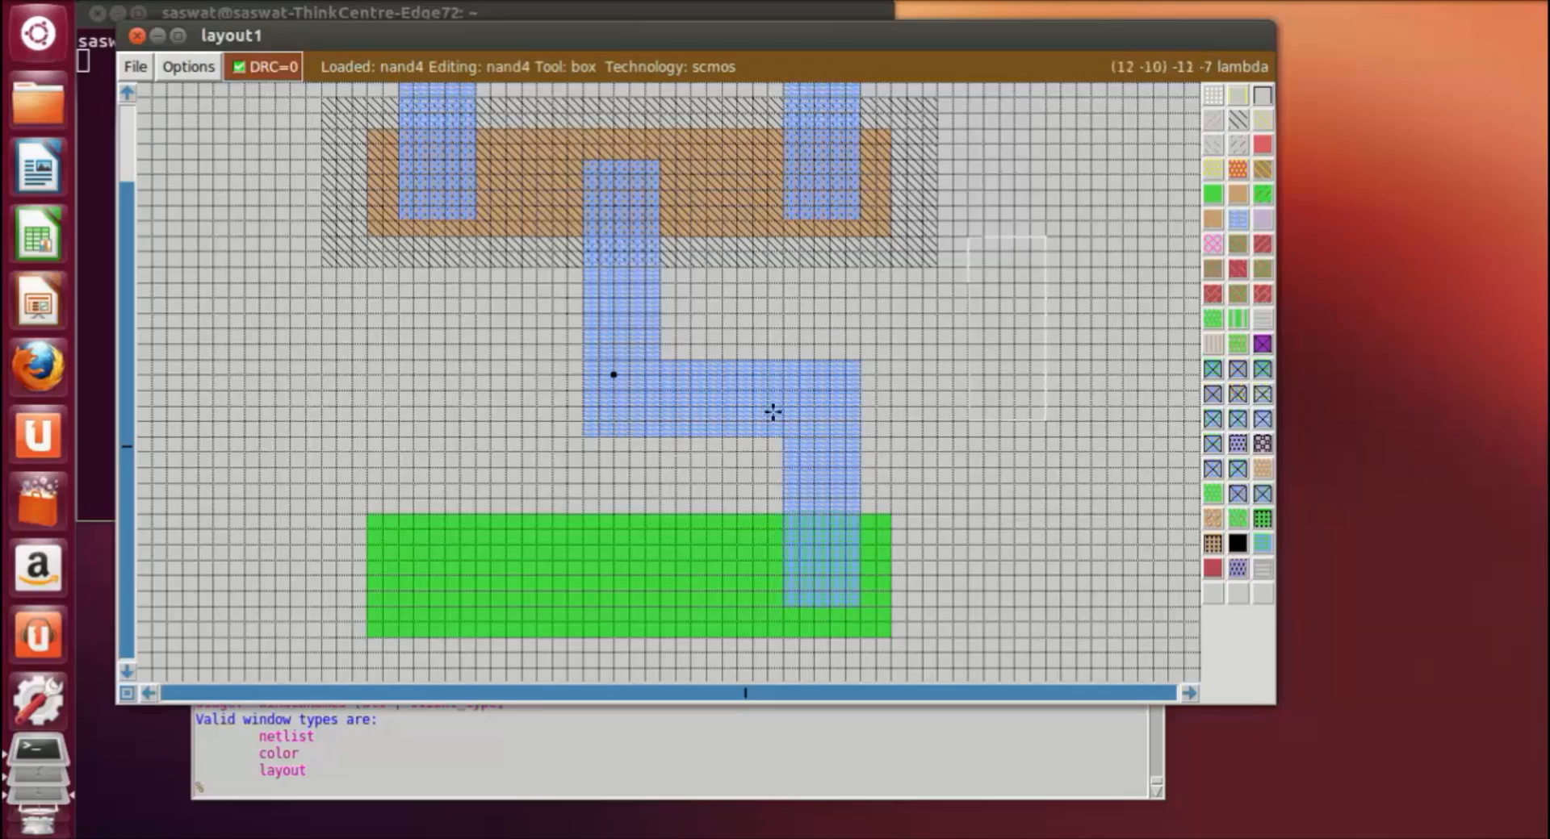
# Step: Paint a vertical metal1 strip about 6 by 16 lambda from the ndiffusion's left end downward past its lower edge
pyautogui.scroll(-1, 581, 518)
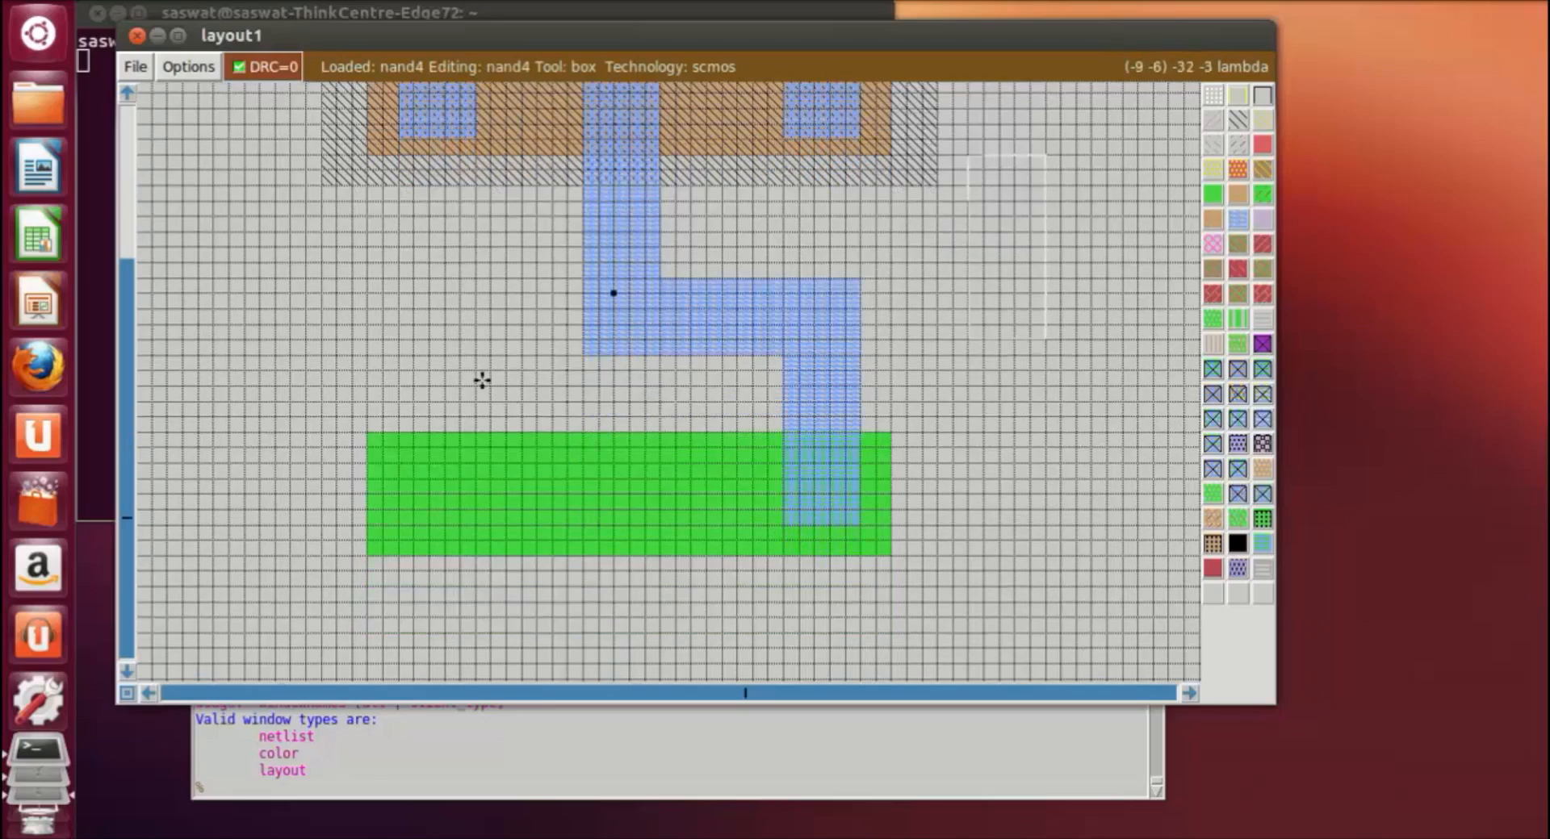
pyautogui.scroll(2, 482, 378)
pyautogui.scroll(-3, 481, 380)
pyautogui.scroll(5, 485, 383)
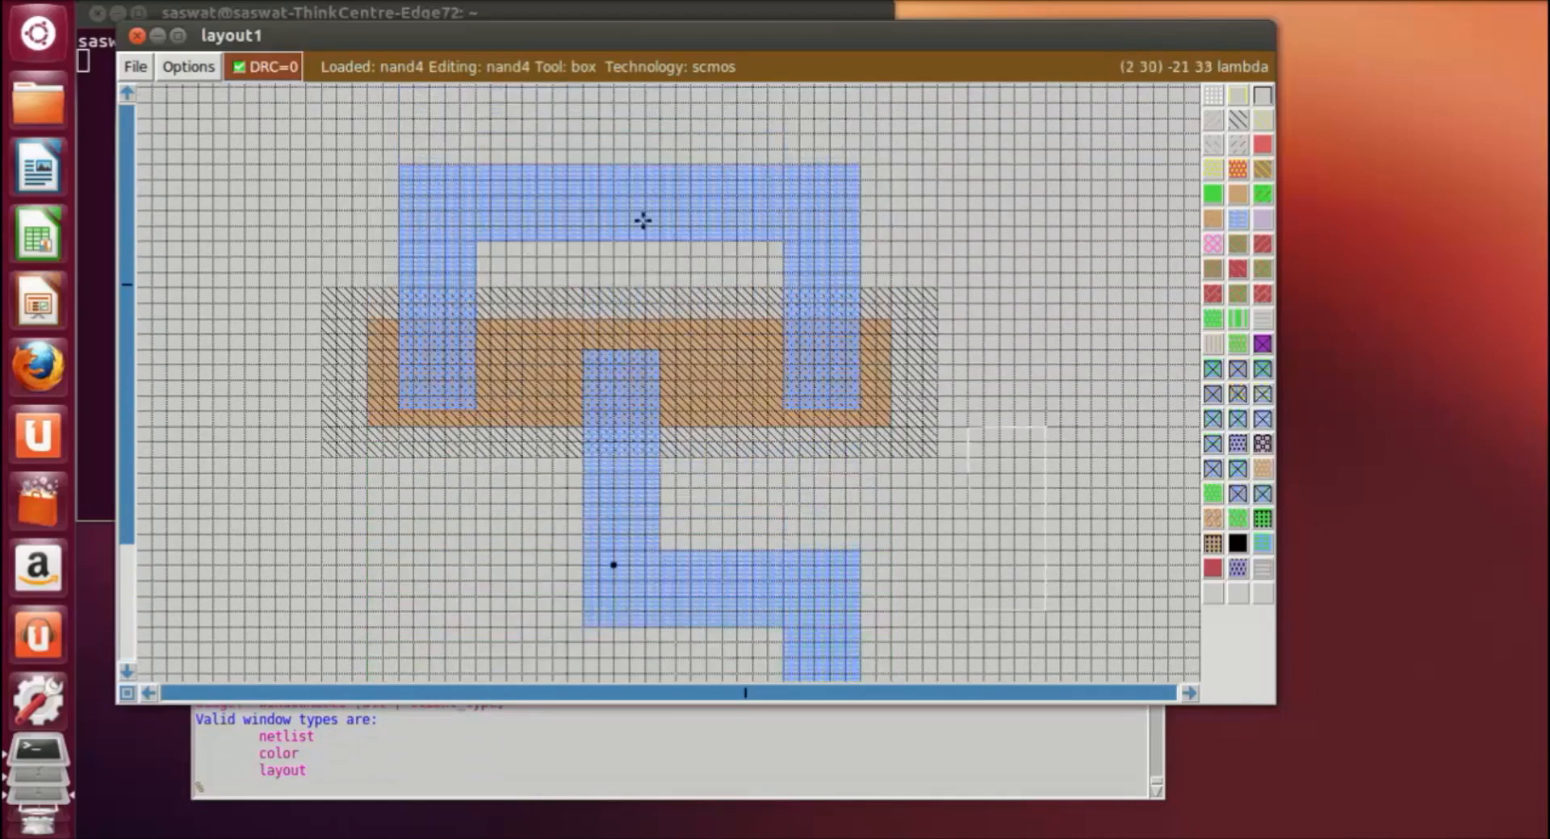
pyautogui.scroll(-4, 651, 387)
pyautogui.click(401, 408)
pyautogui.rightClick(487, 655)
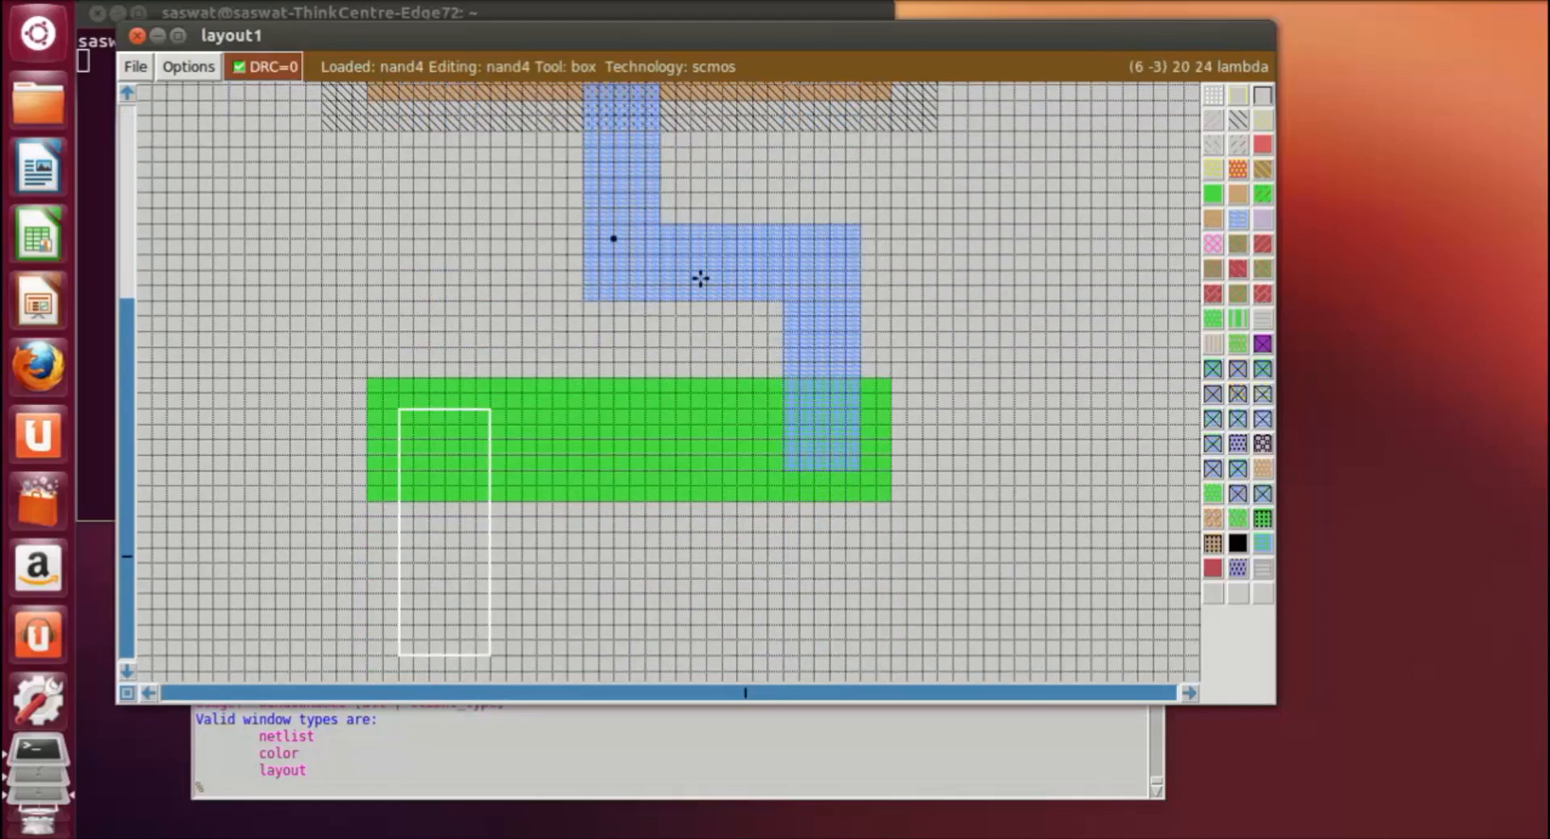
pyautogui.middleClick(699, 278)
# Step: Paint a horizontal metal1 bar about 26 by 5 lambda below the ndiffusion, starting at the left strip's right edge
pyautogui.click(492, 582)
pyautogui.rightClick(890, 640)
pyautogui.rightClick(878, 671)
pyautogui.rightClick(888, 607)
pyautogui.rightClick(885, 595)
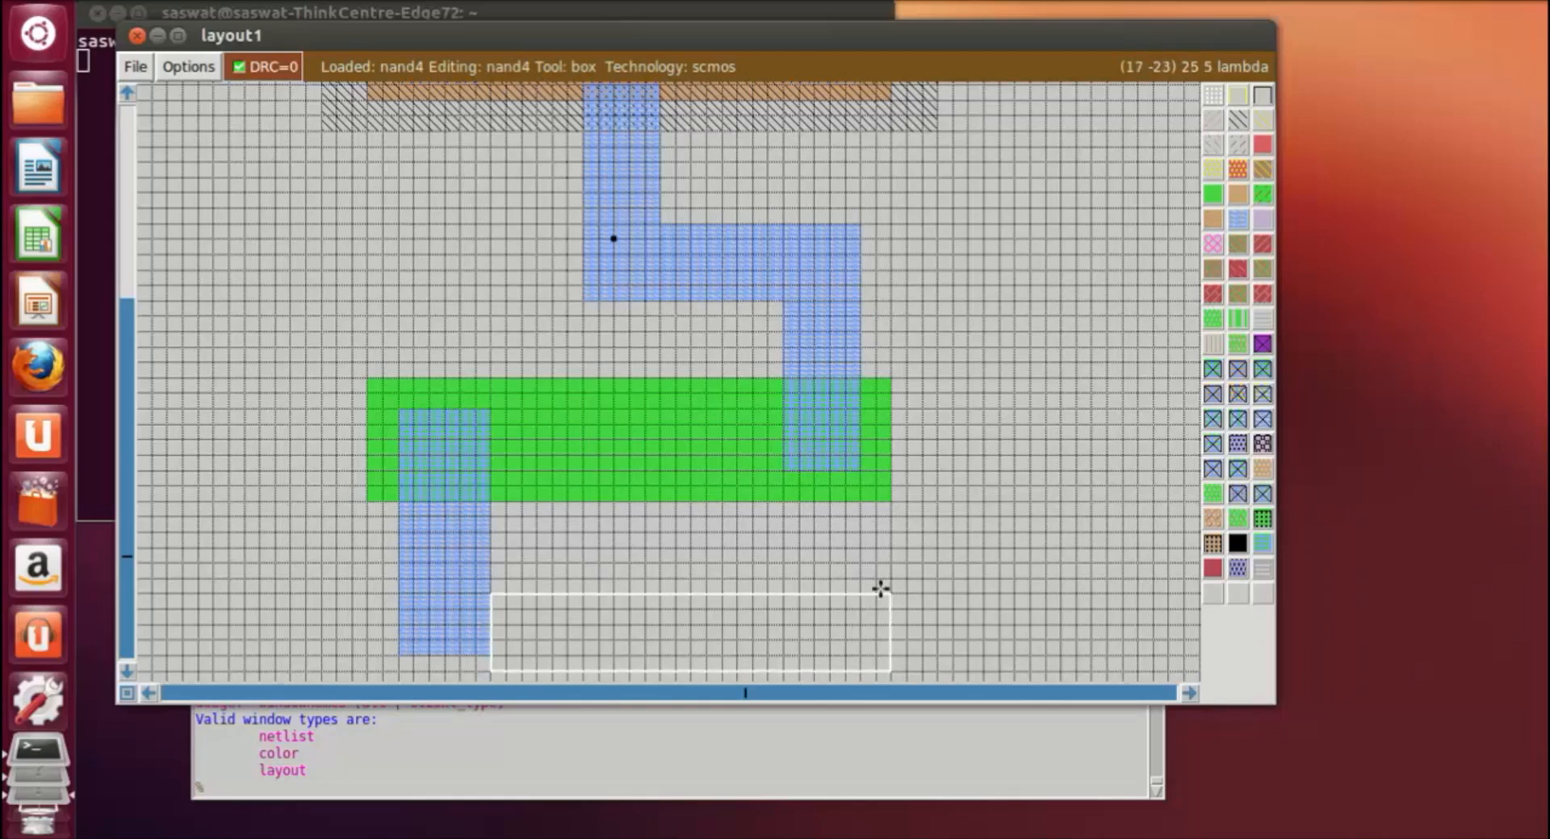
pyautogui.middleClick(475, 530)
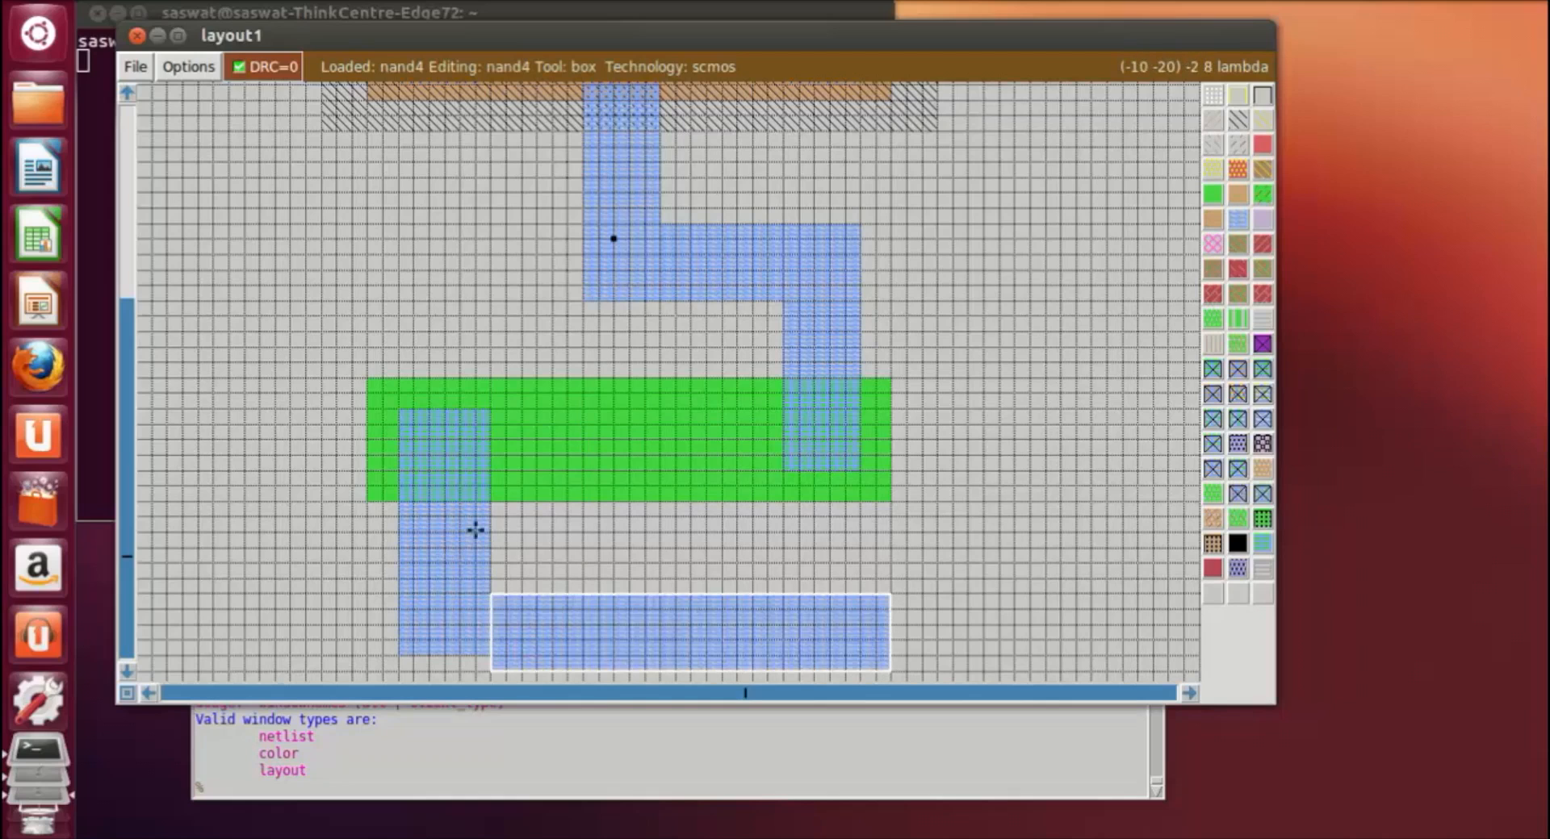
# Step: Fill the notch beneath the lower-left strip with metal1, about 6 by 1 lambda, to align it with the bar
pyautogui.click(412, 607)
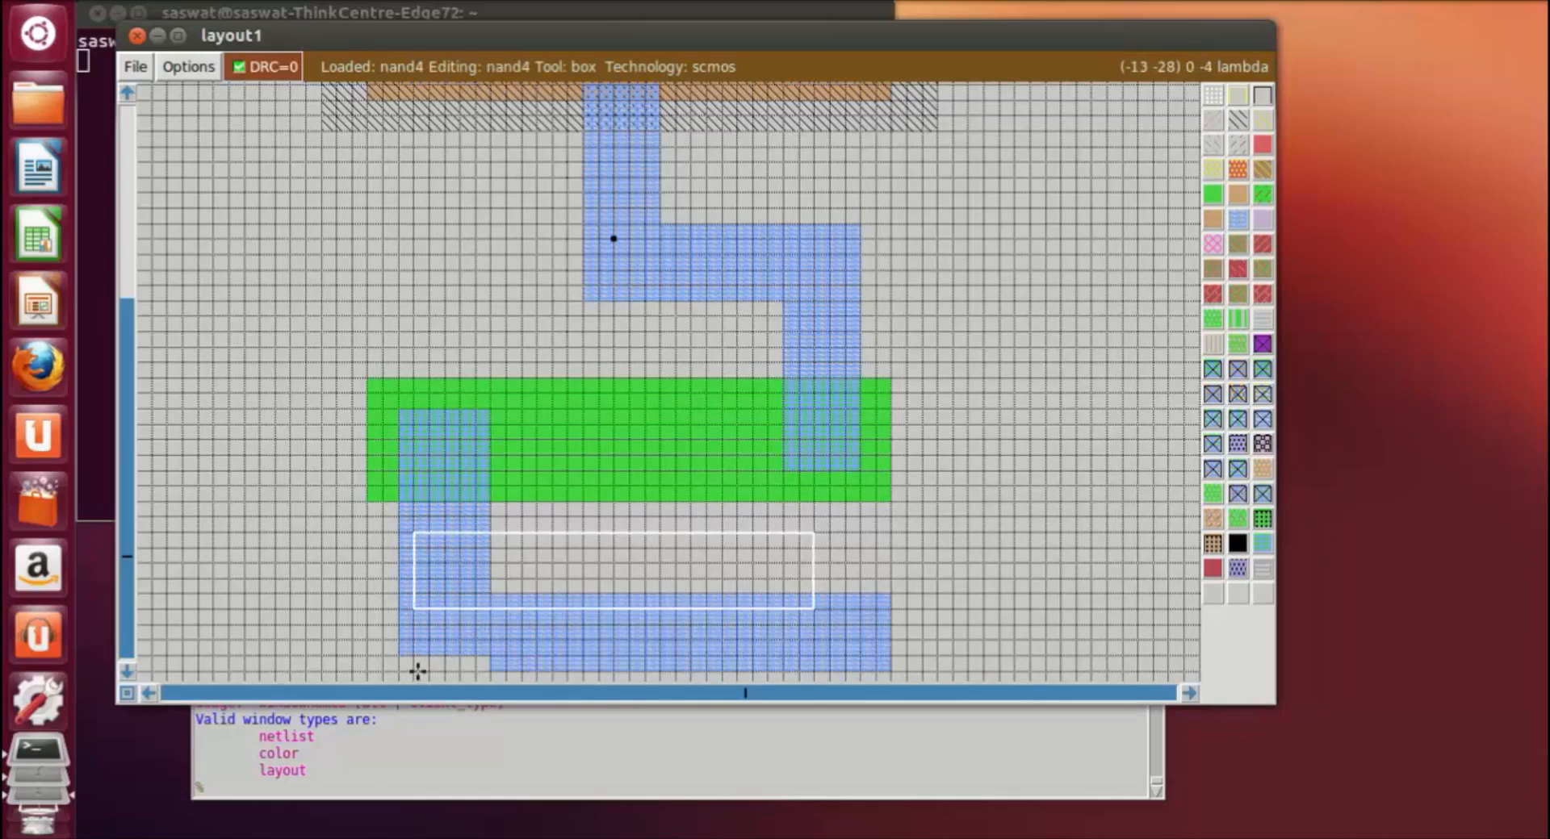
pyautogui.scroll(-3, 410, 610)
pyautogui.click(399, 575)
pyautogui.rightClick(493, 598)
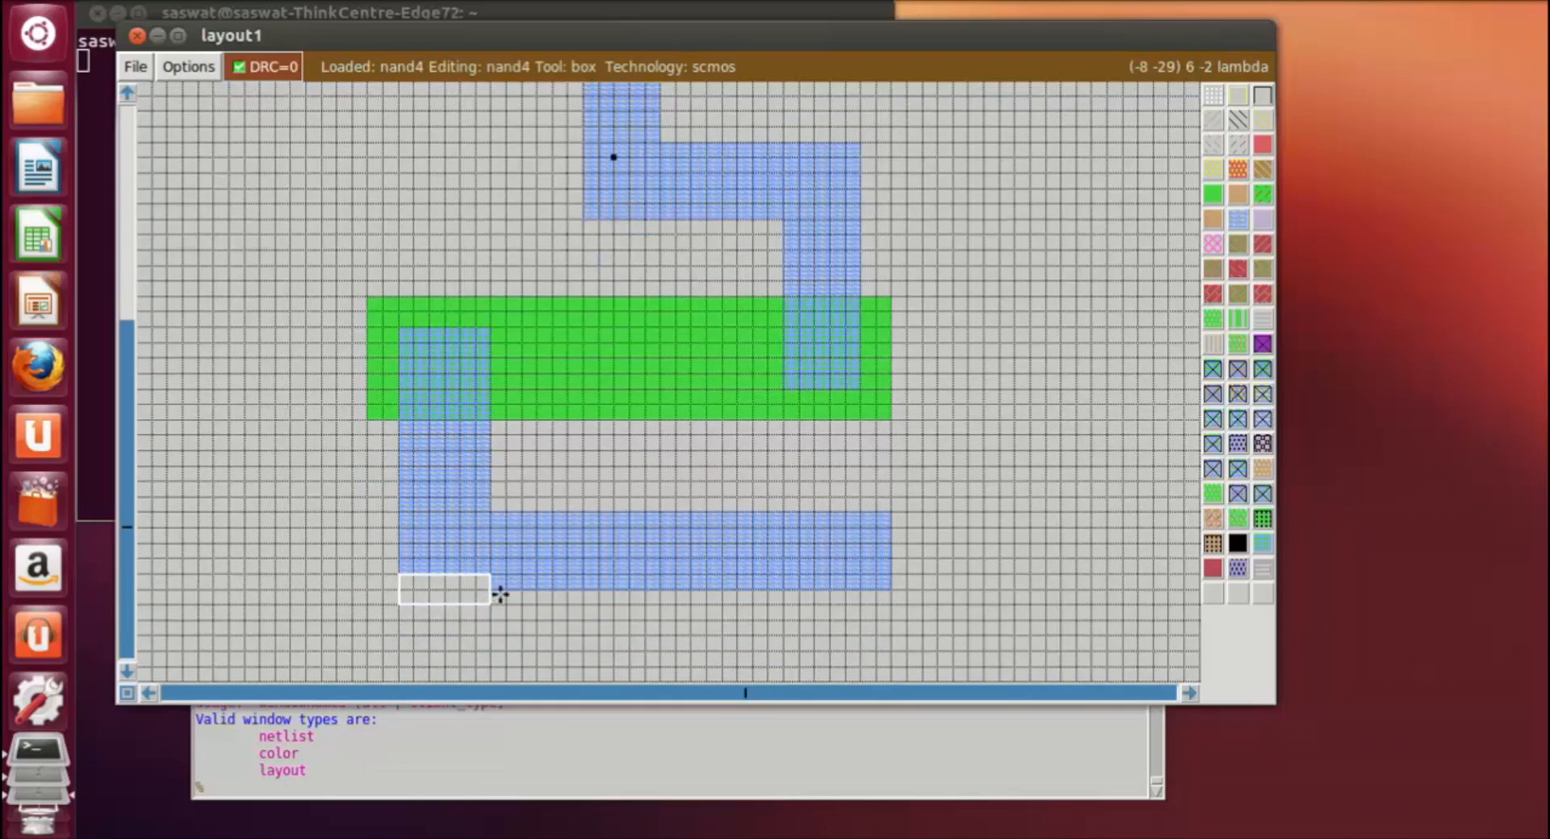
pyautogui.click(399, 579)
pyautogui.rightClick(495, 589)
pyautogui.middleClick(601, 578)
pyautogui.click(826, 630)
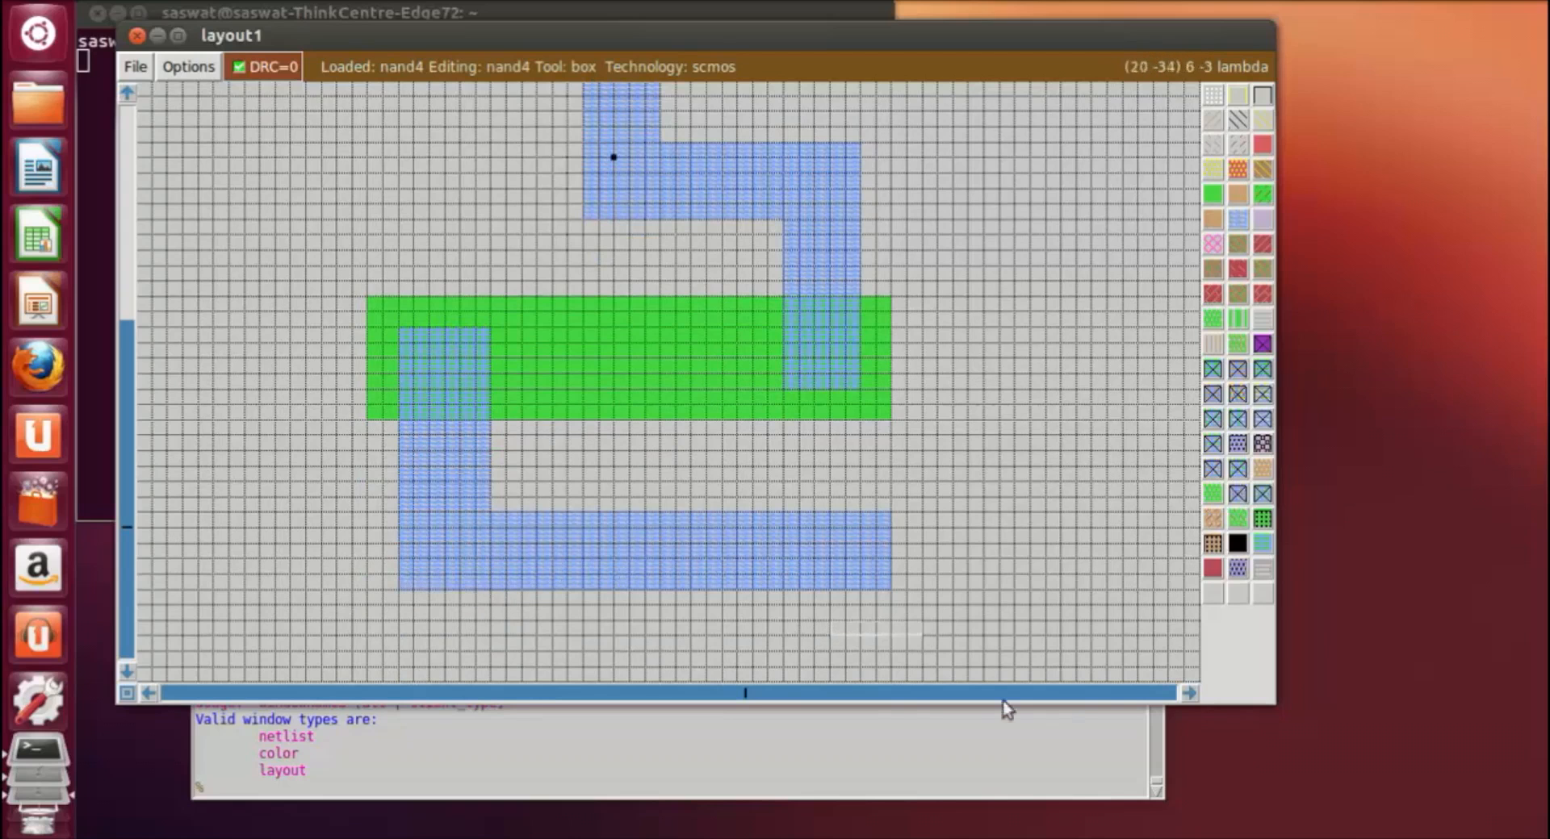
# Step: Paint a vertical polysilicon gate strip about 3 by 40 lambda crossing both diffusions, between the left and central metal1 strips
pyautogui.scroll(14, 848, 589)
pyautogui.scroll(-8, 827, 471)
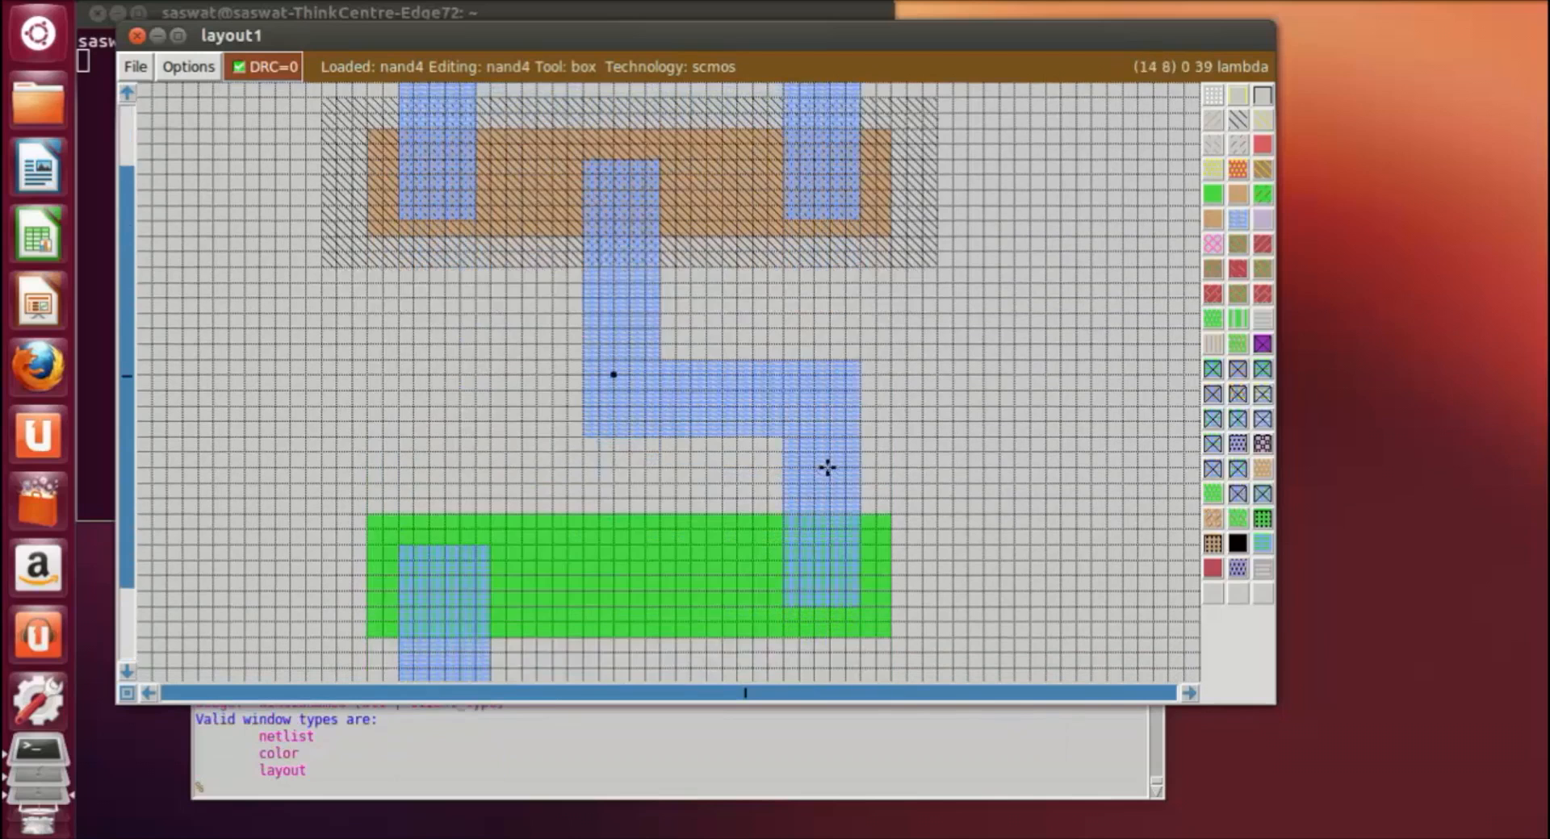
pyautogui.scroll(2, 589, 164)
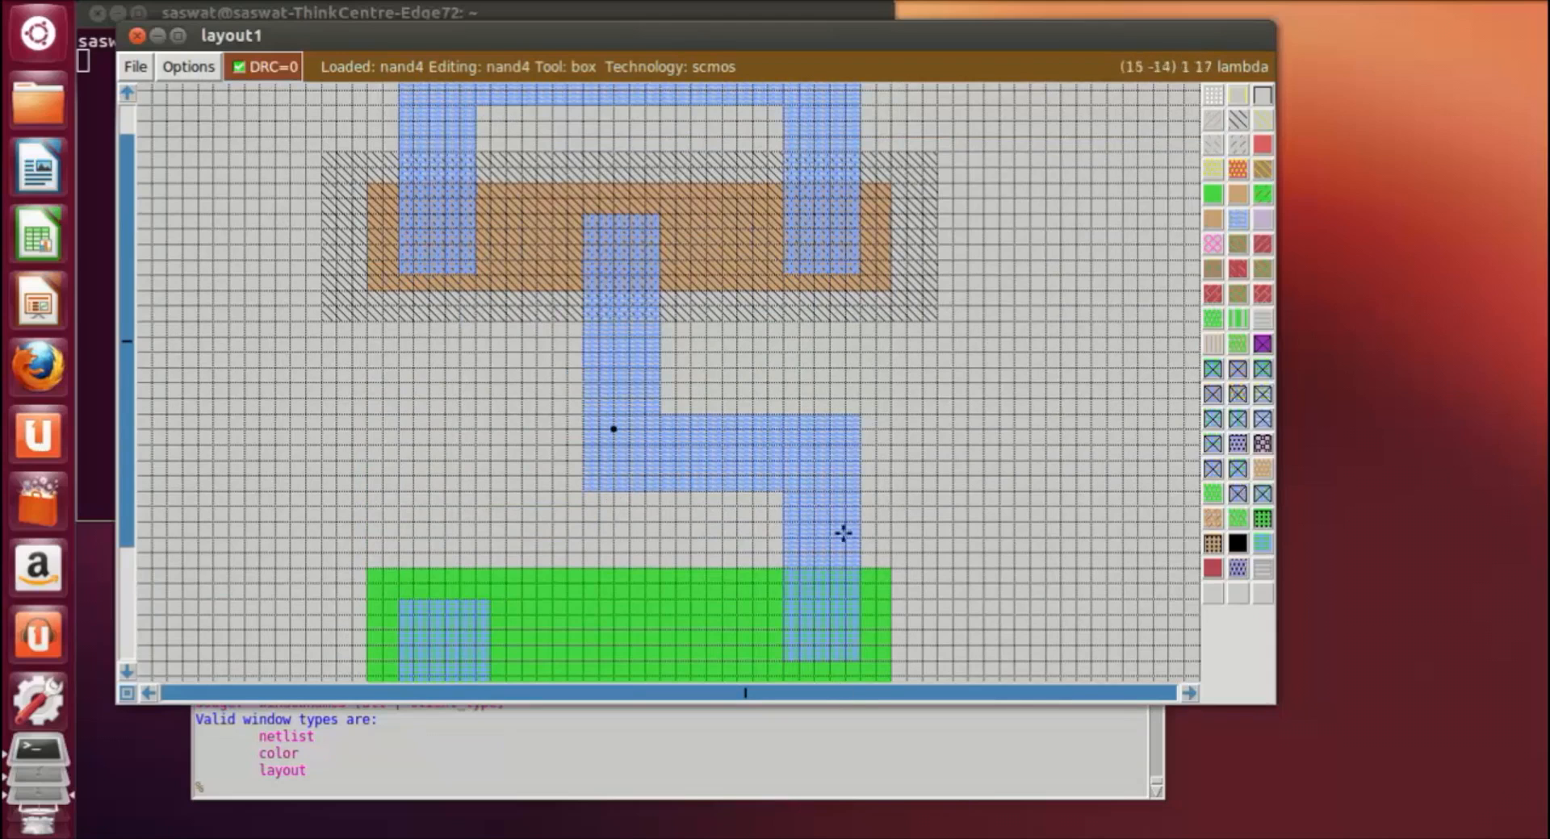
pyautogui.scroll(-2, 508, 199)
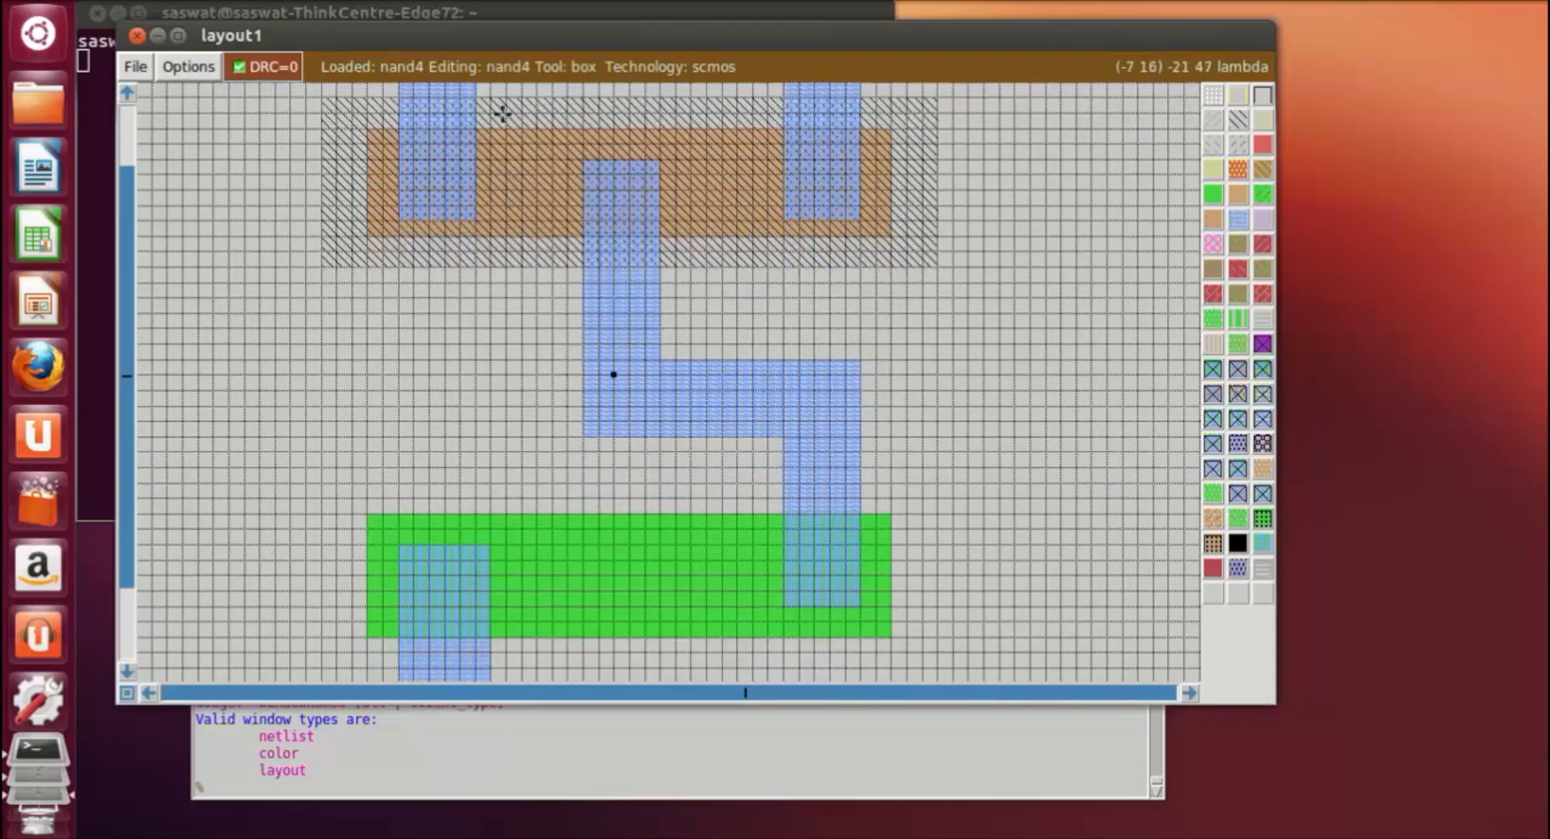
pyautogui.scroll(3, 487, 114)
pyautogui.click(507, 157)
pyautogui.scroll(-7, 626, 429)
pyautogui.rightClick(576, 565)
pyautogui.rightClick(557, 570)
pyautogui.rightClick(566, 535)
pyautogui.moveTo(545, 466); pyautogui.dragTo(554, 128, button='right')
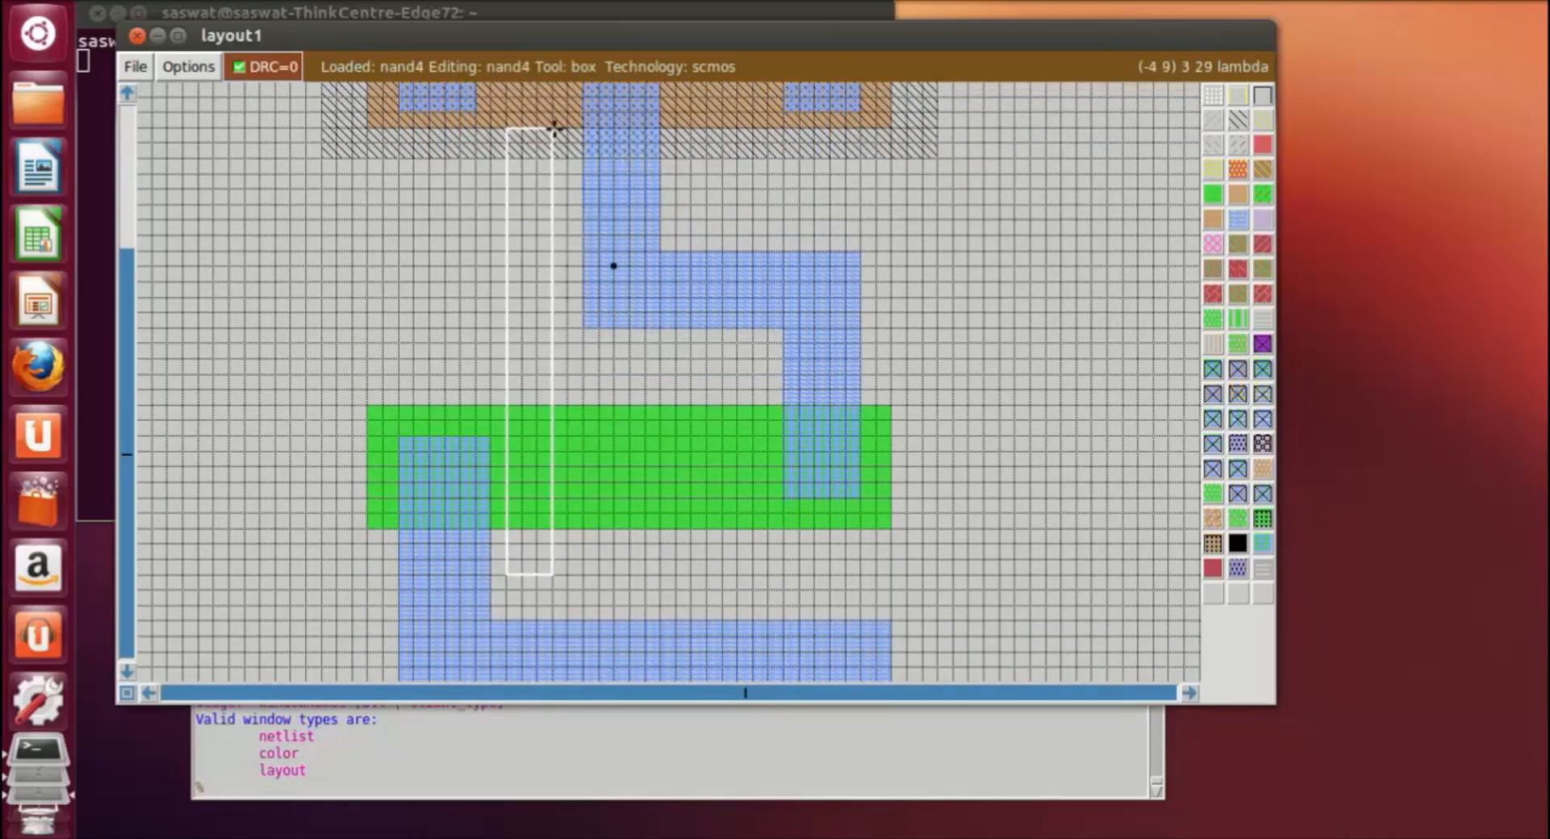
pyautogui.scroll(4, 557, 123)
pyautogui.rightClick(557, 122)
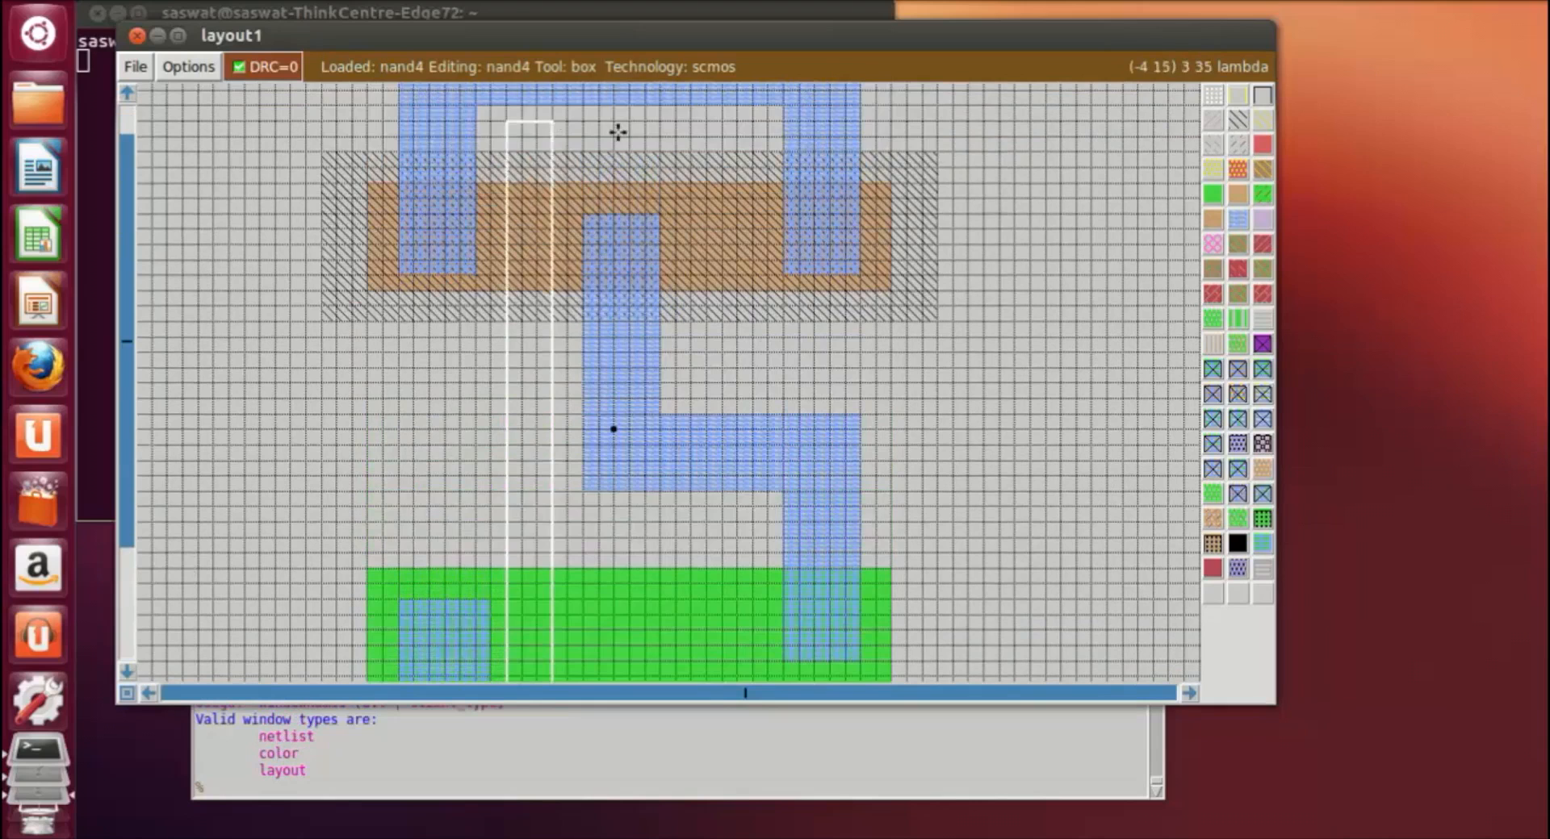
pyautogui.scroll(-5, 1128, 266)
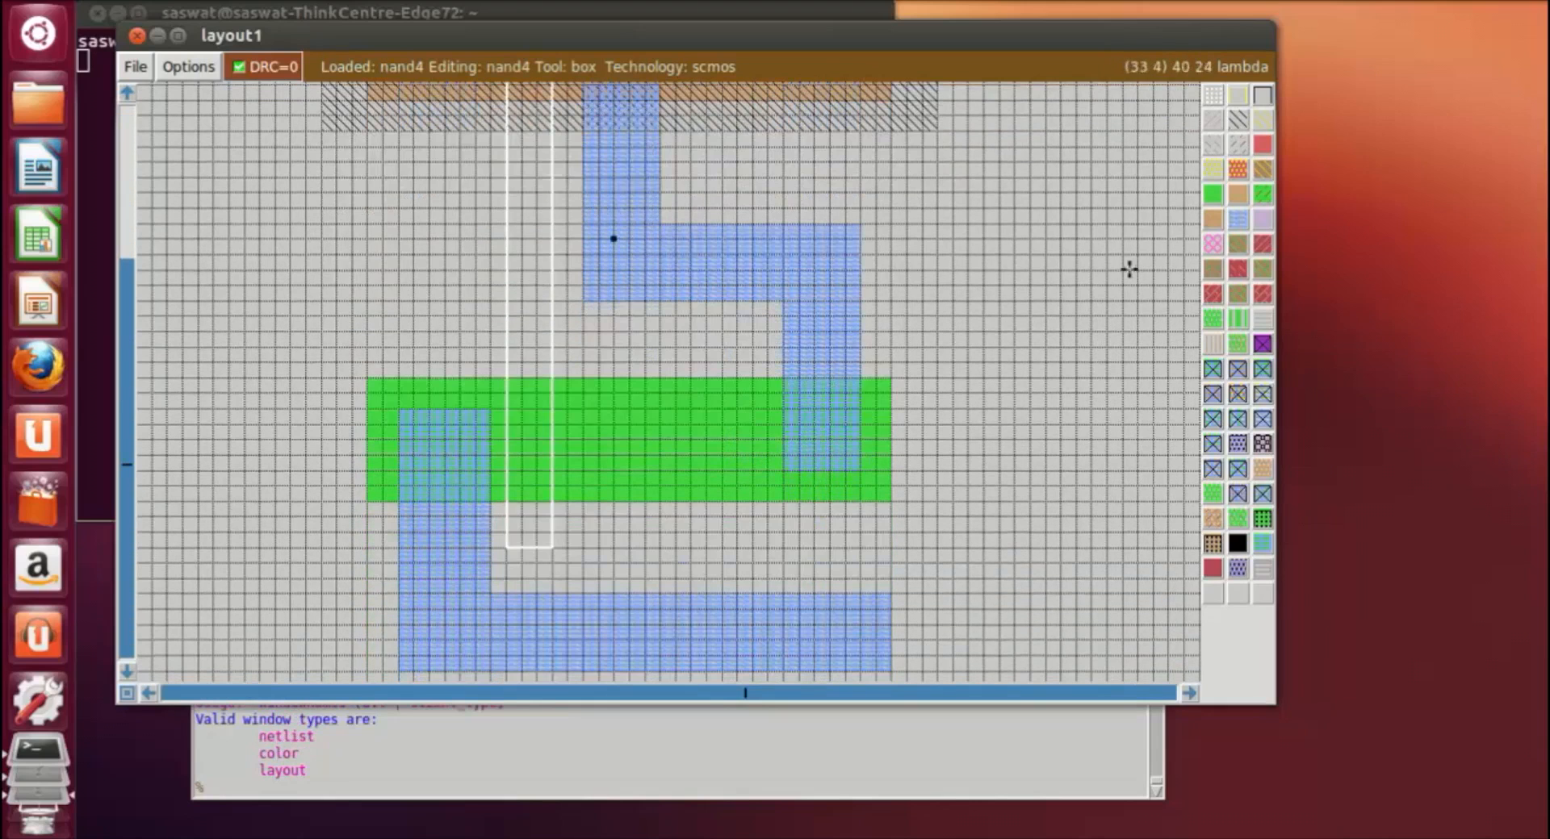
pyautogui.click(1264, 146)
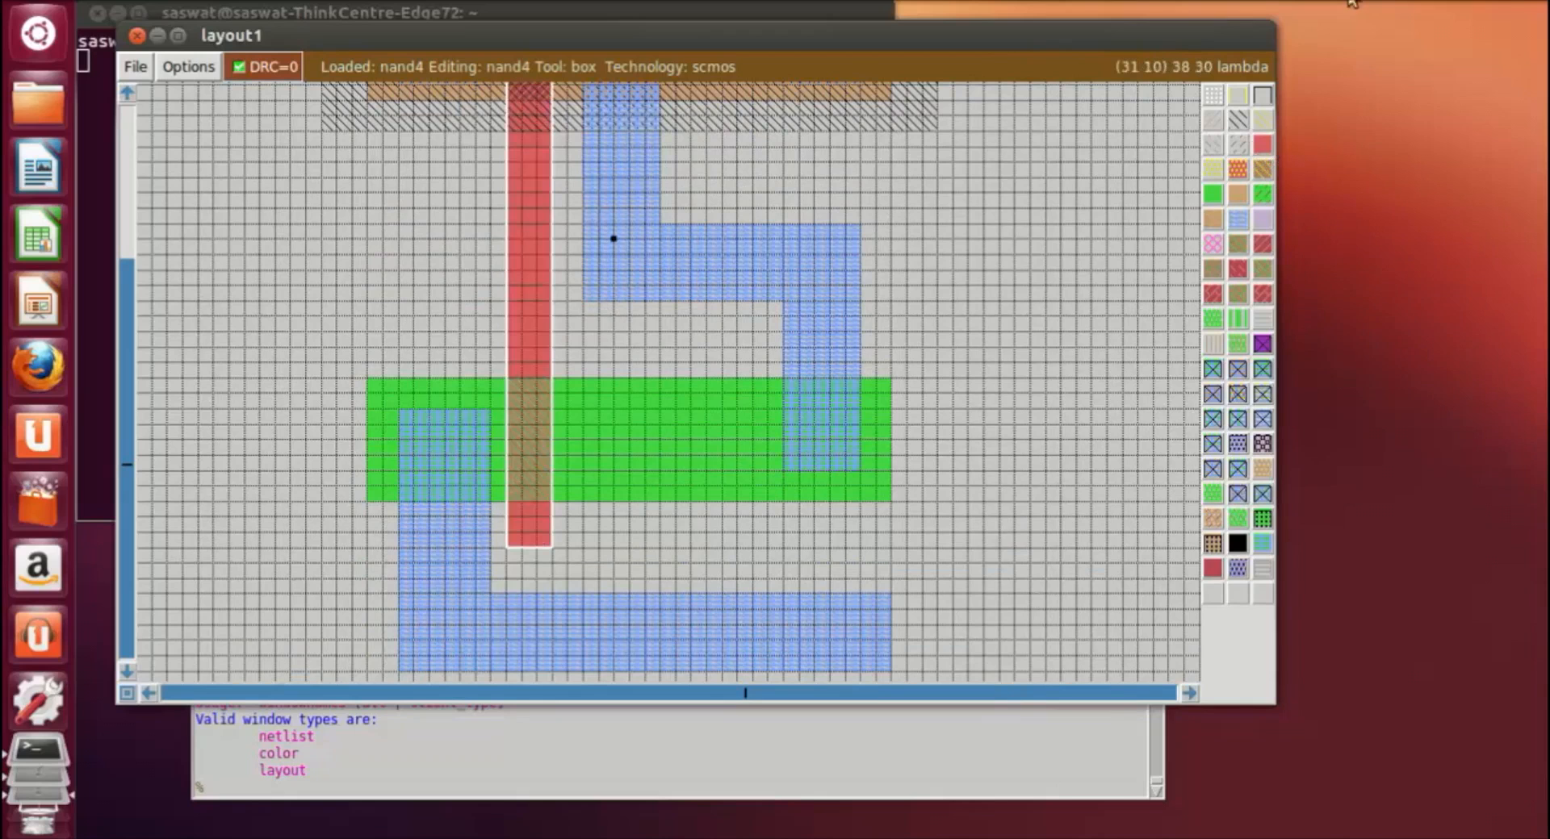
# Step: Paint a vertical polysilicon strip about 3 by 33 lambda between the central and right metal1 strips, from above the PMOS section into the ndiffusion
pyautogui.click(1352, 3)
pyautogui.click(1359, 44)
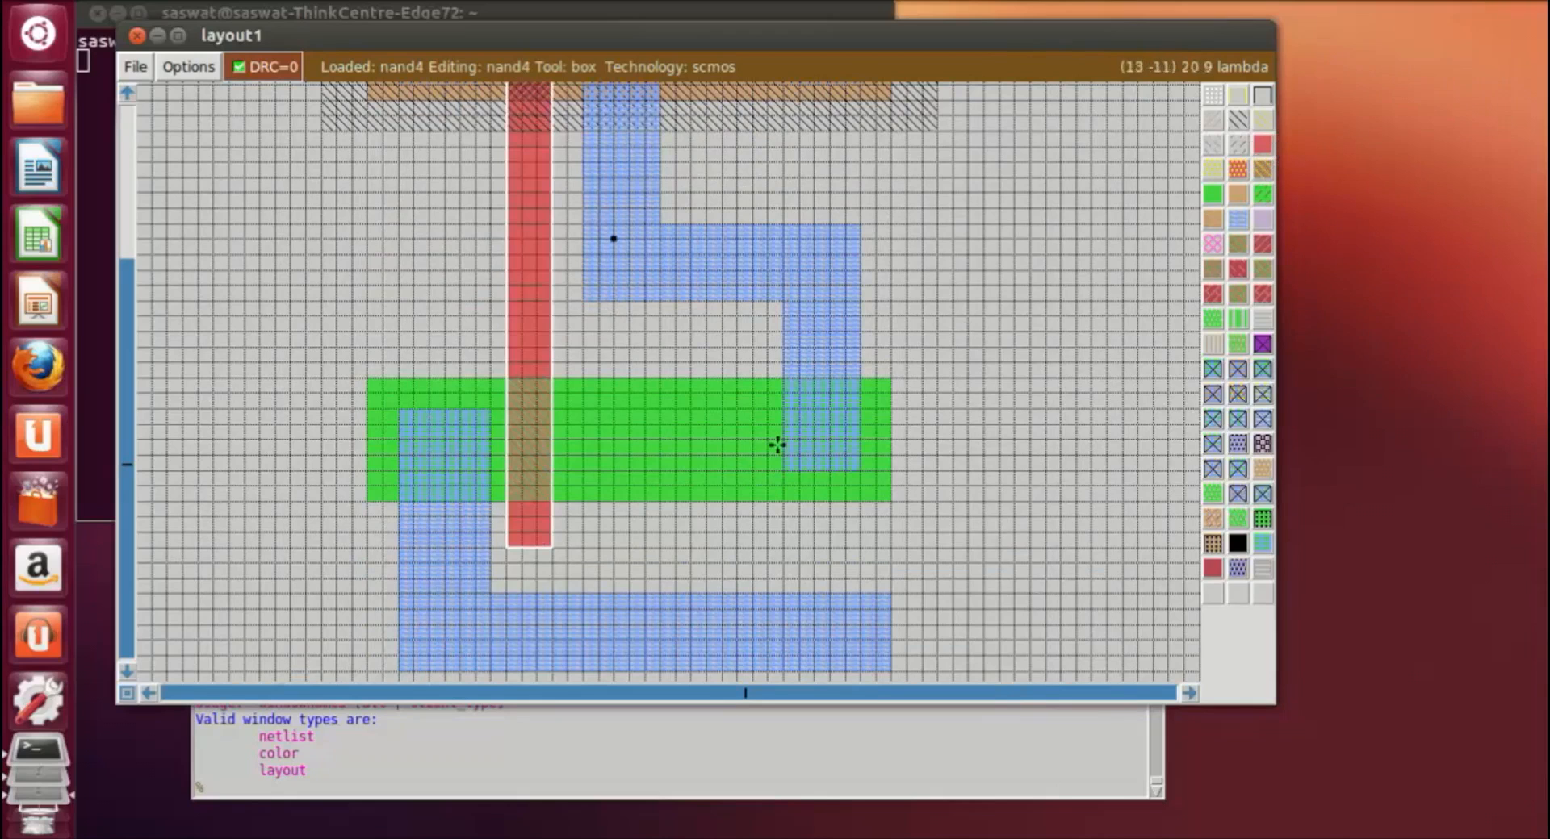
pyautogui.scroll(1, 755, 534)
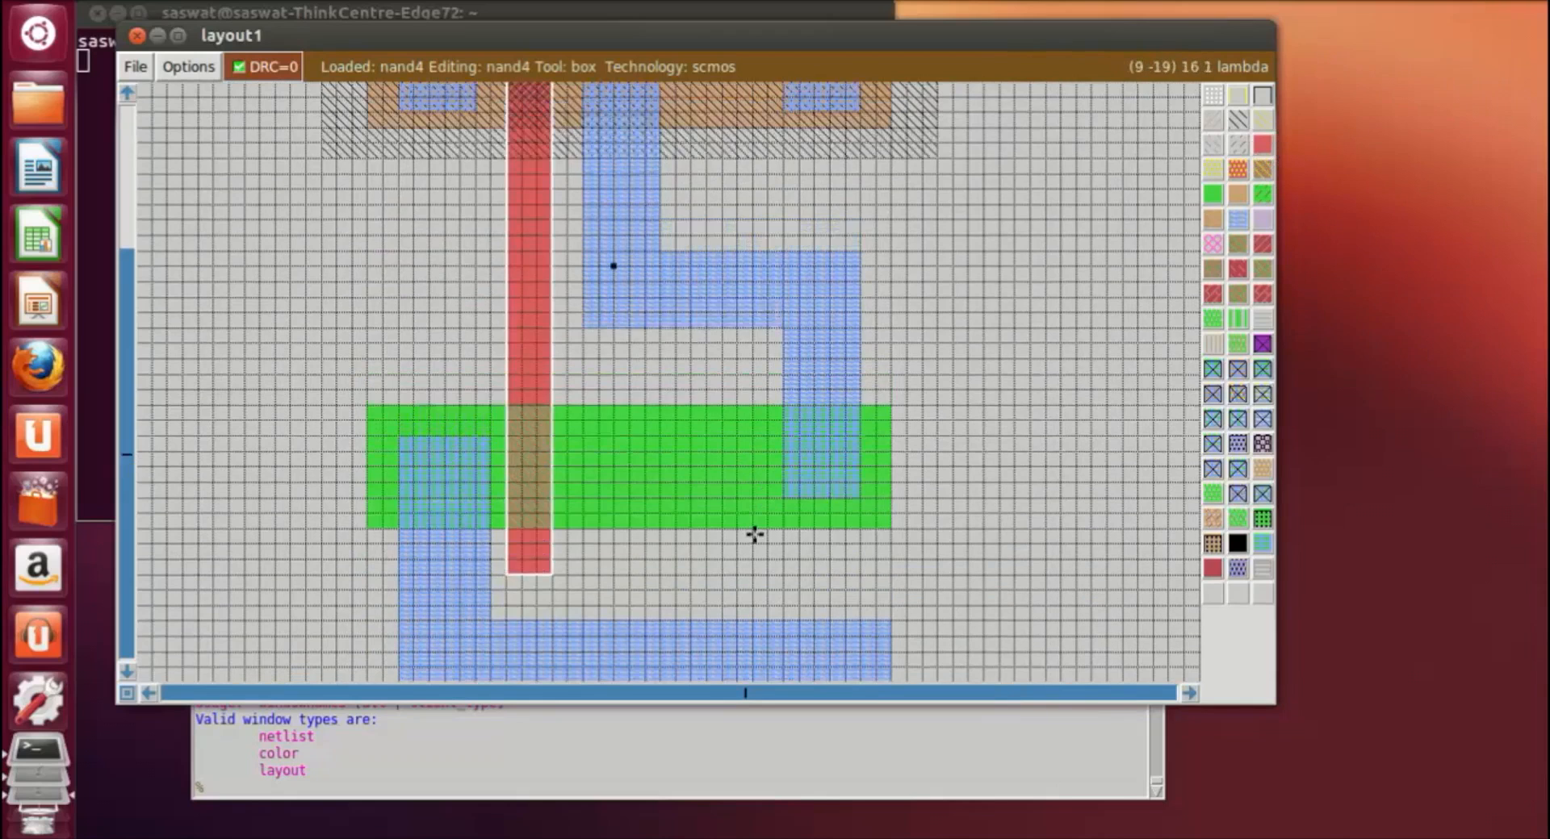
pyautogui.scroll(2, 754, 535)
pyautogui.click(695, 151)
pyautogui.scroll(-1, 775, 651)
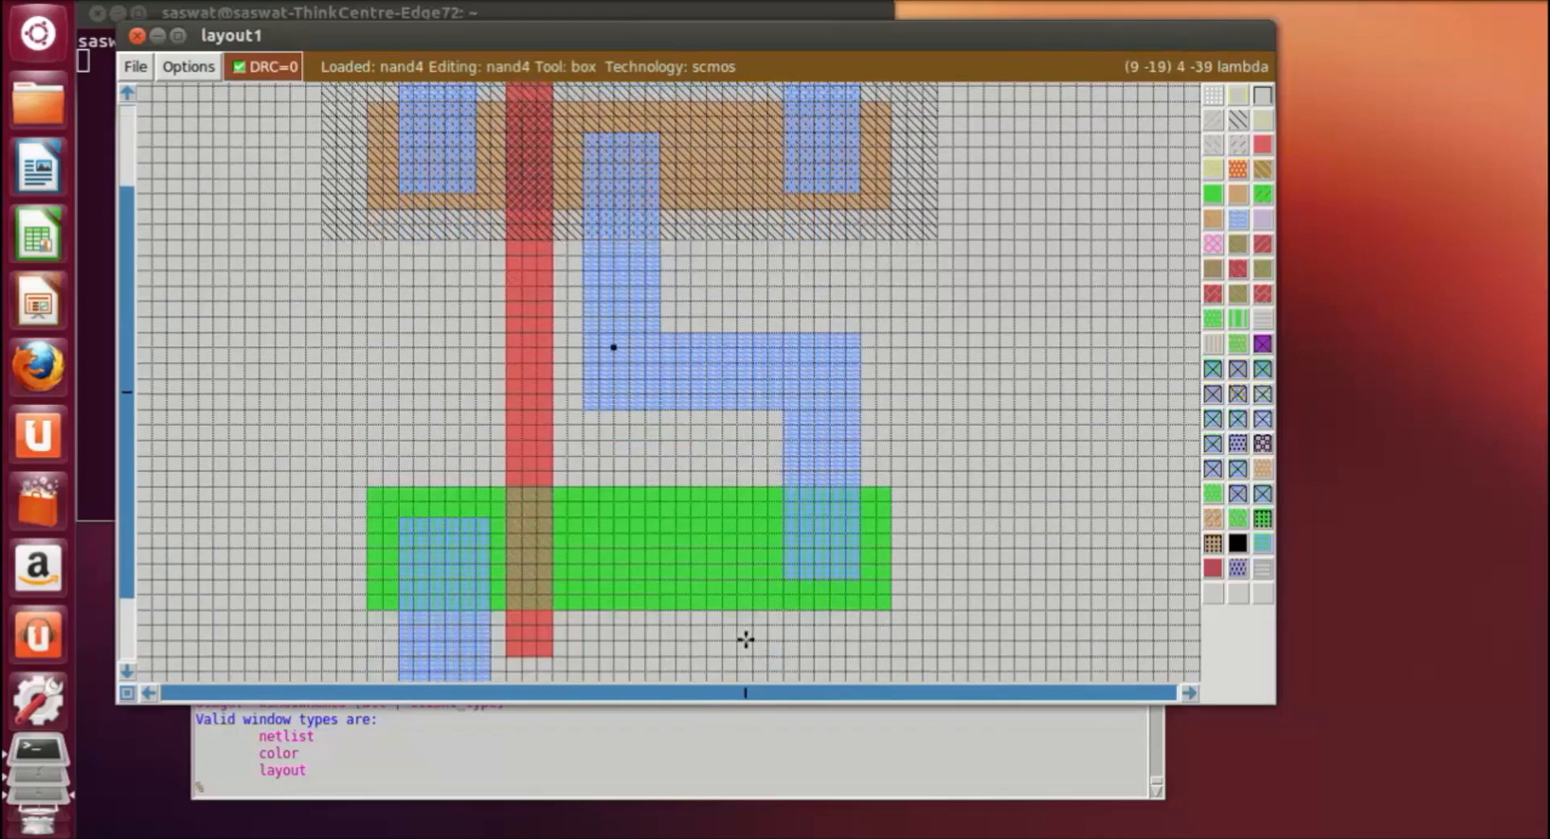
pyautogui.rightClick(745, 639)
pyautogui.moveTo(732, 656); pyautogui.dragTo(737, 373, button='right')
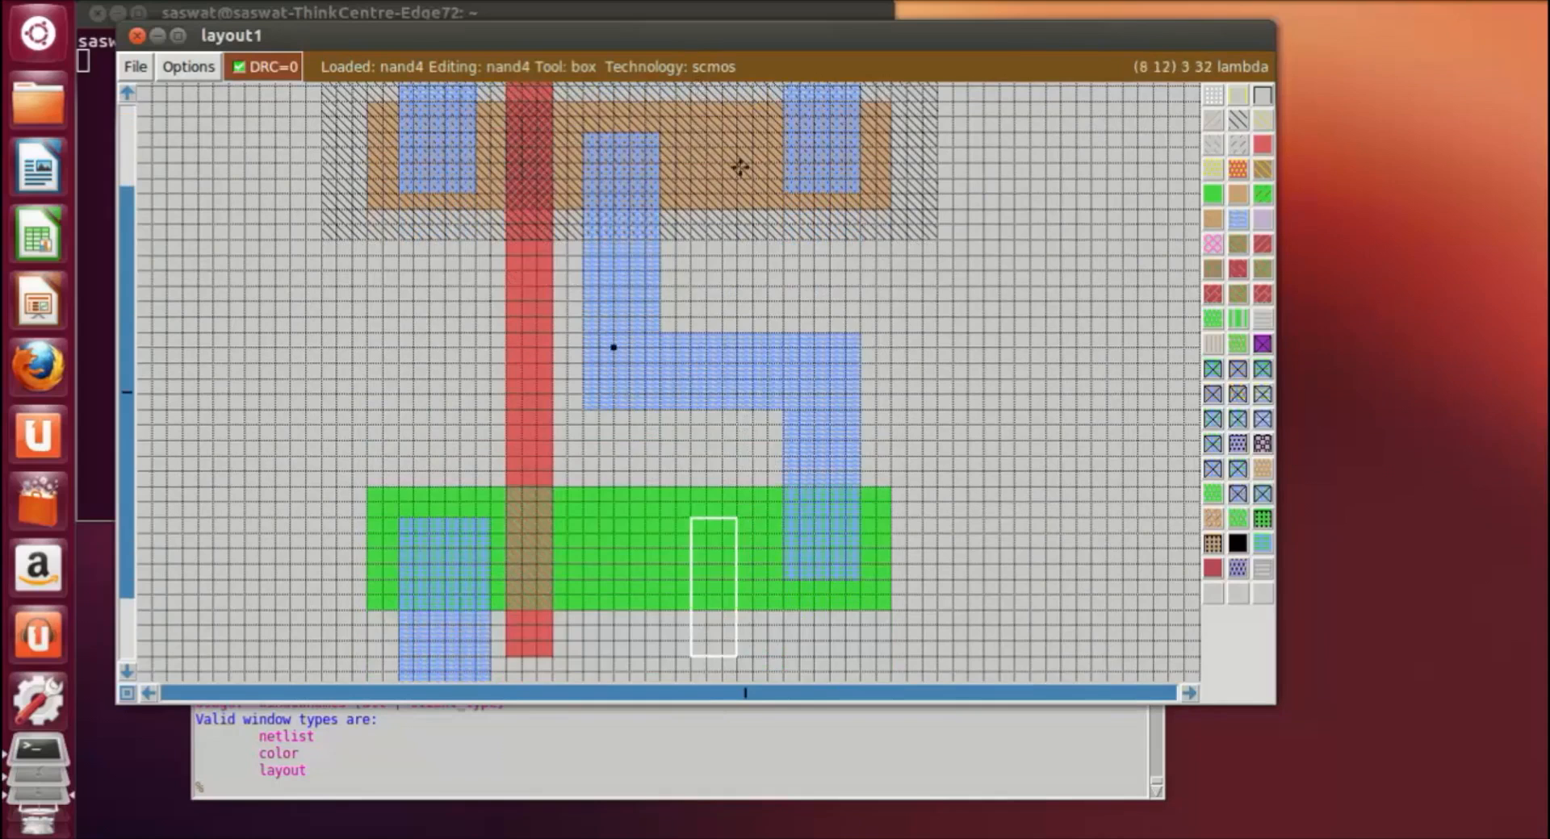
pyautogui.scroll(1, 737, 162)
pyautogui.click(692, 149)
pyautogui.rightClick(742, 662)
pyautogui.scroll(-1, 744, 663)
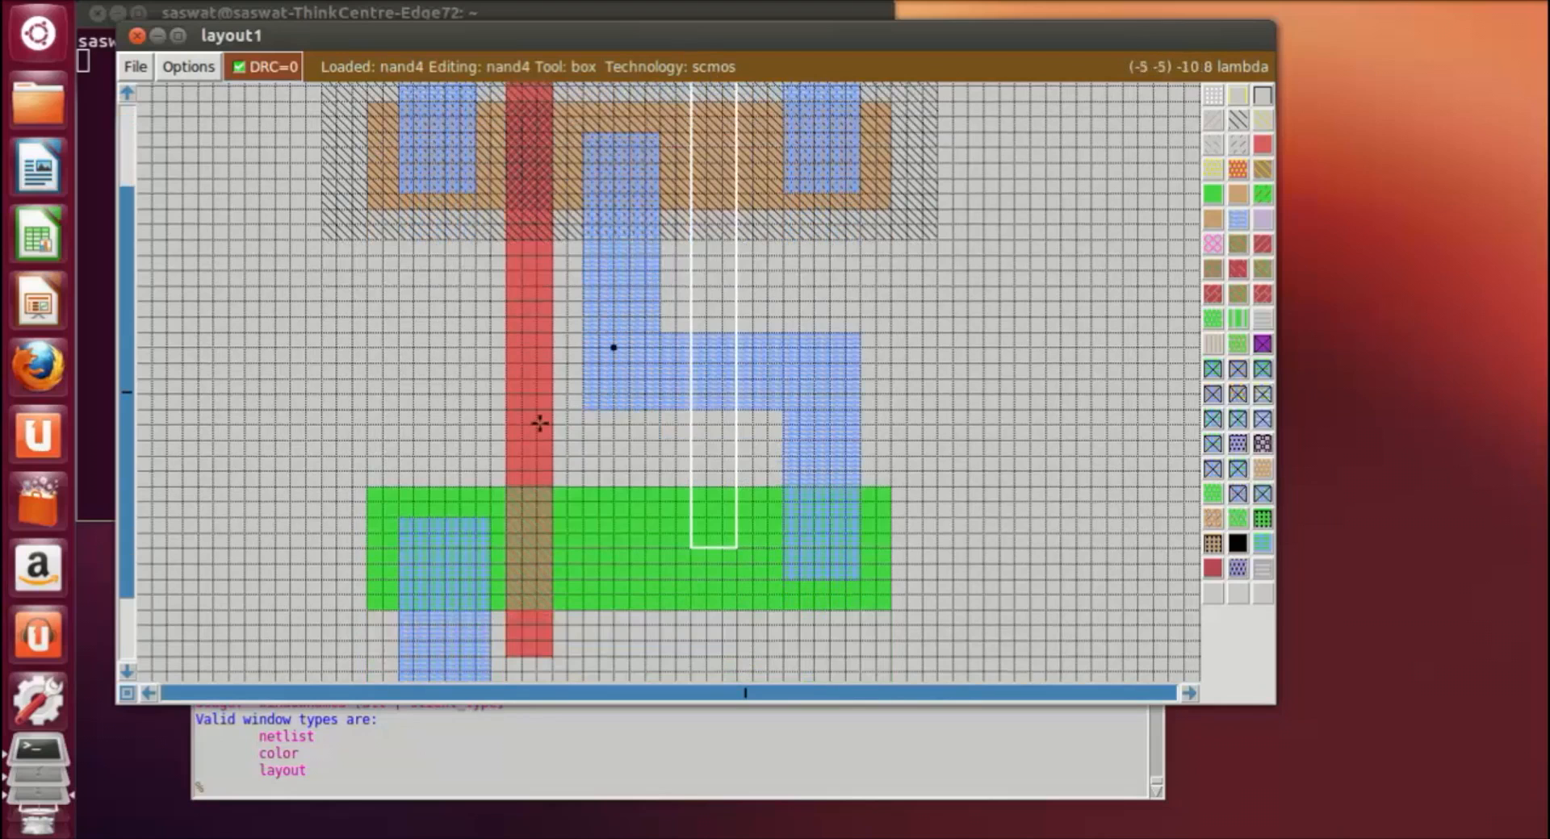
pyautogui.middleClick(539, 424)
pyautogui.scroll(3, 972, 395)
pyautogui.scroll(-8, 972, 395)
pyautogui.scroll(-1, 690, 394)
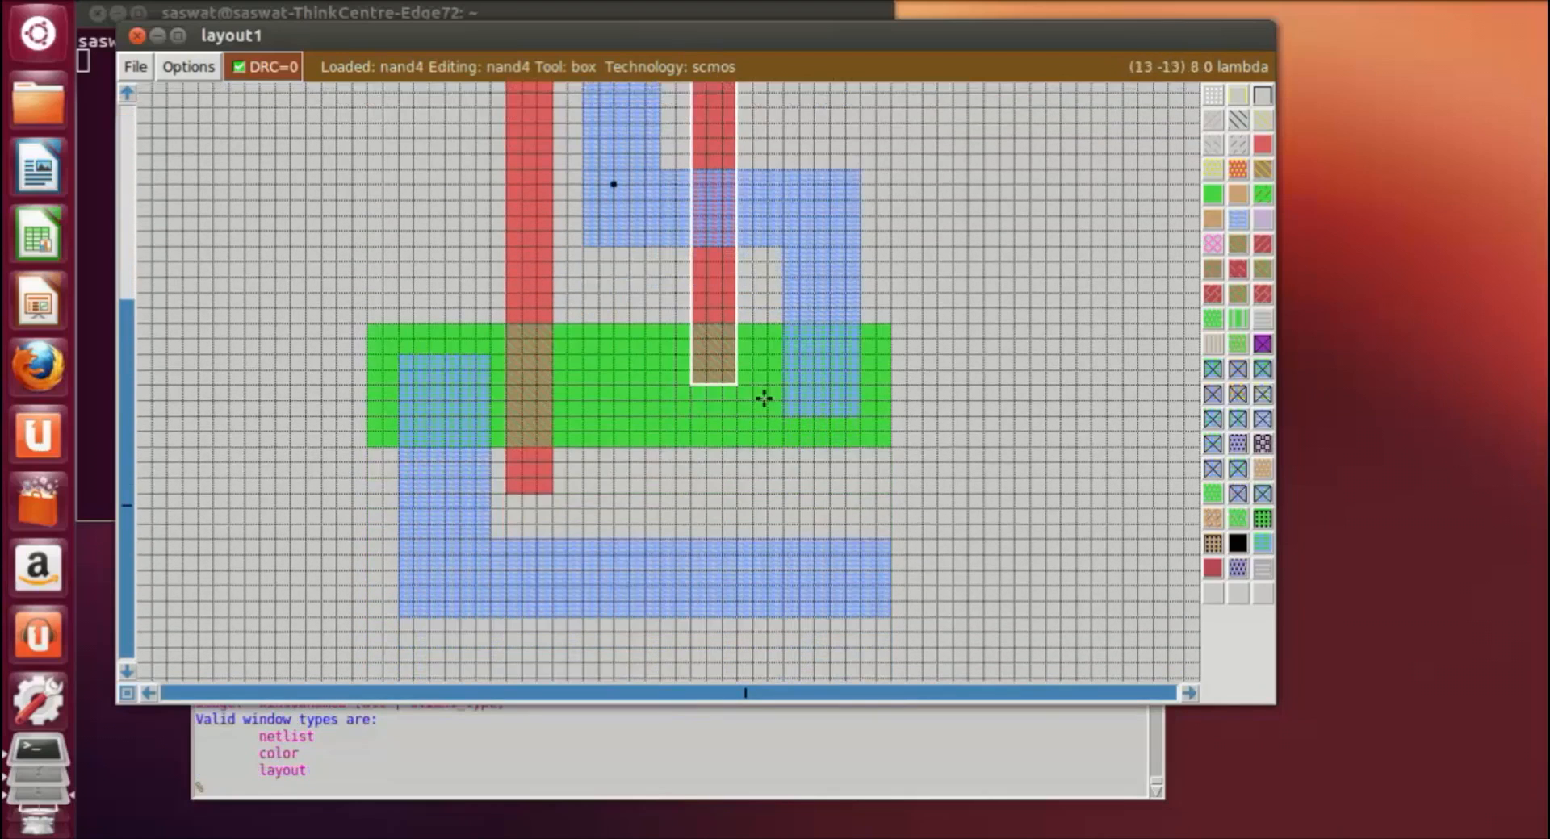
# Step: Extend the second polysilicon gate down past the ndiffusion's lower edge, about 7 lambda, level with the first gate's lower end
pyautogui.rightClick(738, 508)
pyautogui.middleClick(546, 480)
pyautogui.click(1046, 476)
pyautogui.click(692, 497)
pyautogui.rightClick(735, 495)
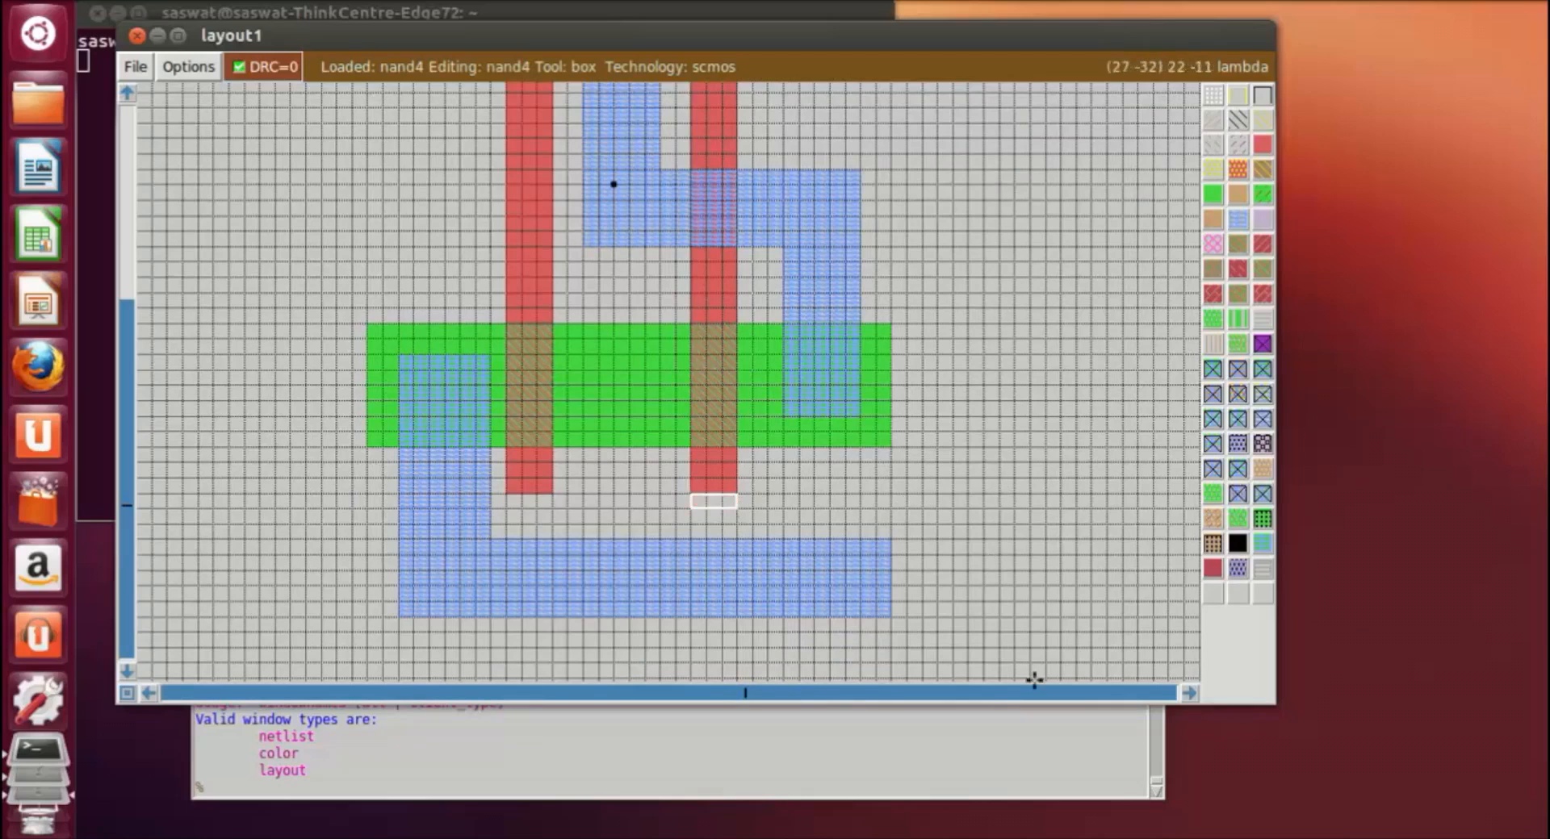
pyautogui.click(1032, 585)
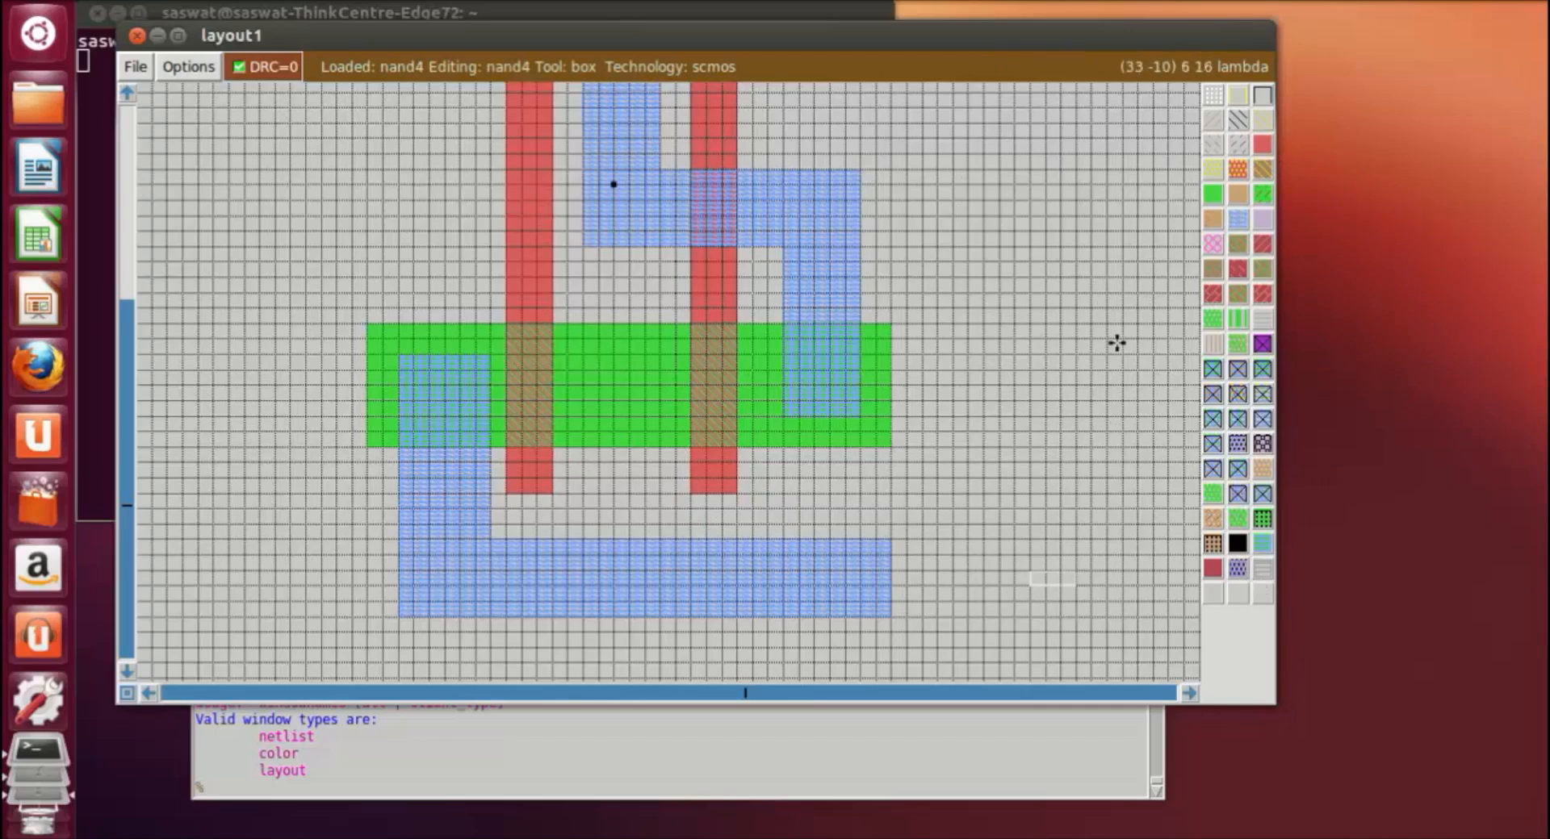
# Step: Extend the central metal1 strip upward inside the pdiffusion with a piece about 5 by 1 lambda
pyautogui.scroll(4, 983, 511)
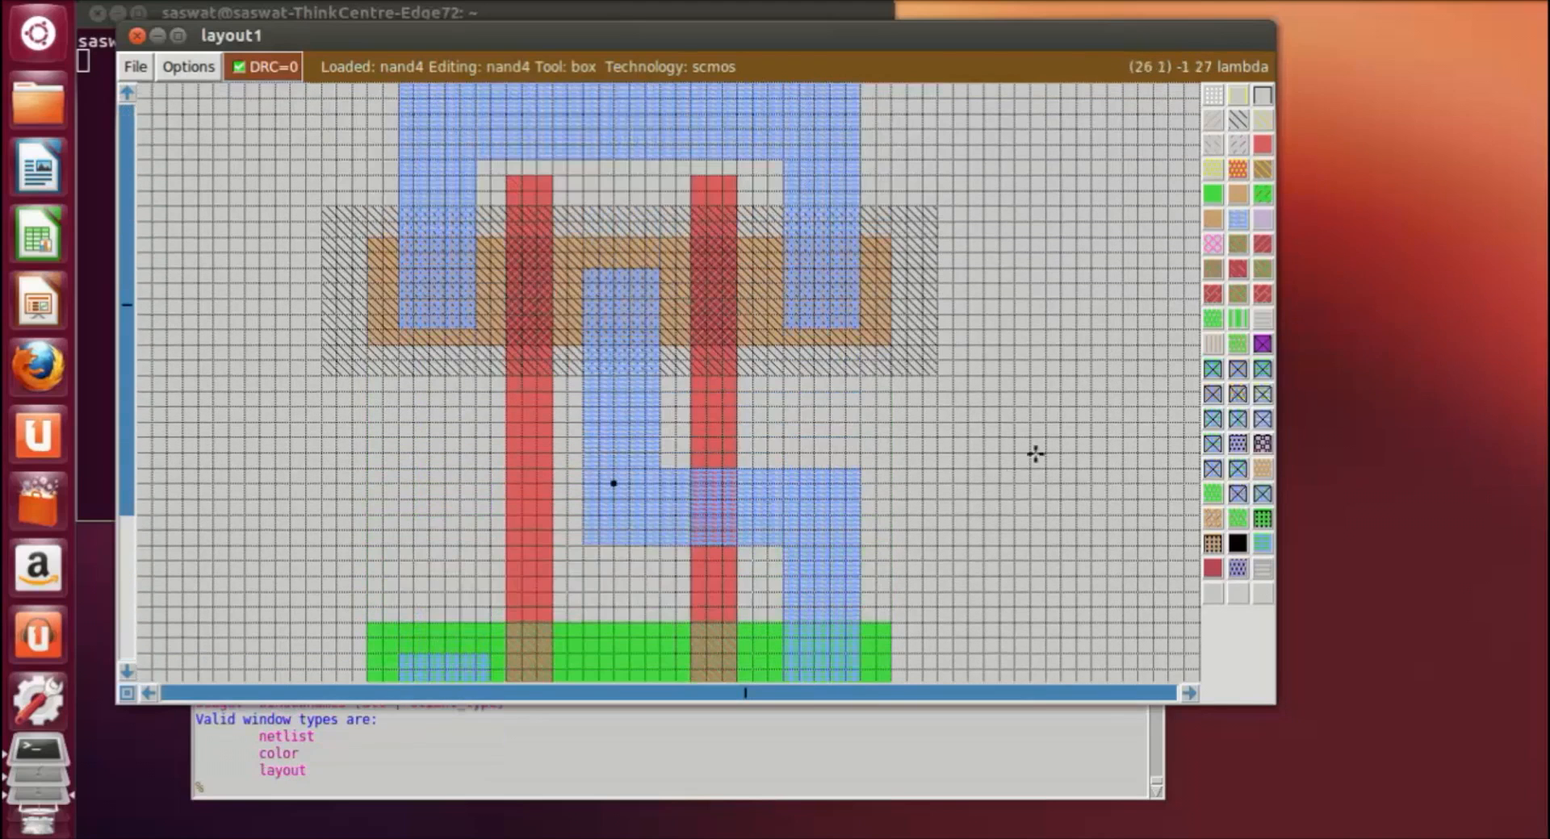
pyautogui.scroll(-3, 1046, 441)
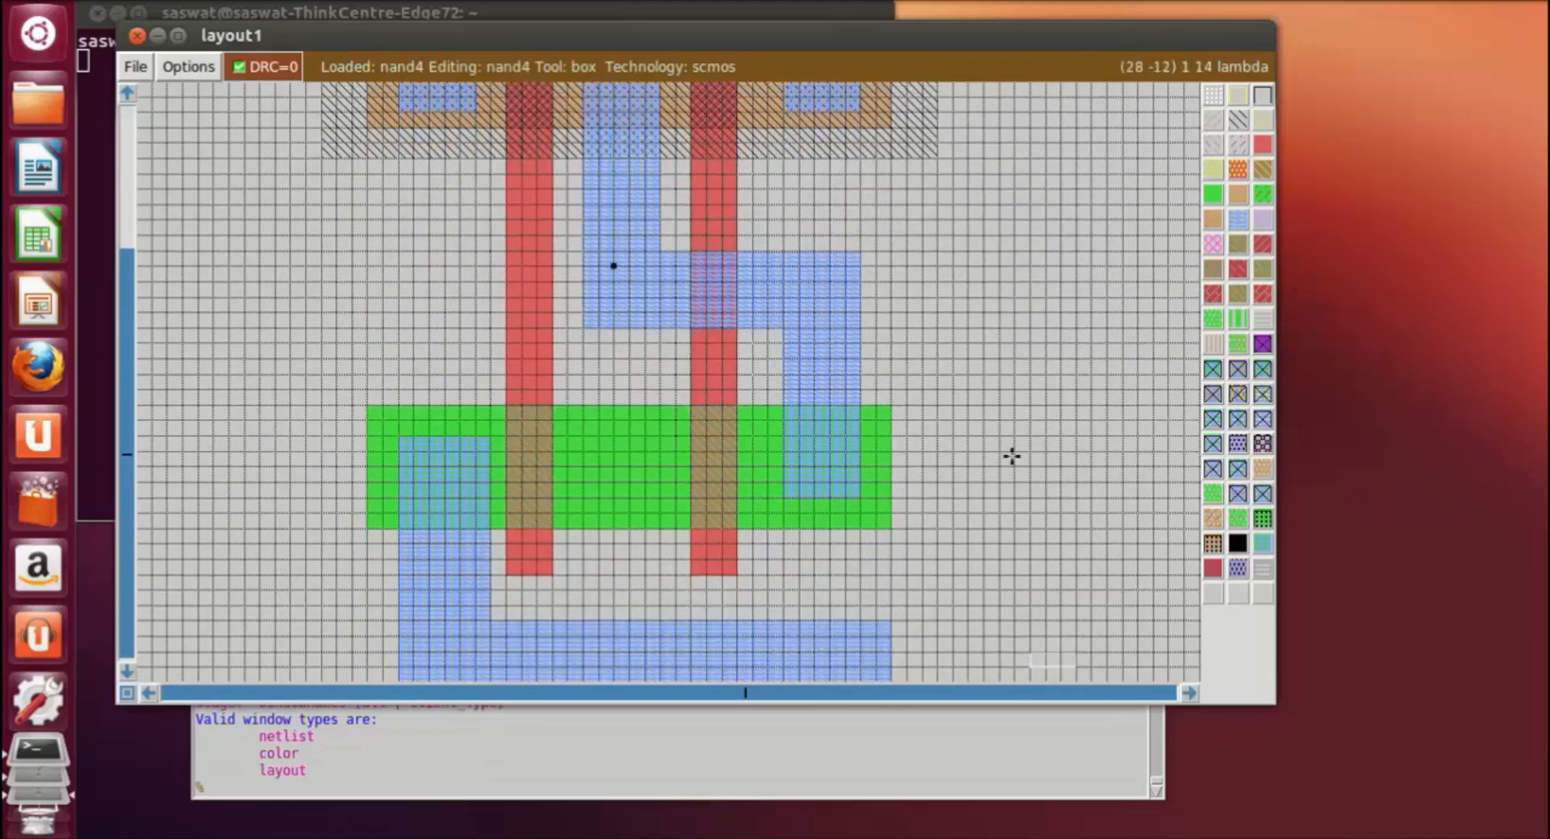
pyautogui.scroll(3, 981, 452)
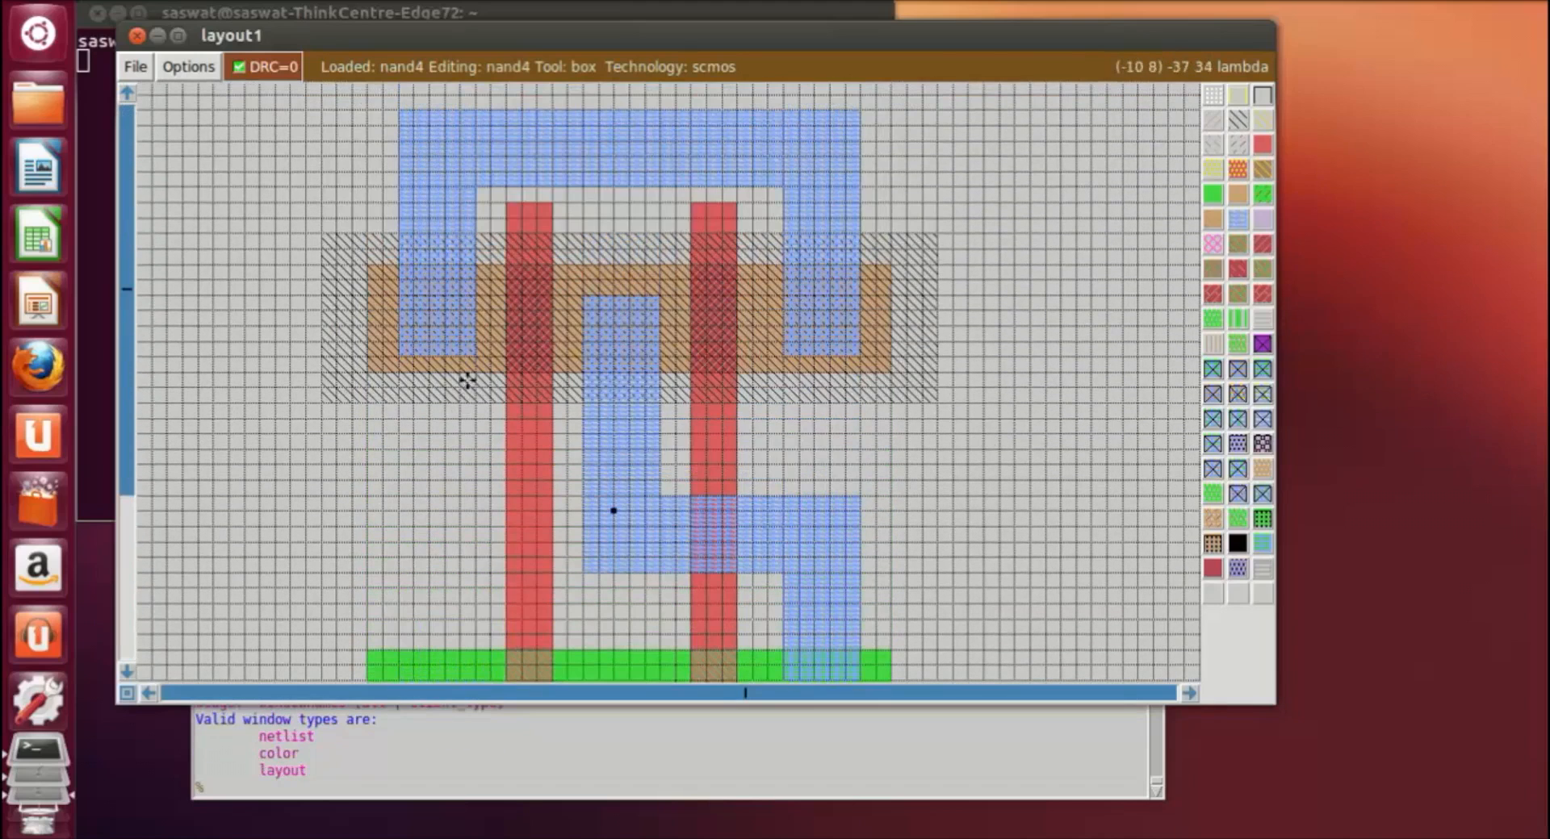
pyautogui.click(403, 280)
pyautogui.rightClick(473, 348)
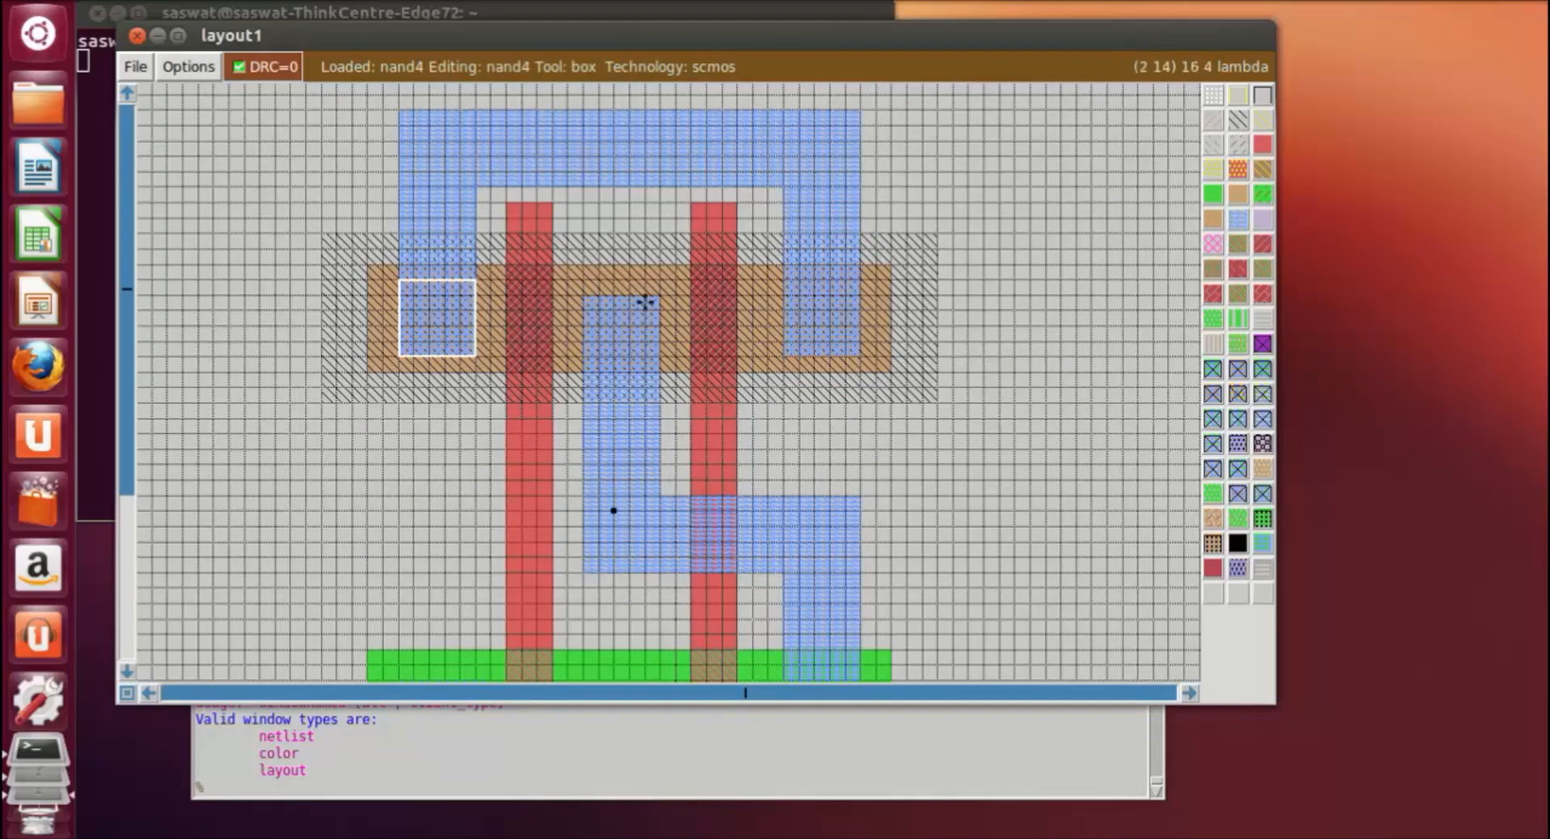
pyautogui.click(586, 287)
pyautogui.rightClick(651, 302)
pyautogui.rightClick(658, 280)
pyautogui.click(1032, 428)
pyautogui.scroll(-3, 1036, 423)
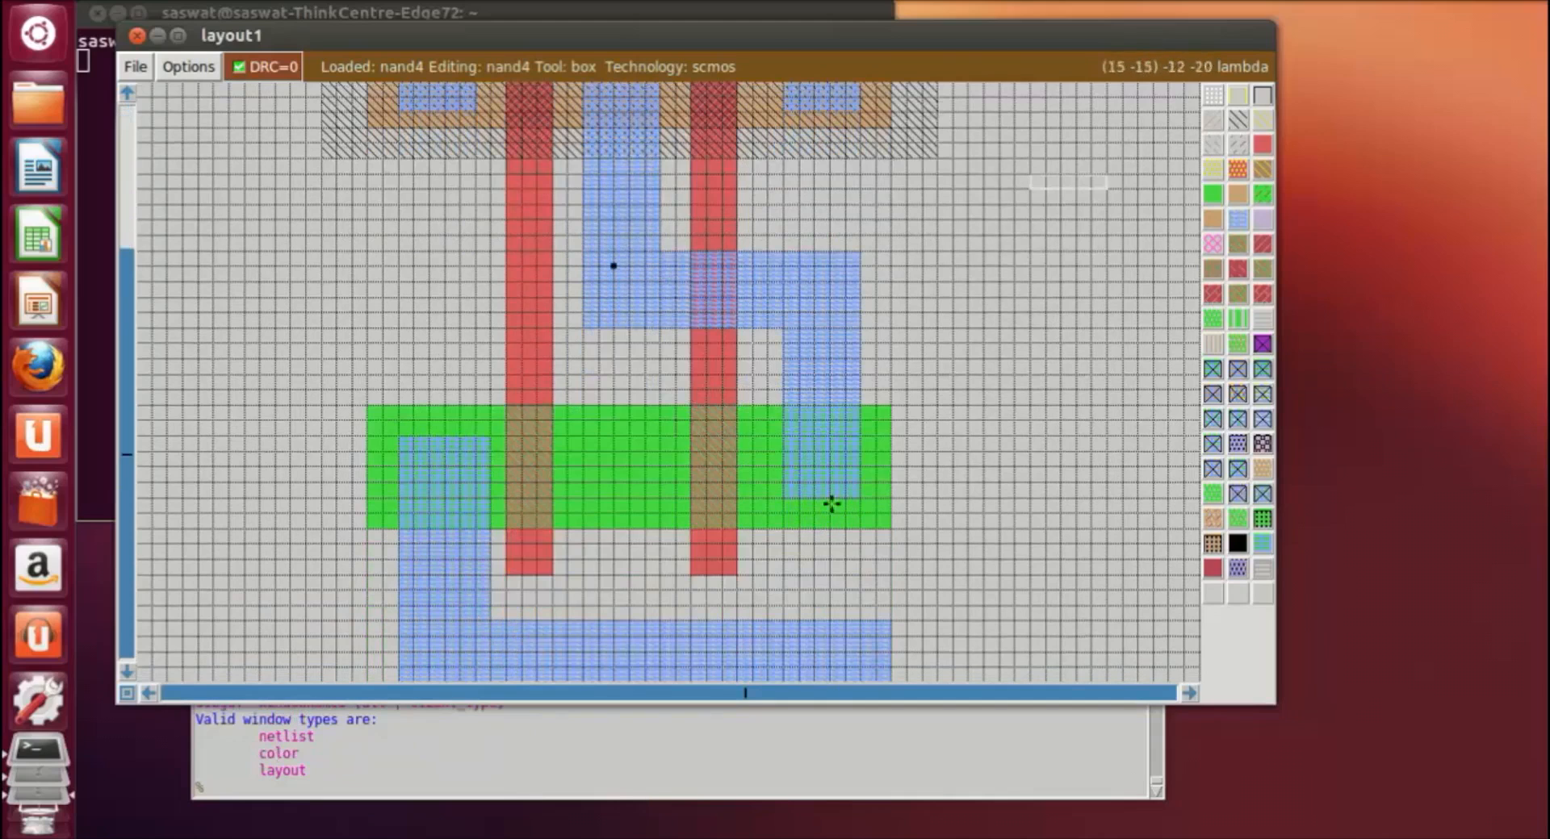
# Step: Within the ndiffusion, extend the left metal1 strip up and the right metal1 strip down by about 1 lambda each
pyautogui.click(399, 435)
pyautogui.rightClick(485, 434)
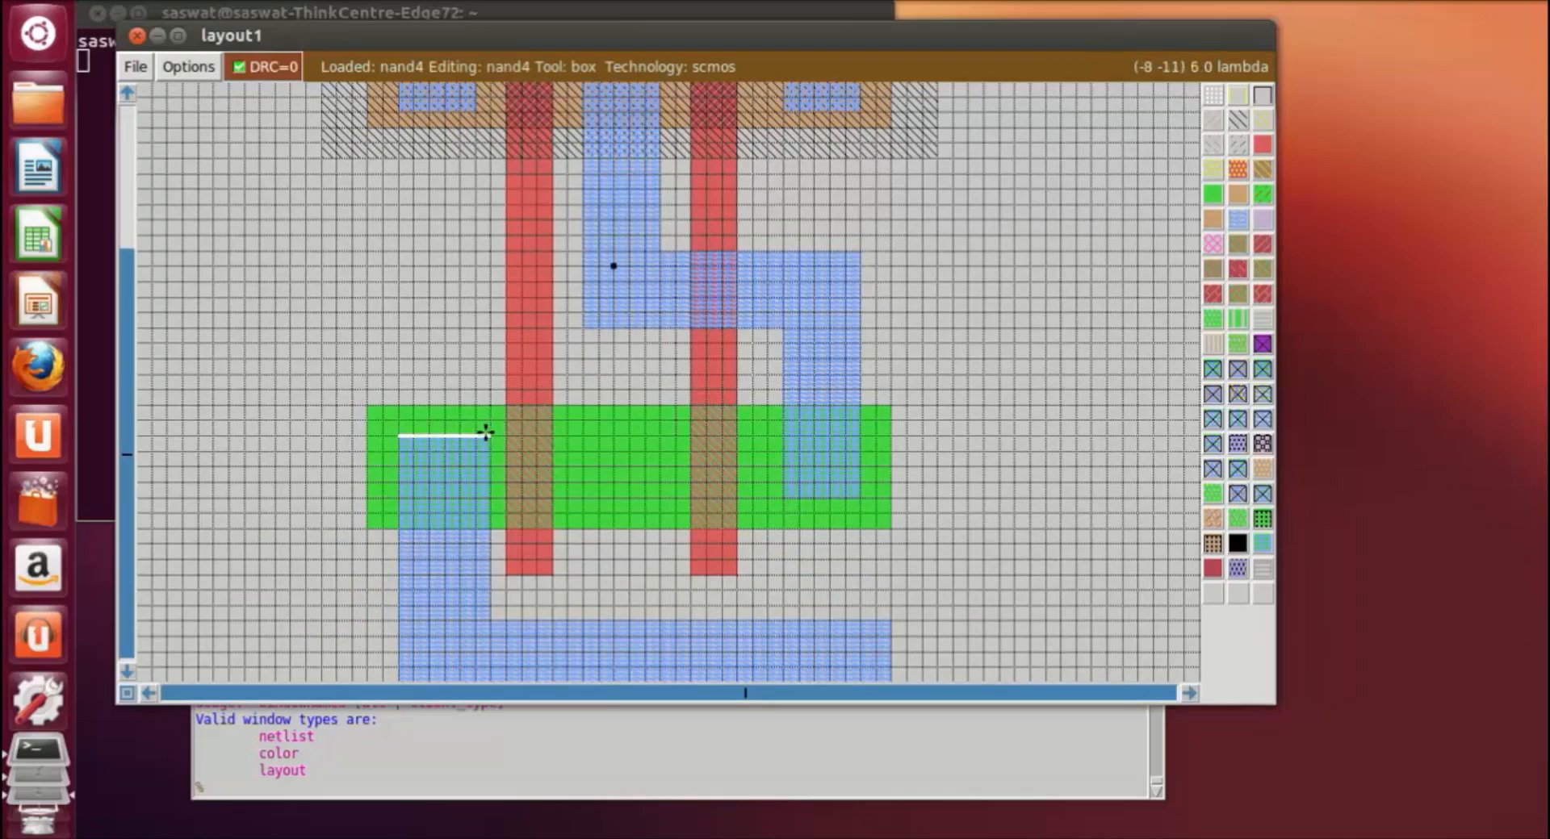
pyautogui.rightClick(488, 422)
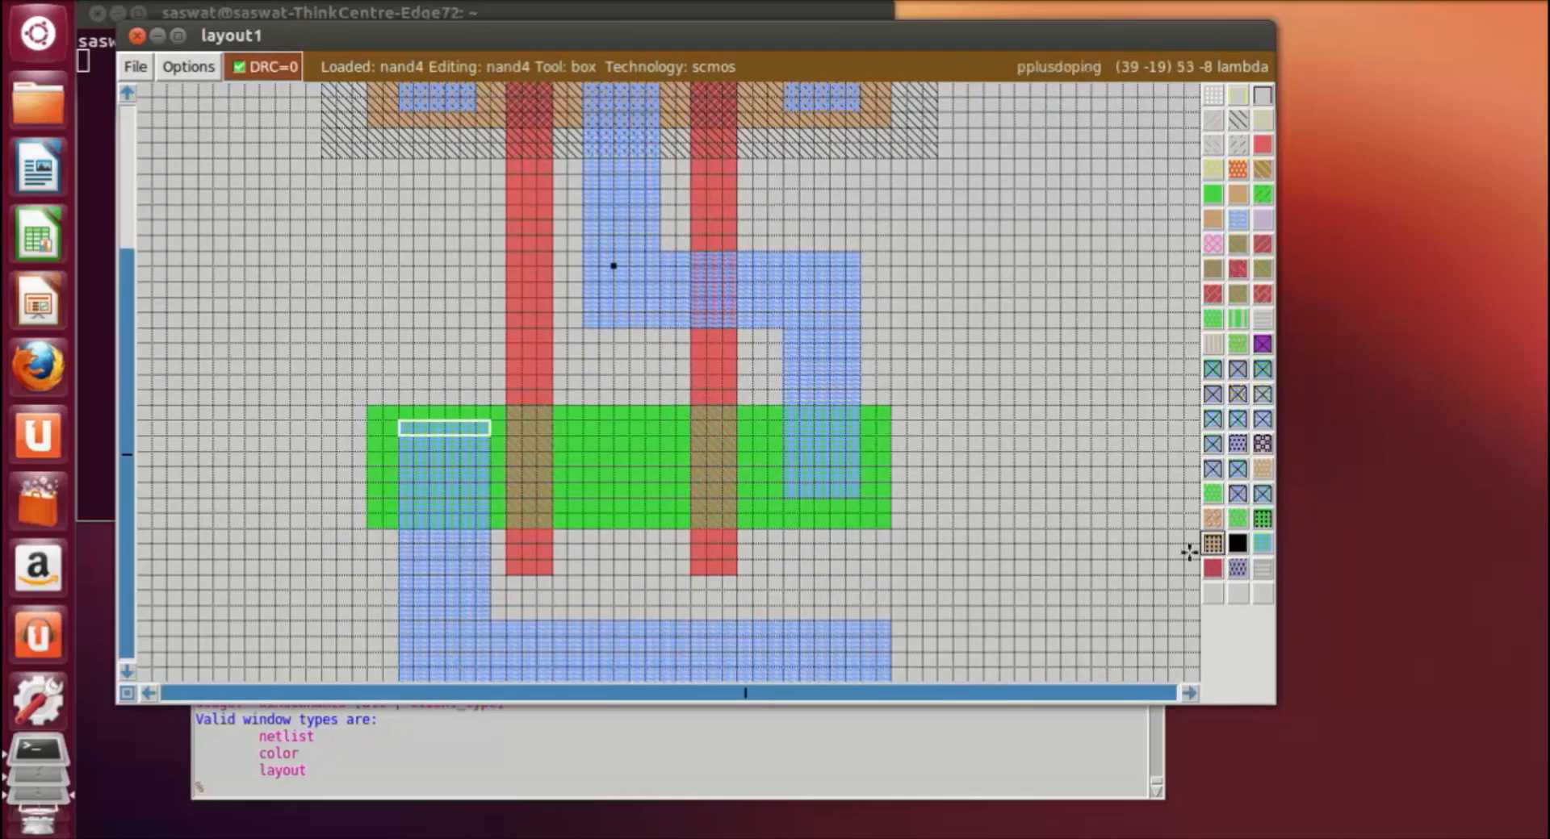
pyautogui.click(1061, 536)
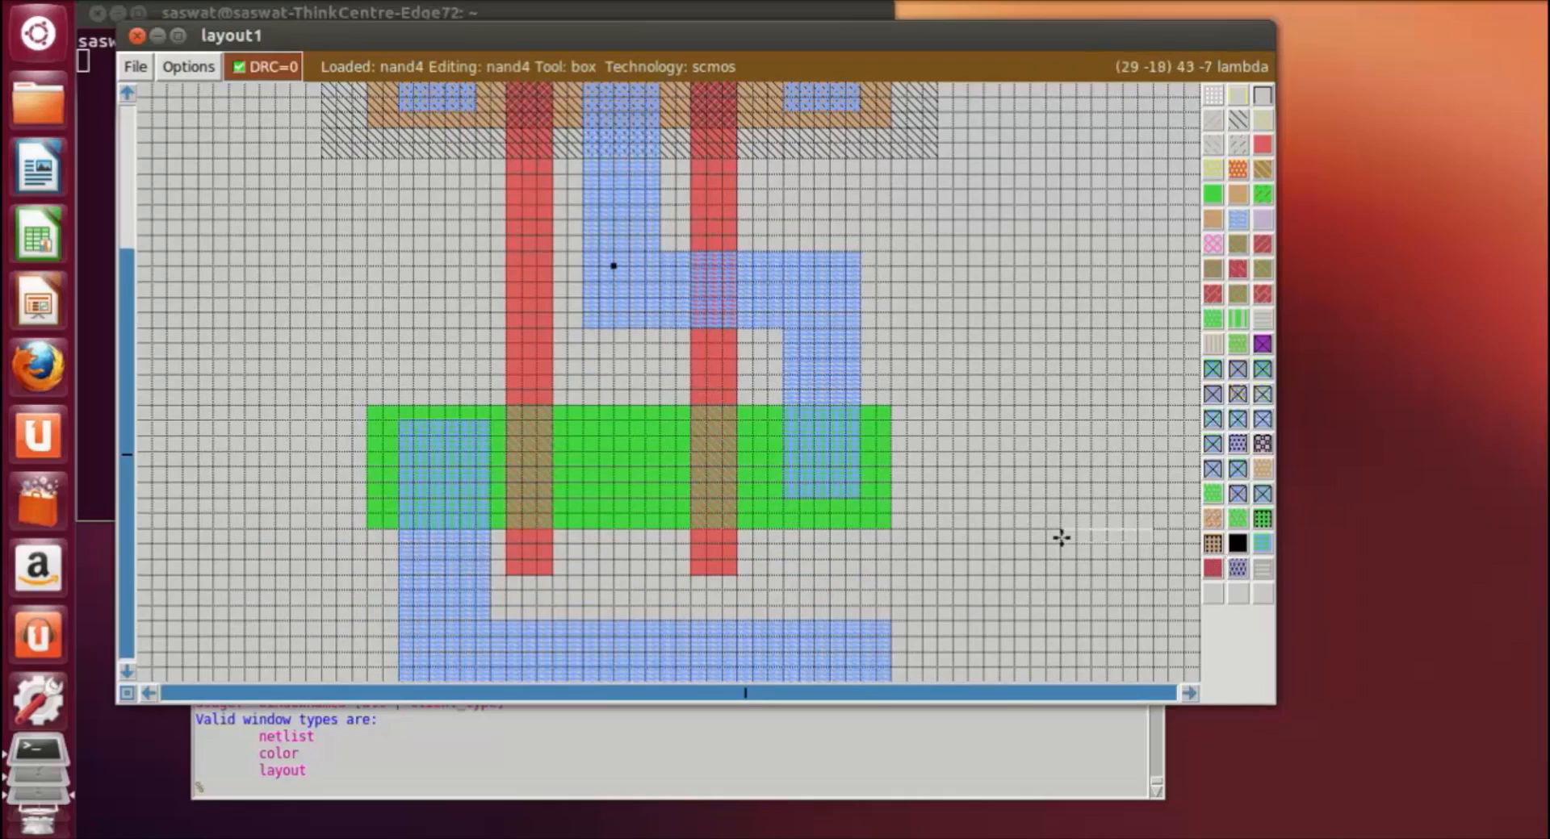
pyautogui.click(784, 515)
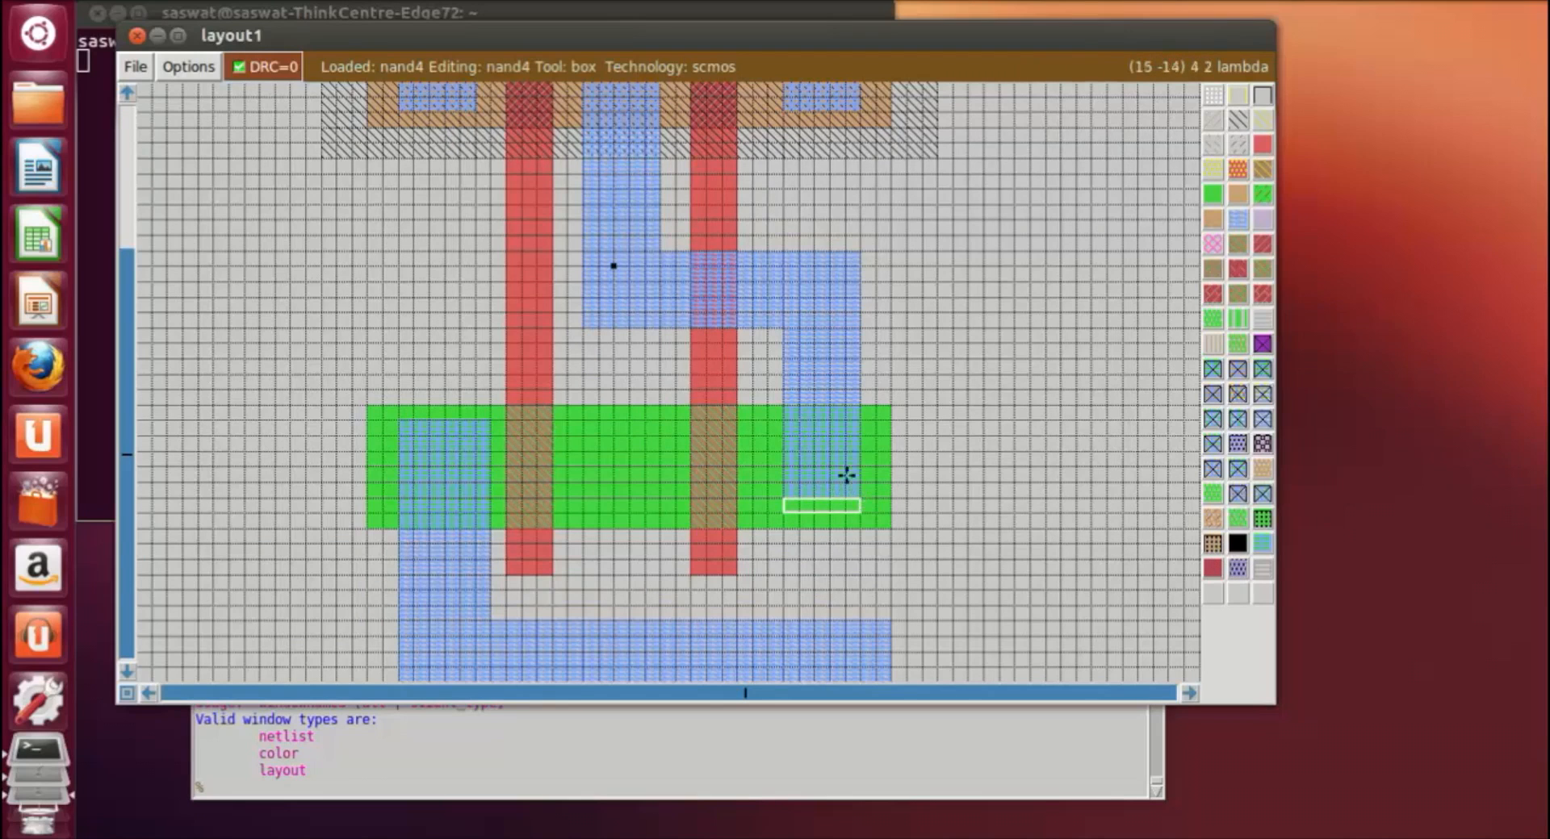
pyautogui.click(1026, 378)
# Step: Paint a pdcontact about 5 by 5 lambda at the lower end of the left metal1 strip in the pdiffusion
pyautogui.scroll(5, 1041, 419)
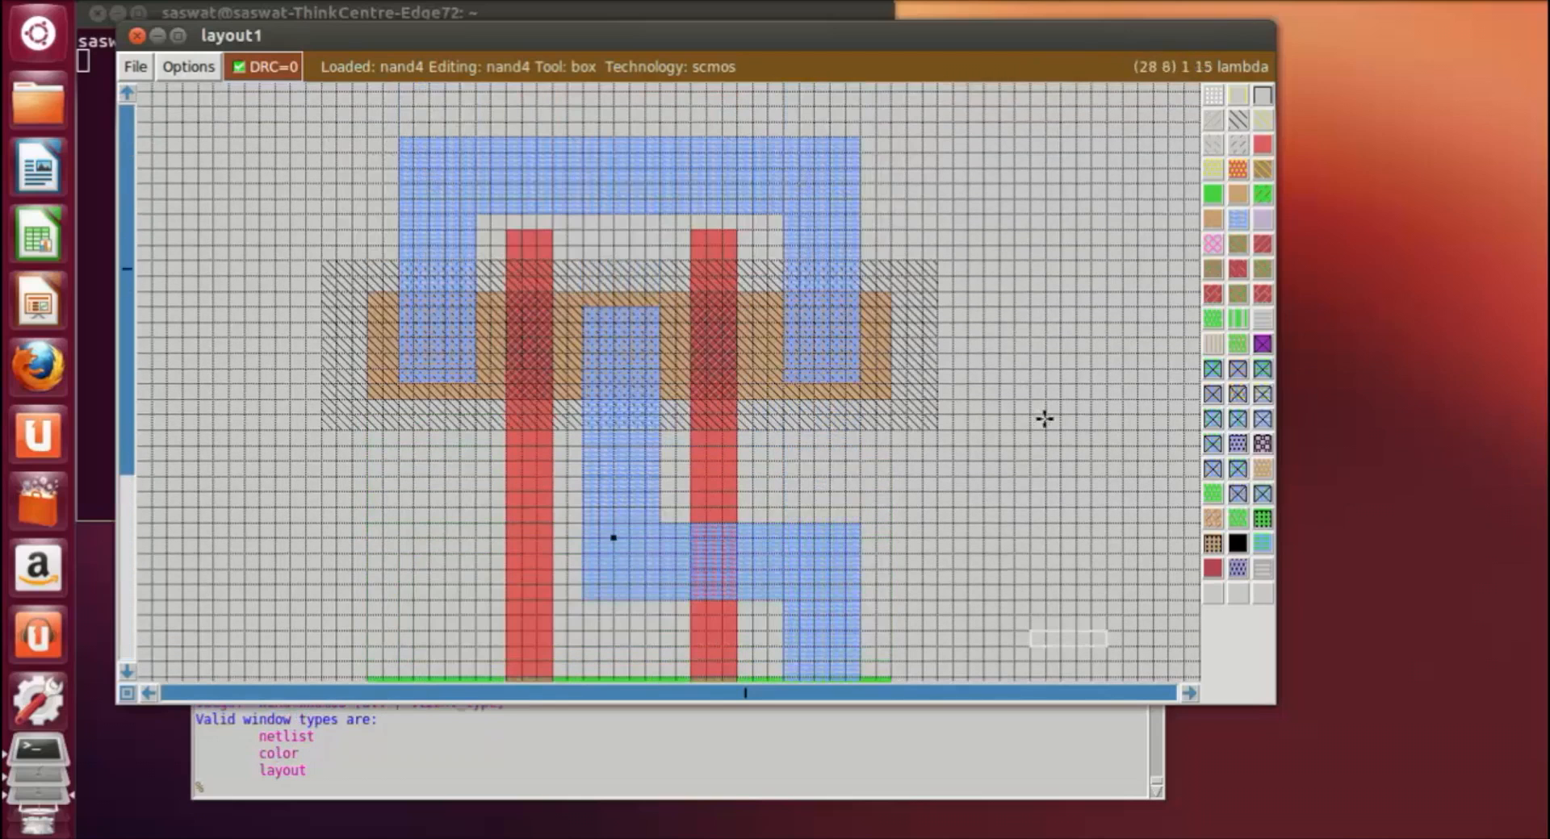
pyautogui.click(399, 320)
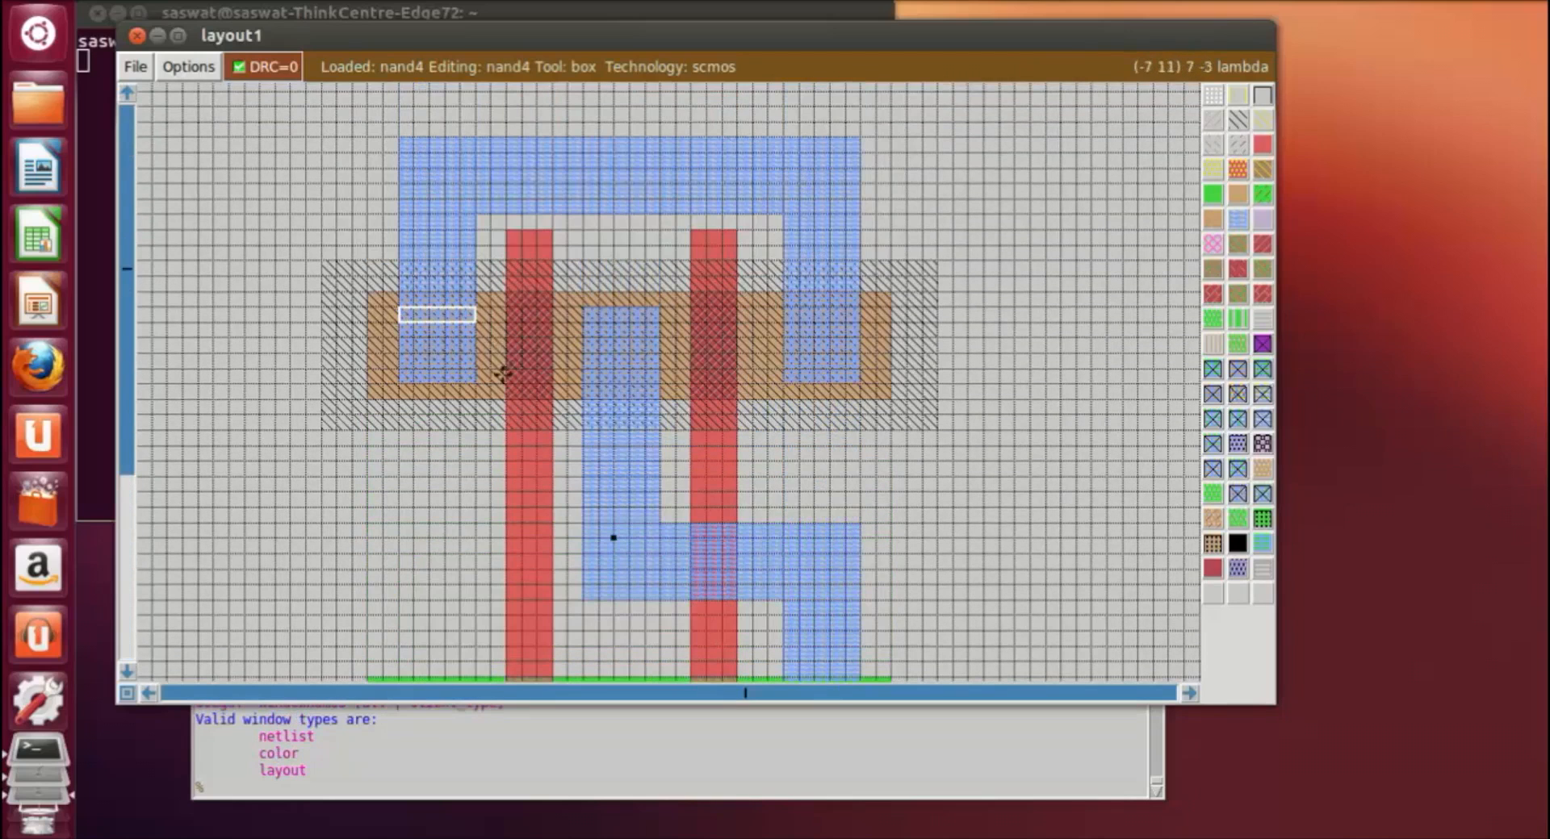
pyautogui.rightClick(476, 383)
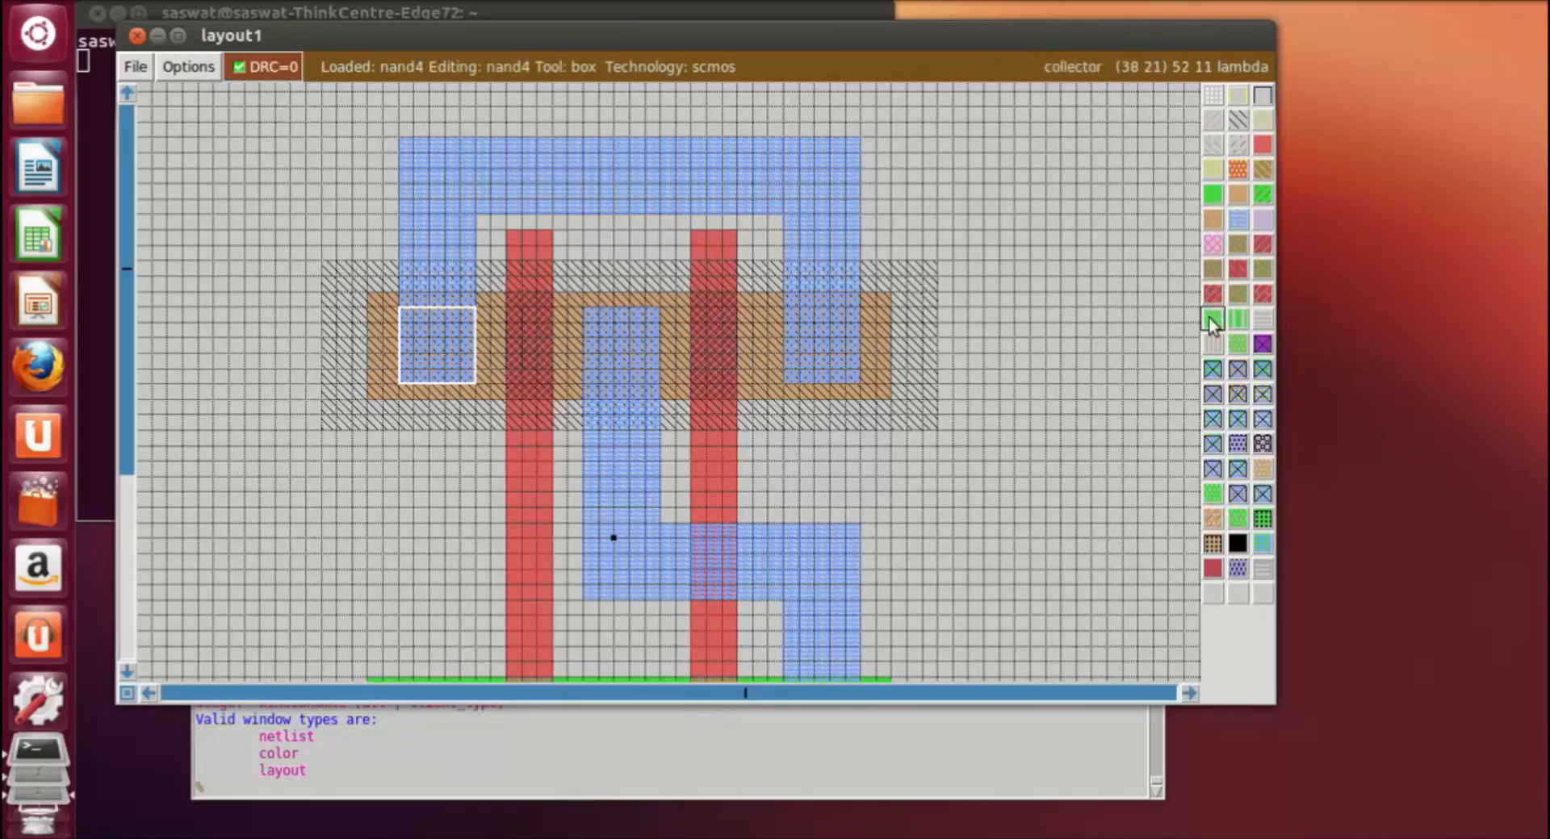
pyautogui.click(1236, 373)
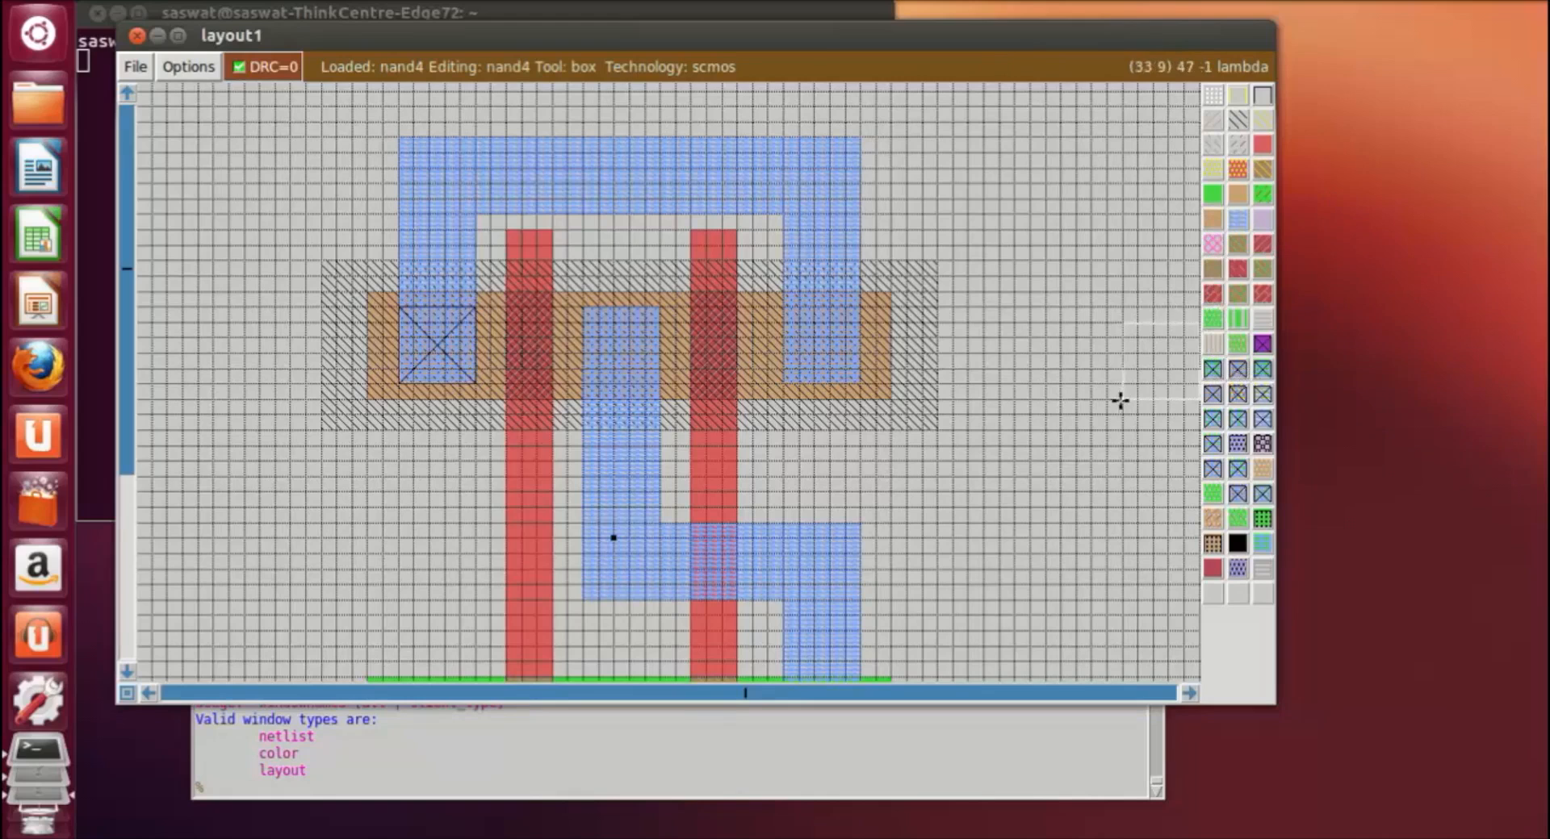
# Step: Paint pdcontacts about 5 by 5 lambda on the ends of the central and right metal1 strips in the pdiffusion
pyautogui.click(585, 309)
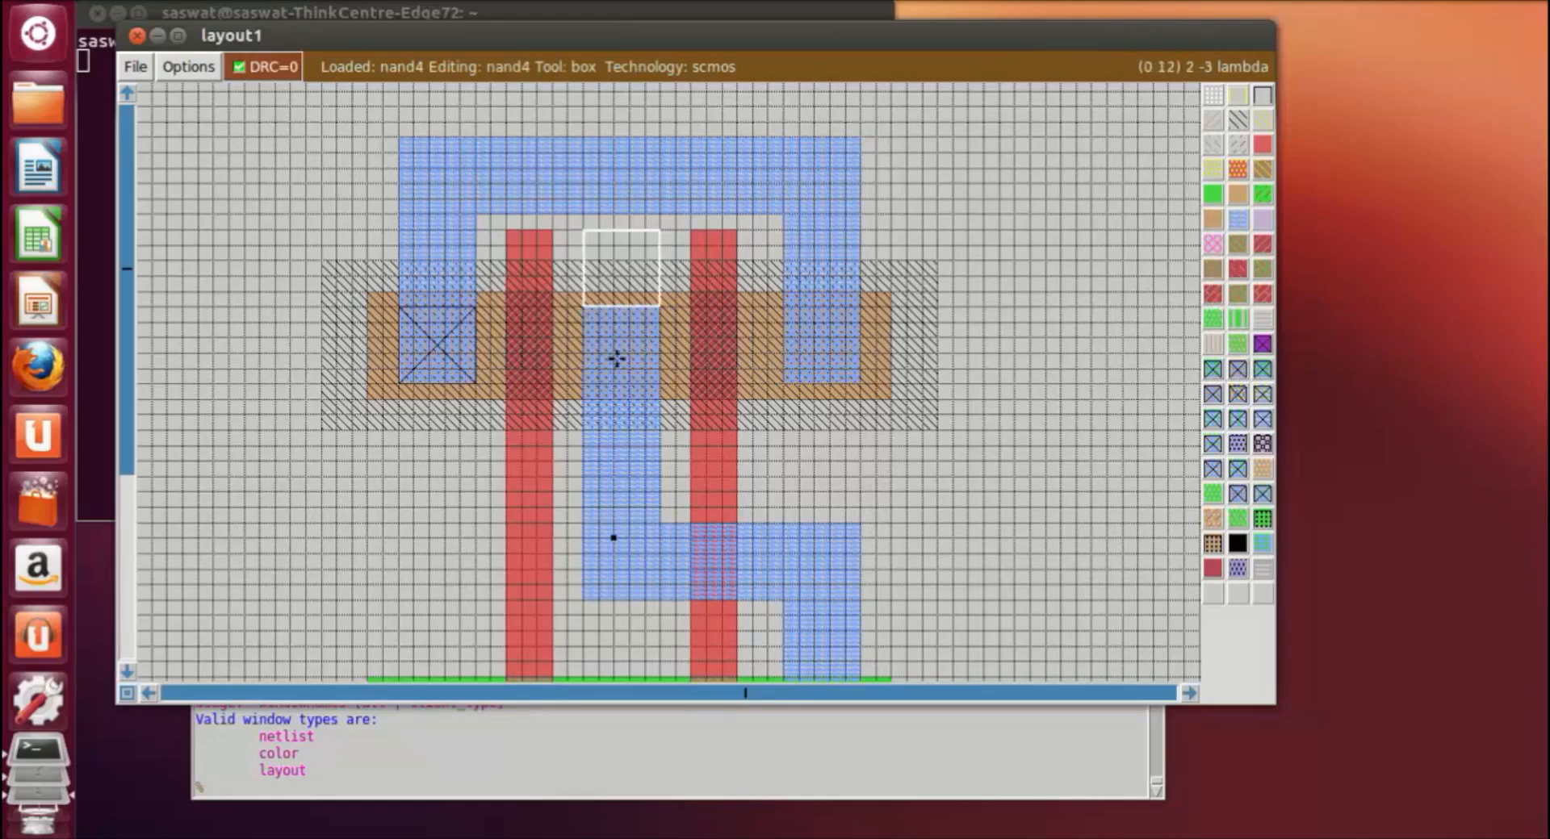
pyautogui.rightClick(655, 381)
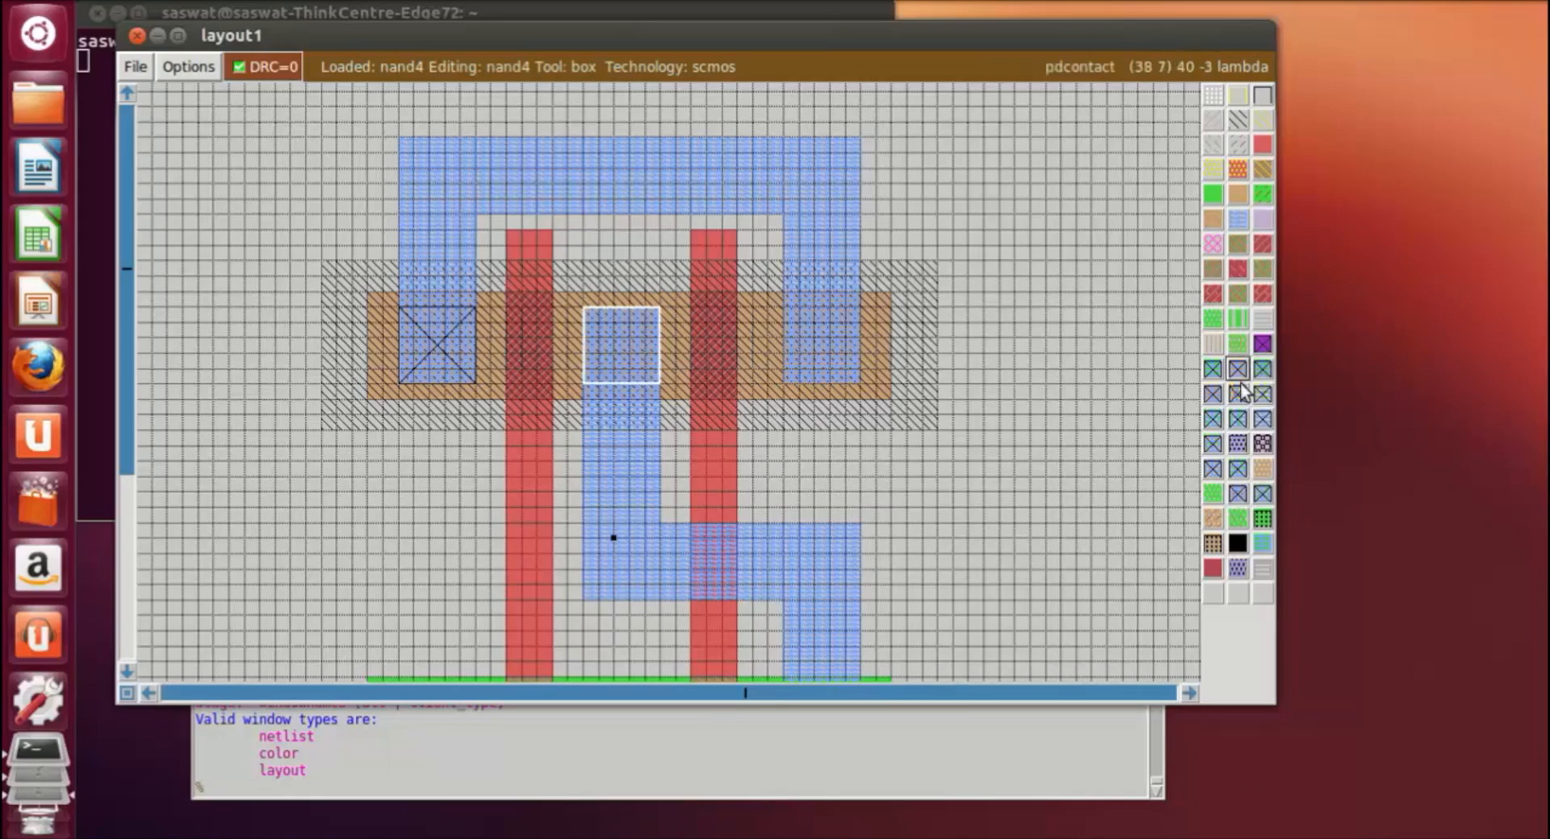
pyautogui.click(1213, 369)
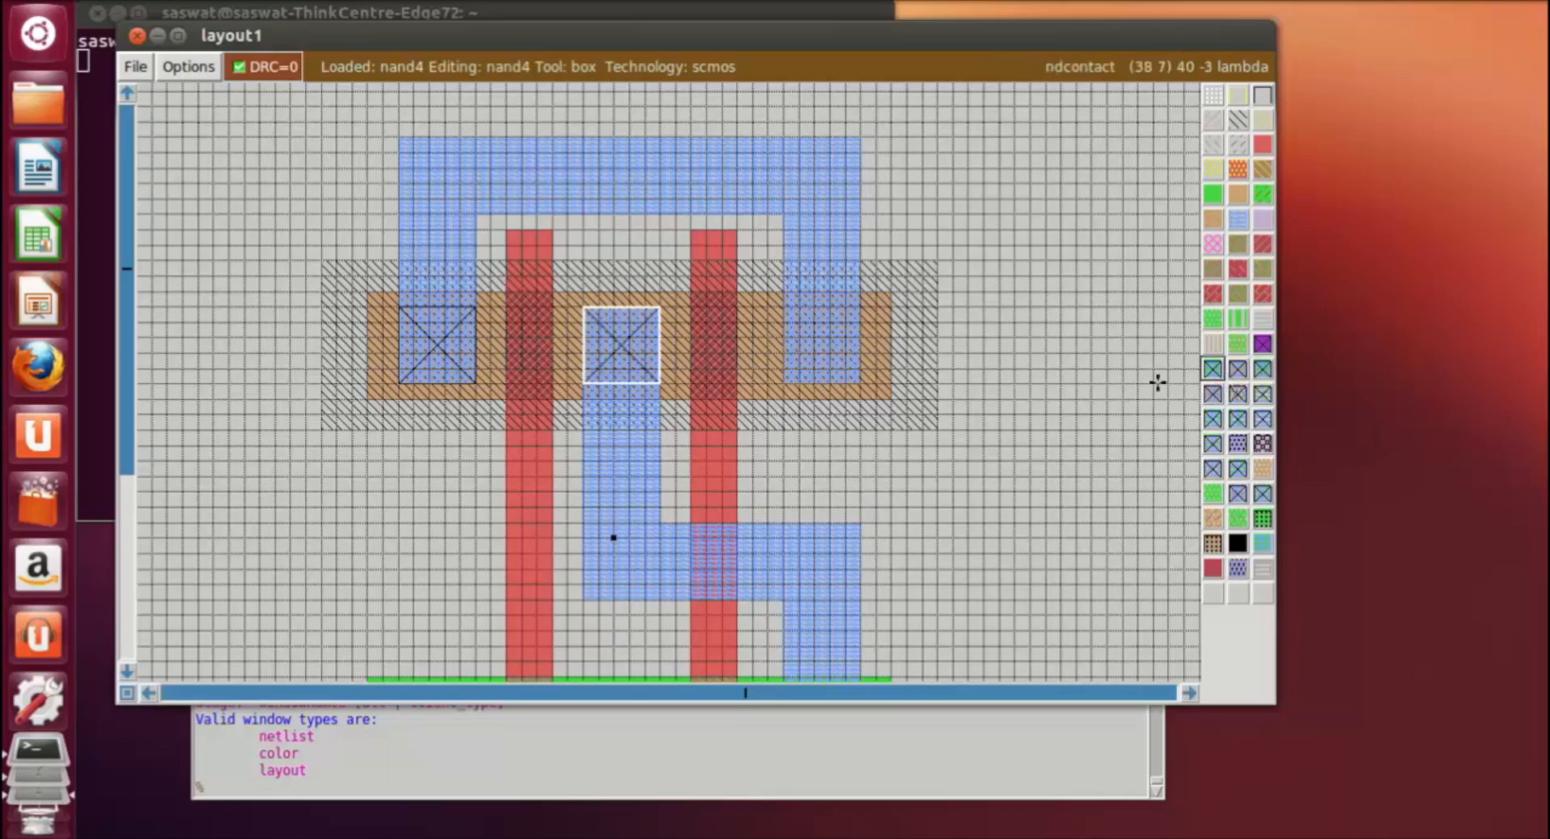
pyautogui.click(784, 317)
pyautogui.click(853, 378)
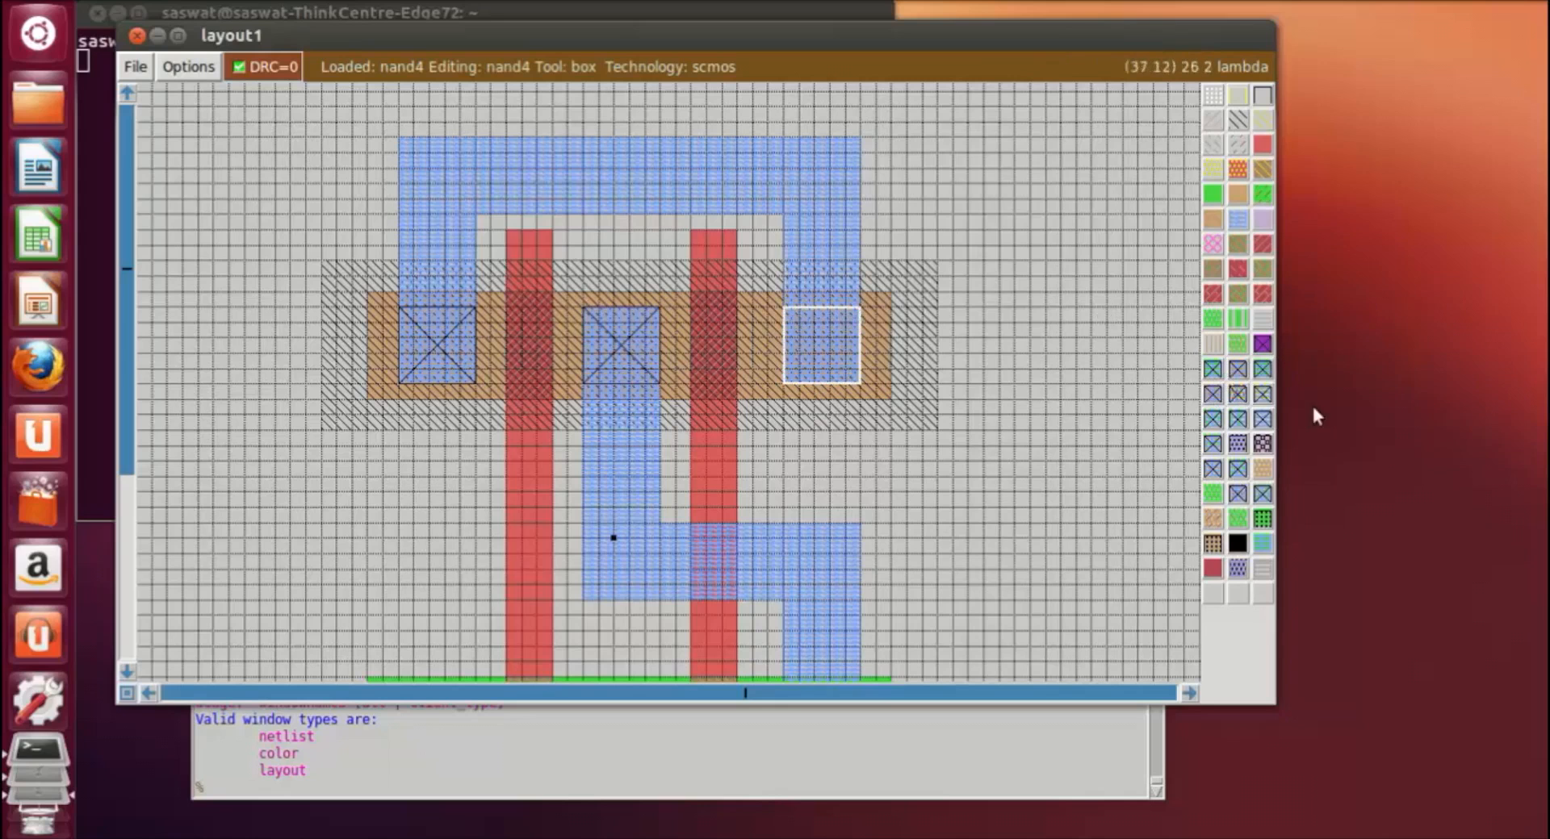
pyautogui.click(1232, 376)
# Step: Paint an ndcontact about 6 by 6 lambda at the upper end of the left metal1 strip in the ndiffusion
pyautogui.scroll(-3, 1124, 414)
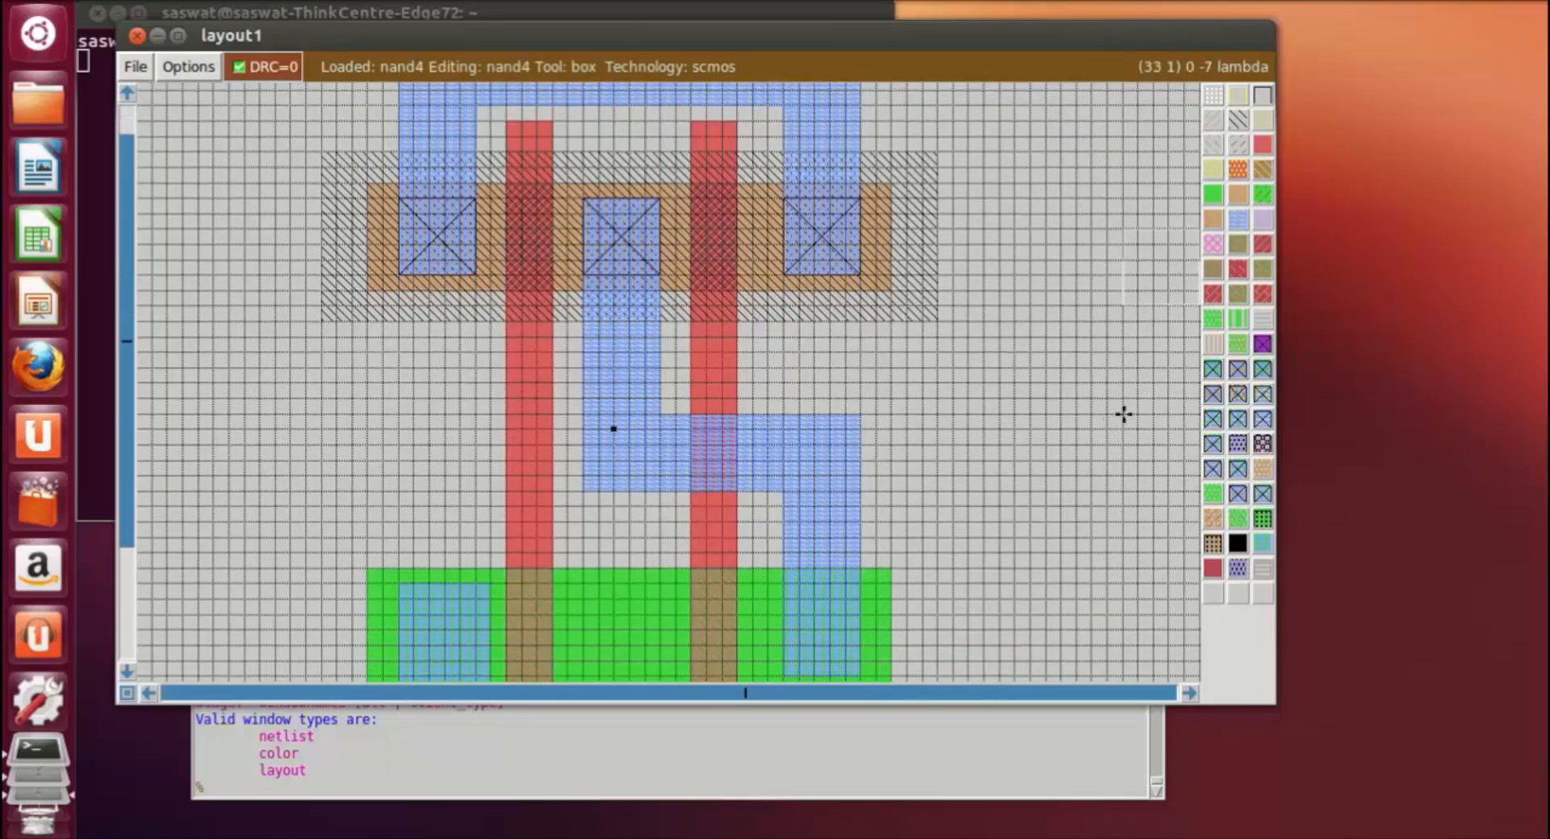
pyautogui.scroll(-5, 1123, 414)
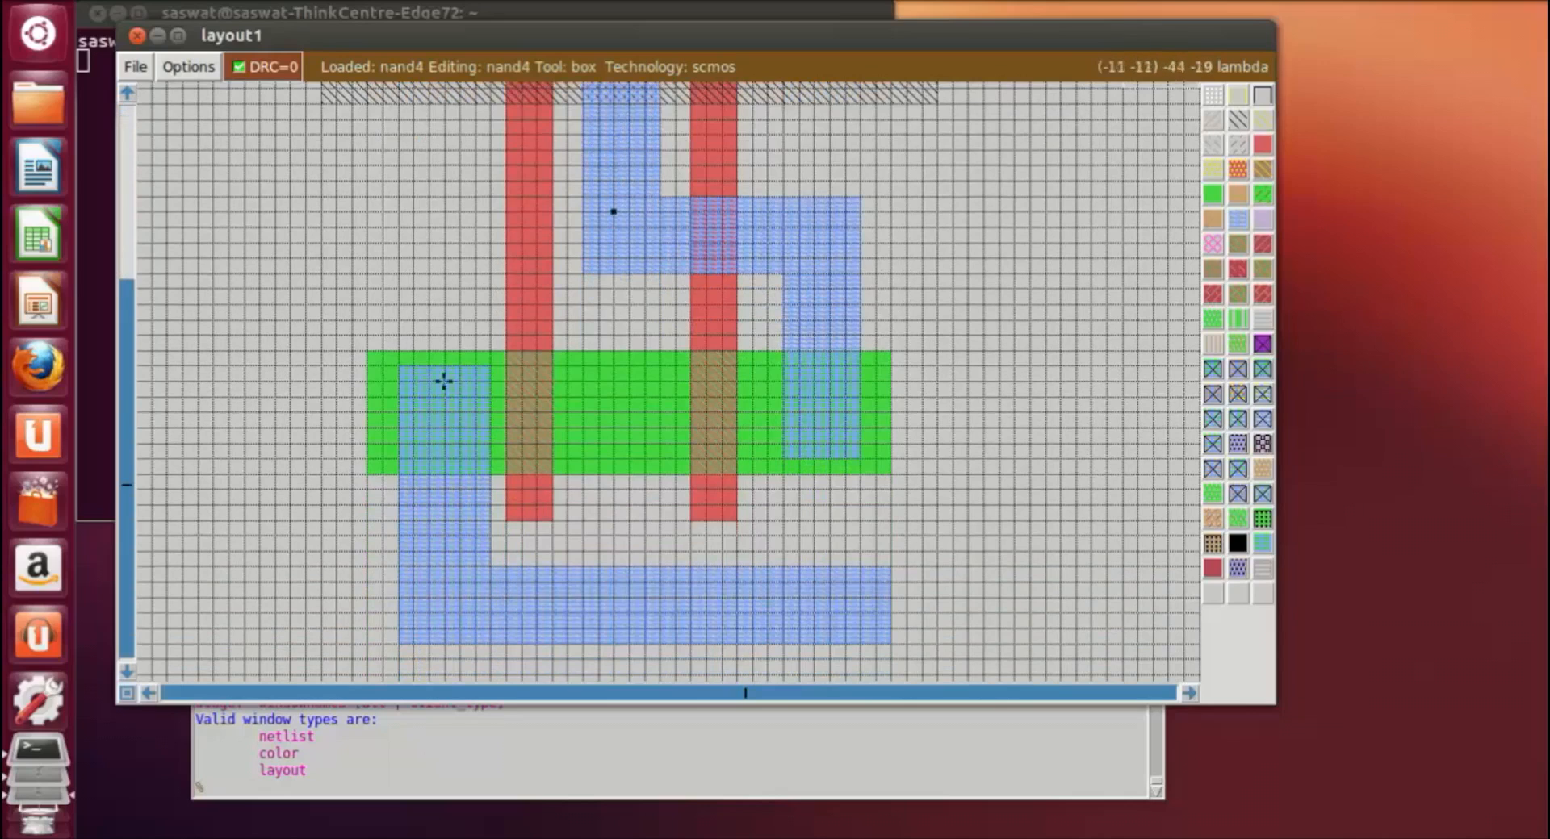
pyautogui.click(404, 374)
pyautogui.rightClick(487, 456)
pyautogui.rightClick(484, 366)
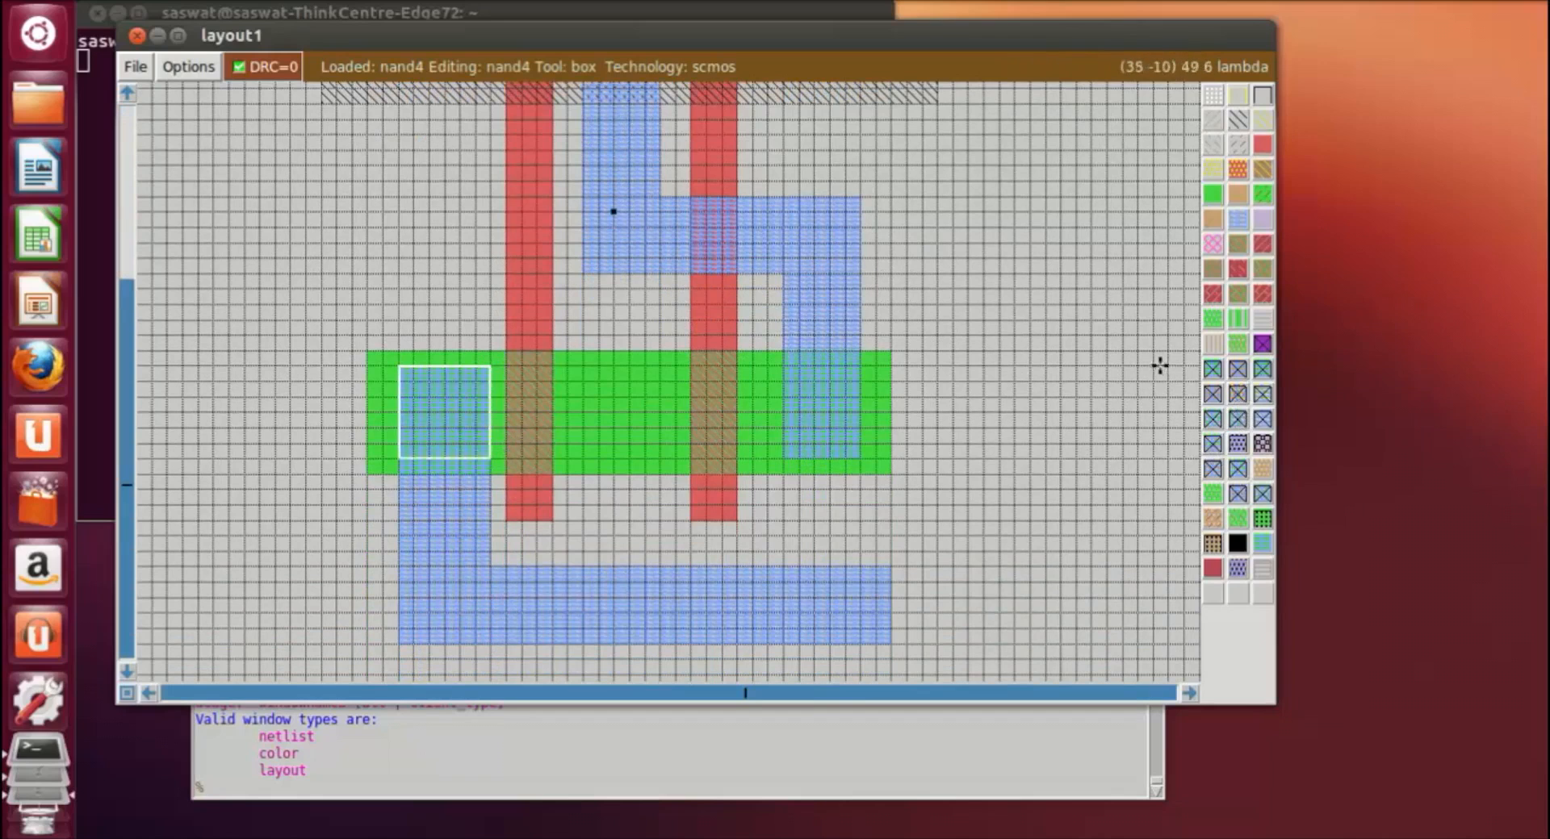
pyautogui.click(1211, 370)
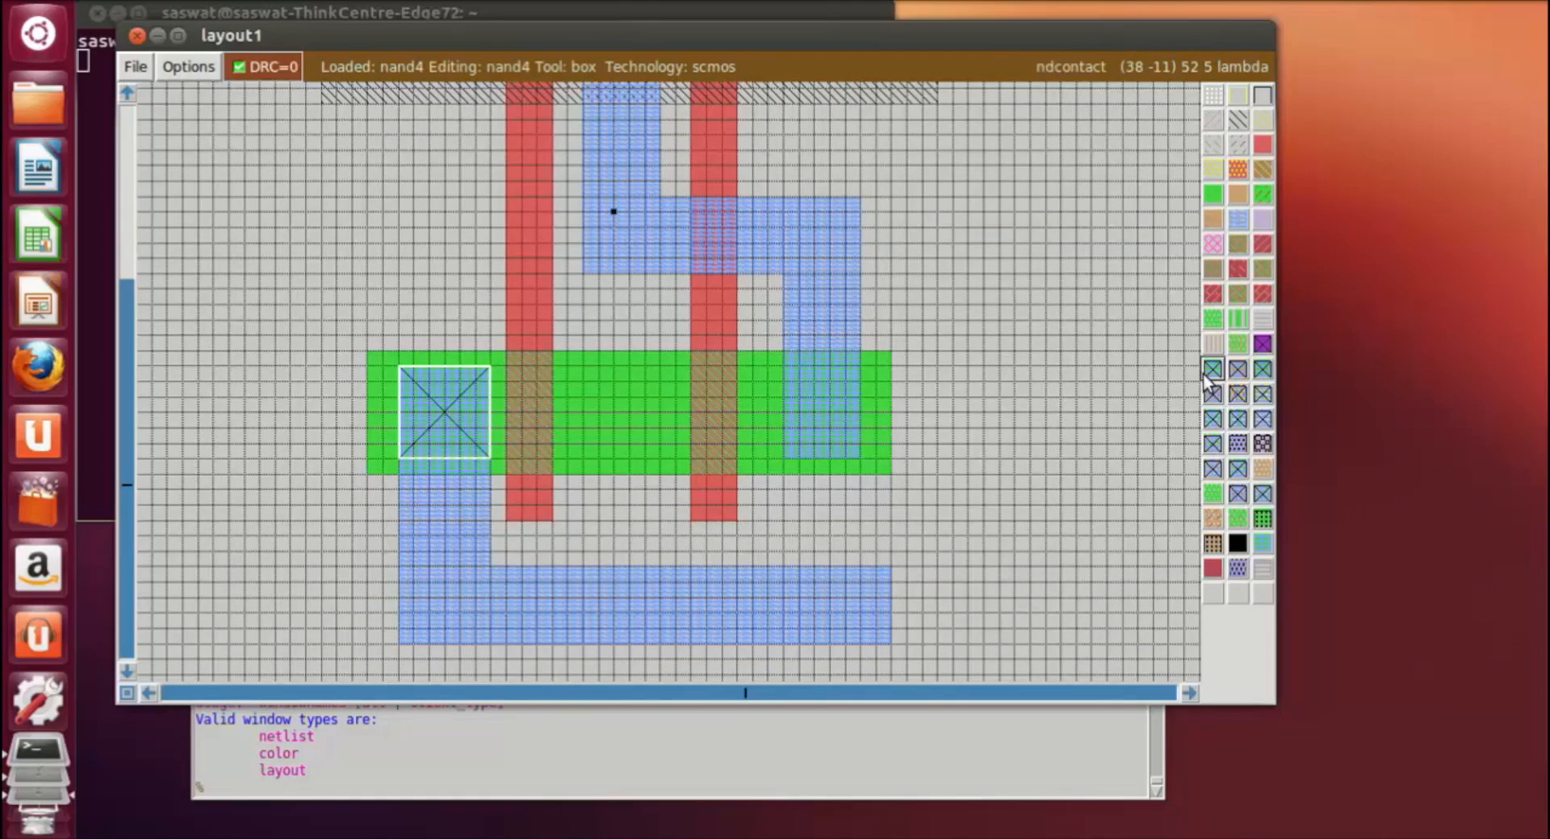
# Step: Paint an ndcontact about 5 by 6 lambda at the lower end of the right metal1 strip in the ndiffusion
pyautogui.click(785, 373)
pyautogui.click(867, 457)
pyautogui.rightClick(847, 368)
pyautogui.rightClick(856, 369)
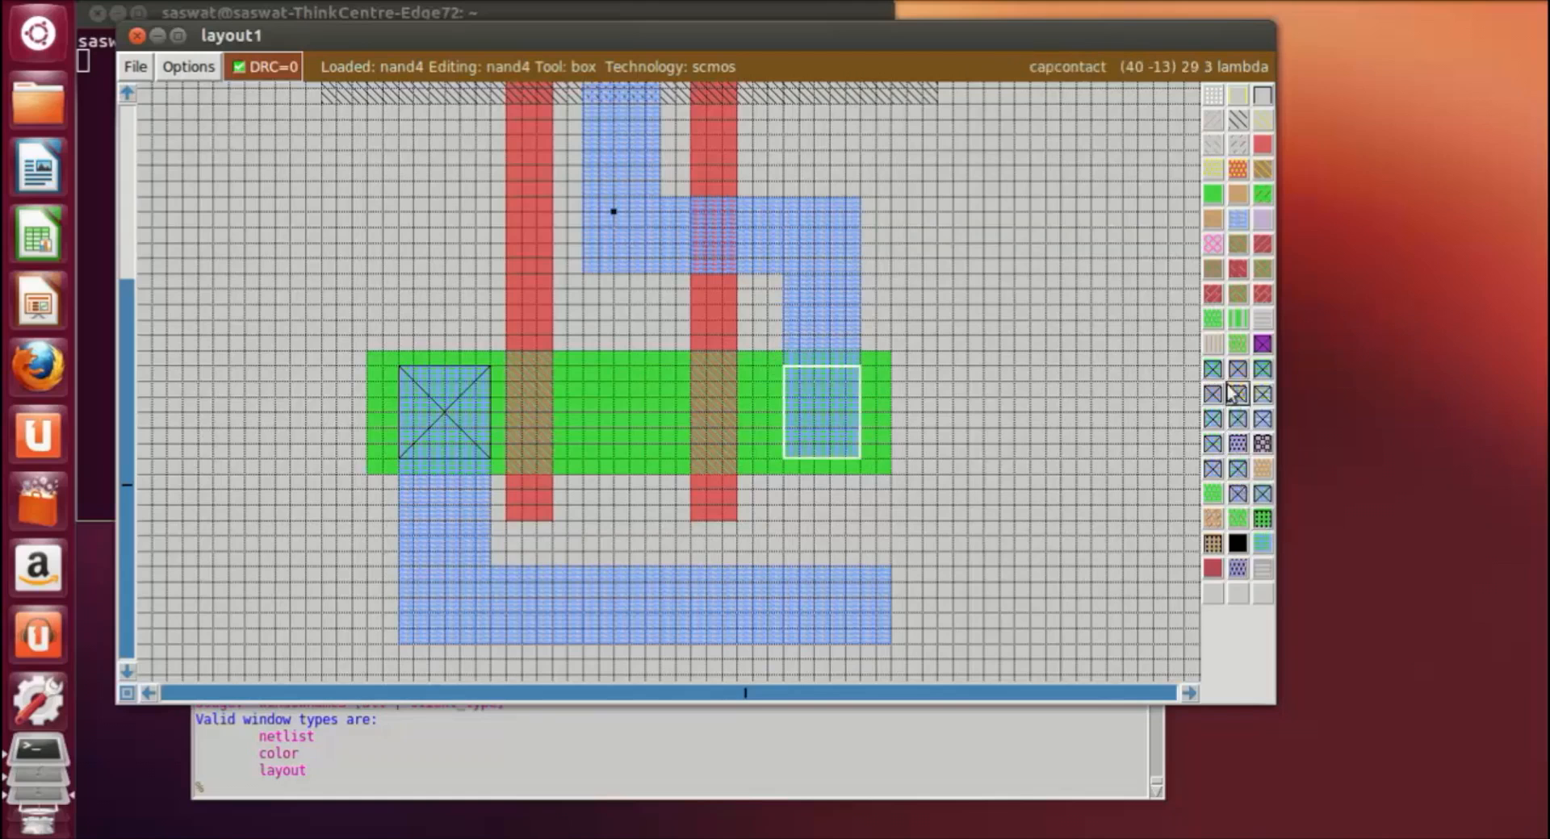
pyautogui.click(1015, 458)
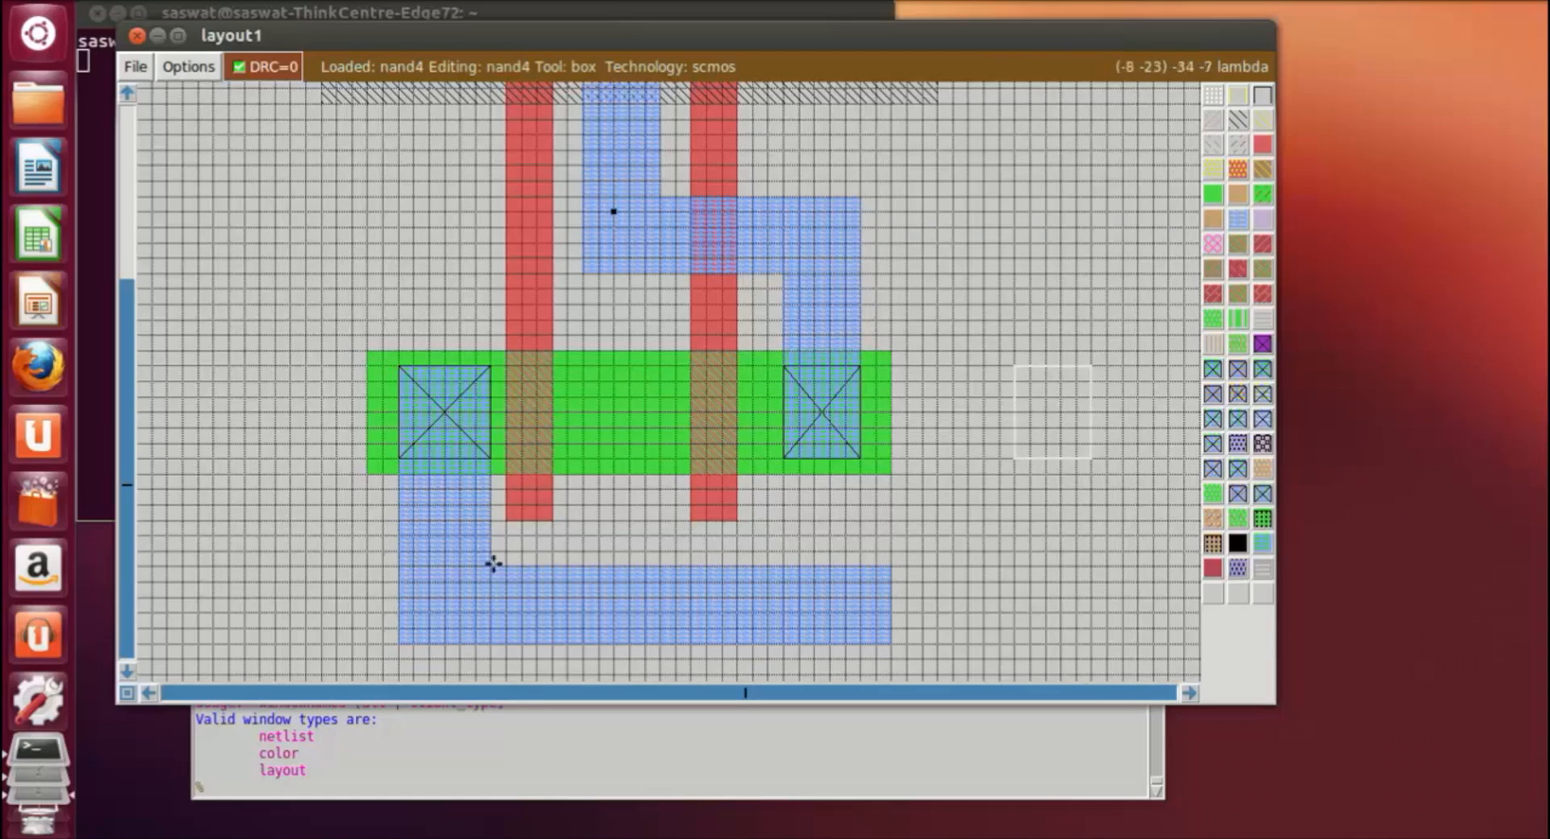
pyautogui.click(1010, 549)
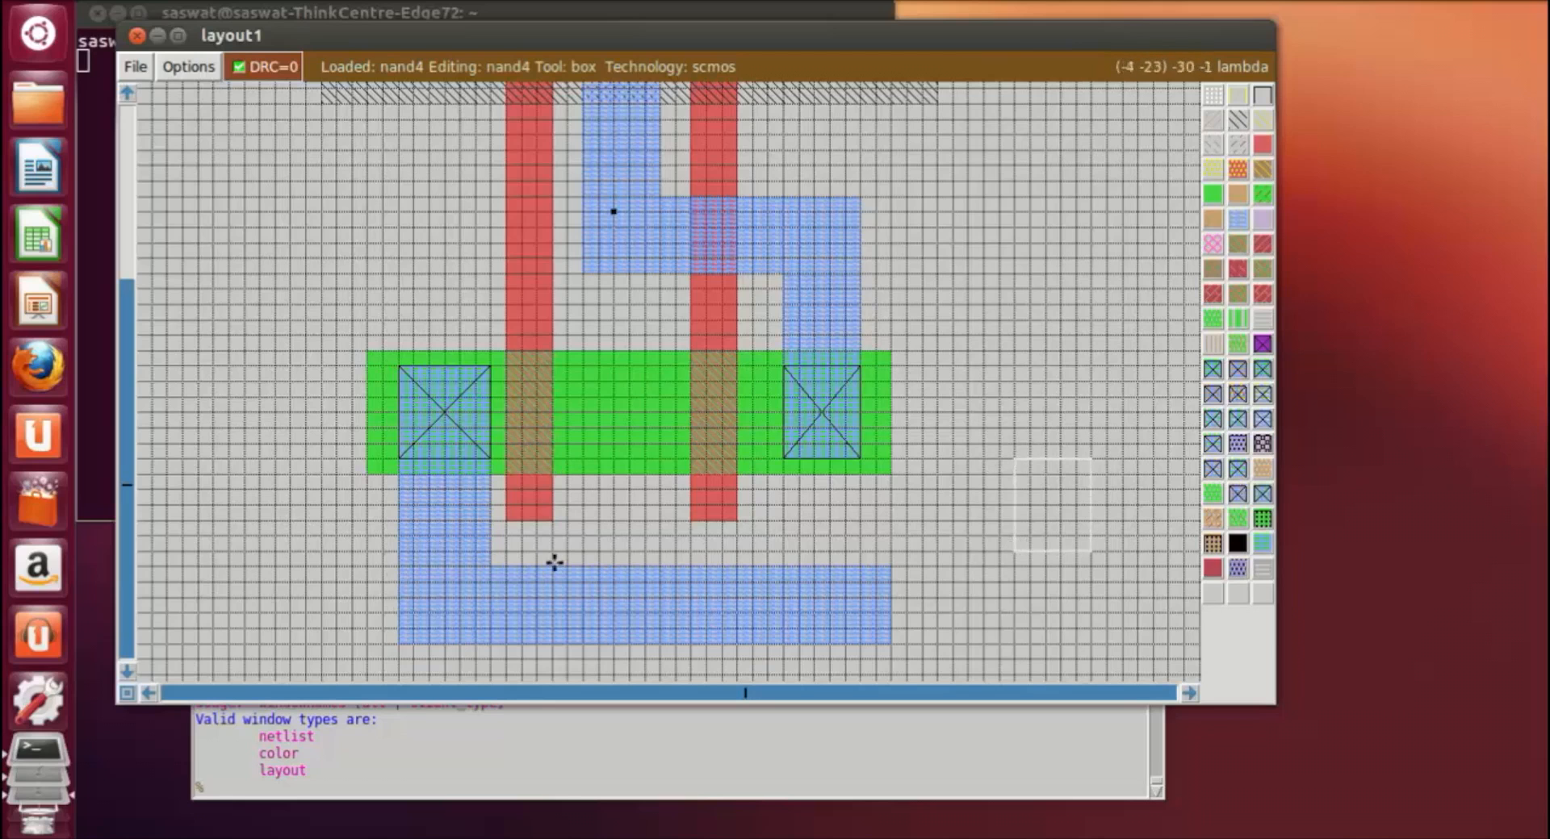
# Step: Paint an n-type substrate contact about 6 by 5 lambda in the middle of the upper horizontal metal1 bar
pyautogui.scroll(4, 574, 539)
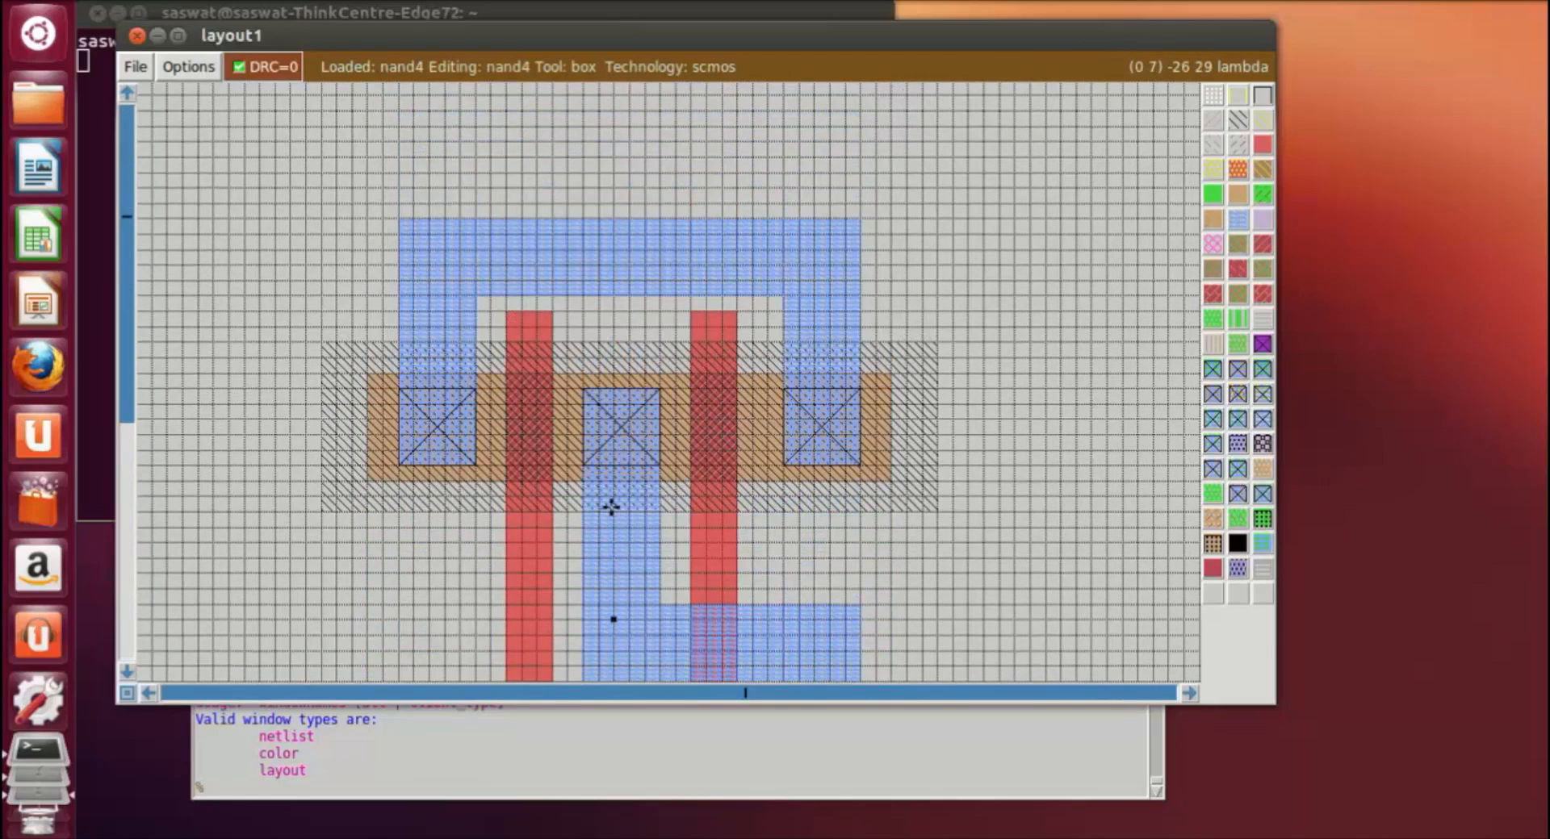
pyautogui.click(580, 221)
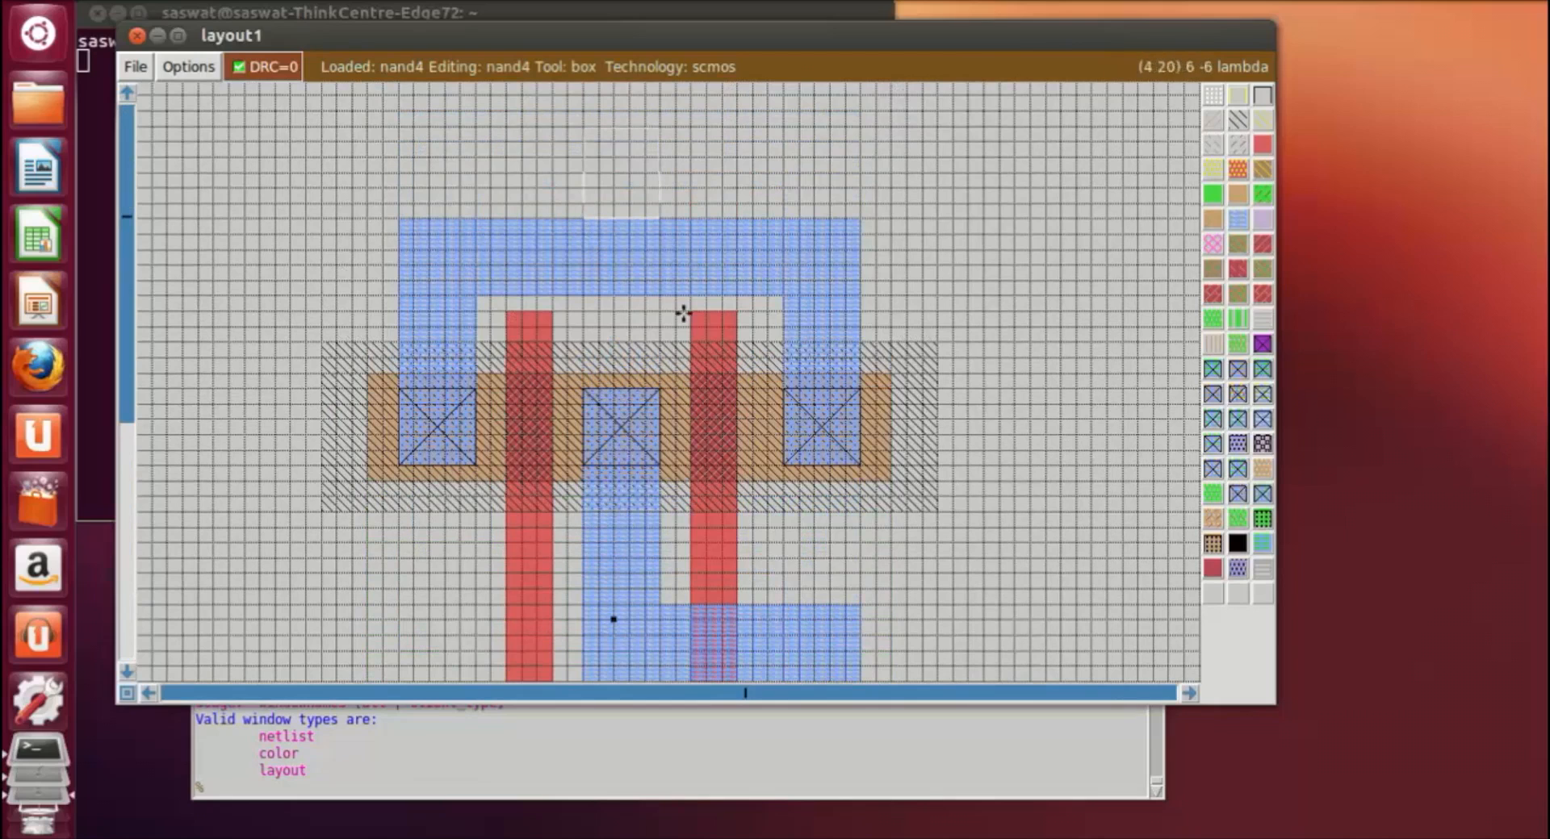
pyautogui.rightClick(682, 296)
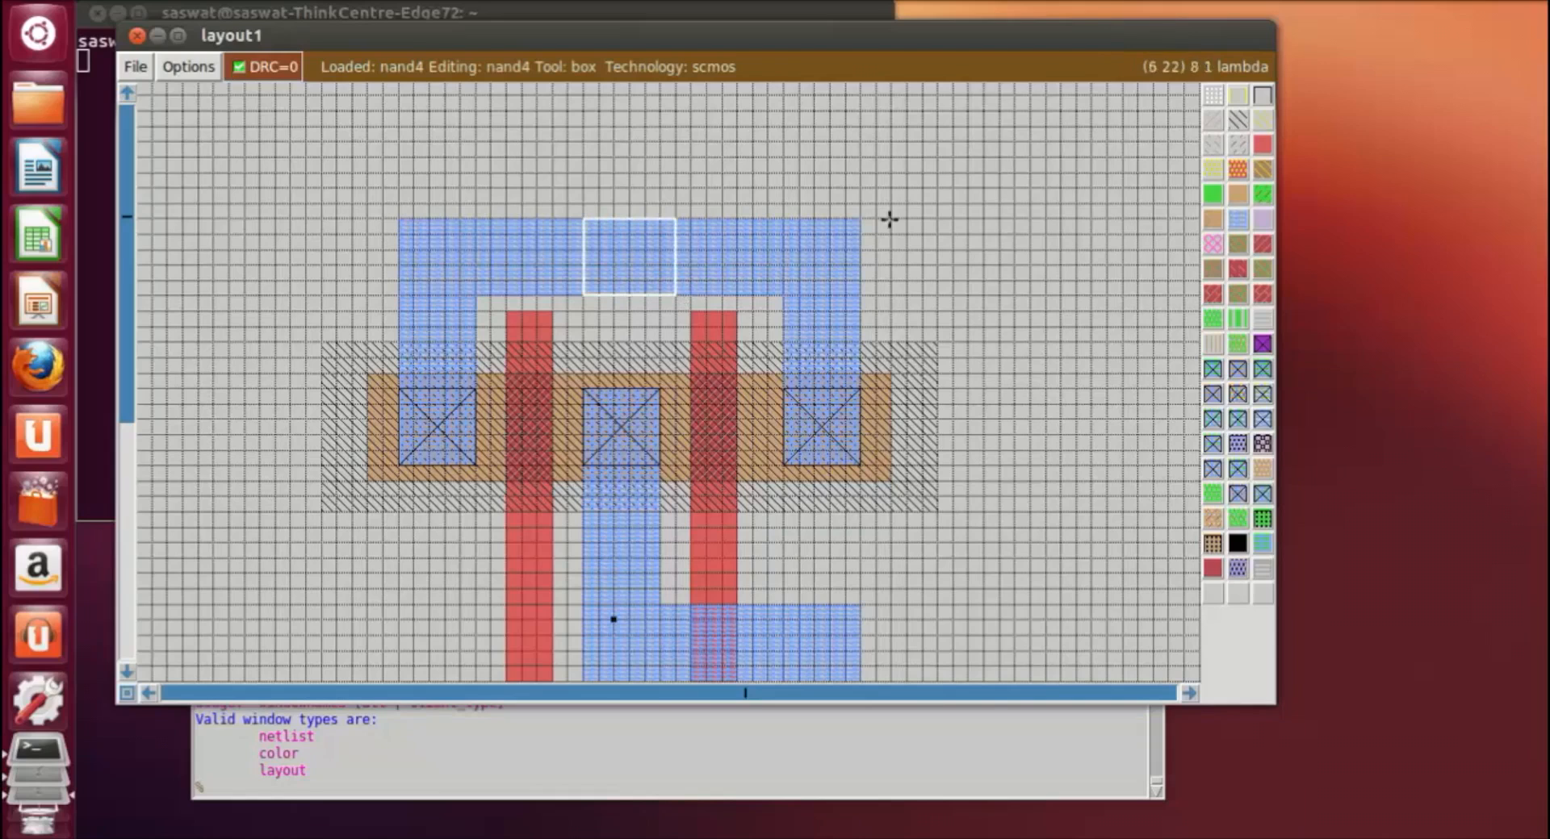
pyautogui.click(1231, 476)
pyautogui.click(1058, 324)
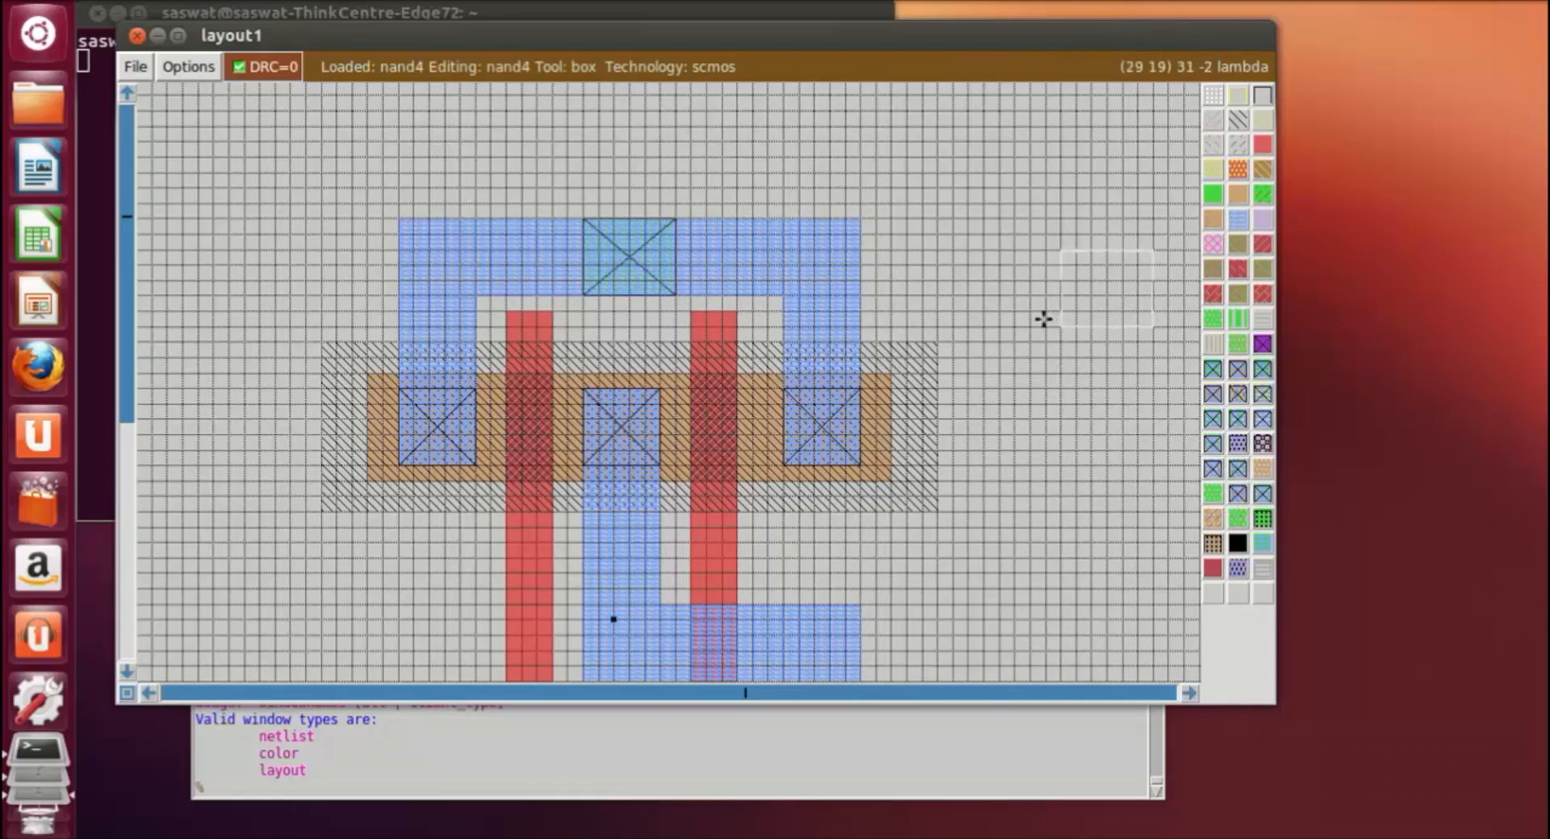
# Step: Paint n-type substrate contacts about 6 by 5 lambda at both ends of the upper horizontal metal1 bar
pyautogui.click(401, 221)
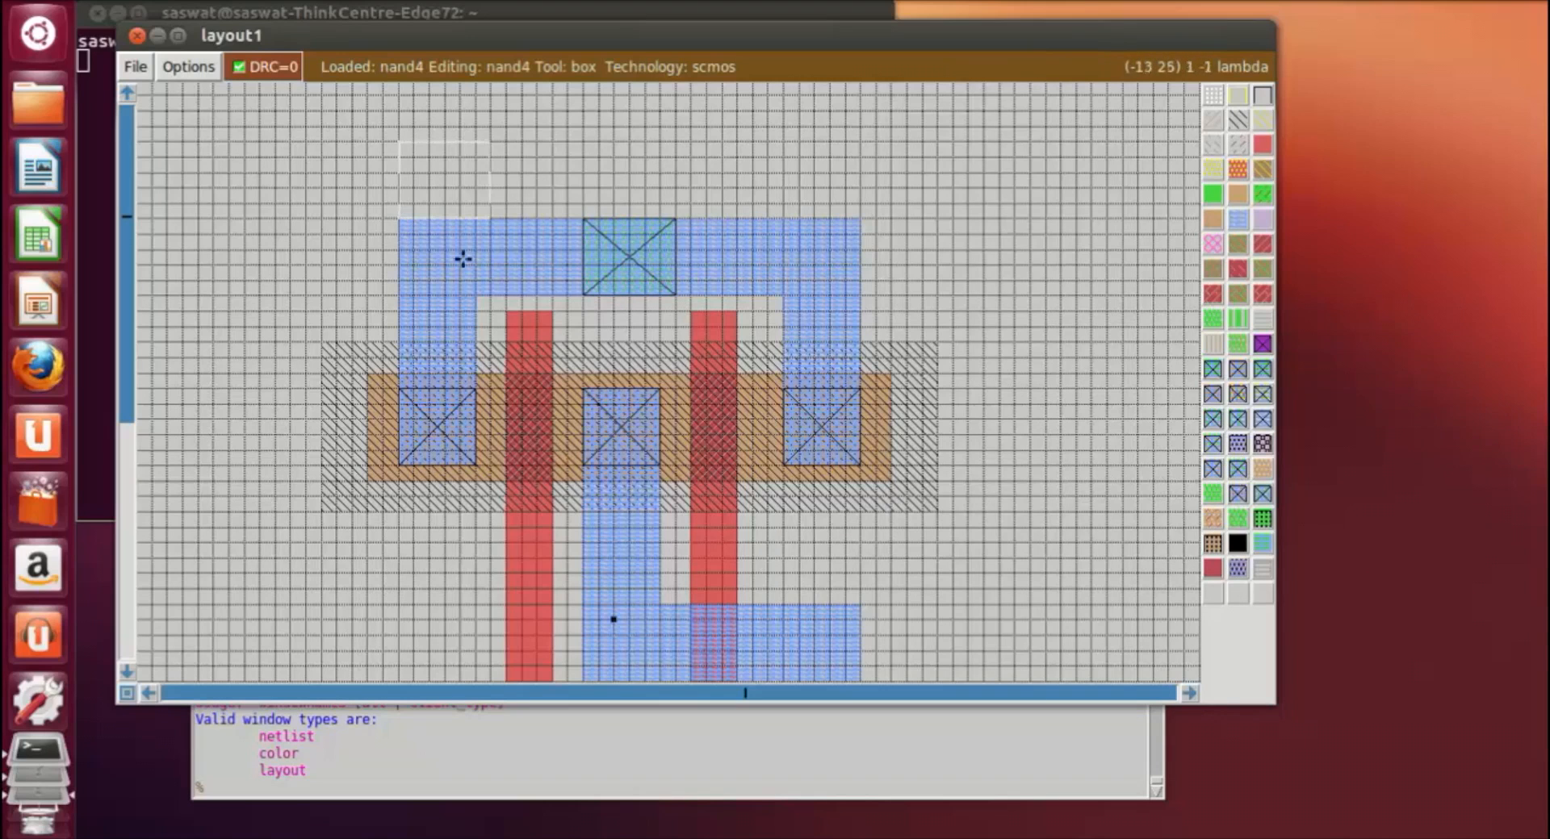
pyautogui.rightClick(485, 294)
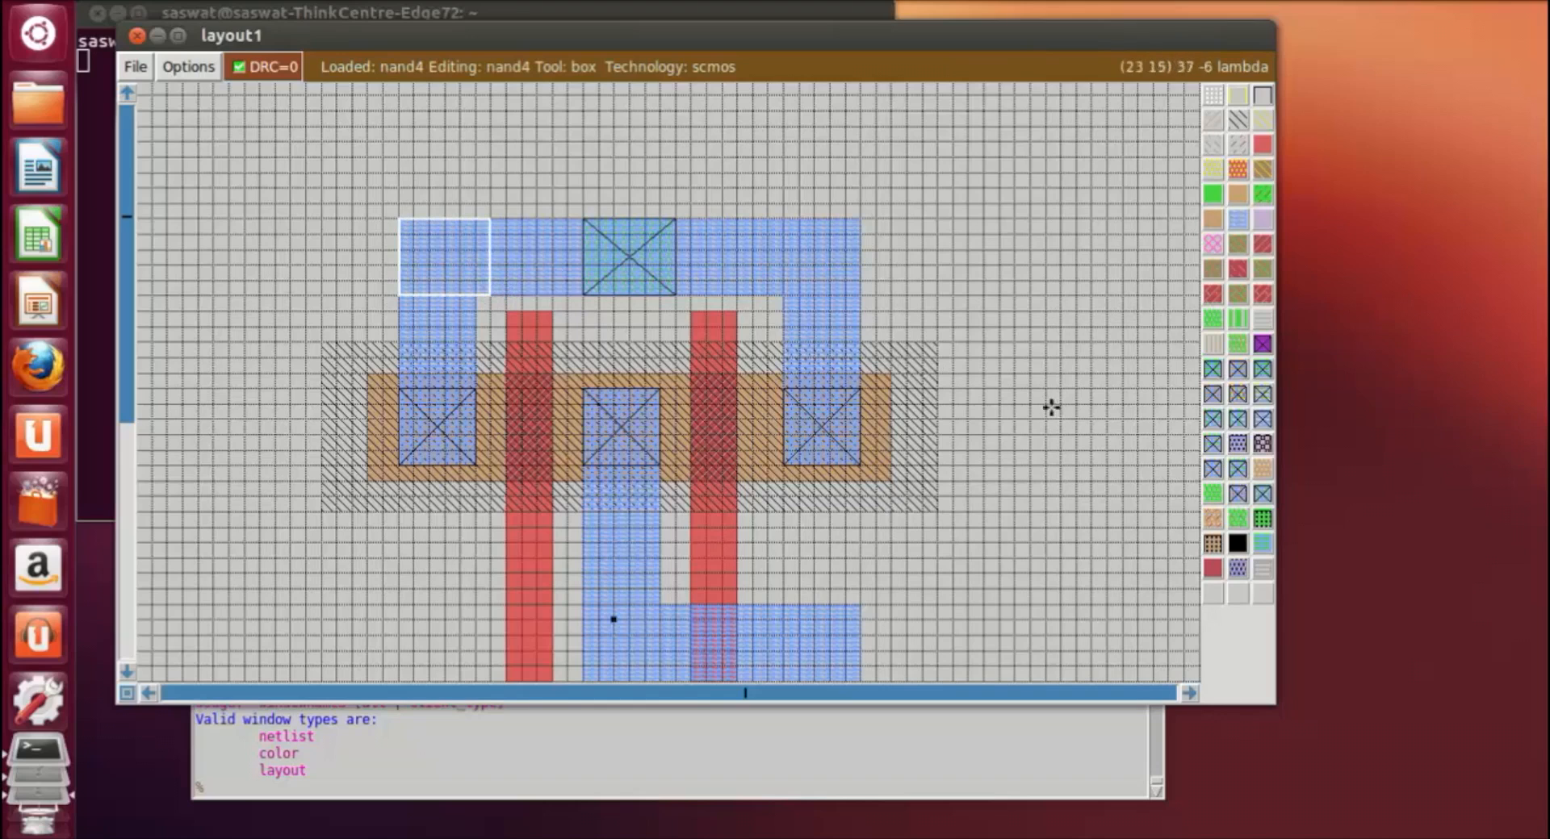
pyautogui.click(1237, 470)
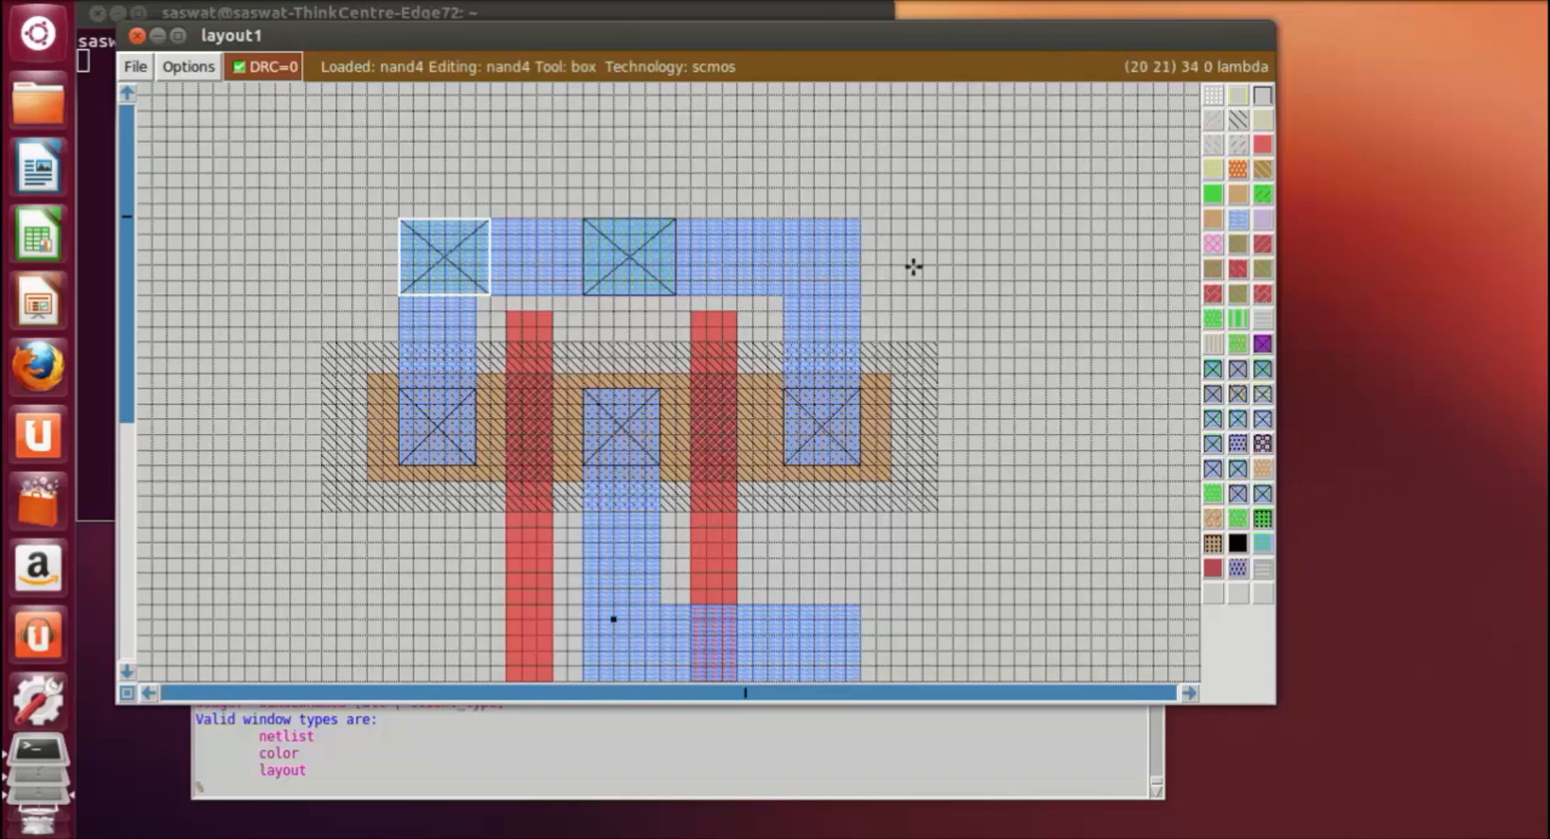
pyautogui.click(767, 229)
pyautogui.rightClick(854, 299)
pyautogui.click(1237, 470)
pyautogui.click(1025, 463)
# Step: Paint three p-type substrate contacts about 6 by 5 lambda at the left end, middle and near the right end of the lower metal1 bar
pyautogui.scroll(-5, 1023, 458)
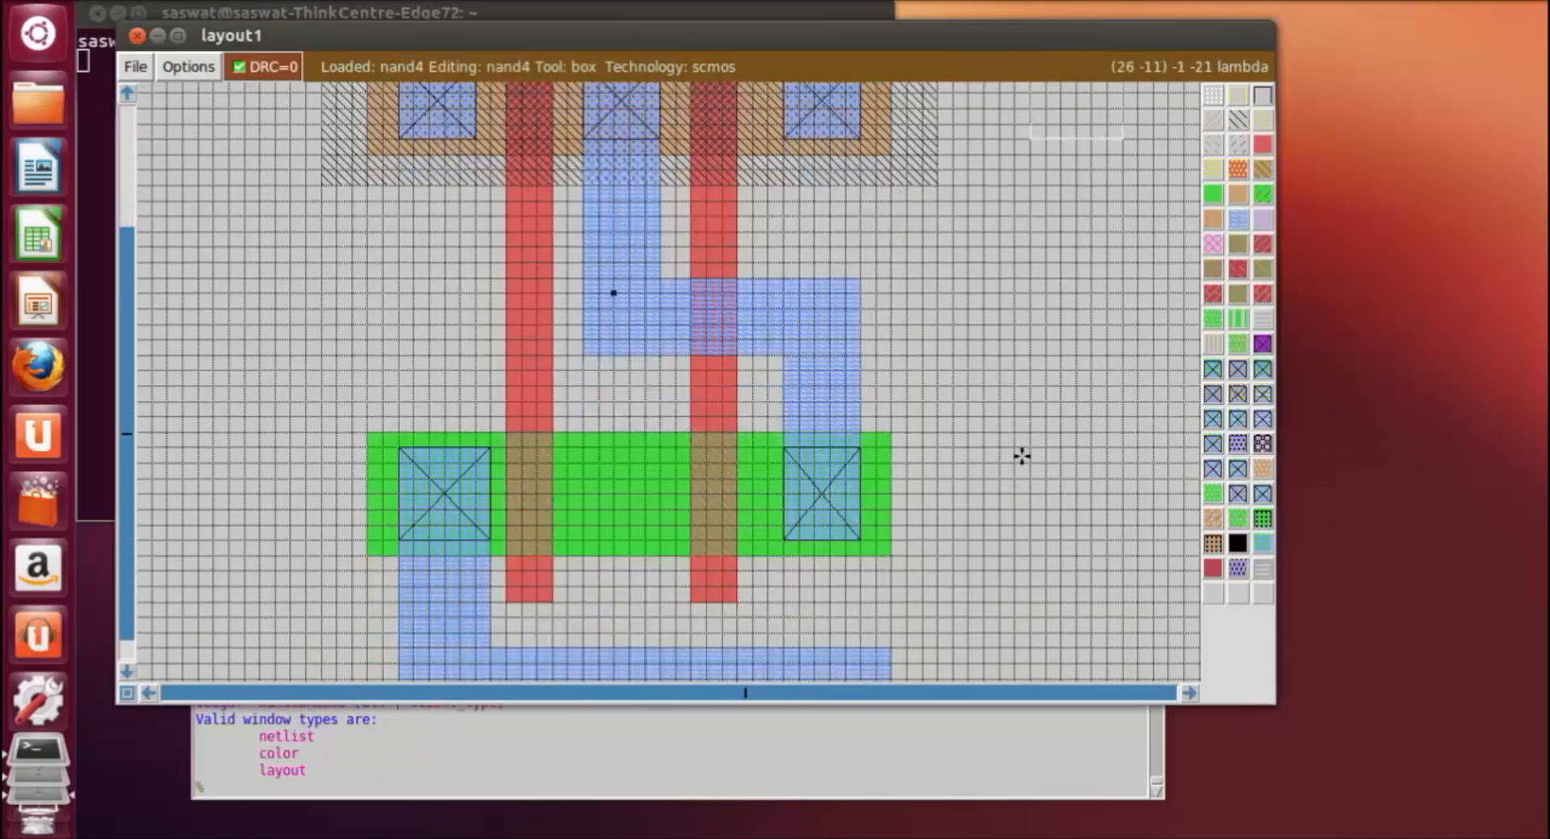
pyautogui.click(399, 540)
pyautogui.click(501, 612)
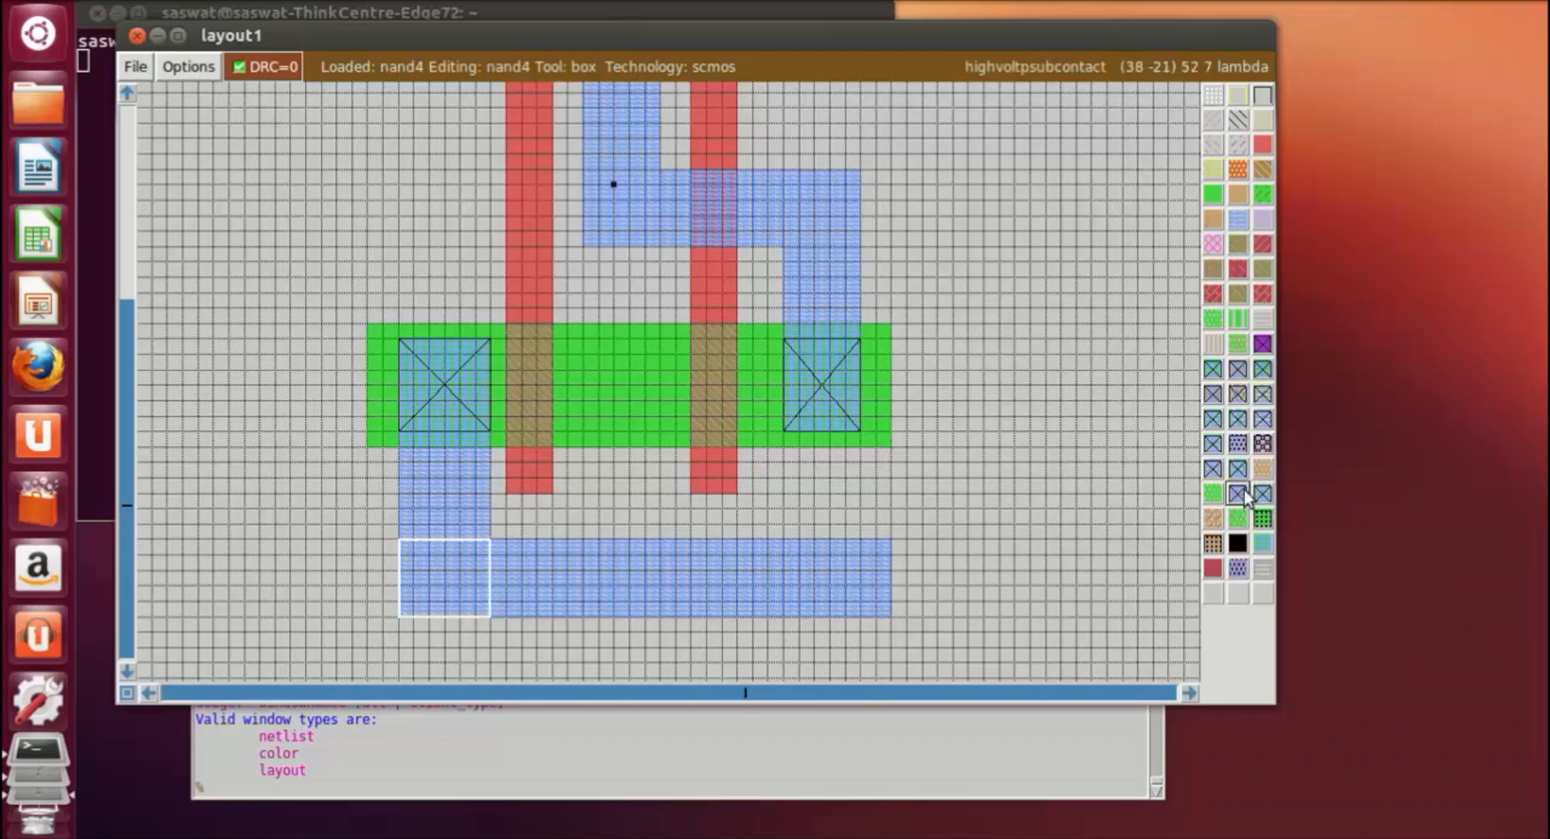
pyautogui.click(1217, 476)
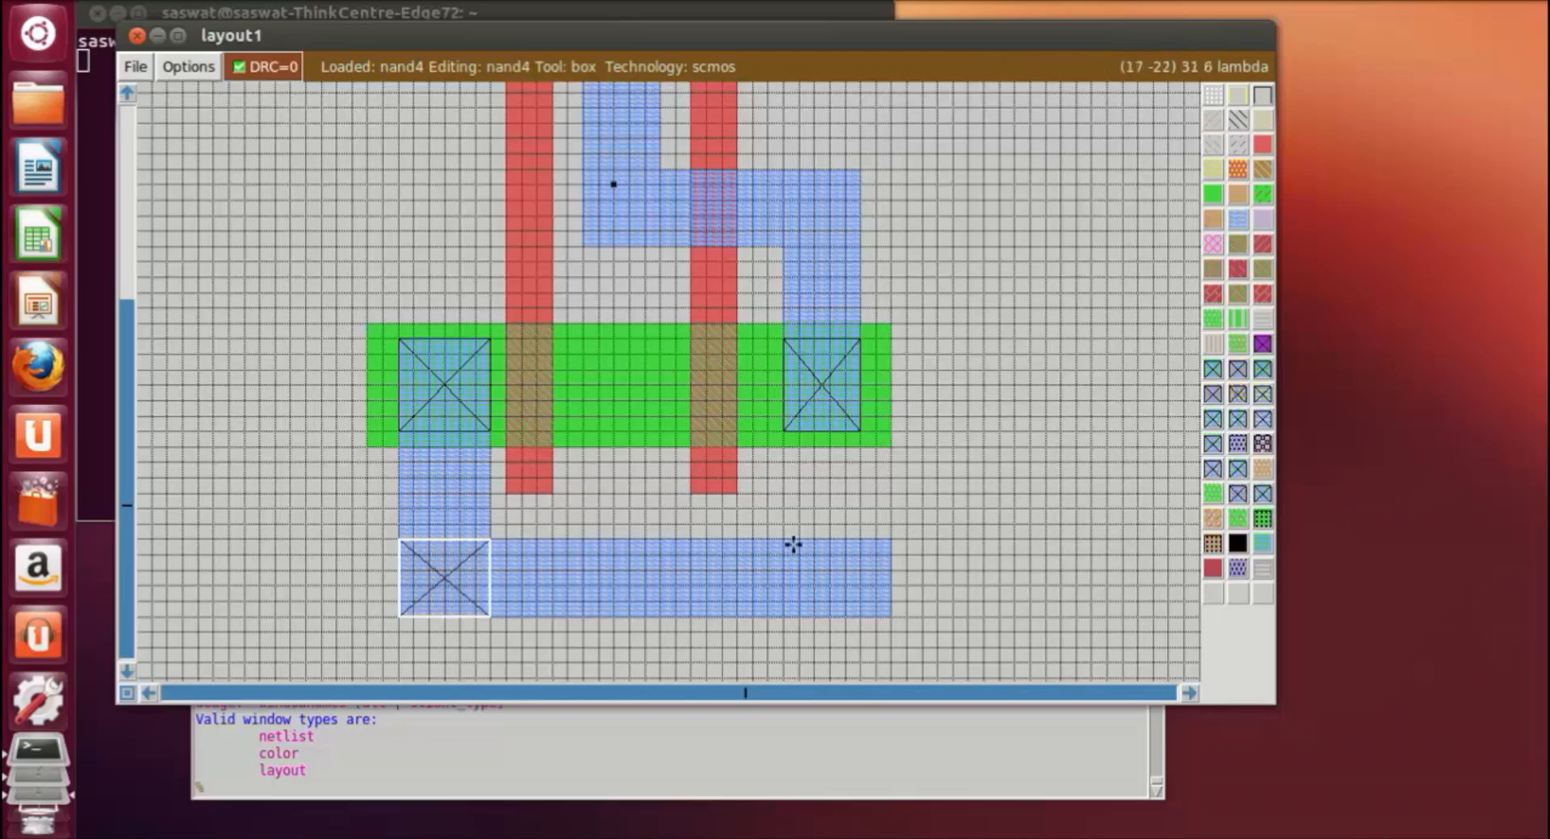
pyautogui.click(602, 540)
pyautogui.rightClick(674, 616)
pyautogui.rightClick(697, 607)
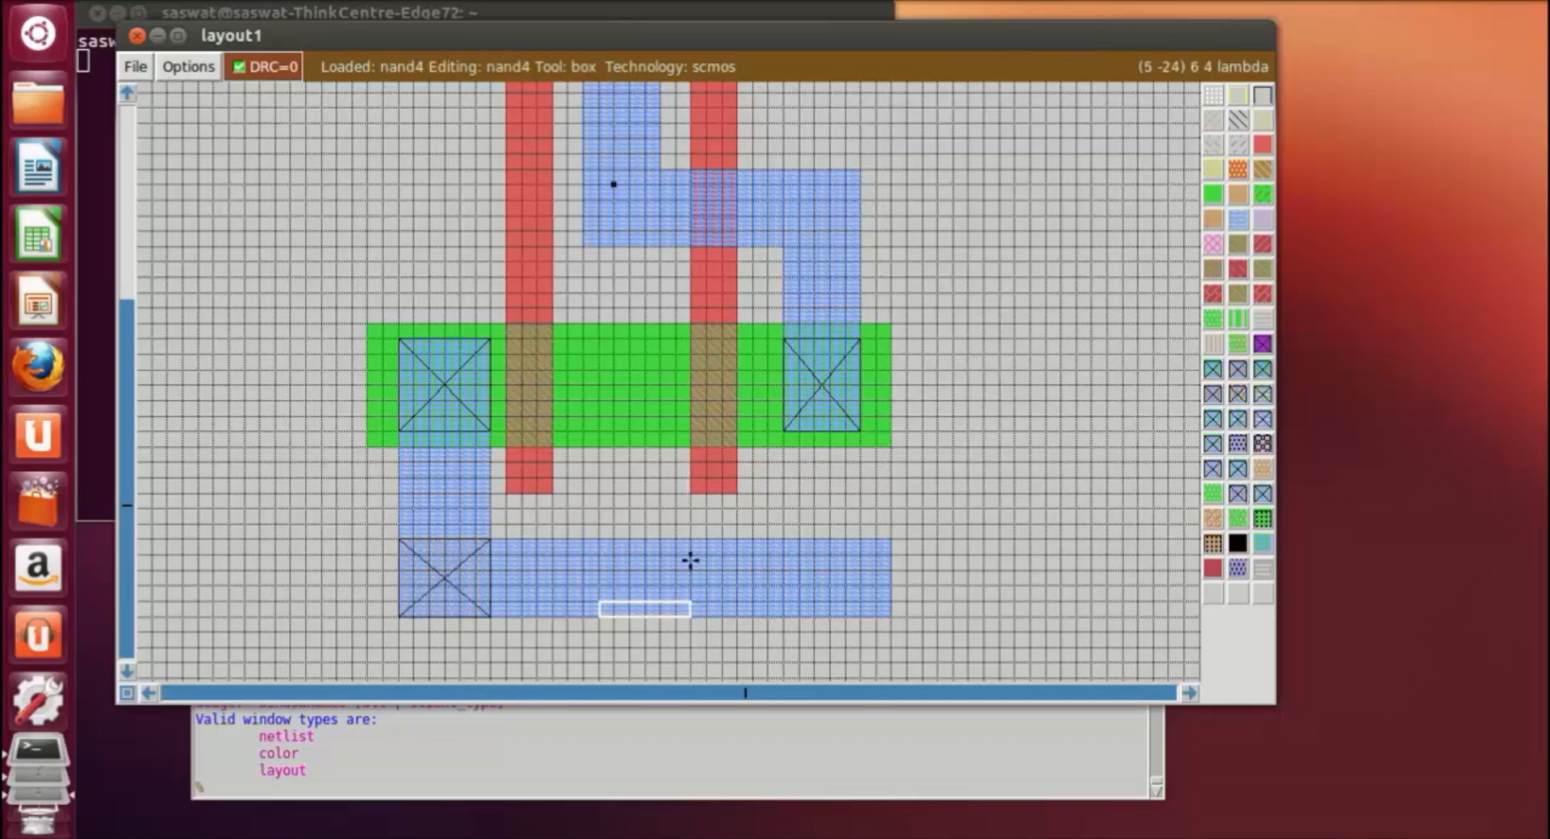
pyautogui.rightClick(688, 539)
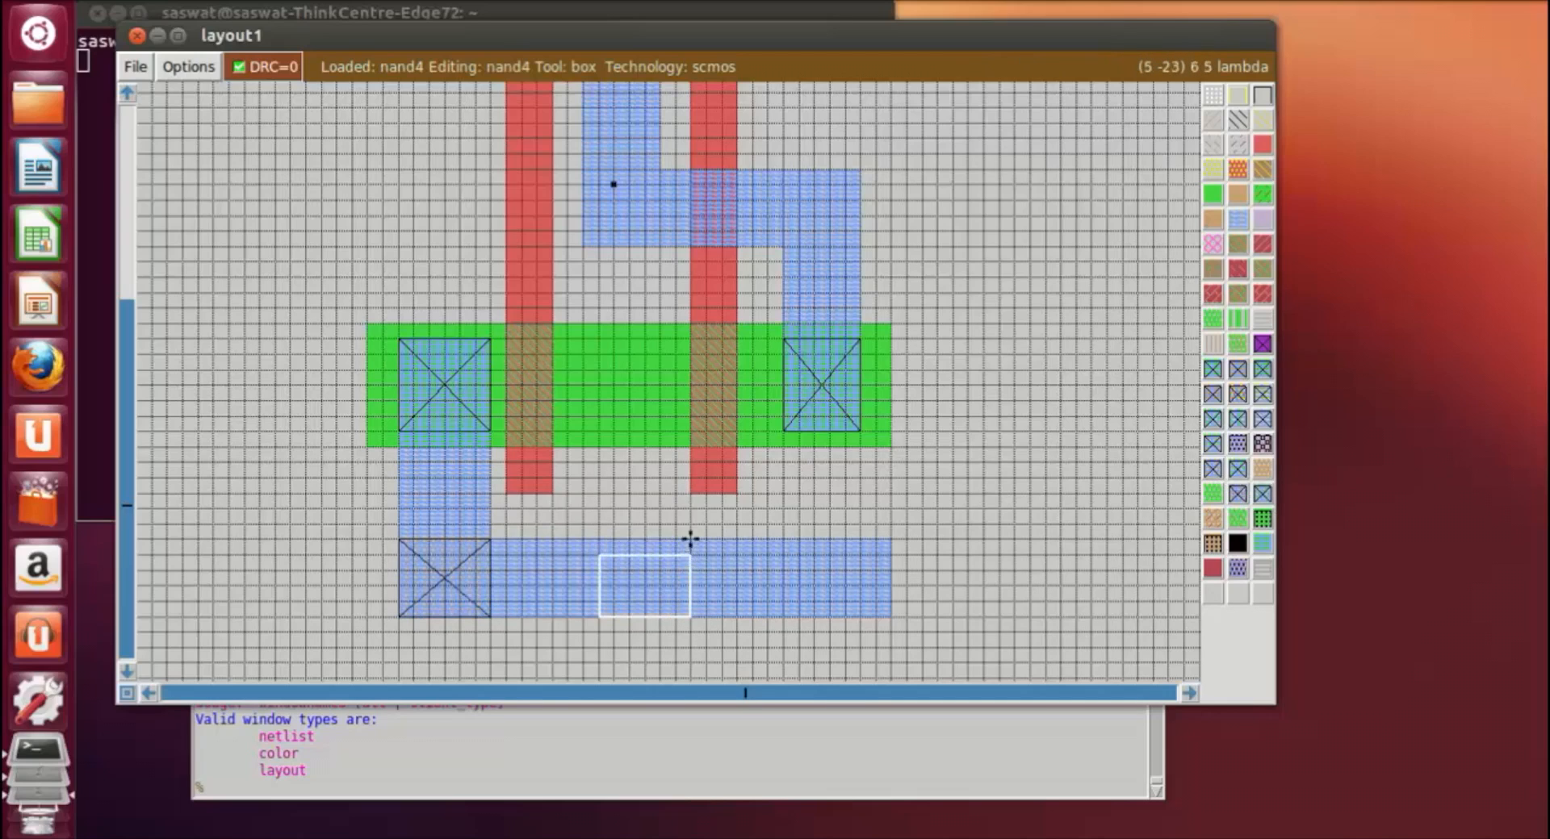
pyautogui.middleClick(1214, 473)
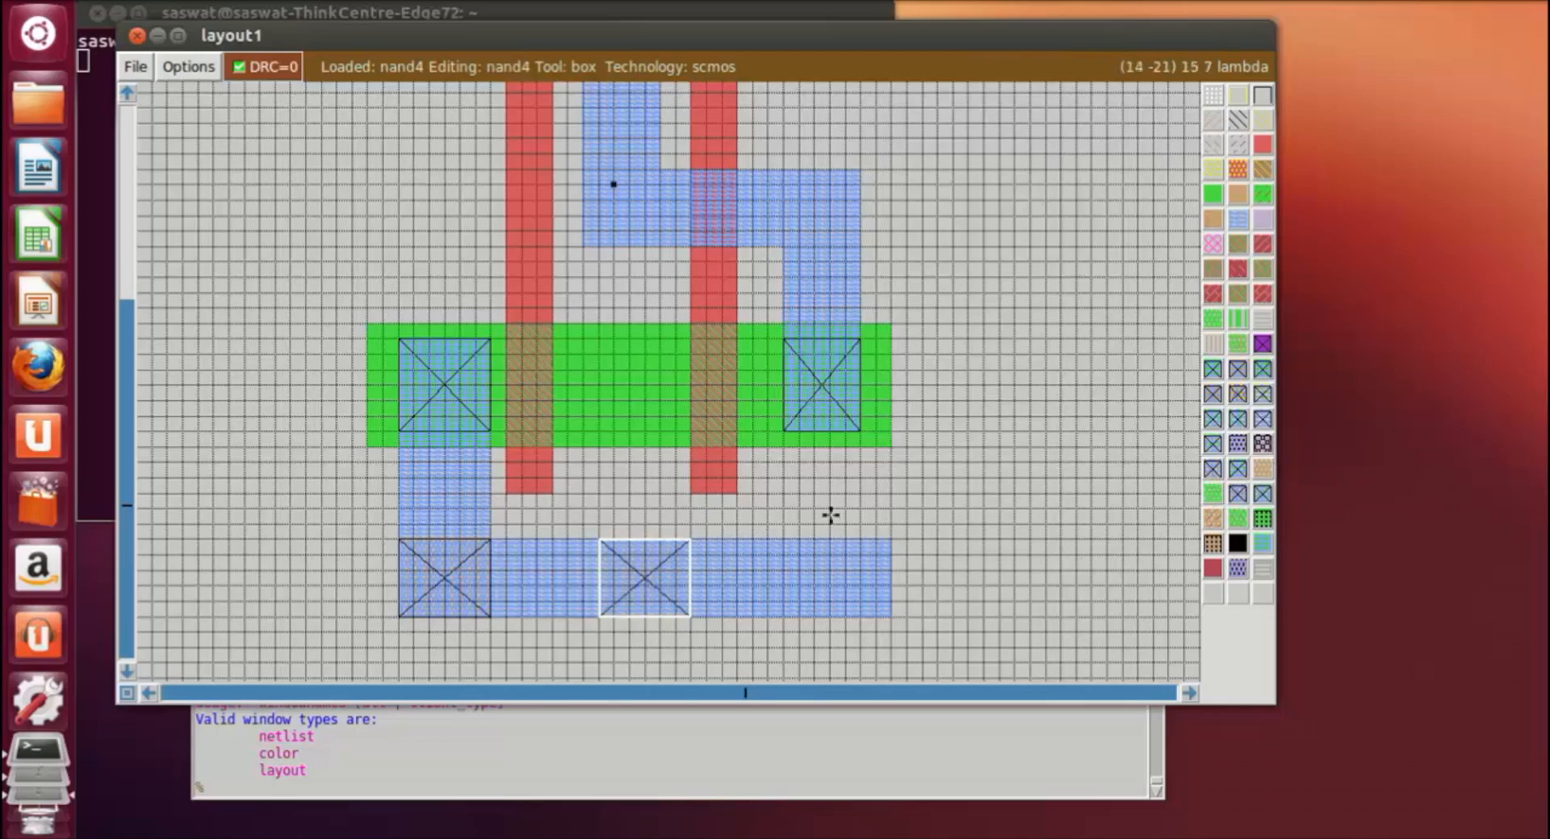
pyautogui.click(768, 539)
pyautogui.rightClick(860, 617)
pyautogui.click(998, 496)
# Step: Save the layout, writing the nand4 cell to disk
pyautogui.scroll(3, 1039, 555)
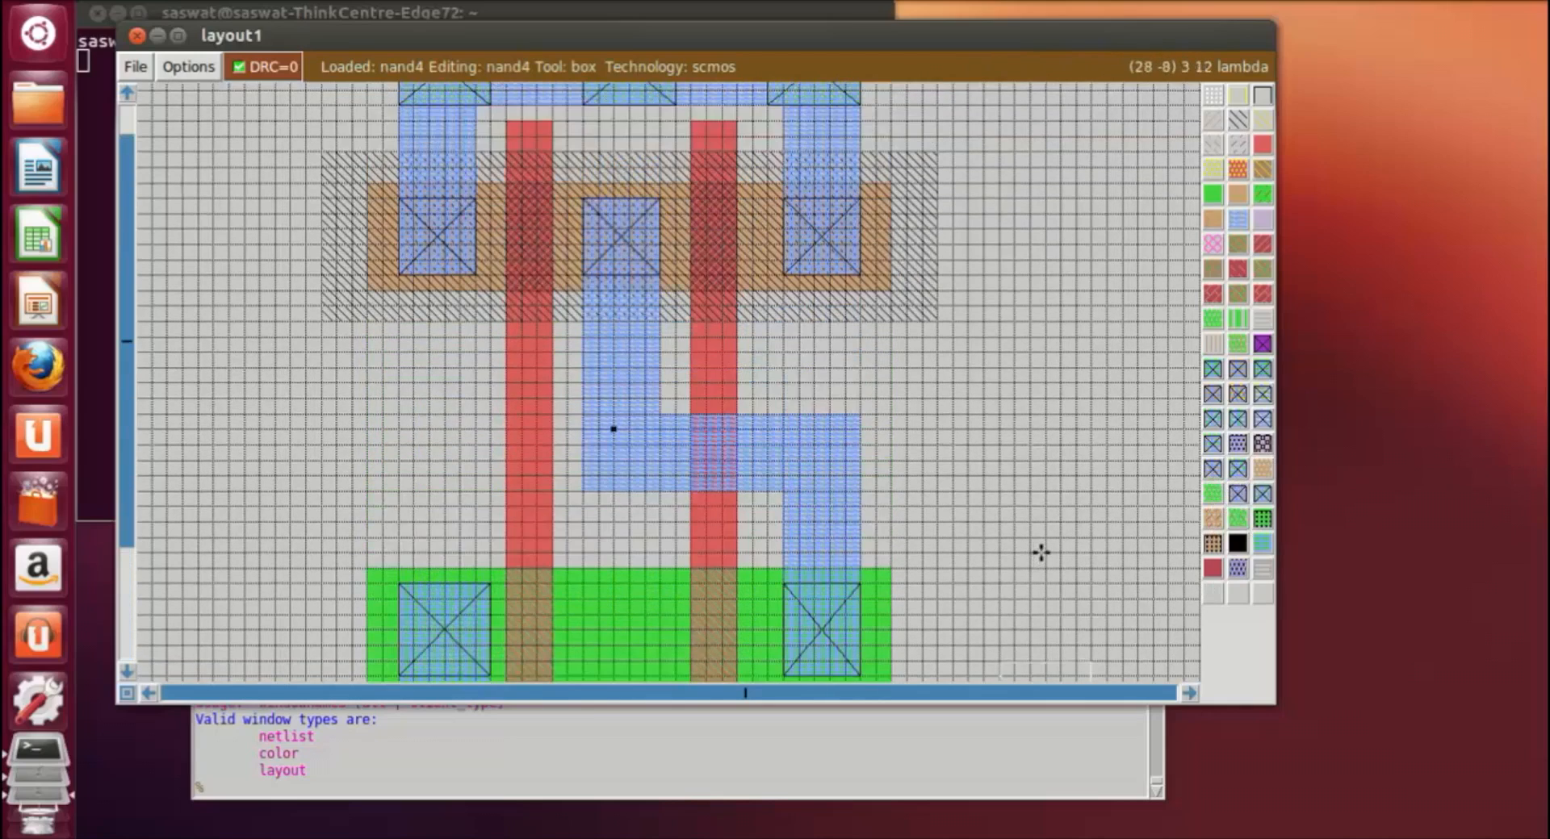
pyautogui.scroll(2, 1049, 553)
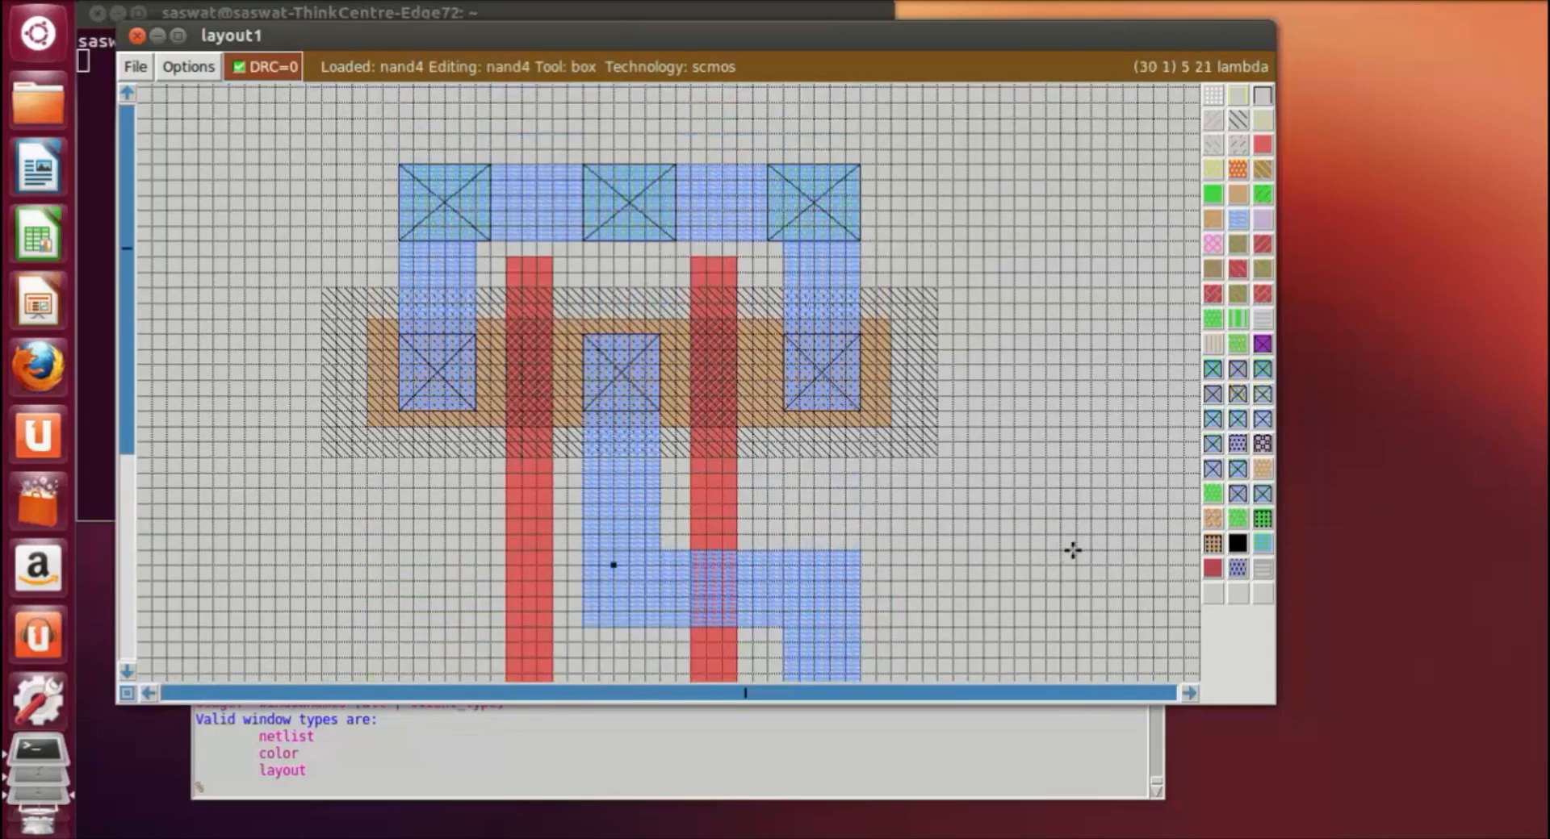
pyautogui.scroll(-3, 1078, 546)
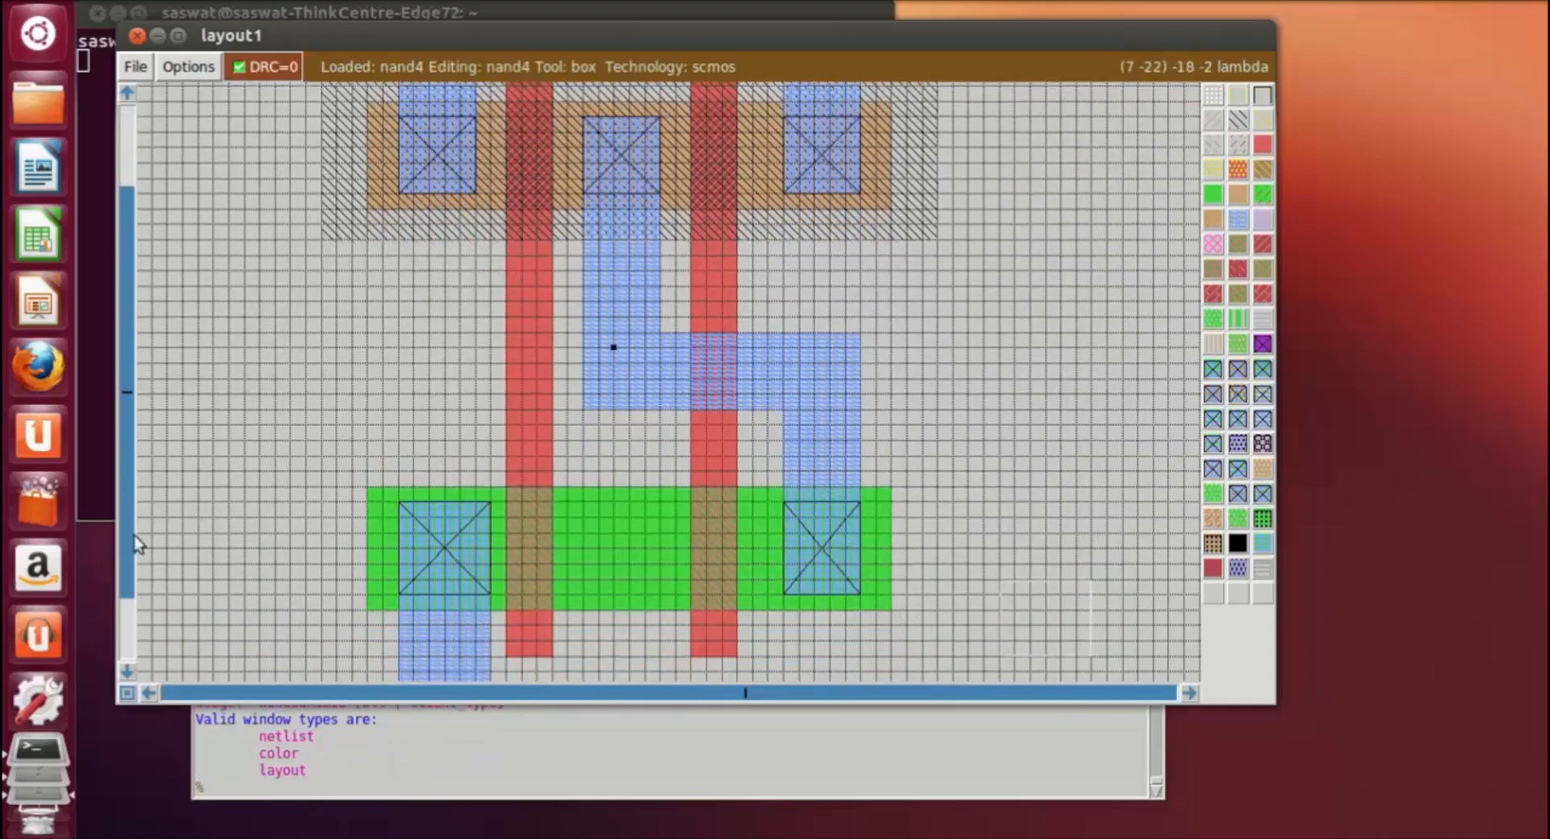
pyautogui.click(132, 68)
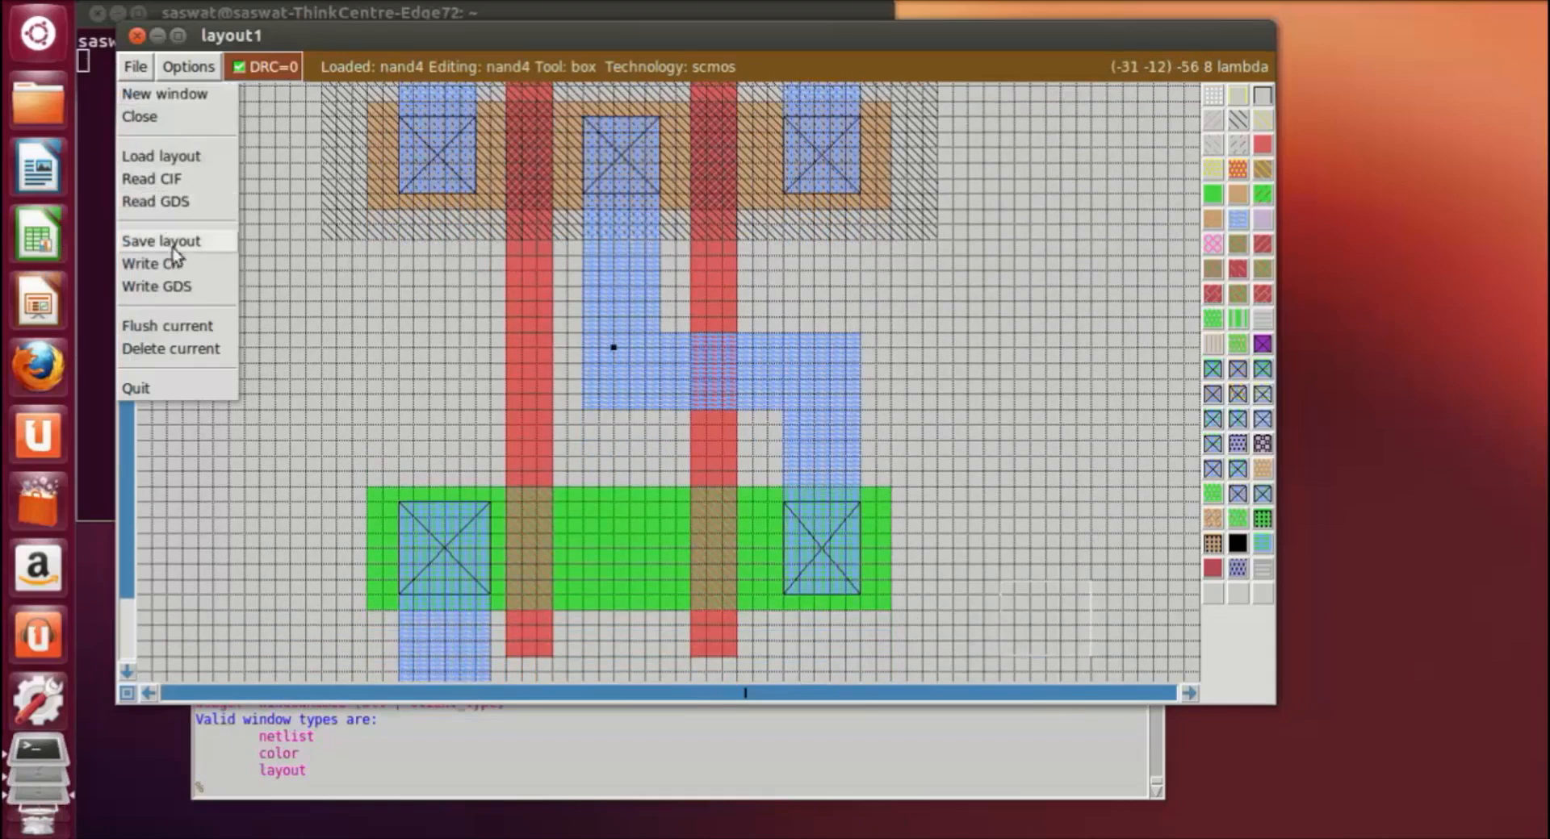
pyautogui.click(197, 242)
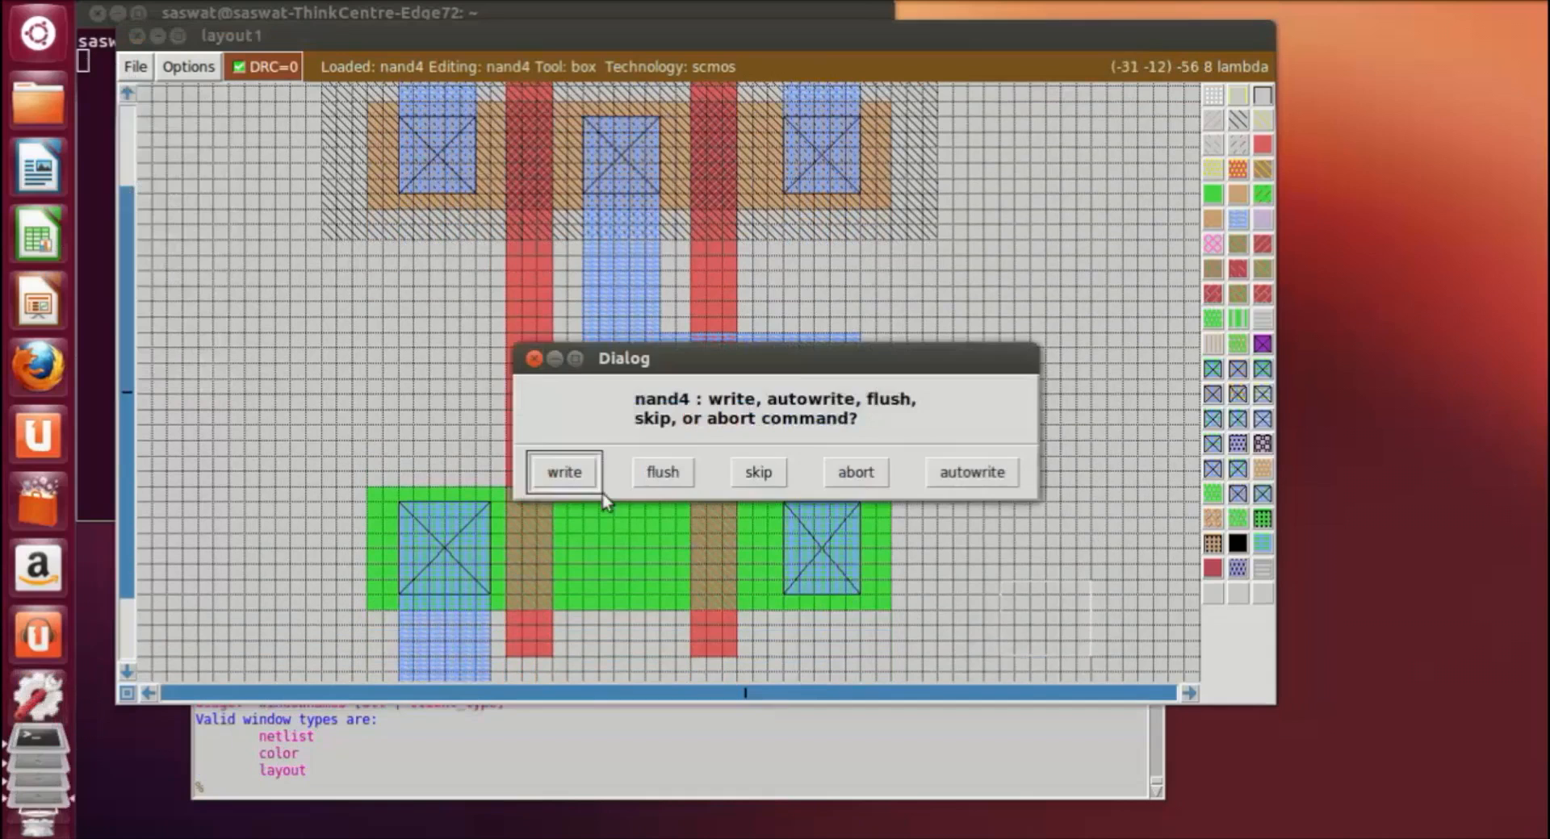
pyautogui.click(541, 473)
pyautogui.scroll(1, 994, 389)
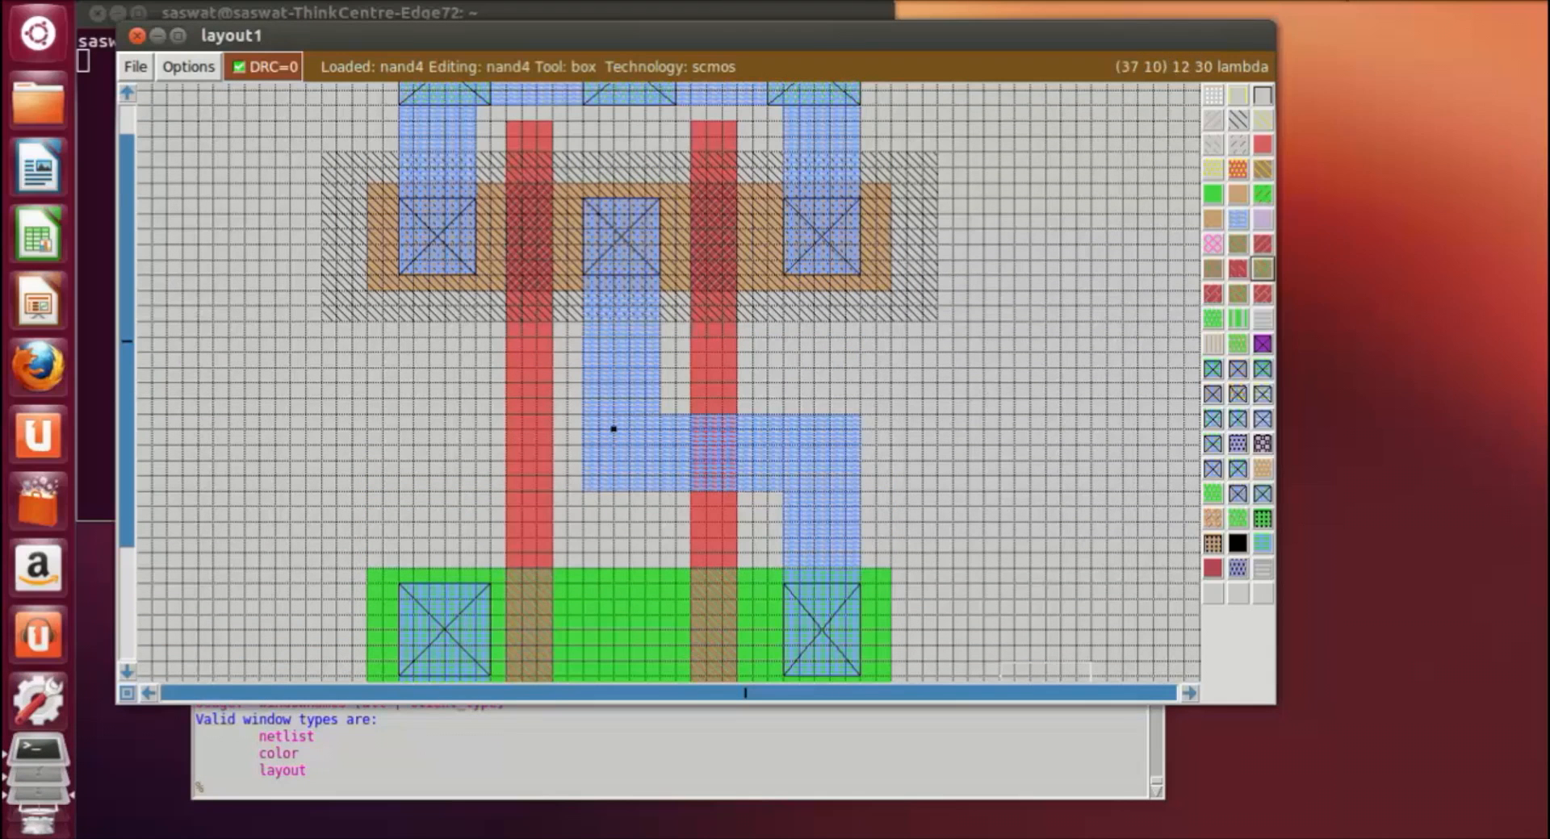
pyautogui.click(1338, 2)
pyautogui.click(1370, 46)
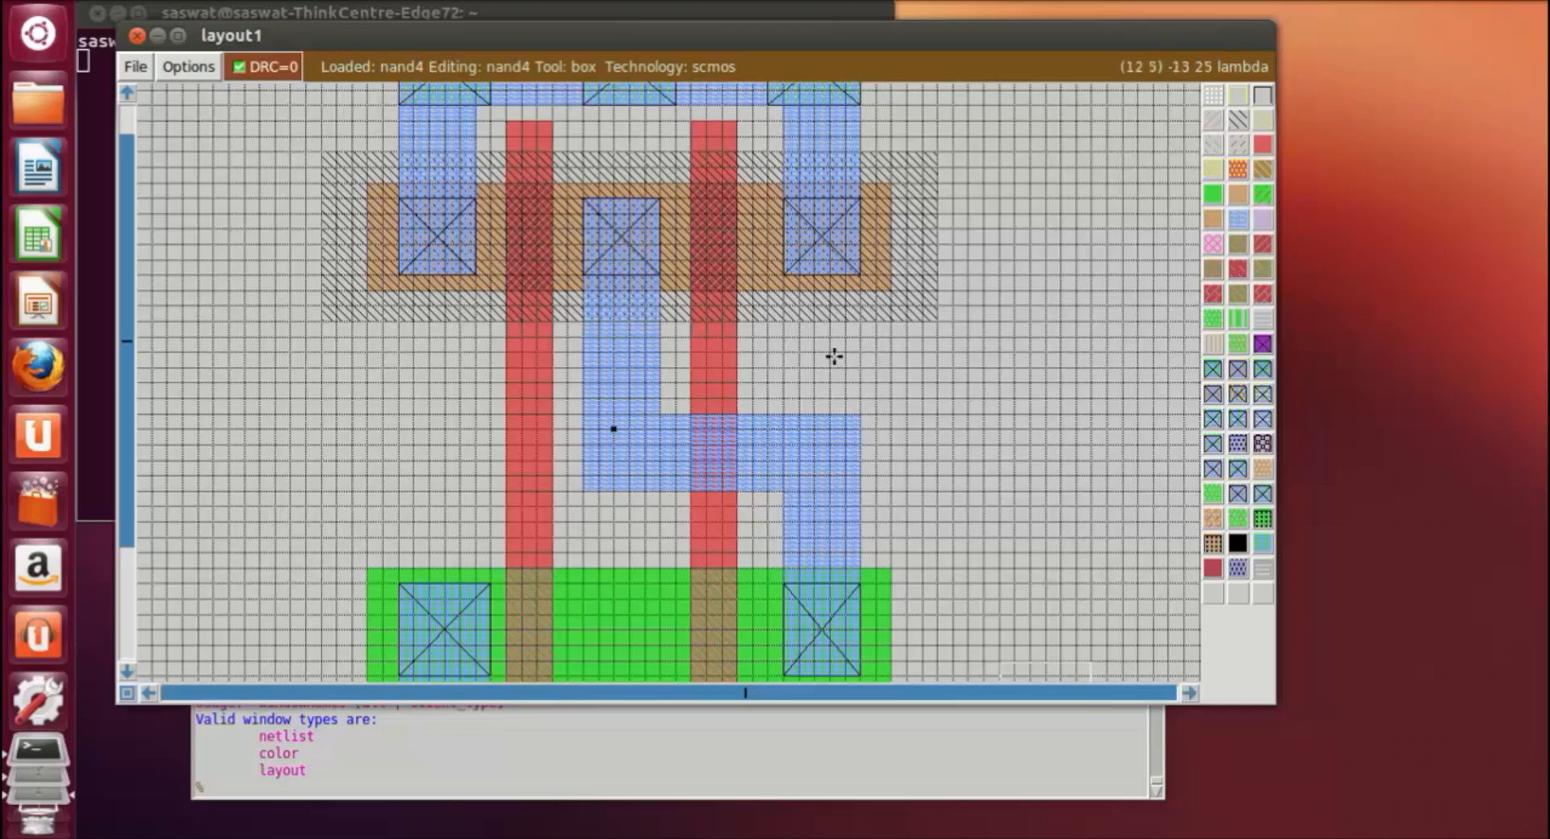
pyautogui.scroll(2, 1045, 374)
pyautogui.scroll(-4, 1057, 355)
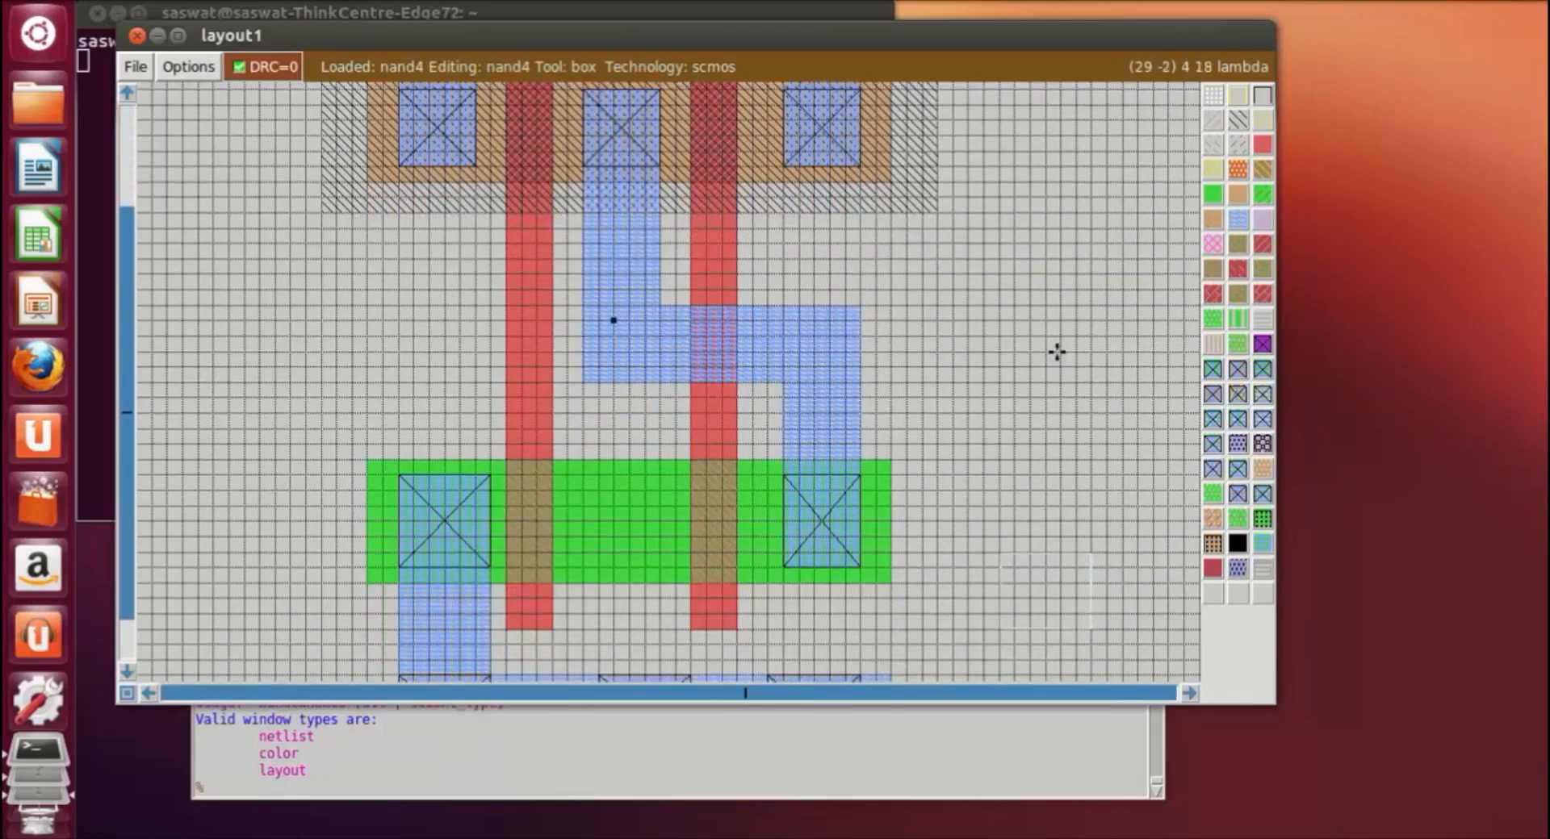
# Step: Save the nand4 layout once more
pyautogui.click(142, 65)
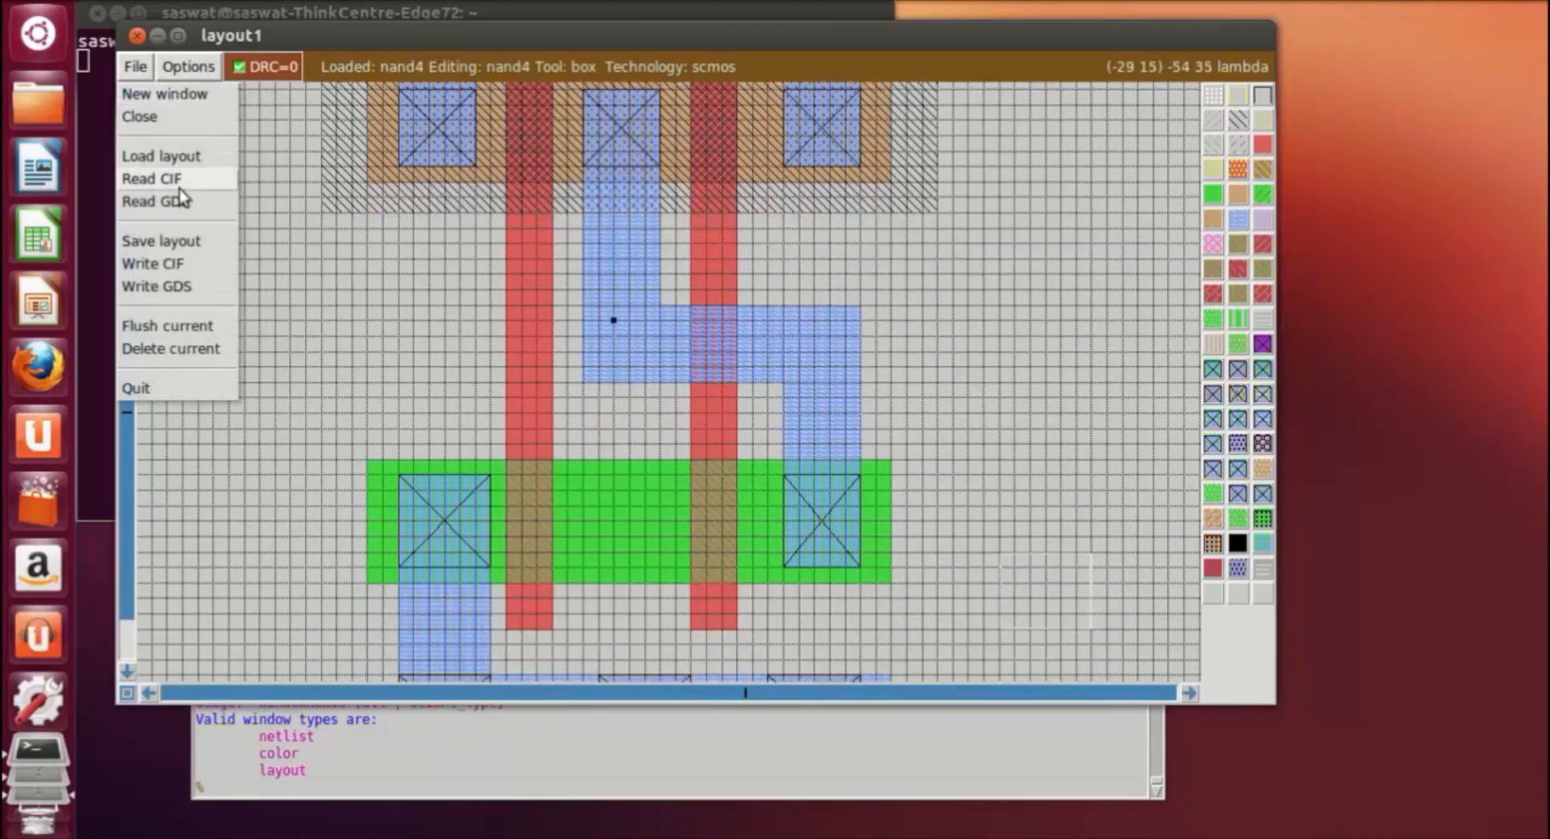
pyautogui.click(171, 241)
# Step: Label a point on the upper horizontal metal1 bar, between the left and middle substrate contacts, as vdd
pyautogui.scroll(-2, 1082, 421)
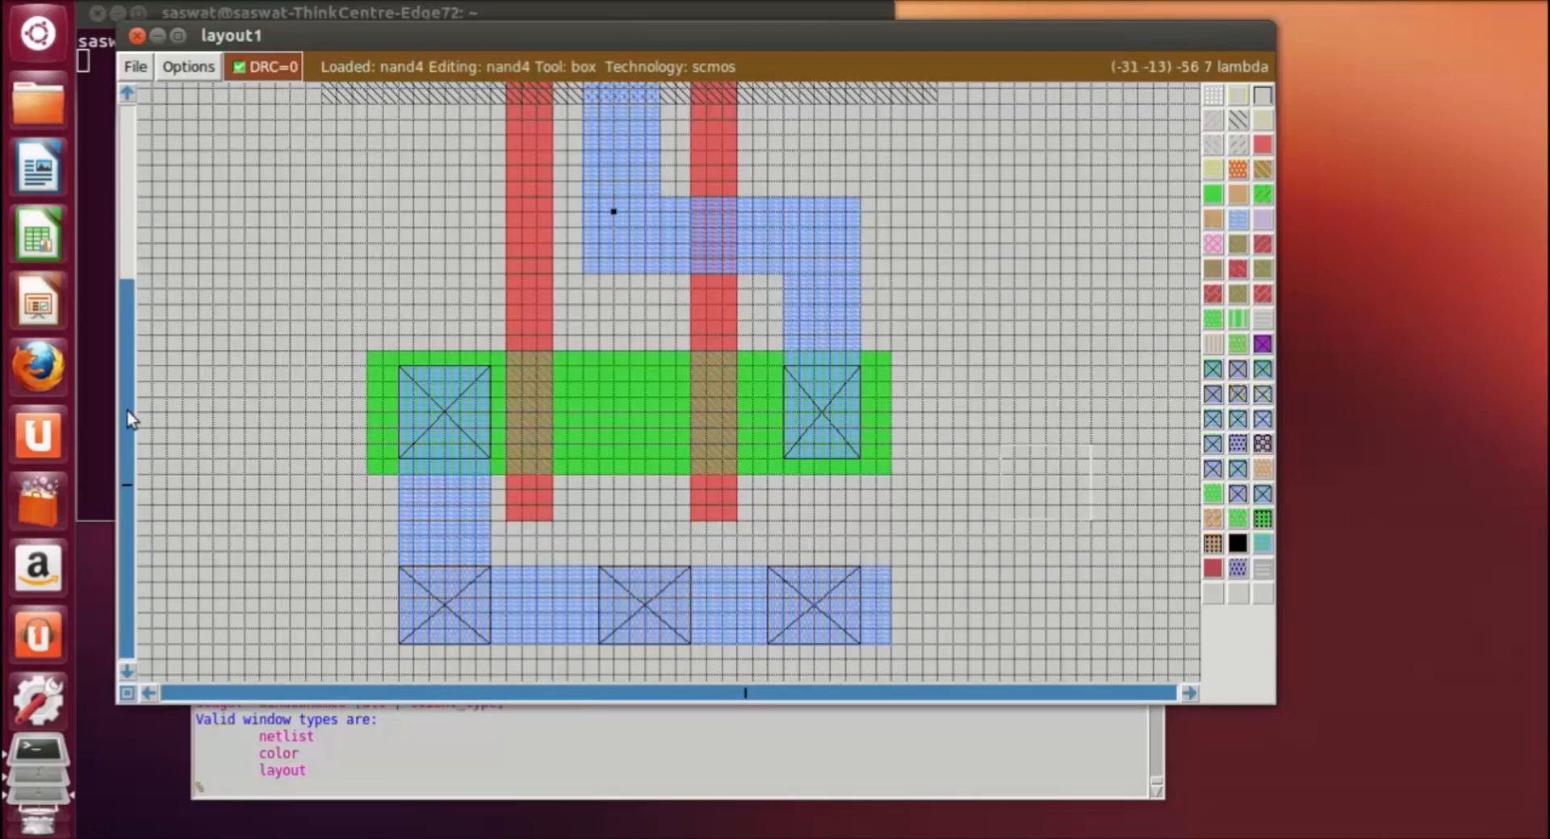
pyautogui.scroll(1, 309, 395)
pyautogui.scroll(4, 560, 245)
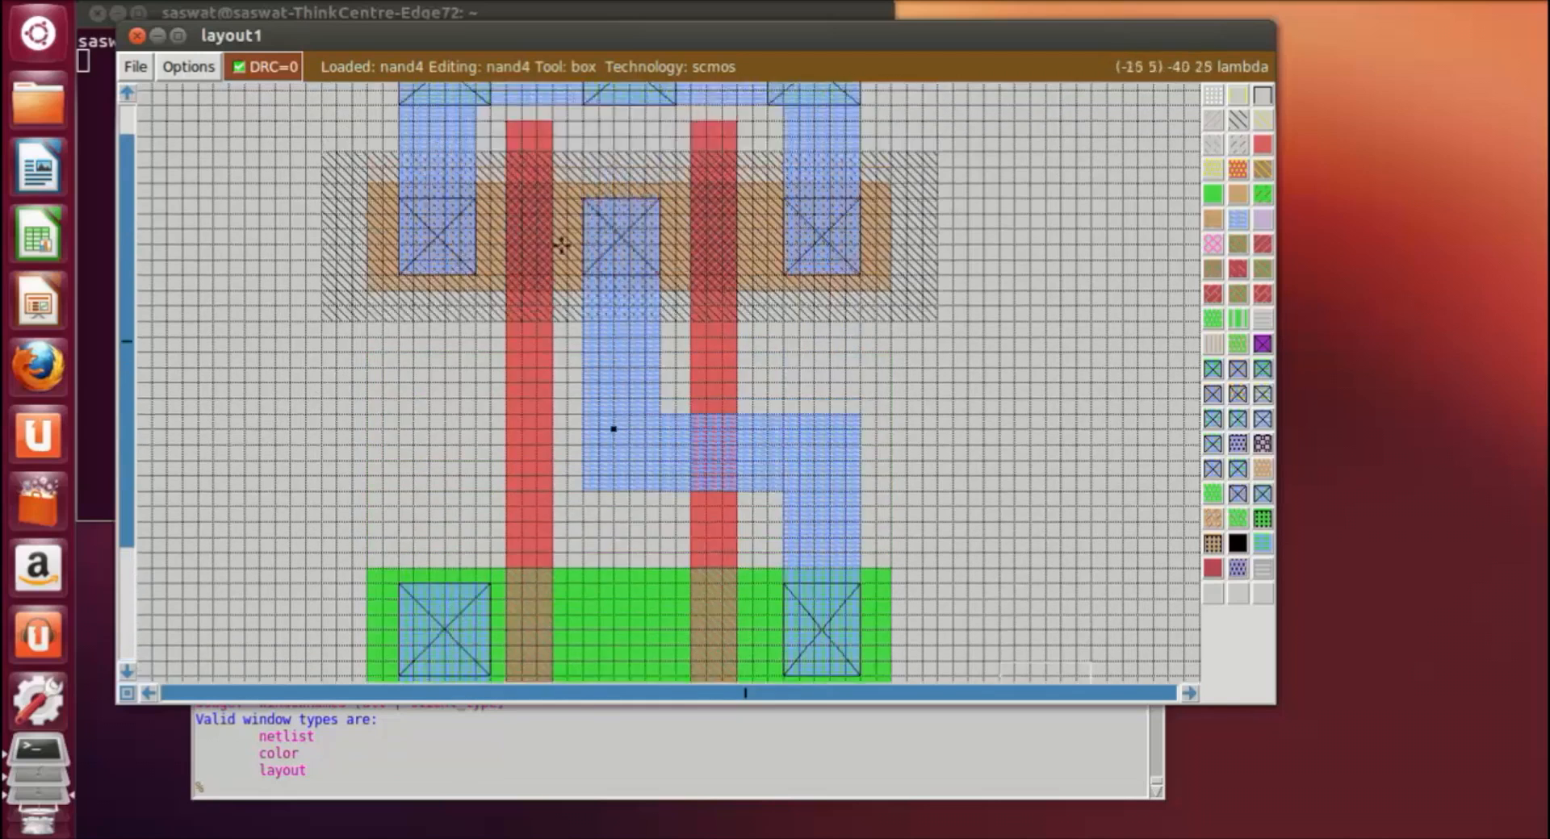
pyautogui.click(517, 206)
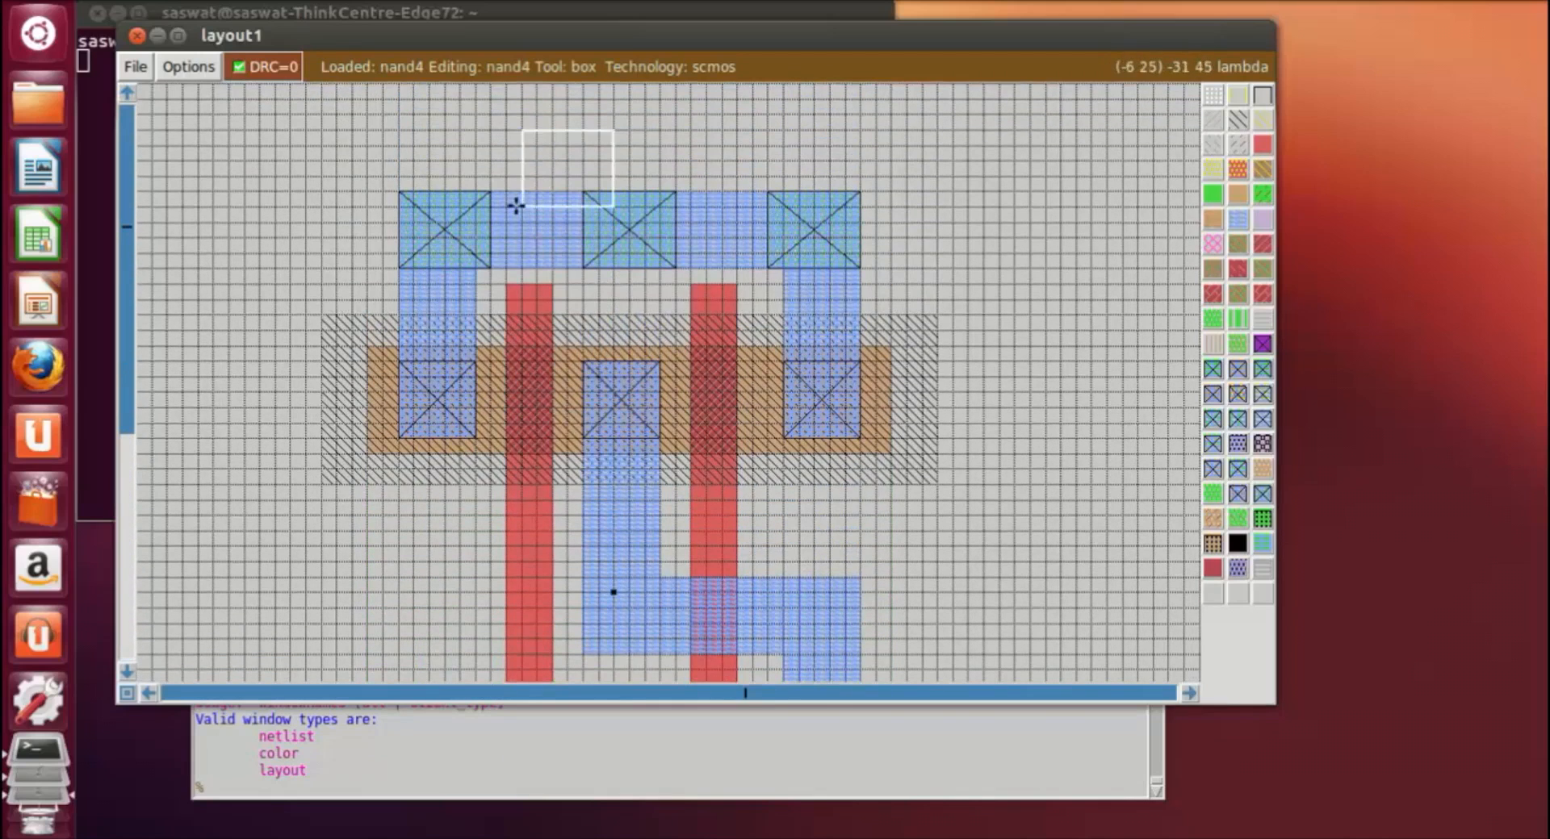
pyautogui.rightClick(552, 254)
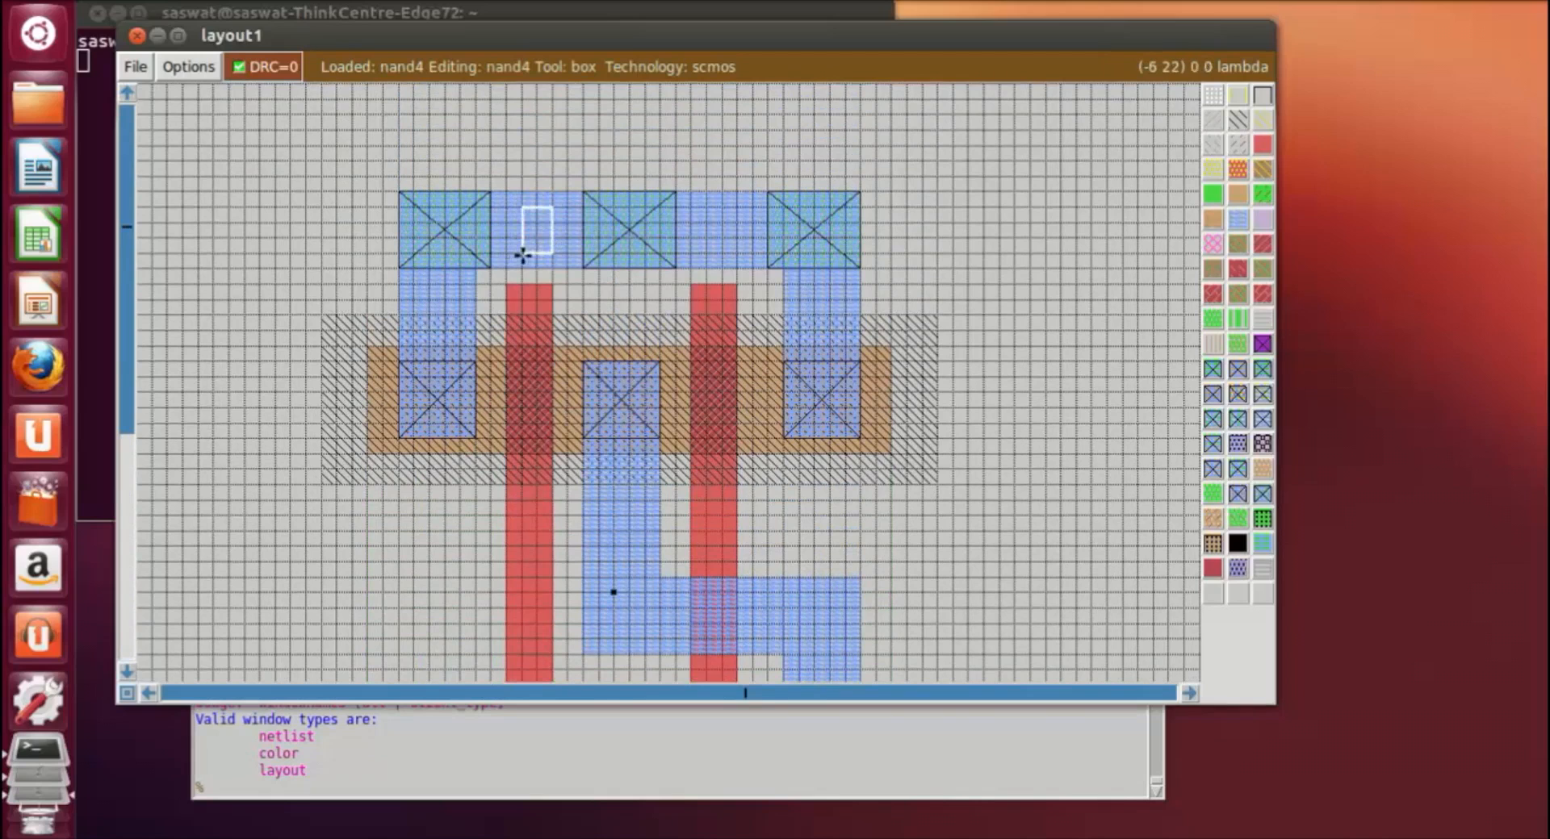
pyautogui.click(294, 795)
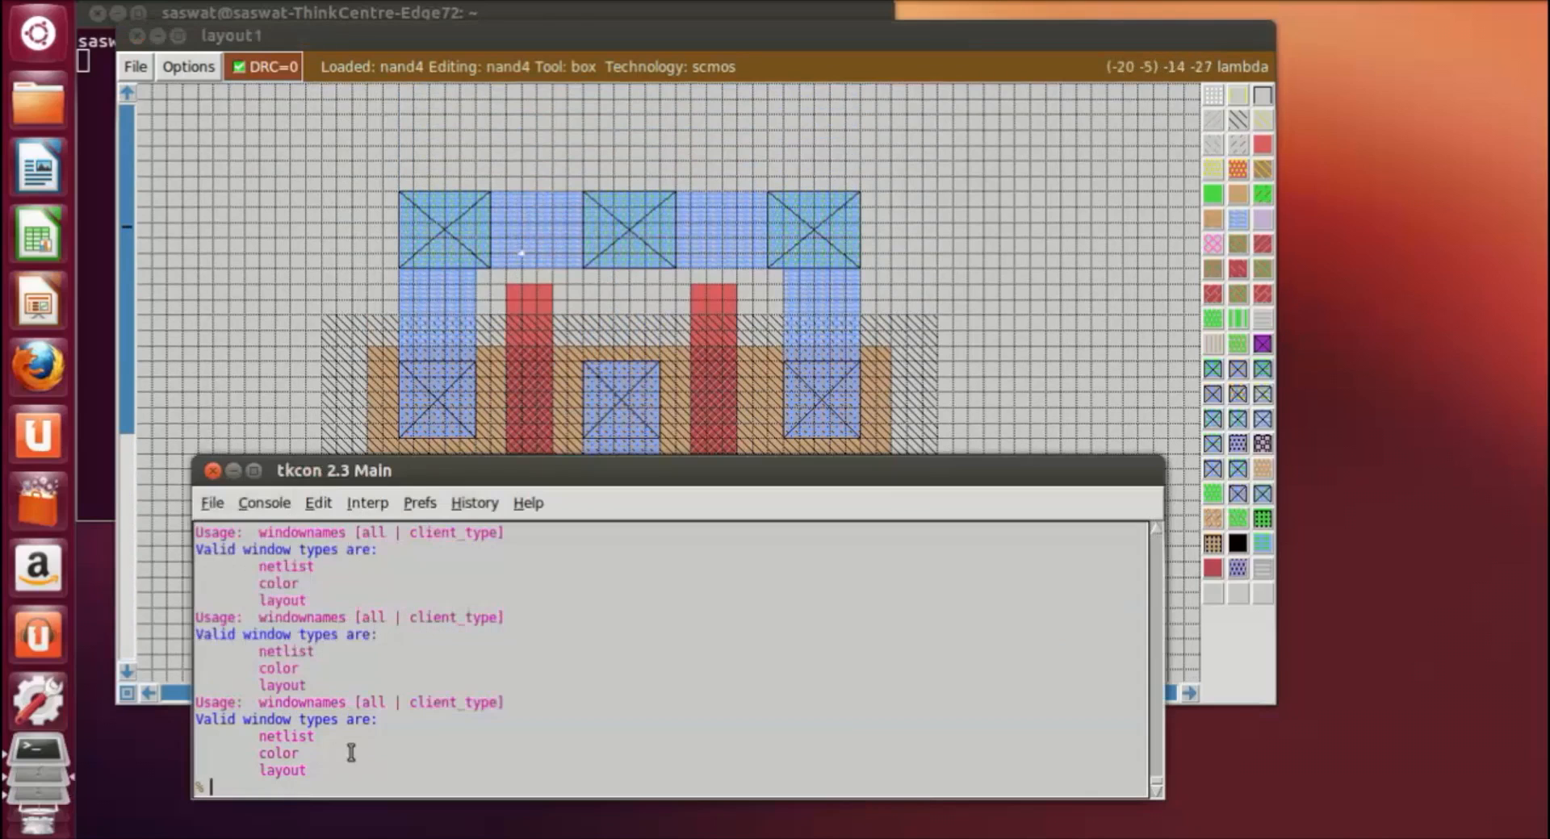
pyautogui.write('label vdd')
pyautogui.press('Return')
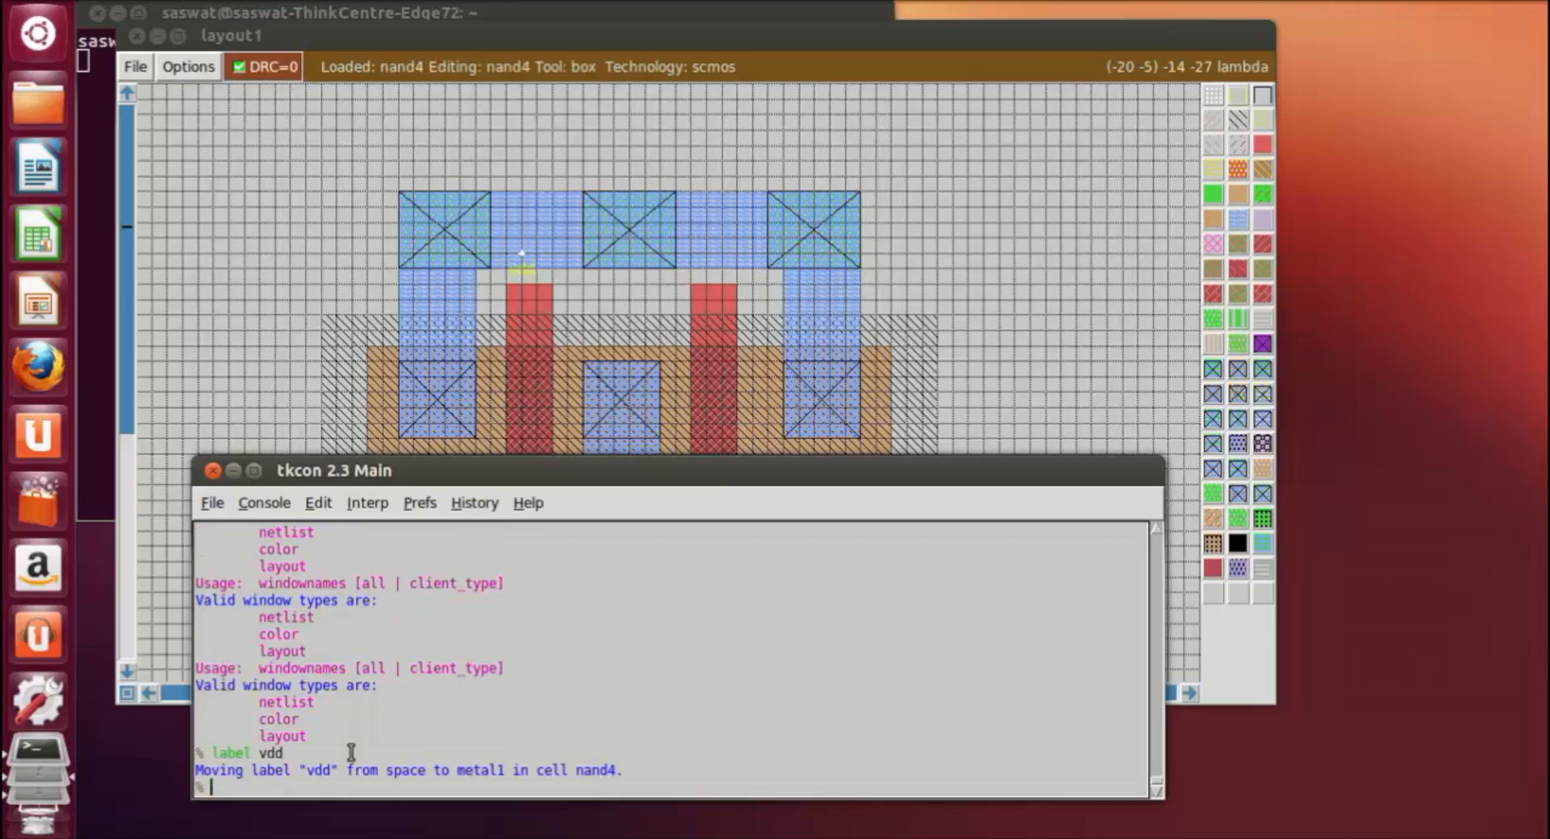
# Step: Label a point on the lower horizontal metal1 bar, between the left and middle substrate contacts, as gnd
pyautogui.click(1029, 359)
pyautogui.scroll(-3, 1029, 358)
pyautogui.scroll(-3, 1010, 419)
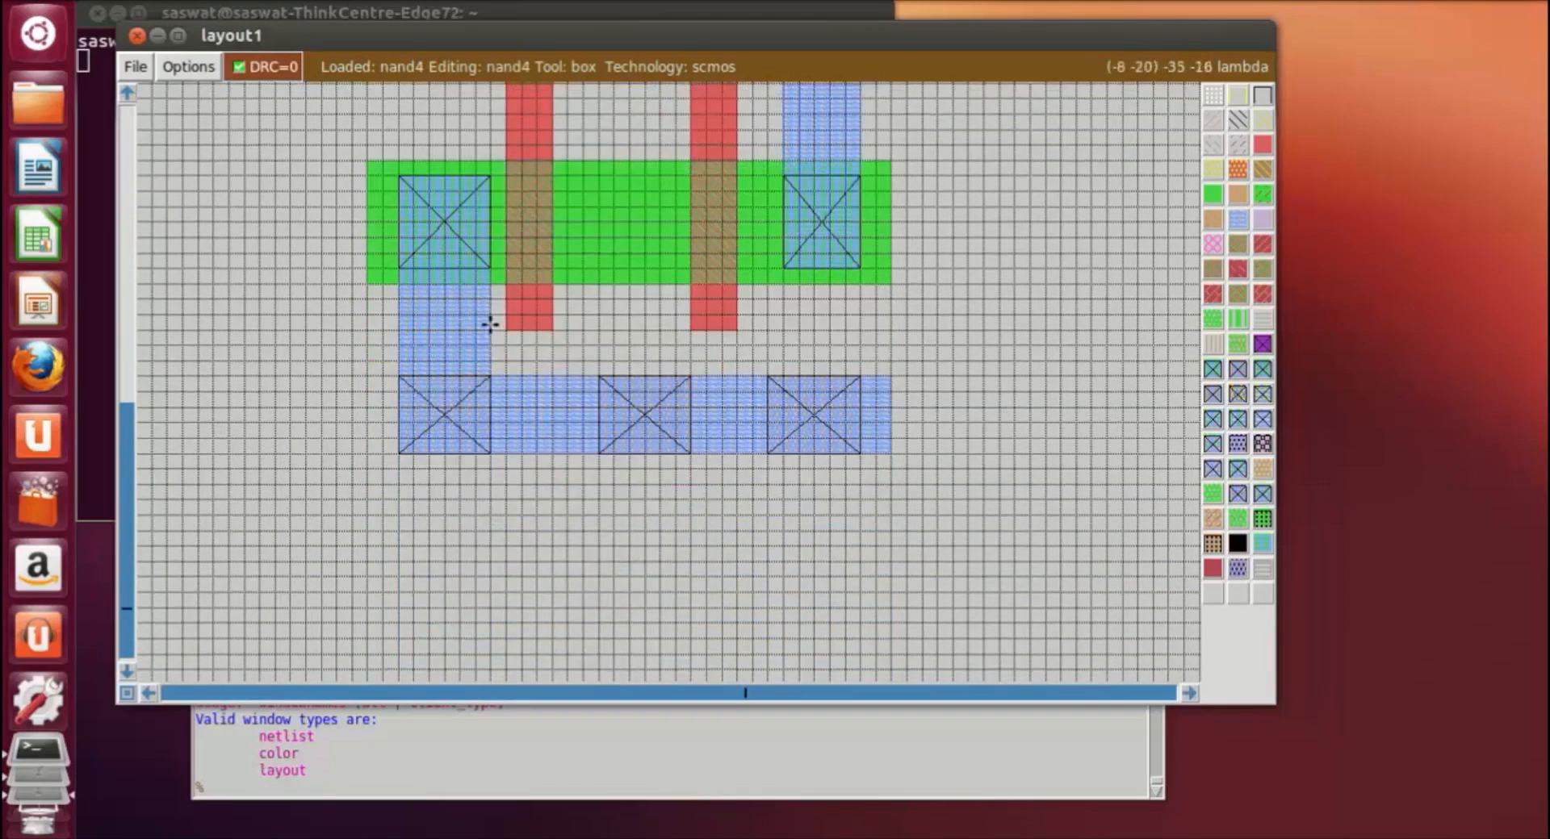
pyautogui.click(519, 393)
pyautogui.rightClick(555, 429)
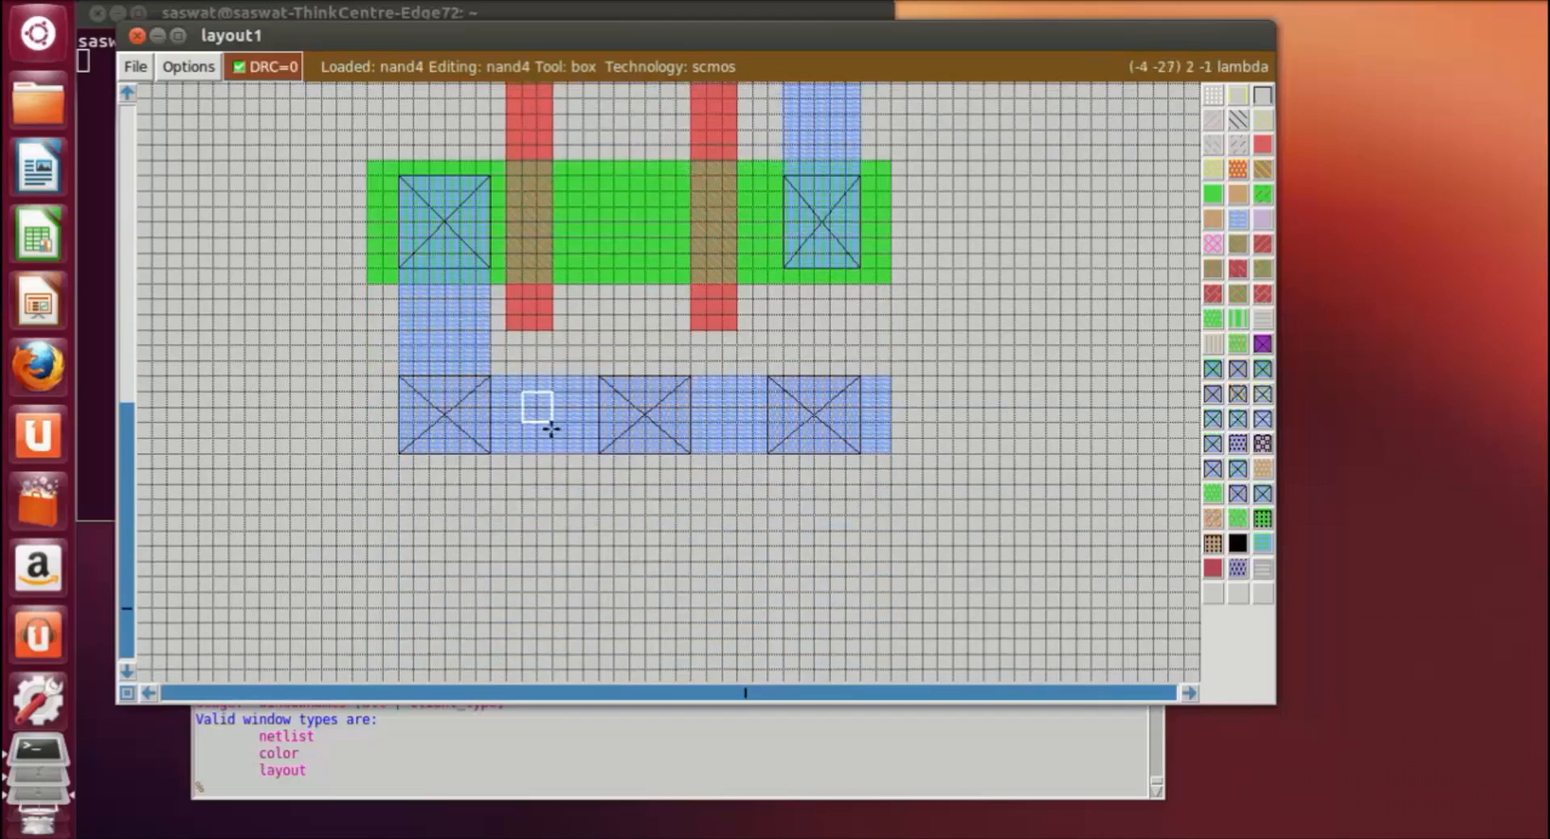
pyautogui.rightClick(523, 419)
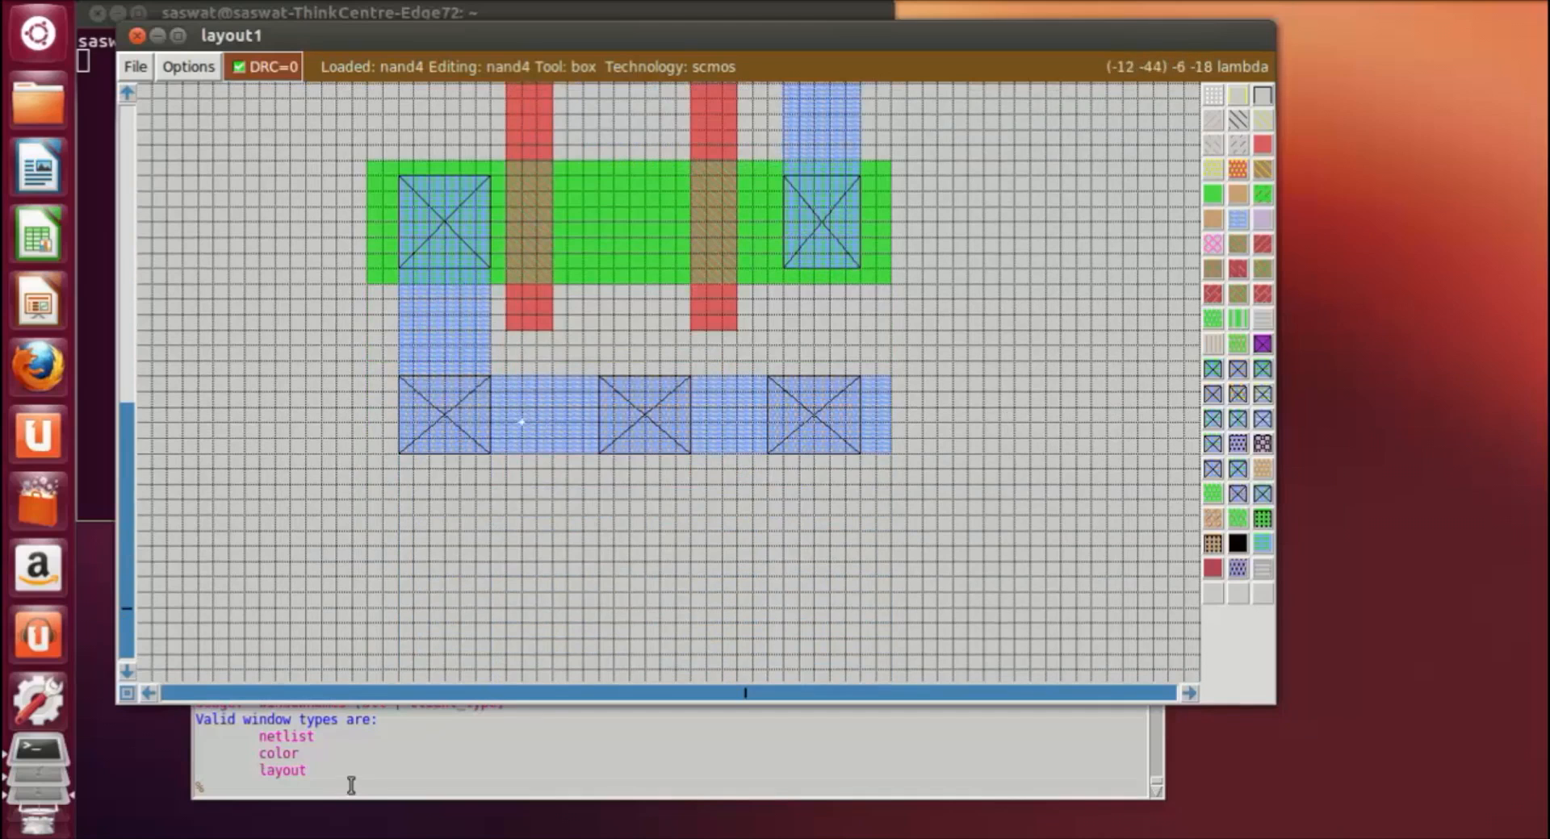
pyautogui.click(355, 783)
pyautogui.write('label gnd')
pyautogui.press('Return')
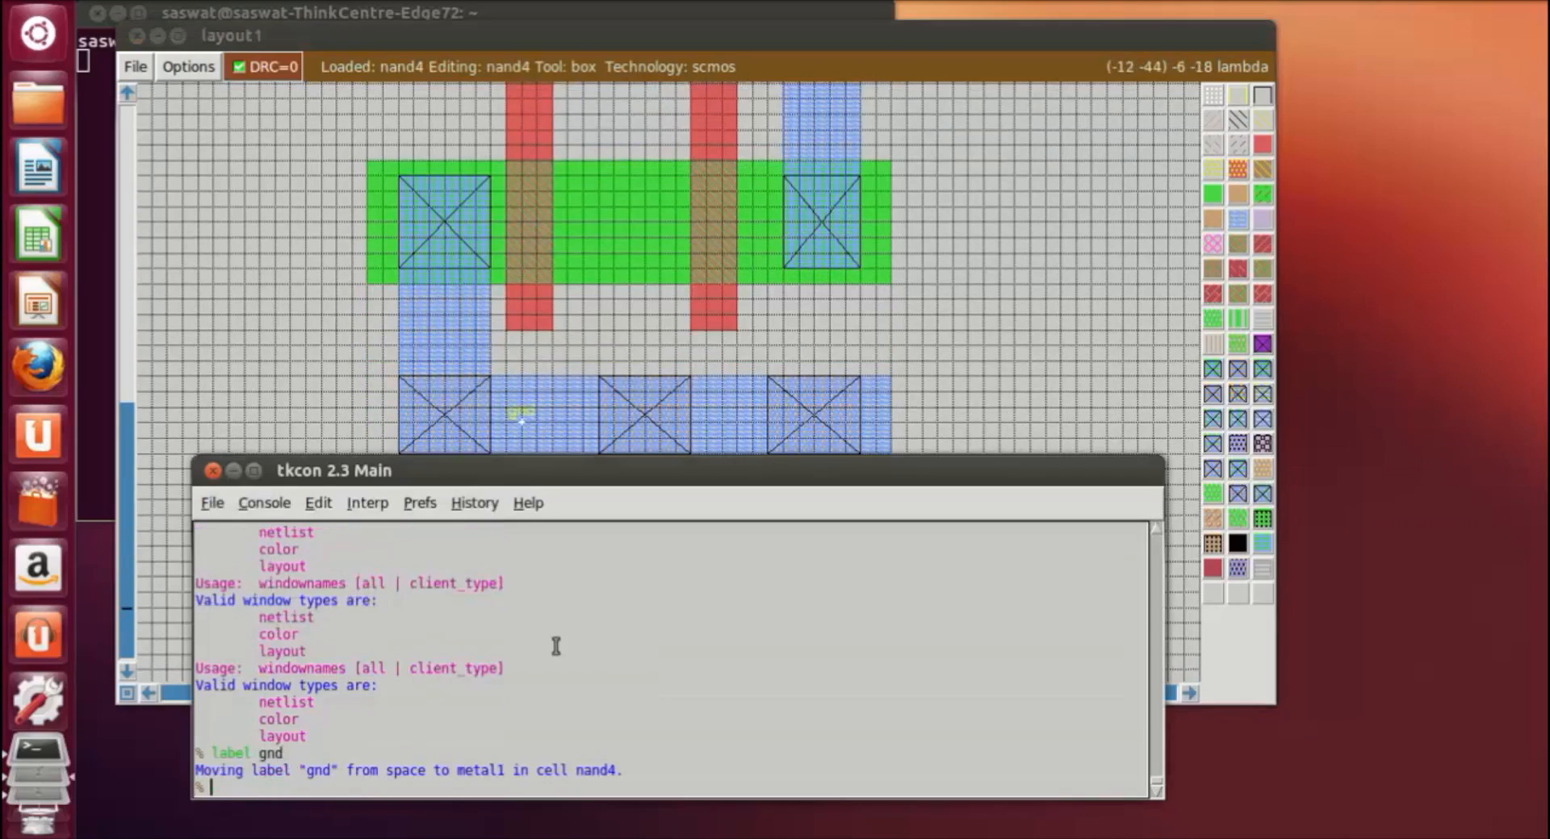
# Step: Label a point on the left polysilicon gate, between the two diffusion areas, as a
pyautogui.click(952, 354)
pyautogui.scroll(4, 950, 359)
pyautogui.rightClick(949, 370)
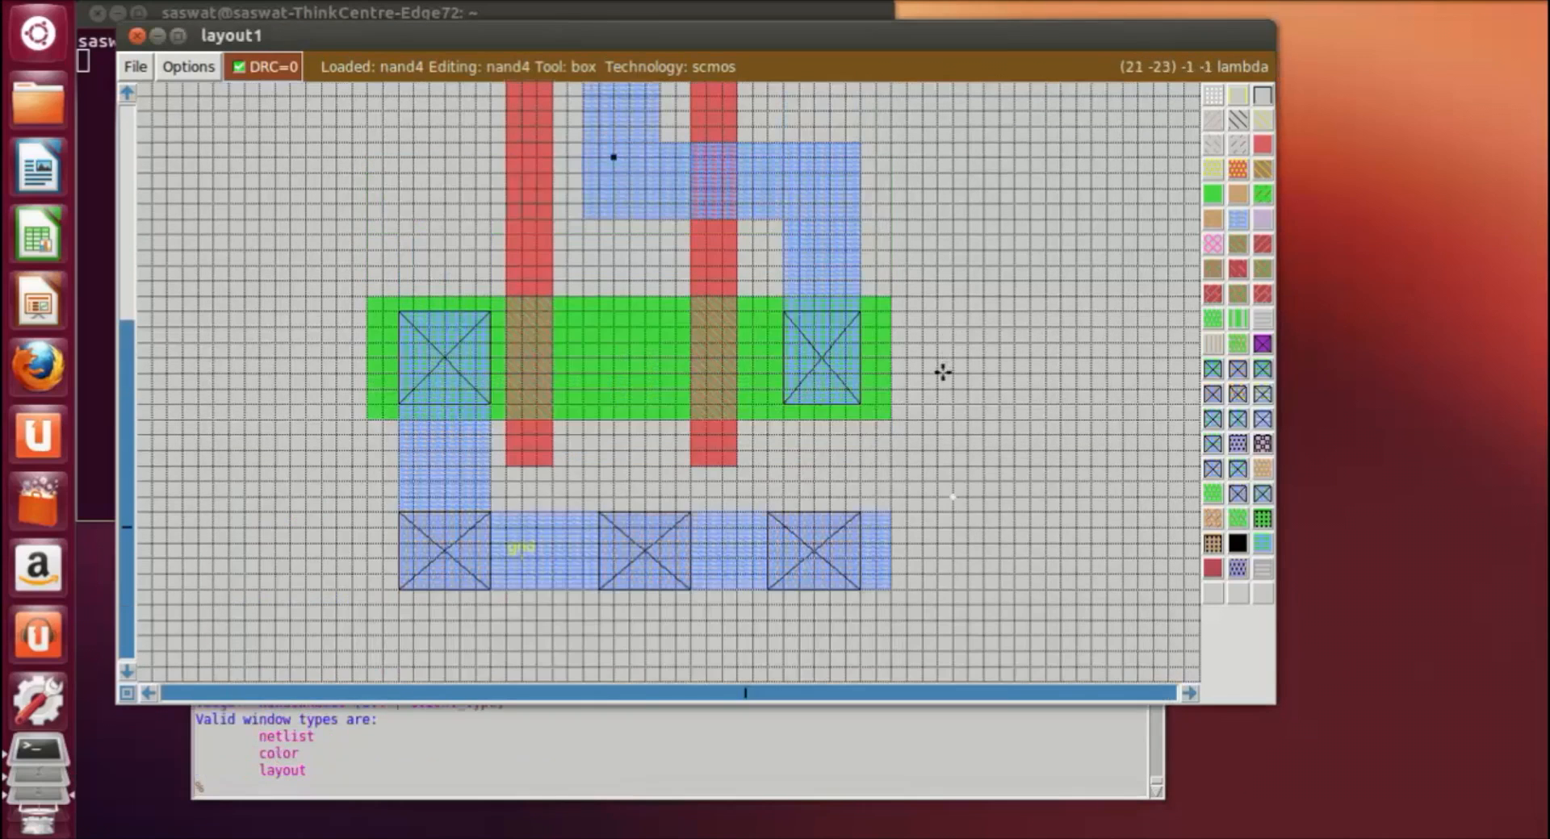
pyautogui.scroll(2, 508, 199)
pyautogui.click(518, 189)
pyautogui.rightClick(532, 229)
pyautogui.rightClick(521, 224)
pyautogui.click(353, 781)
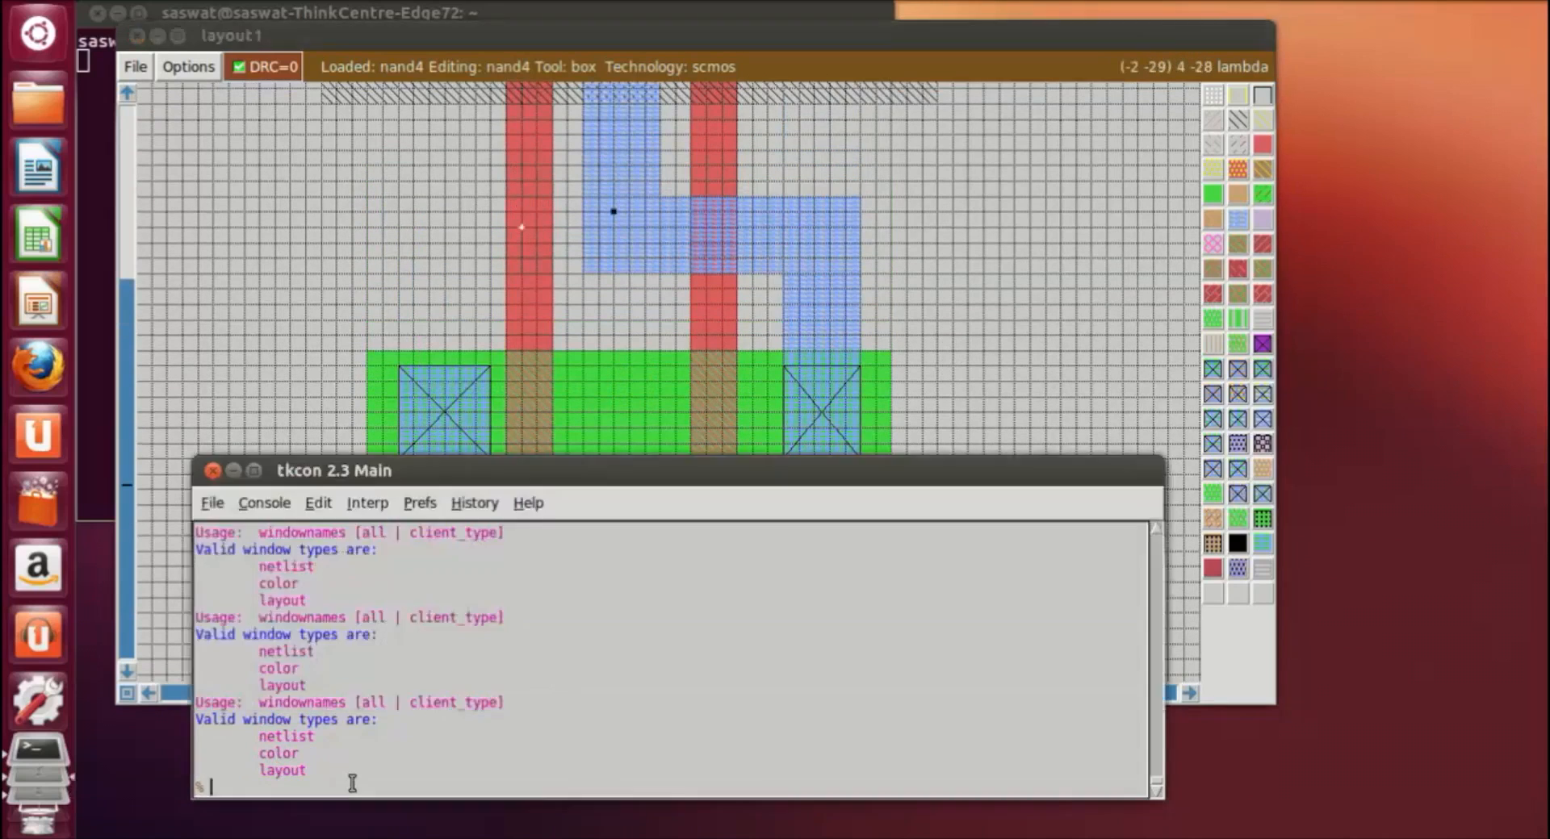
pyautogui.write('label a')
pyautogui.press('Return')
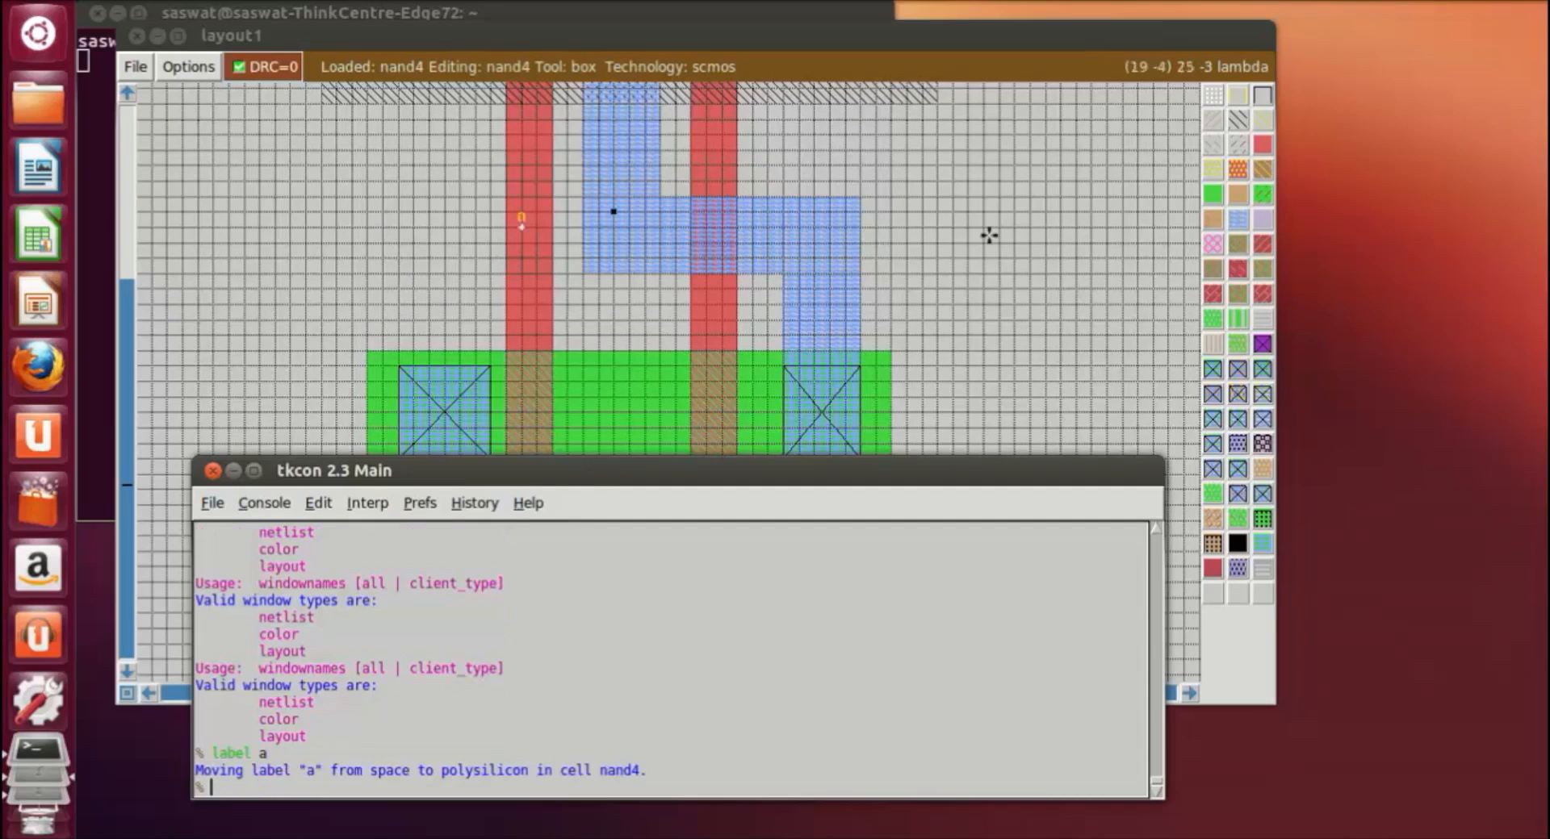
# Step: Label a point on the right polysilicon gate, between the metal1 crossing and the ndiffusion, as b
pyautogui.scroll(3, 714, 214)
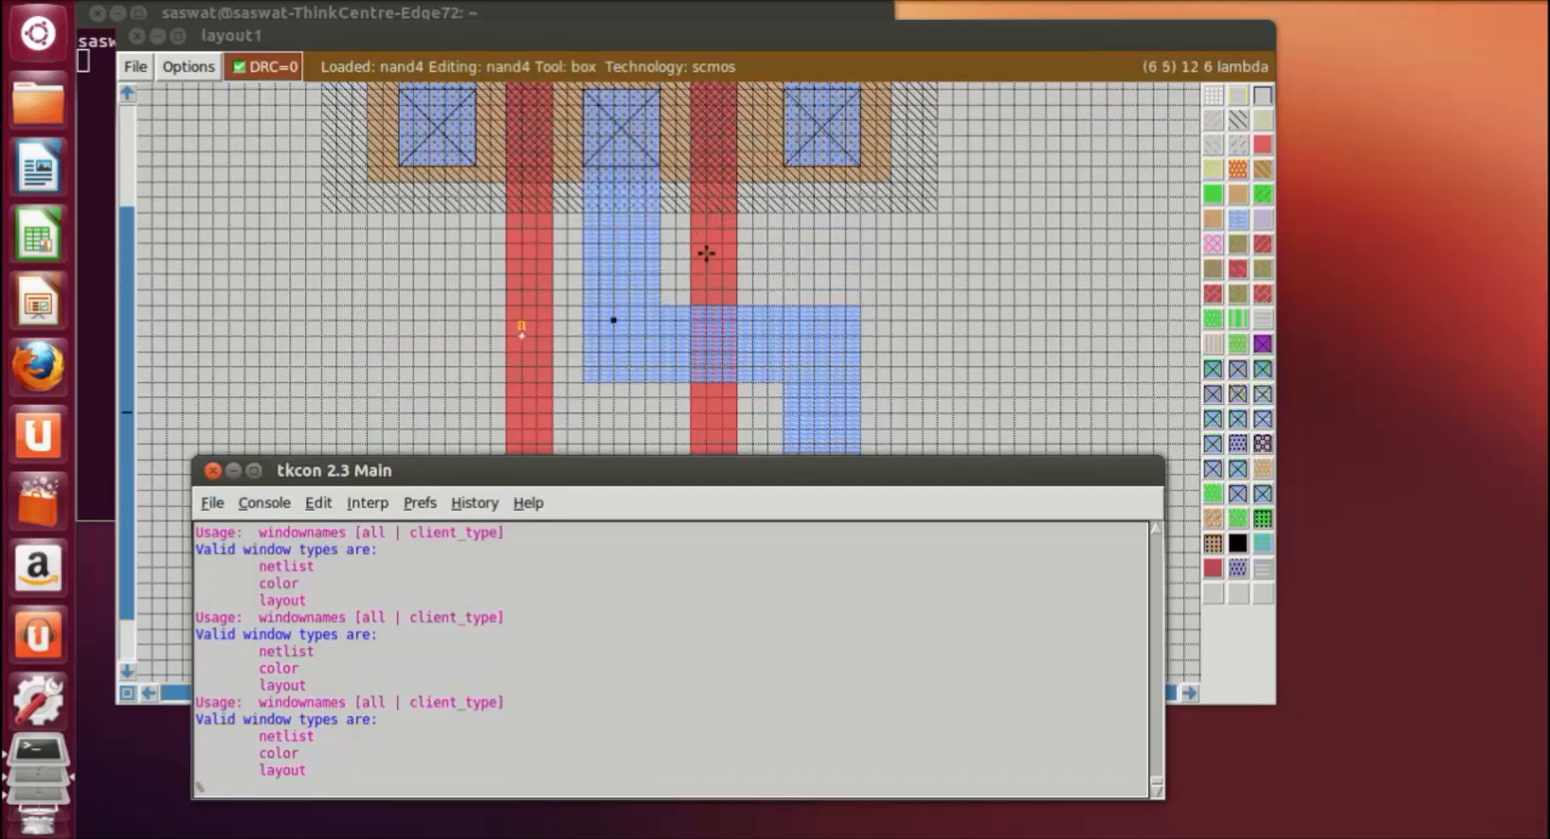
pyautogui.click(705, 402)
pyautogui.rightClick(717, 423)
pyautogui.rightClick(704, 429)
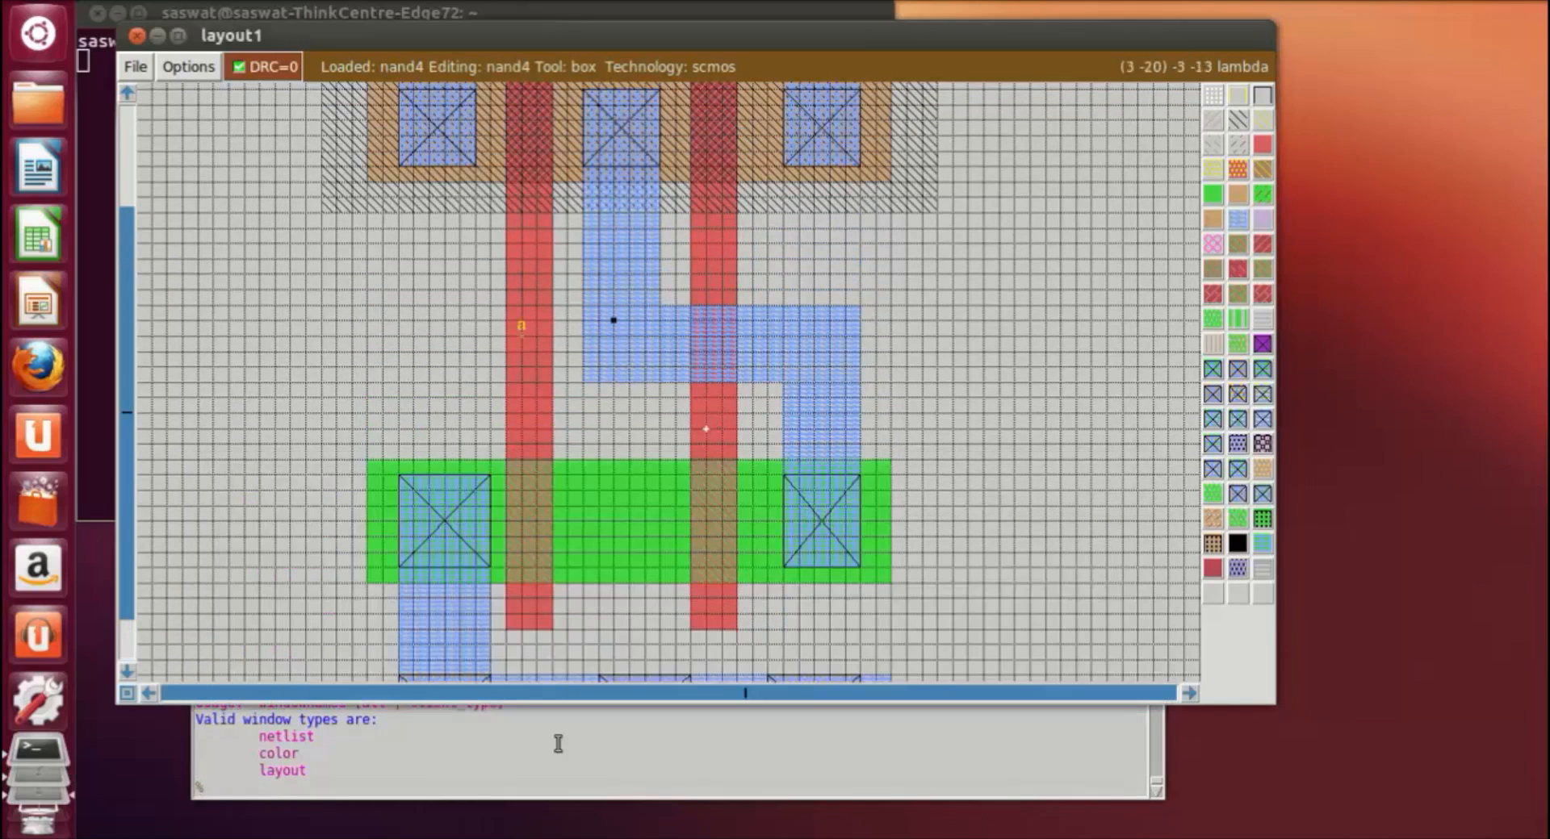
pyautogui.click(432, 792)
pyautogui.write('label b')
pyautogui.press('Return')
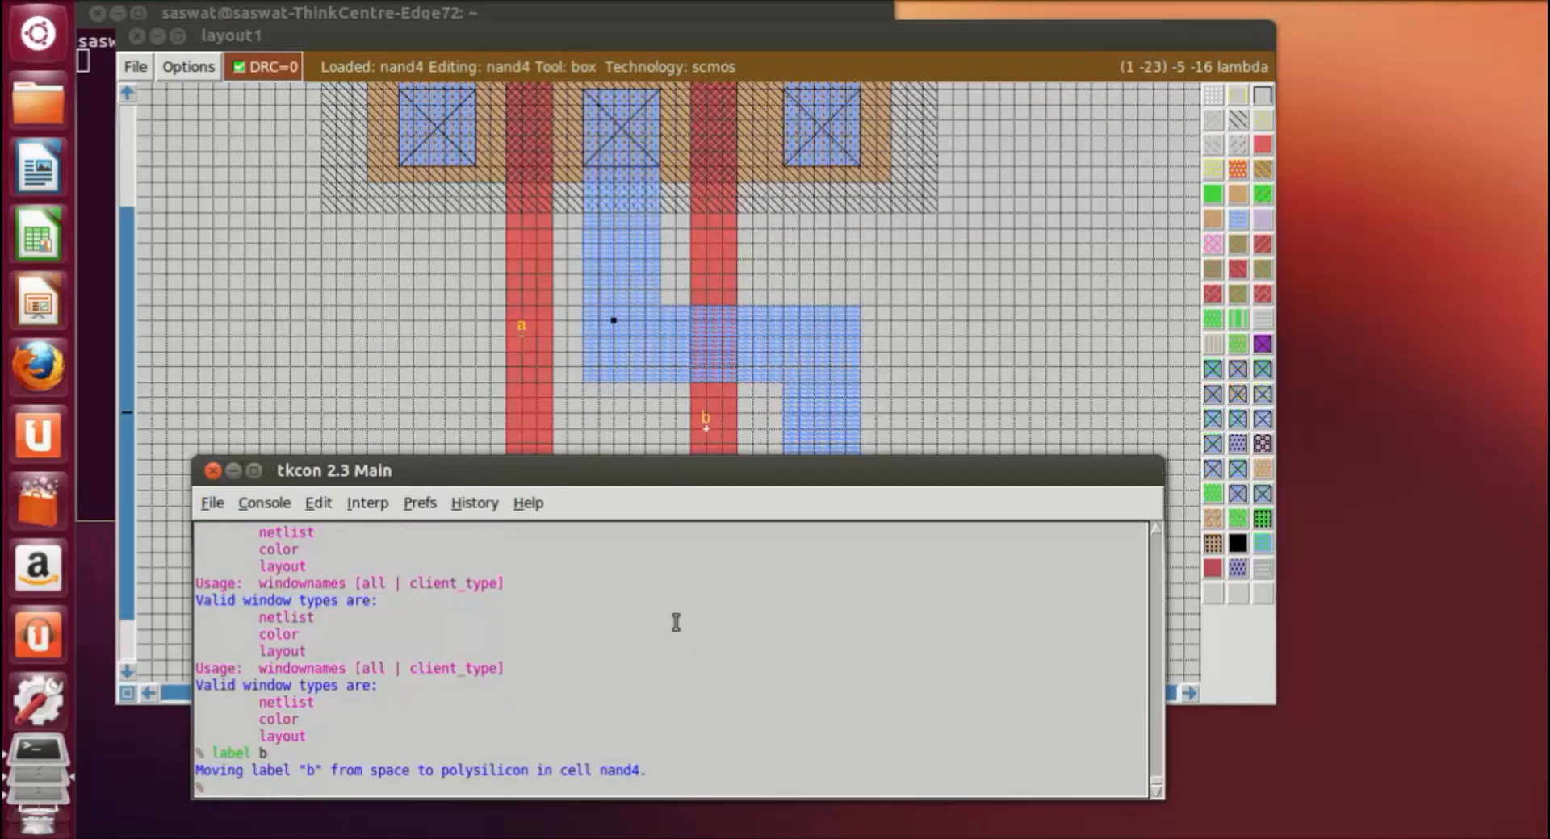
pyautogui.click(888, 376)
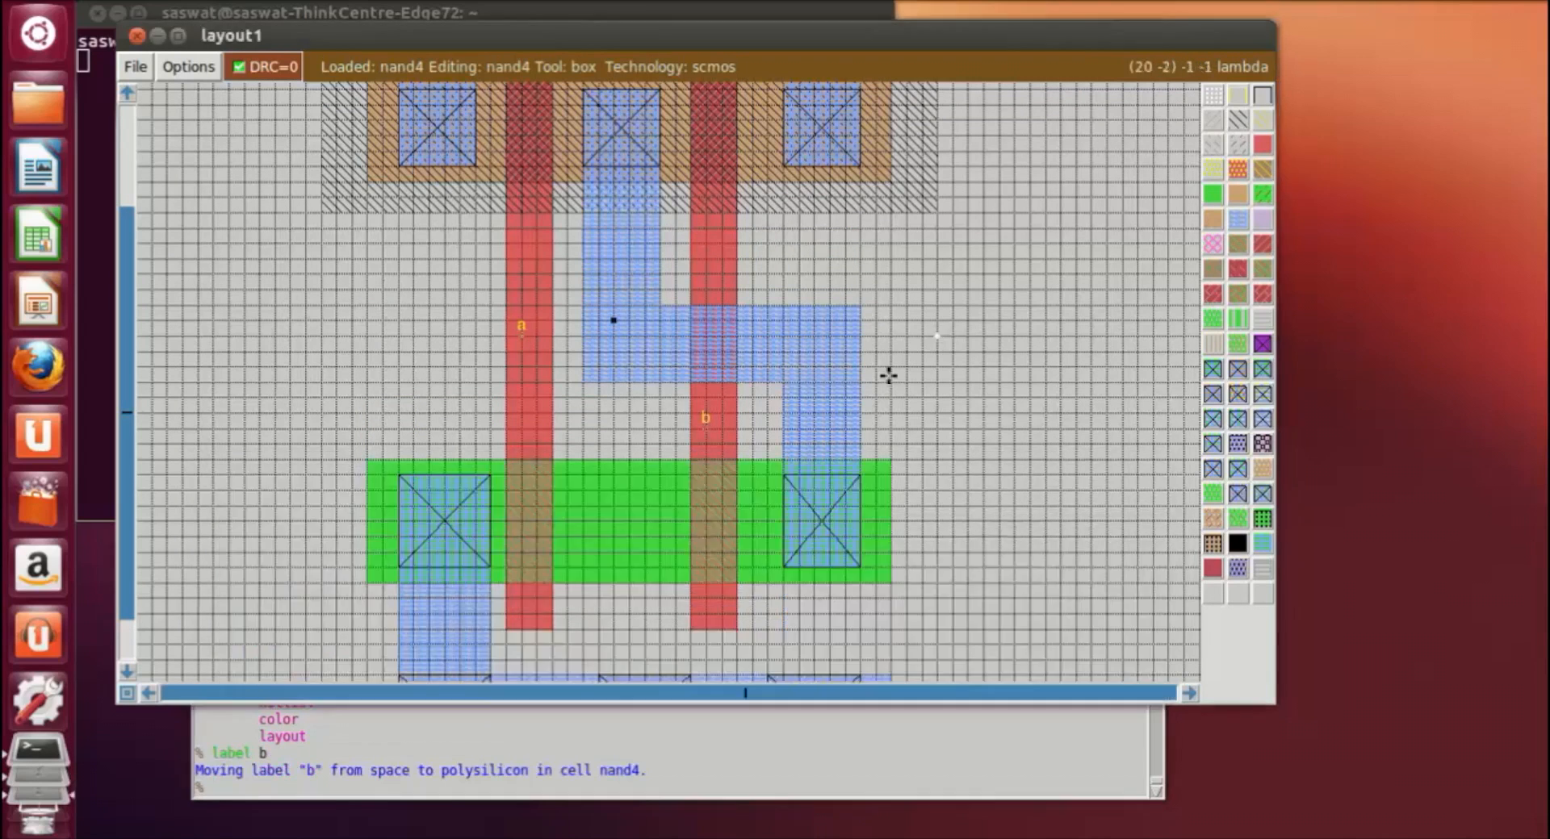
# Step: Label a point on the metal1 output wire, at the bend above the right ndiffusion contact, as out
pyautogui.click(787, 328)
pyautogui.rightClick(809, 353)
pyautogui.click(805, 323)
pyautogui.rightClick(826, 363)
pyautogui.rightClick(806, 370)
pyautogui.click(198, 787)
pyautogui.write('label')
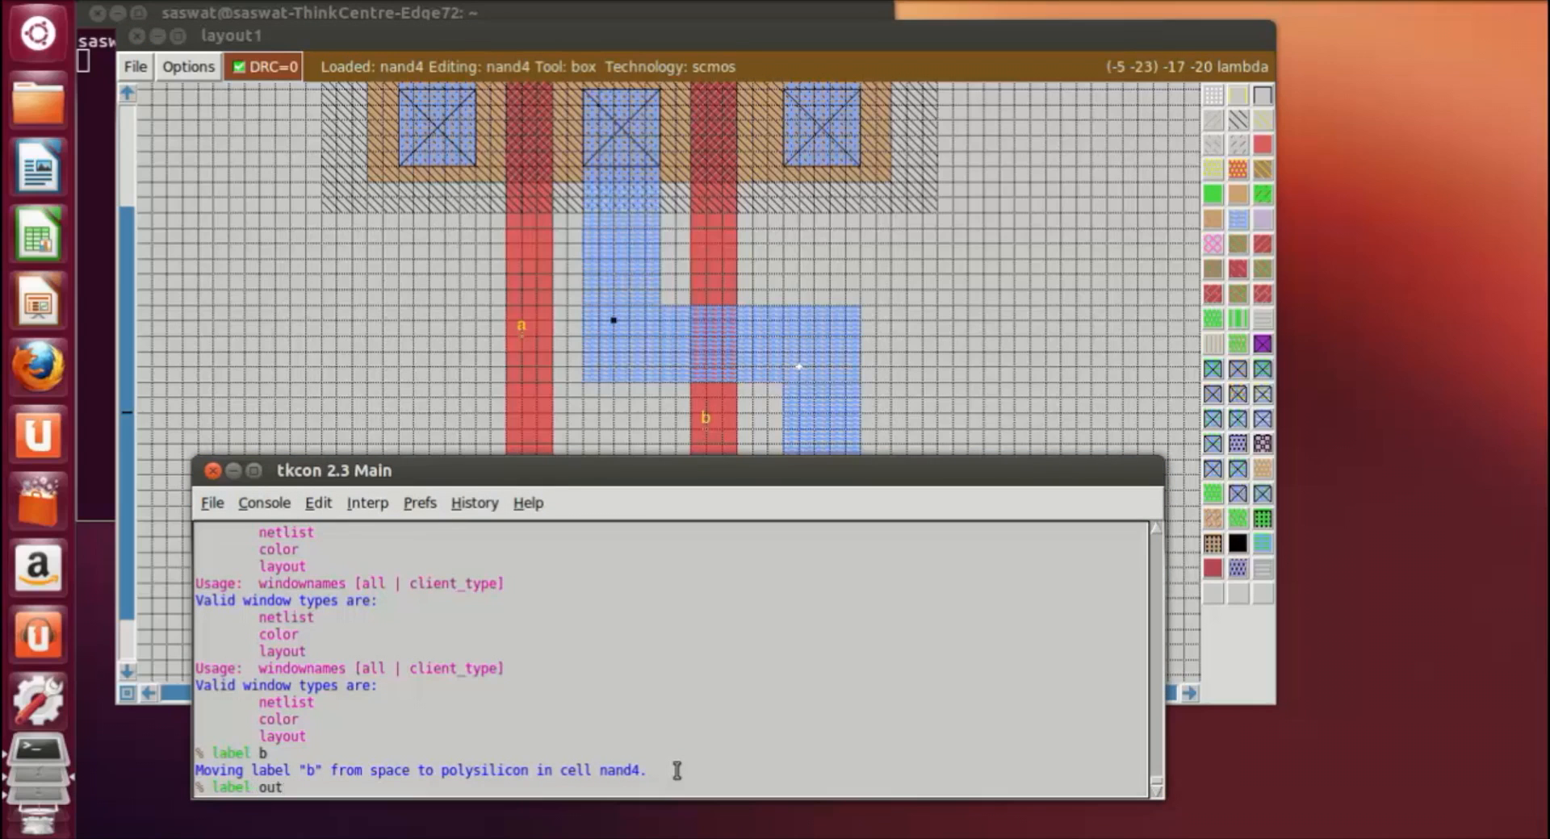
pyautogui.write(' out')
pyautogui.press('Return')
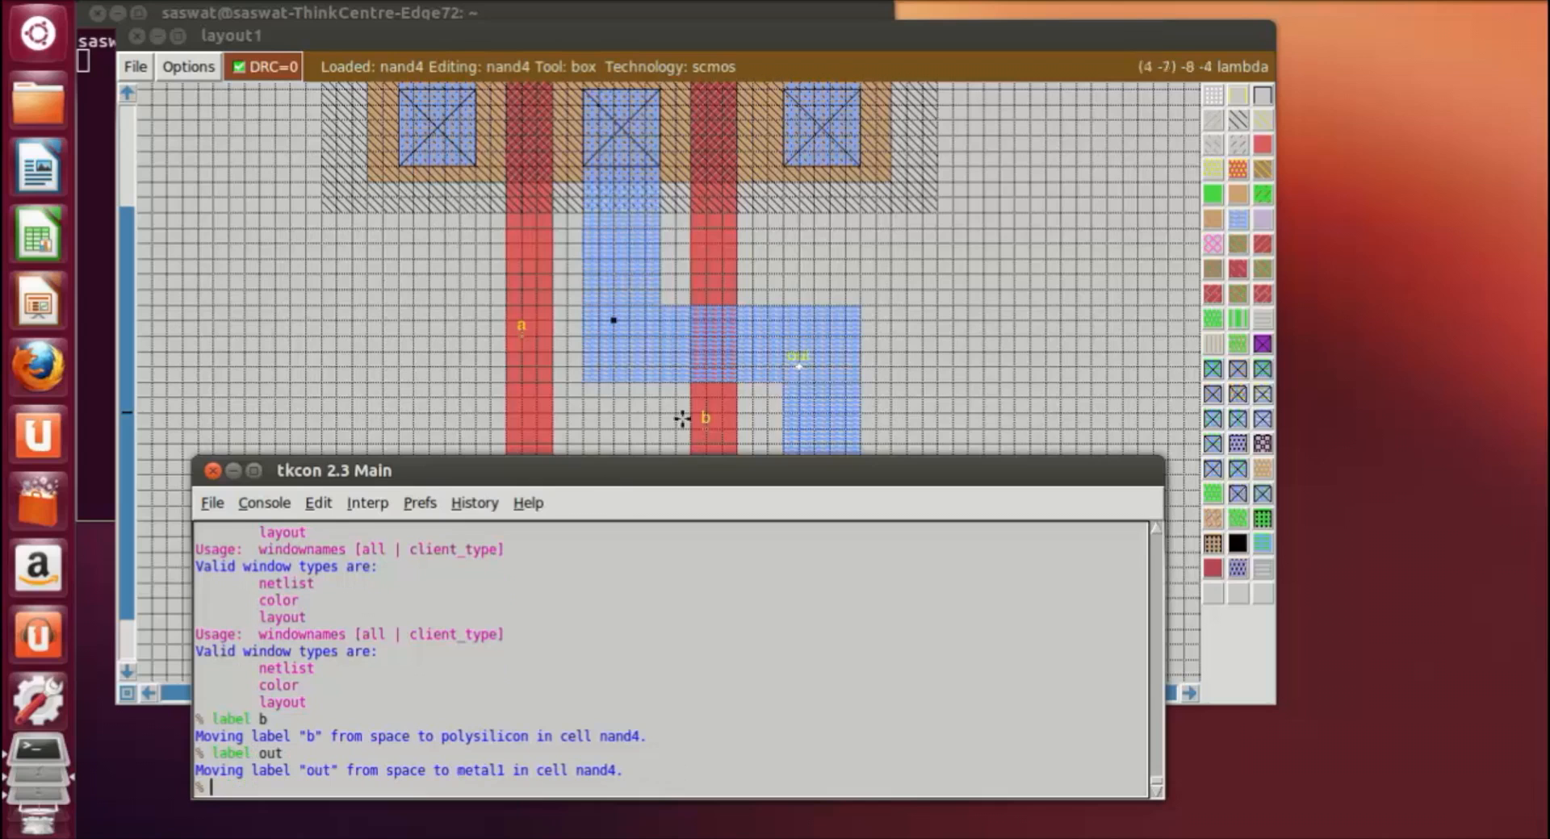
pyautogui.click(921, 366)
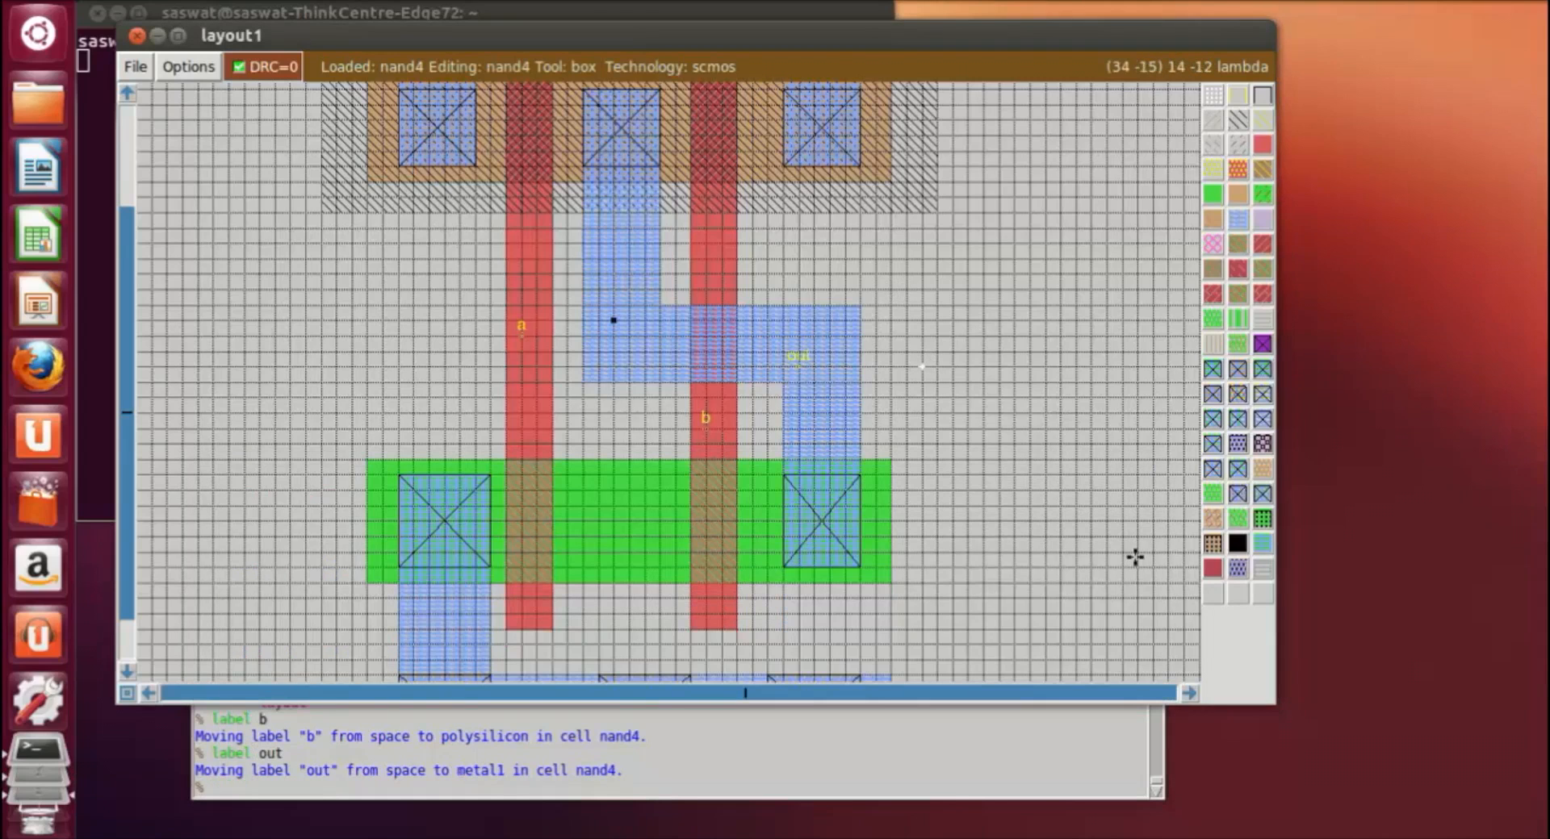
# Step: Save the labelled nand4 layout
pyautogui.press('v')
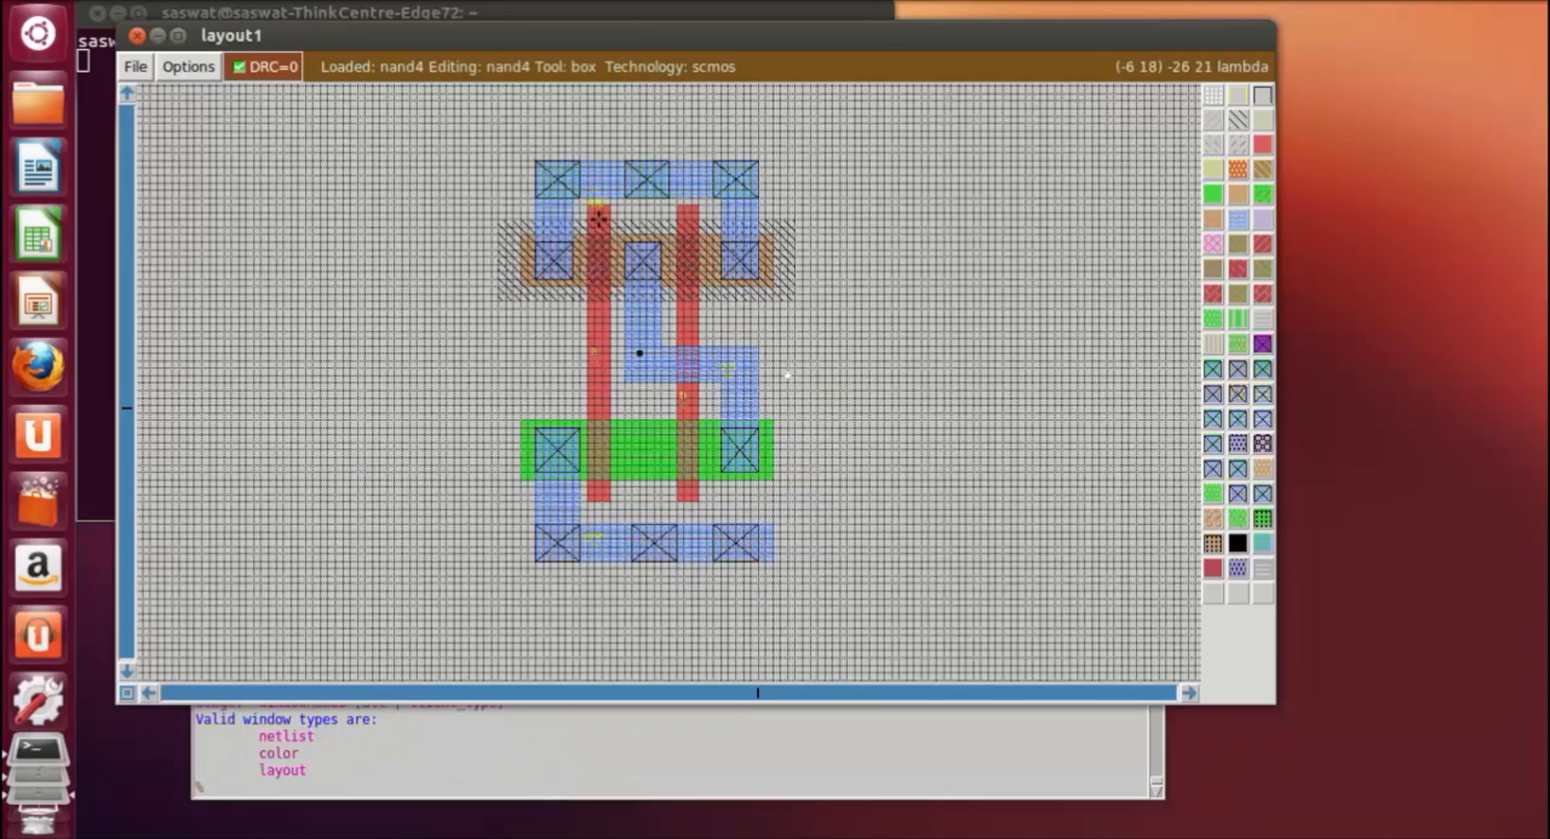
pyautogui.press('z')
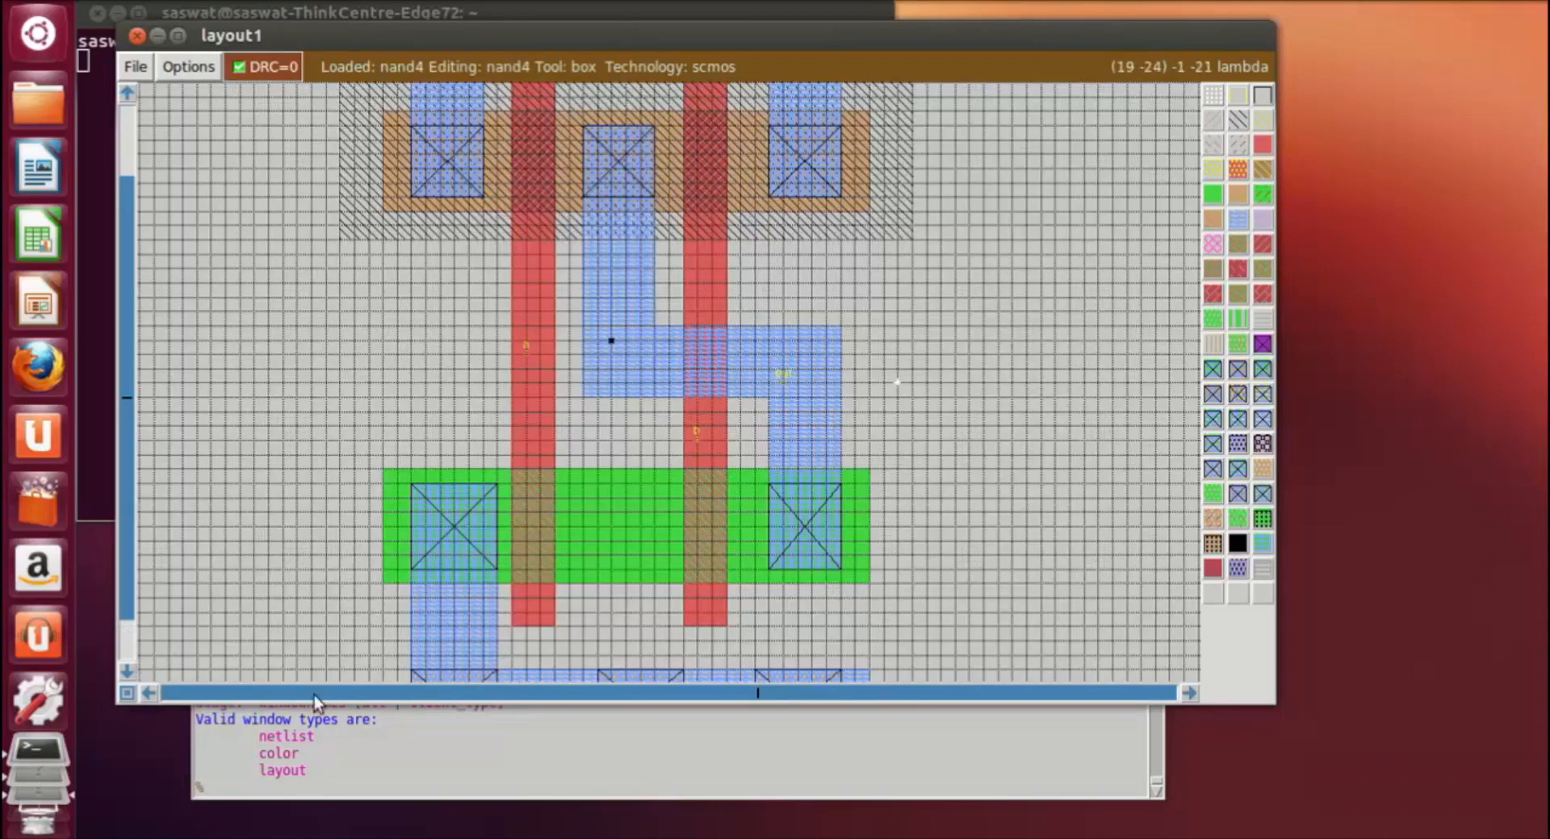
pyautogui.click(135, 67)
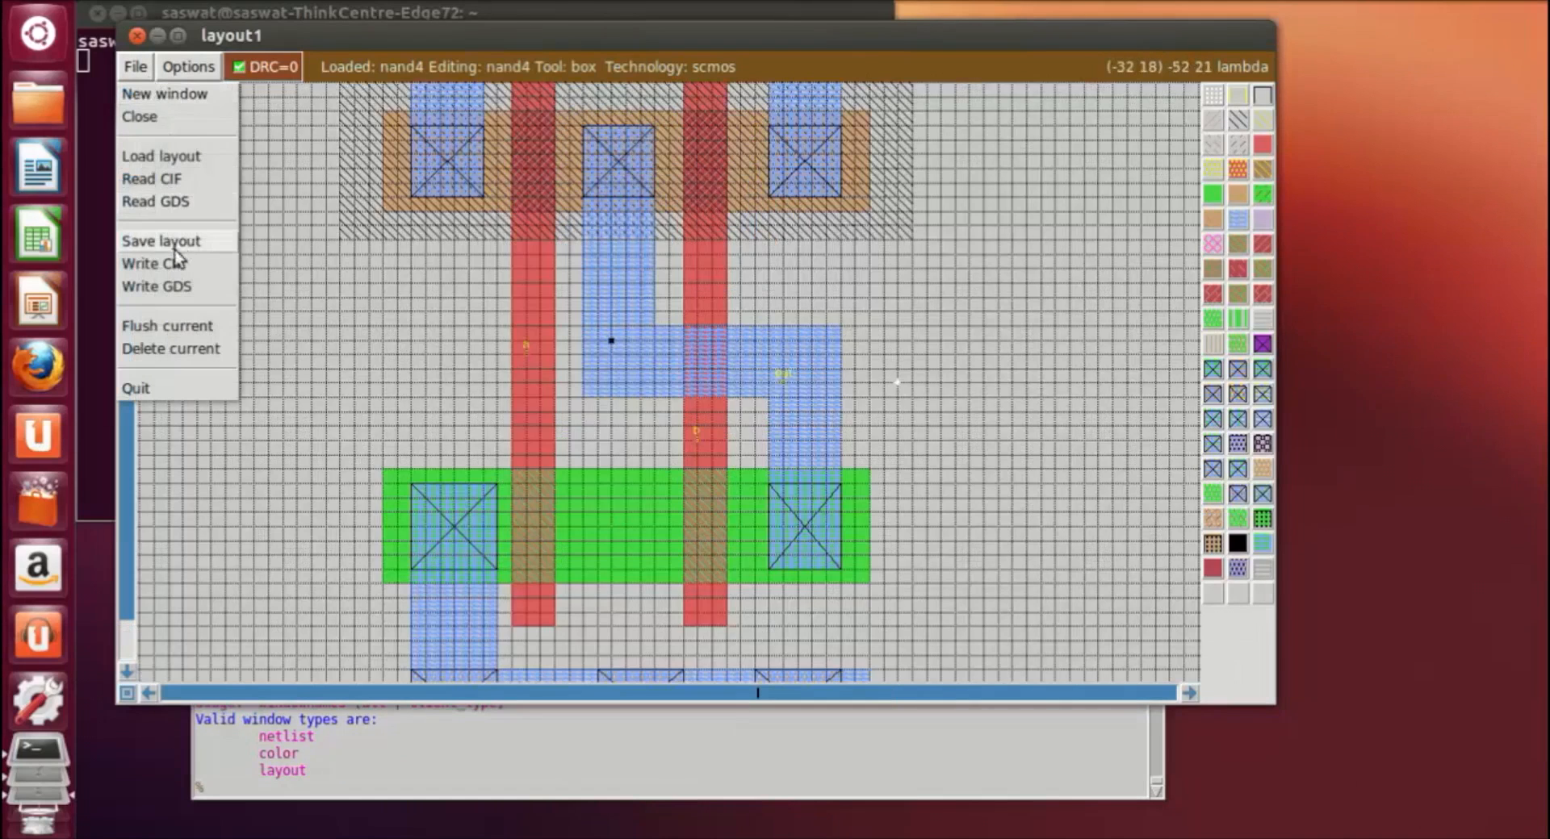
pyautogui.click(173, 246)
pyautogui.click(564, 472)
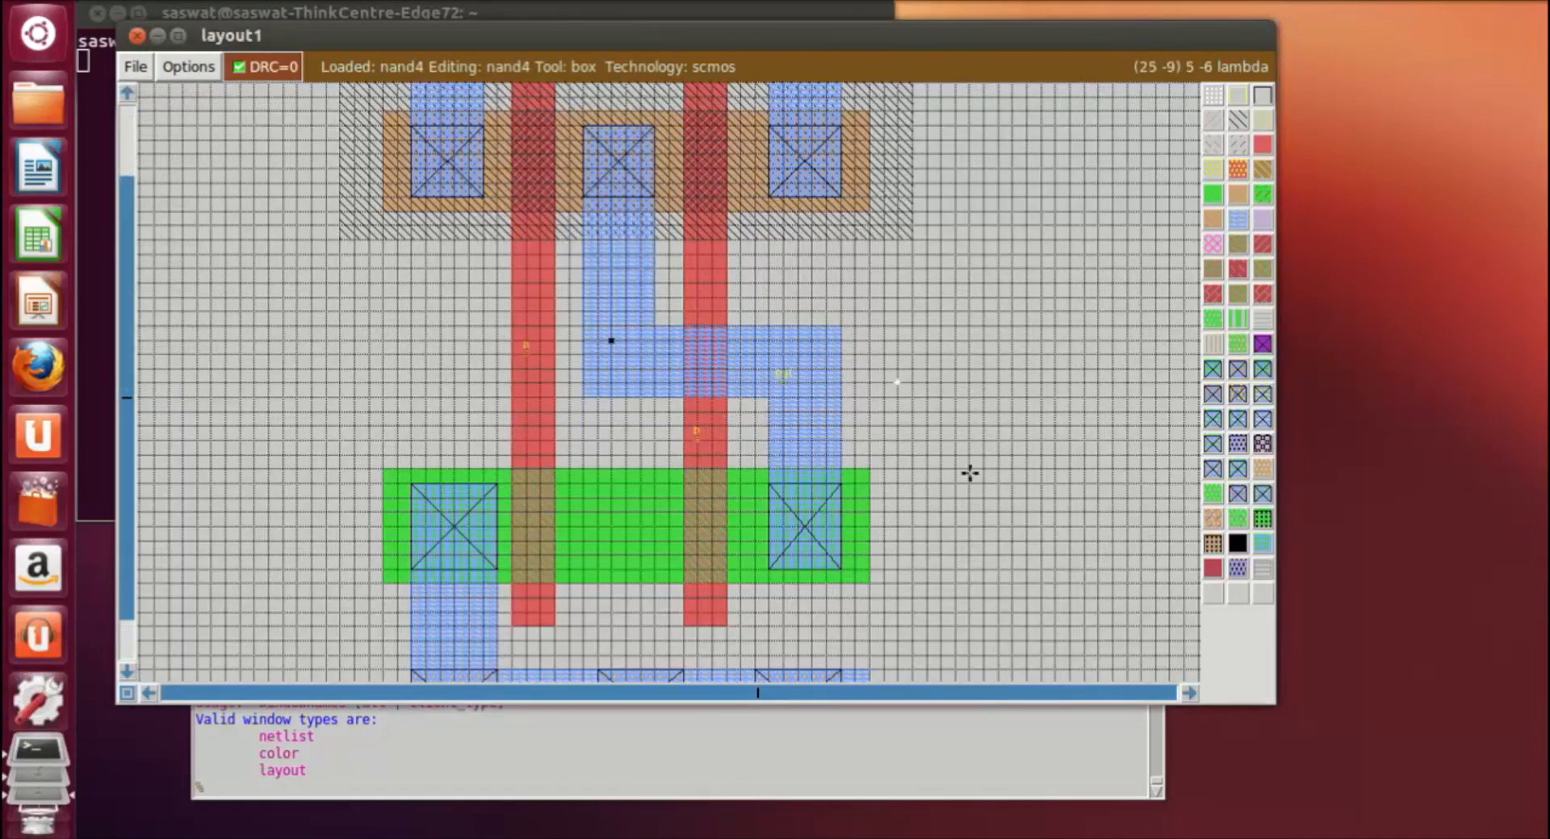
# Step: Extract the whole nand4 layout with the command extract all
pyautogui.scroll(5, 969, 473)
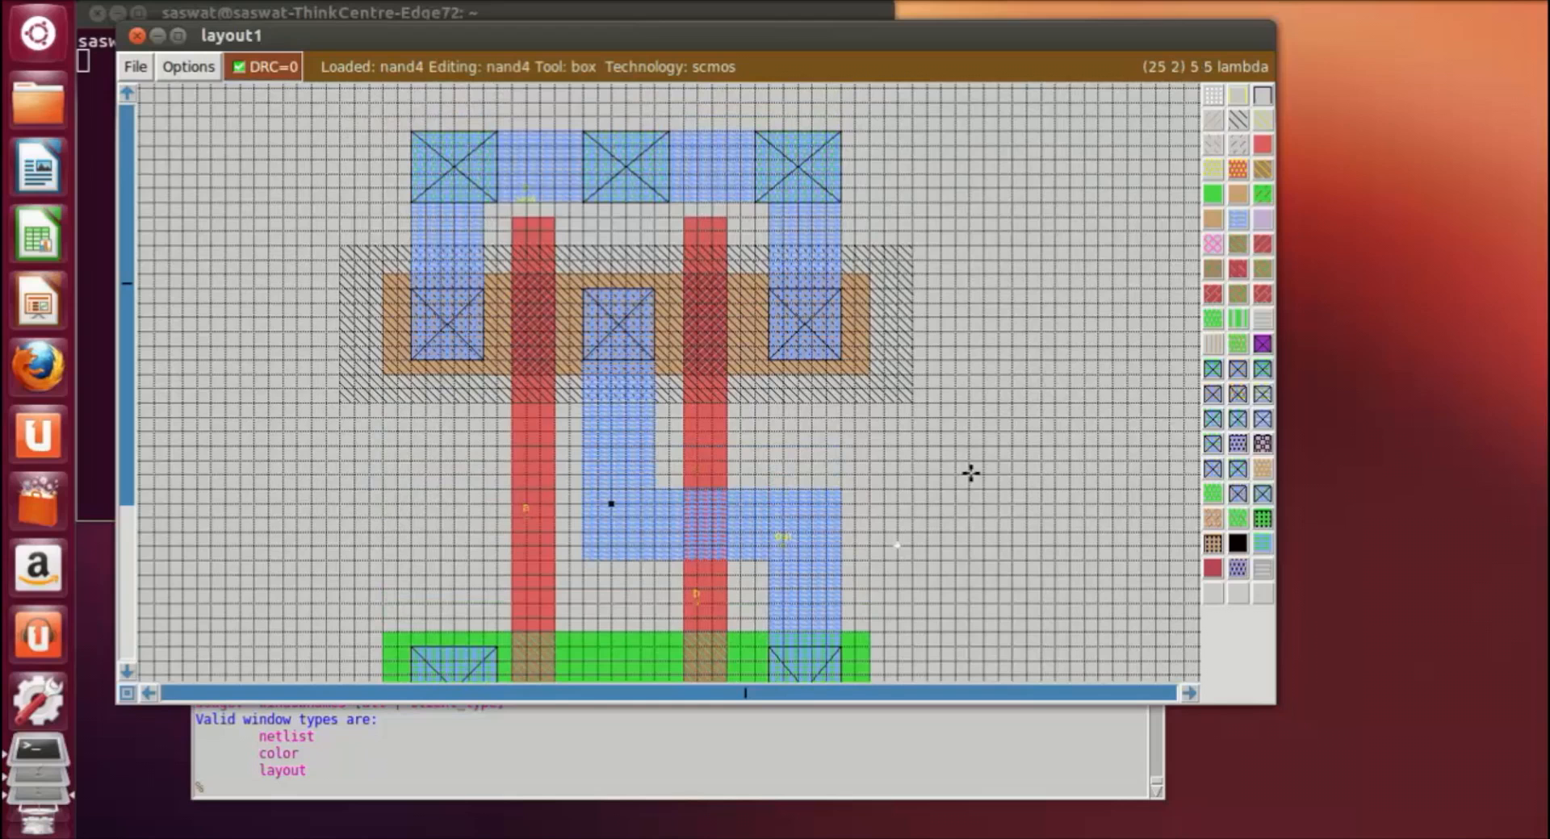
pyautogui.scroll(-10, 970, 473)
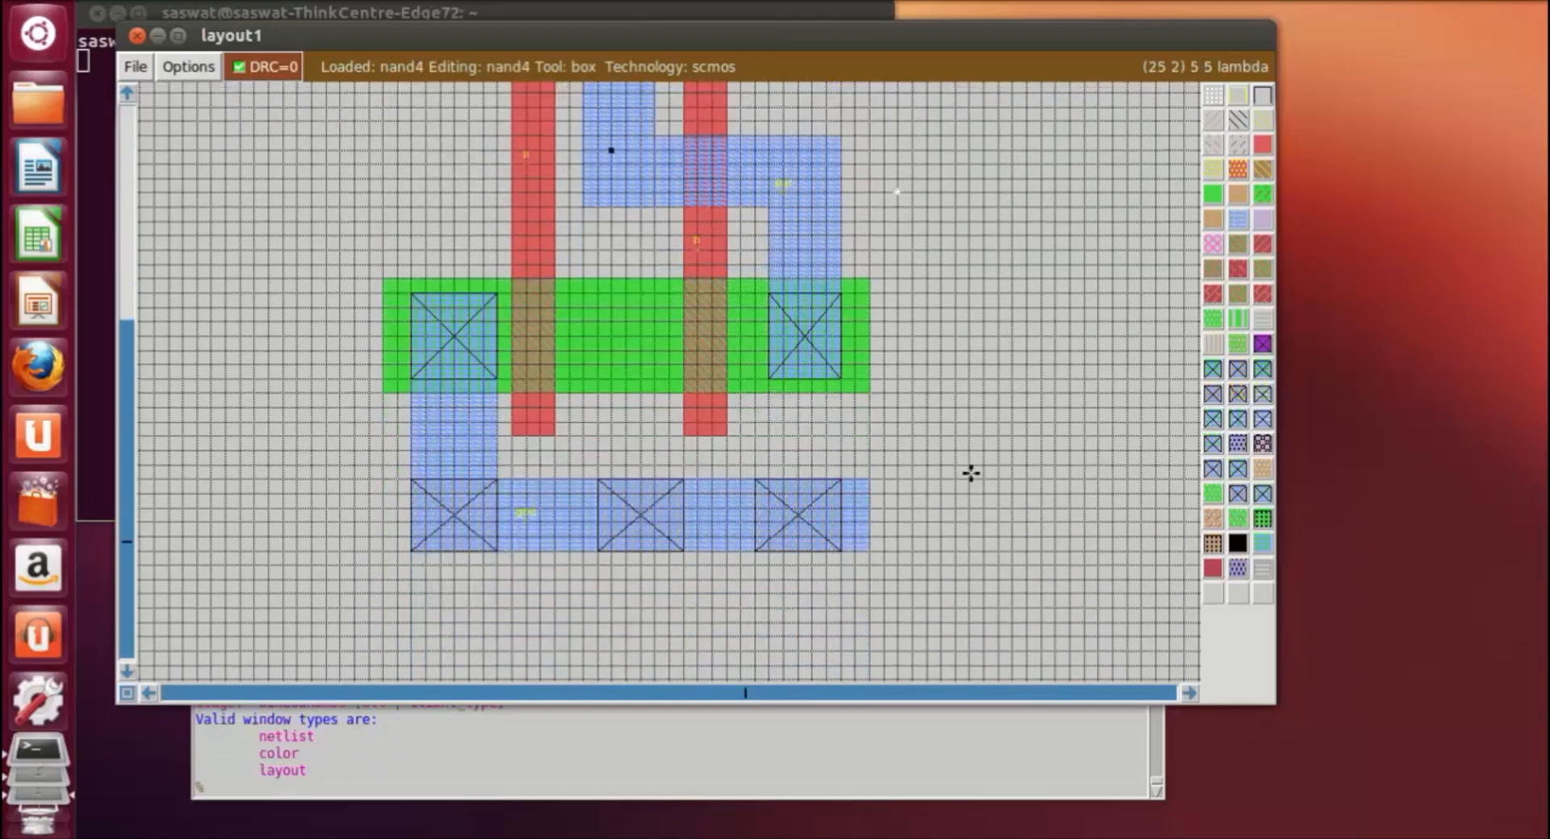
pyautogui.click(214, 777)
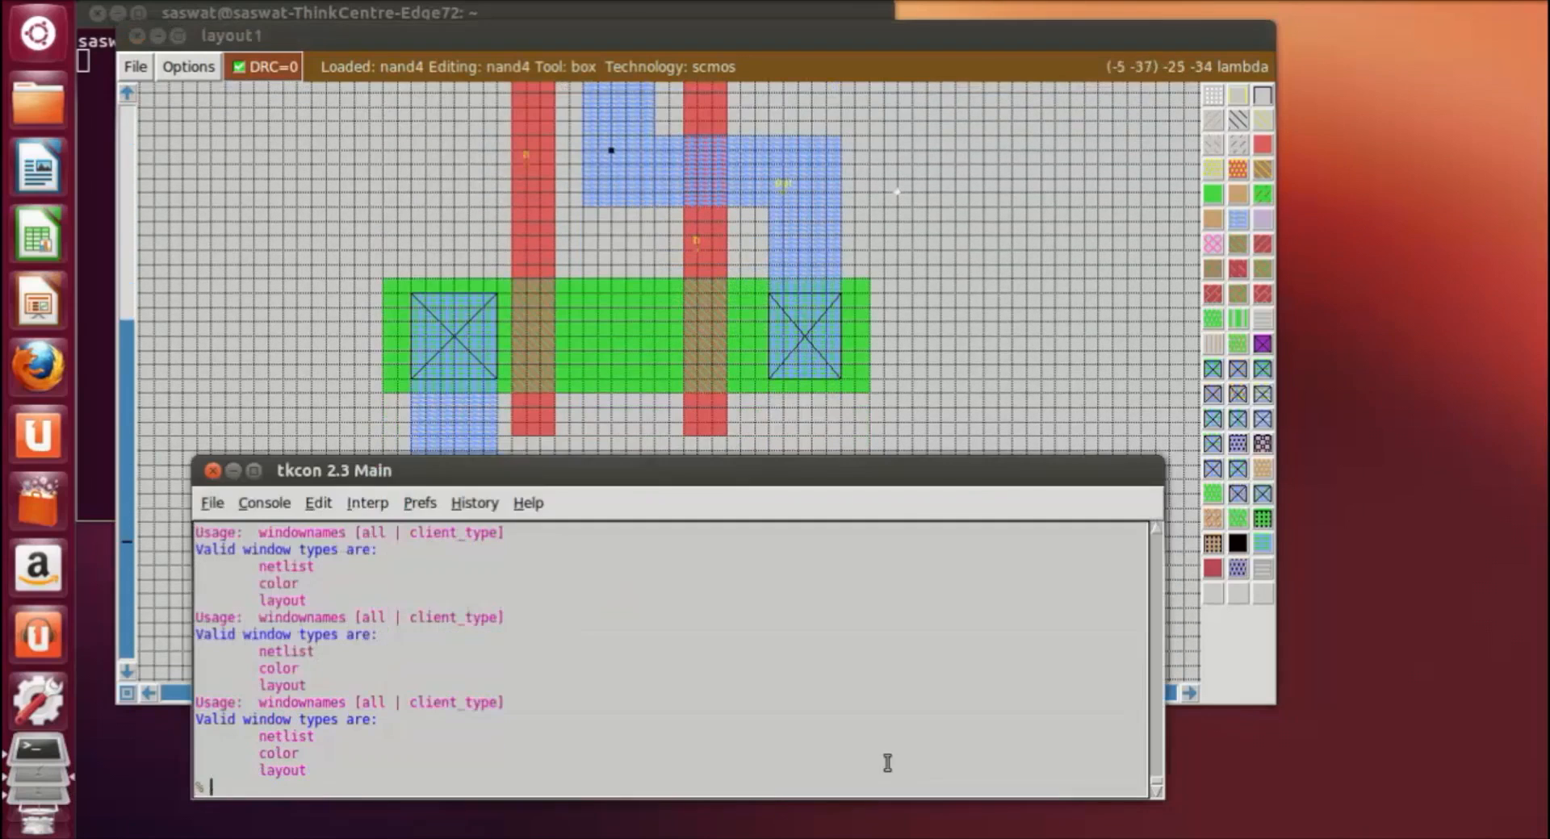
pyautogui.write('extract all')
pyautogui.press('Return')
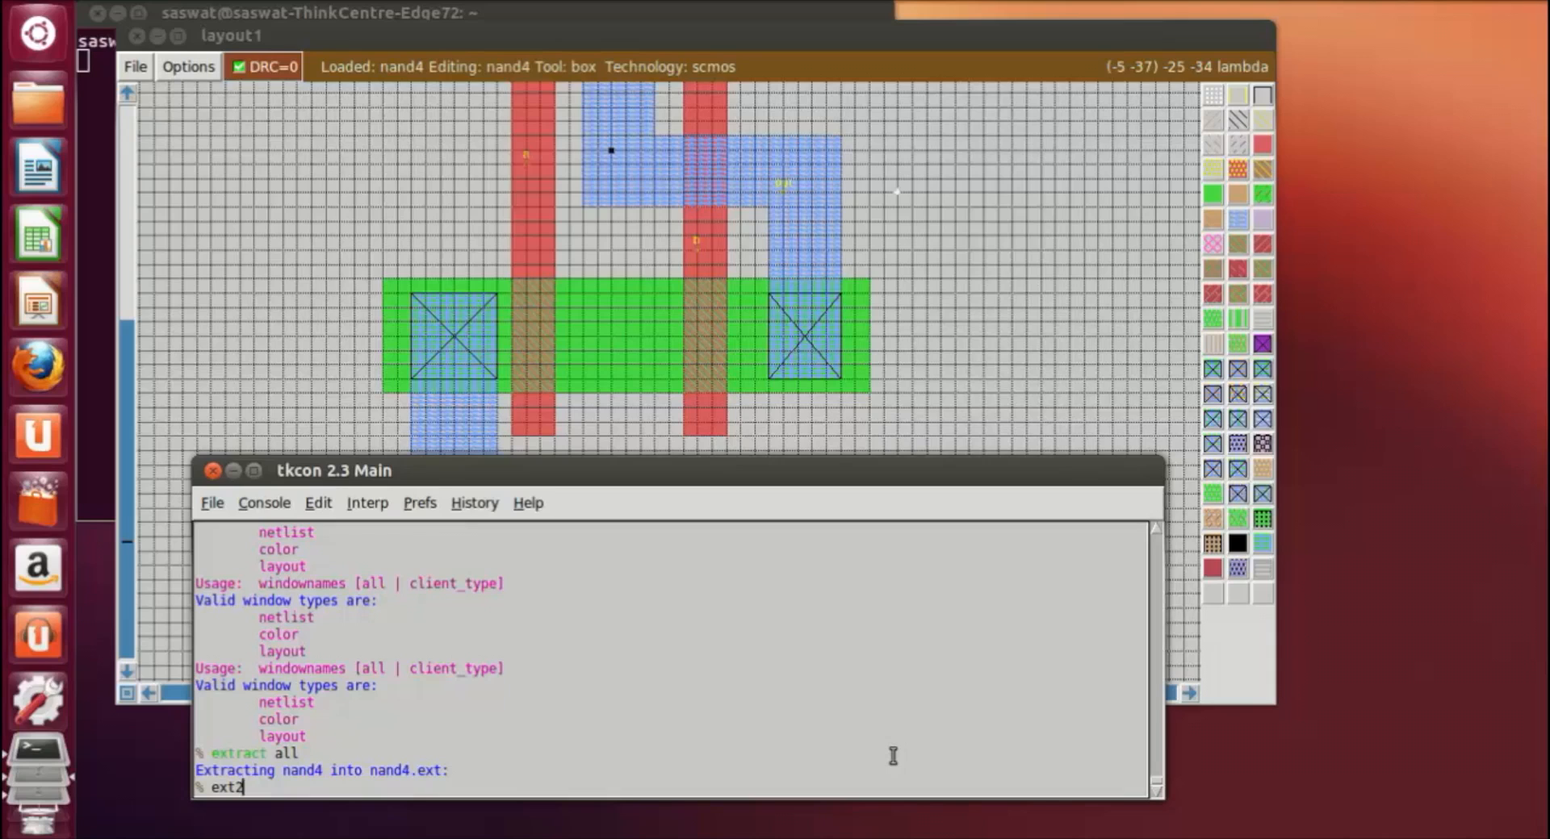
# Step: Generate the simulation and SPICE netlists of nand4 with ext2sim and ext2spice
pyautogui.write('im')
pyautogui.press('Return')
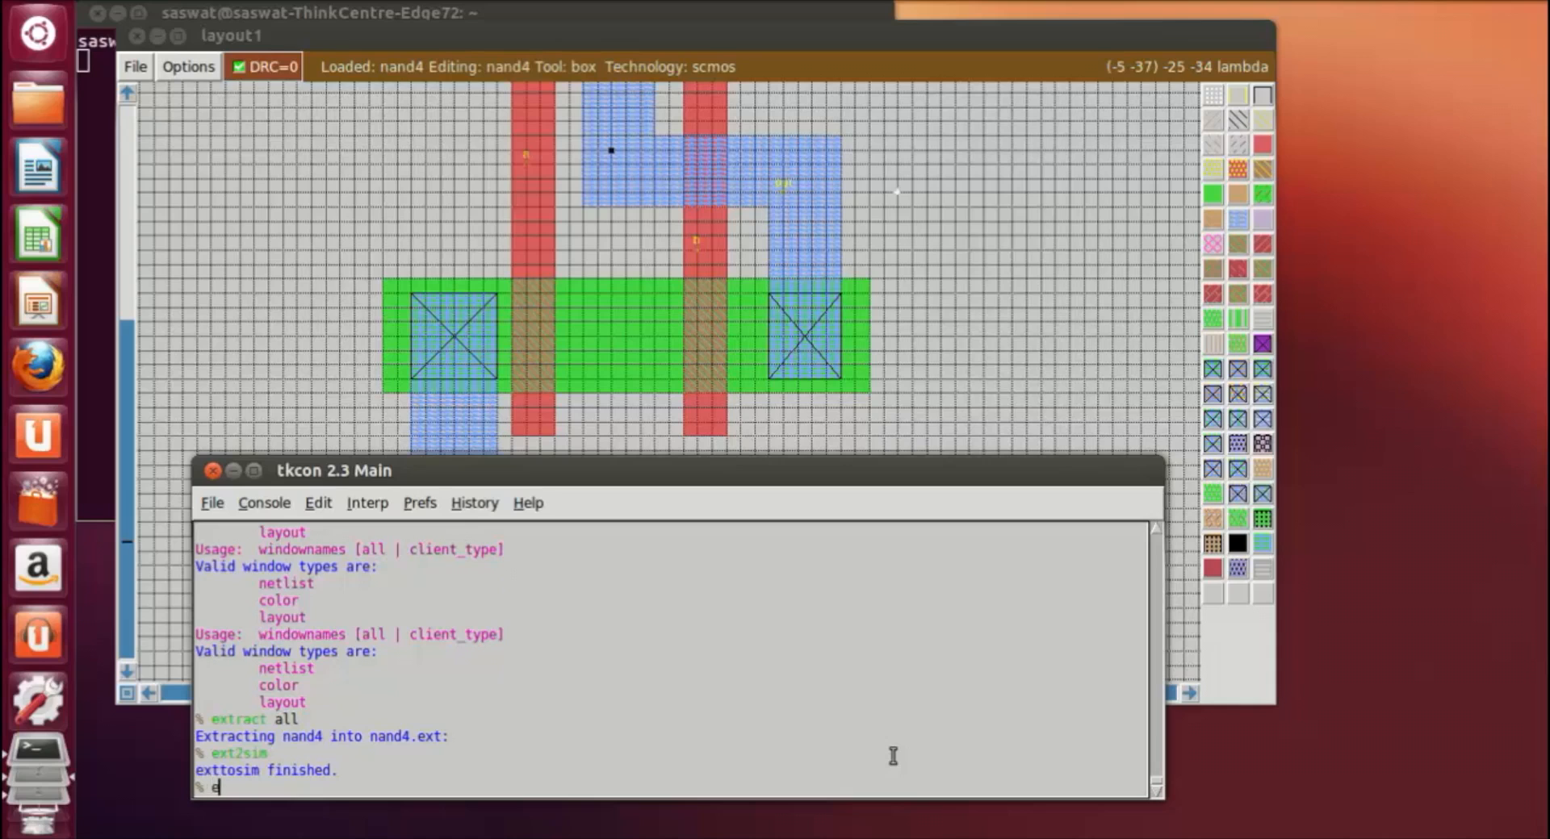
pyautogui.write('ext2spice')
pyautogui.press('Return')
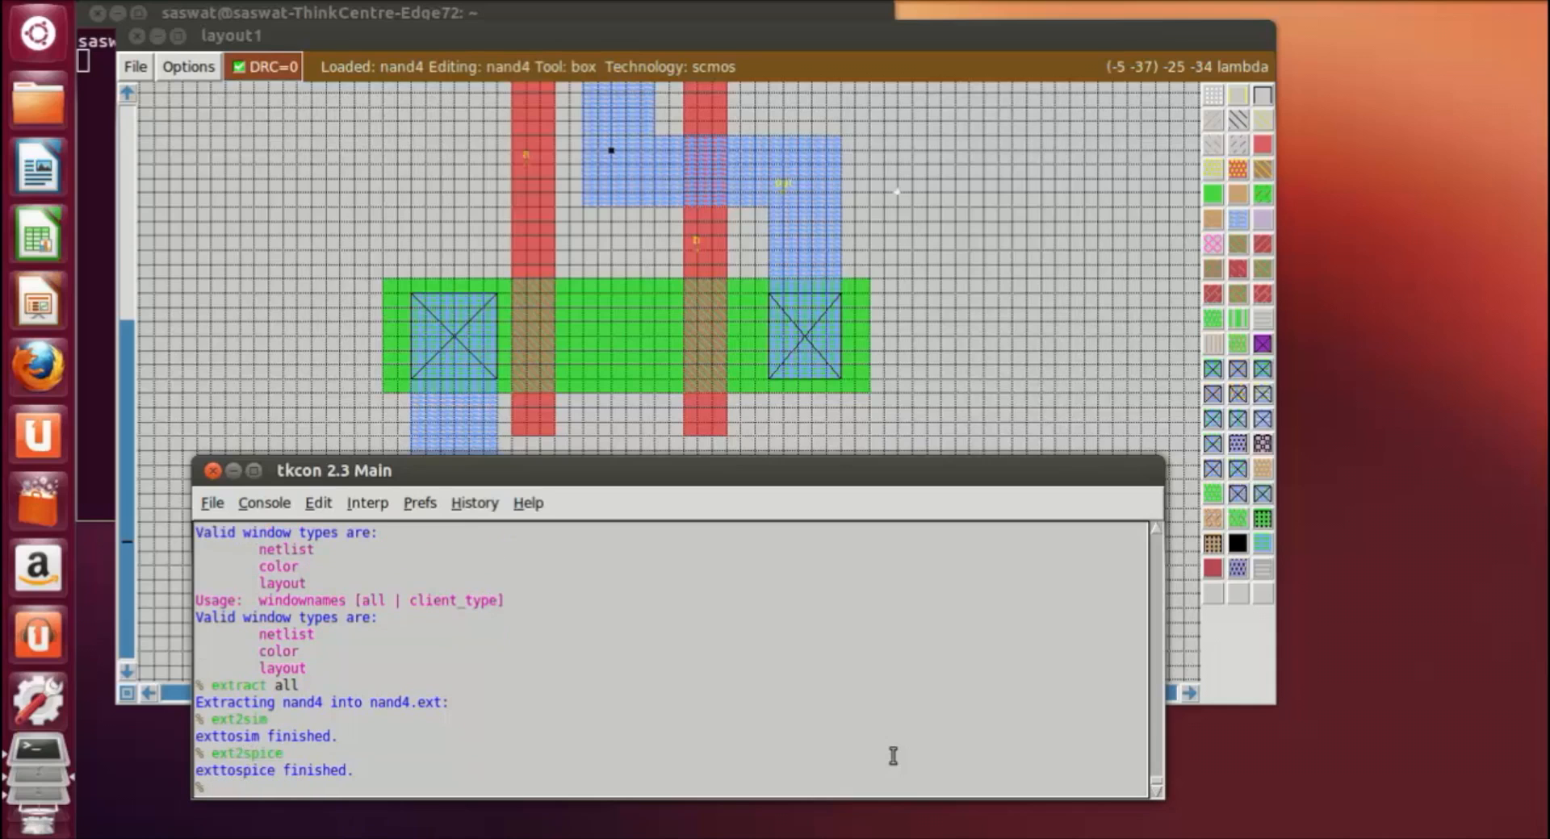
# Step: Look at the generated nand4 files in the home folder in the file manager and quit Magic
pyautogui.click(50, 118)
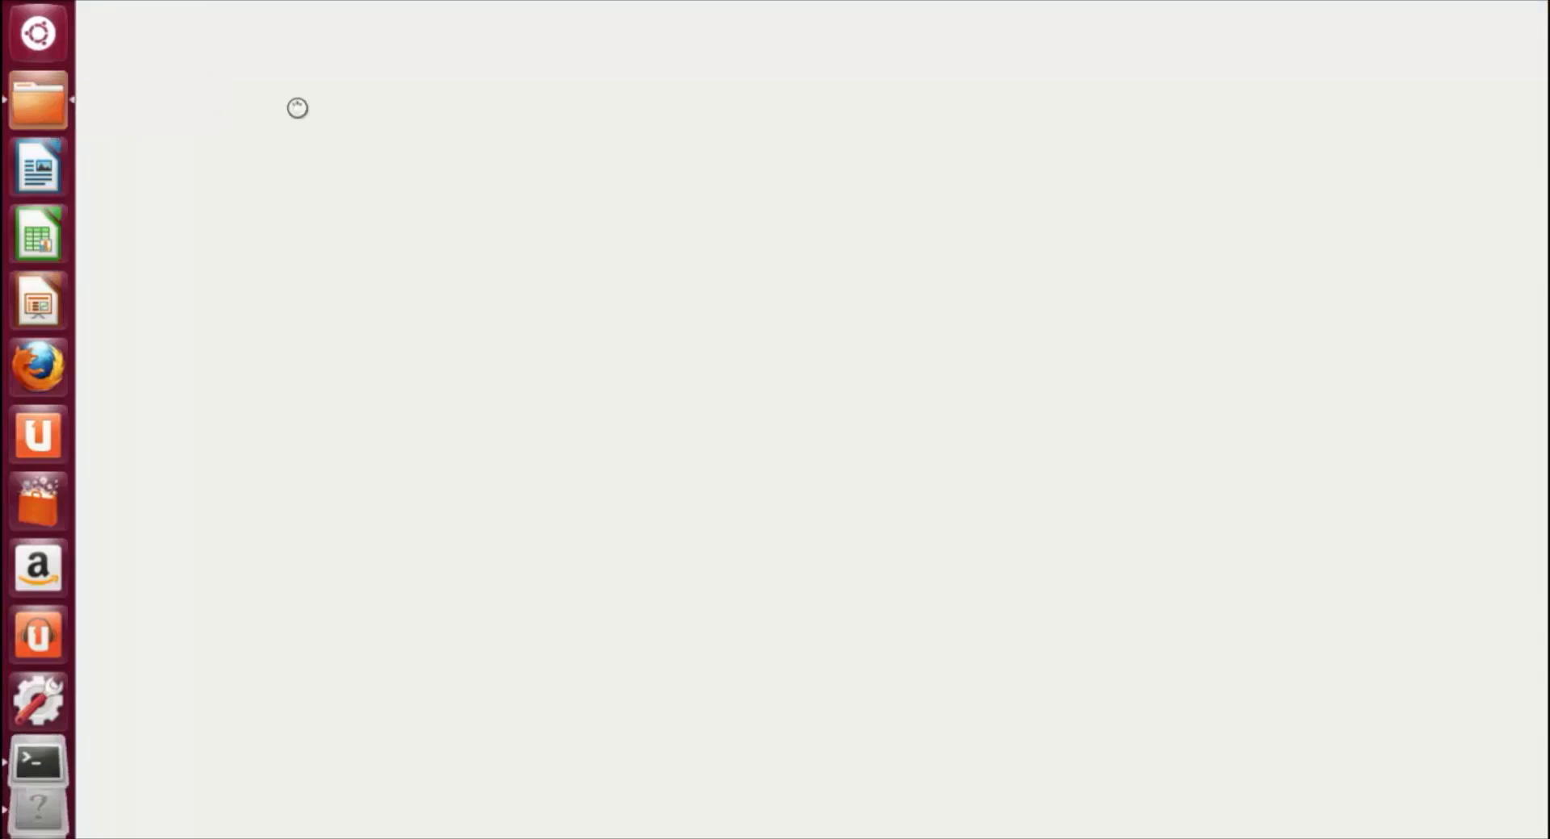
pyautogui.moveTo(1181, 609); pyautogui.dragTo(424, 502)
pyautogui.click(660, 680)
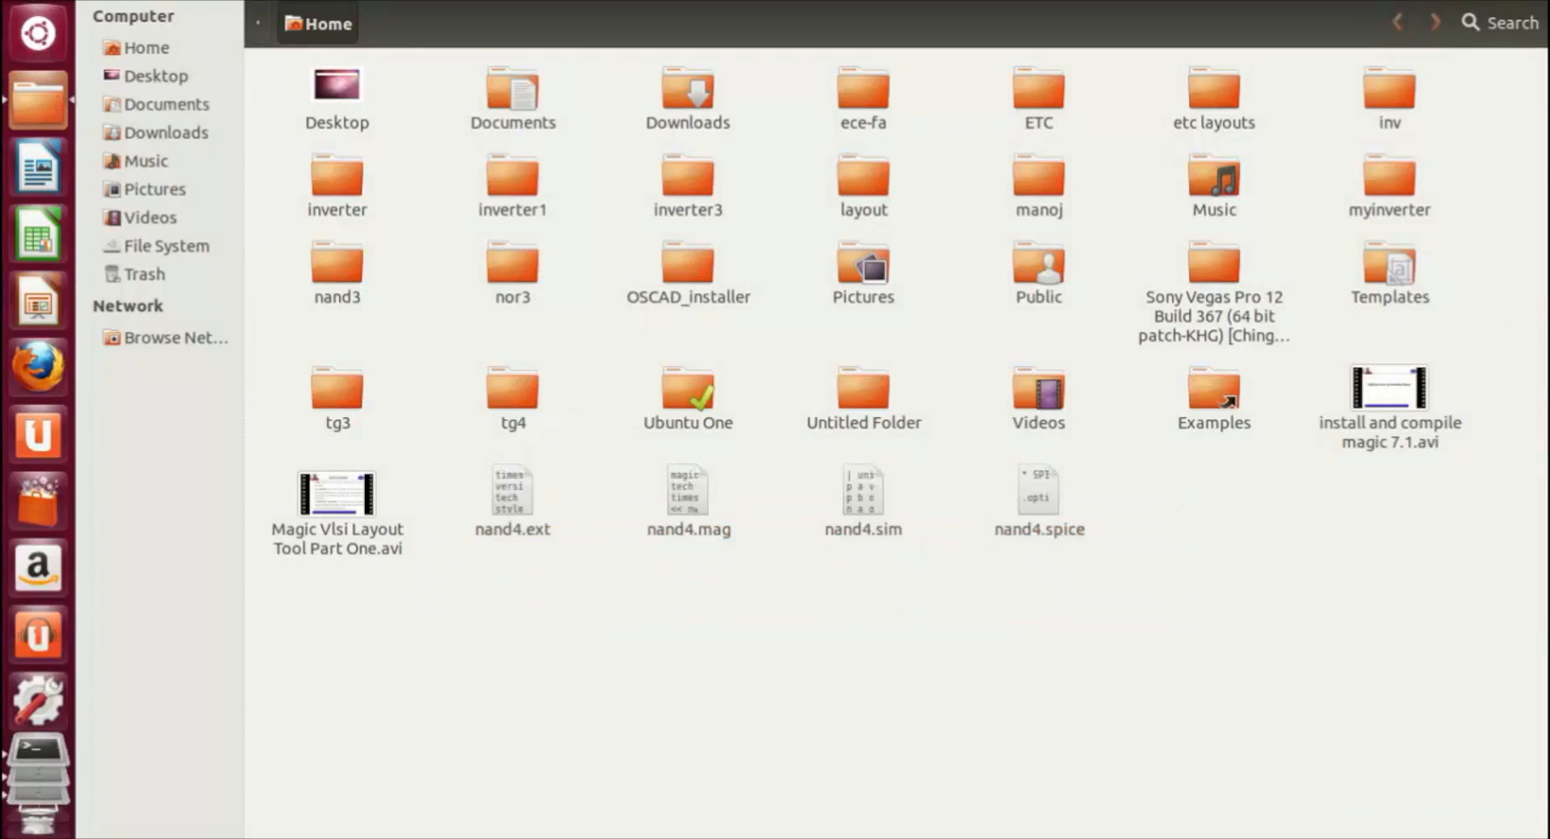
pyautogui.click(15, 2)
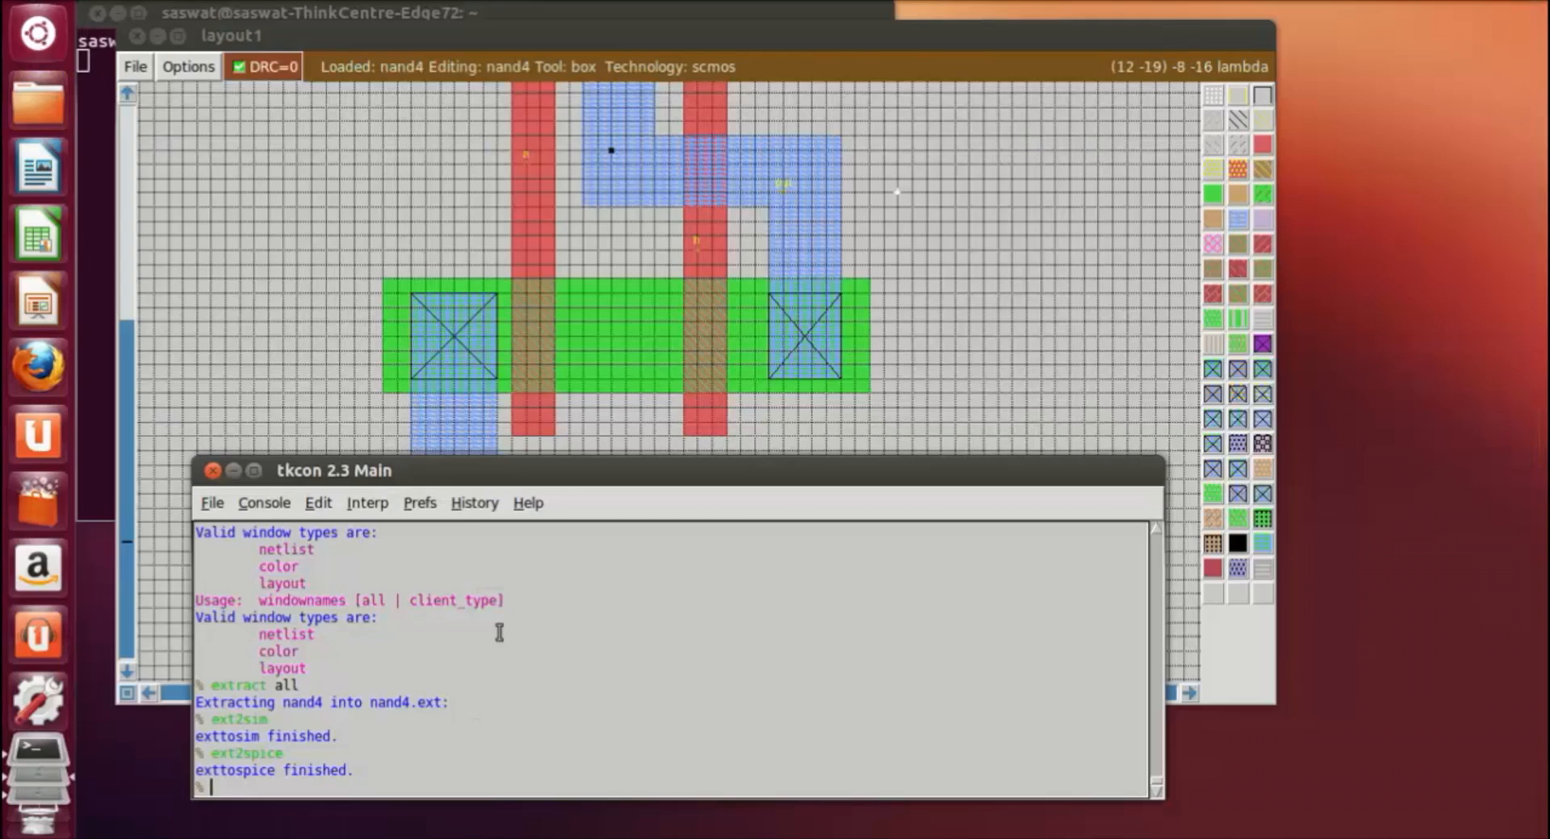
pyautogui.write('uit')
pyautogui.press('Return')
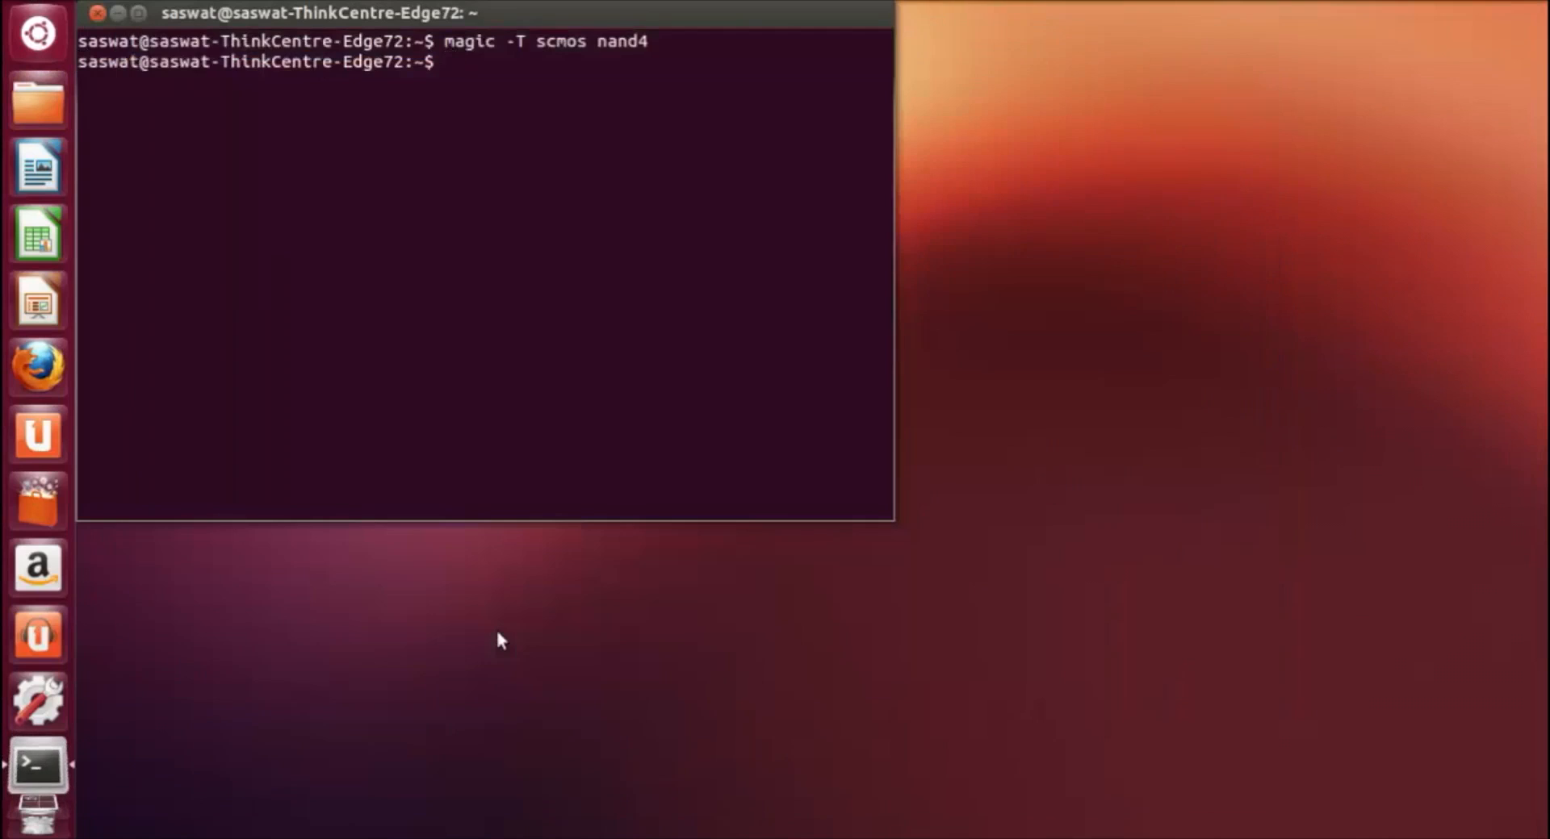
# Step: Try to open nand3 in vi from the terminal
pyautogui.write('vi nand3.')
pyautogui.press('BackSpace')
pyautogui.press('Return')
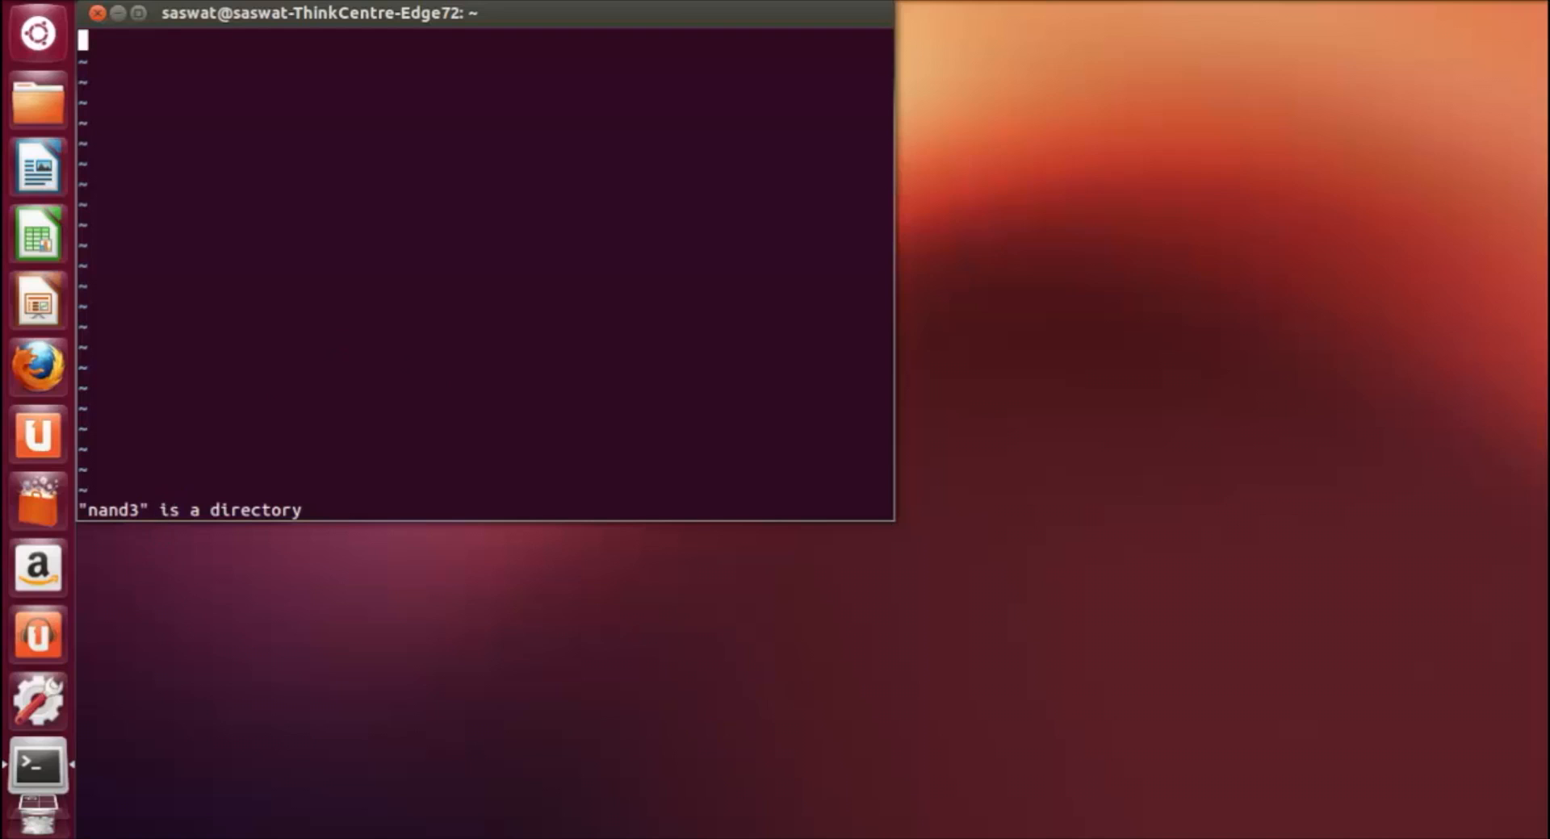
# Step: Try to write and quit vi with :wq, and close the terminal along with its running process
pyautogui.write(':wq')
pyautogui.press('Return')
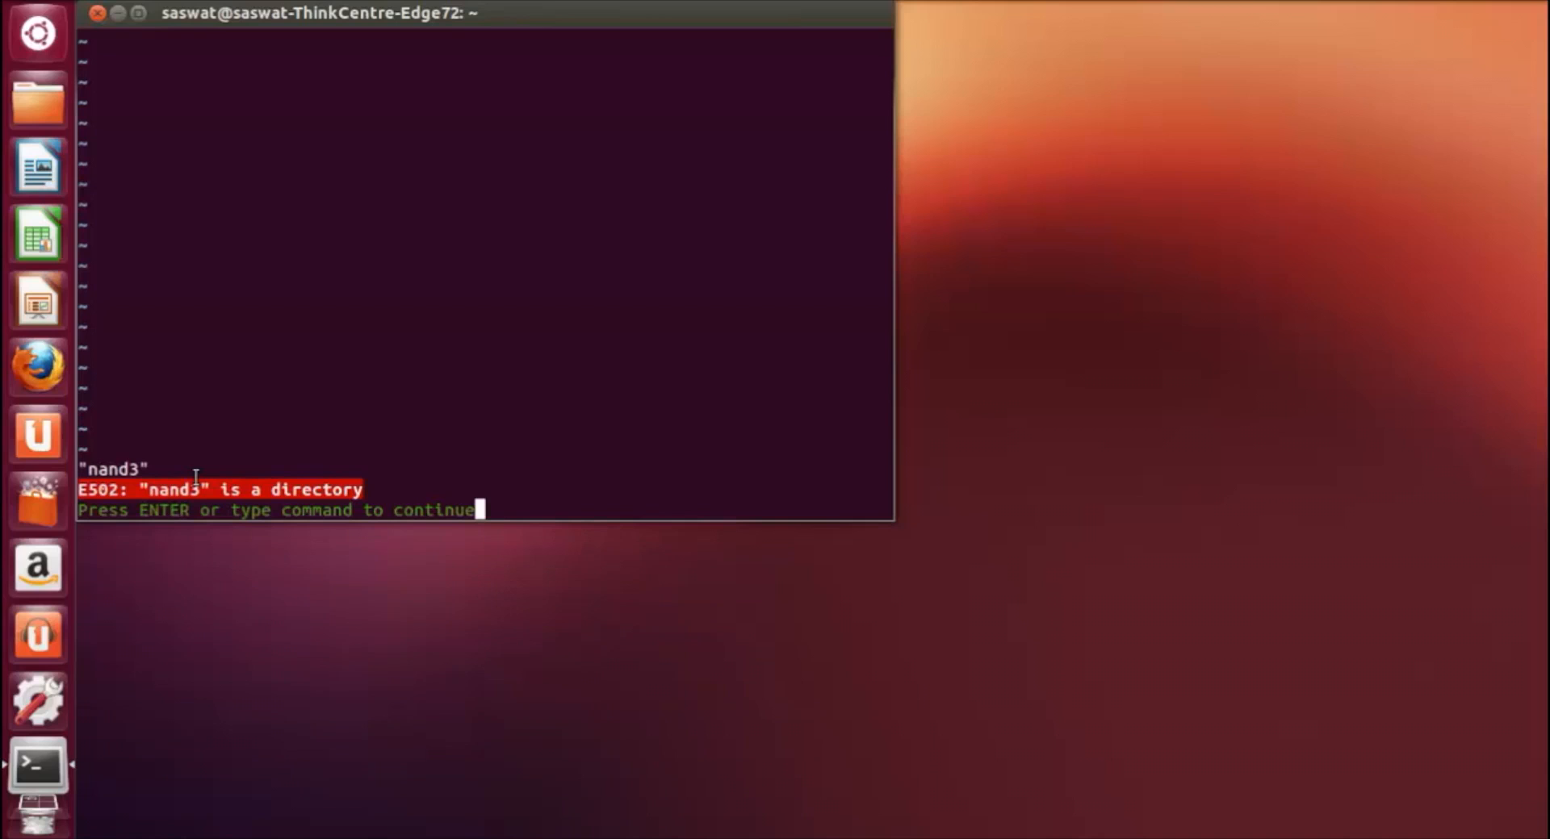
pyautogui.write(':wq')
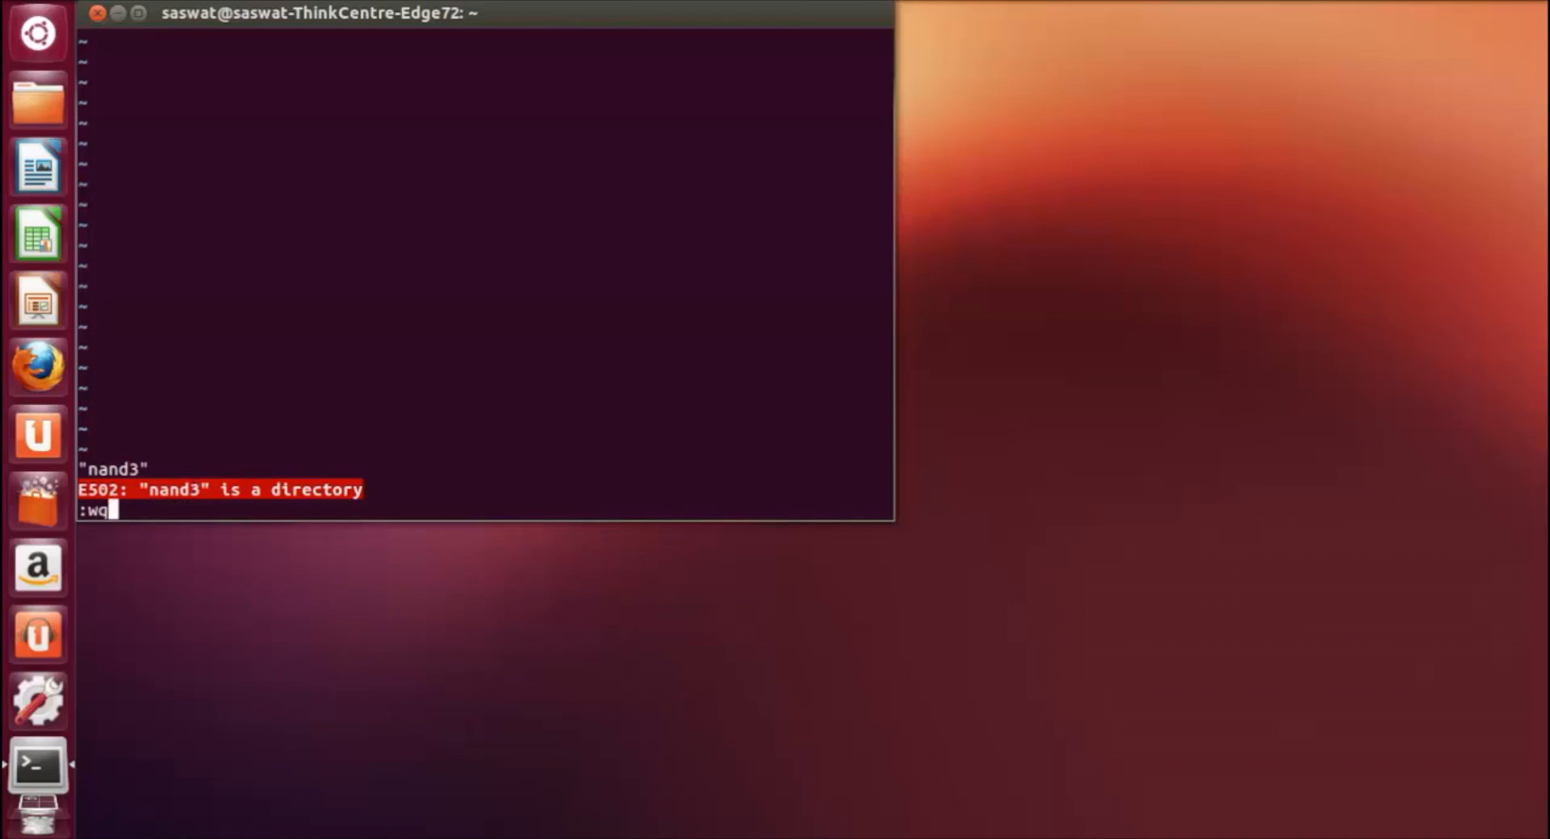
pyautogui.press('Return')
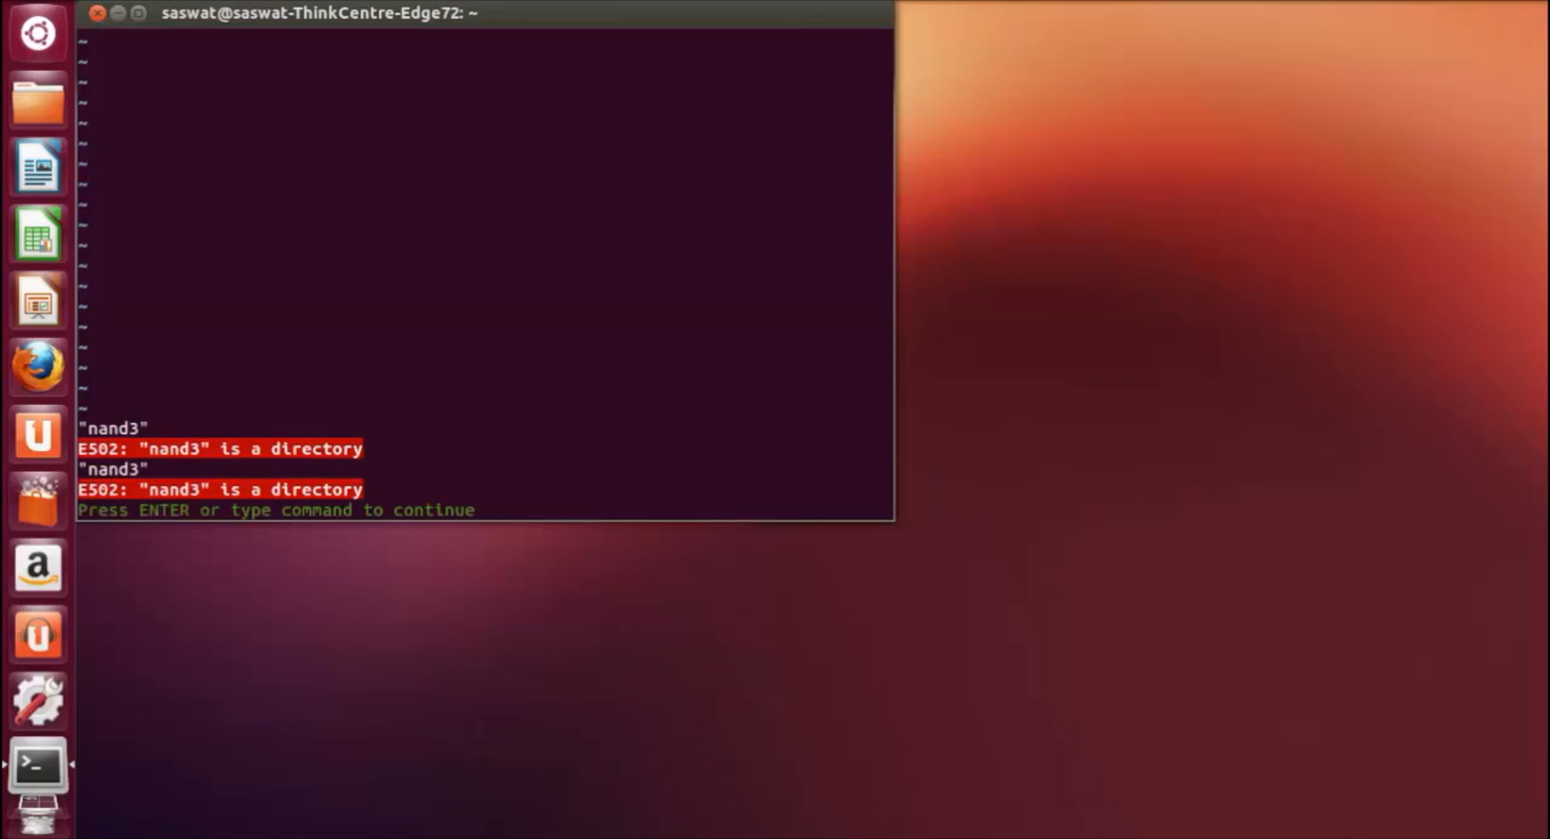
pyautogui.press('Return')
pyautogui.write(':wq')
pyautogui.press('Return')
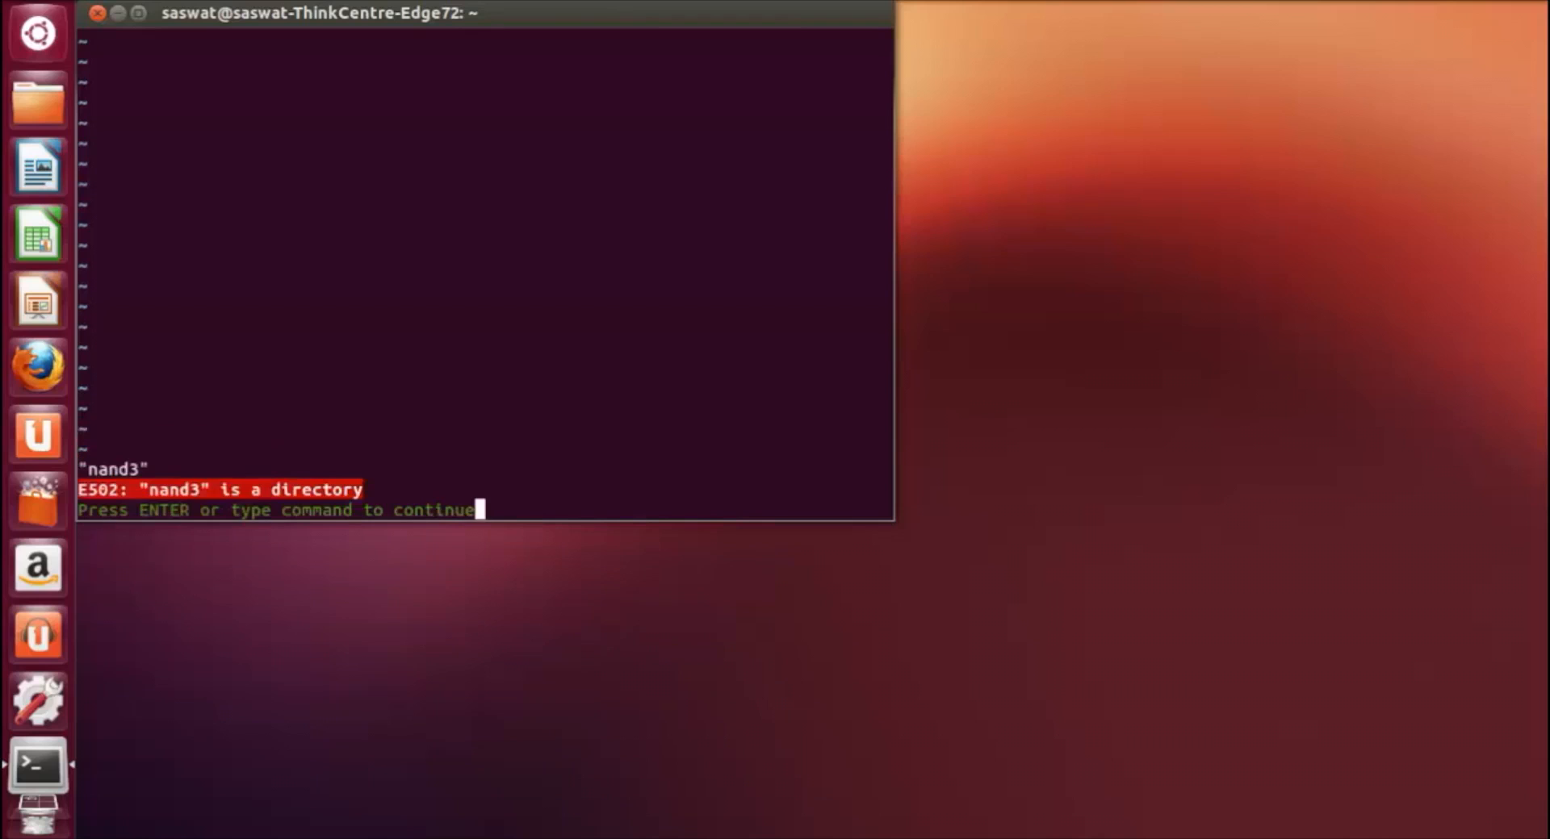
pyautogui.write(':wq')
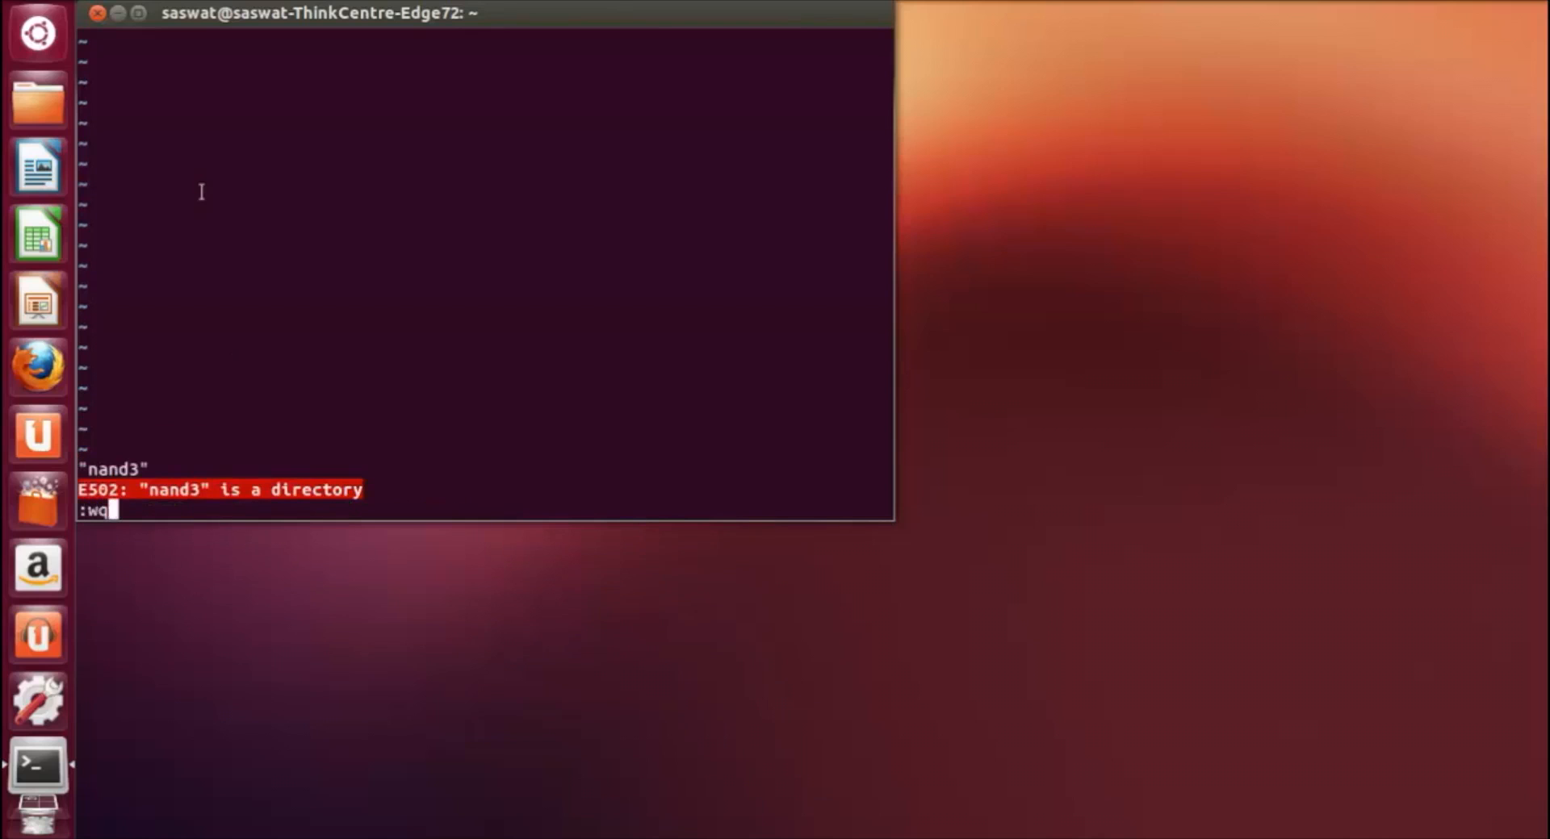
pyautogui.click(97, 14)
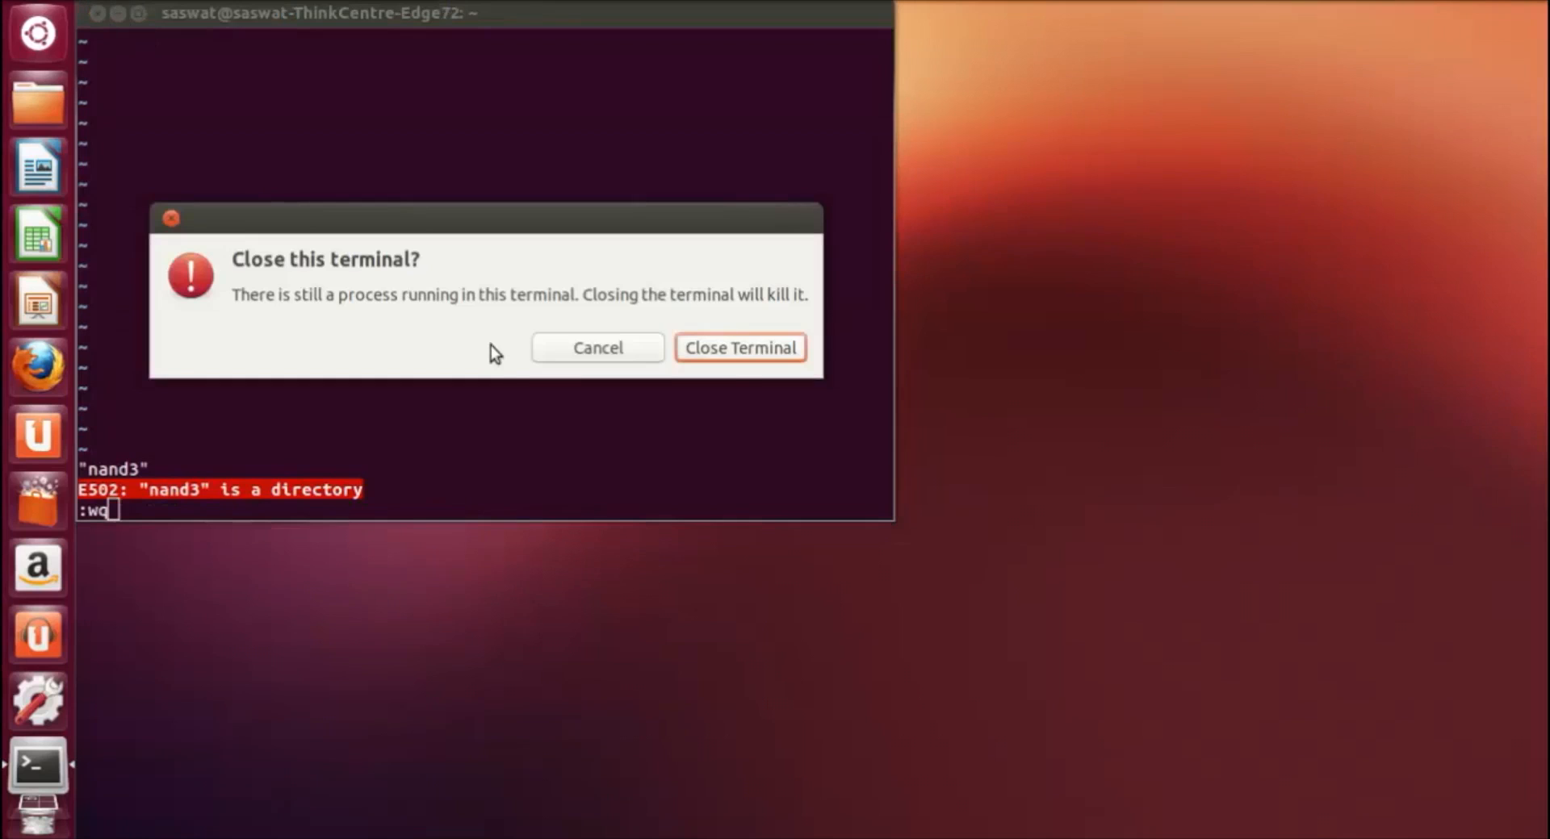
pyautogui.click(710, 357)
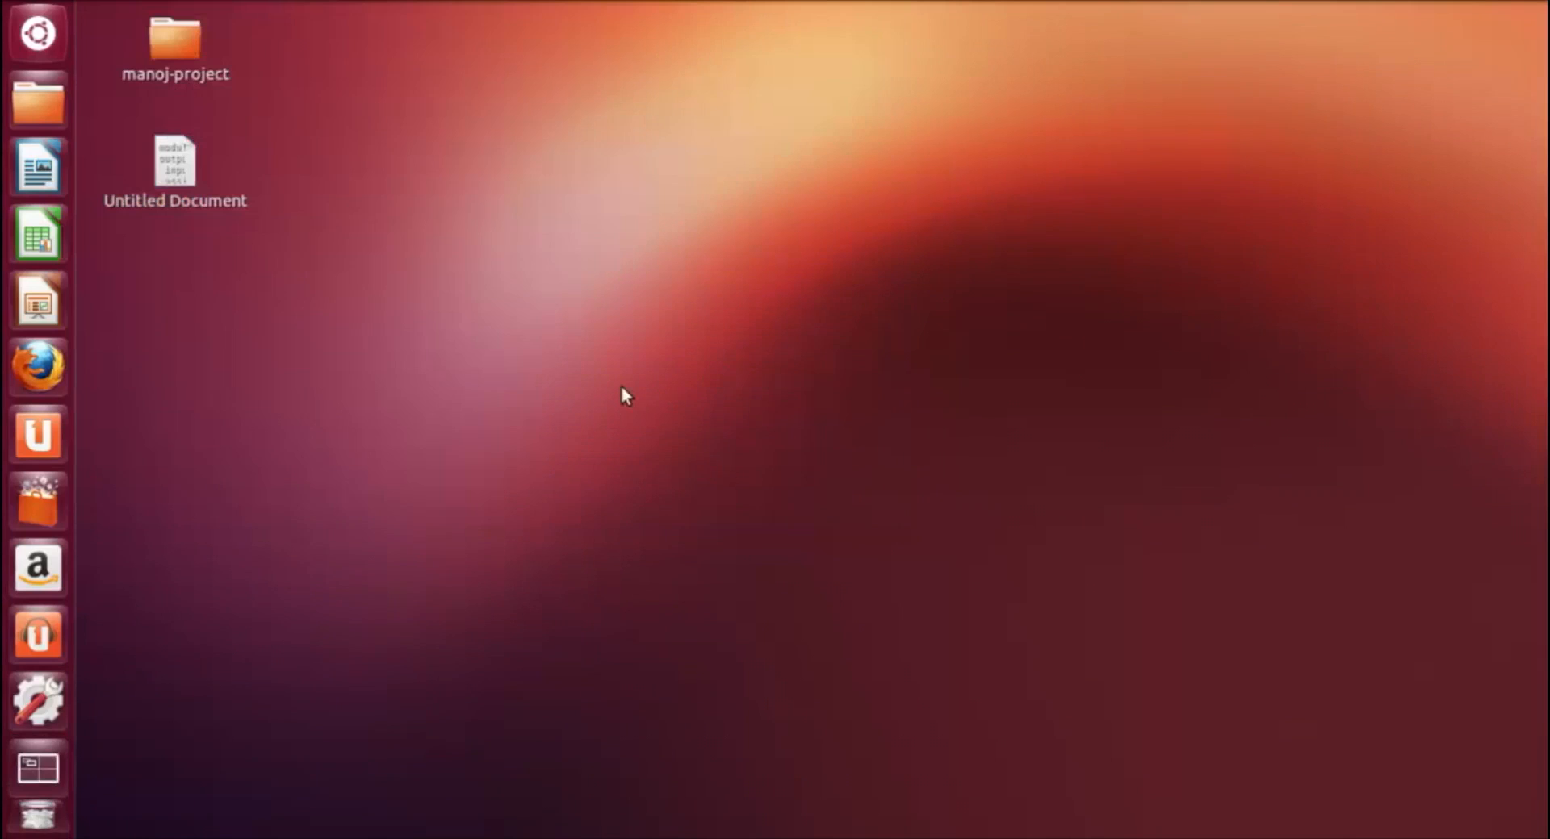
# Step: Open nand3.spice with vi in a new terminal and close that terminal
pyautogui.hotkey('ctrl', 'alt', 't')
pyautogui.write('vi nand')
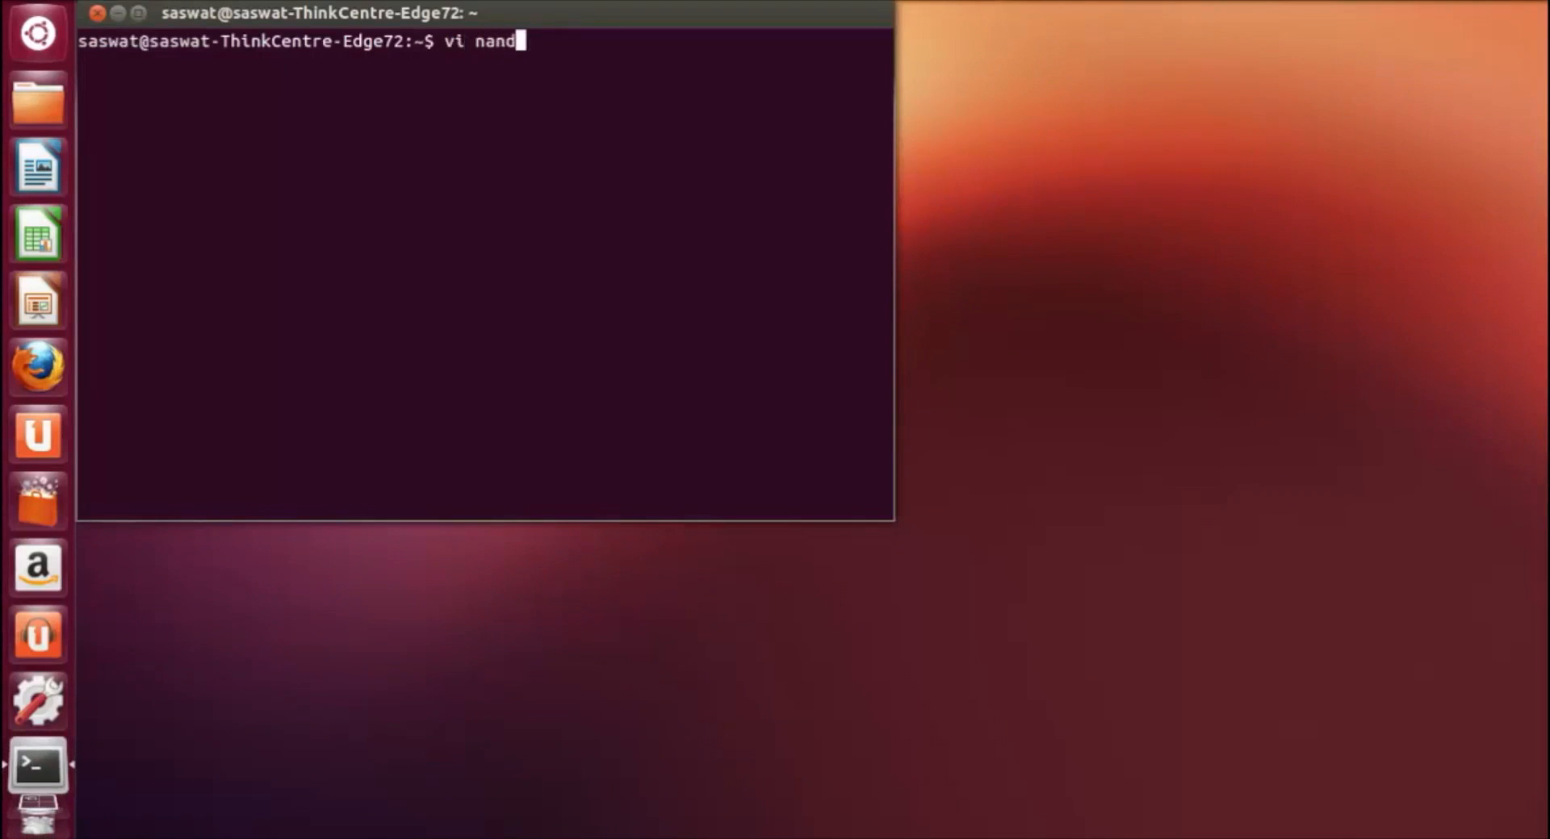
pyautogui.write('3.spice')
pyautogui.press('Return')
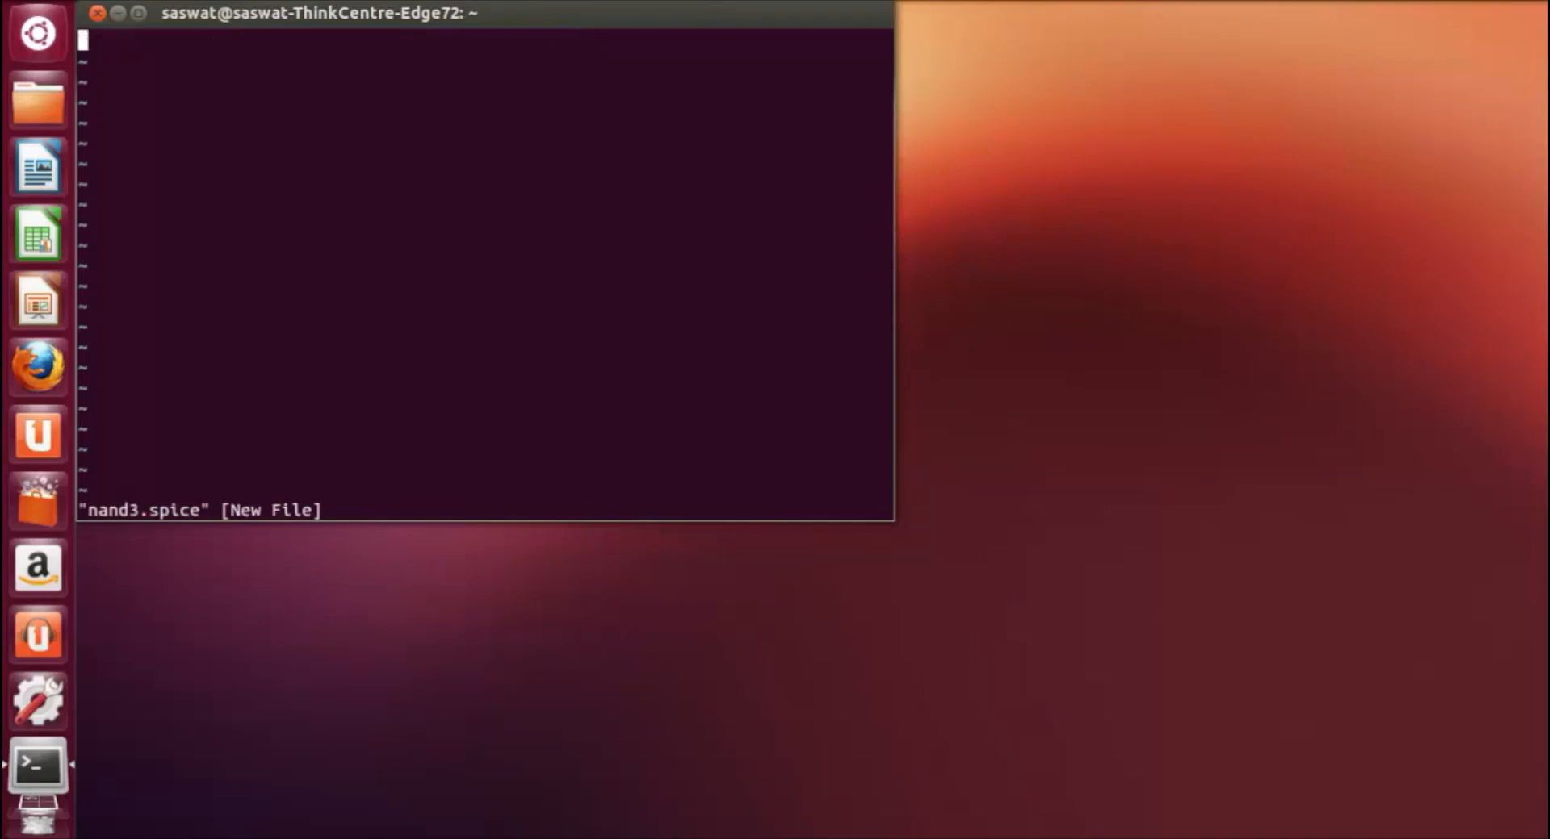
pyautogui.click(103, 14)
pyautogui.click(726, 348)
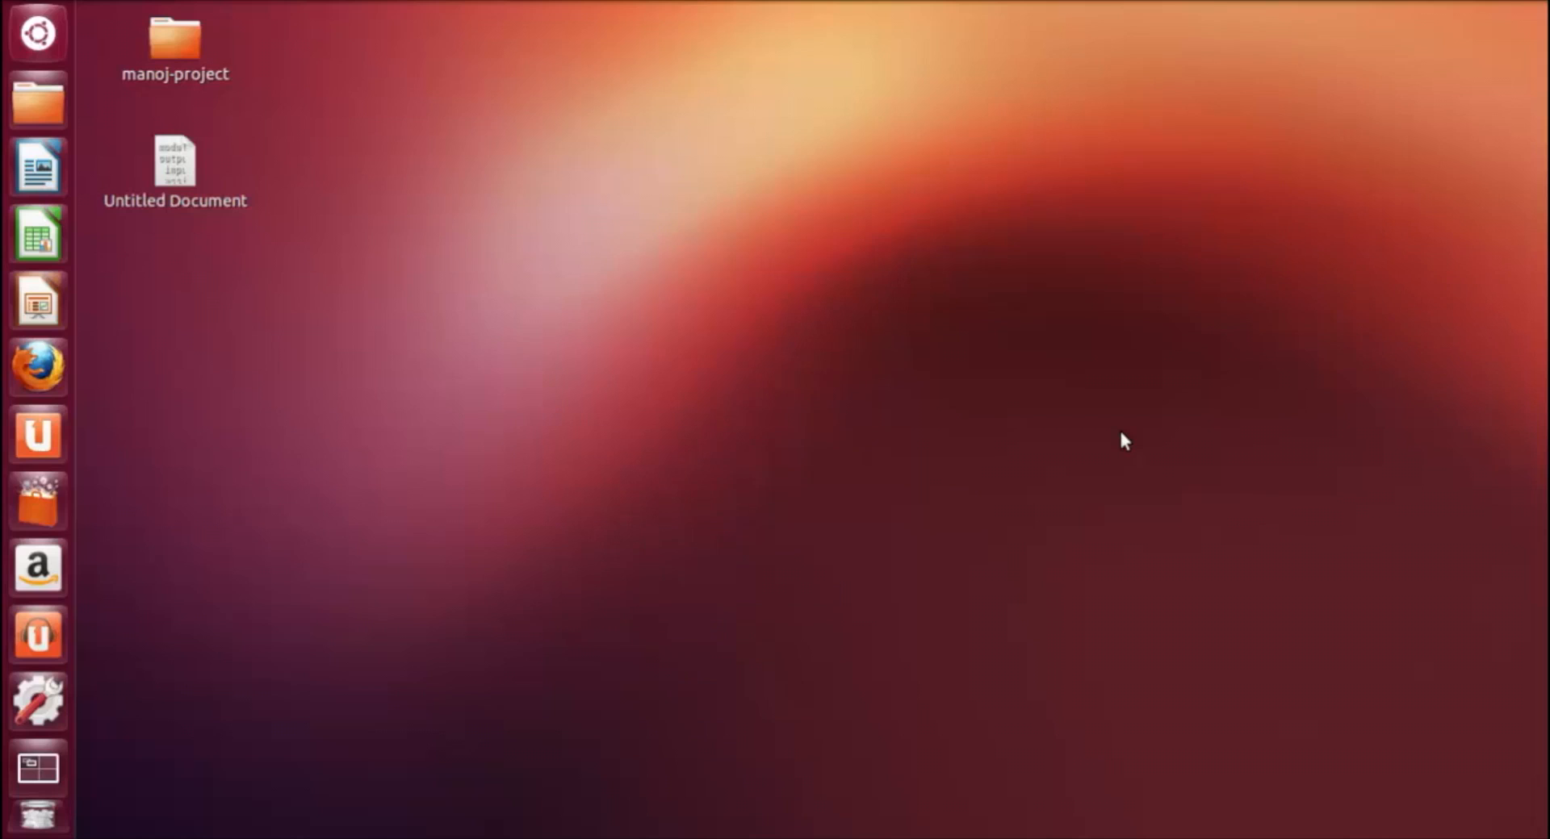
# Step: Open the extracted netlist nand4.spice with vi in a new terminal and read it
pyautogui.hotkey('ctrl', 'alt', 't')
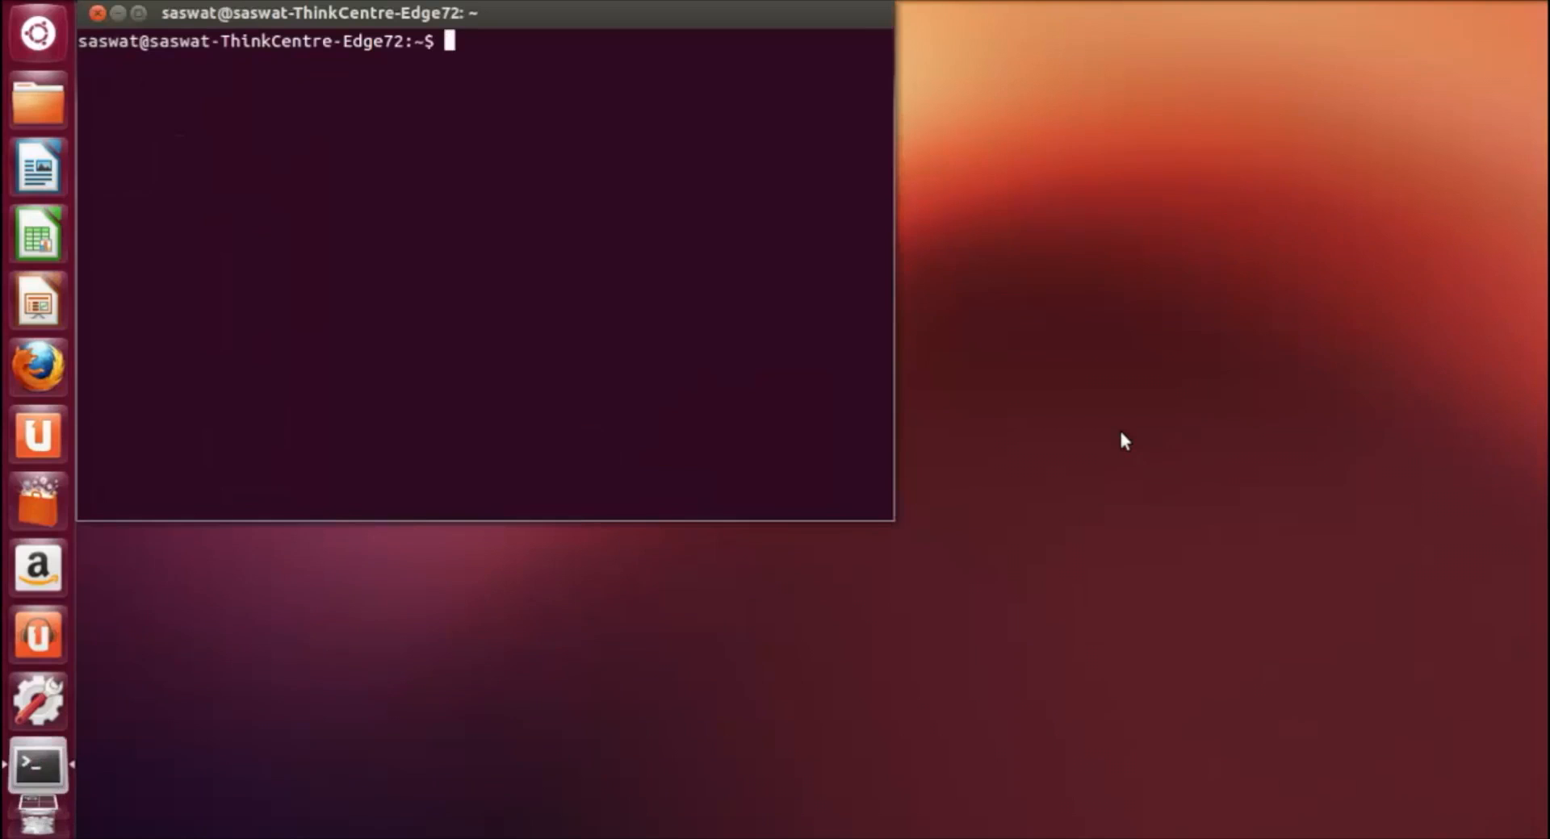
pyautogui.write('vi nand4.')
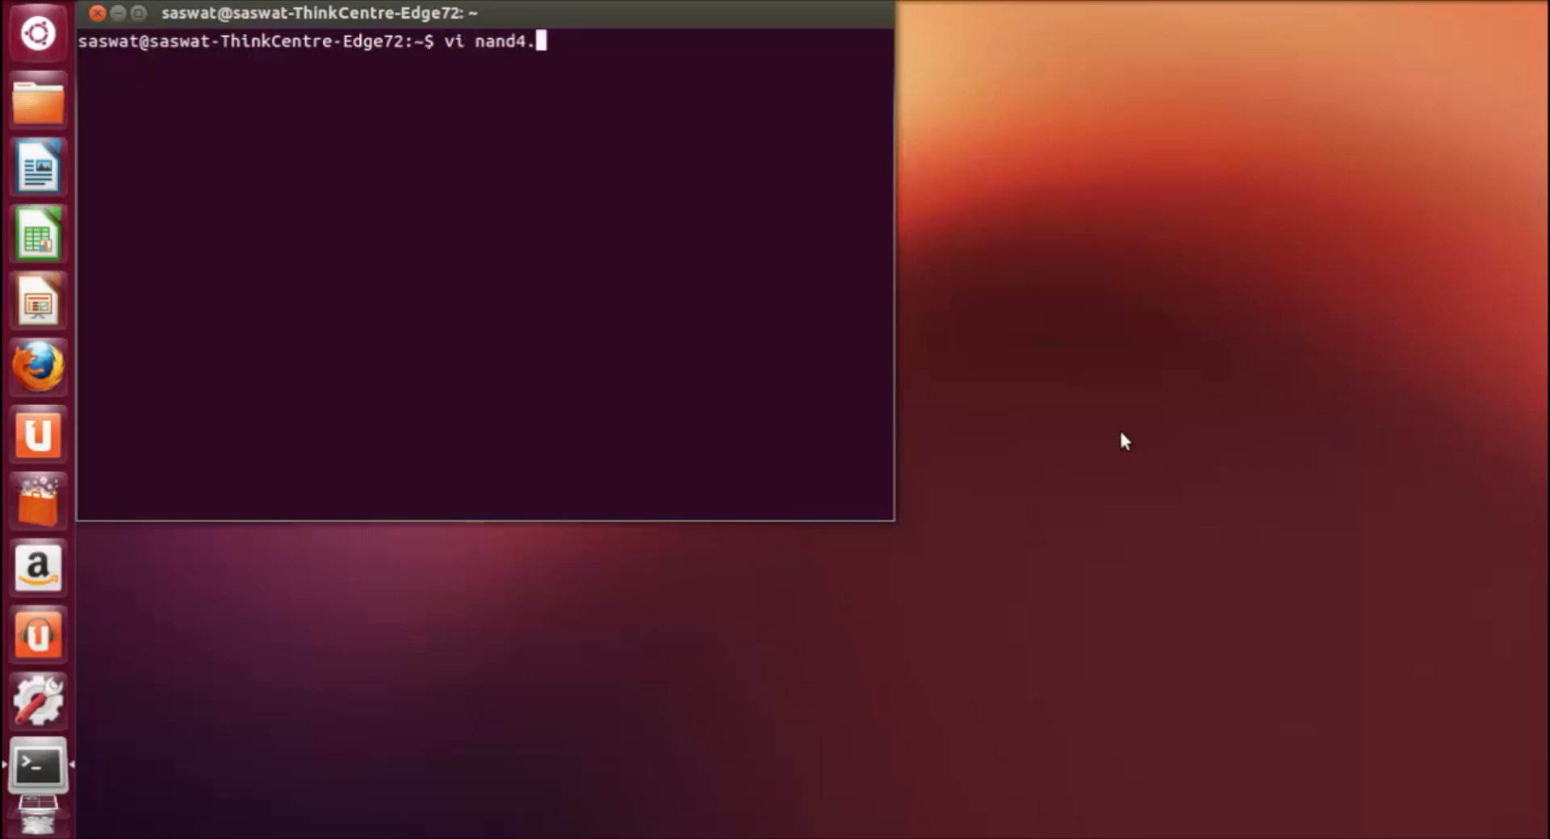
pyautogui.write('spice')
pyautogui.press('Return')
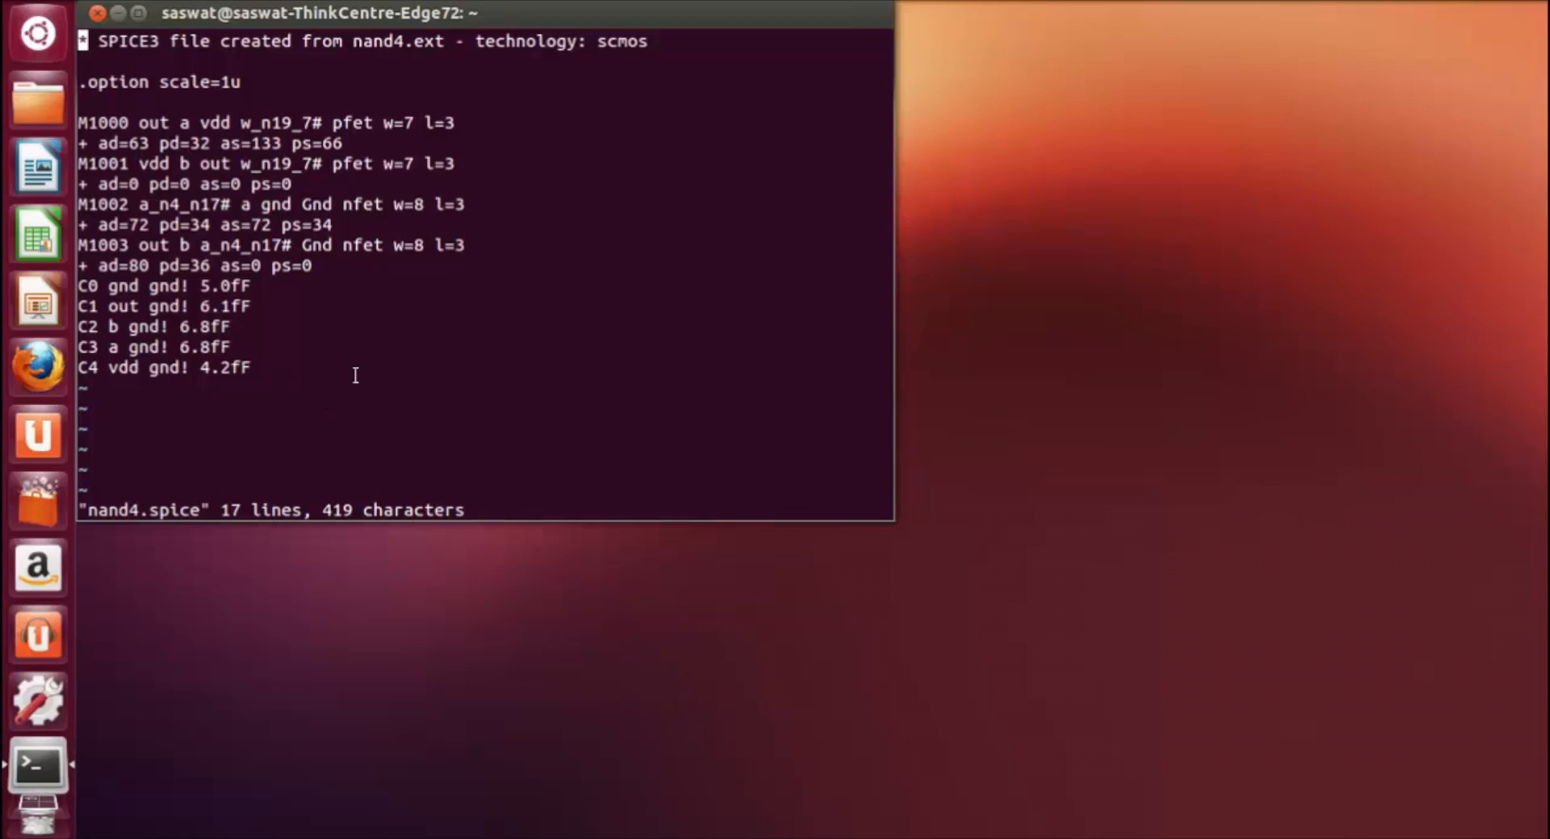
# Step: Leave vi with :wq and list the files in the home directory
pyautogui.write(':')
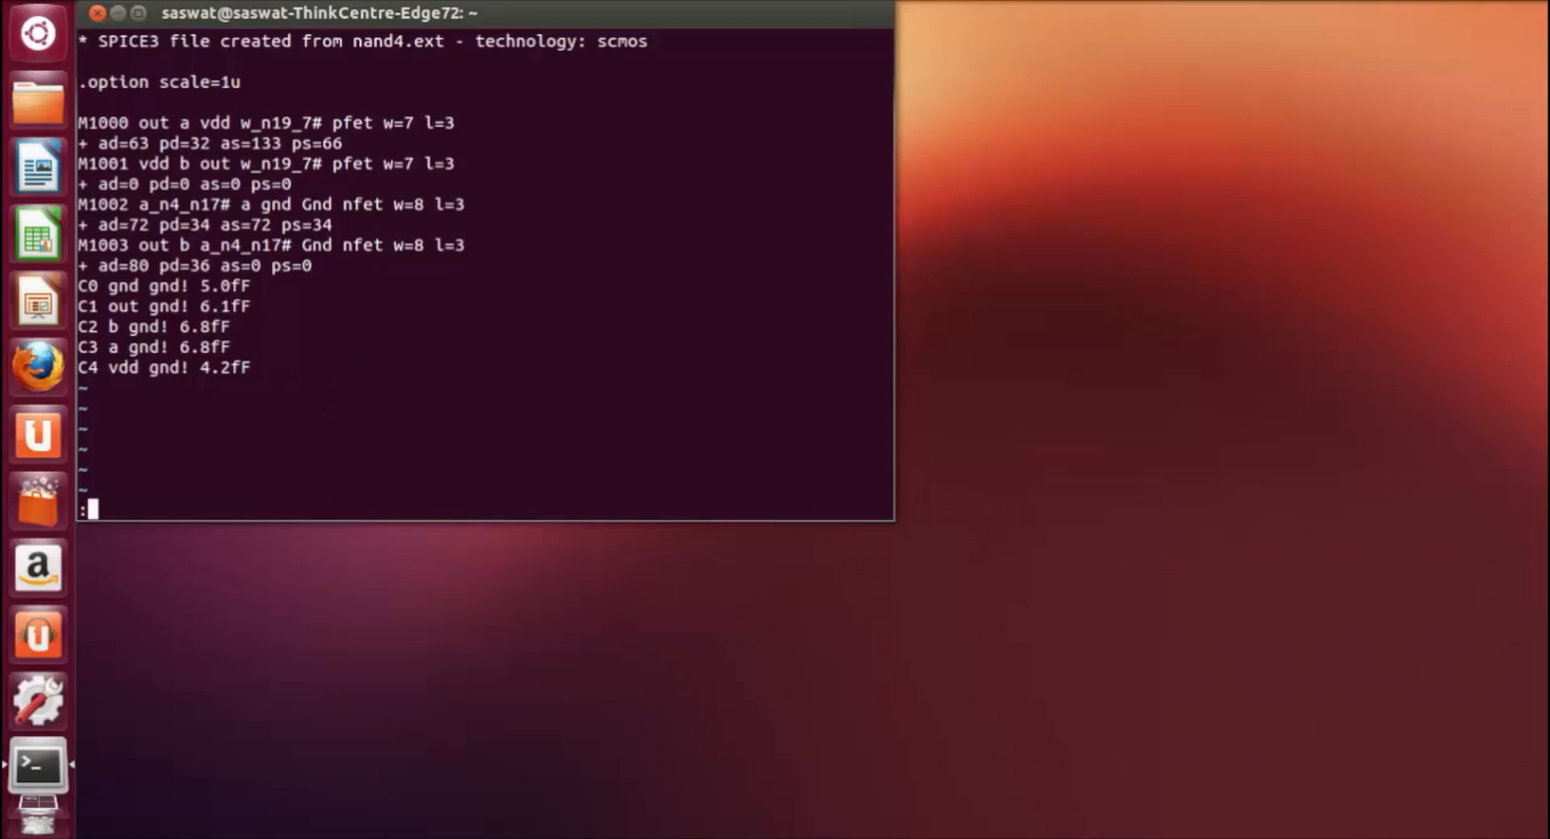
pyautogui.write('wq')
pyautogui.press('Return')
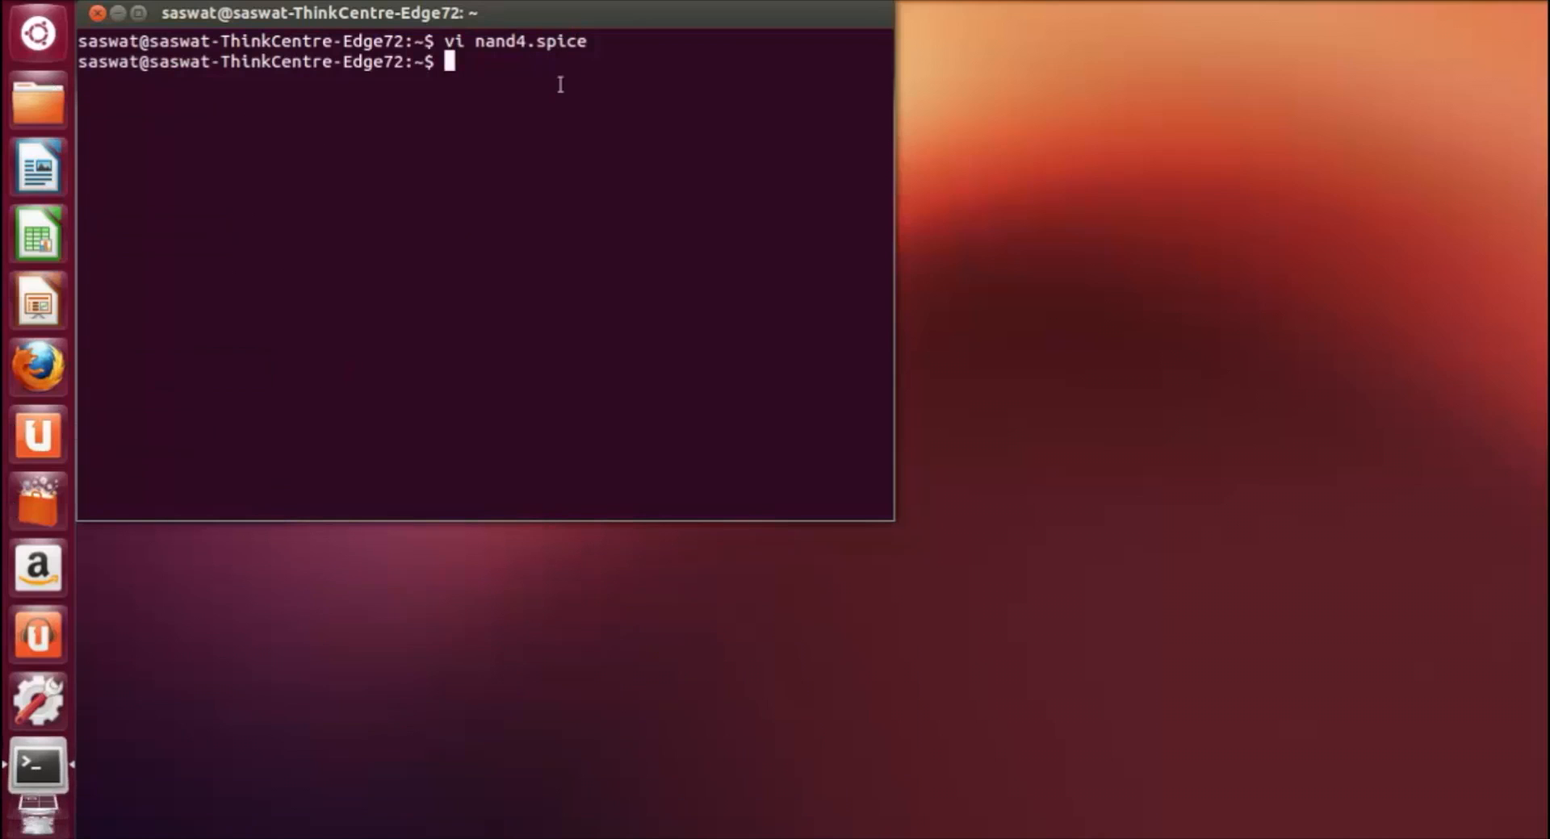
pyautogui.write('ls')
pyautogui.press('Return')
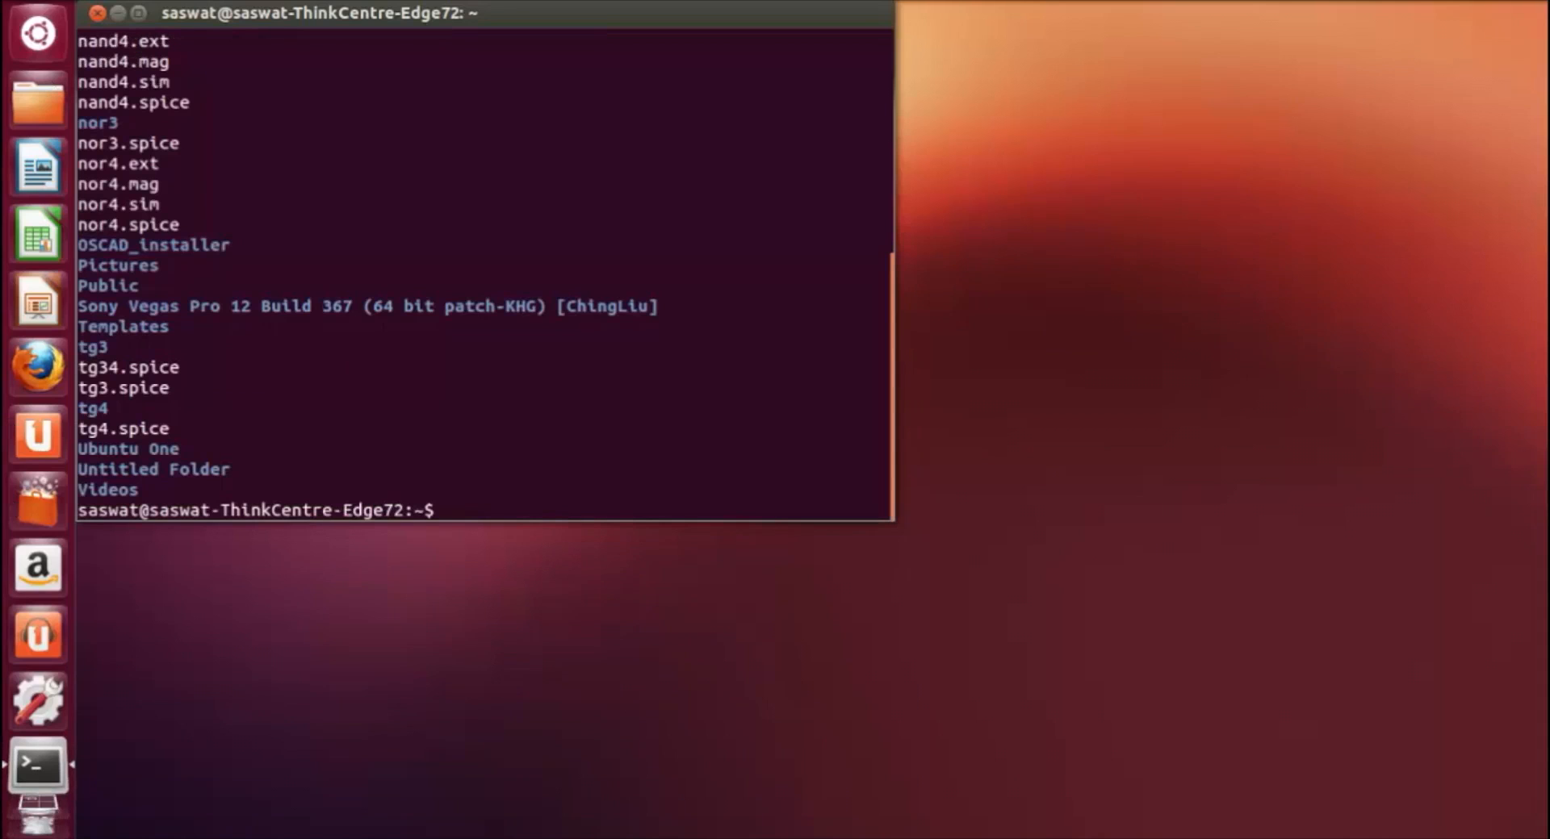
pyautogui.scroll(7, 391, 371)
pyautogui.scroll(-7, 366, 223)
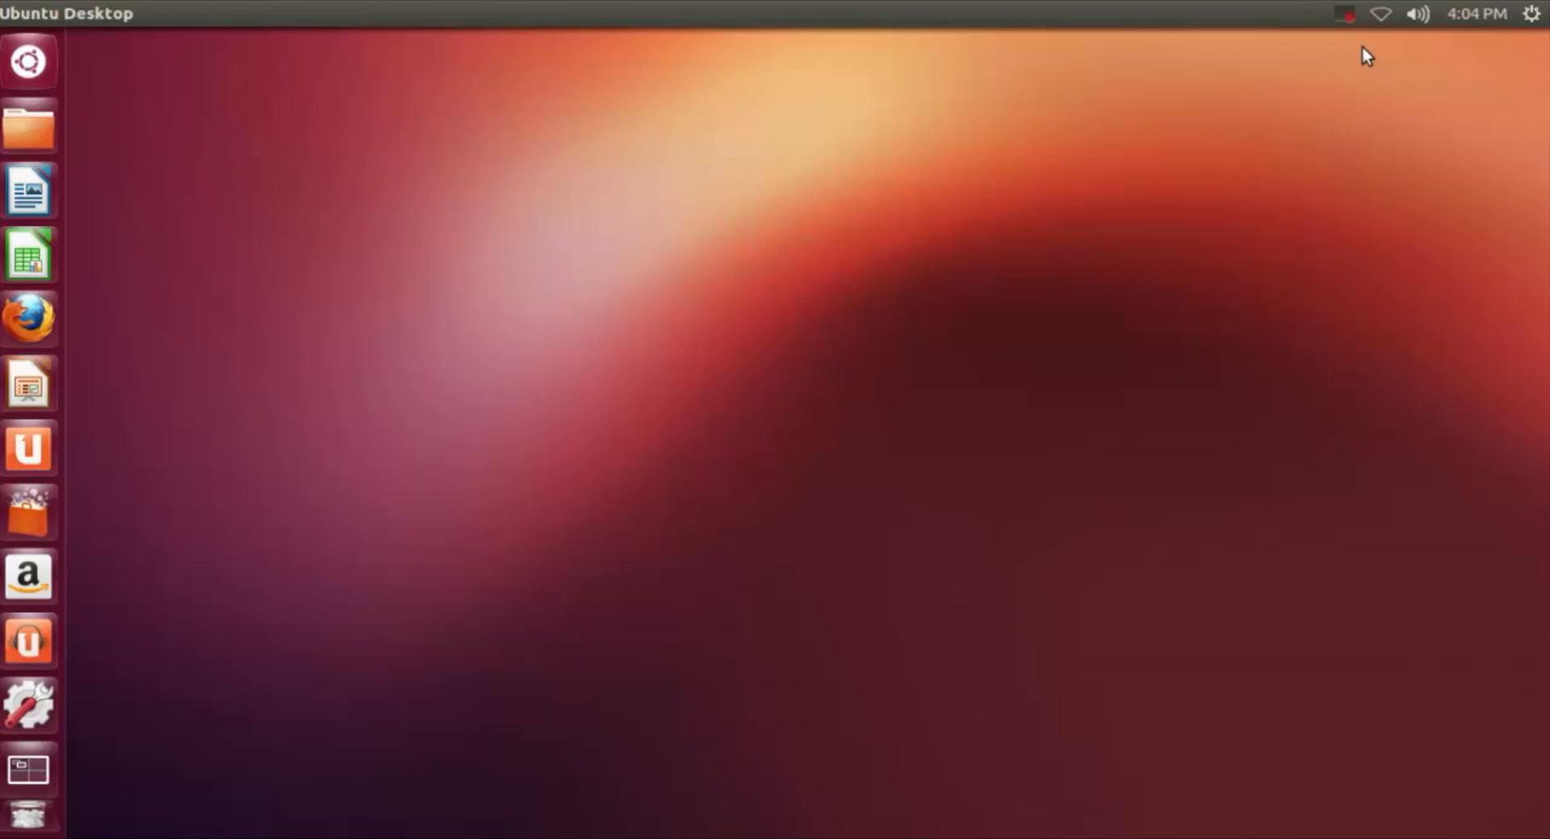
# Step: Open a new terminal and launch magic
pyautogui.hotkey('ctrl', 'alt', 't')
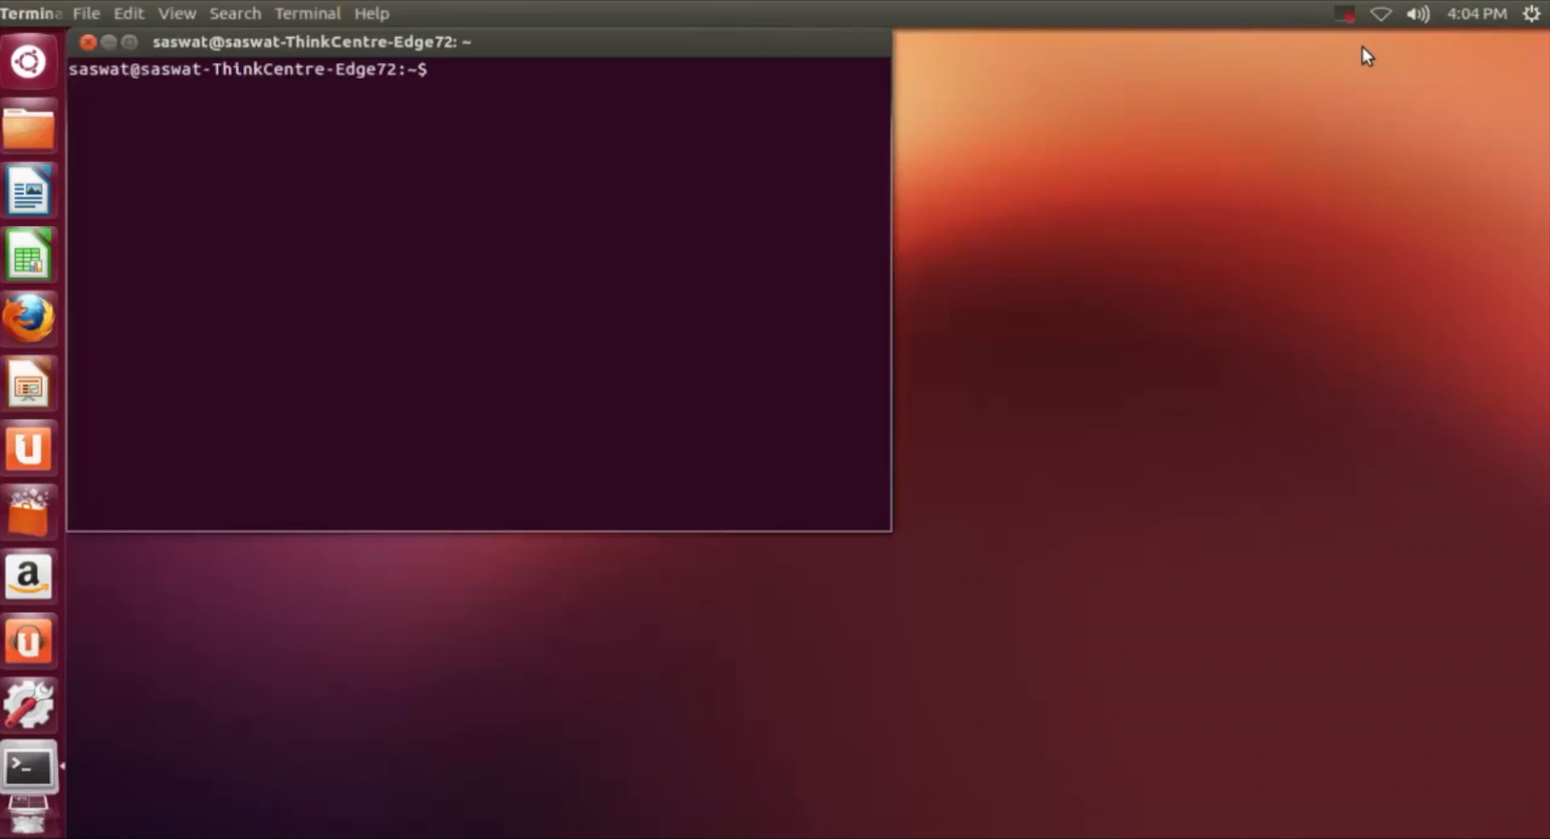
pyautogui.write('magic')
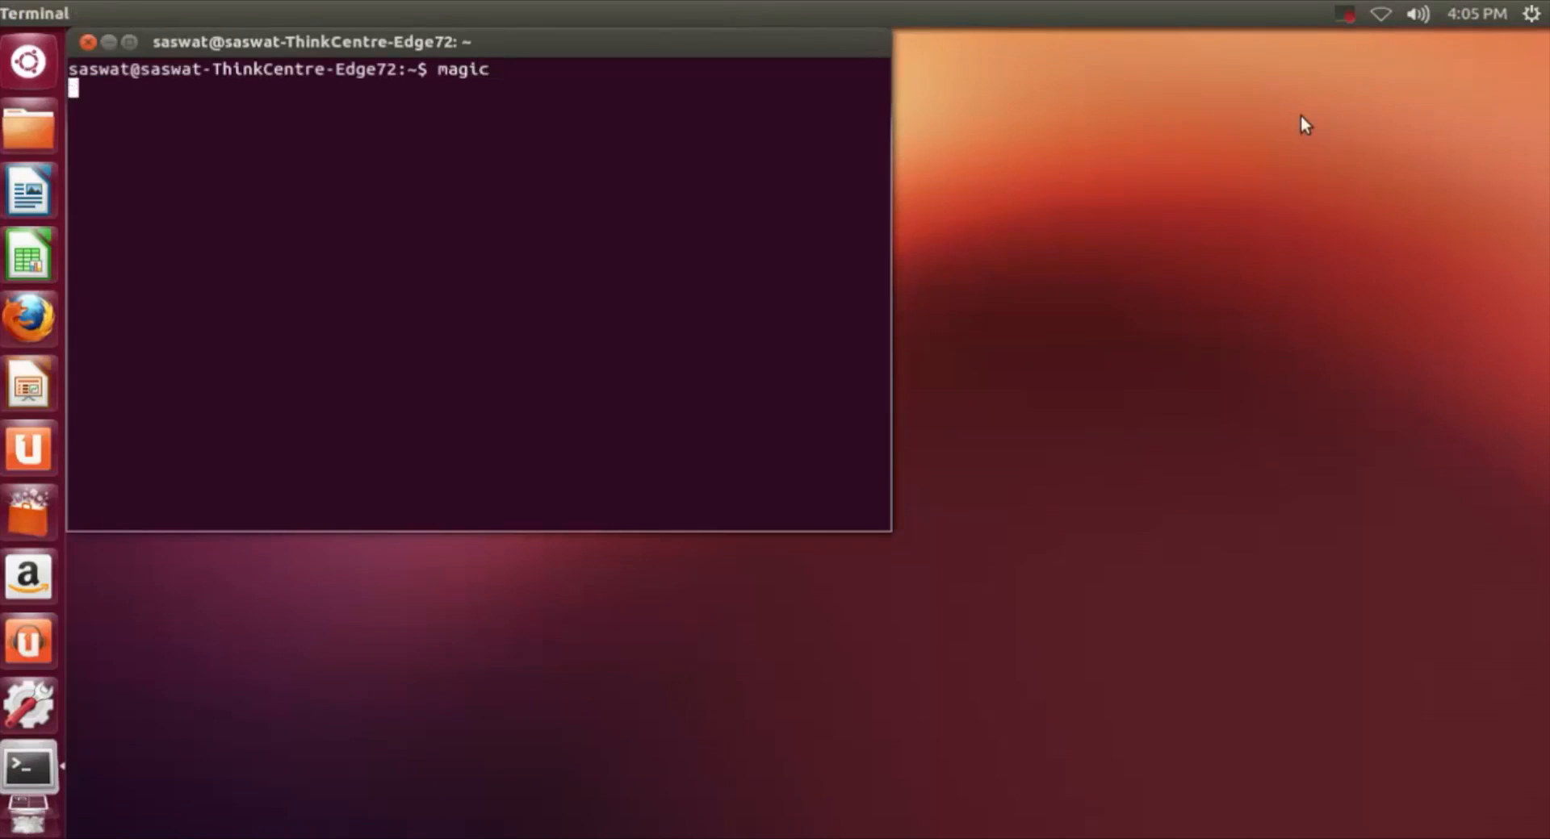
pyautogui.press('Return')
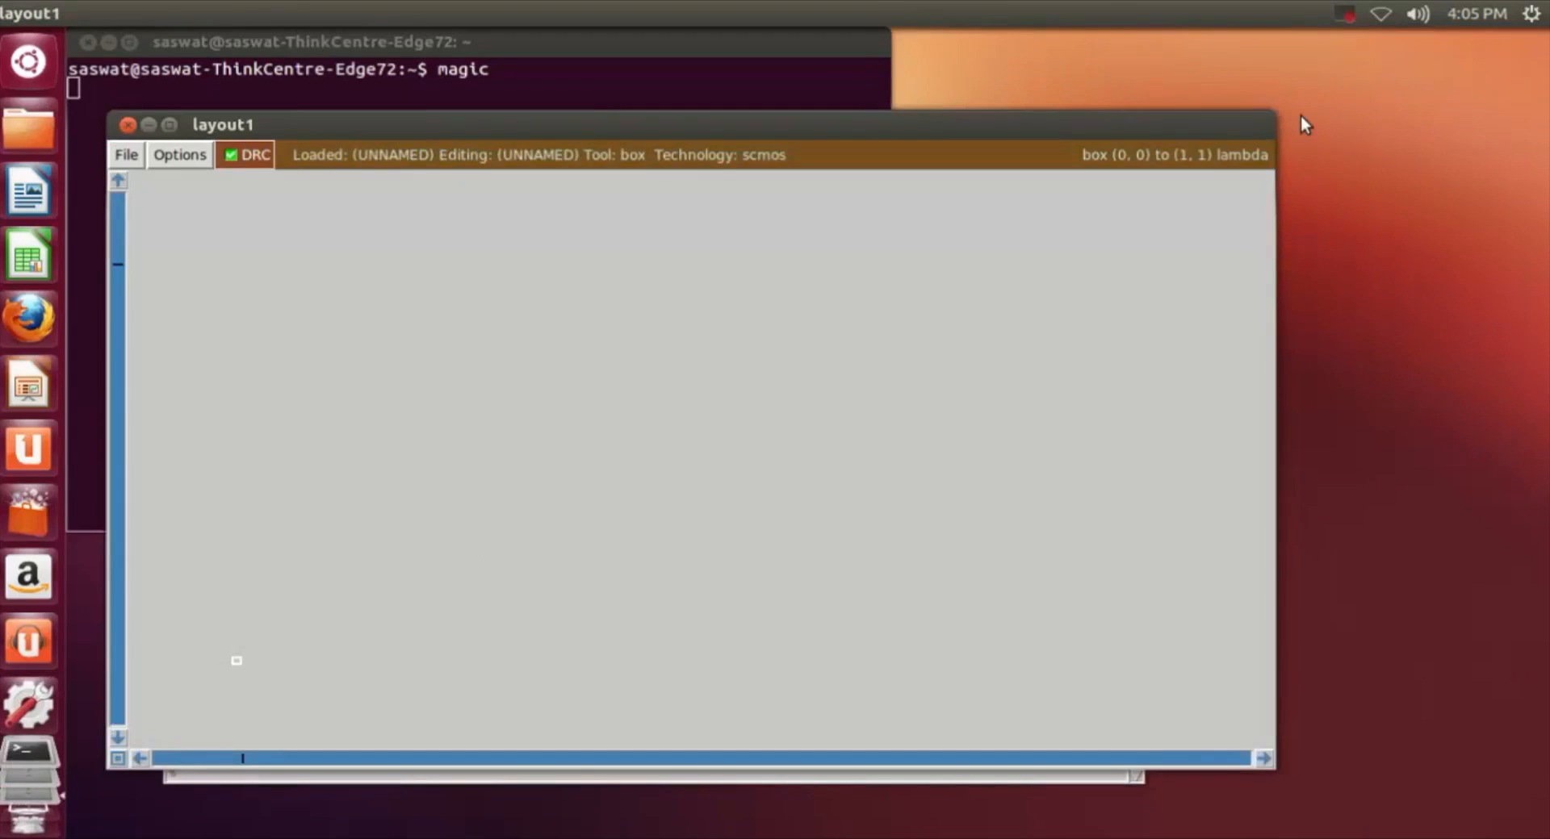
# Step: Arrange the layout and tkcon console windows and turn on the layout grid with the grid command
pyautogui.moveTo(864, 118); pyautogui.dragTo(891, 31)
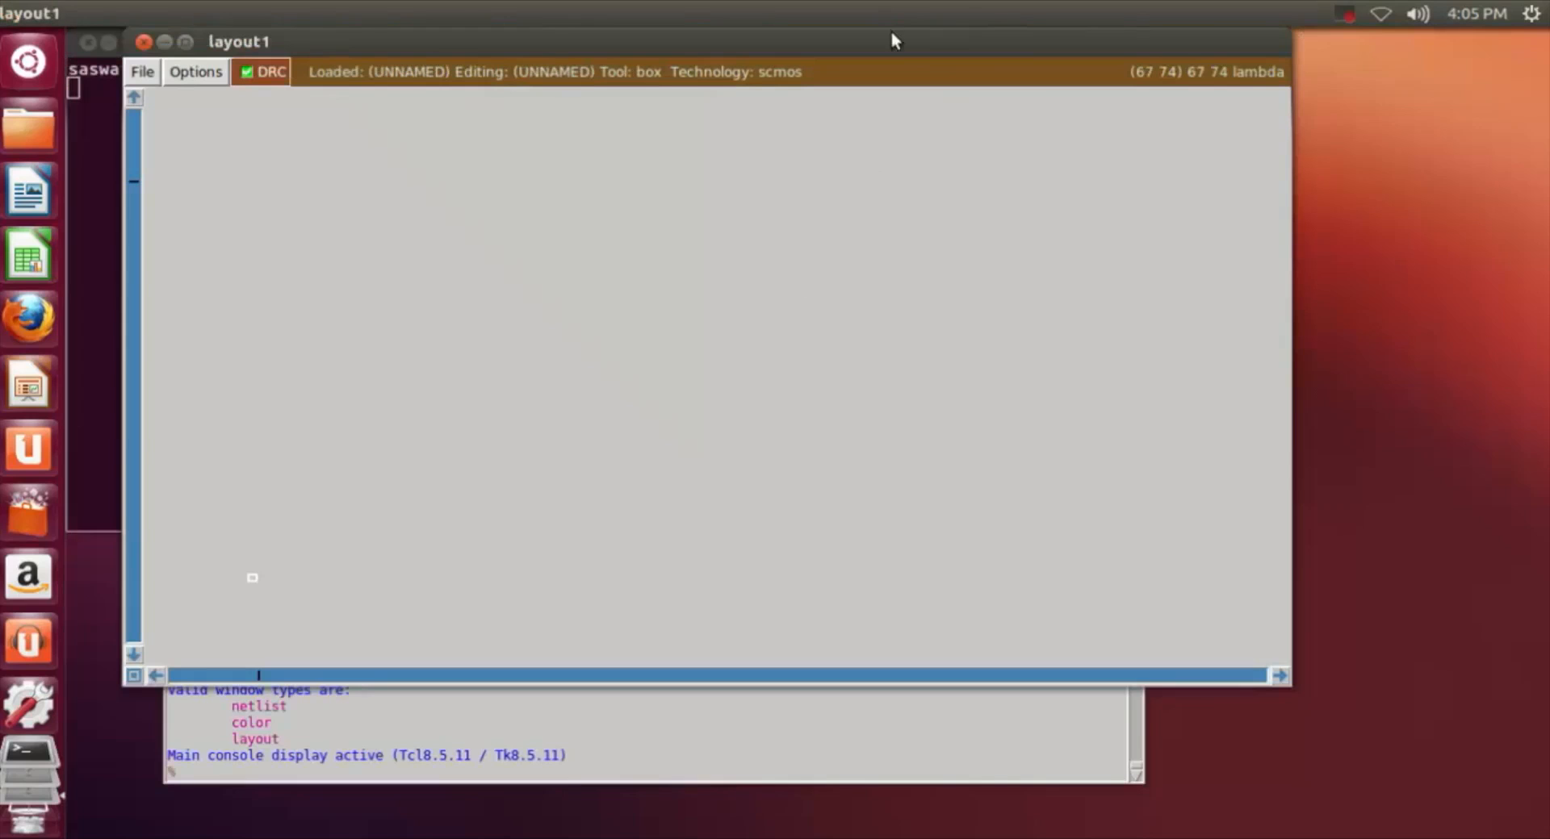
pyautogui.click(681, 777)
pyautogui.moveTo(710, 473); pyautogui.dragTo(733, 505)
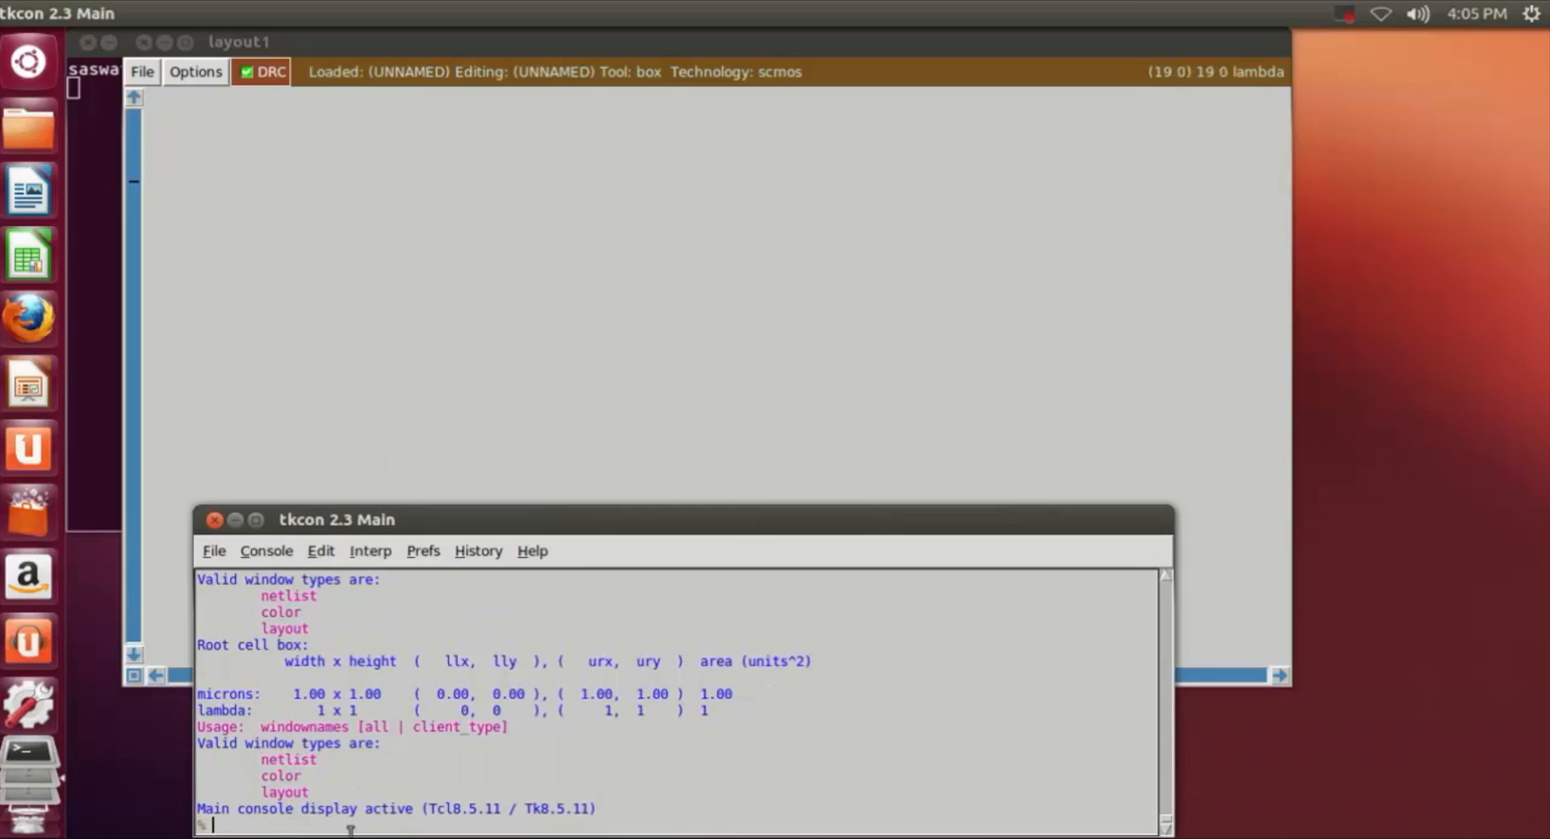
pyautogui.write('d')
pyautogui.press('Return')
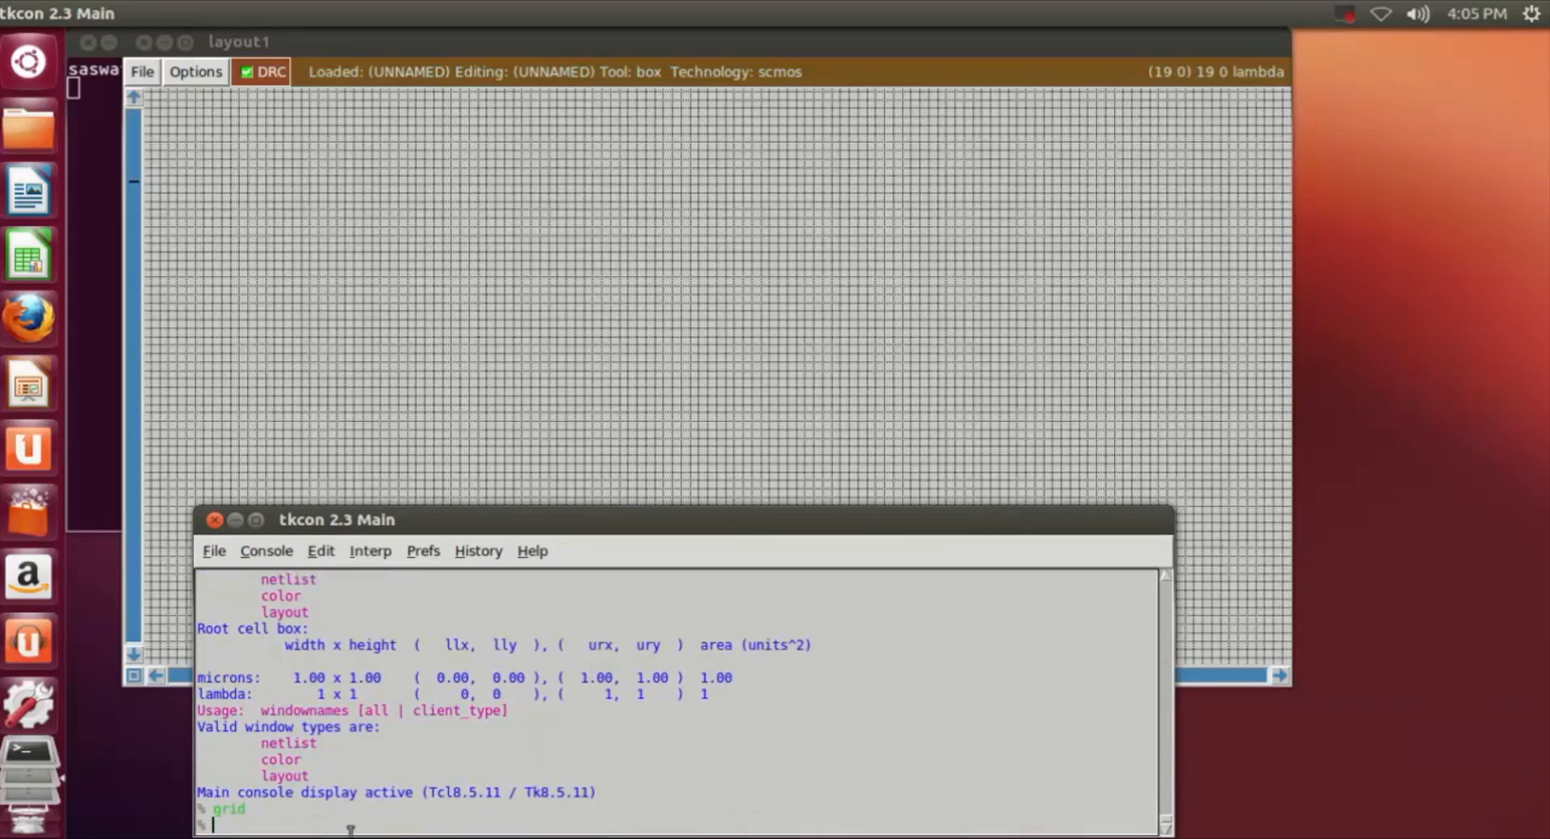
# Step: Define a box about 9 by 16 grid squares in the upper part of the layout and paint it with nwell
pyautogui.click(646, 366)
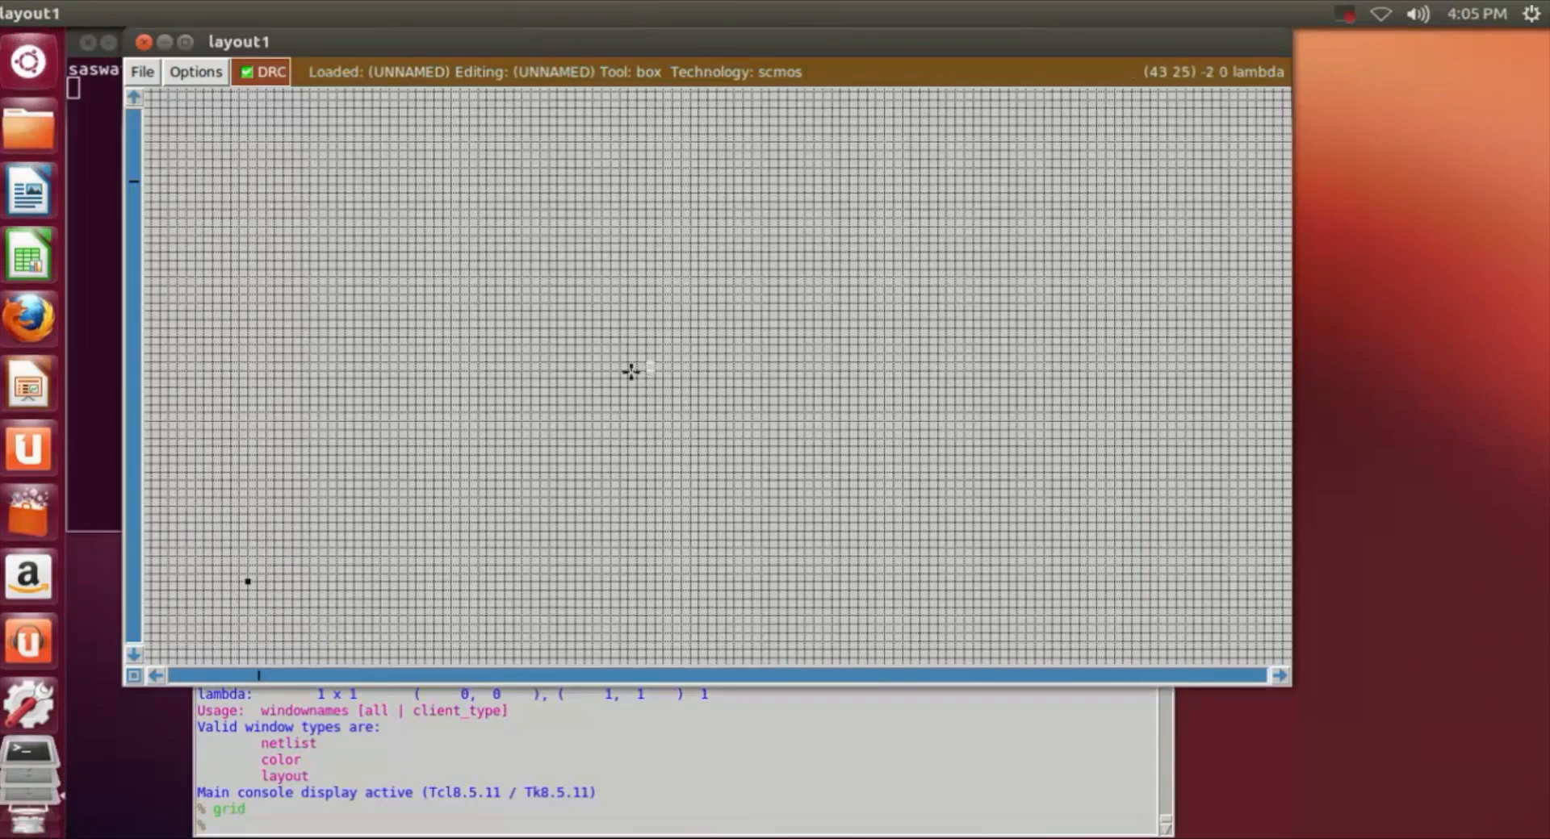
pyautogui.press('z')
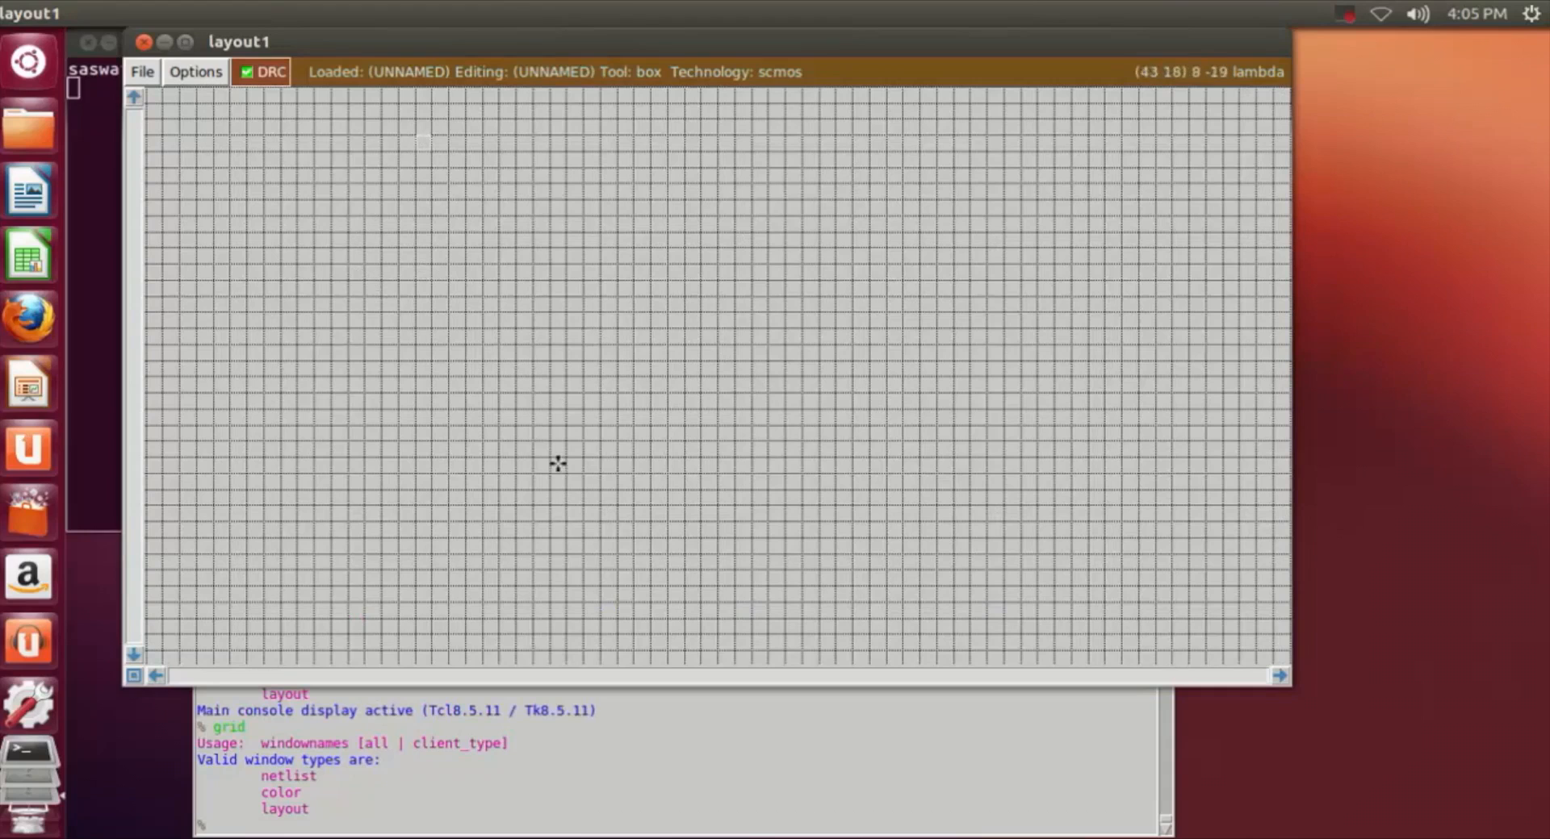
pyautogui.click(257, 820)
pyautogui.write('paint')
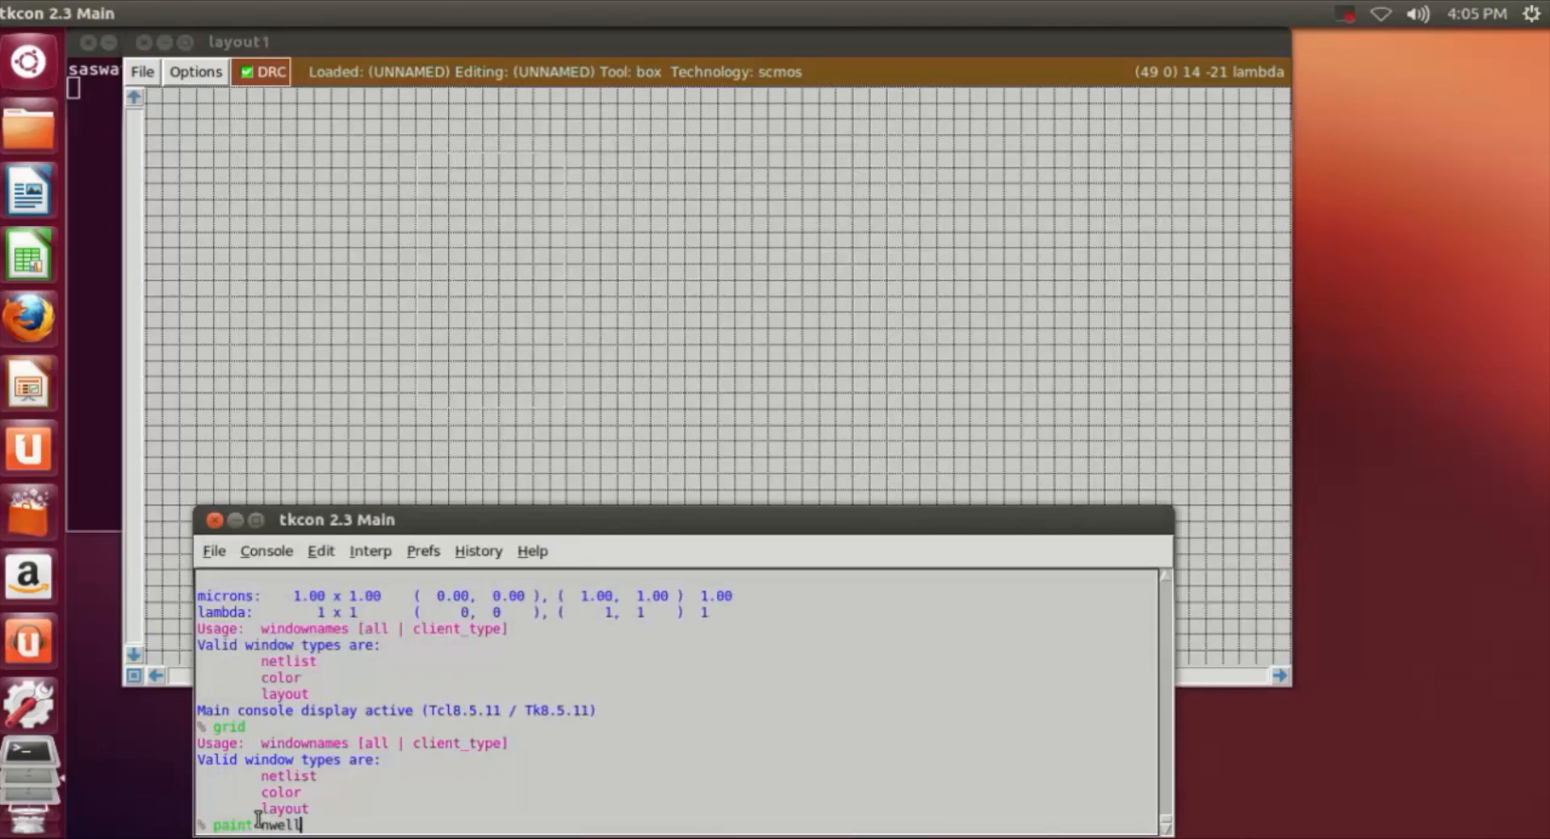
pyautogui.write(' nwell')
pyautogui.press('Return')
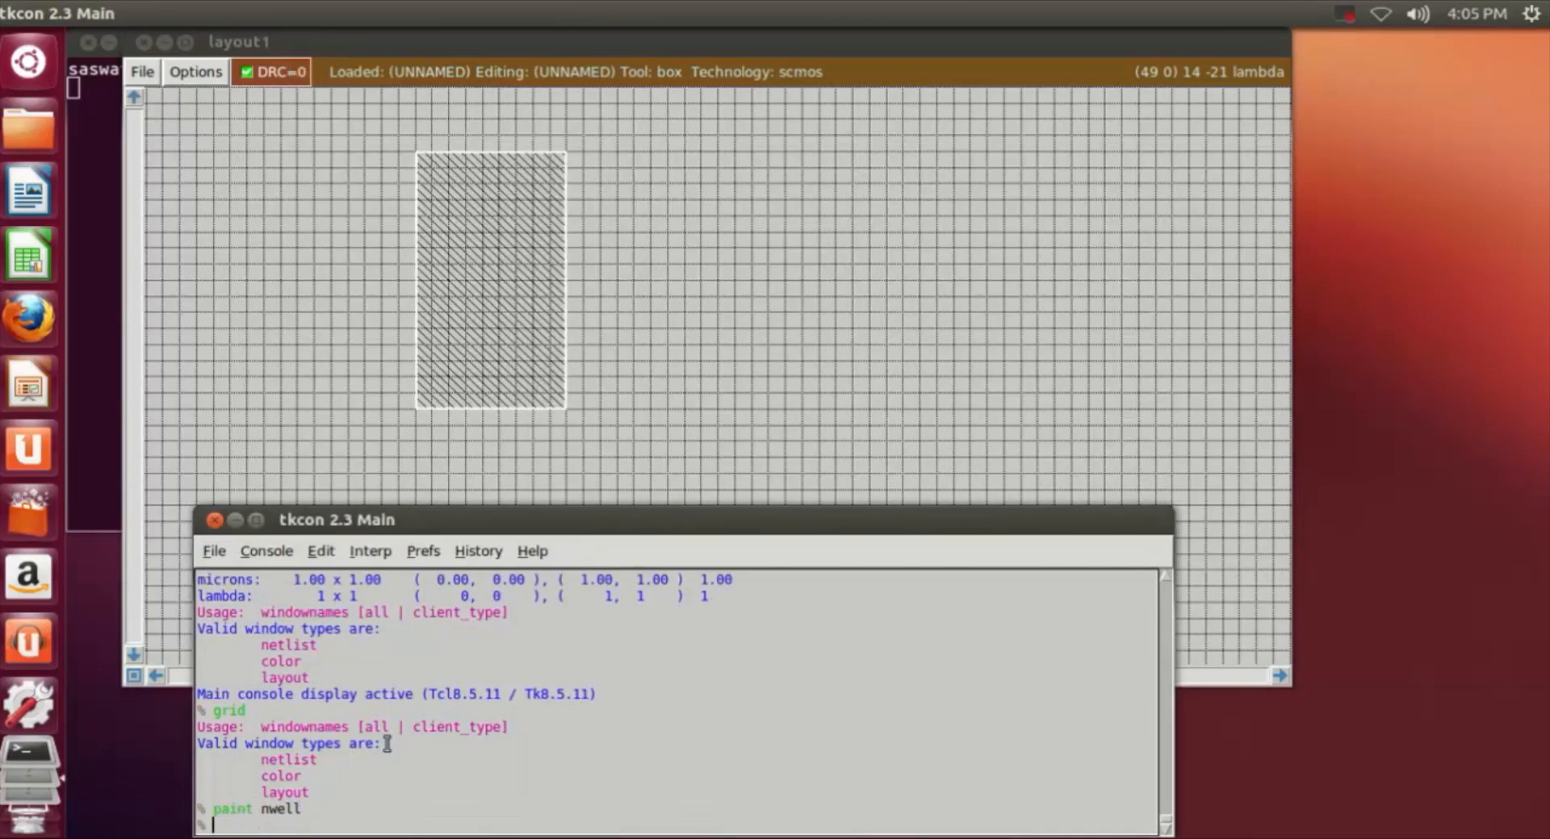
# Step: Place a same-sized box below and to the right of the first n-well and paint it with nwell
pyautogui.click(732, 429)
pyautogui.scroll(-3, 695, 466)
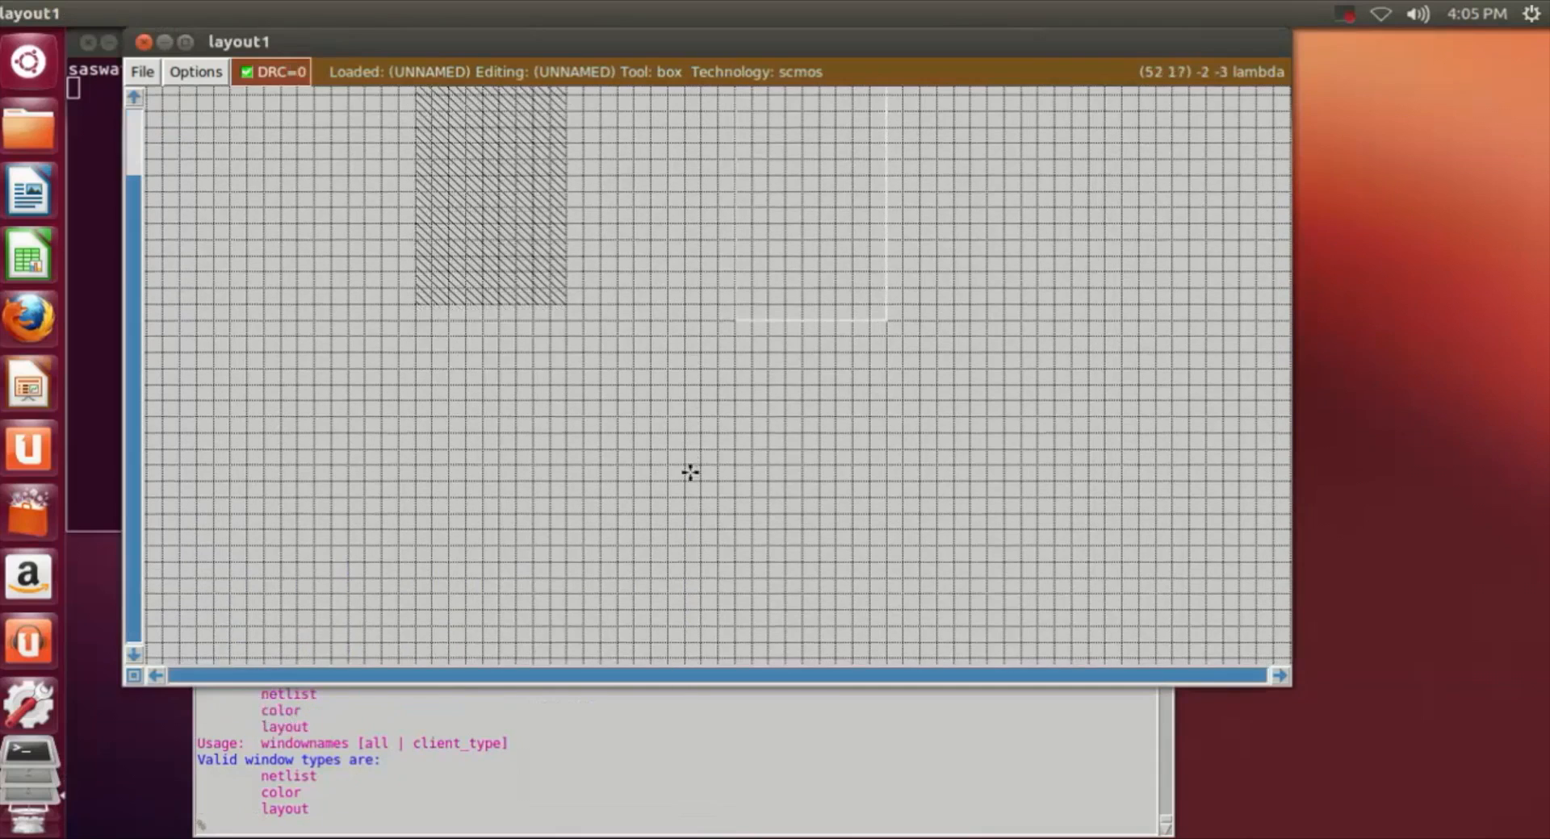
pyautogui.click(686, 494)
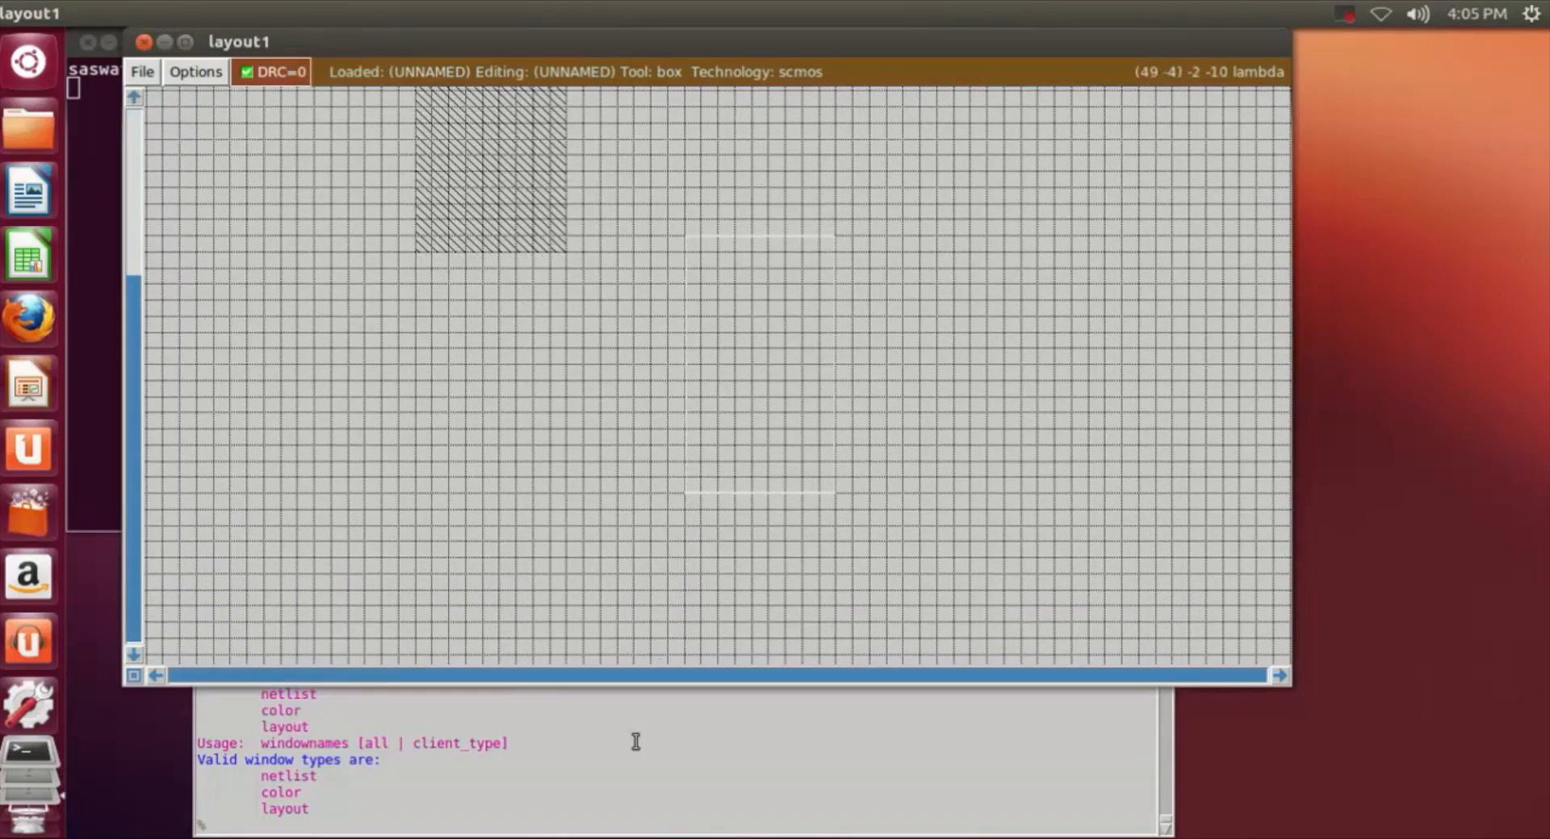
pyautogui.click(494, 830)
pyautogui.write('paint nwel')
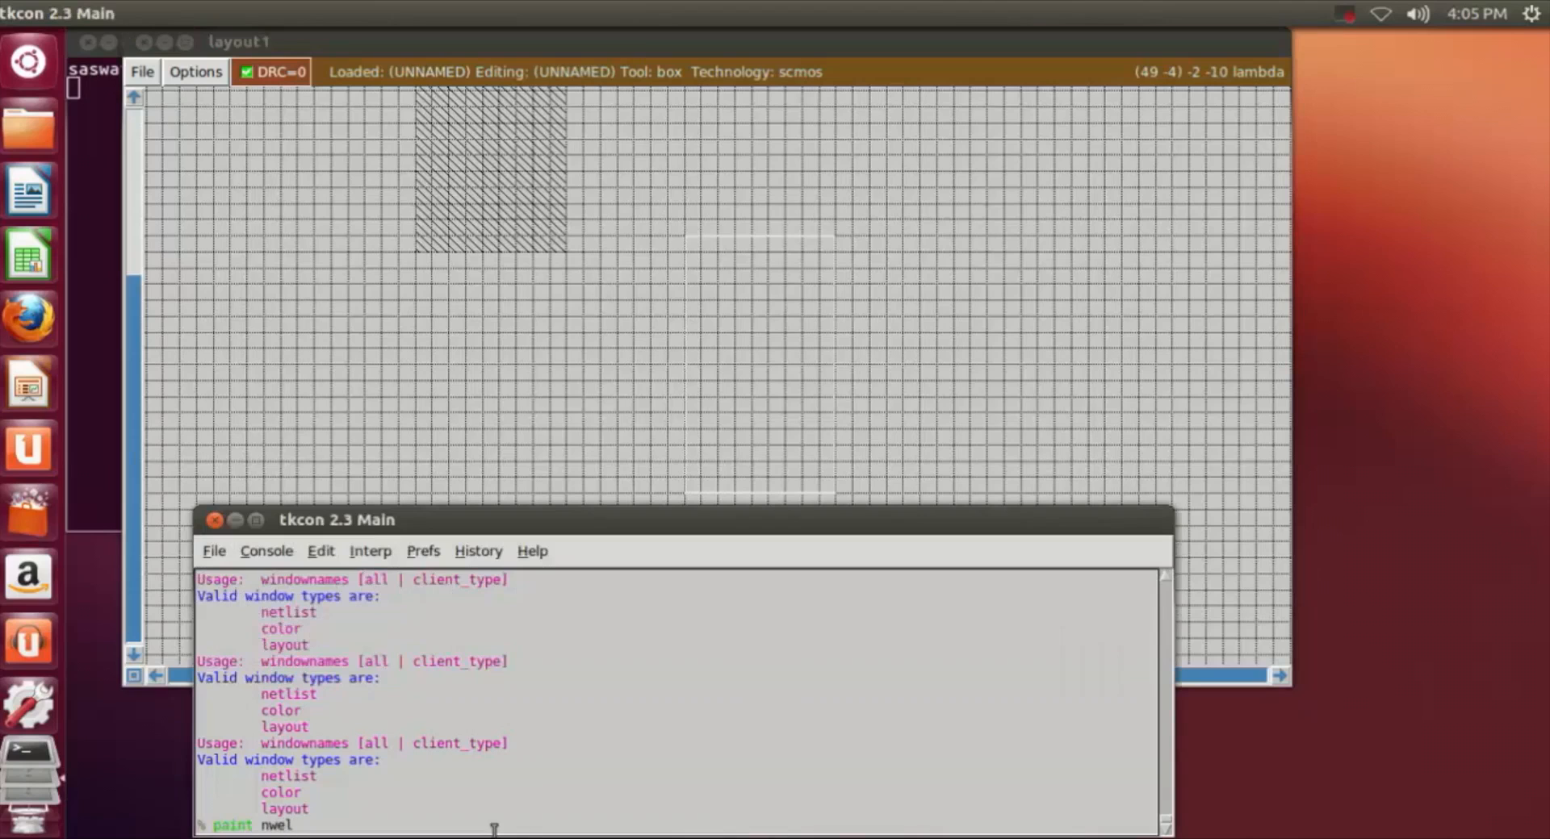
pyautogui.write('l')
pyautogui.press('Return')
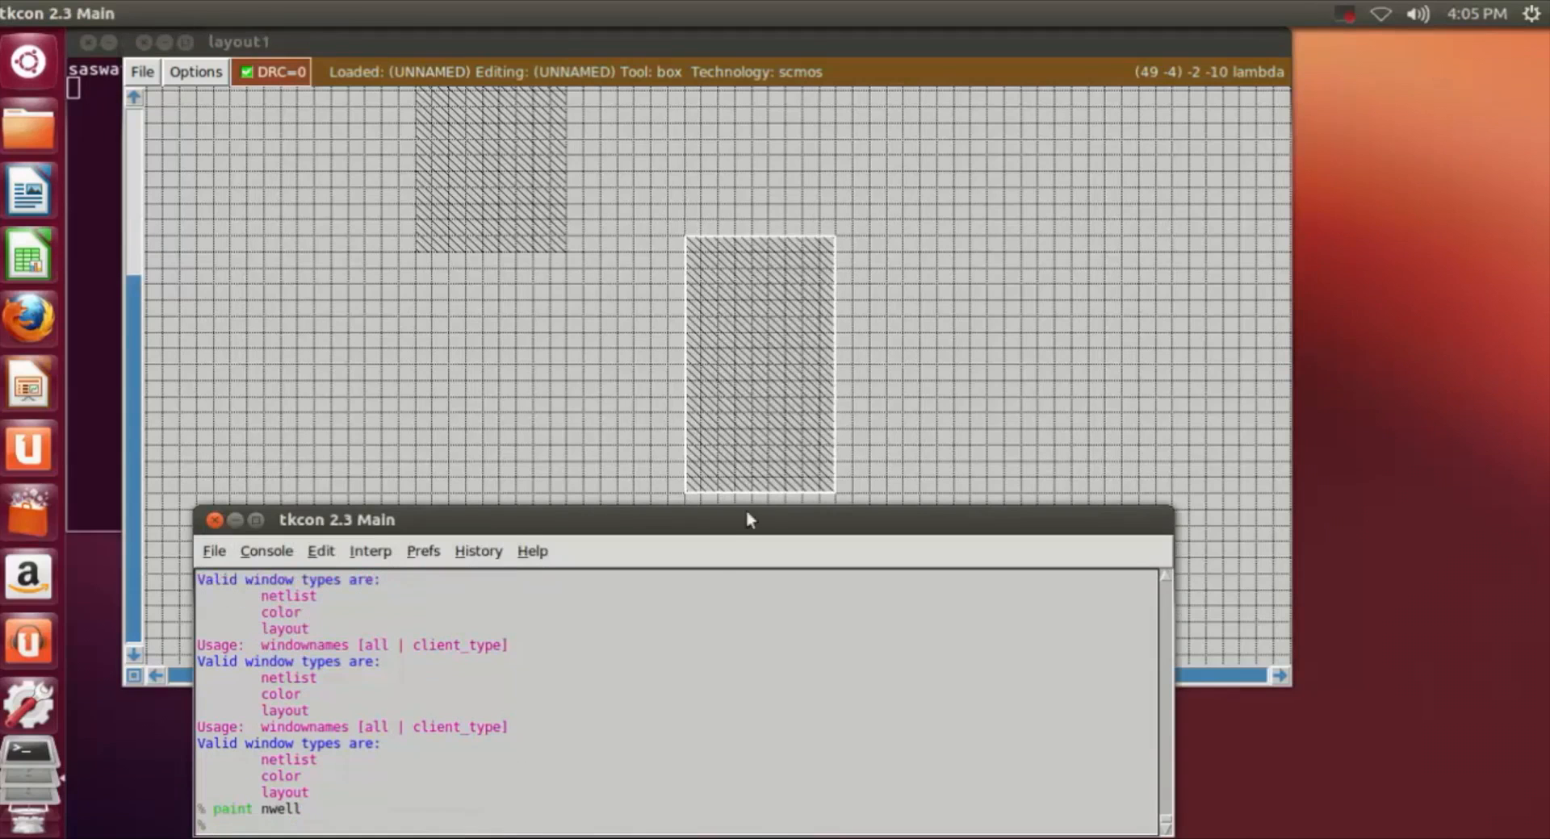
# Step: Fit the box inside the first n-well, about 5 by 12 grid squares and about 2 squares in from its edges
pyautogui.click(878, 382)
pyautogui.scroll(2, 839, 406)
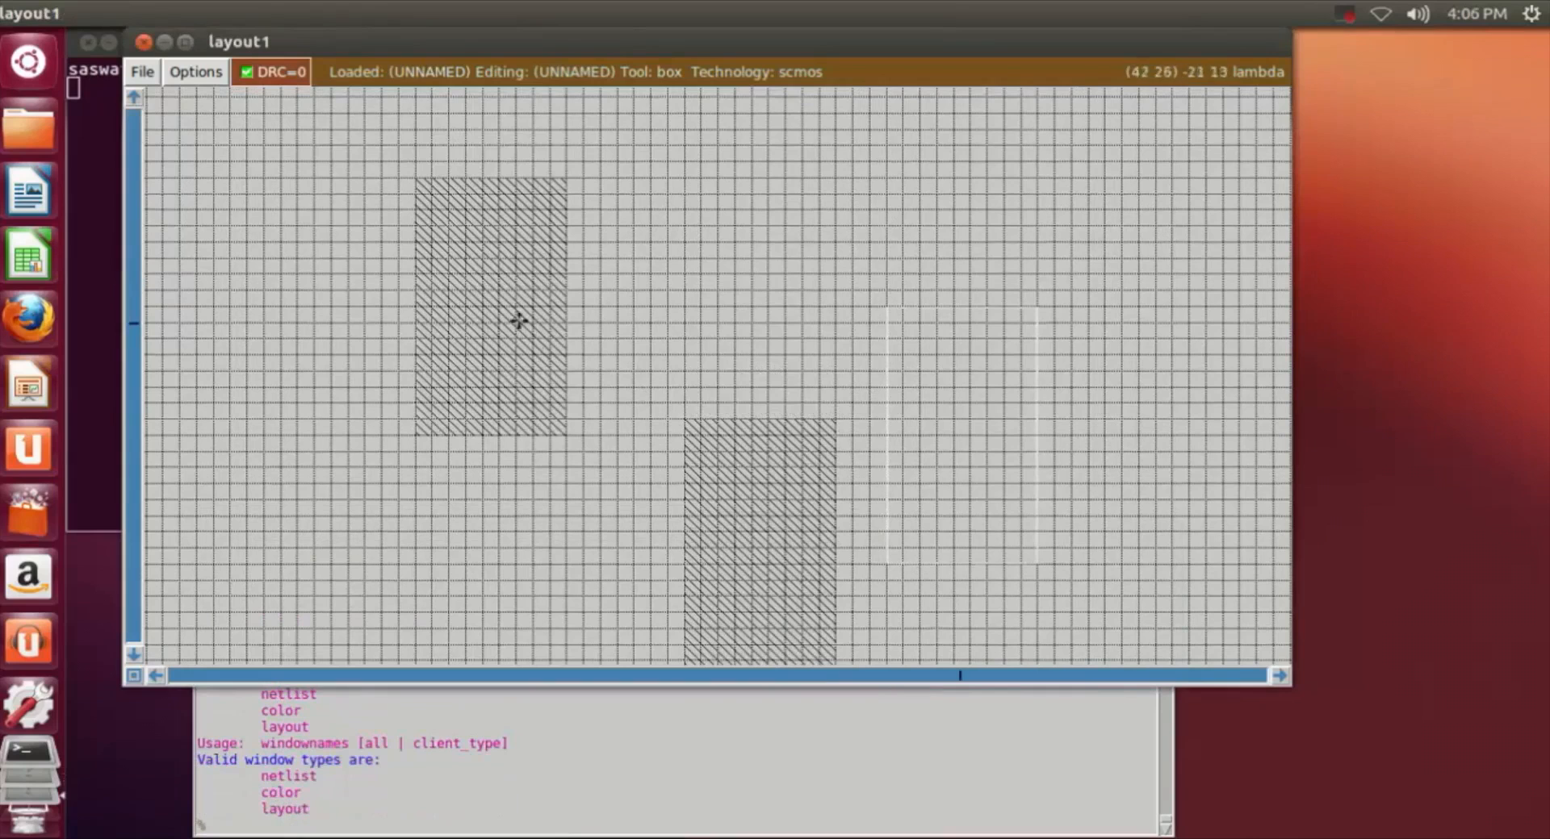
pyautogui.click(450, 209)
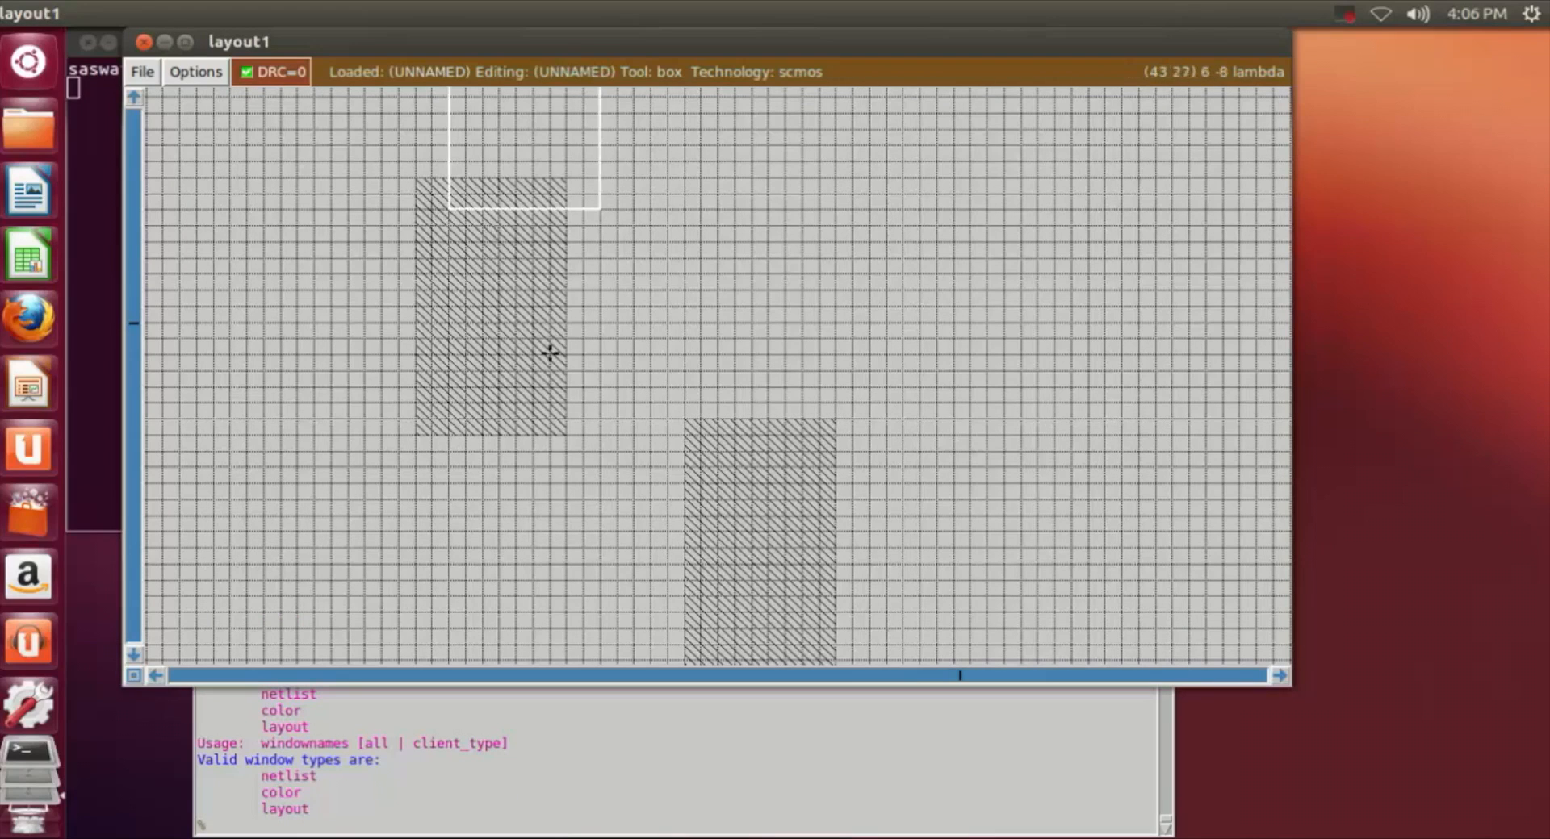
pyautogui.rightClick(536, 404)
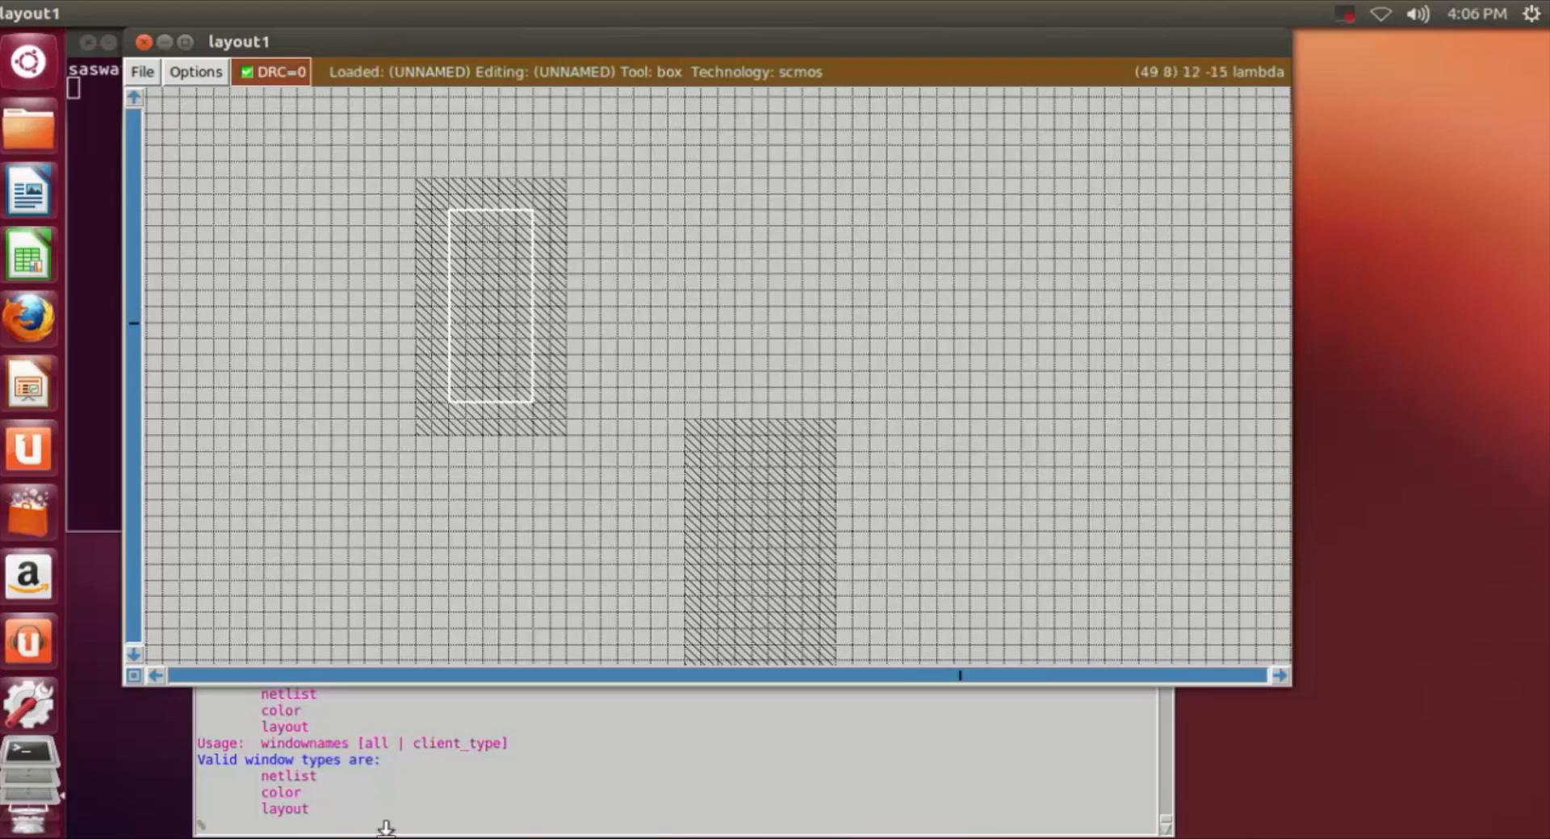
# Step: Clear the tkcon console and paint the box inside the first n-well with pdiff
pyautogui.moveTo(260, 836); pyautogui.dragTo(257, 838)
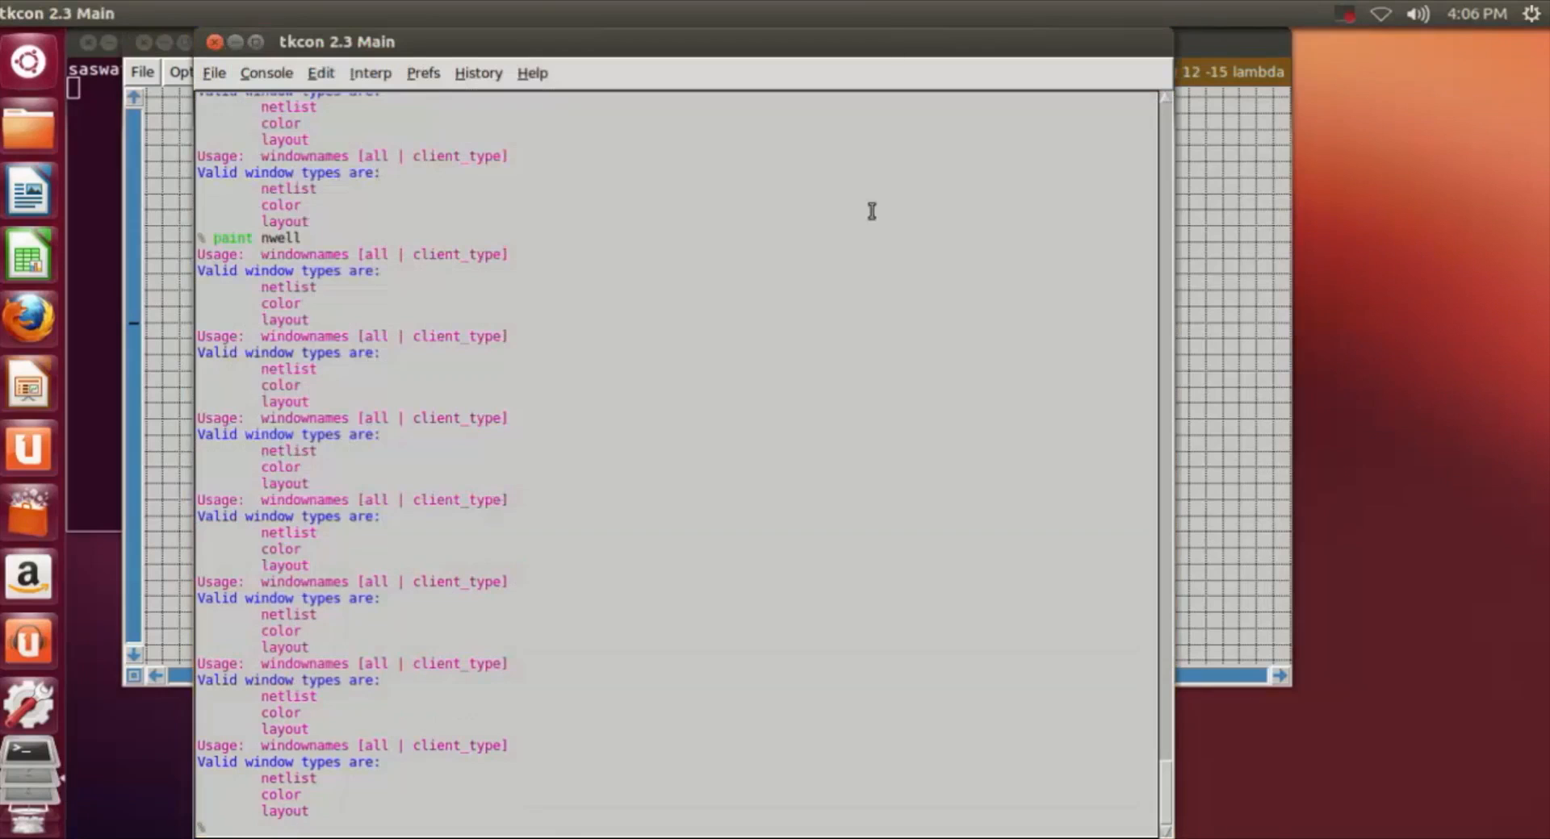
pyautogui.doubleClick(864, 32)
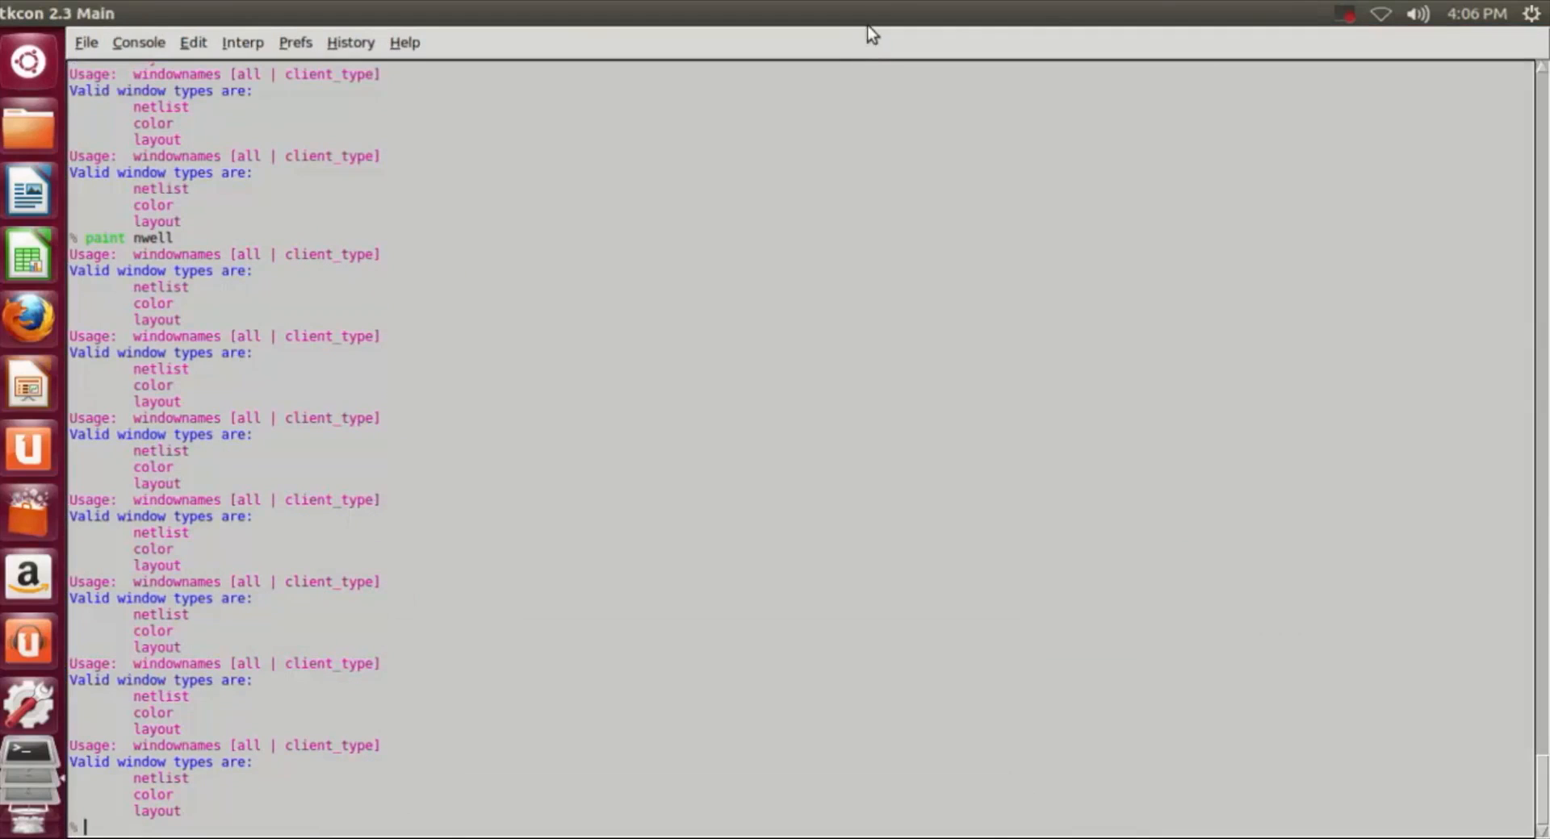
pyautogui.doubleClick(869, 22)
pyautogui.moveTo(502, 517); pyautogui.dragTo(522, 363)
pyautogui.scroll(-1, 795, 601)
pyautogui.write('clear')
pyautogui.press('Return')
pyautogui.write('paint ')
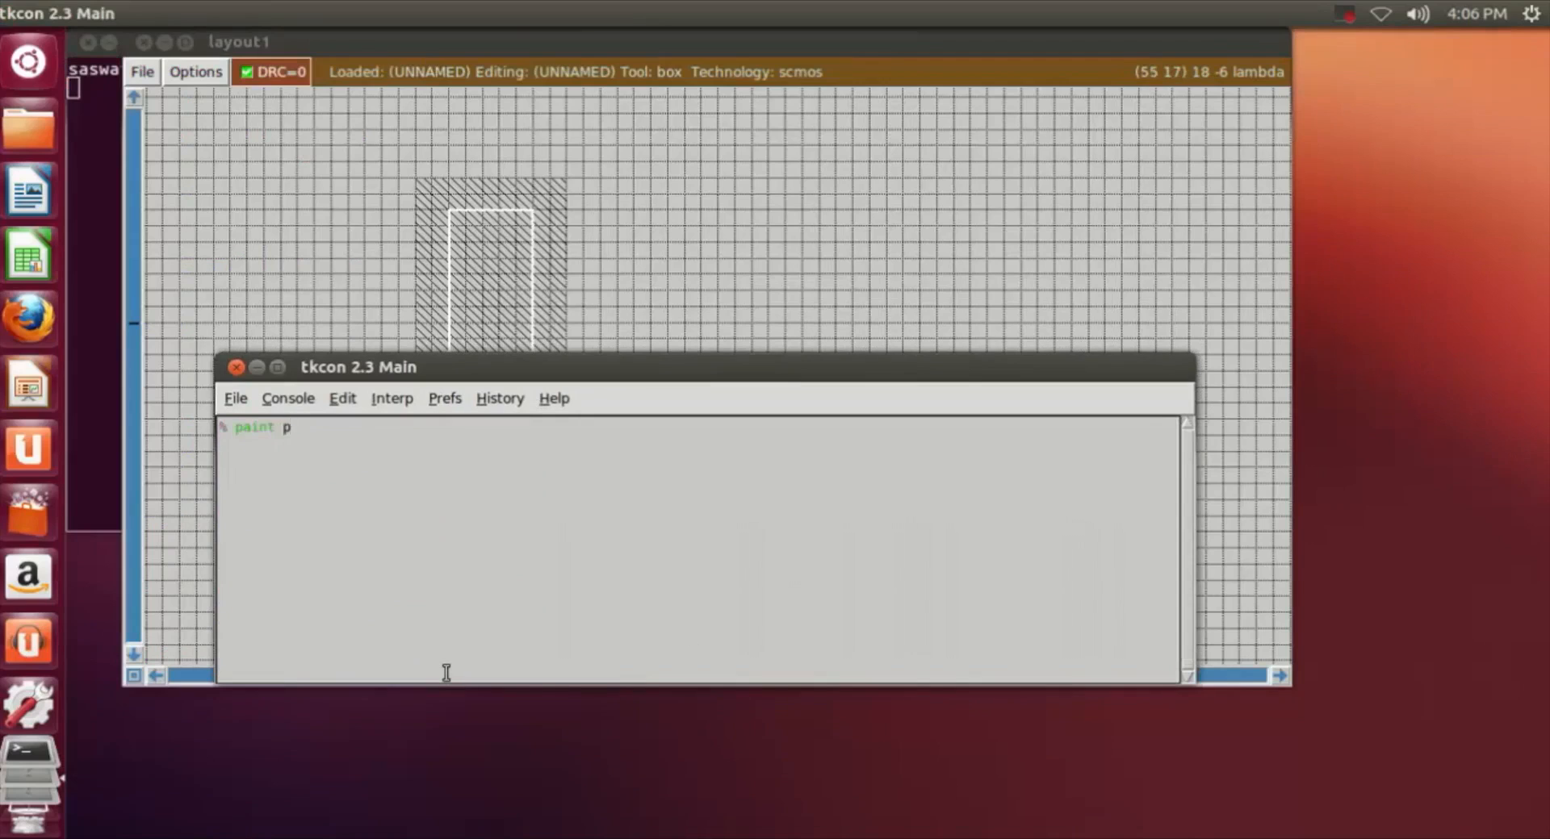
pyautogui.write('pdiff')
pyautogui.press('Return')
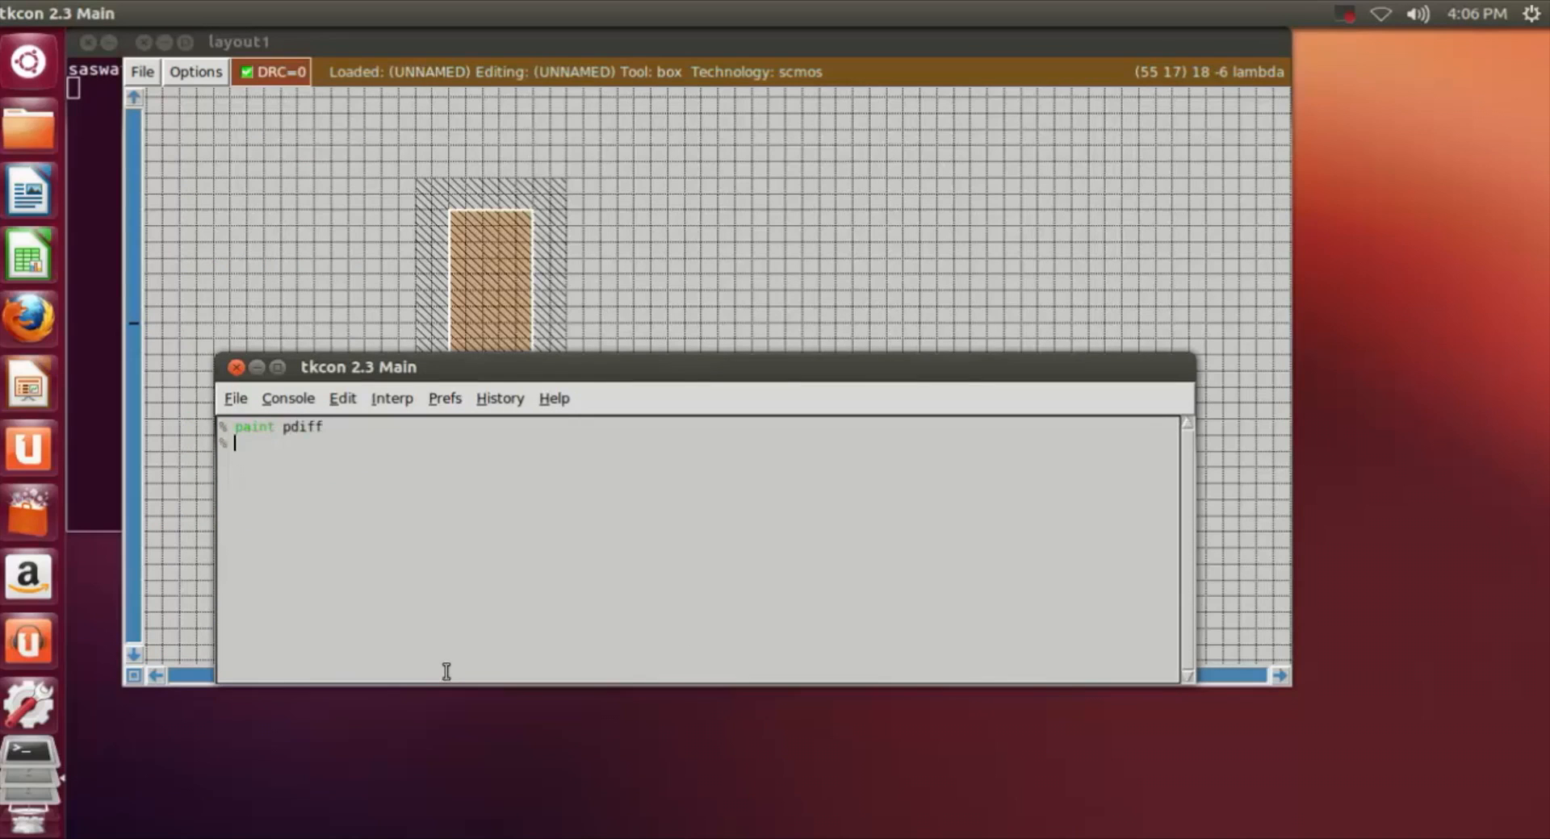
# Step: Place the same-sized box inside the second n-well, about 2 grid squares in from its edges, and paint it with pdiff
pyautogui.click(727, 270)
pyautogui.click(705, 519)
pyautogui.scroll(-2, 716, 606)
pyautogui.click(739, 542)
pyautogui.click(717, 579)
pyautogui.click(716, 562)
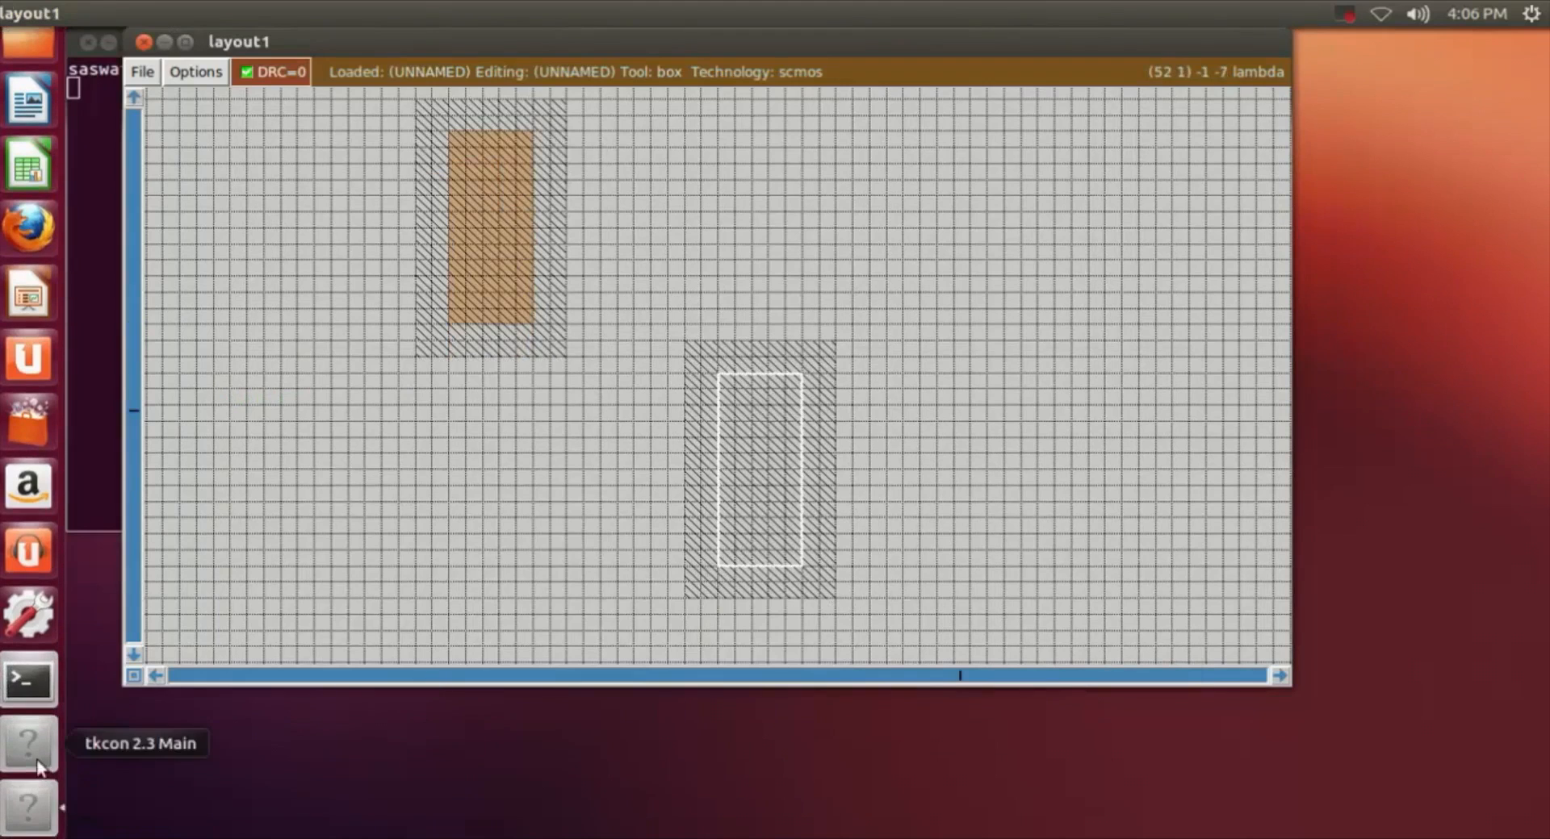
pyautogui.click(37, 762)
pyautogui.write('paint p')
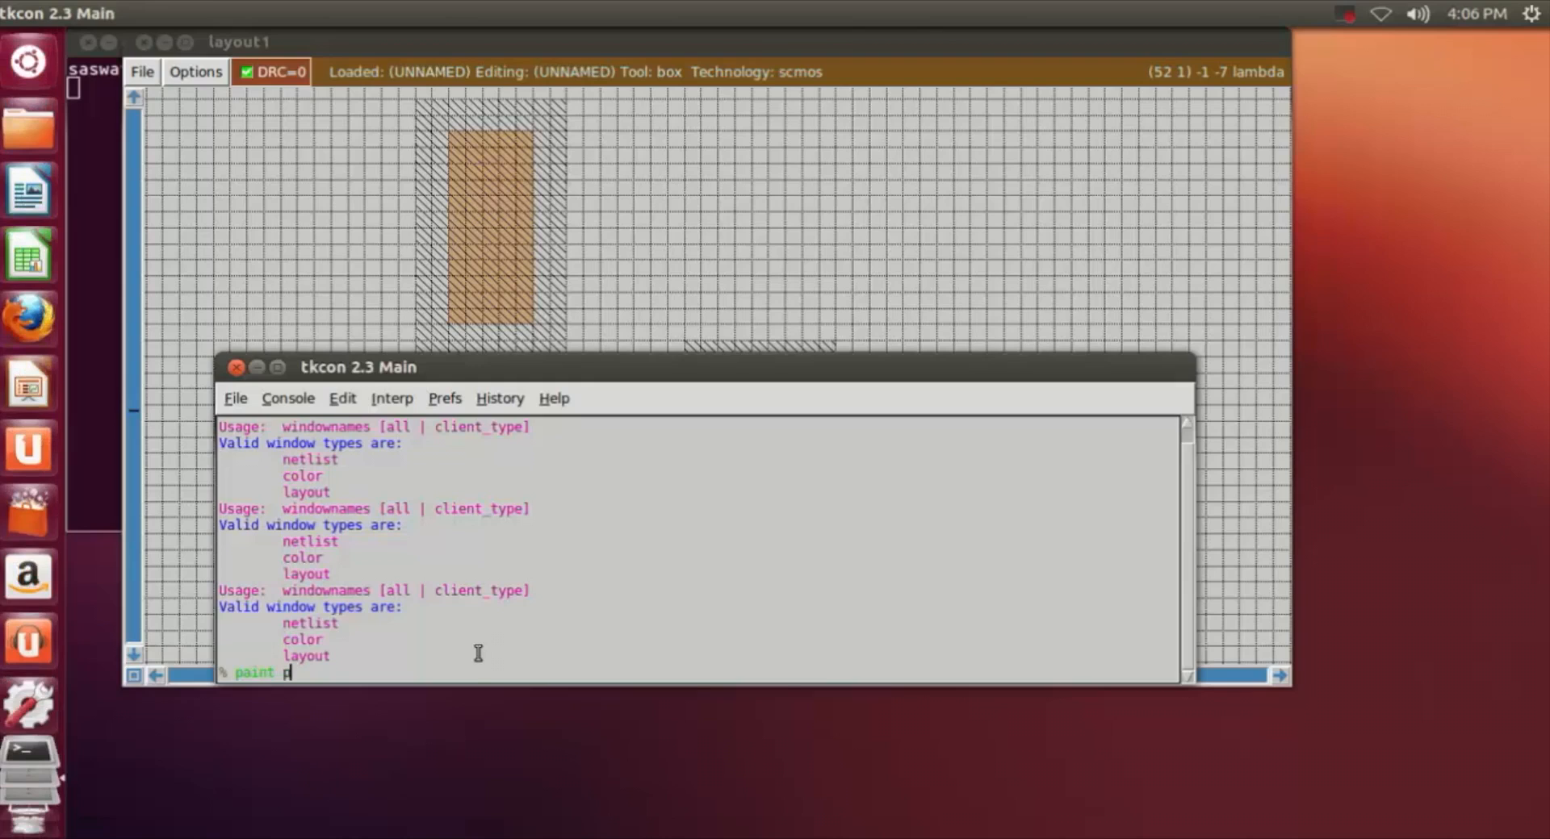
pyautogui.write('diff')
pyautogui.press('Return')
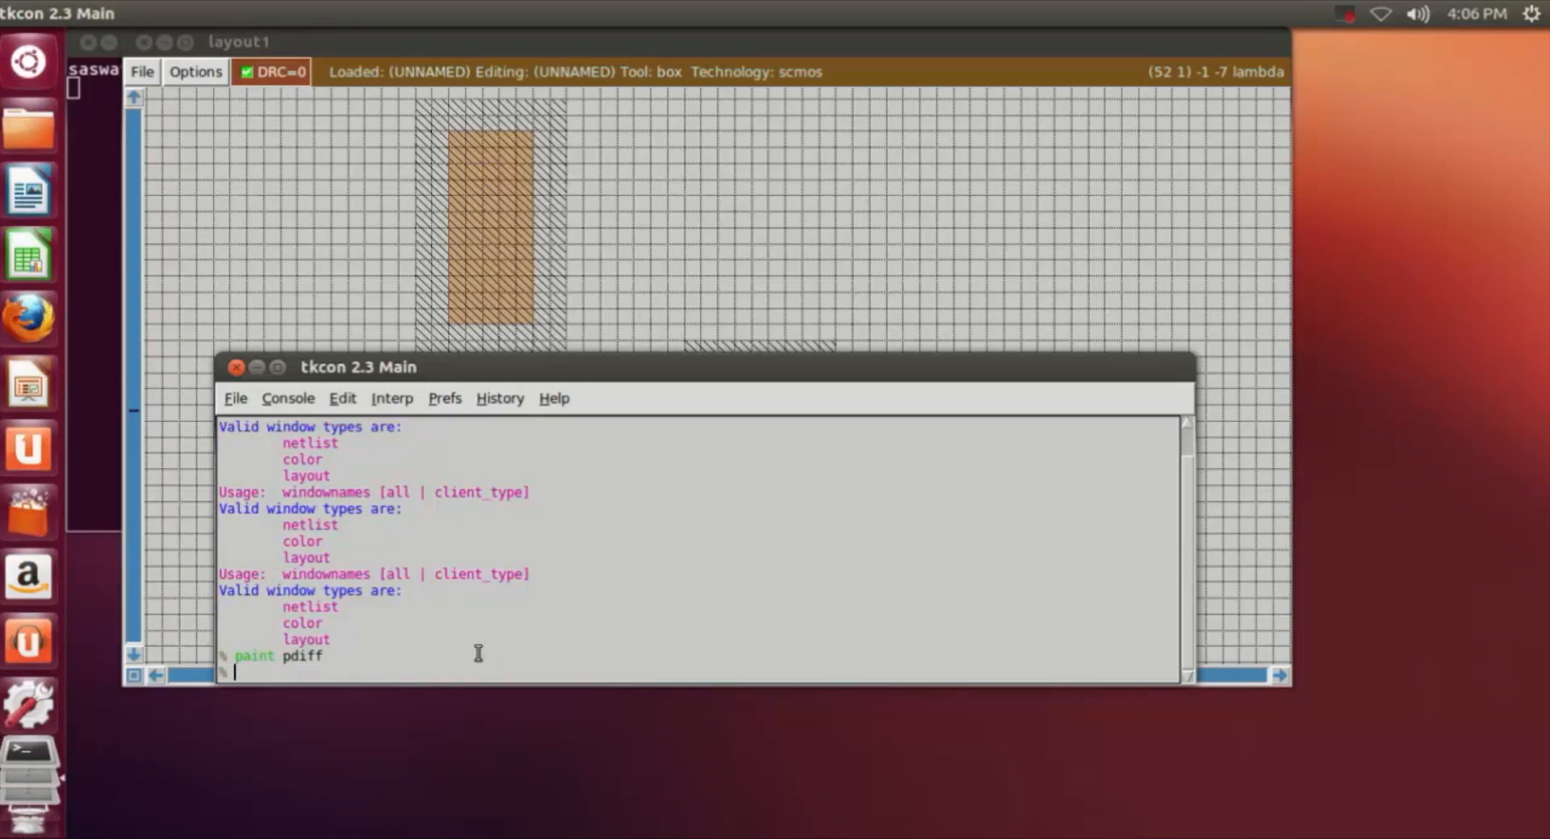
# Step: Uncover the layout and examine the two painted n-wells and the empty area below the first one
pyautogui.moveTo(774, 374); pyautogui.dragTo(764, 532)
pyautogui.click(939, 403)
pyautogui.scroll(-5, 940, 404)
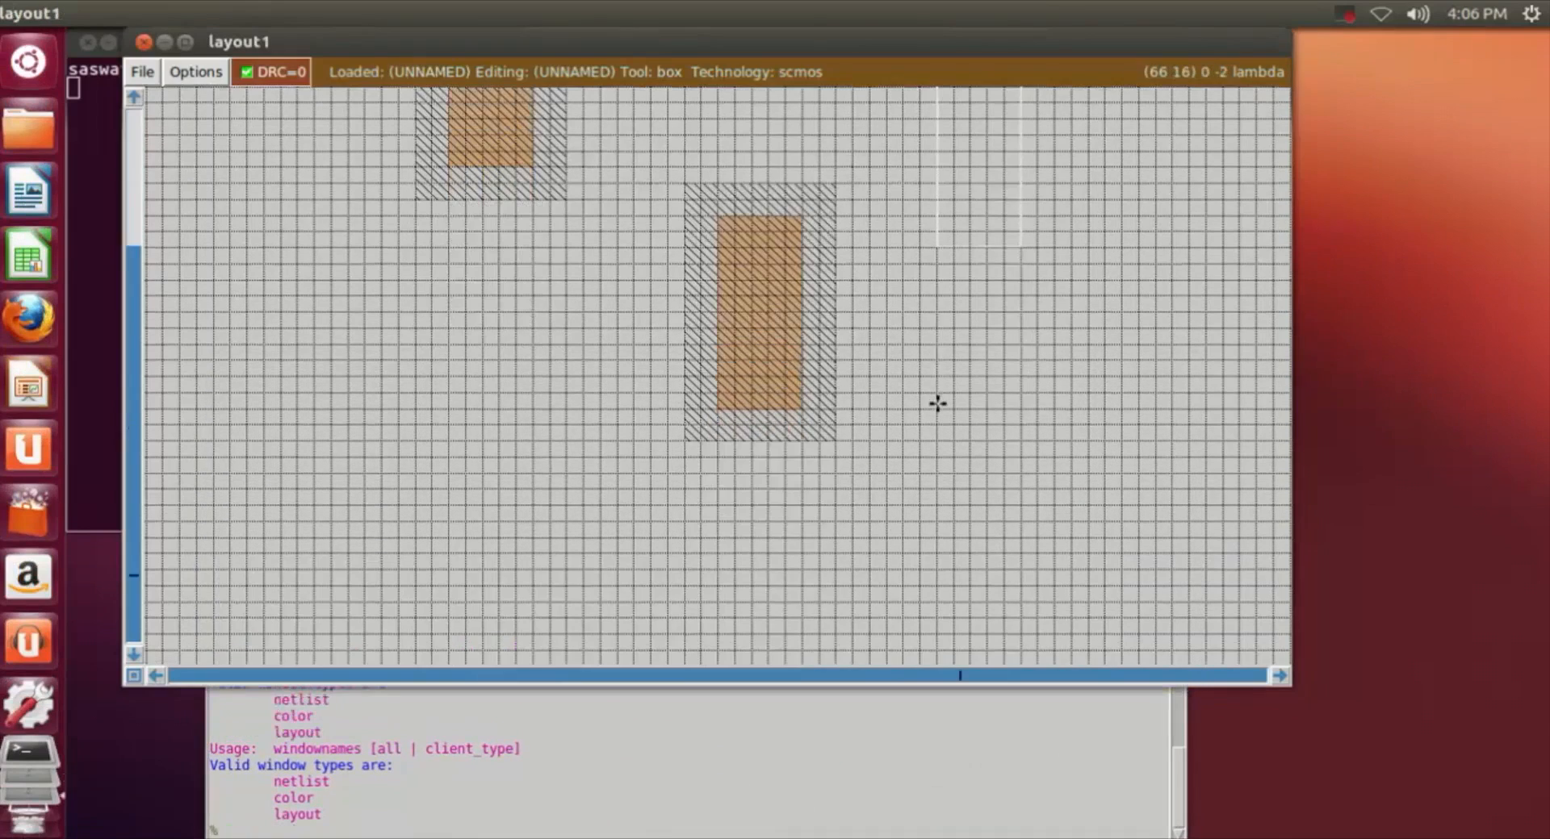
pyautogui.scroll(2, 920, 413)
pyautogui.scroll(2, 919, 413)
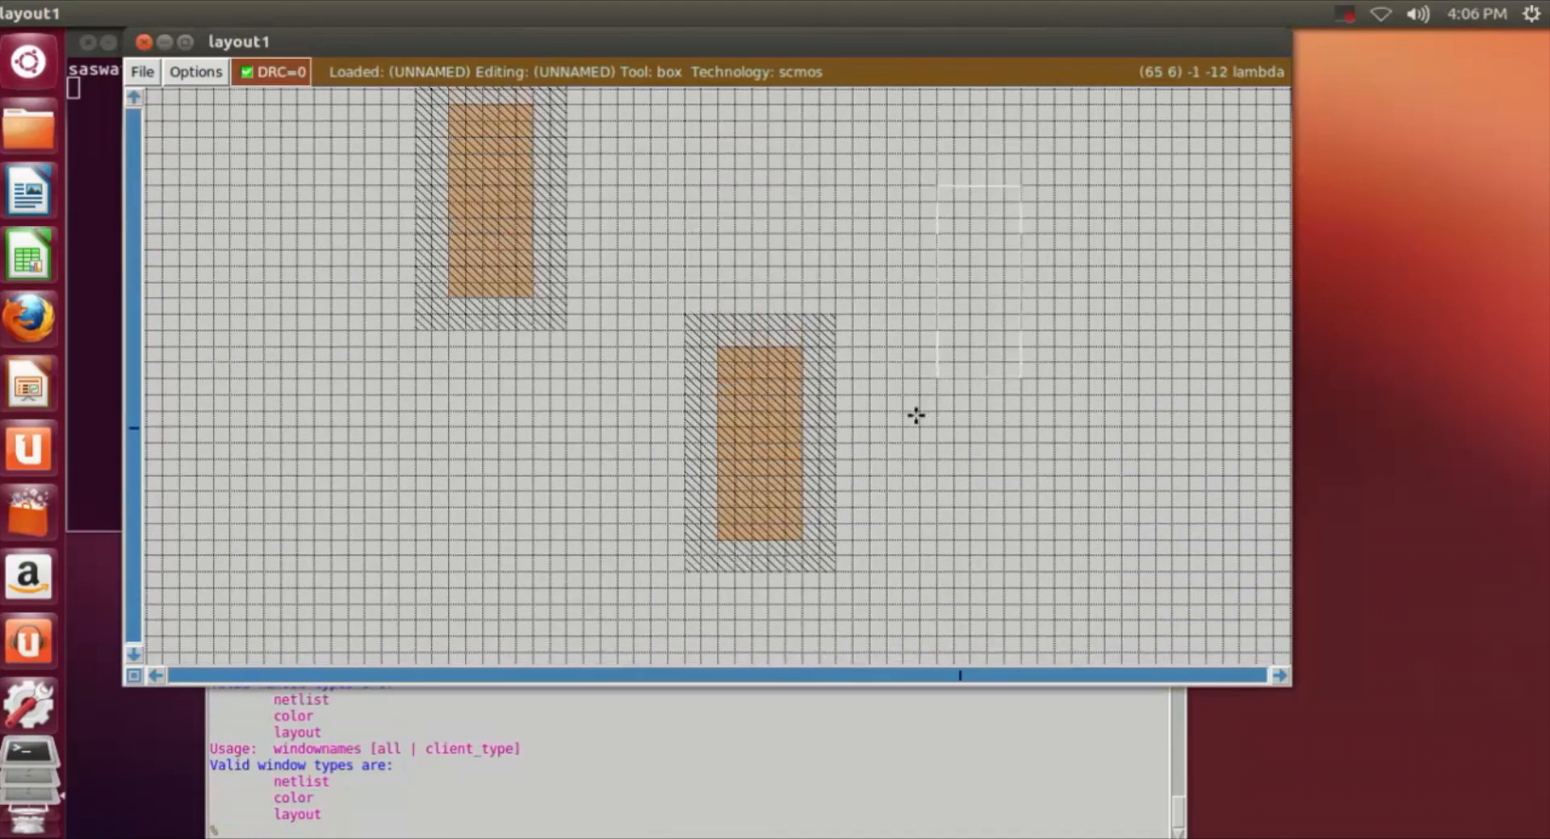
pyautogui.scroll(-2, 916, 416)
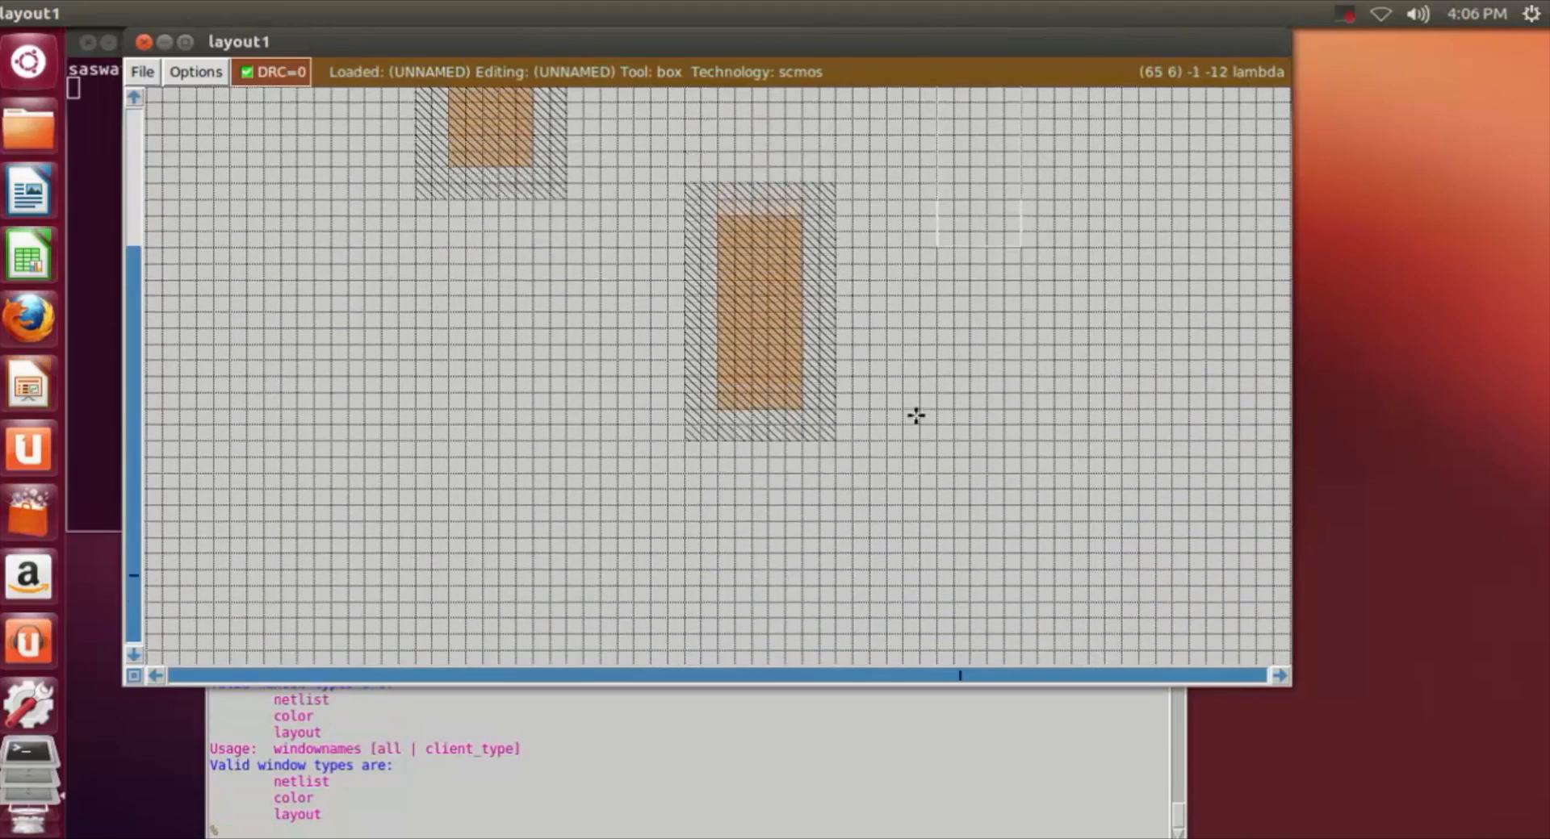
pyautogui.scroll(2, 916, 415)
pyautogui.scroll(1, 344, 258)
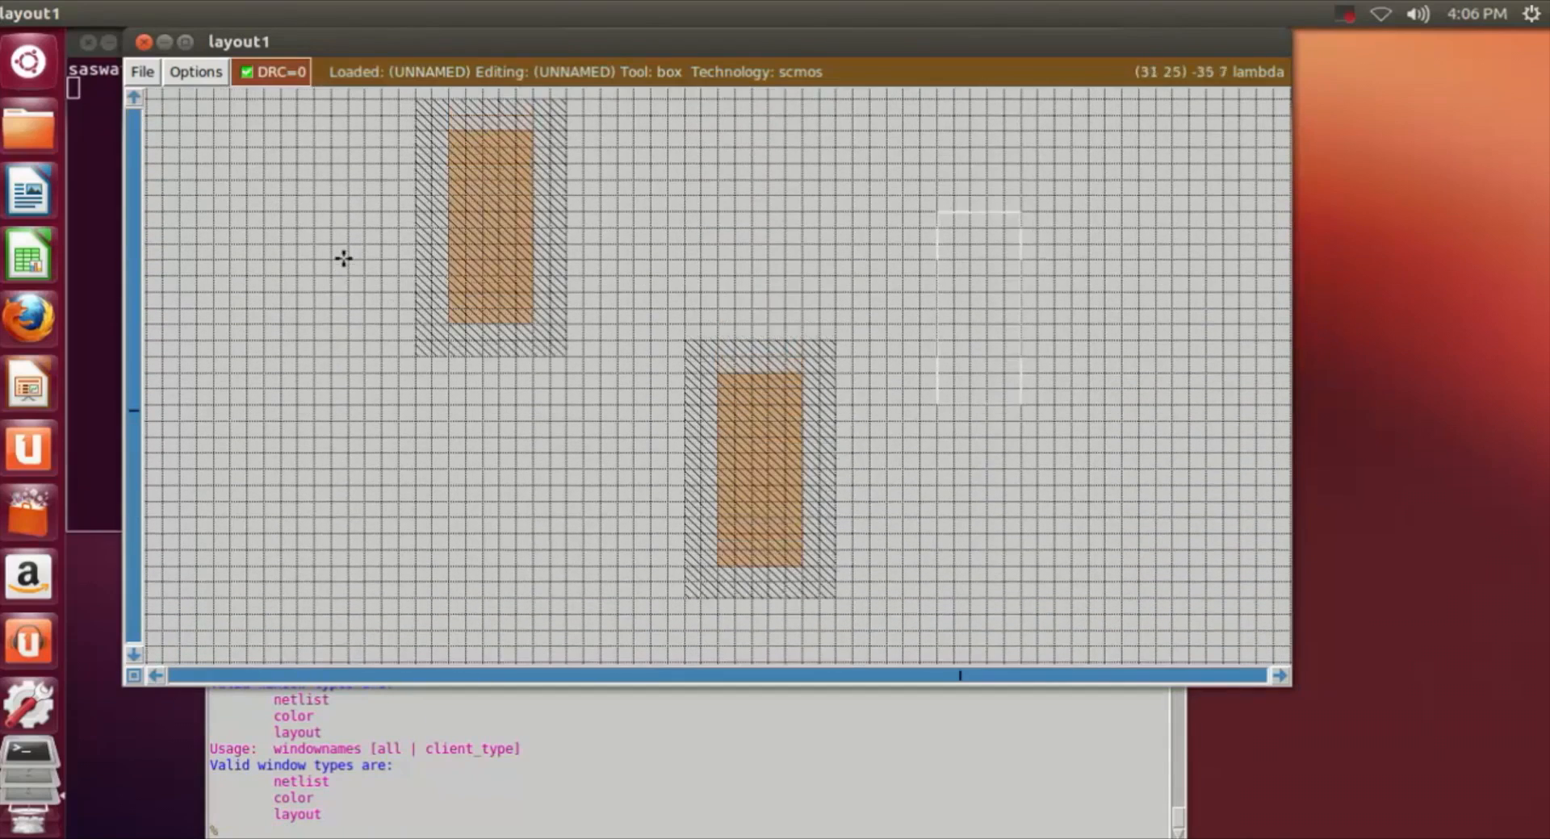
pyautogui.scroll(-3, 633, 521)
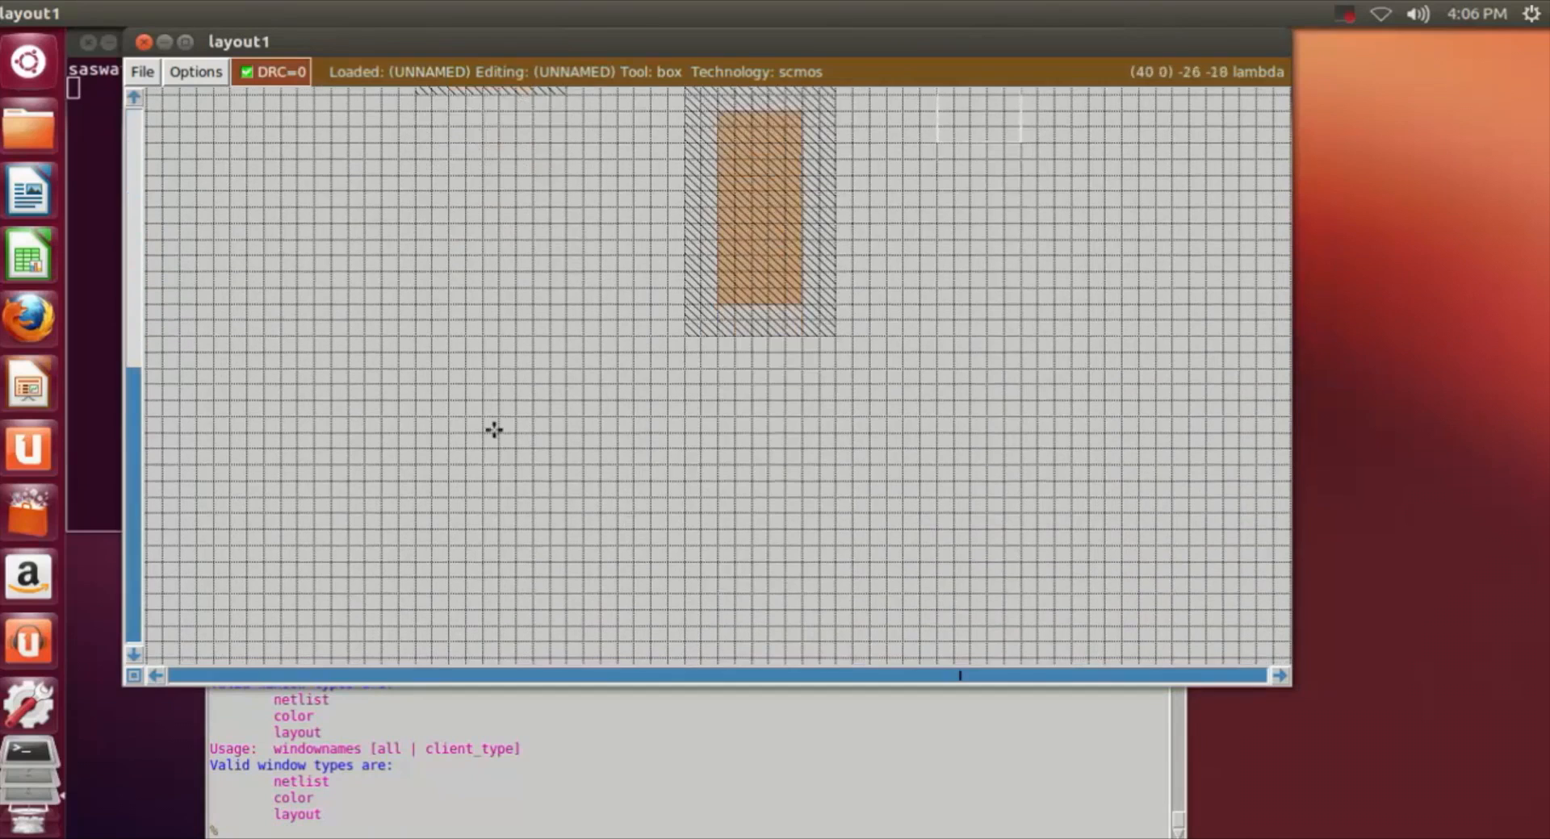
pyautogui.scroll(4, 458, 412)
pyautogui.scroll(-3, 460, 412)
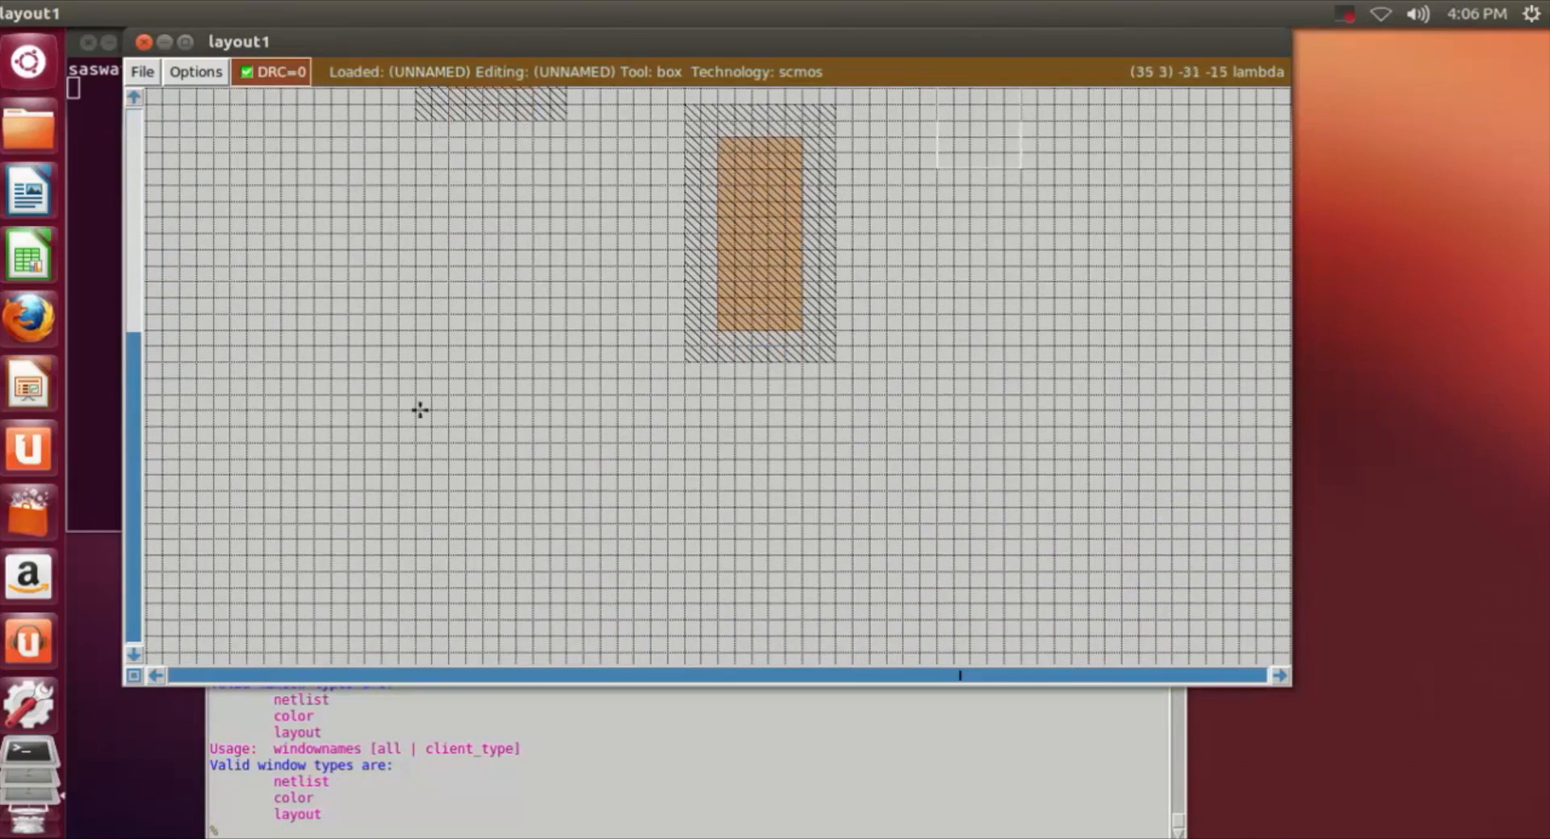
# Step: Define a box about 7 by 20 grid squares below the first n-well, with its left edge aligned to that well's pdiff
pyautogui.click(429, 403)
pyautogui.click(448, 473)
pyautogui.click(448, 554)
pyautogui.click(449, 573)
pyautogui.rightClick(557, 607)
pyautogui.moveTo(557, 607); pyautogui.dragTo(566, 382, button='right')
pyautogui.rightClick(566, 382)
pyautogui.scroll(-4, 581, 645)
pyautogui.rightClick(569, 598)
pyautogui.moveTo(569, 569); pyautogui.dragTo(568, 266, button='right')
pyautogui.scroll(6, 574, 277)
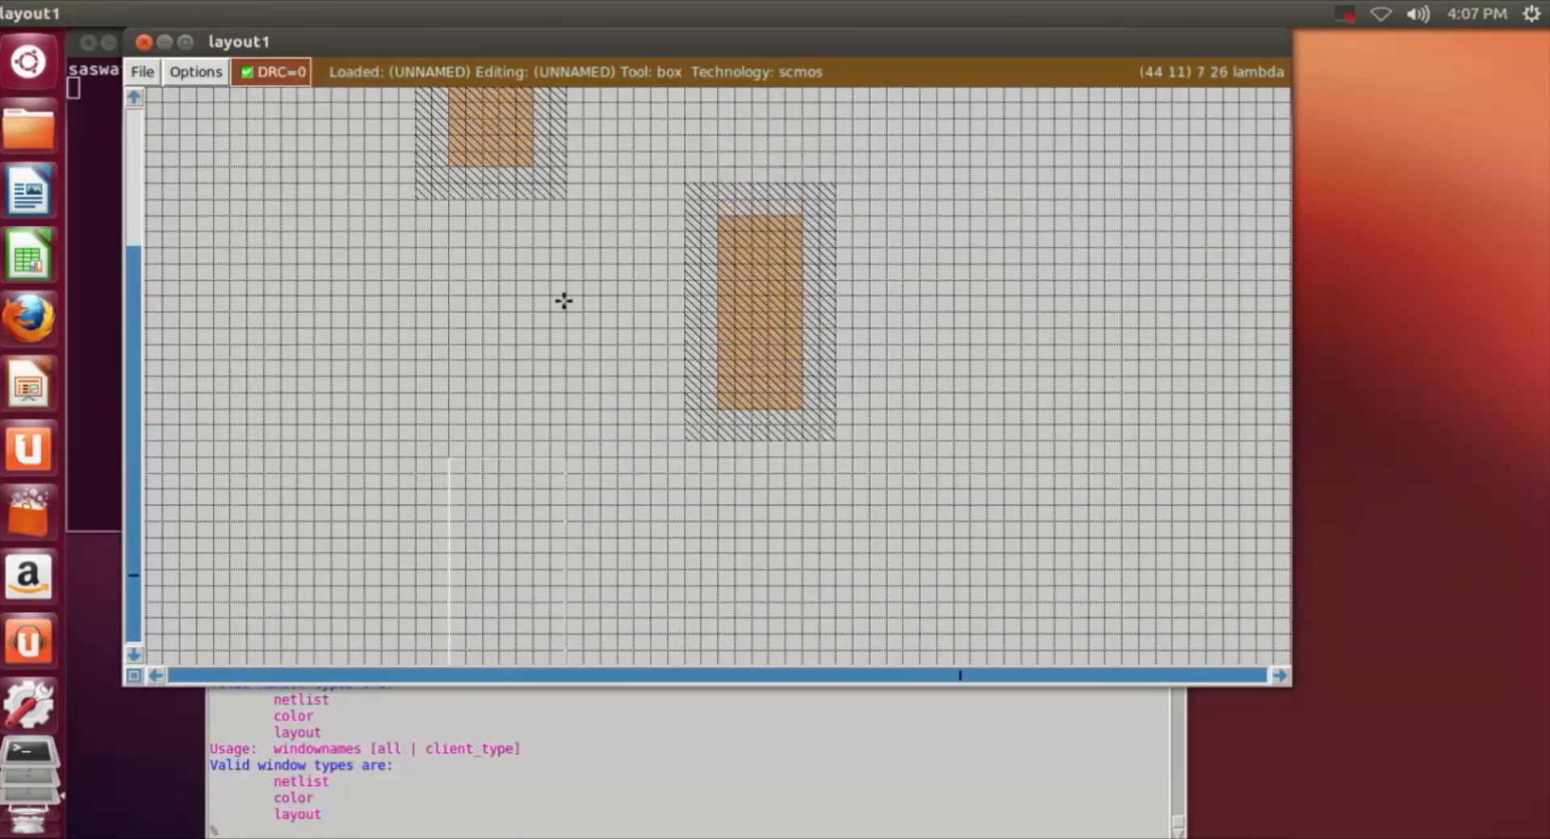
pyautogui.scroll(-8, 563, 301)
# Step: Paint the tall box below the first n-well with ndiff and move the box aside to uncover the painted area
pyautogui.click(352, 832)
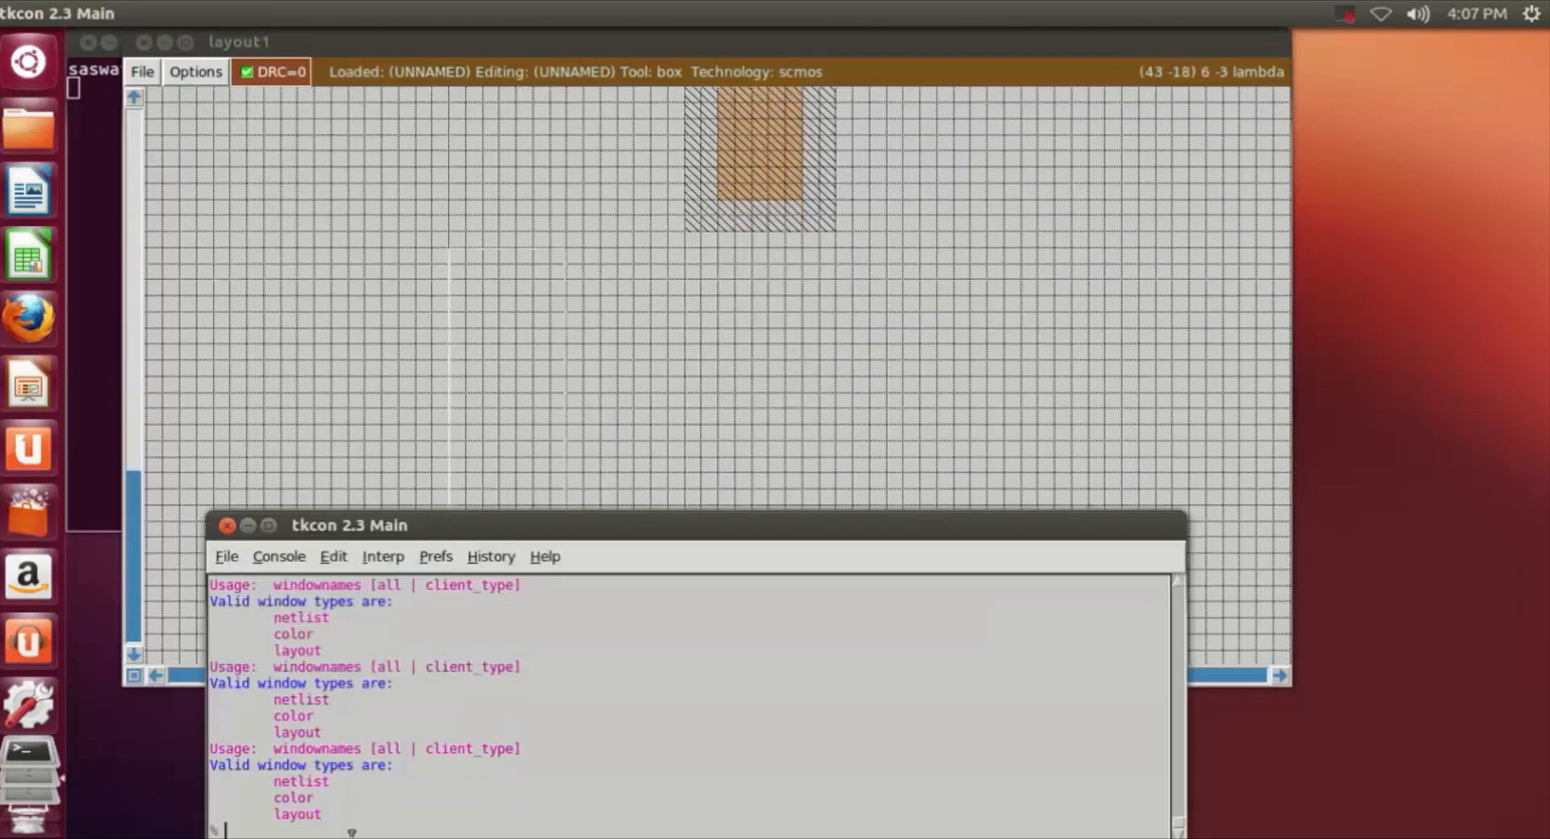
pyautogui.write('paint diff')
pyautogui.press('Return')
pyautogui.press('Up')
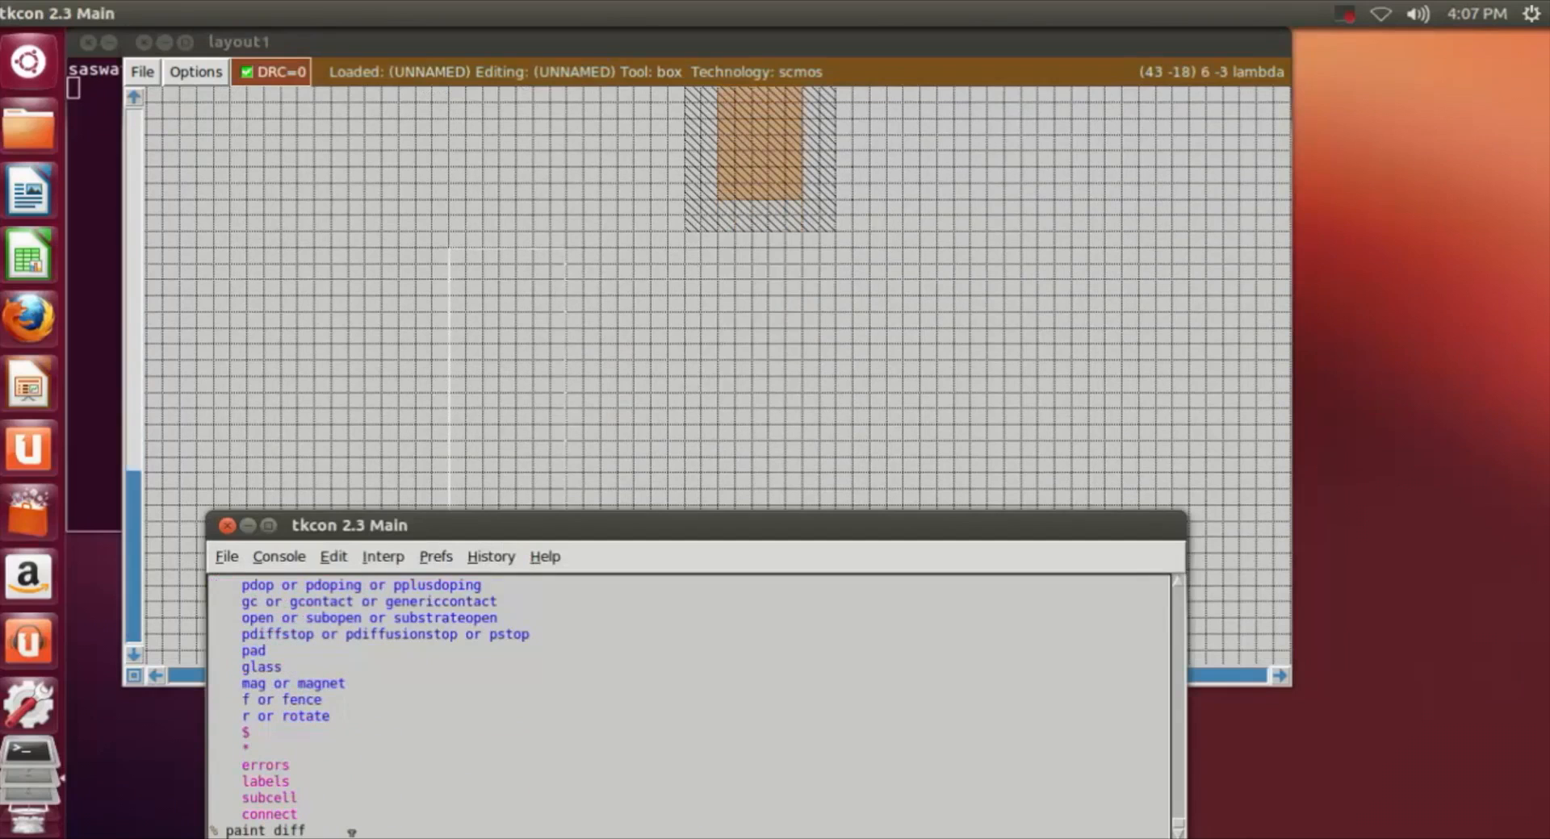
pyautogui.press('Left')
pyautogui.press('Left')
pyautogui.press('Left')
pyautogui.press('Left')
pyautogui.write('n')
pyautogui.press('Return')
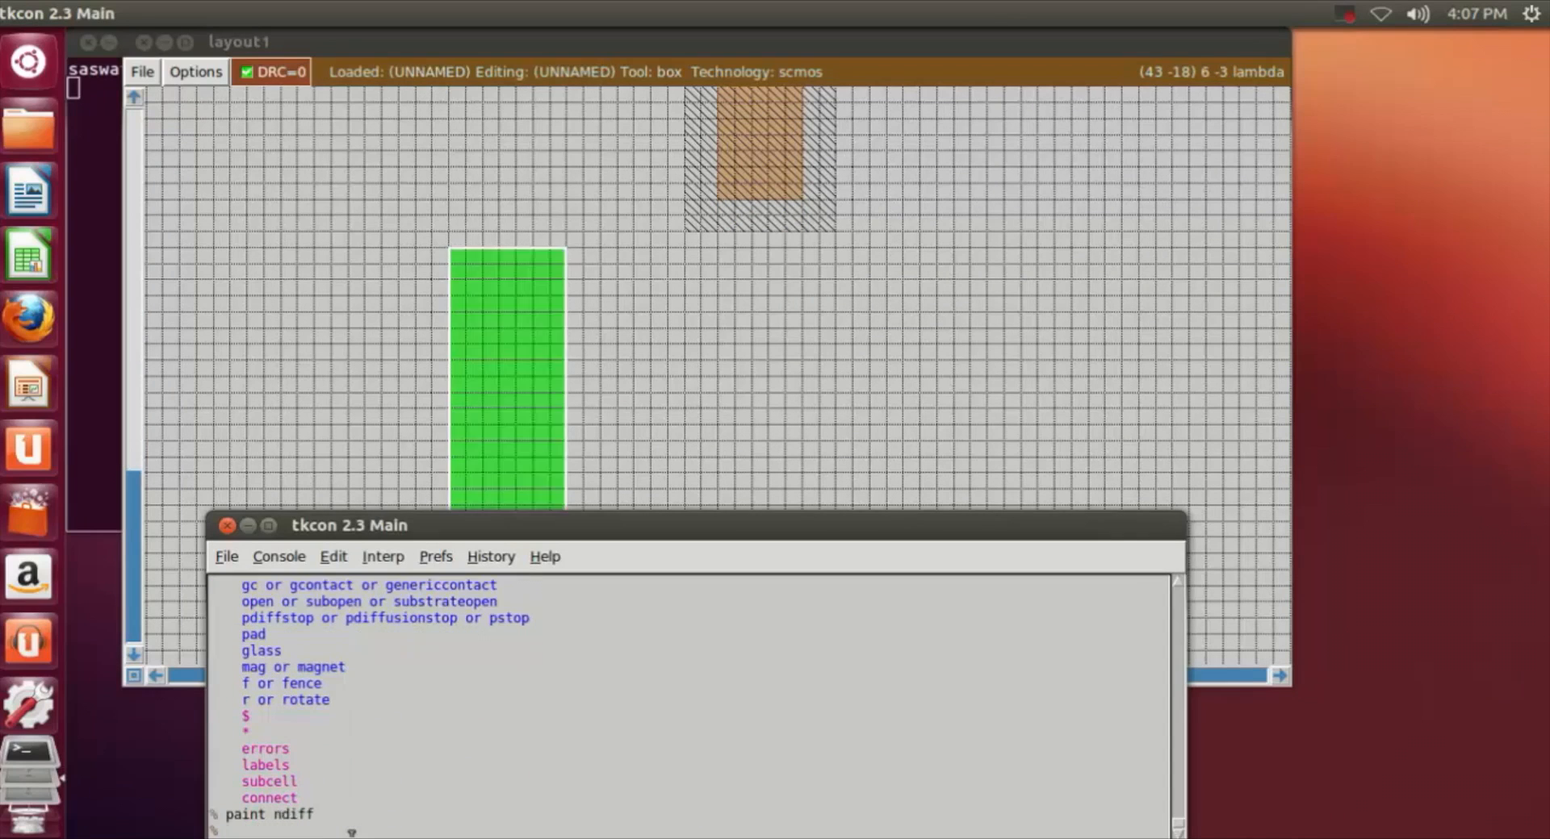
pyautogui.click(867, 437)
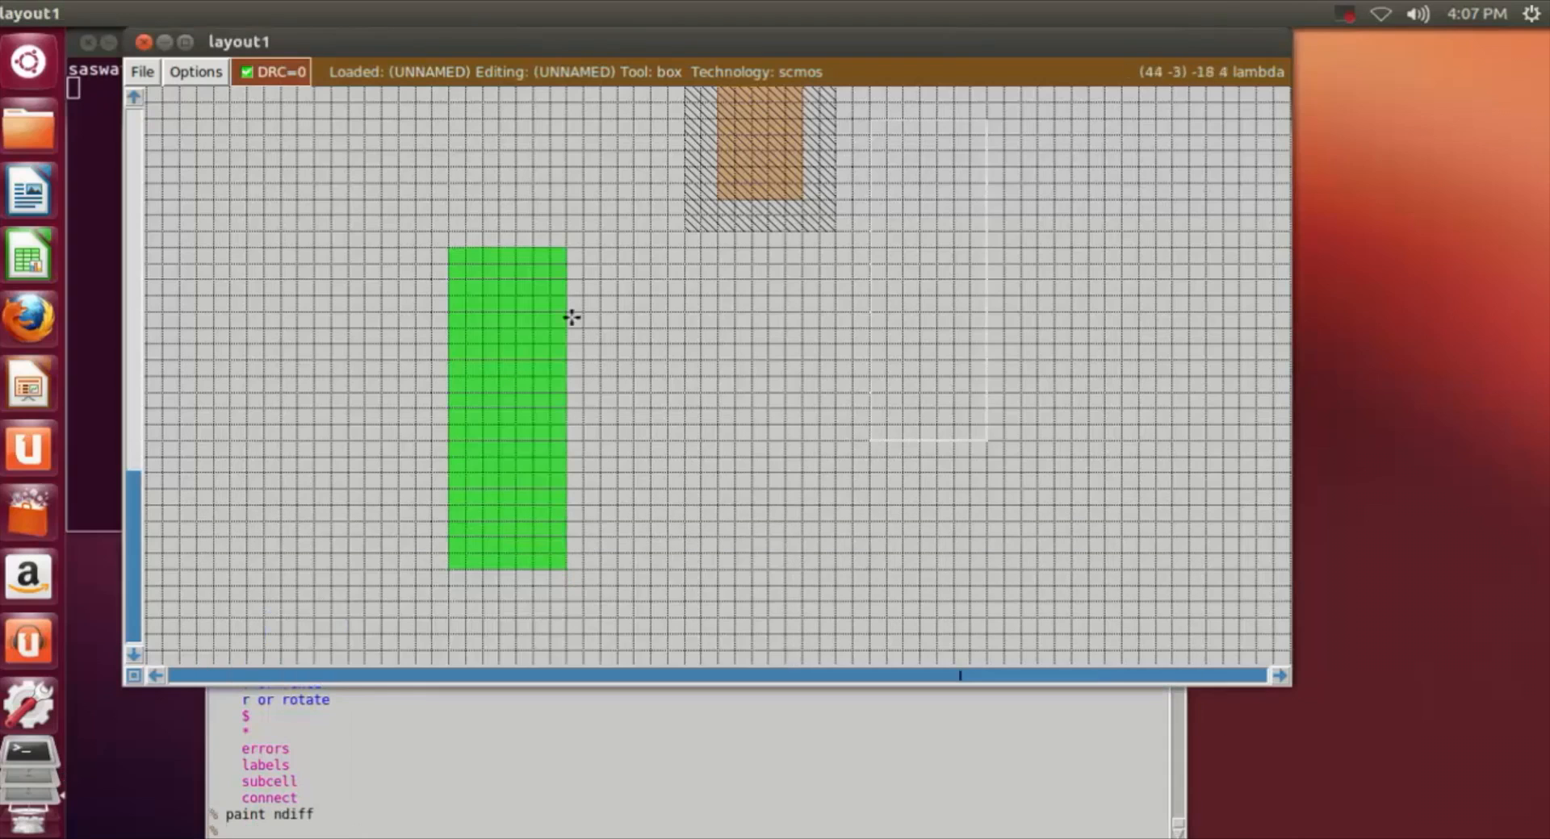
pyautogui.scroll(3, 613, 364)
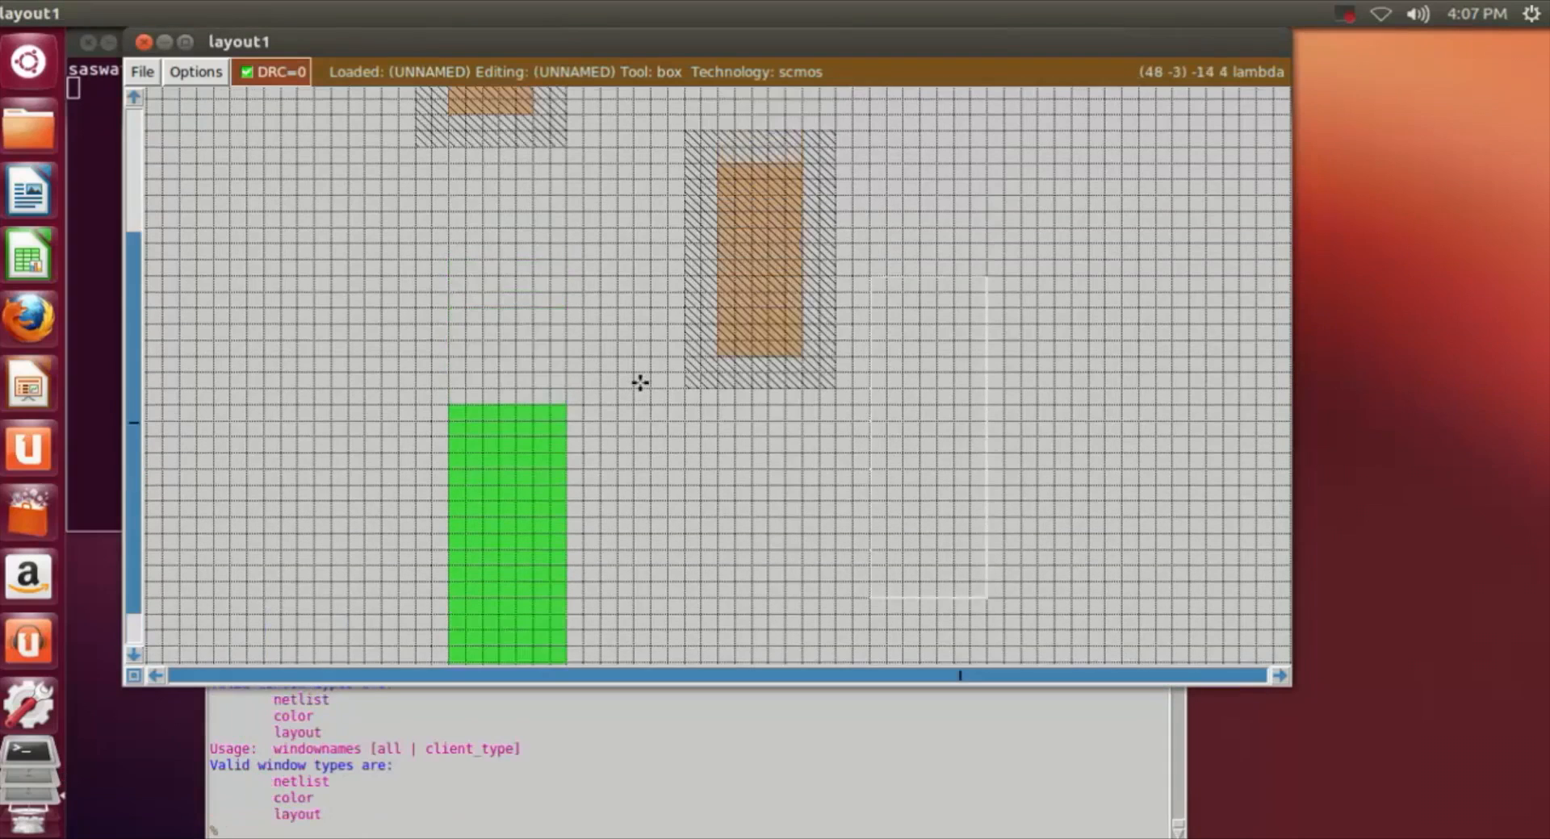
pyautogui.scroll(-2, 816, 424)
pyautogui.scroll(-1, 557, 444)
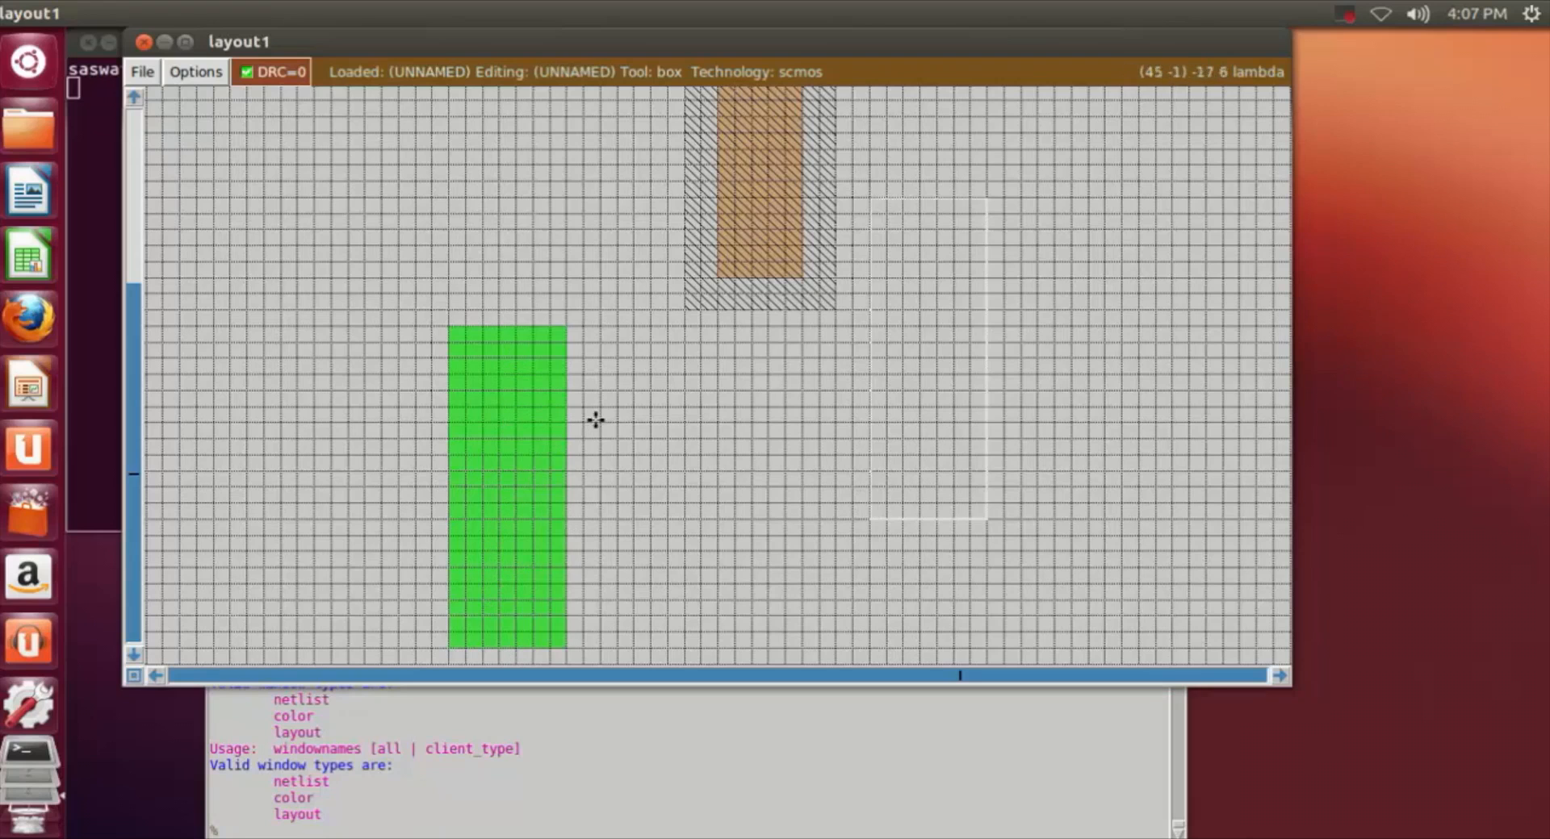
# Step: Define a box about 26 by 3 grid squares crossing the ndiff, about 5 squares below the ndiff's upper edge
pyautogui.scroll(2, 601, 423)
pyautogui.scroll(-1, 592, 411)
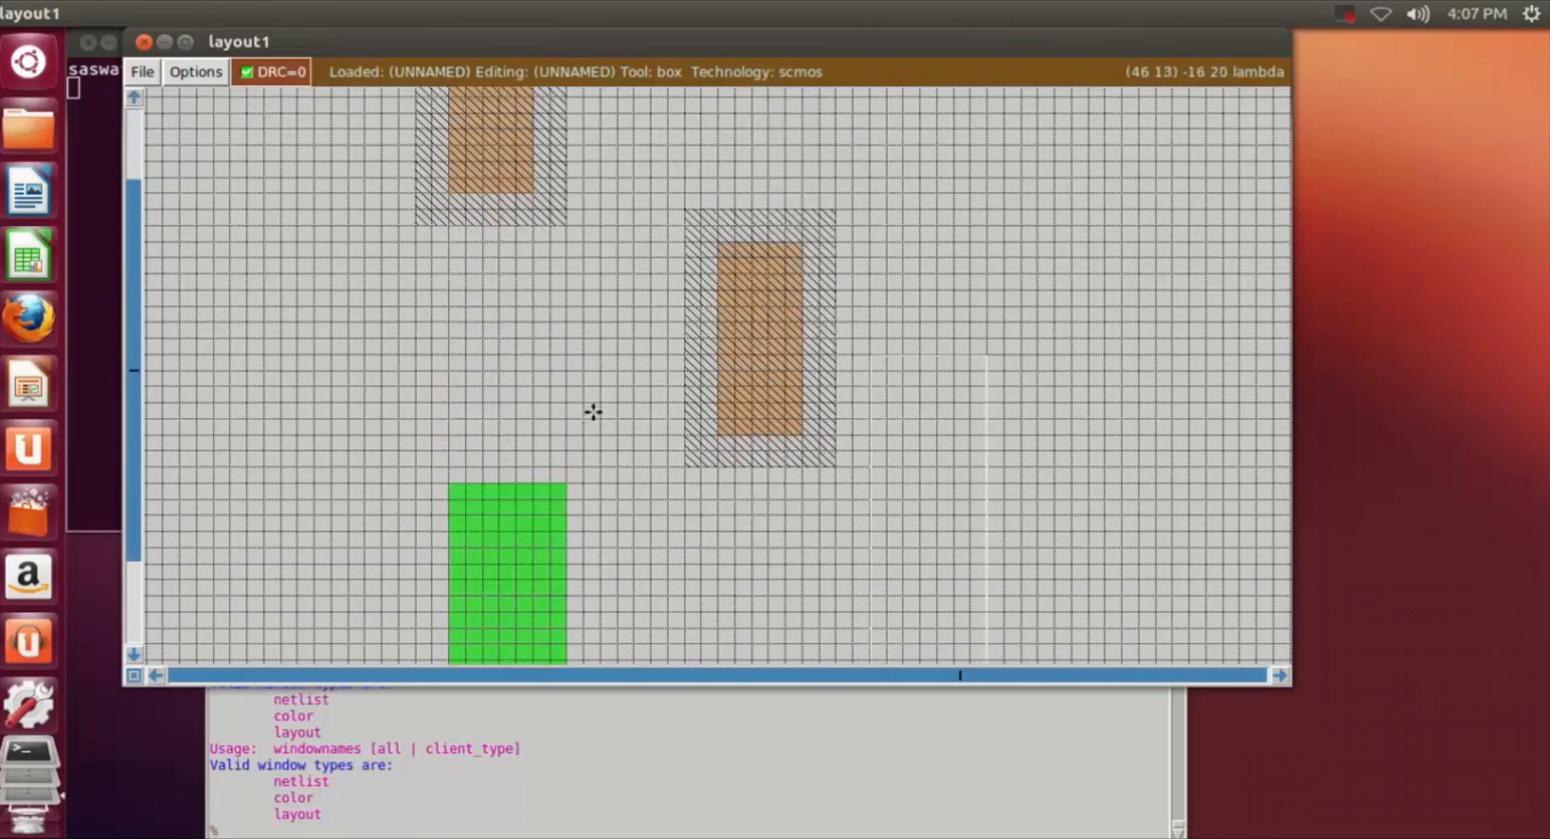
pyautogui.scroll(2, 625, 582)
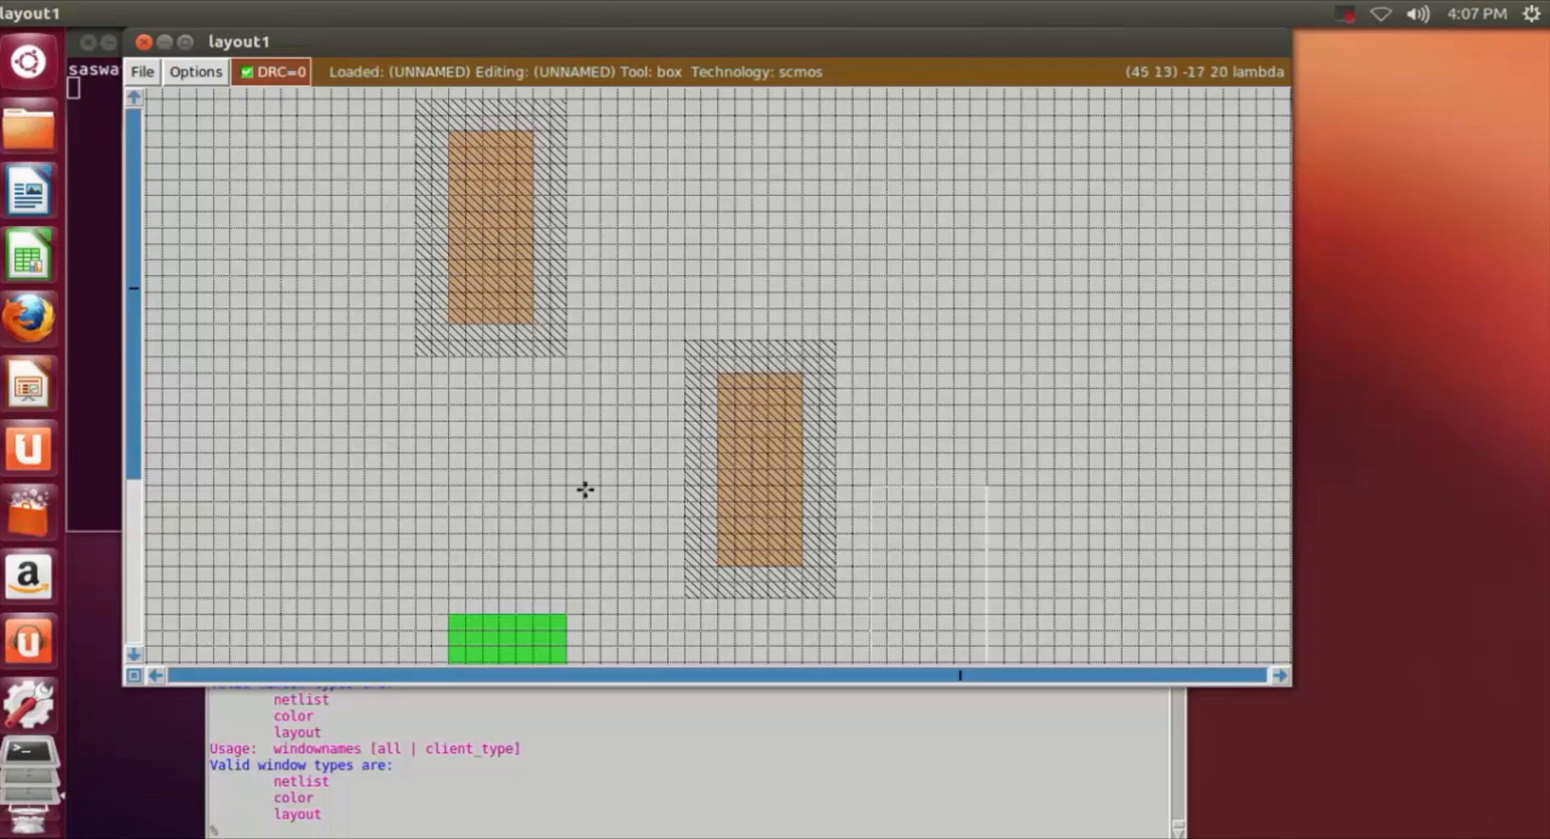
pyautogui.scroll(-5, 585, 490)
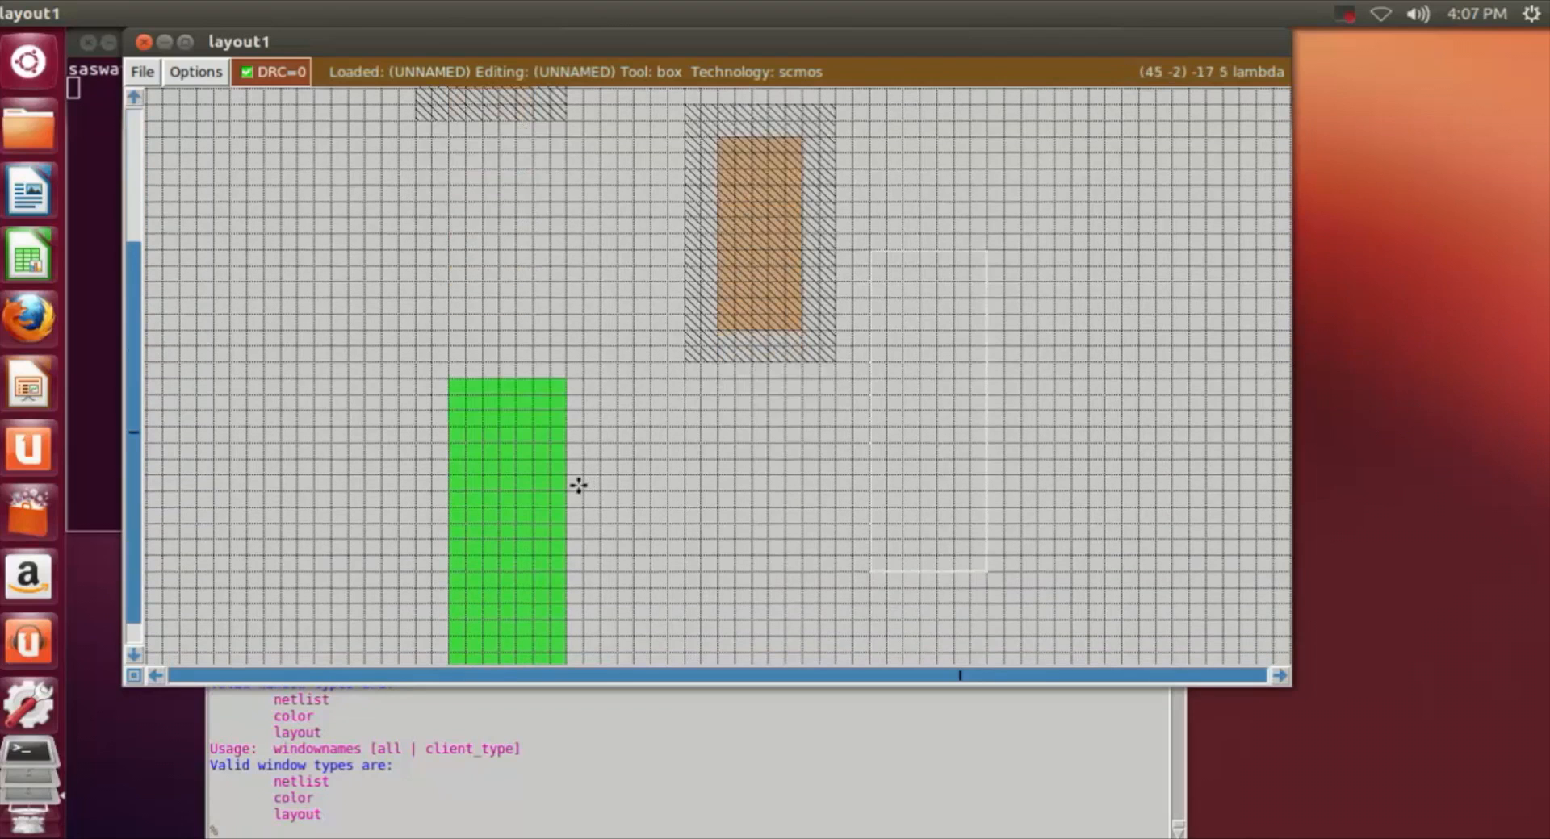
pyautogui.scroll(5, 578, 485)
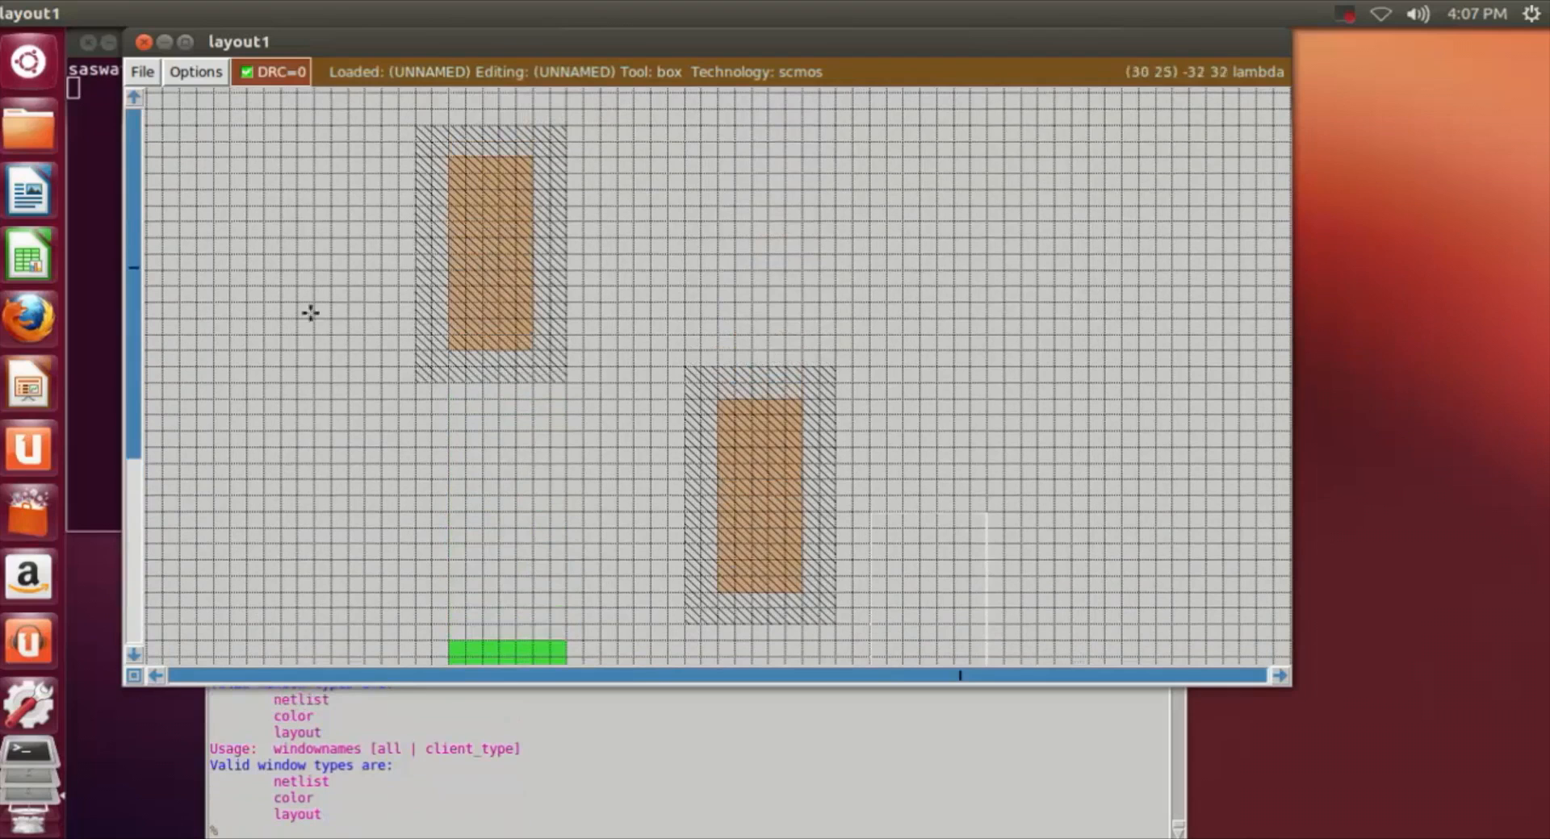
pyautogui.scroll(-6, 244, 235)
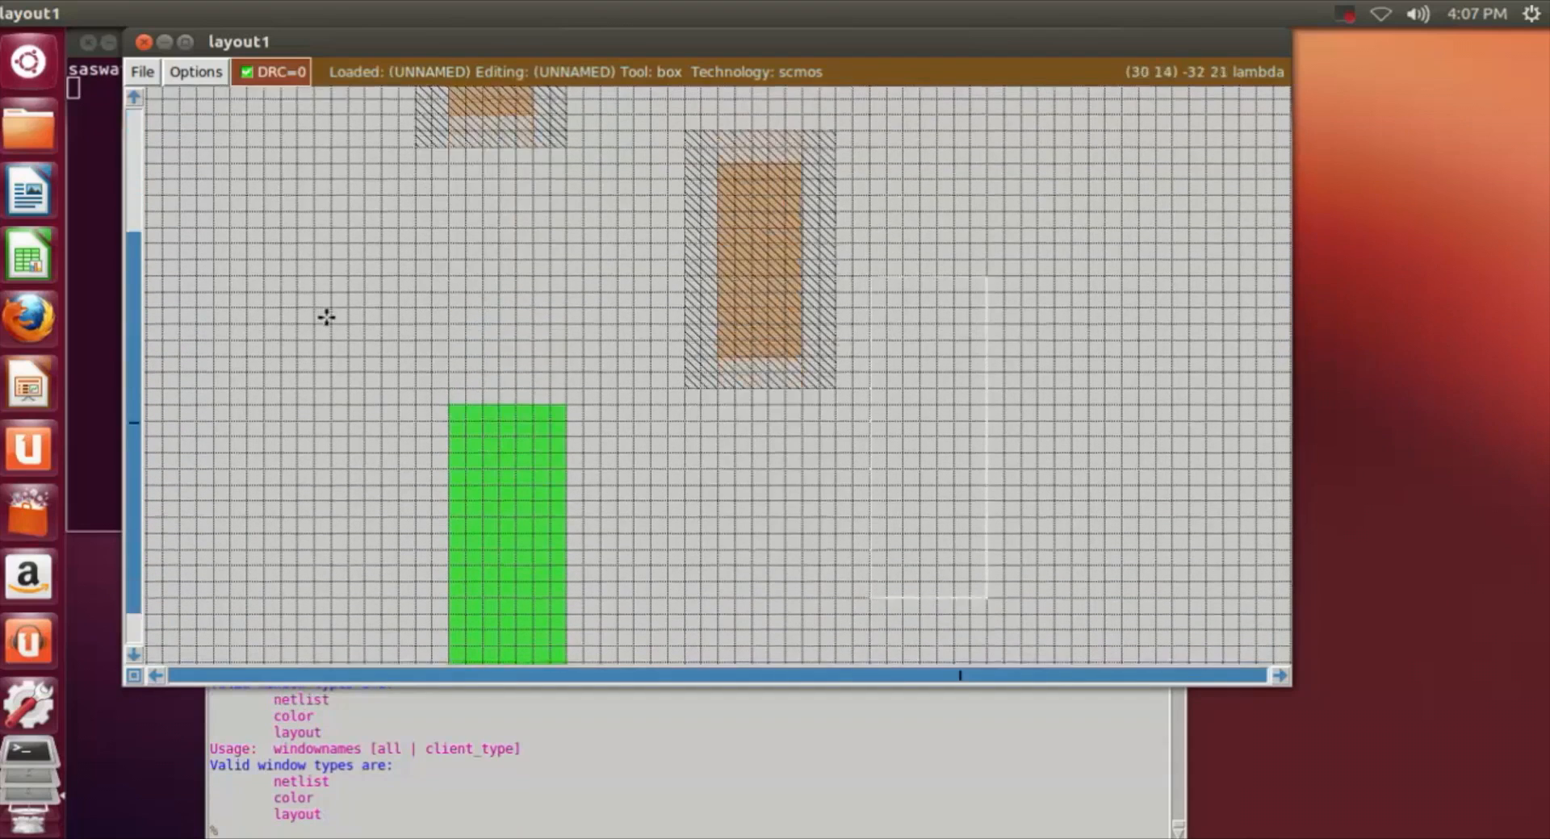
pyautogui.click(292, 377)
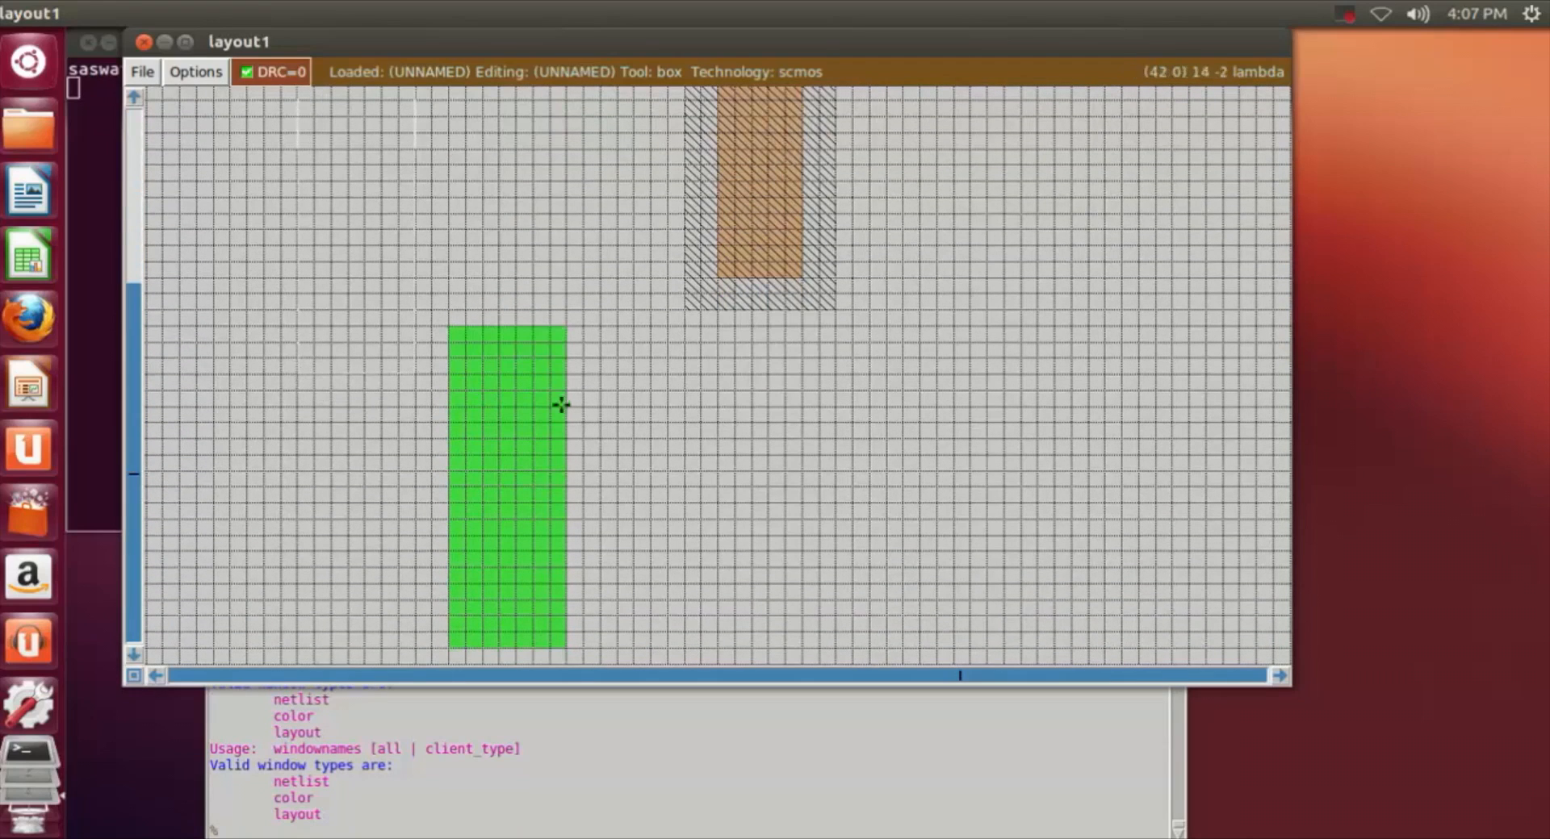
pyautogui.rightClick(837, 442)
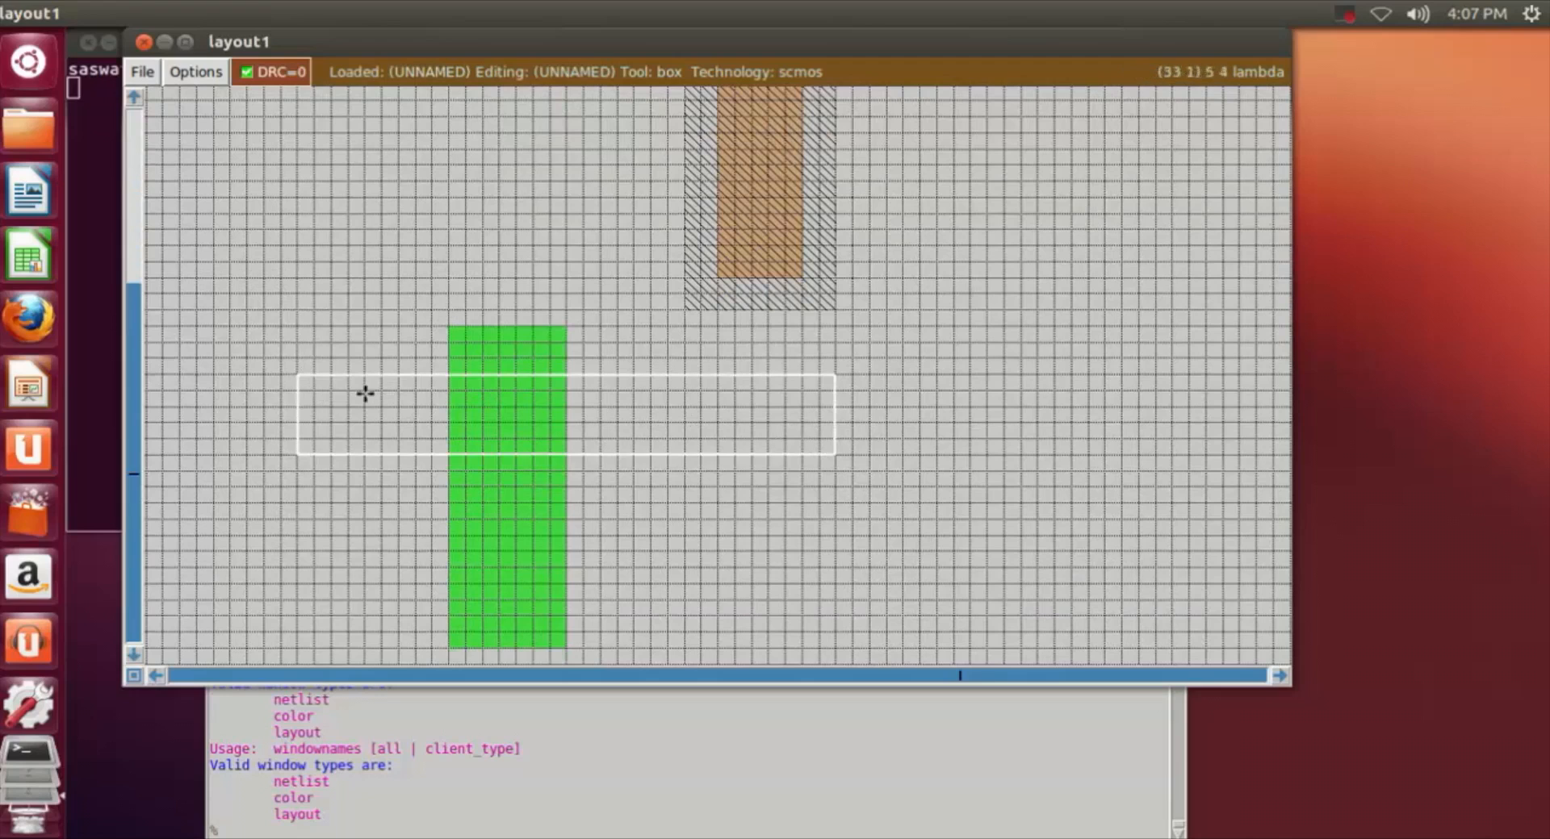
pyautogui.click(295, 406)
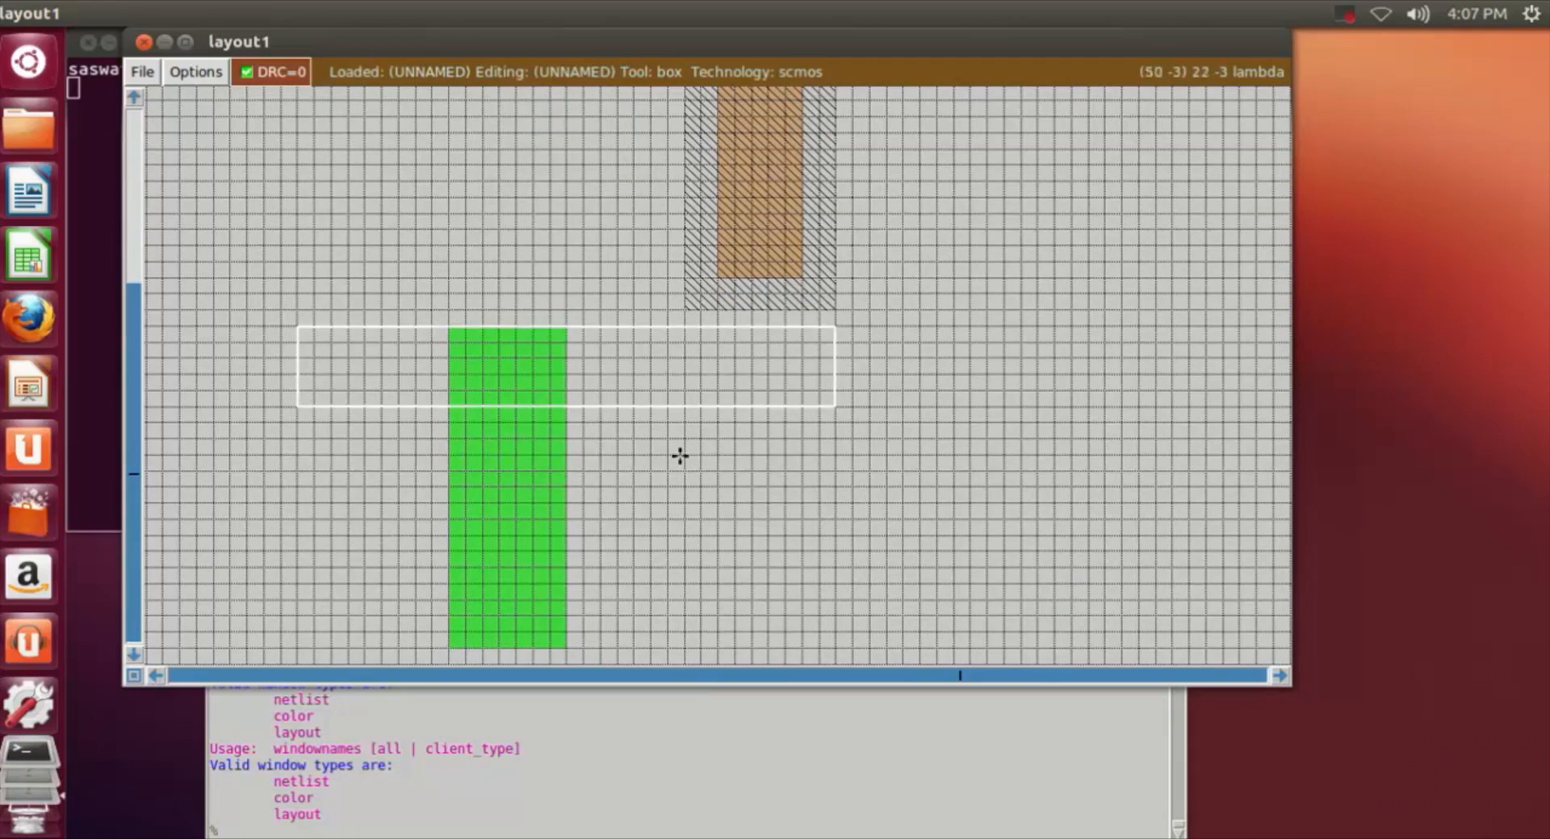
pyautogui.rightClick(737, 454)
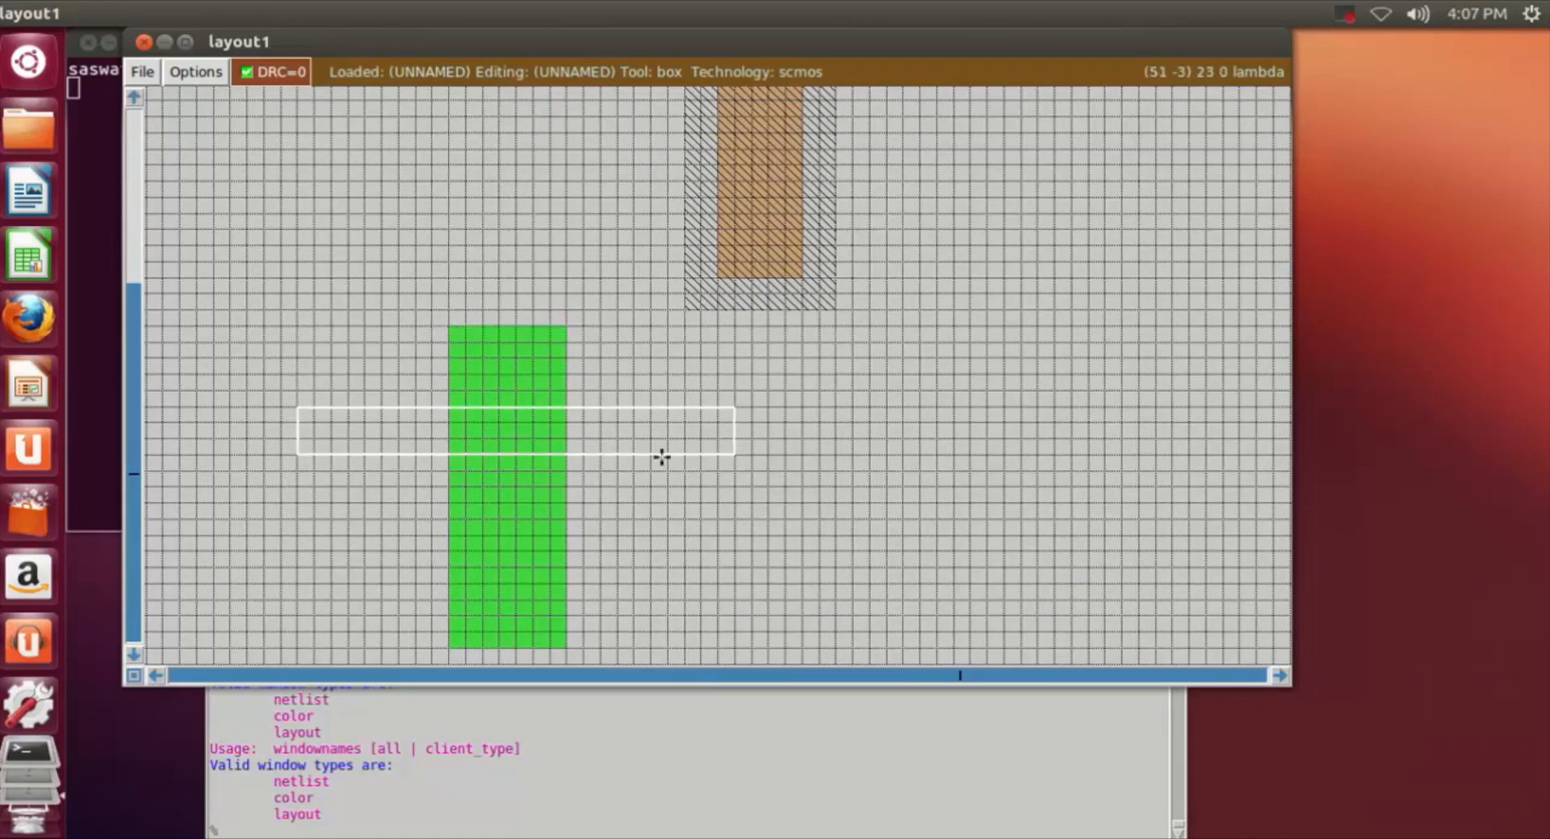
# Step: Shift the box left until it extends about 3 grid squares past the ndiff's right edge, and paint it with poly
pyautogui.click(260, 437)
pyautogui.click(254, 455)
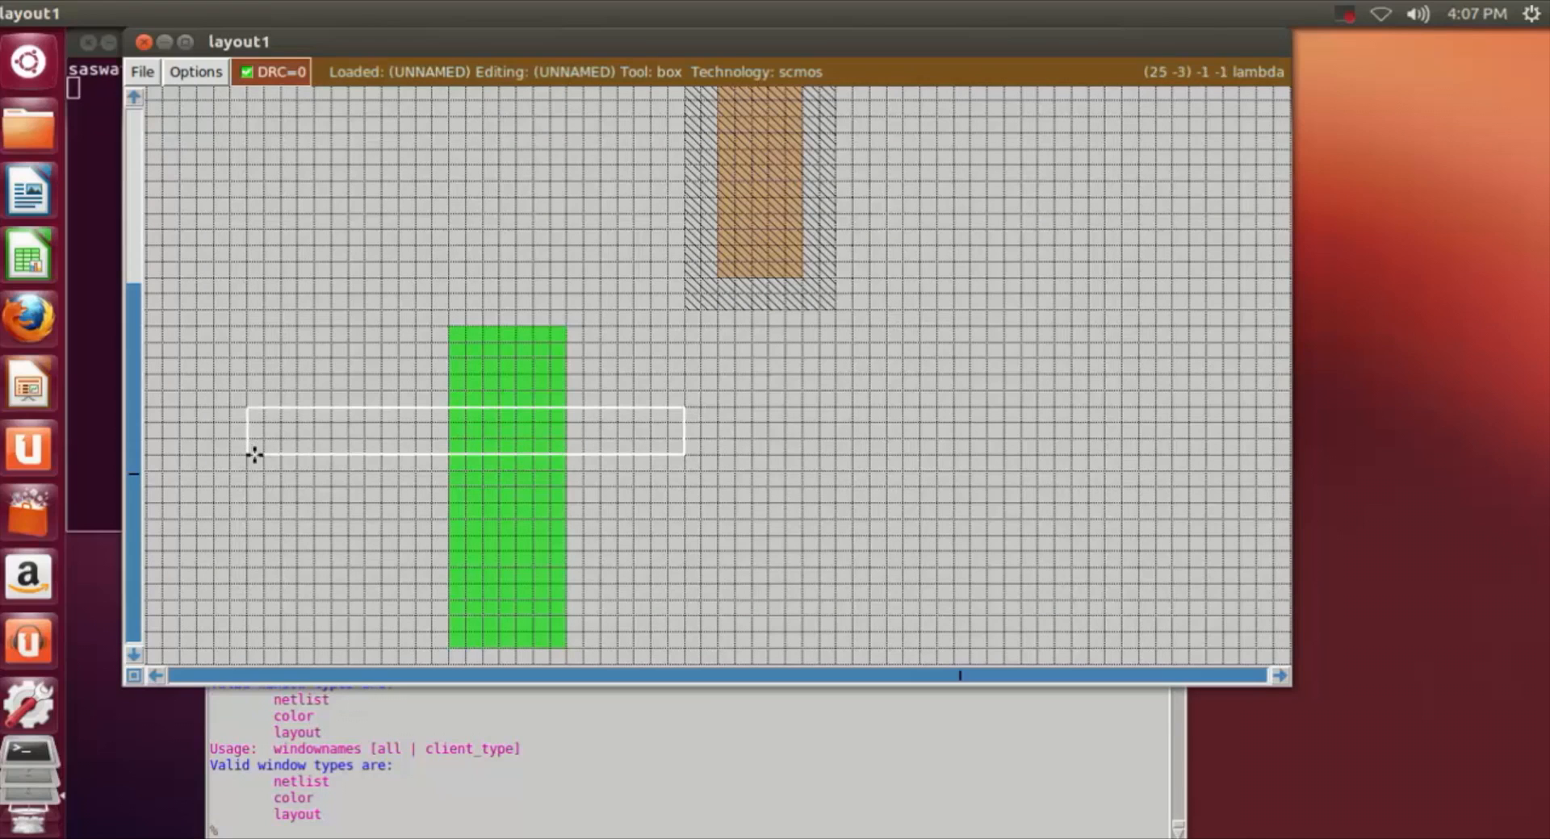
pyautogui.click(179, 453)
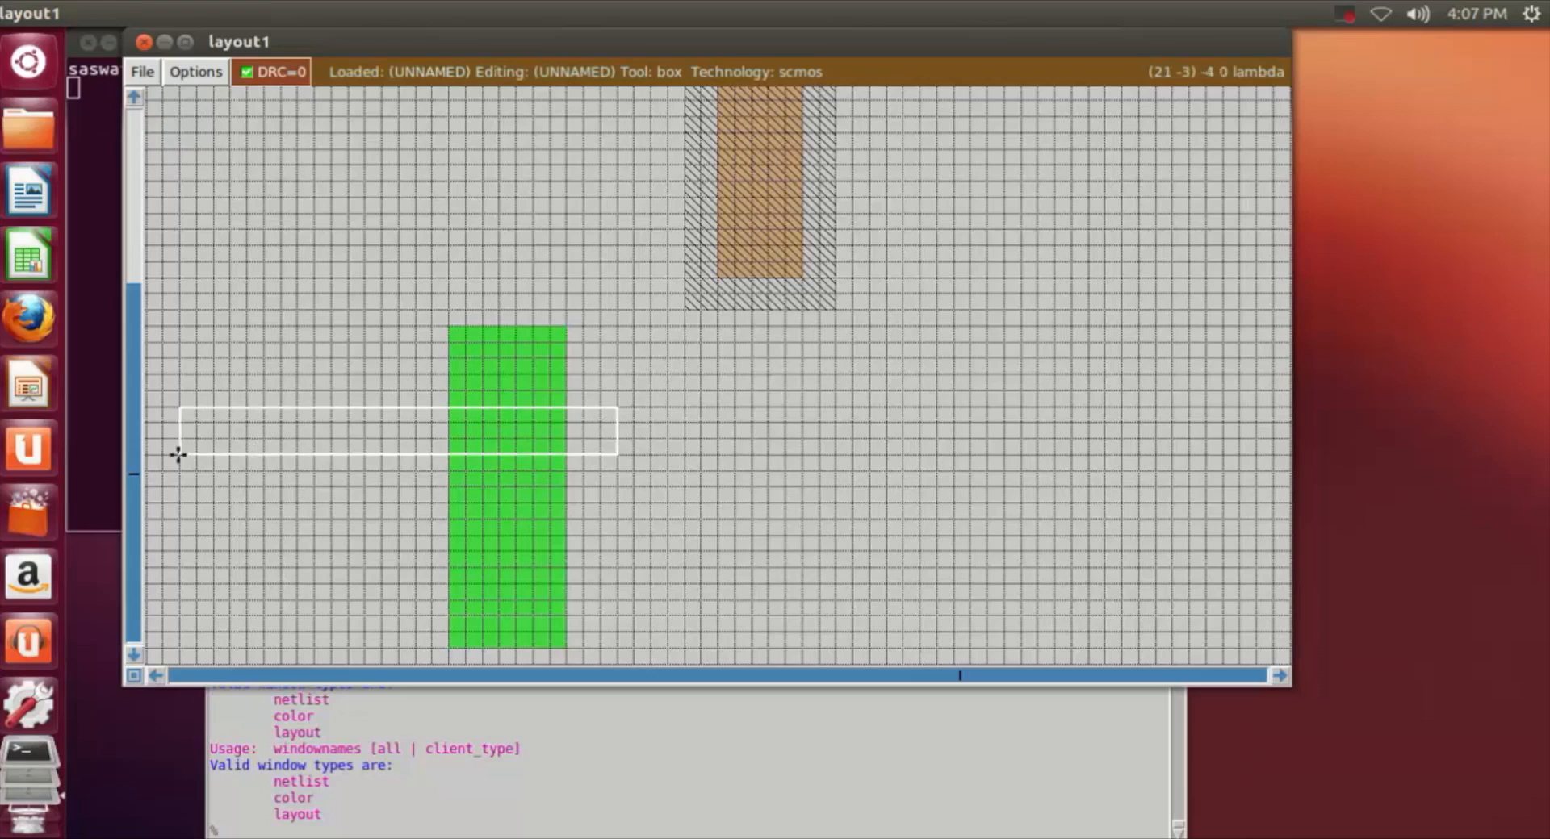
pyautogui.click(308, 833)
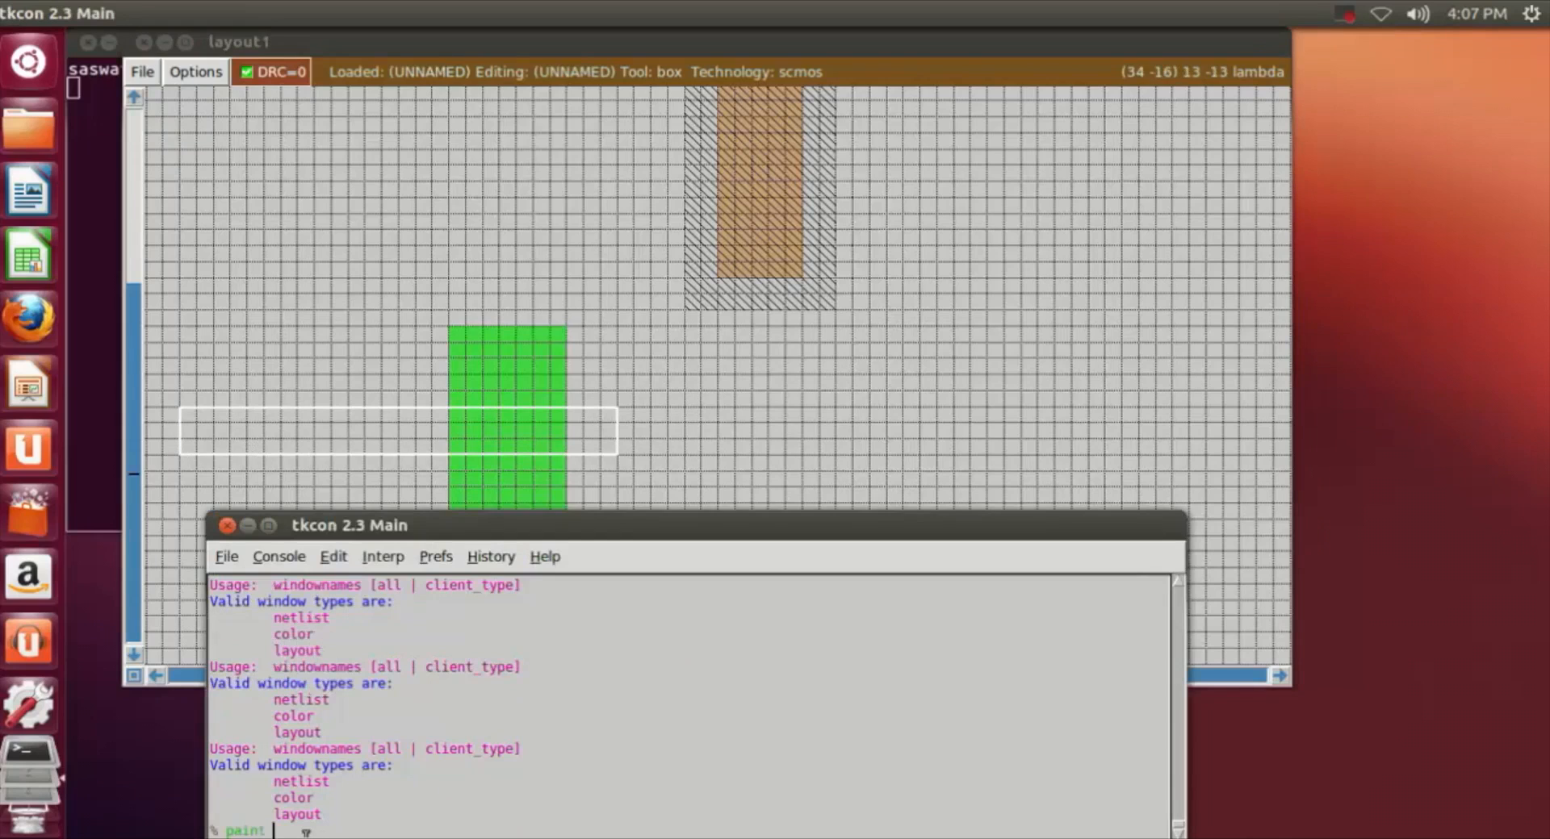
pyautogui.write('paint poly')
pyautogui.press('Return')
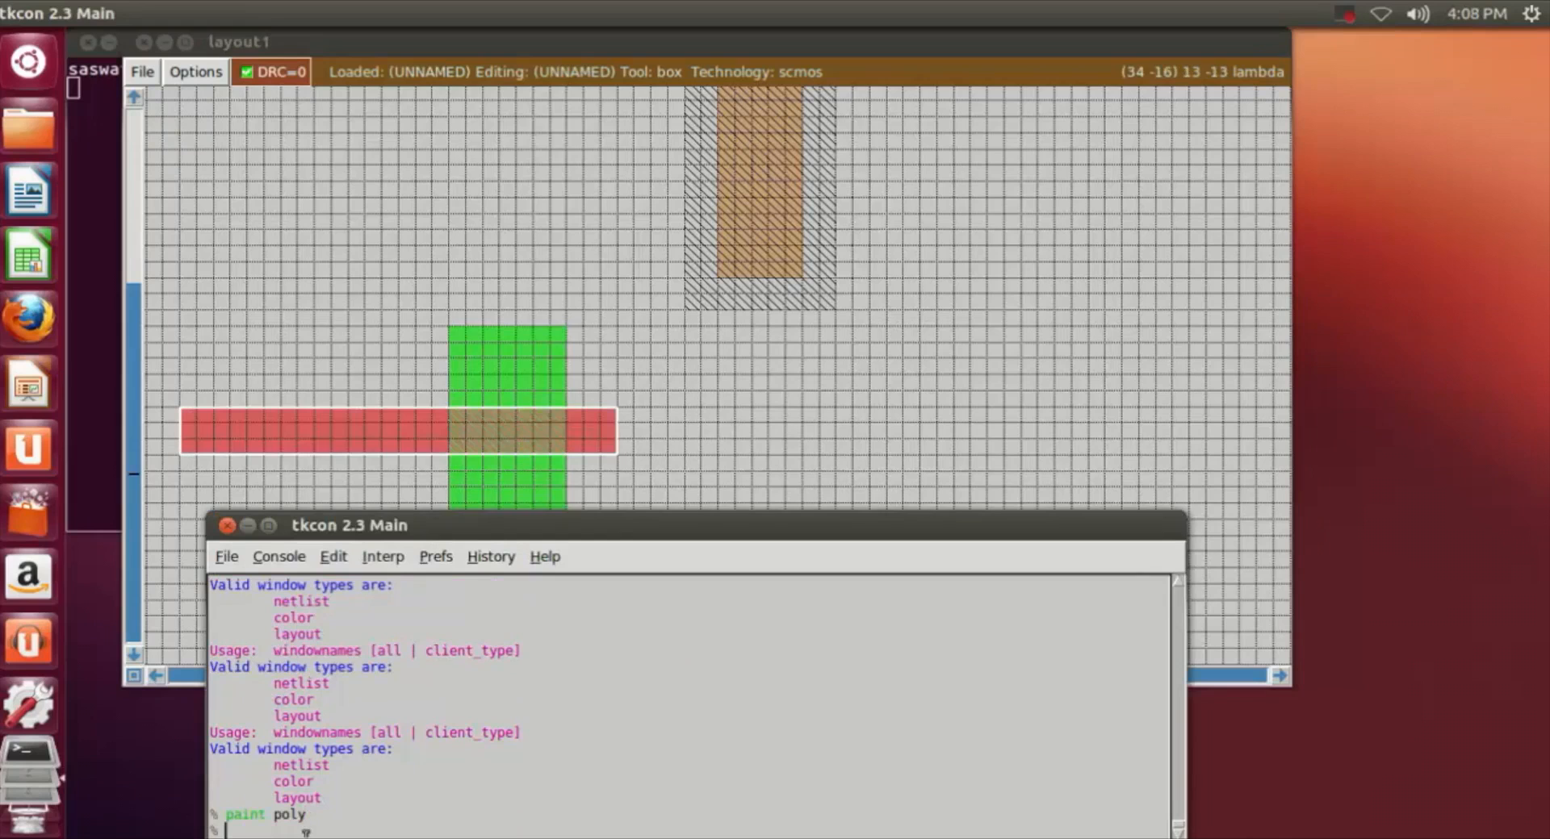
# Step: Place the same-sized box about 5 grid squares below the first poly strip with left ends aligned, paint it with poly and move the box aside
pyautogui.click(739, 477)
pyautogui.scroll(-5, 733, 477)
pyautogui.click(213, 444)
pyautogui.click(180, 431)
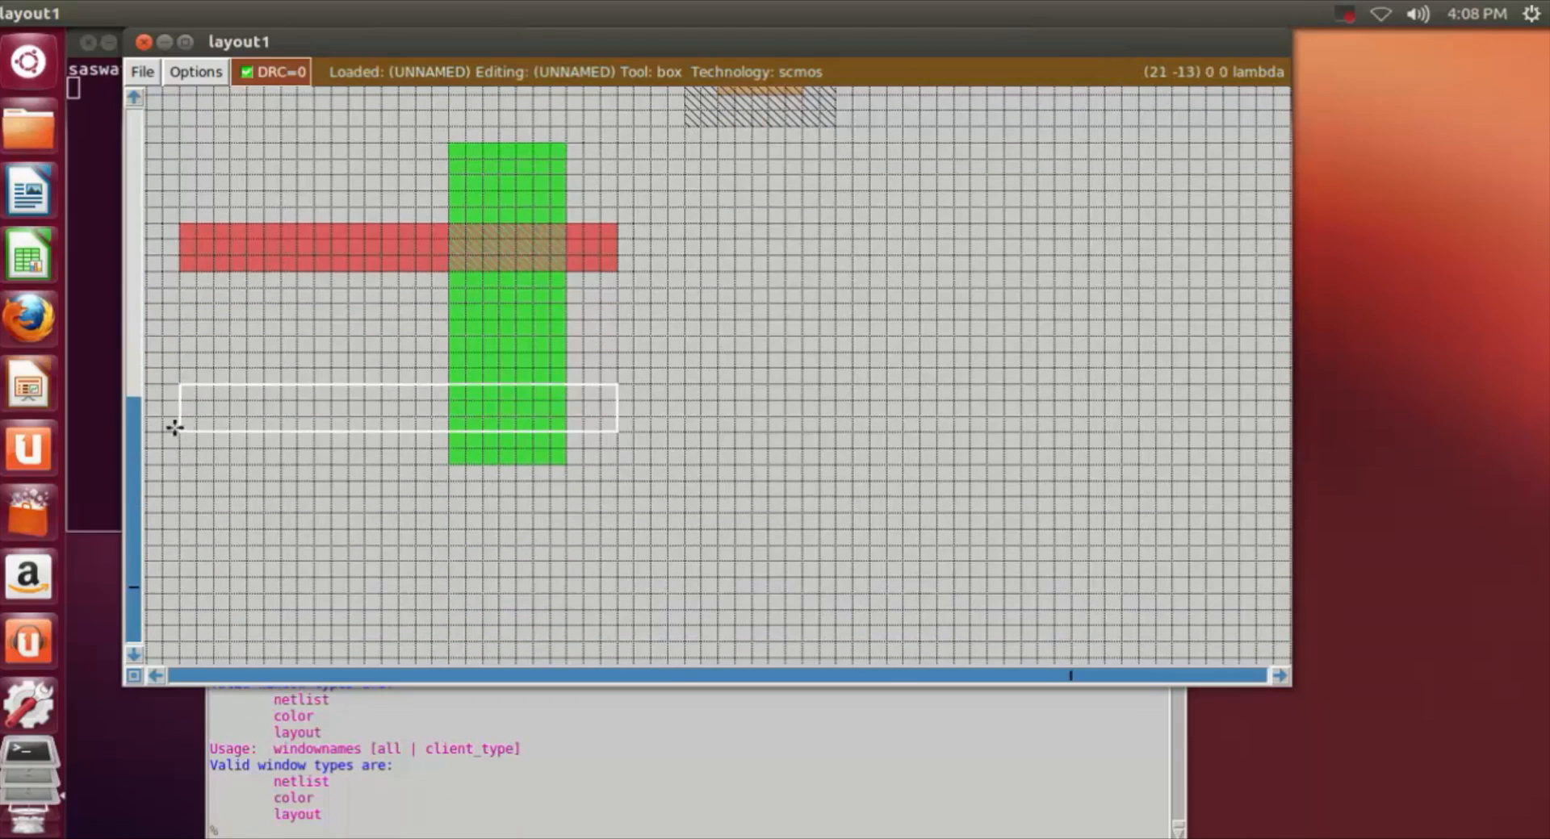
pyautogui.click(184, 412)
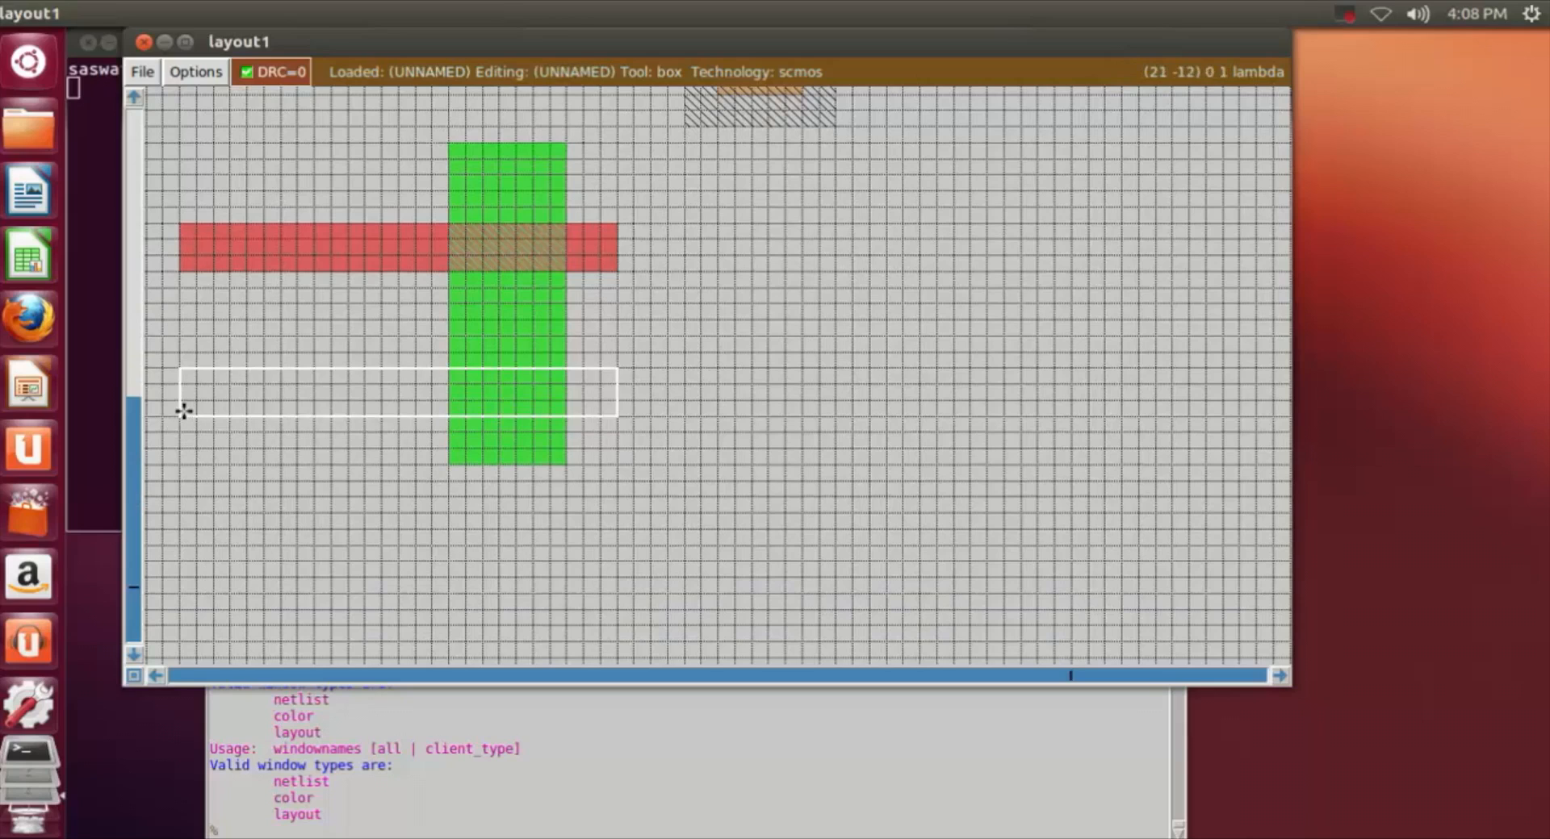
pyautogui.click(196, 385)
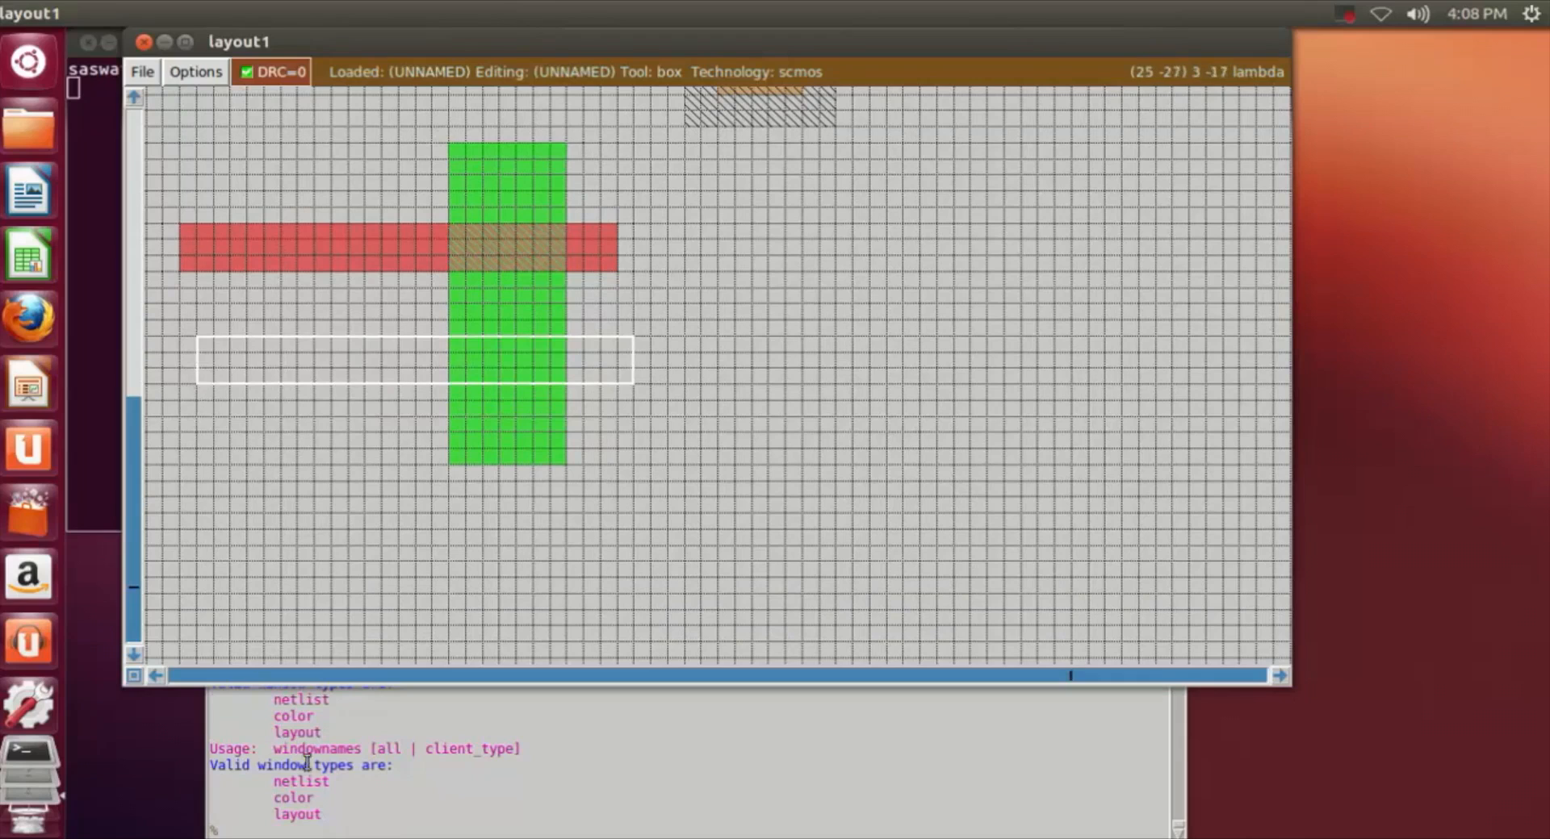
pyautogui.click(177, 385)
pyautogui.click(177, 398)
pyautogui.click(289, 831)
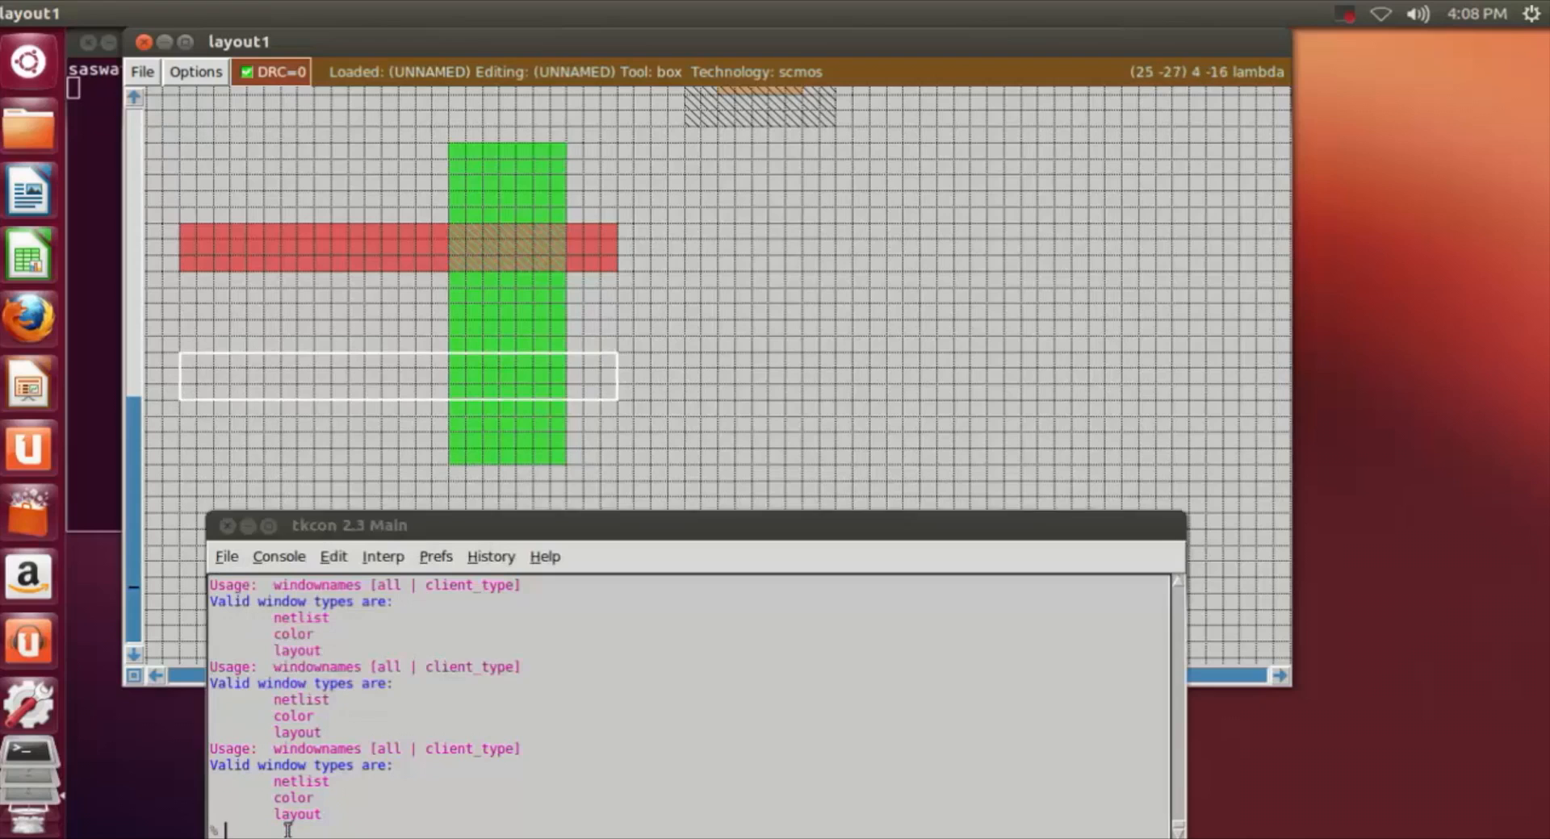
pyautogui.write('paint poly')
pyautogui.press('Return')
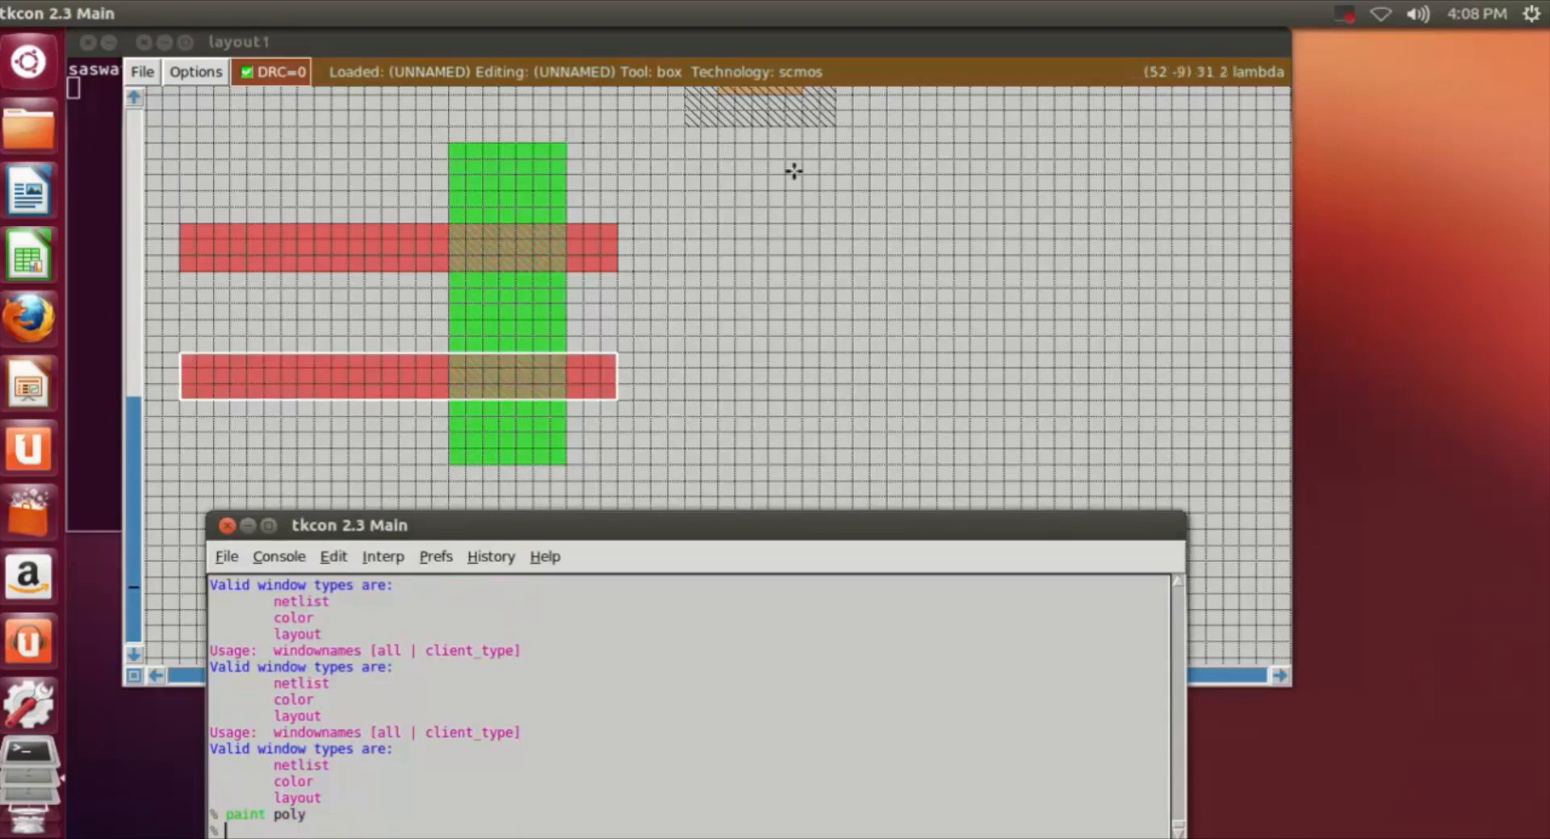
pyautogui.click(715, 448)
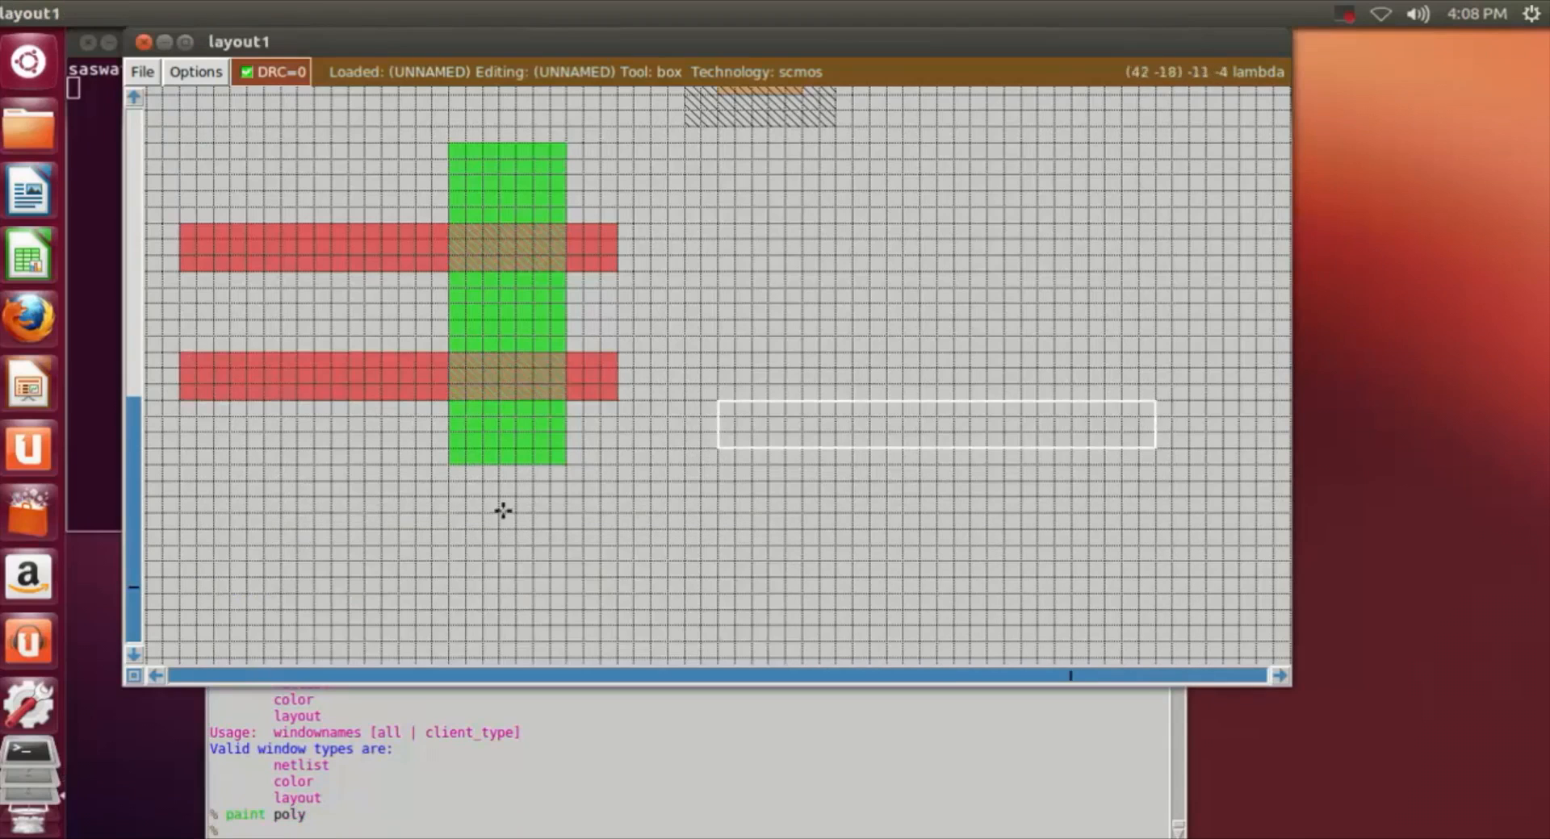
# Step: Extend the ndiff downward by painting a box about 7 by 3 grid squares directly below it with ndiff, and uncover the result
pyautogui.click(445, 466)
pyautogui.rightClick(557, 511)
pyautogui.click(344, 832)
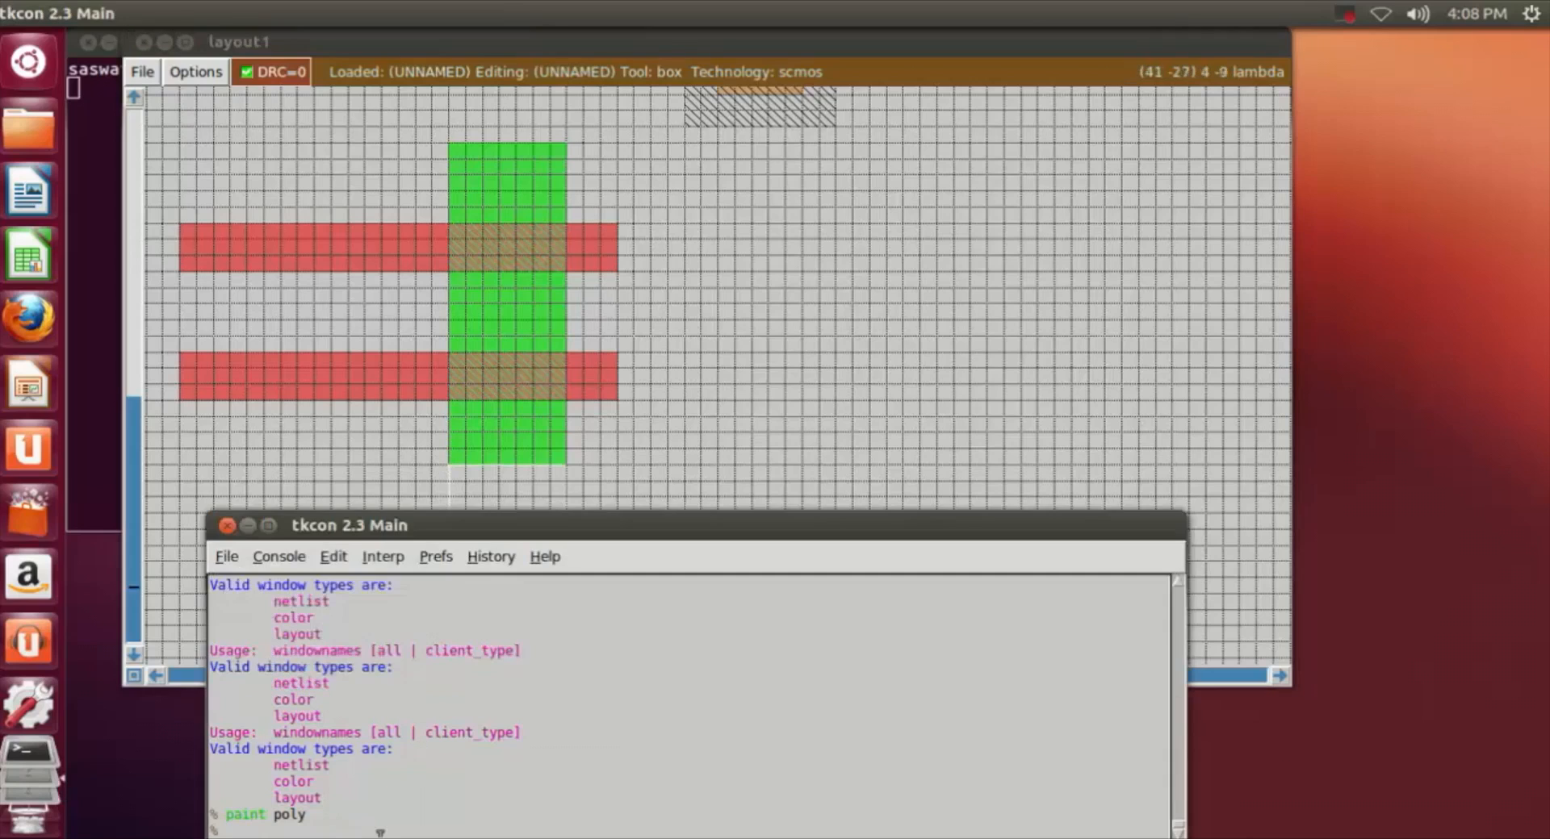
pyautogui.write('paint ndif')
pyautogui.press('Return')
pyautogui.press('Up')
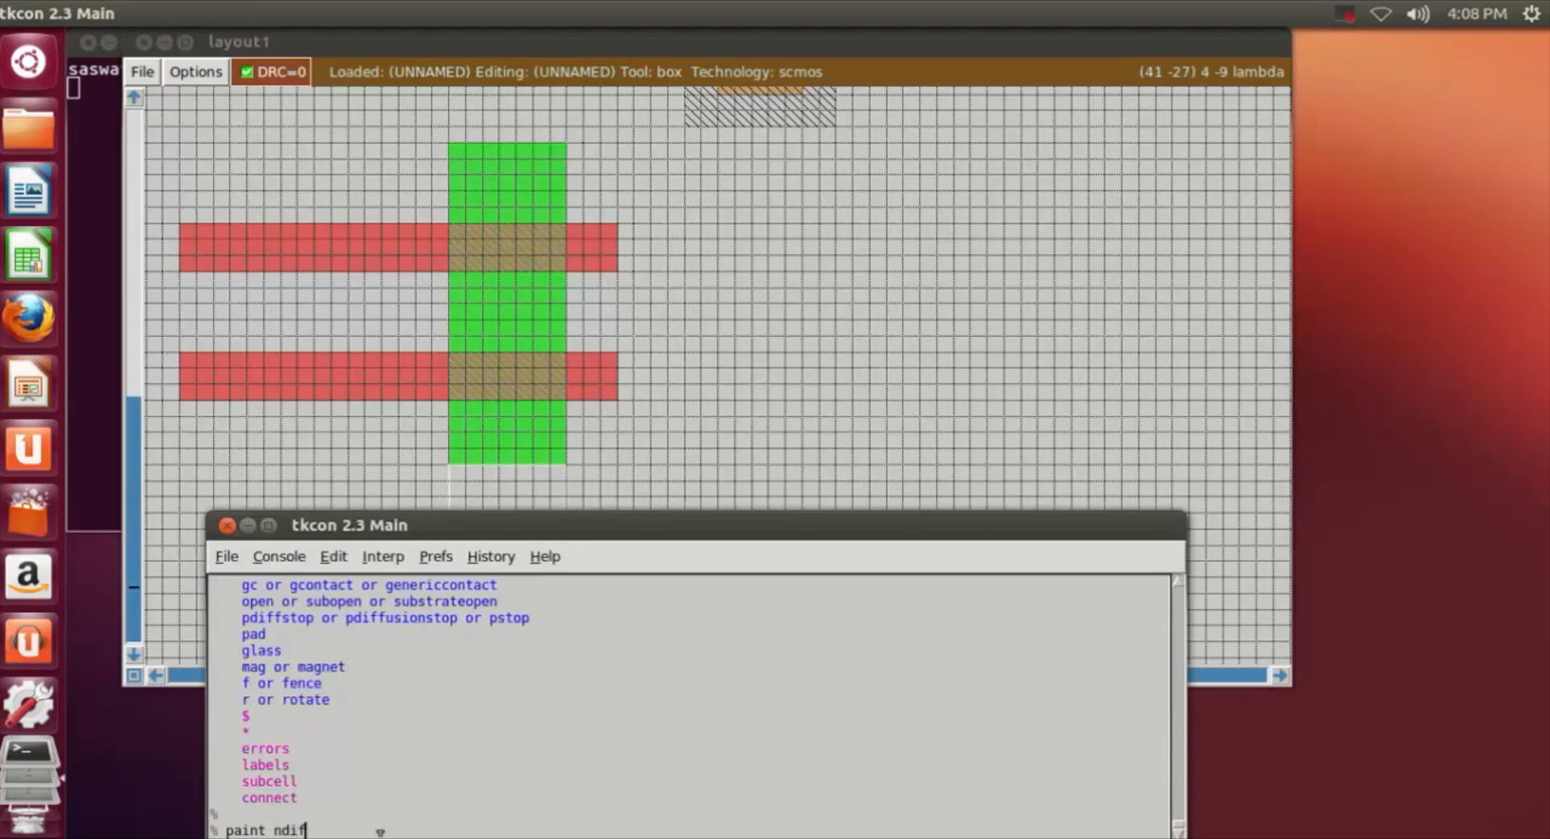
pyautogui.press('Return')
pyautogui.click(886, 353)
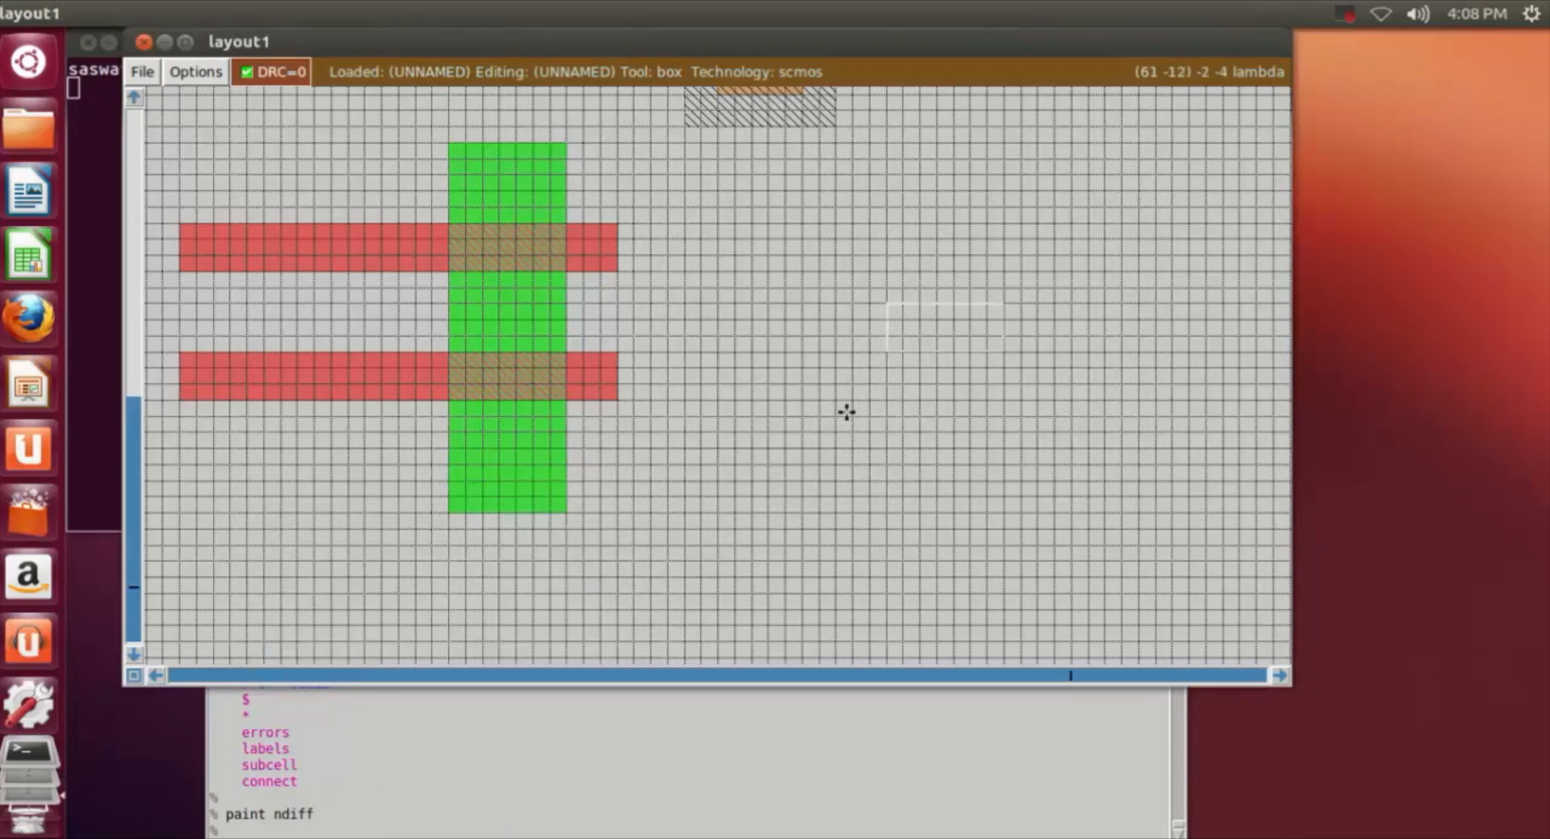
# Step: Extend the ndiff upward by painting a box about 7 by 2 grid squares directly above it with ndiff, and move the box aside
pyautogui.scroll(4, 846, 412)
pyautogui.click(440, 249)
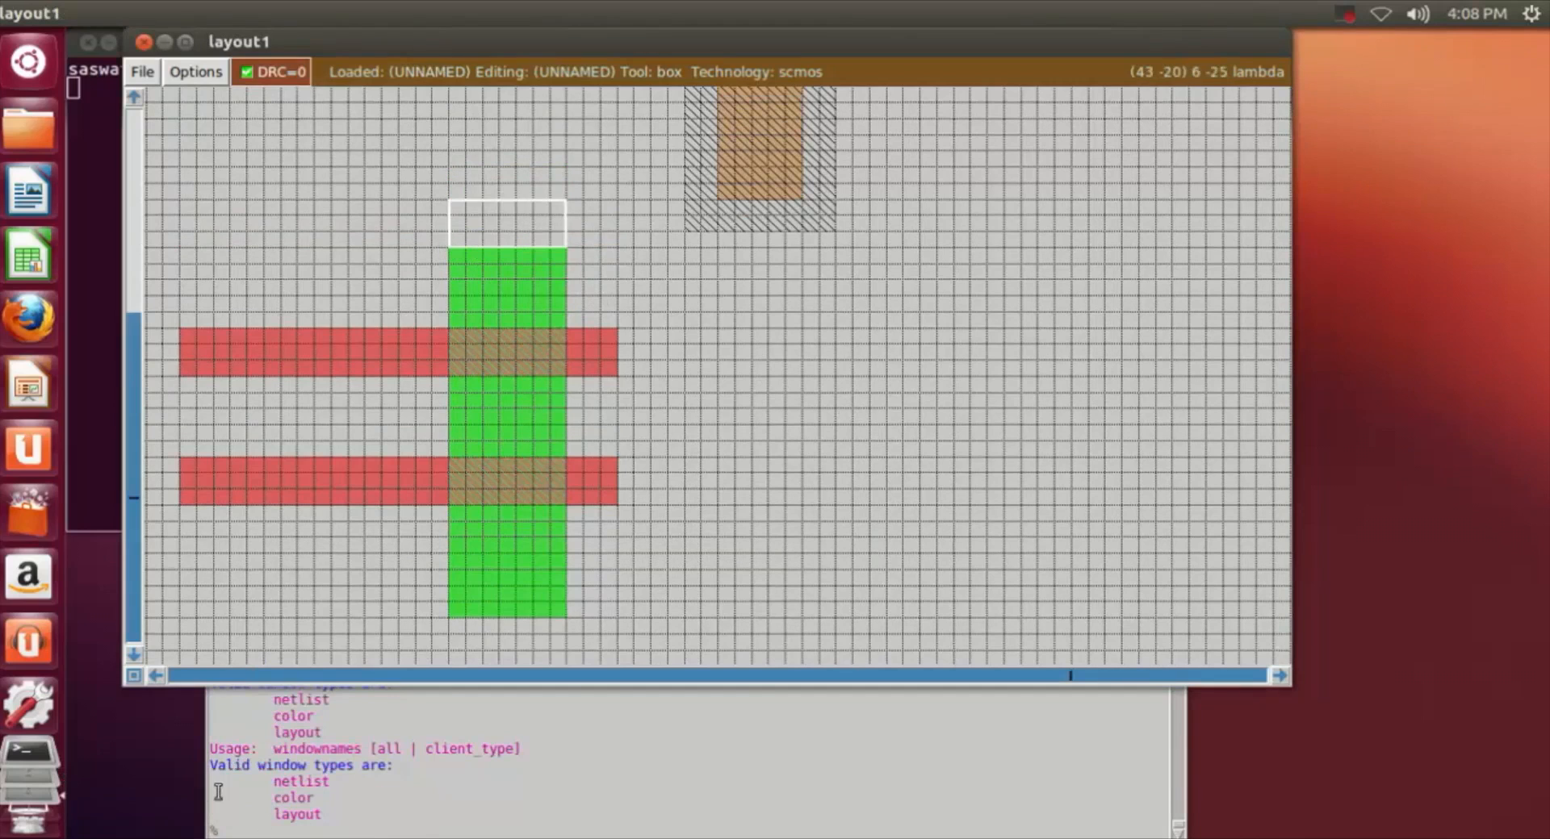
pyautogui.rightClick(564, 216)
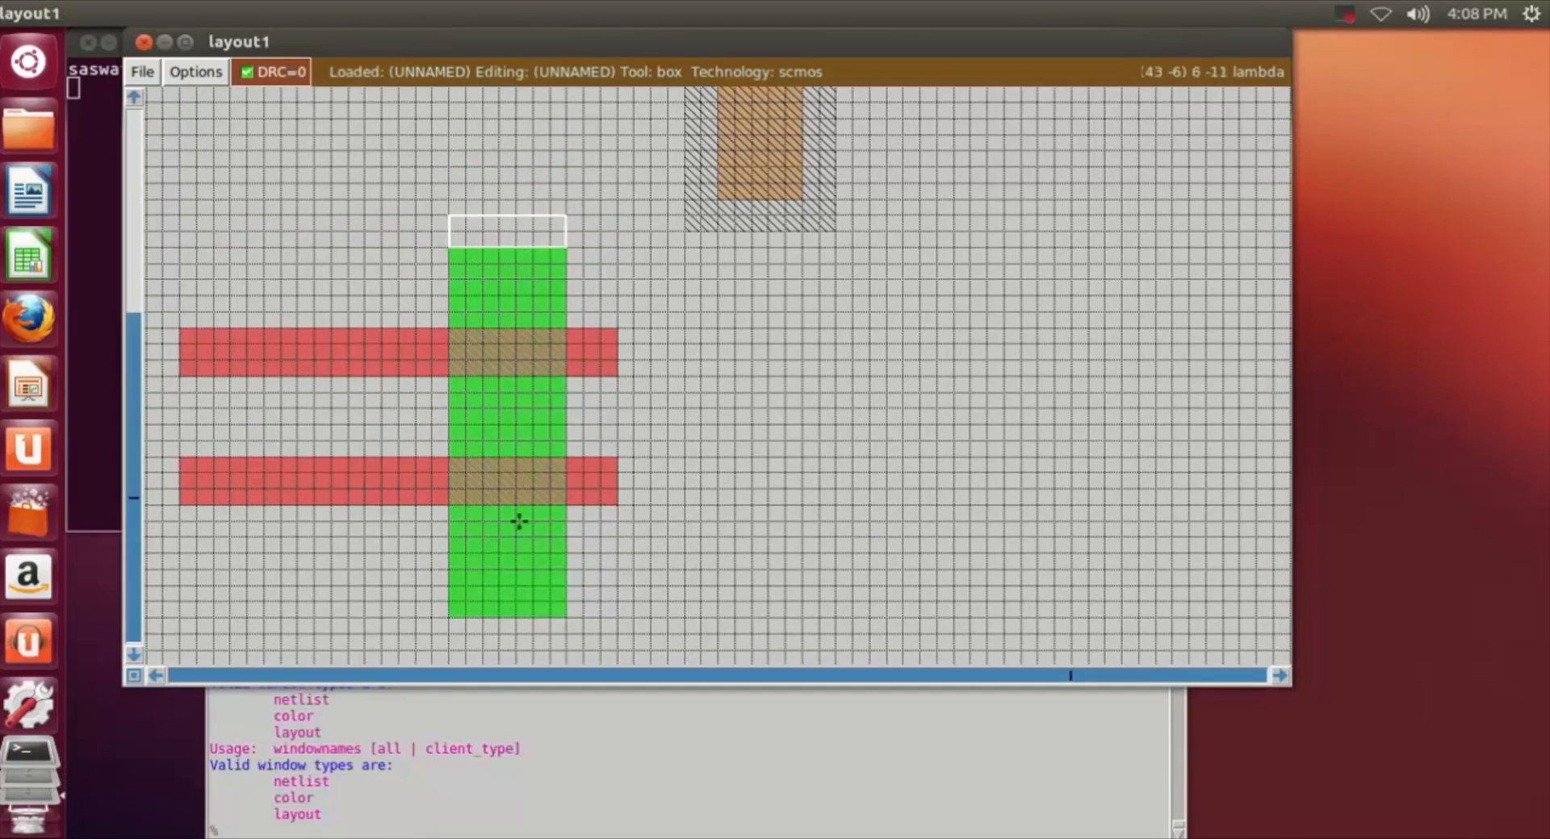
pyautogui.click(299, 828)
pyautogui.write('paint')
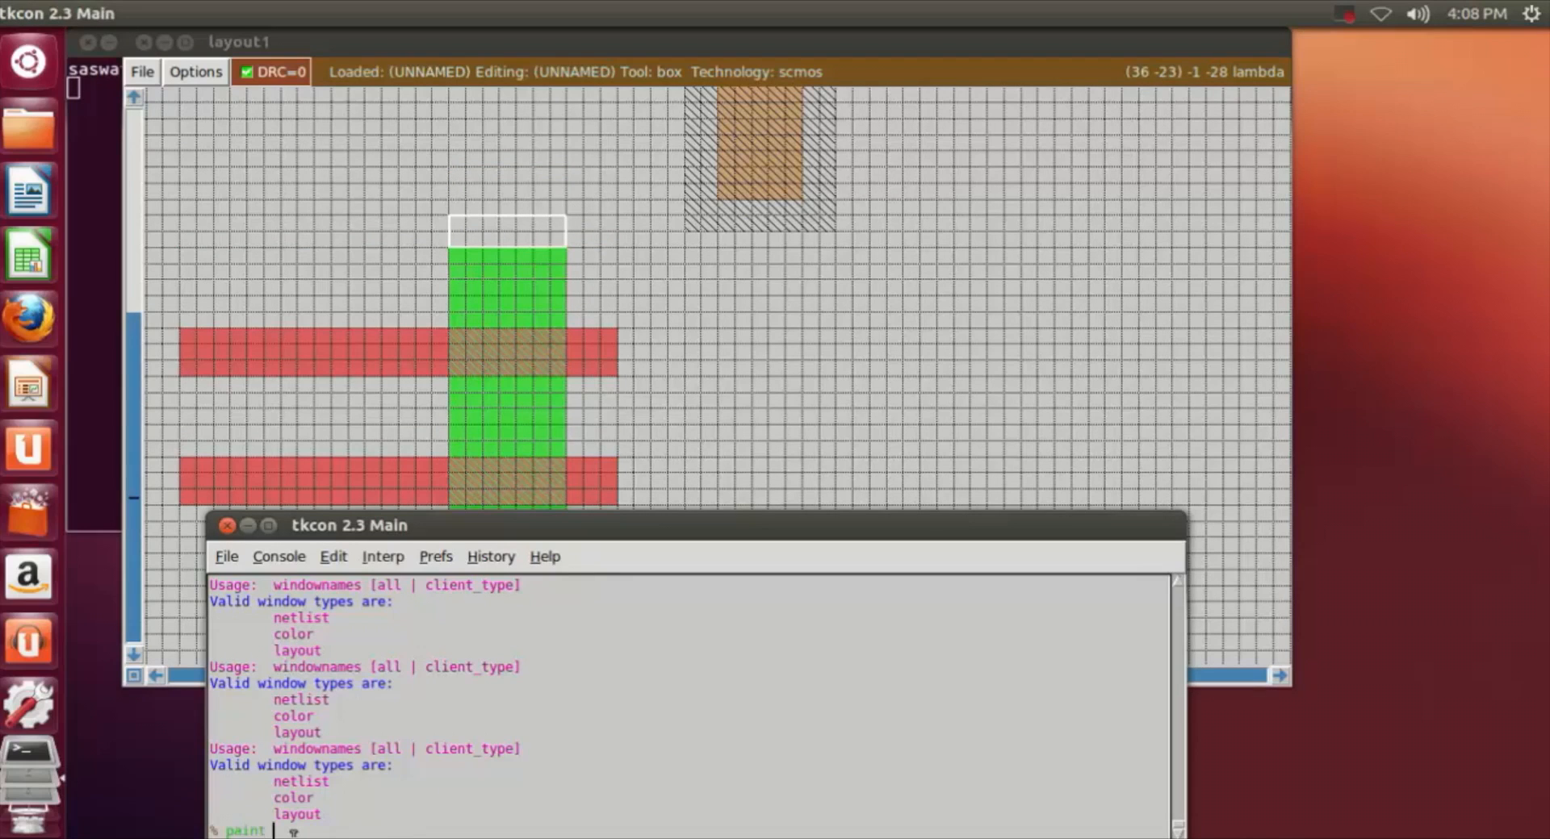
pyautogui.write(' ndiff')
pyautogui.press('Return')
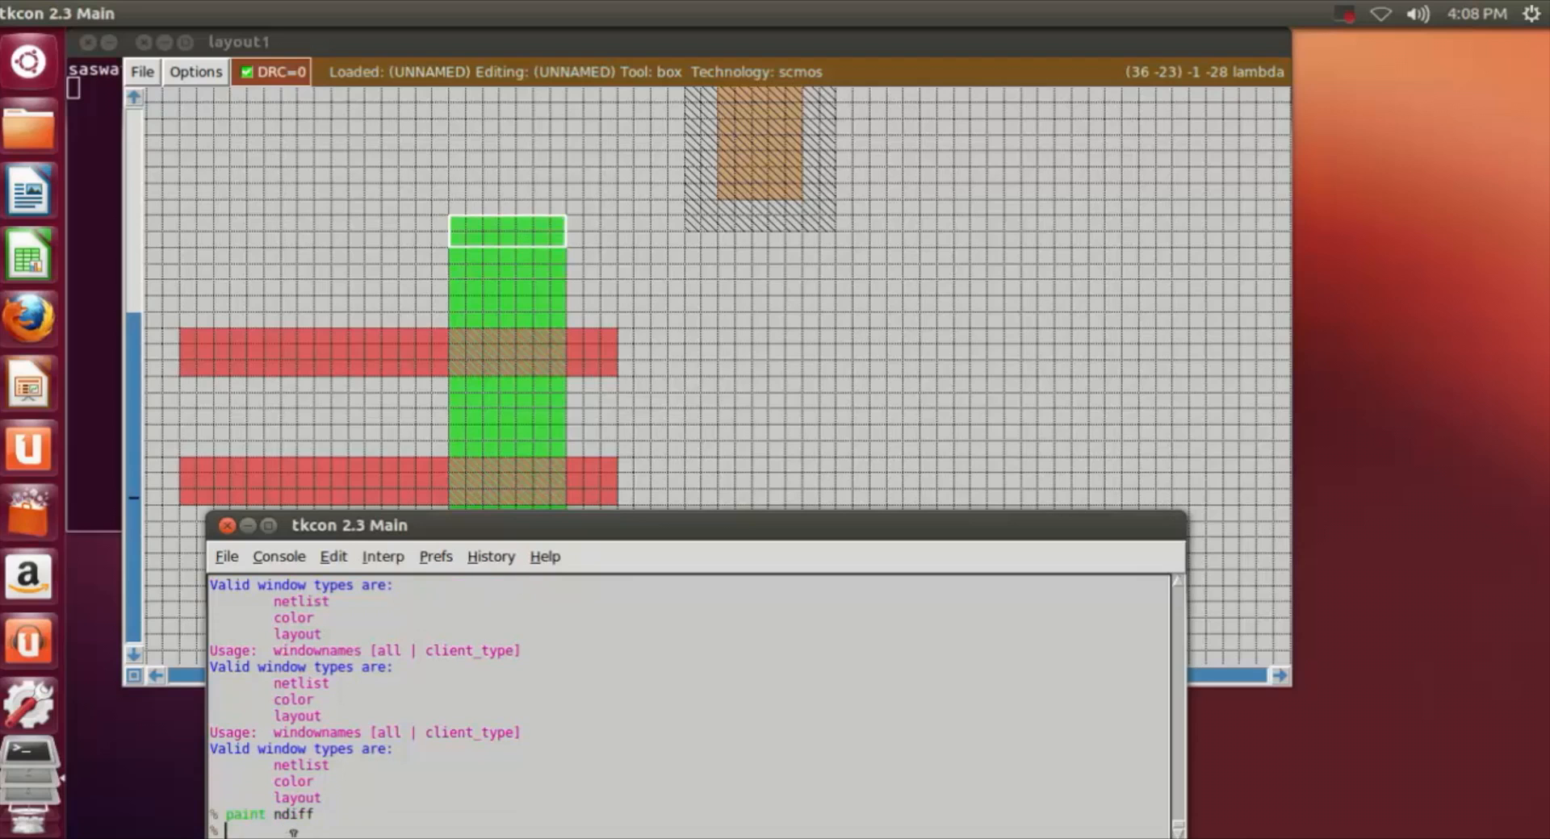
pyautogui.click(683, 392)
# Step: Place the box about 13 grid squares left of the first n-well, its left edge about 1 square in from the poly strips' left ends
pyautogui.scroll(-4, 884, 434)
pyautogui.scroll(11, 885, 435)
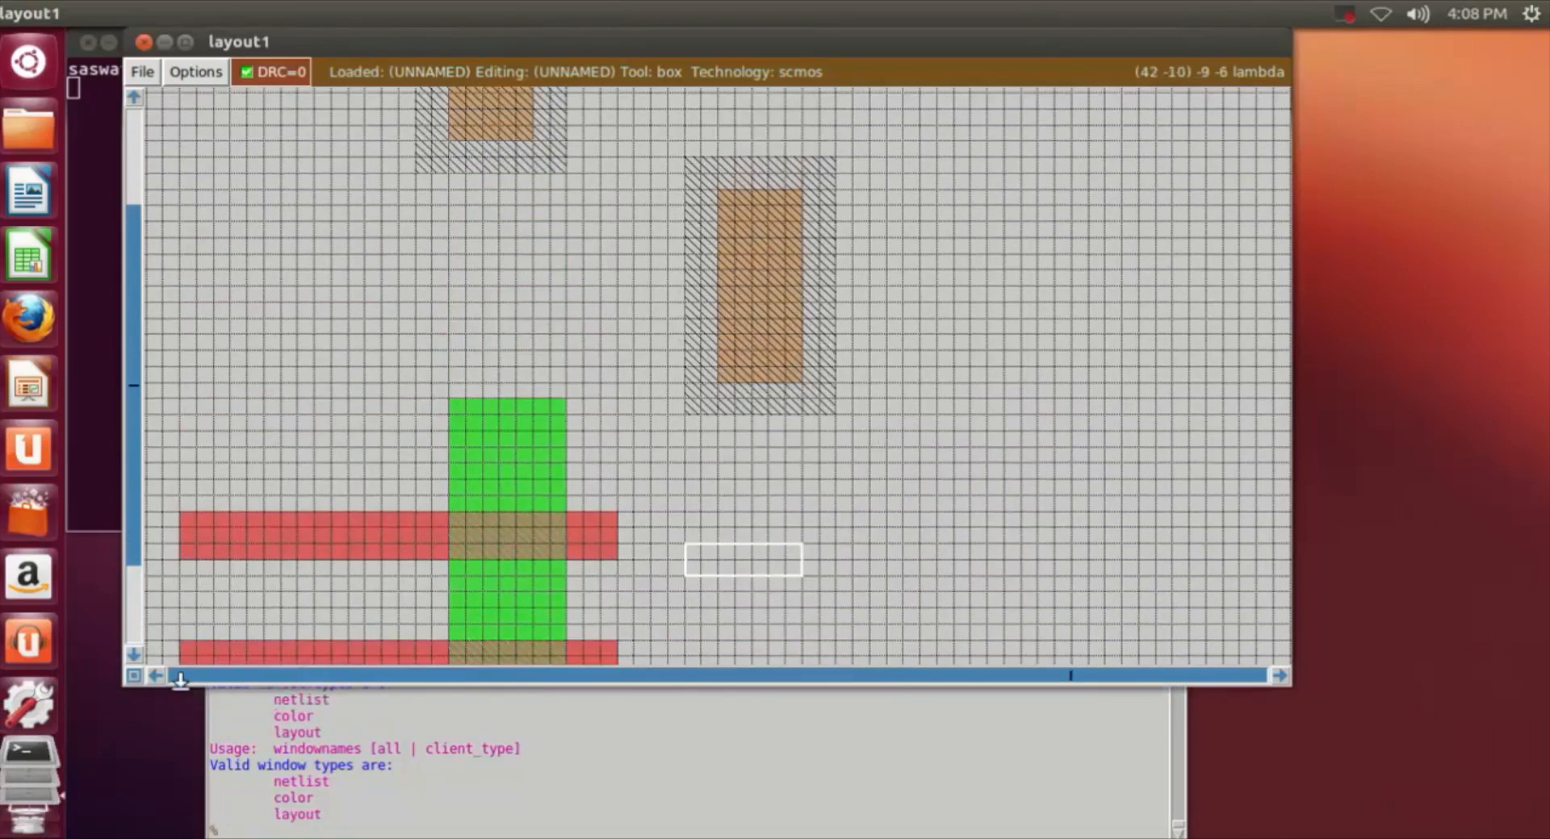
pyautogui.click(155, 677)
pyautogui.click(155, 676)
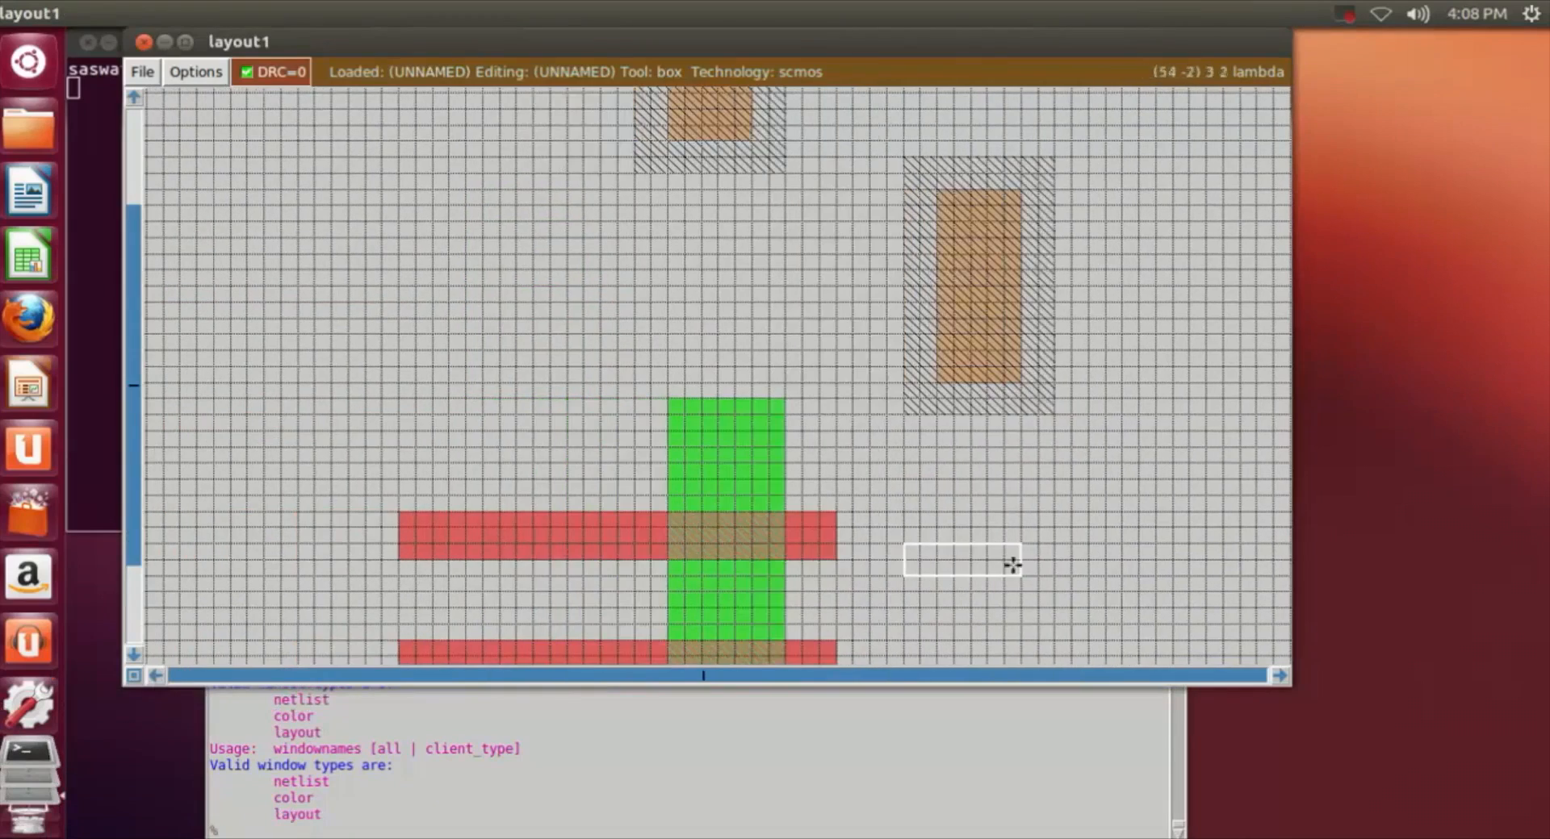
pyautogui.scroll(-4, 1010, 561)
pyautogui.scroll(11, 997, 574)
pyautogui.scroll(-7, 1001, 569)
pyautogui.scroll(-1, 997, 503)
pyautogui.click(428, 291)
pyautogui.scroll(4, 429, 290)
pyautogui.scroll(3, 429, 287)
pyautogui.click(420, 226)
pyautogui.scroll(-2, 516, 250)
pyautogui.scroll(-2, 517, 234)
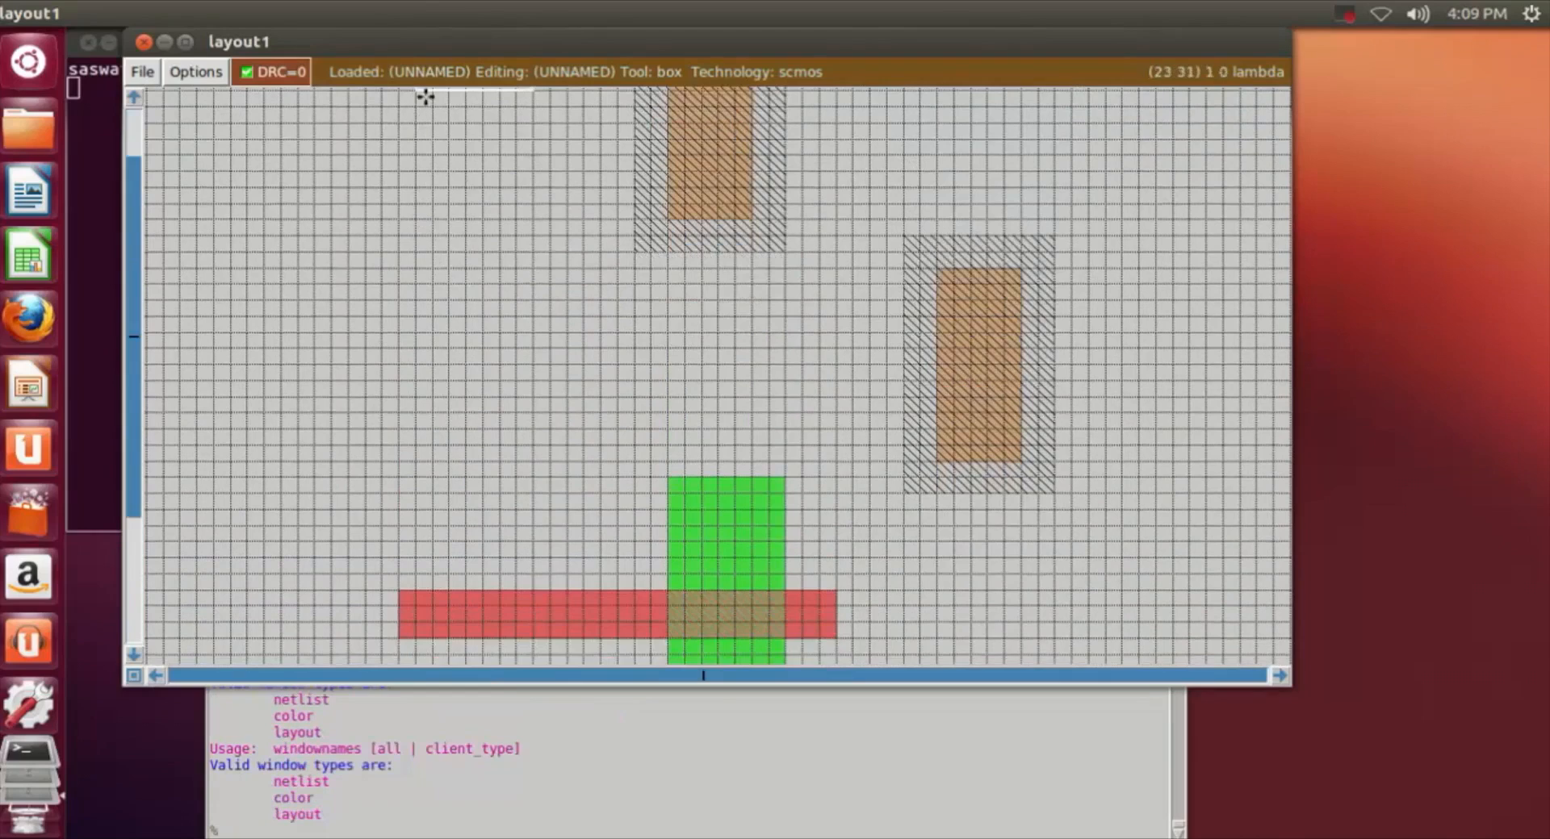
pyautogui.scroll(1, 426, 107)
pyautogui.scroll(1, 426, 107)
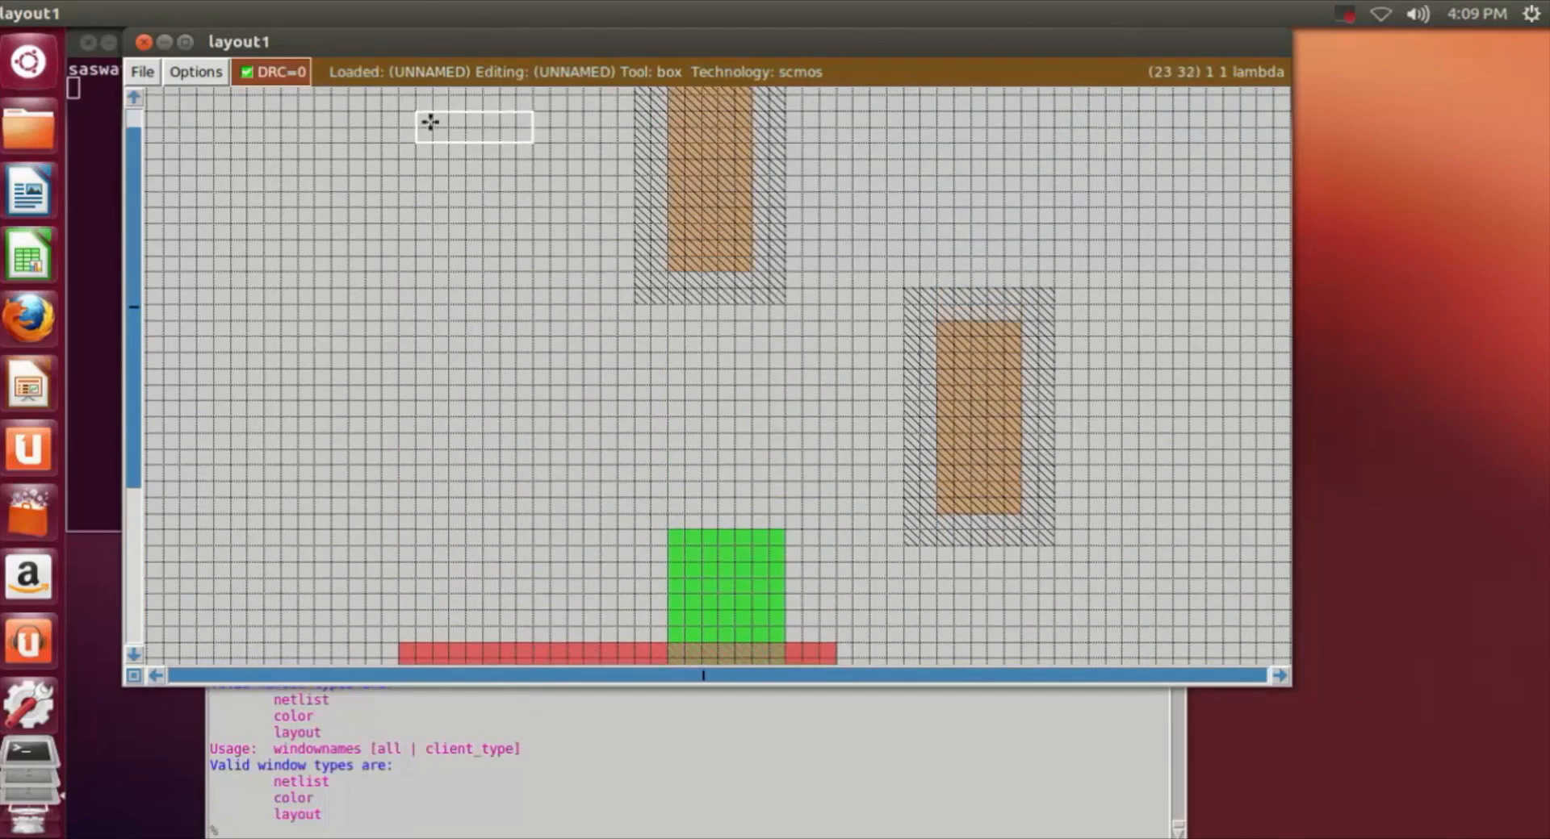
# Step: Resize the box to about 25 by 3 grid squares across the first n-well's pdiff, ending level with the lower poly strips, and paint it with poly
pyautogui.hotkey('shift', 'z')
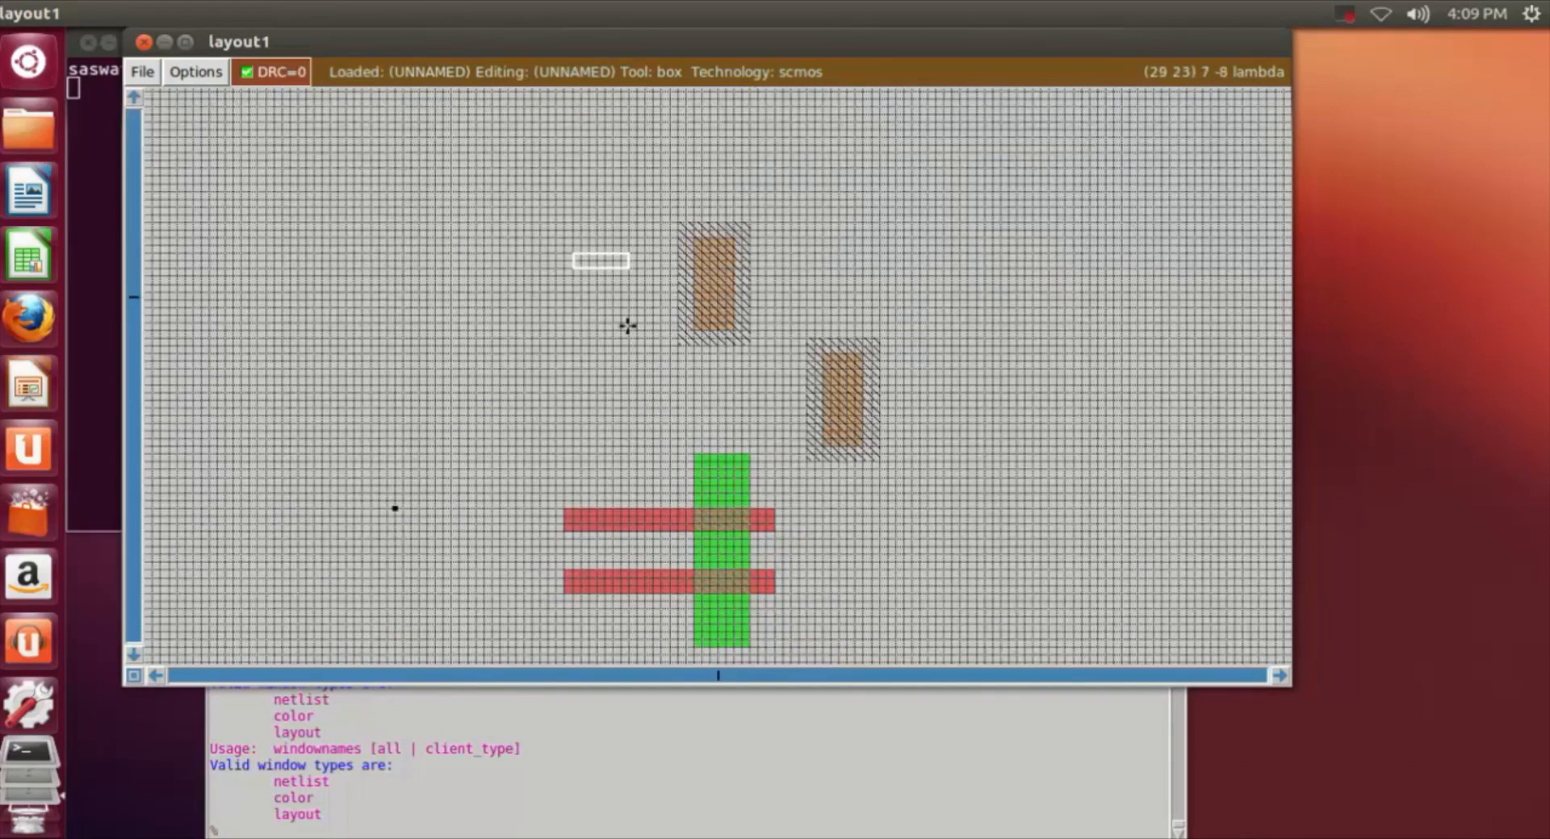
pyautogui.press('z')
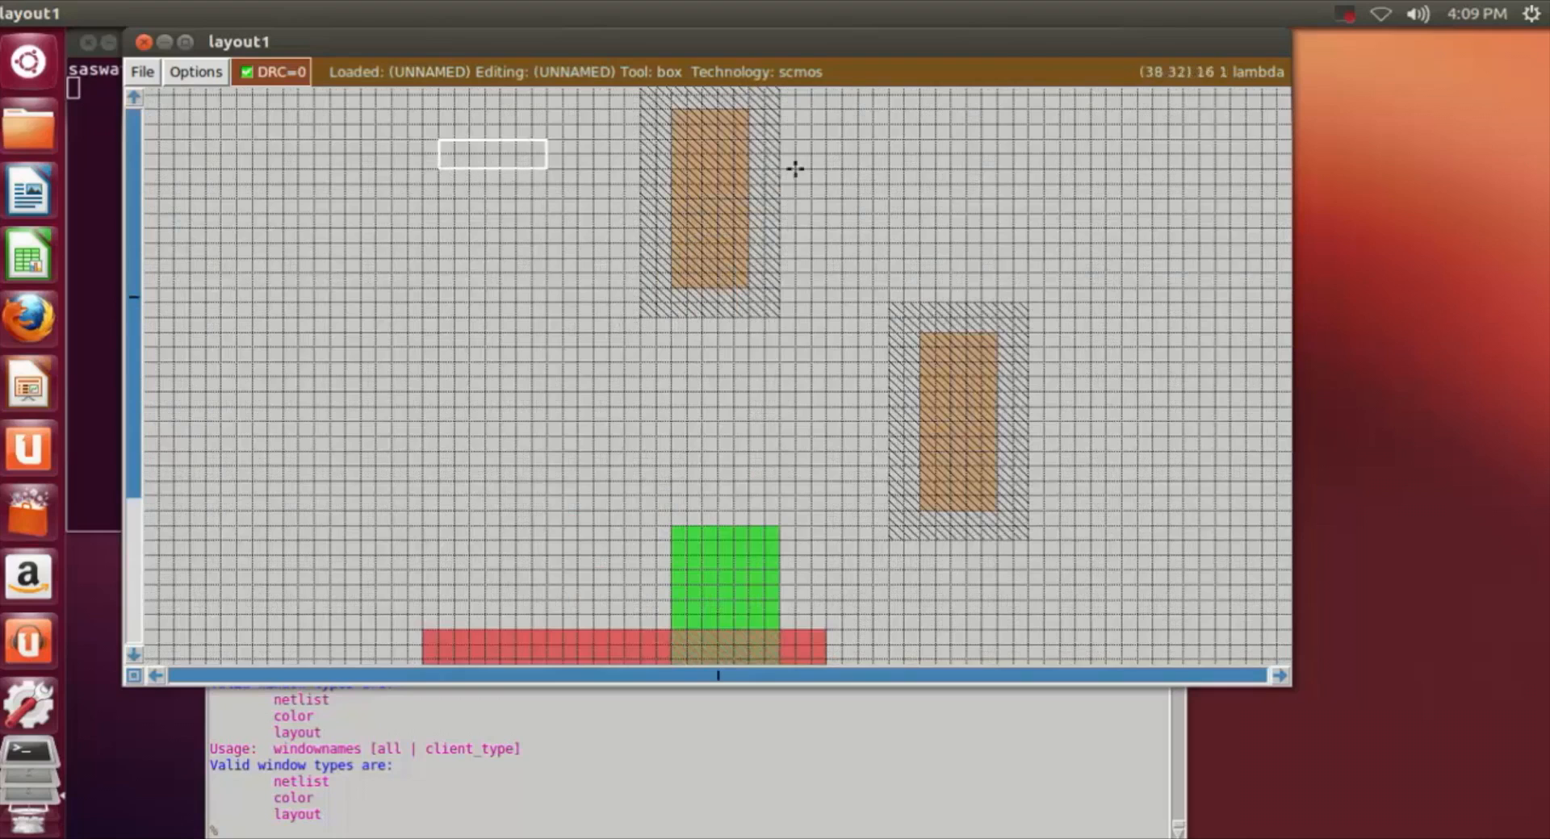
pyautogui.rightClick(827, 211)
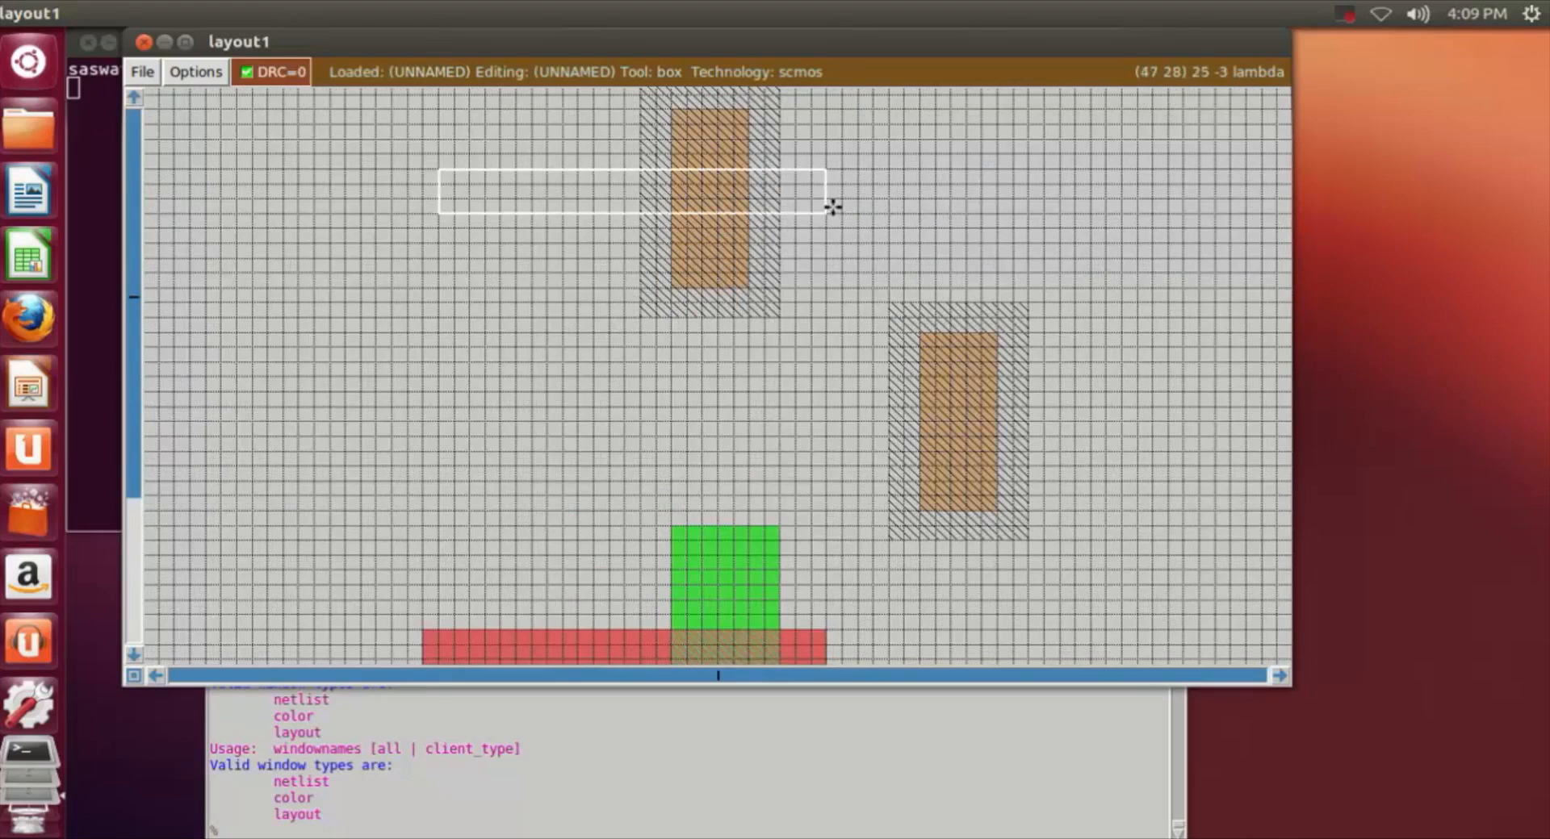
pyautogui.click(214, 815)
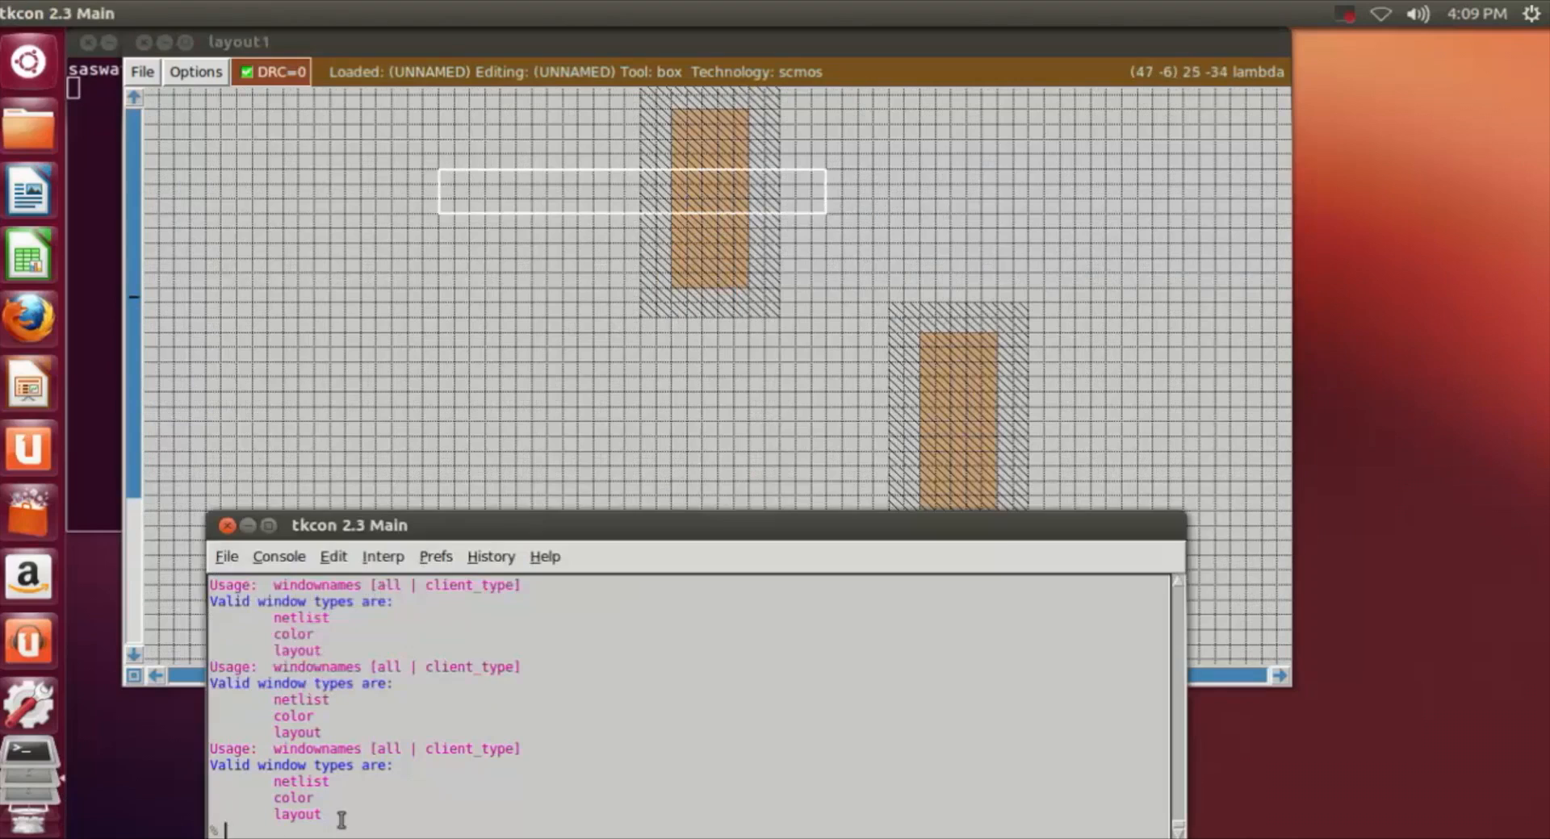
pyautogui.write('paint poly')
pyautogui.press('Return')
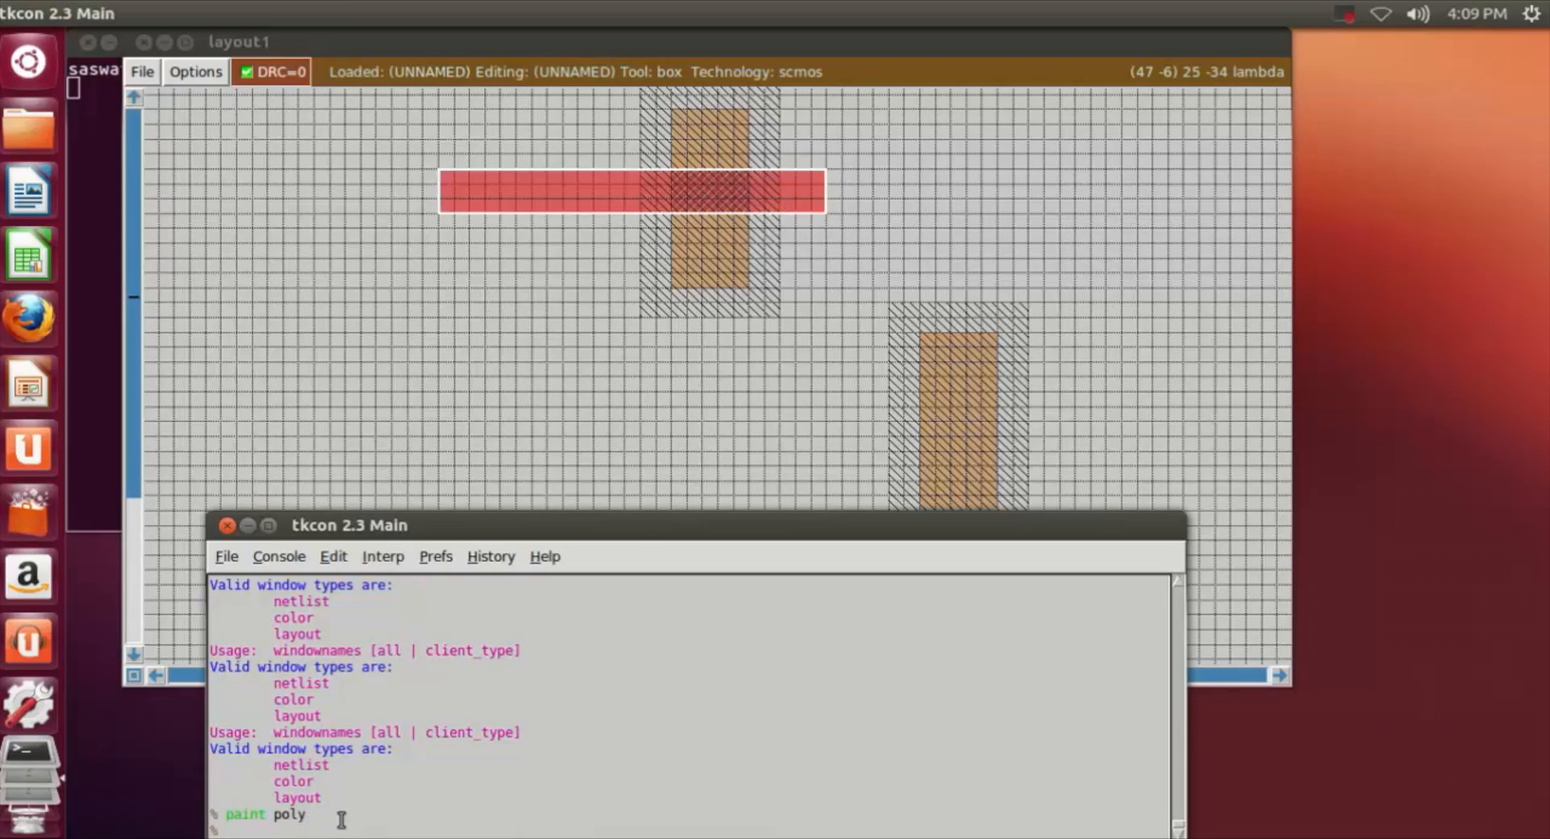
# Step: Bring the box onto the second n-well's pdiff and resize it to about 26 by 3 grid squares
pyautogui.click(582, 402)
pyautogui.scroll(-1, 584, 403)
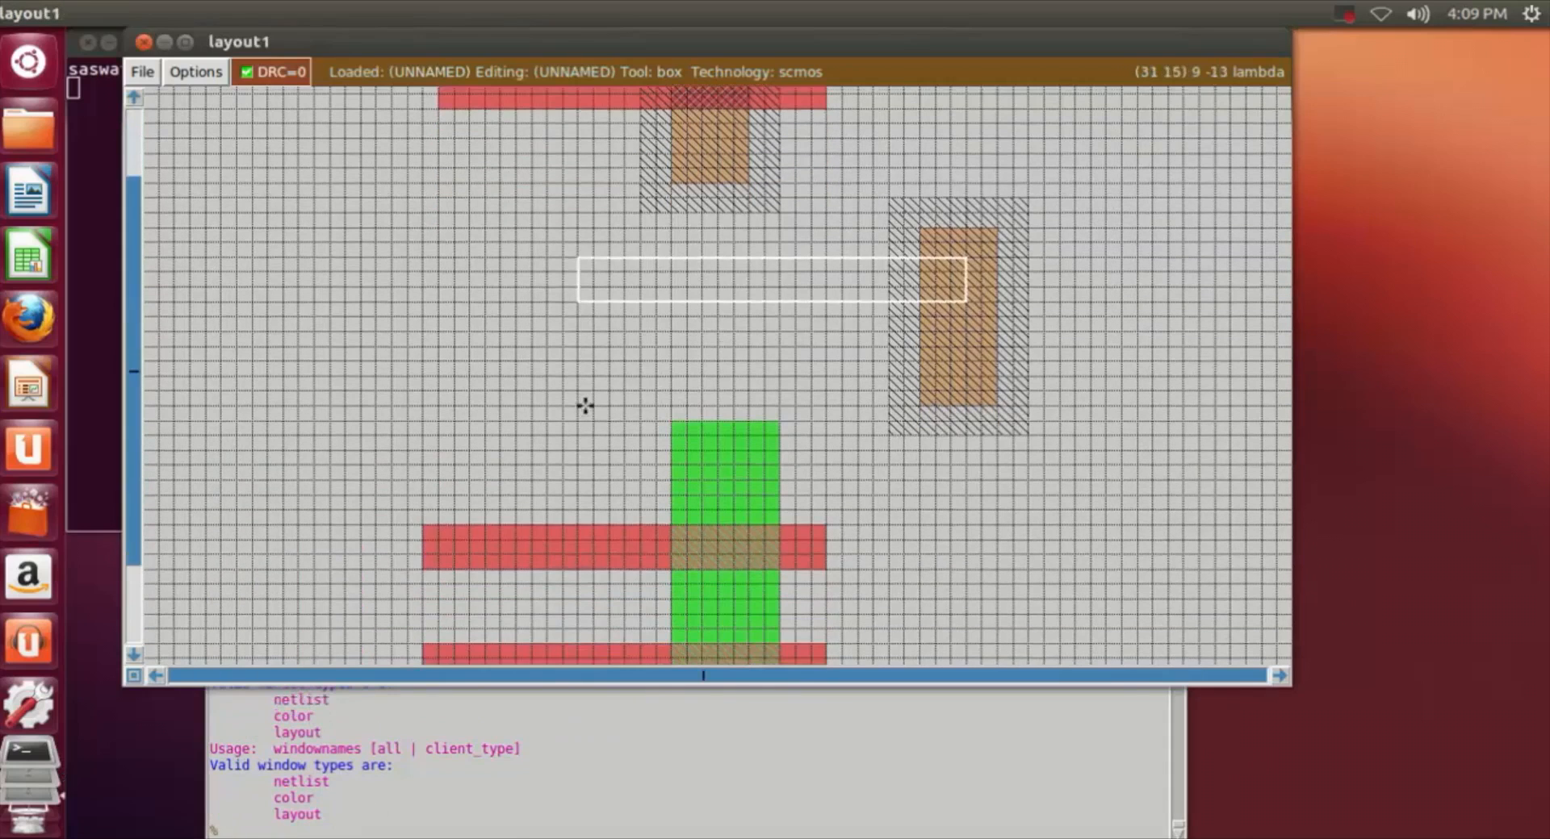
pyautogui.click(667, 381)
pyautogui.click(657, 332)
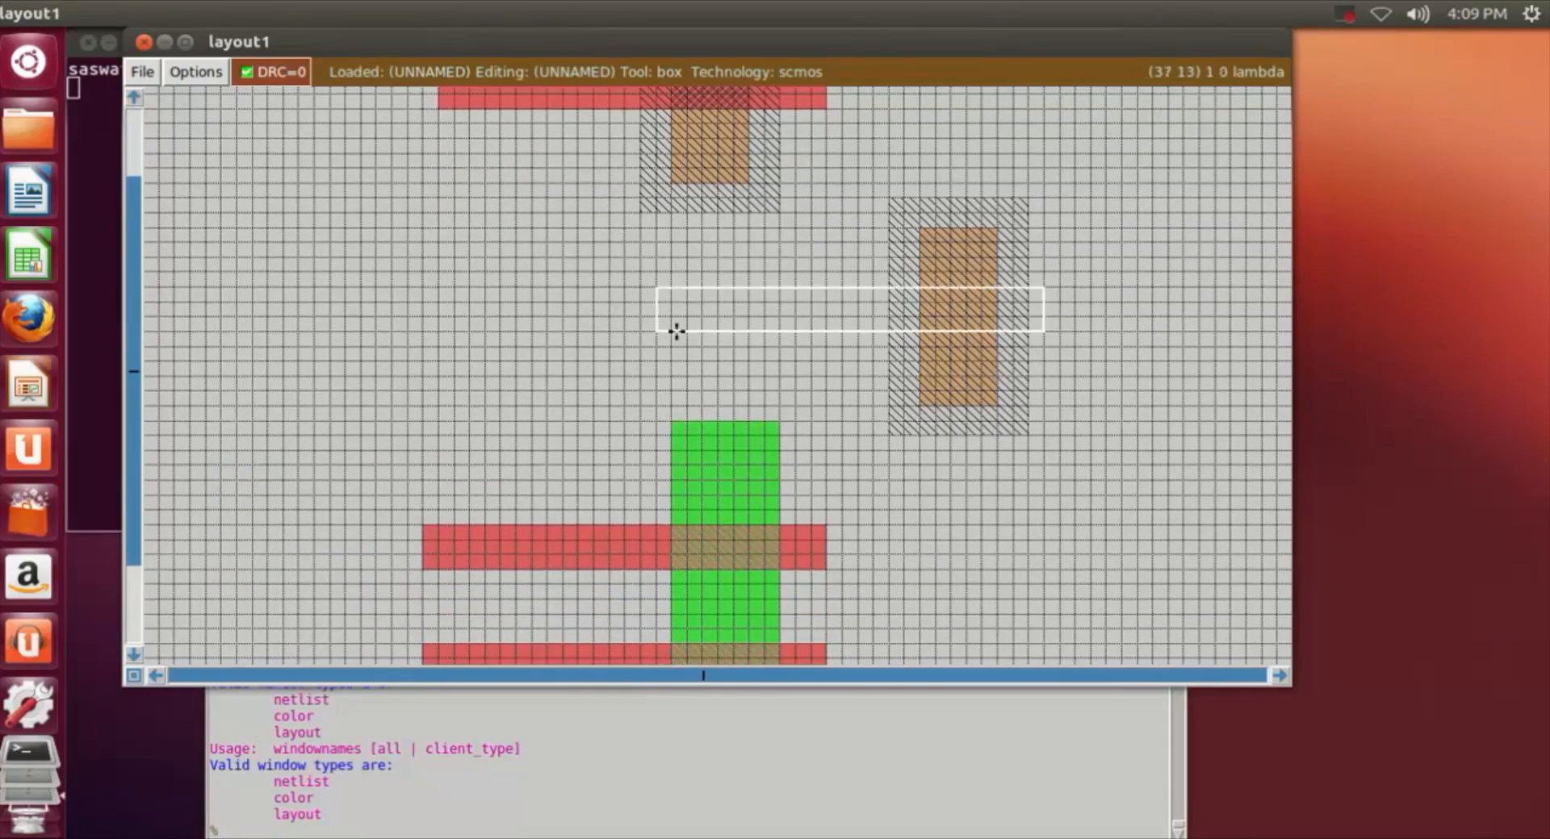
pyautogui.rightClick(608, 332)
pyautogui.click(688, 331)
pyautogui.click(723, 305)
pyautogui.rightClick(716, 300)
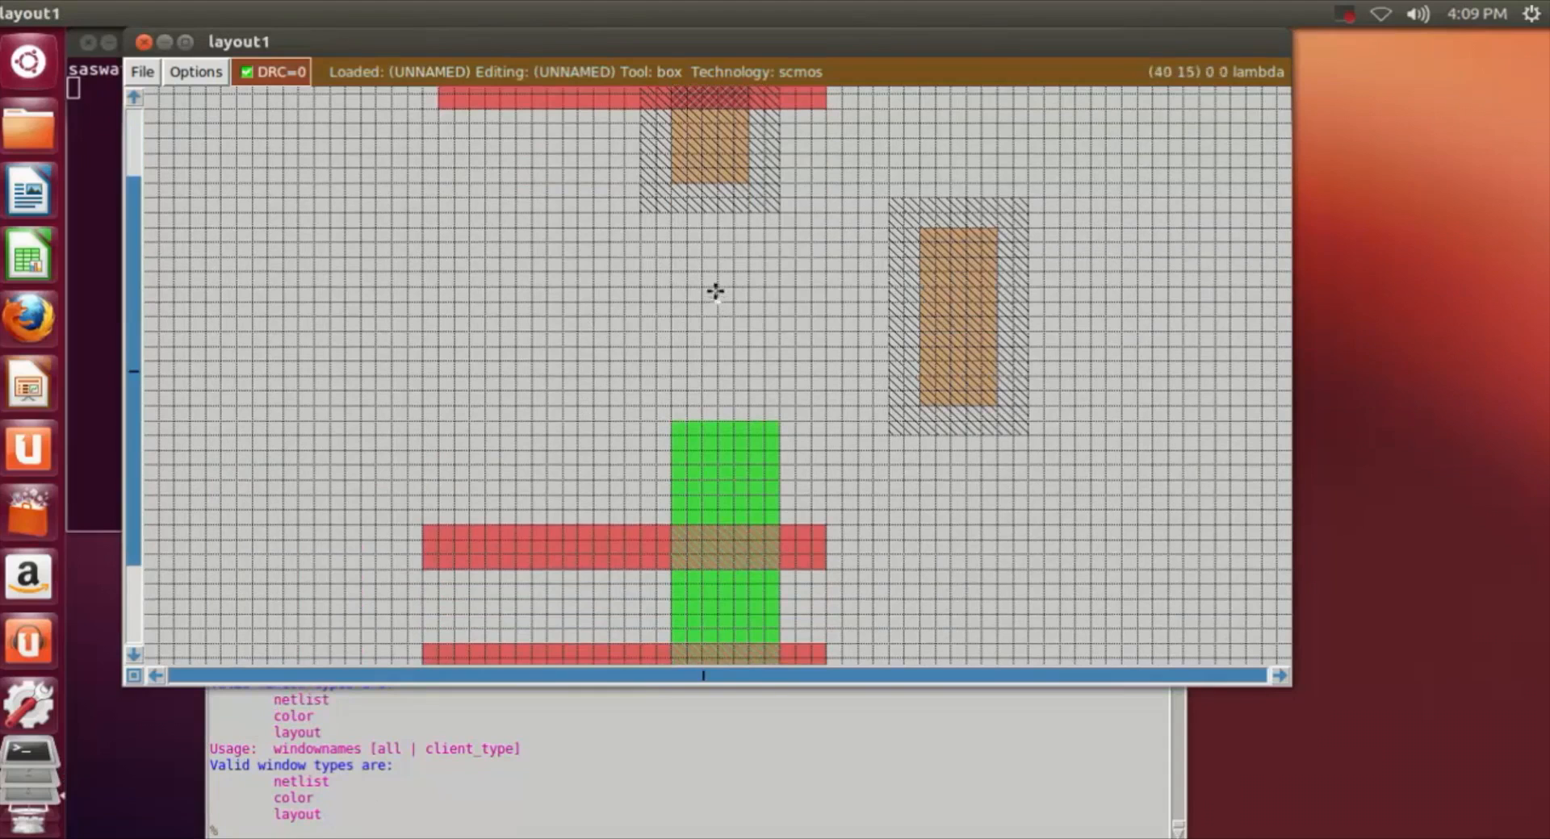
pyautogui.rightClick(1119, 344)
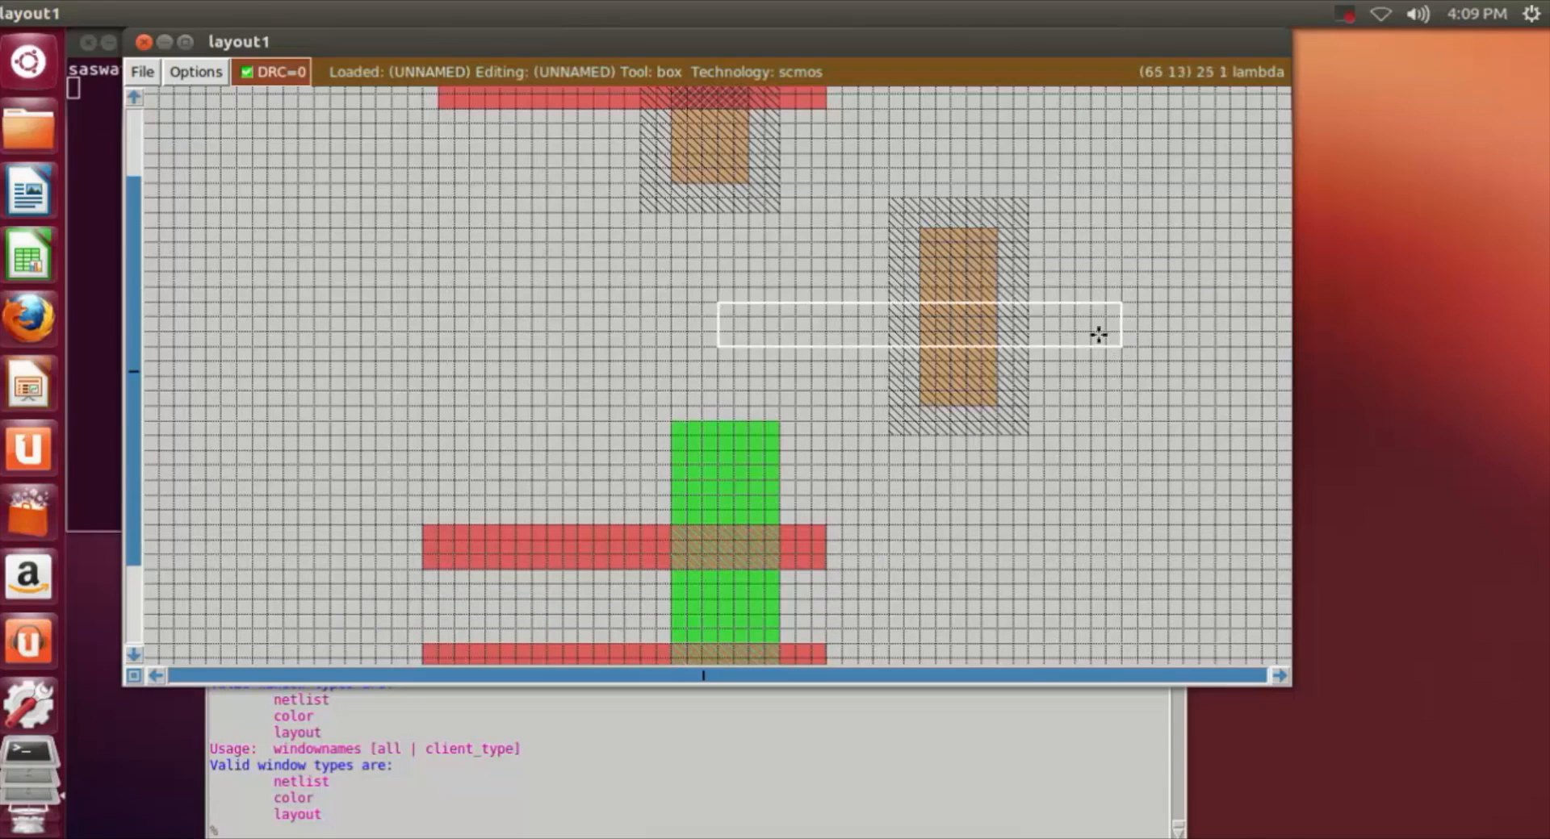
# Step: Shift the box across the second n-well's pdiff, overhanging the well's right edge by about 2 grid squares, and paint it with poly
pyautogui.click(613, 312)
pyautogui.click(720, 332)
pyautogui.click(668, 333)
pyautogui.click(653, 331)
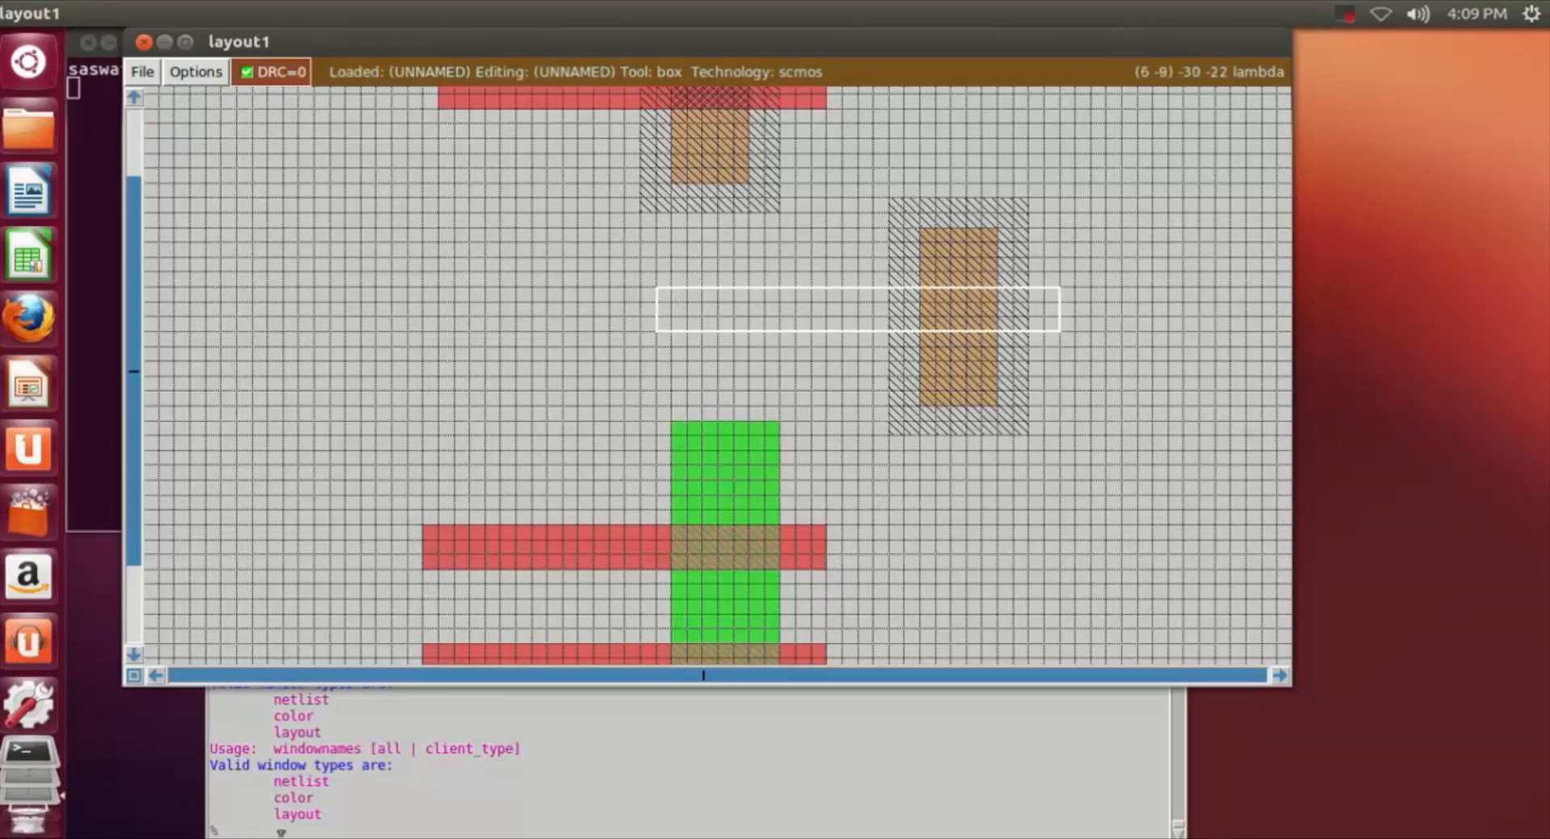
pyautogui.click(278, 833)
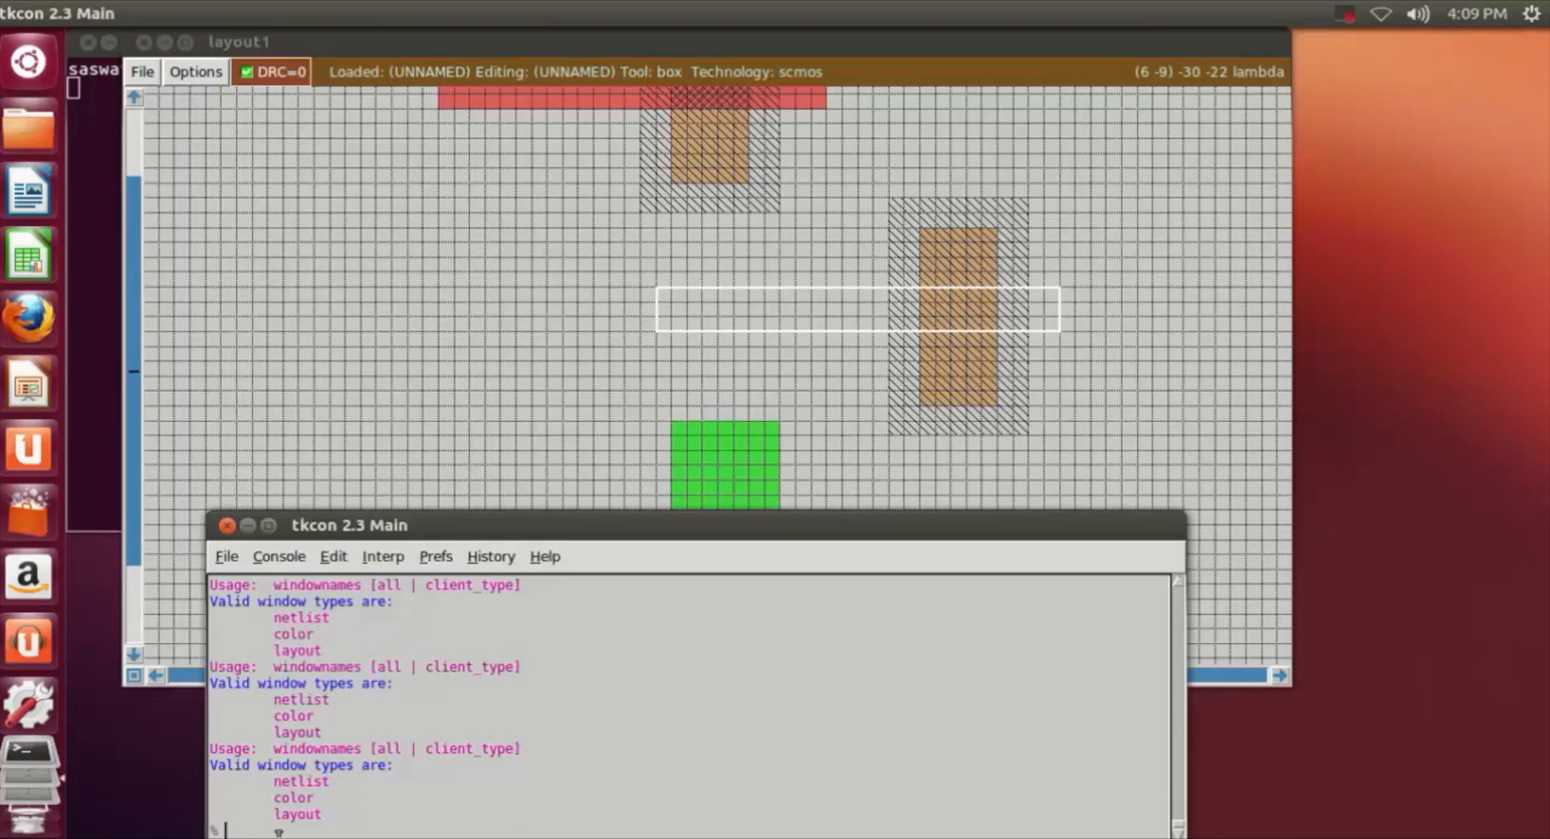
pyautogui.write('paint poly')
pyautogui.press('Return')
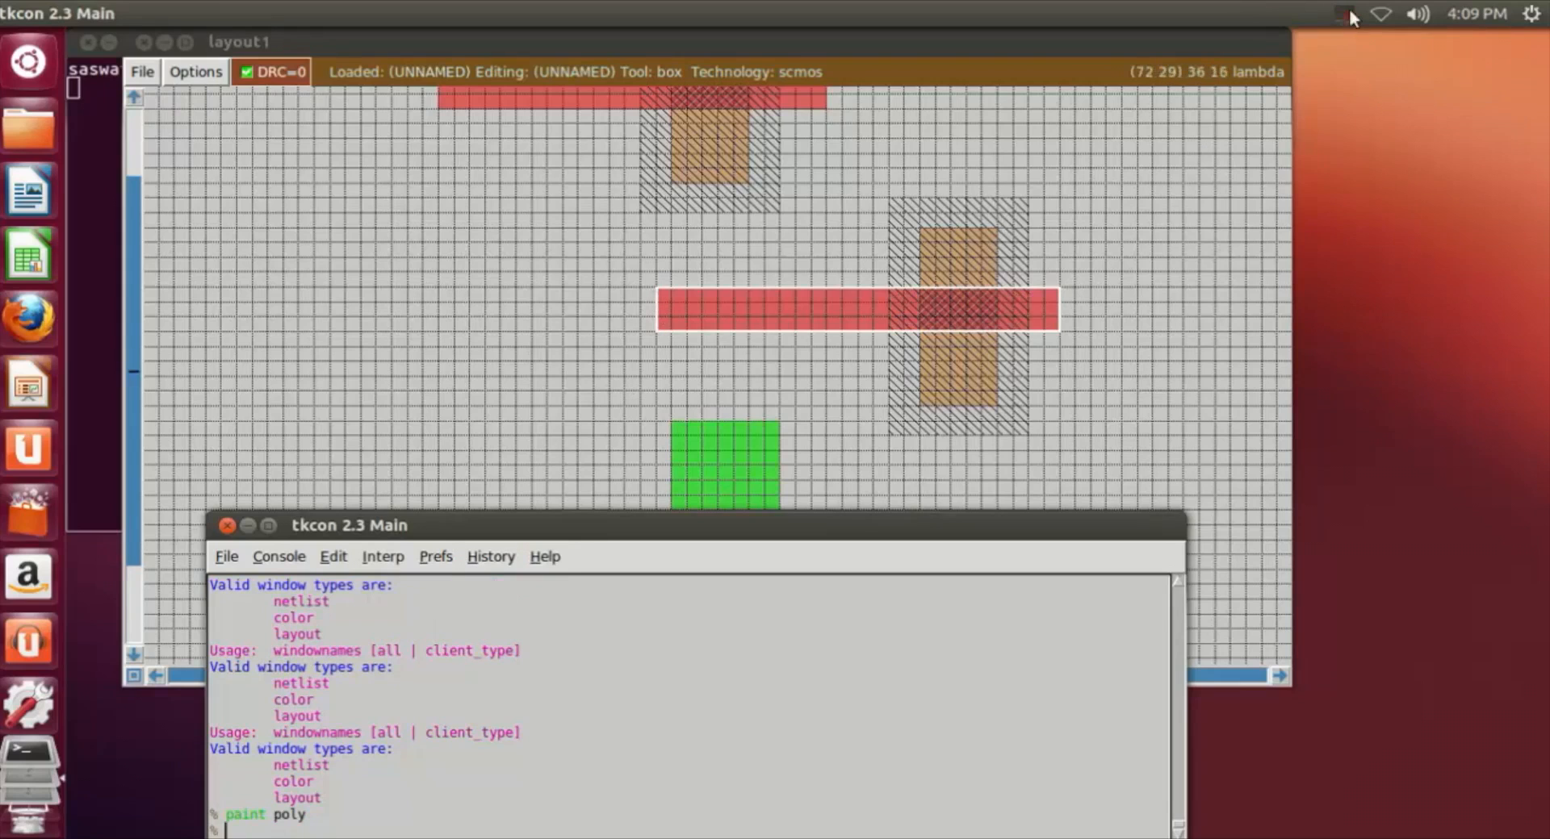
# Step: Align the box level with the second n-well's poly strip, its left edge about 16 grid squares left of the strip's left end
pyautogui.moveTo(453, 297); pyautogui.dragTo(373, 338)
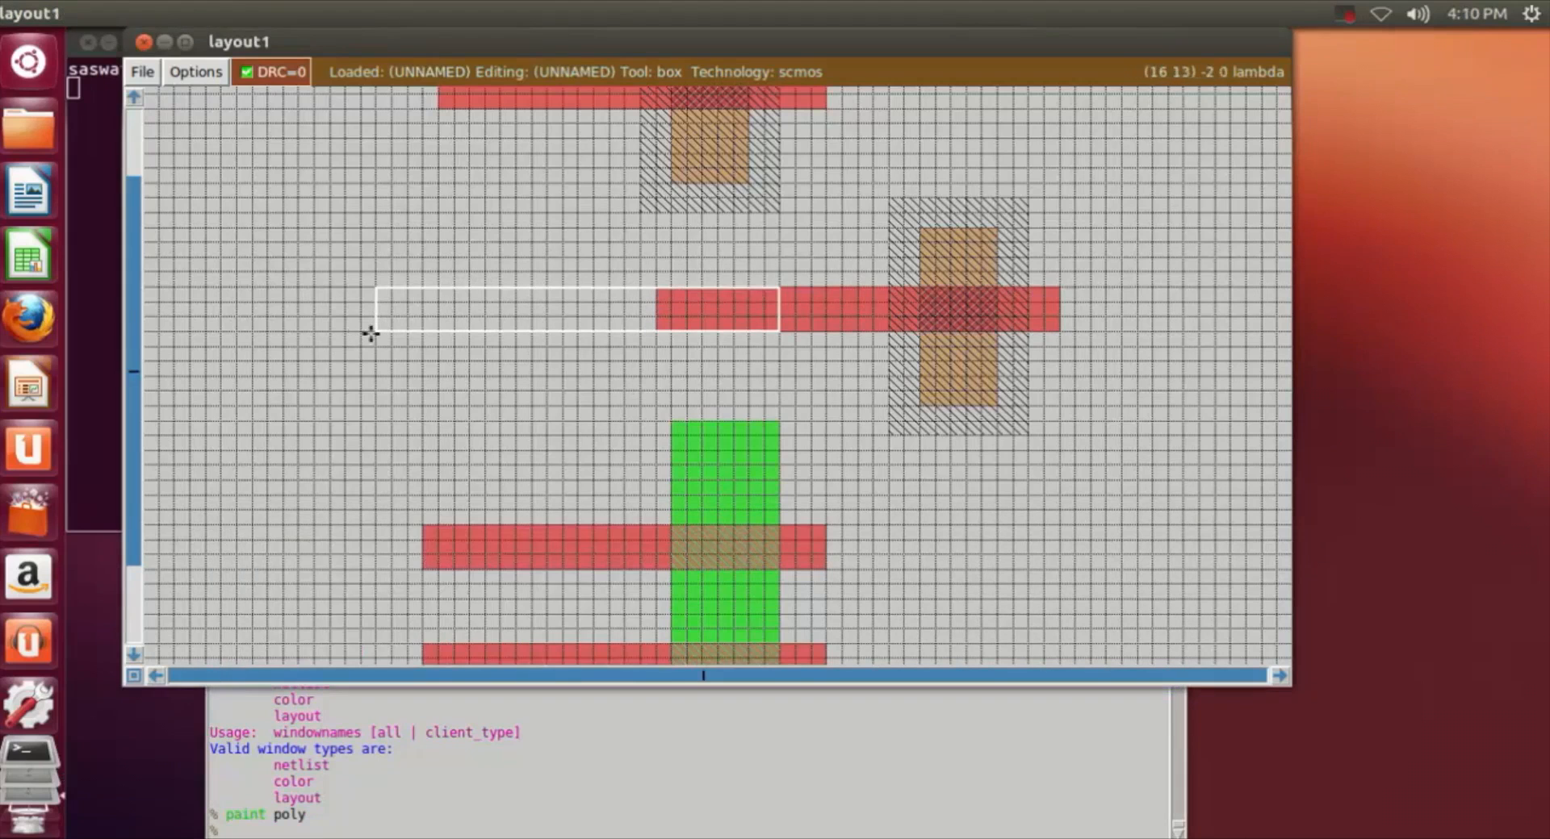
pyautogui.scroll(1, 406, 331)
pyautogui.scroll(-2, 414, 327)
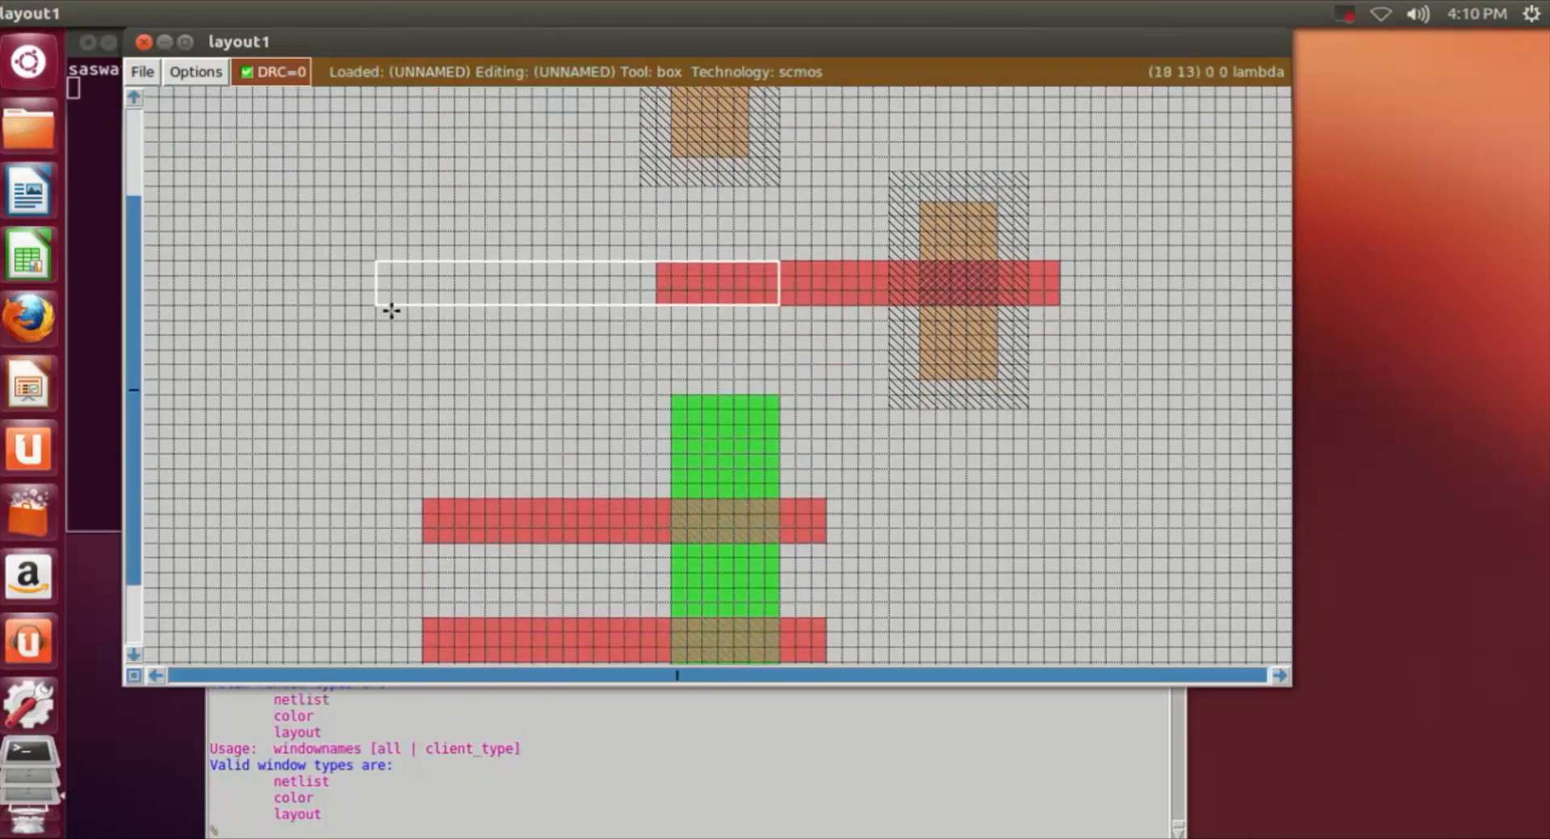
pyautogui.scroll(5, 436, 310)
pyautogui.scroll(-5, 449, 312)
pyautogui.click(472, 310)
pyautogui.click(506, 309)
pyautogui.click(484, 307)
pyautogui.click(452, 312)
pyautogui.click(408, 310)
pyautogui.click(394, 306)
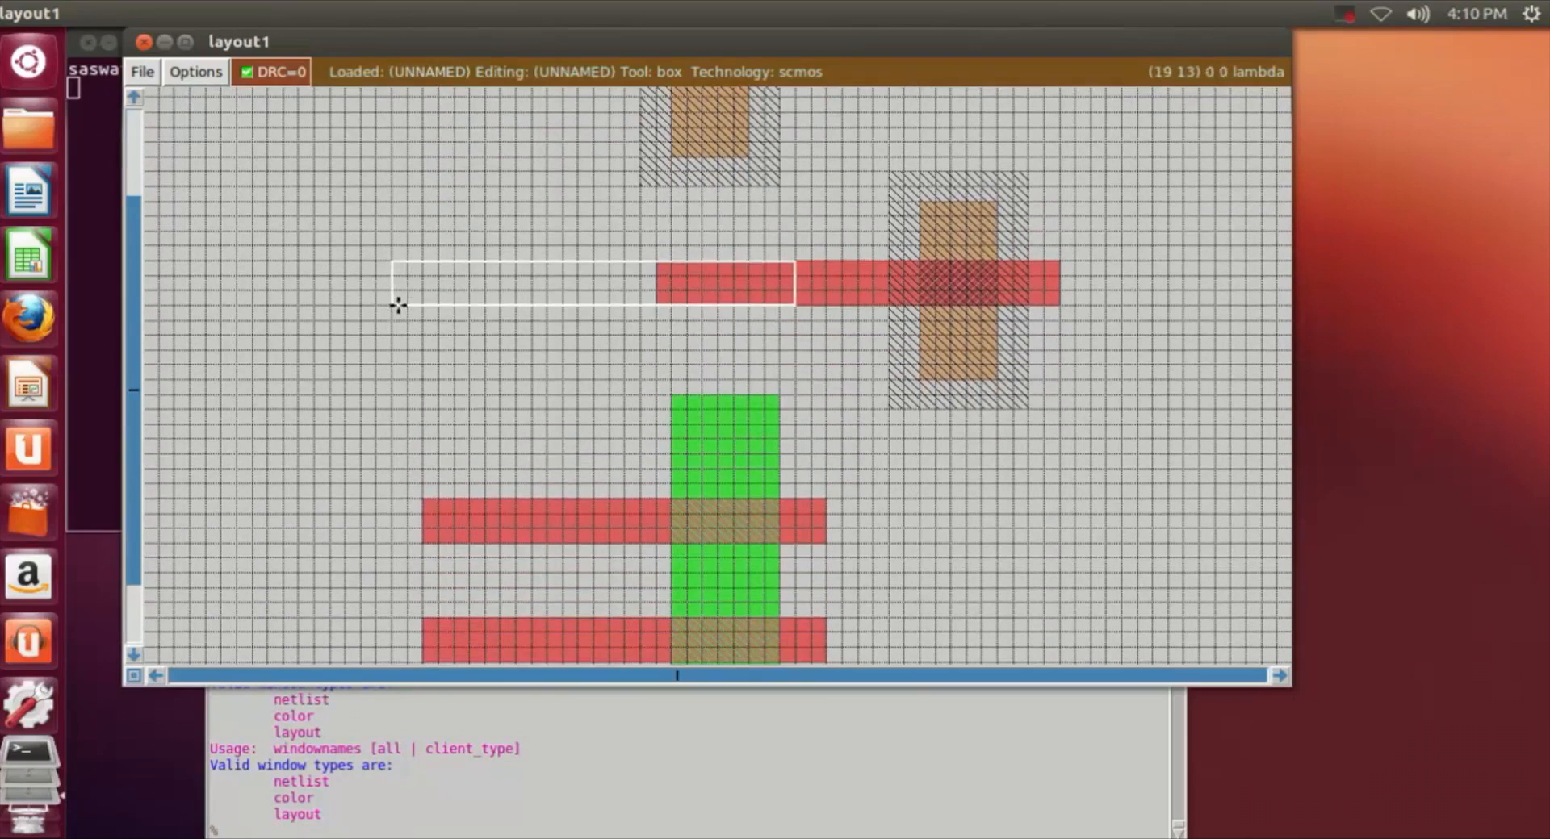
pyautogui.click(423, 304)
pyautogui.click(409, 304)
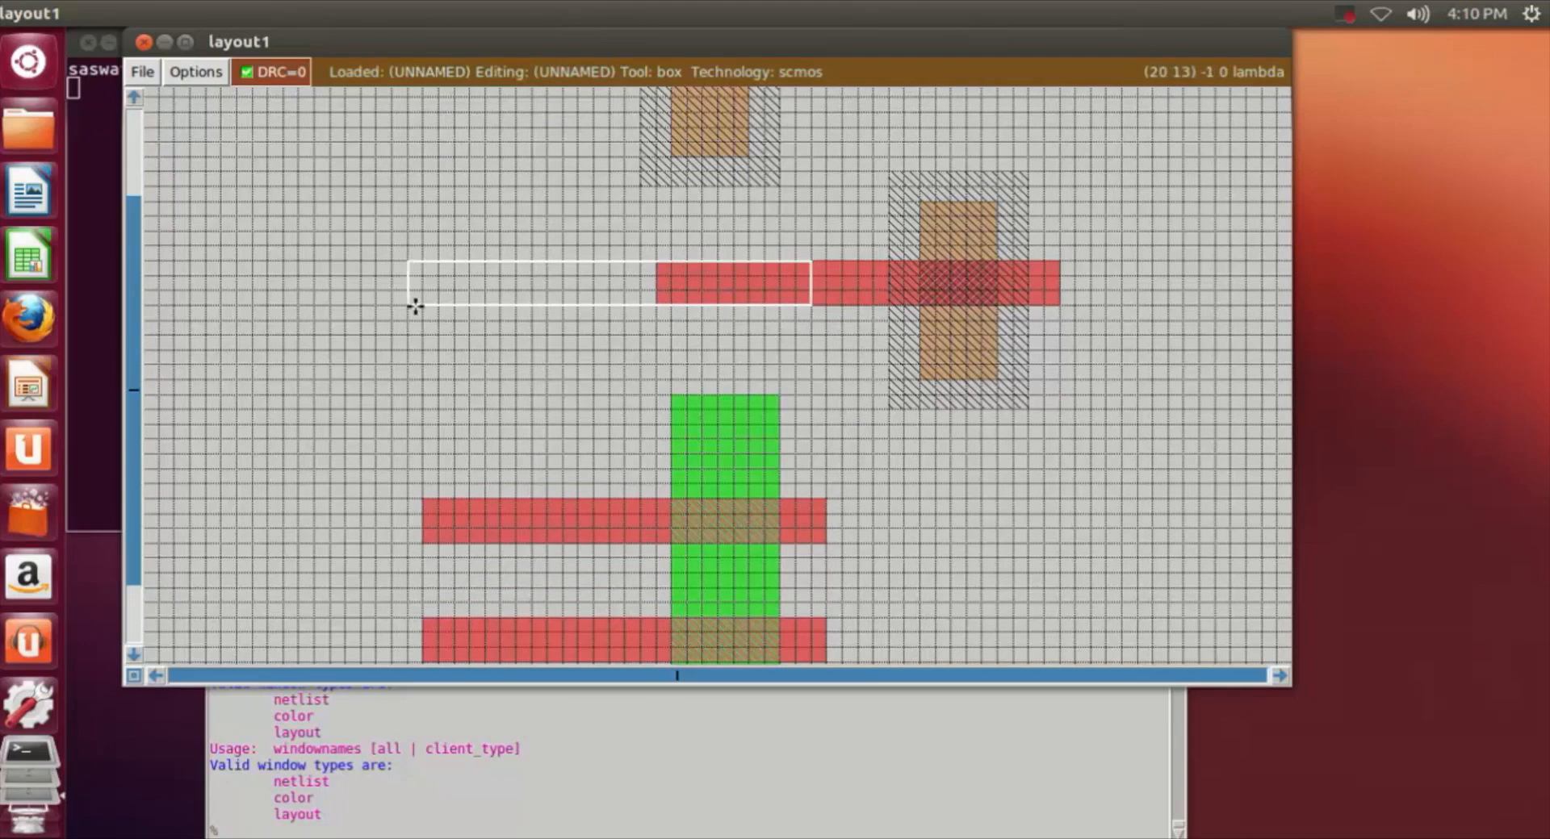
# Step: Paint the box with poly to lengthen the second n-well's strip leftward, and move the box off the strip
pyautogui.click(305, 828)
pyautogui.write('paint ')
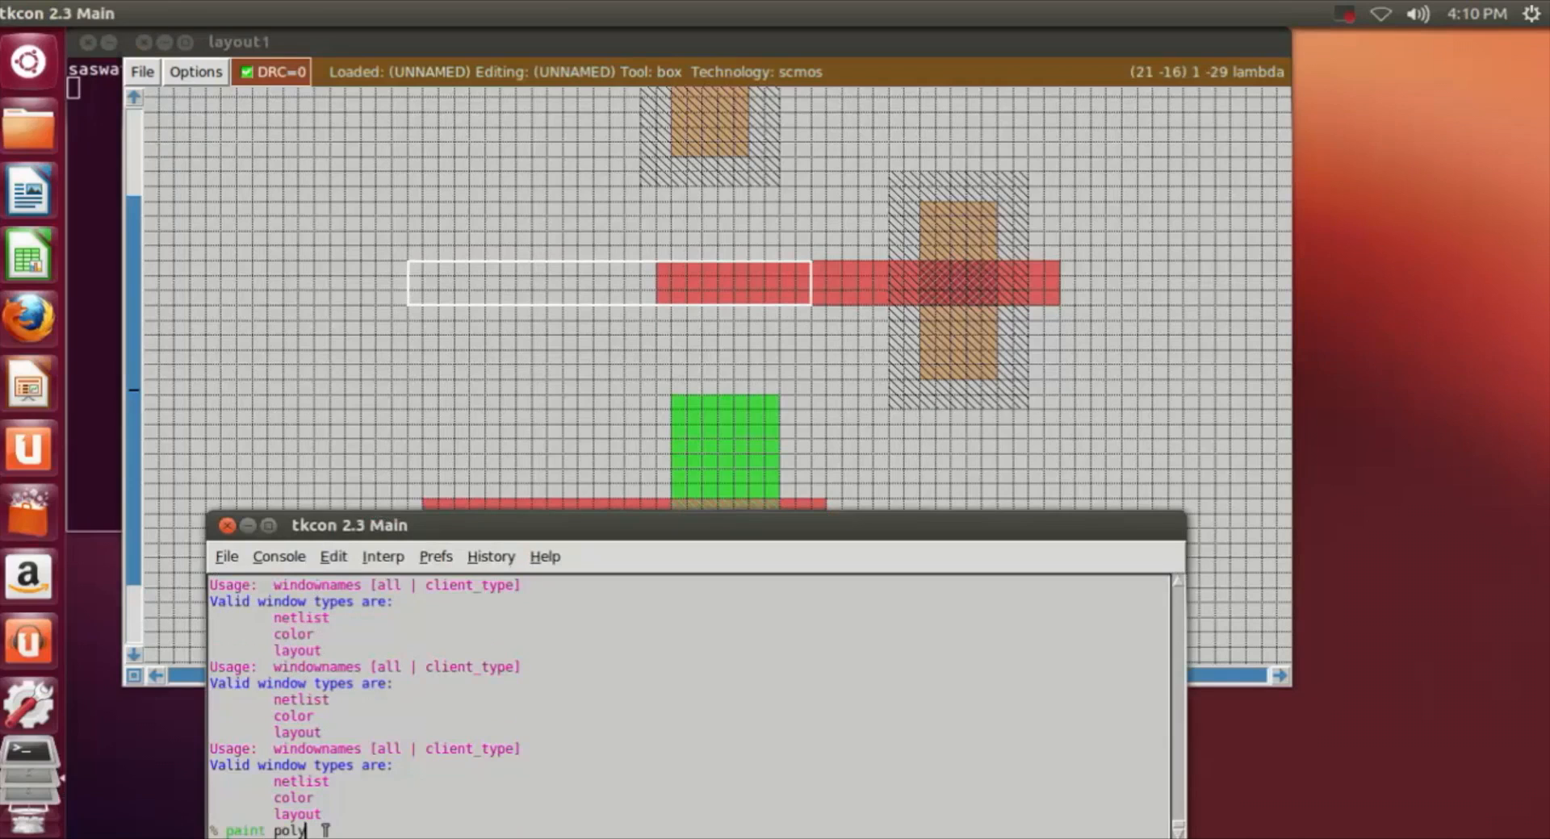
pyautogui.write('poly')
pyautogui.press('Return')
pyautogui.click(623, 423)
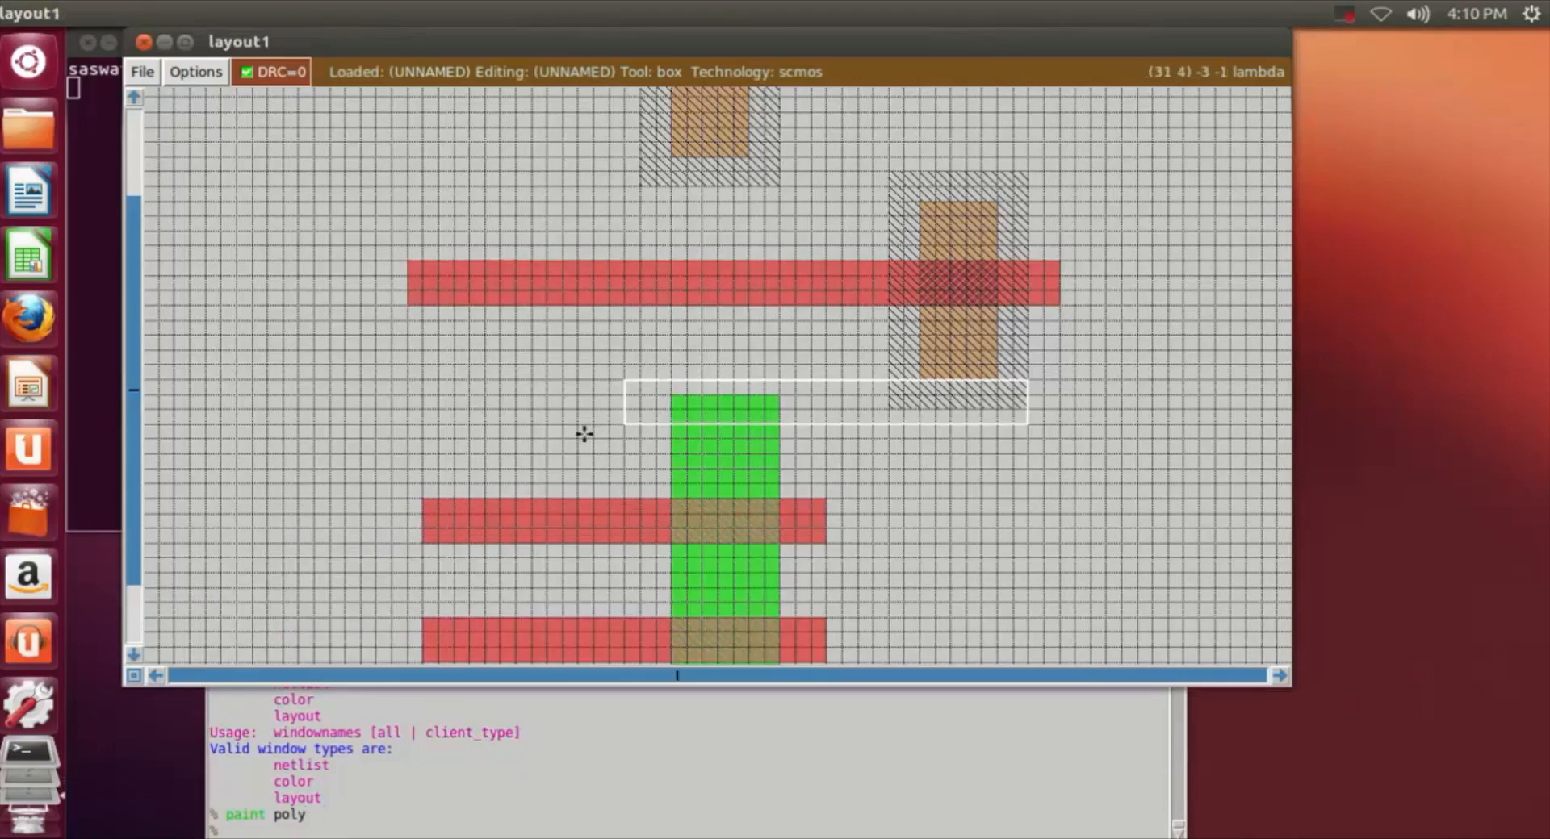
# Step: Align the box with the lower poly strip crossing the ndiff, its left edge about 9 grid squares left of the strip's left end
pyautogui.scroll(4, 582, 434)
pyautogui.scroll(-2, 564, 425)
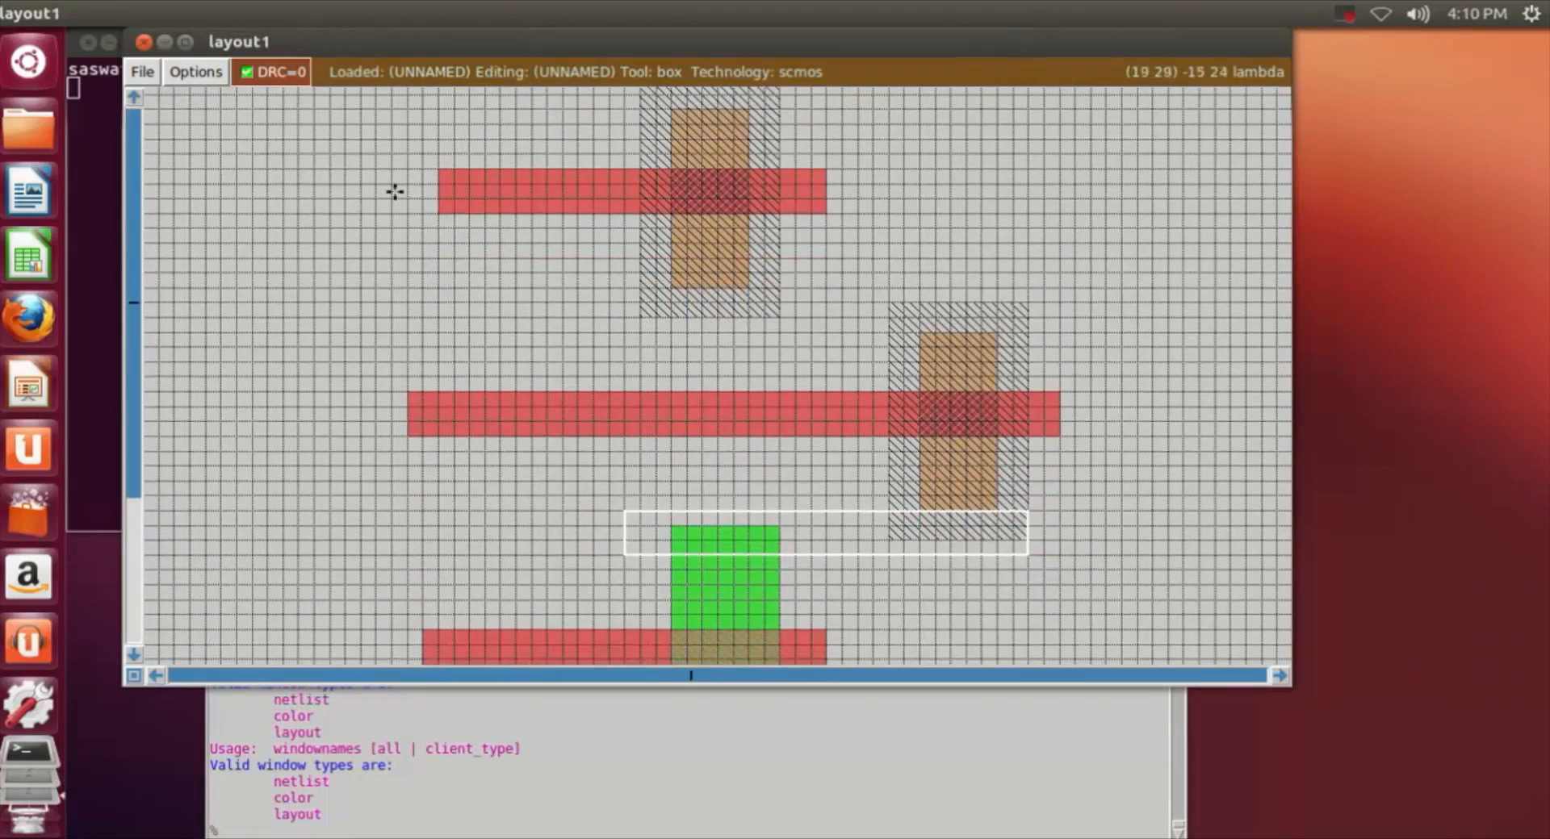
pyautogui.scroll(-4, 453, 204)
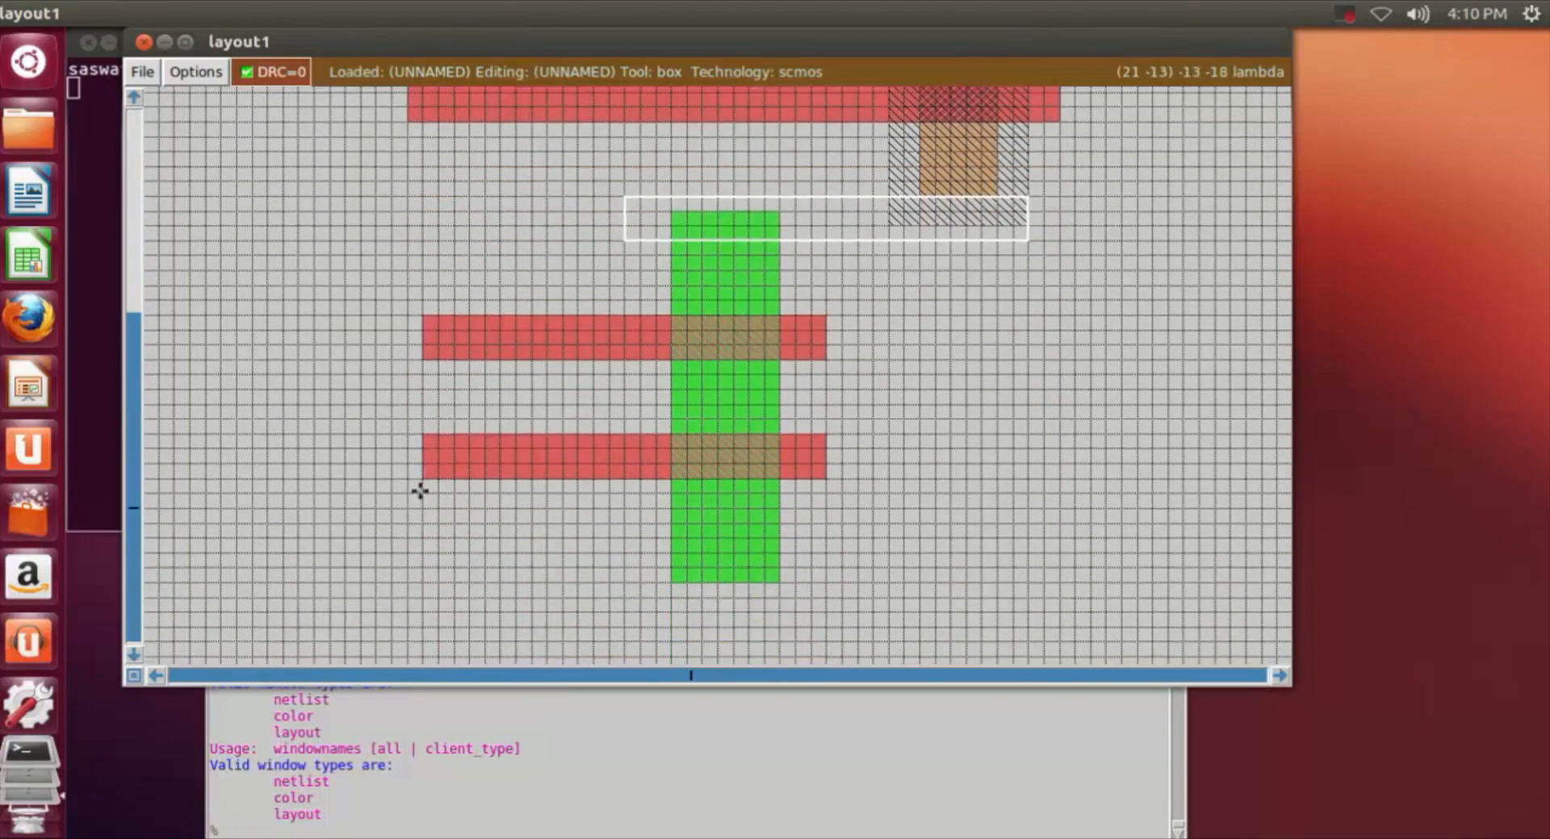
pyautogui.click(435, 461)
pyautogui.click(405, 477)
pyautogui.click(394, 476)
pyautogui.click(382, 476)
pyautogui.scroll(4, 381, 476)
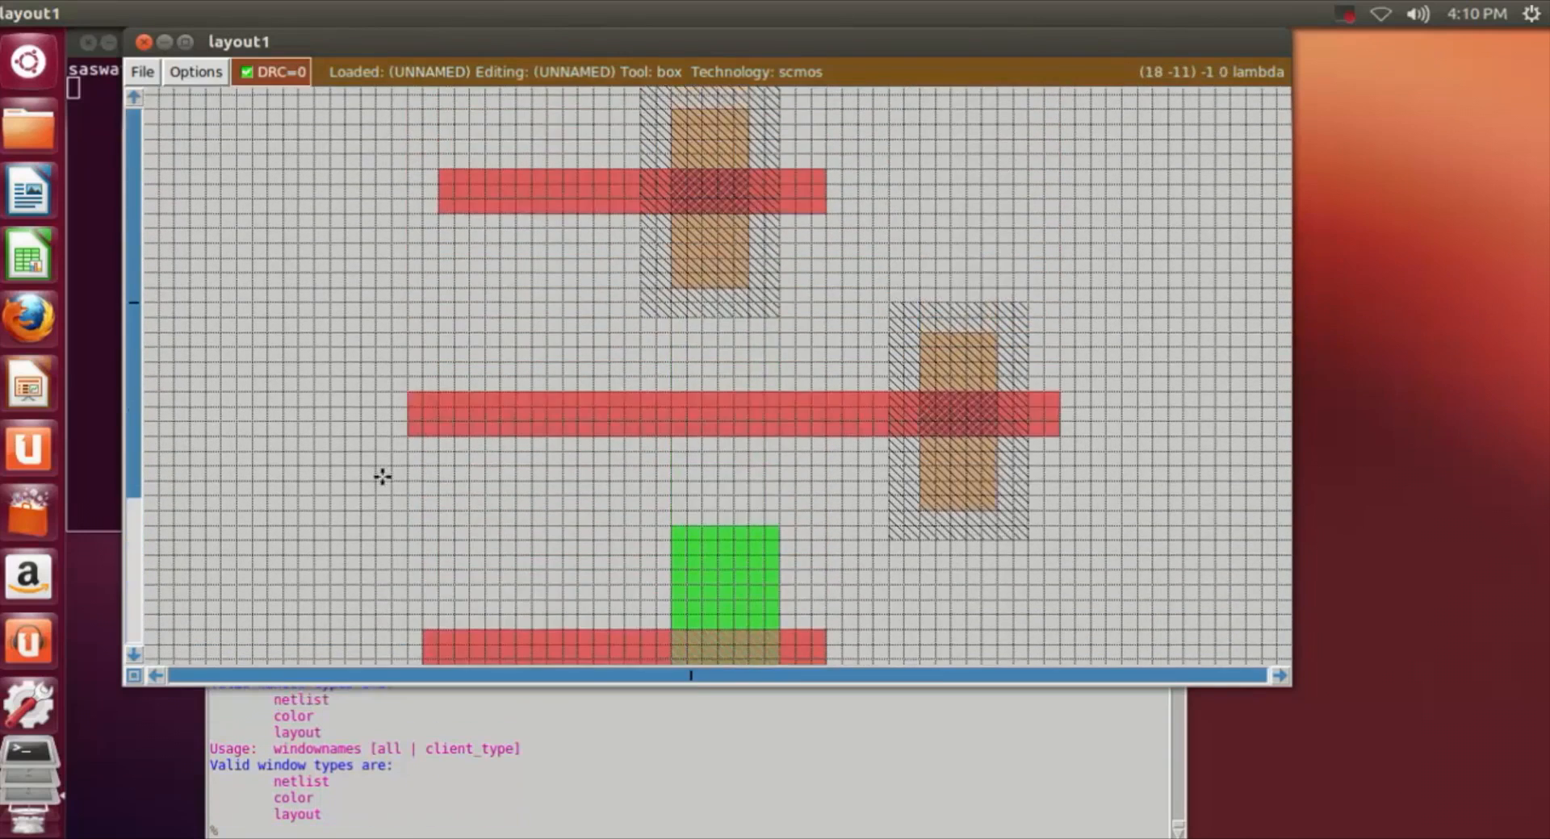
pyautogui.scroll(-4, 379, 476)
pyautogui.click(345, 470)
pyautogui.click(325, 480)
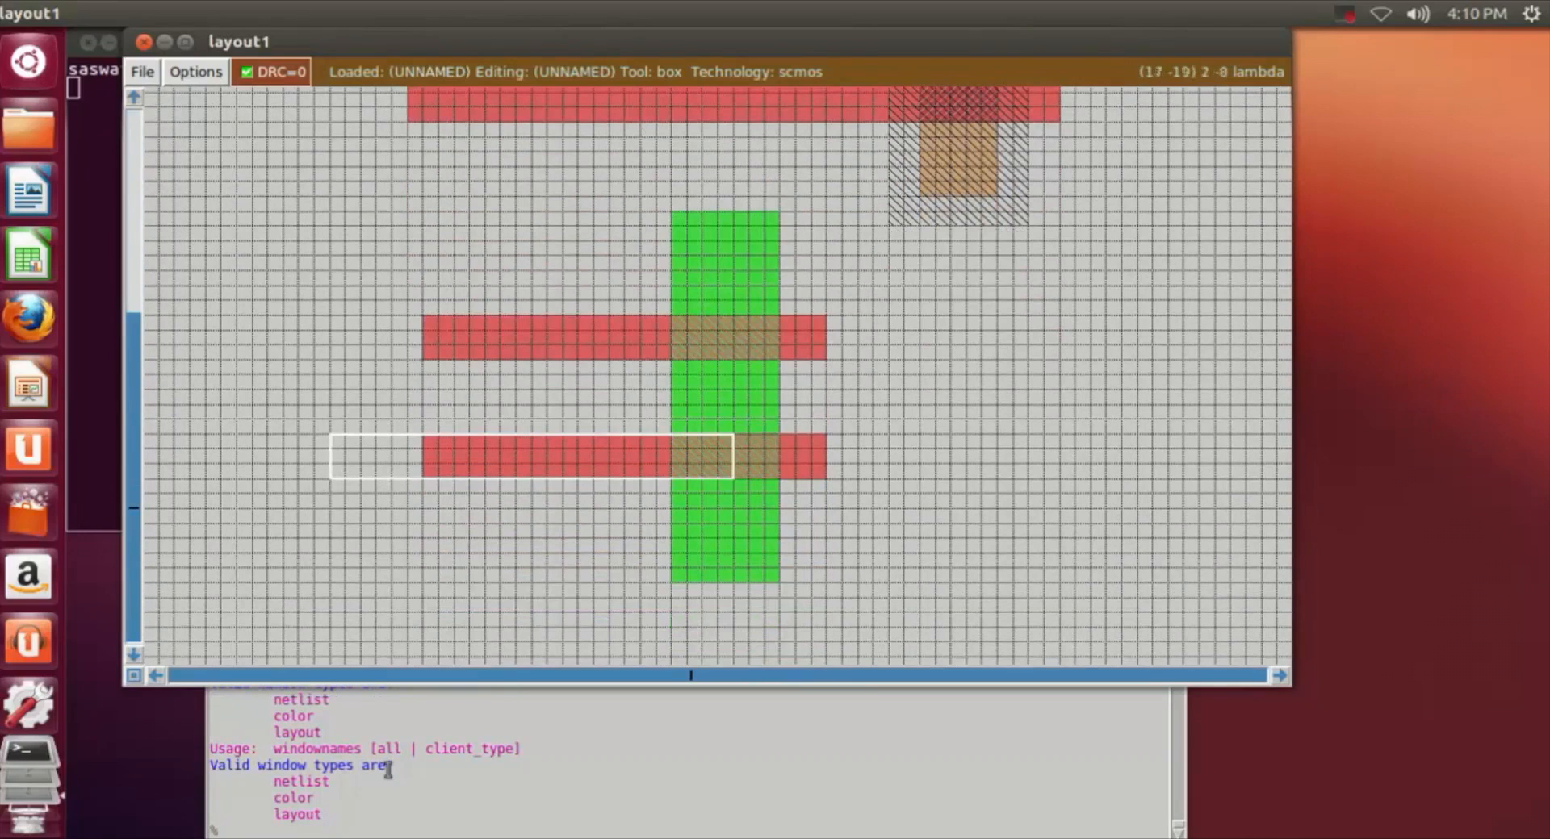
pyautogui.click(287, 472)
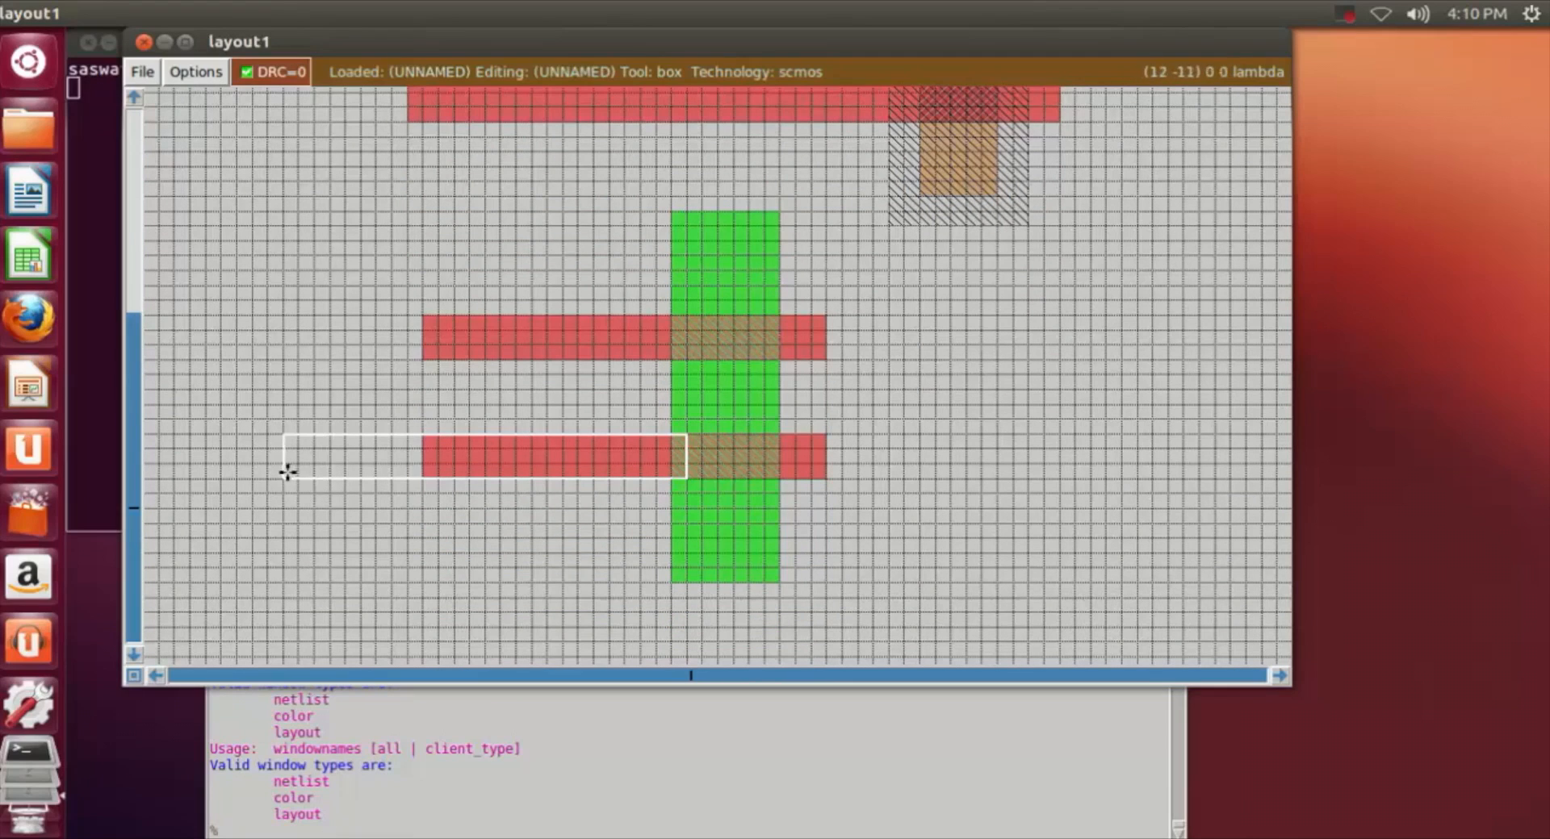
# Step: Extend the ndiff's lower strip leftward by painting the box with poly, and move the box aside
pyautogui.click(274, 825)
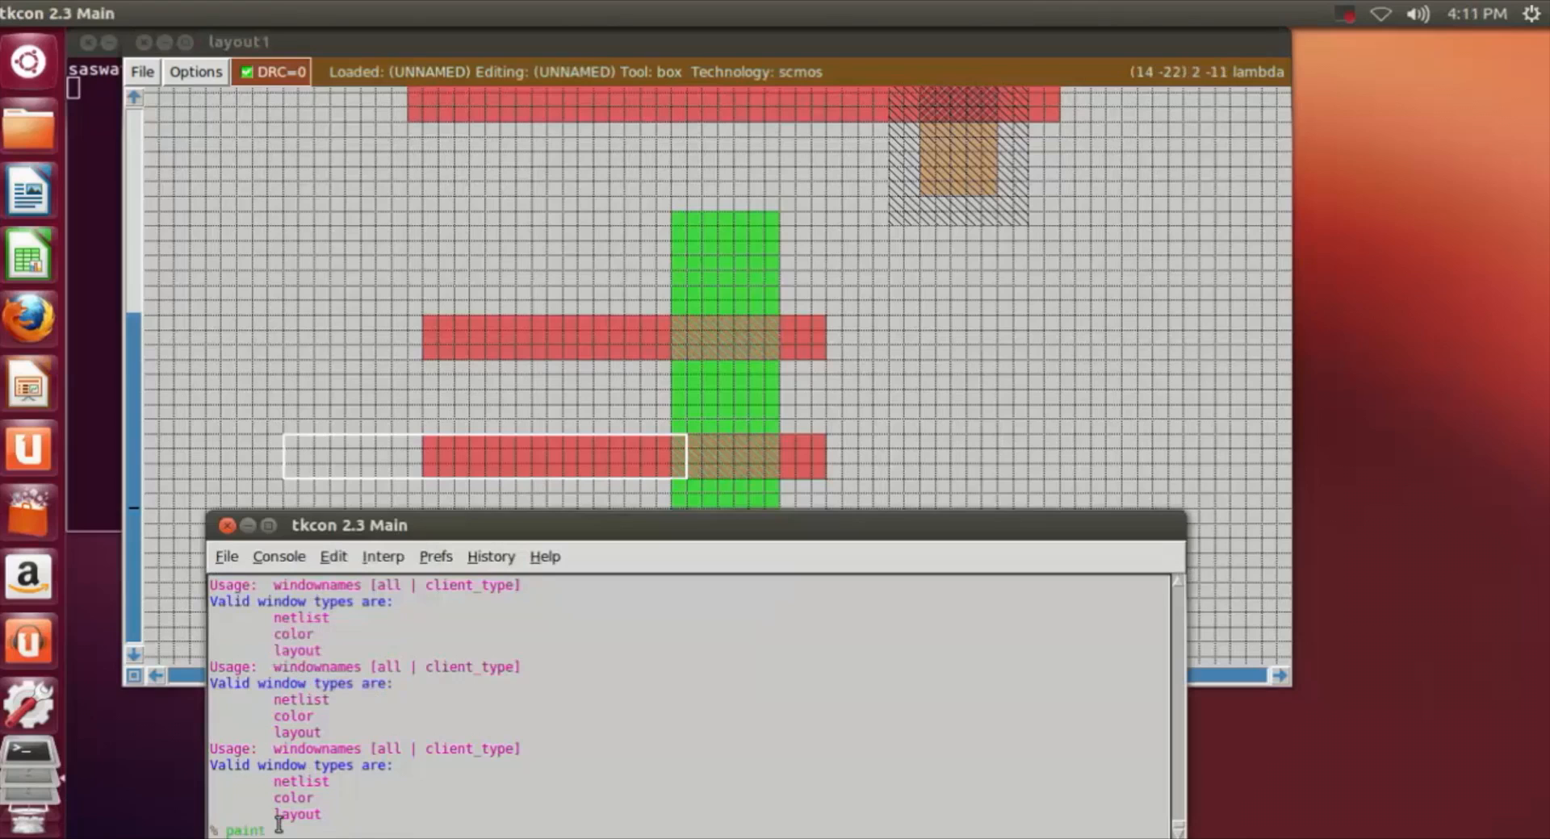
pyautogui.write('paint poly')
pyautogui.press('Return')
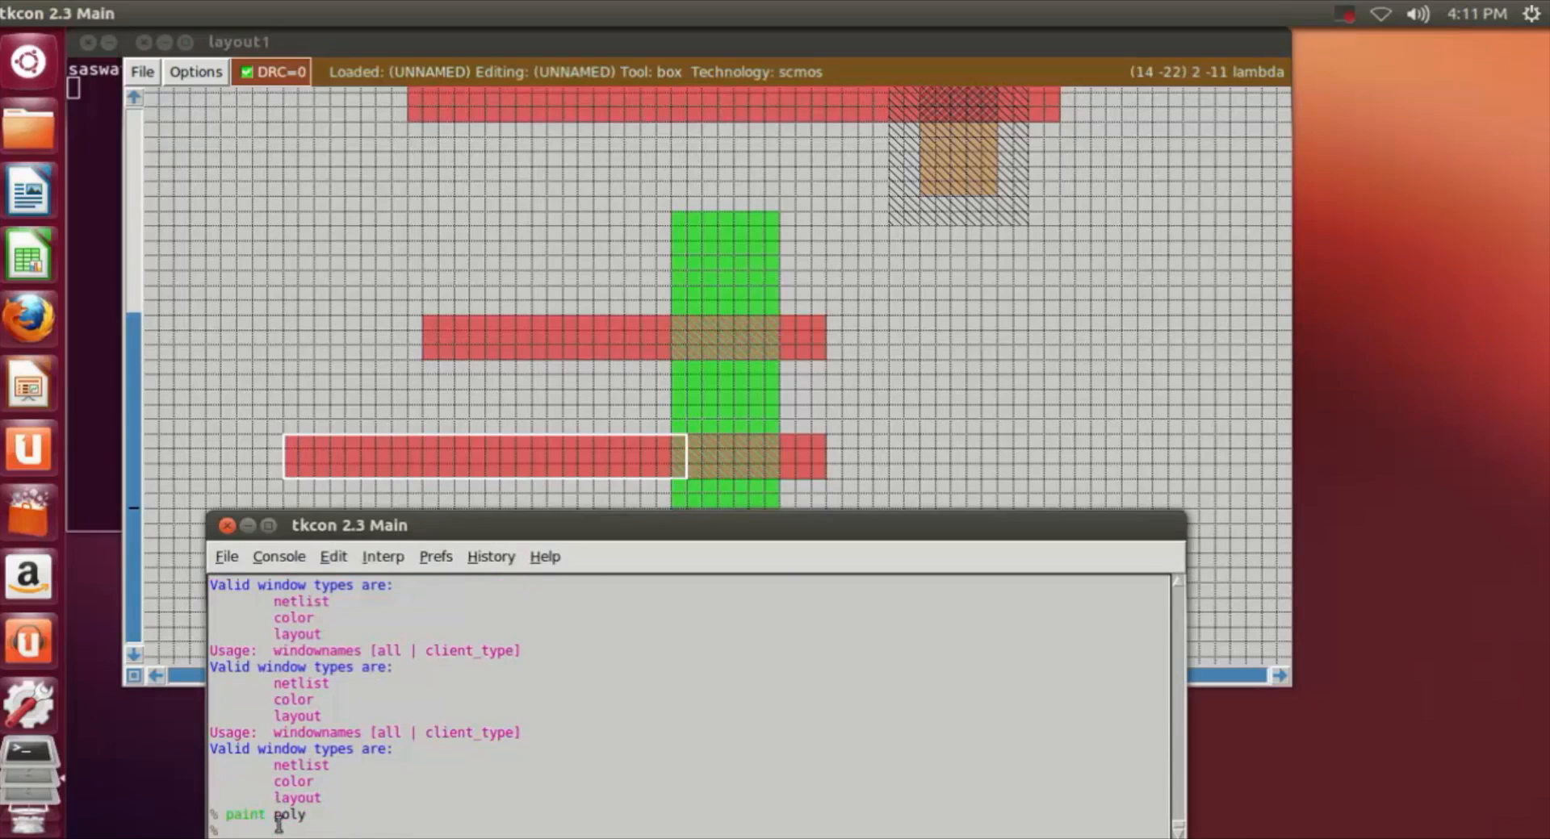
pyautogui.click(946, 394)
# Step: Align the box with the first n-well's poly strip, its left edge about 11 grid squares left of the strip's left end
pyautogui.scroll(5, 948, 393)
pyautogui.scroll(-3, 554, 345)
pyautogui.scroll(4, 546, 343)
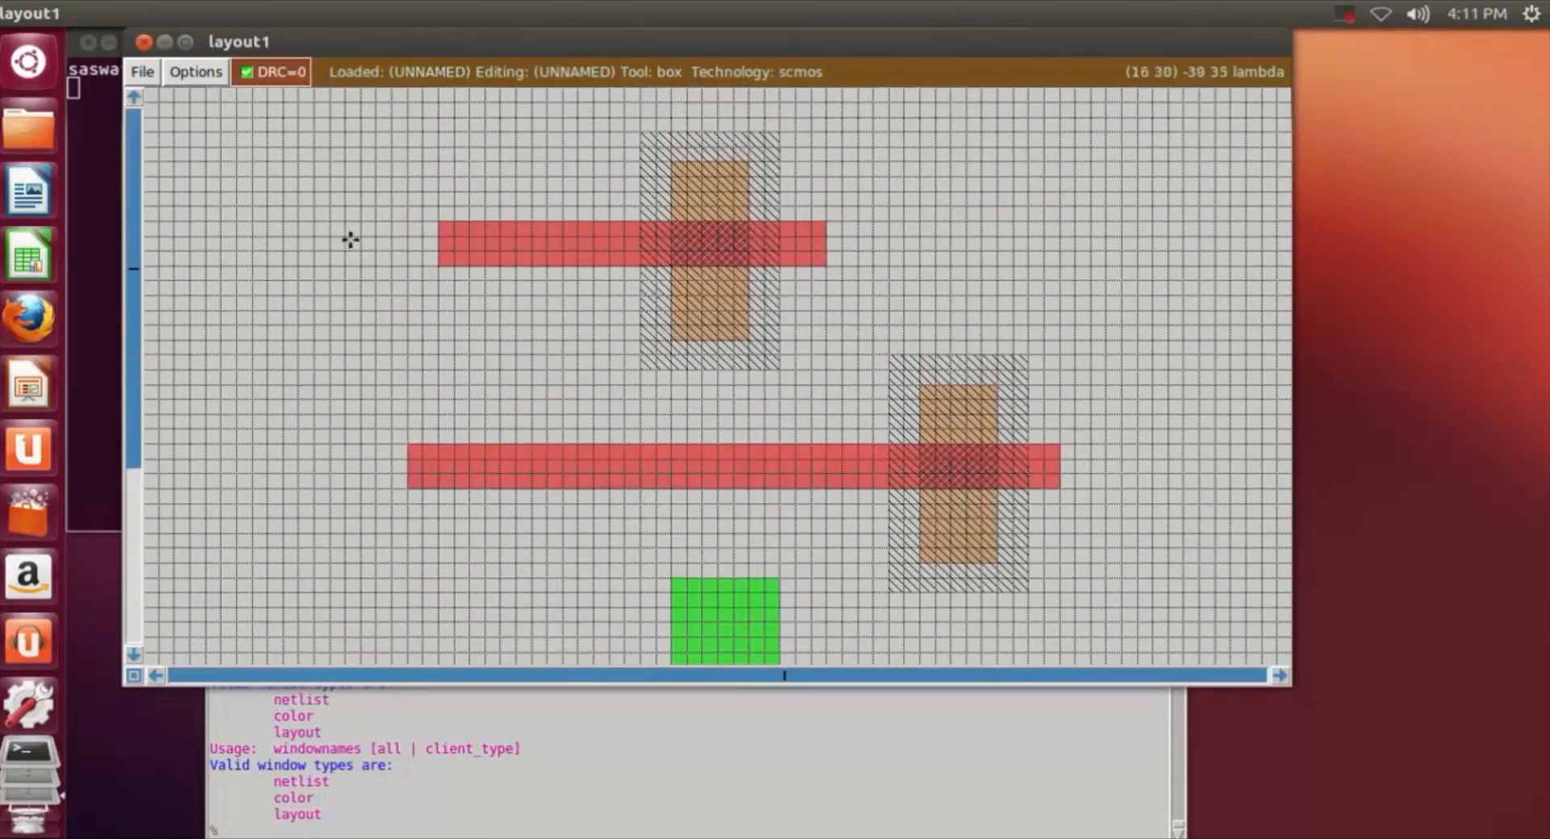
pyautogui.scroll(-4, 391, 218)
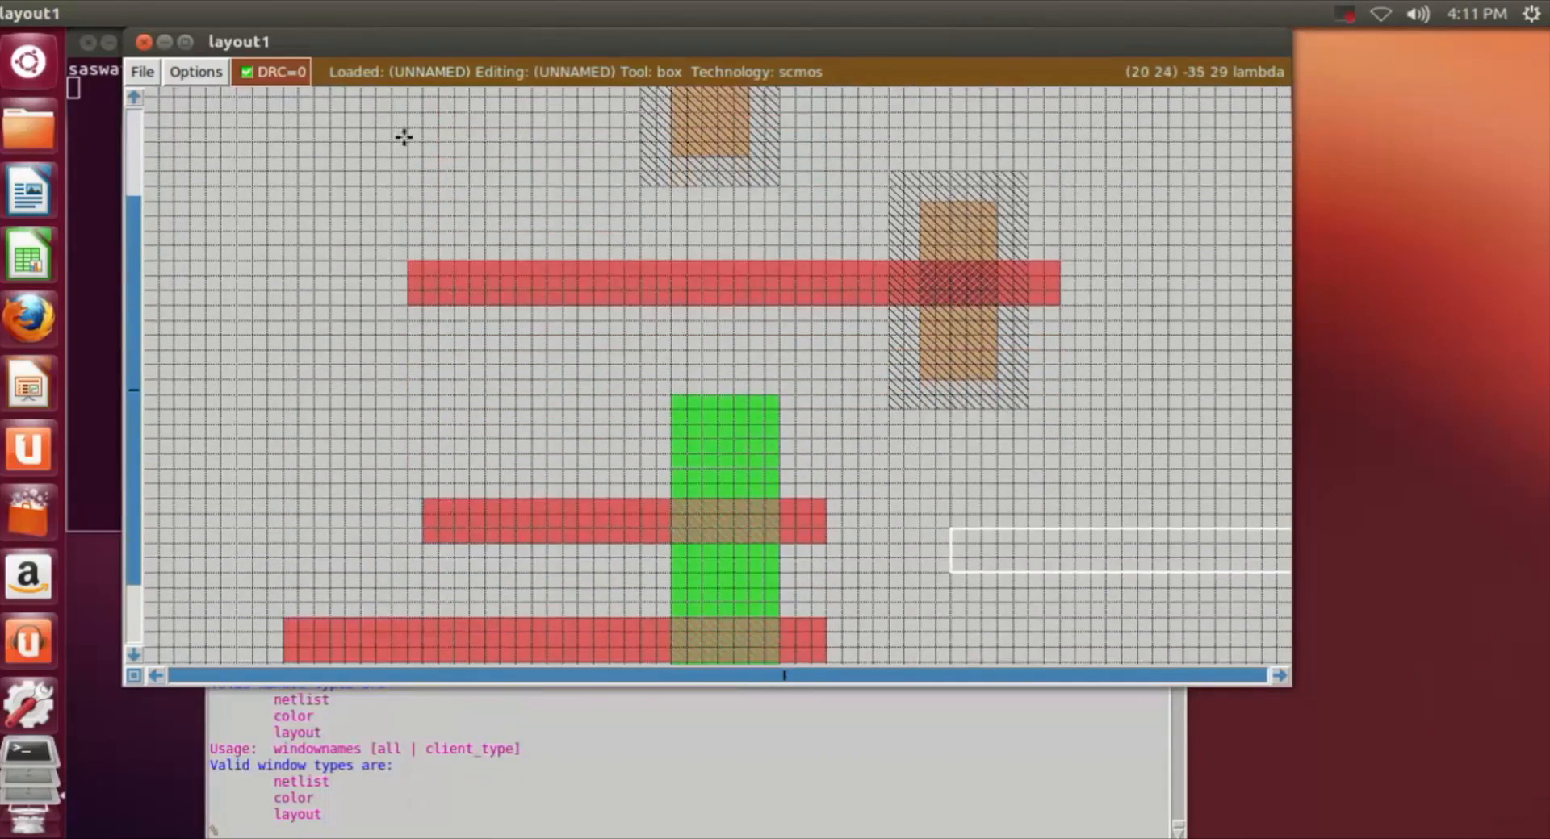
pyautogui.hotkey('shift', 'z')
pyautogui.click(534, 220)
pyautogui.click(527, 240)
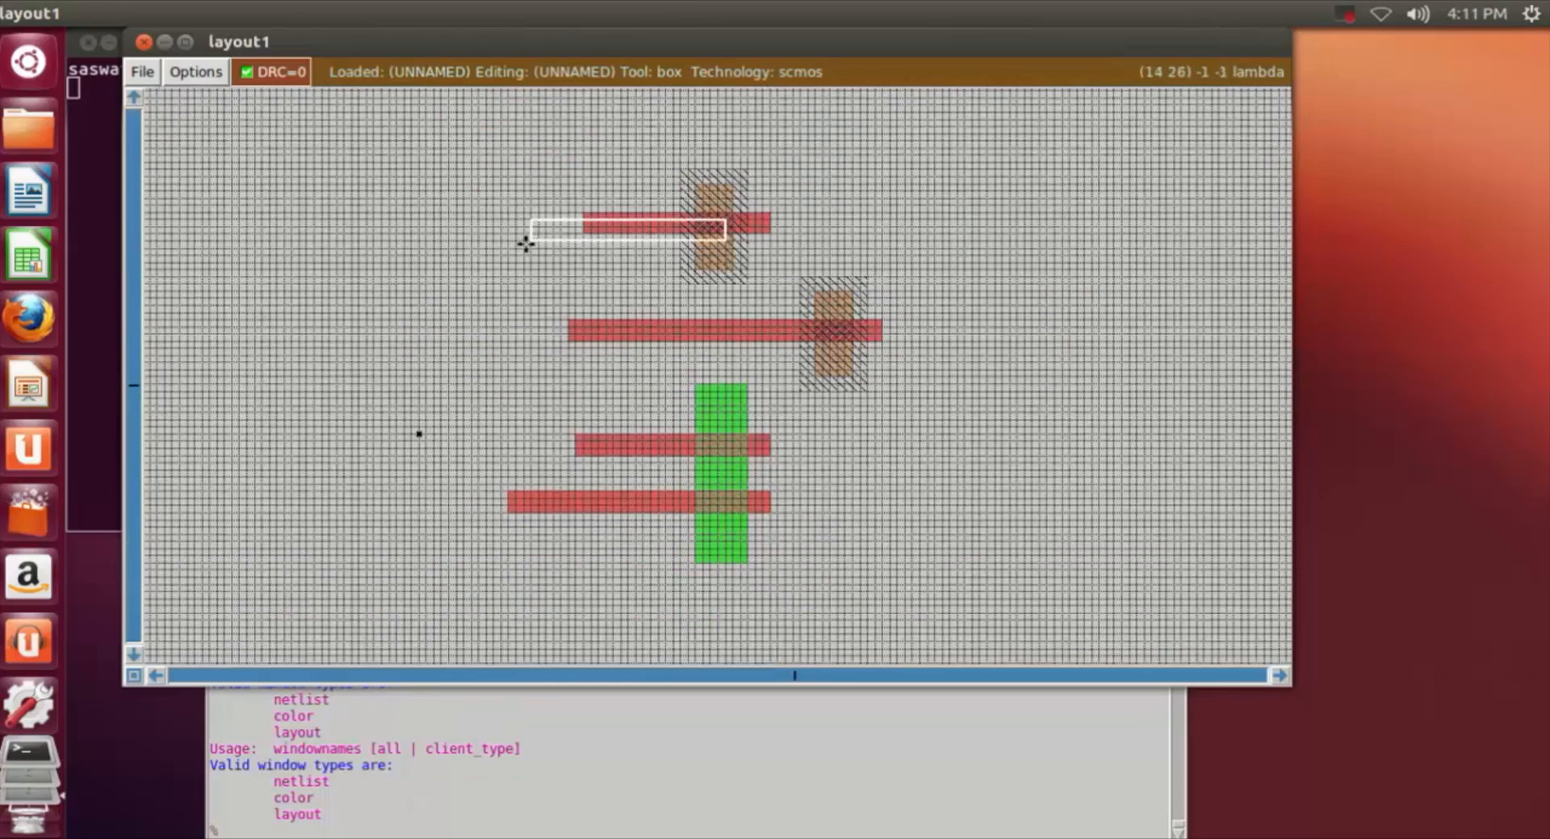
pyautogui.click(520, 230)
pyautogui.click(501, 233)
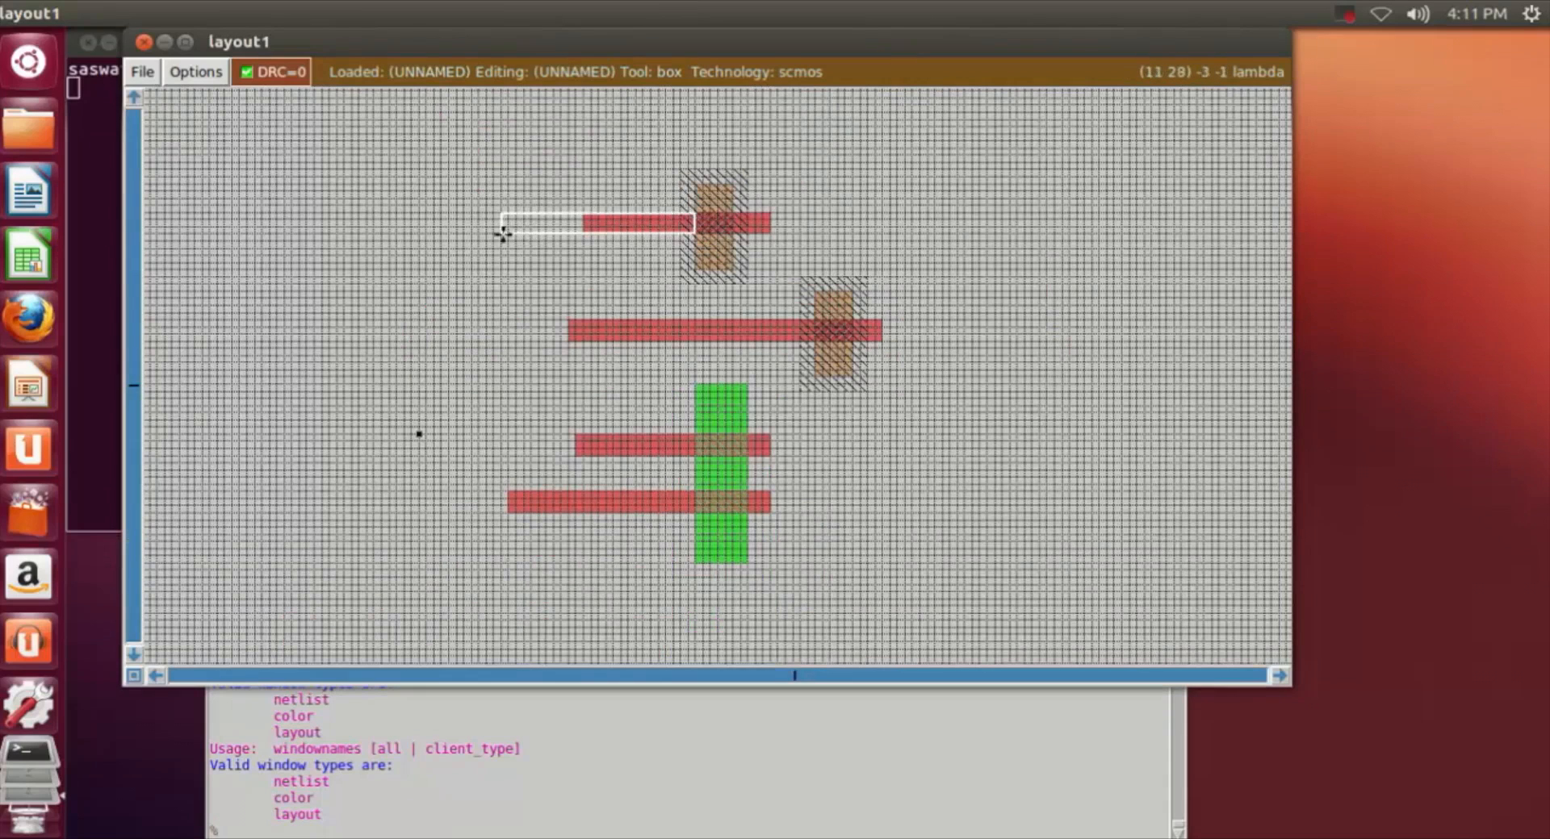
# Step: Paint the box with poly to extend the first n-well's strip leftward, and place the box in empty space right of the layout
pyautogui.click(467, 831)
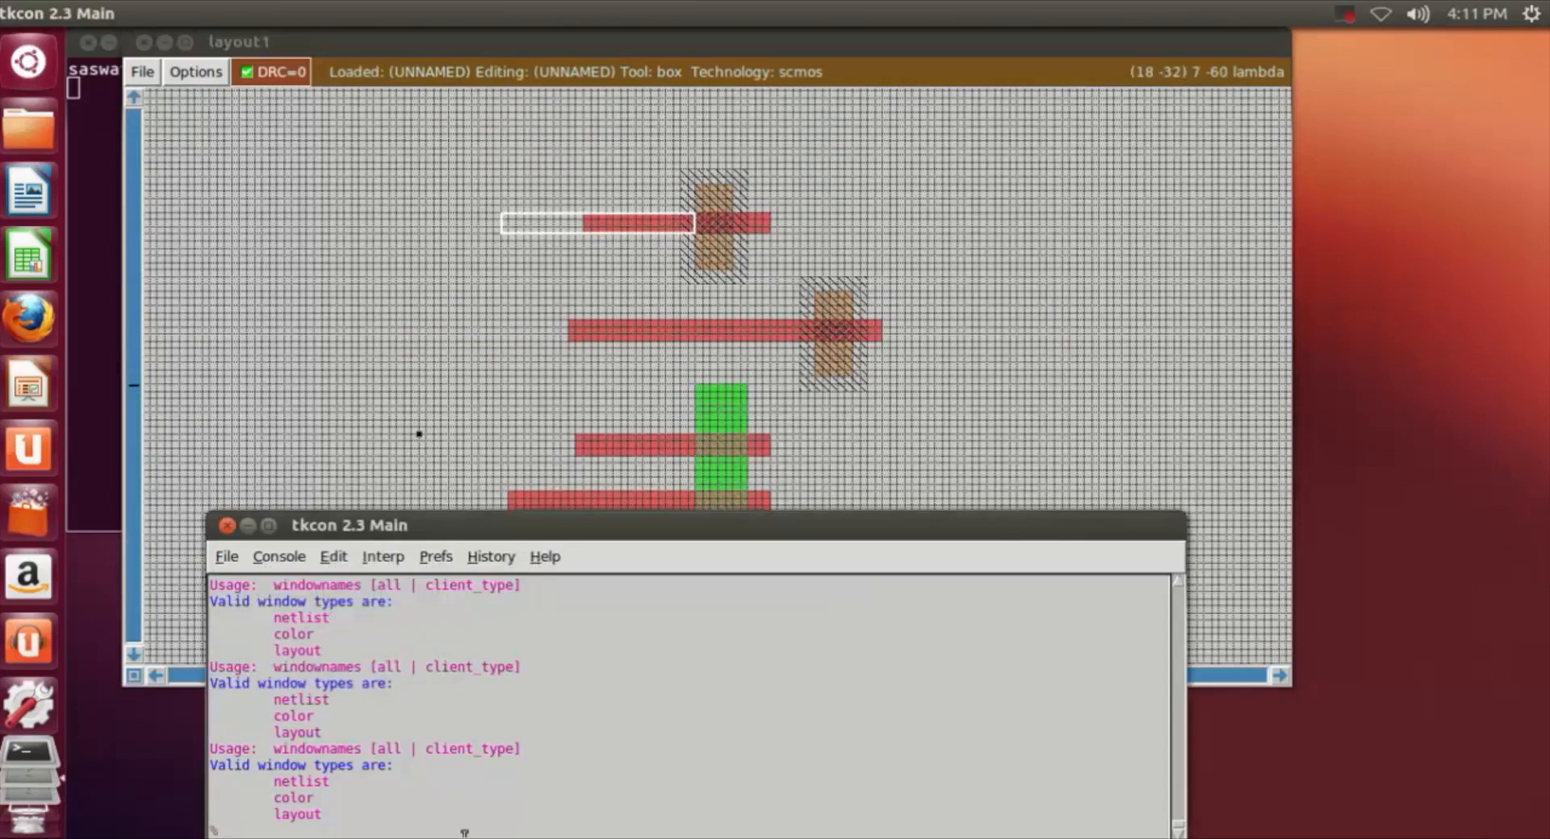
pyautogui.write('paint poly')
pyautogui.press('Return')
pyautogui.click(1029, 457)
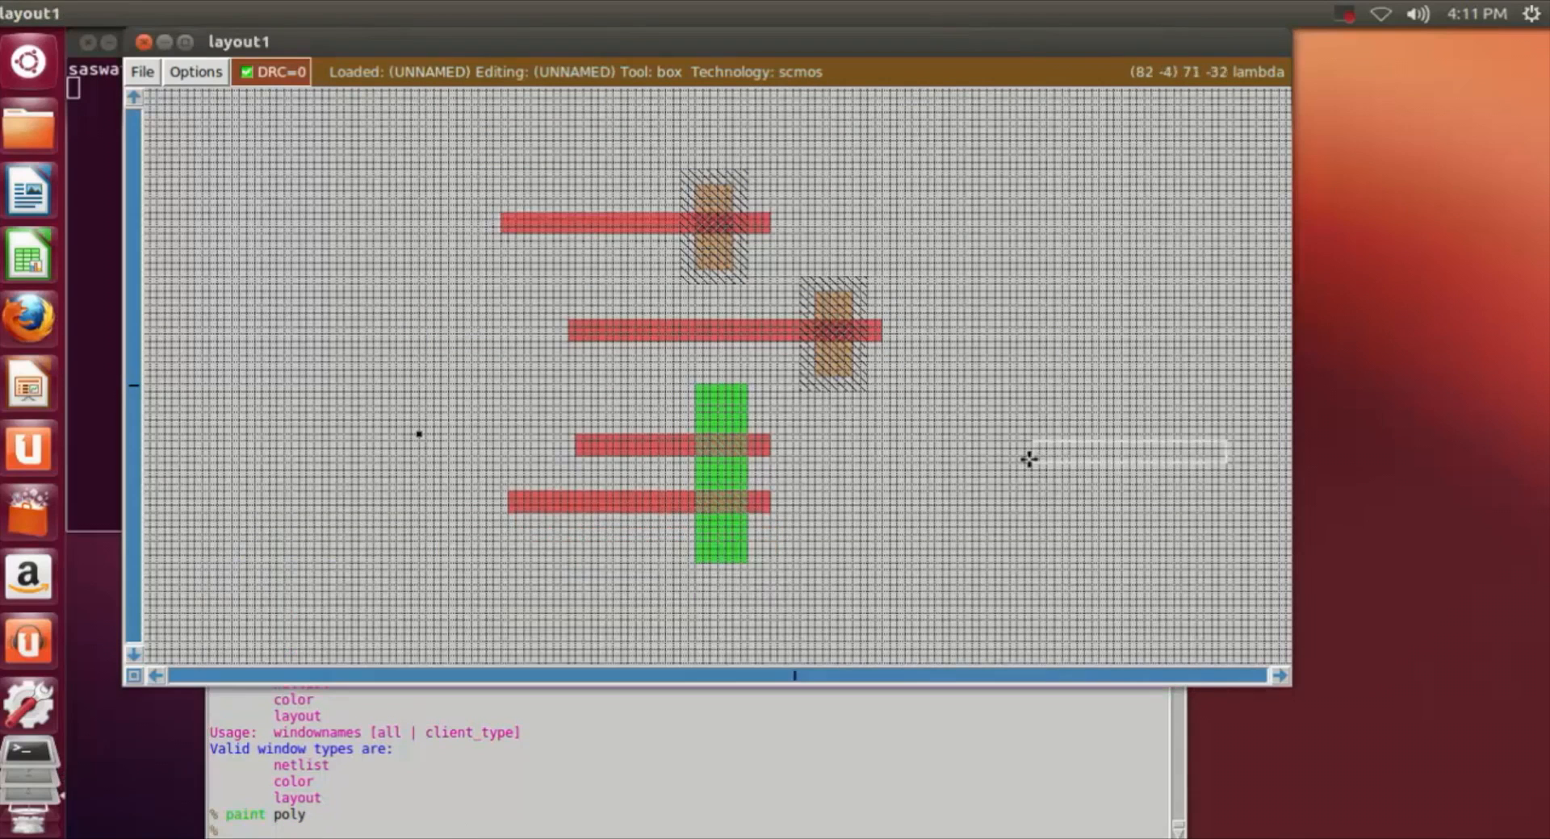
# Step: Place the box with its lower-left corner on the upper-left corner of the second n-well's poly strip
pyautogui.hotkey('shift', 'z')
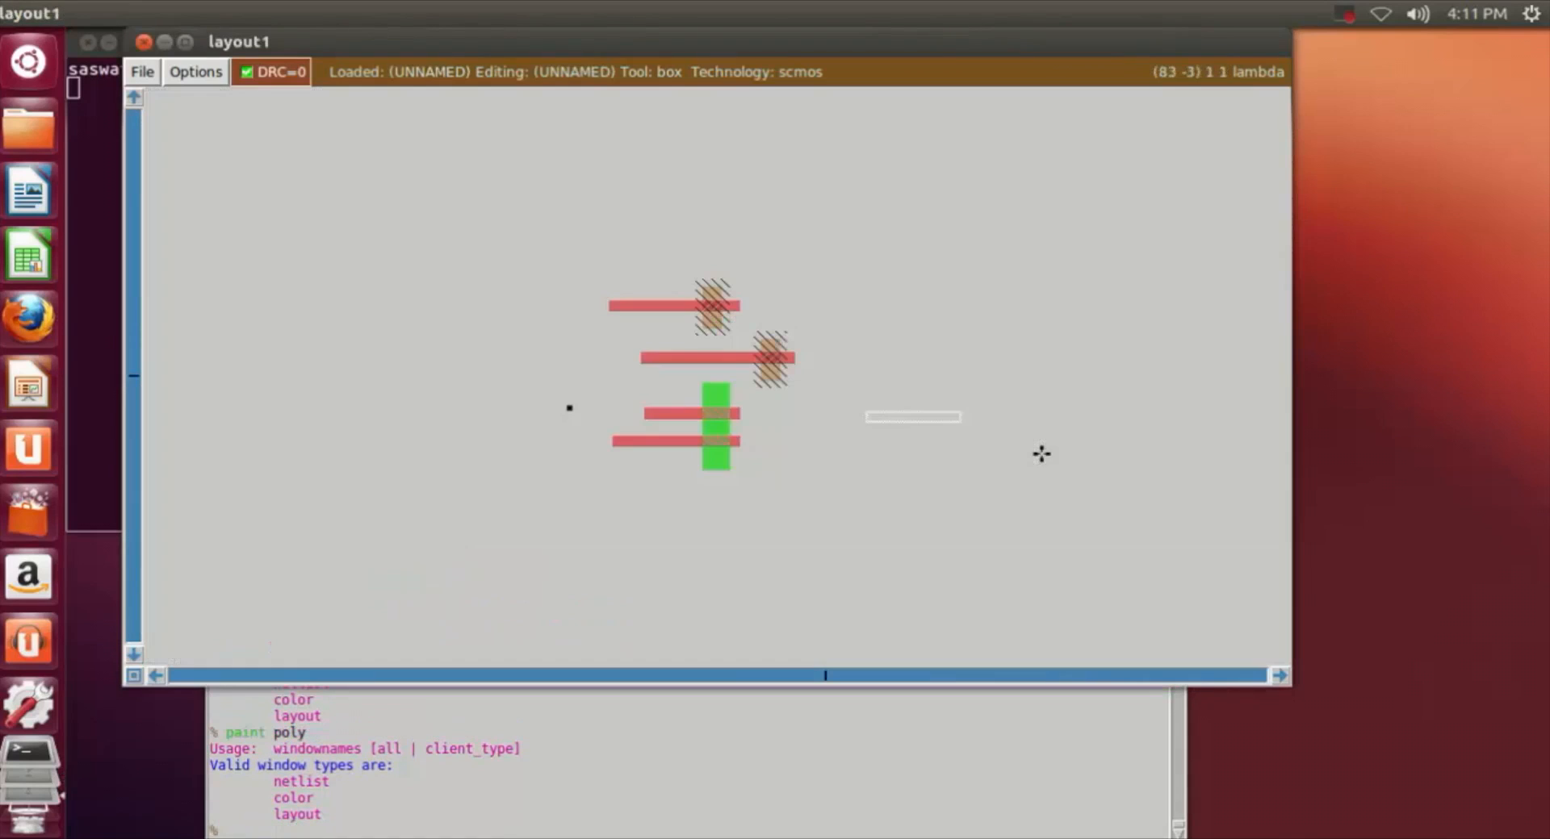
pyautogui.press('z')
pyautogui.press('z')
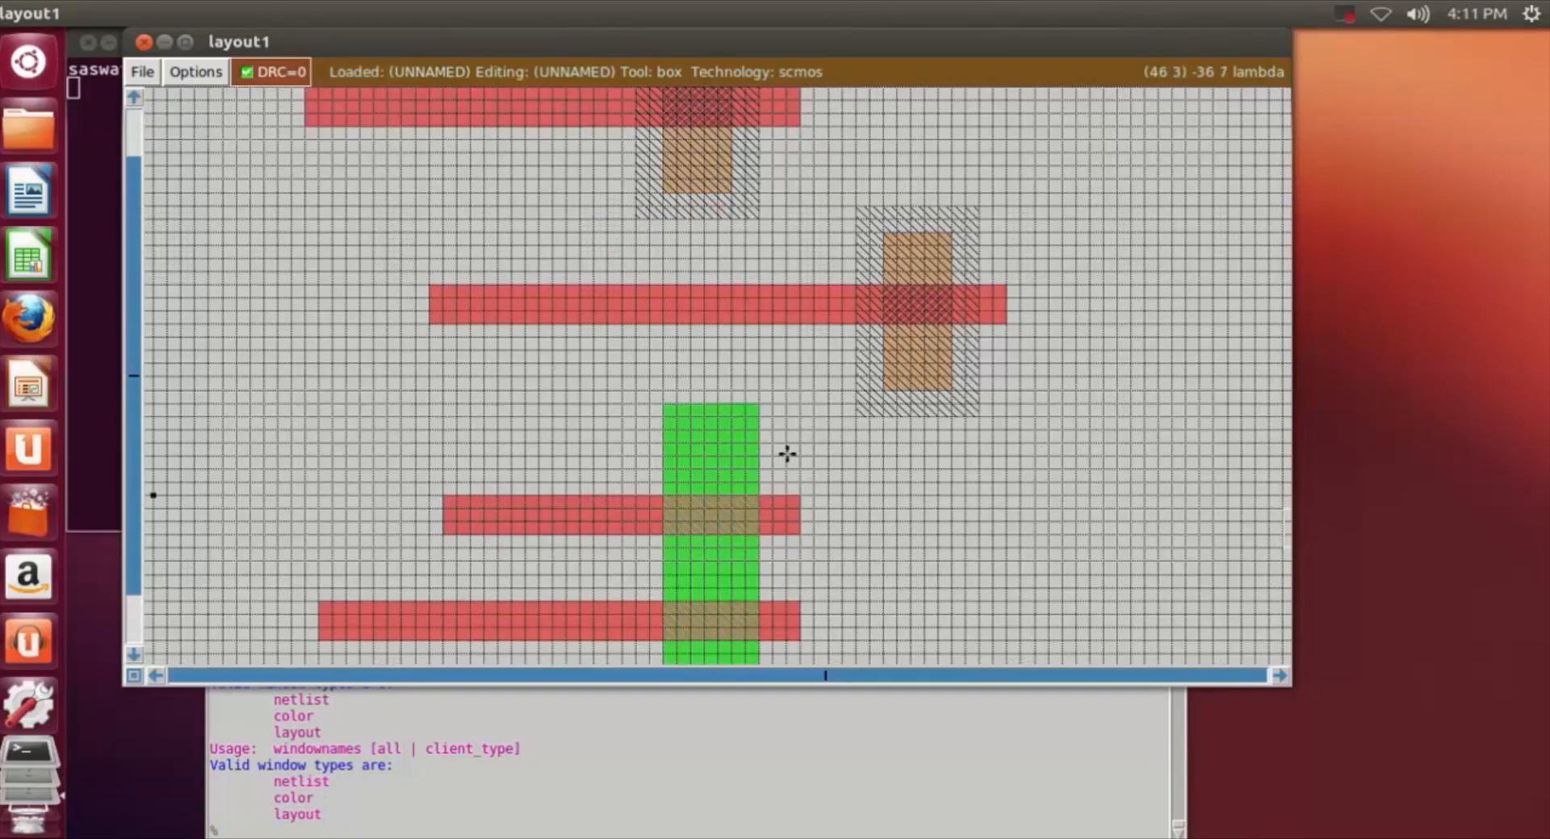
pyautogui.scroll(1, 787, 455)
pyautogui.scroll(-4, 787, 454)
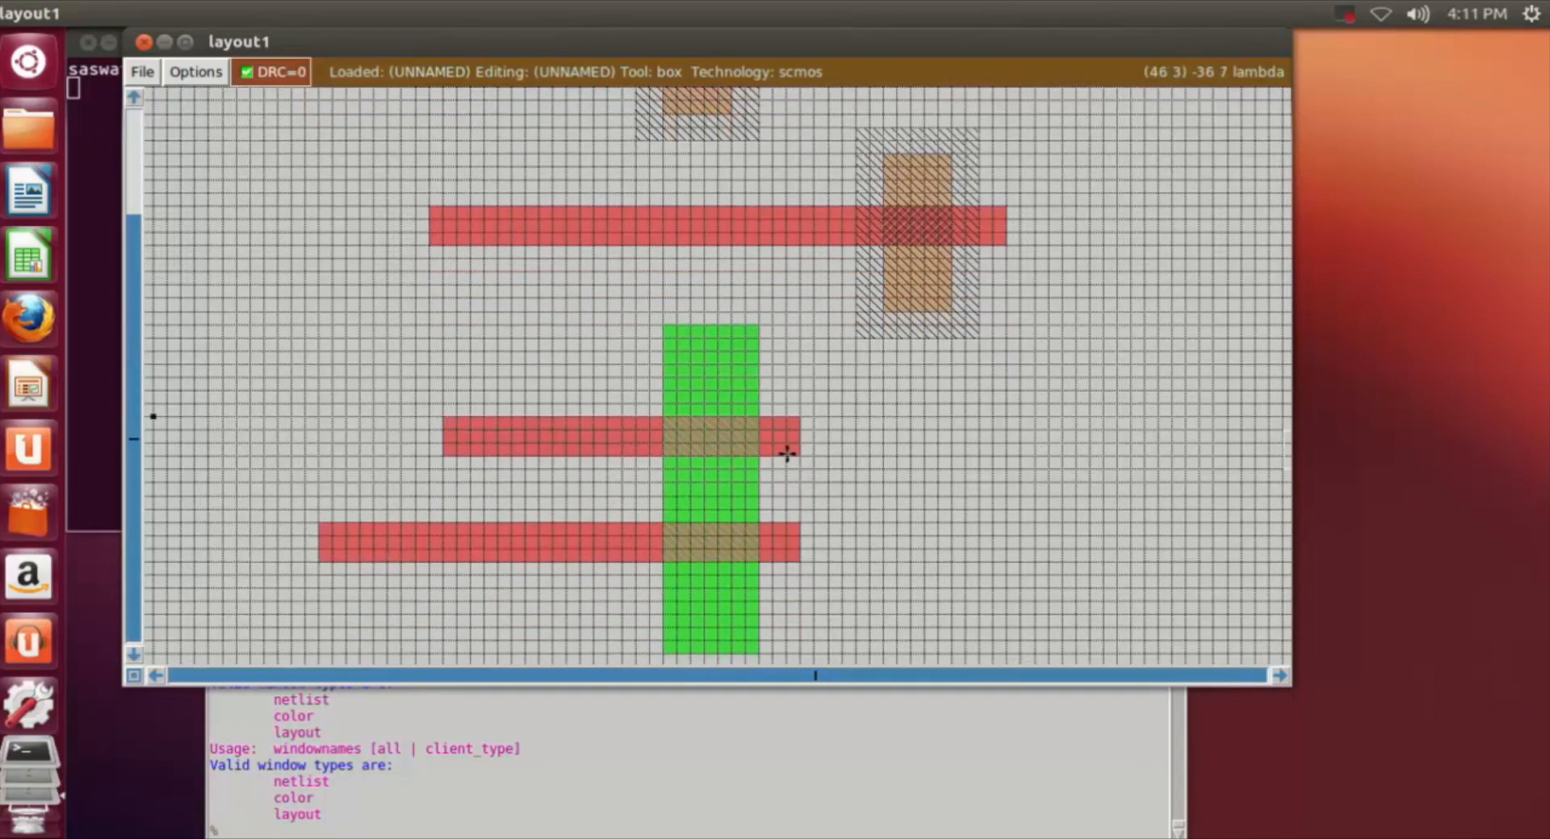
pyautogui.click(429, 216)
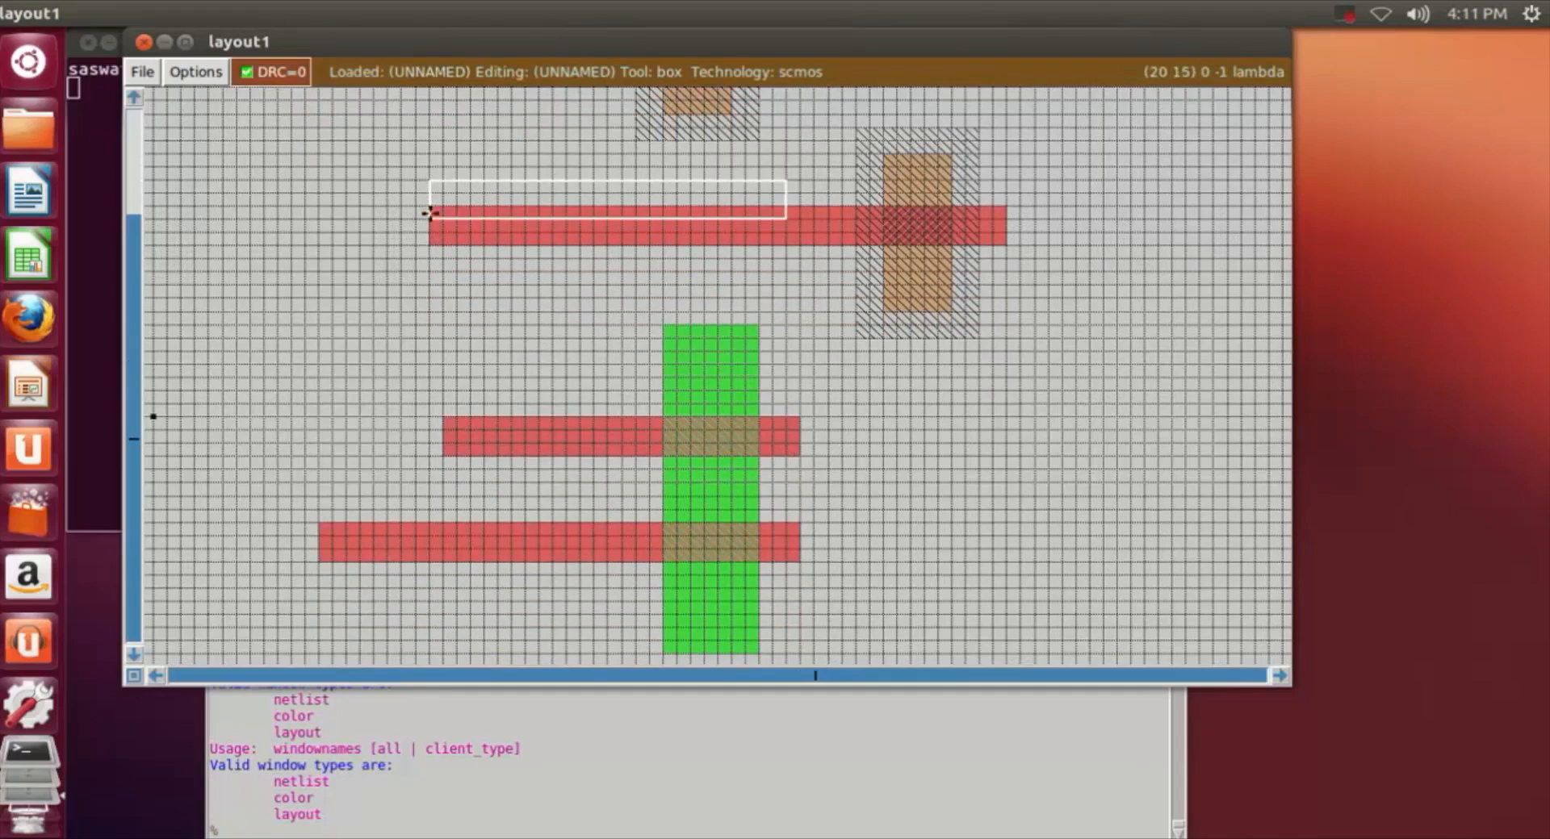
pyautogui.click(430, 207)
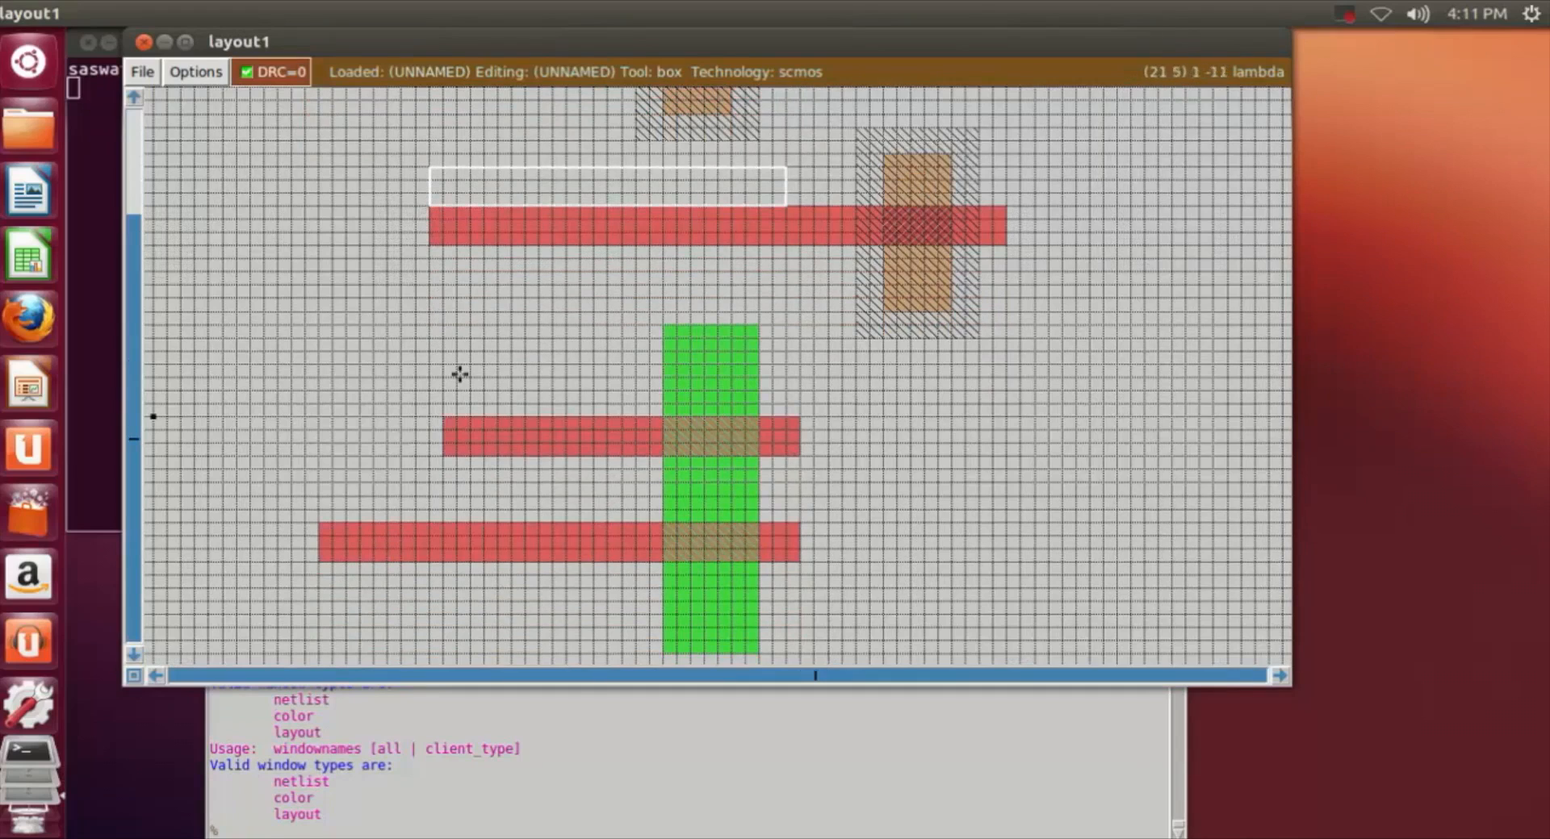
# Step: Resize the box to about 3 by 19 grid squares down to the ndiff's upper poly strip, and paint it with poly to join both strips
pyautogui.rightClick(479, 457)
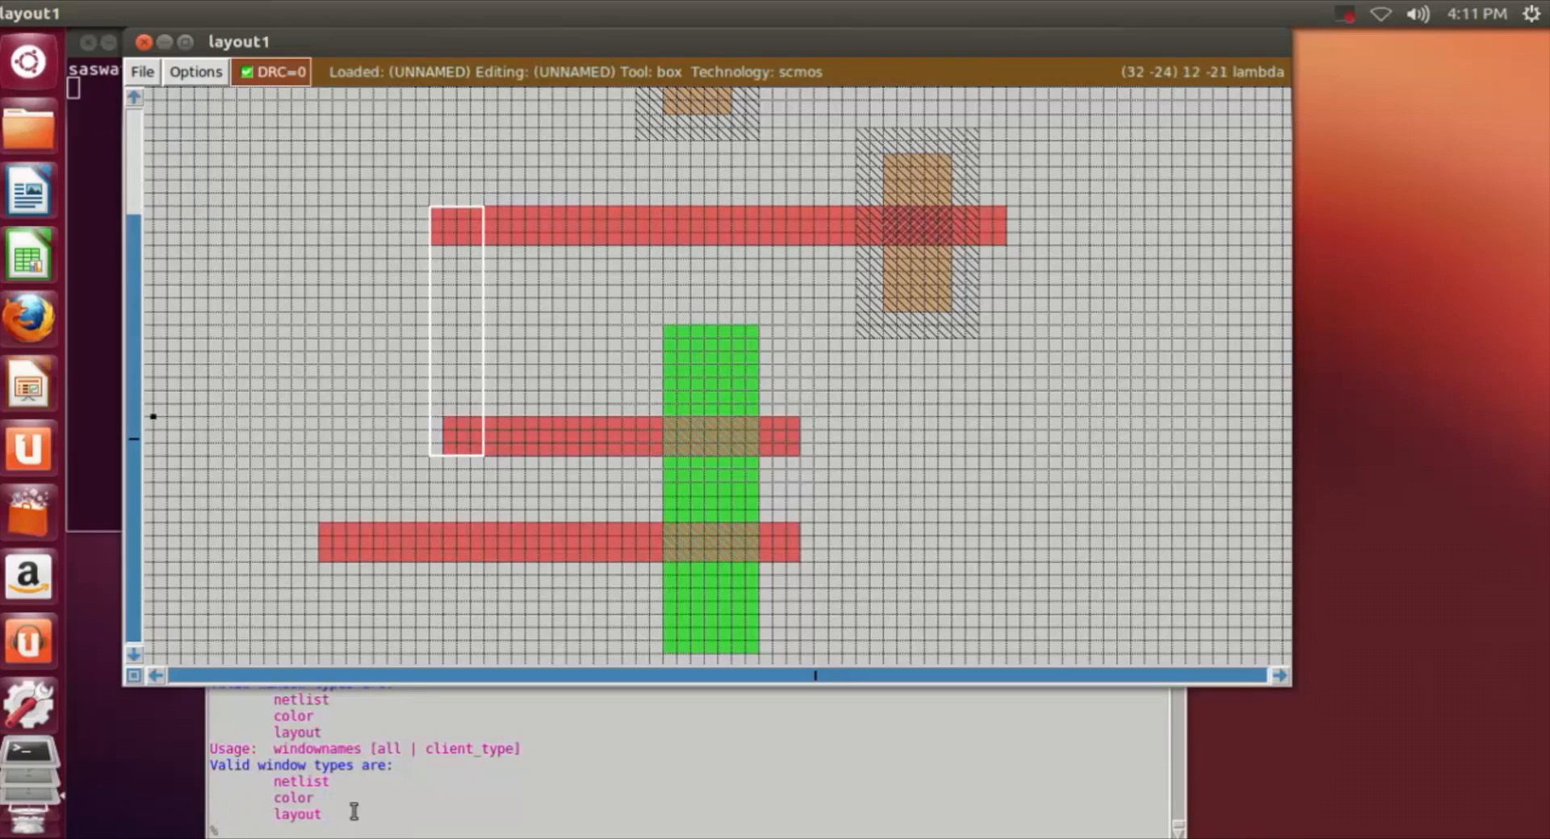
pyautogui.rightClick(473, 447)
pyautogui.rightClick(463, 406)
pyautogui.rightClick(474, 343)
pyautogui.rightClick(466, 233)
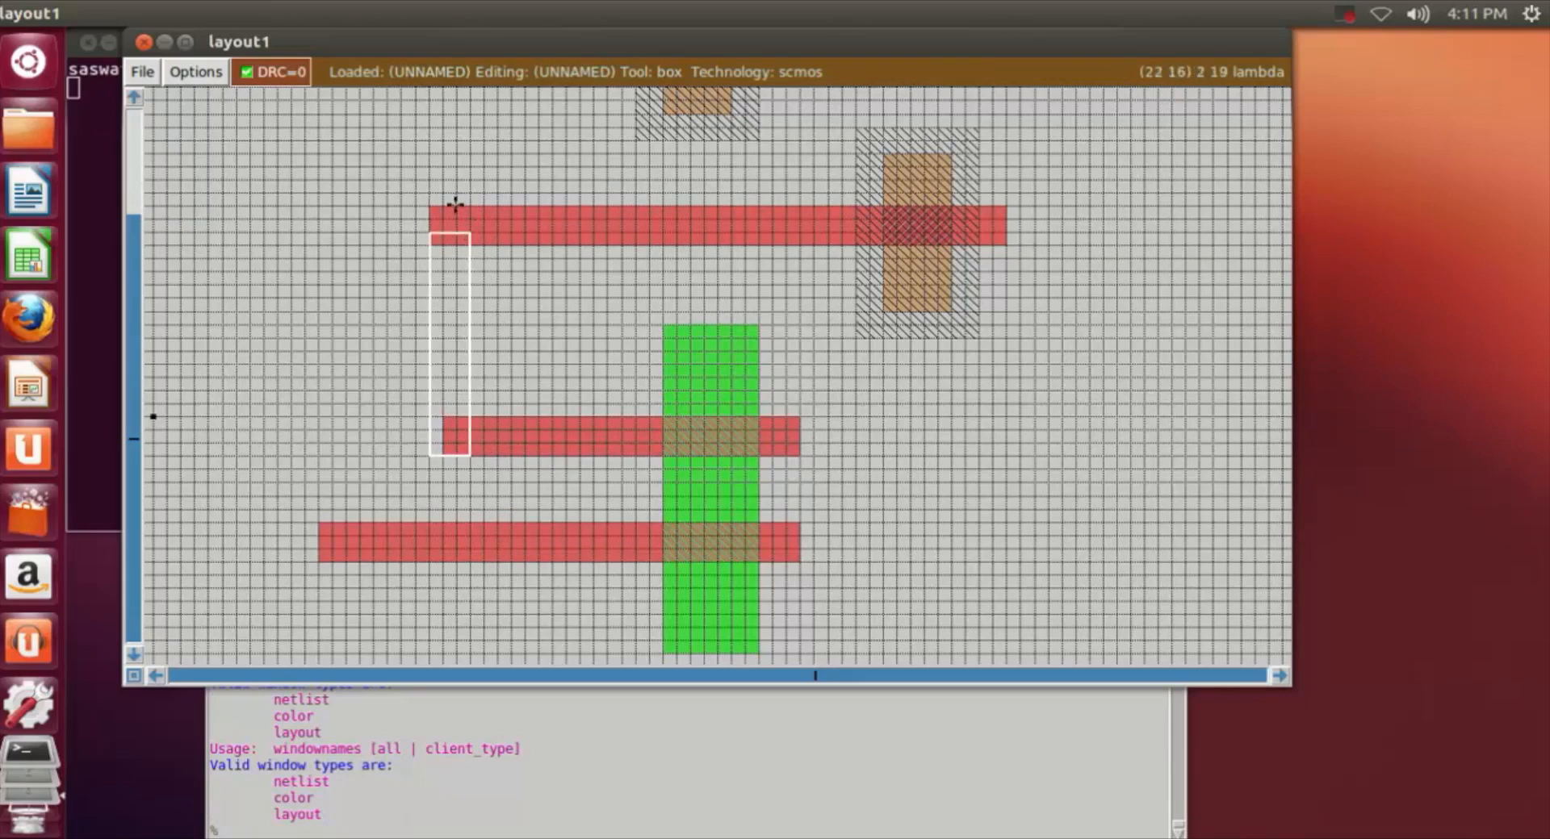
pyautogui.rightClick(465, 209)
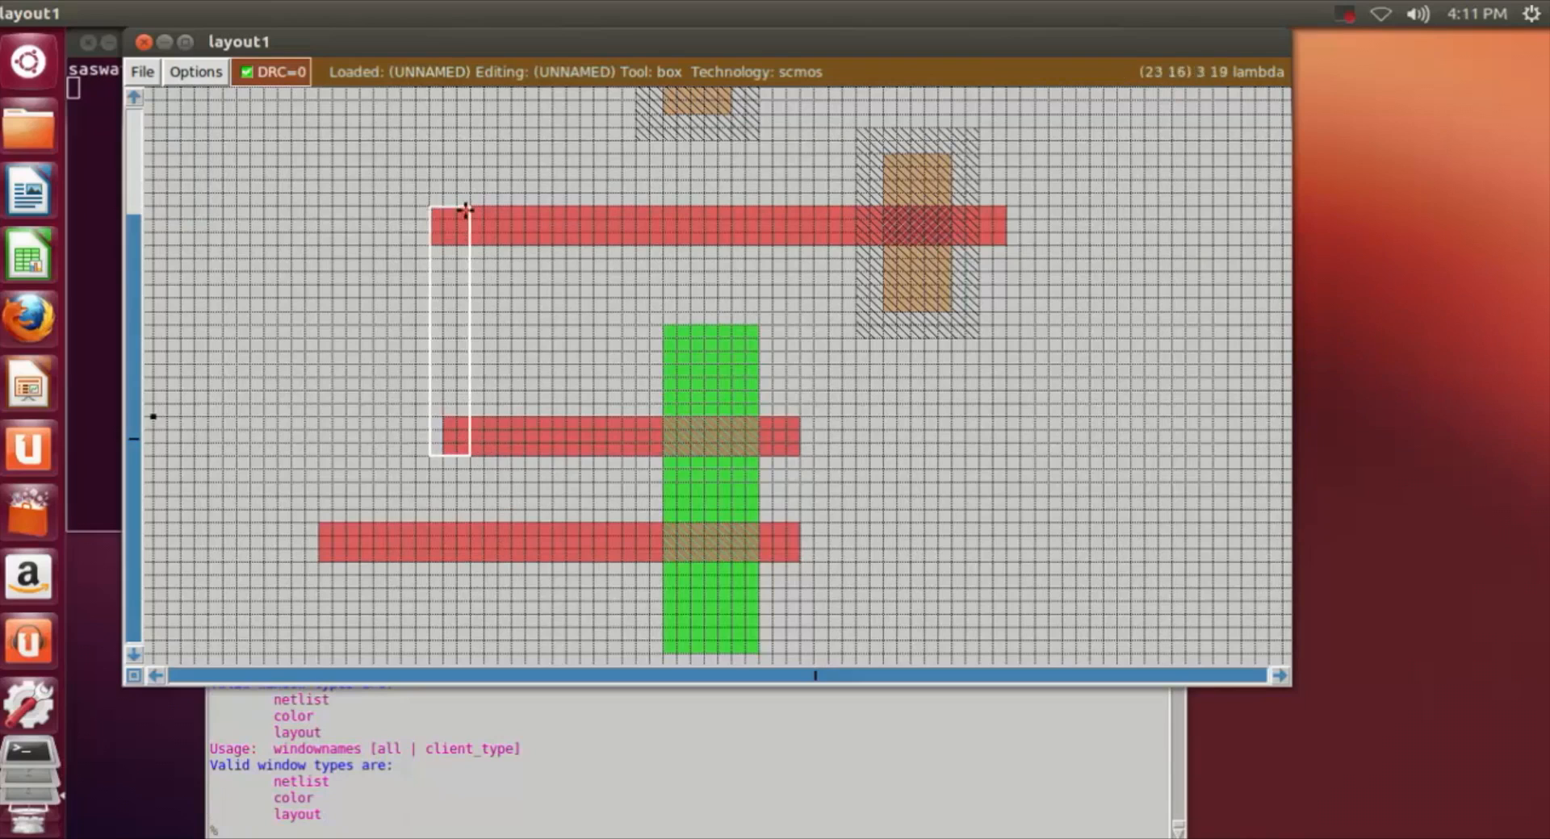
pyautogui.click(330, 827)
pyautogui.write('paint poly')
pyautogui.press('Return')
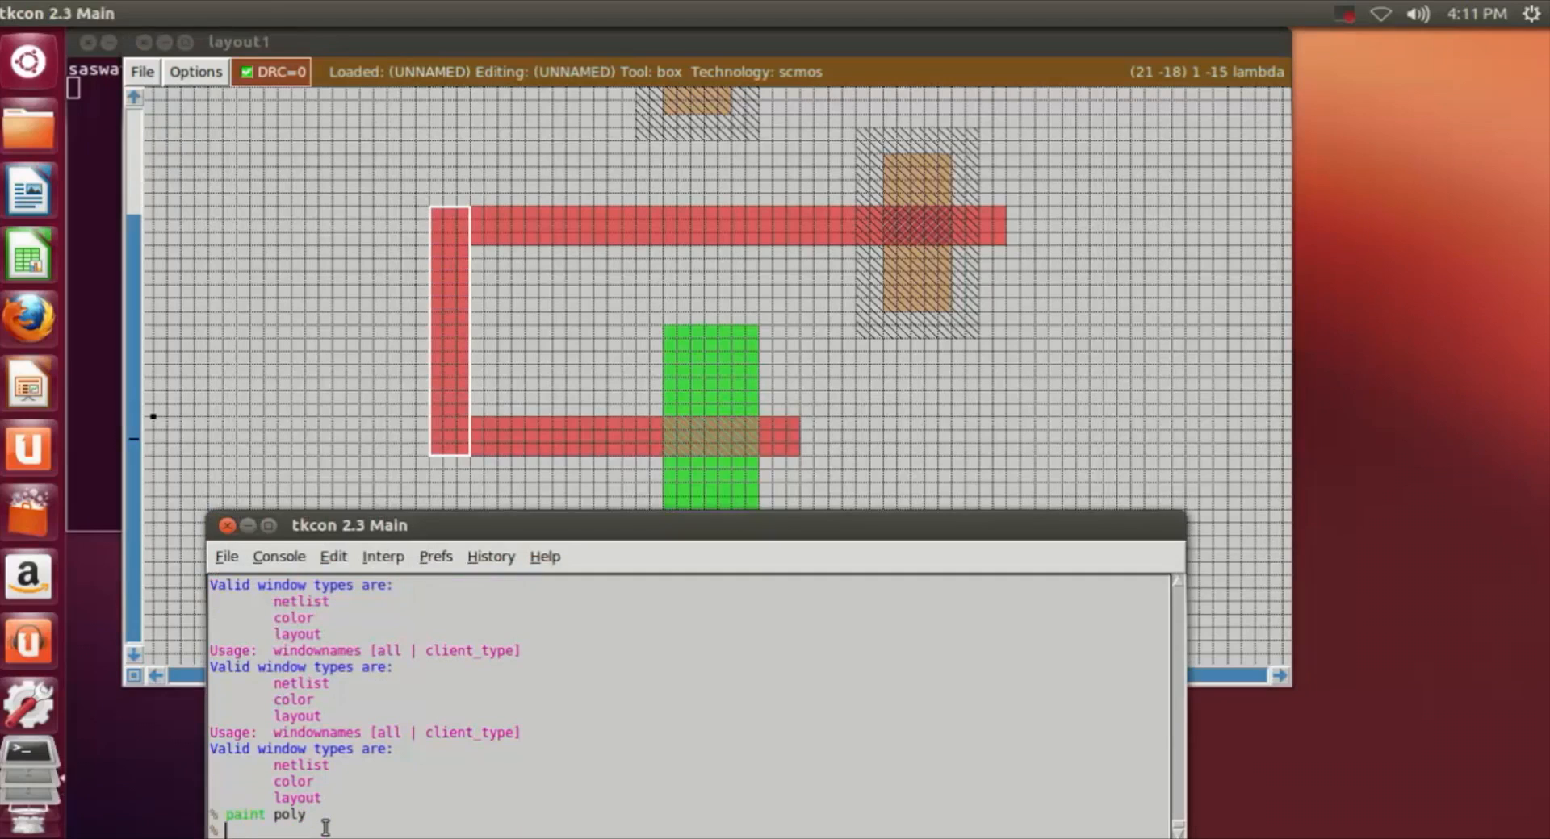
# Step: Span the box about 3 by 42 lambda from the upper-left corner of the first n-well's poly strip down to the ndiff's lower strip
pyautogui.click(1061, 417)
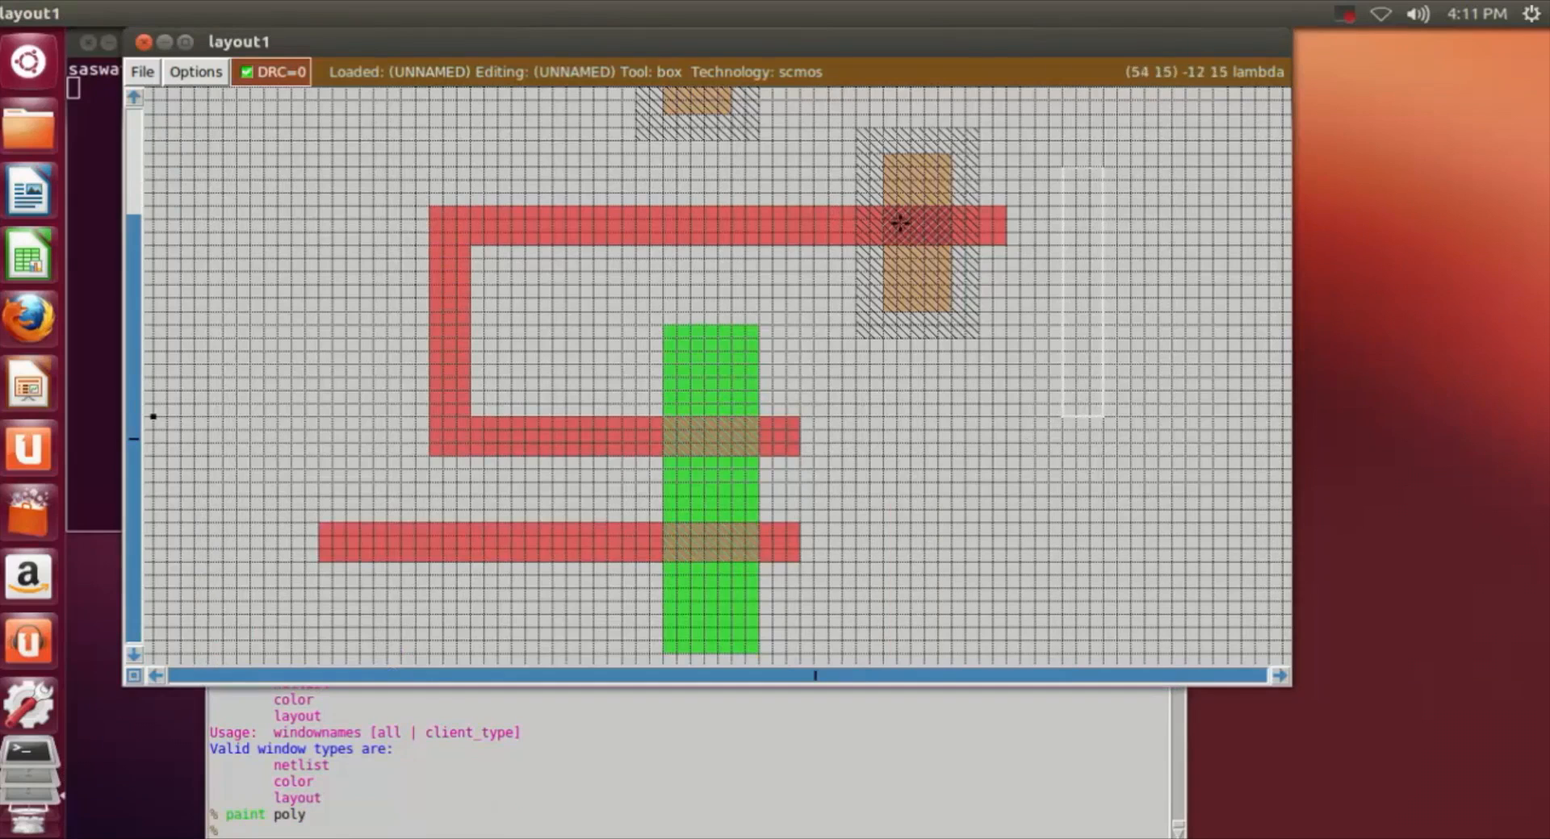
pyautogui.scroll(1, 399, 190)
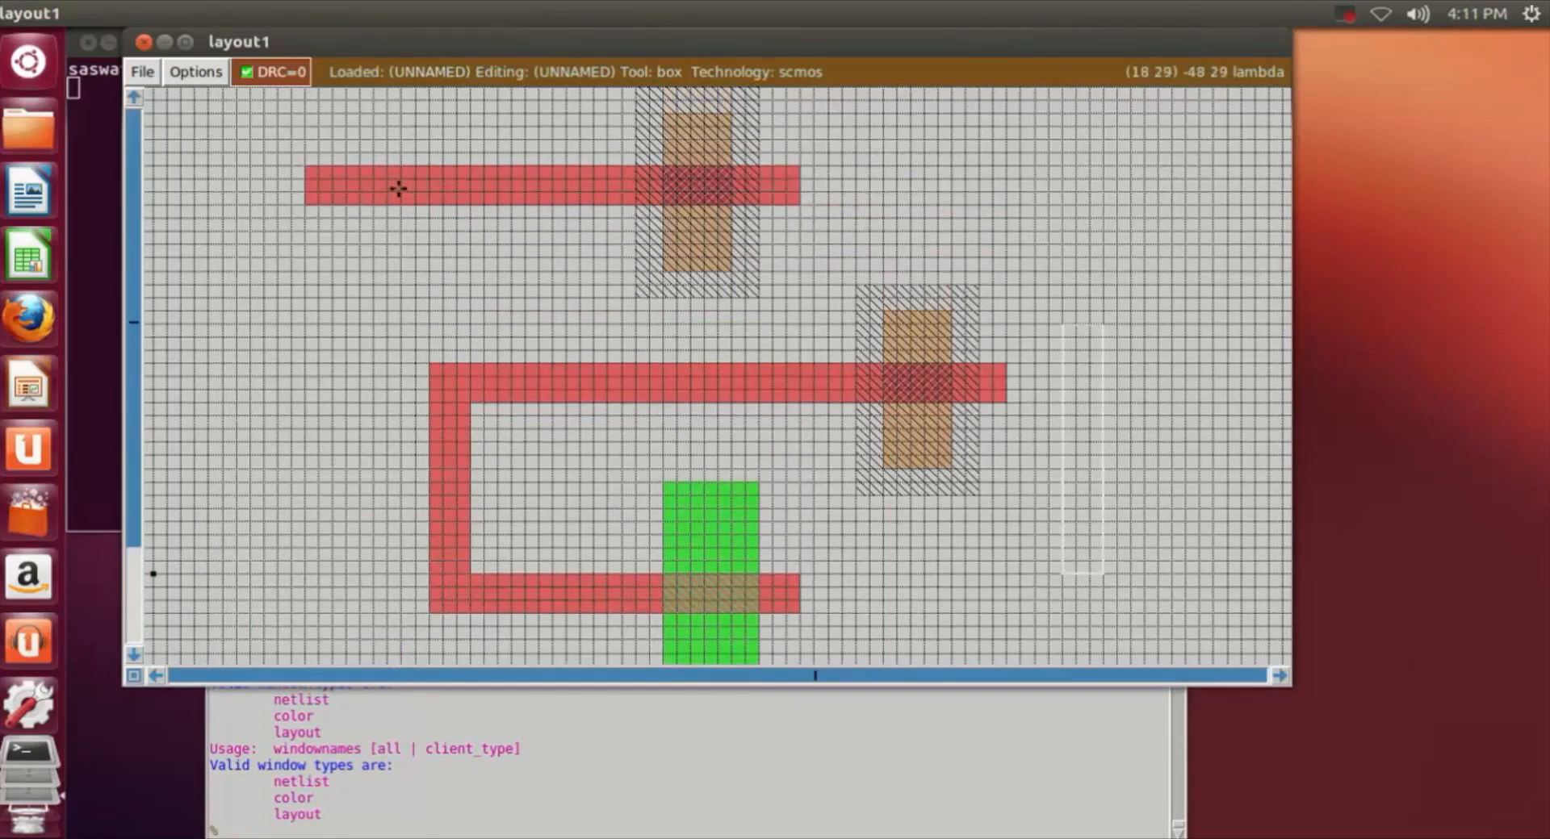
pyautogui.scroll(-1, 387, 184)
pyautogui.scroll(1, 315, 103)
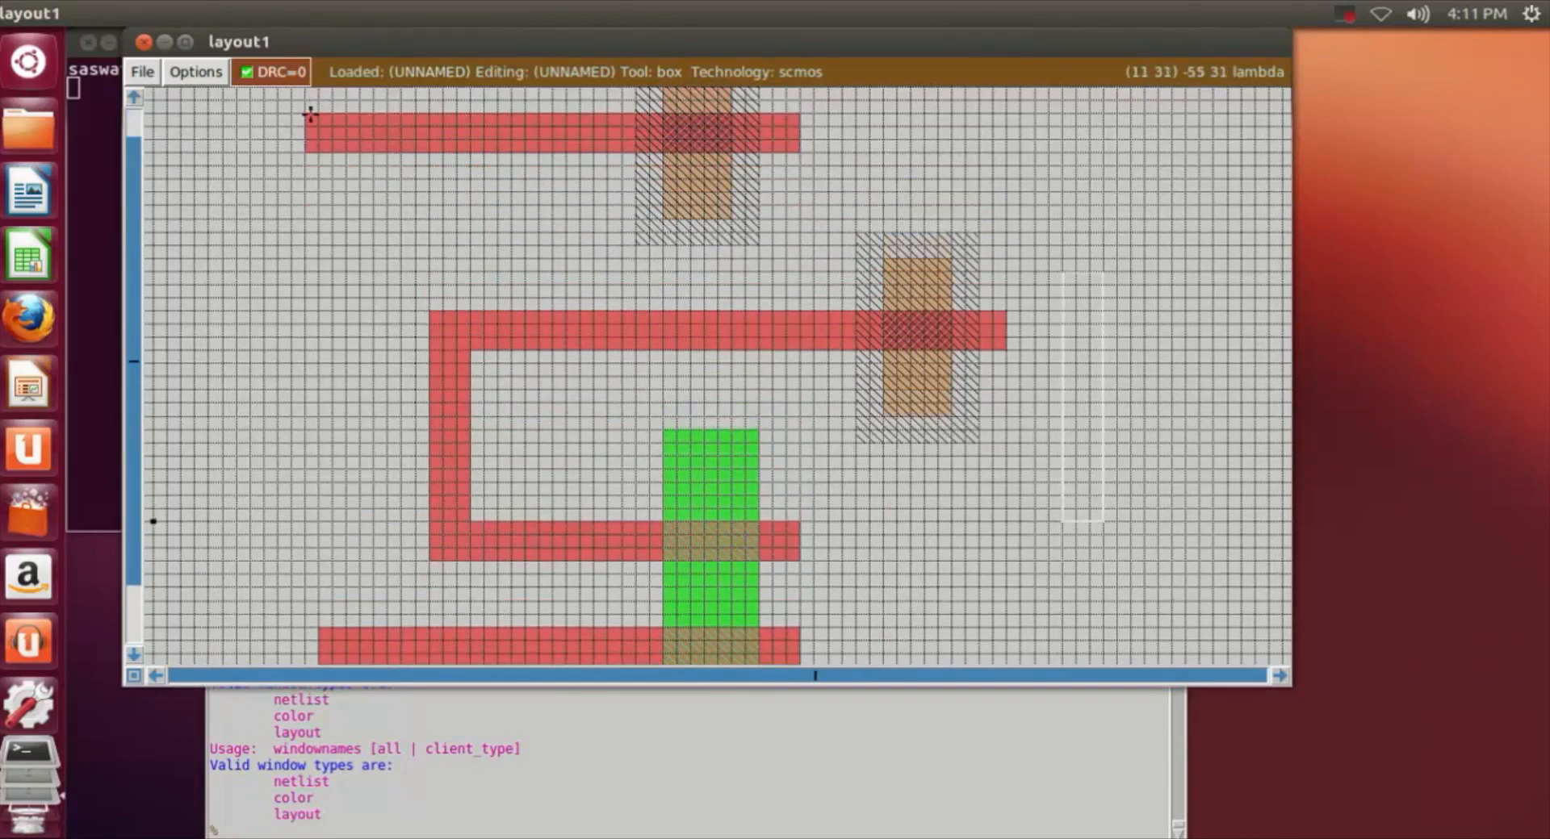
pyautogui.scroll(-1, 391, 387)
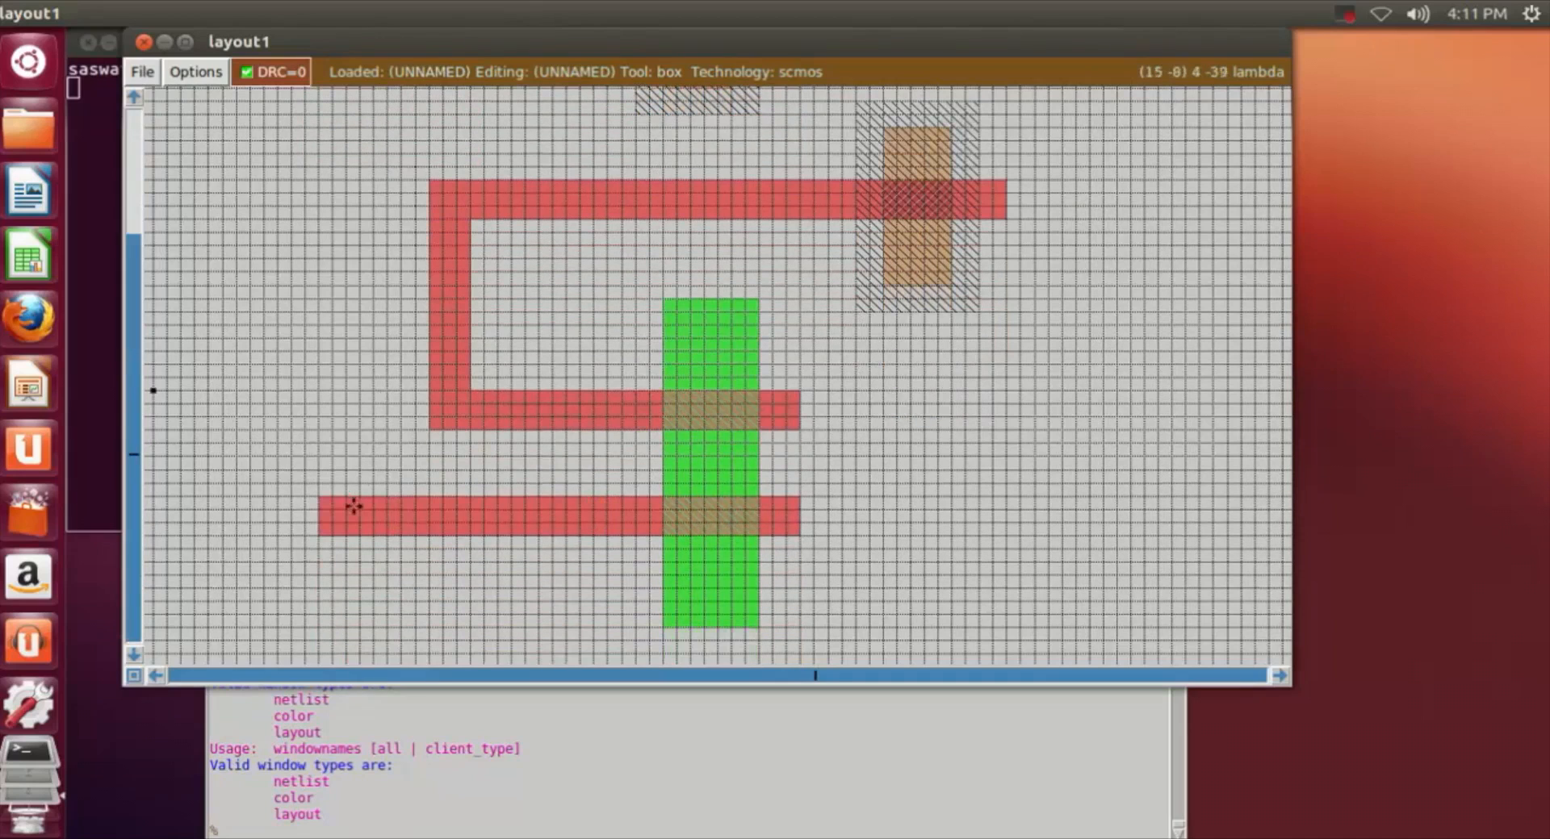
pyautogui.rightClick(351, 532)
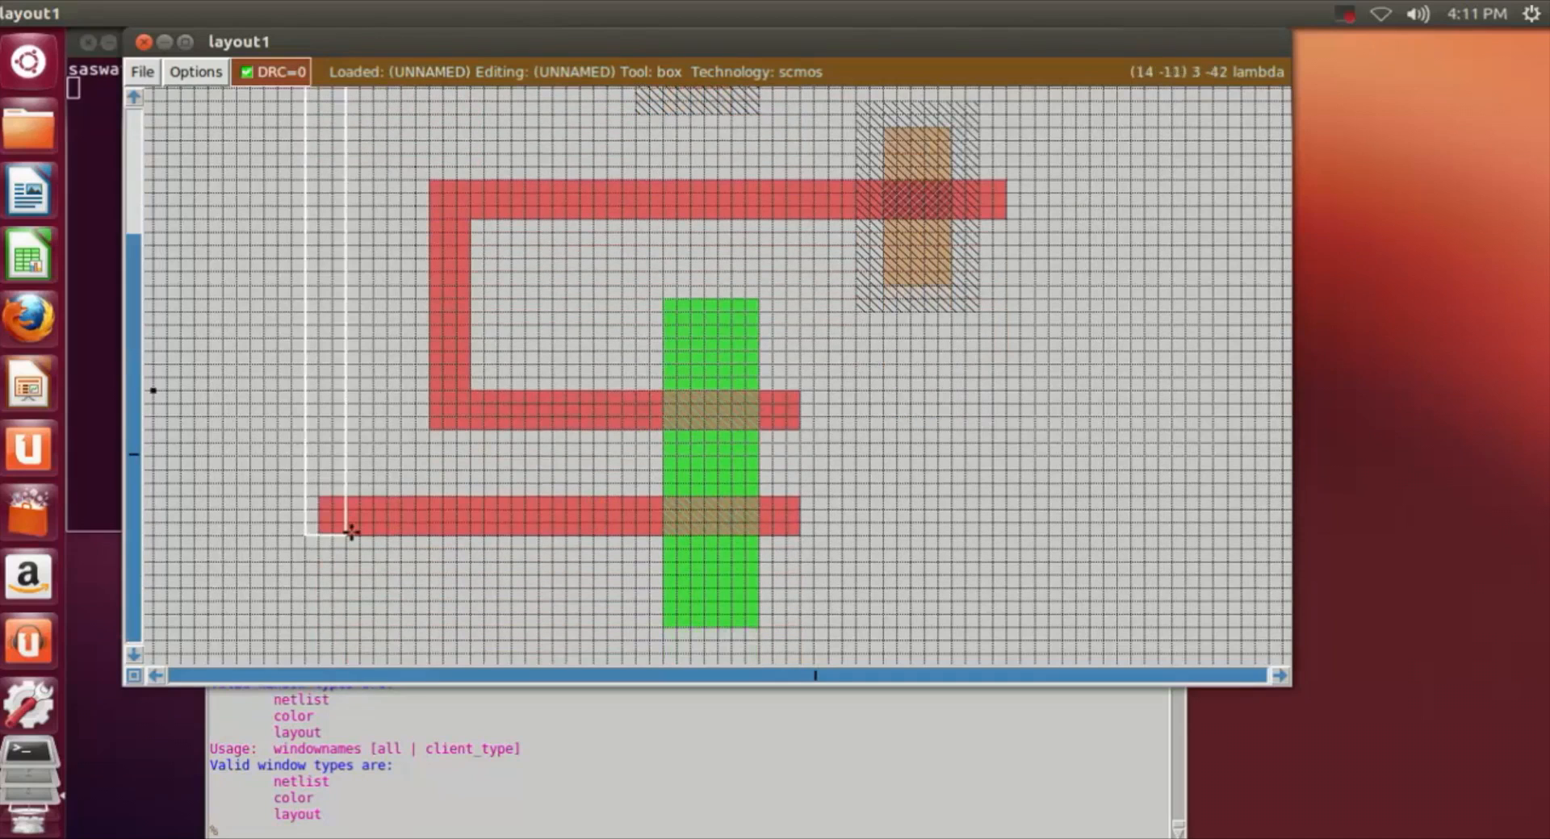
# Step: Paint the box with poly to join both strips, and place the box in empty space right of the layout
pyautogui.scroll(1, 357, 518)
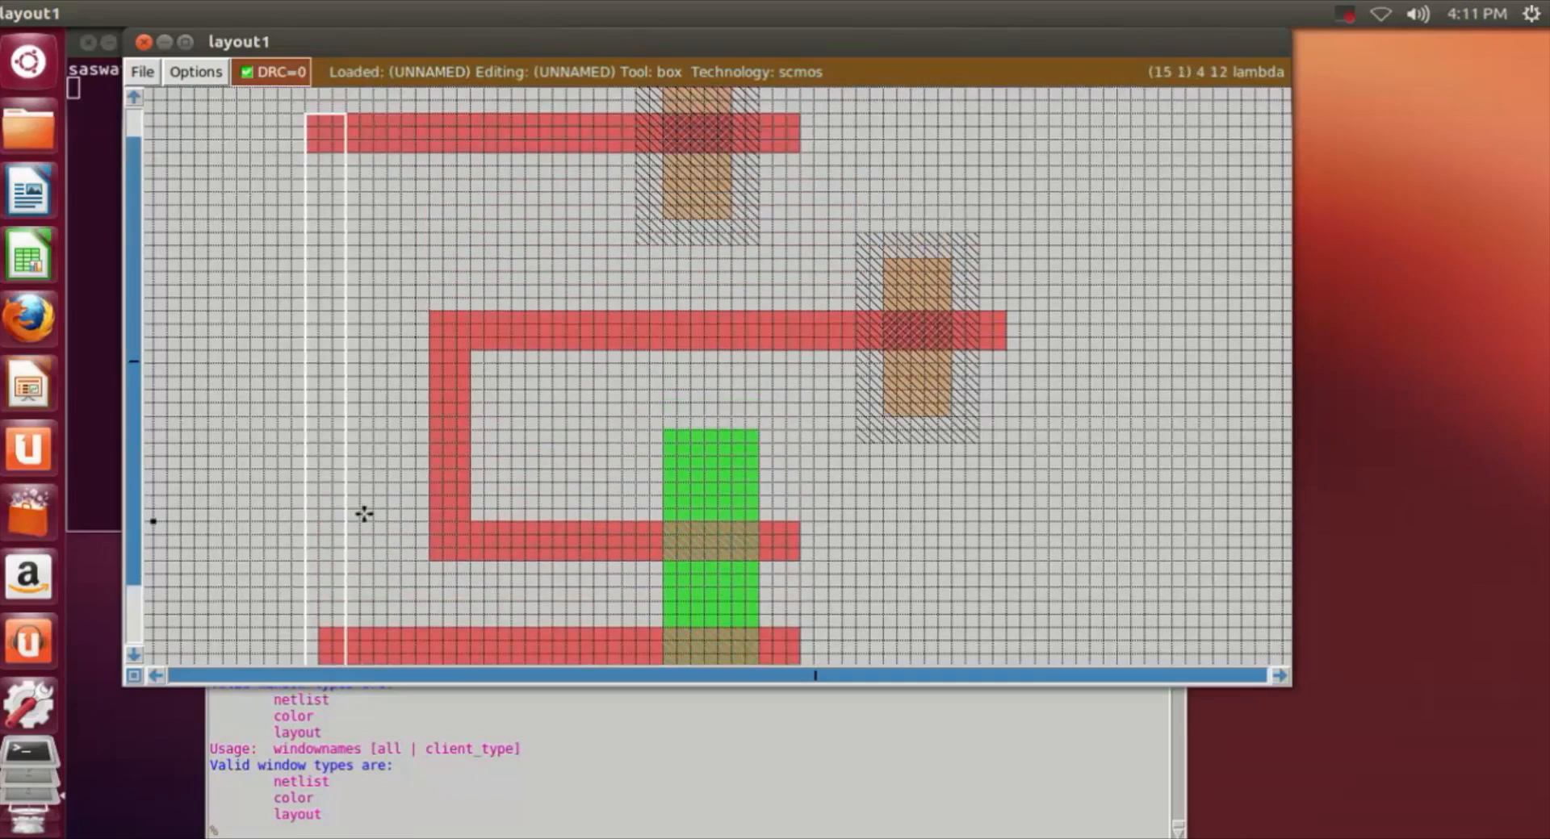
pyautogui.click(292, 832)
pyautogui.write('paint poly')
pyautogui.press('Return')
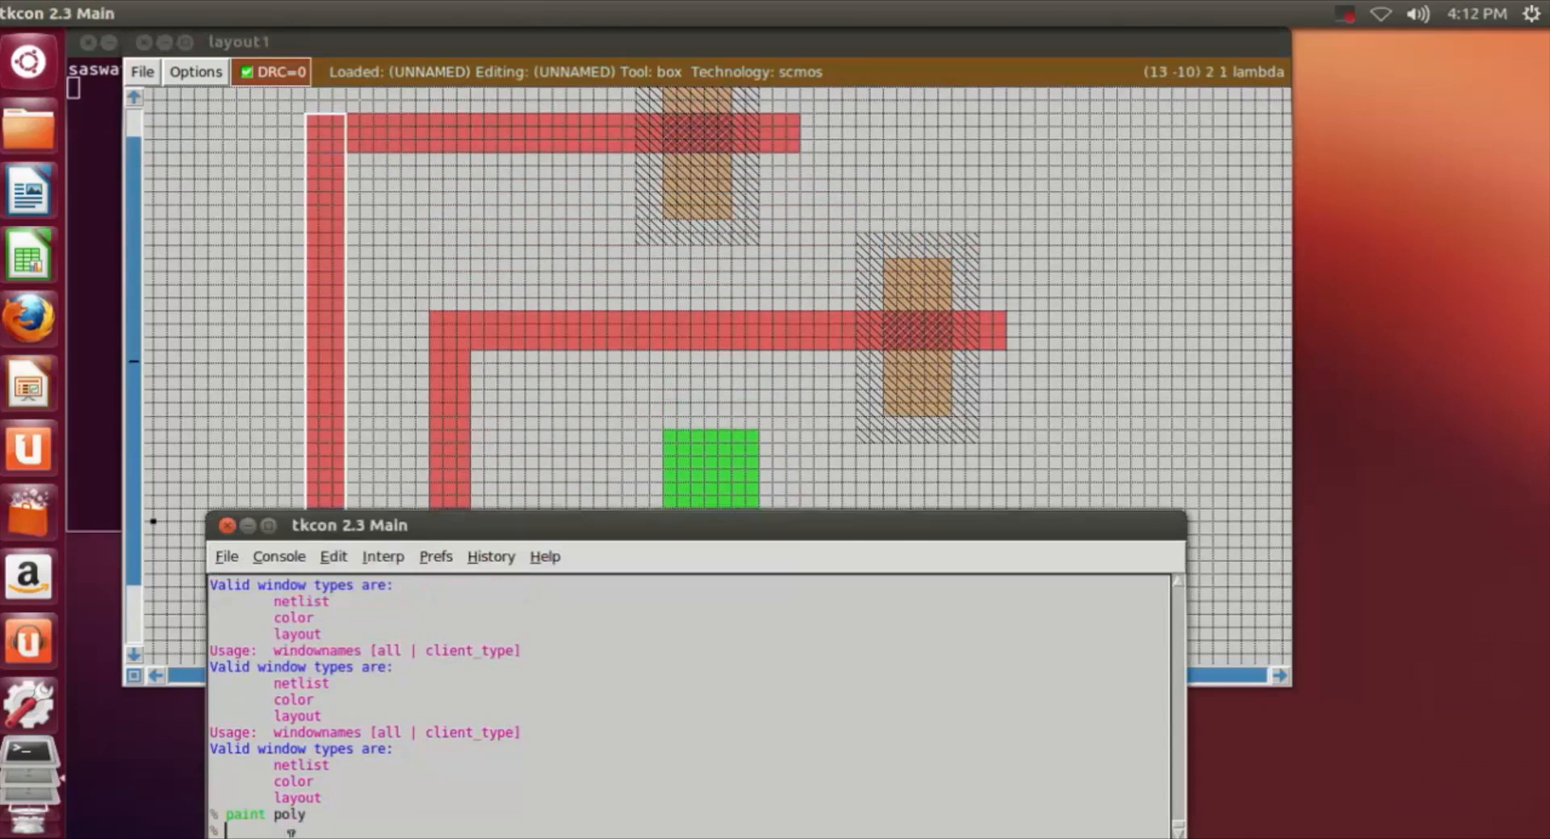
pyautogui.click(1051, 447)
pyautogui.scroll(-2, 1045, 493)
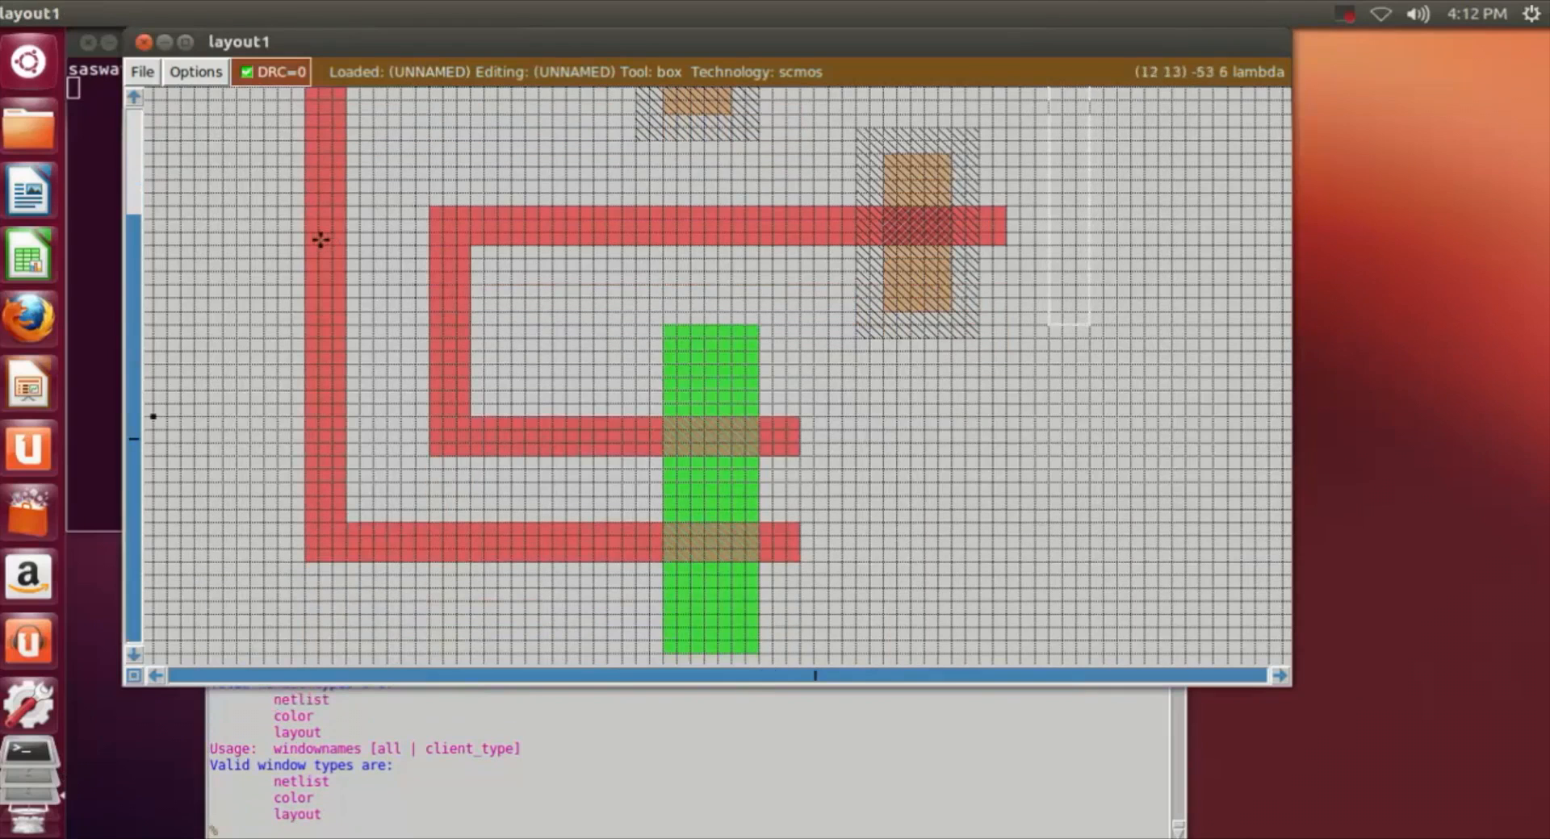
# Step: Shrink the box to a point inside the outer vertical poly strip and label it "a"
pyautogui.press('z')
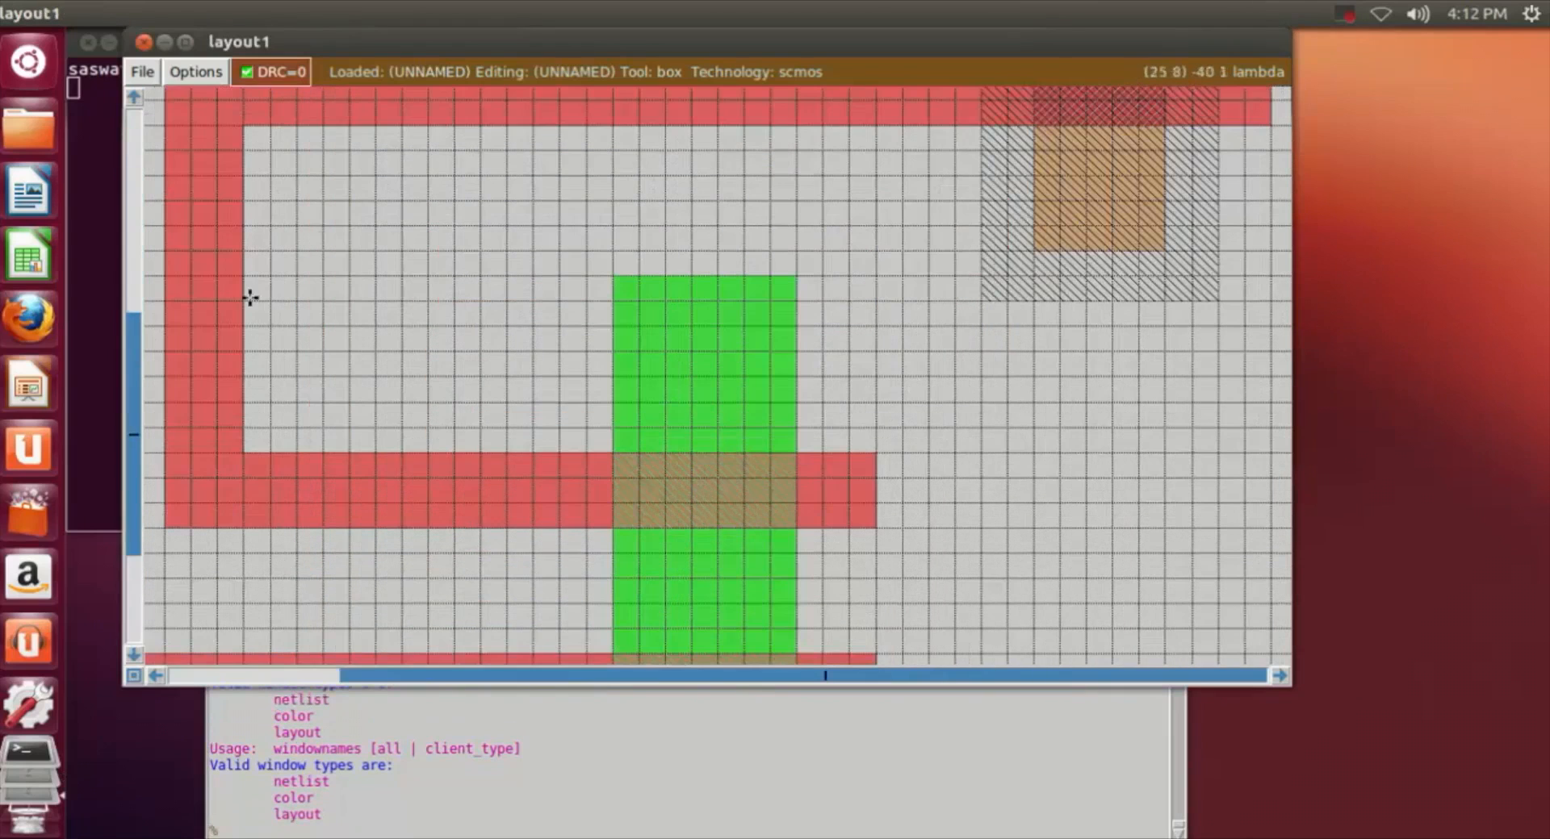
pyautogui.click(155, 675)
pyautogui.click(156, 675)
pyautogui.click(156, 676)
pyautogui.click(156, 676)
pyautogui.click(392, 251)
pyautogui.rightClick(415, 330)
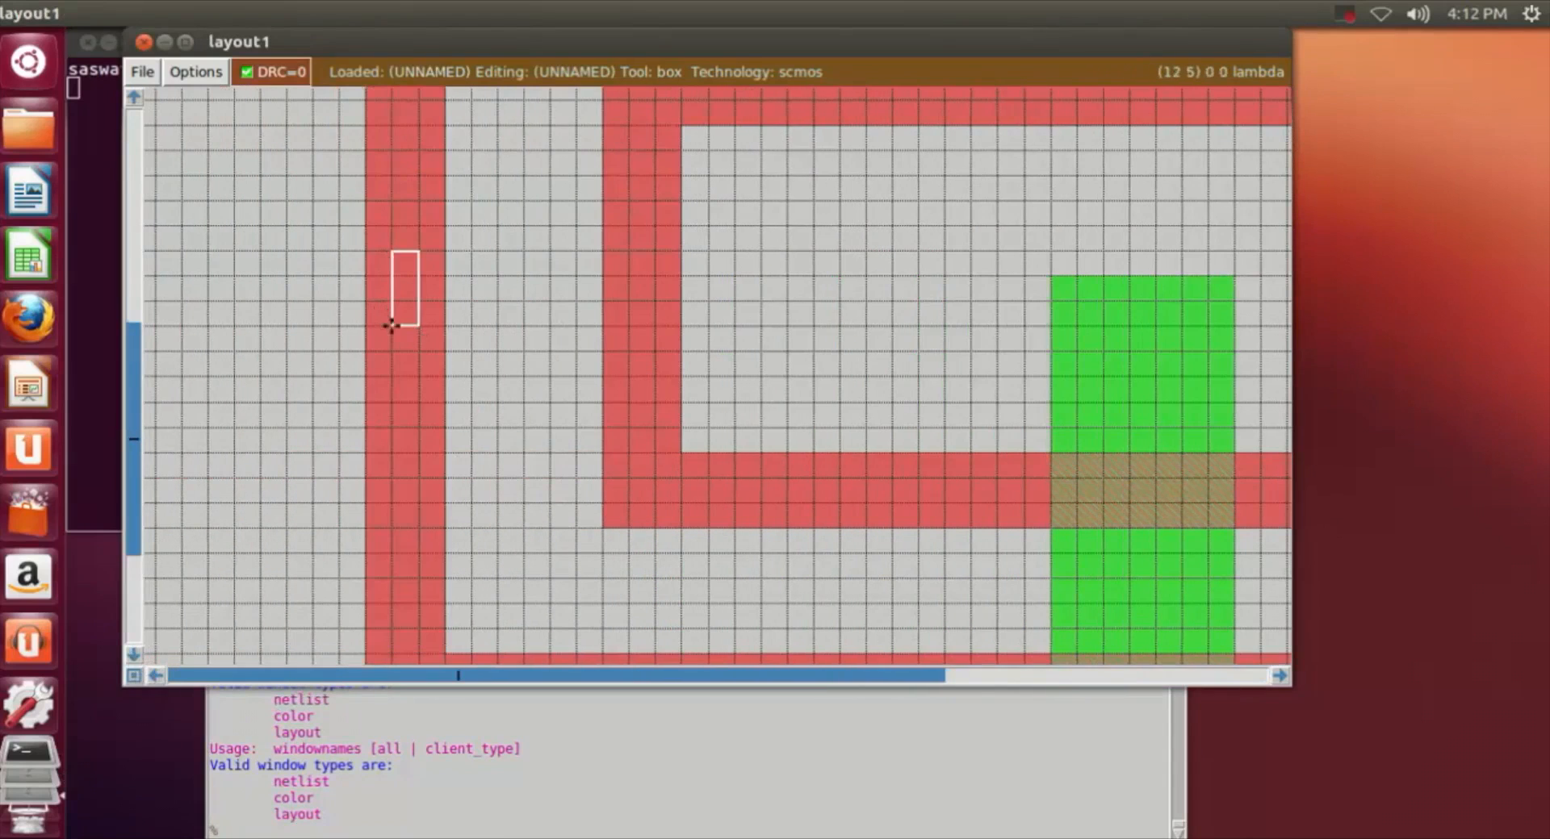
pyautogui.rightClick(392, 326)
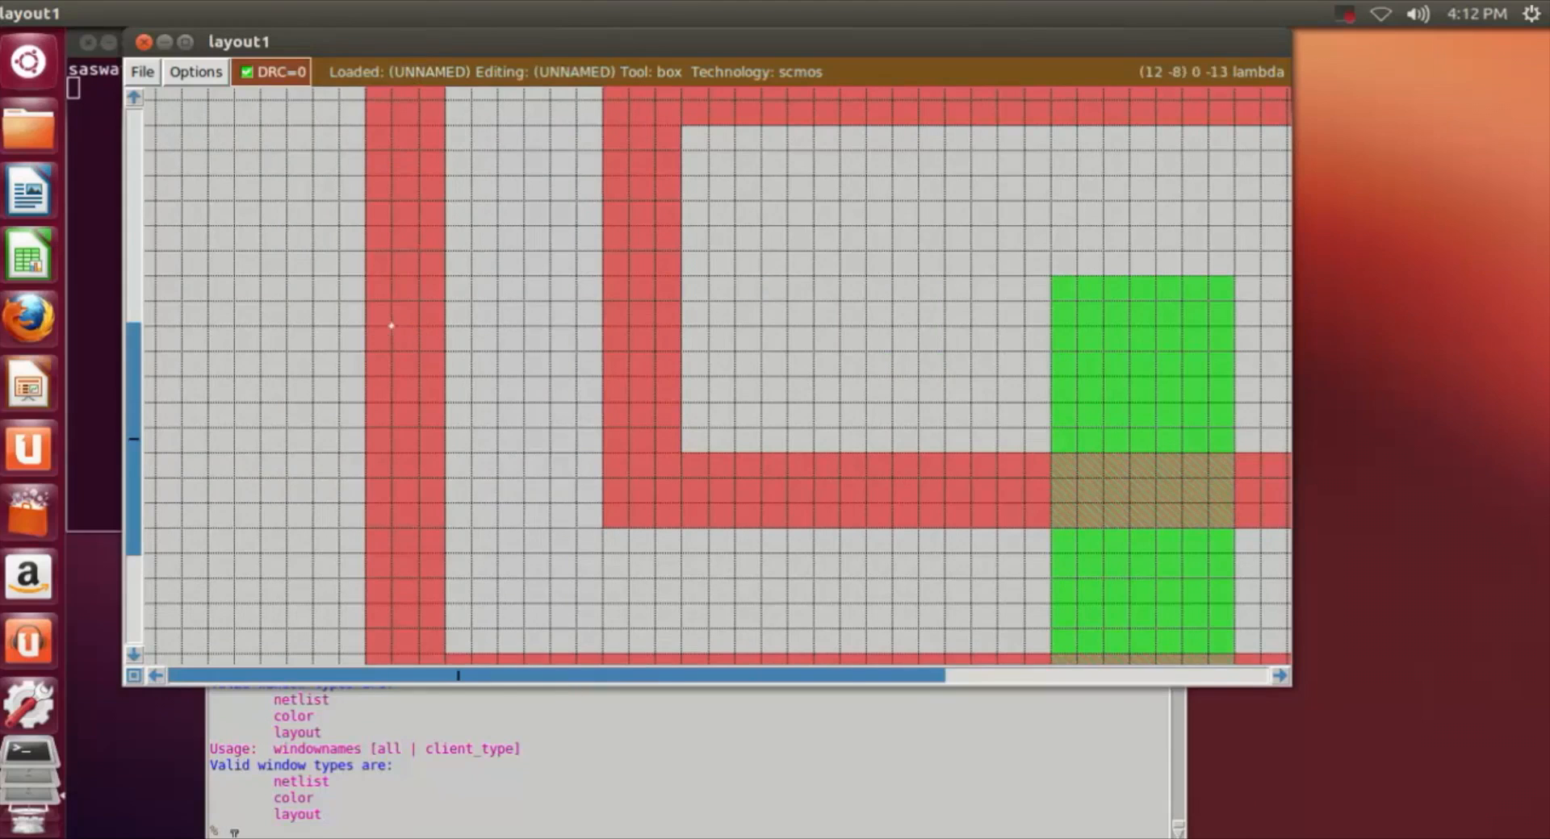
pyautogui.click(247, 821)
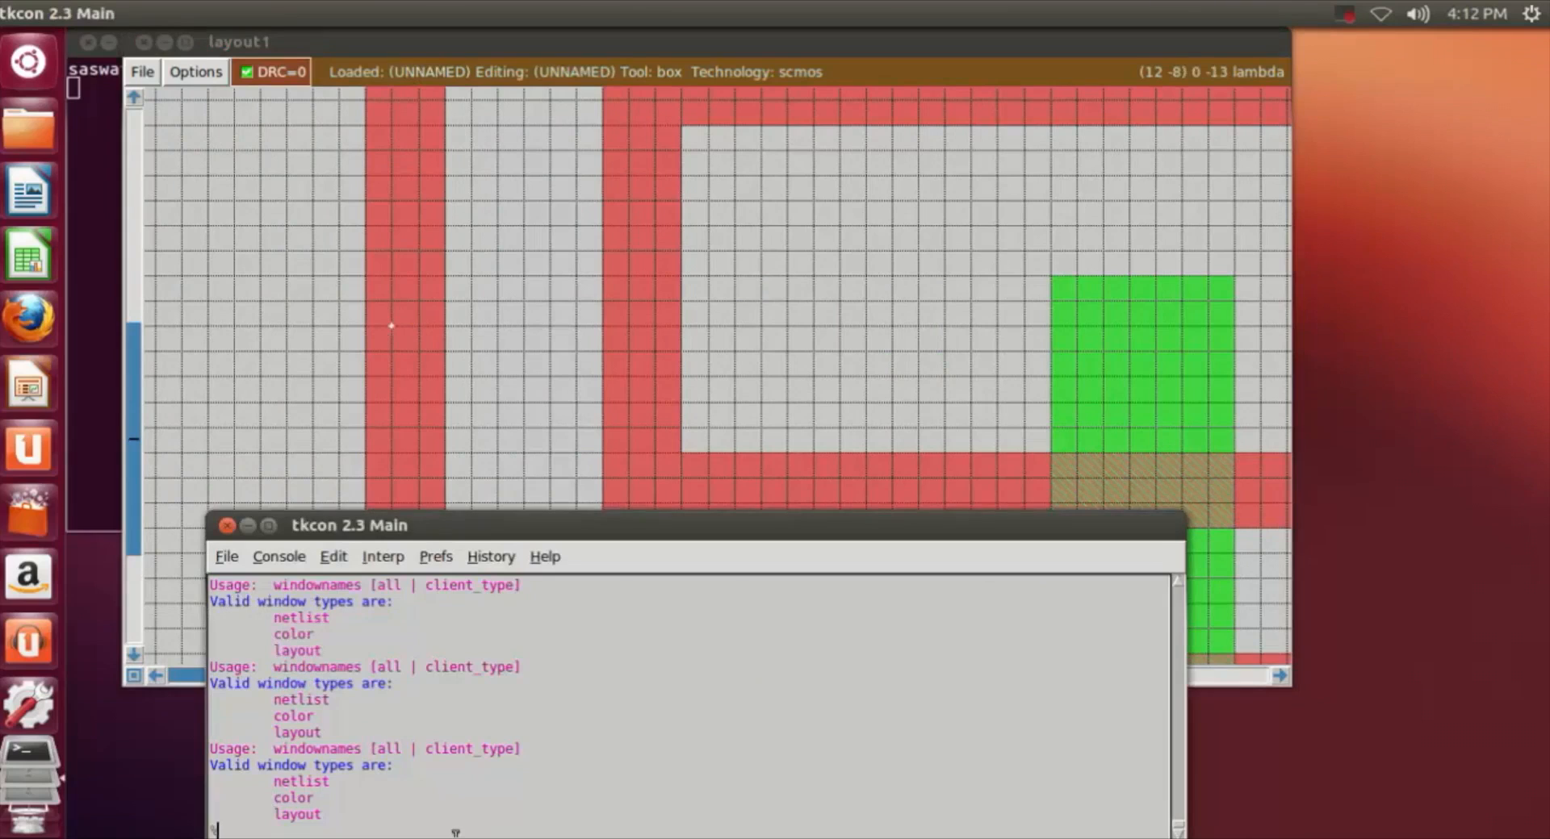
pyautogui.write('label a')
pyautogui.press('Return')
# Step: Place the point box inside the inner vertical poly strip, label it "b", and move the box to empty space
pyautogui.click(644, 329)
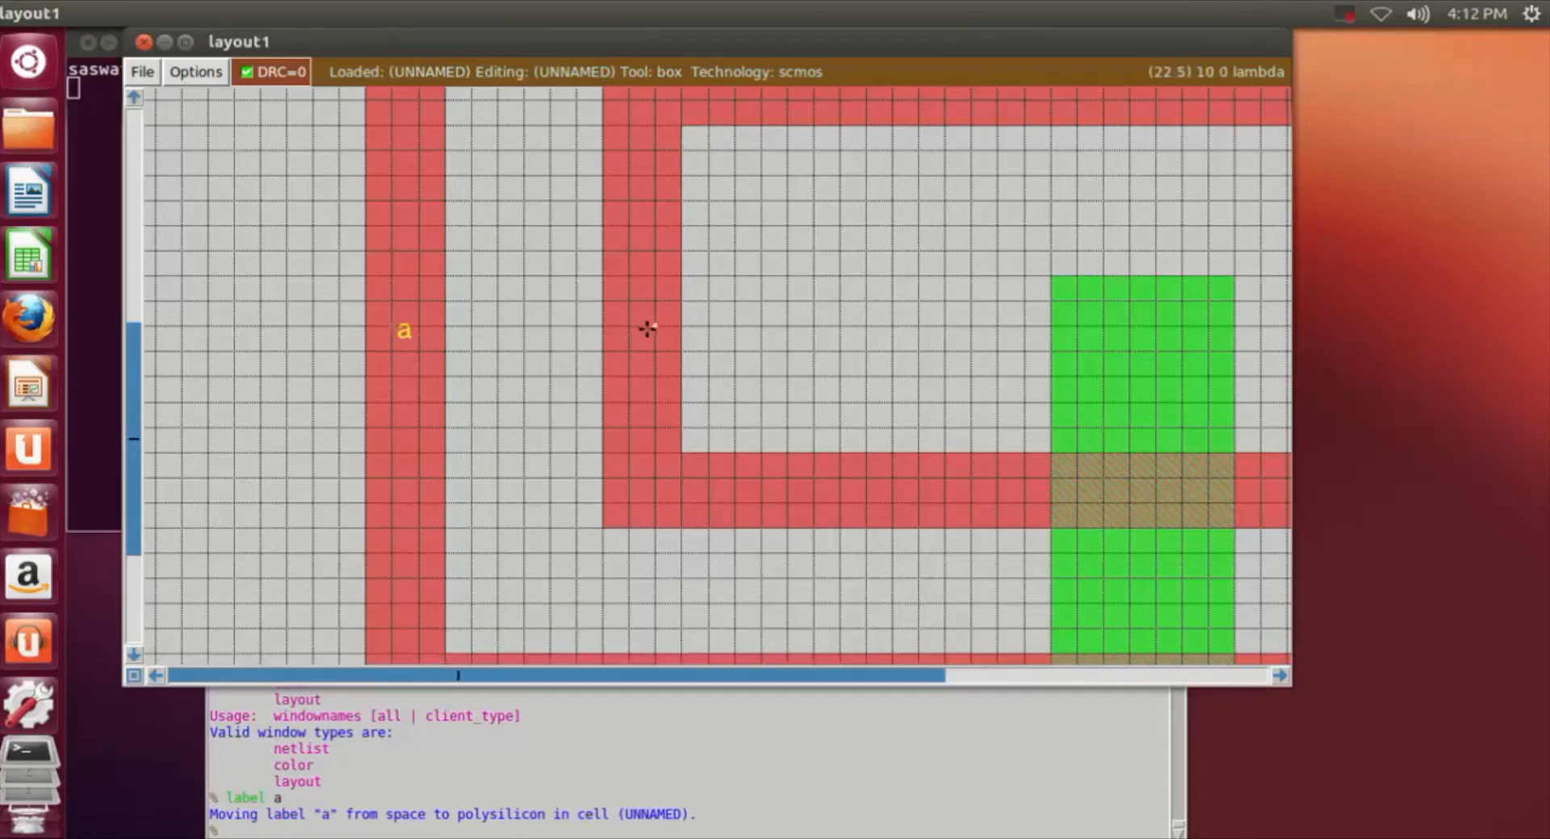
pyautogui.click(254, 828)
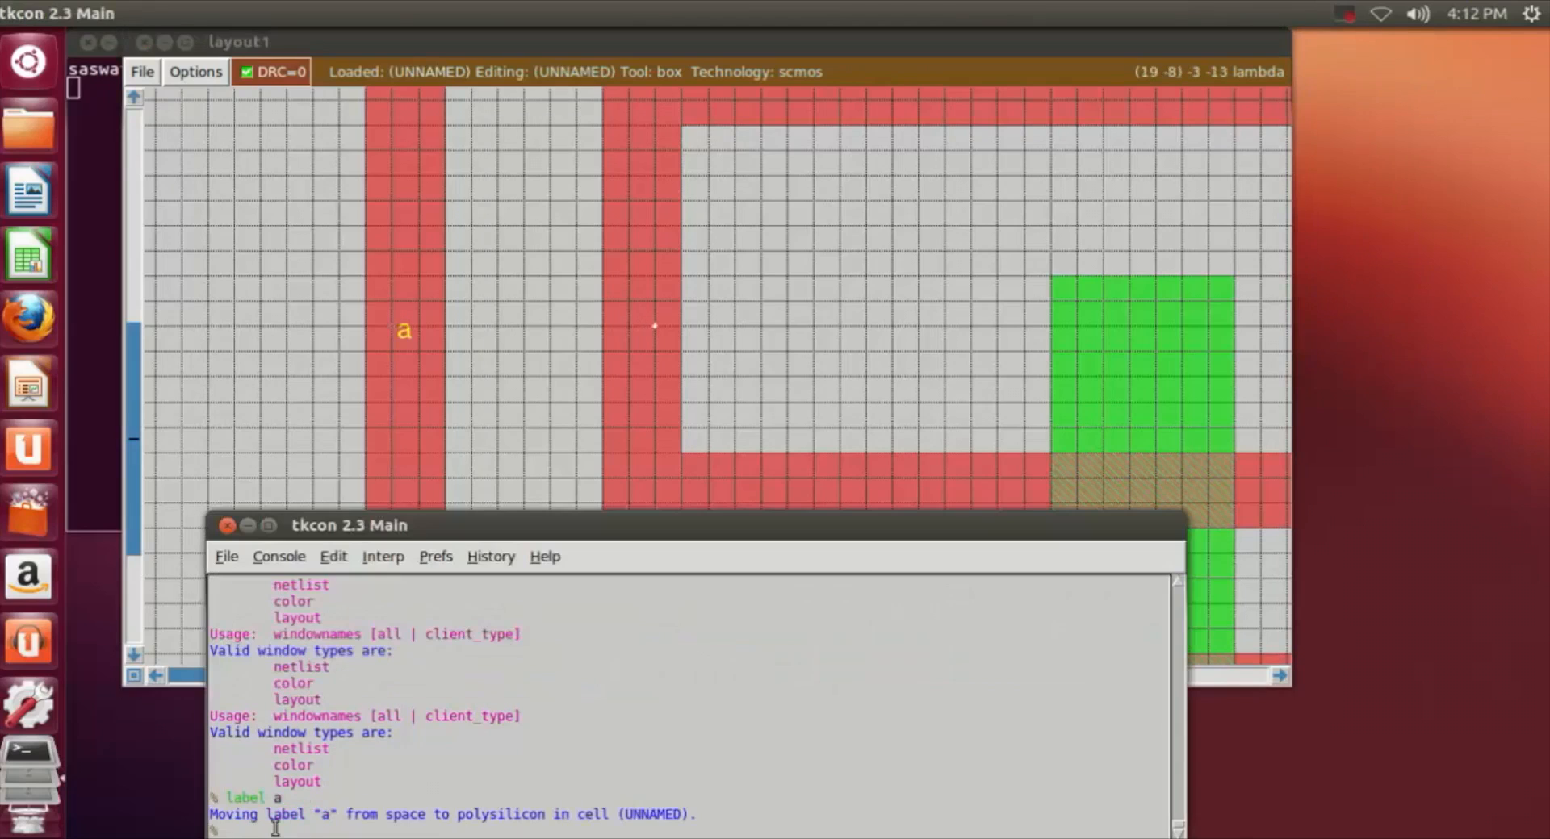
pyautogui.write('label')
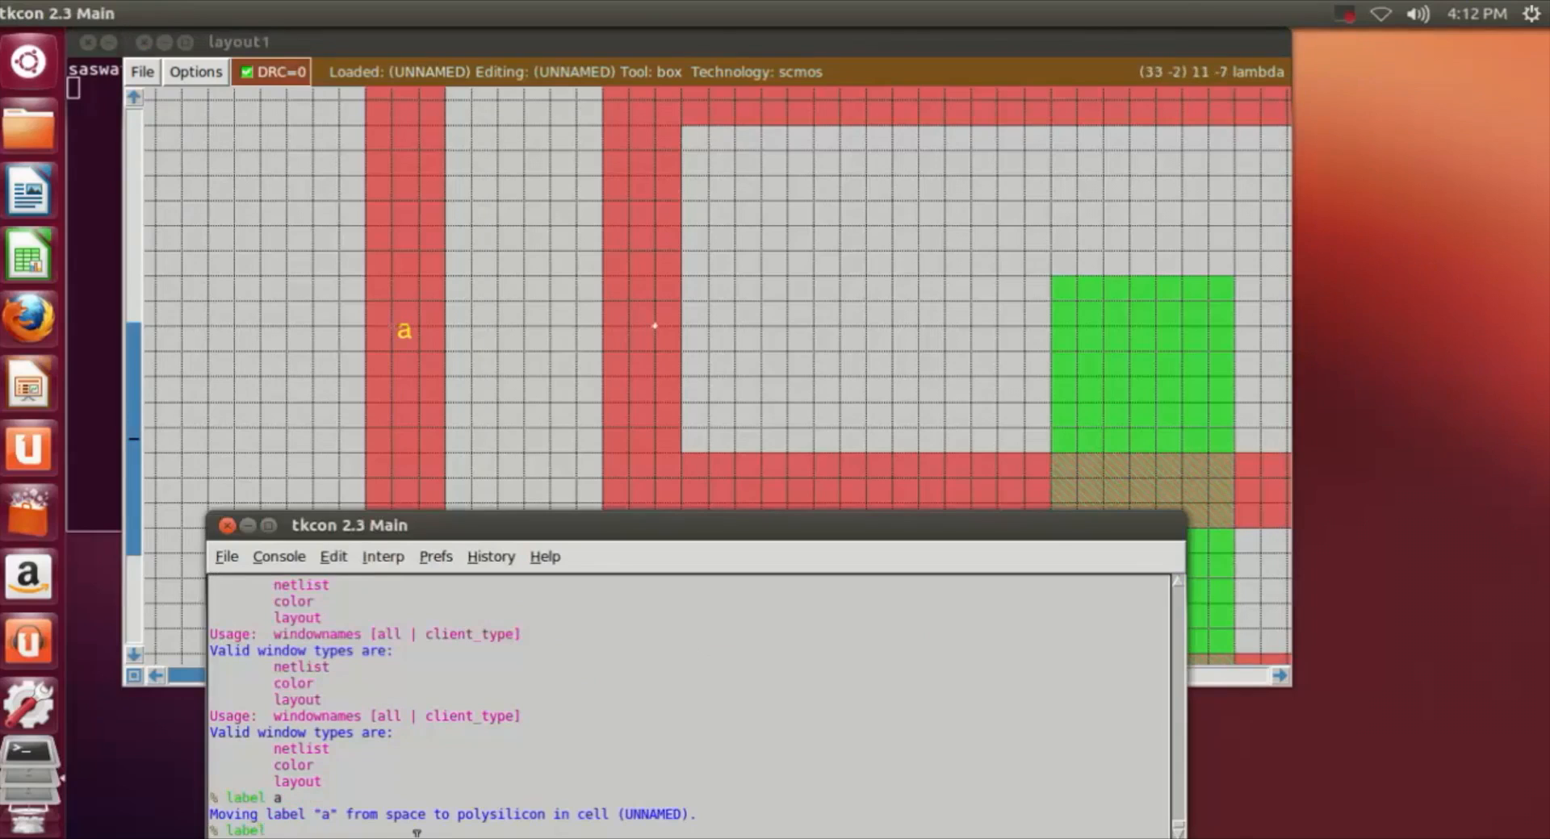
pyautogui.write('b')
pyautogui.press('BackSpace')
pyautogui.write('b')
pyautogui.press('Return')
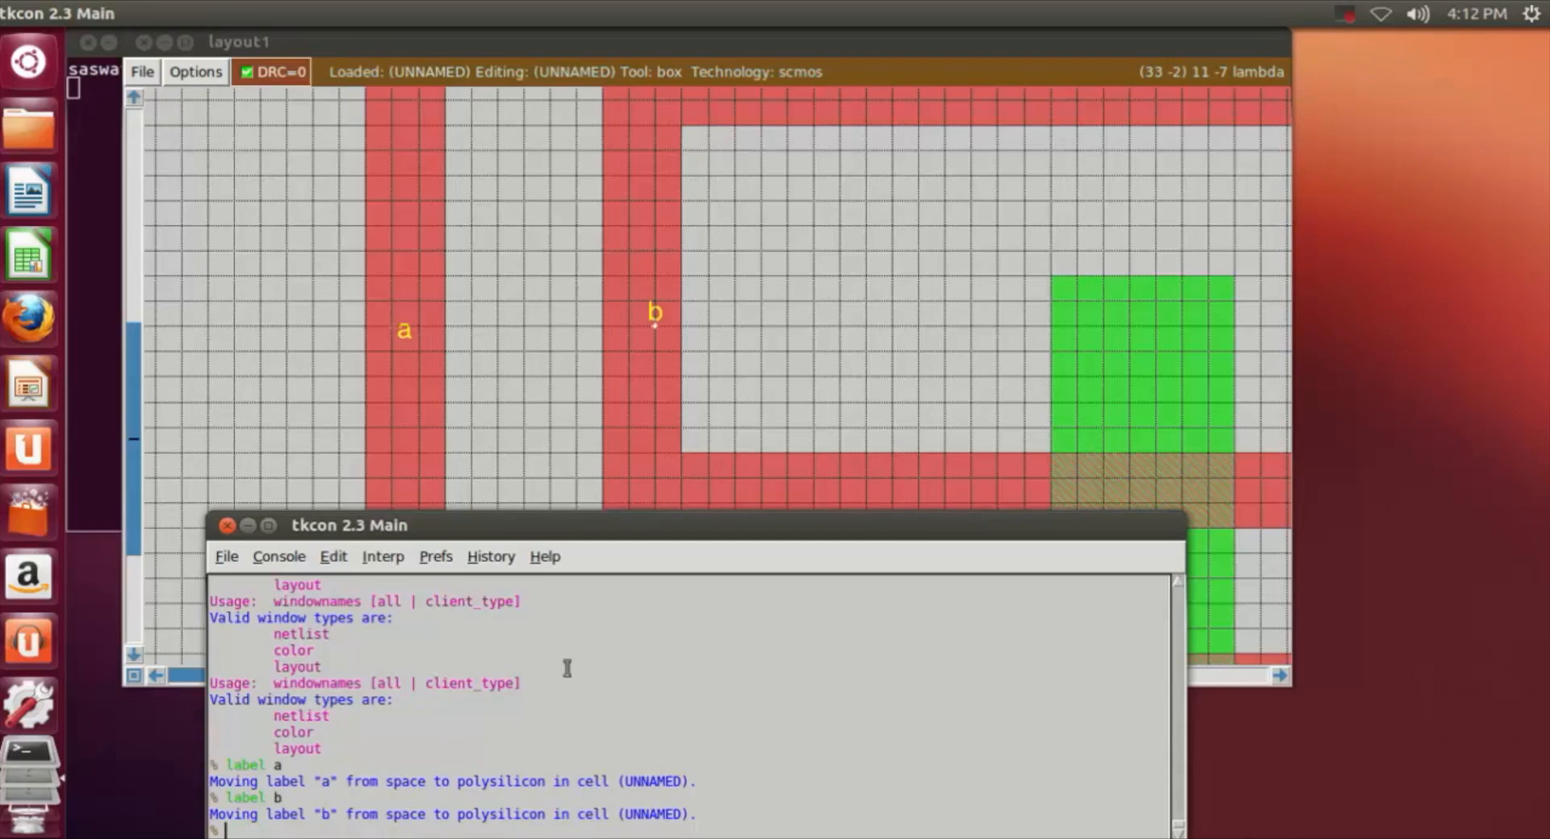
pyautogui.click(908, 424)
# Step: Examine the joined poly strips, both n-wells and the ndiff region across the layout
pyautogui.scroll(-2, 904, 419)
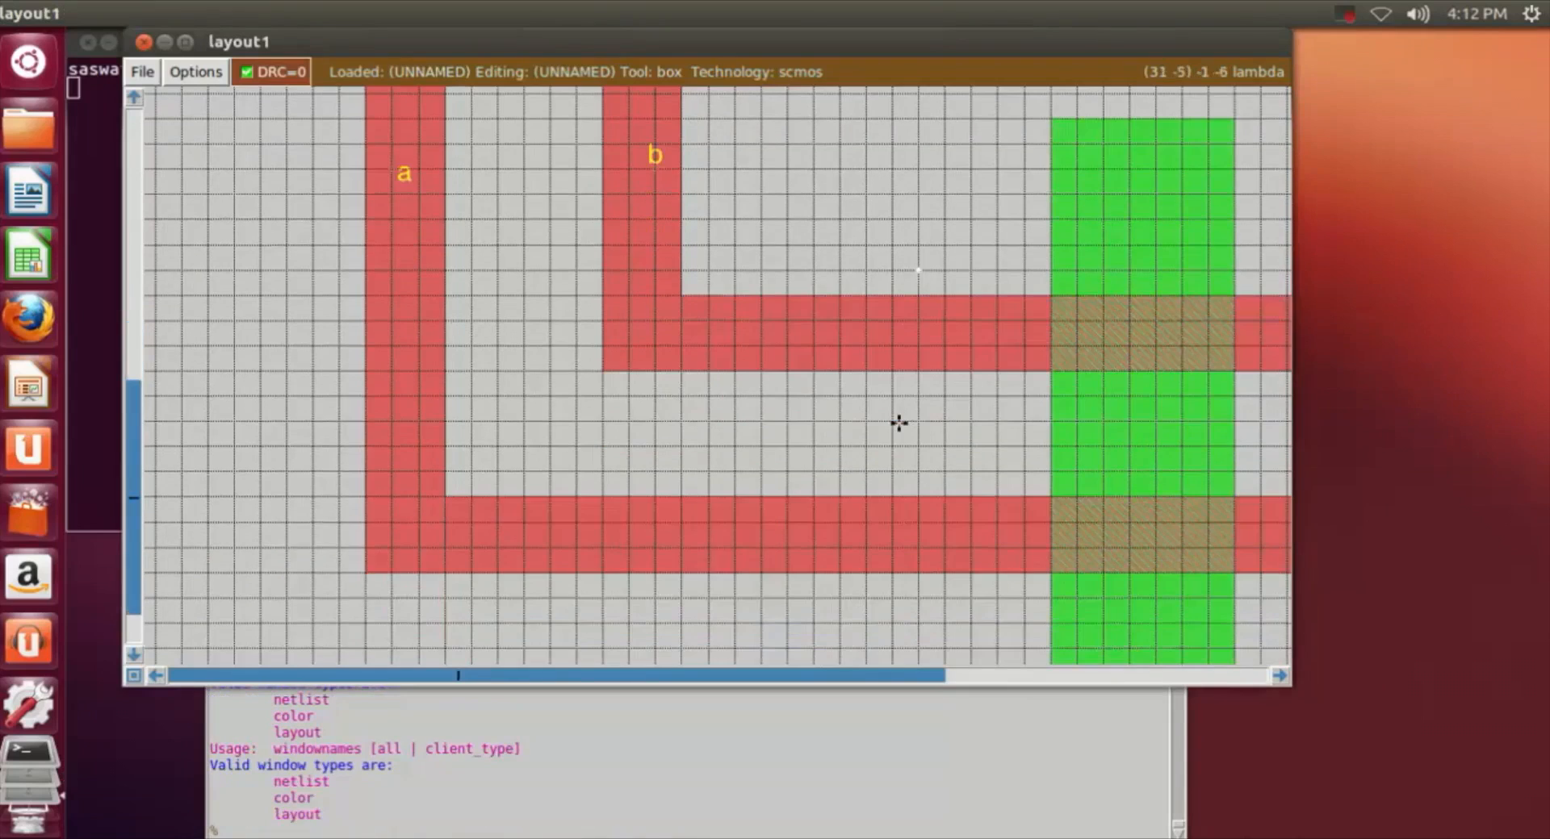
pyautogui.hotkey('shift', 'z')
pyautogui.scroll(2, 898, 423)
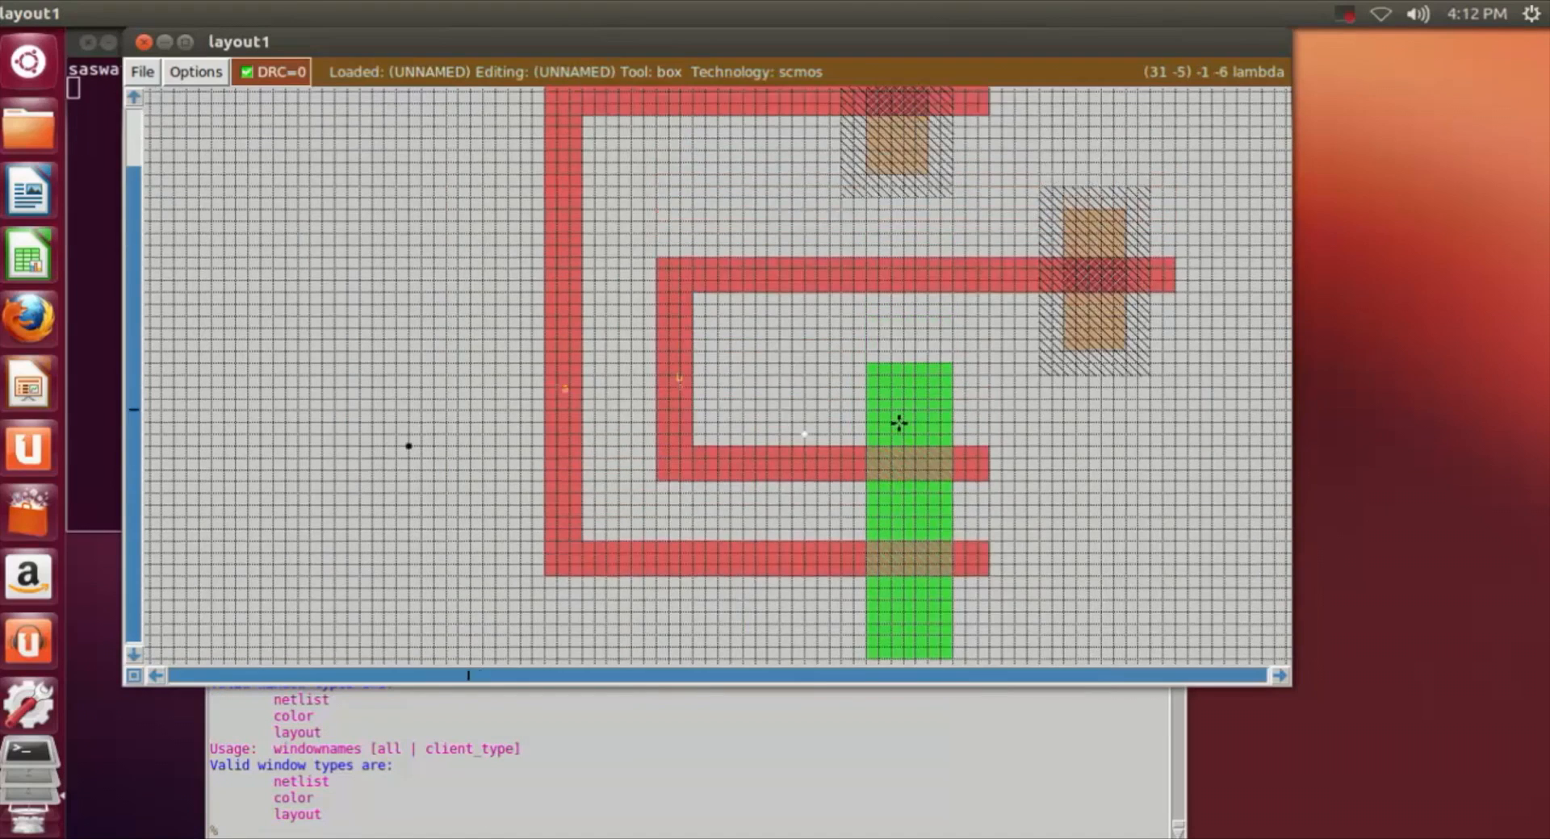
pyautogui.scroll(-1, 899, 423)
pyautogui.click(1279, 675)
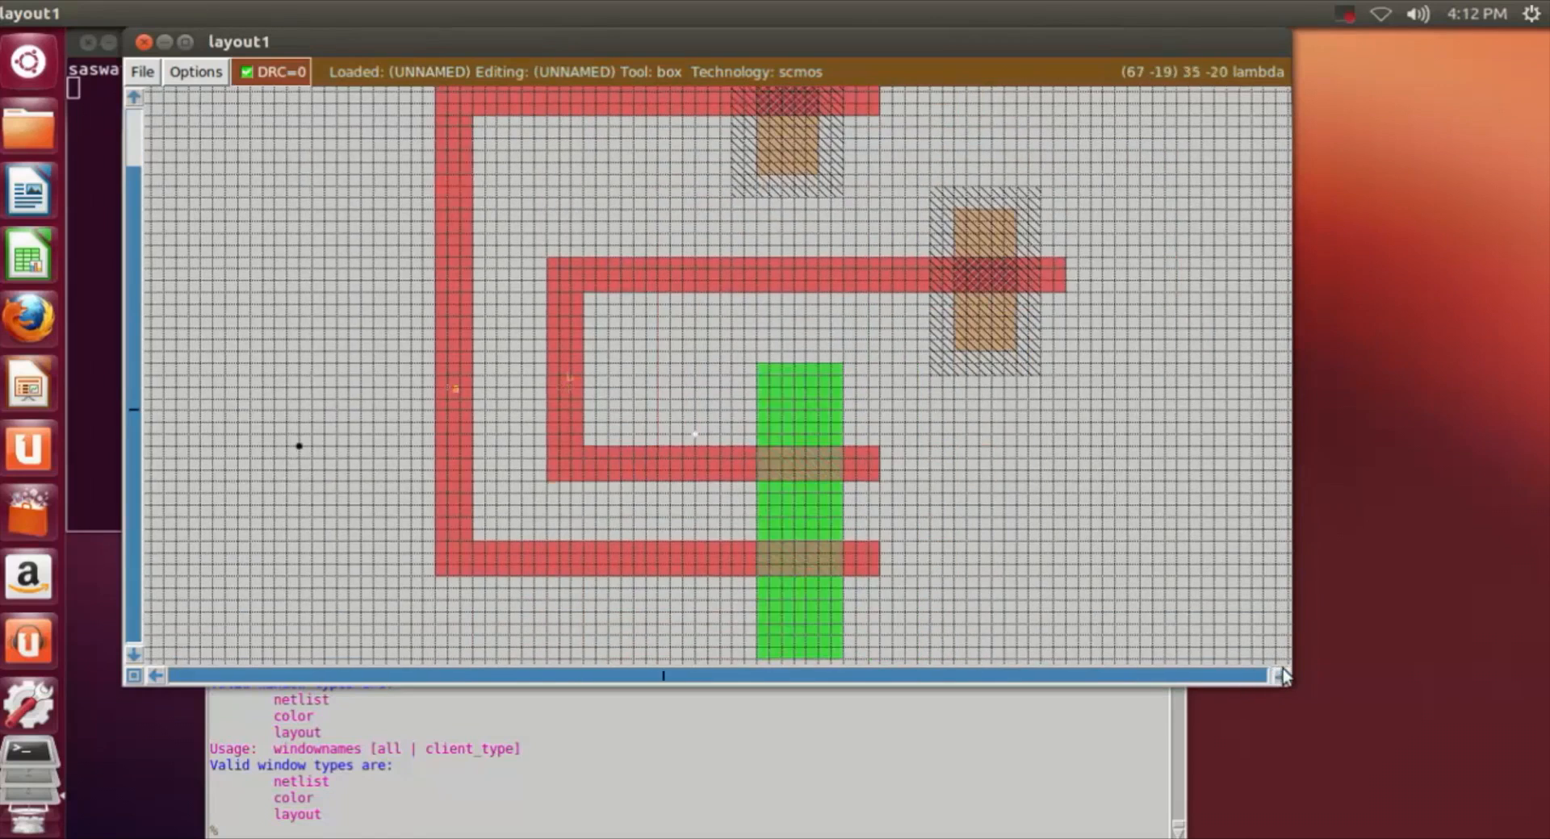
pyautogui.click(1280, 675)
pyautogui.scroll(1, 1066, 639)
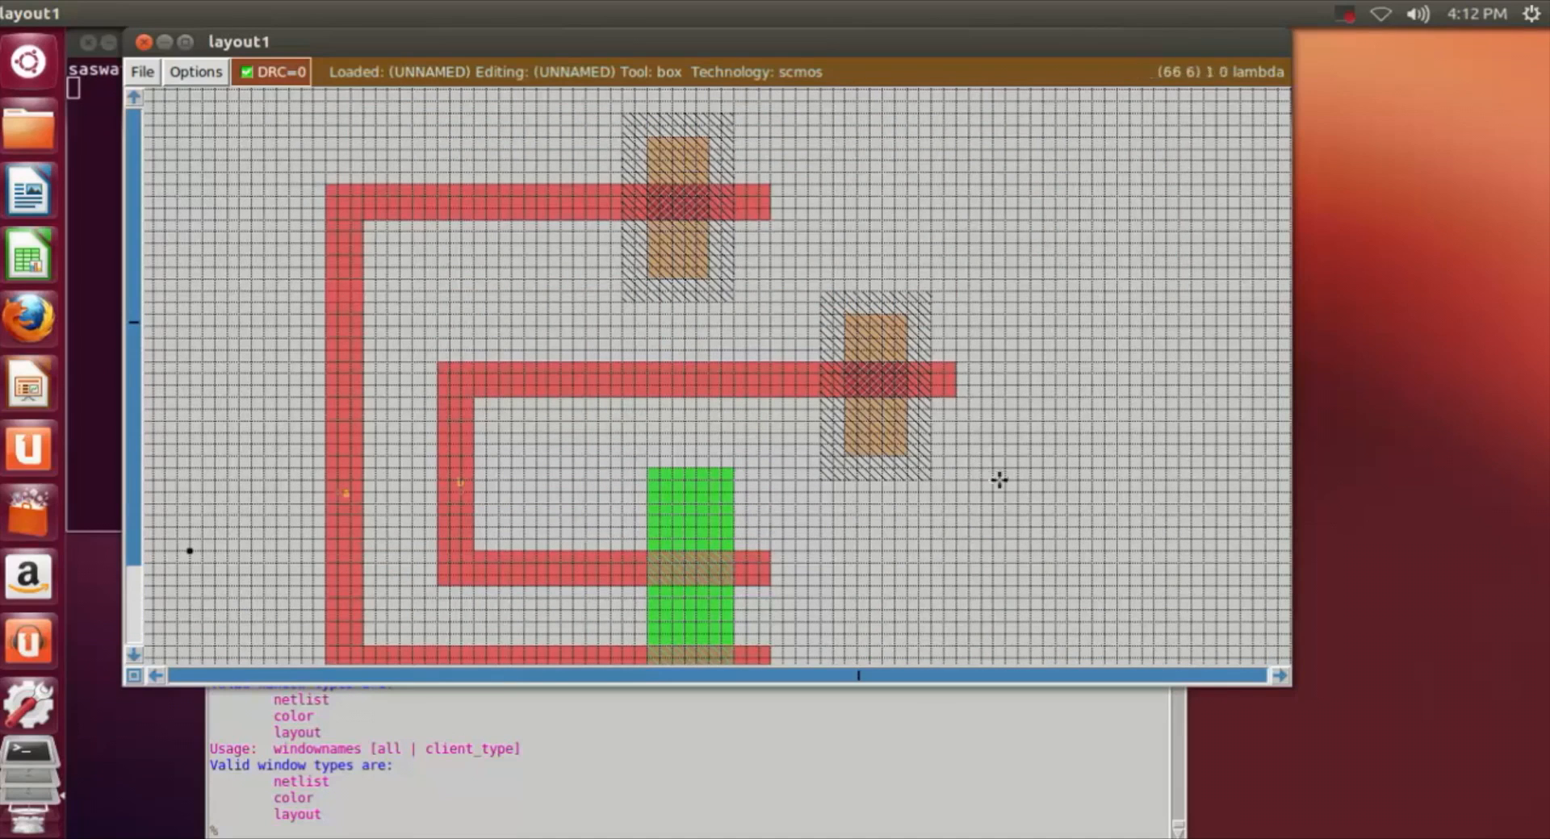
pyautogui.scroll(1, 998, 481)
pyautogui.press('z')
pyautogui.scroll(3, 834, 494)
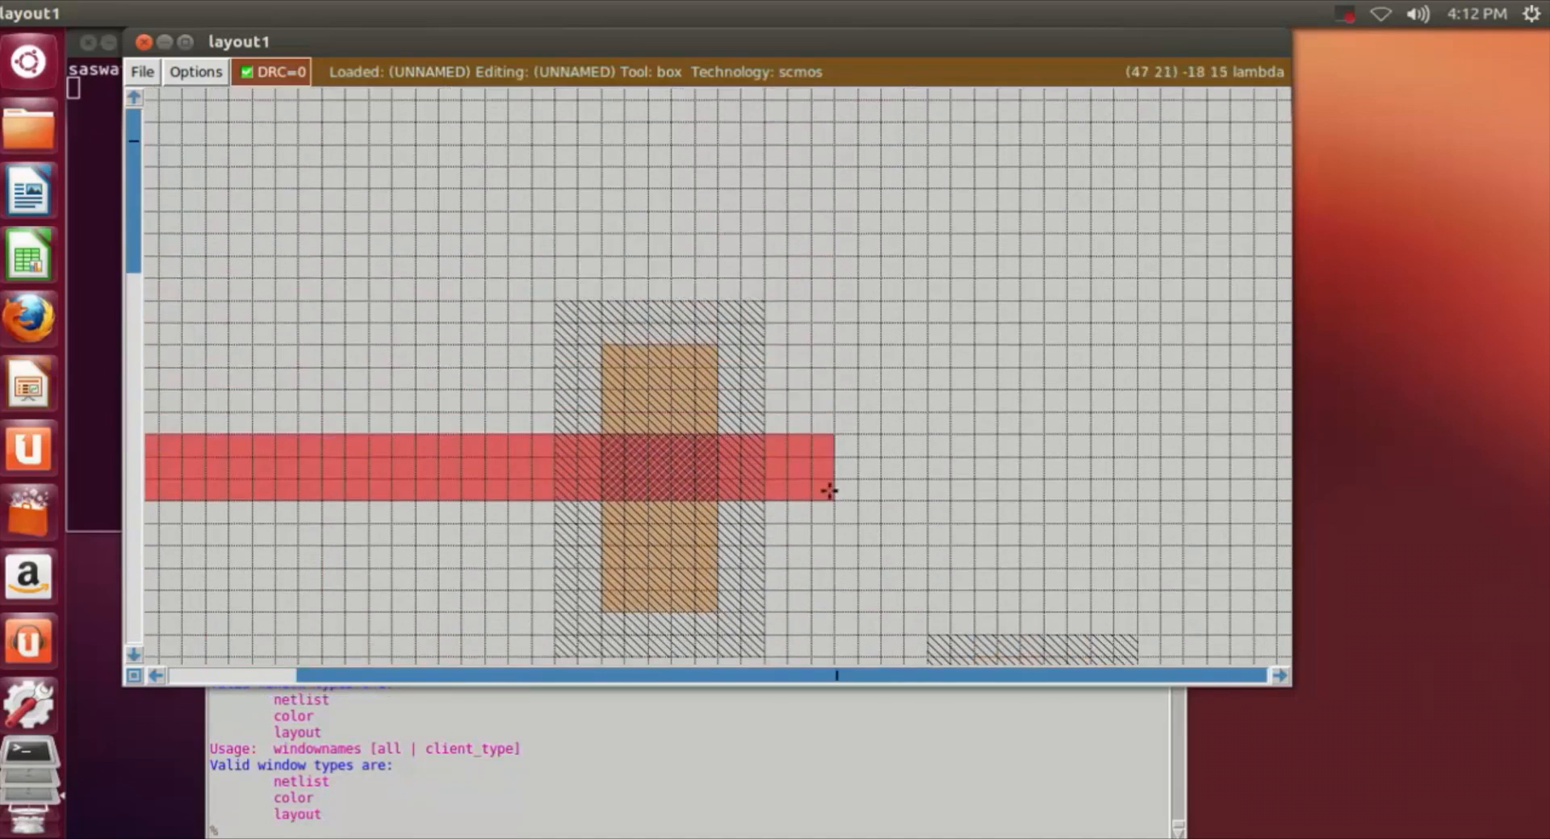
pyautogui.hotkey('shift', 'z')
pyautogui.scroll(-3, 829, 490)
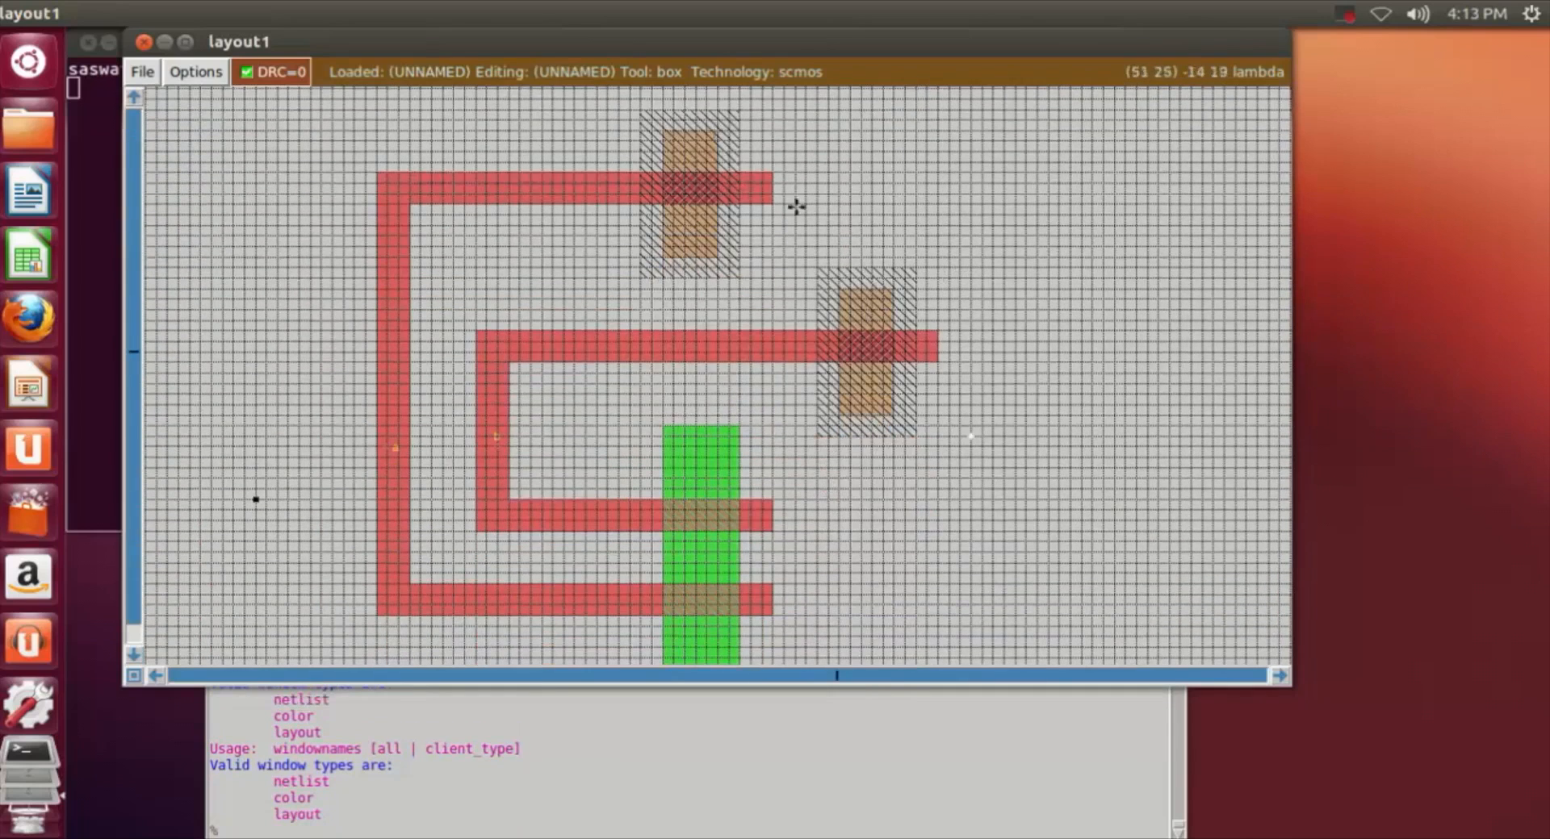
# Step: Paint a horizontal m1 strip about 57 by 5 lambda above the first n-well, starting at its left edge and extending rightward
pyautogui.scroll(2, 880, 300)
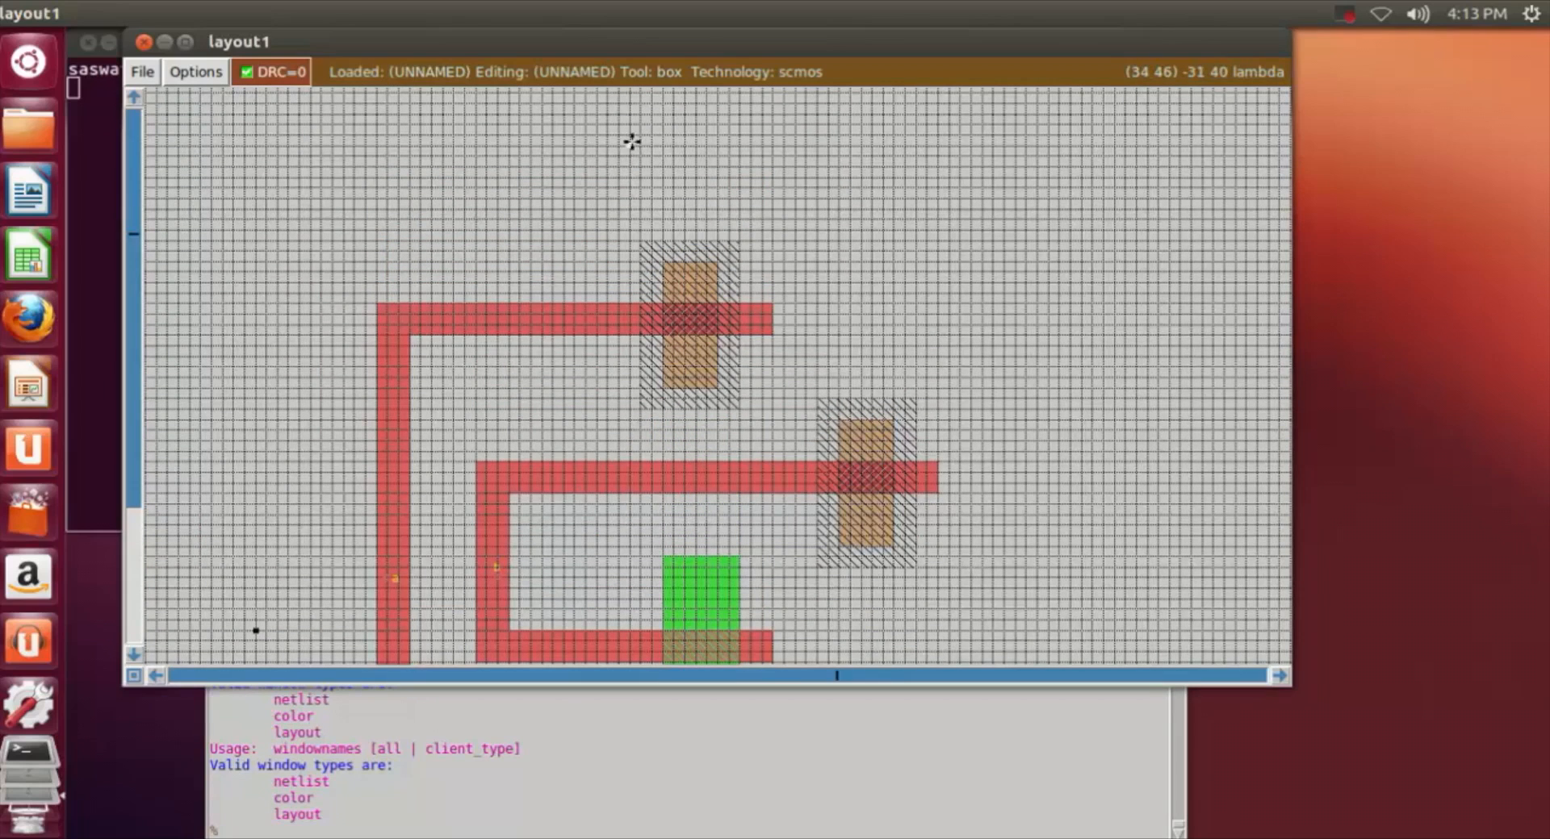
pyautogui.rightClick(1276, 213)
pyautogui.click(646, 167)
pyautogui.rightClick(1265, 214)
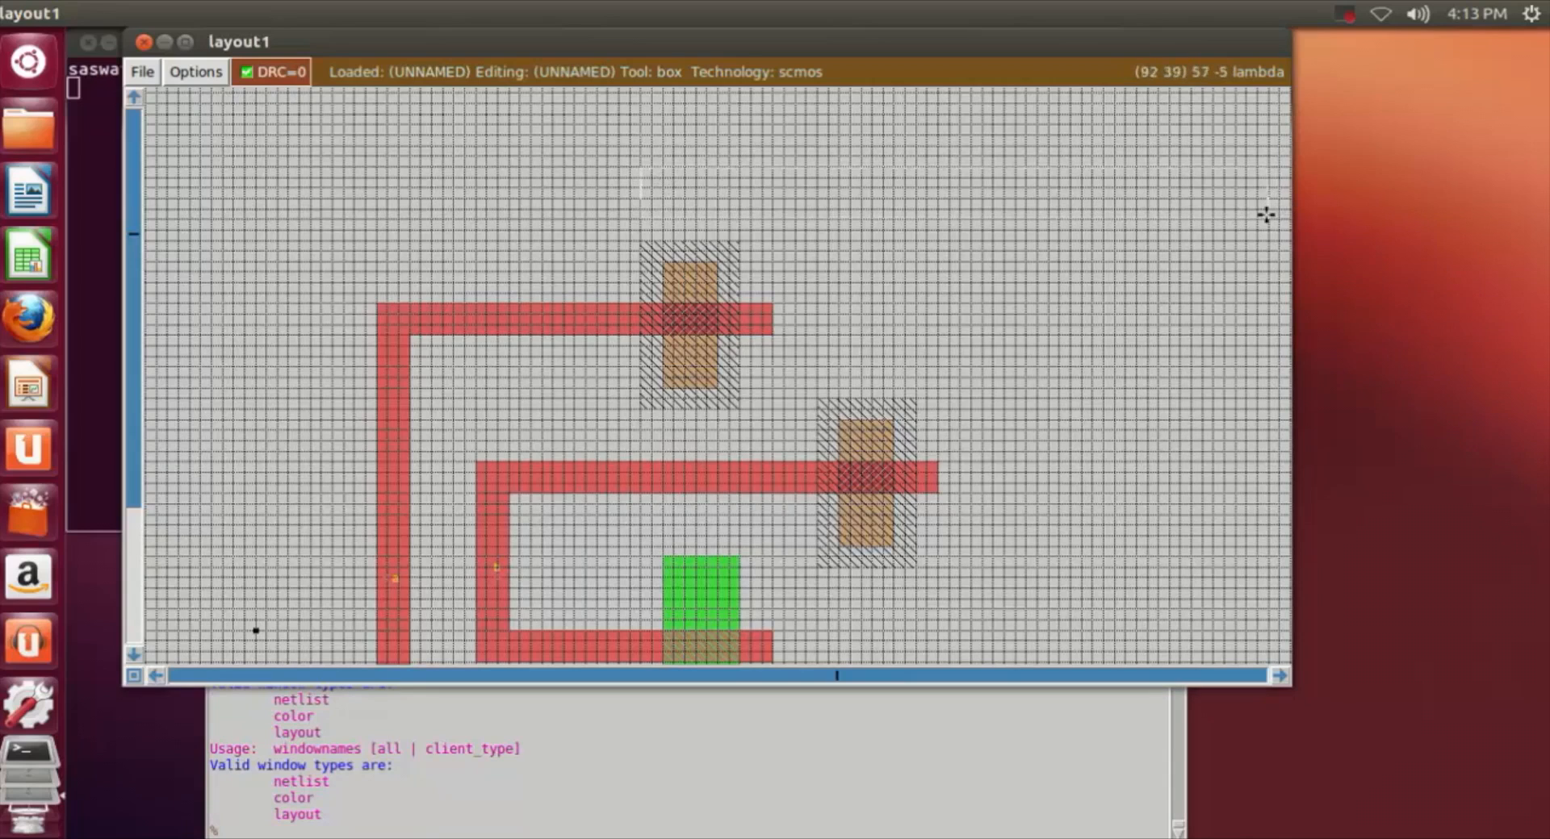
pyautogui.click(464, 816)
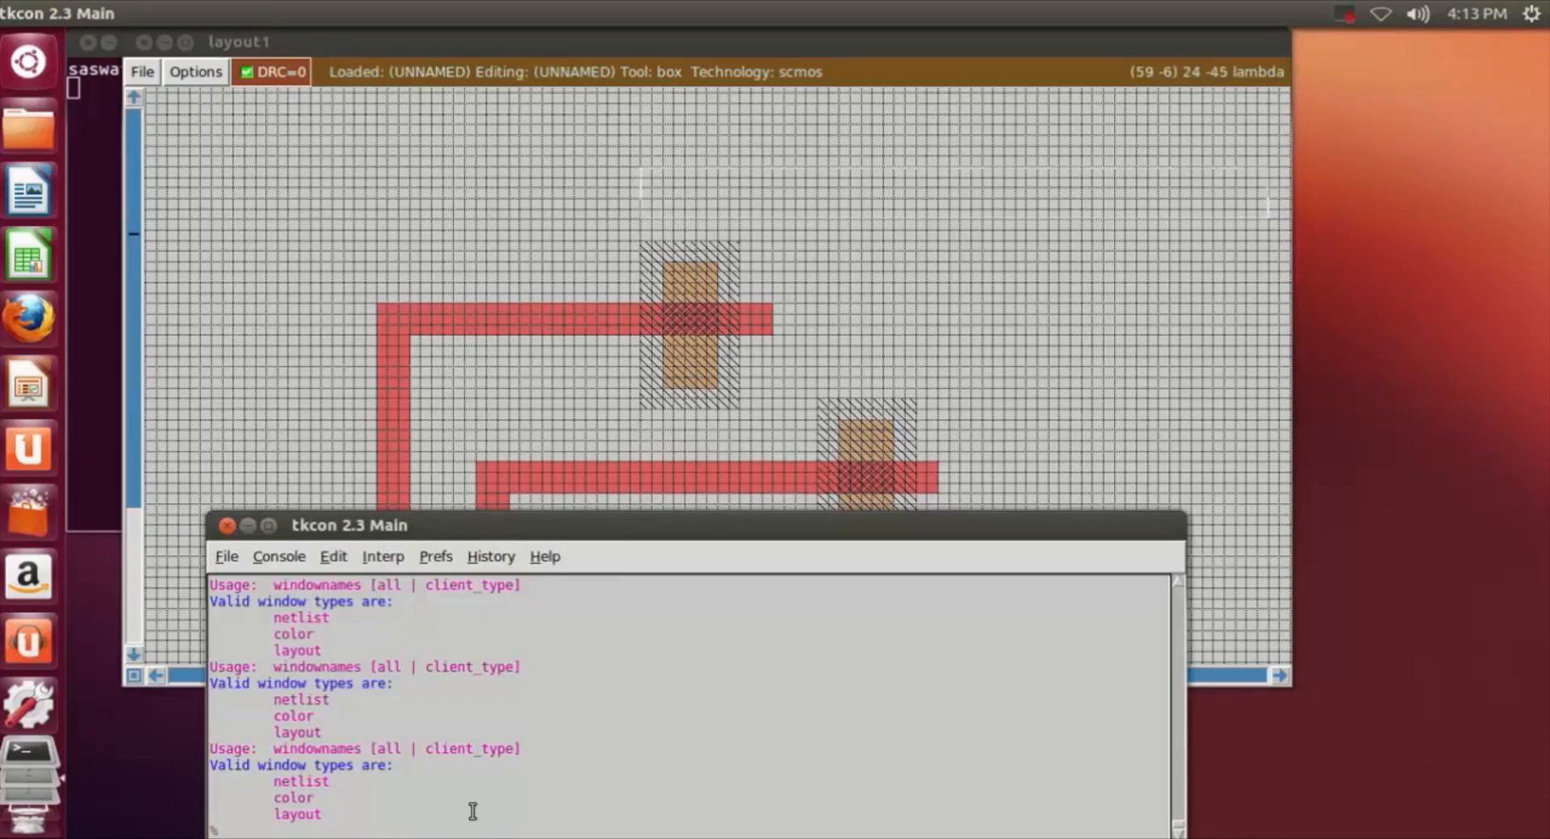
pyautogui.write('paint m1')
pyautogui.press('Return')
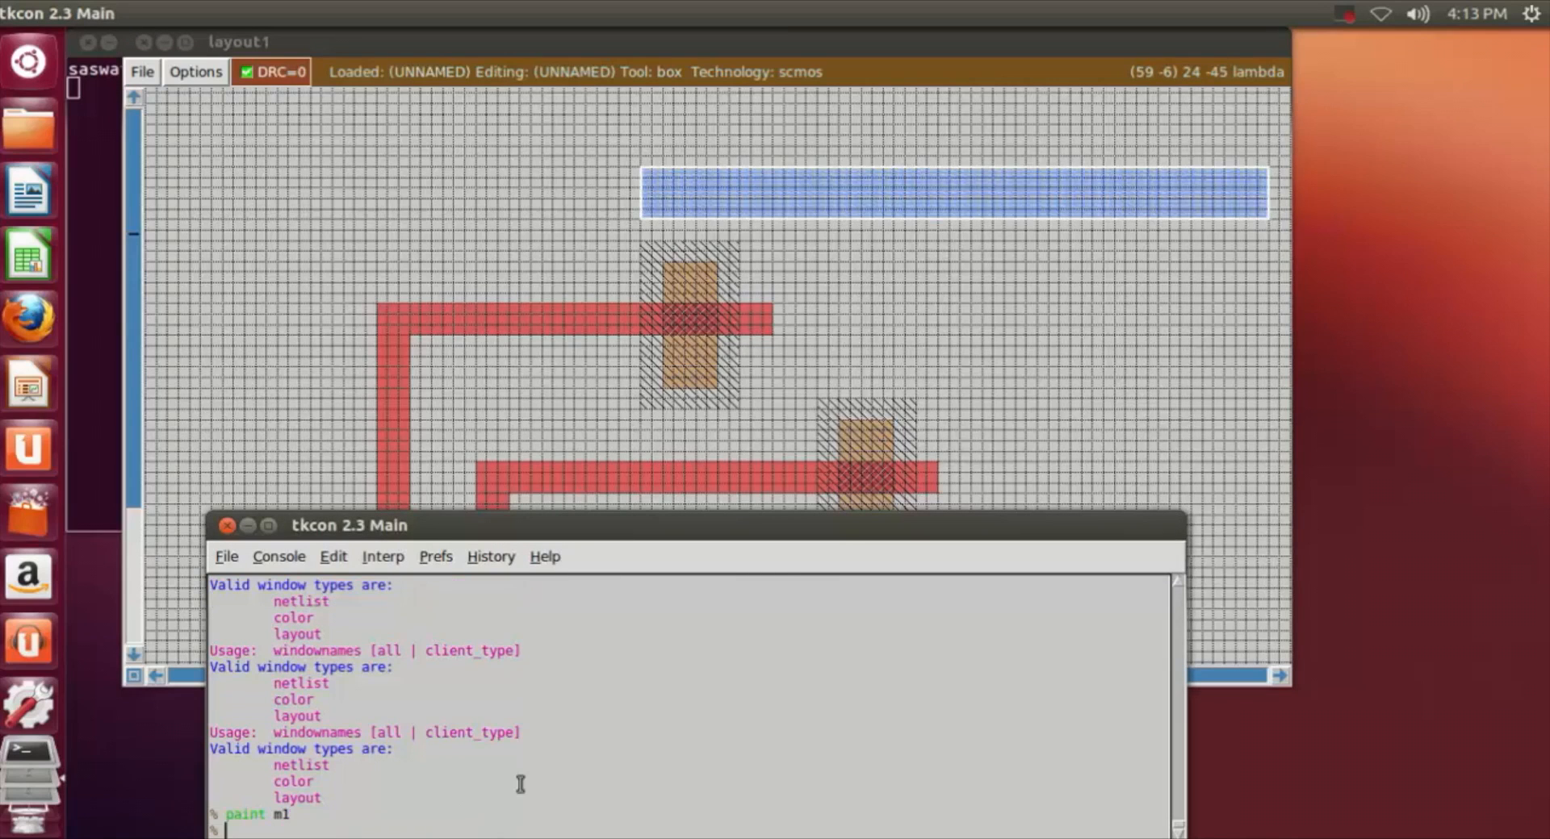
pyautogui.click(1050, 319)
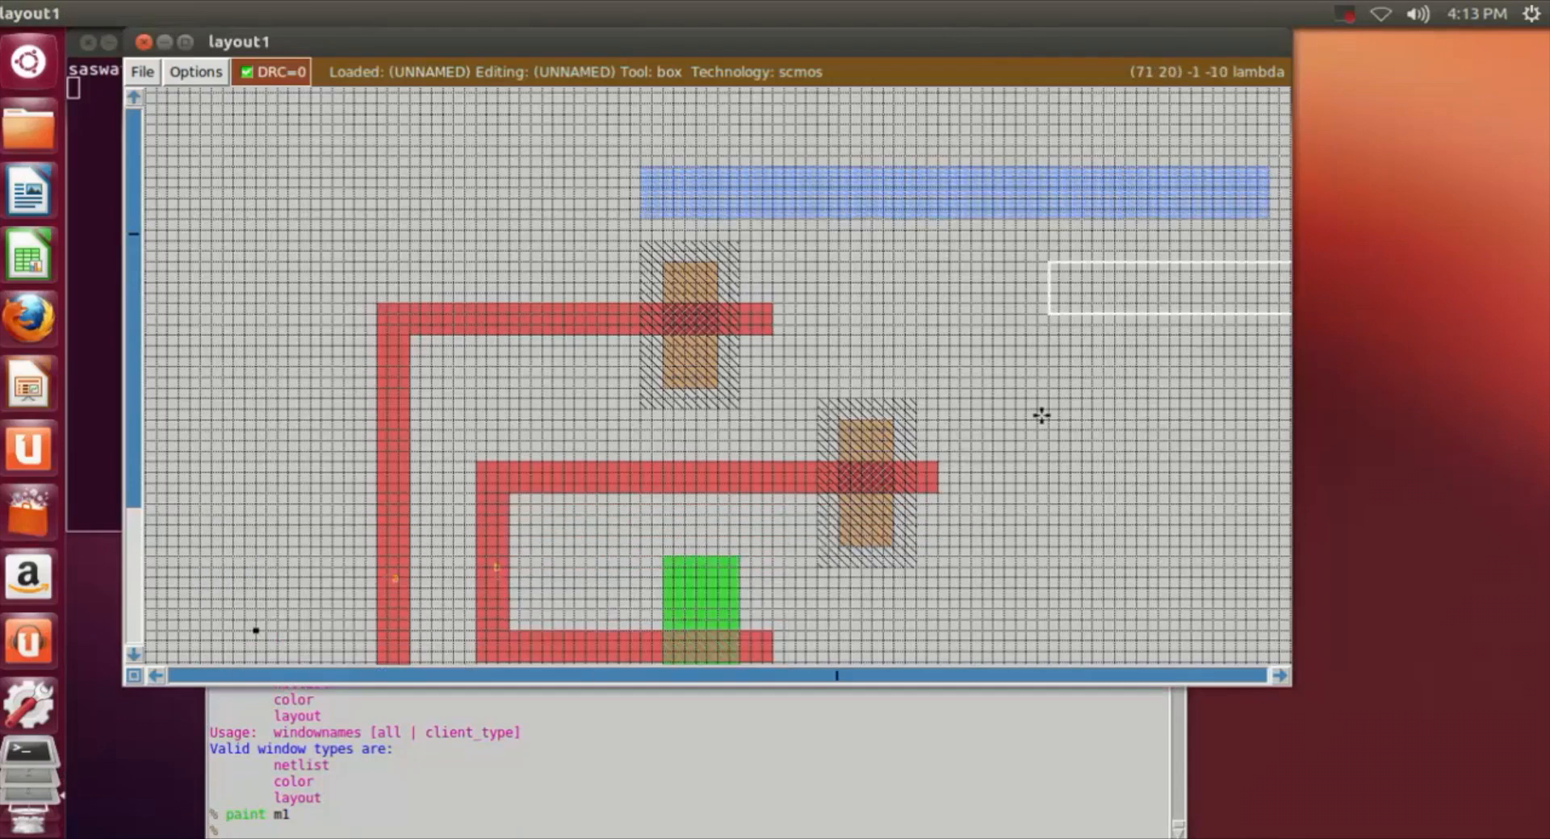
# Step: Fit the box to the first n-well's pdiff width, about 5 by 7 lambda, from the metal strip's lower edge down into the pdiff
pyautogui.press('z')
pyautogui.scroll(6, 694, 371)
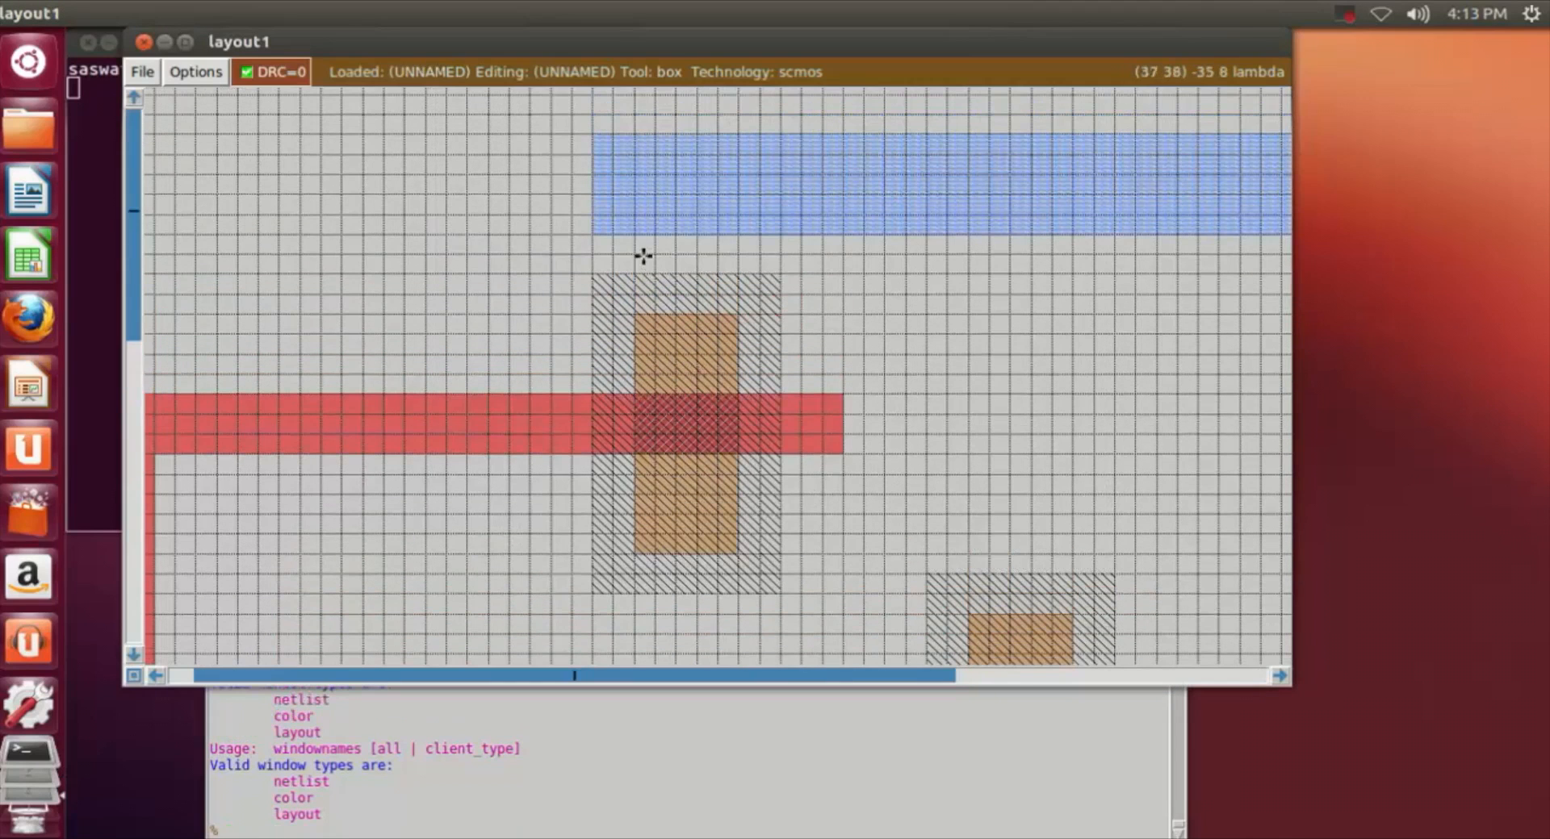
pyautogui.click(633, 234)
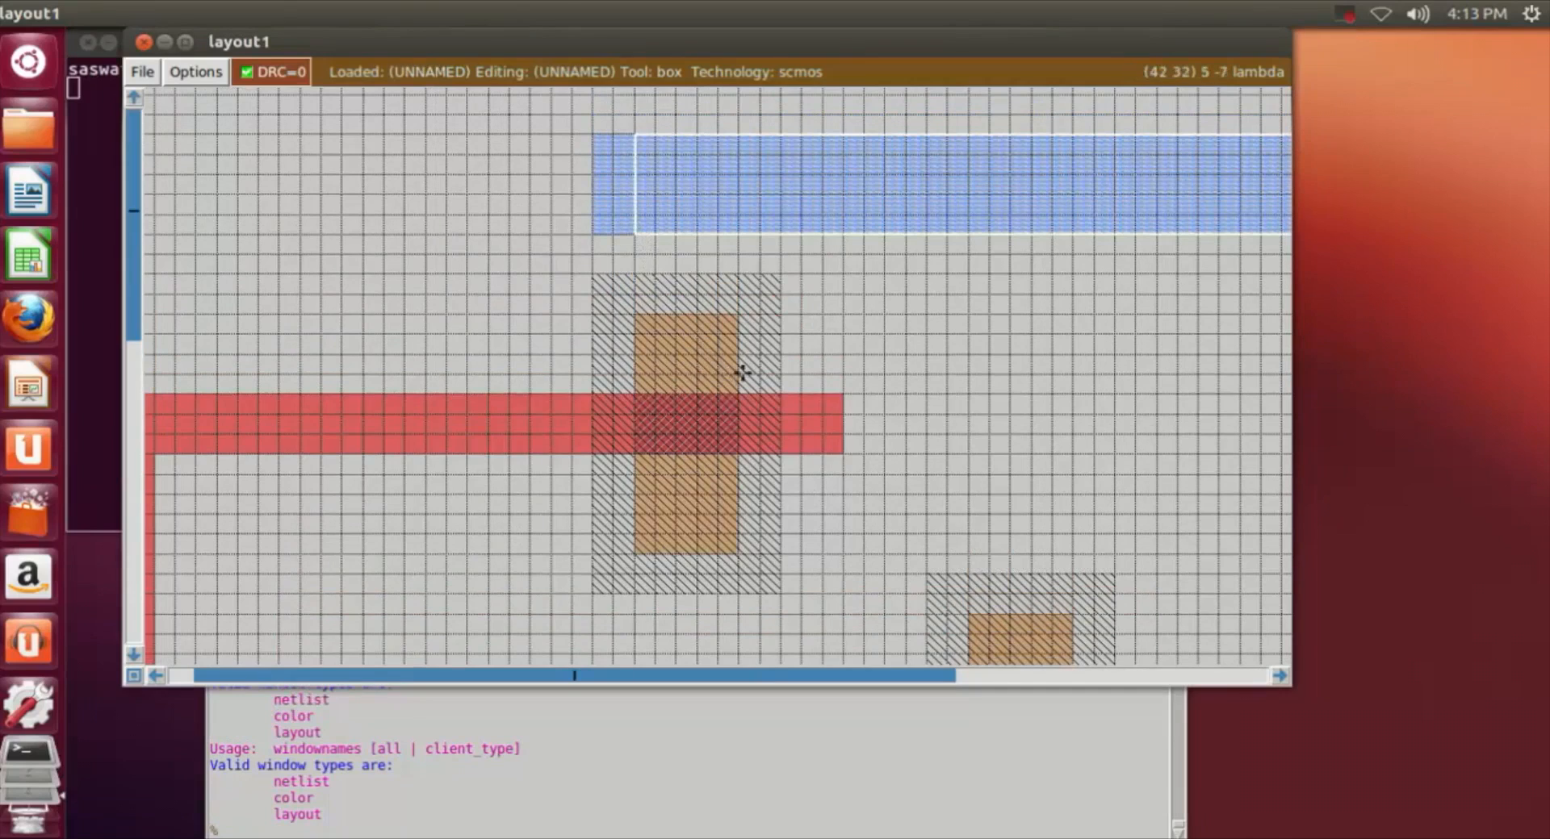
pyautogui.click(650, 236)
pyautogui.rightClick(717, 371)
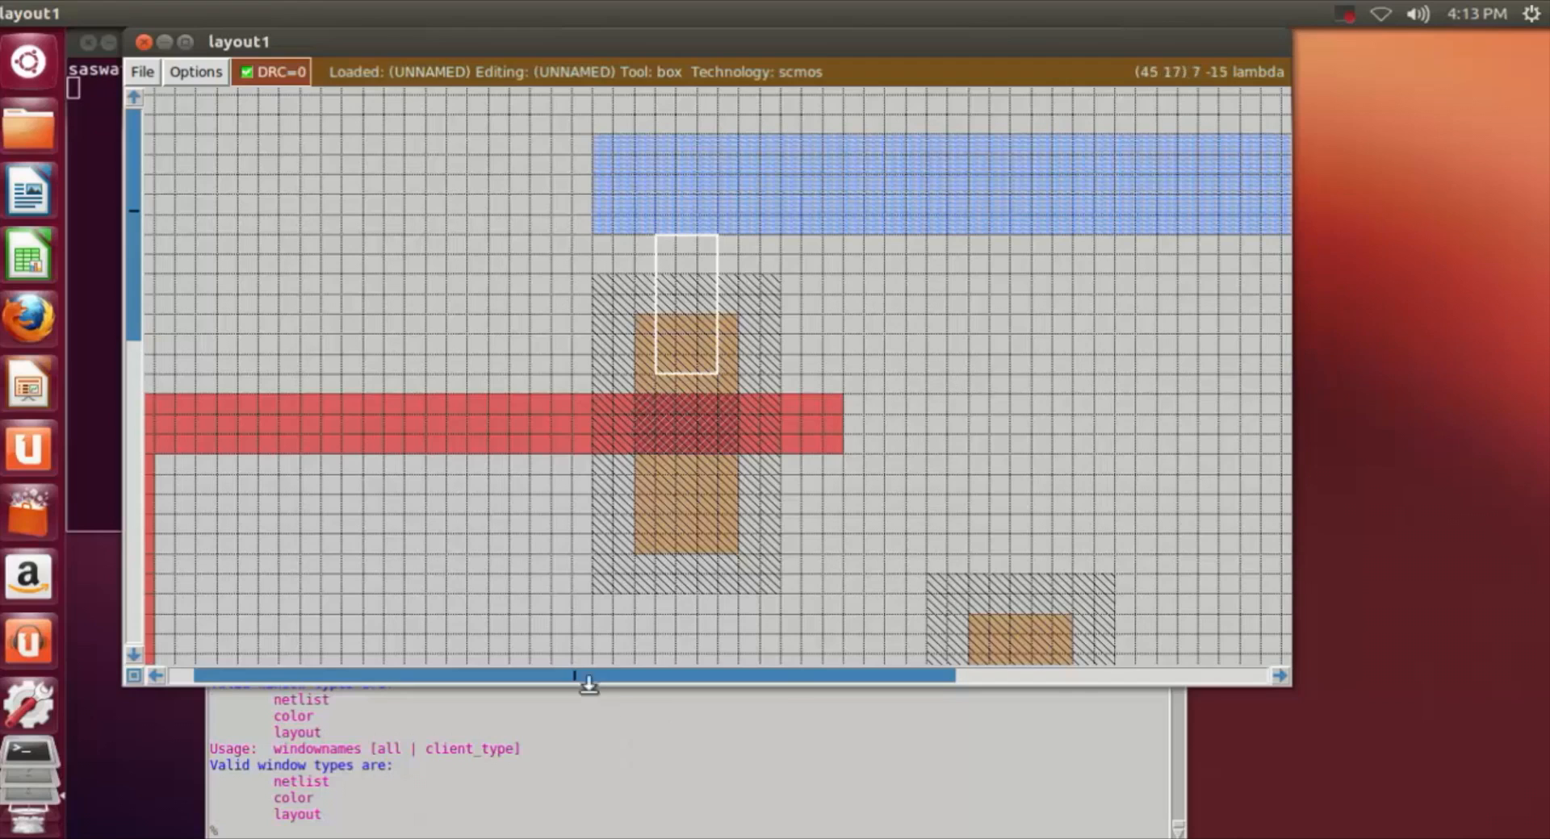
pyautogui.click(634, 236)
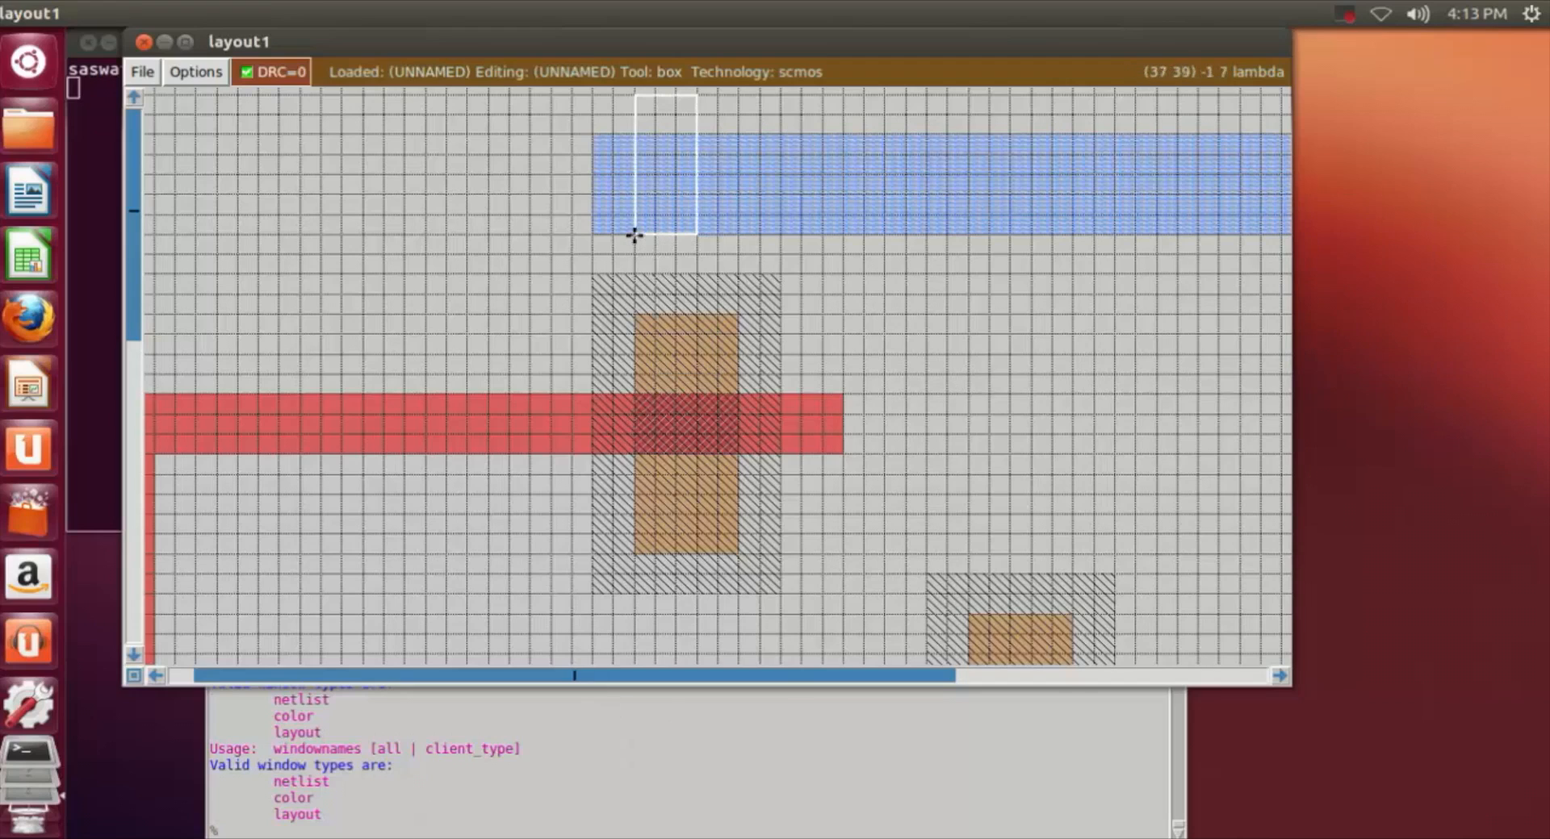
pyautogui.rightClick(738, 371)
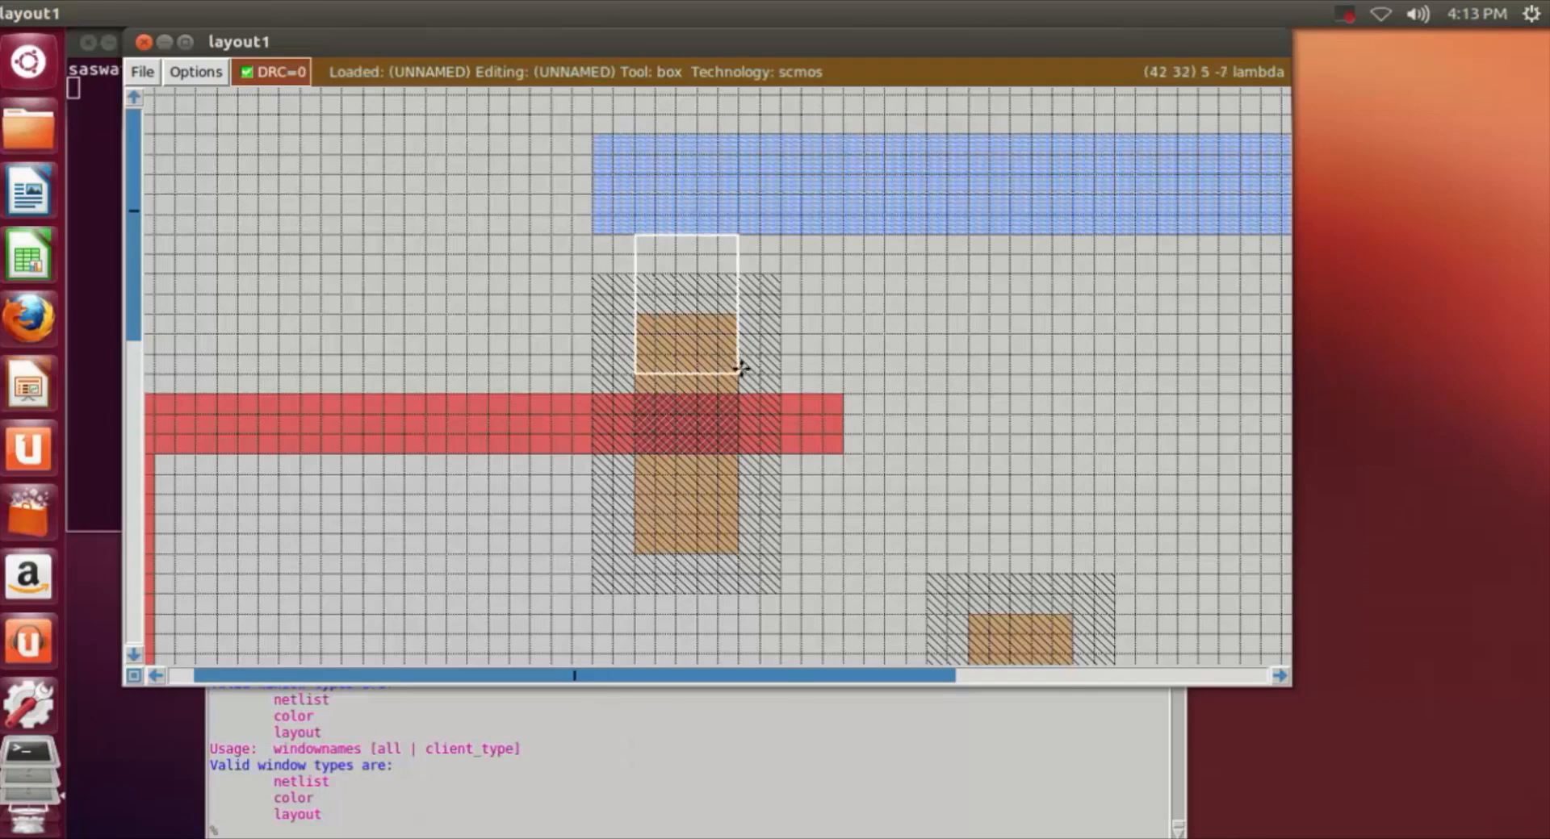
# Step: Paint the box with m1 to extend the metal strip down over the first n-well's upper pdiff
pyautogui.click(440, 831)
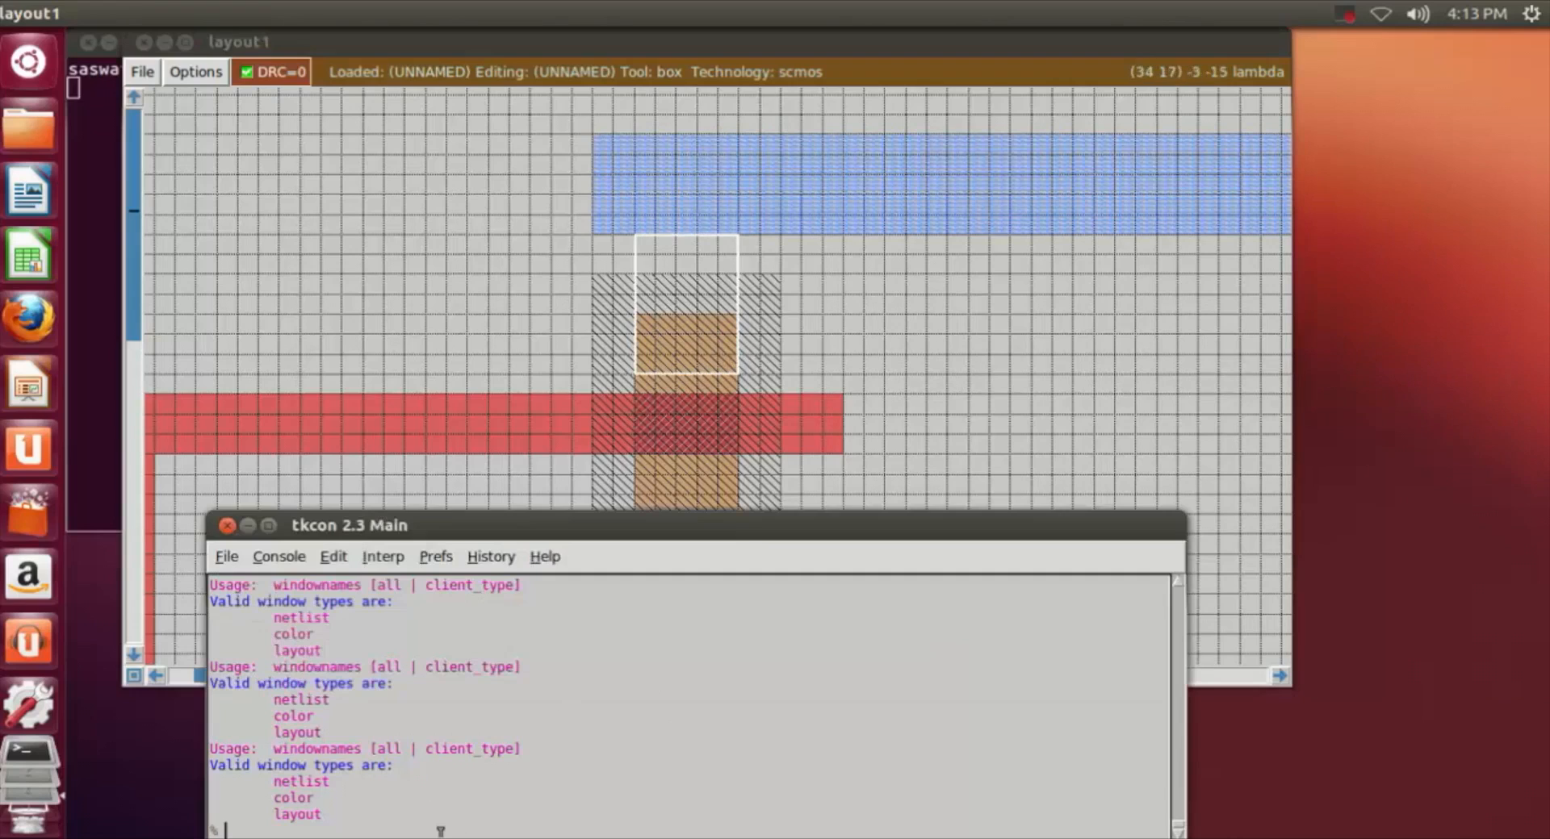
pyautogui.write('paint ')
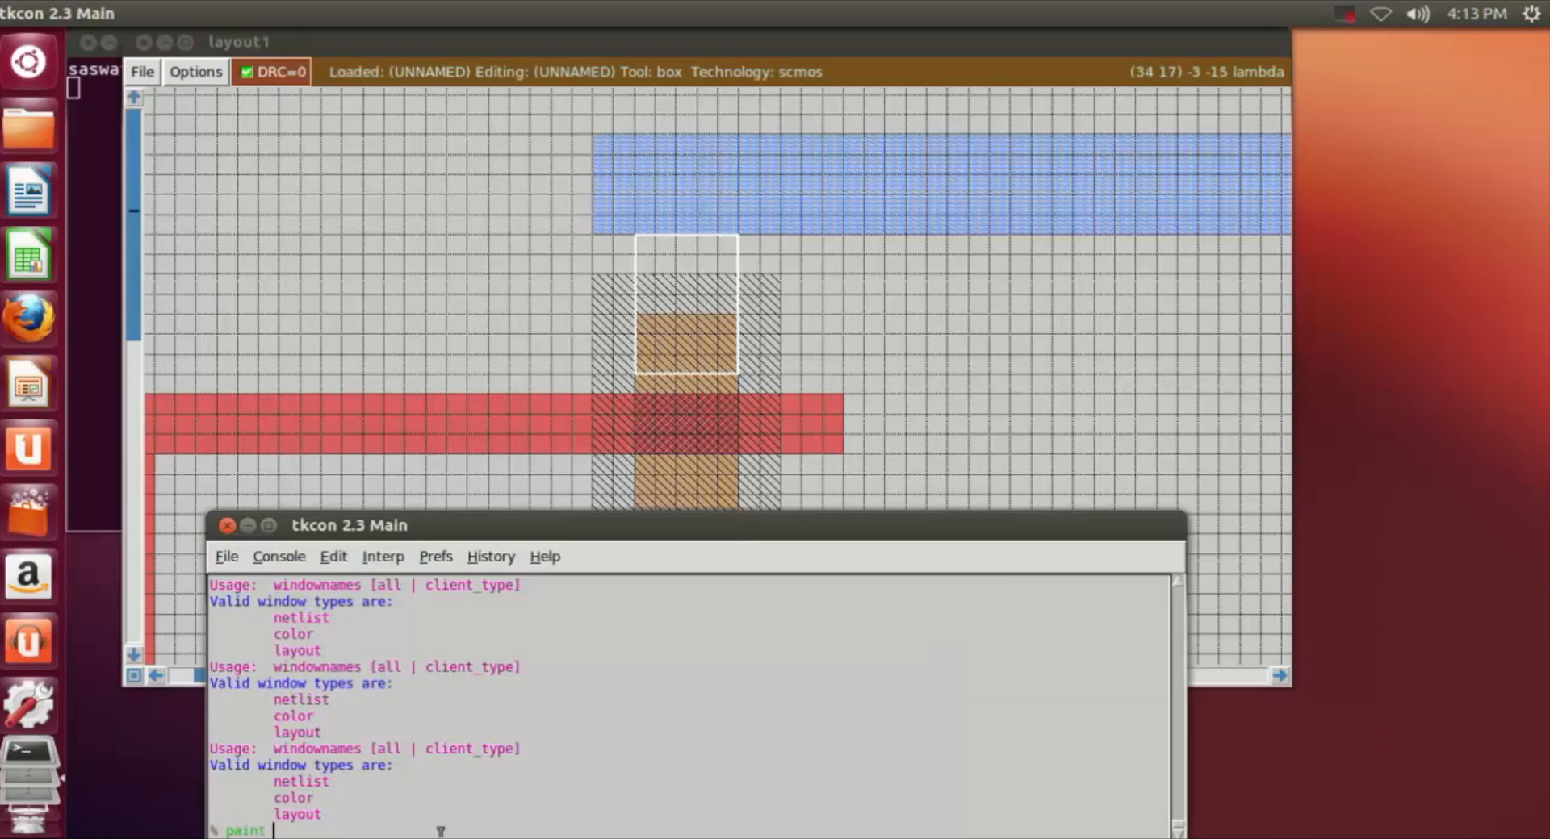
pyautogui.write('m1')
pyautogui.press('Return')
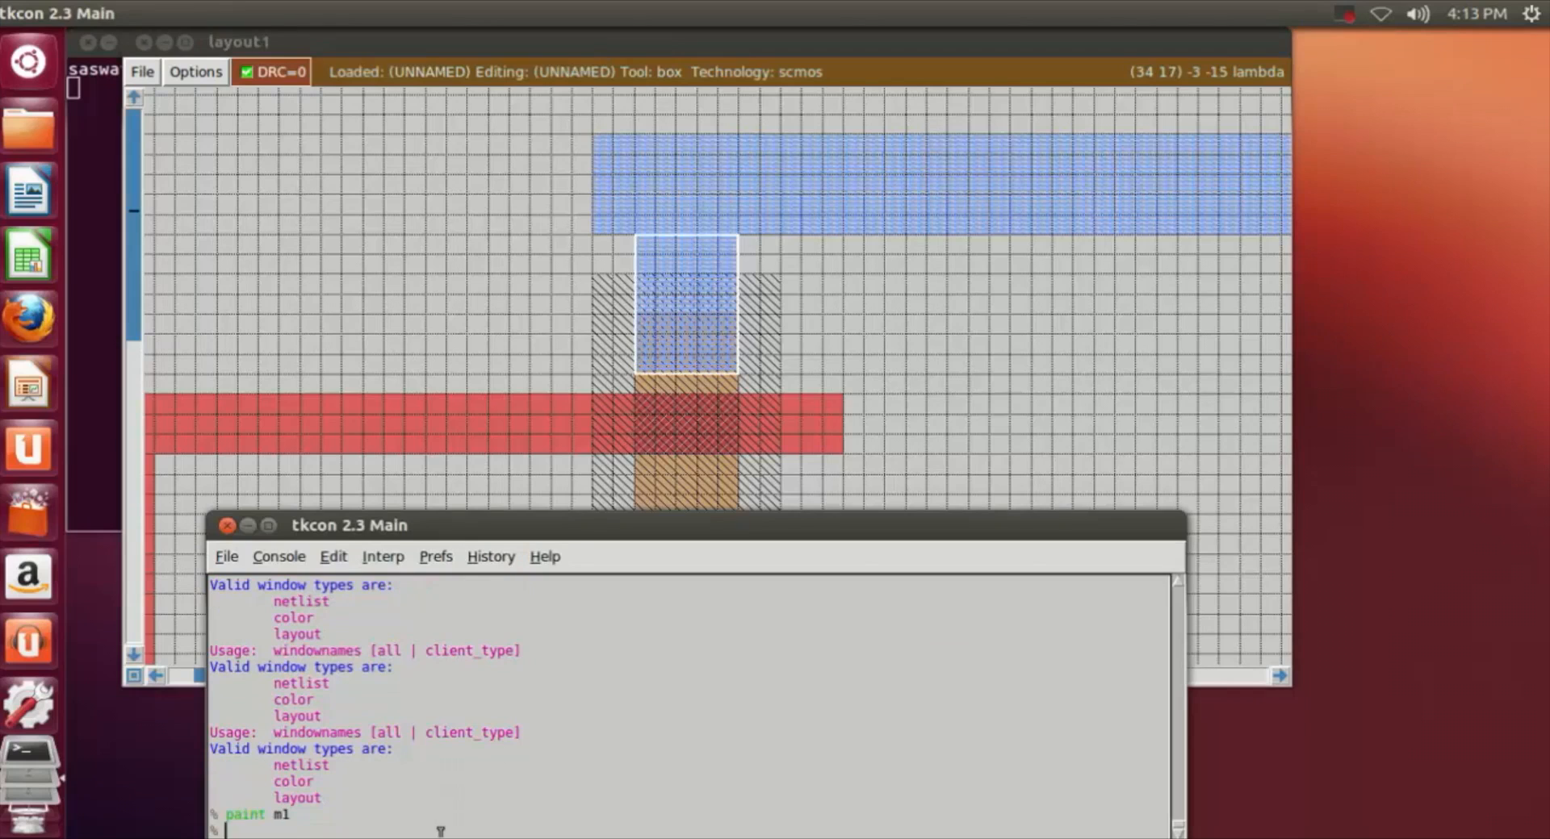
# Step: Undo the last m1 paint over the first n-well's upper pdiff
pyautogui.click(1031, 350)
pyautogui.scroll(-2, 1036, 345)
pyautogui.scroll(-1, 1037, 345)
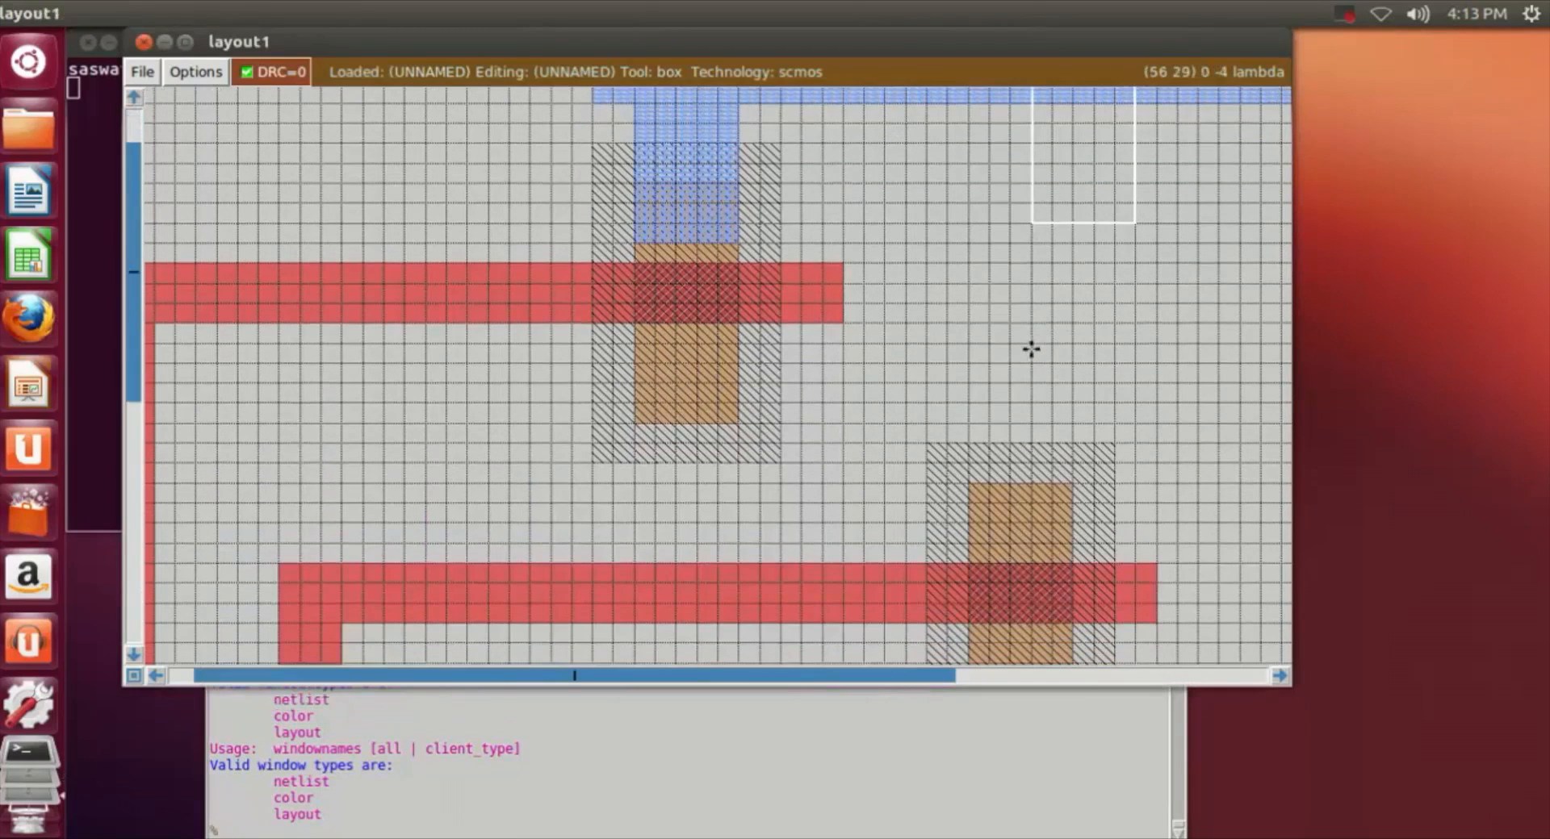
pyautogui.click(394, 832)
pyautogui.write('undo')
pyautogui.press('Return')
pyautogui.press('Up')
pyautogui.press('Return')
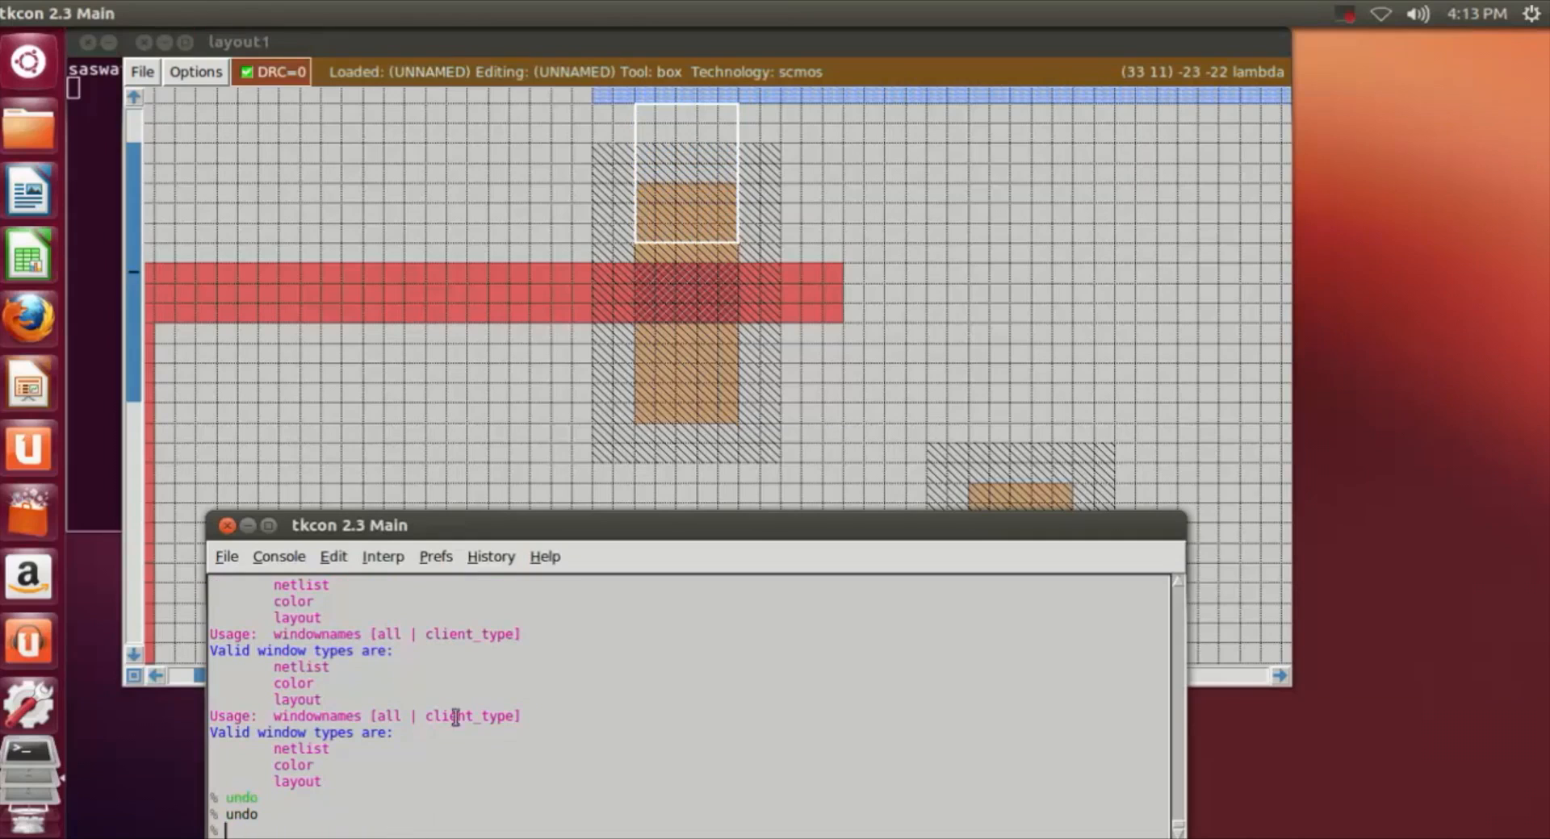
# Step: Paint an m1 branch about 3 by 7 lambda from the metal strip's lower edge down into the first n-well's upper pdiff
pyautogui.click(652, 105)
pyautogui.rightClick(710, 243)
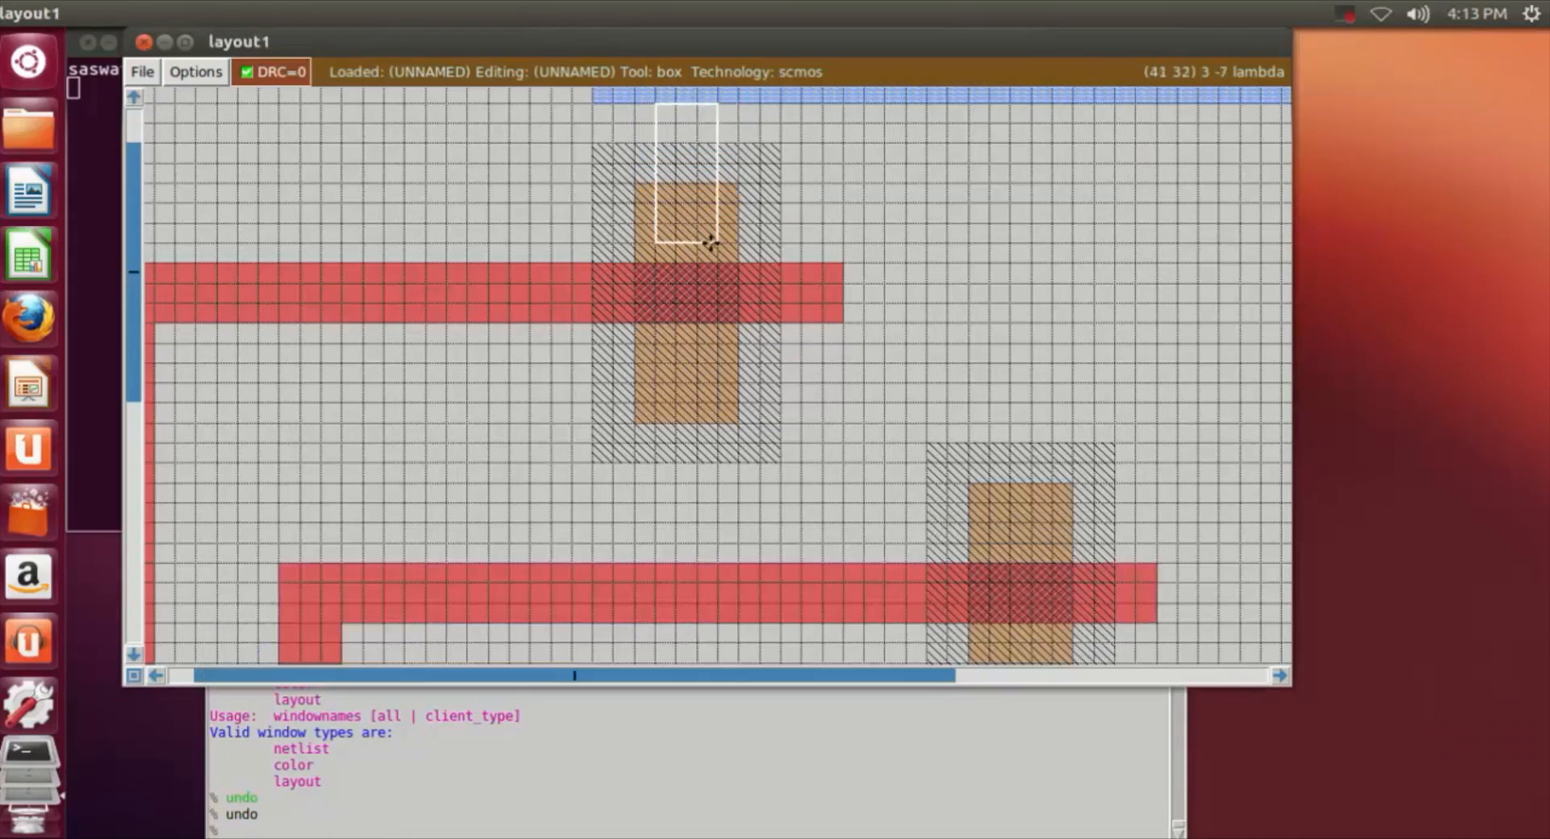
pyautogui.click(356, 833)
pyautogui.write('paint m1')
pyautogui.press('Return')
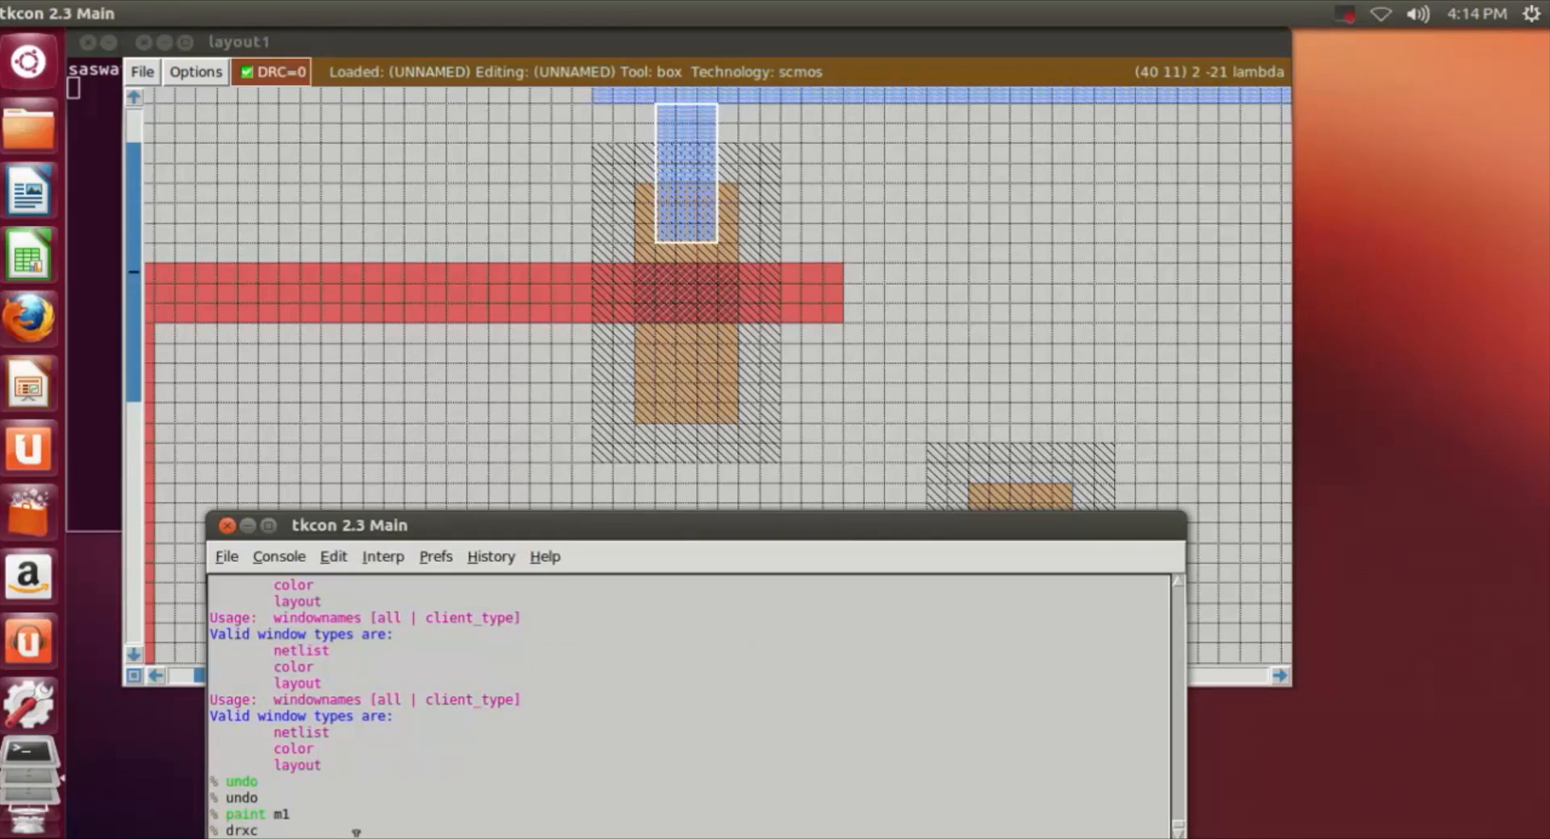
# Step: Run drc find to check the layout for design rule errors
pyautogui.write('drx')
pyautogui.press('BackSpace')
pyautogui.write('c find')
pyautogui.press('Return')
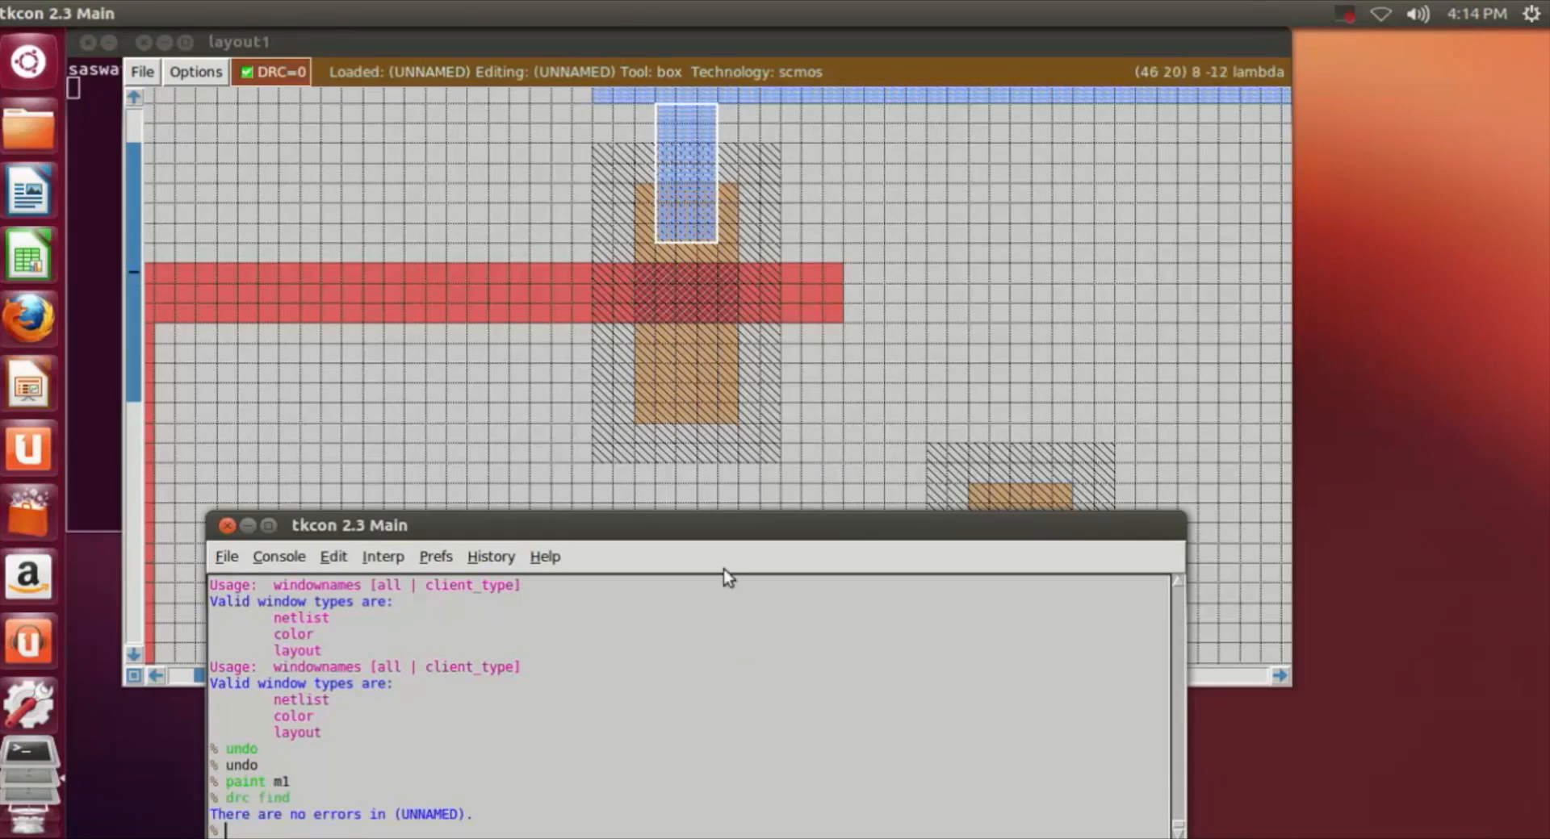
pyautogui.click(879, 435)
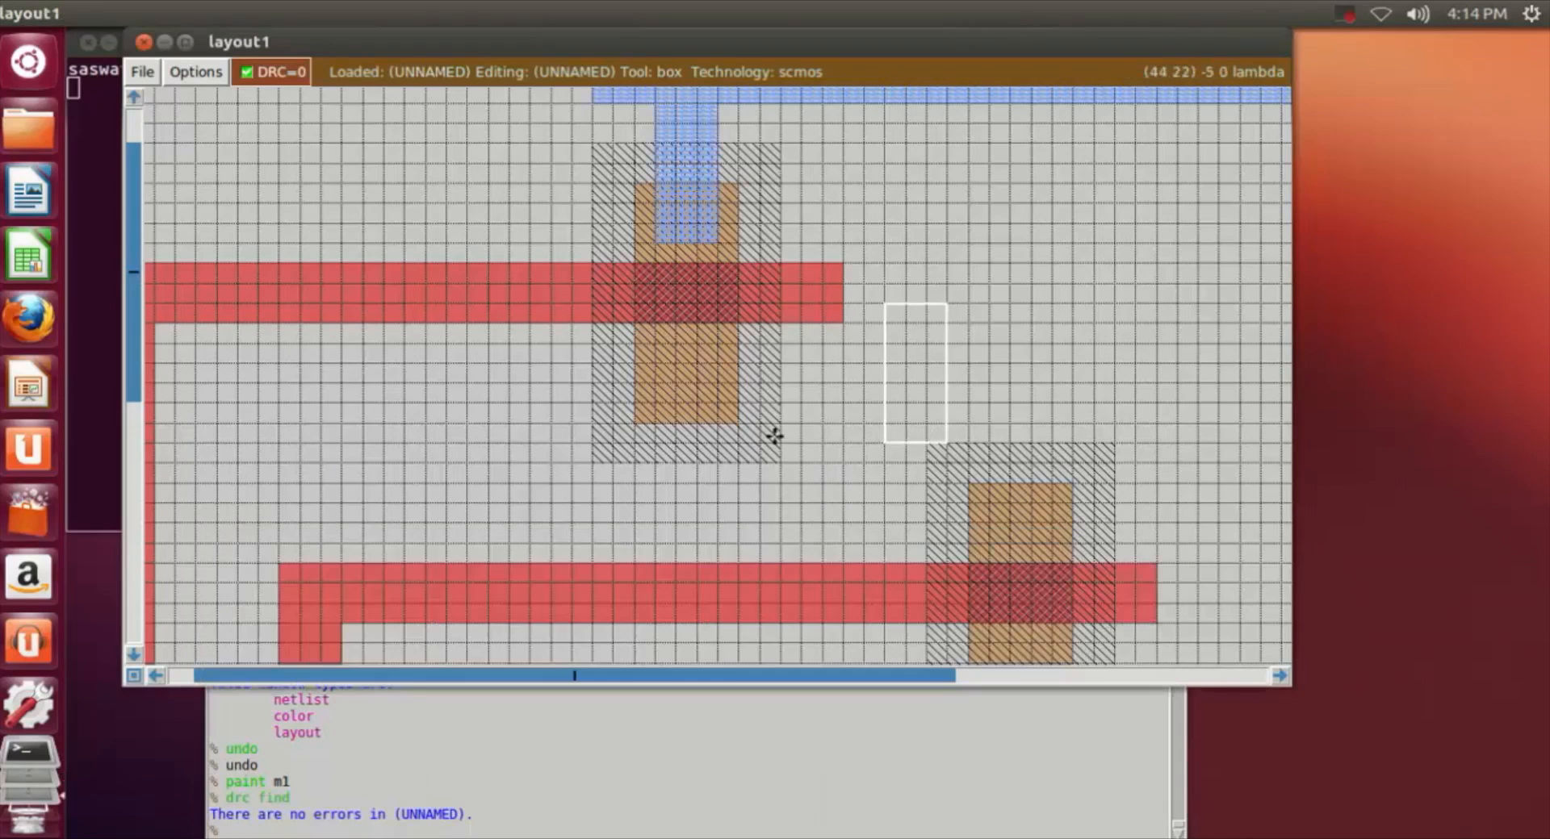
pyautogui.scroll(-2, 891, 416)
pyautogui.scroll(4, 888, 416)
pyautogui.moveTo(996, 169); pyautogui.dragTo(984, 308)
pyautogui.click(982, 283)
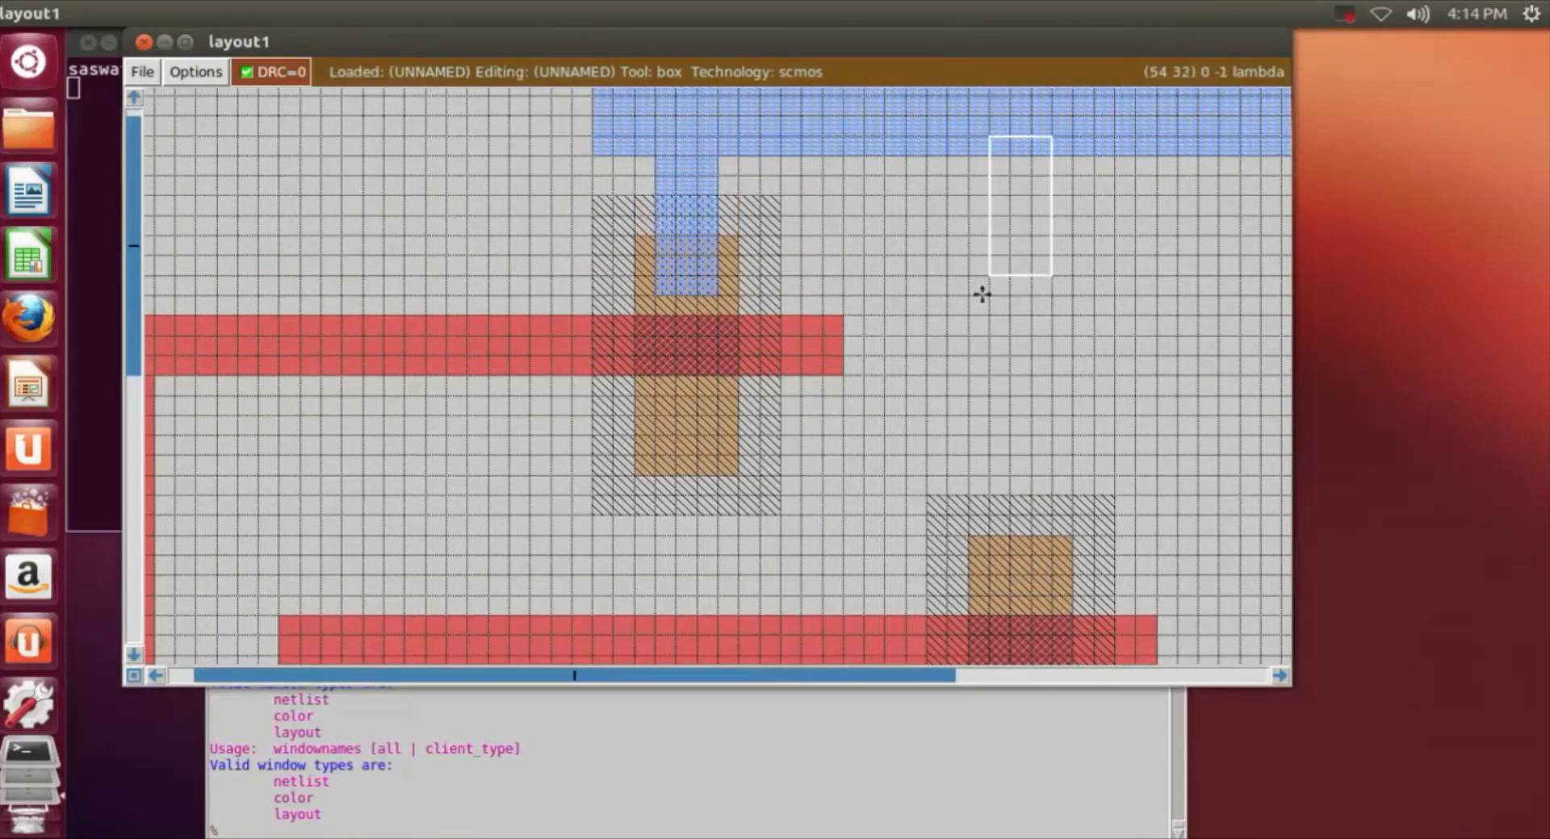
pyautogui.click(1027, 270)
pyautogui.click(1003, 284)
pyautogui.click(984, 292)
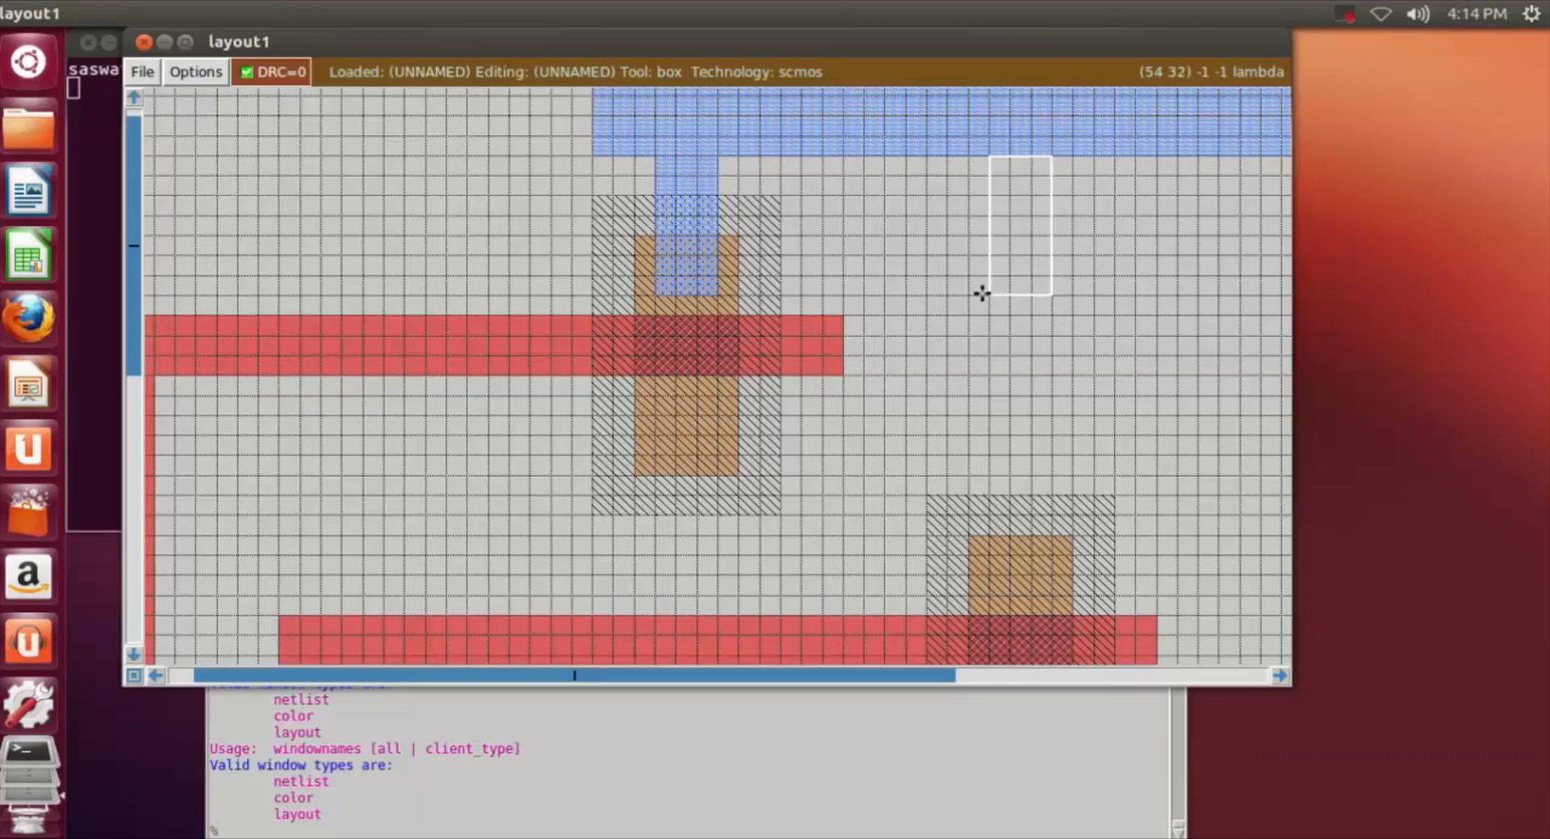
# Step: Paint a vertical m1 branch about 3 by 22 lambda from the metal strip's lower edge down into the second n-well's upper pdiff
pyautogui.click(1004, 529)
pyautogui.click(982, 533)
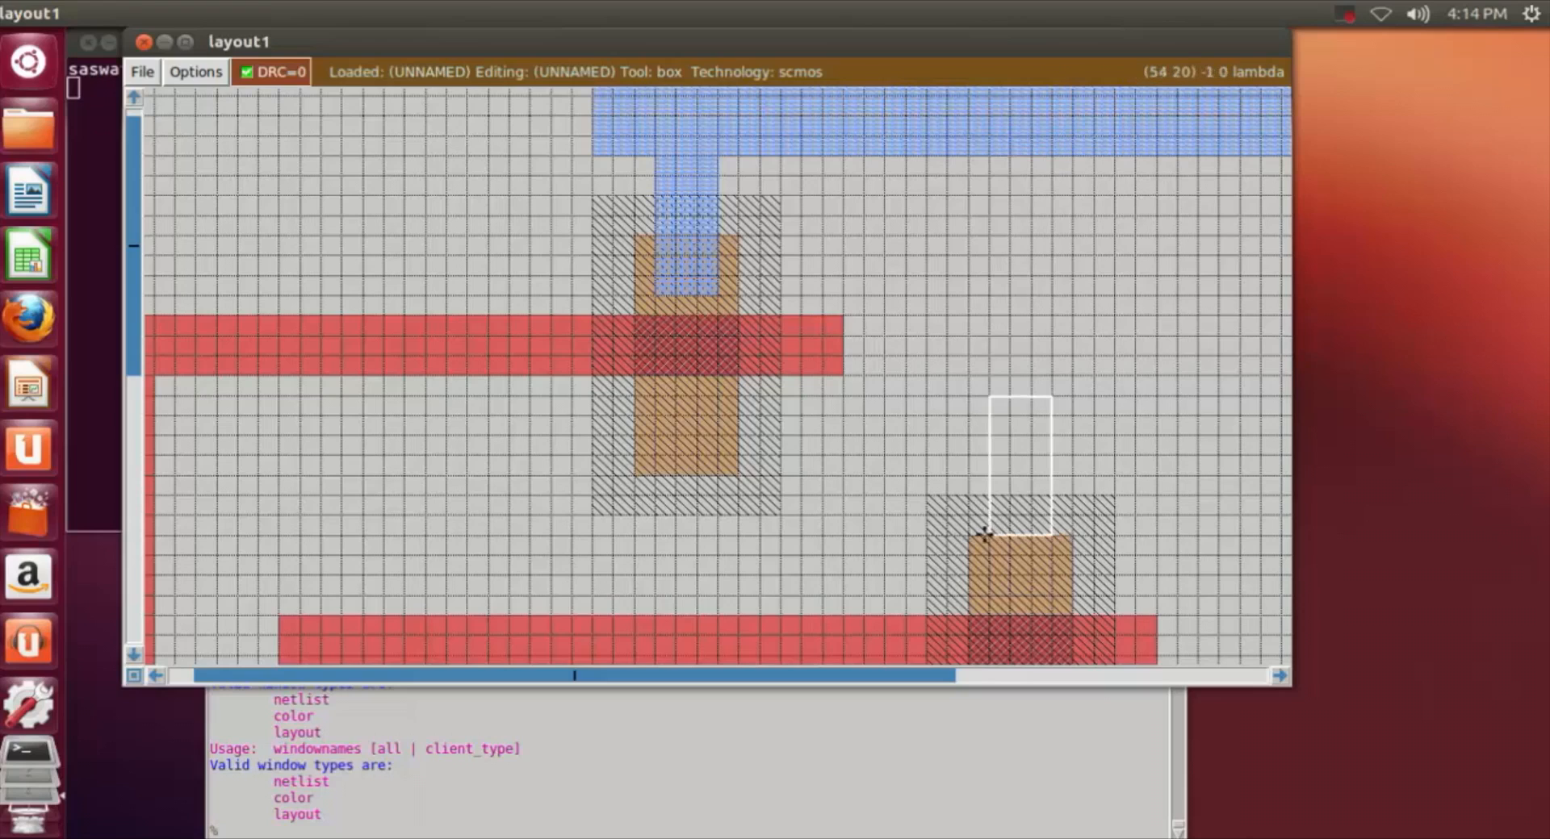
pyautogui.click(997, 576)
pyautogui.click(997, 591)
pyautogui.rightClick(1049, 442)
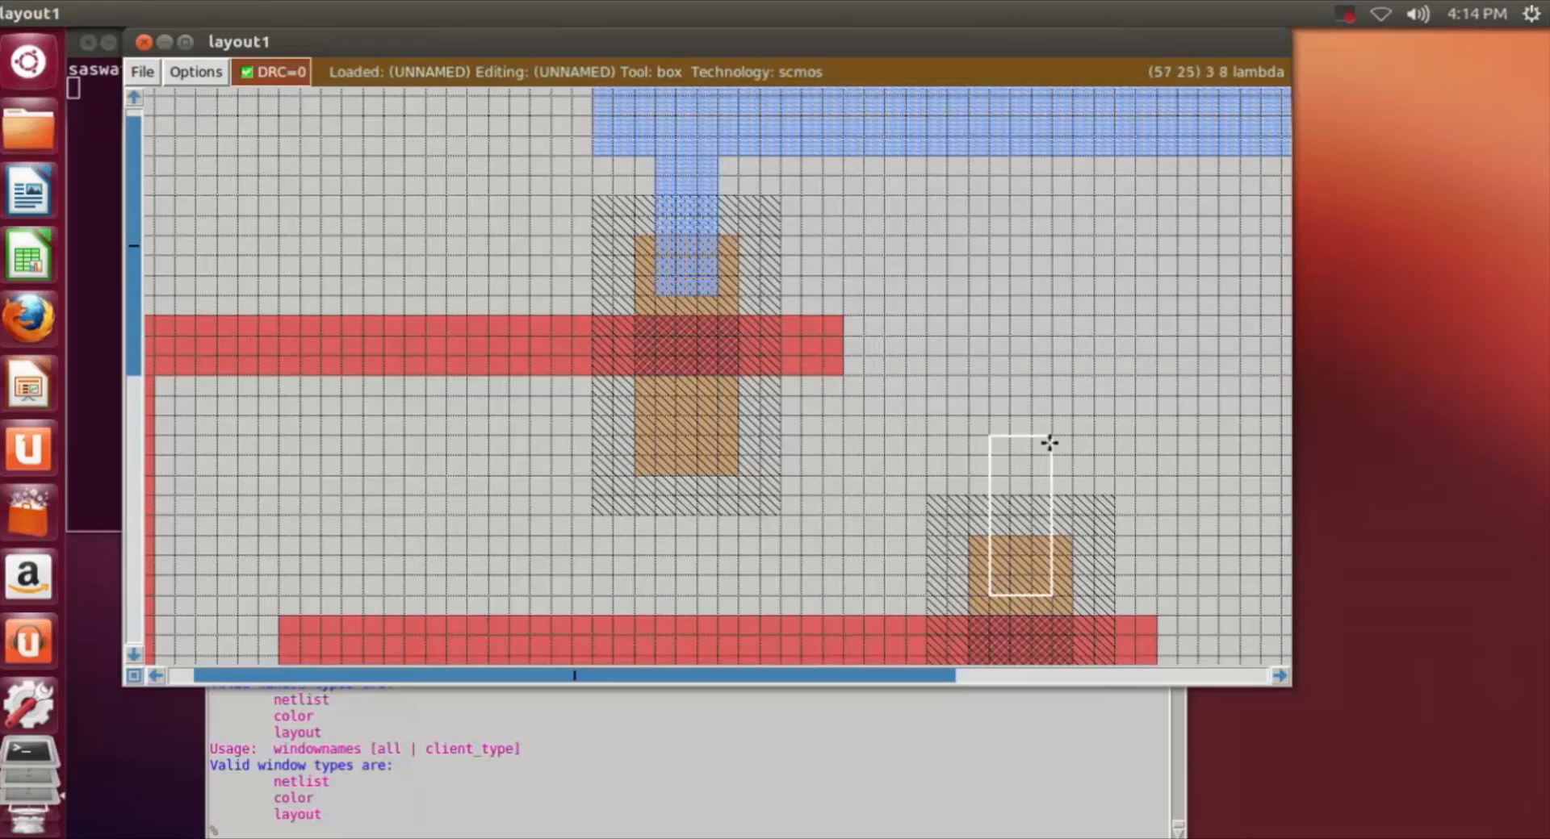
pyautogui.moveTo(1052, 362); pyautogui.dragTo(1051, 163, button='right')
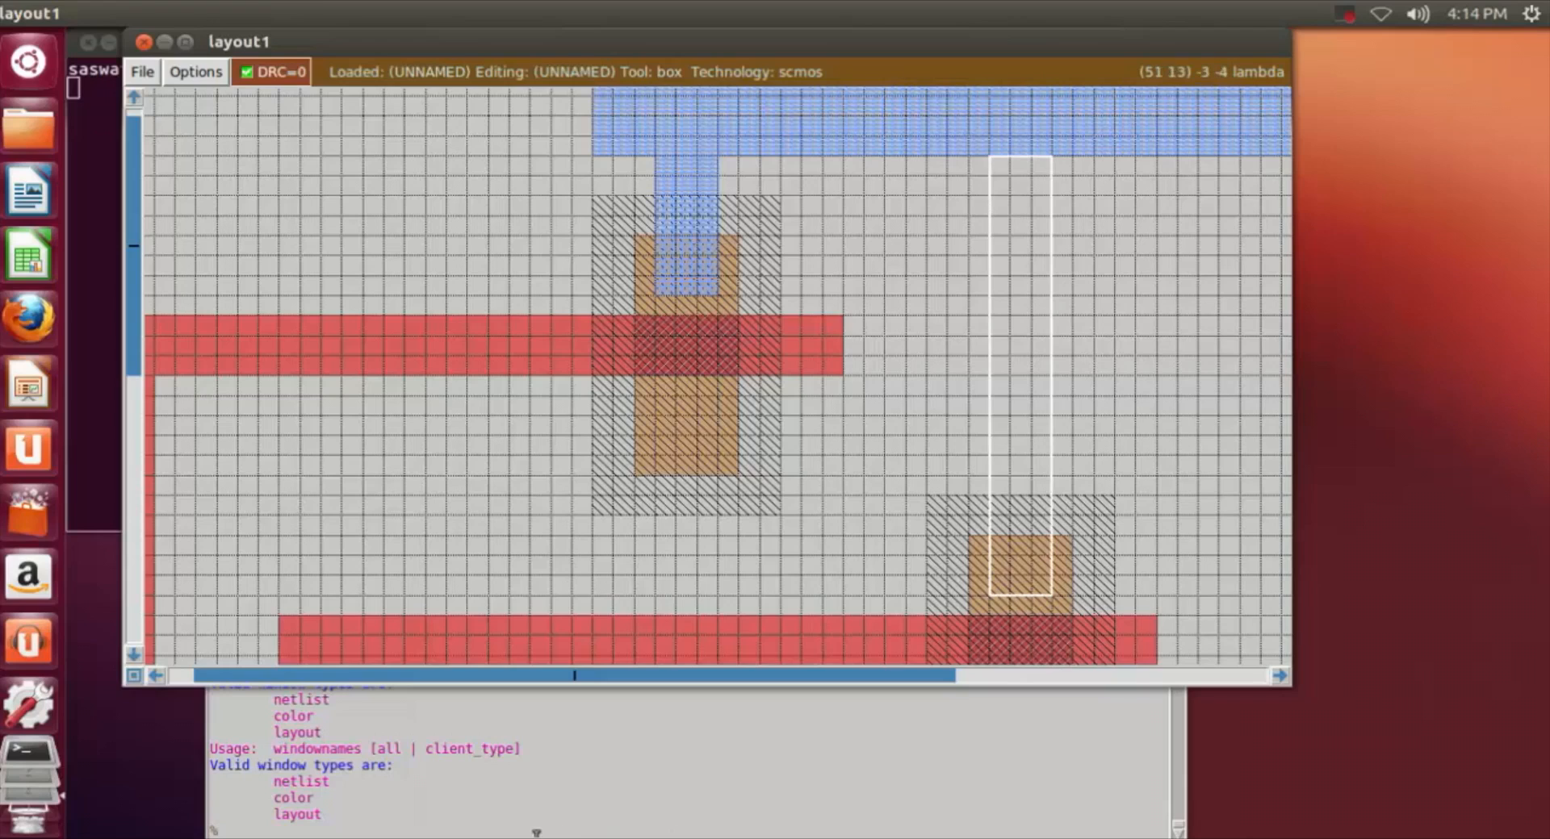
pyautogui.click(535, 832)
pyautogui.write('pa')
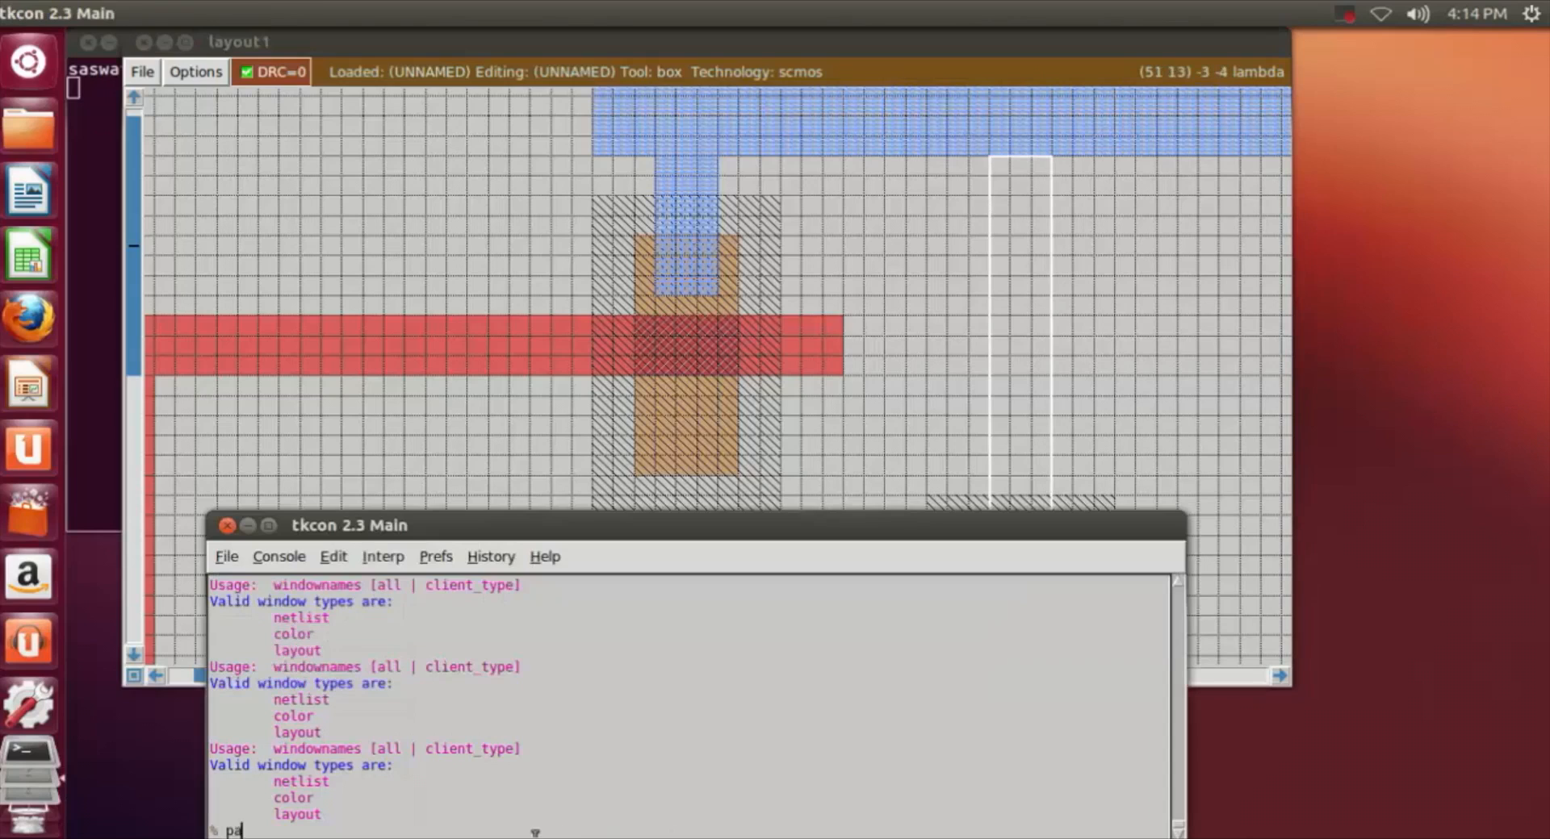
pyautogui.write('int m1')
pyautogui.press('Return')
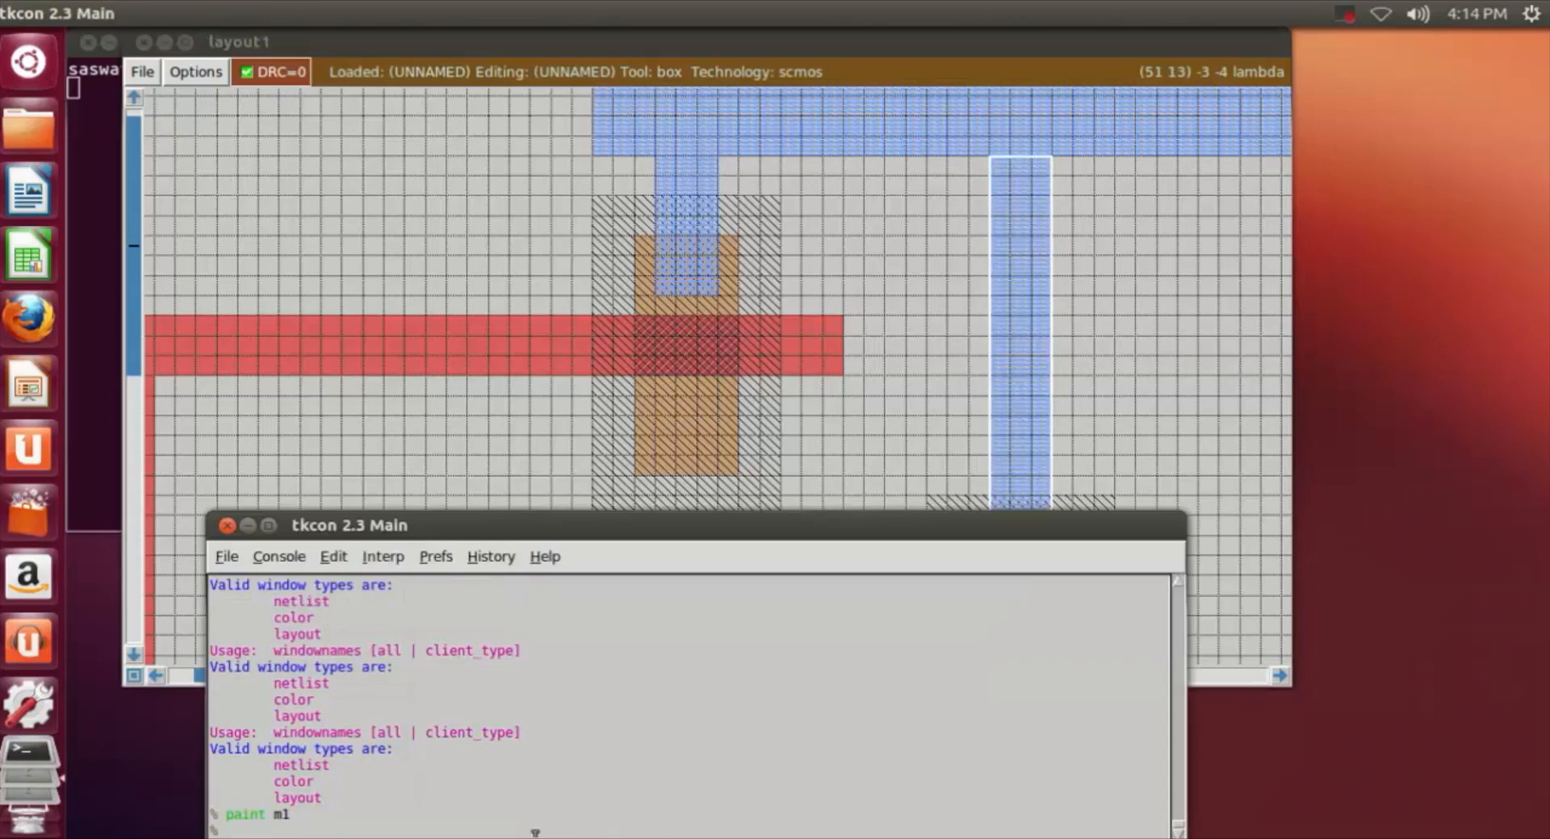
# Step: Examine the full length of the horizontal m1 strip and its two branches down to the n-wells
pyautogui.click(1196, 295)
pyautogui.scroll(-4, 1118, 476)
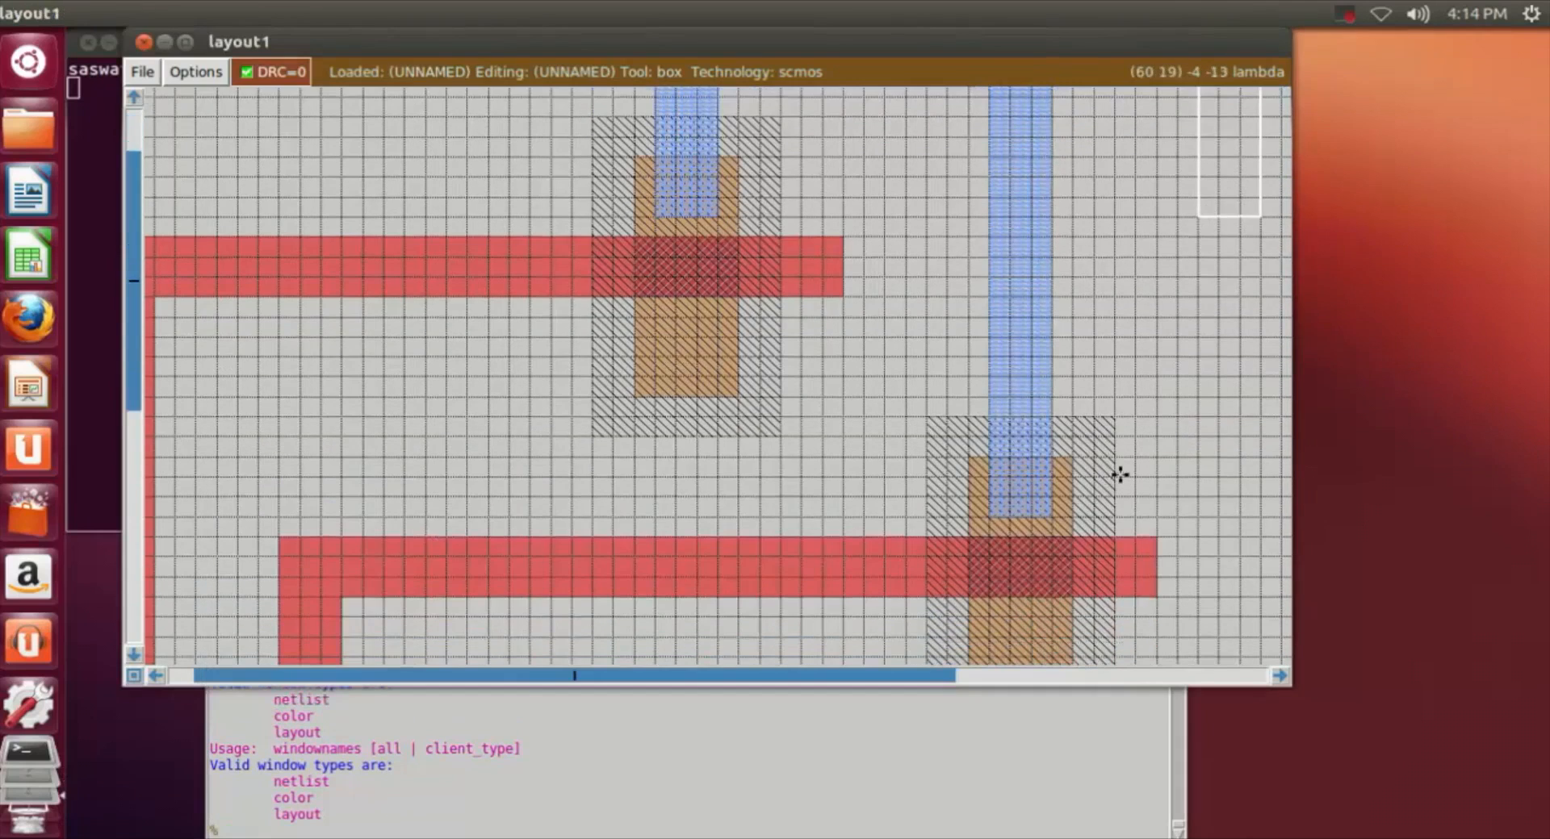
pyautogui.scroll(8, 1117, 456)
pyautogui.scroll(-2, 1119, 455)
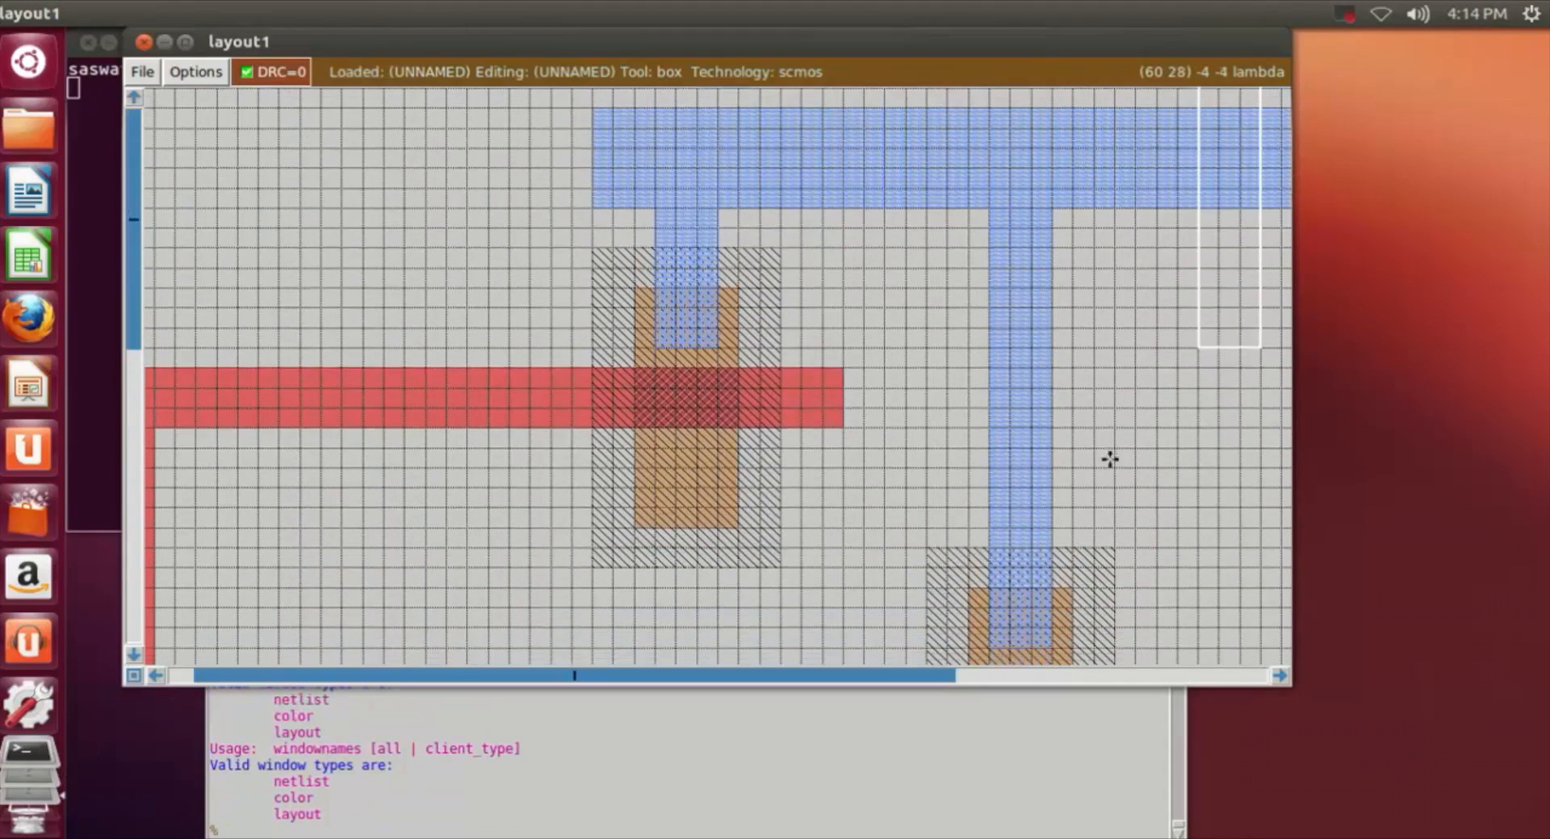
pyautogui.hotkey('shift', 'z')
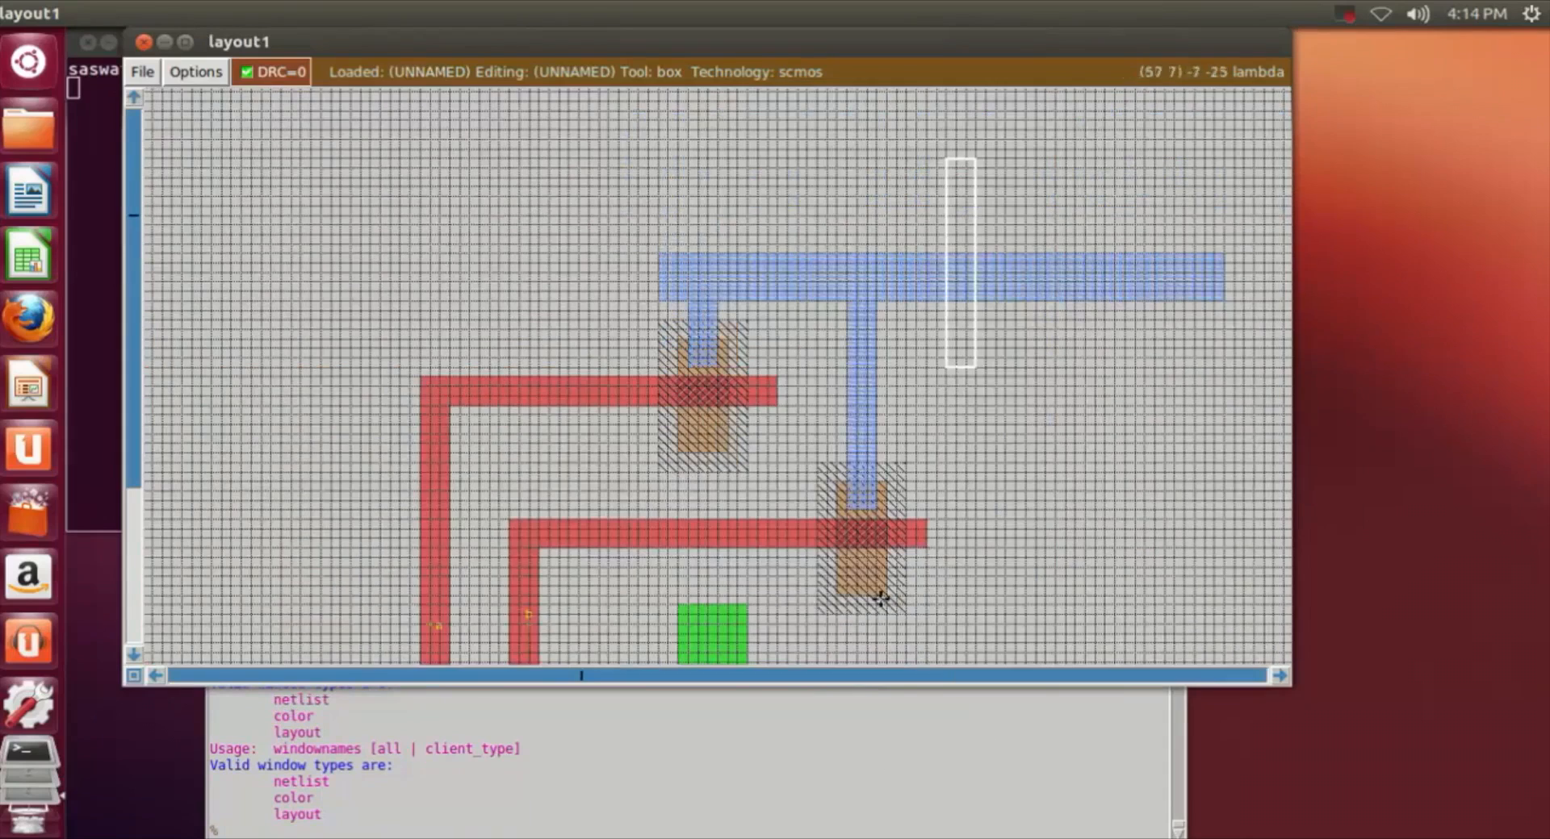
pyautogui.press('z')
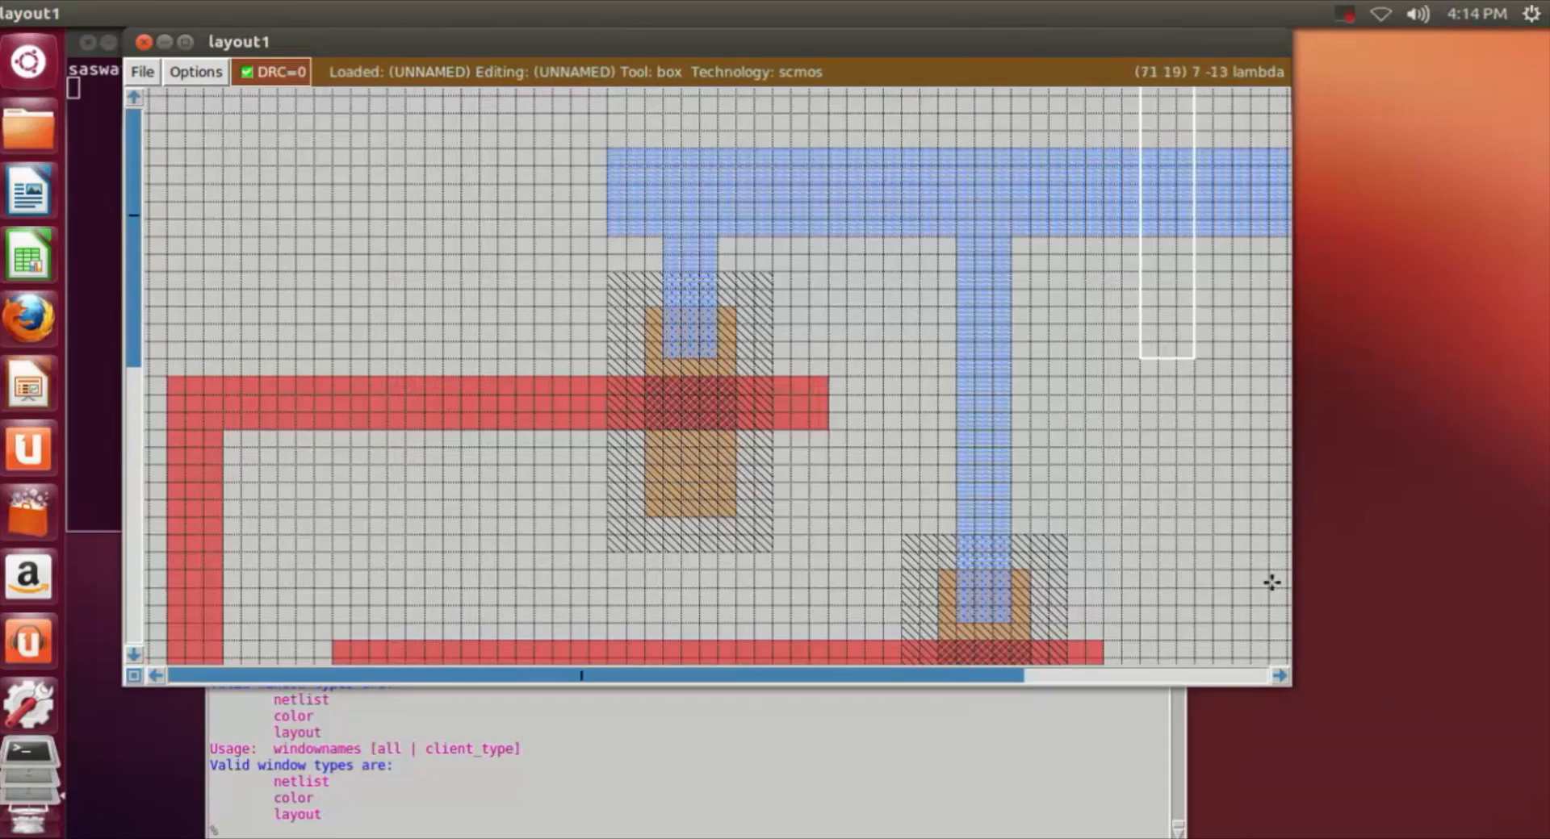
pyautogui.click(1281, 676)
pyautogui.click(1282, 676)
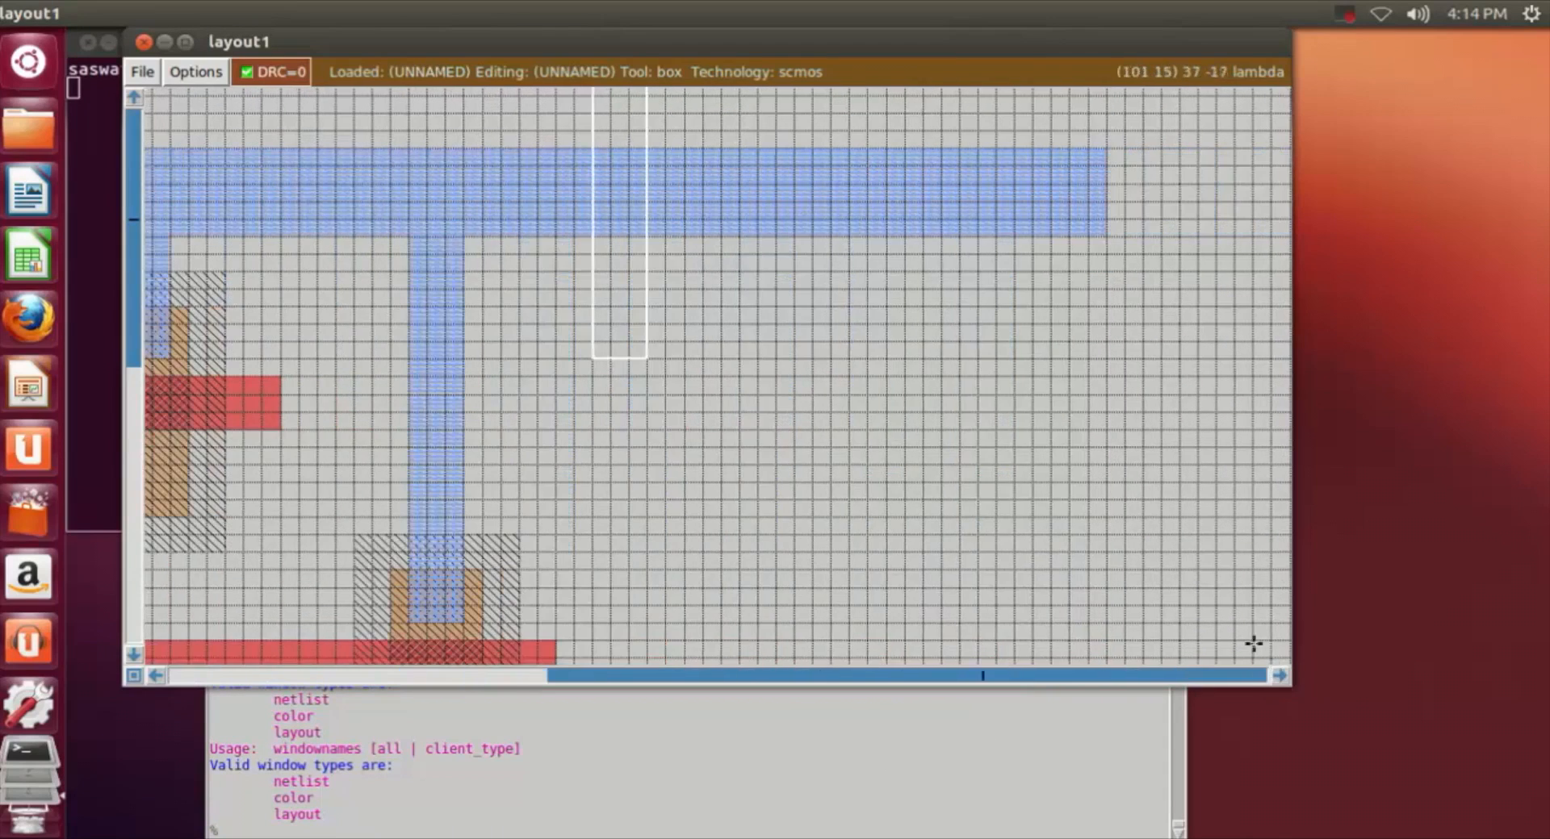
pyautogui.click(156, 676)
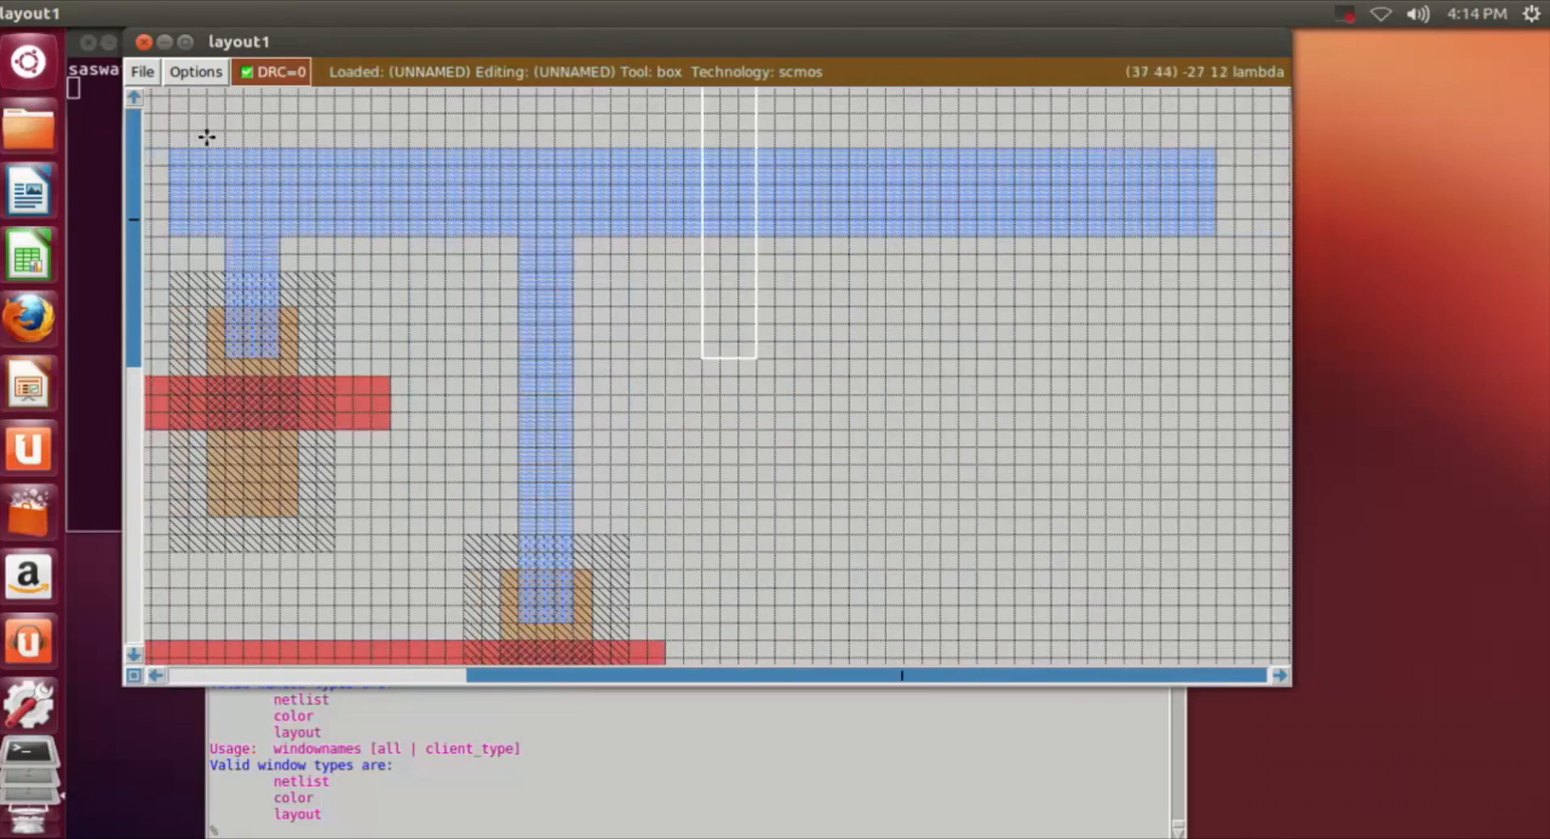
# Step: Erase the upper 2 lambda of the horizontal m1 strip along its full length of about 57 lambda
pyautogui.click(170, 148)
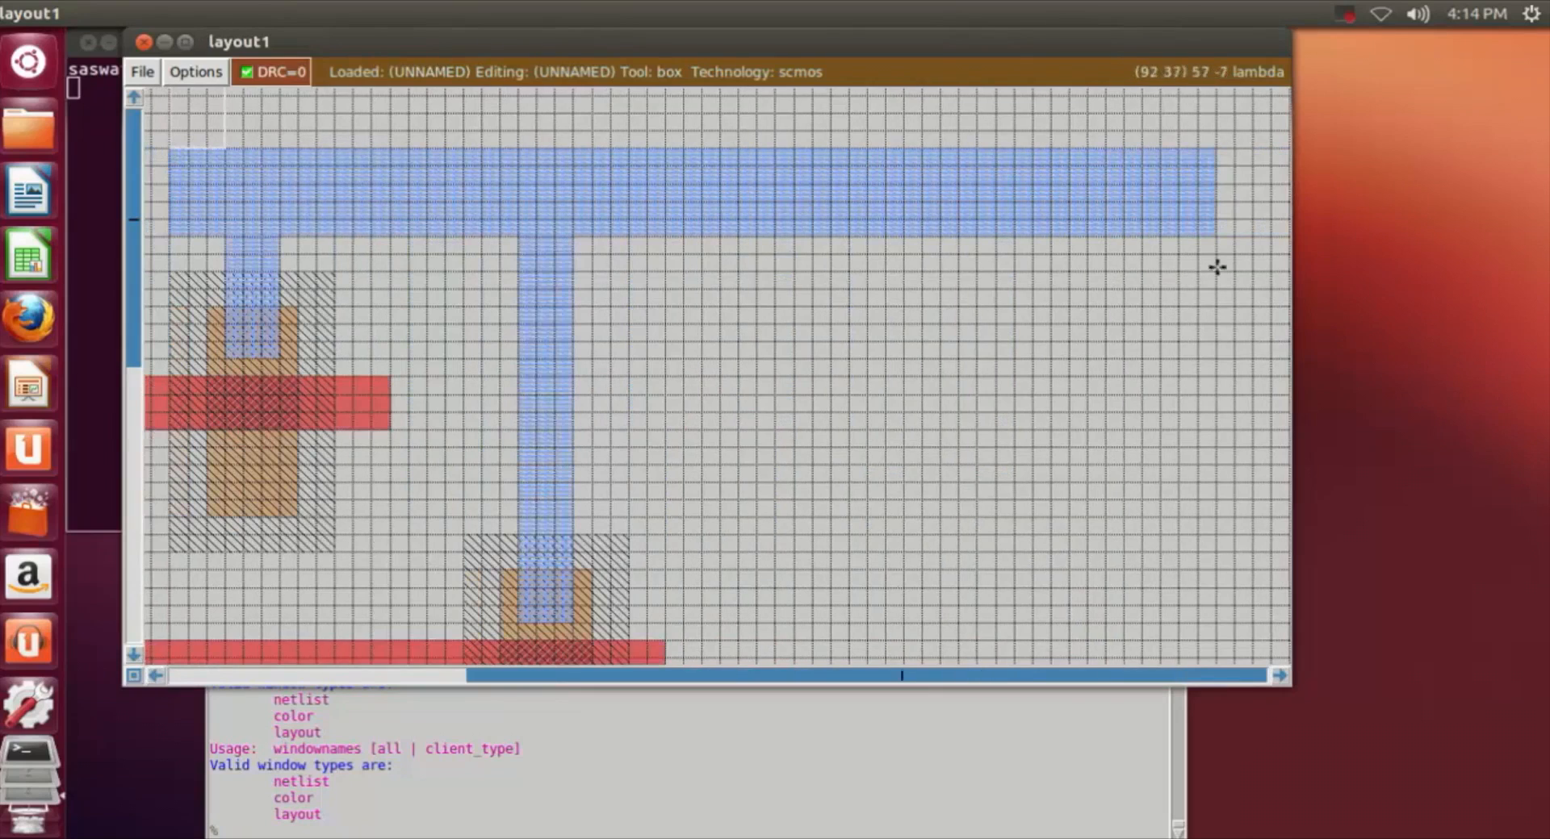
pyautogui.rightClick(1215, 183)
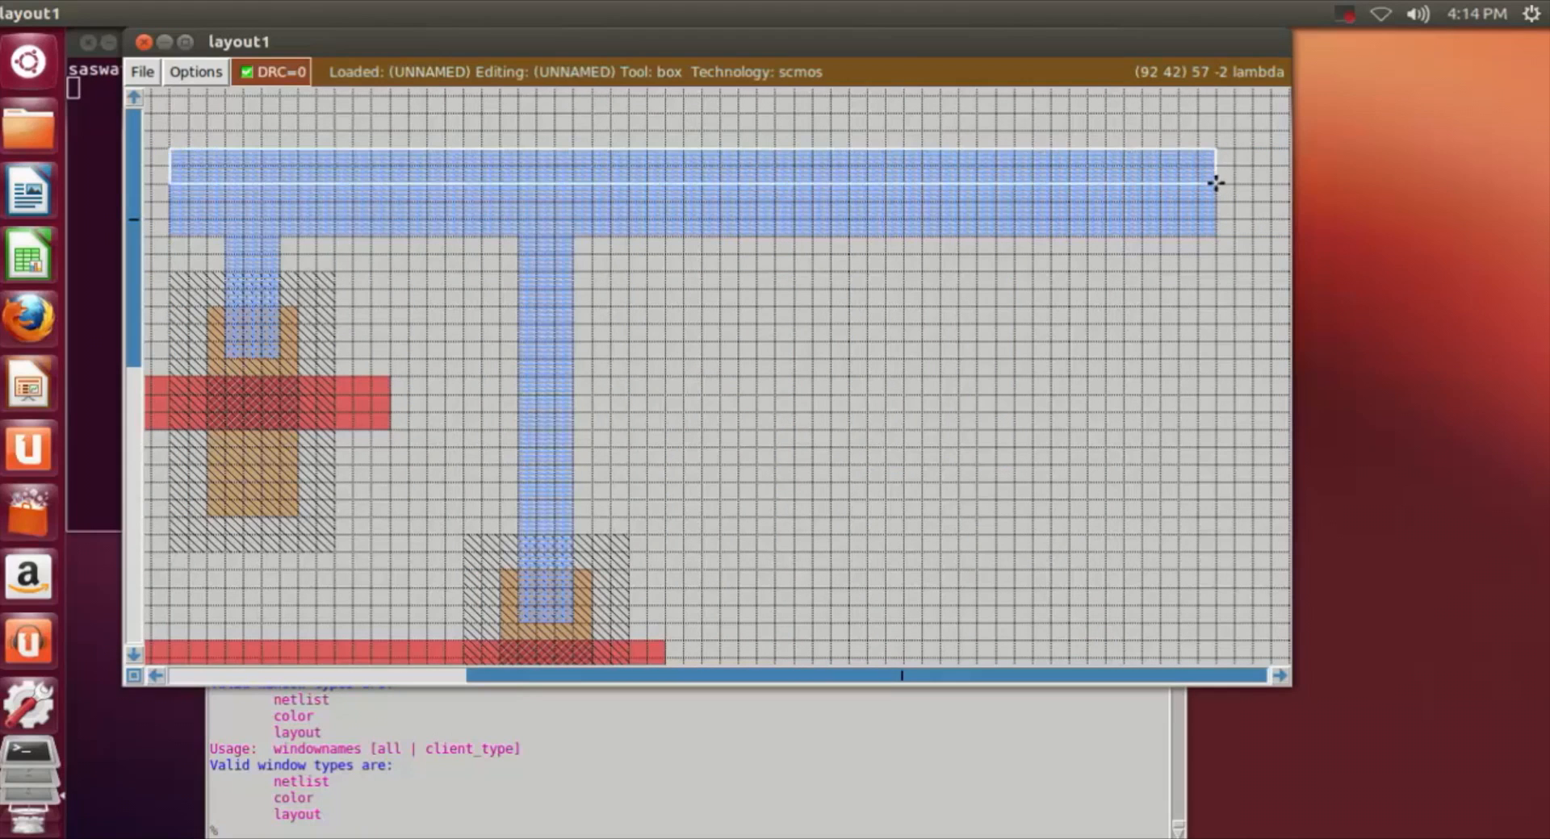
pyautogui.middleClick(1185, 356)
pyautogui.scroll(-1, 1185, 356)
pyautogui.click(1185, 356)
# Step: Examine the lower pdiff of both n-wells and the ndiff region below them
pyautogui.hotkey('shift', 'z')
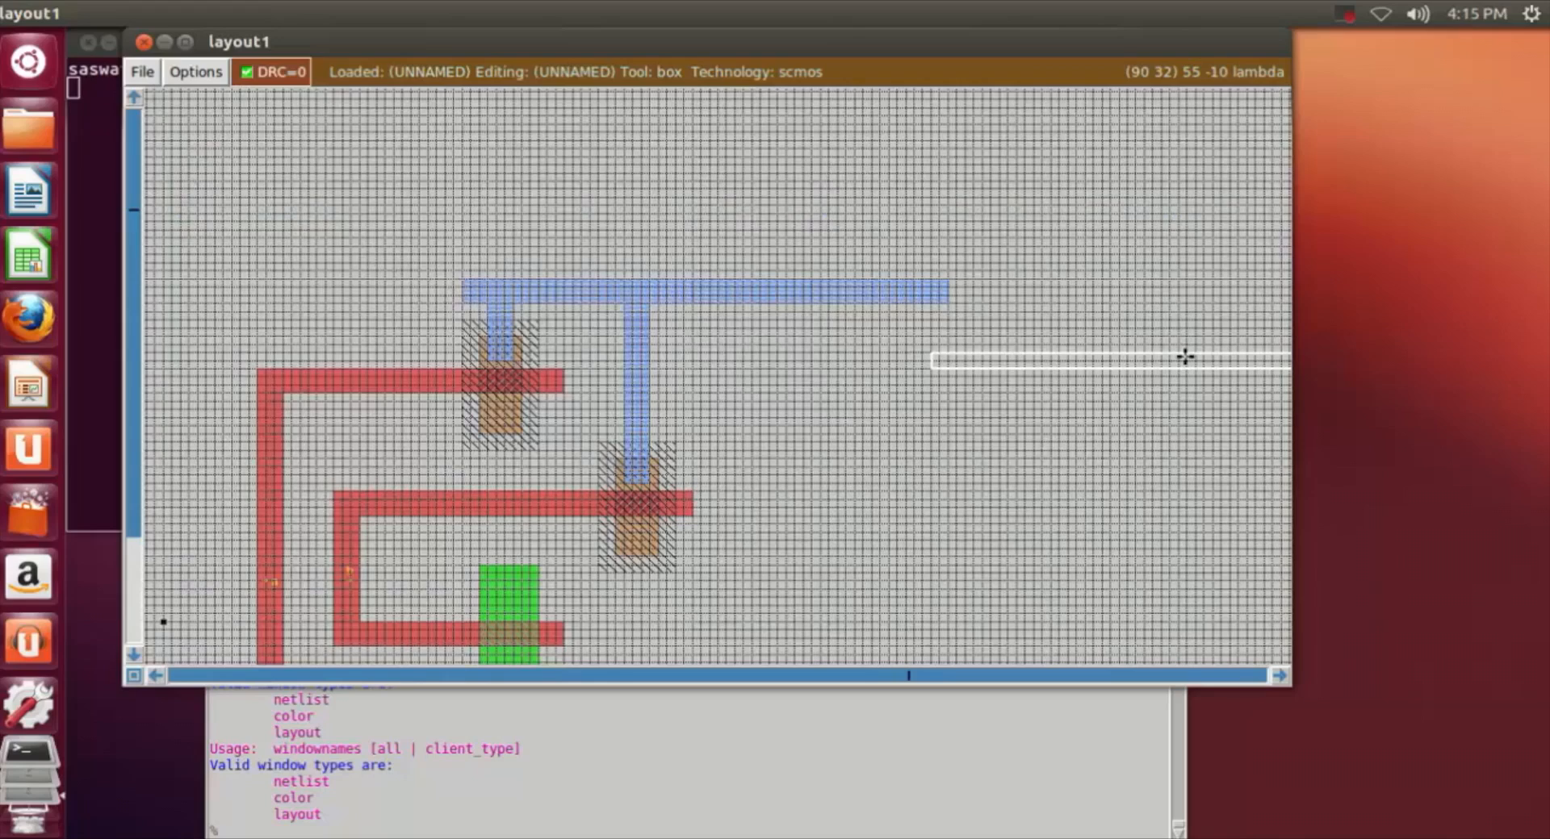
pyautogui.press('z')
pyautogui.scroll(-3, 1068, 584)
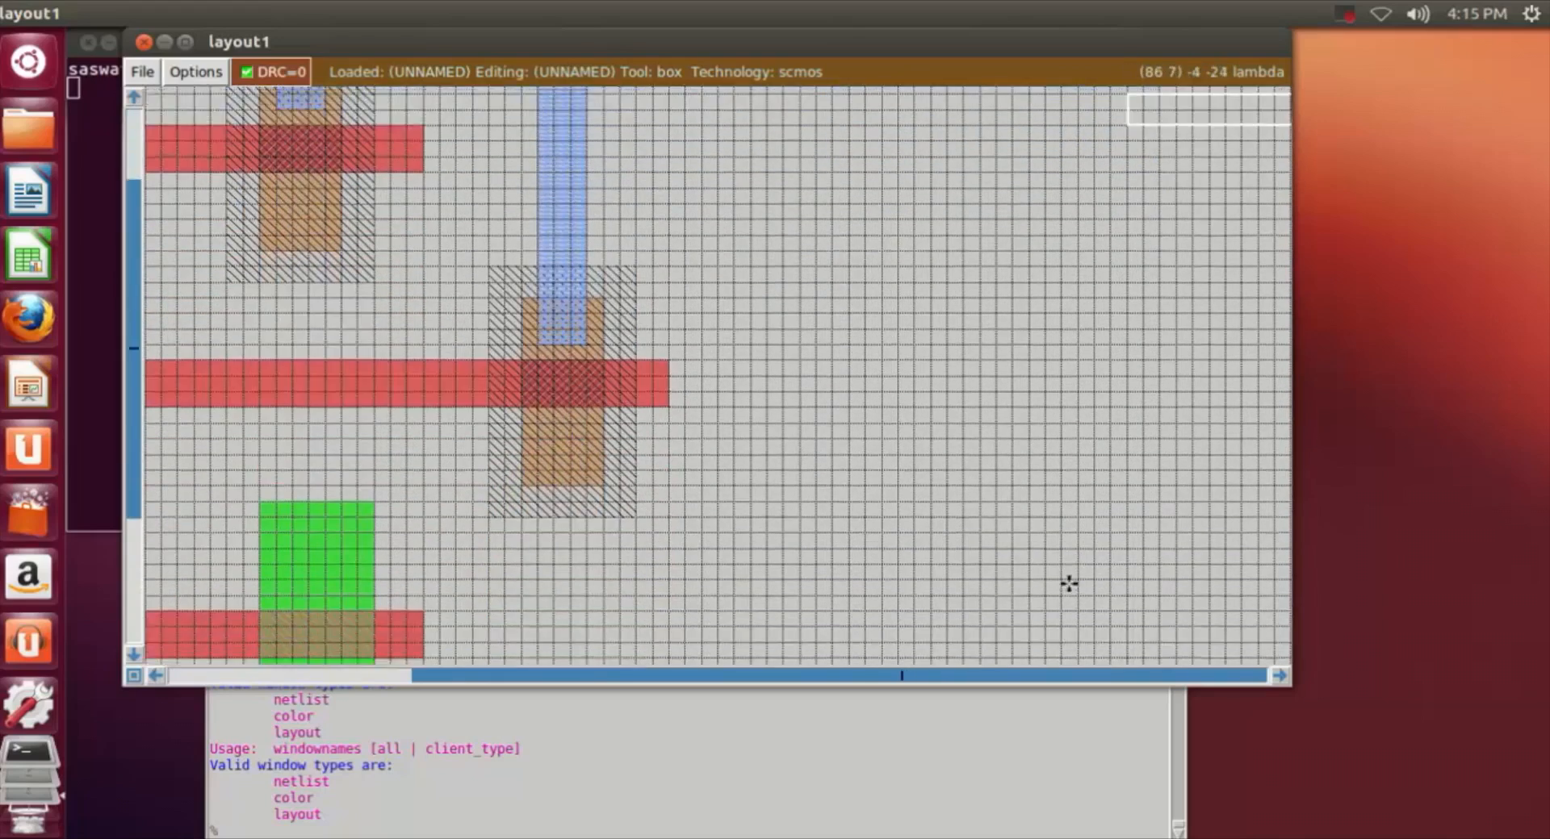
pyautogui.scroll(-2, 1068, 584)
pyautogui.click(156, 676)
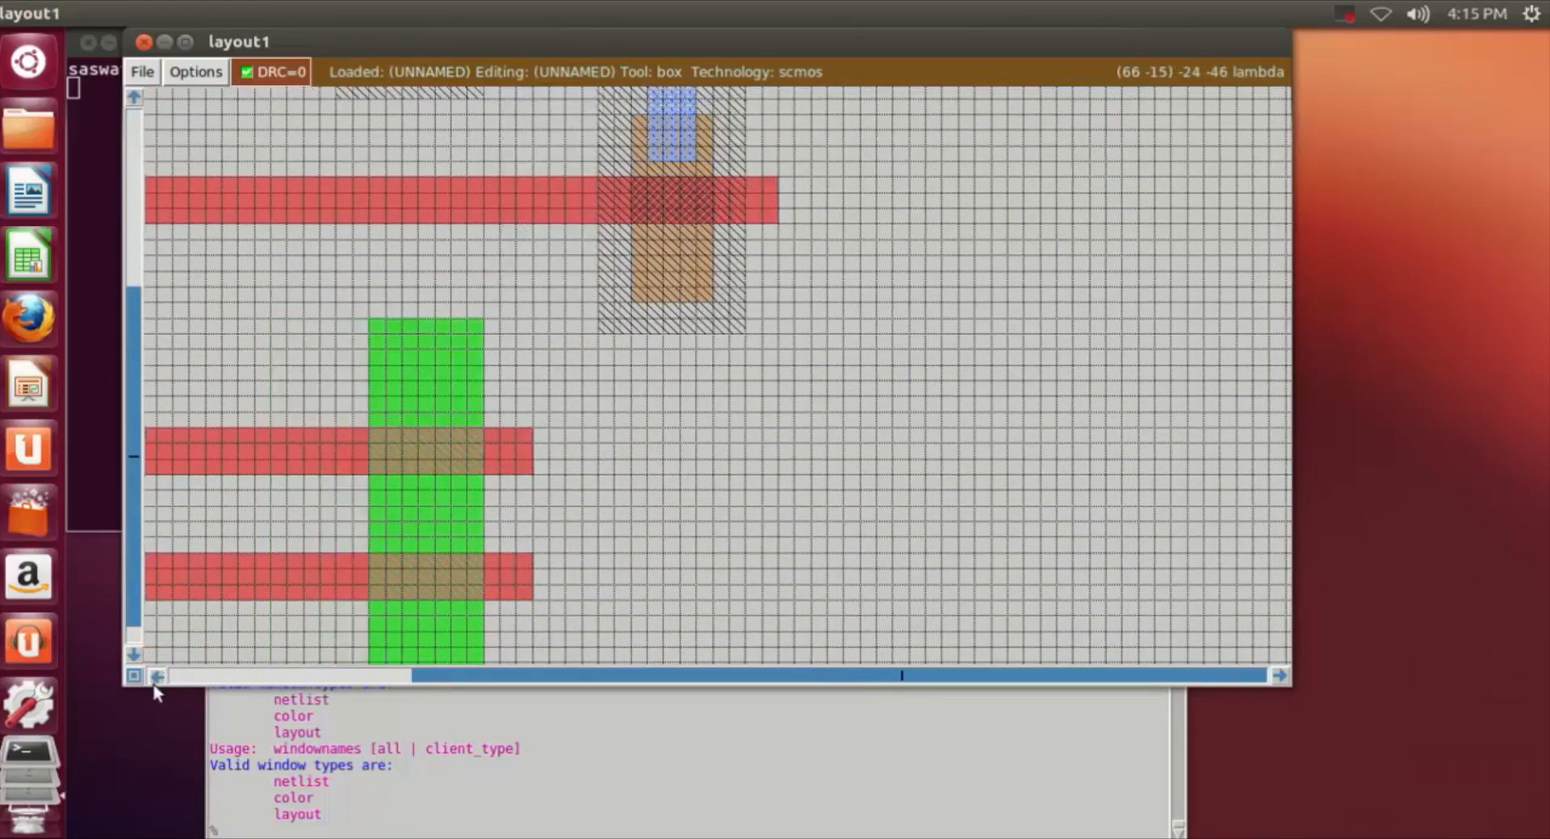
pyautogui.scroll(3, 826, 578)
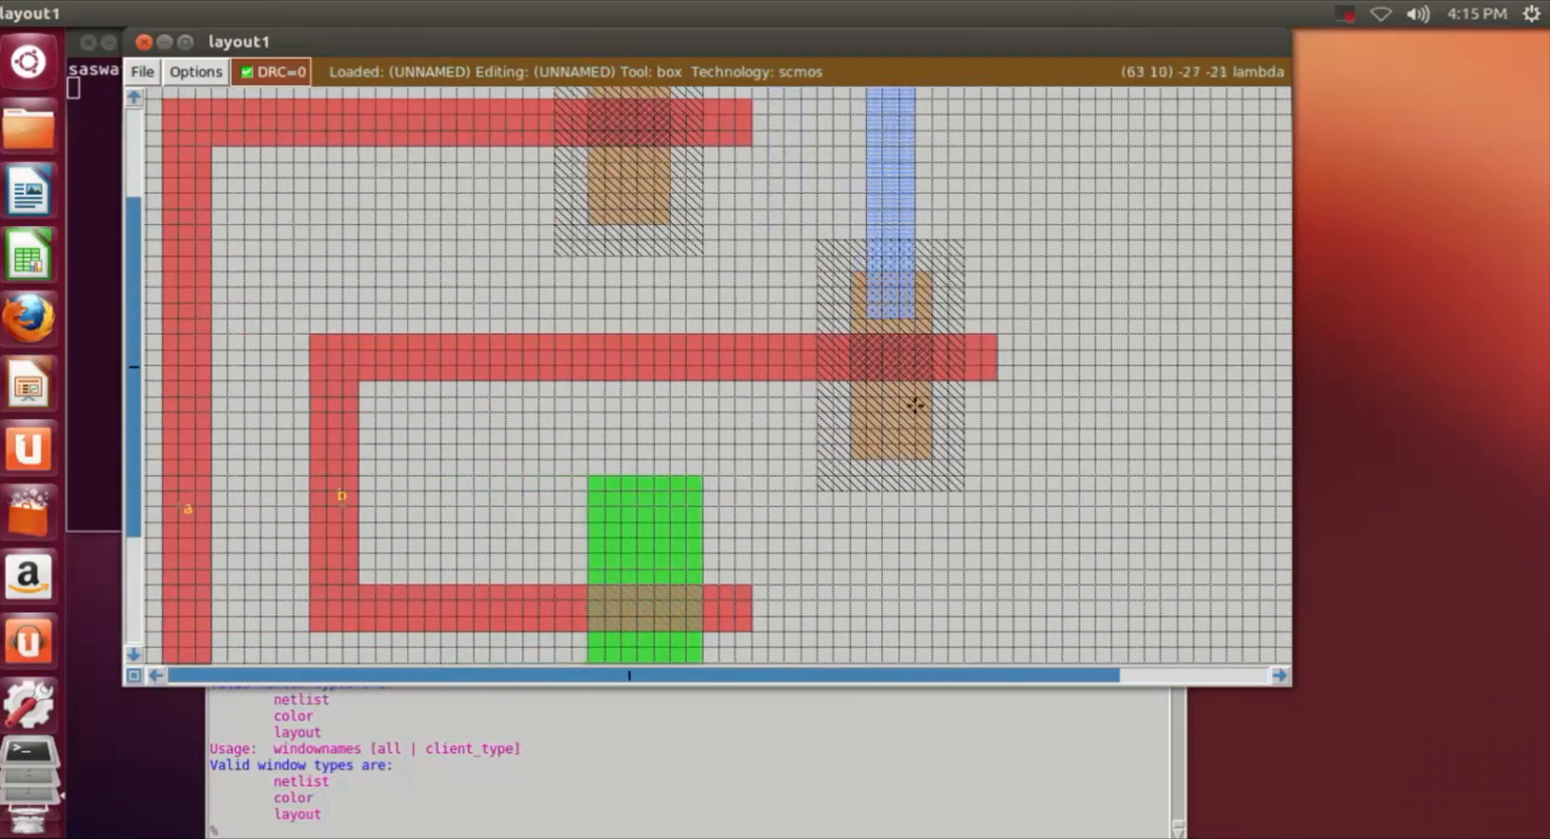
pyautogui.scroll(2, 873, 377)
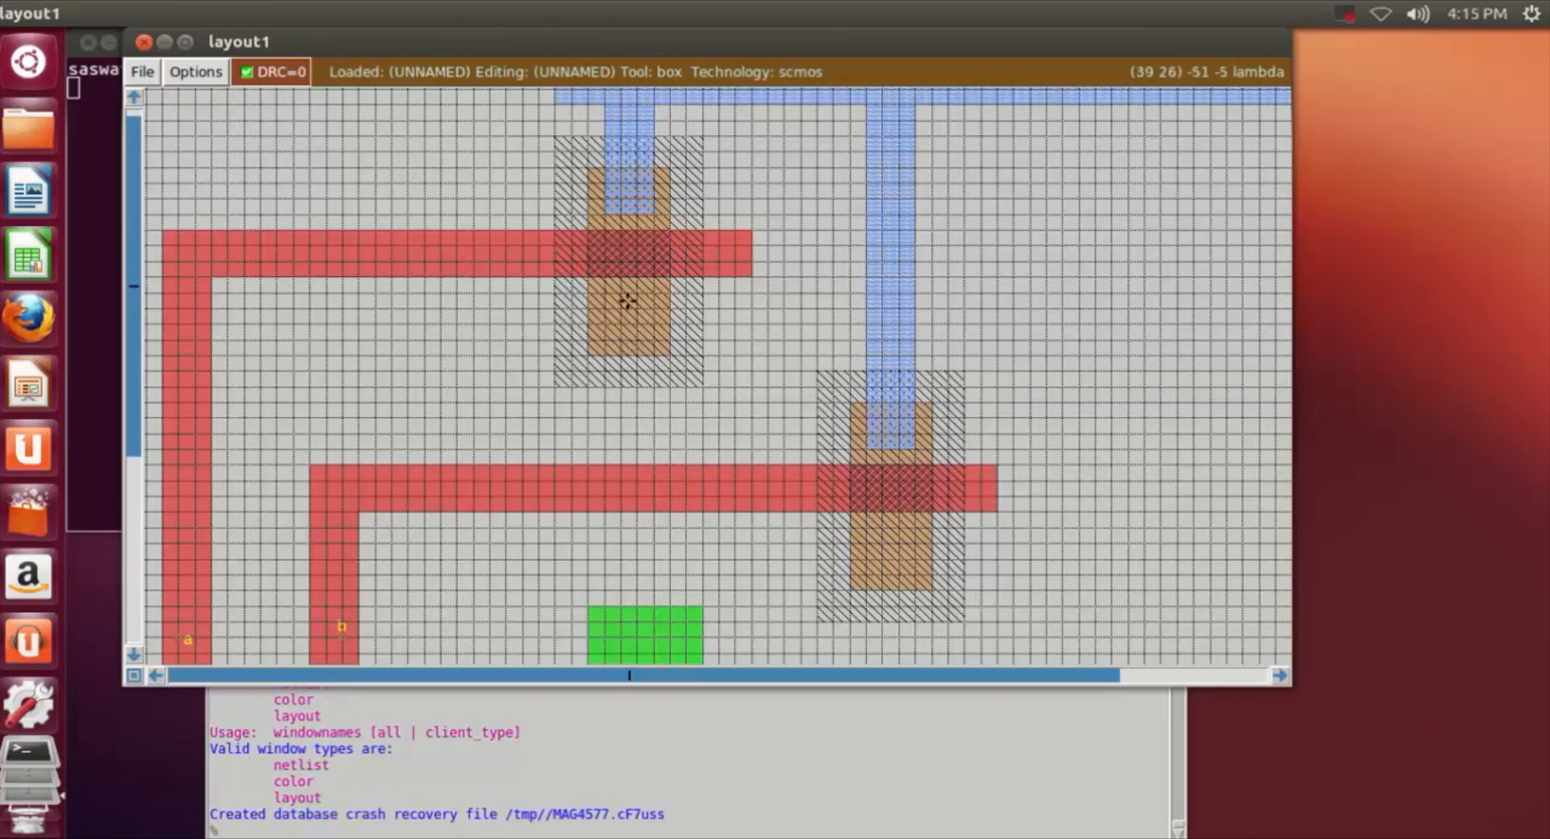
pyautogui.scroll(-2, 708, 540)
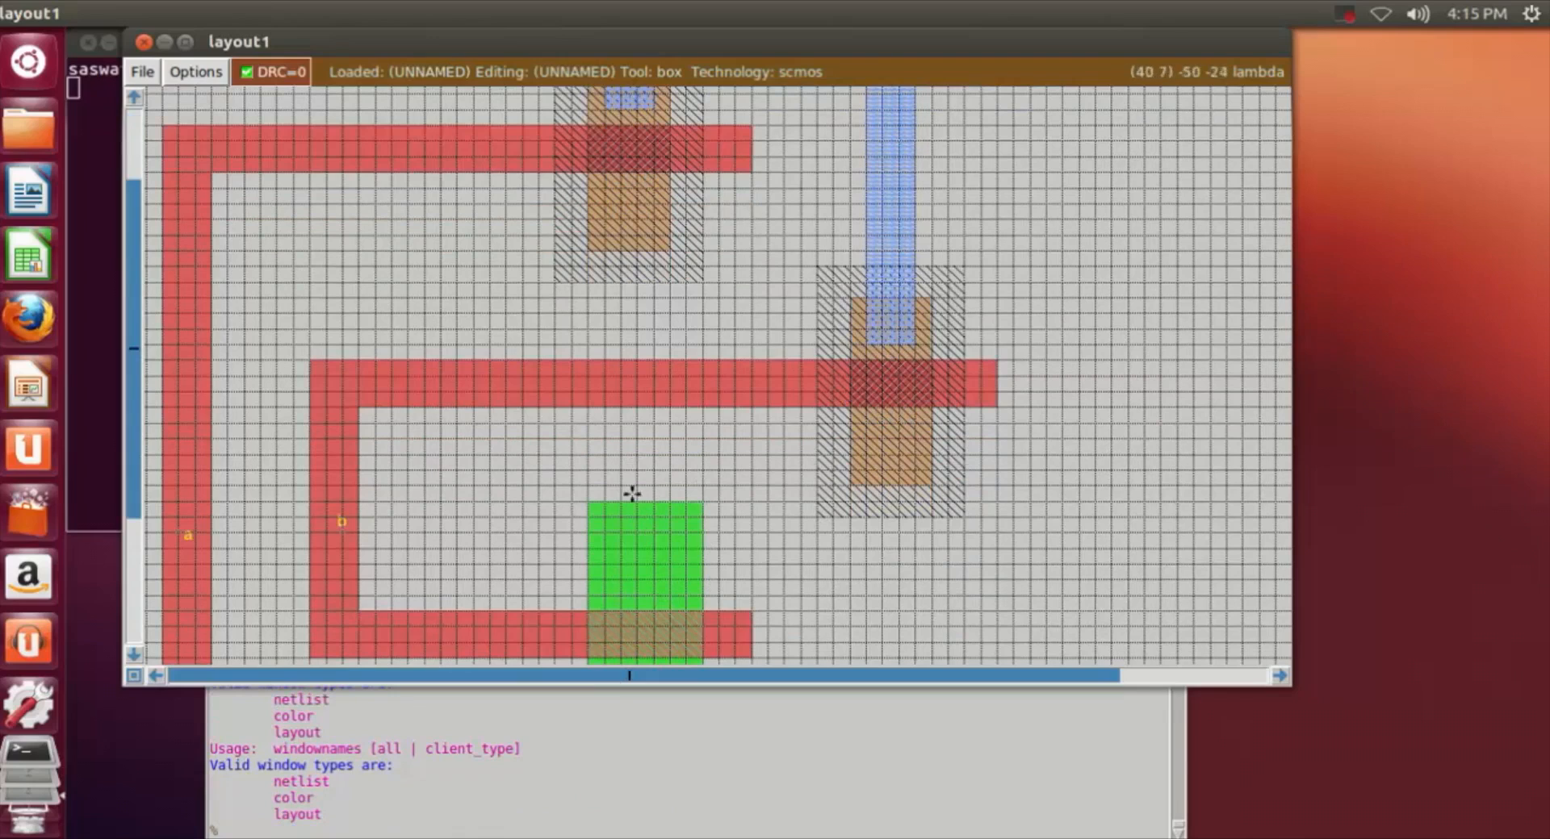
pyautogui.click(607, 210)
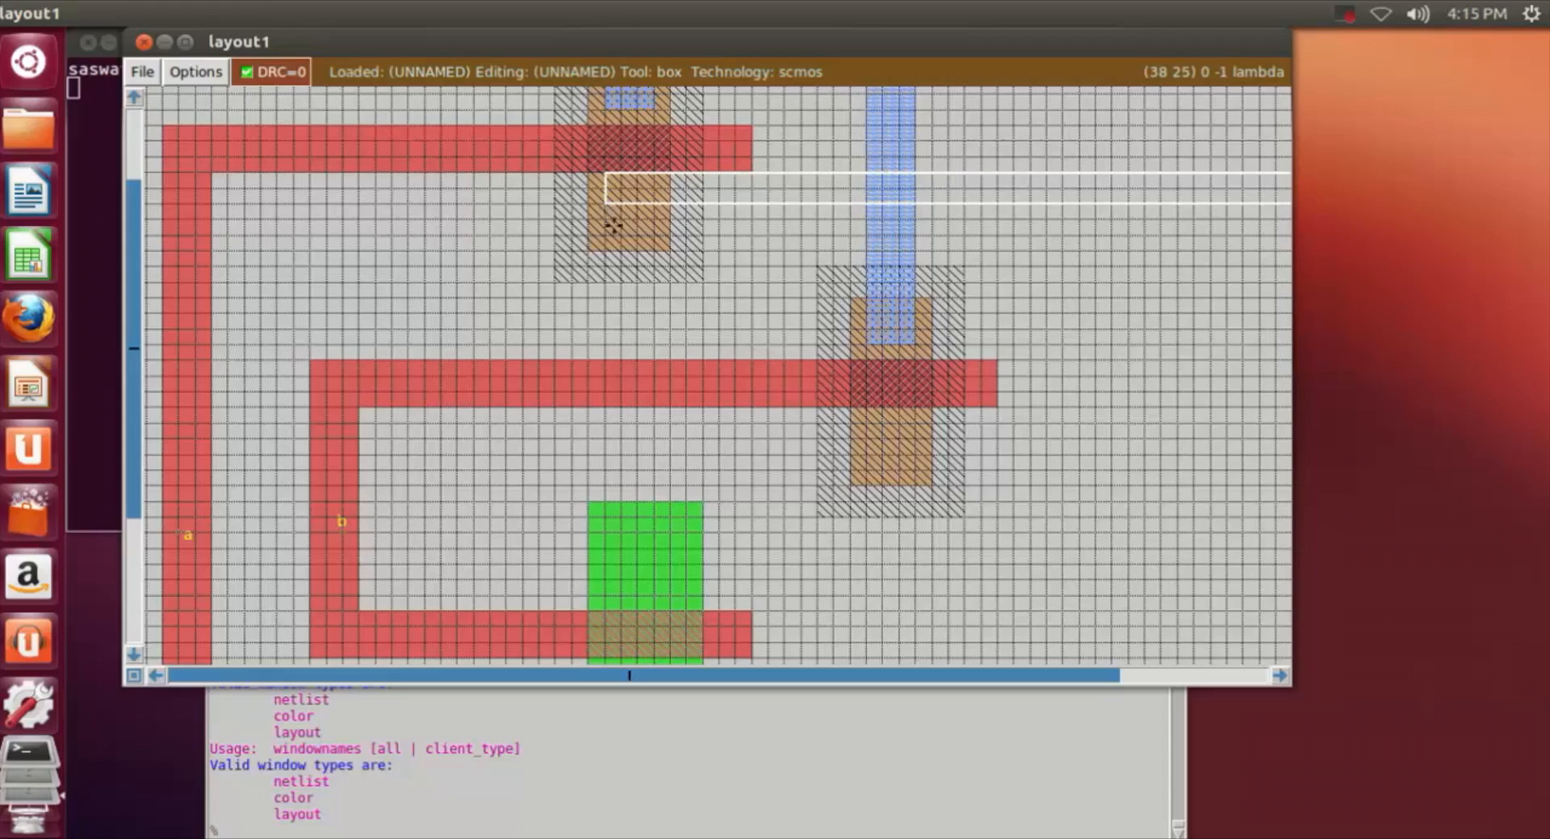
pyautogui.rightClick(667, 564)
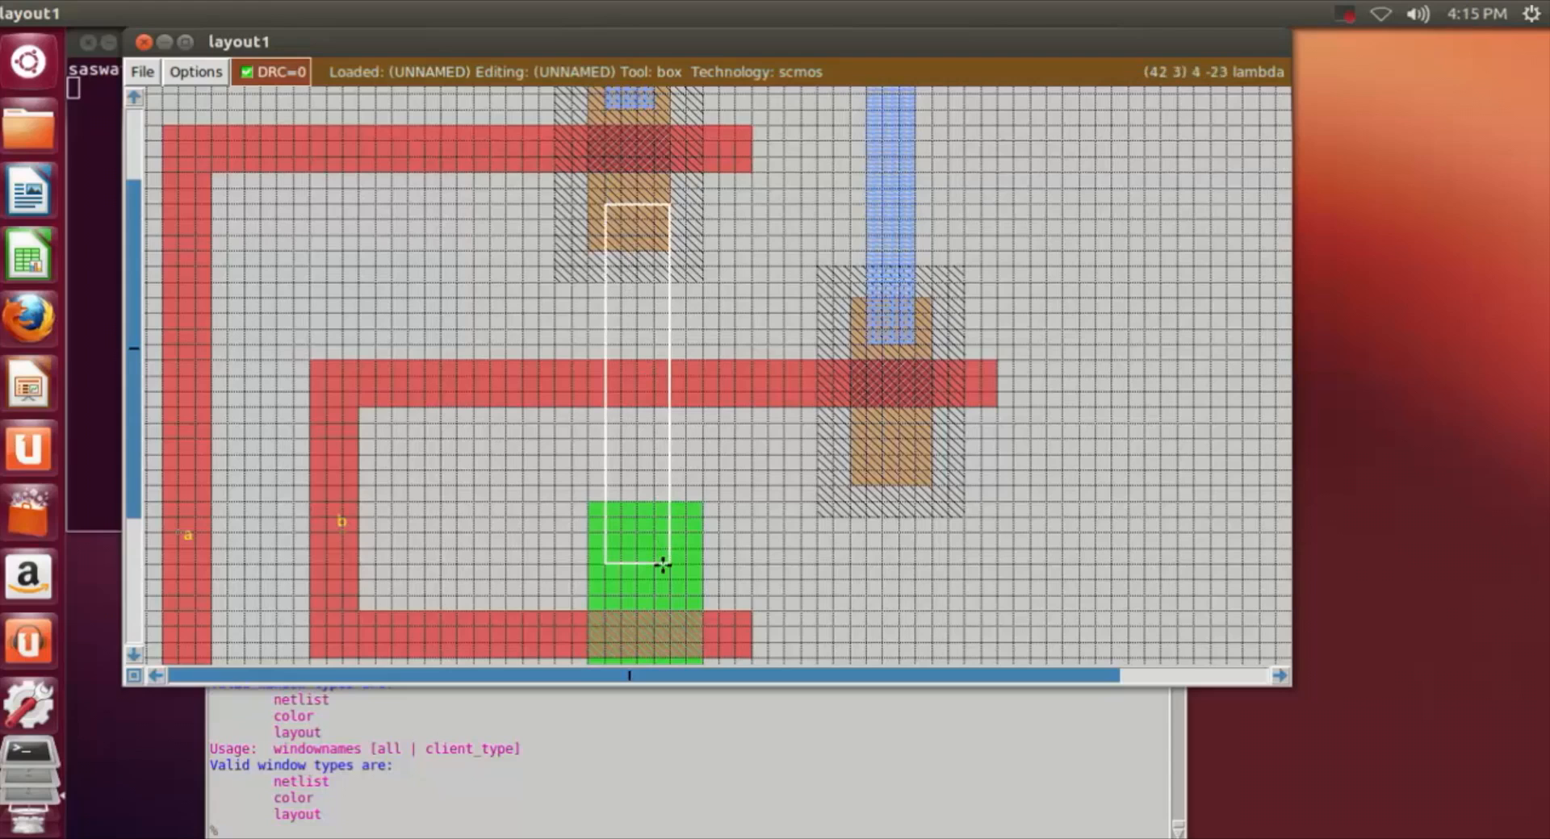
pyautogui.click(593, 559)
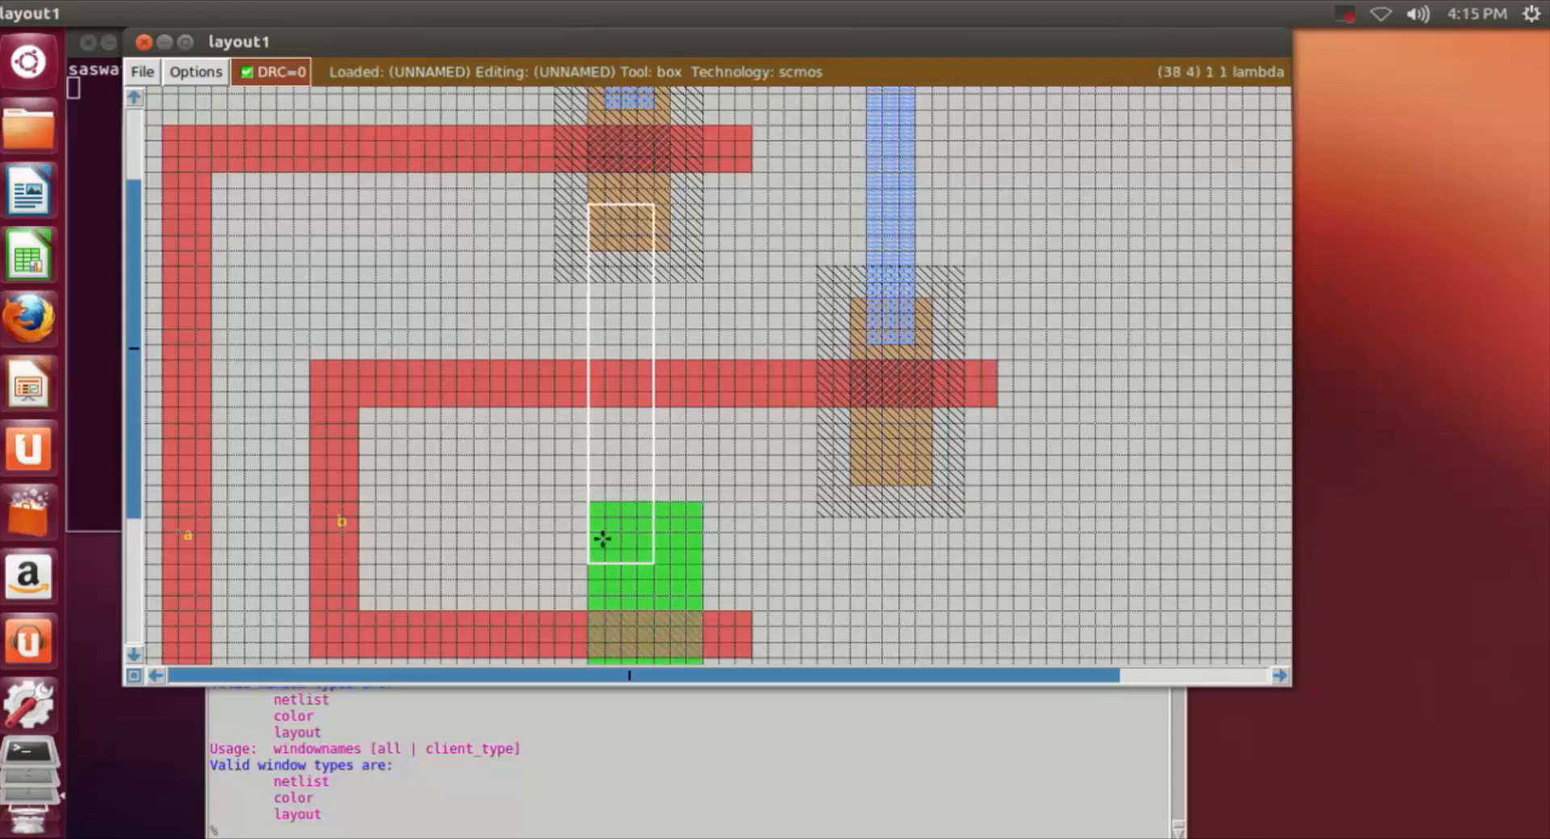
pyautogui.click(608, 203)
pyautogui.click(602, 217)
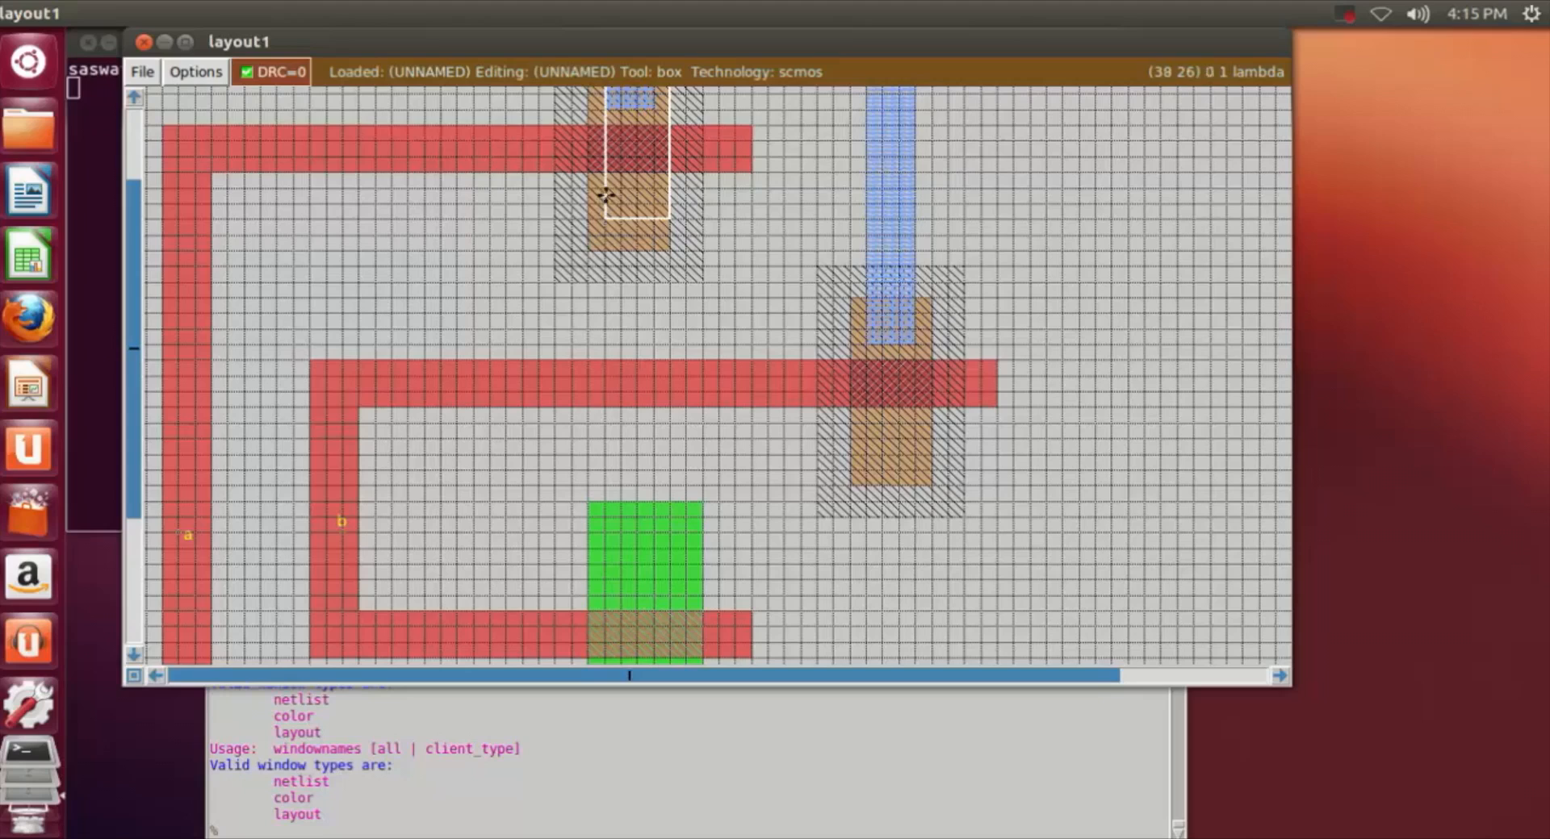
# Step: Paint a vertical m1 strip about 3 by 24 lambda from the first n-well's lower pdiff down into the upper ndiff region
pyautogui.click(606, 203)
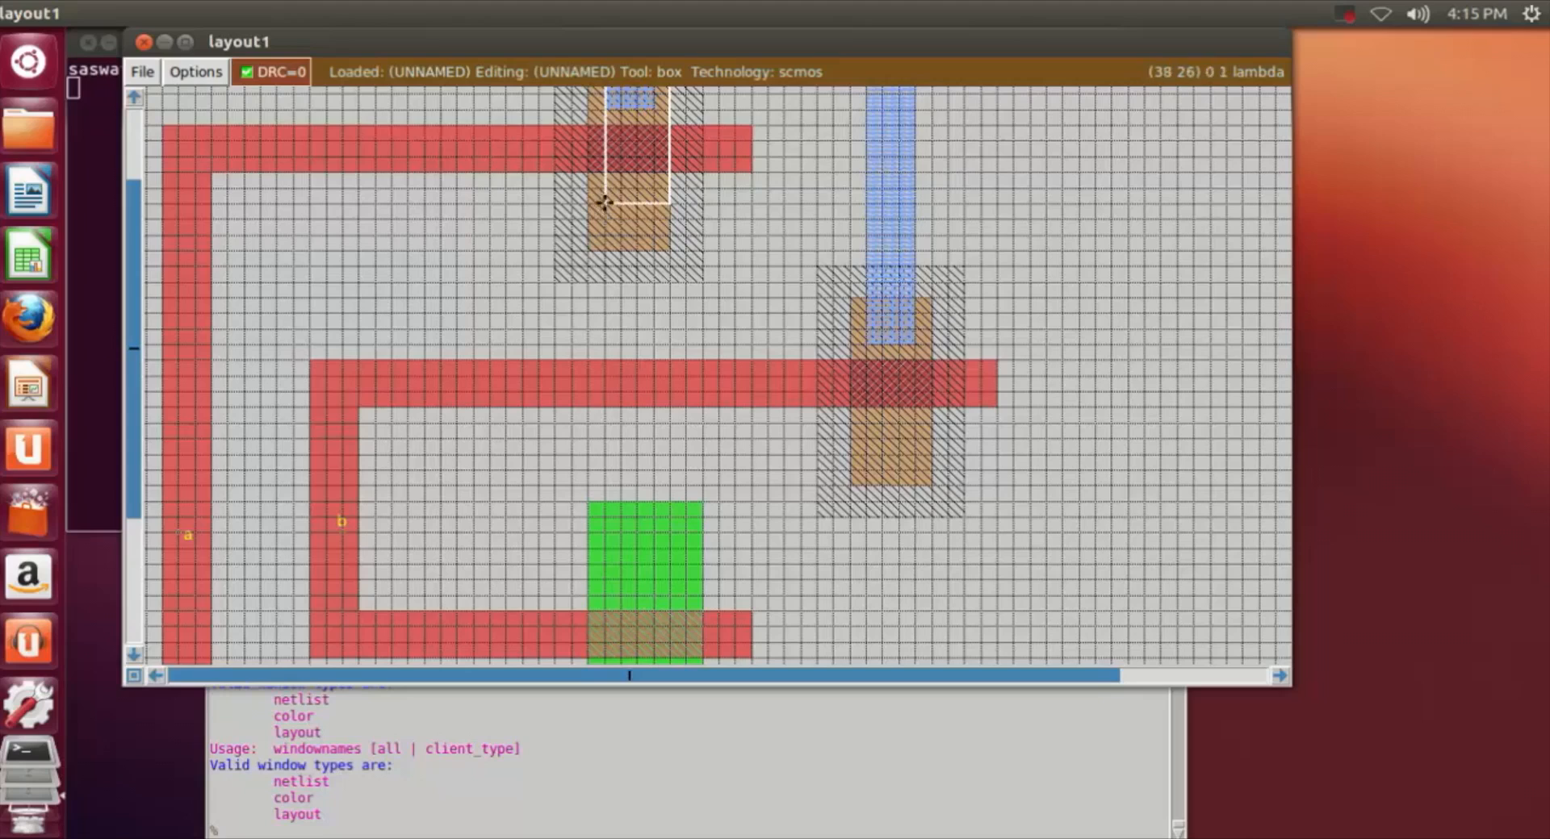
pyautogui.rightClick(652, 561)
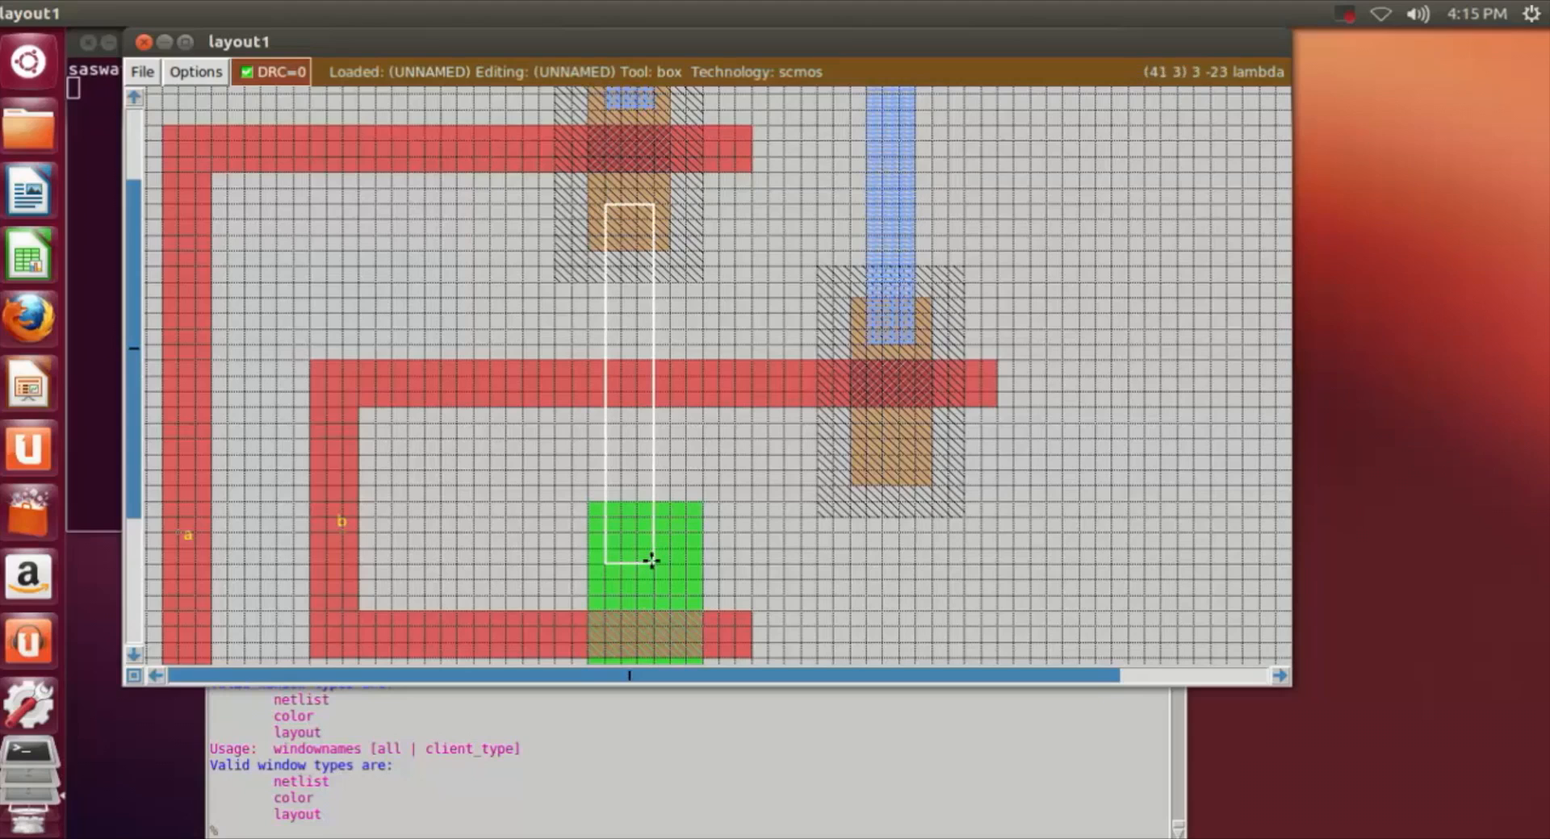
pyautogui.moveTo(652, 574); pyautogui.dragTo(651, 188, button='right')
pyautogui.click(702, 833)
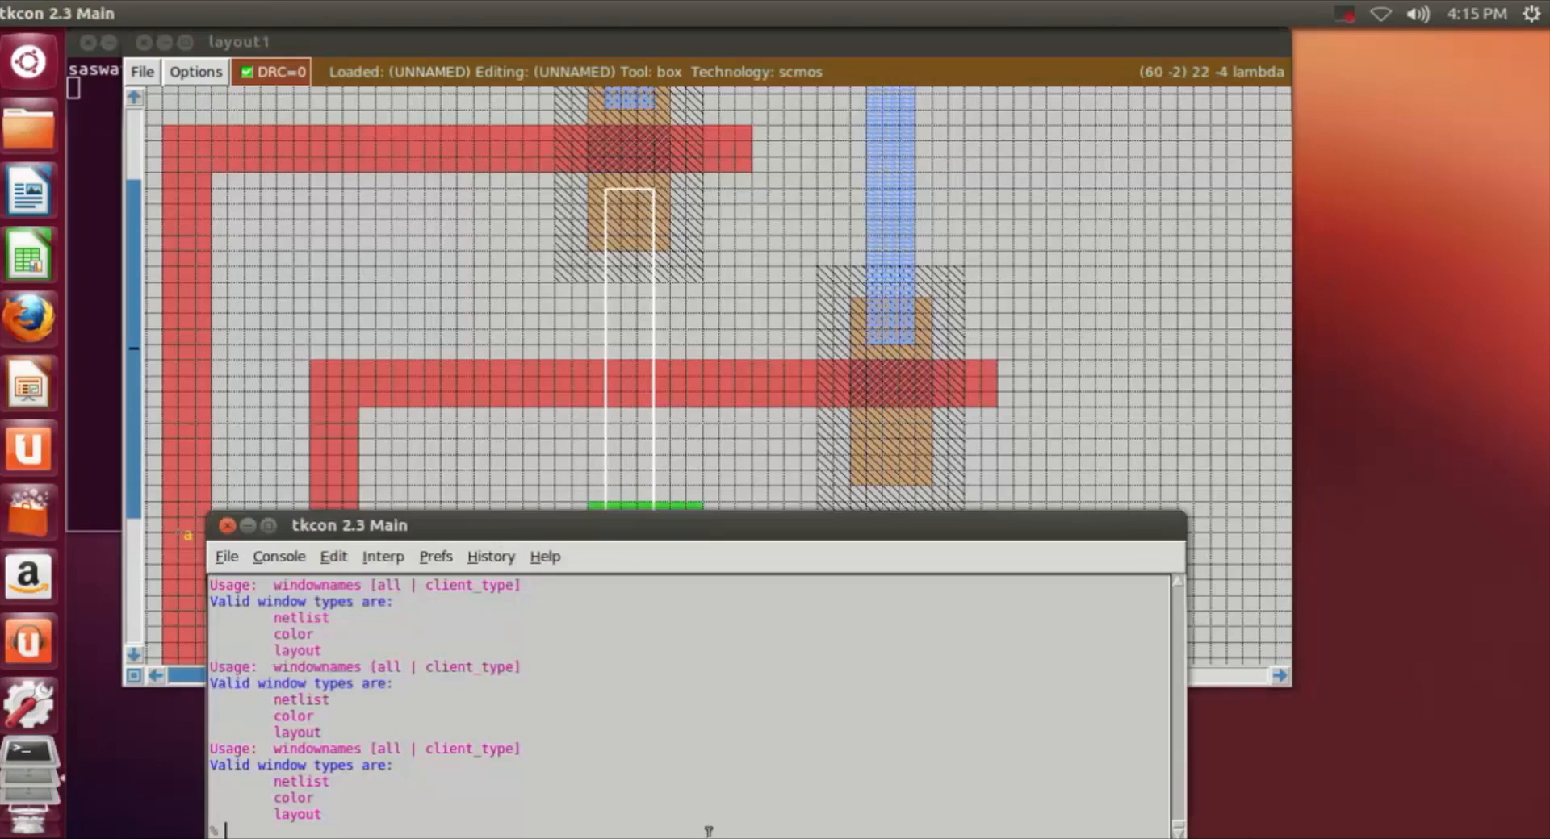
pyautogui.write('paint m1')
pyautogui.press('Return')
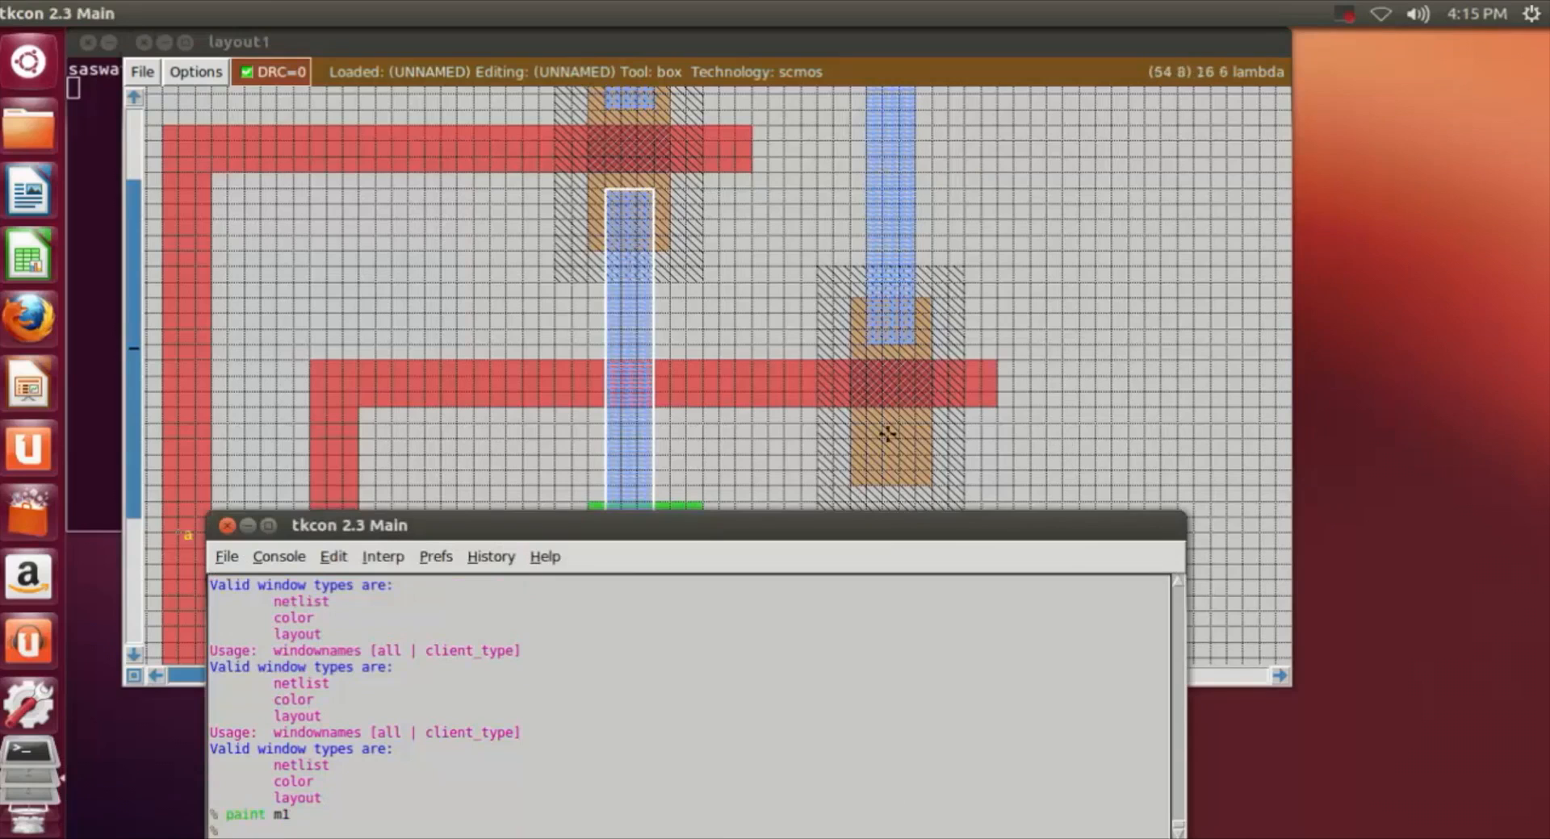
# Step: Paint a horizontal m1 strip about 16 by 3 lambda from the vertical m1 strip to the second n-well's lower pdiff
pyautogui.click(1072, 371)
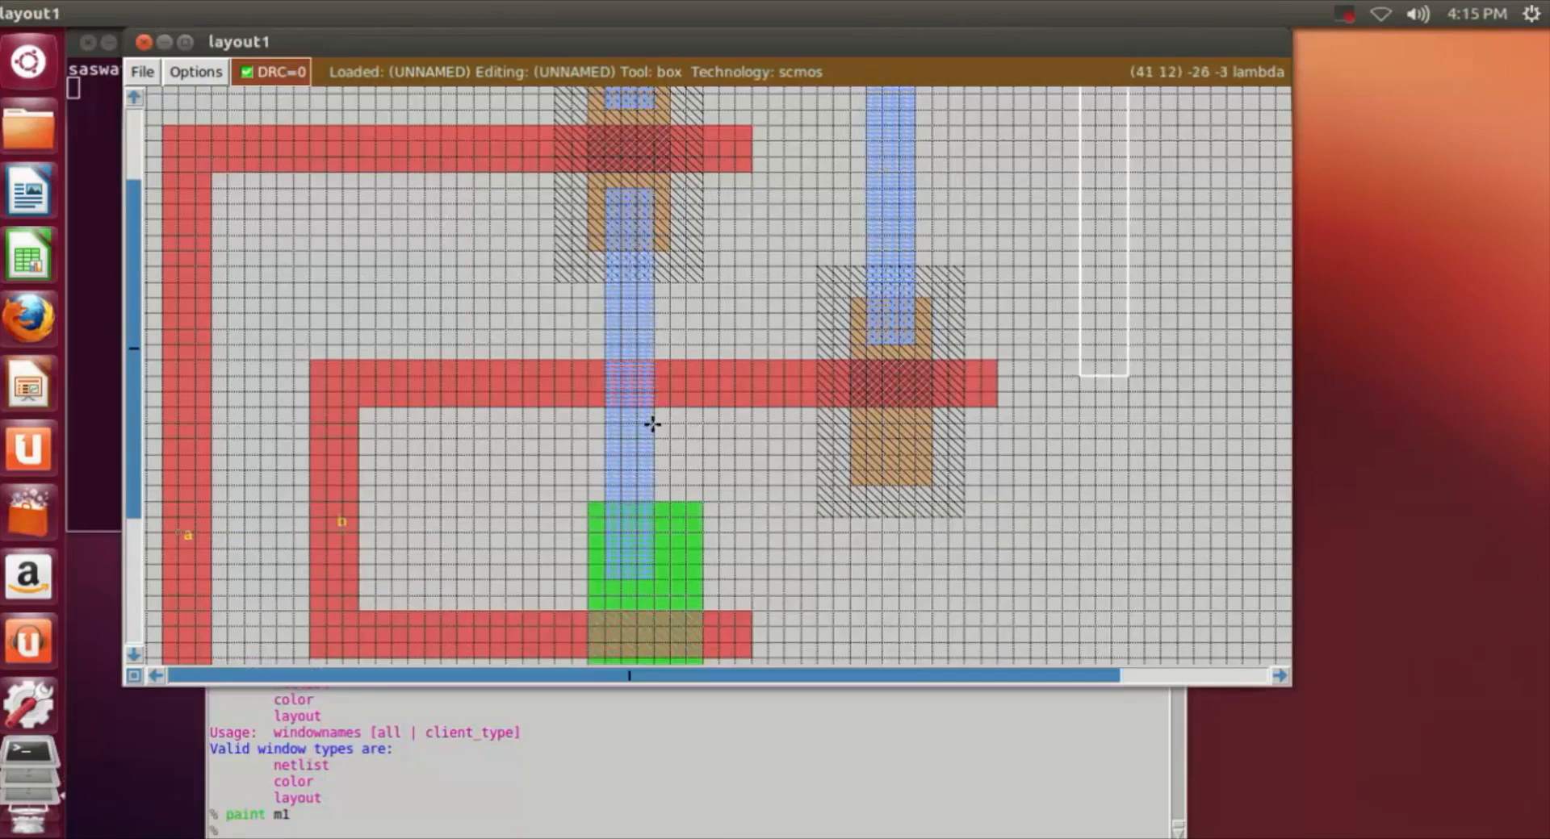
pyautogui.click(912, 424)
pyautogui.rightClick(661, 469)
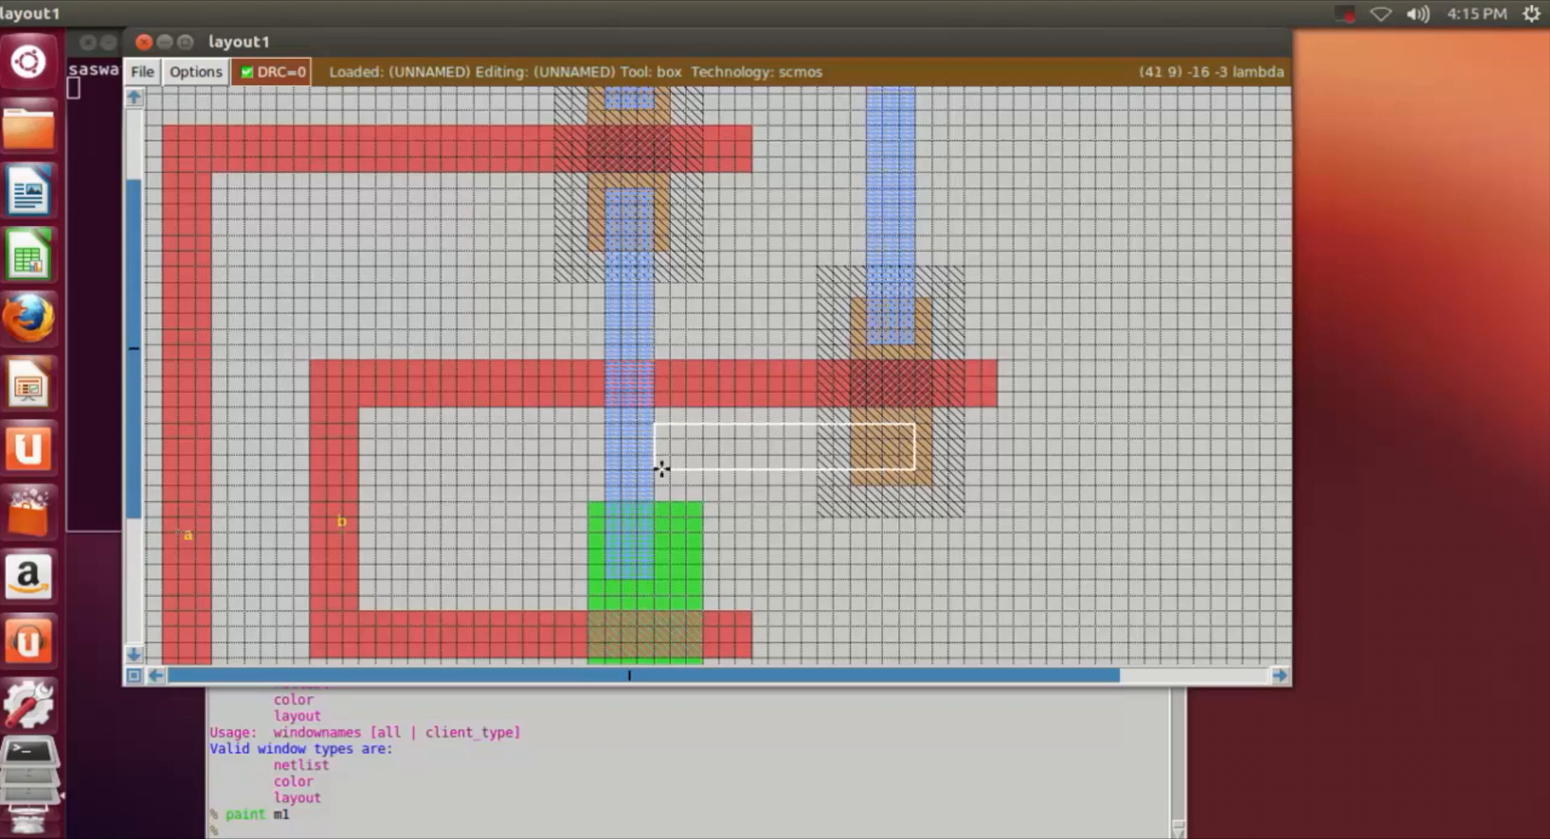
pyautogui.click(465, 831)
pyautogui.write('paint m1')
pyautogui.press('Return')
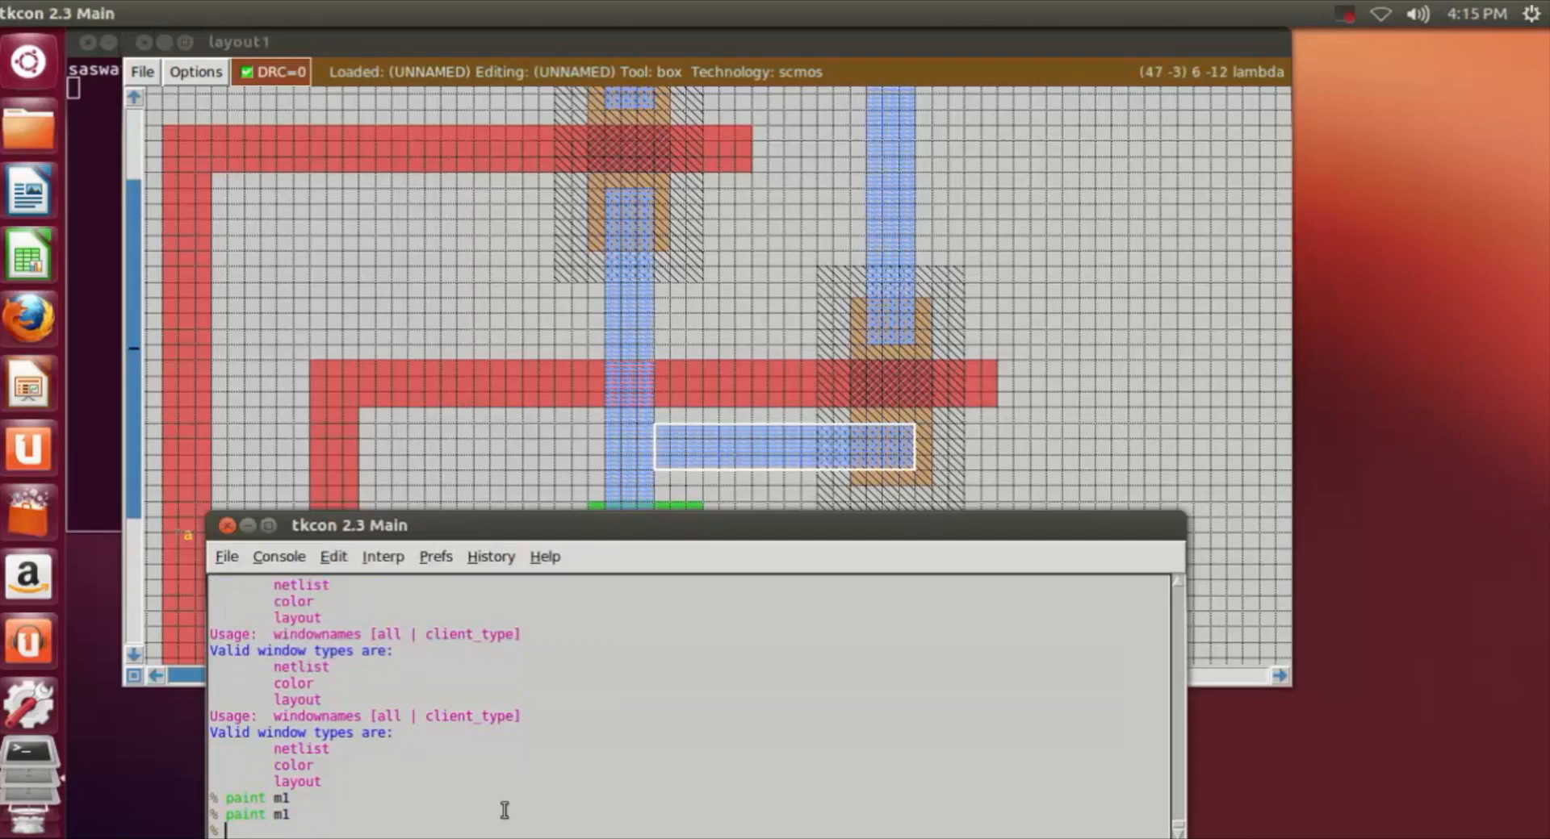
pyautogui.click(1143, 422)
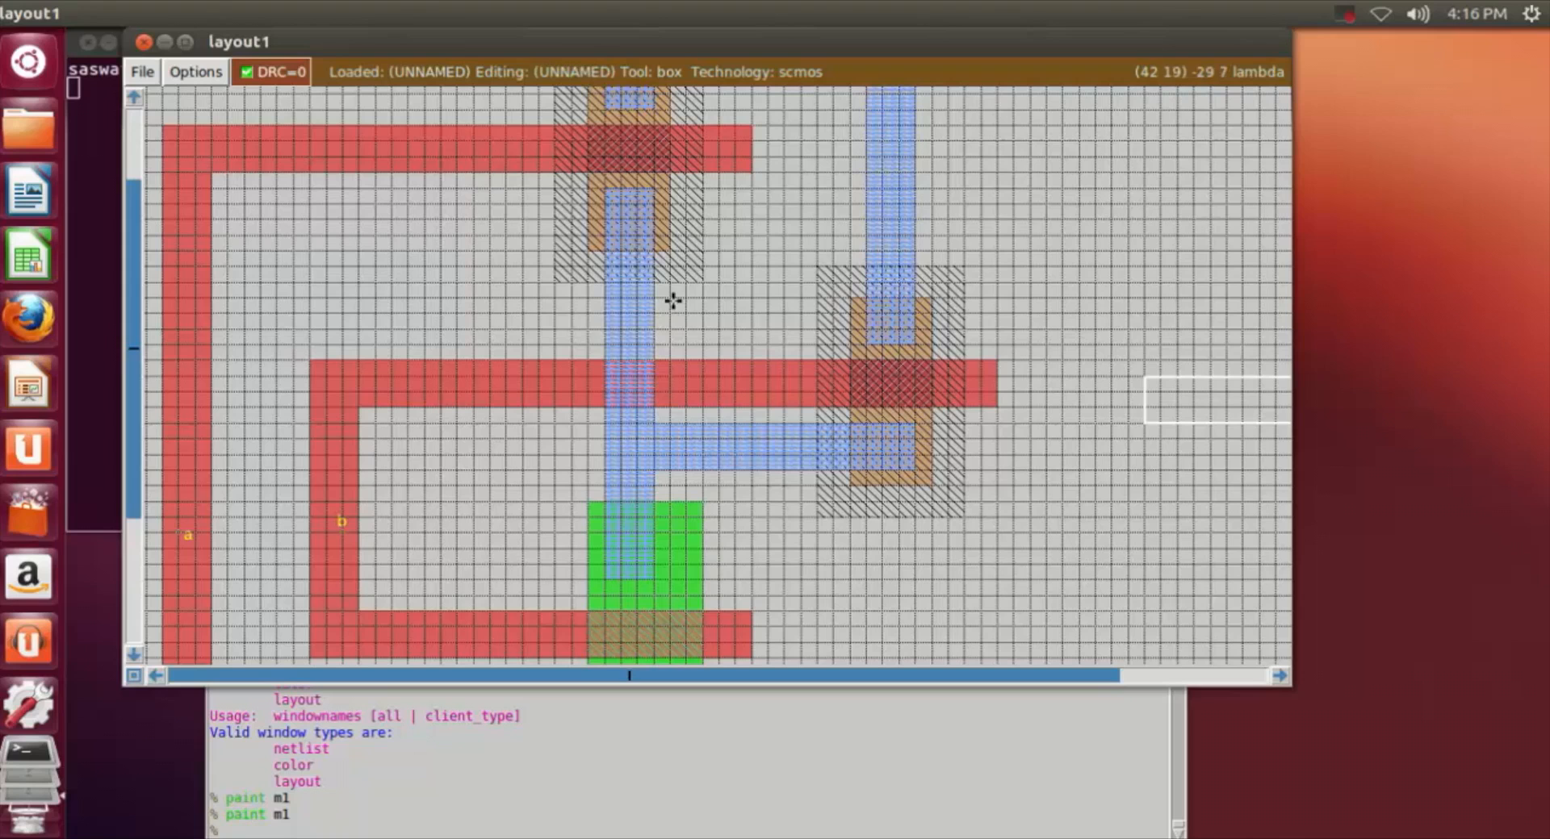
# Step: Paint a long horizontal m1 rail about 4 lambda high, 4 lambda below the ndiff region
pyautogui.scroll(-5, 1001, 476)
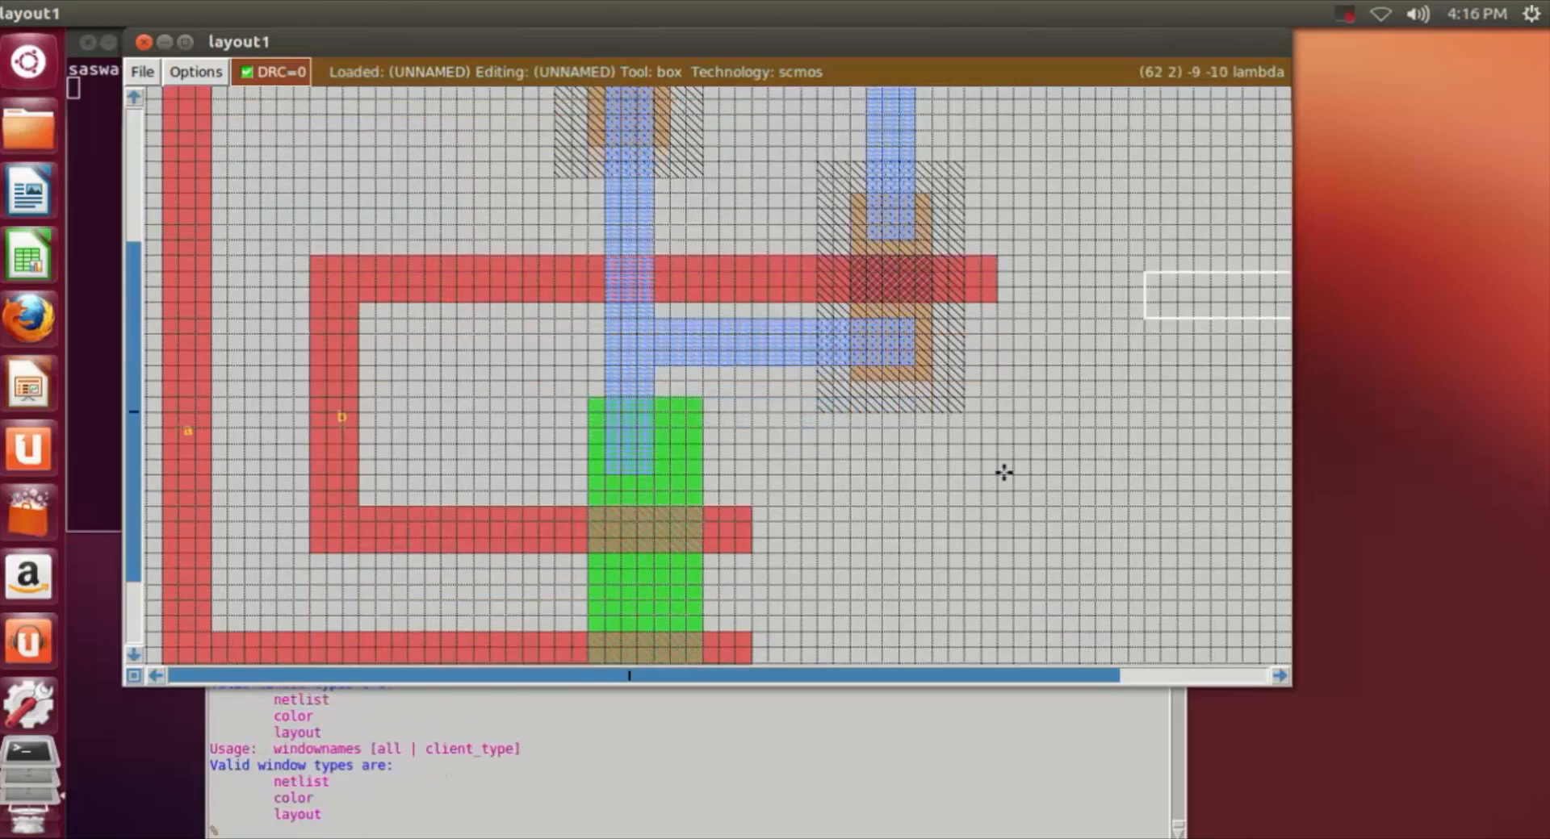
pyautogui.scroll(-2, 1016, 453)
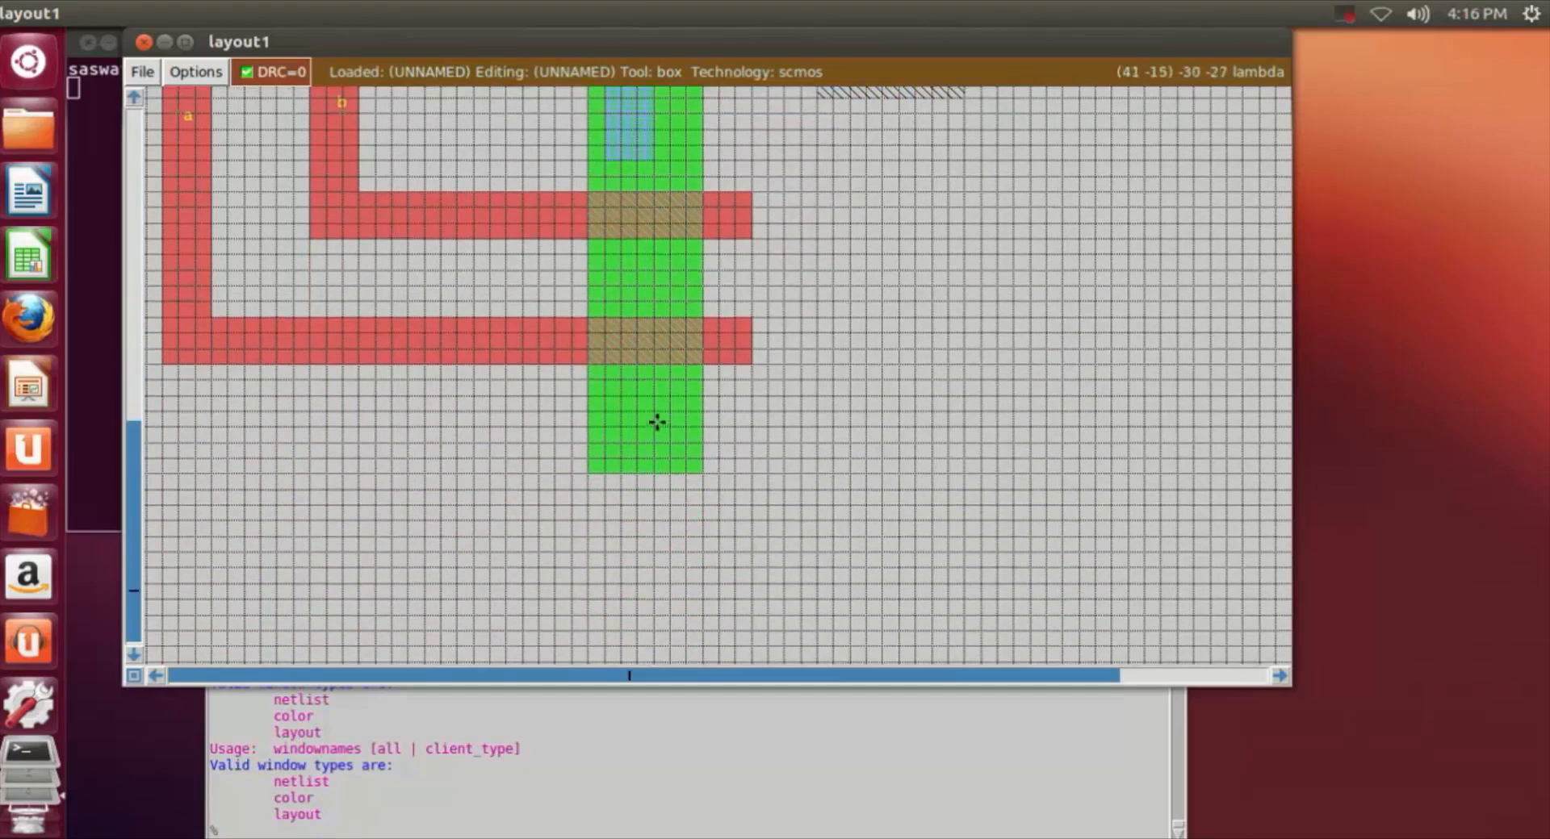
pyautogui.click(520, 539)
pyautogui.rightClick(1273, 601)
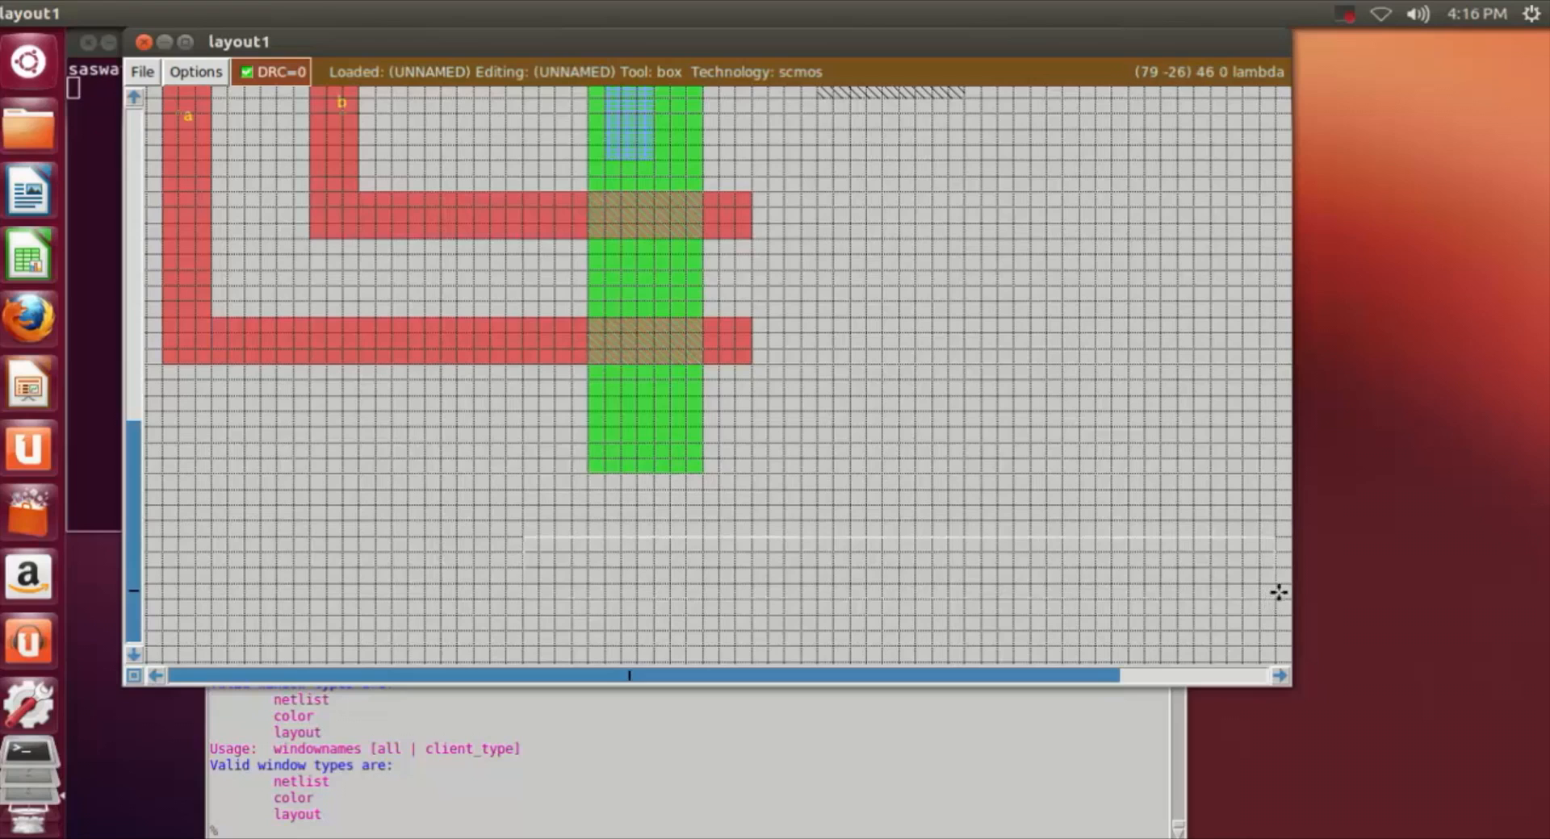
pyautogui.click(622, 599)
pyautogui.moveTo(655, 604); pyautogui.dragTo(580, 605)
pyautogui.click(299, 826)
pyautogui.write('paint m1')
pyautogui.press('Return')
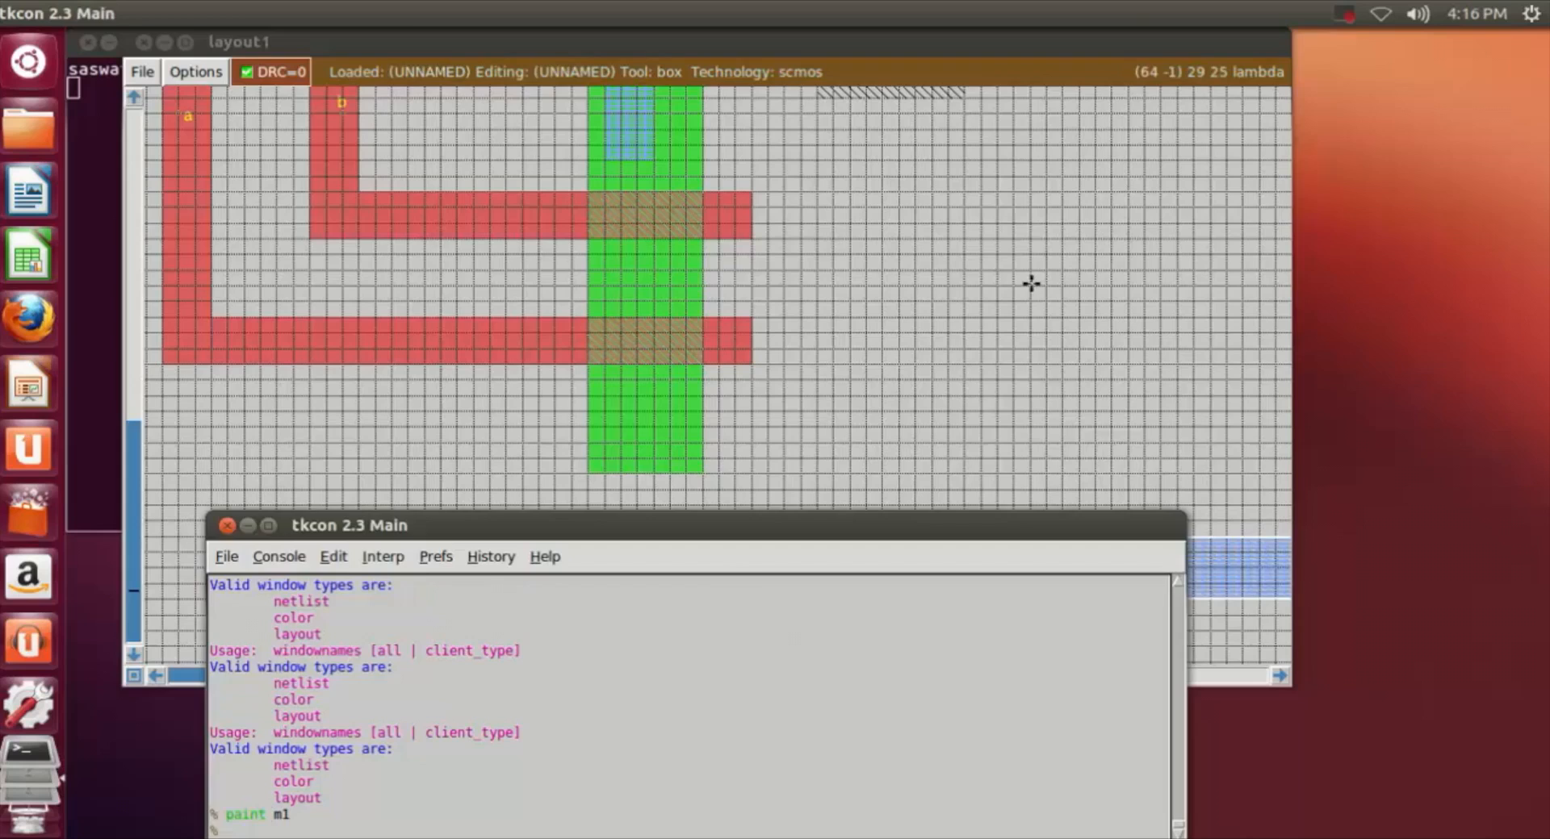
# Step: Paint a vertical m1 strip about 4 by 13 lambda from the lowest ndiff section down into the lower m1 rail
pyautogui.click(983, 447)
pyautogui.scroll(-2, 988, 443)
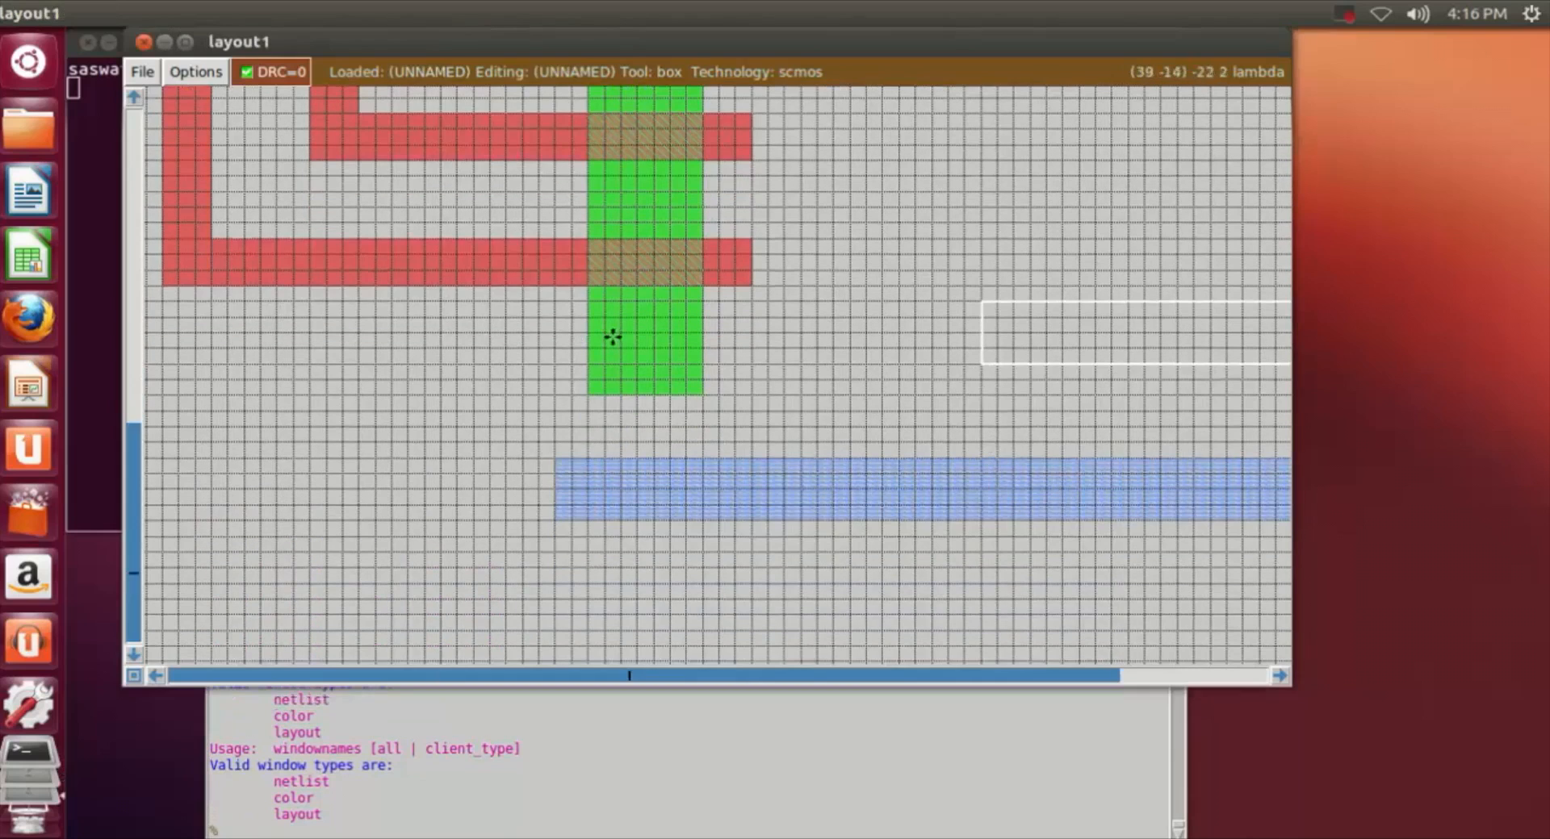
pyautogui.scroll(2, 617, 325)
pyautogui.scroll(-2, 613, 322)
pyautogui.click(610, 311)
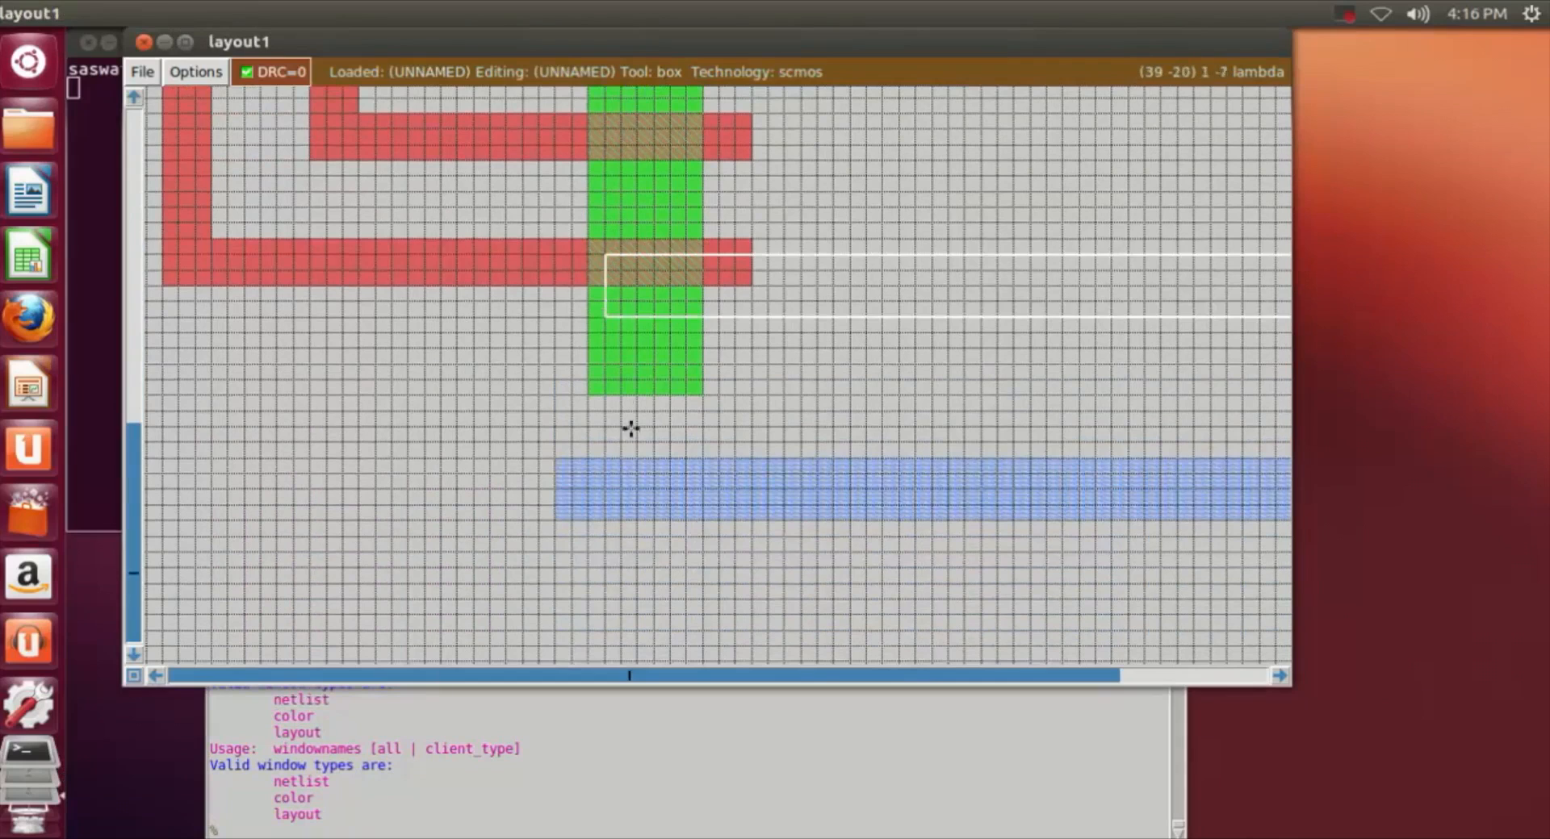
pyautogui.rightClick(641, 501)
pyautogui.moveTo(641, 501); pyautogui.dragTo(667, 302, button='right')
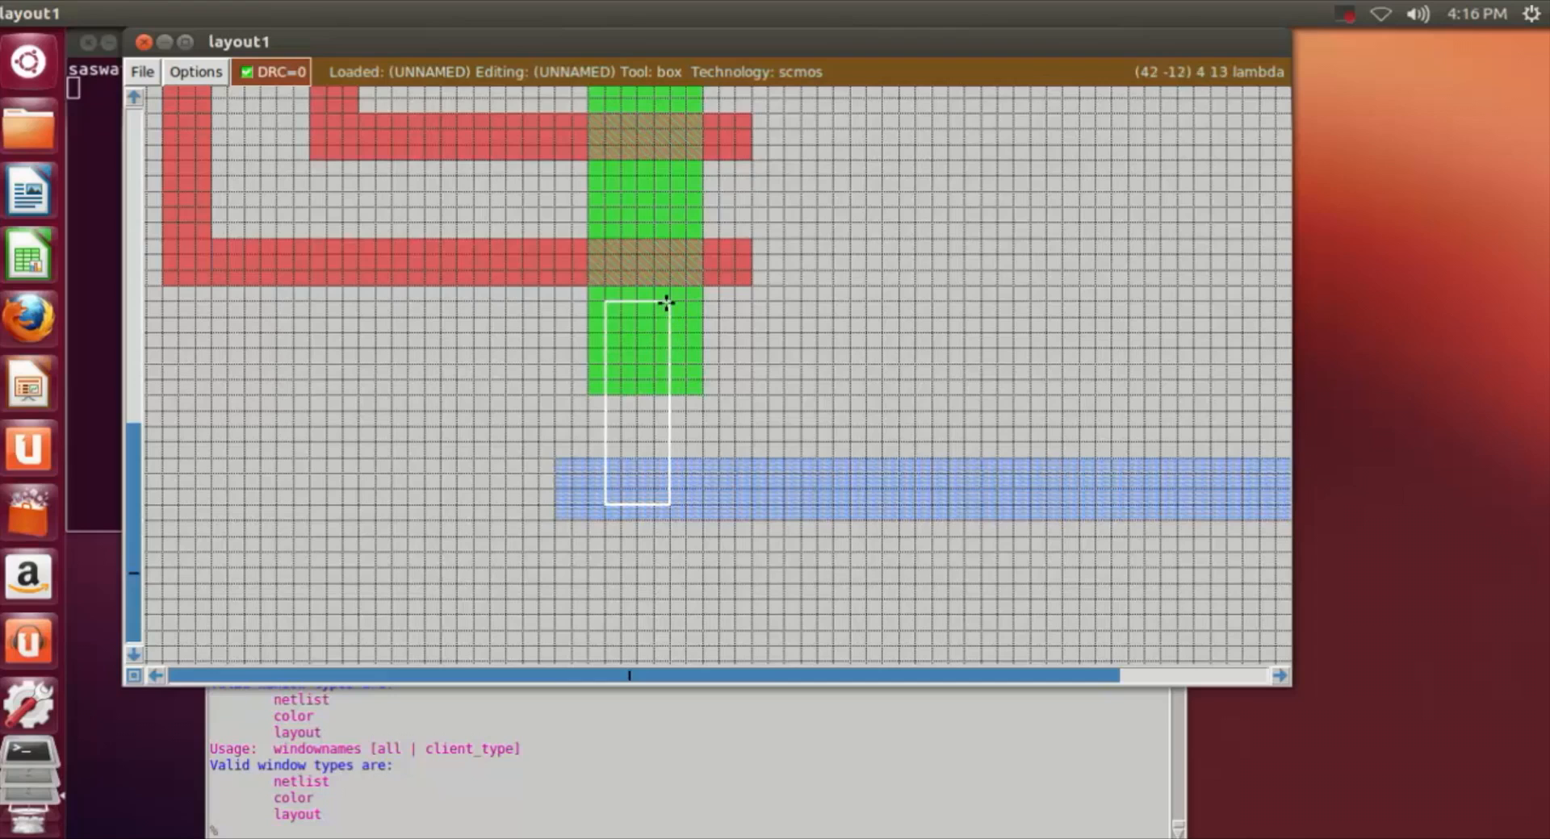
pyautogui.click(486, 833)
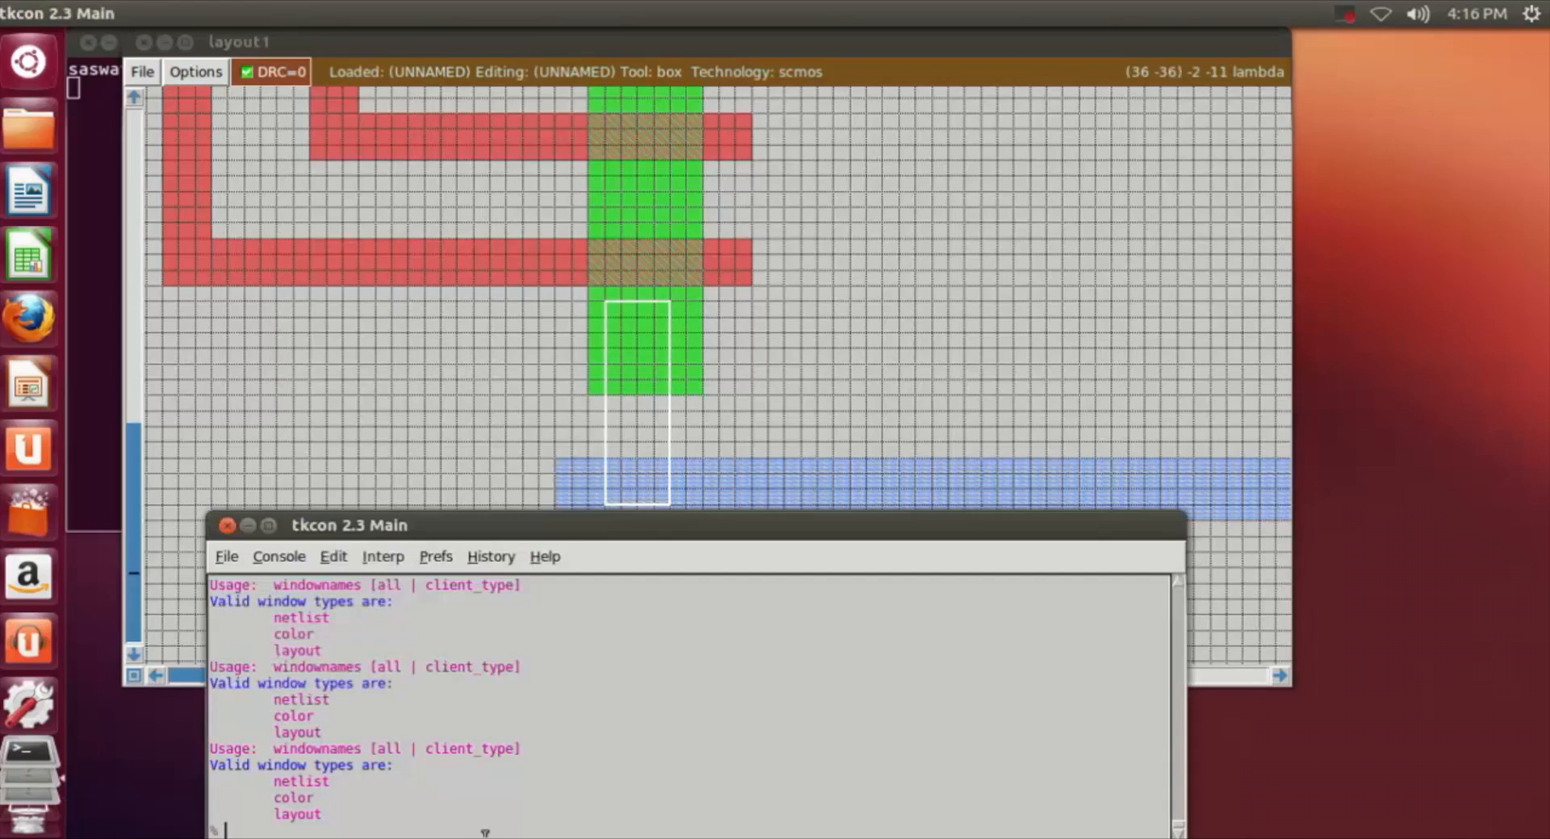
pyautogui.write('paint m1')
pyautogui.press('Return')
pyautogui.click(986, 286)
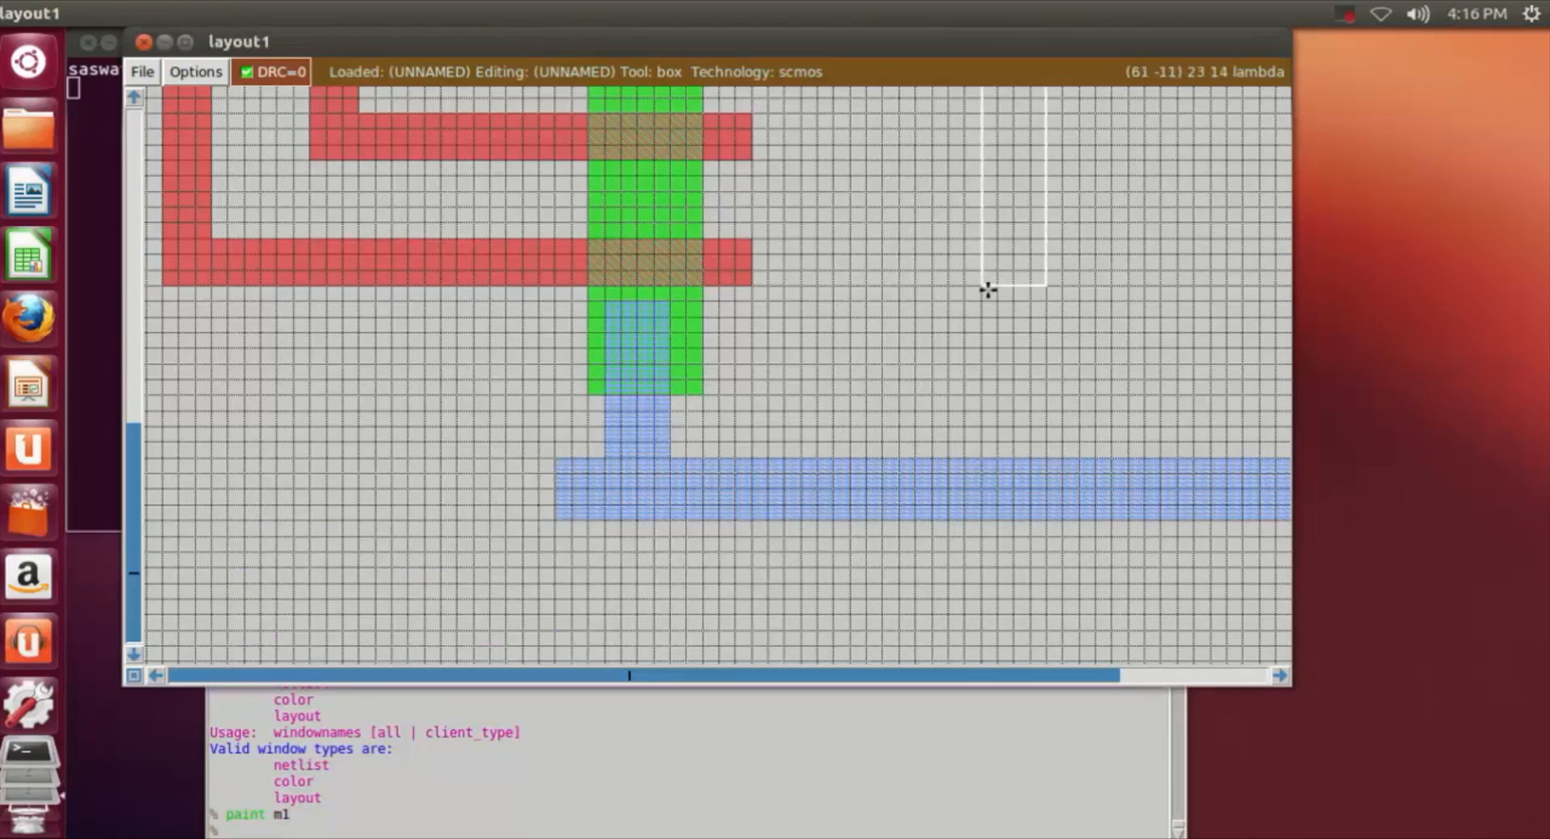
# Step: Widen the m1 over the upper ndiff by painting an adjoining m1 strip about 2 by 7 lambda along its right side
pyautogui.scroll(2, 986, 287)
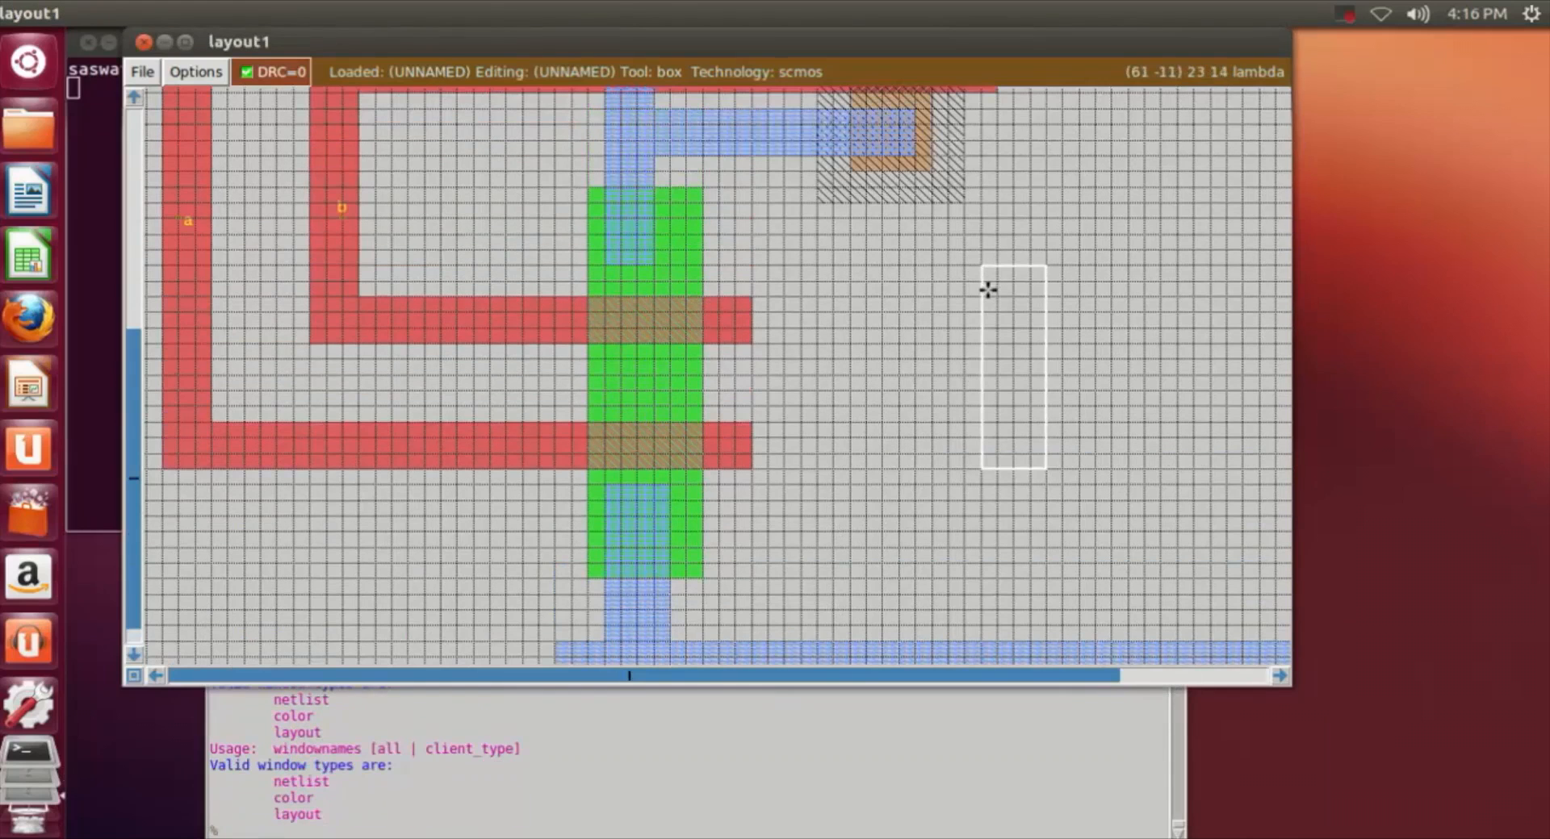
pyautogui.rightClick(672, 262)
pyautogui.rightClick(663, 157)
pyautogui.click(654, 156)
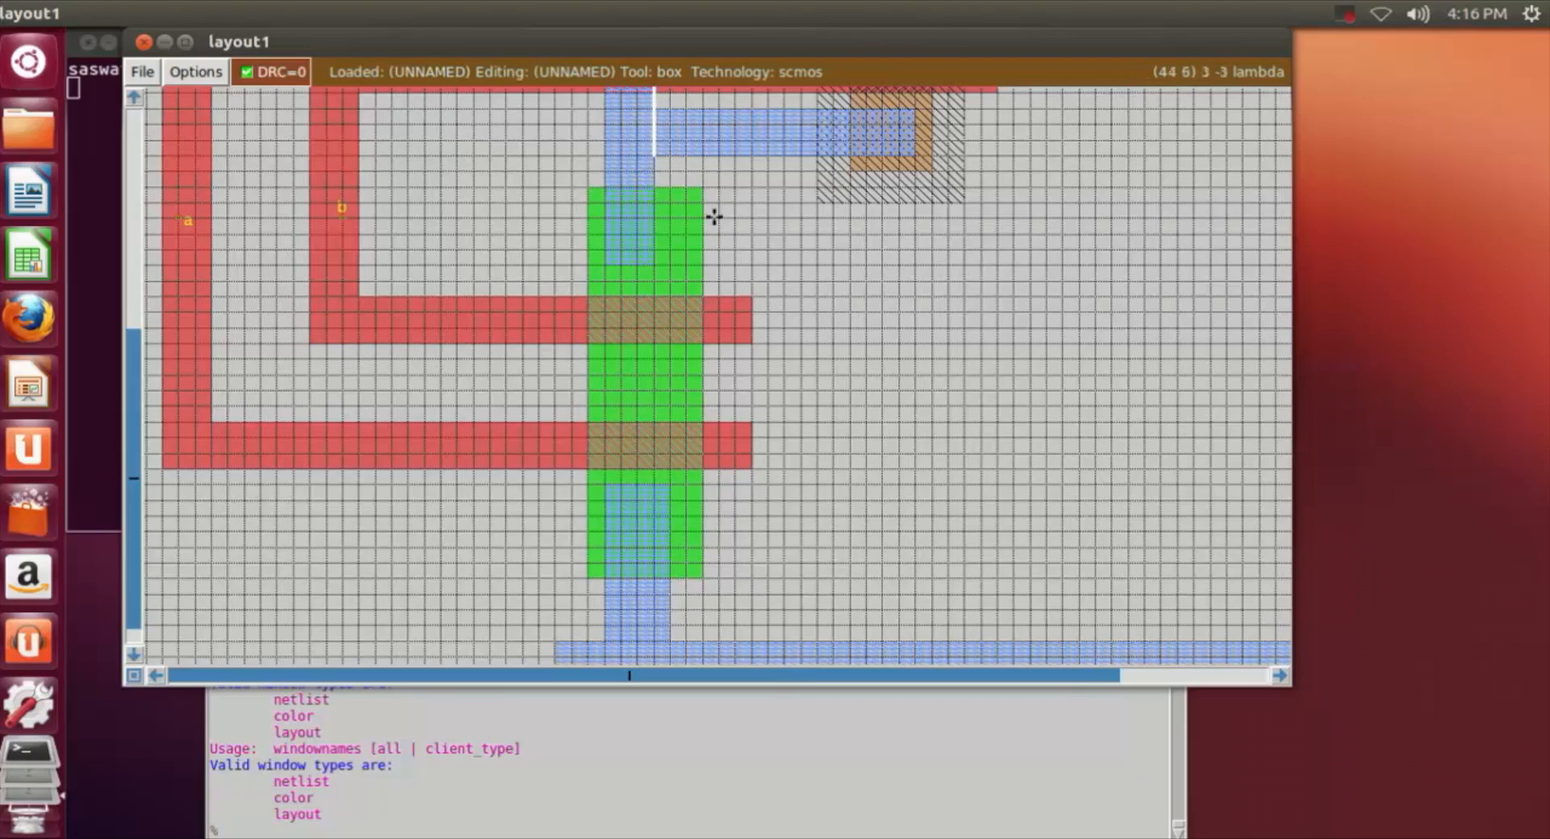
pyautogui.rightClick(680, 259)
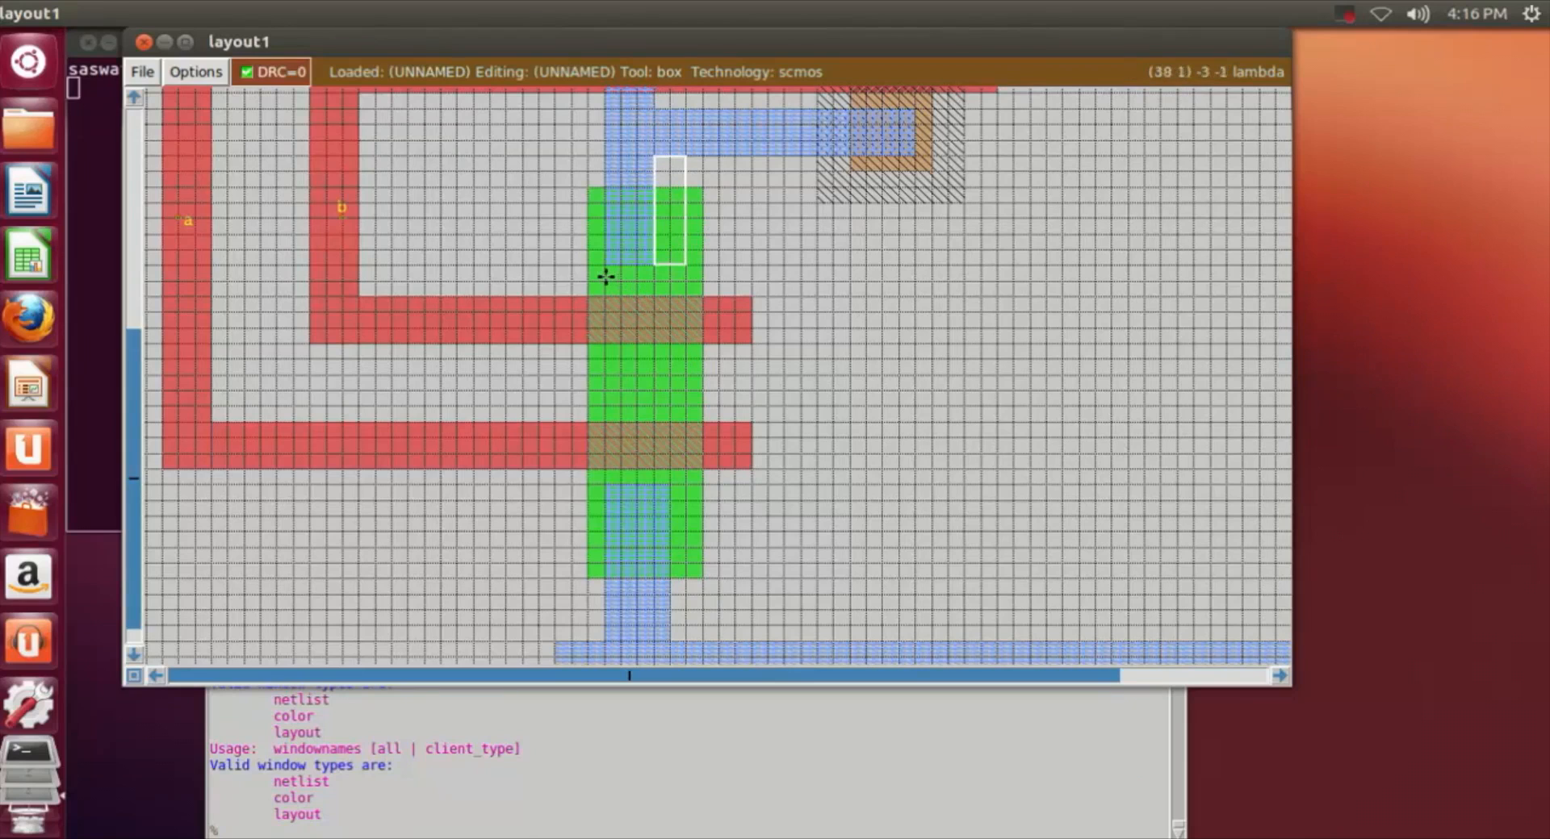
pyautogui.click(487, 758)
pyautogui.click(232, 825)
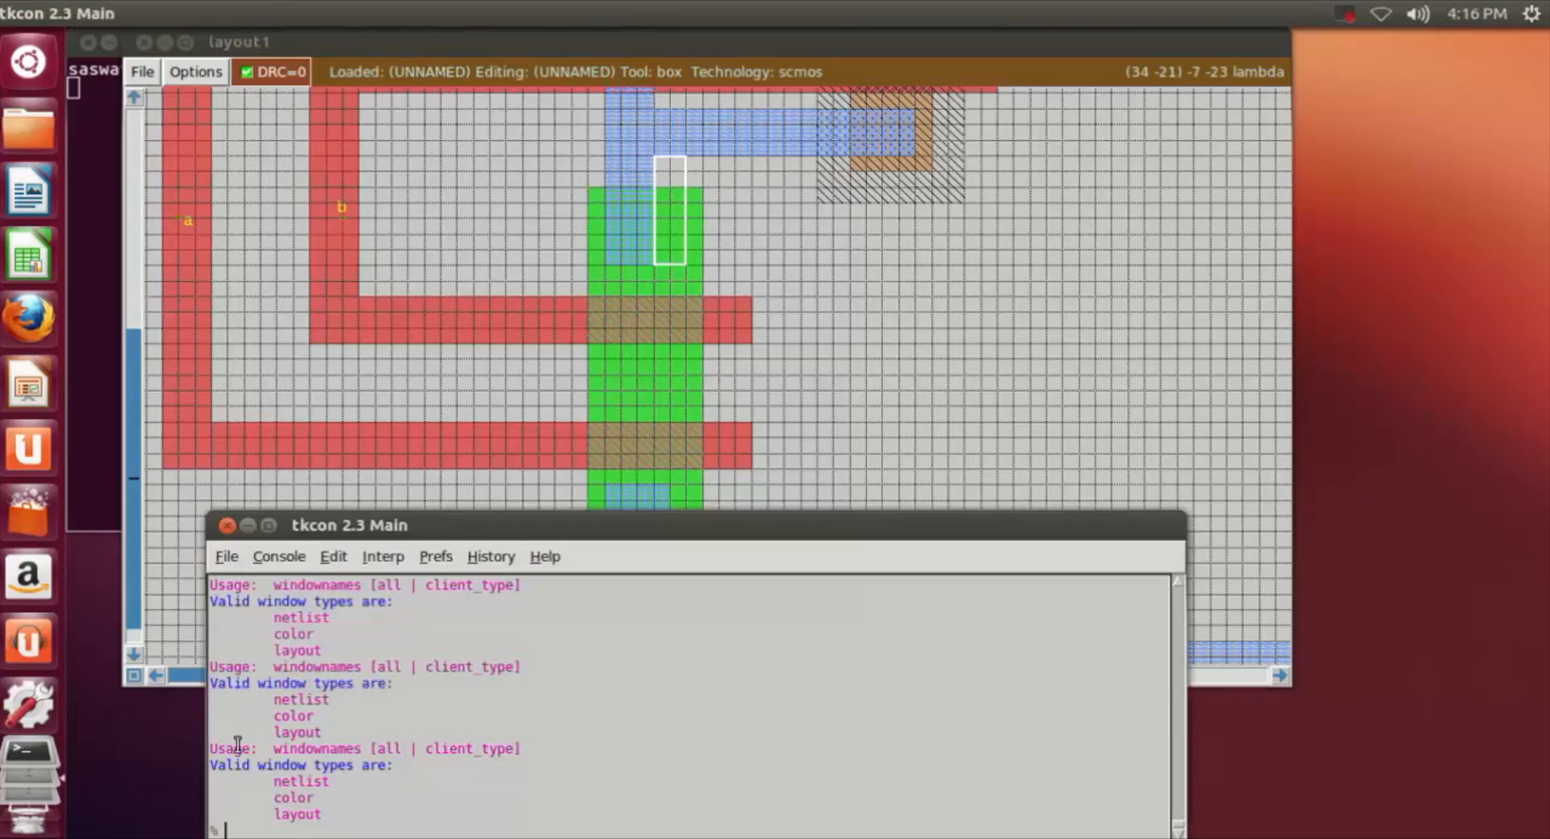
pyautogui.write('paint m1')
pyautogui.press('Return')
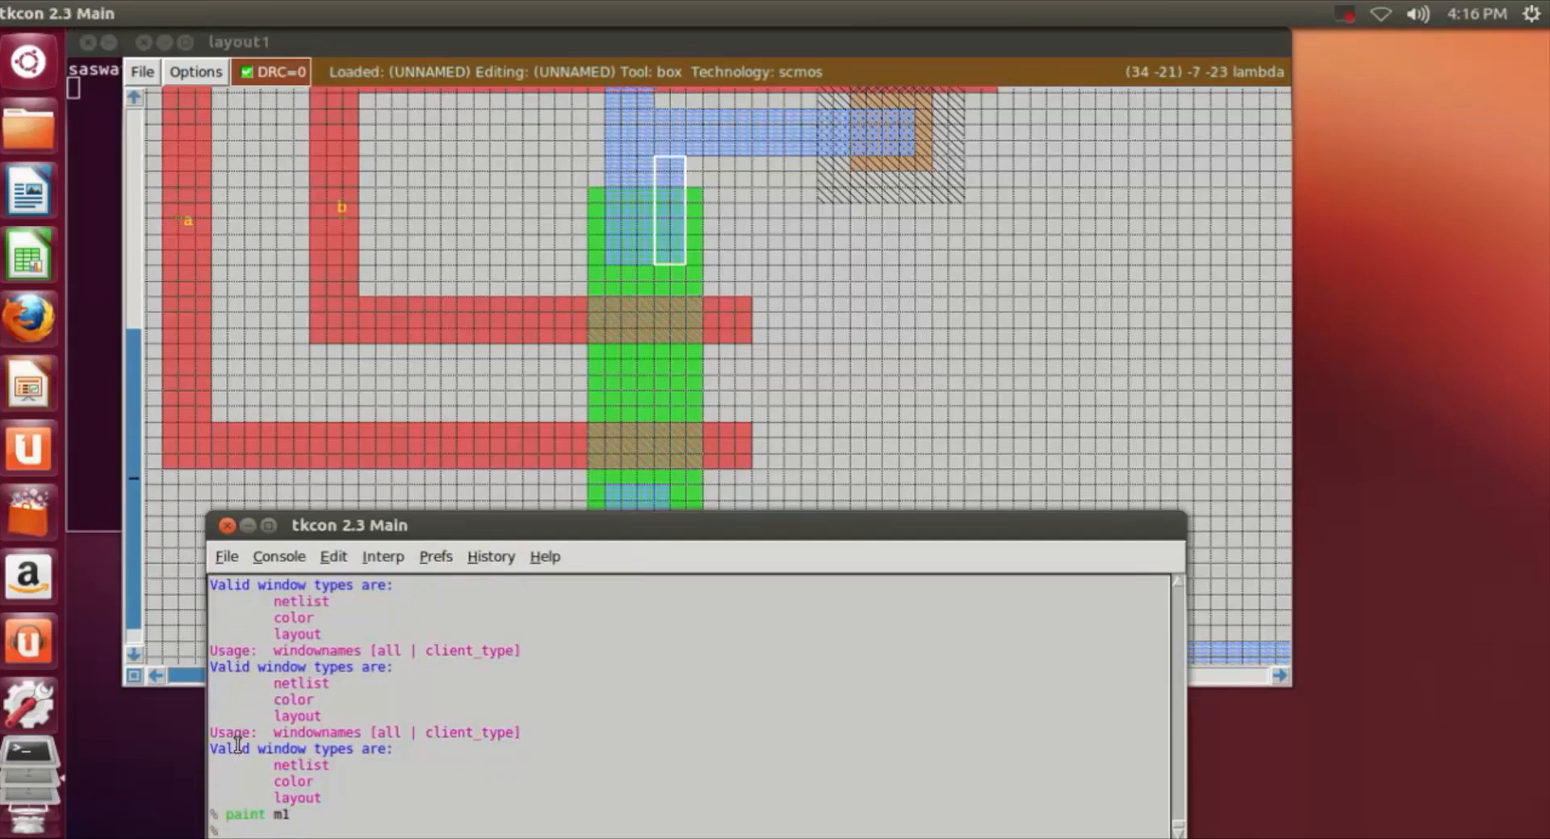
# Step: Extend the m1 over the upper ndiff downward by 1 lambda across its full 5 lambda width
pyautogui.click(605, 276)
pyautogui.rightClick(682, 264)
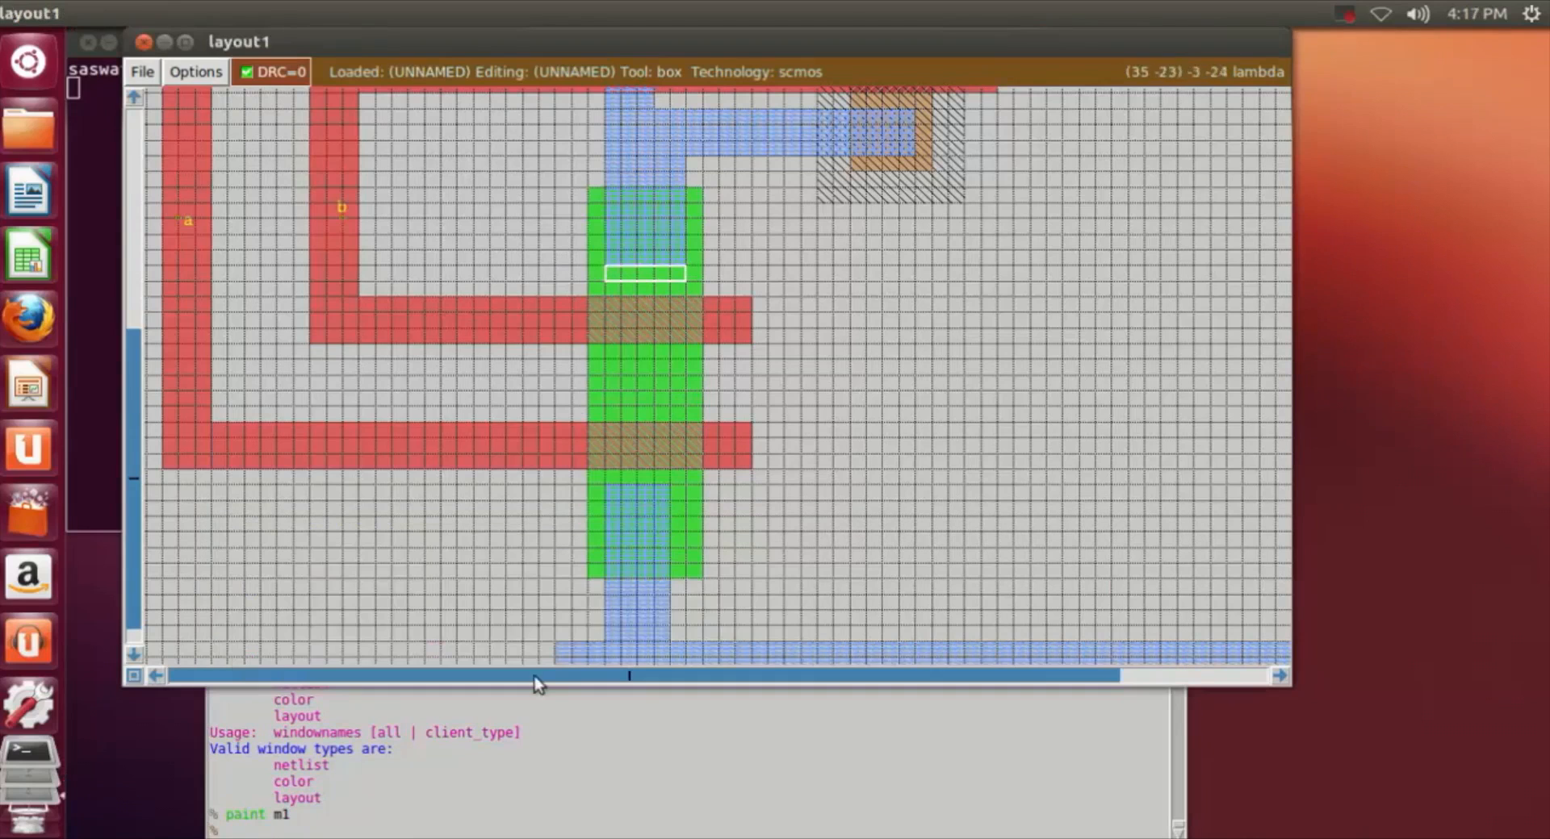
pyautogui.click(375, 829)
pyautogui.press('Up')
pyautogui.press('Return')
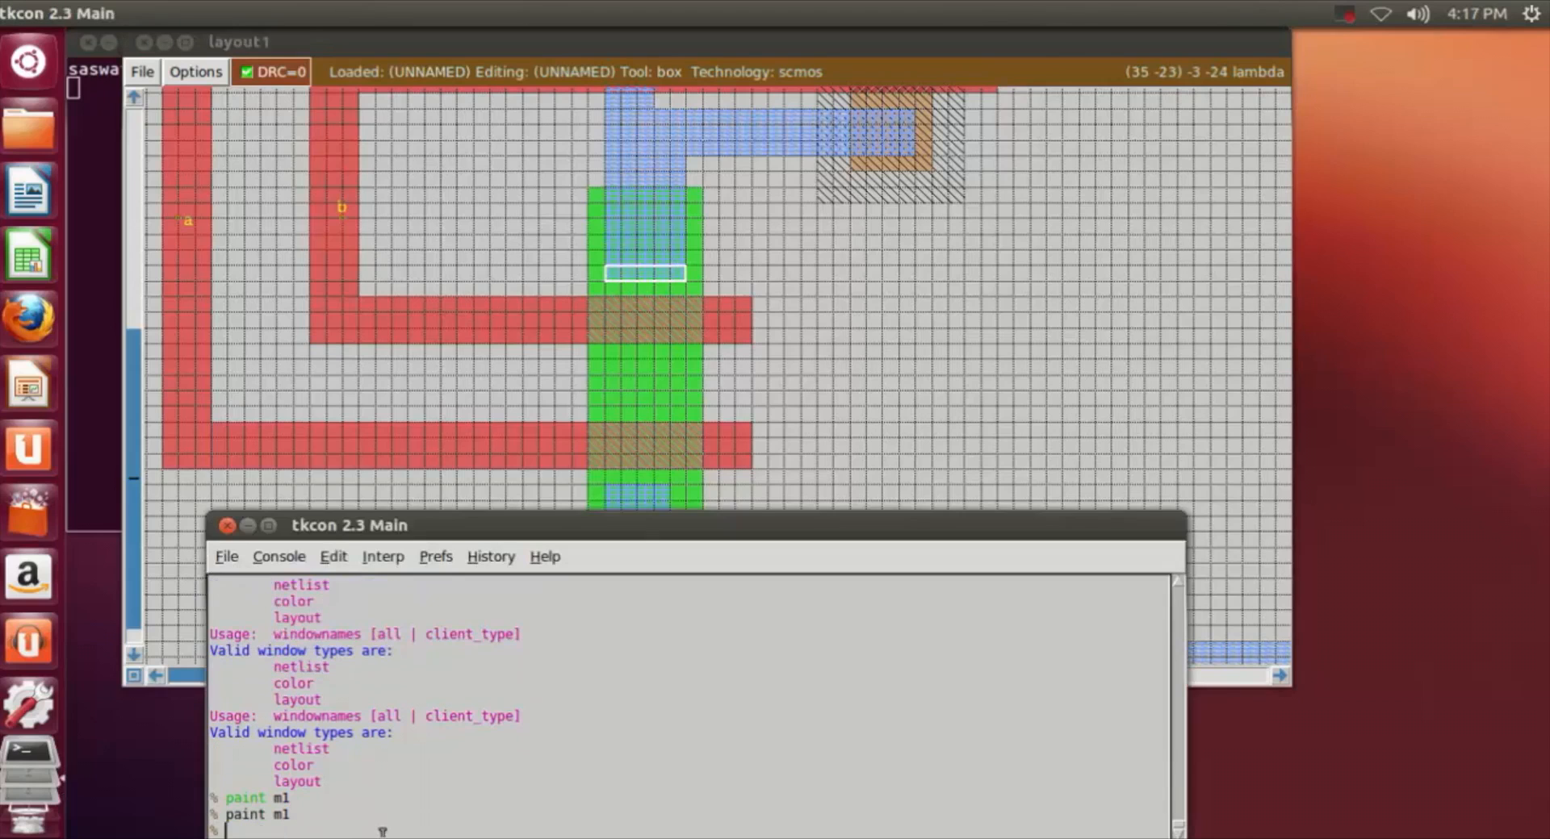
pyautogui.click(1144, 501)
# Step: Widen the m1 over the lowest ndiff section by painting an m1 strip about 1 by 6 lambda along its right side
pyautogui.scroll(-2, 1135, 501)
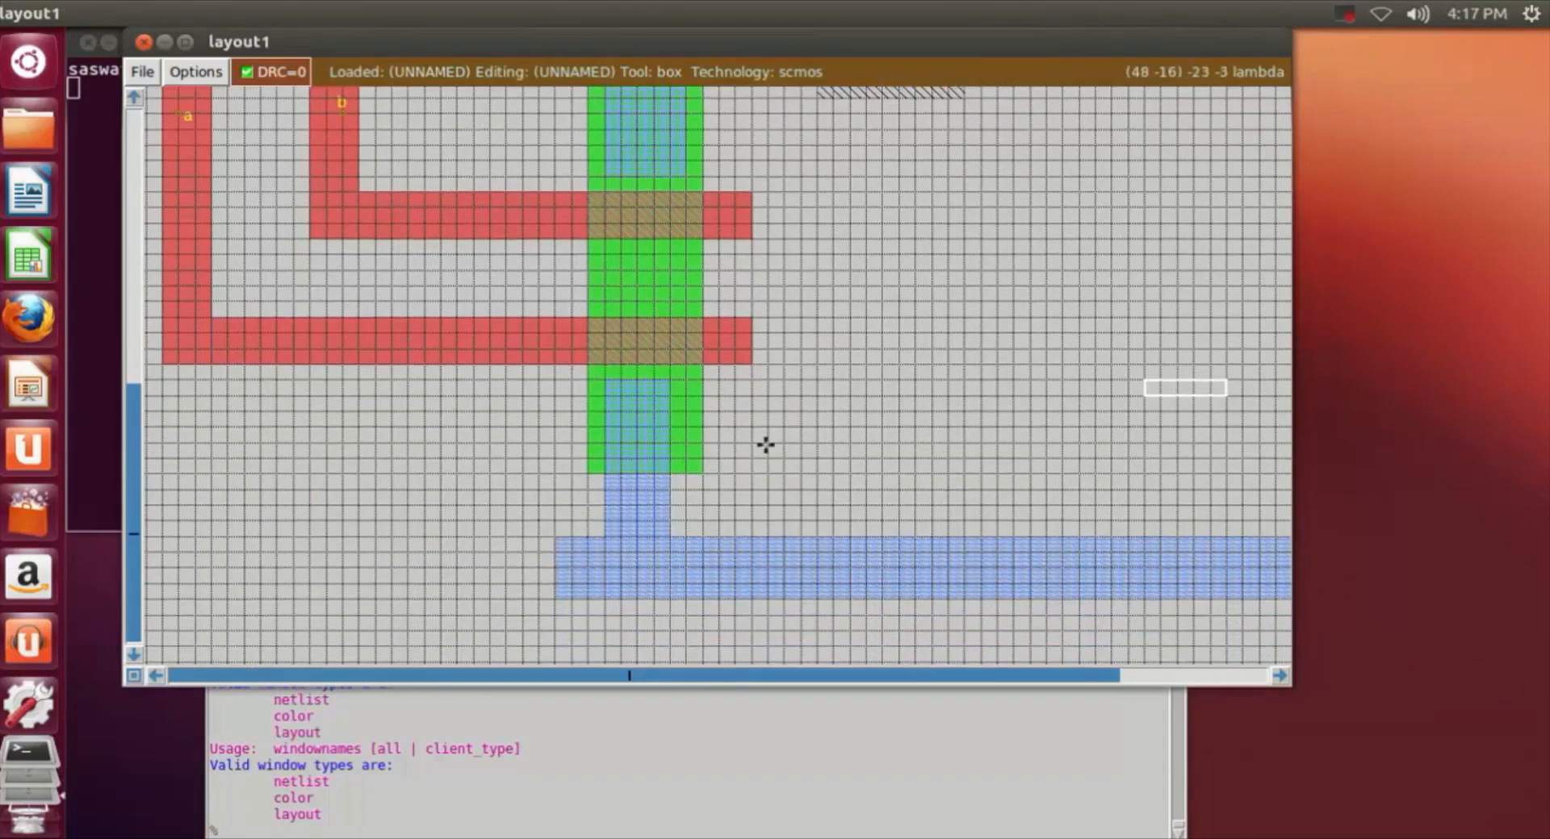
pyautogui.click(666, 381)
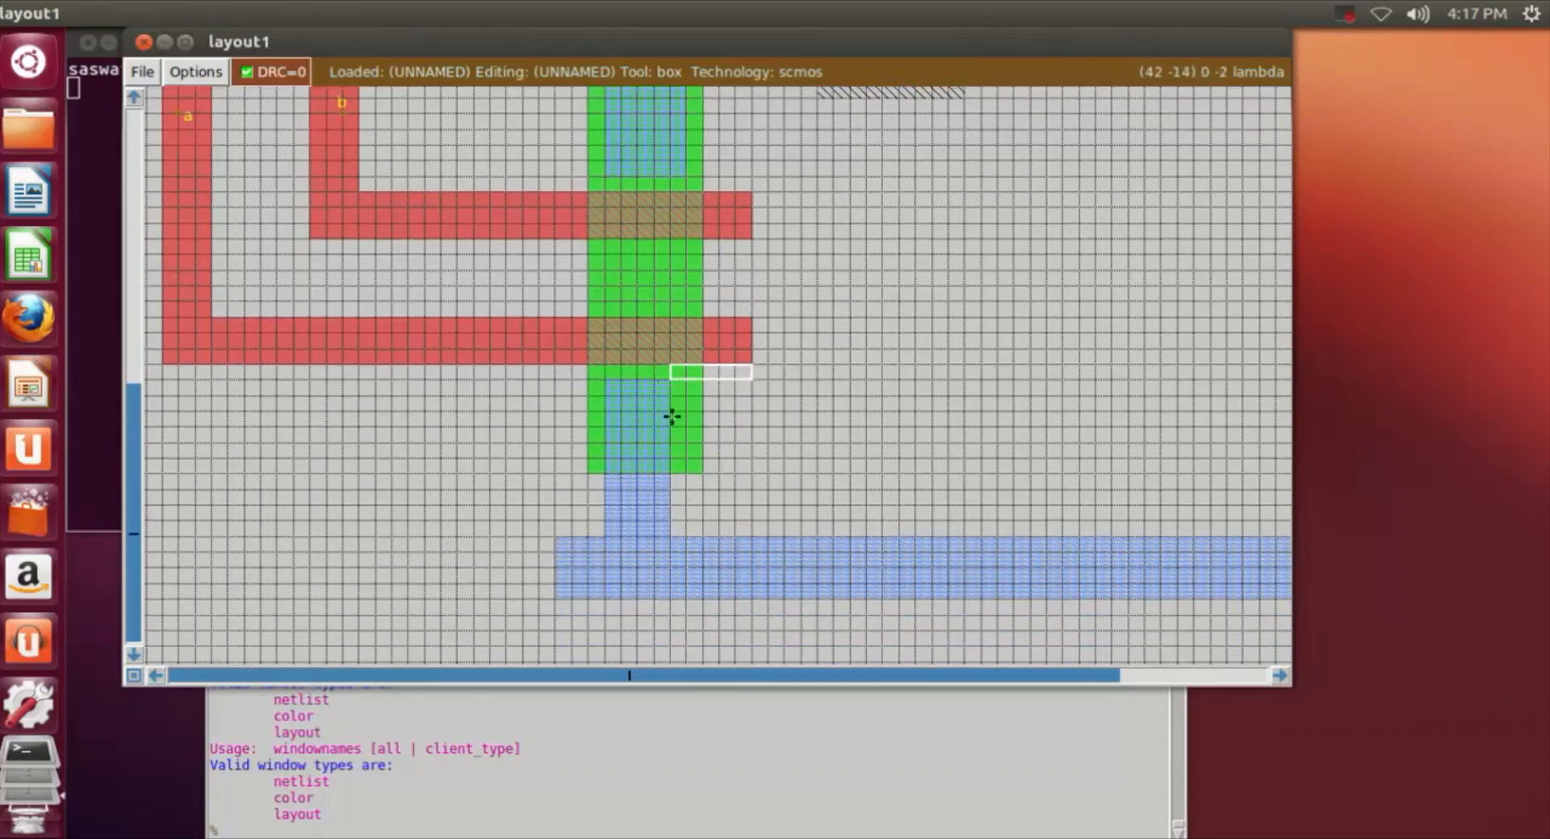
pyautogui.rightClick(683, 474)
pyautogui.click(628, 827)
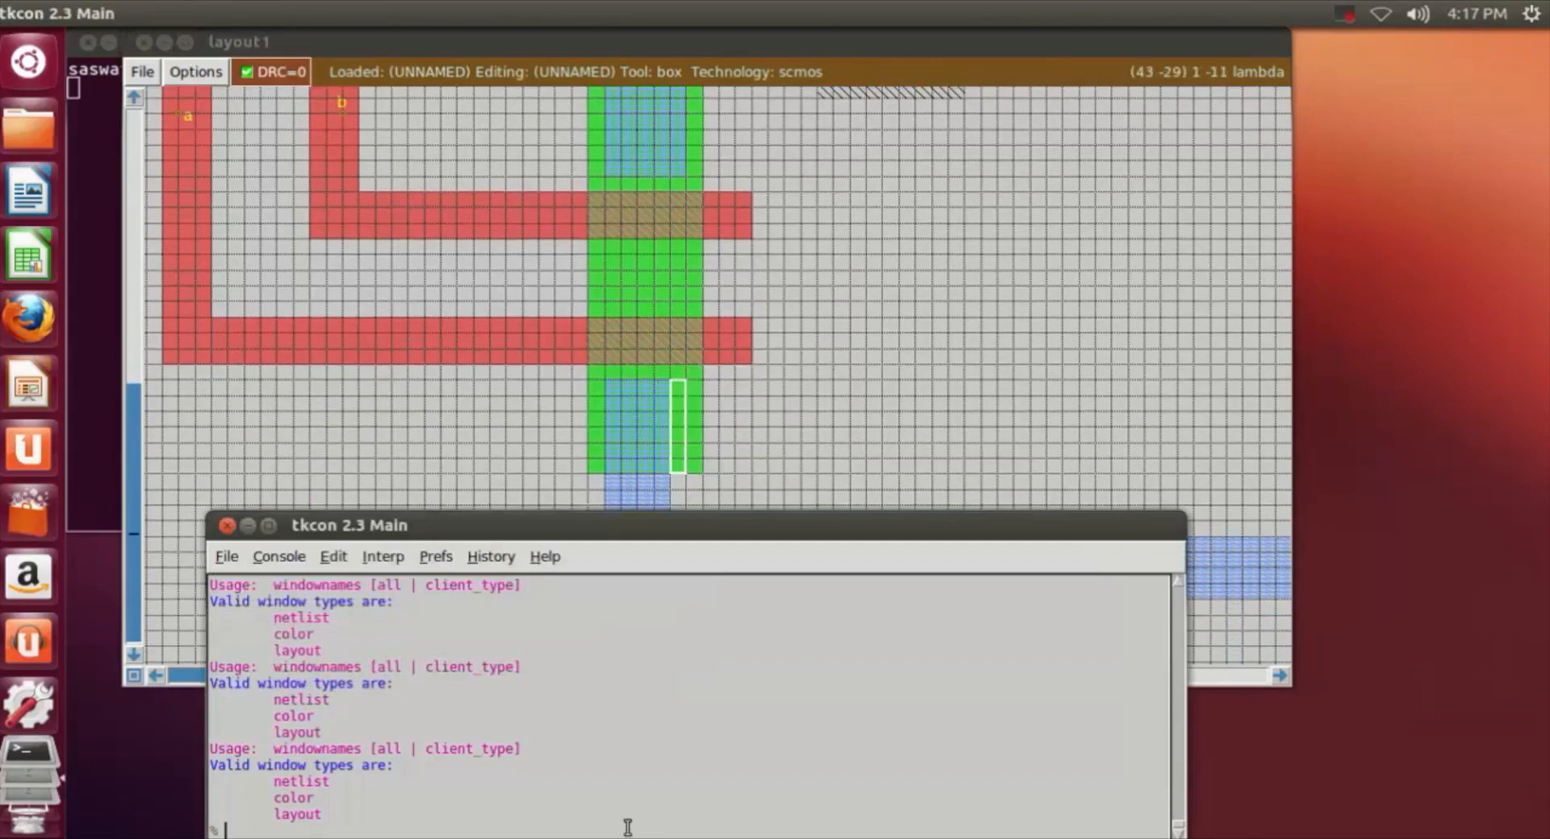
pyautogui.write('paint m1')
pyautogui.press('Return')
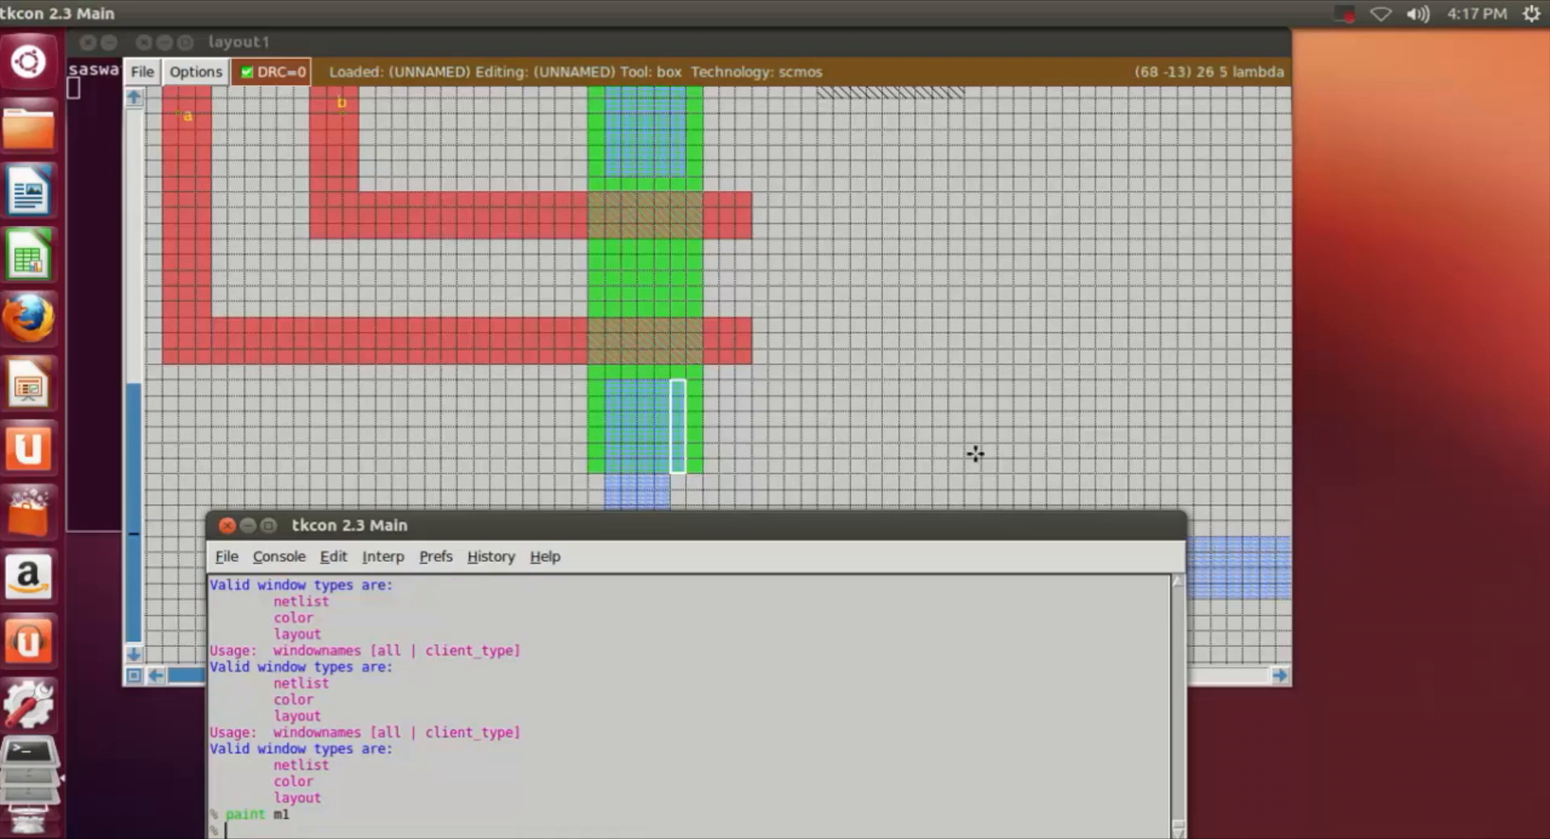
# Step: Paint an m1 strip about 1 by 4 lambda beside the connector between the ndiff's lower edge and the m1 rail
pyautogui.scroll(-2, 747, 453)
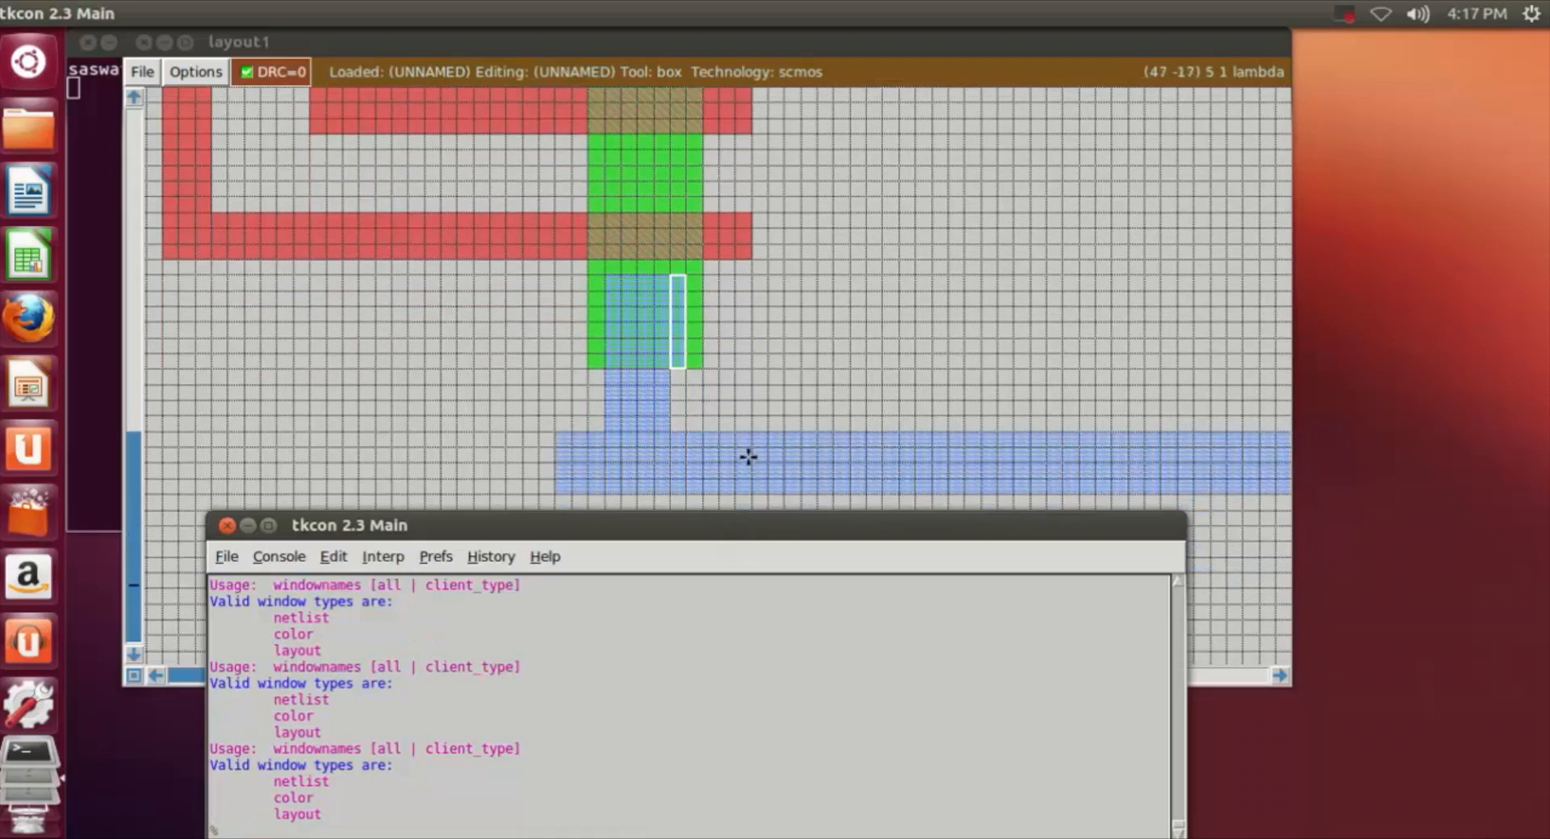
pyautogui.click(685, 432)
pyautogui.click(393, 832)
pyautogui.press('Up')
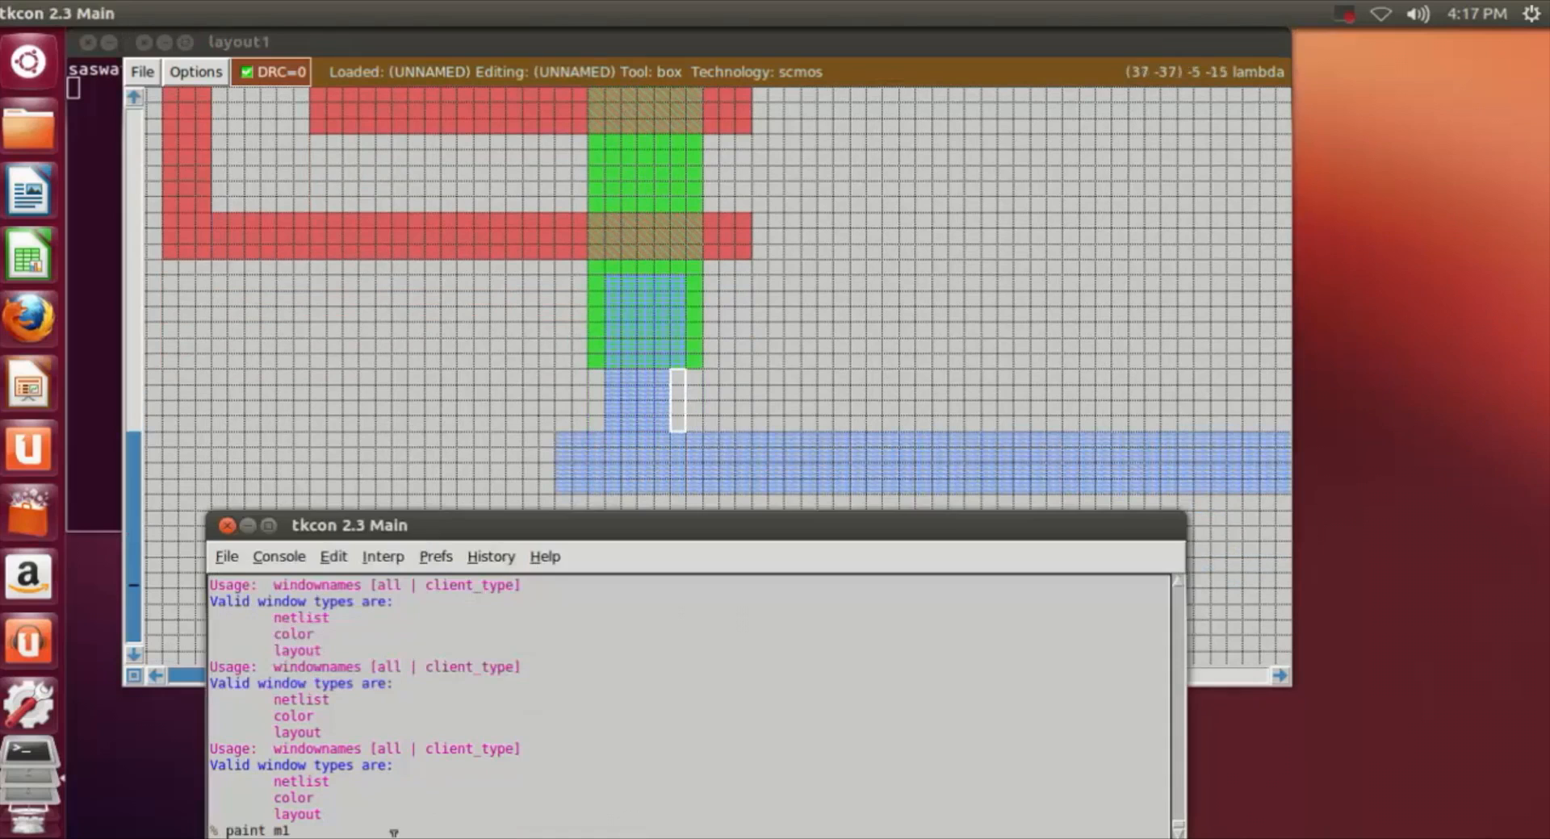
pyautogui.press('Return')
pyautogui.click(849, 352)
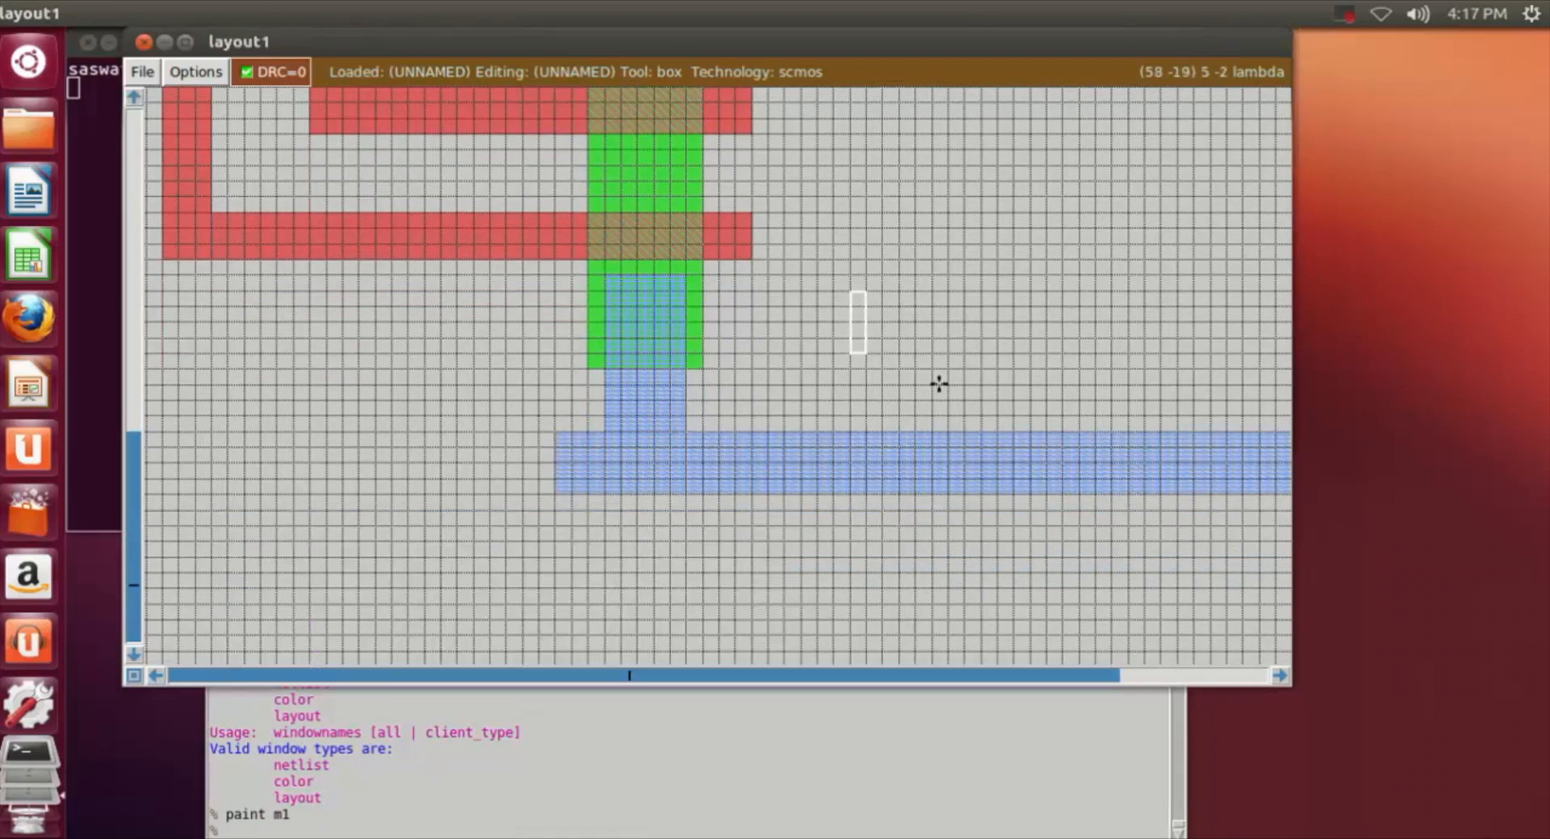
# Step: Paint a 3 by 3 lambda pdc contact where the m1 overlaps the upper pdiff of the first n-well
pyautogui.scroll(4, 951, 409)
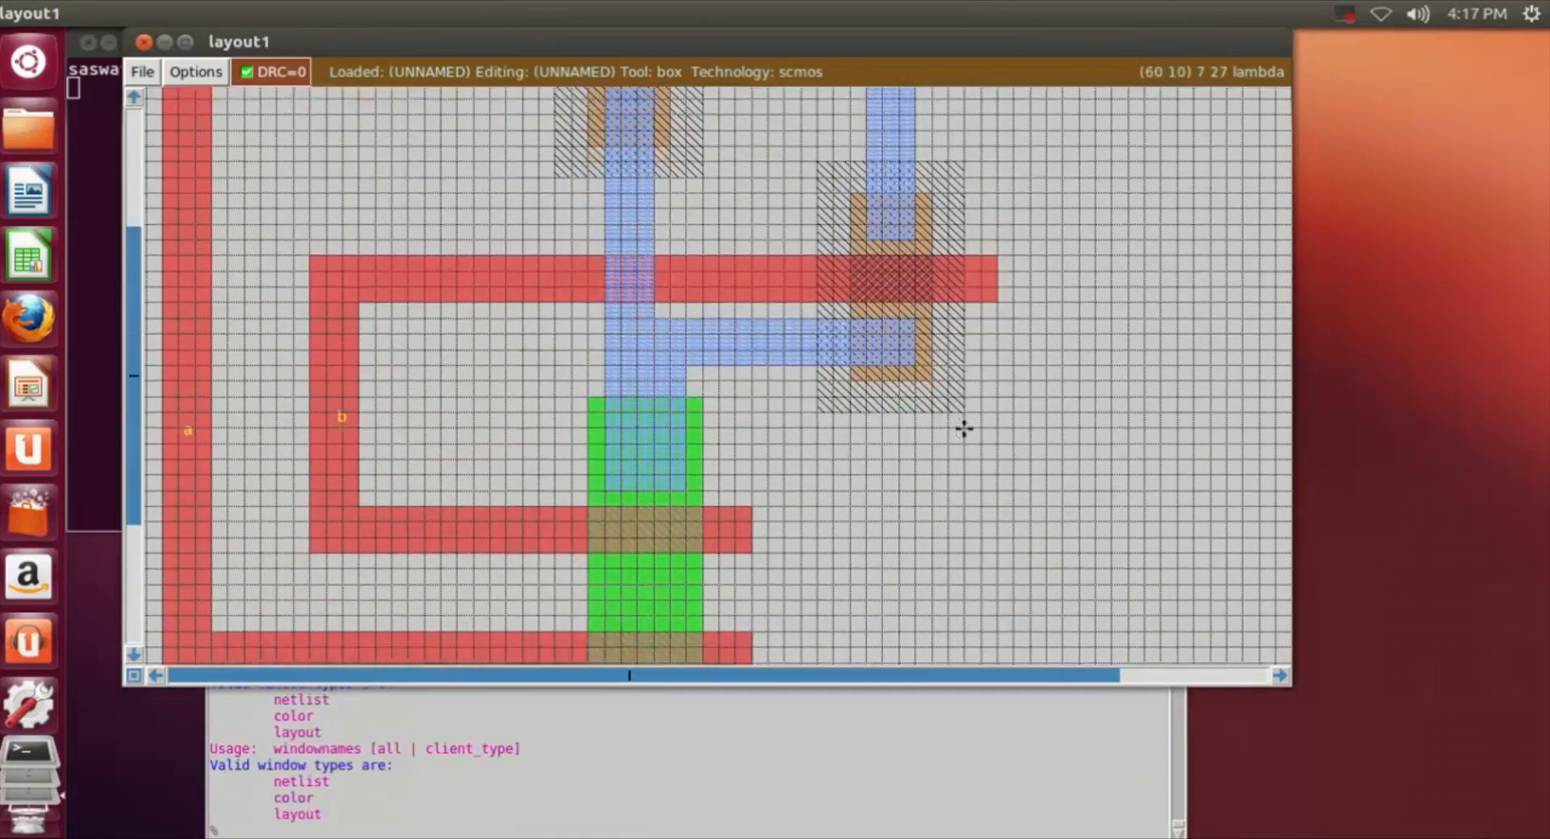
pyautogui.scroll(2, 955, 438)
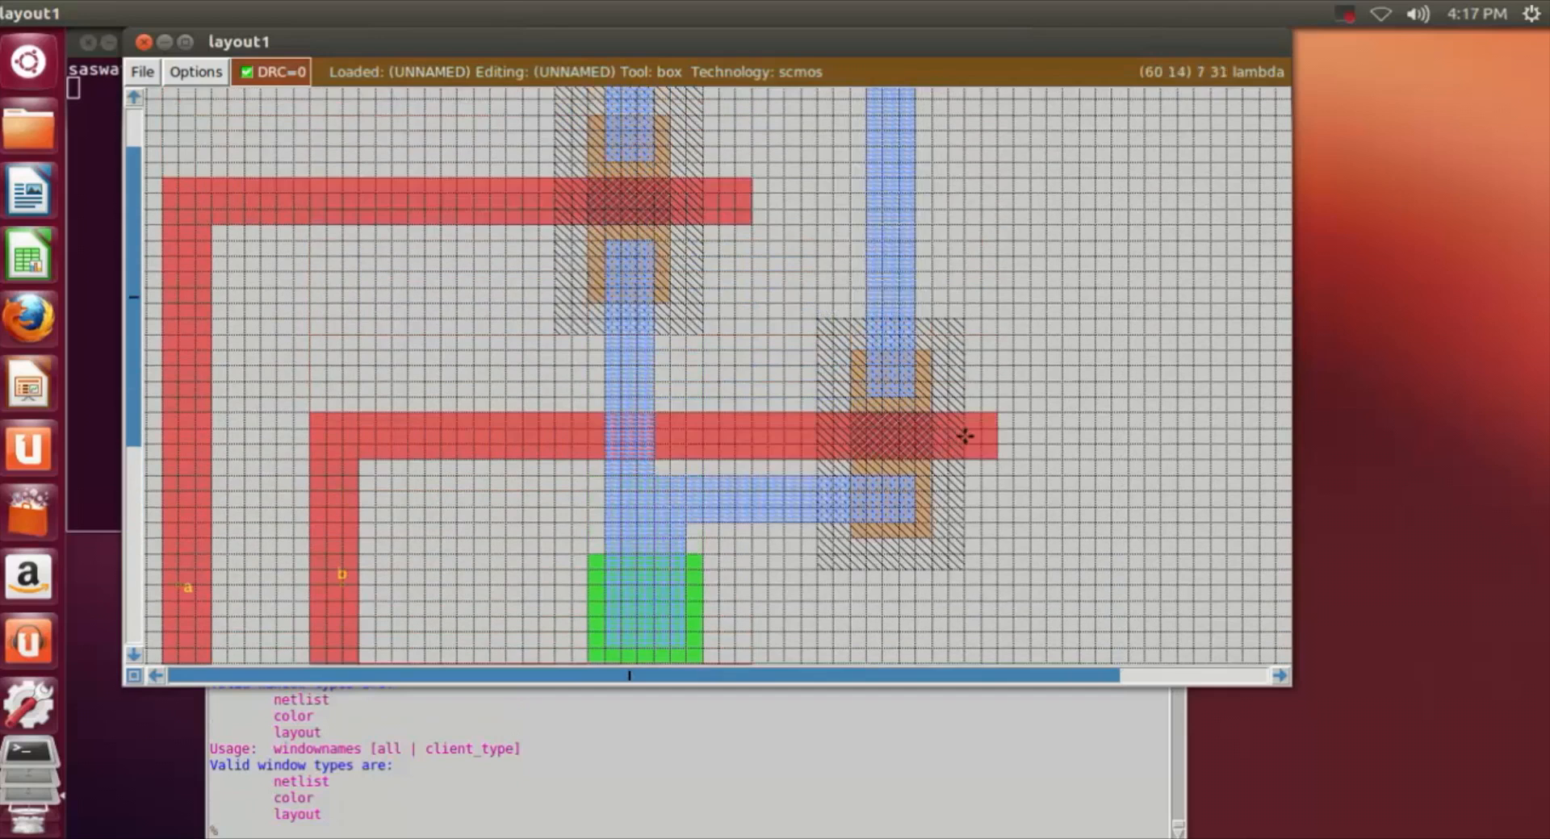
pyautogui.scroll(2, 967, 436)
pyautogui.scroll(-3, 967, 436)
pyautogui.scroll(-4, 933, 526)
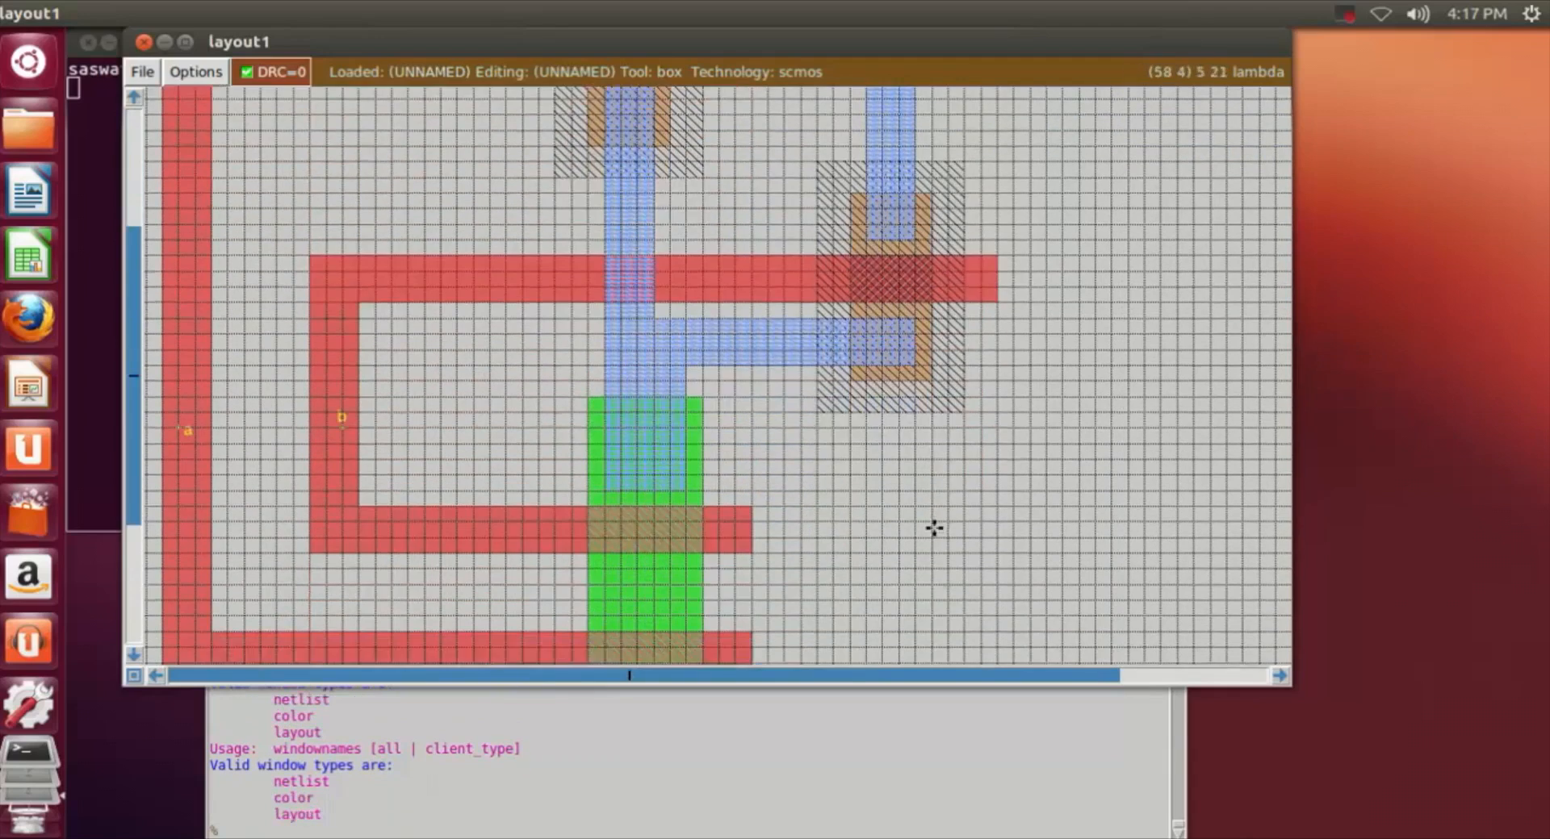
pyautogui.scroll(-6, 1072, 417)
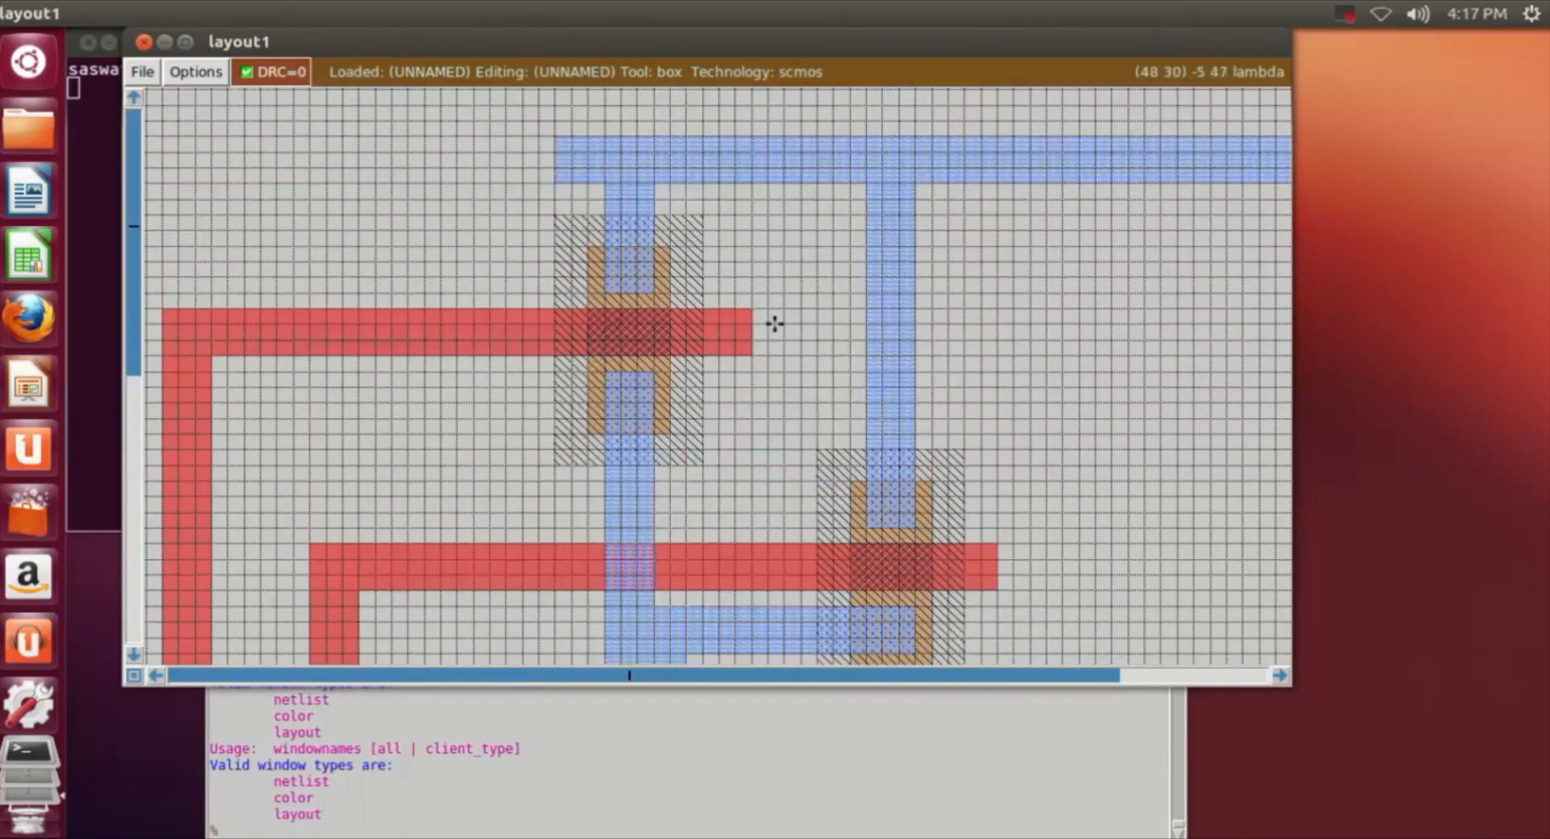
pyautogui.press('z')
pyautogui.scroll(2, 429, 297)
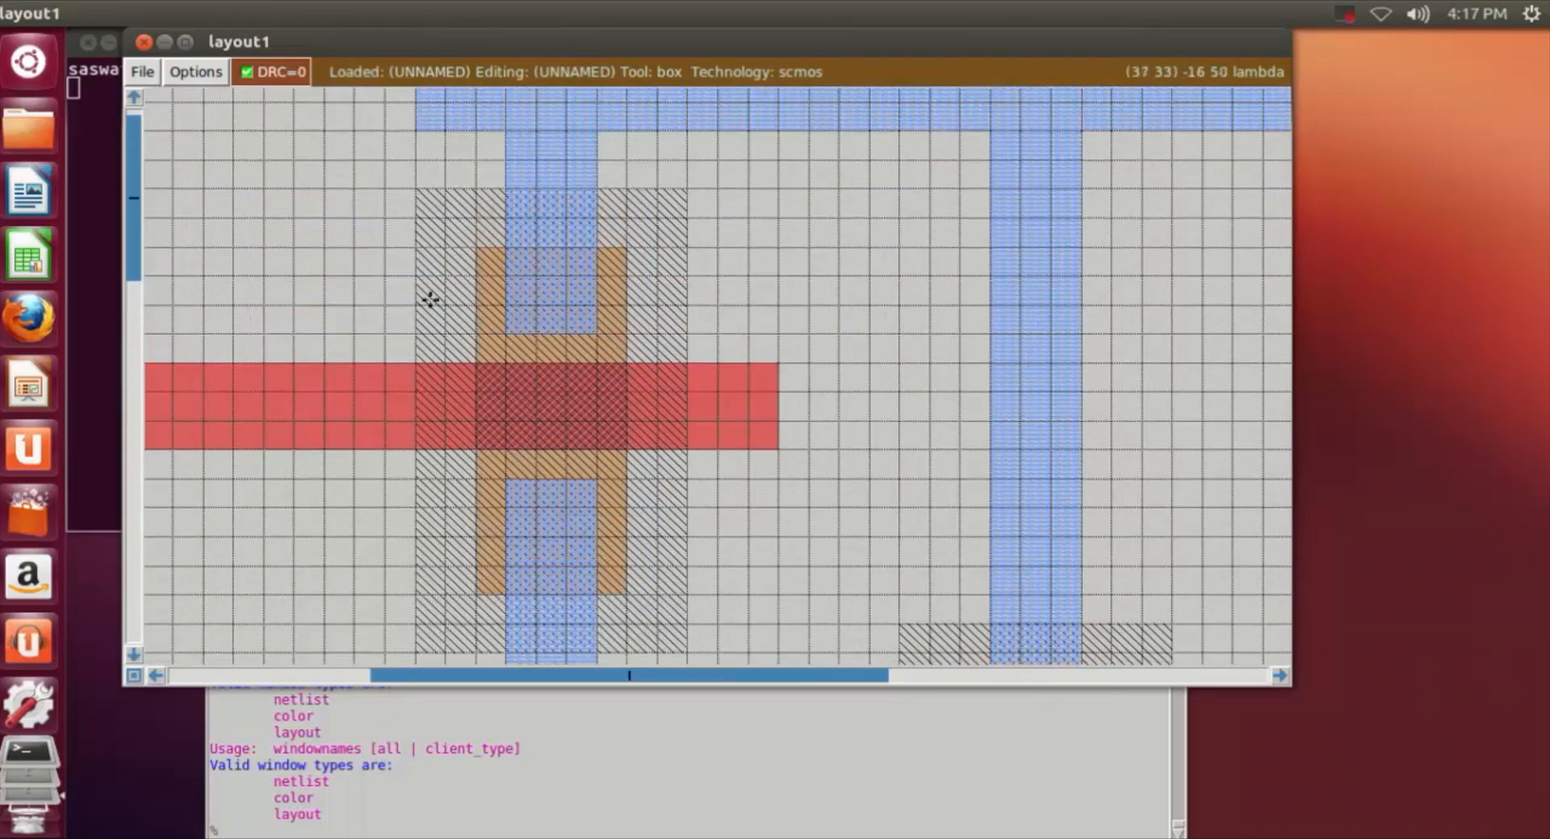
pyautogui.click(513, 251)
pyautogui.rightClick(596, 333)
pyautogui.click(352, 829)
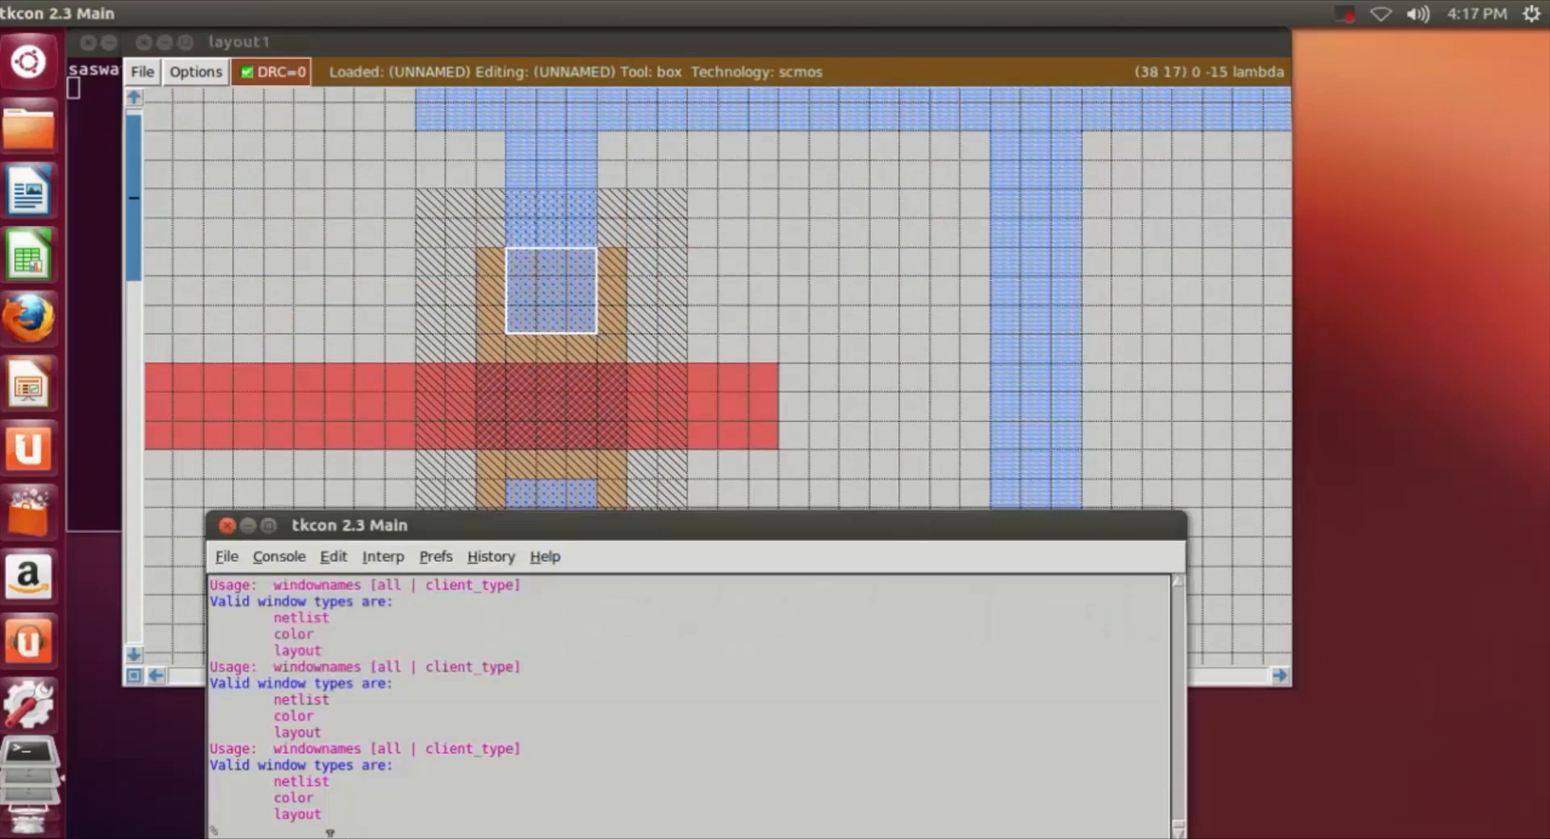
pyautogui.write('paint pdc')
pyautogui.press('Return')
pyautogui.click(875, 360)
# Step: Paint a 3 by 3 lambda pdc contact where the m1 overlaps the lower pdiff of the first n-well
pyautogui.scroll(-2, 875, 360)
pyautogui.click(530, 447)
pyautogui.click(501, 453)
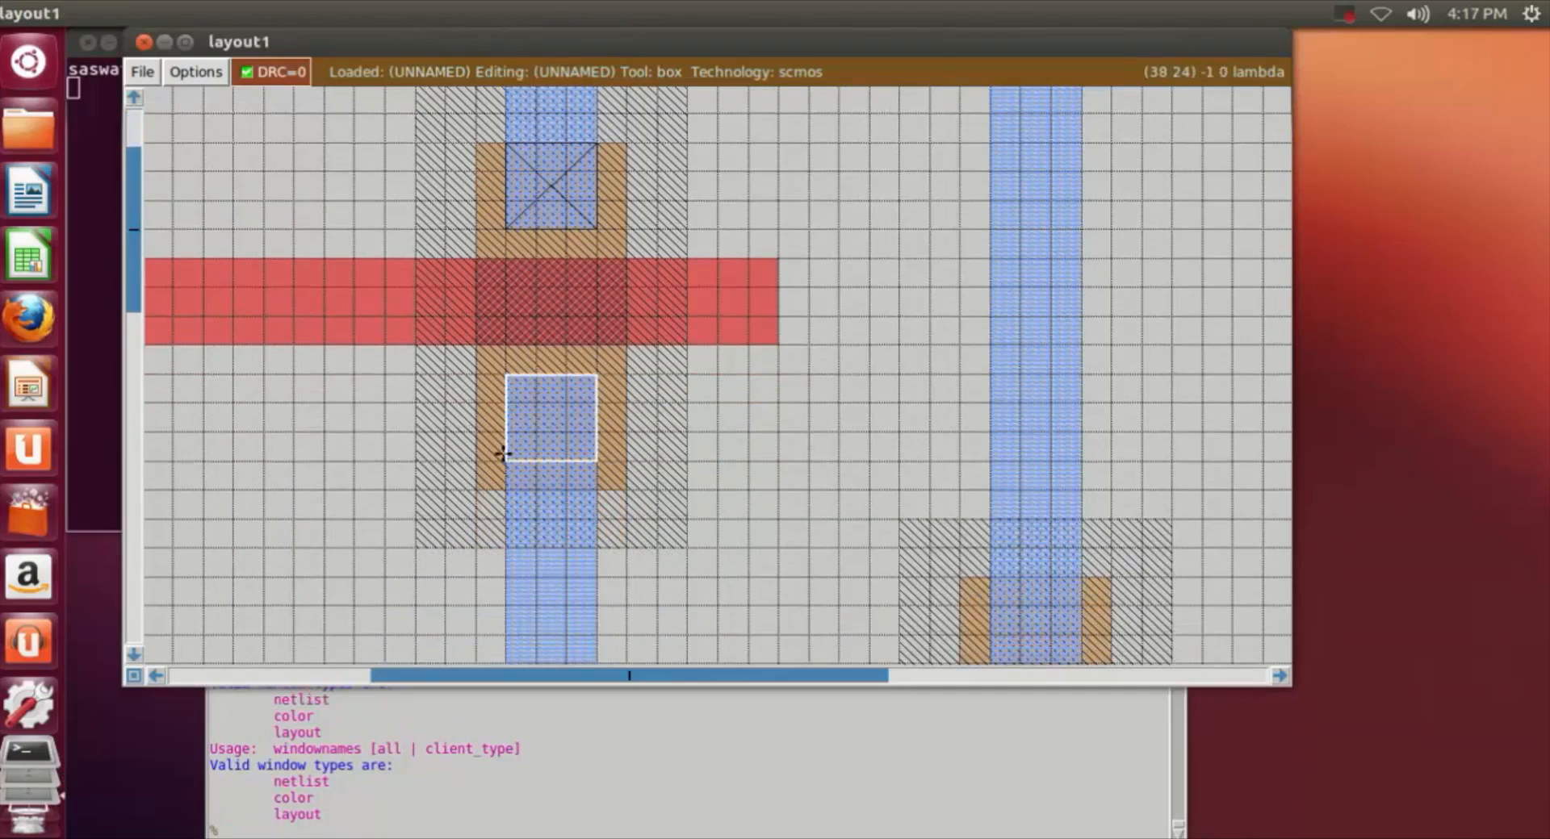
pyautogui.click(386, 825)
pyautogui.write('paint ')
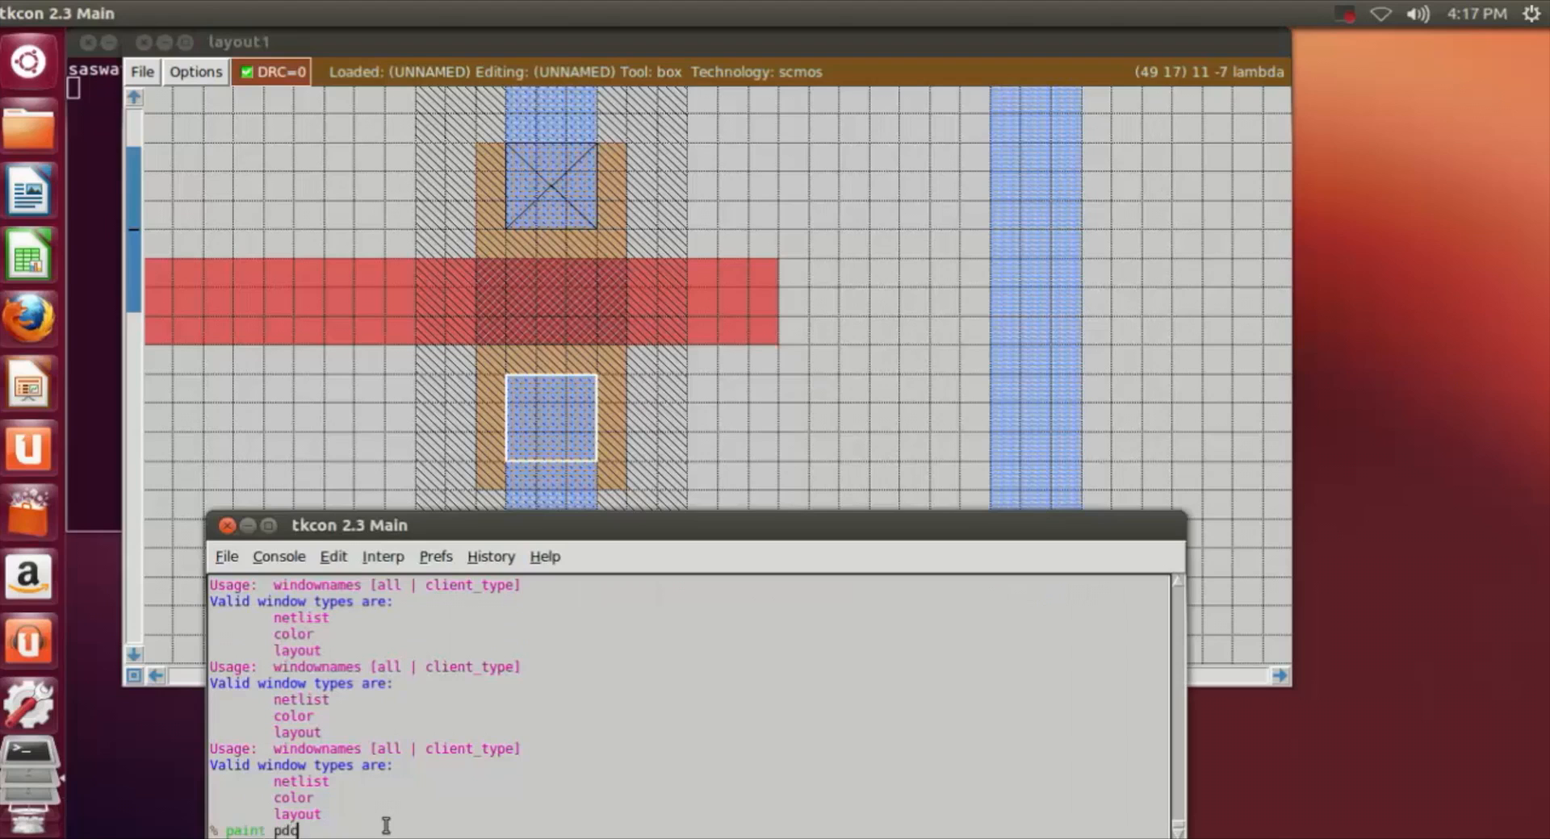
pyautogui.write('pdc')
pyautogui.press('Return')
# Step: Paint a 3 by 3 lambda pdc contact where the m1 overlaps the upper pdiff of the second n-well
pyautogui.click(792, 356)
pyautogui.scroll(-2, 792, 356)
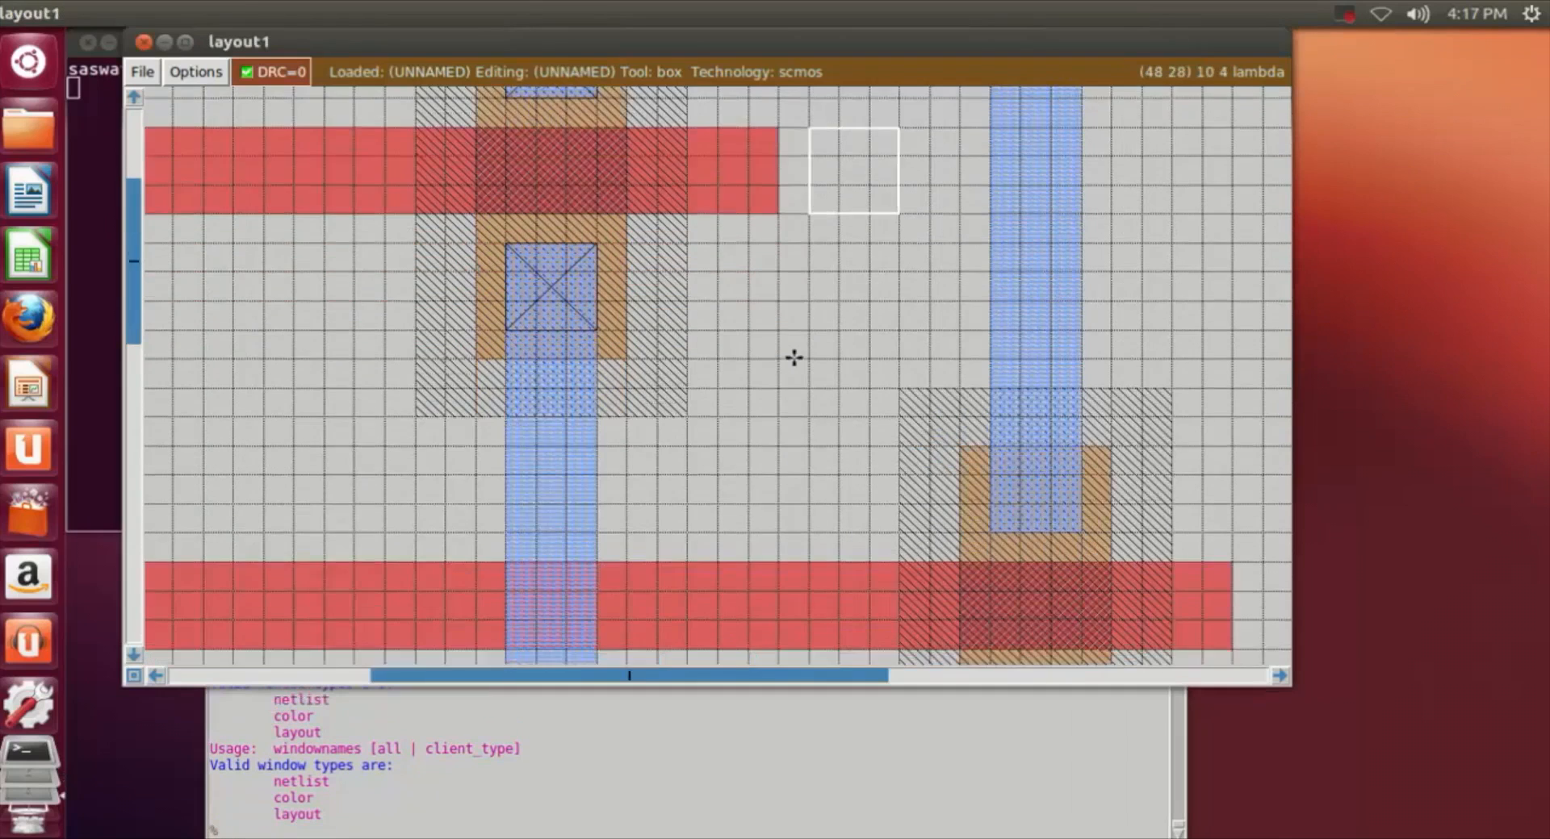
pyautogui.click(1025, 425)
pyautogui.click(995, 424)
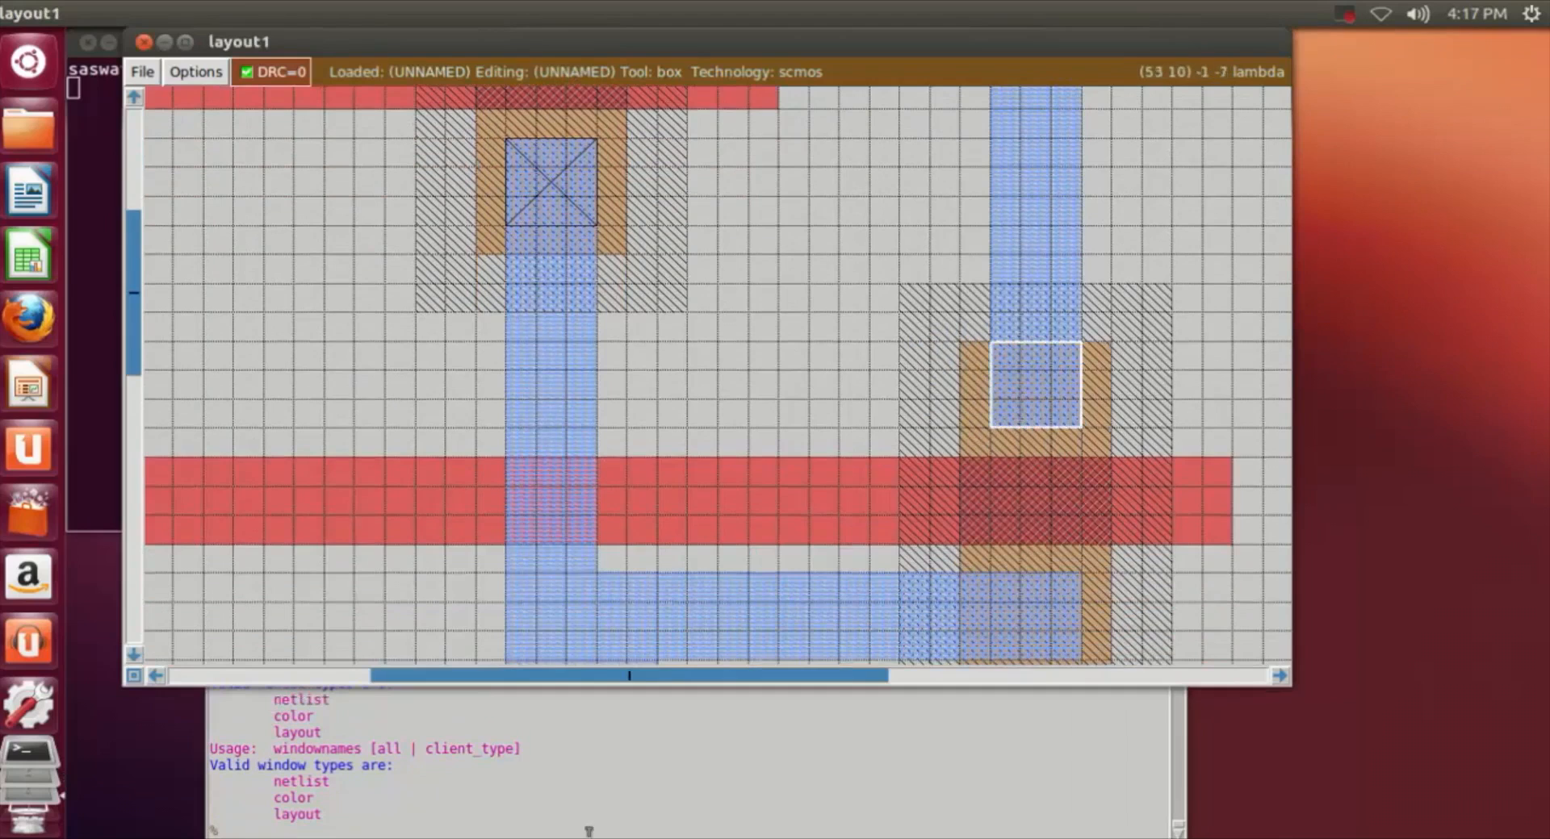
pyautogui.click(406, 829)
pyautogui.write('paint pdc')
pyautogui.press('Return')
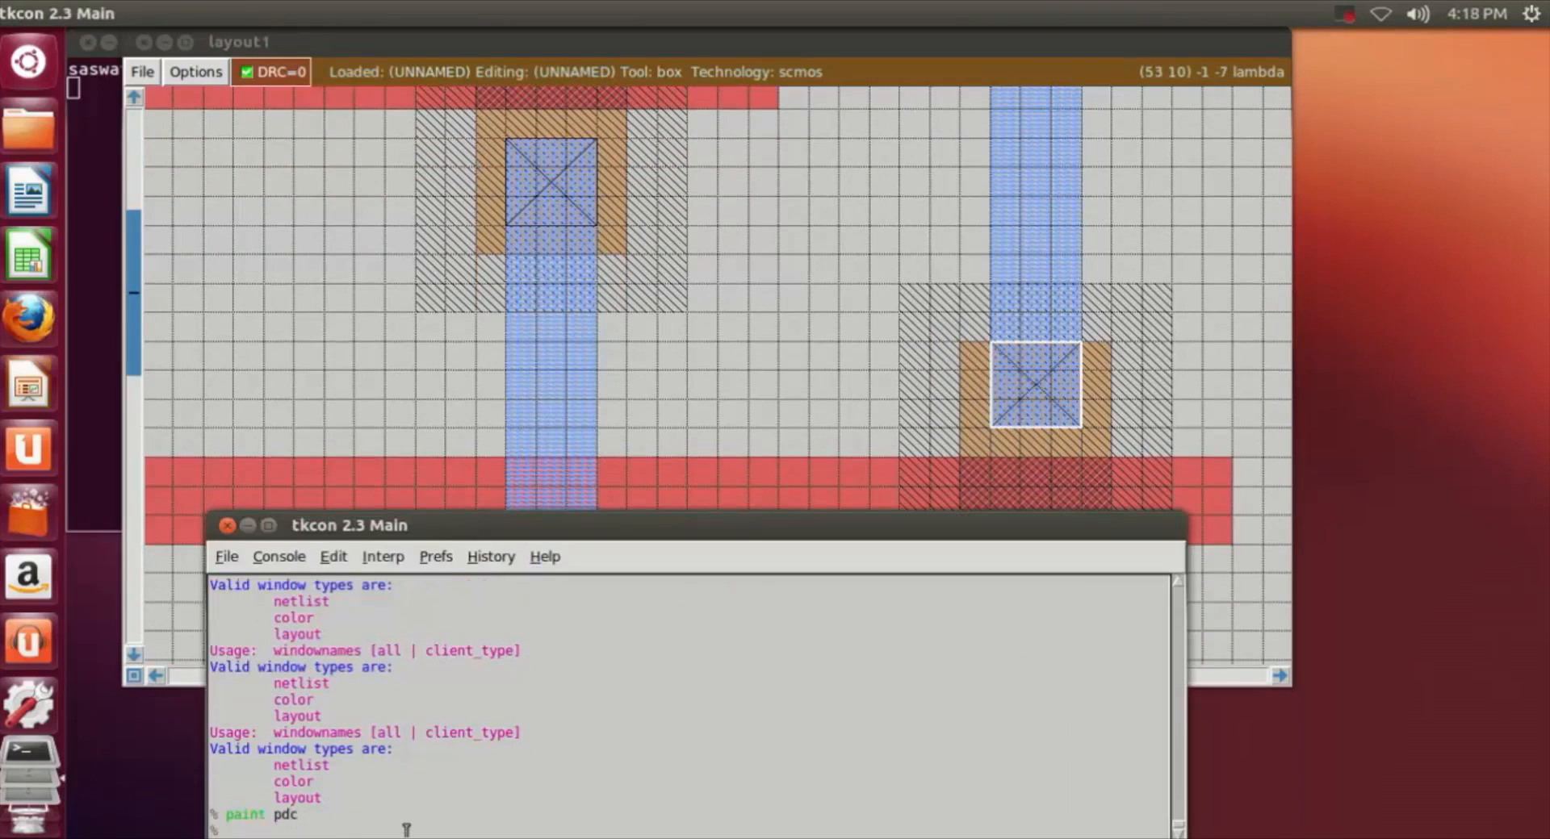
# Step: Paint a 3 by 3 lambda pdc contact at the end of the m1 branch over the second n-well's lower pdiff
pyautogui.click(840, 359)
pyautogui.scroll(-3, 840, 360)
pyautogui.click(1007, 448)
pyautogui.click(991, 449)
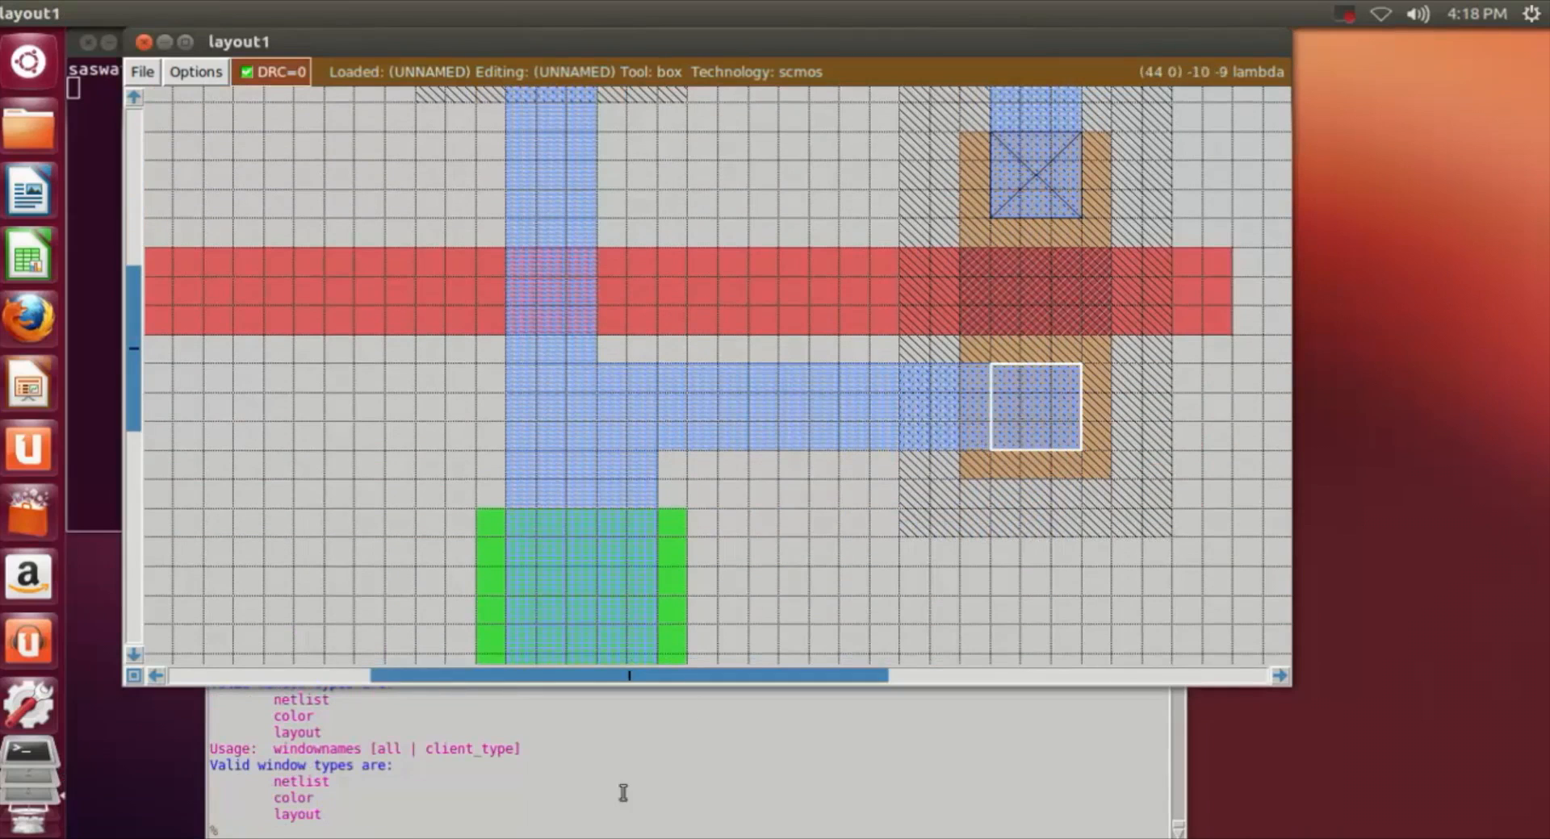
pyautogui.click(534, 827)
pyautogui.write('paint')
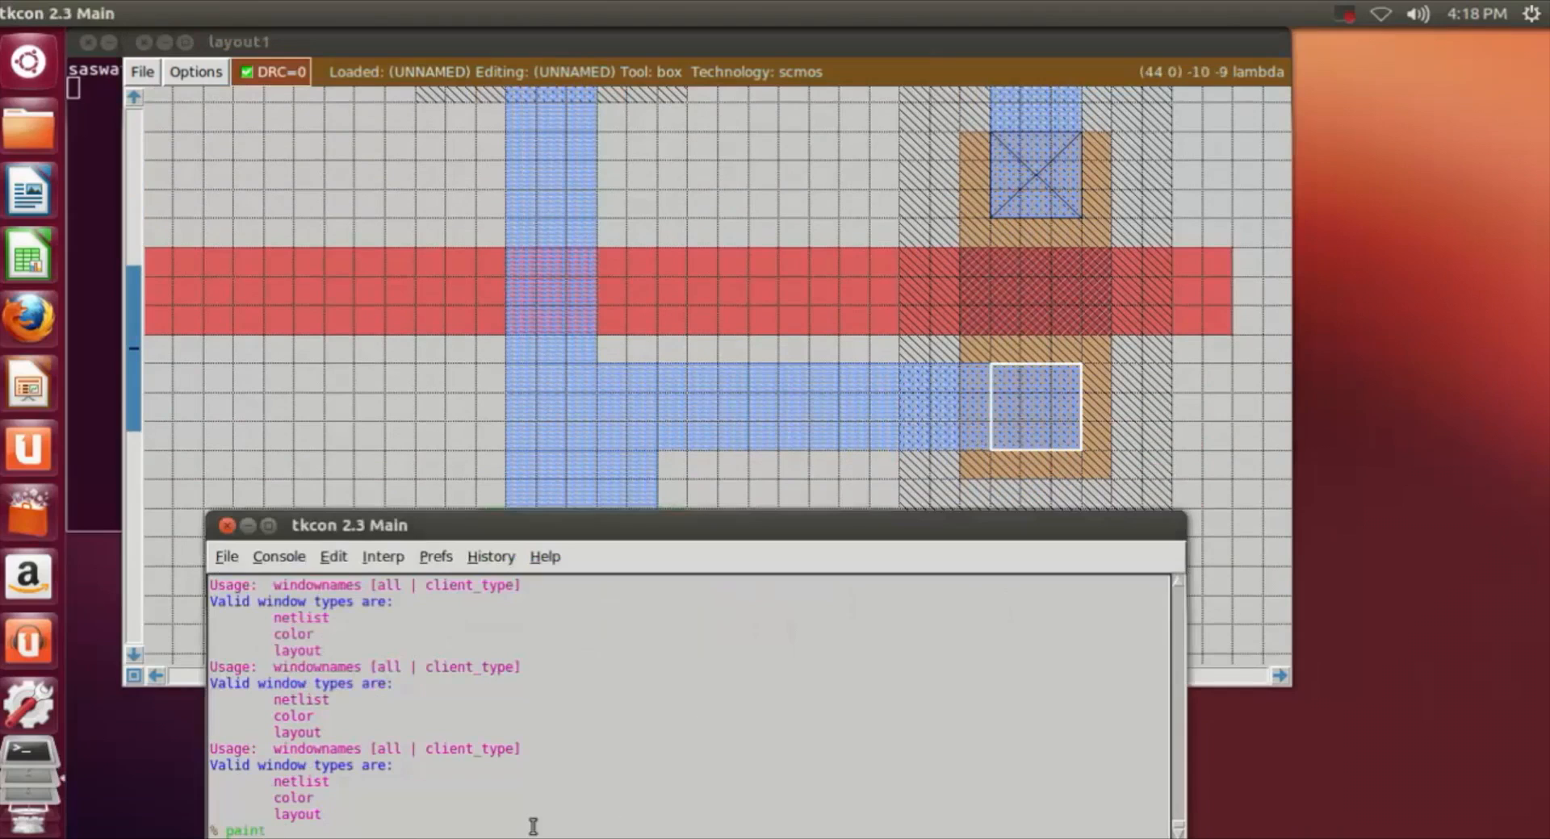
pyautogui.write(' pdc')
pyautogui.press('Return')
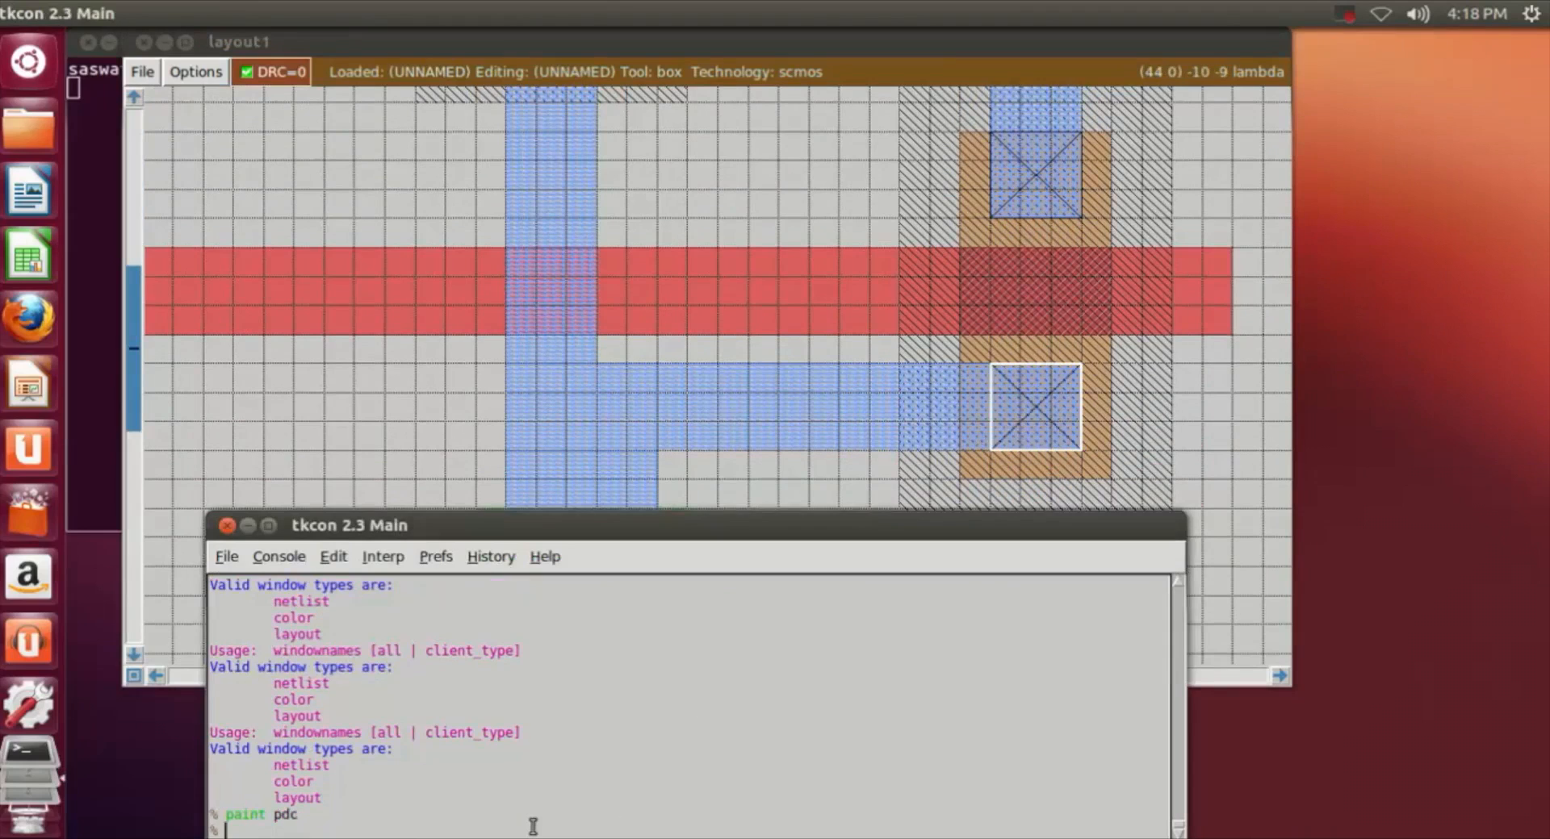
# Step: Paint a 5 by 5 lambda ndc contact where the m1 overlaps the upper ndiff, 1 lambda inside its edges
pyautogui.click(1211, 418)
pyautogui.scroll(-1, 1212, 418)
pyautogui.scroll(-1, 1212, 418)
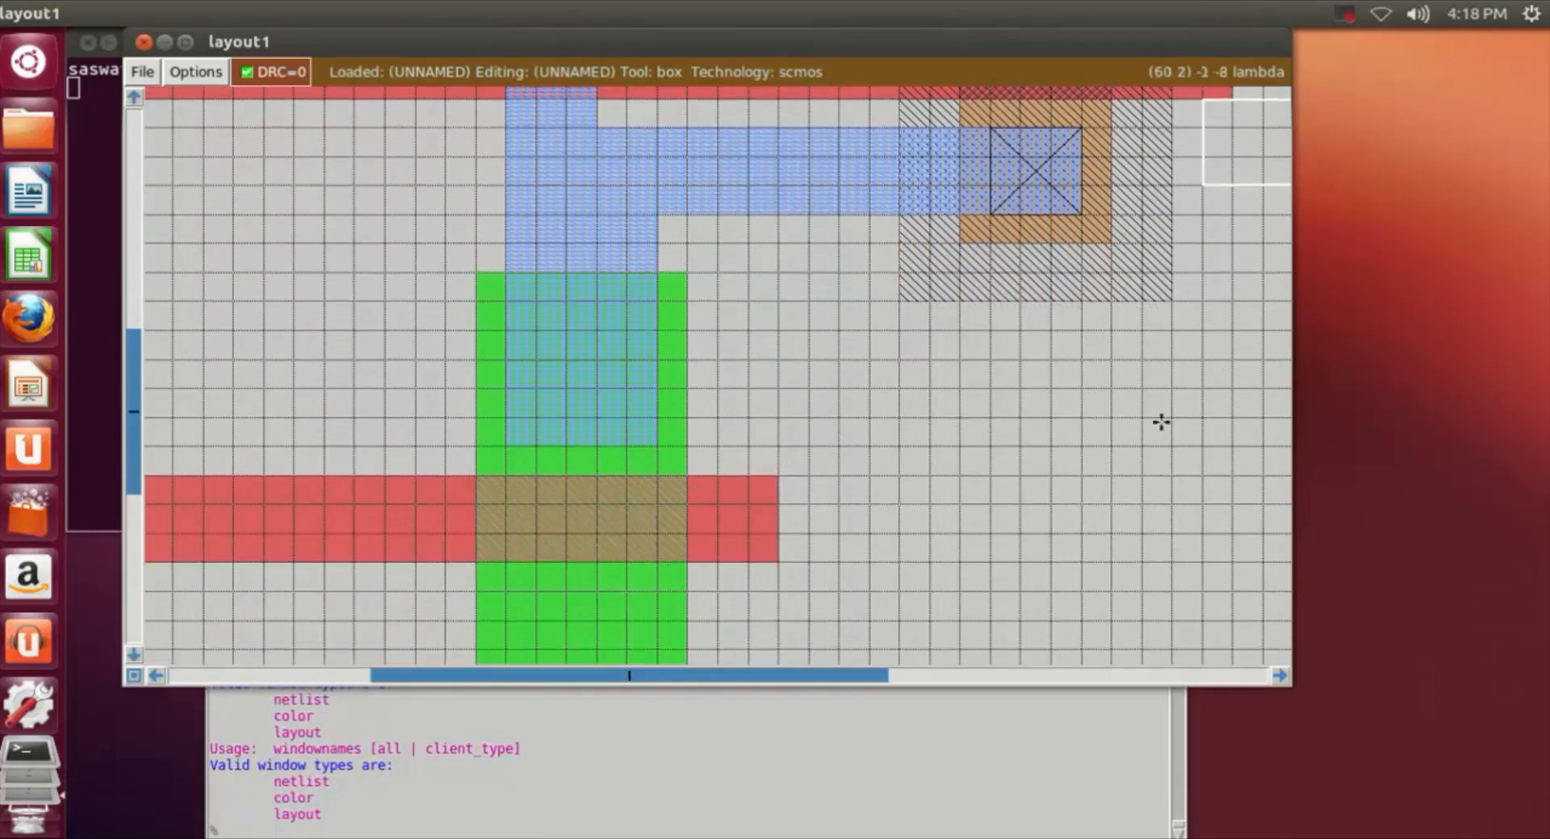
pyautogui.click(508, 337)
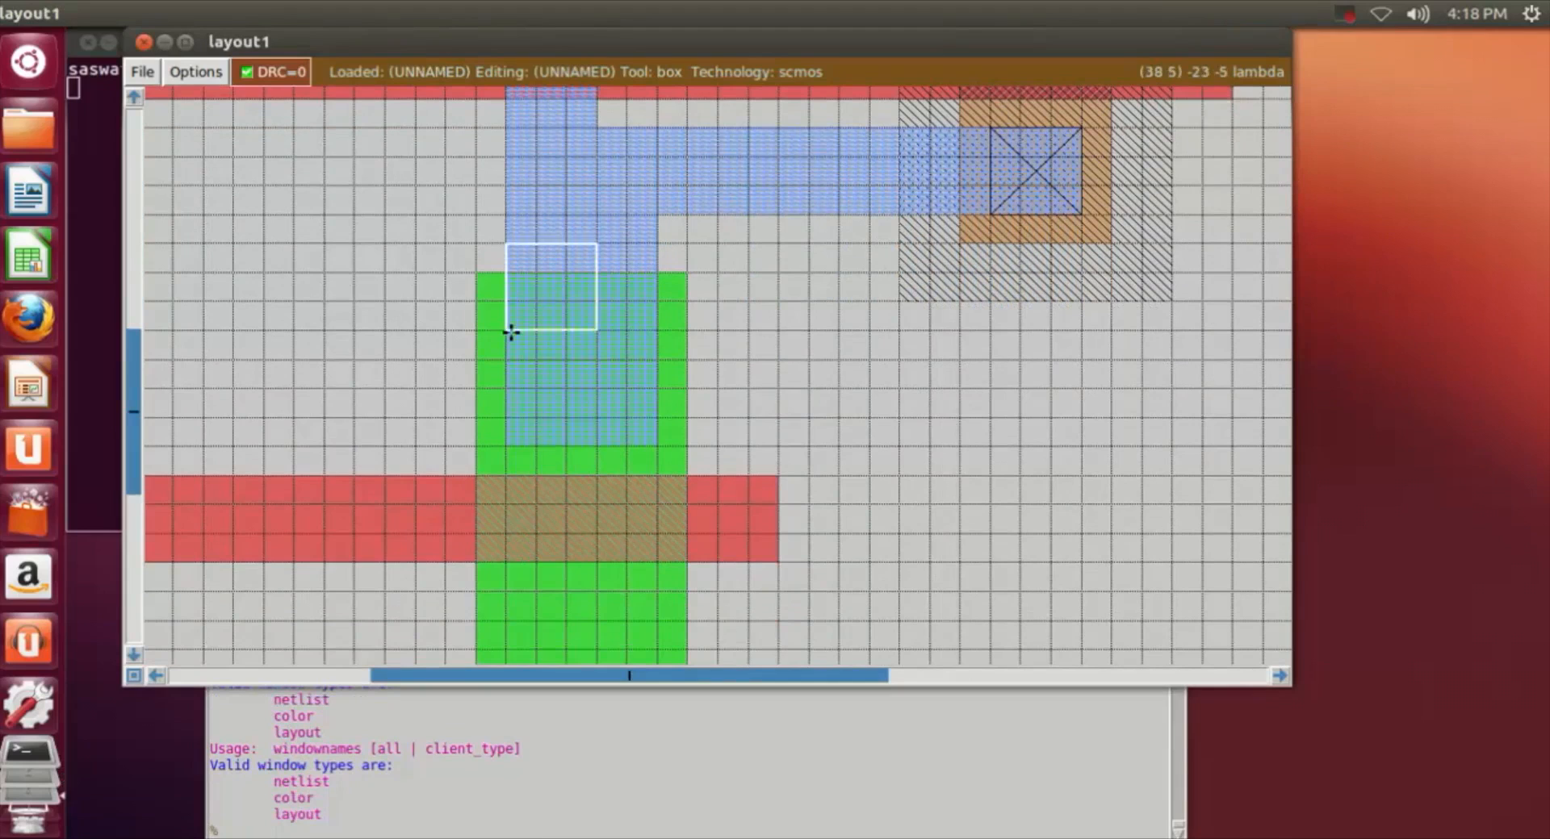
pyautogui.rightClick(659, 445)
pyautogui.click(511, 303)
pyautogui.rightClick(647, 443)
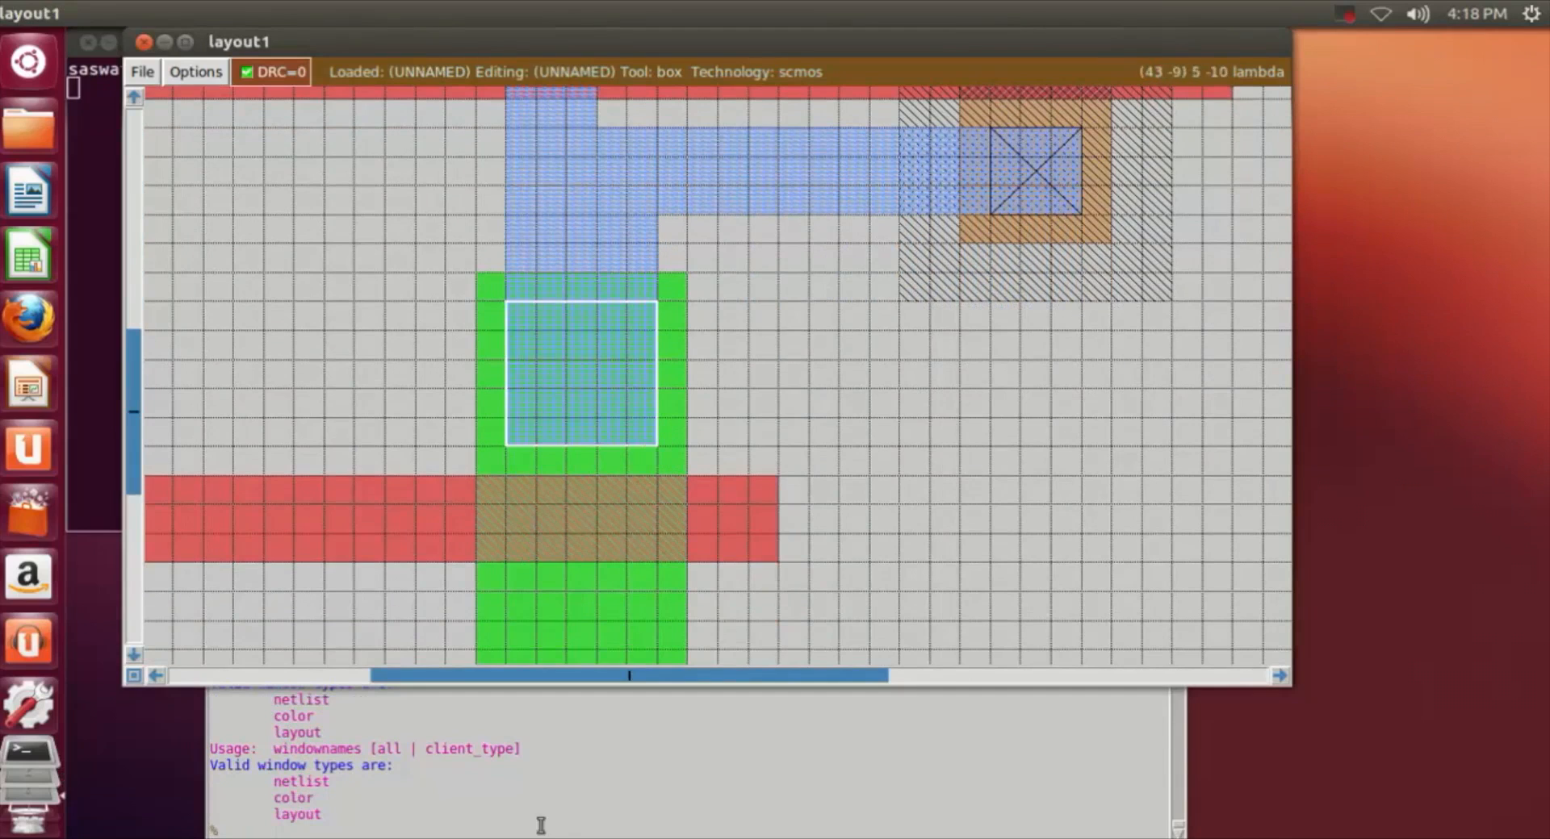
pyautogui.click(517, 829)
pyautogui.write('paint ndc')
pyautogui.press('Return')
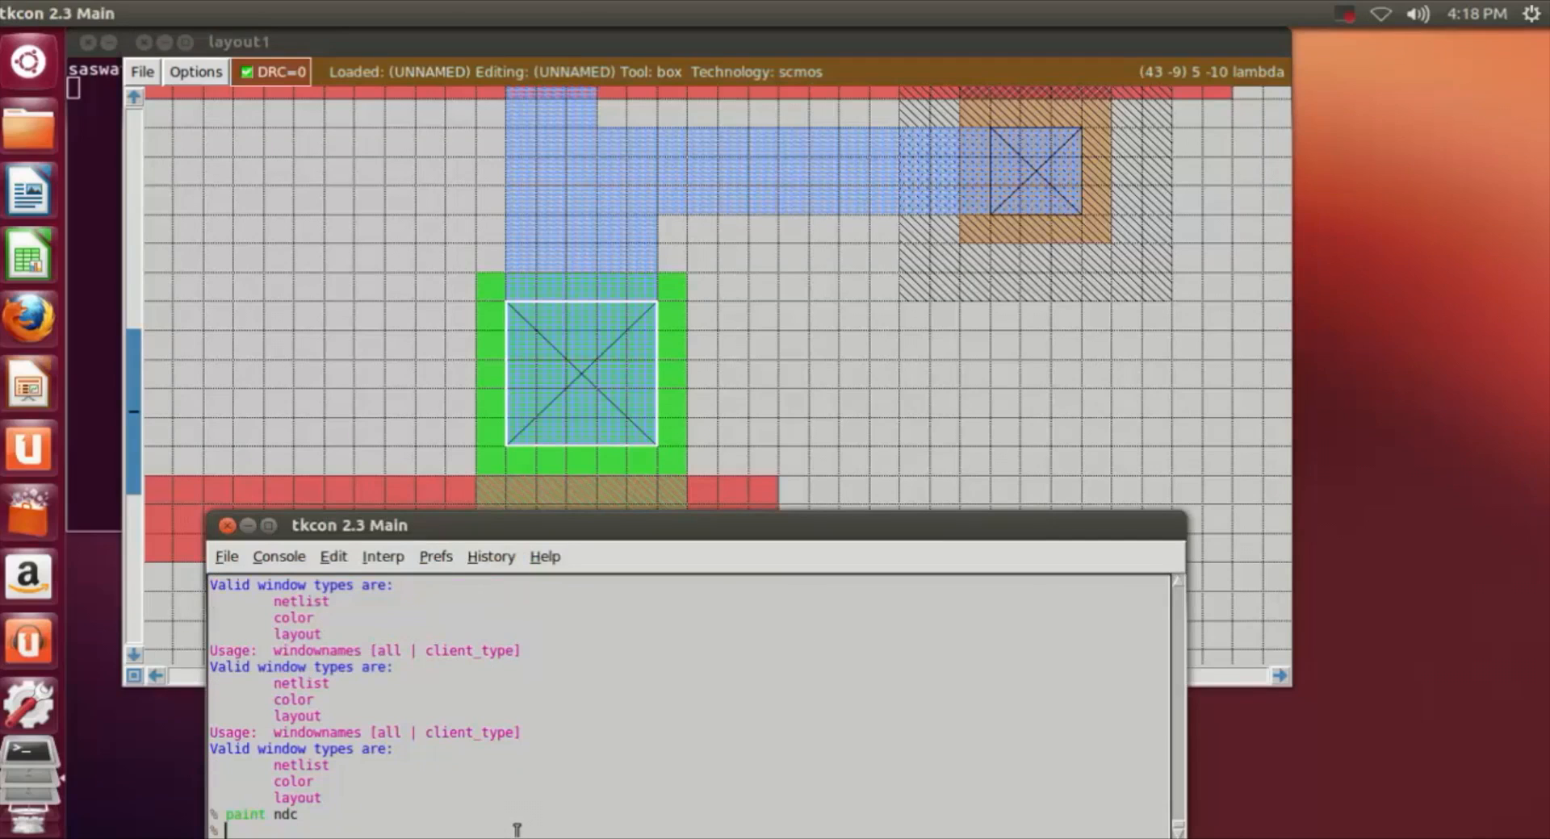
# Step: Paint a 5 by 5 lambda ndc contact at the upper end of the m1 over the lowest ndiff section
pyautogui.click(969, 494)
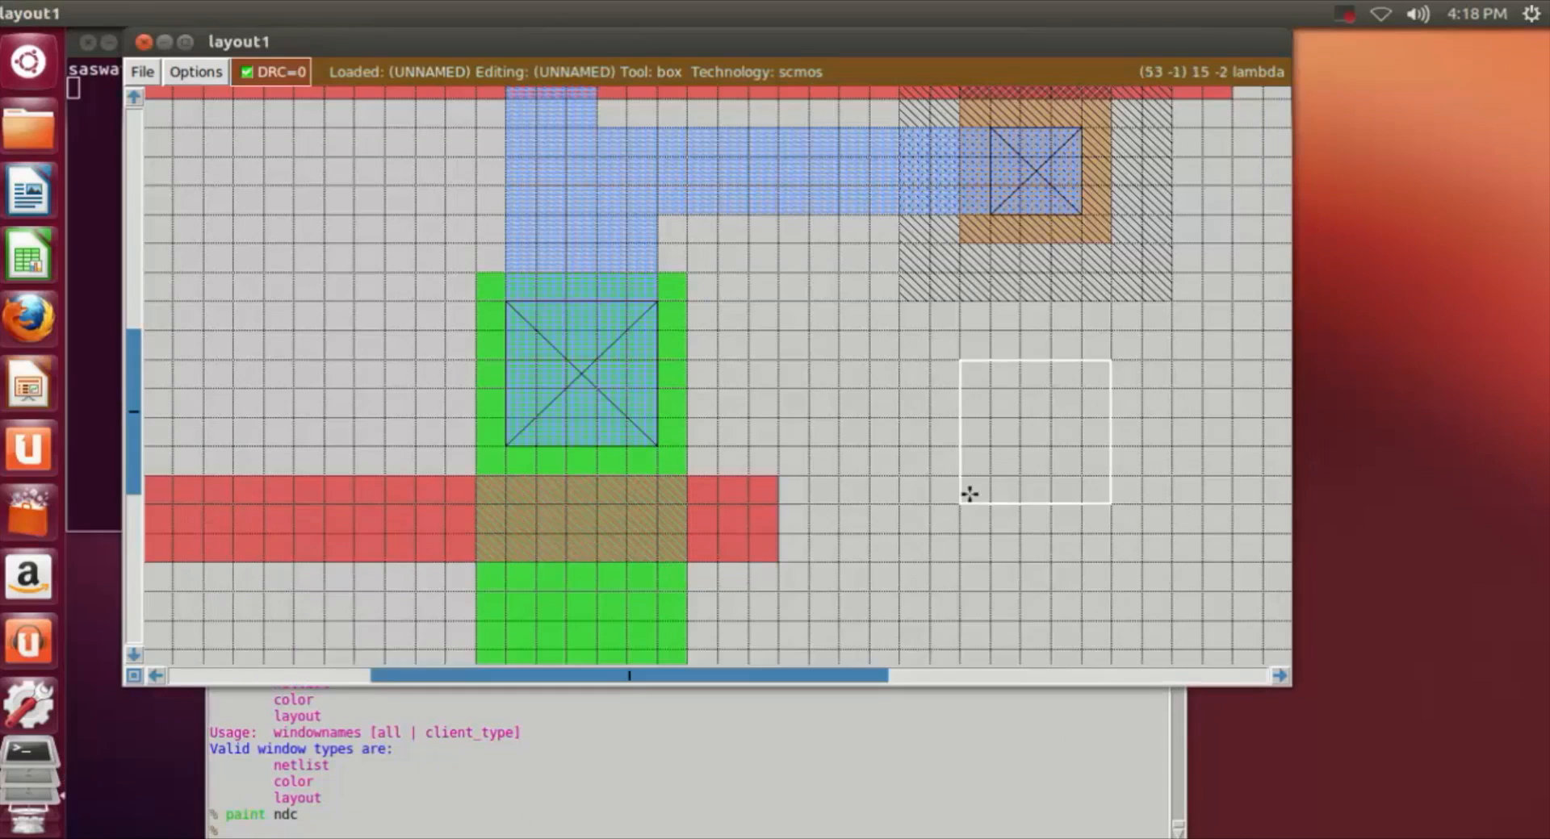
pyautogui.scroll(-1, 969, 493)
pyautogui.scroll(-1, 969, 493)
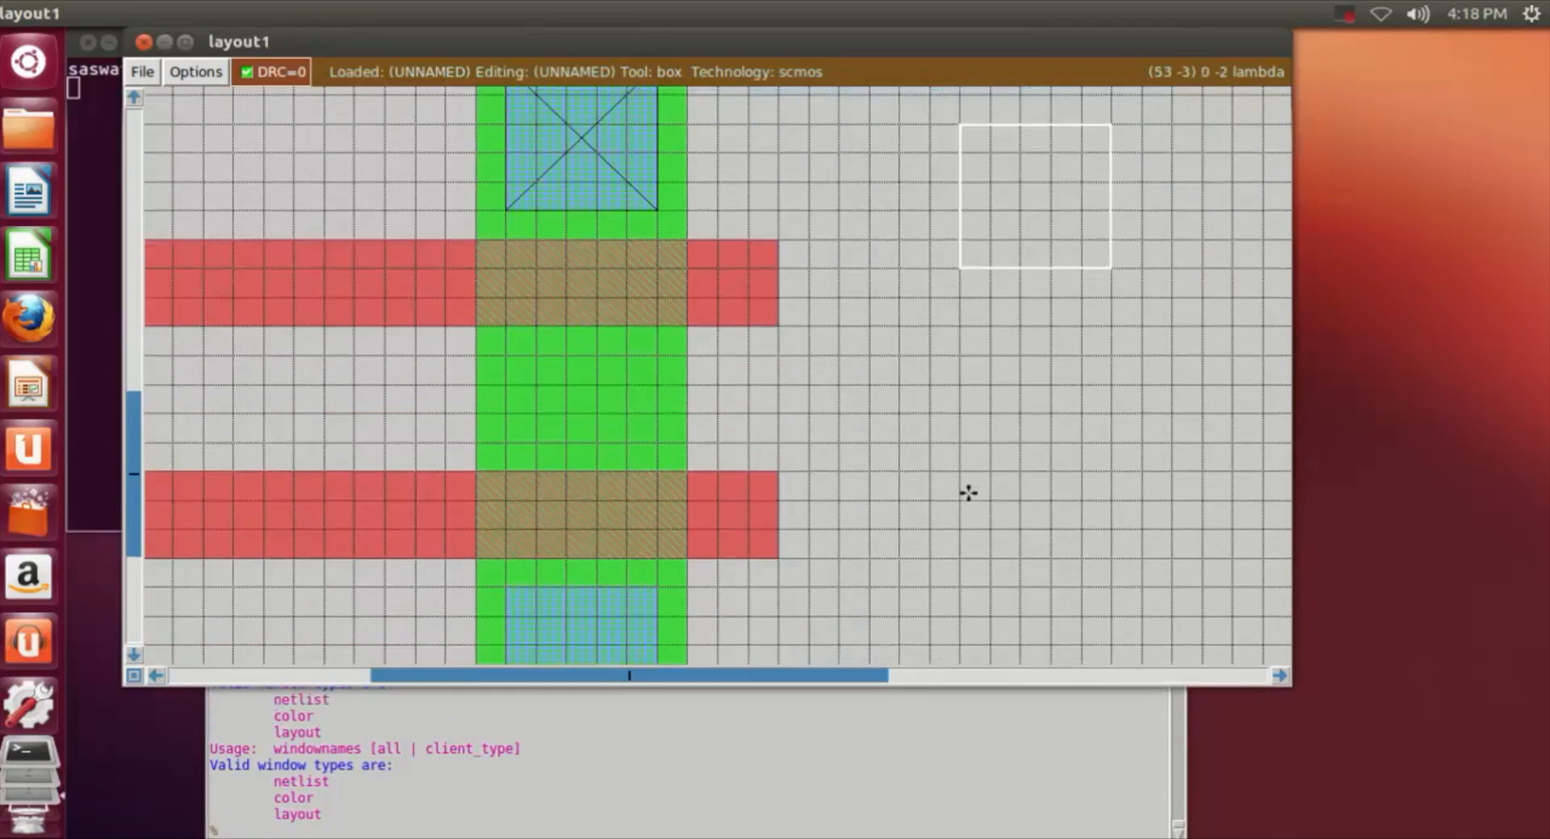
pyautogui.click(511, 353)
pyautogui.rightClick(655, 484)
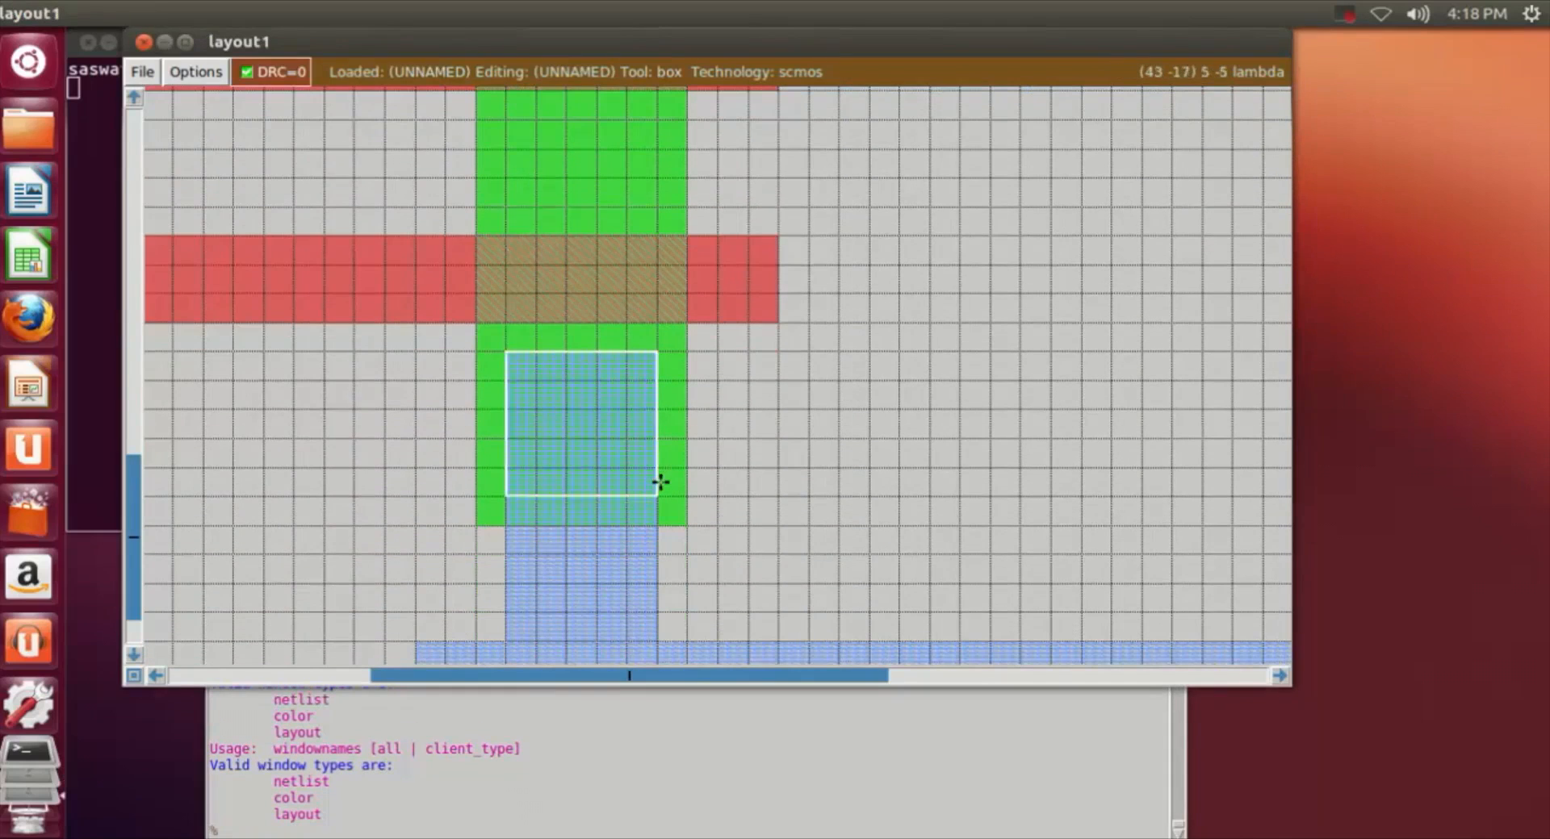
pyautogui.click(434, 832)
pyautogui.write('paint ndc')
pyautogui.press('Return')
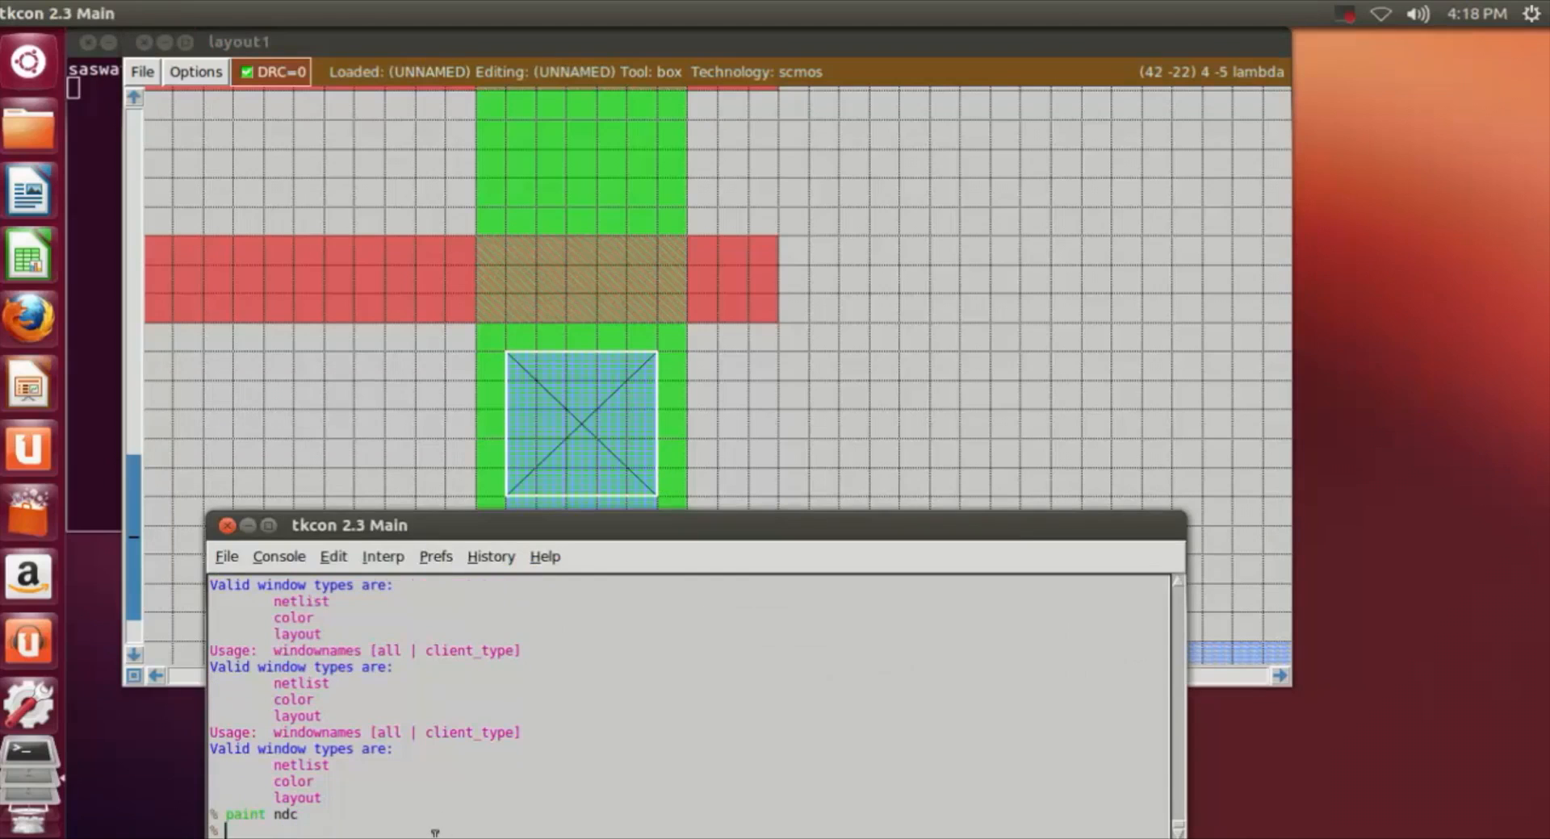
# Step: Examine the contacts, poly crossings and m1 connections across the layout, from the lower m1 rail to the upper one
pyautogui.click(873, 418)
pyautogui.scroll(3, 874, 424)
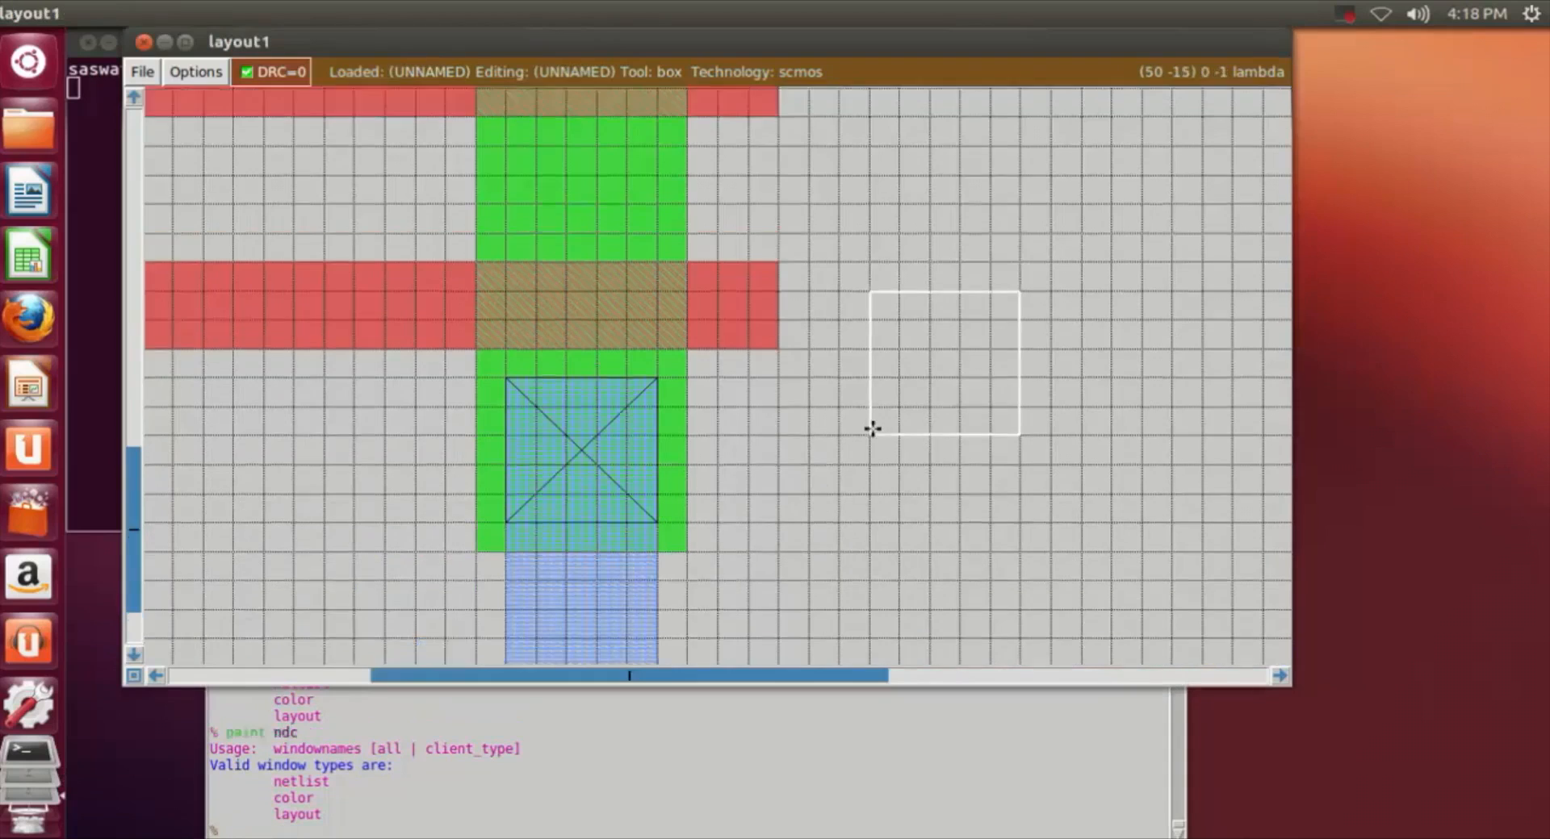
pyautogui.scroll(1, 872, 429)
pyautogui.hotkey('shift', 'z')
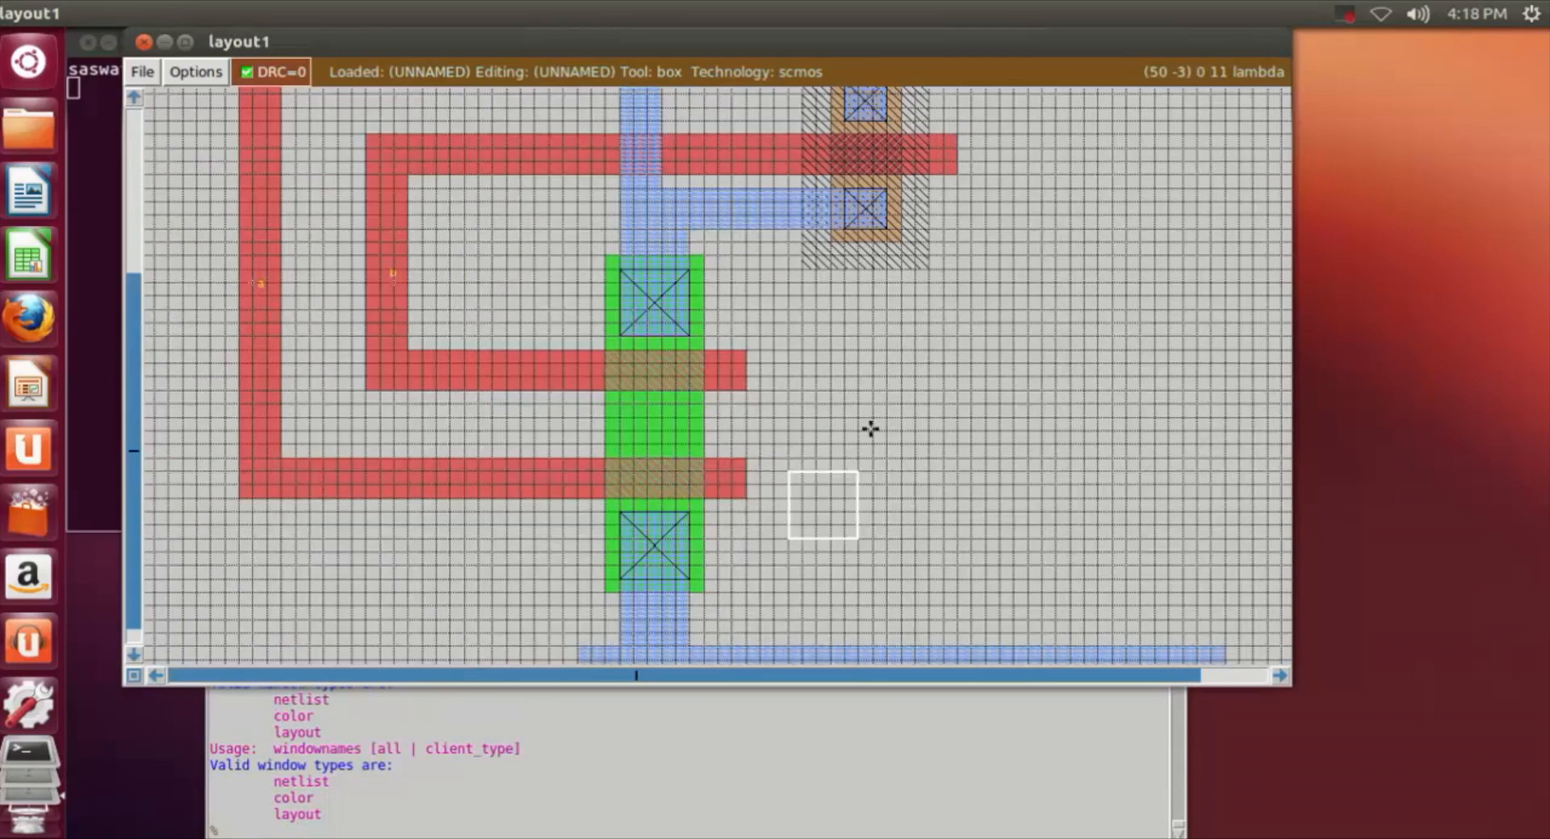
pyautogui.scroll(3, 870, 428)
pyautogui.scroll(3, 870, 429)
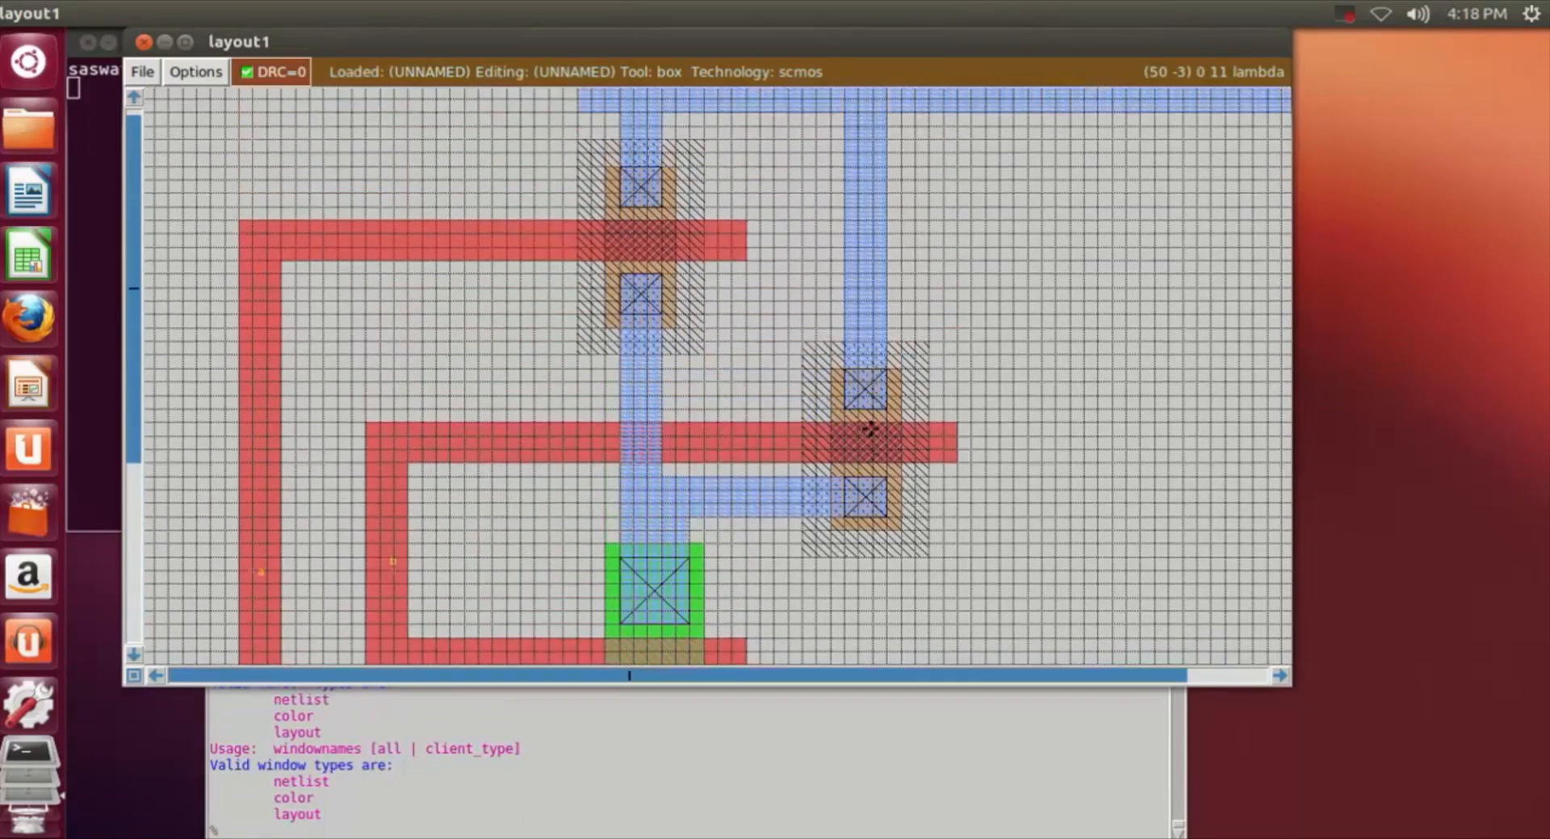
pyautogui.scroll(-1, 870, 428)
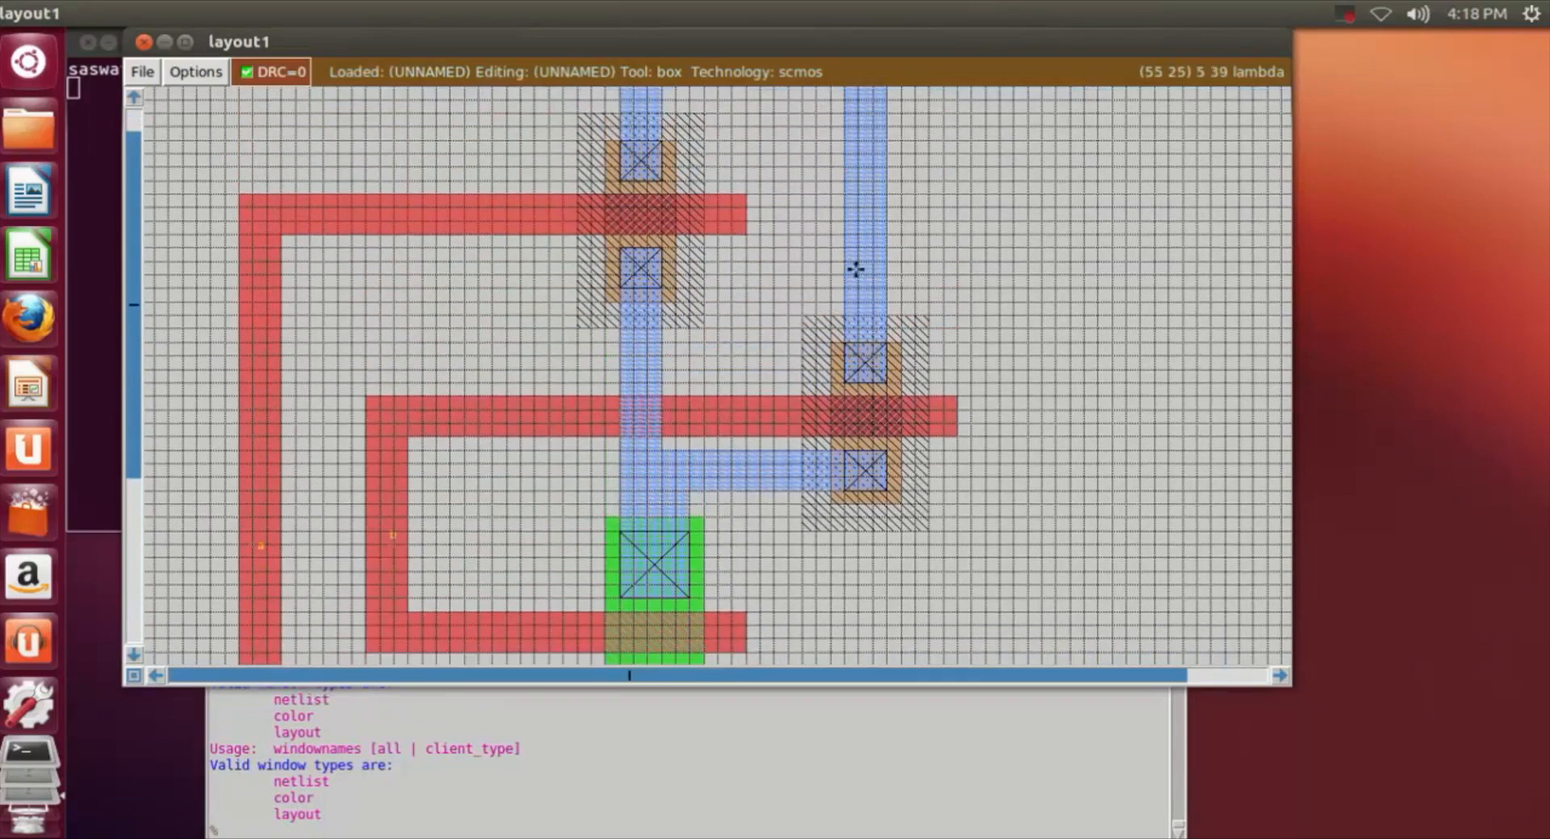
pyautogui.scroll(-3, 986, 330)
pyautogui.scroll(-6, 986, 330)
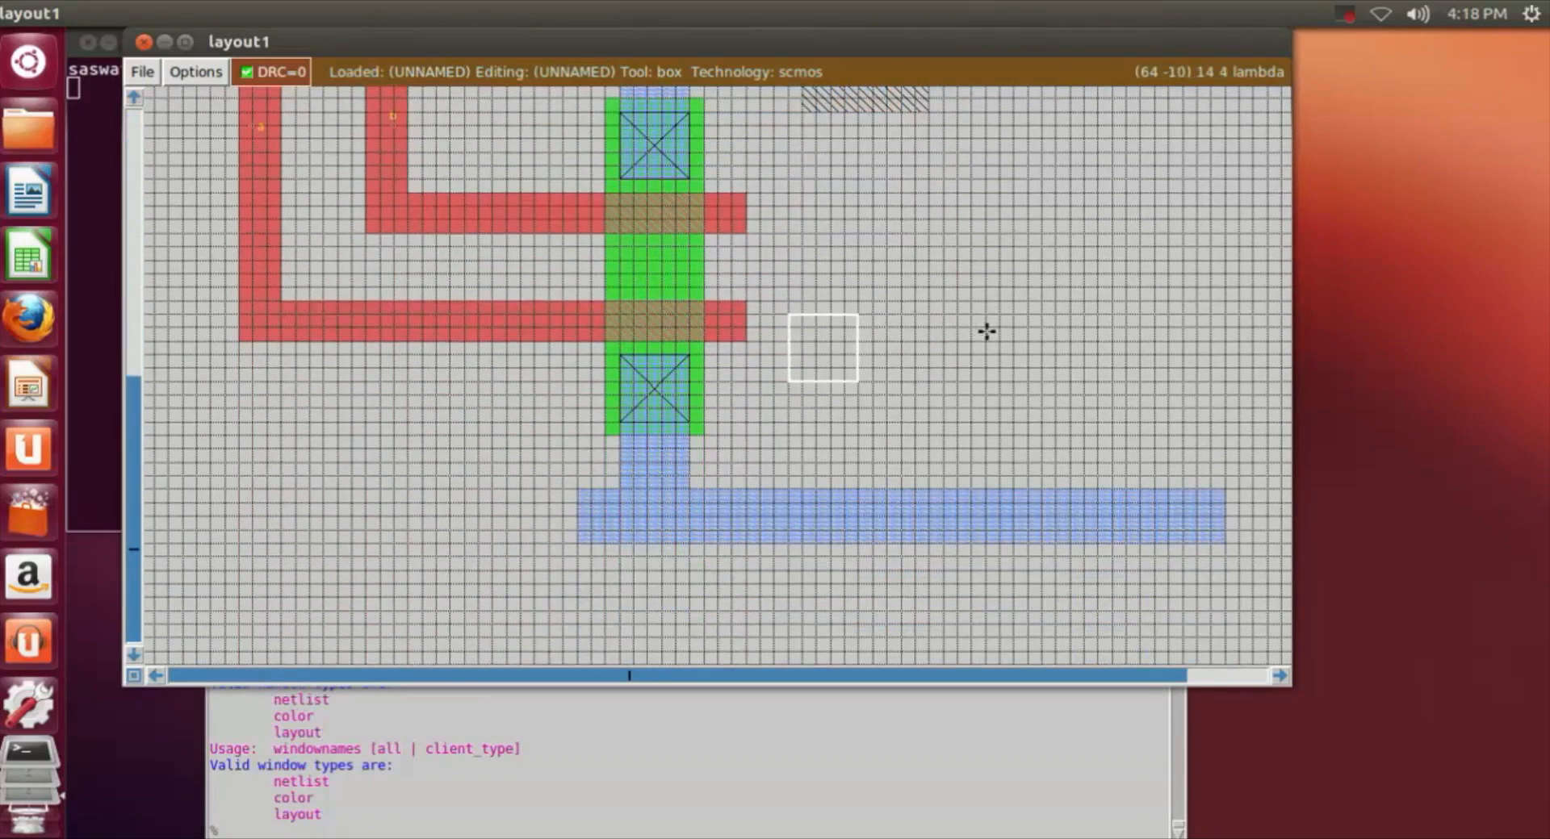
pyautogui.press('z')
pyautogui.scroll(4, 986, 331)
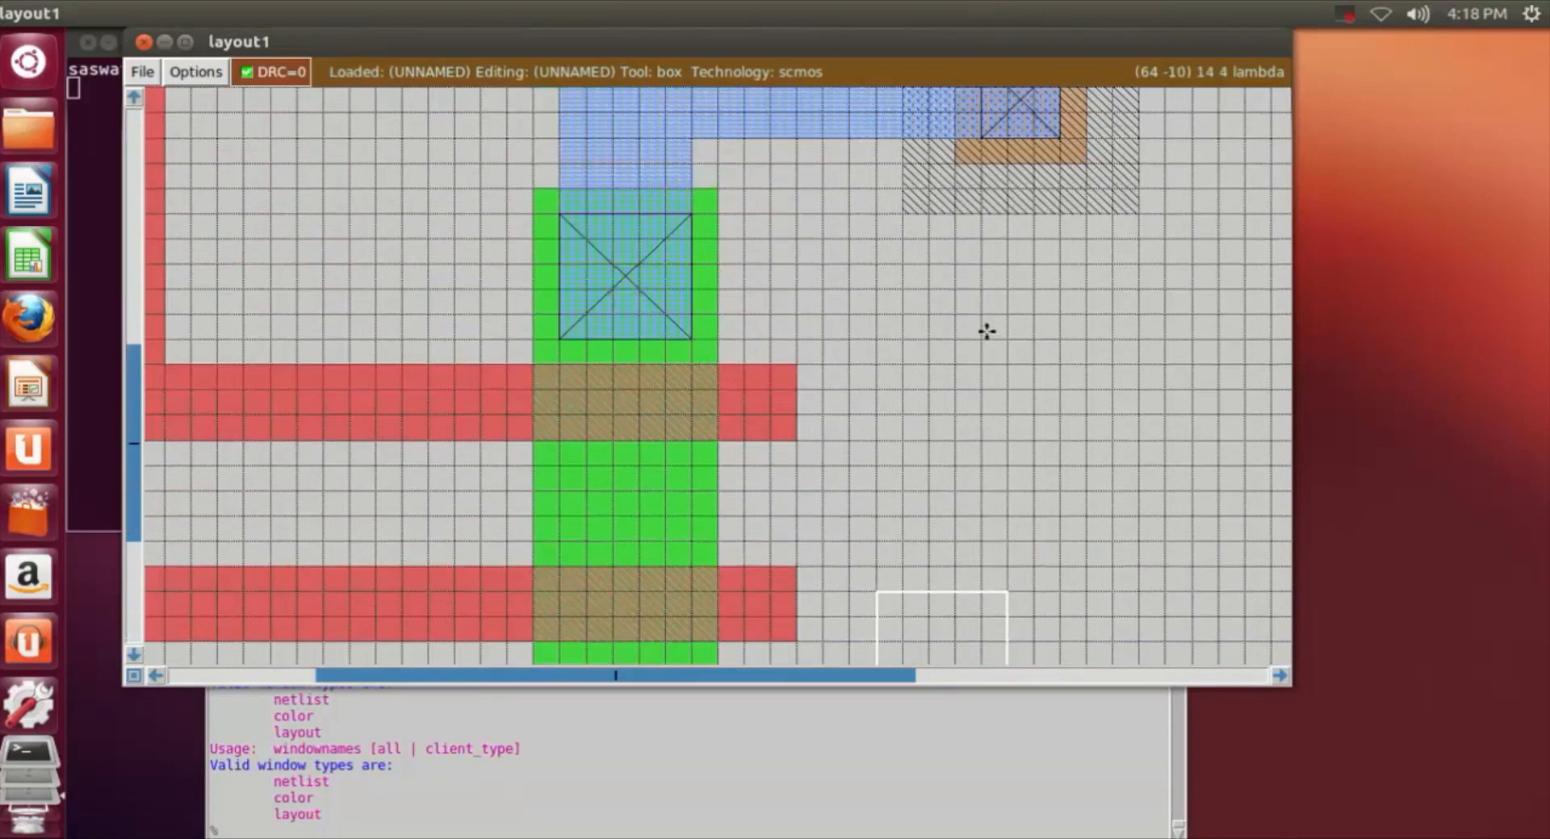
pyautogui.hotkey('shift', 'z')
pyautogui.scroll(6, 1141, 515)
pyautogui.scroll(-7, 911, 327)
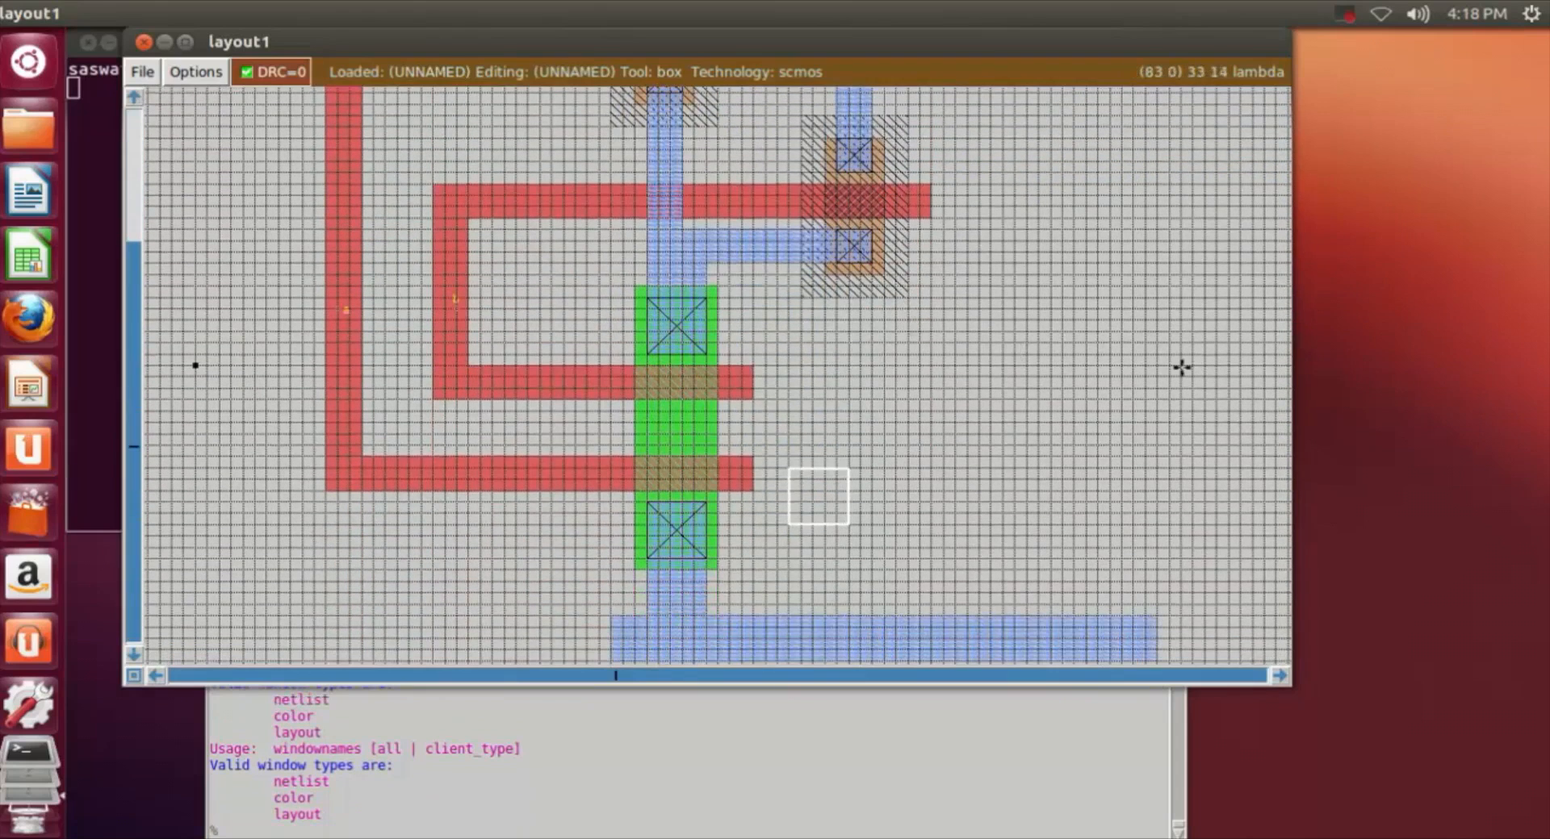
# Step: Paint a third n-well about 8 by 15 lambda below the right part of the upper m1 rail, right of the second n-well
pyautogui.press('z')
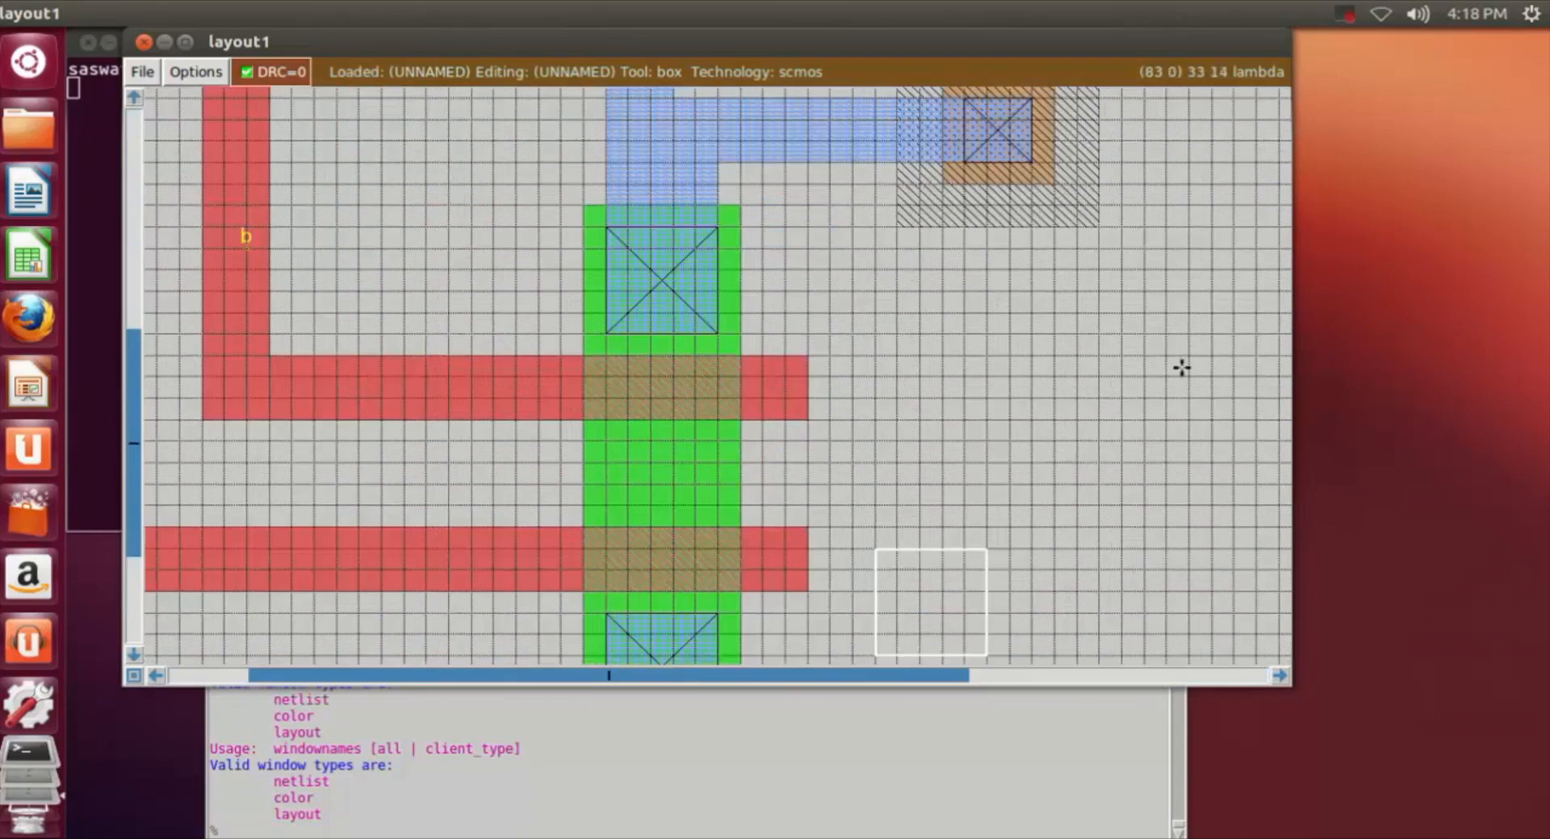
pyautogui.click(1279, 677)
pyautogui.click(1279, 677)
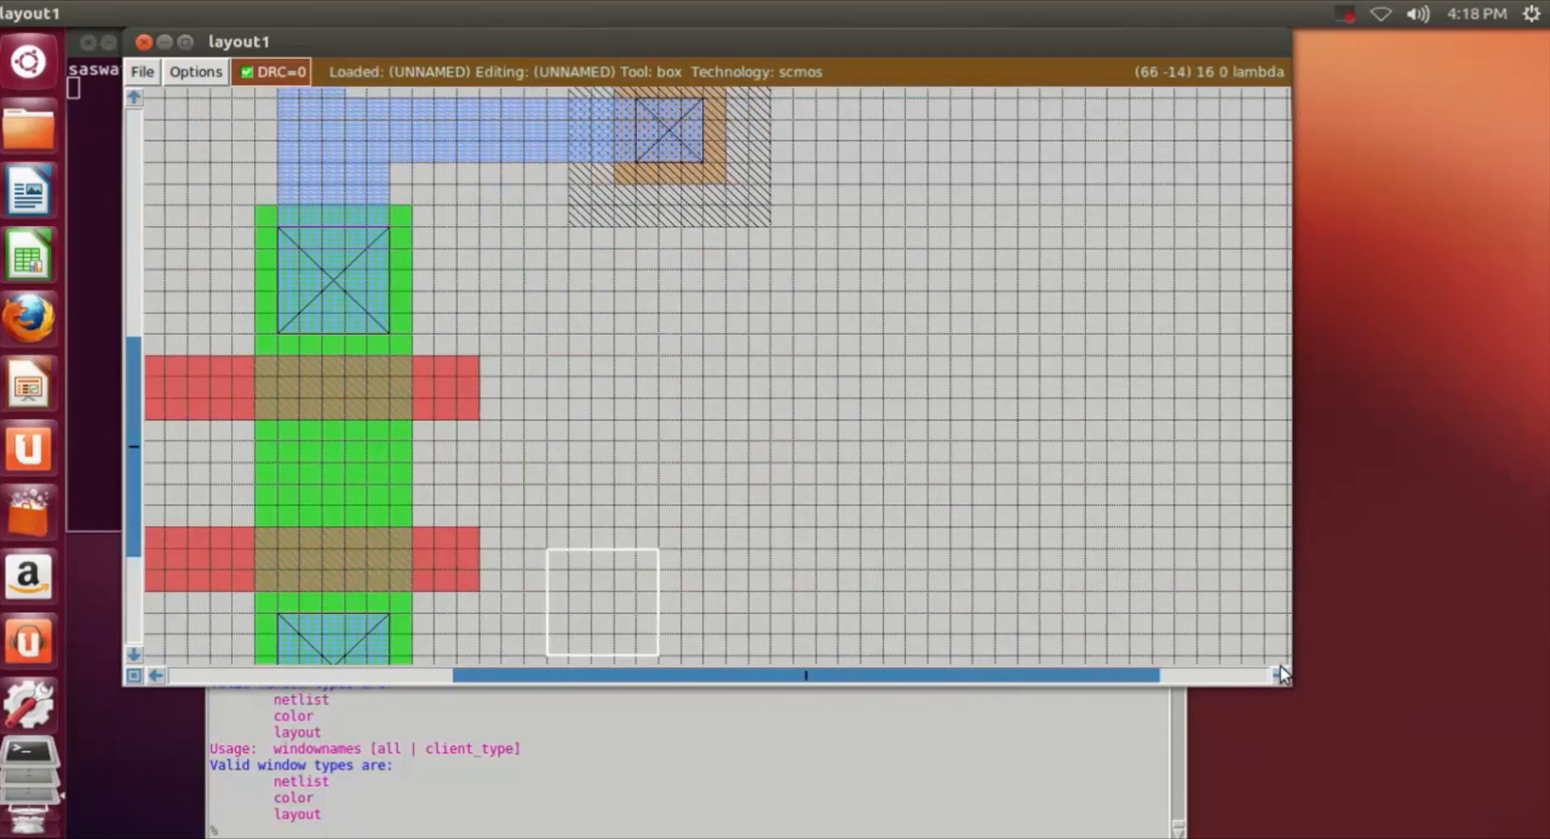
pyautogui.click(1282, 676)
pyautogui.scroll(2, 858, 507)
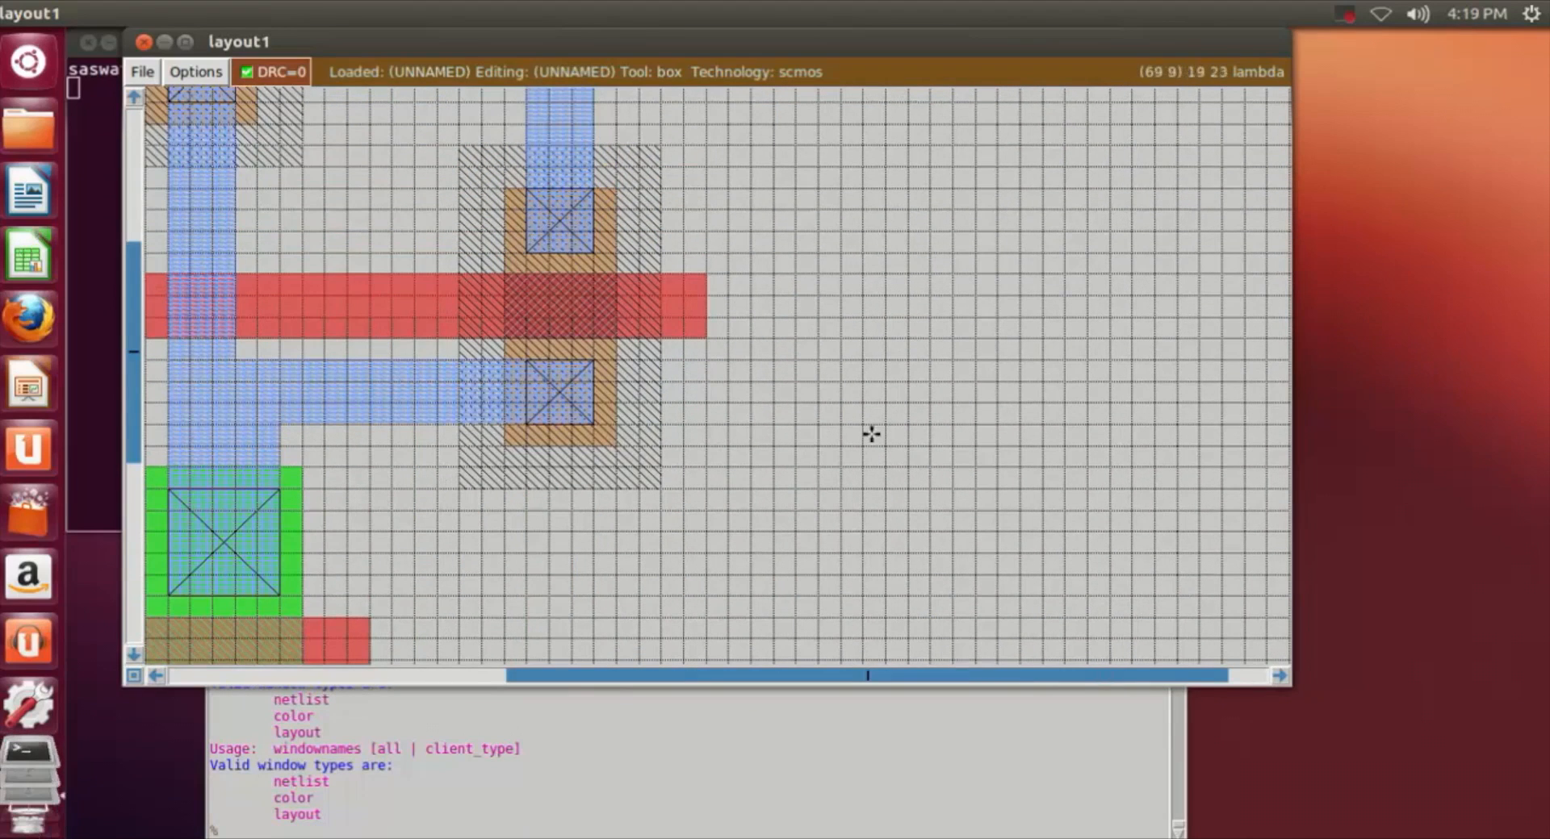
pyautogui.scroll(1, 874, 442)
pyautogui.scroll(2, 873, 441)
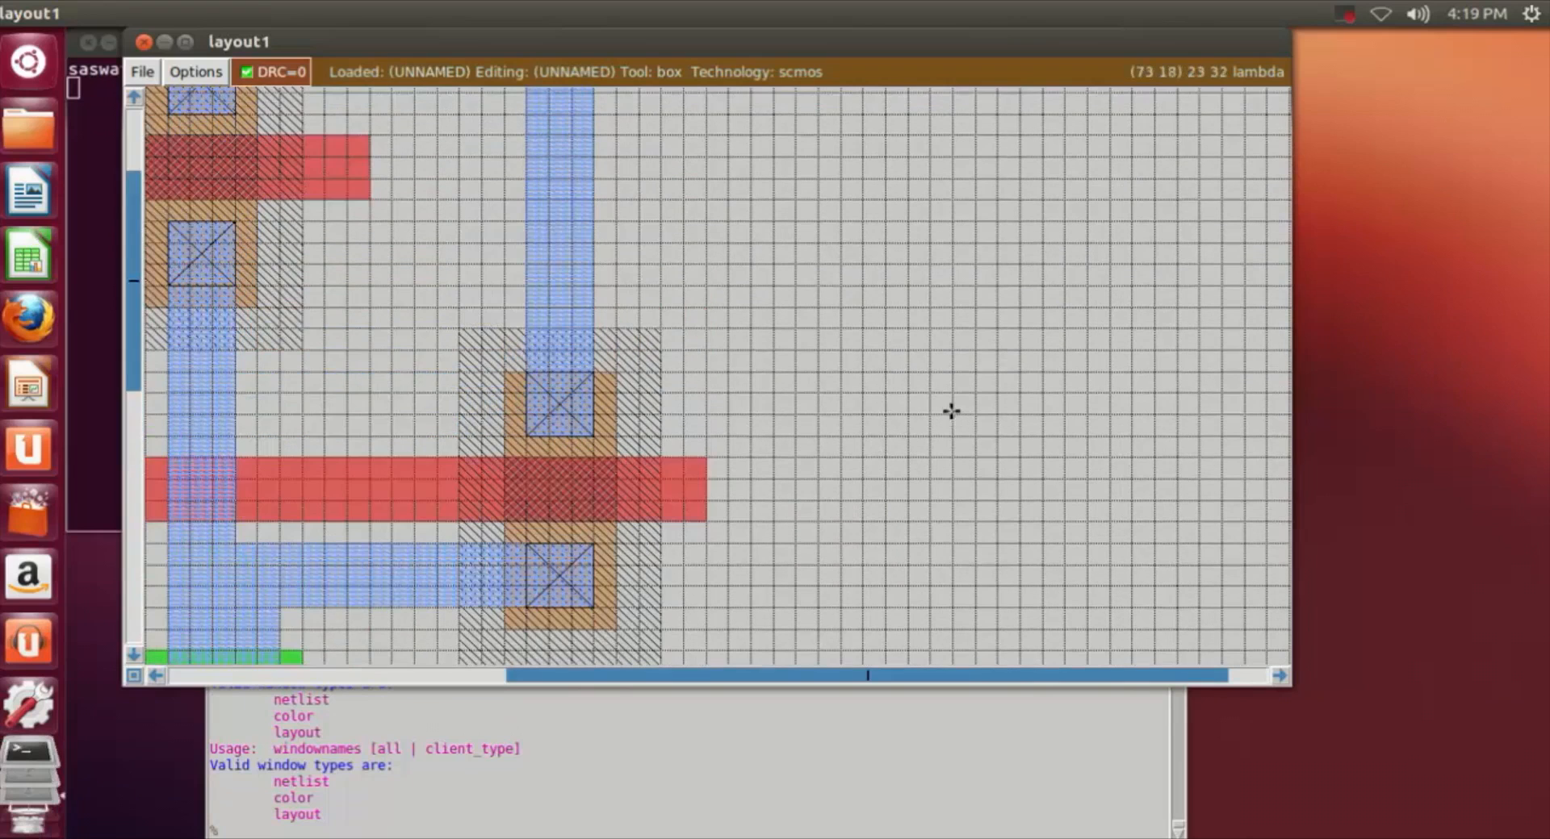
pyautogui.hotkey('shift', 'z')
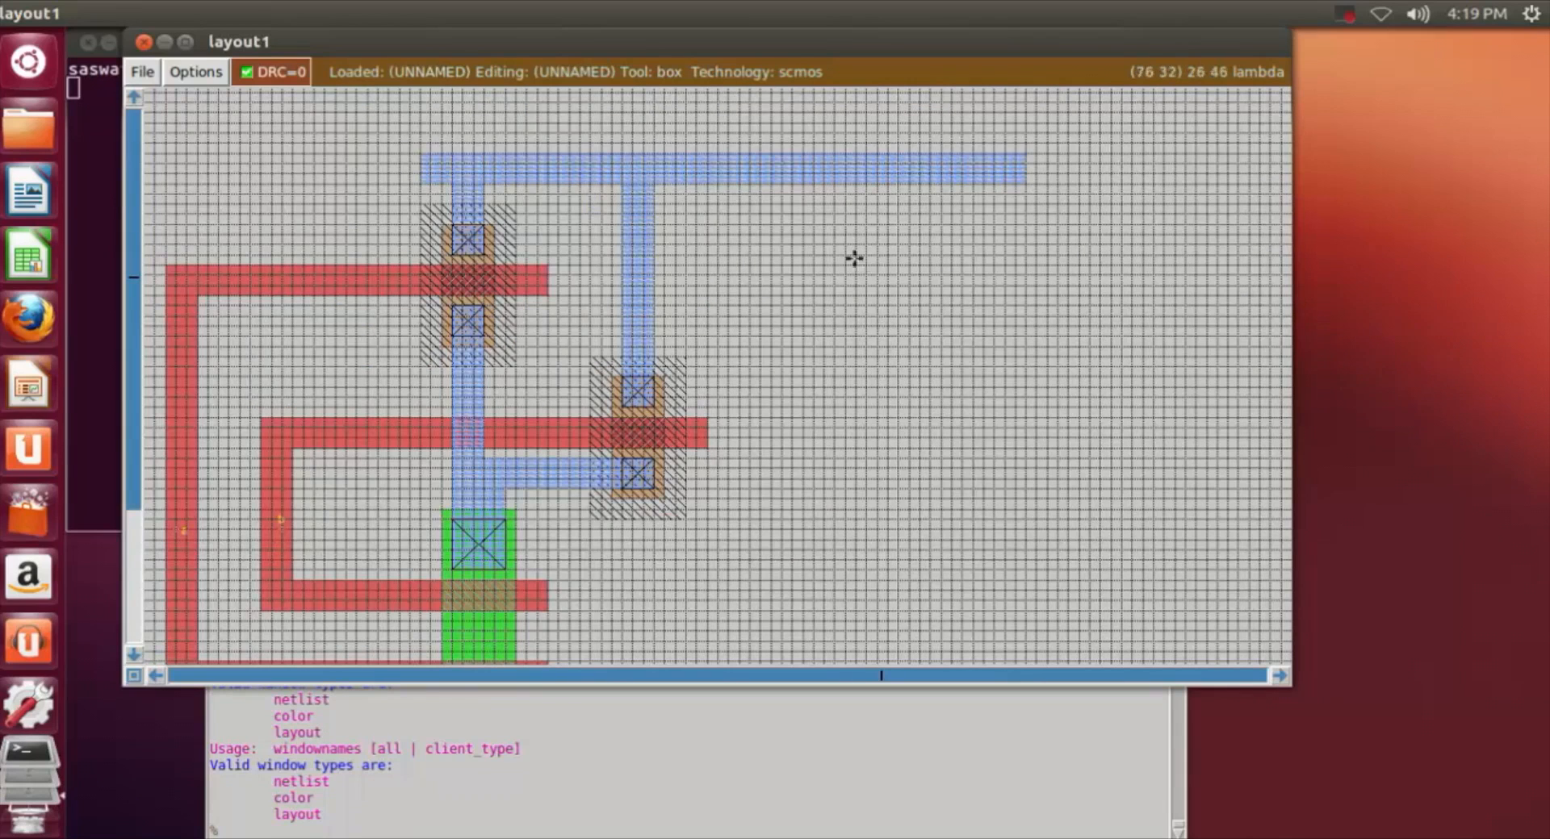
pyautogui.click(834, 224)
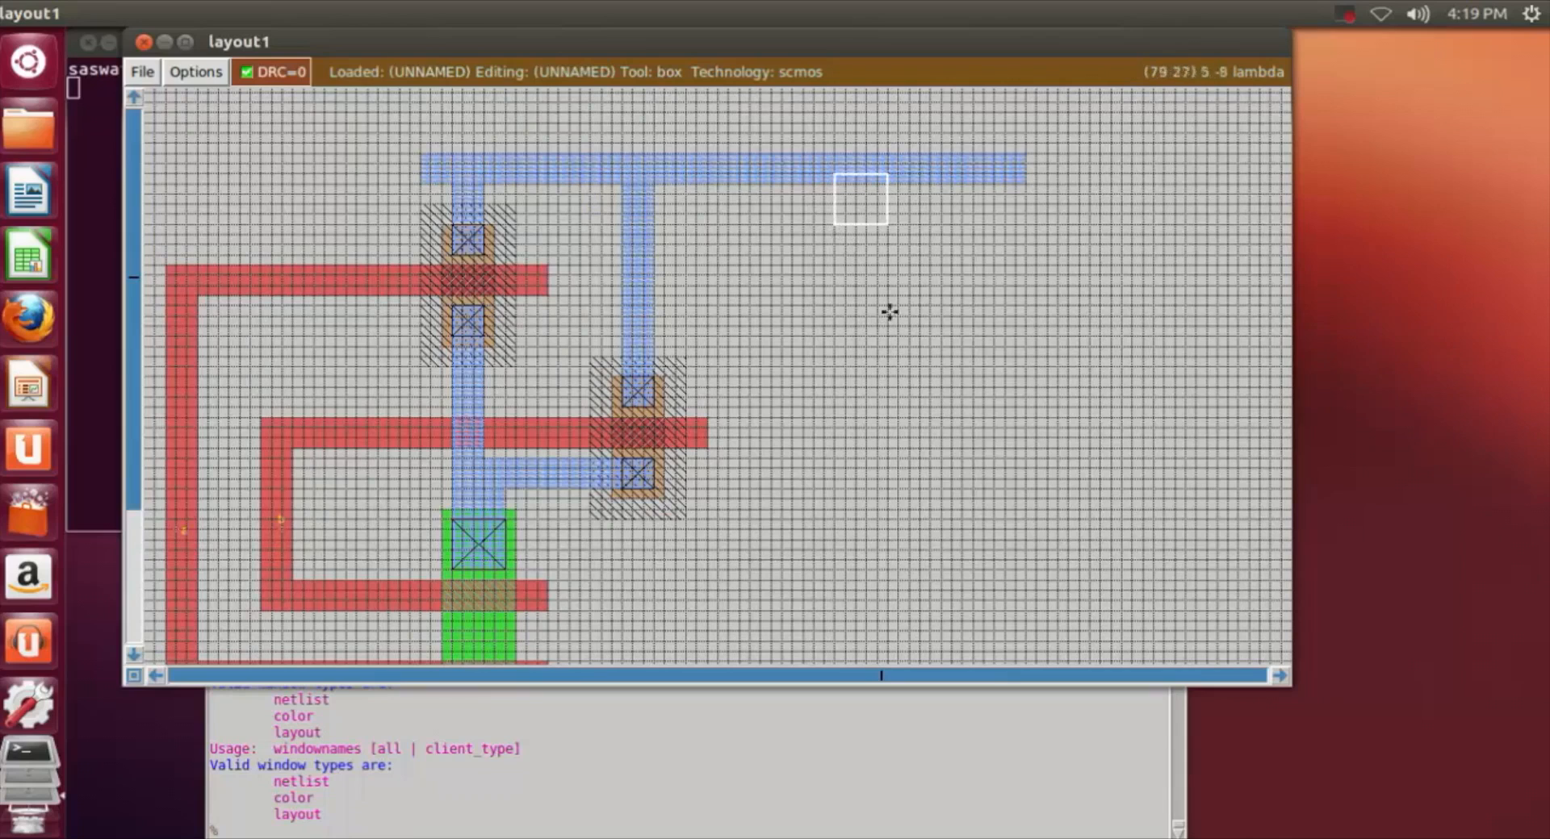
pyautogui.rightClick(899, 363)
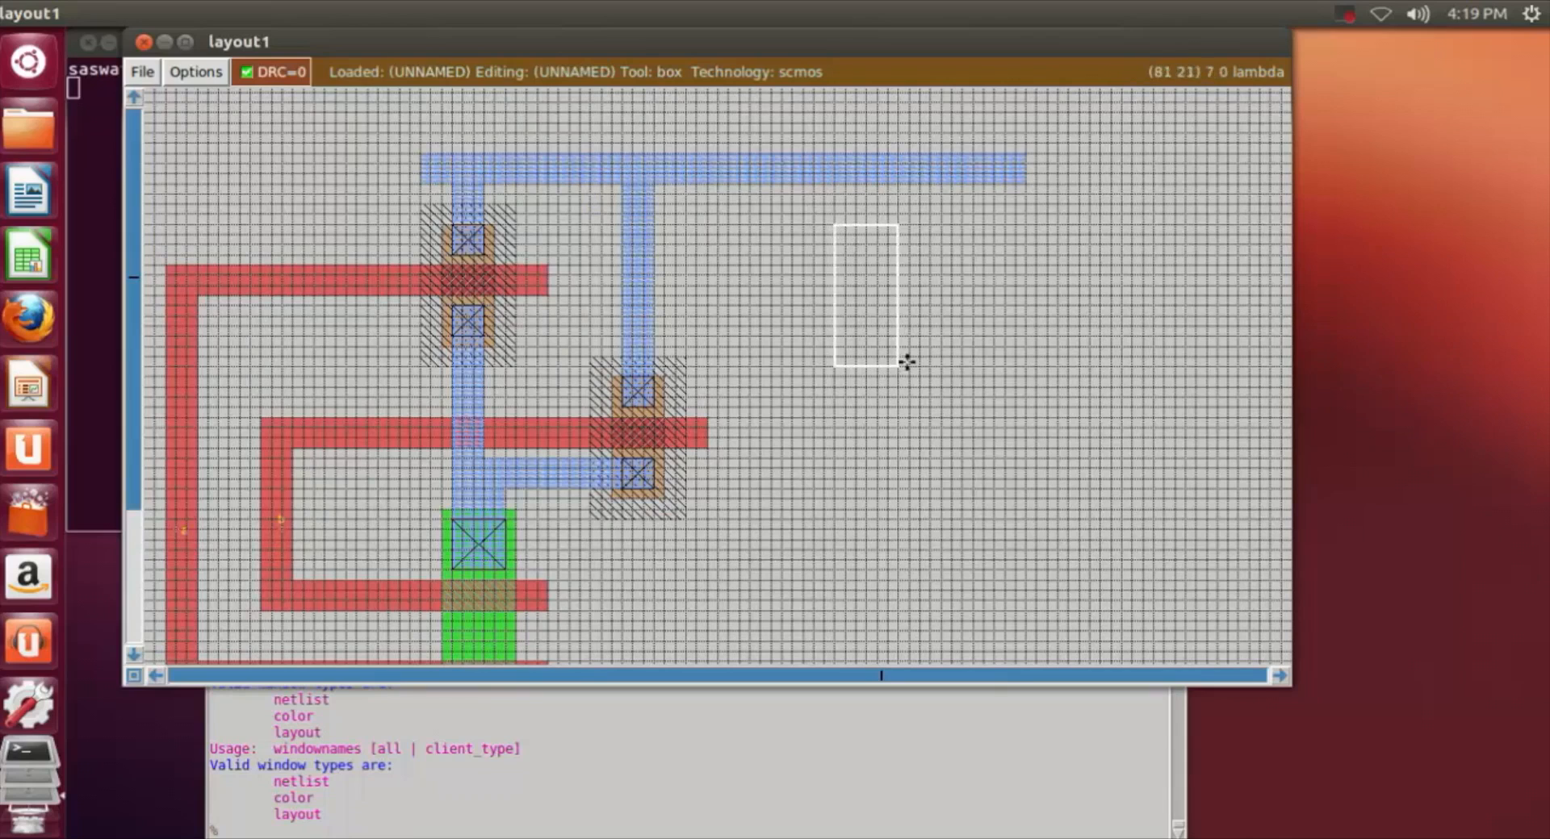
pyautogui.moveTo(908, 326); pyautogui.dragTo(917, 213, button='right')
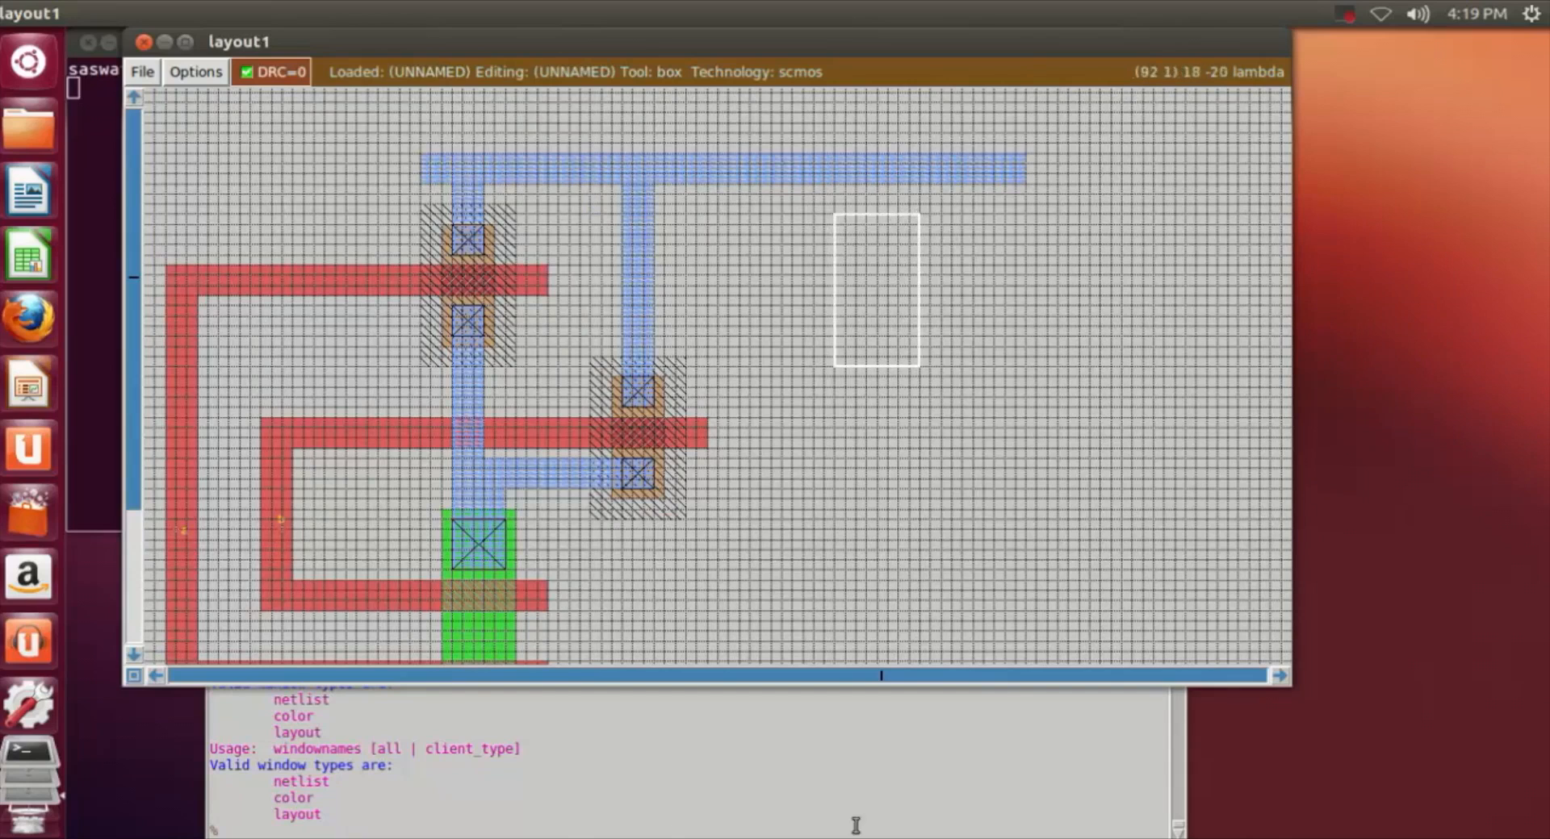
pyautogui.click(576, 830)
pyautogui.write('paint')
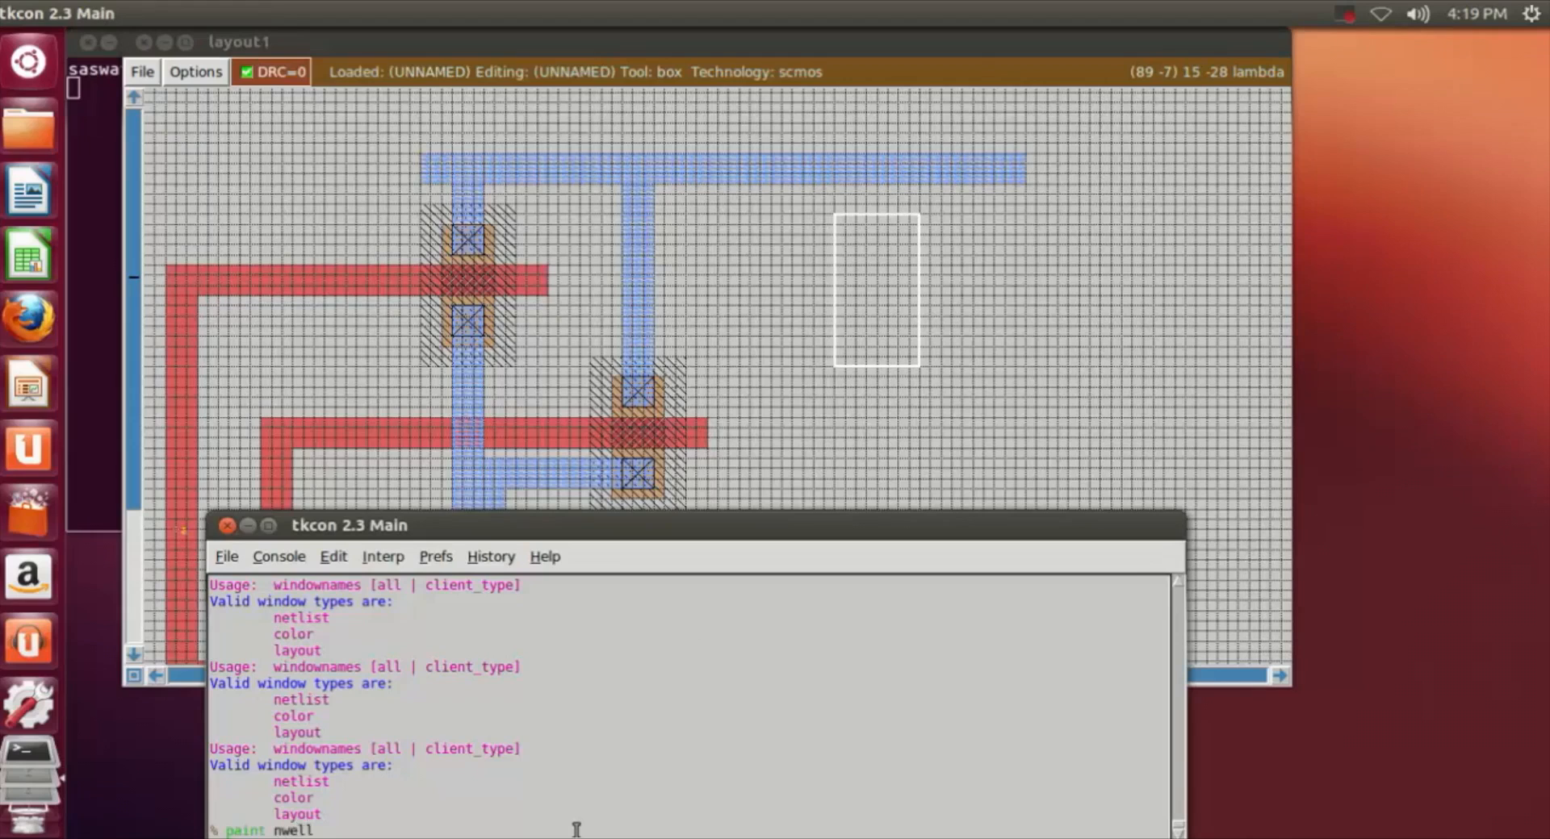
pyautogui.write(' nwell')
pyautogui.press('Return')
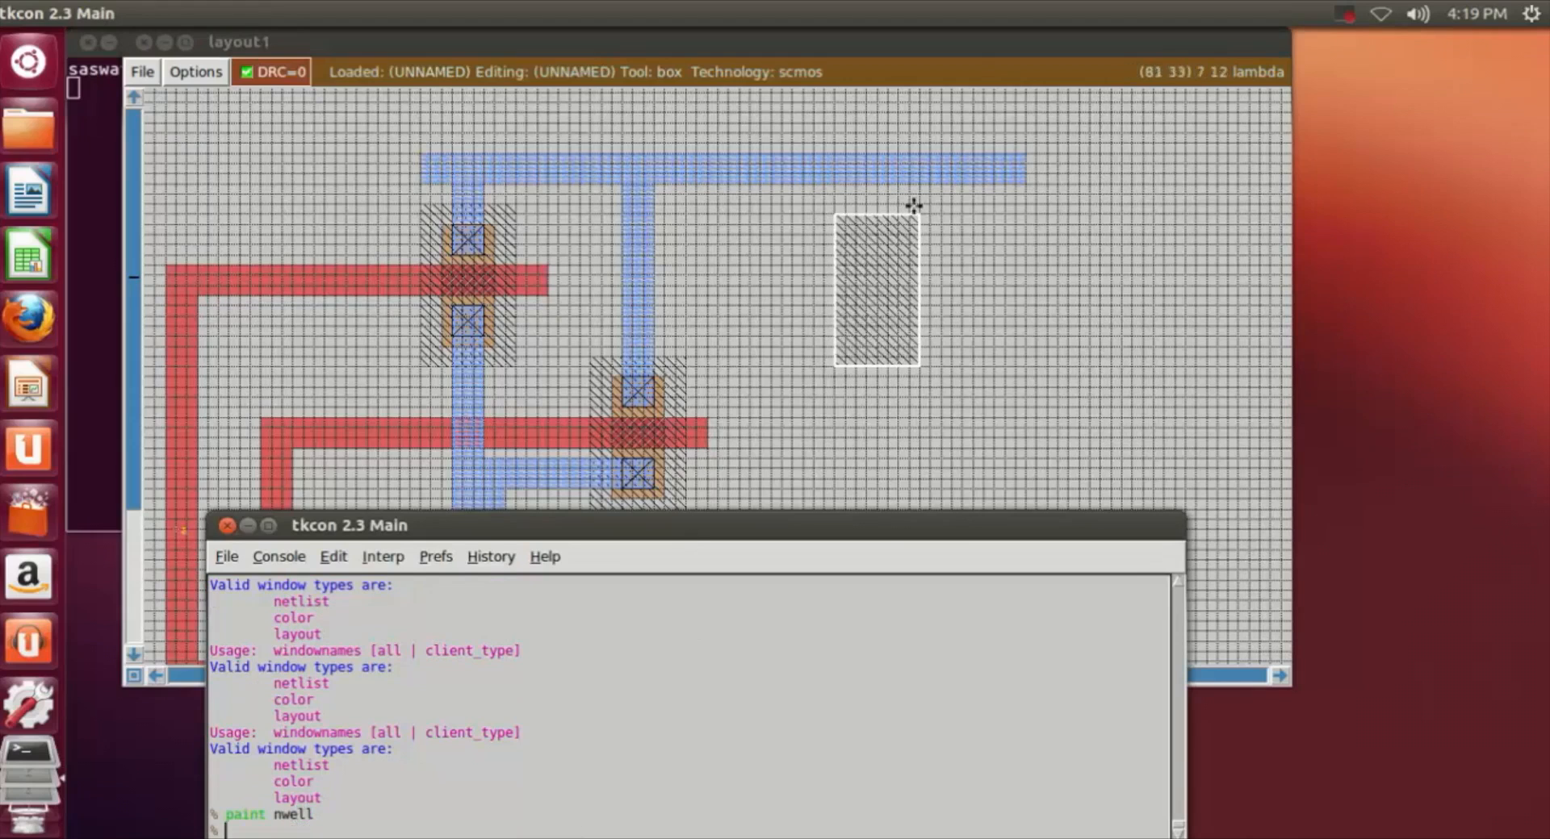
# Step: Paint a pdiff strip about 4 by 11 lambda inside the third n-well, 2 lambda in from its edges
pyautogui.click(860, 231)
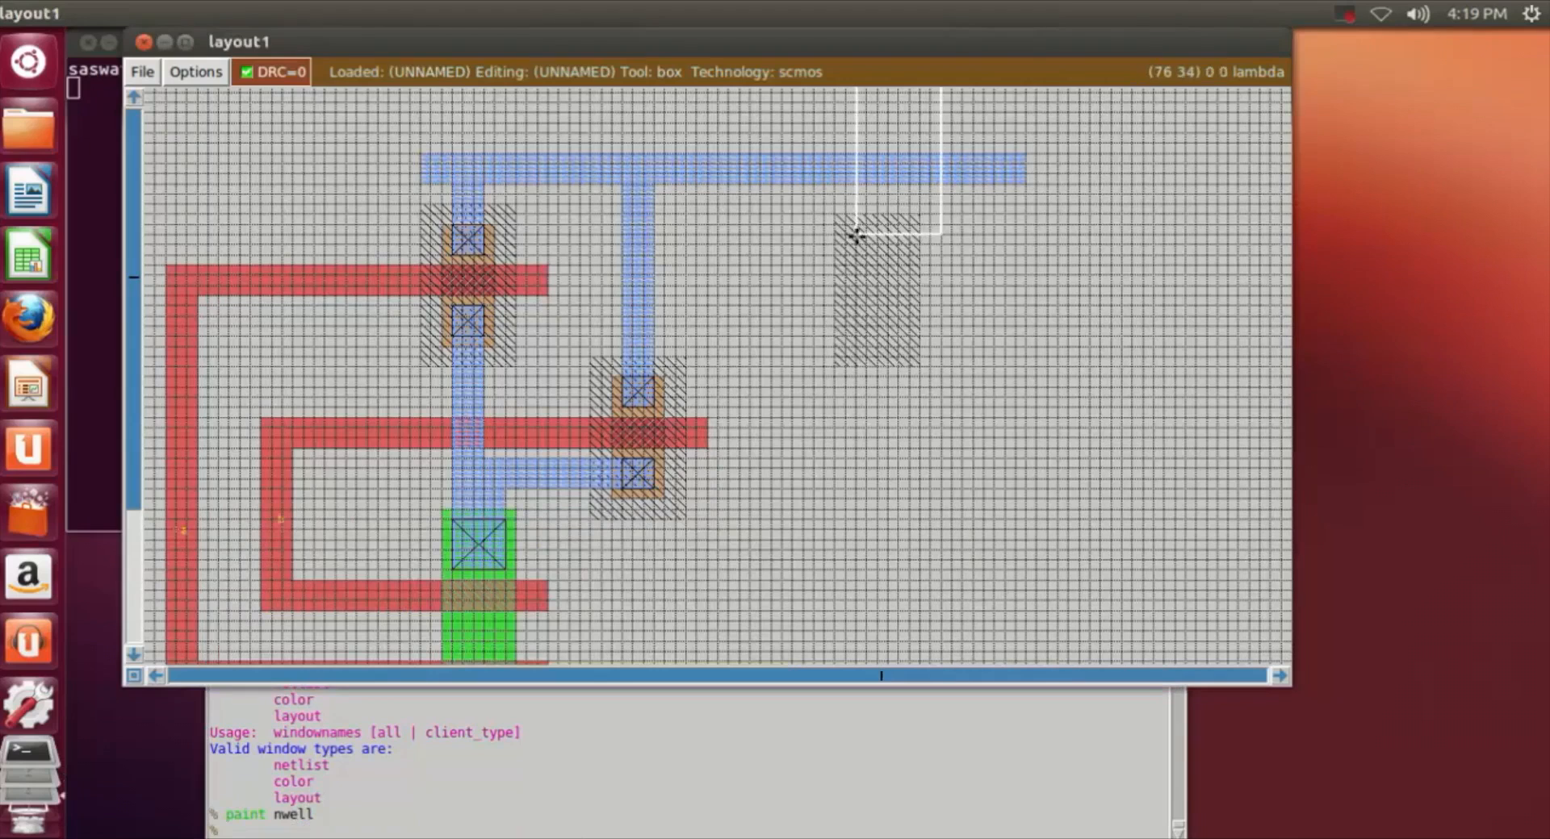
pyautogui.rightClick(899, 347)
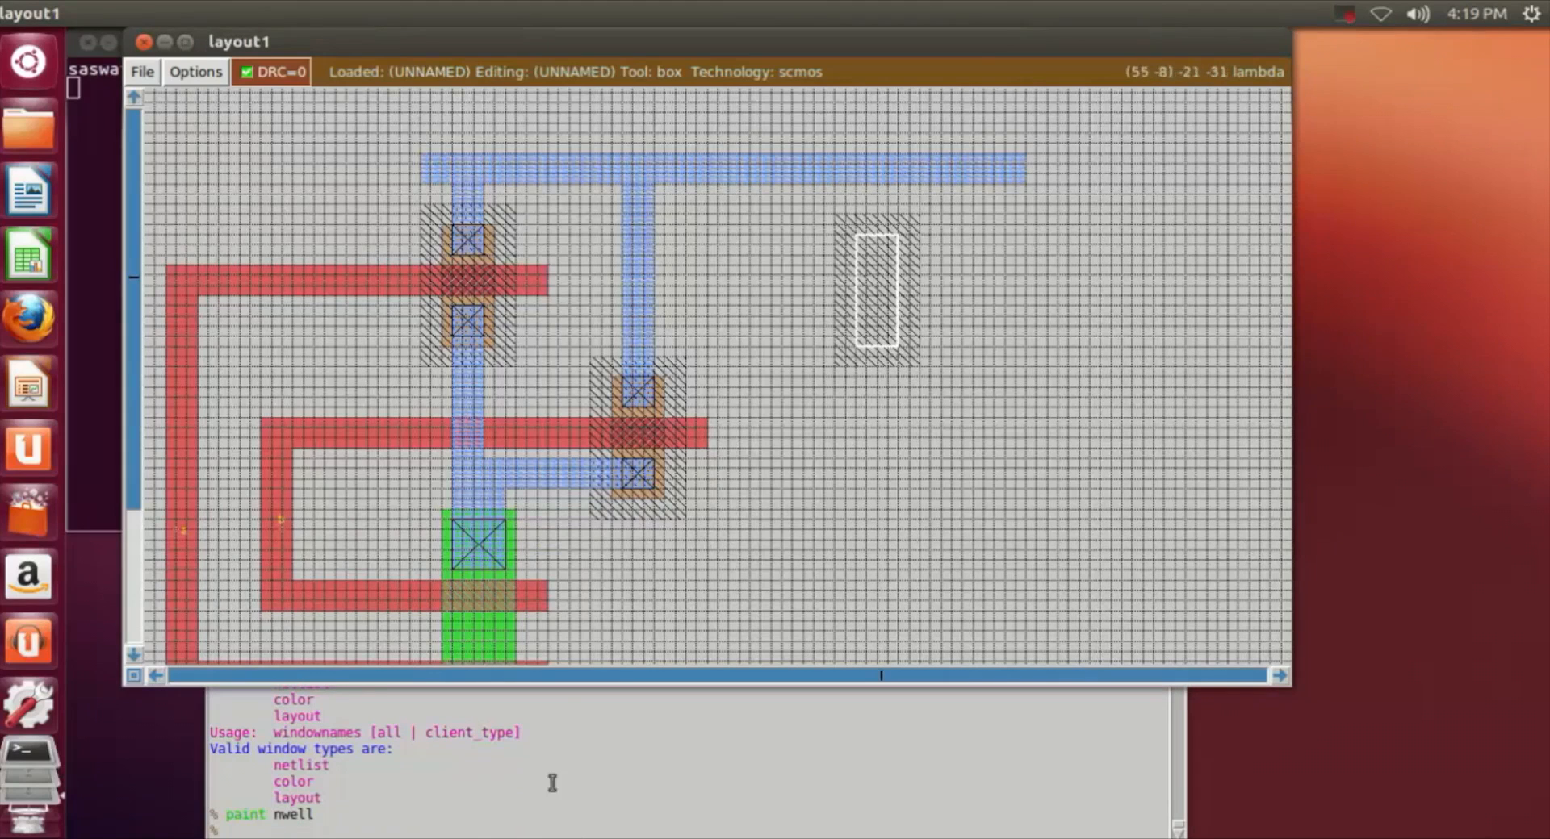
pyautogui.click(476, 829)
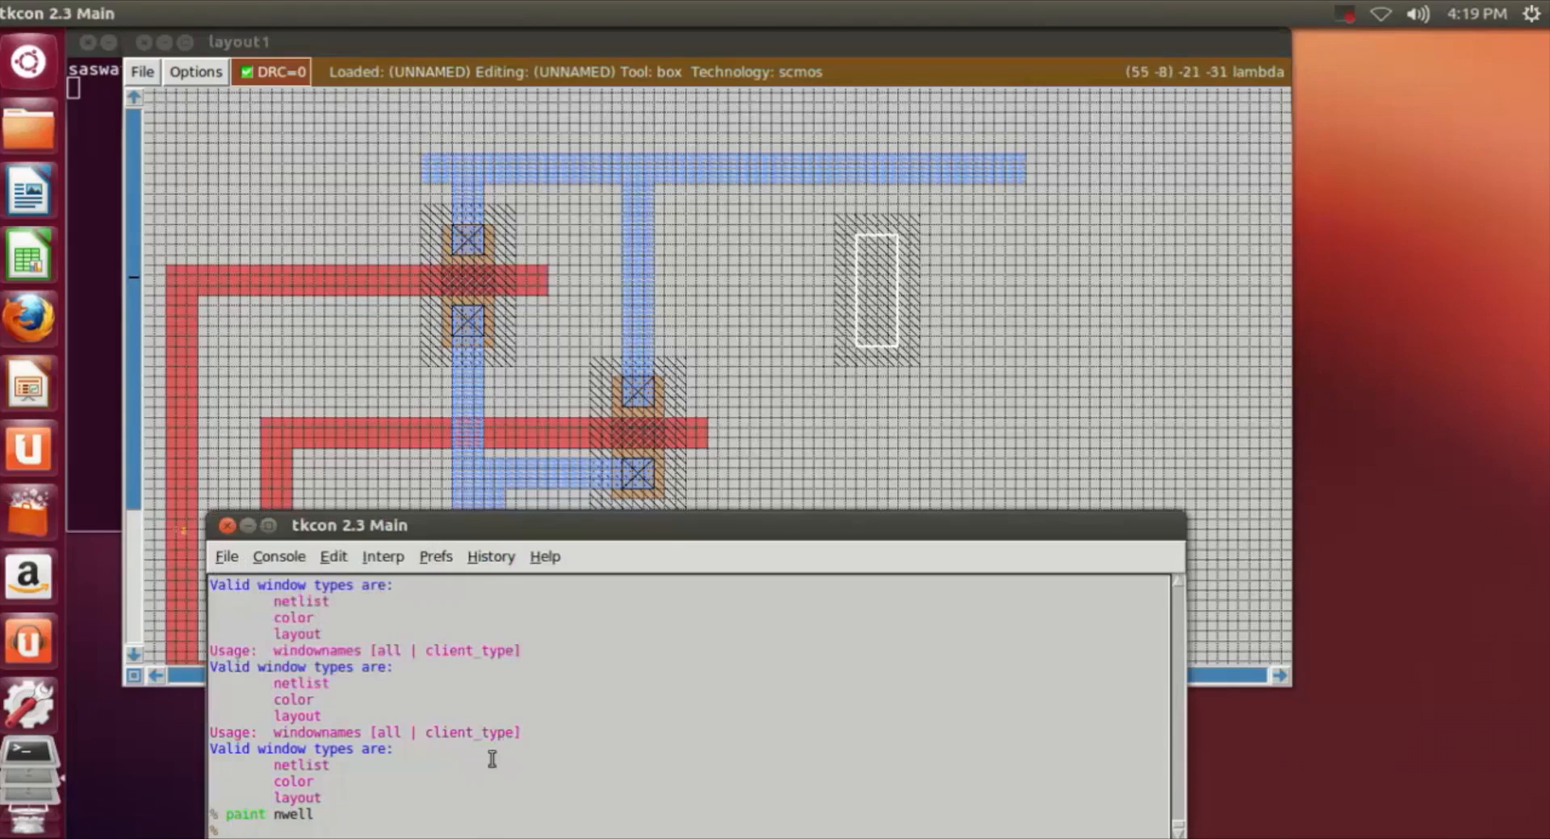
pyautogui.write('paint pdiff')
pyautogui.press('Return')
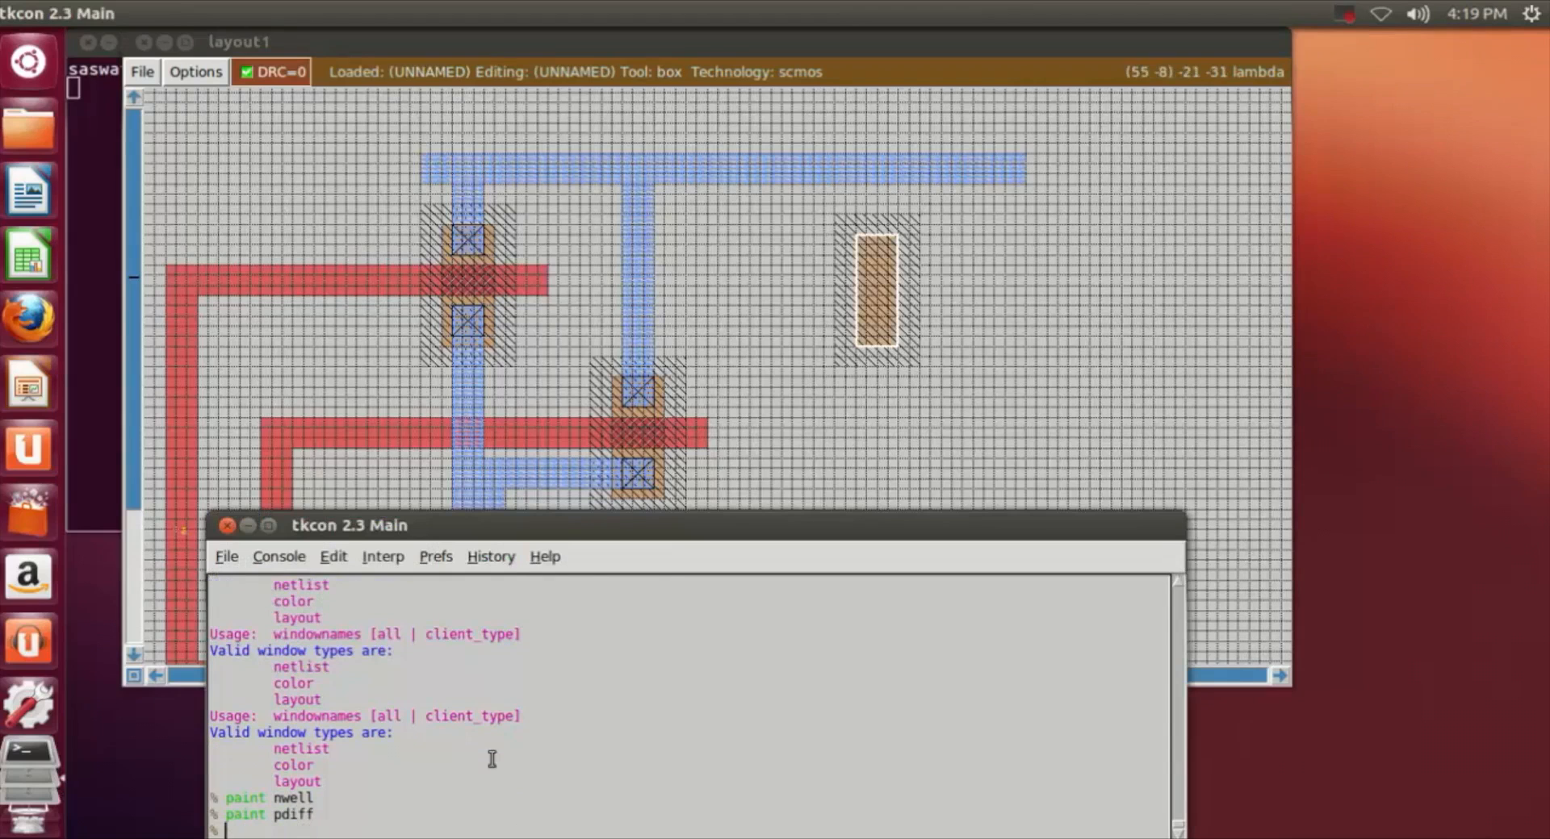
# Step: Paint an ndiff block about 8 by 16 lambda below the third n-well, aligned with the well's side edges
pyautogui.click(908, 430)
pyautogui.press('z')
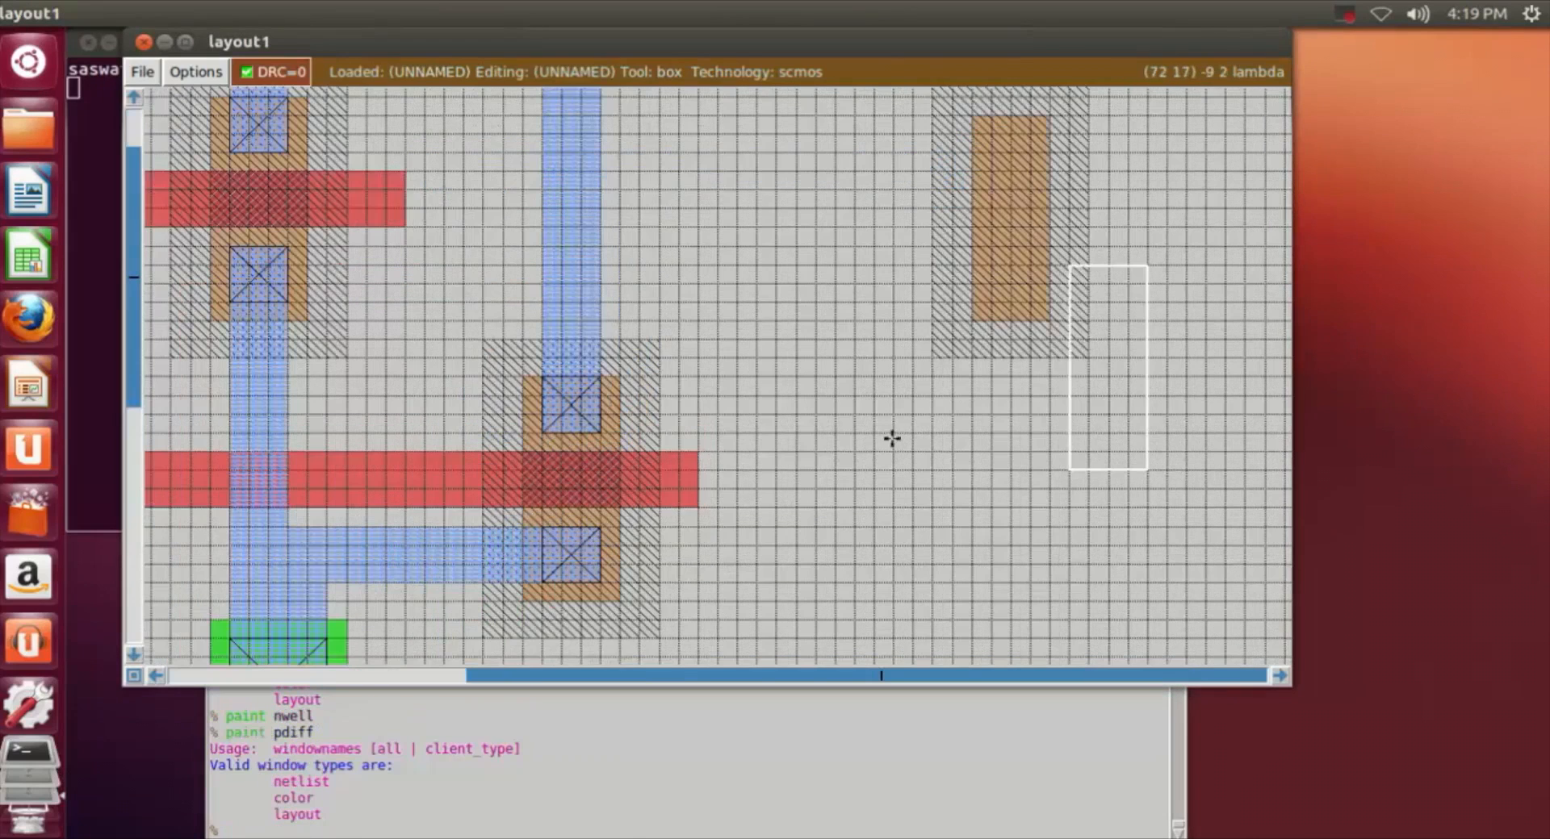
pyautogui.press('Up')
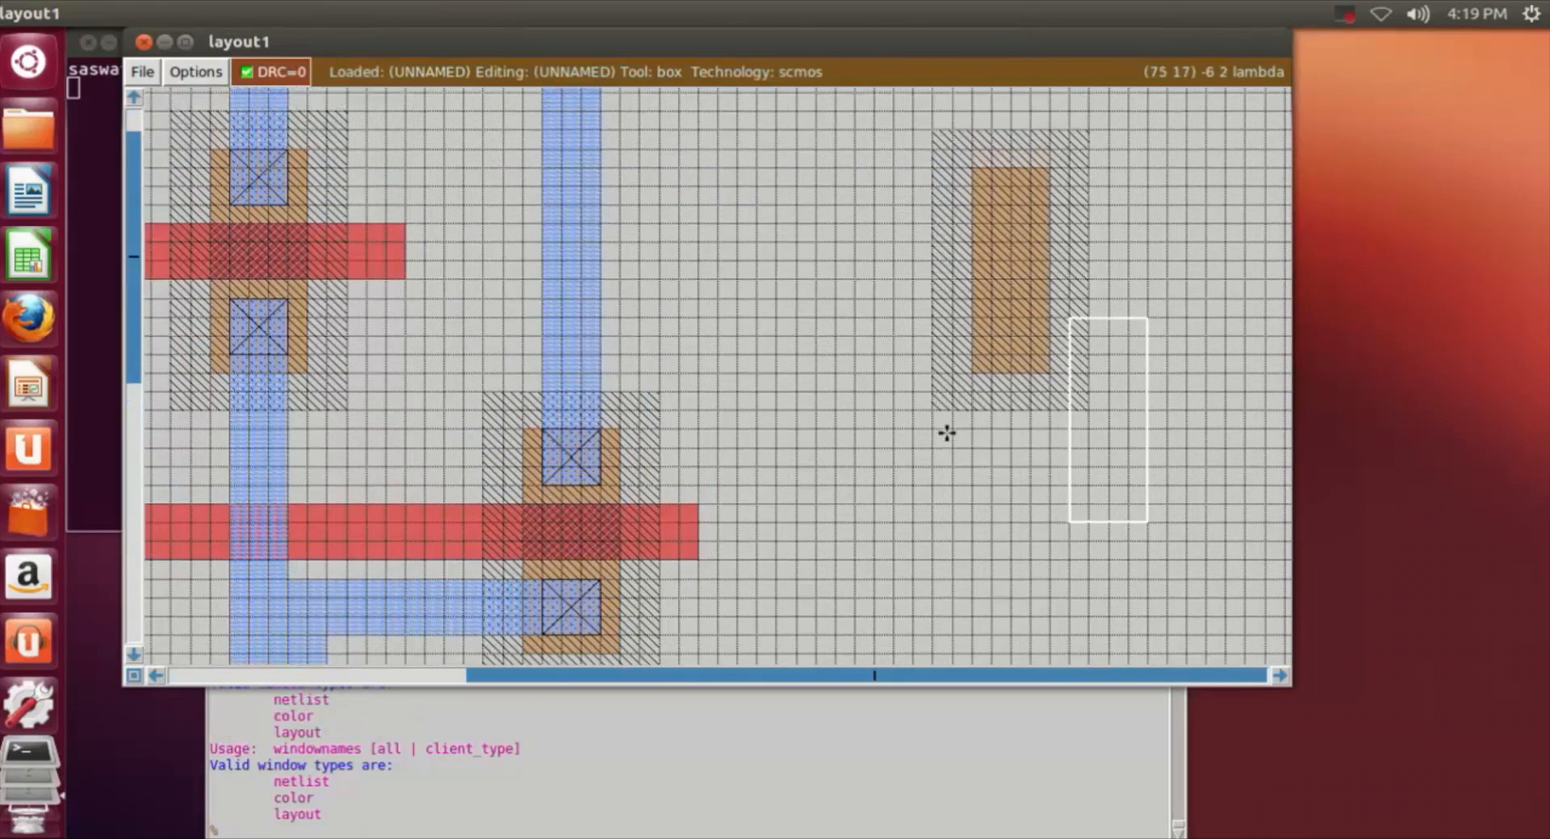
pyautogui.scroll(5, 956, 422)
pyautogui.scroll(-16, 909, 252)
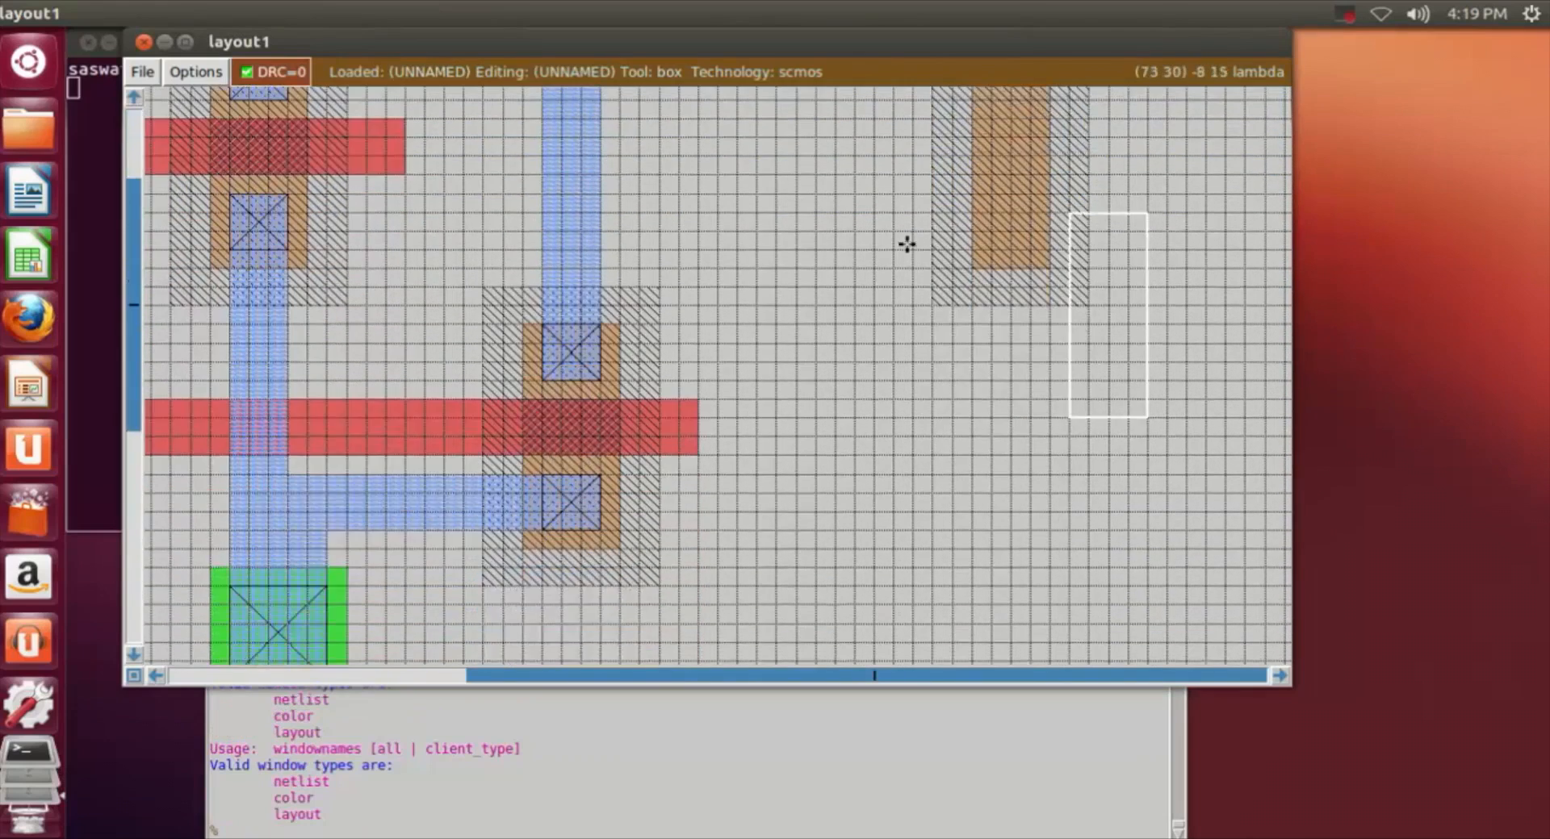
pyautogui.scroll(-4, 908, 243)
pyautogui.scroll(3, 947, 252)
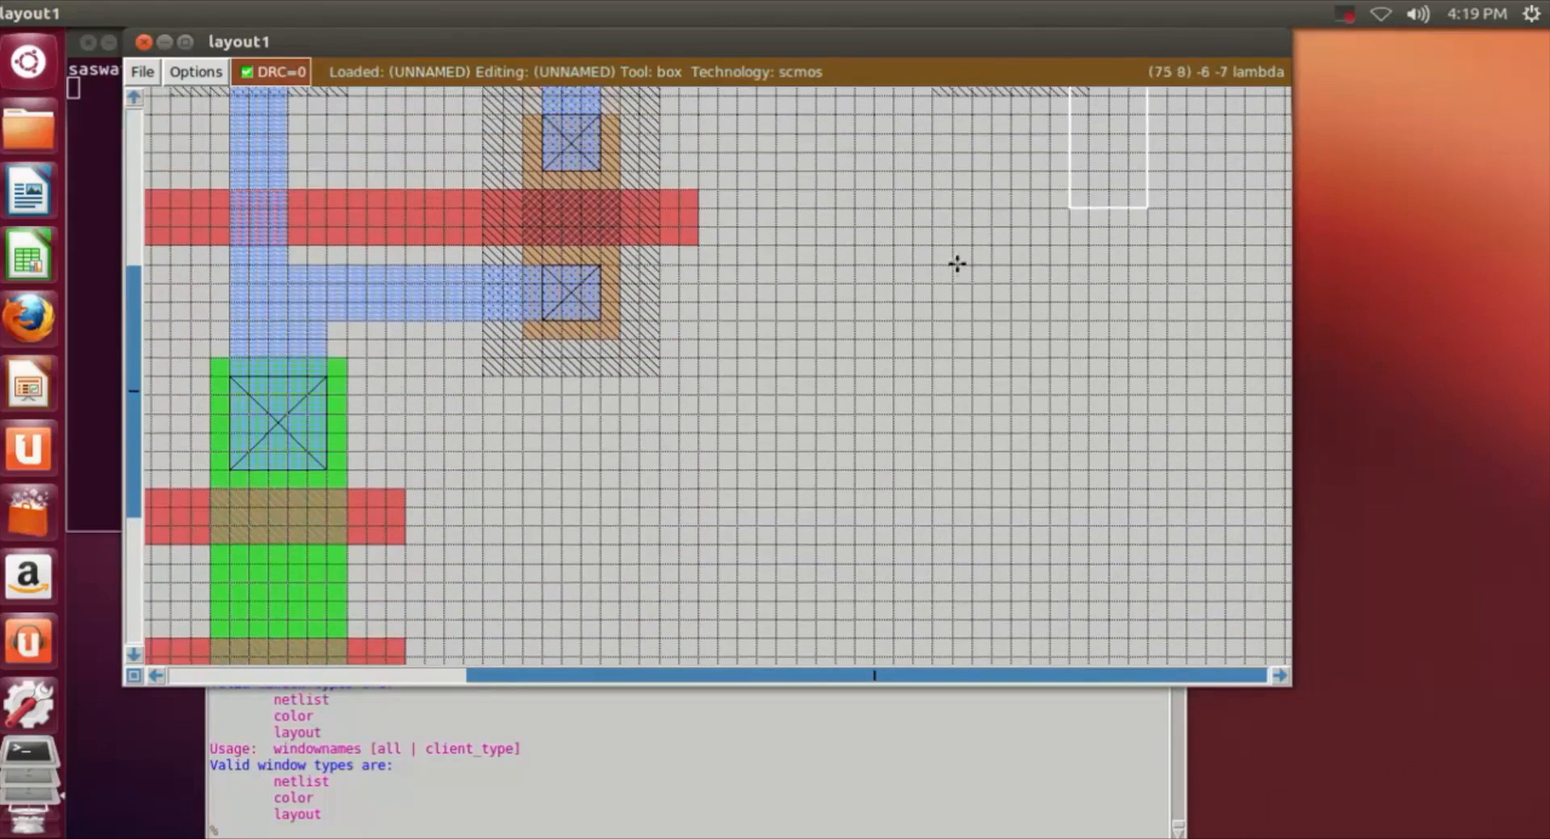
pyautogui.hotkey('shift', 'z')
pyautogui.scroll(-3, 1000, 291)
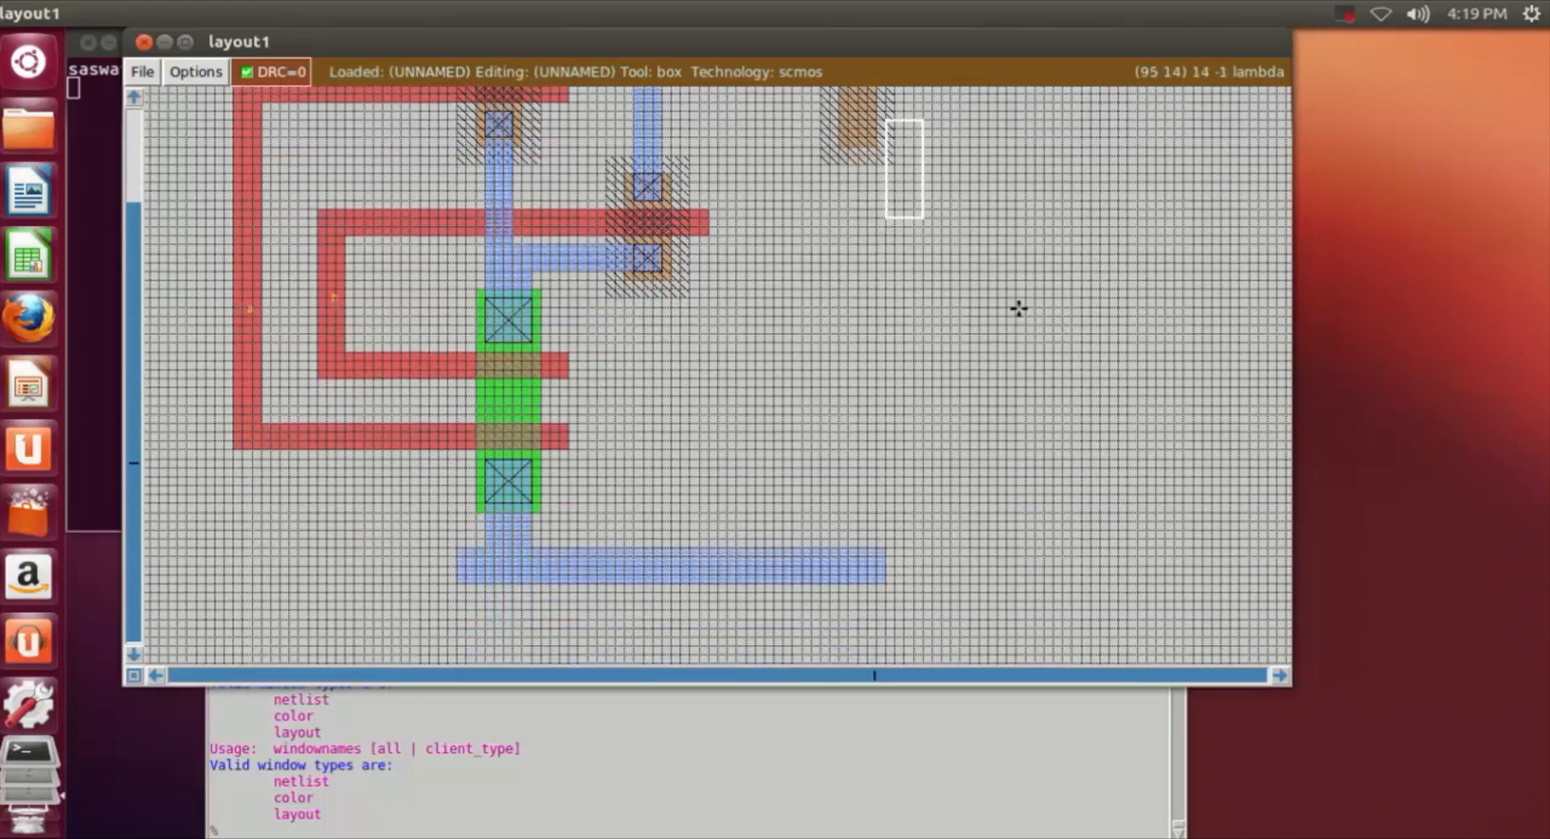
pyautogui.click(822, 261)
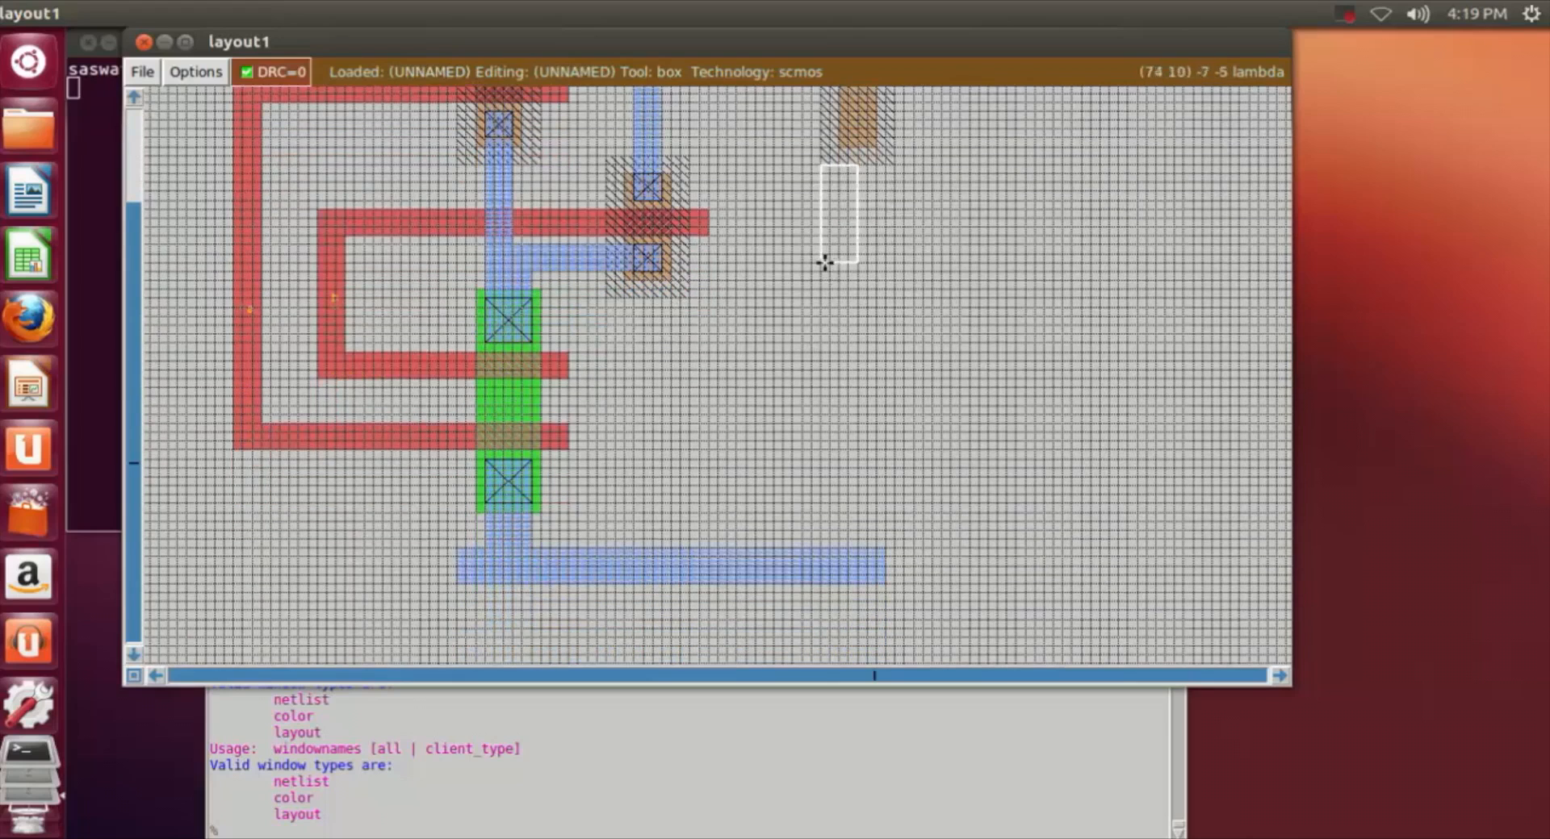
pyautogui.rightClick(893, 446)
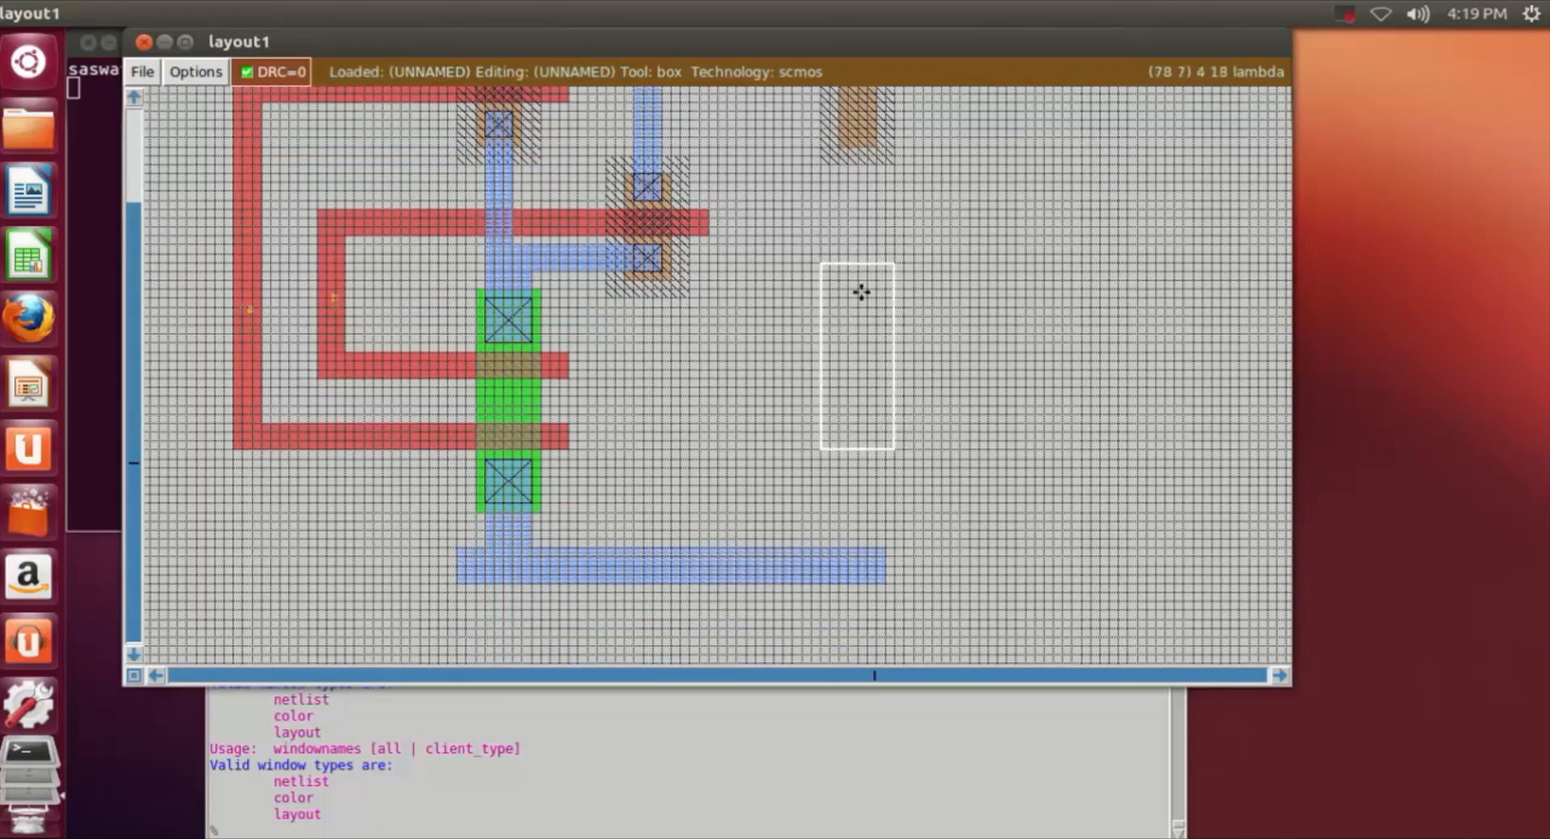
pyautogui.scroll(2, 856, 289)
pyautogui.scroll(-1, 855, 289)
pyautogui.click(831, 336)
pyautogui.rightClick(893, 476)
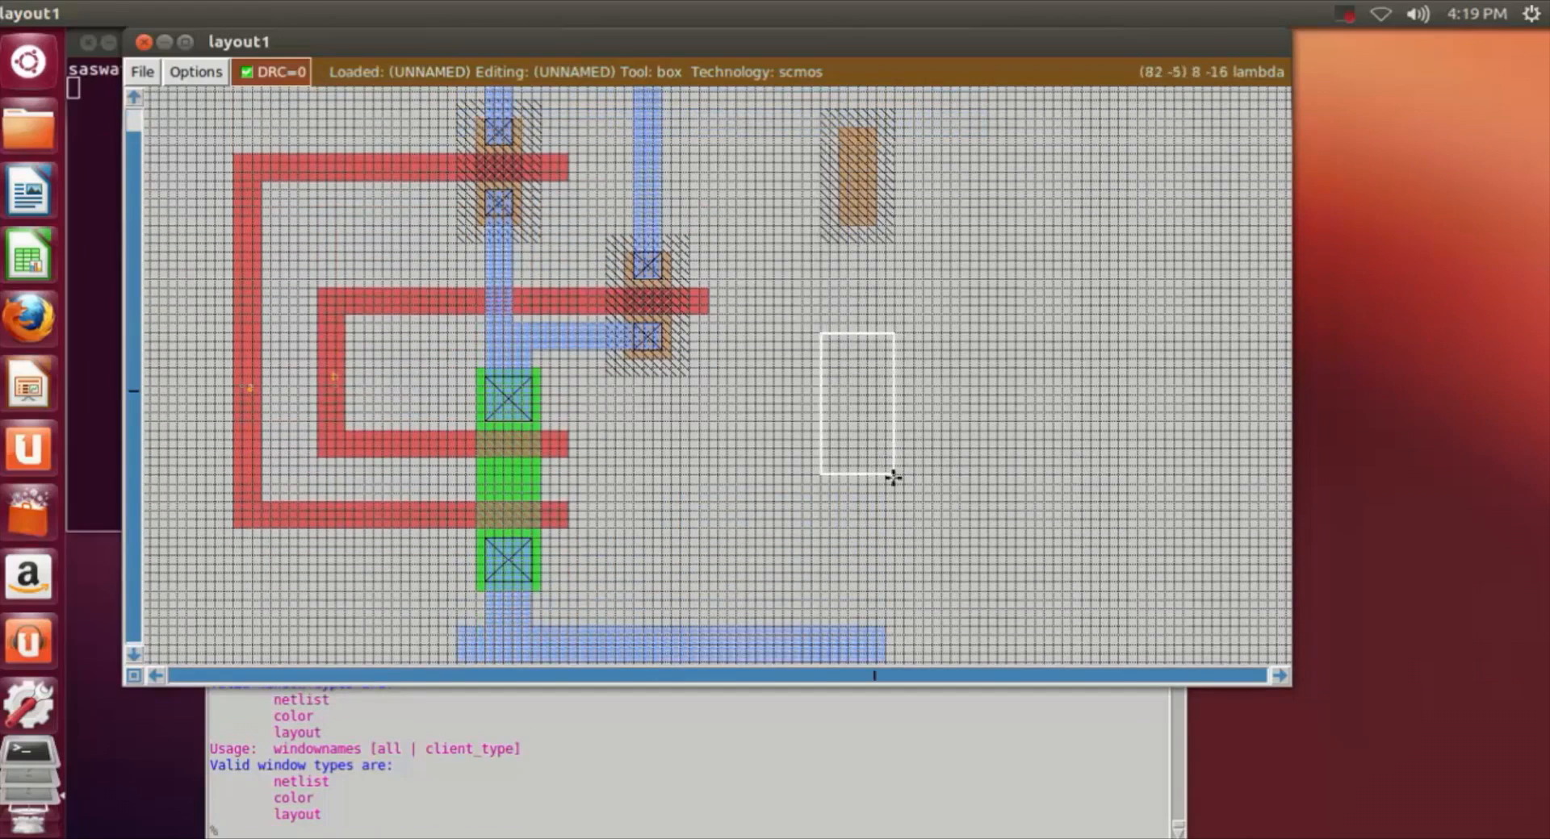
pyautogui.click(620, 832)
pyautogui.write('paint ')
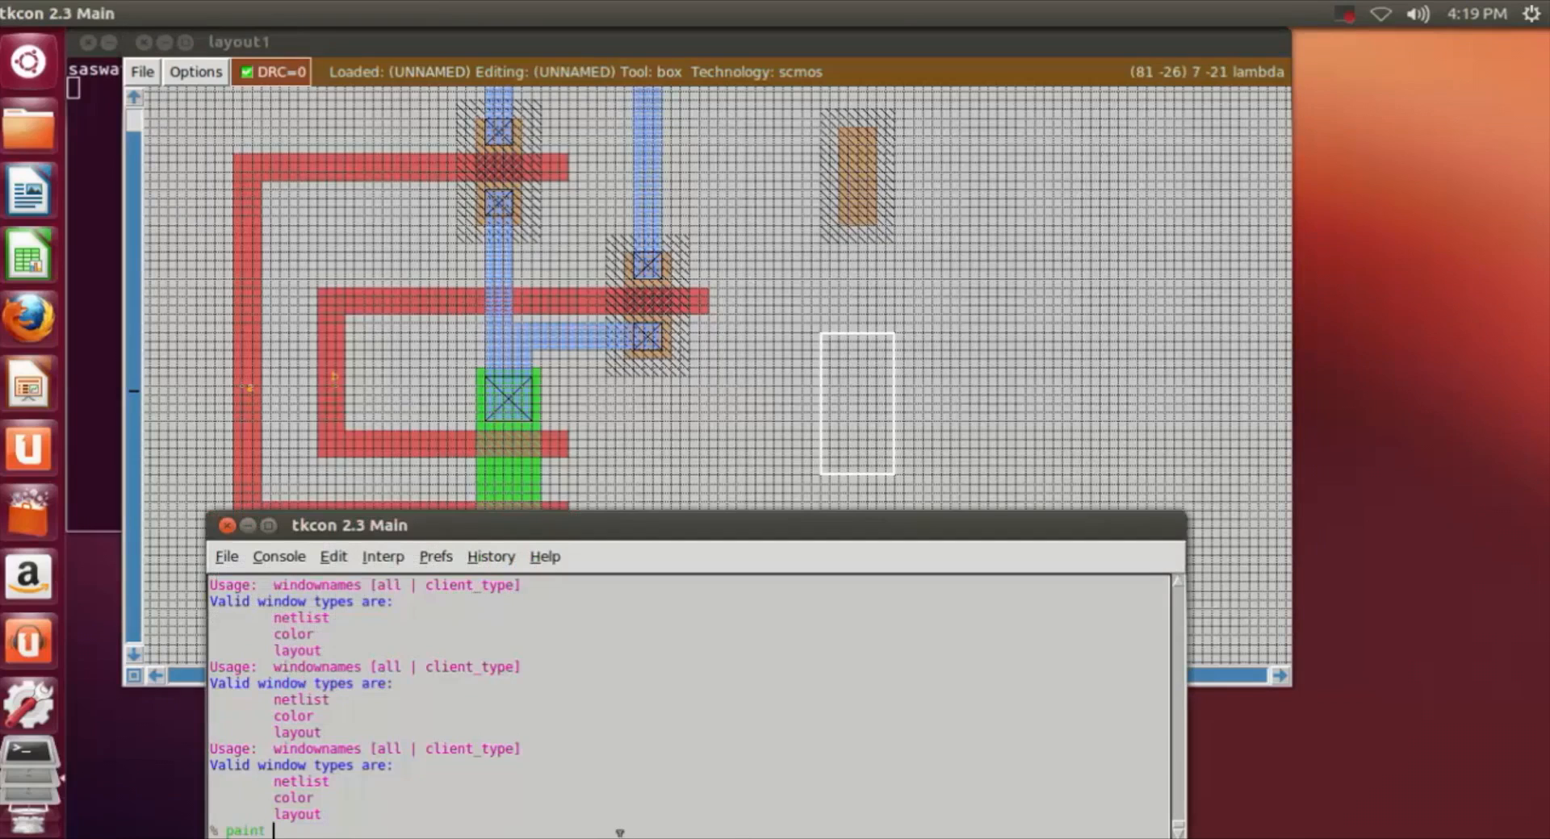
pyautogui.write('ndiff')
pyautogui.press('Return')
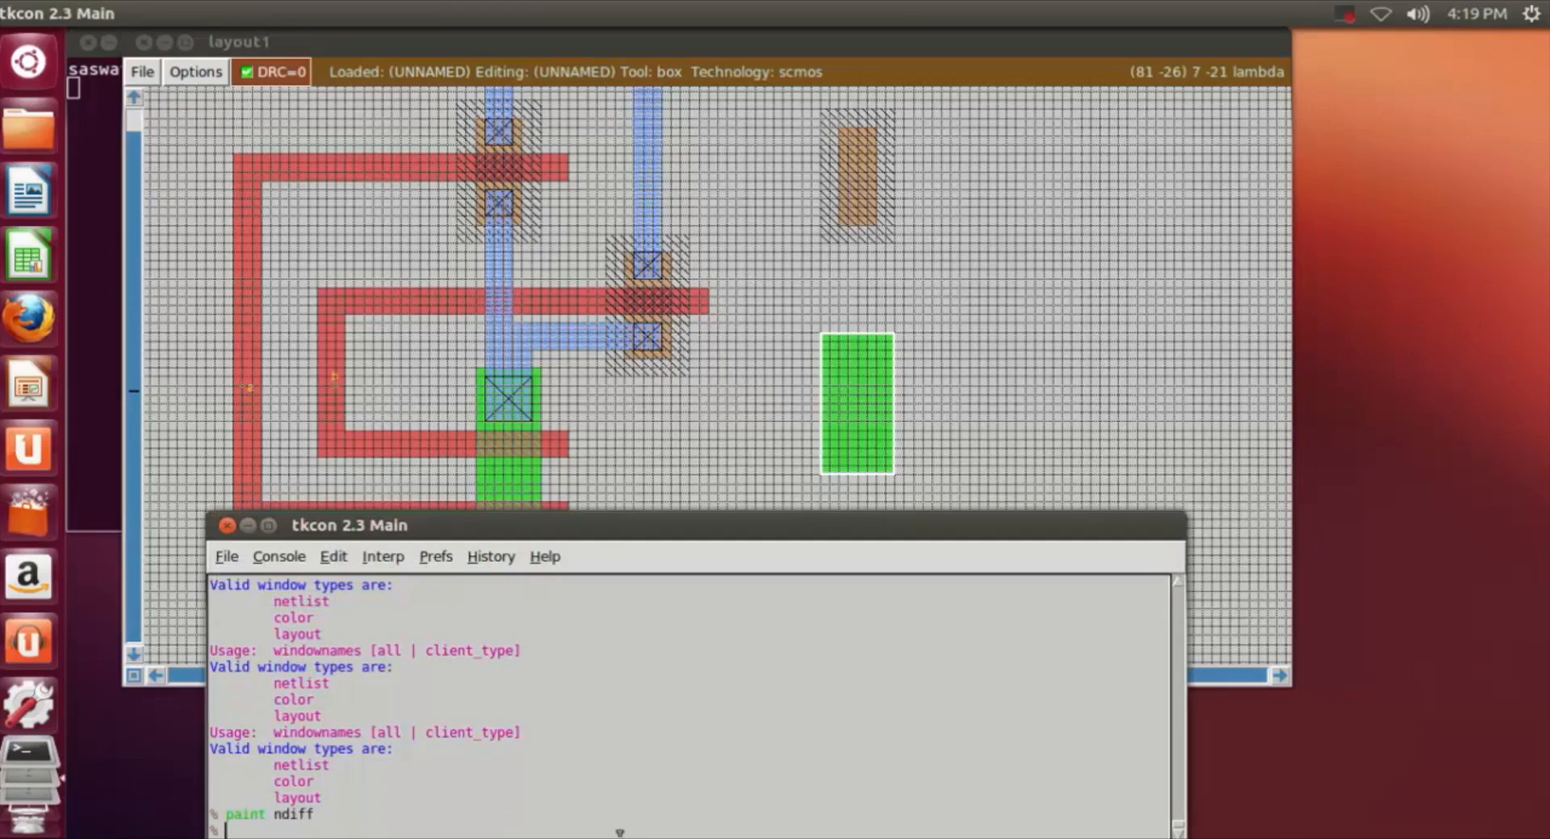
# Step: Erase a full-height strip 2 lambda wide along the right edge of the new ndiff block
pyautogui.click(998, 333)
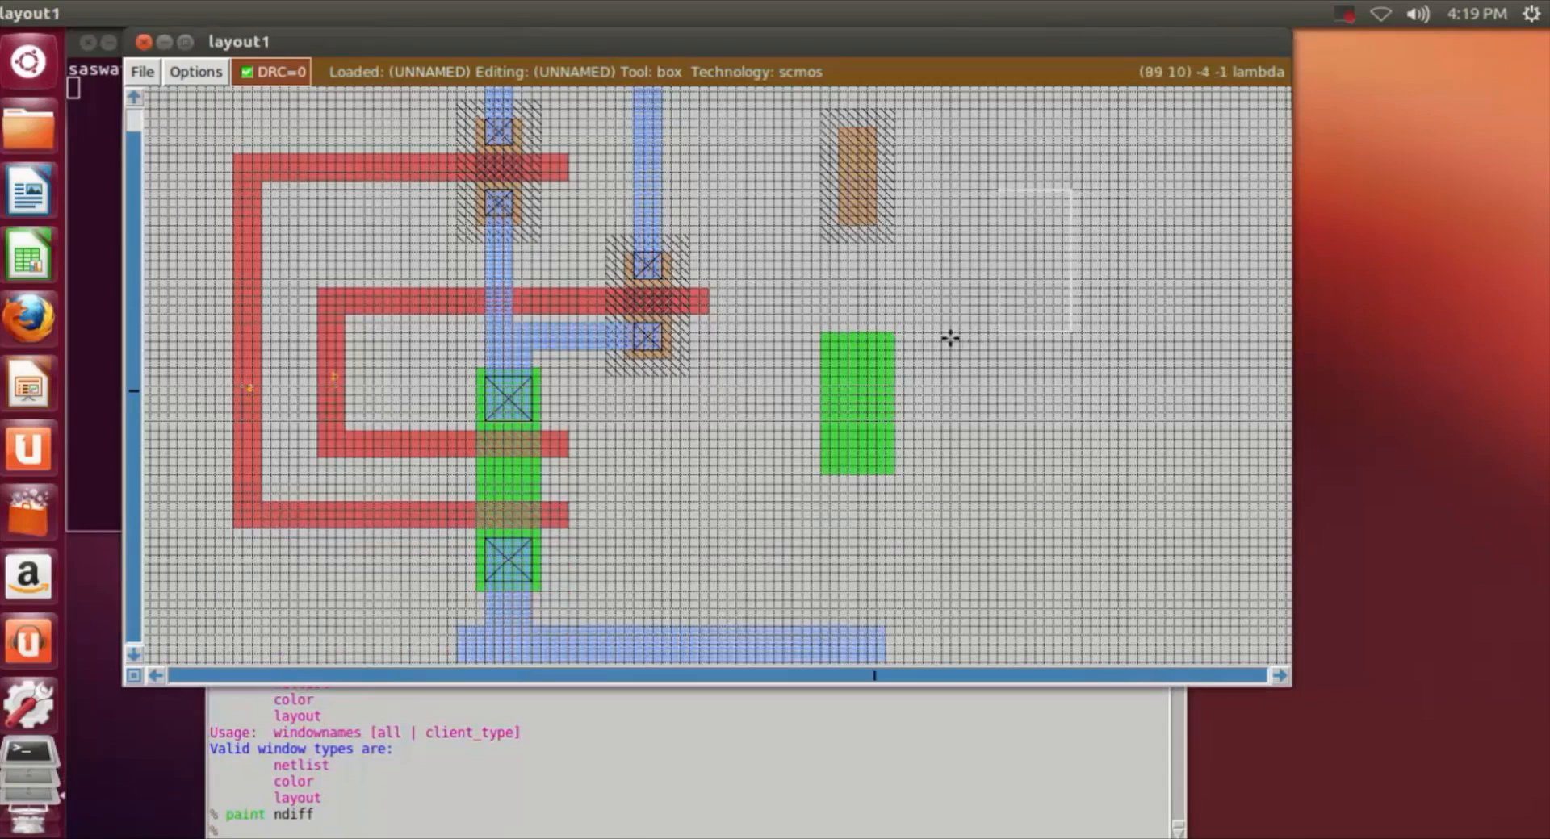
pyautogui.press('z')
pyautogui.scroll(5, 899, 339)
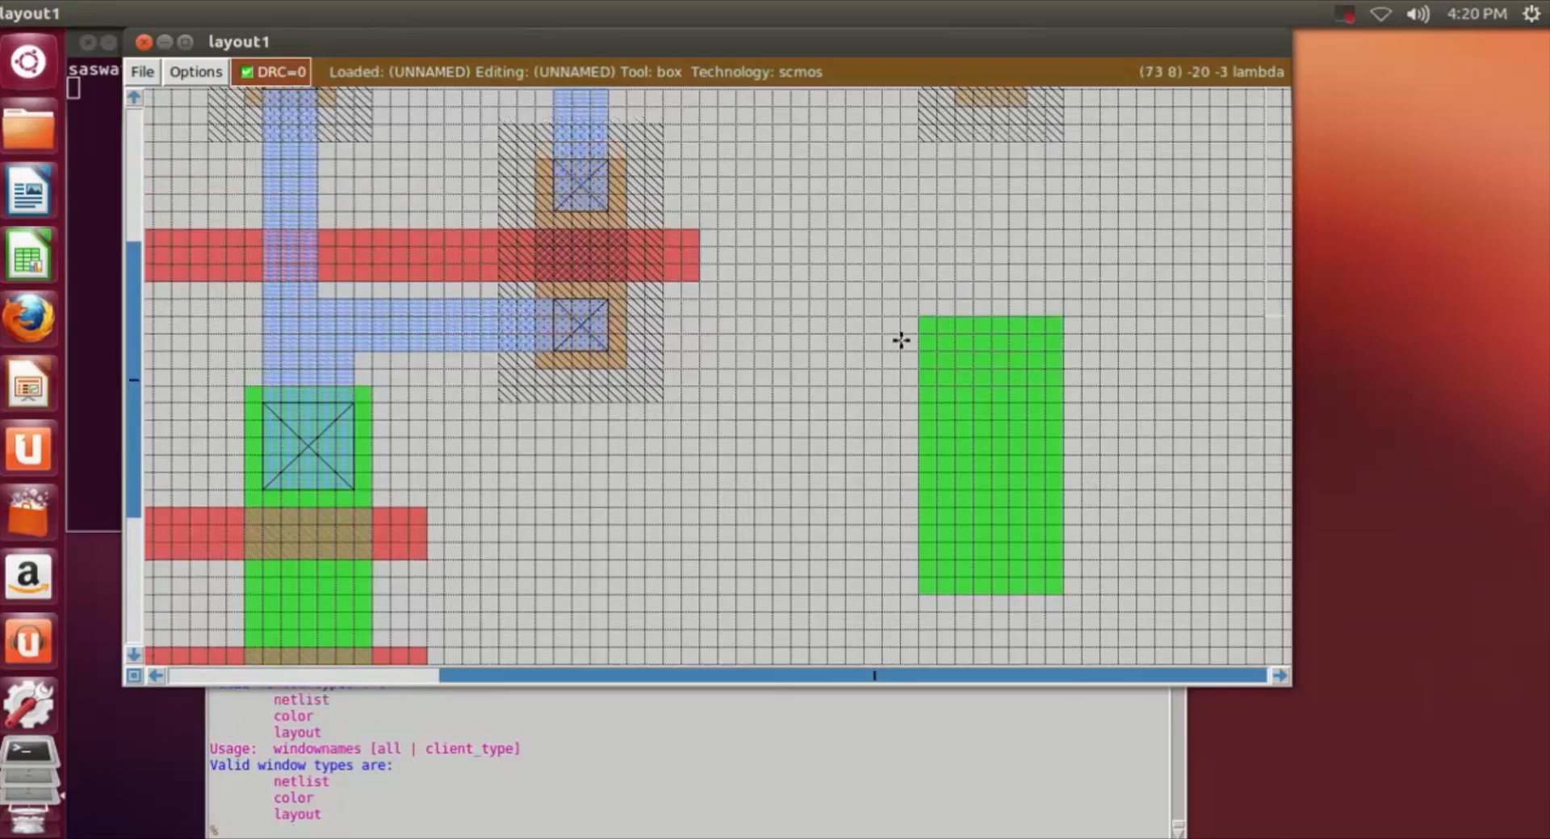
pyautogui.scroll(-2, 961, 449)
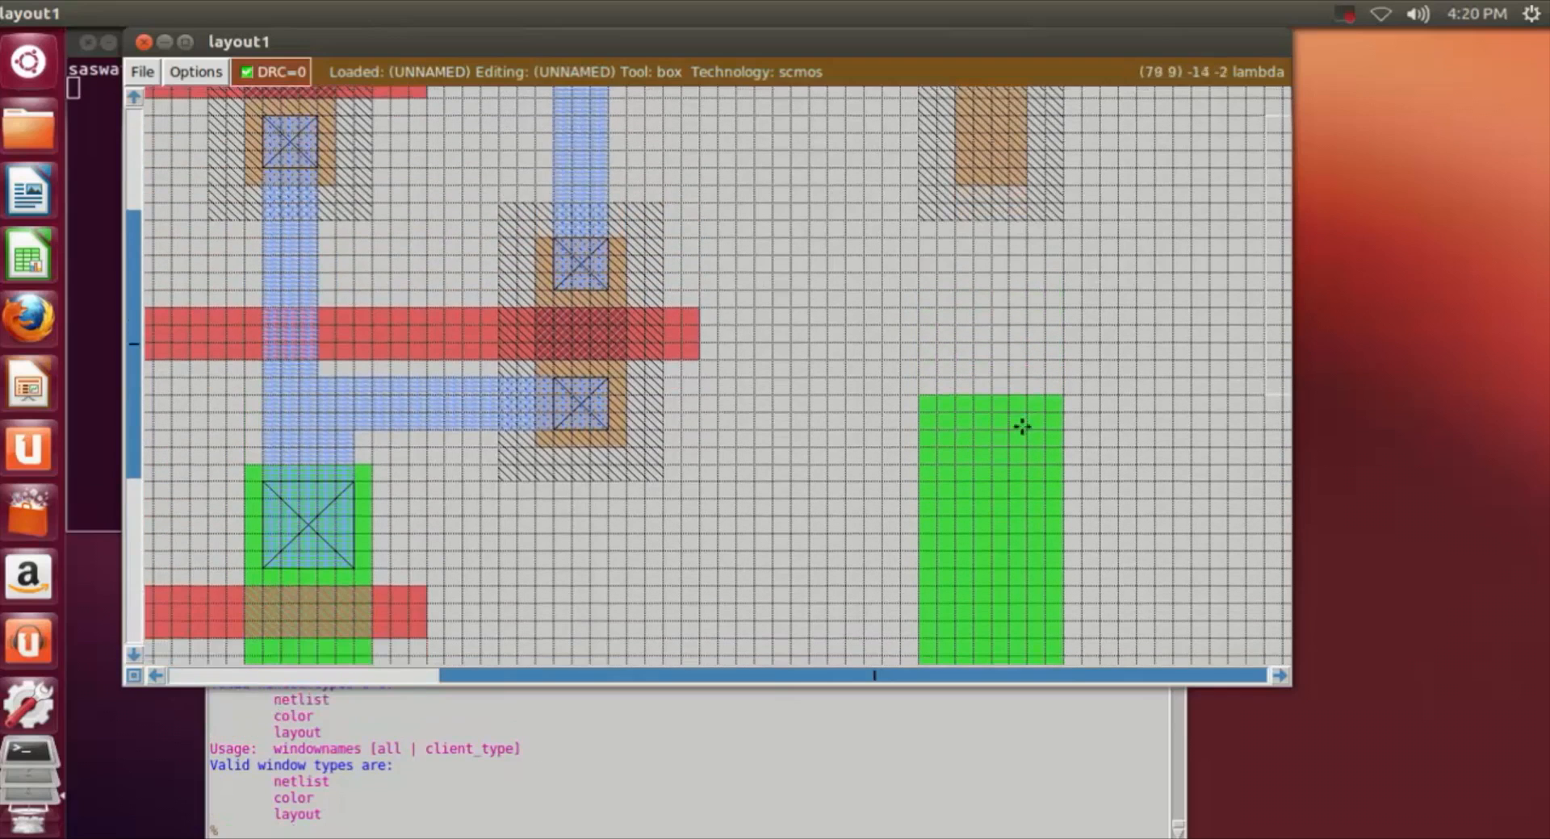
pyautogui.click(1025, 394)
pyautogui.scroll(-5, 1038, 419)
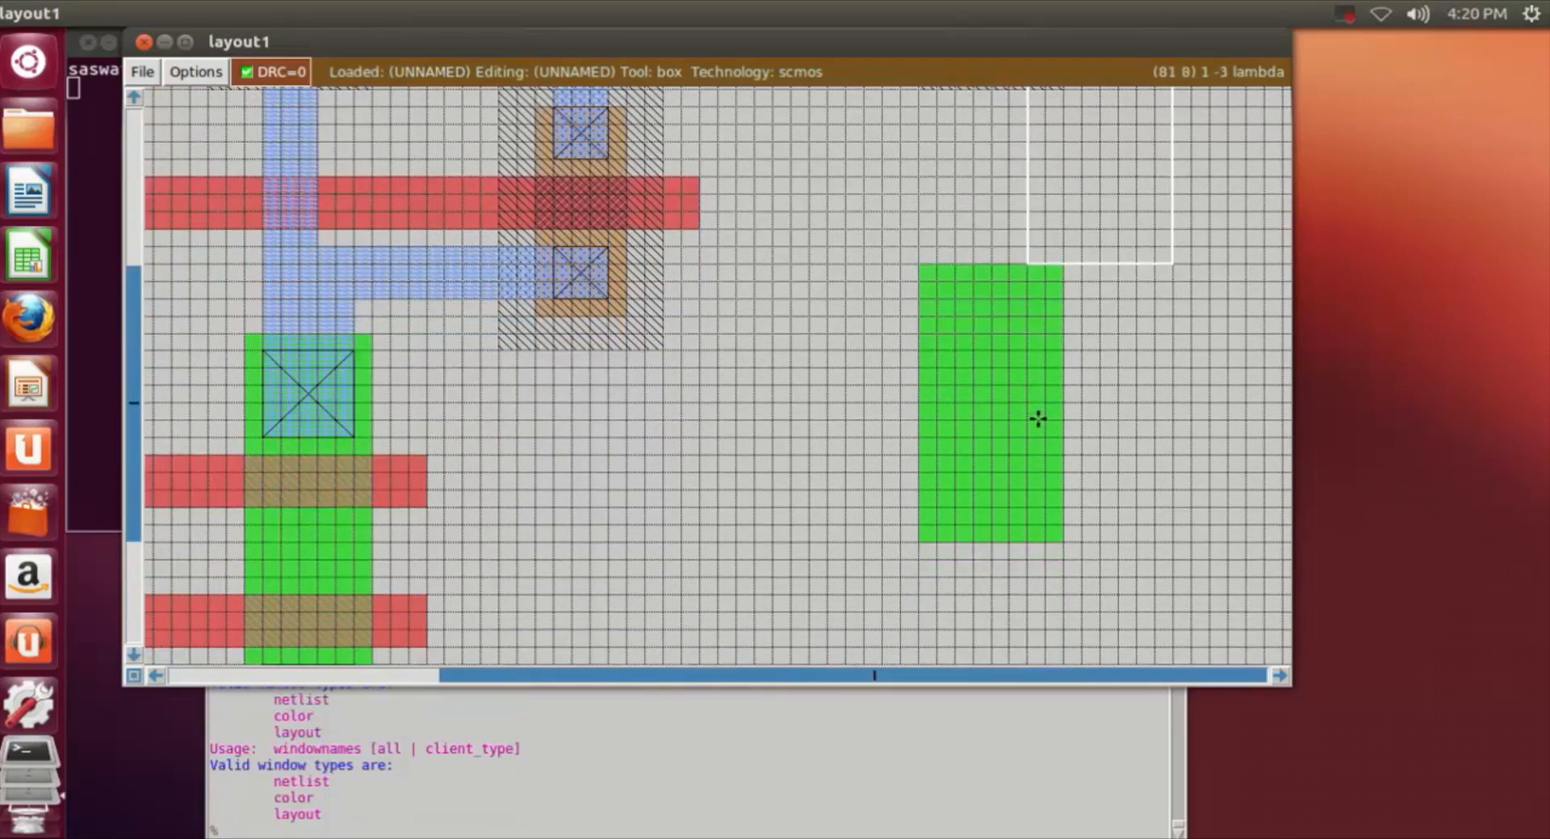
pyautogui.rightClick(1062, 547)
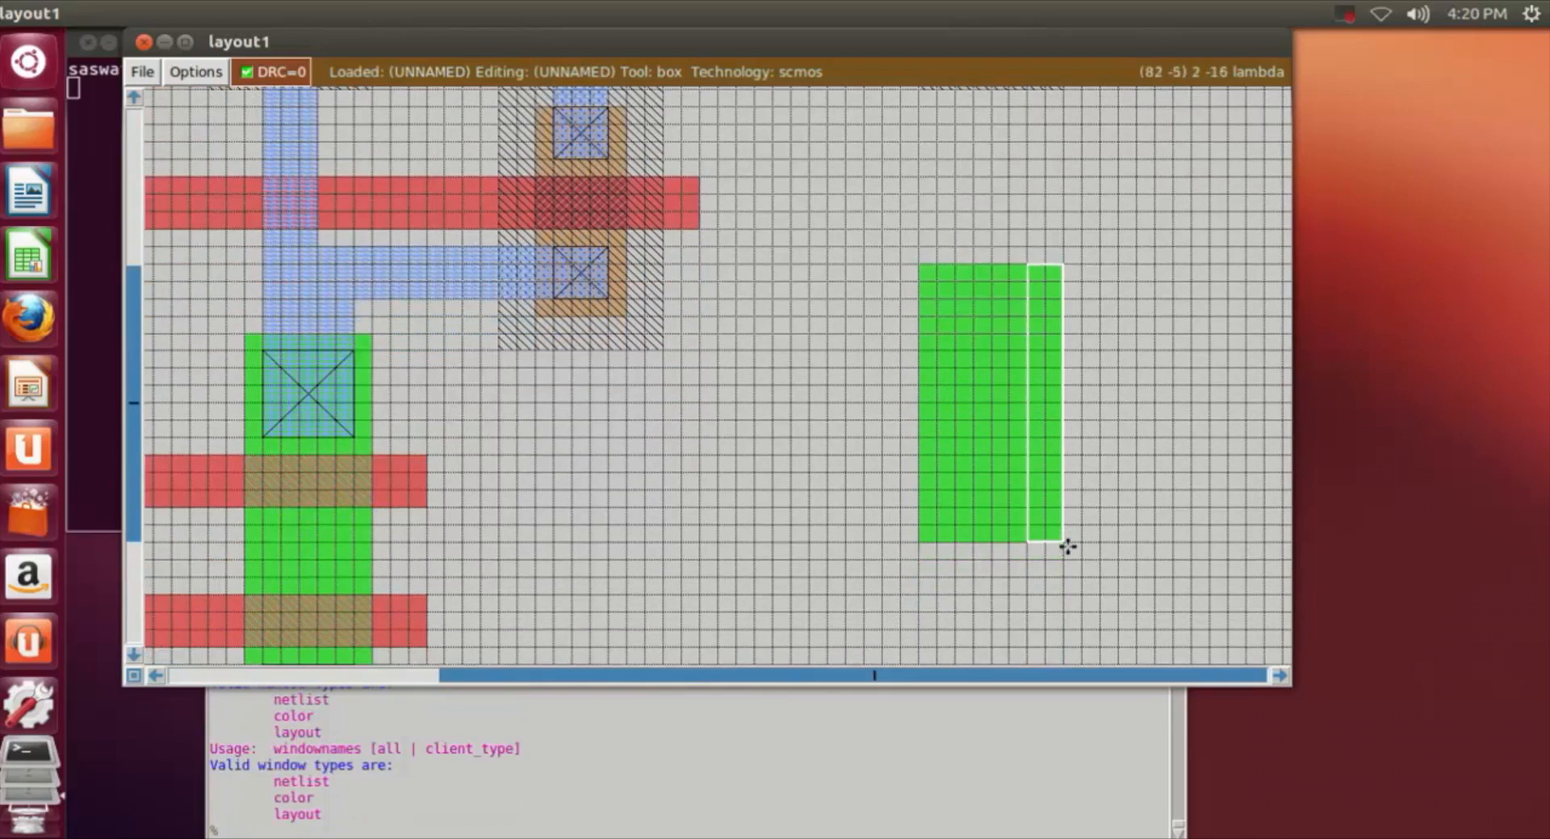
pyautogui.scroll(3, 794, 389)
pyautogui.scroll(2, 794, 389)
# Step: Erase a full-height strip 2 lambda wide along the left edge of the new ndiff block
pyautogui.click(811, 376)
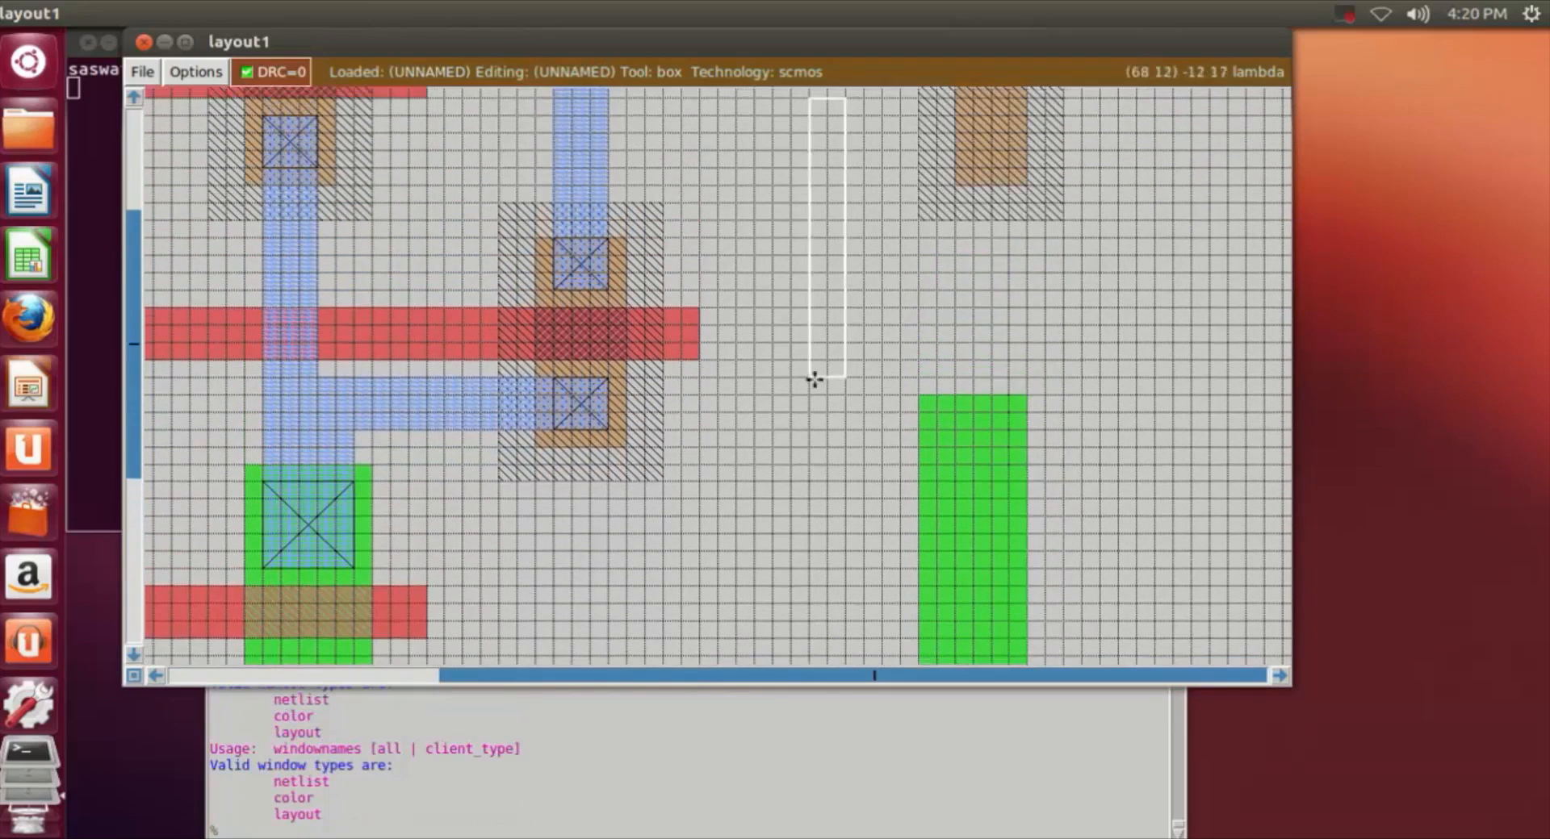
pyautogui.click(956, 398)
pyautogui.scroll(-6, 945, 444)
pyautogui.click(923, 515)
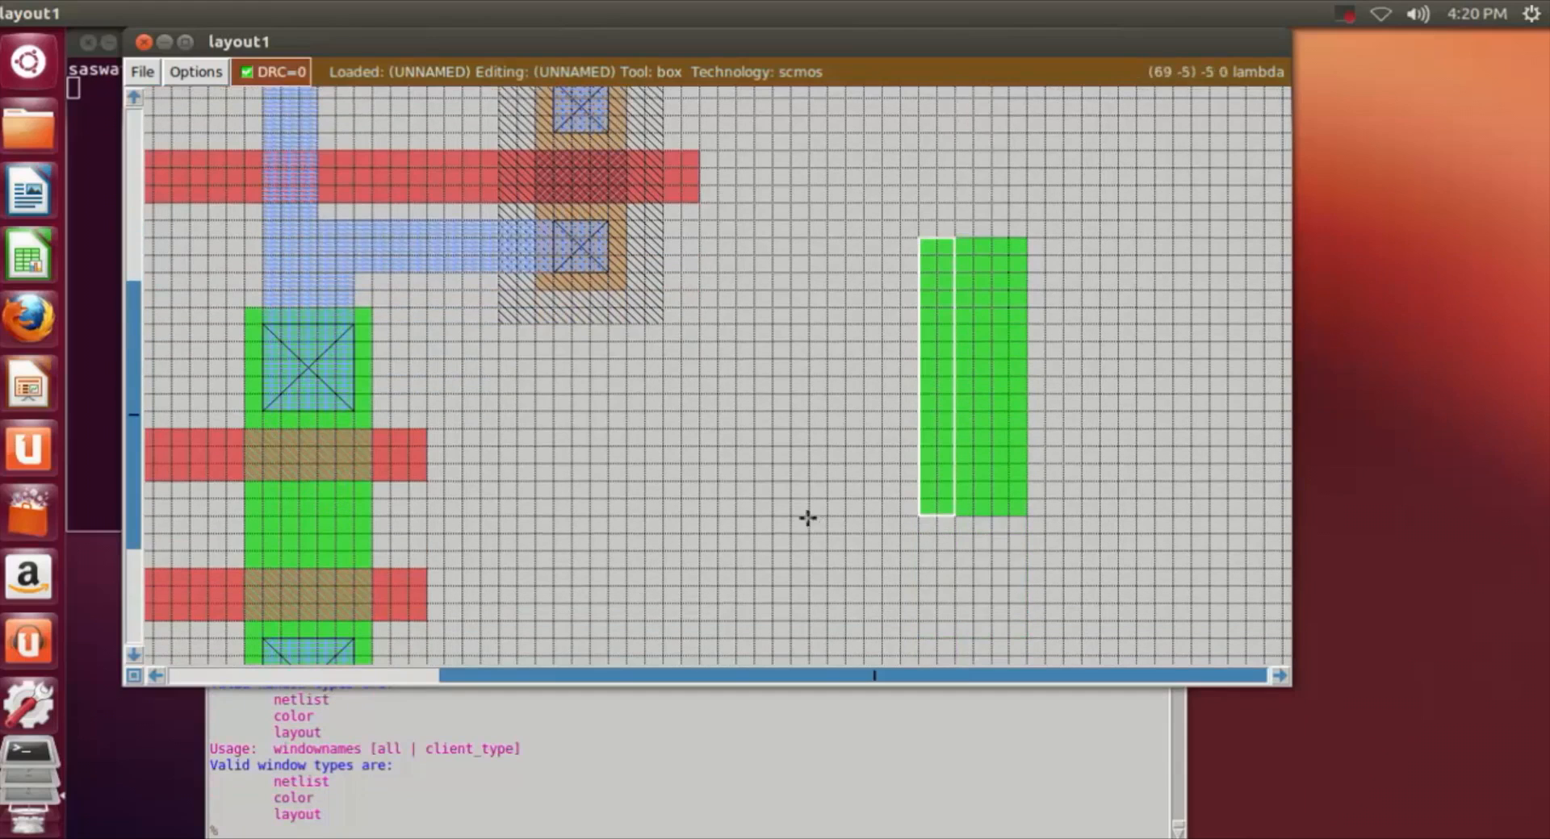
pyautogui.middleClick(779, 513)
# Step: Paint a horizontal poly strip about 27 by 2 lambda across the middle of the third n-well's pdiff, extending past both sides of the well
pyautogui.scroll(1, 779, 513)
pyautogui.click(1221, 446)
pyautogui.scroll(6, 1156, 449)
pyautogui.scroll(-6, 1156, 450)
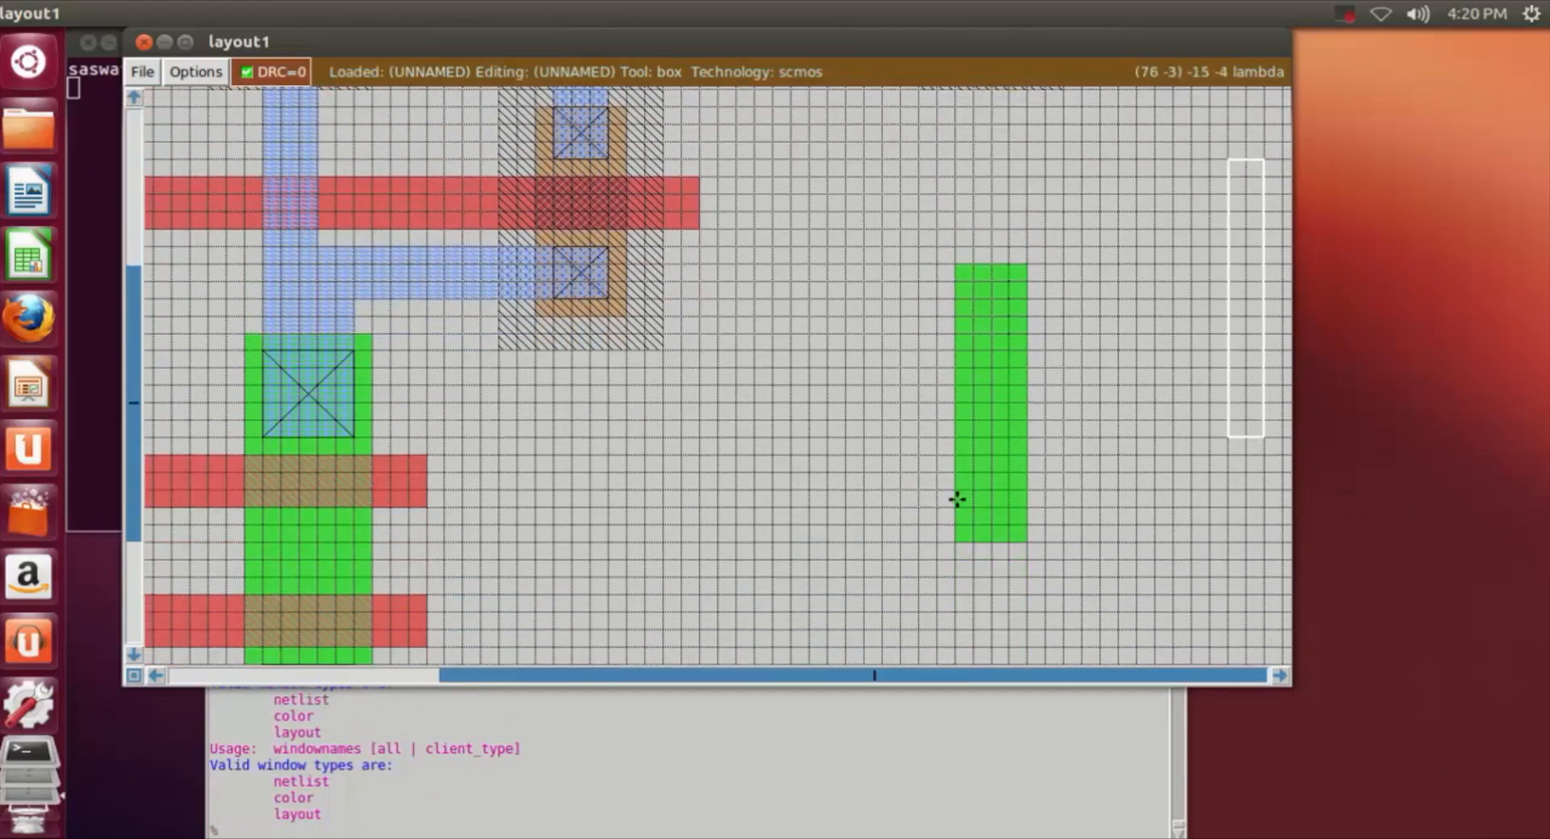
pyautogui.scroll(12, 1127, 453)
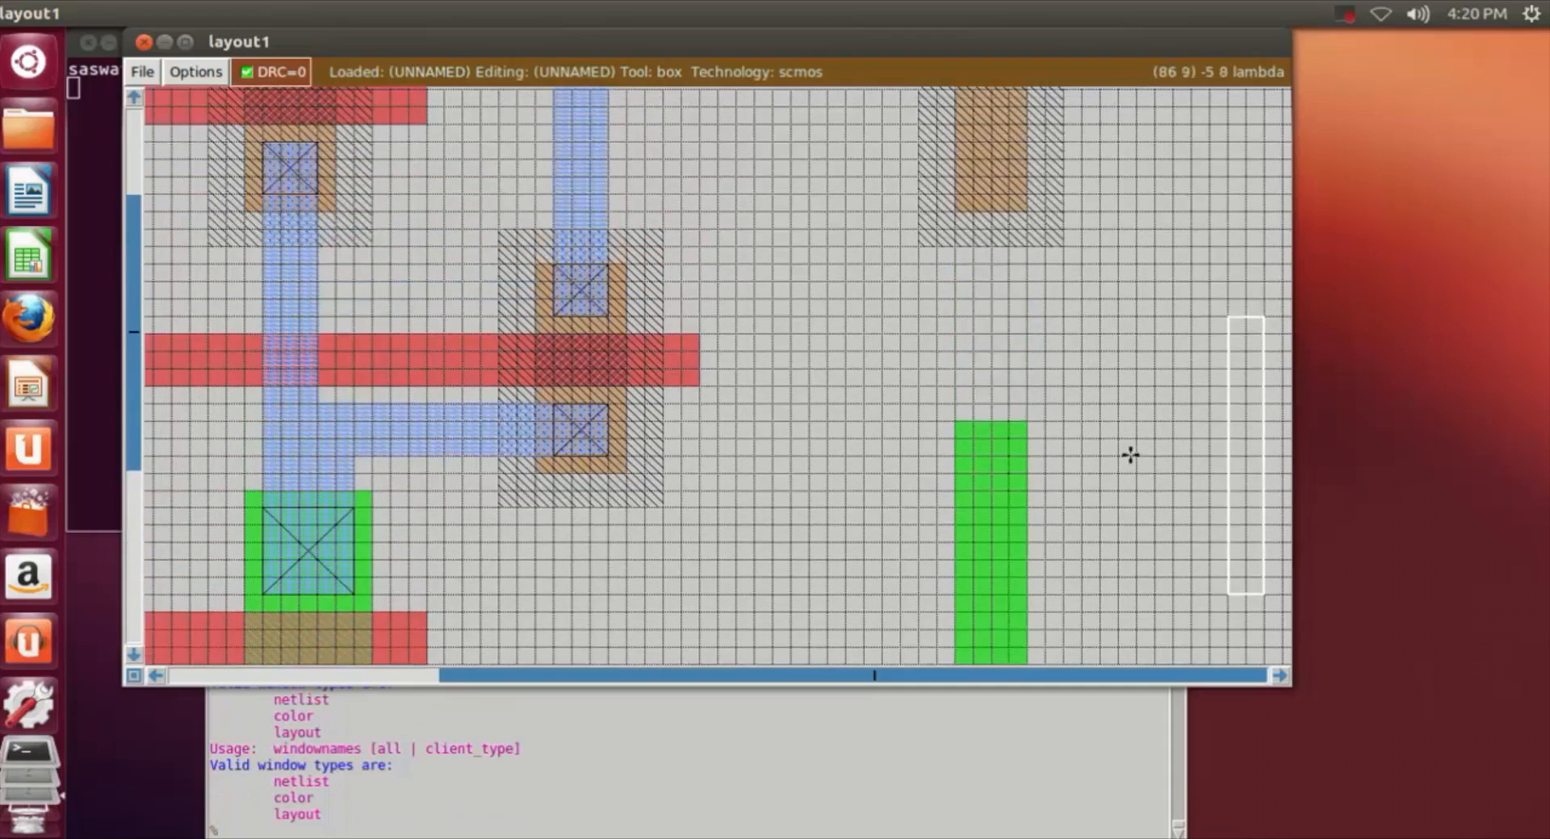
pyautogui.click(809, 271)
pyautogui.rightClick(1259, 308)
pyautogui.moveTo(799, 309); pyautogui.dragTo(716, 303)
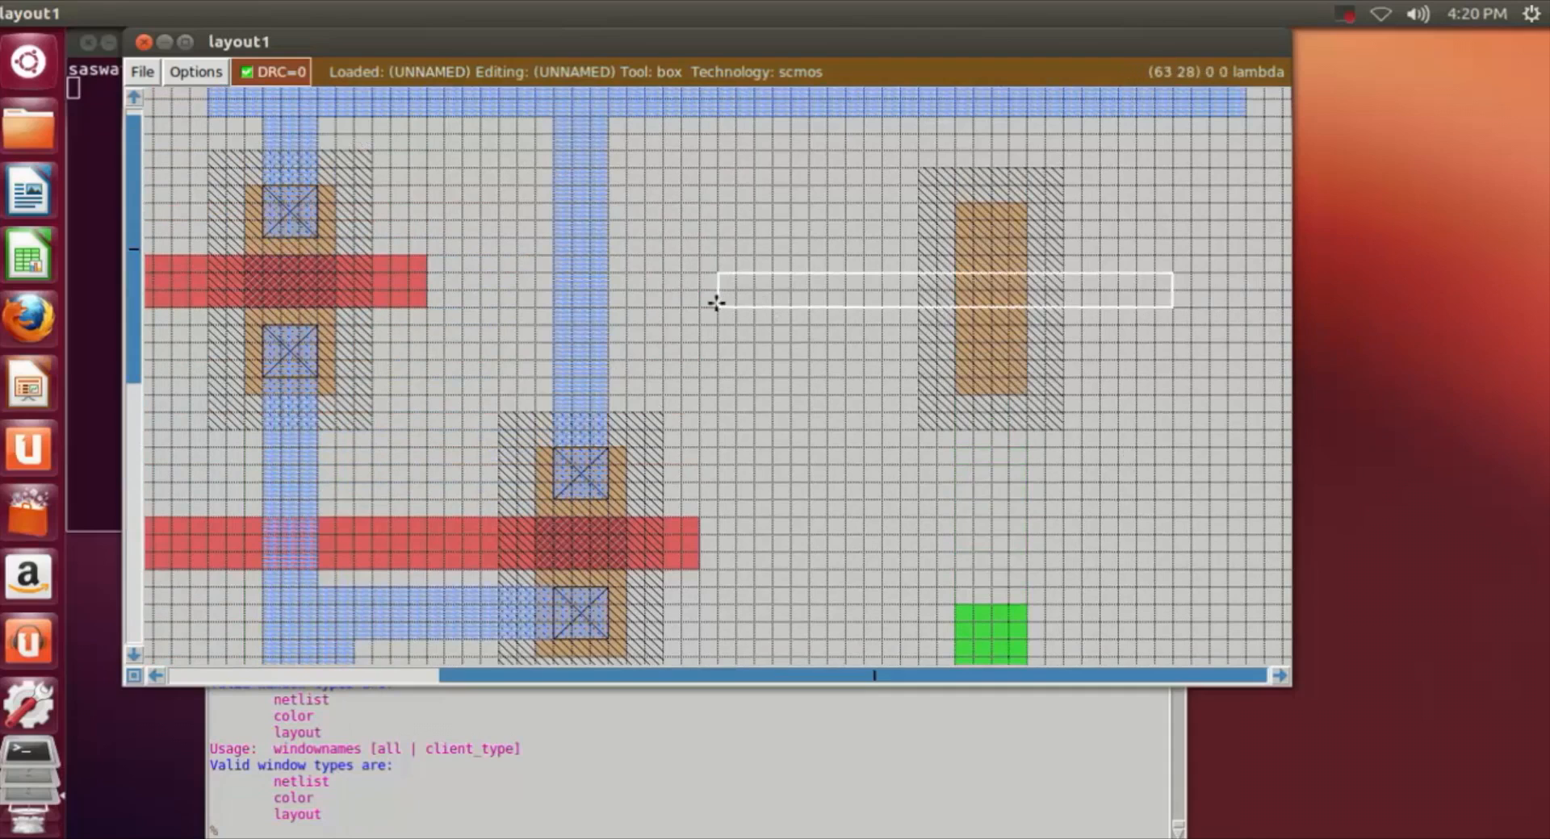
pyautogui.rightClick(1202, 308)
pyautogui.rightClick(1204, 275)
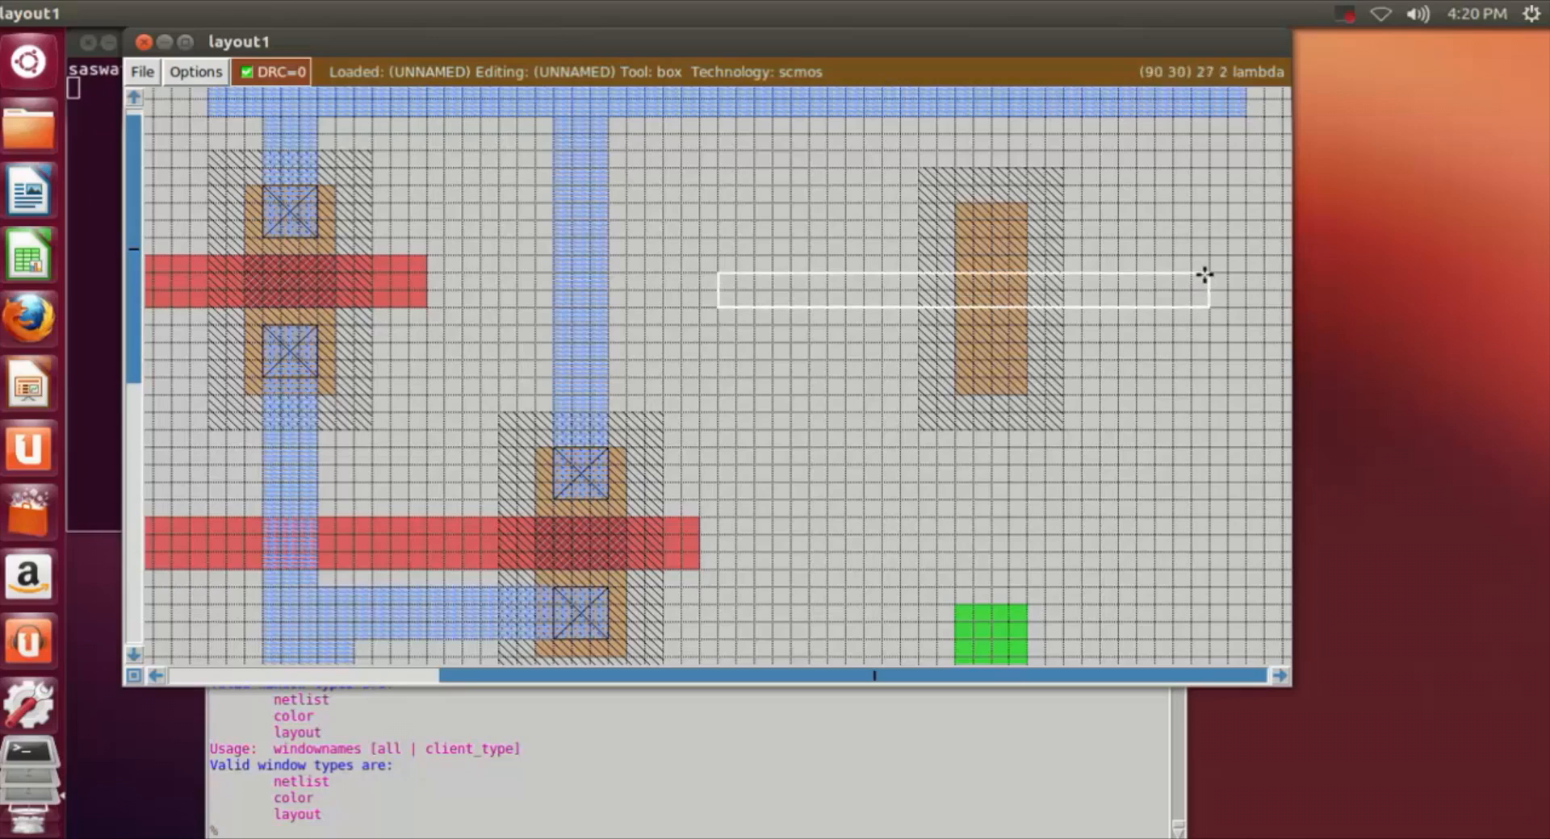
pyautogui.moveTo(1188, 321); pyautogui.dragTo(633, 310)
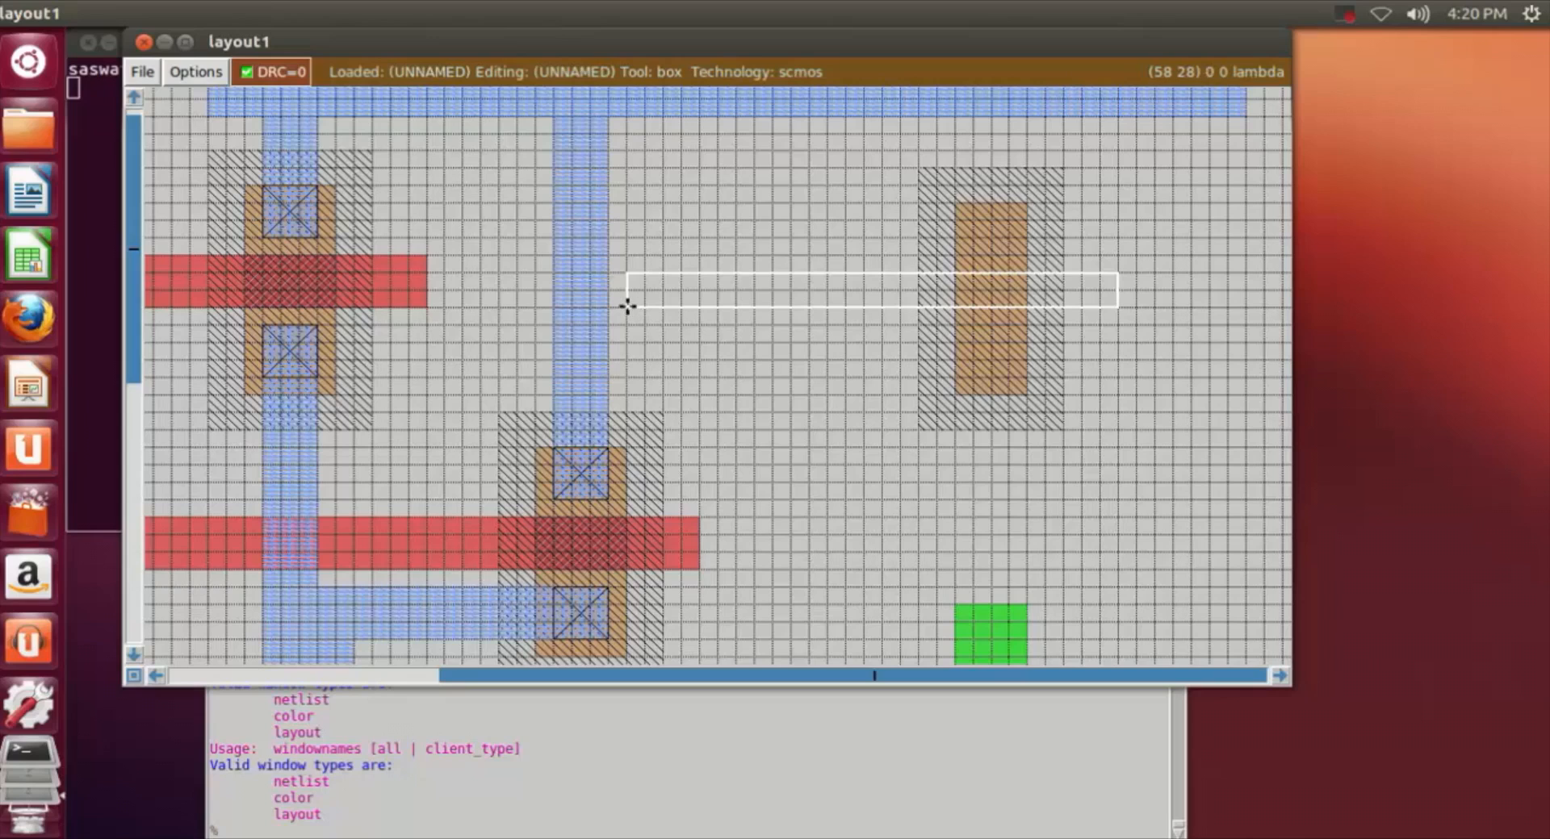
pyautogui.click(411, 823)
pyautogui.write('paint poly')
pyautogui.press('Return')
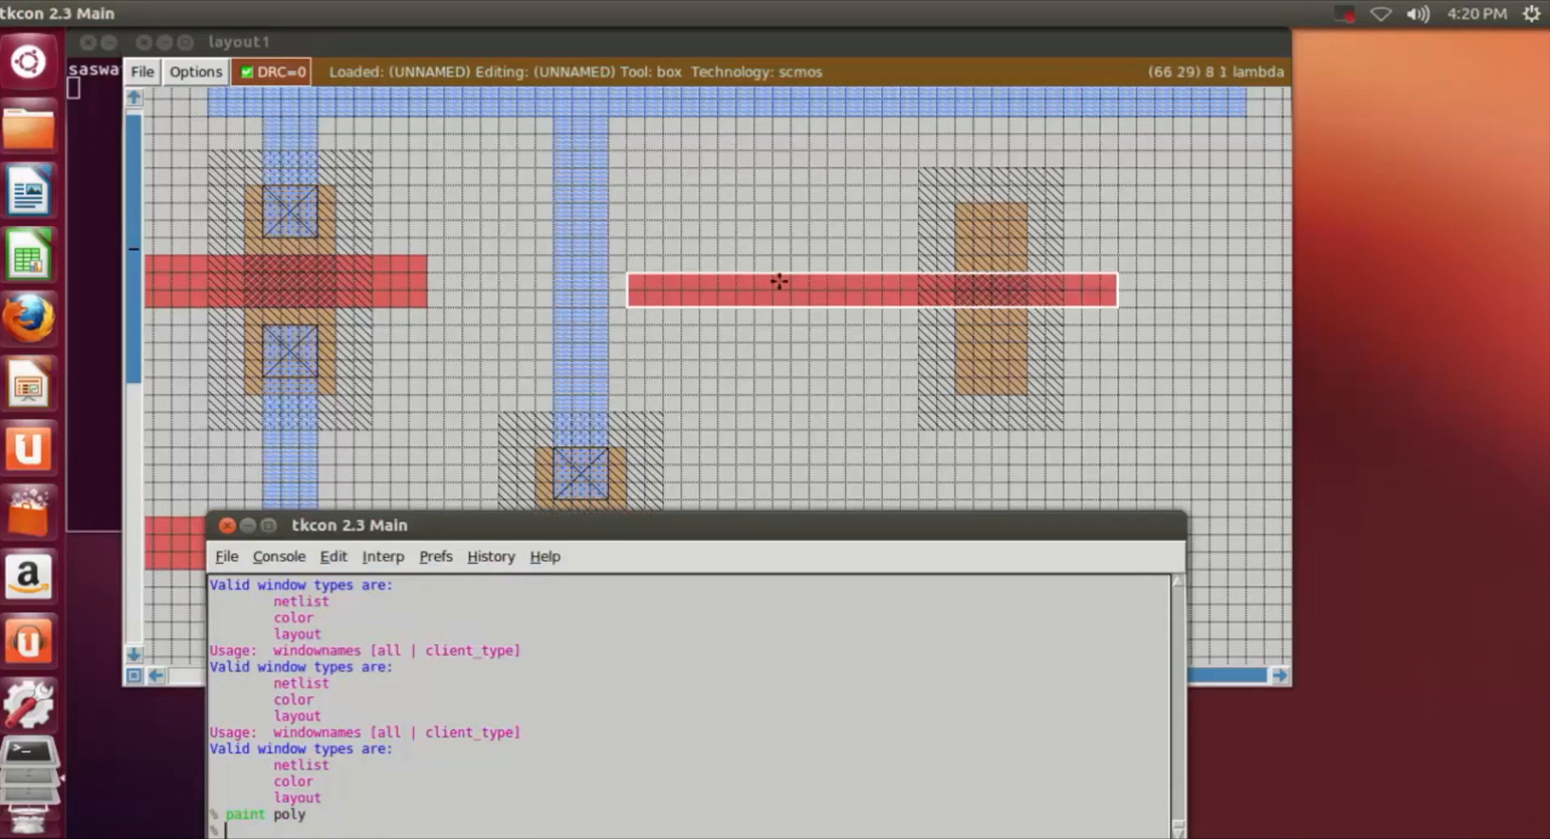
# Step: Erase the leftmost 12 lambda of the poly strip that crosses the third n-well
pyautogui.click(627, 272)
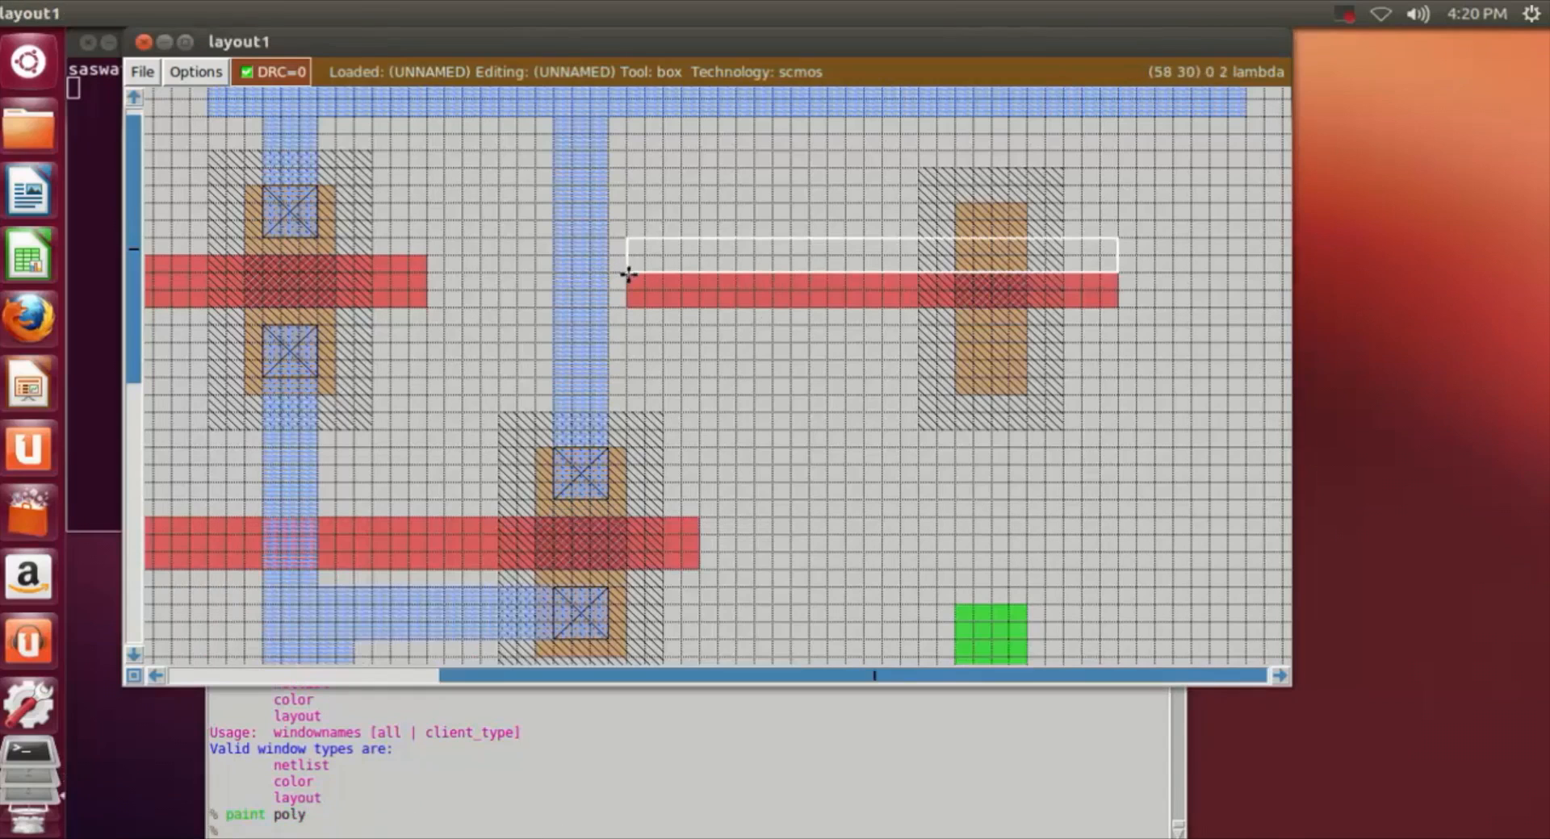
pyautogui.rightClick(839, 312)
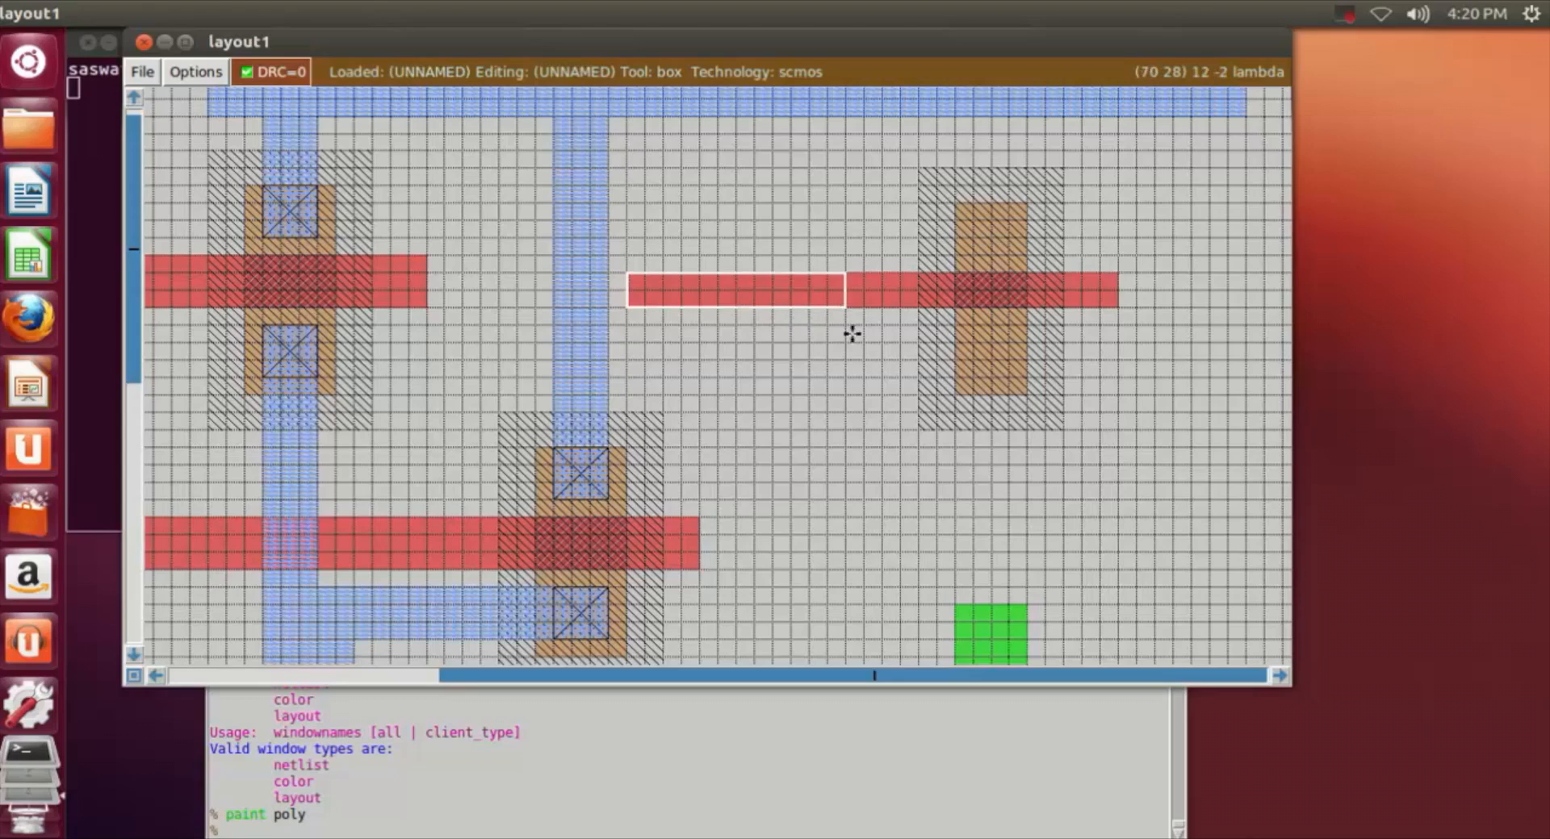
pyautogui.click(539, 830)
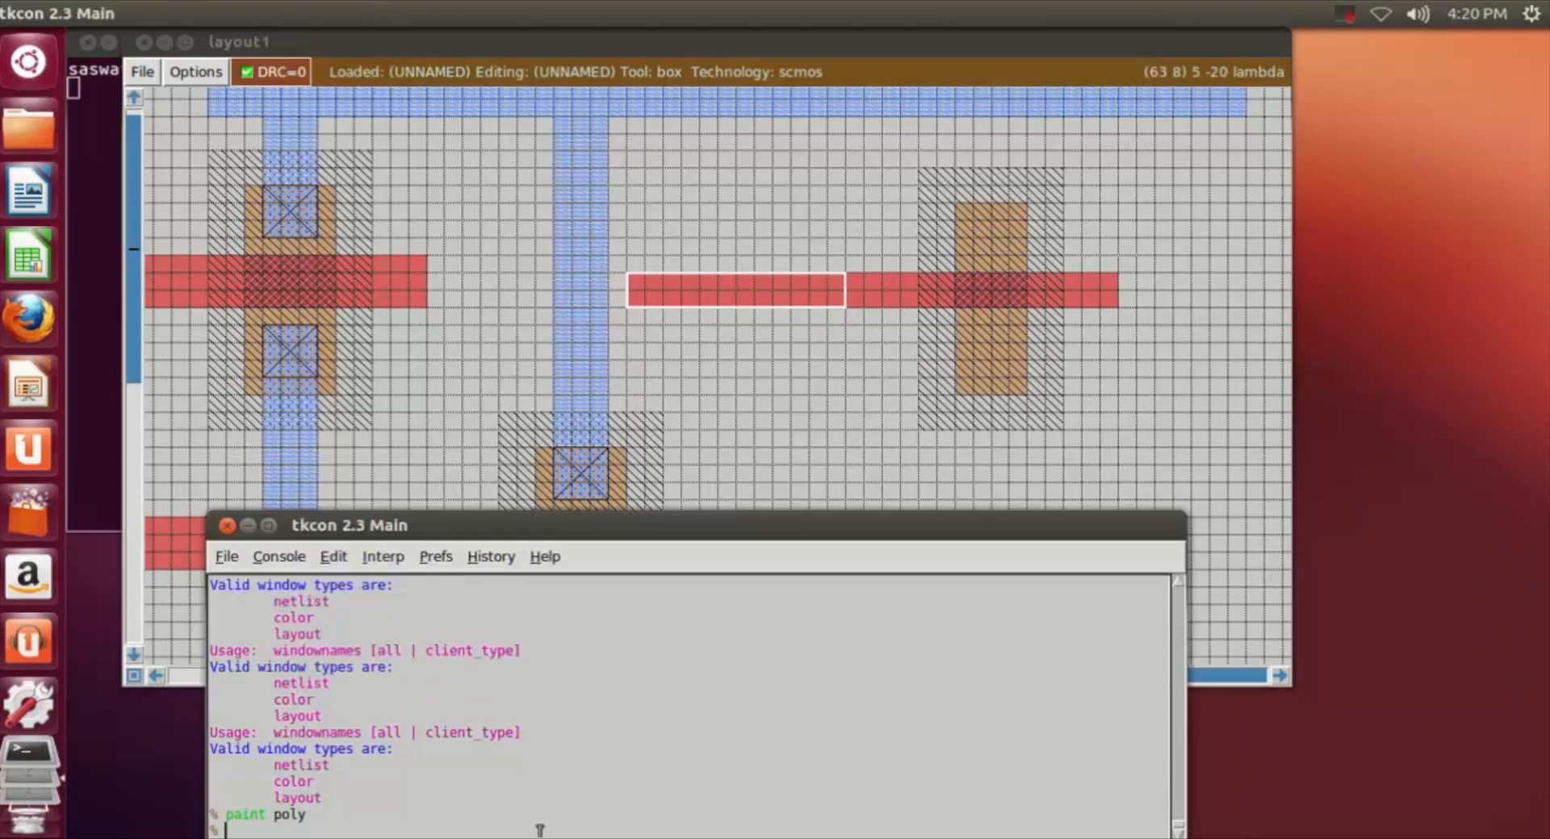
pyautogui.write('erase')
pyautogui.press('Return')
# Step: Paint a 12 by 2 lambda poly strip across the new ndiff, starting directly below the left end of the upper poly strip
pyautogui.click(738, 442)
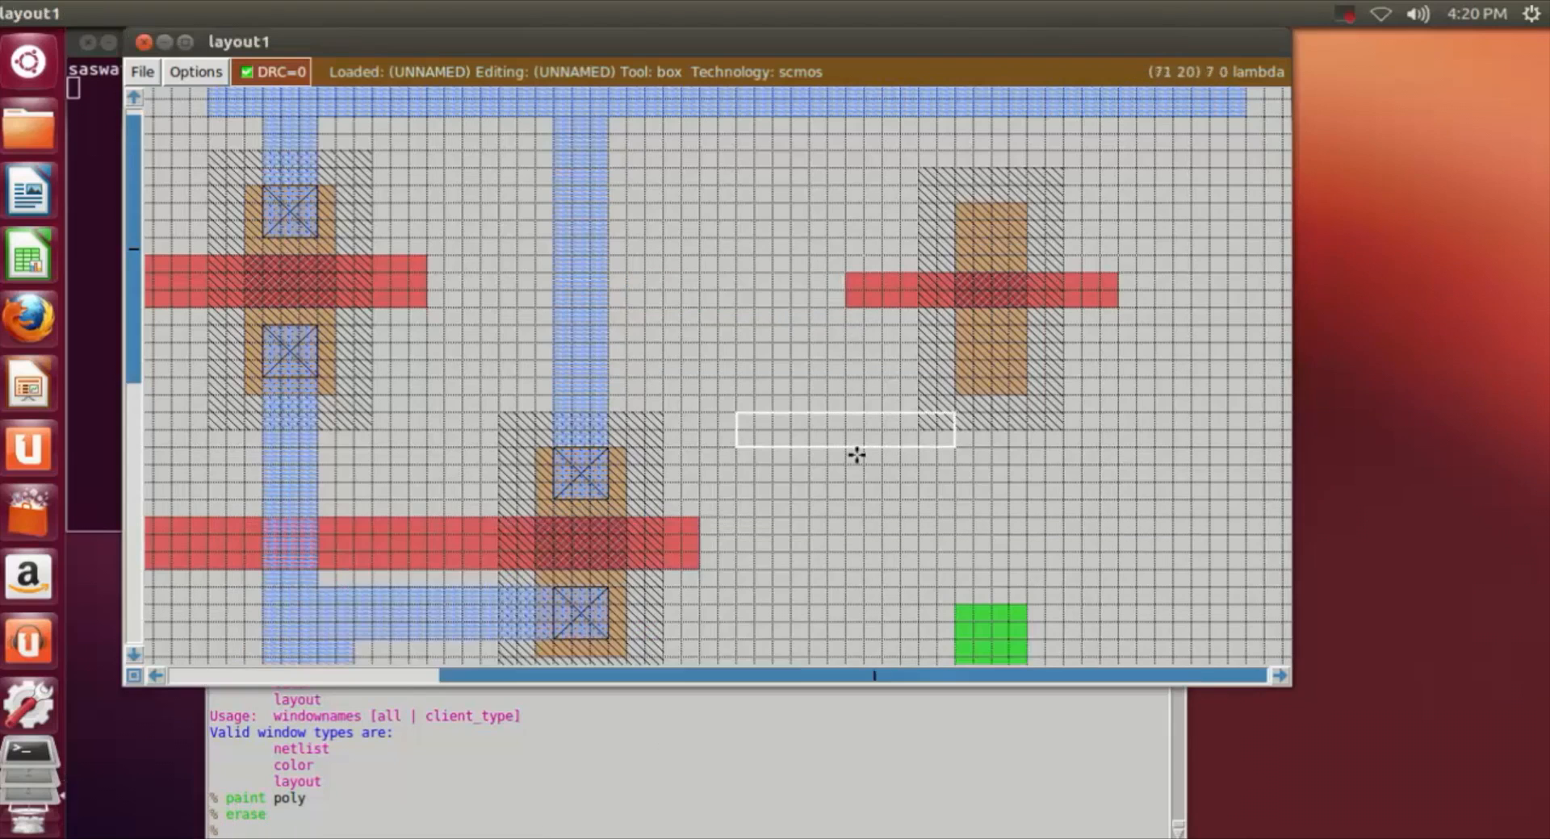
pyautogui.scroll(-5, 854, 453)
pyautogui.click(910, 477)
pyautogui.click(847, 483)
pyautogui.click(851, 460)
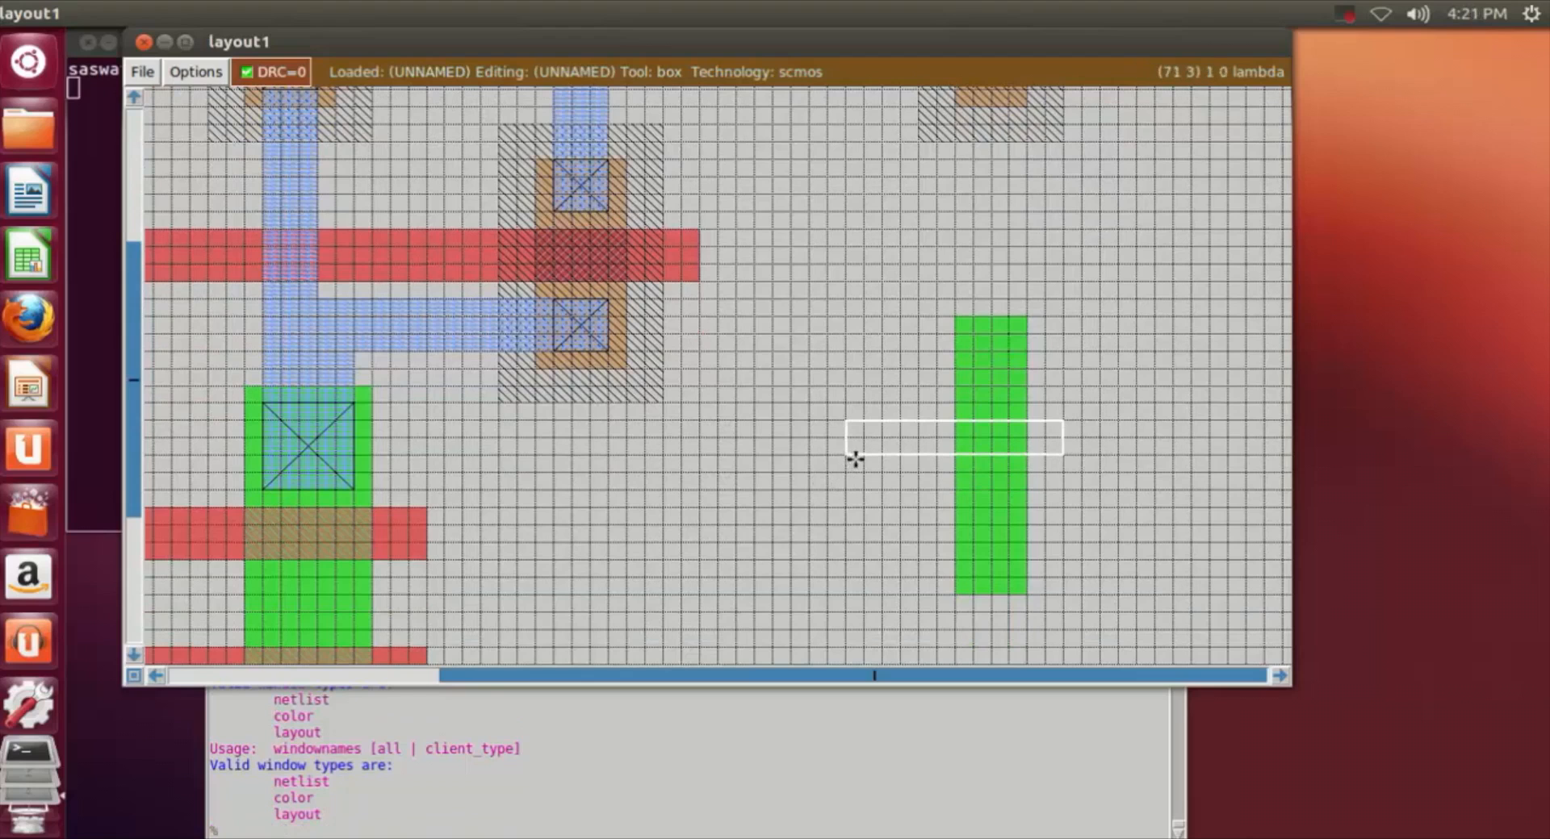
pyautogui.click(670, 831)
pyautogui.write('paint poly')
pyautogui.press('Return')
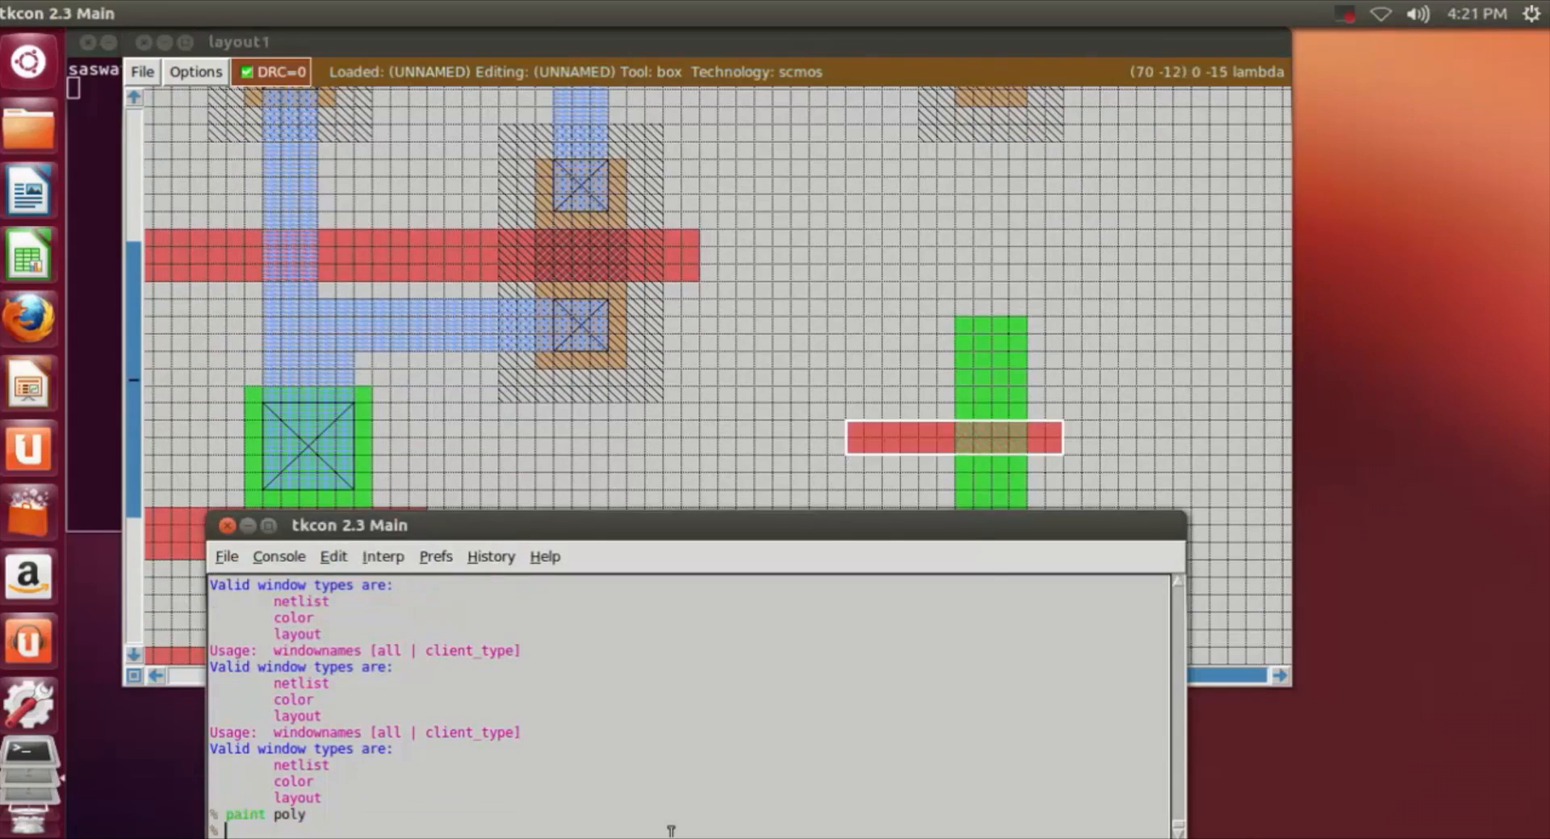
# Step: Paint a vertical poly strip about 2 by 23 lambda joining the left ends of the upper and lower gate strips
pyautogui.click(1223, 373)
pyautogui.scroll(1, 1217, 384)
pyautogui.scroll(1, 1220, 379)
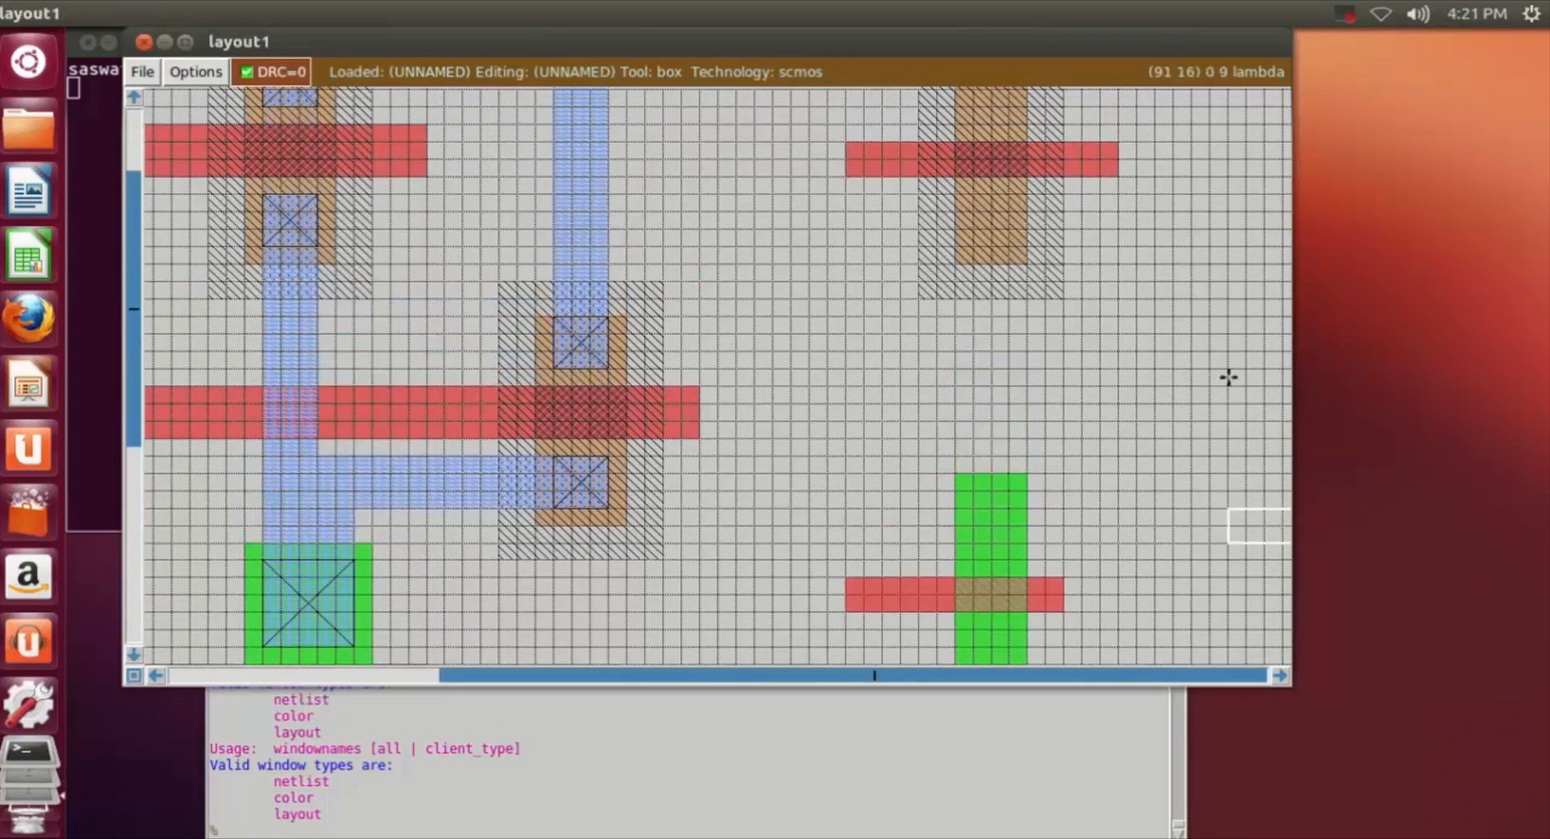
pyautogui.click(850, 183)
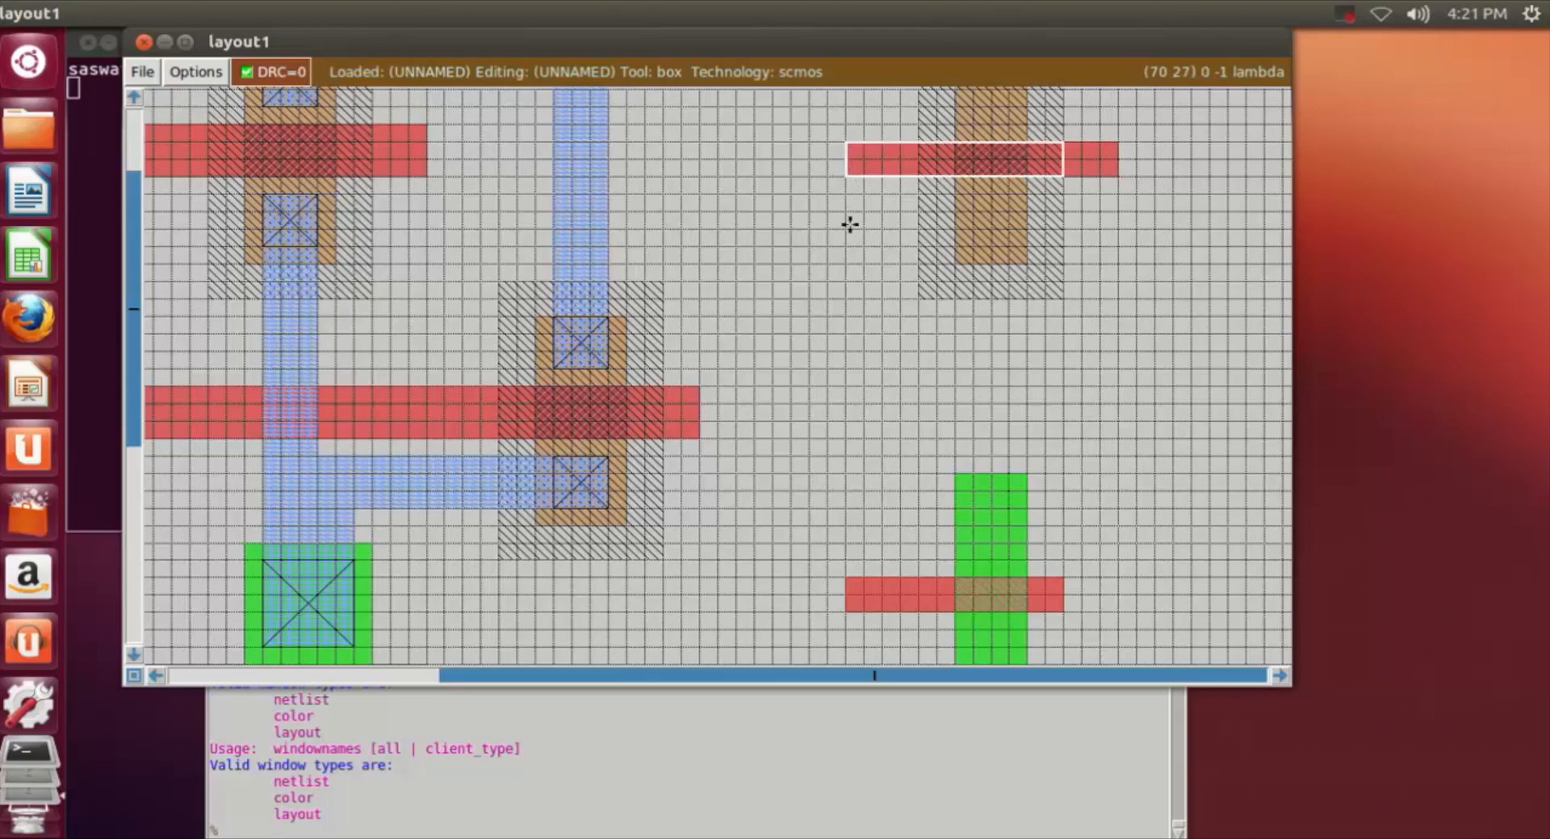
pyautogui.rightClick(870, 575)
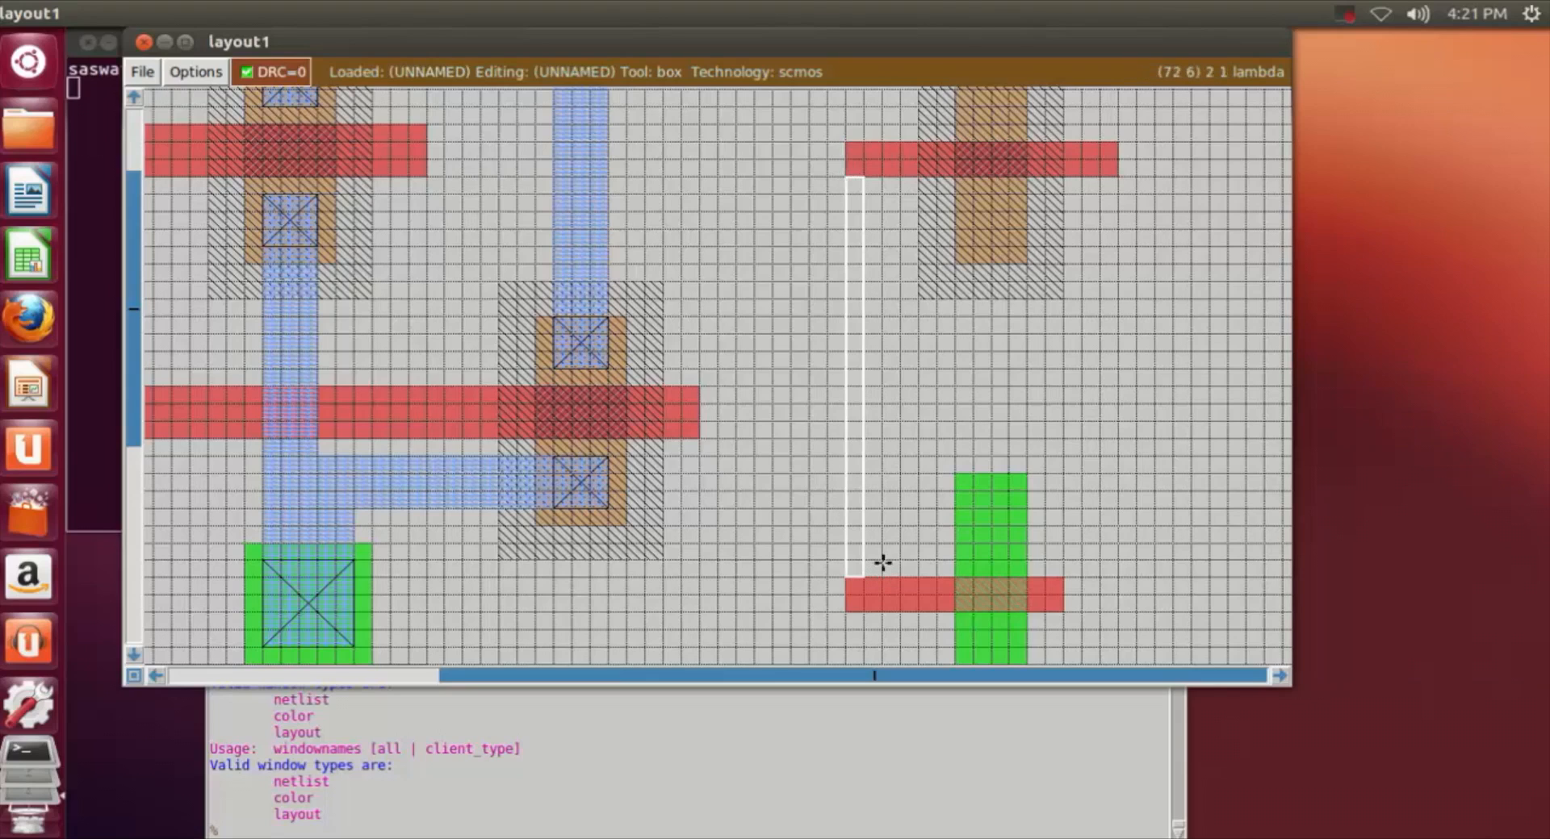
pyautogui.click(880, 567)
pyautogui.click(862, 570)
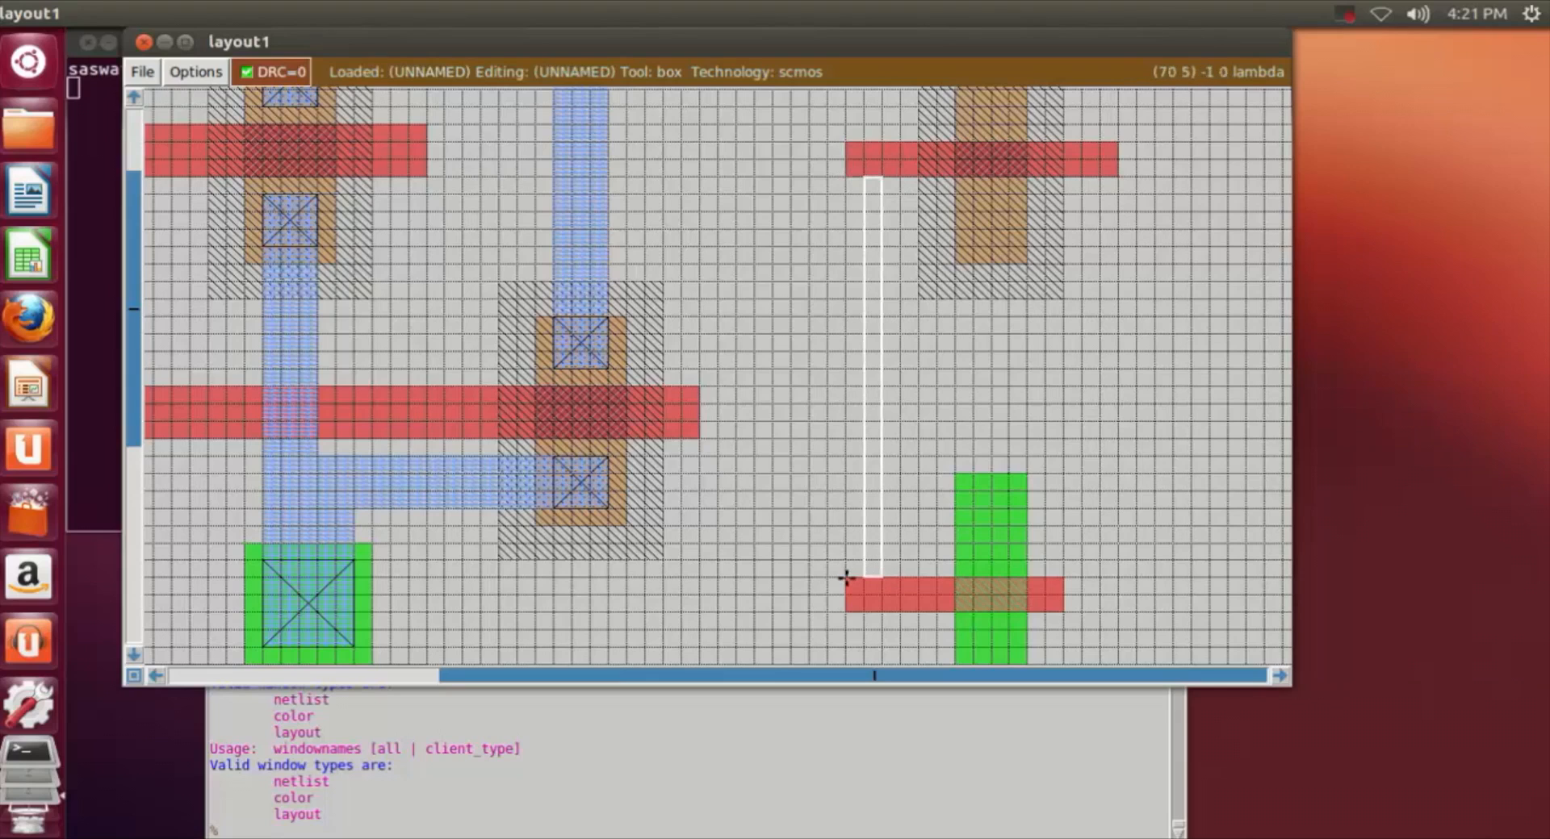
pyautogui.moveTo(853, 573); pyautogui.dragTo(885, 175, button='right')
pyautogui.click(694, 823)
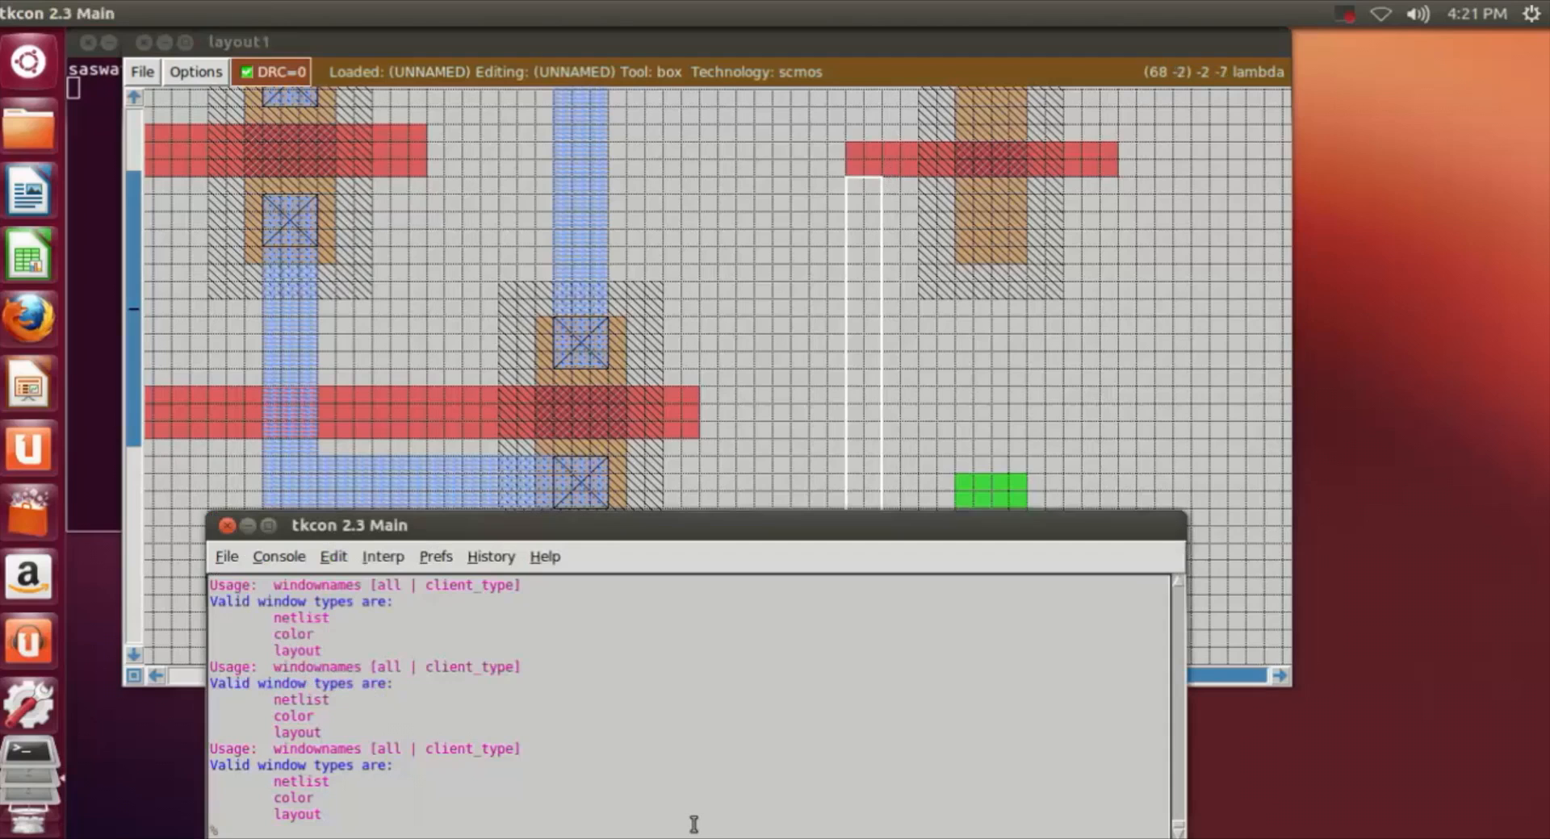
pyautogui.write('paint poly')
pyautogui.press('Return')
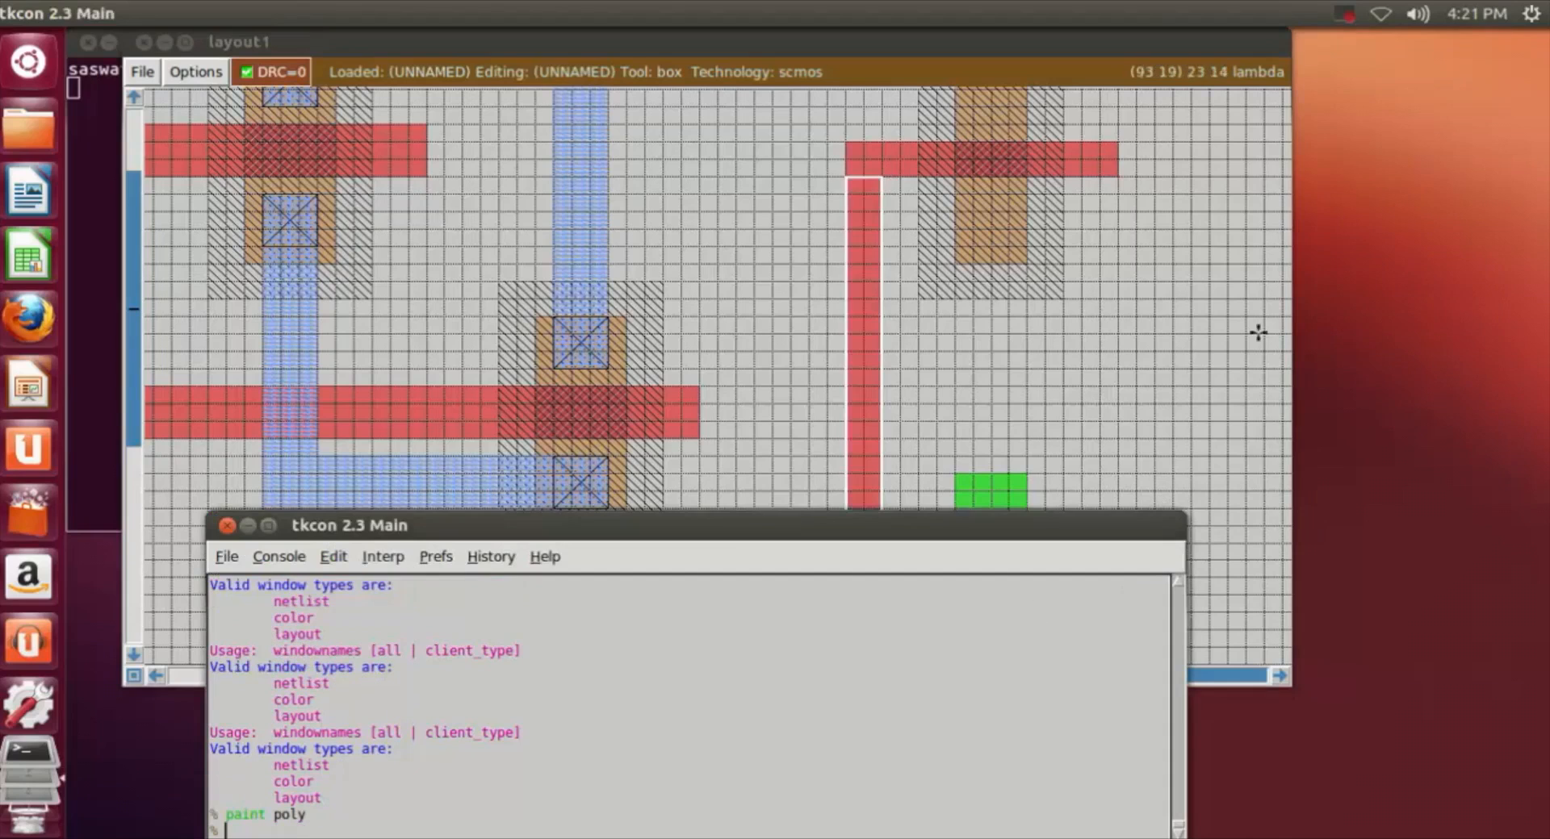
pyautogui.click(1204, 343)
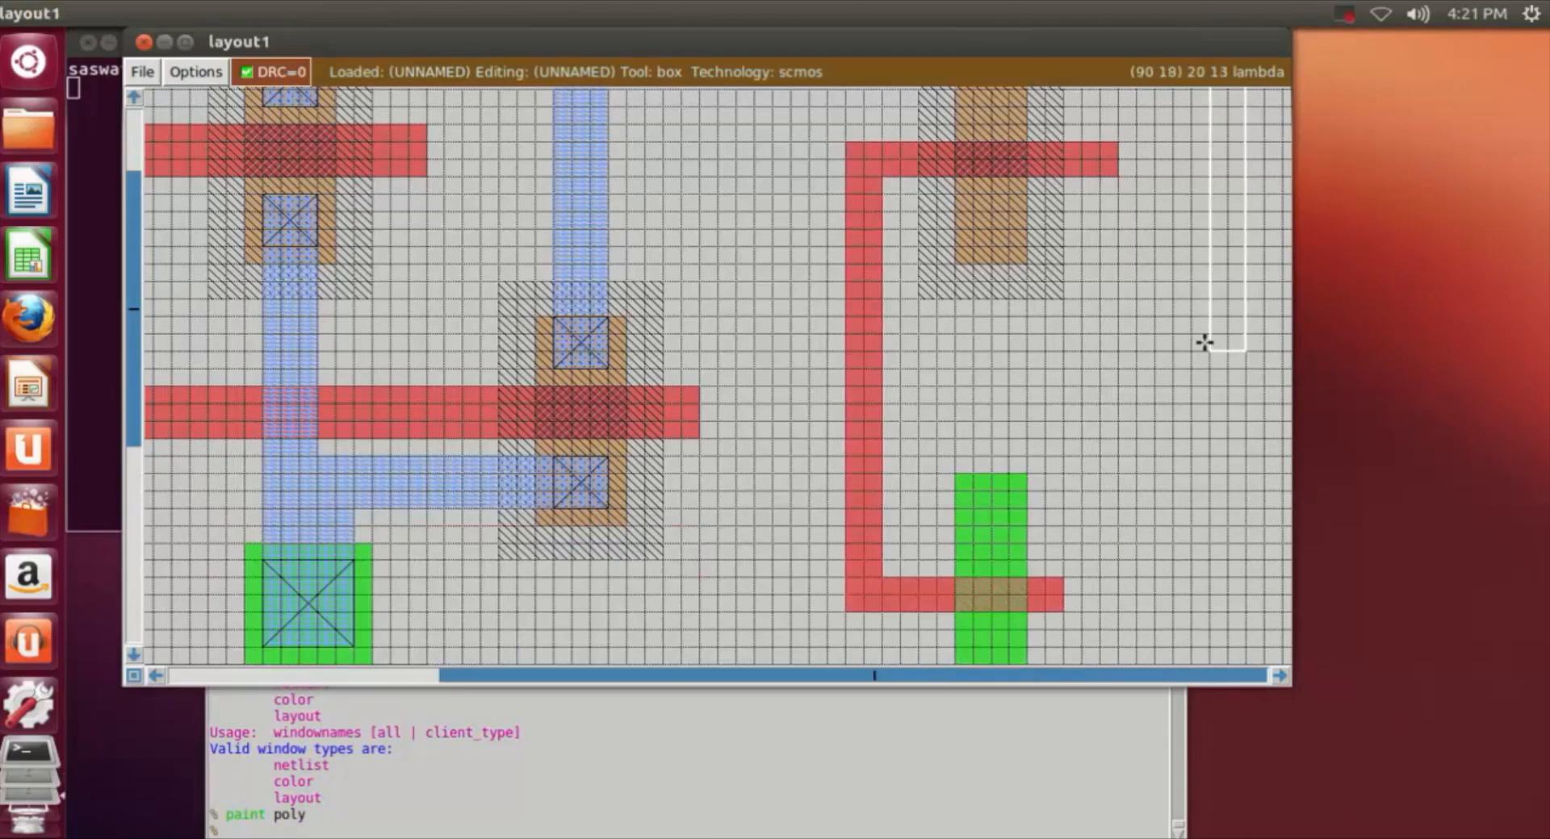
# Step: Erase the rightmost 1 lambda of the poly strip that crosses the third n-well
pyautogui.click(1099, 144)
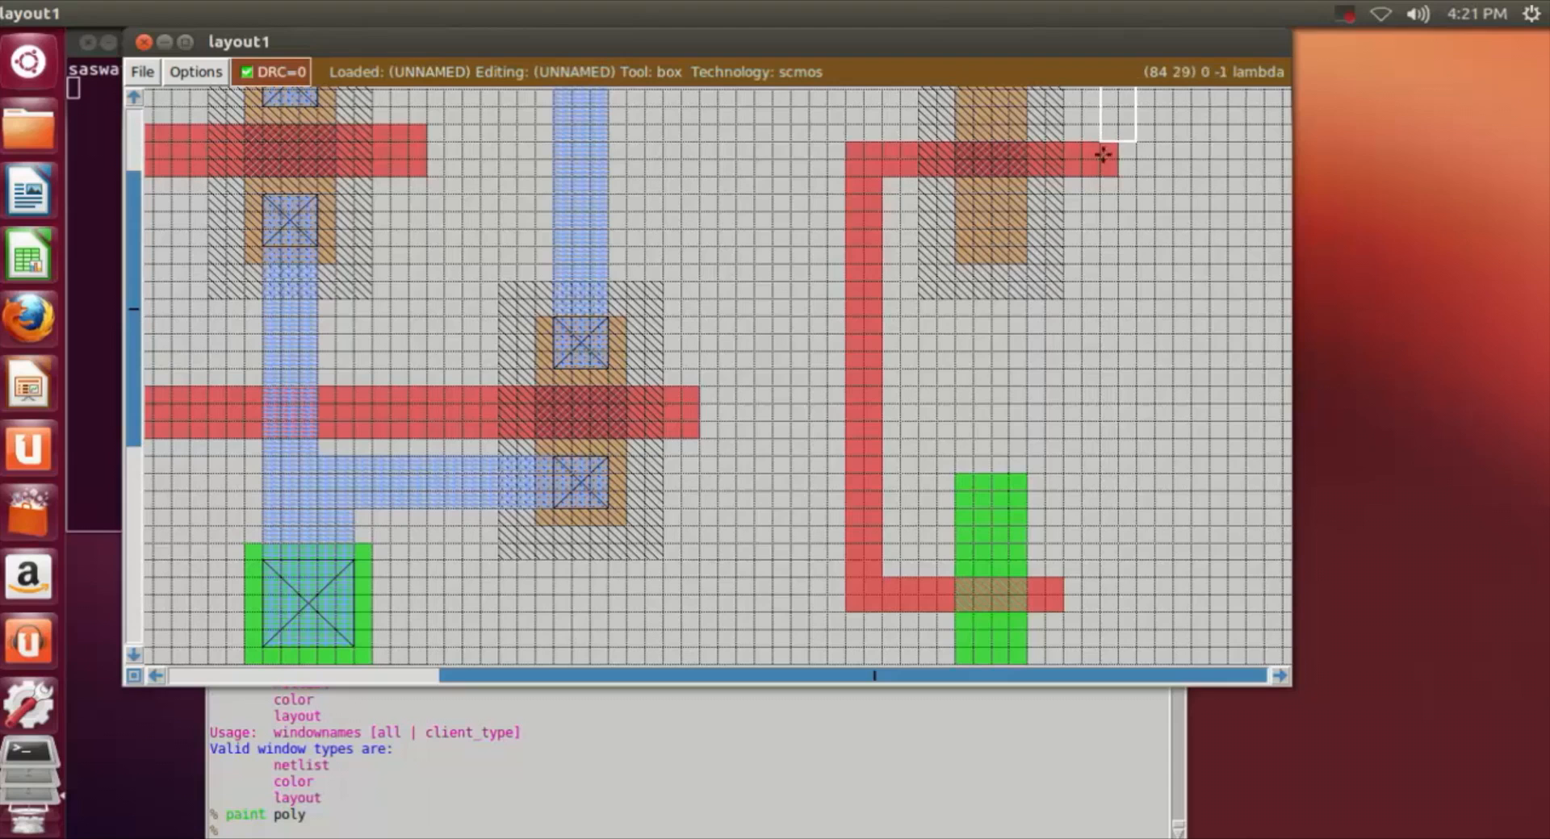
pyautogui.rightClick(1118, 176)
pyautogui.middleClick(1162, 213)
pyautogui.click(1184, 346)
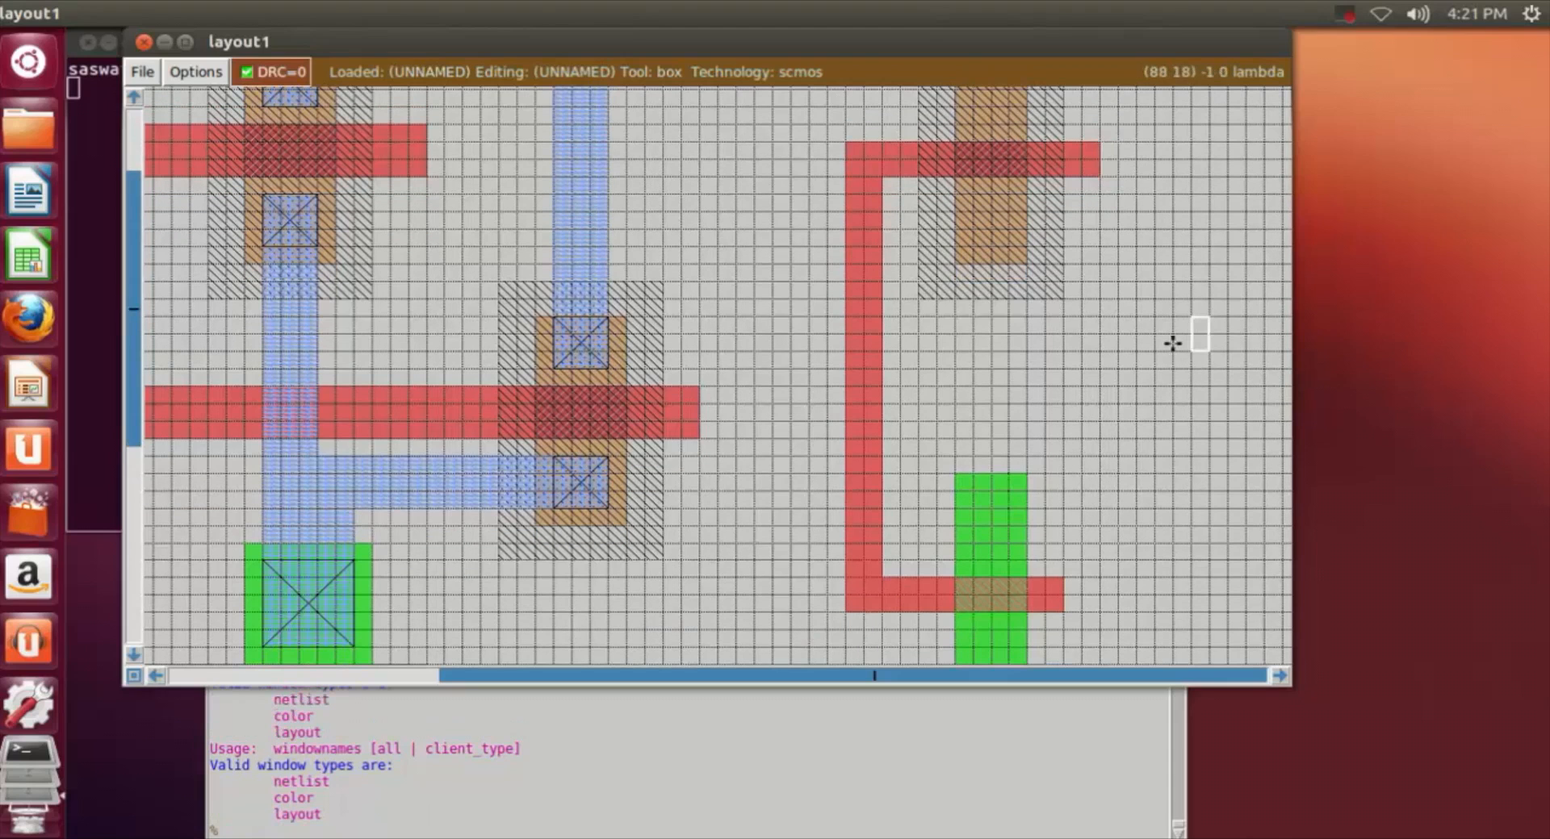
# Step: Paint an m1 strip about 4 by 8 lambda from the upper m1 rail down over the upper part of the third n-well's pdiff
pyautogui.scroll(-2, 1172, 343)
pyautogui.scroll(2, 1175, 338)
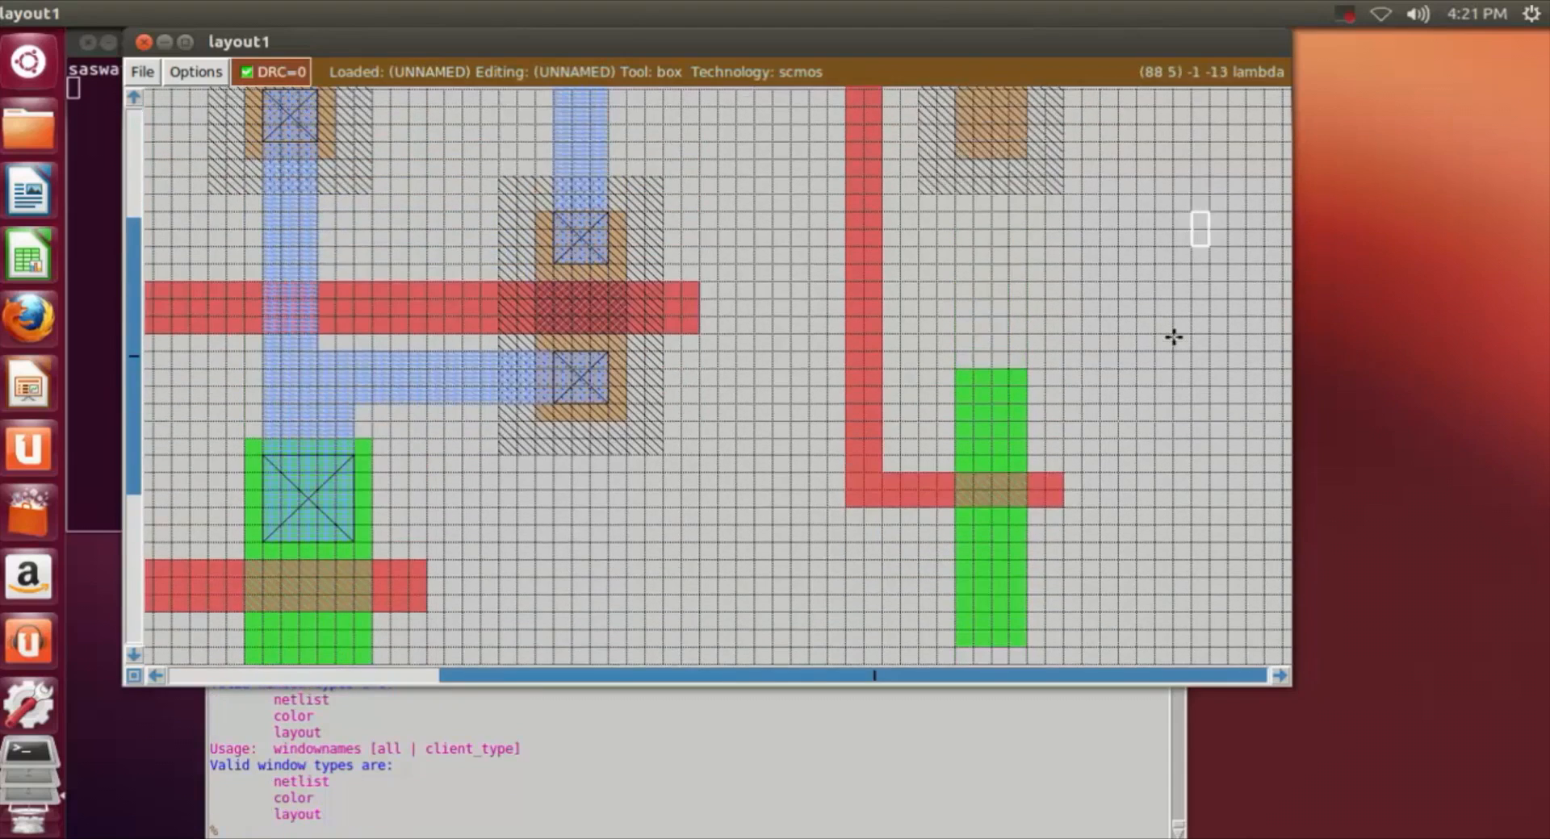
pyautogui.scroll(-3, 1174, 334)
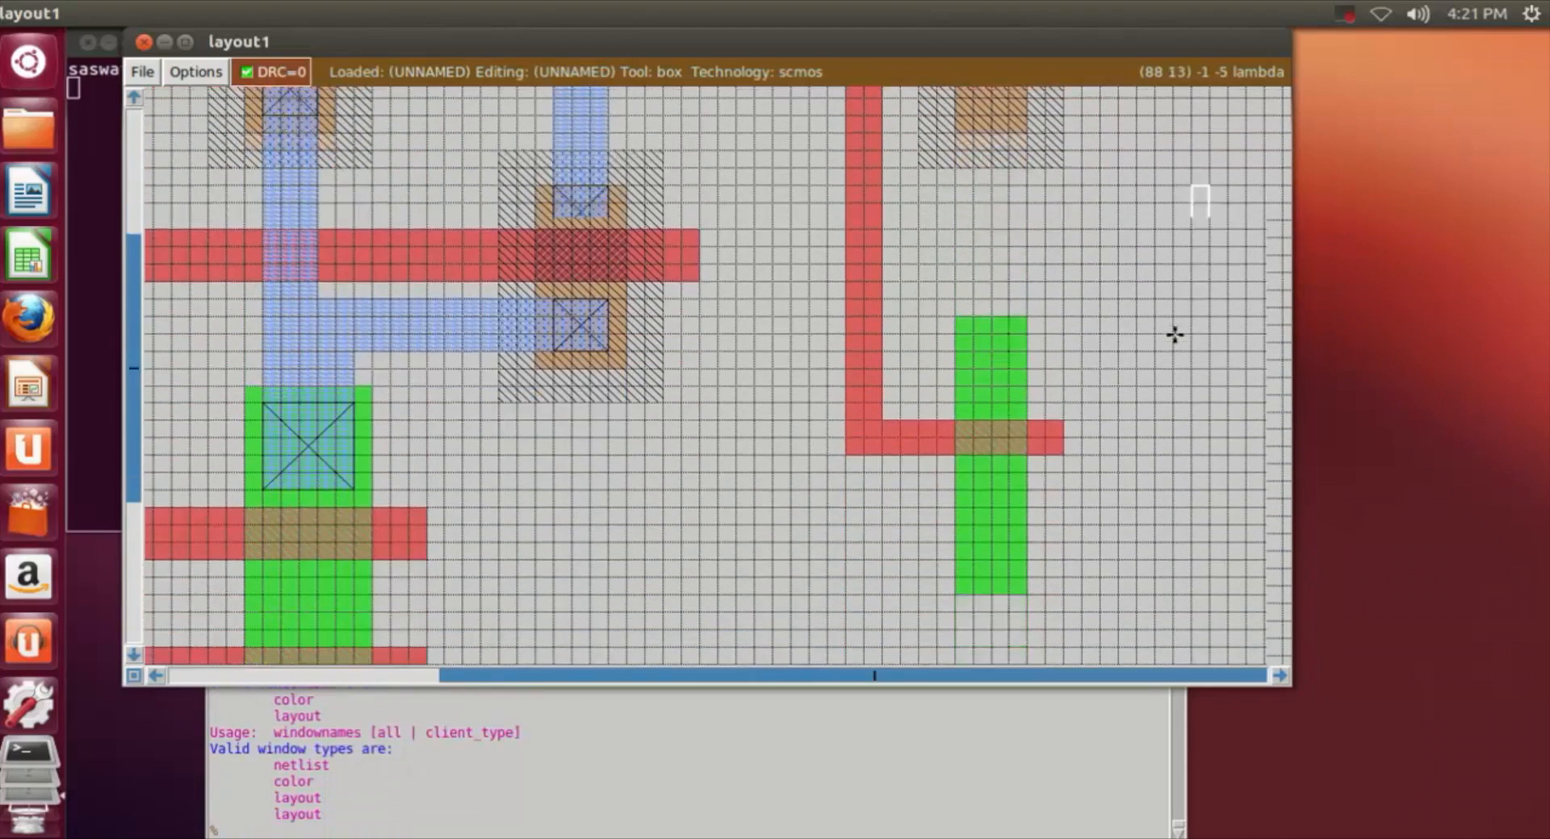
pyautogui.scroll(2, 1174, 334)
pyautogui.scroll(-1, 1175, 334)
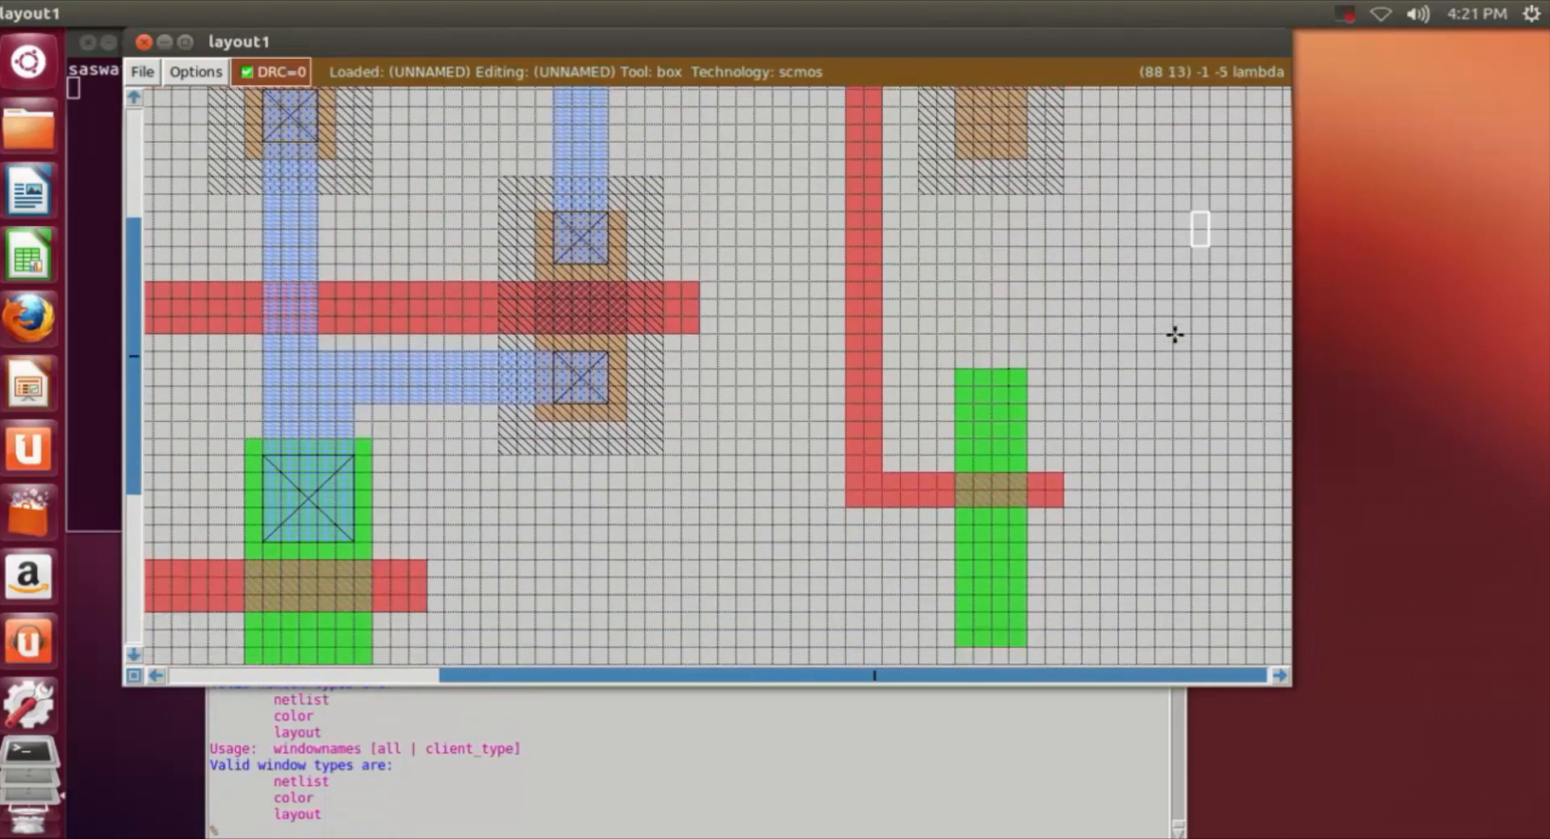
pyautogui.scroll(5, 1175, 334)
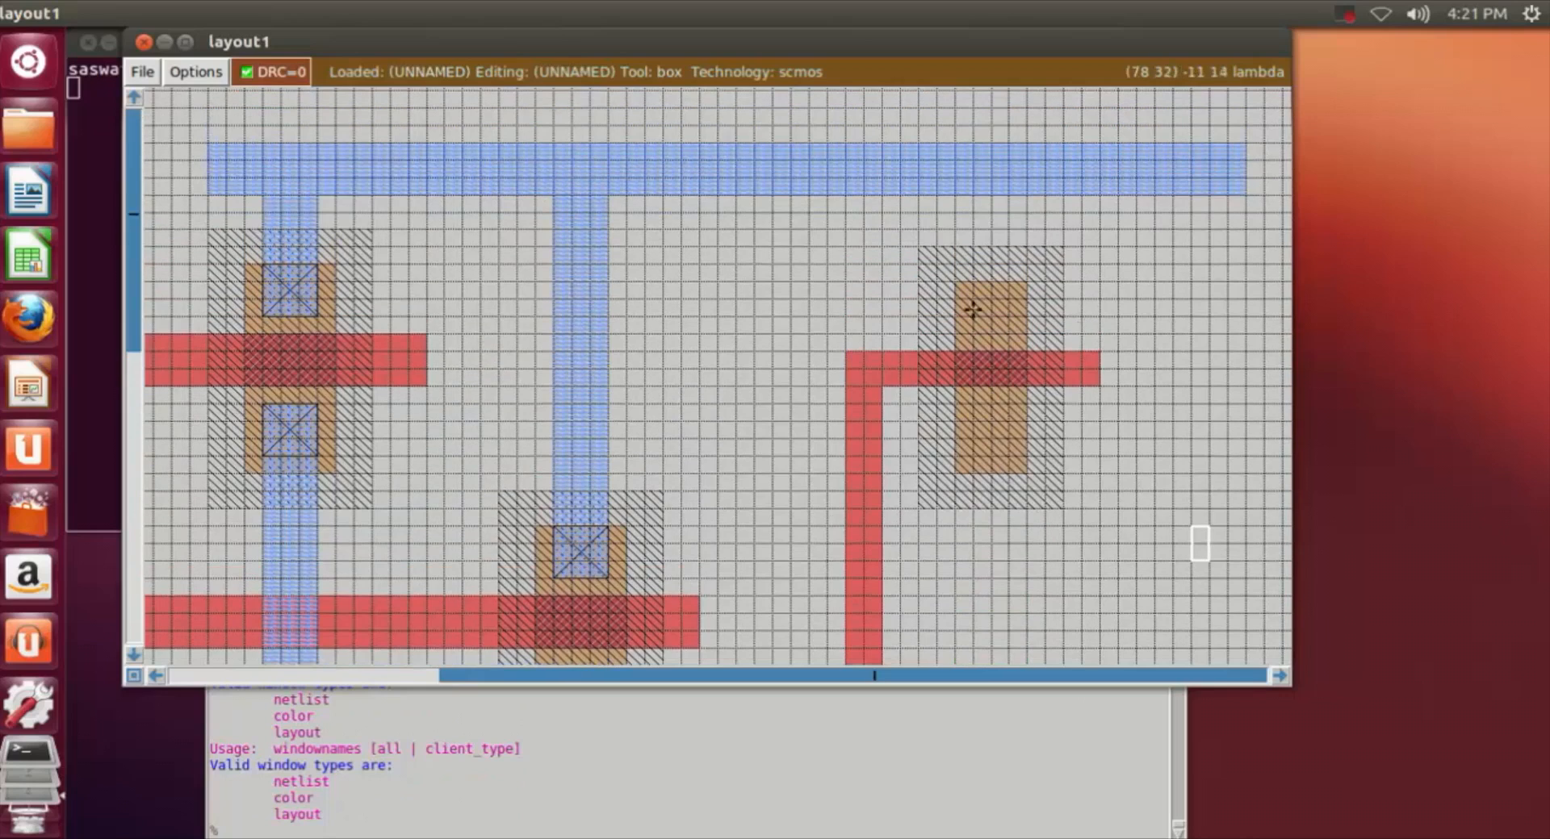
pyautogui.rightClick(959, 327)
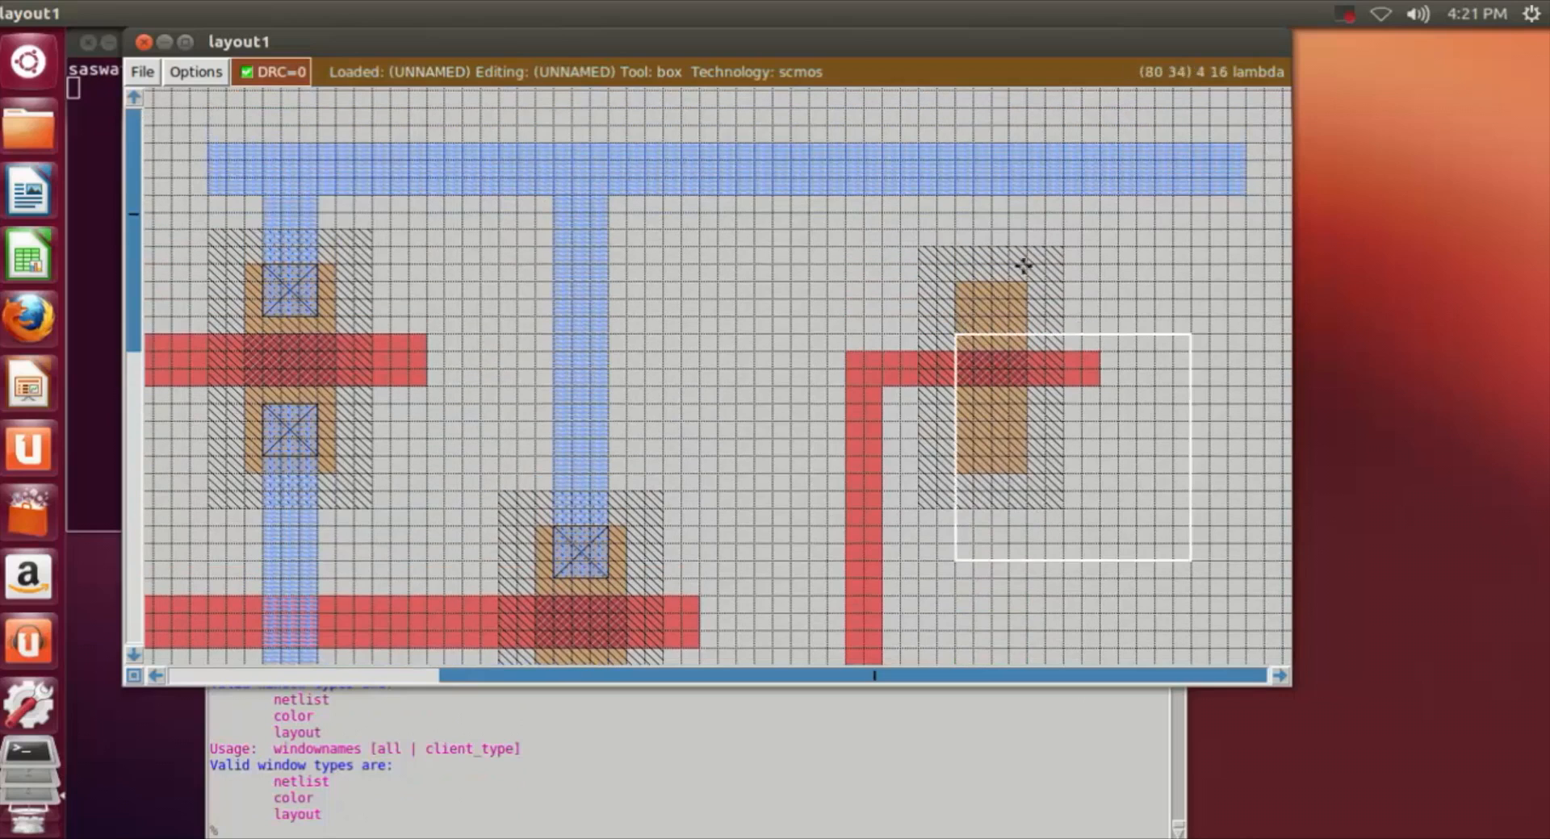
pyautogui.rightClick(1034, 197)
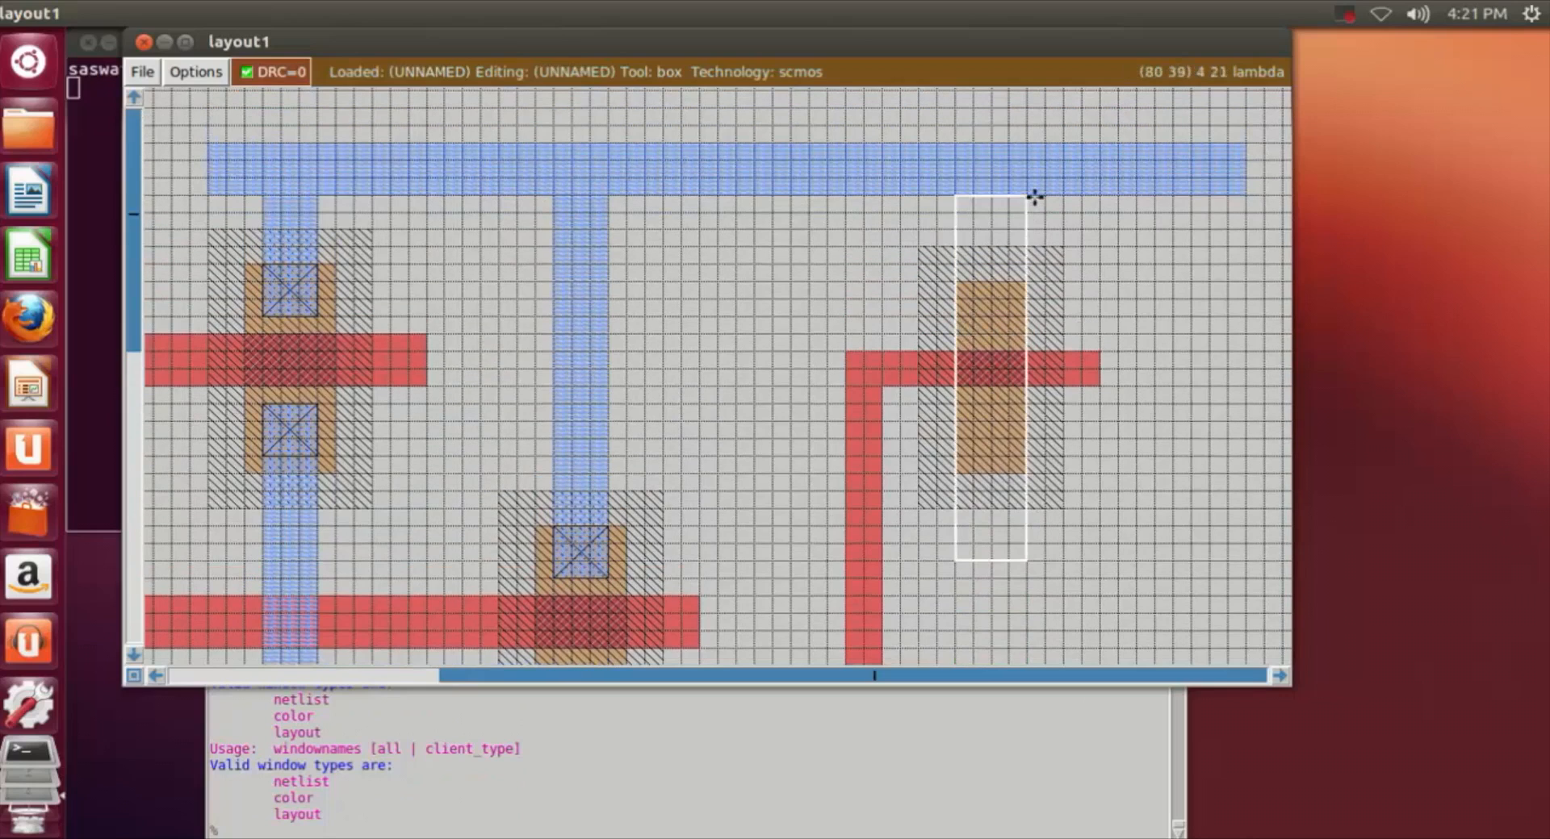
pyautogui.click(961, 195)
pyautogui.rightClick(1022, 329)
pyautogui.click(727, 830)
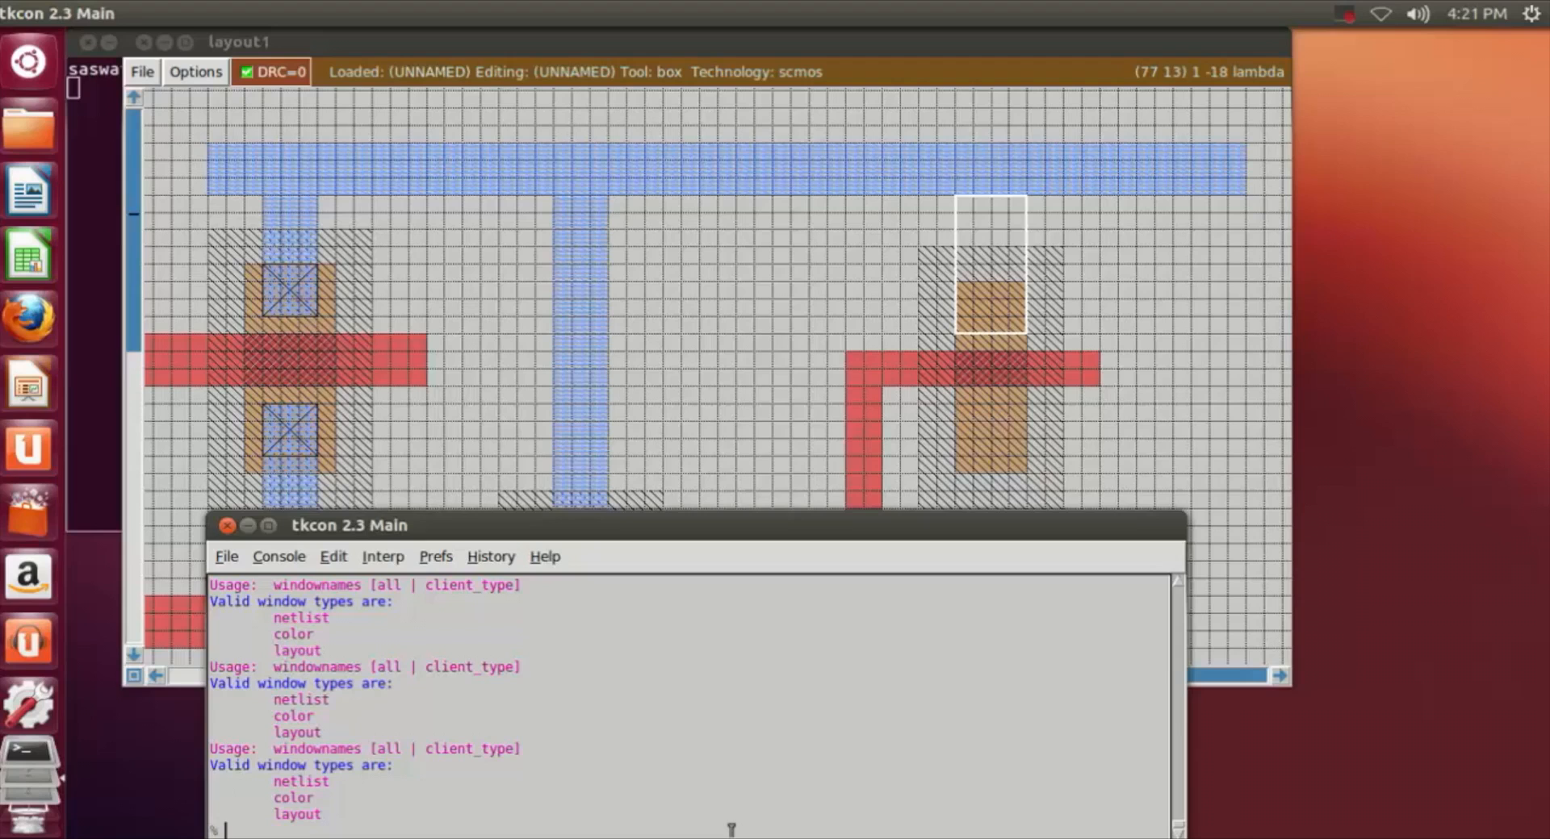
pyautogui.write('paint m1')
pyautogui.press('Return')
pyautogui.click(1183, 298)
# Step: Erase the bottom 2 lambda of the second stage's ndiff block, one 1-lambda row at a time
pyautogui.scroll(-5, 1185, 282)
pyautogui.scroll(-2, 1185, 282)
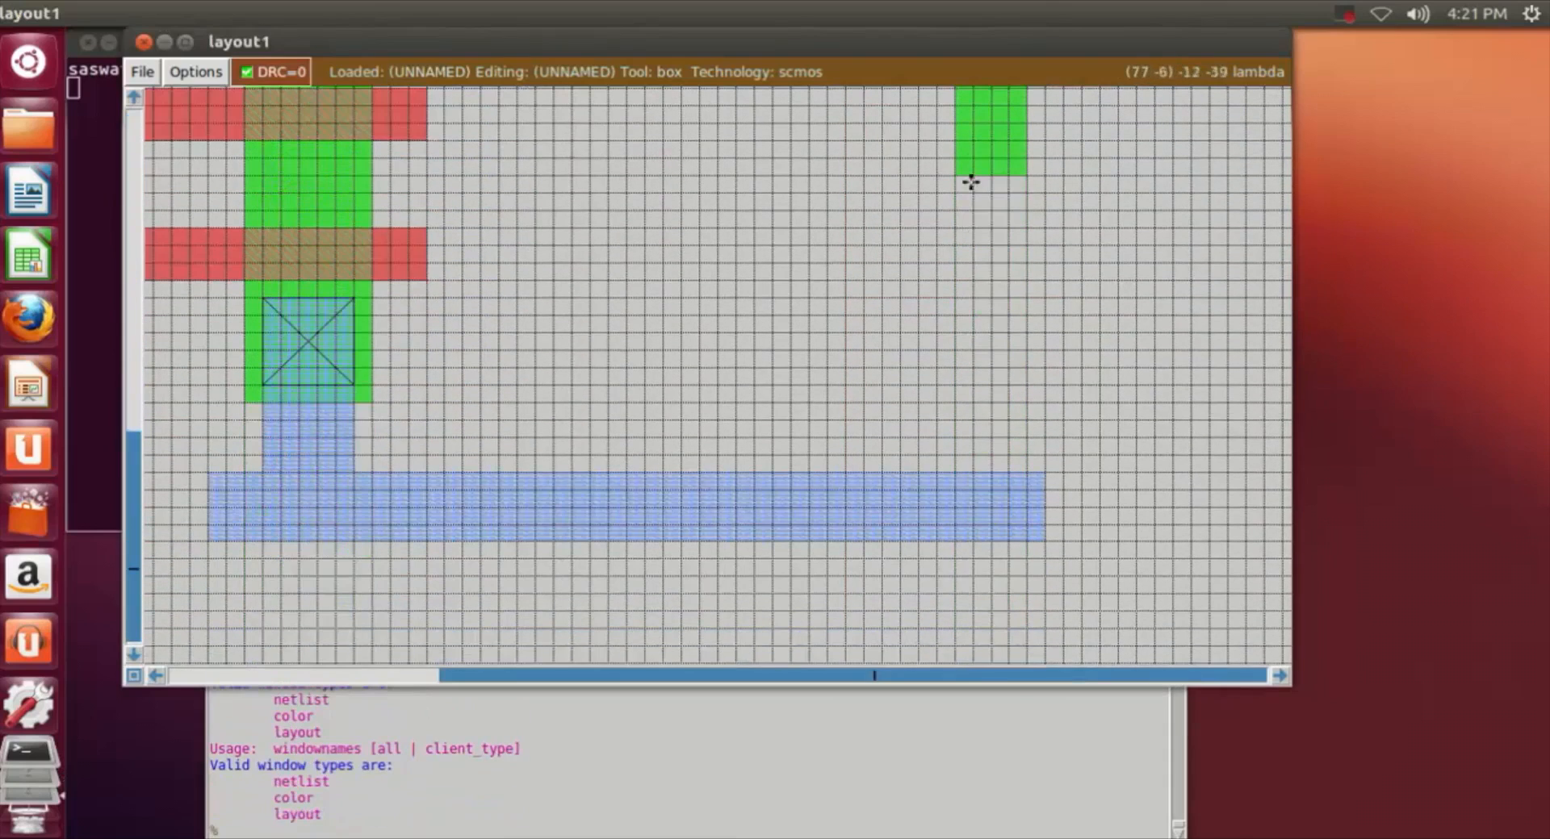
pyautogui.scroll(2, 1041, 213)
pyautogui.scroll(-1, 1025, 218)
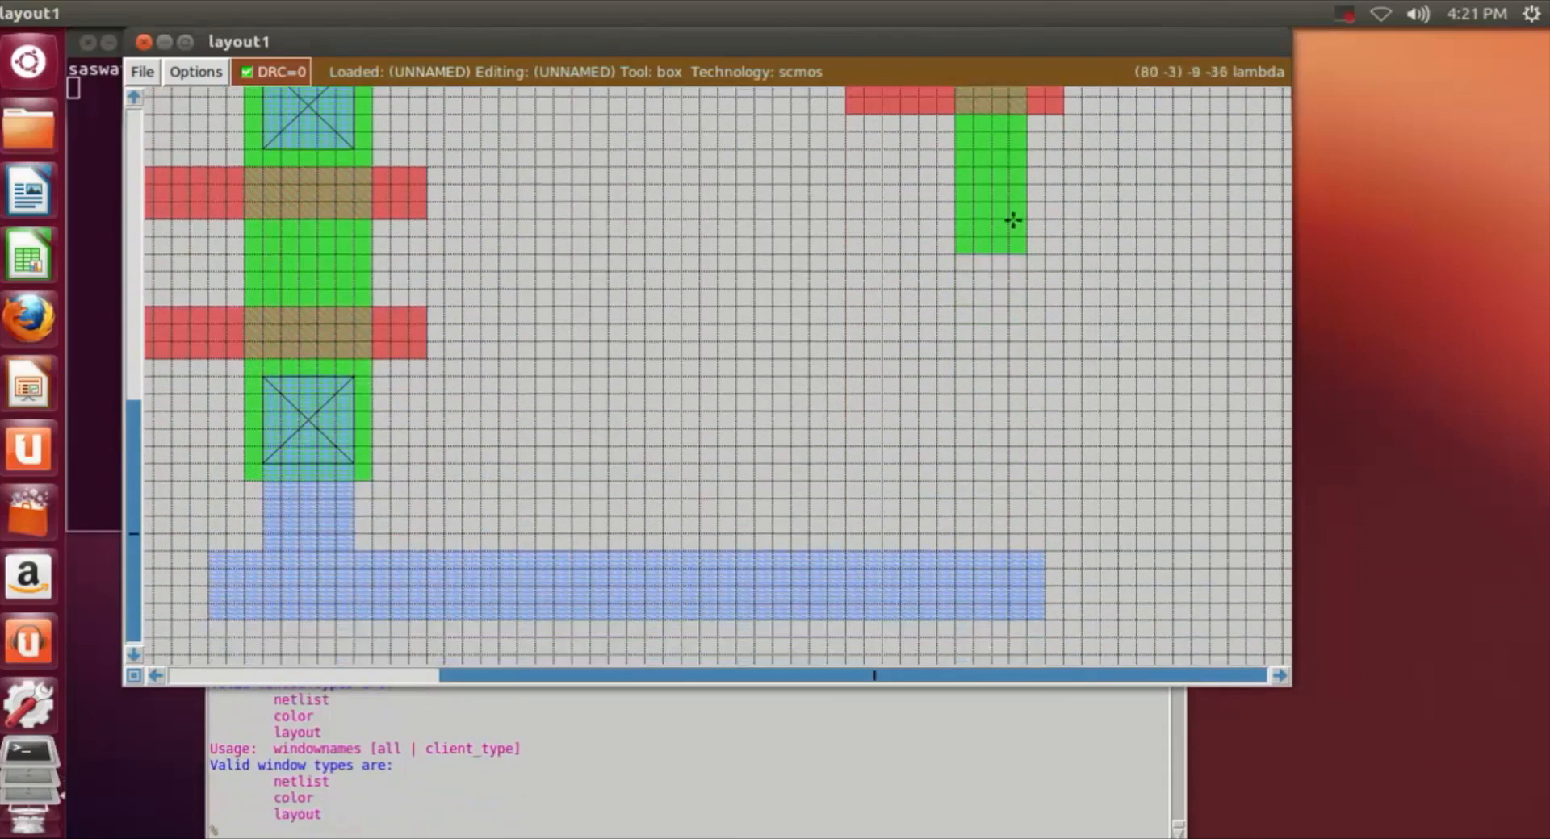
pyautogui.scroll(4, 1073, 214)
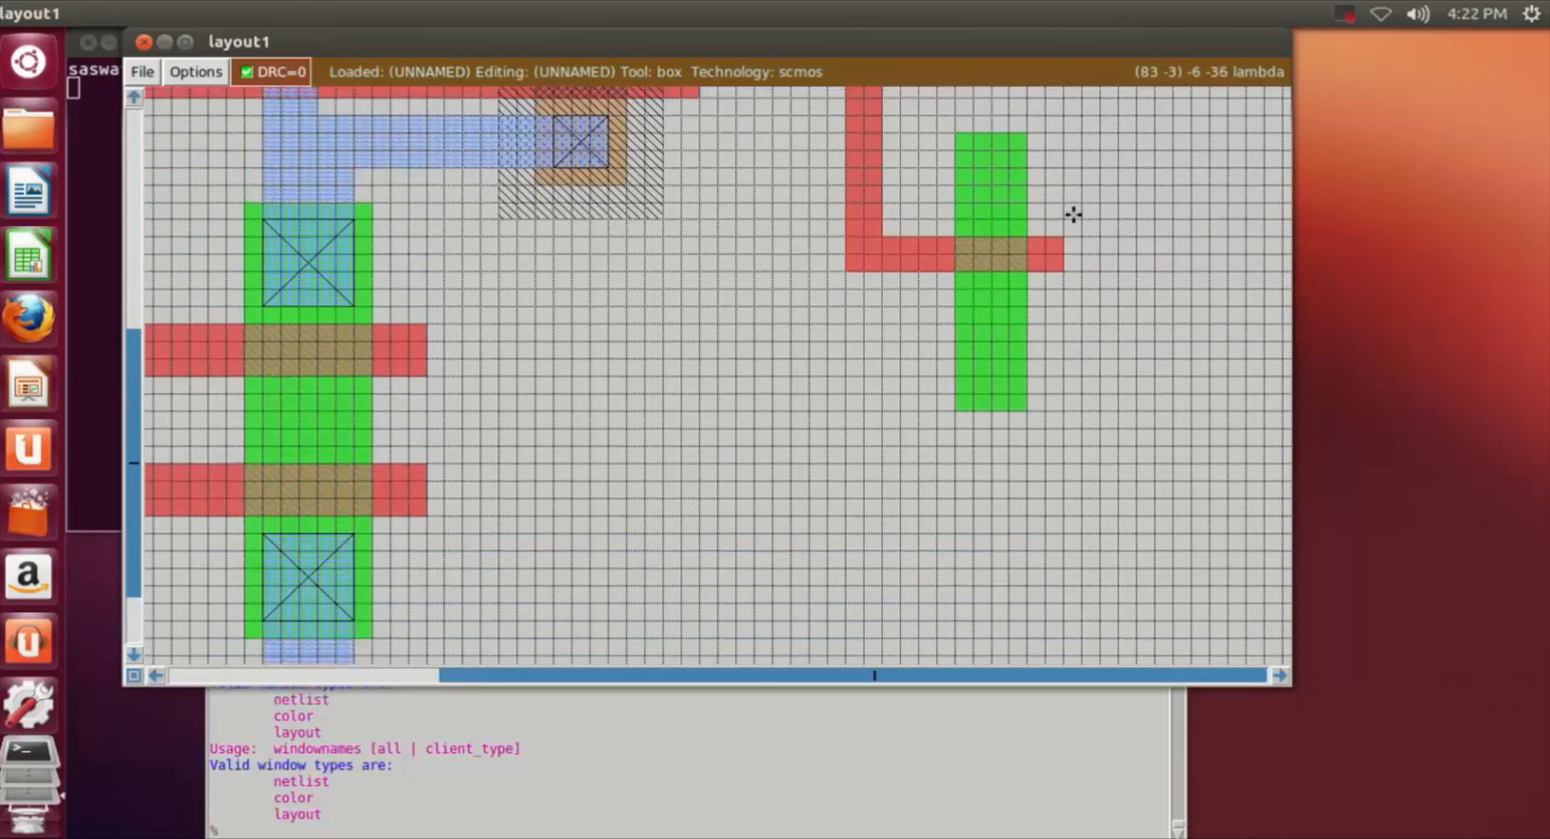
pyautogui.scroll(2, 1047, 249)
pyautogui.scroll(-4, 1049, 248)
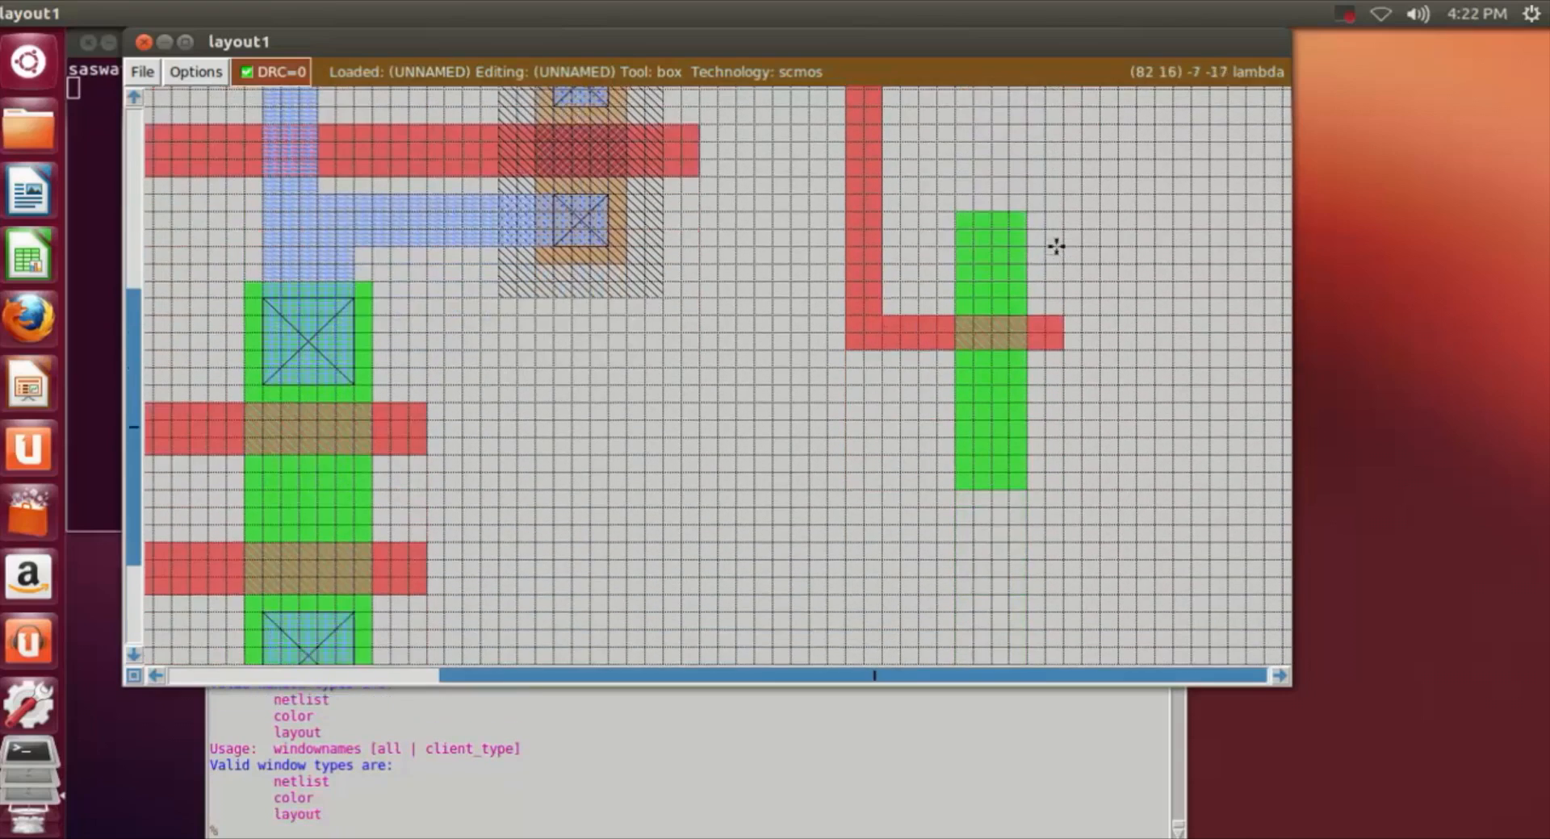
pyautogui.click(958, 472)
pyautogui.rightClick(1020, 486)
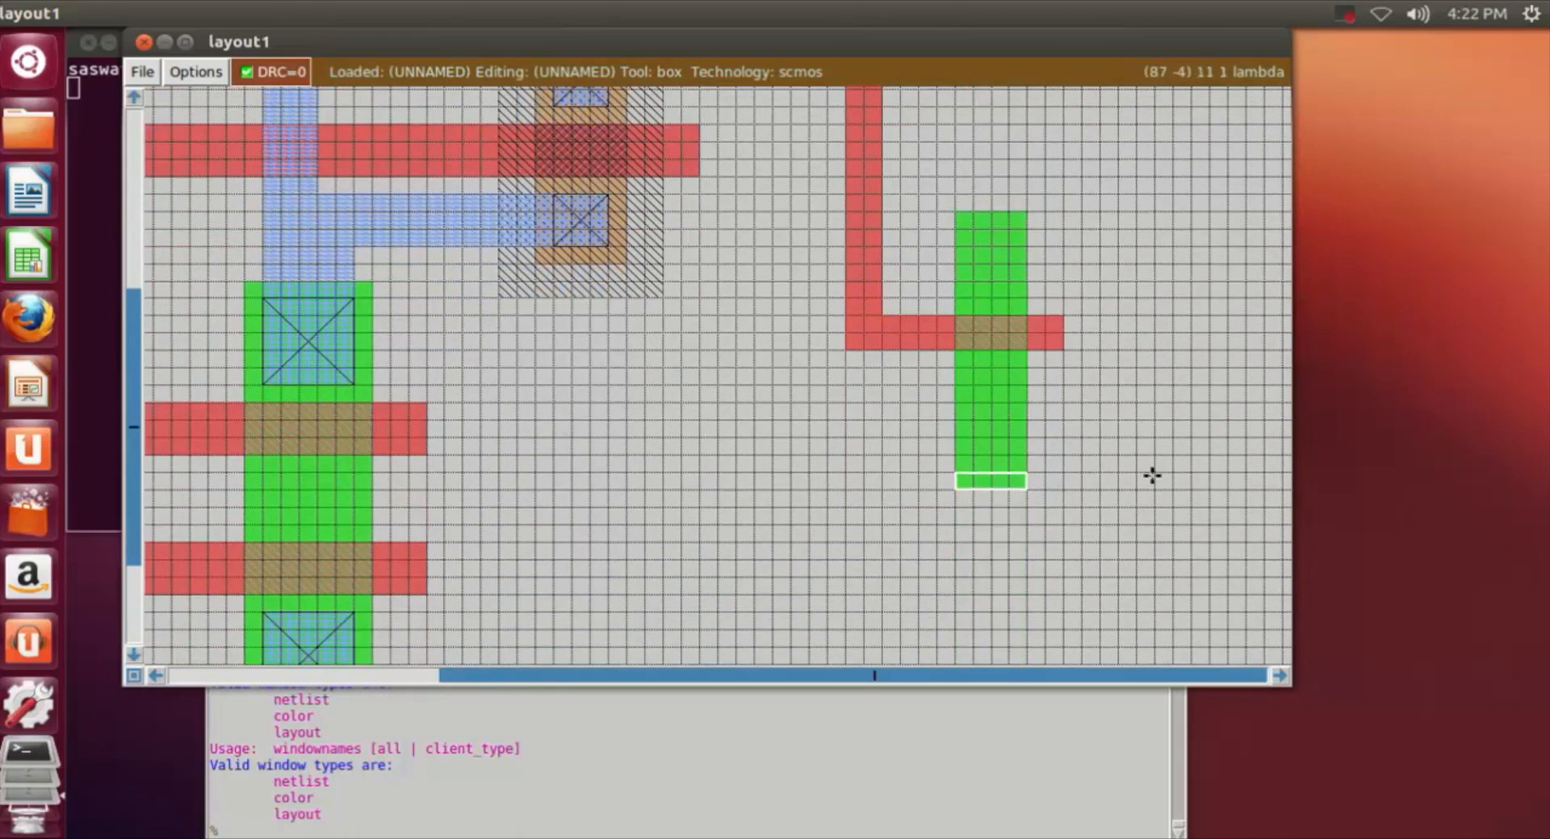
pyautogui.click(792, 452)
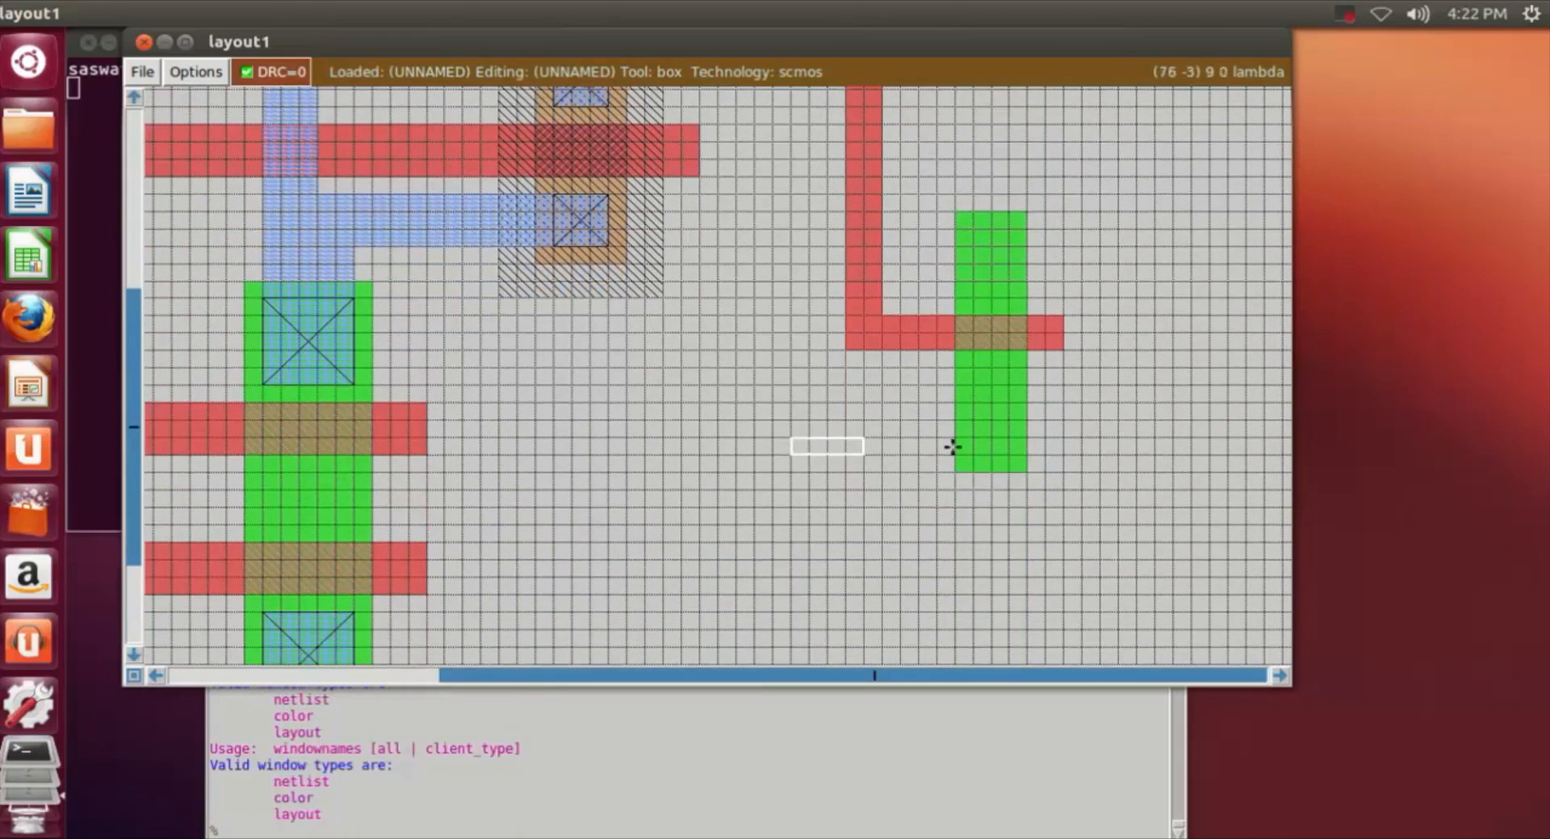
pyautogui.click(961, 468)
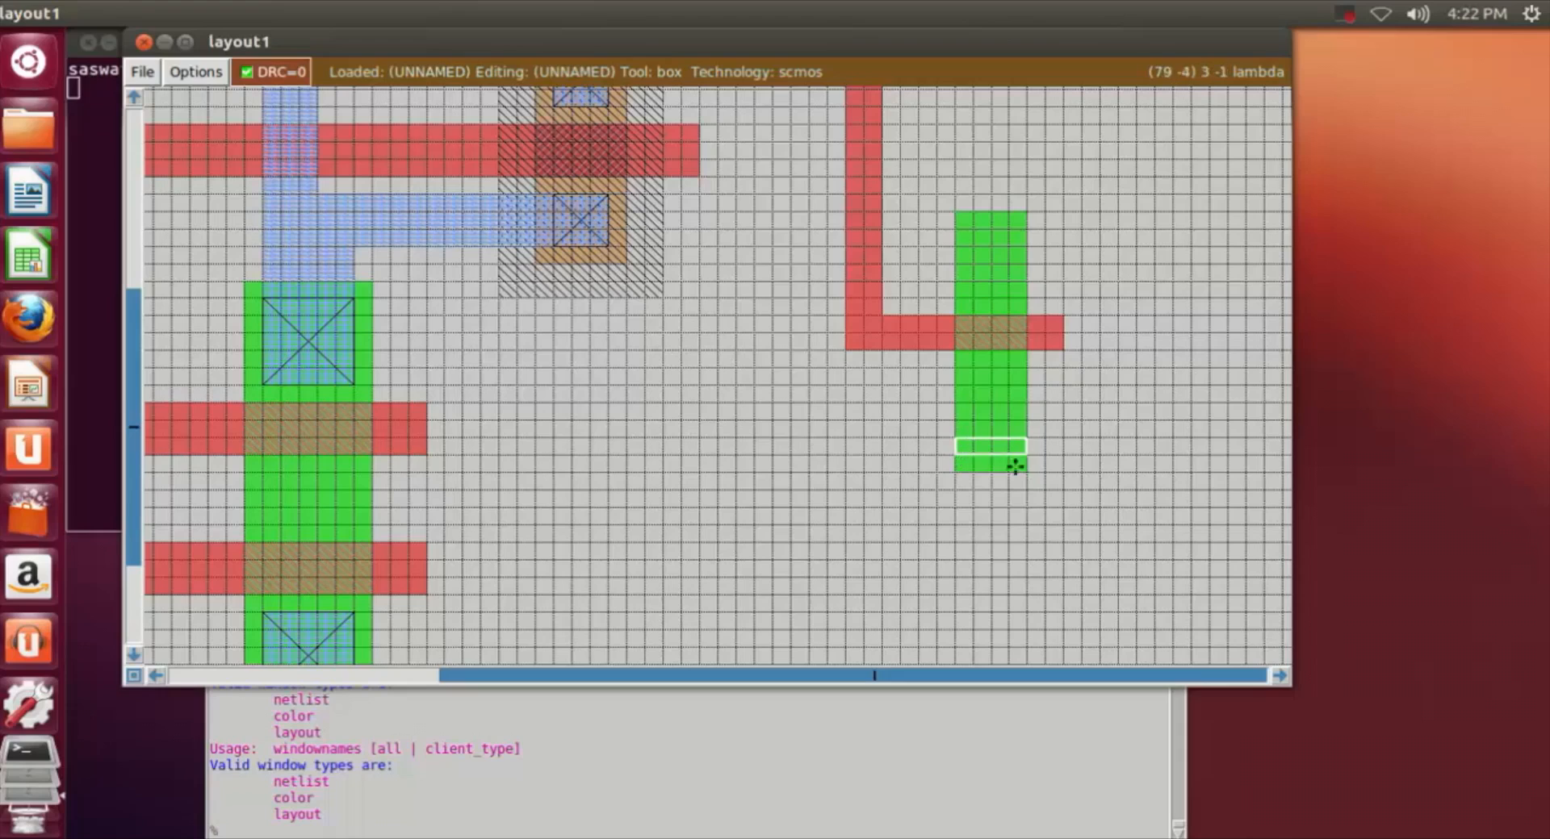
pyautogui.middleClick(1034, 466)
pyautogui.click(1178, 450)
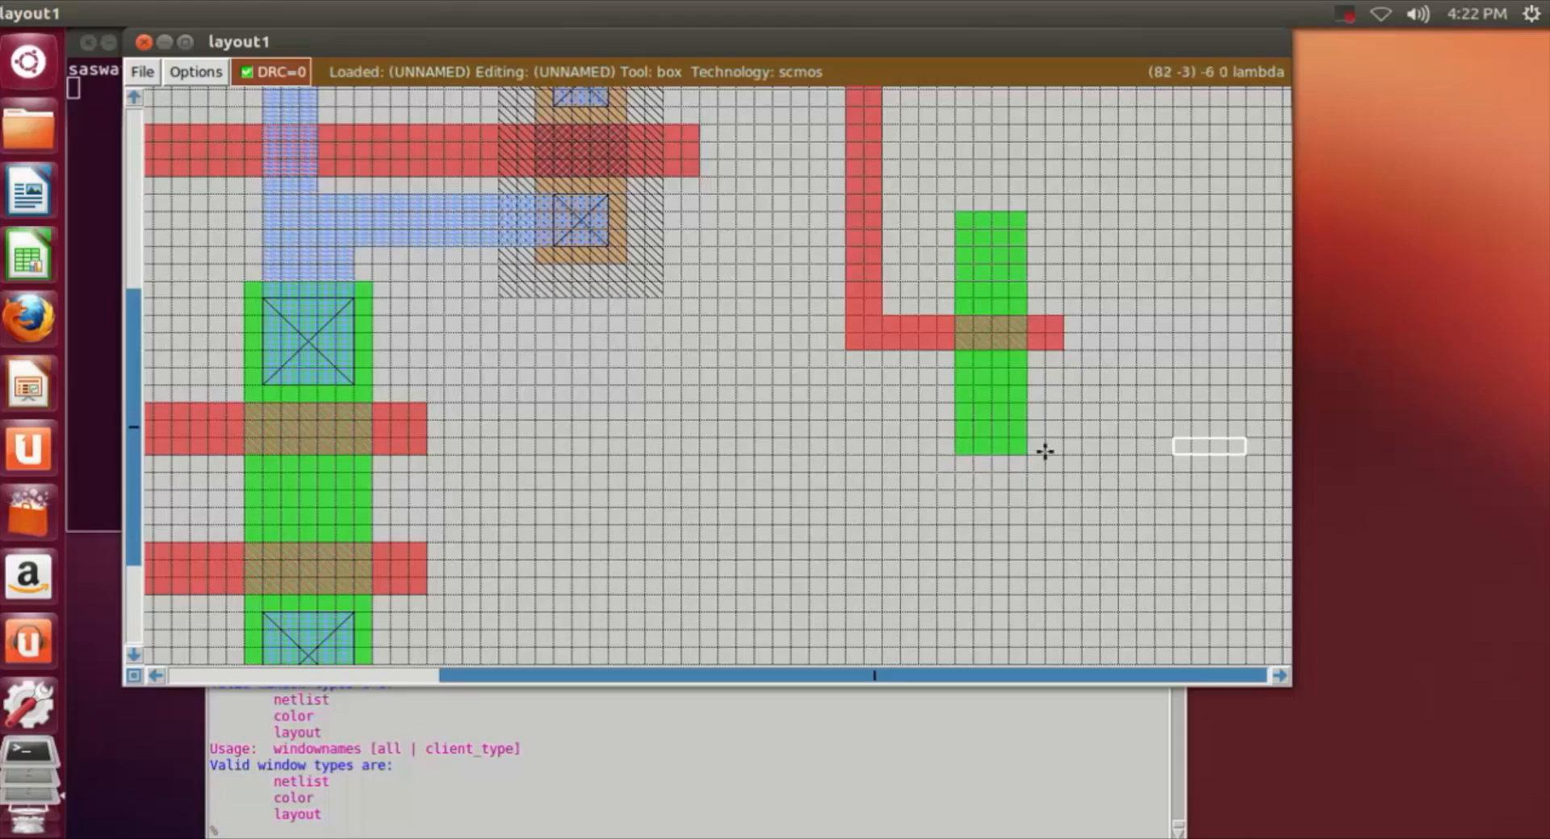
# Step: Paint an m1 strip about 4 by 23 lambda from the lower m1 rail up over the bottom 4 lambda of the second stage's ndiff
pyautogui.click(956, 401)
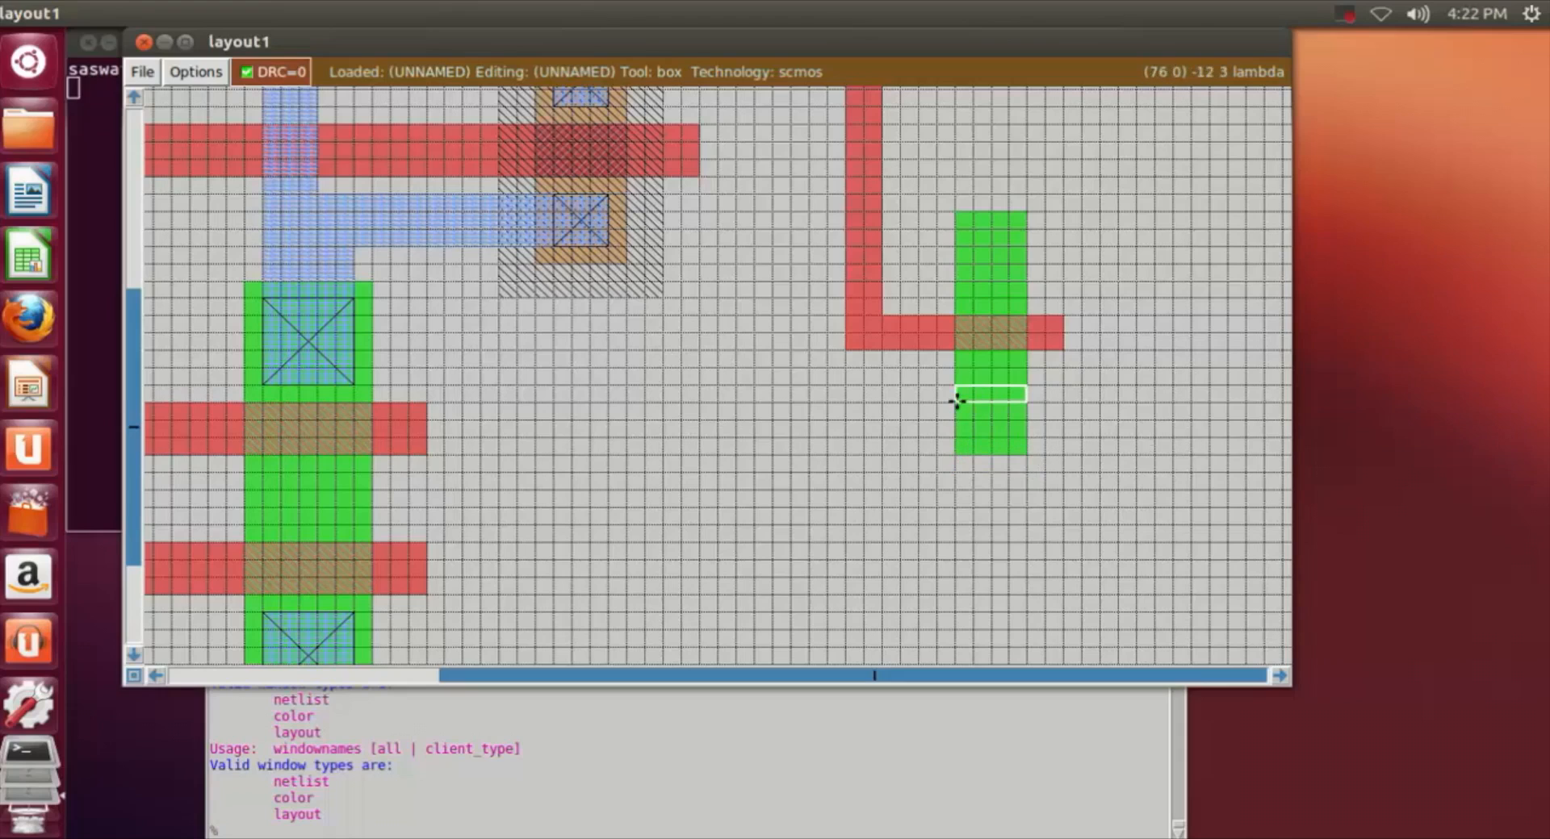
pyautogui.click(959, 387)
pyautogui.scroll(-2, 972, 392)
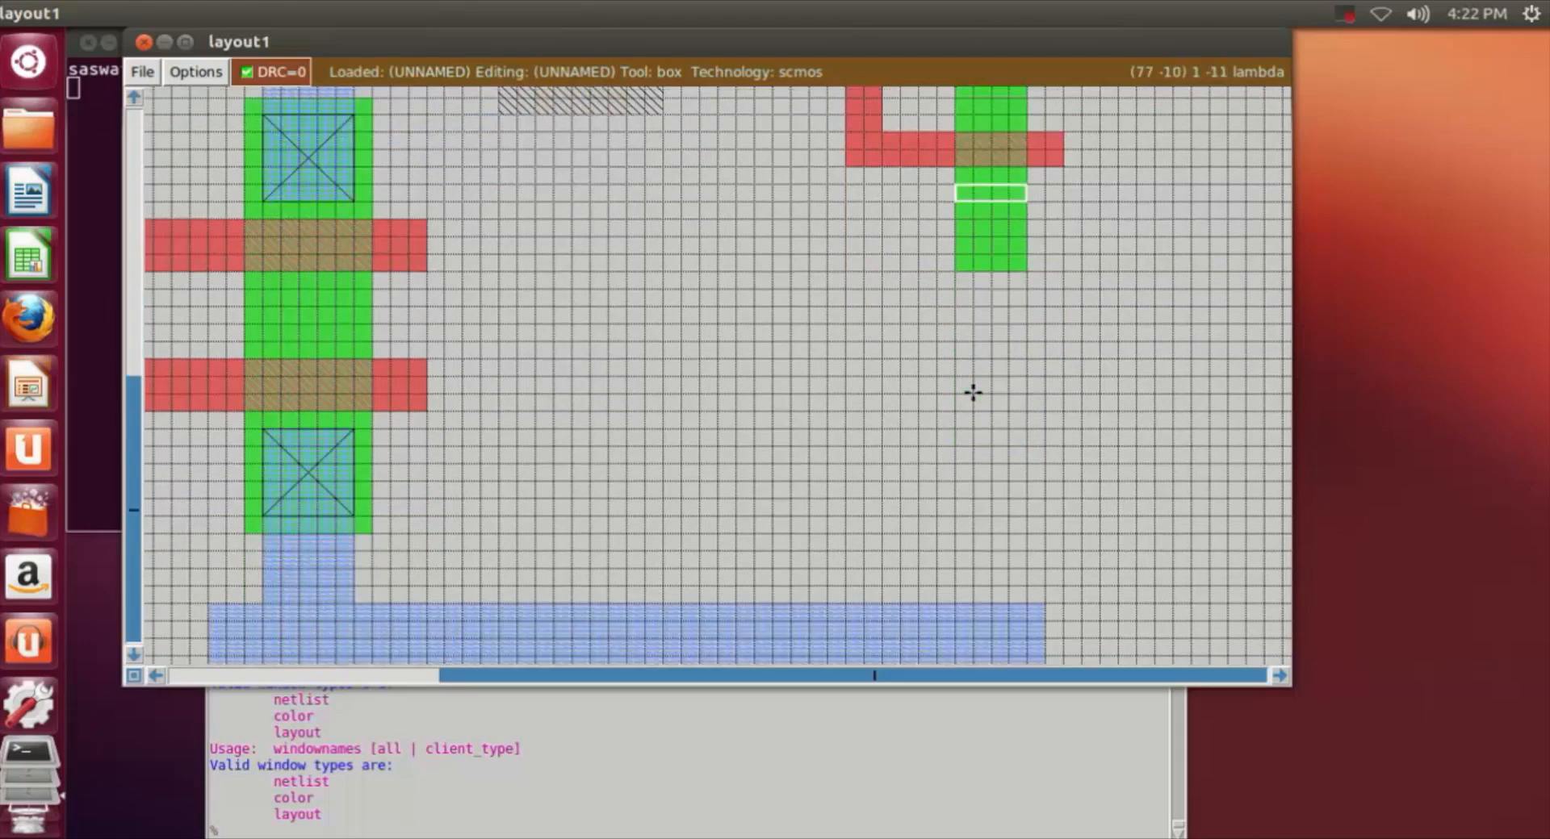
pyautogui.rightClick(1008, 449)
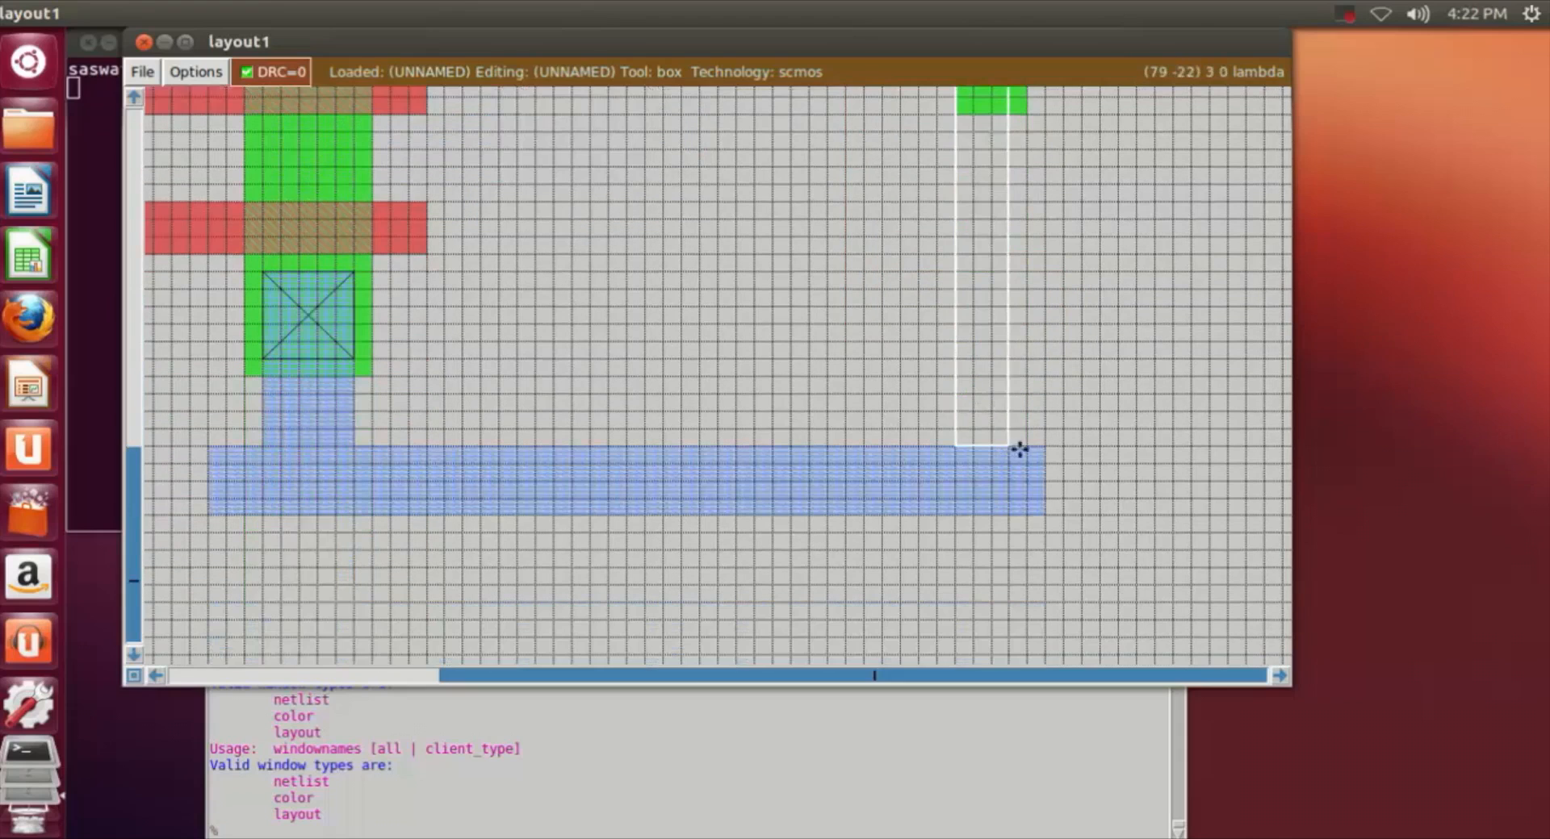
pyautogui.rightClick(1029, 442)
pyautogui.rightClick(1028, 389)
pyautogui.scroll(1, 1027, 387)
pyautogui.rightClick(1027, 386)
pyautogui.rightClick(1032, 260)
pyautogui.rightClick(1033, 179)
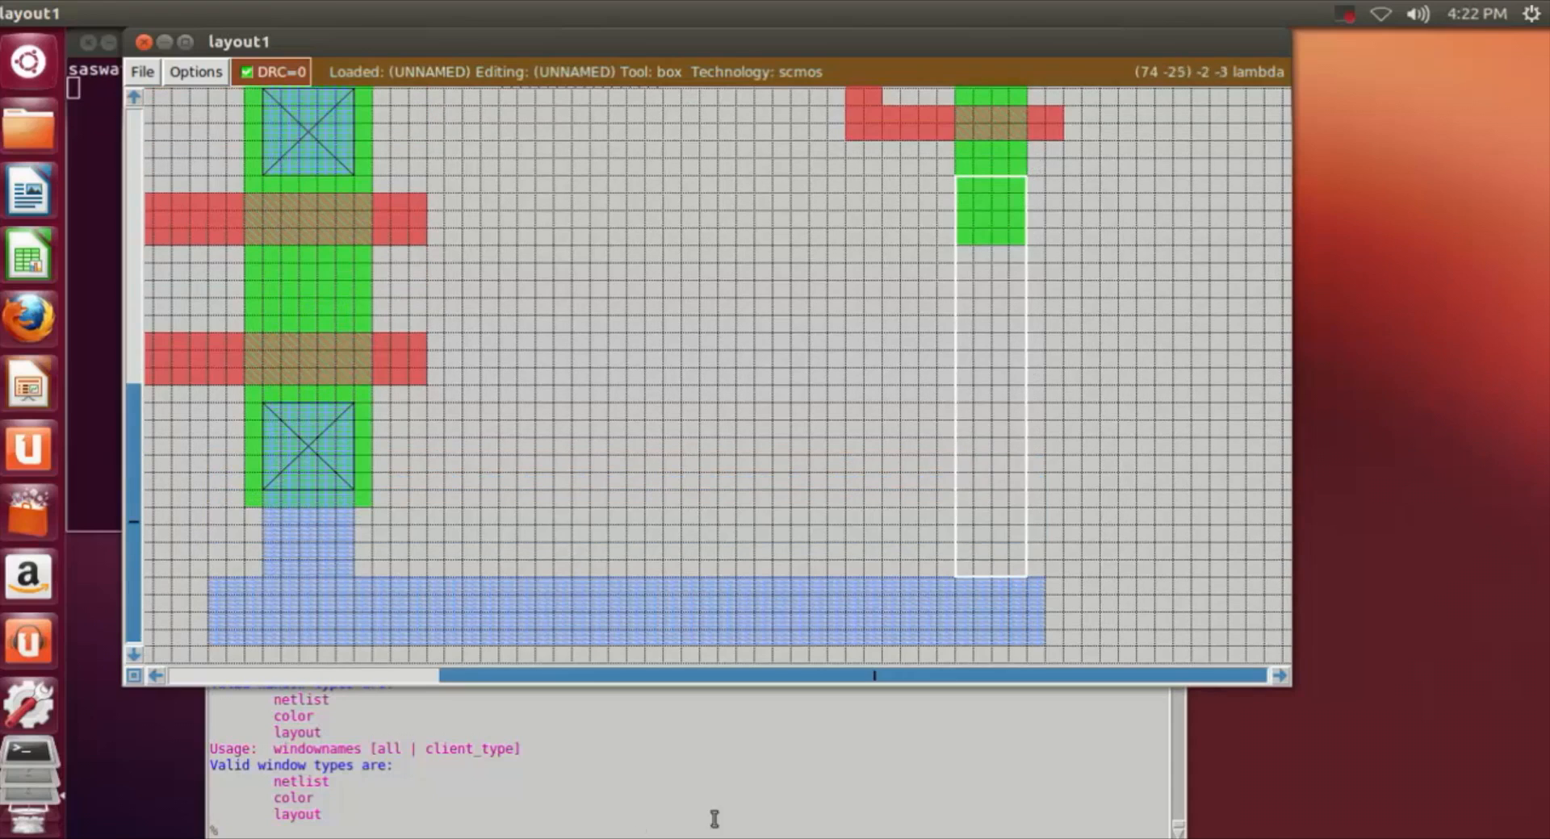
pyautogui.click(536, 830)
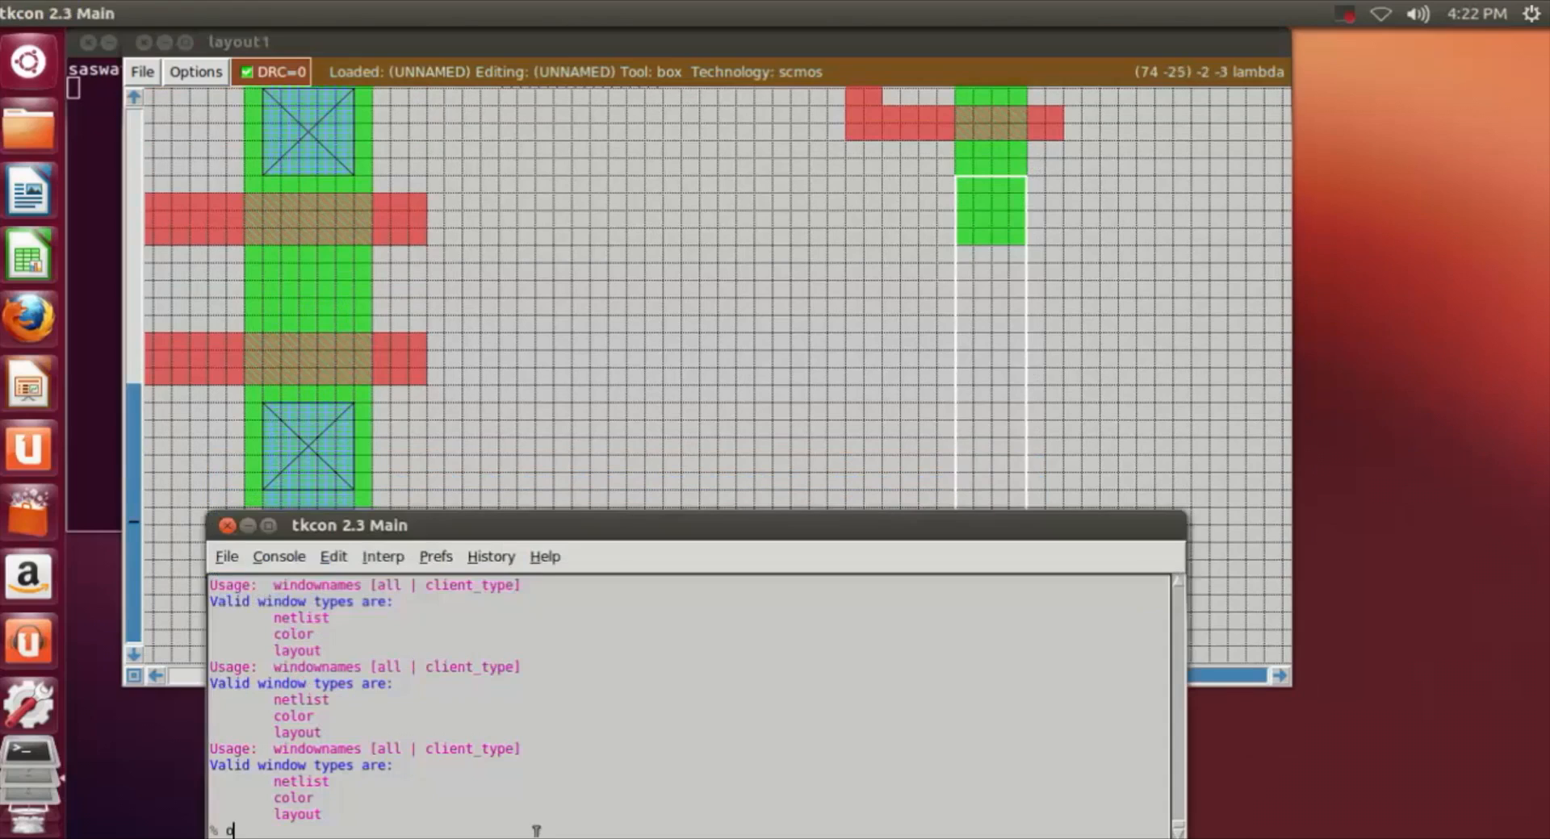
pyautogui.write('paint m1')
pyautogui.press('Return')
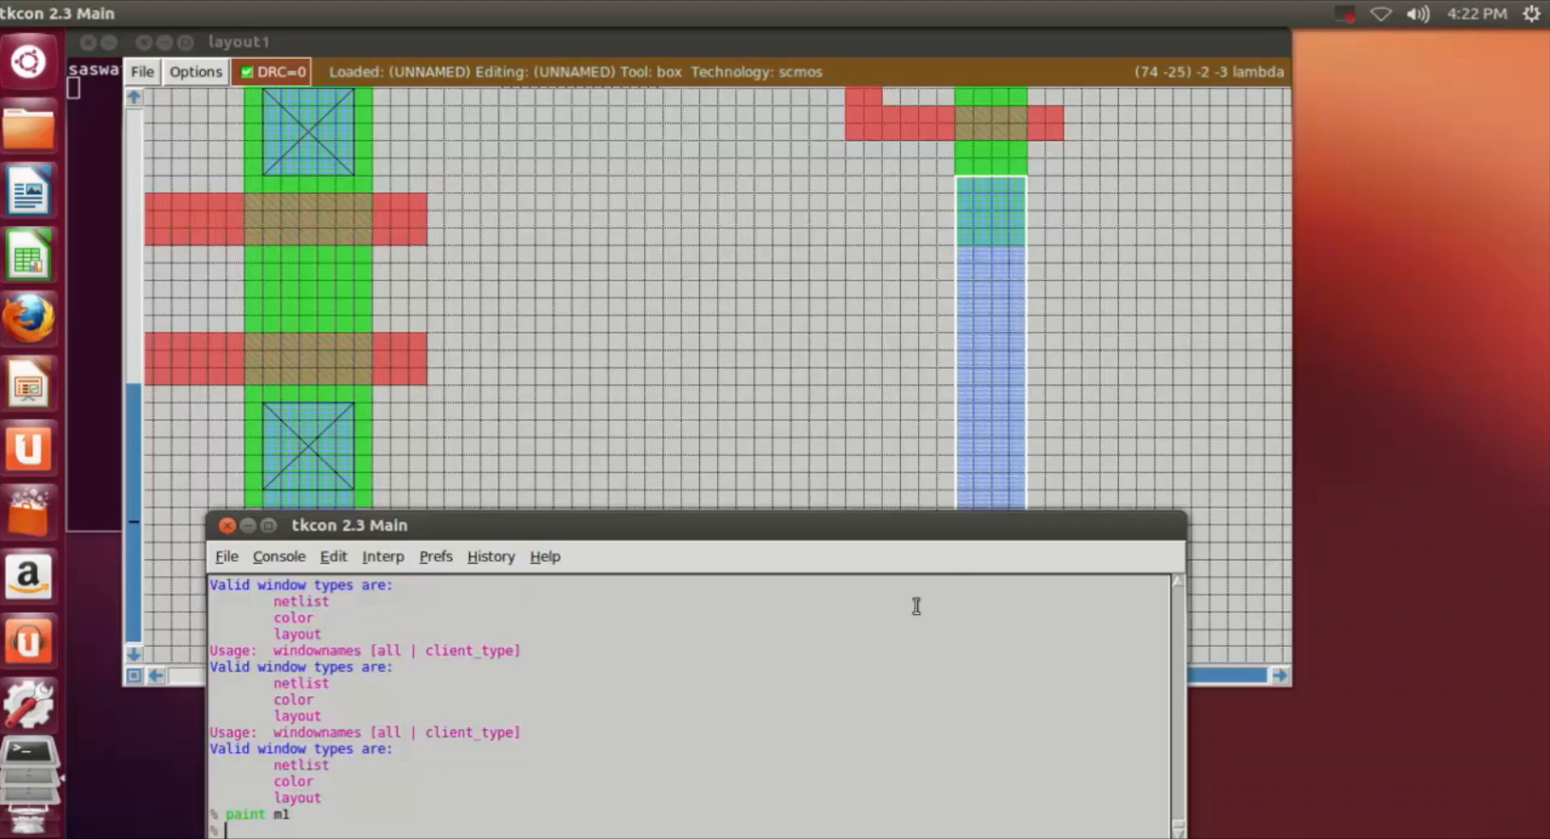
pyautogui.click(1138, 403)
# Step: Paint an m1 strip about 4 by 20 lambda linking the lower part of the third n-well's pdiff to the top of the ndiff below it
pyautogui.scroll(5, 1165, 290)
pyautogui.scroll(1, 1130, 266)
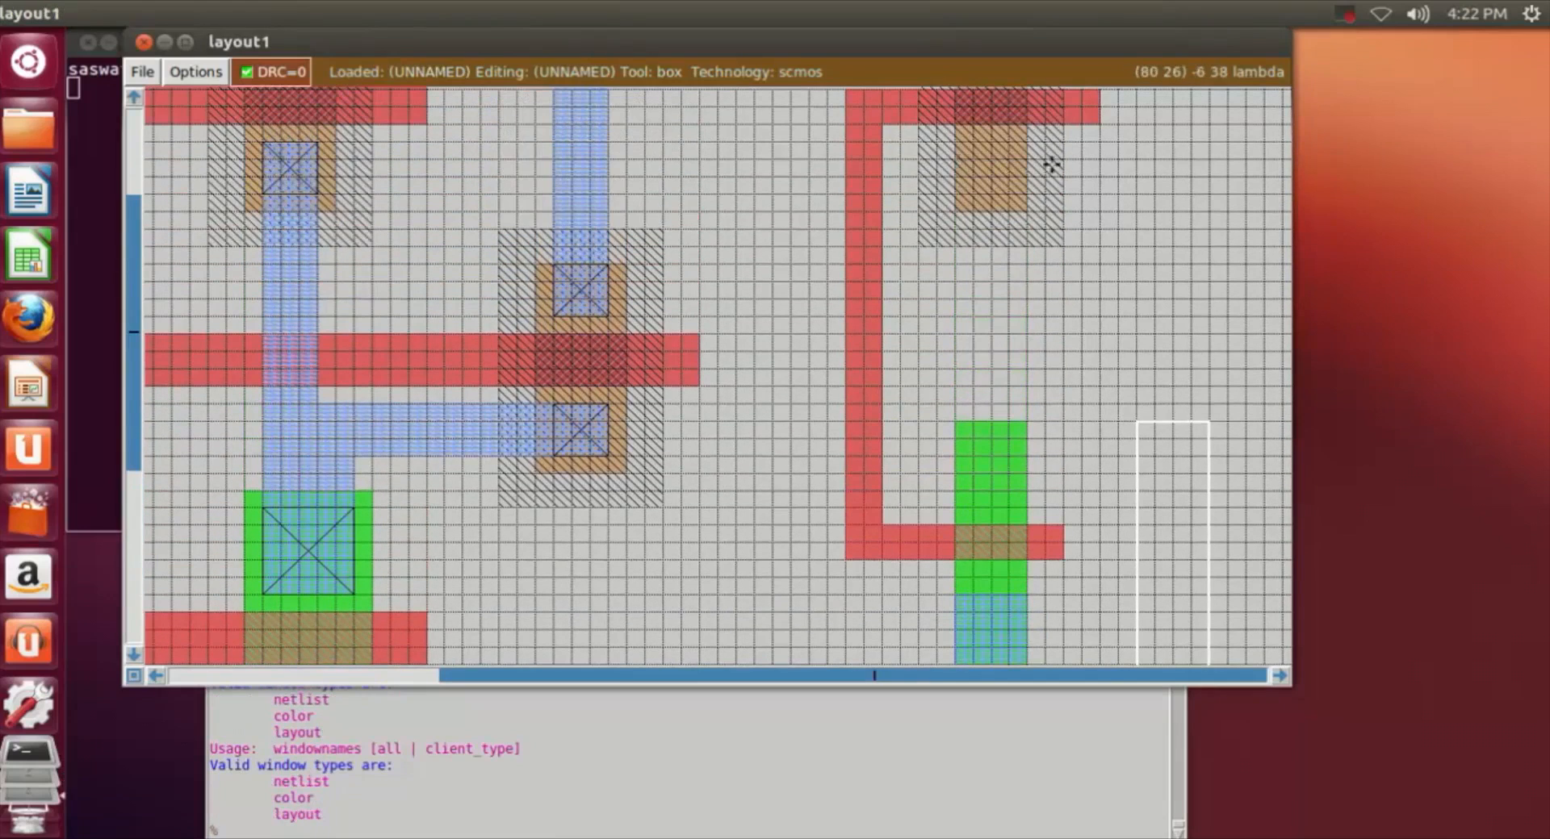
pyautogui.click(955, 142)
pyautogui.rightClick(1024, 477)
pyautogui.moveTo(1022, 492); pyautogui.dragTo(1024, 133, button='right')
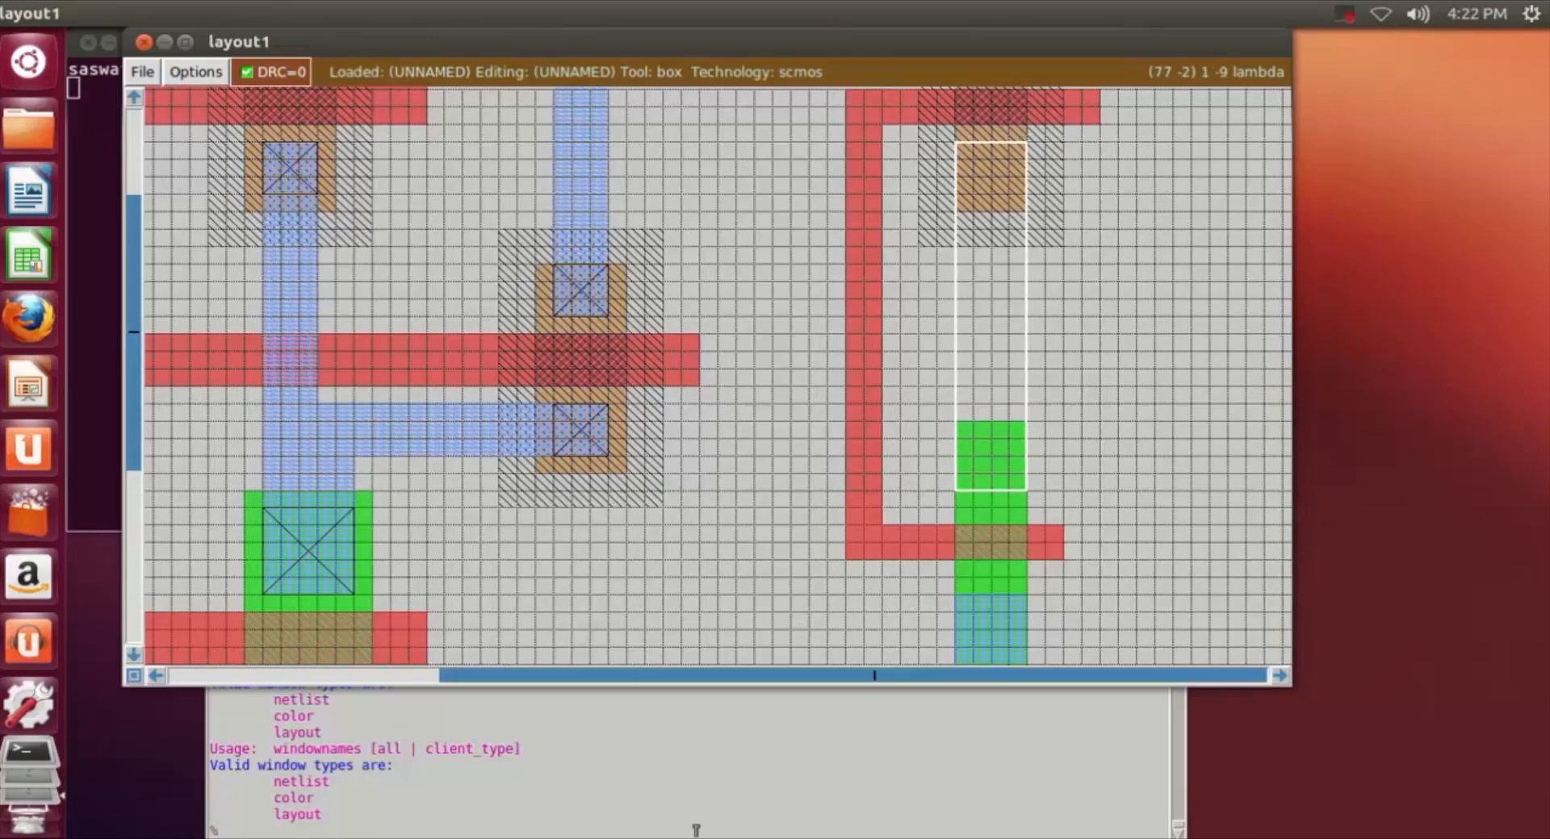
pyautogui.click(627, 833)
pyautogui.write('paint m1')
pyautogui.press('Return')
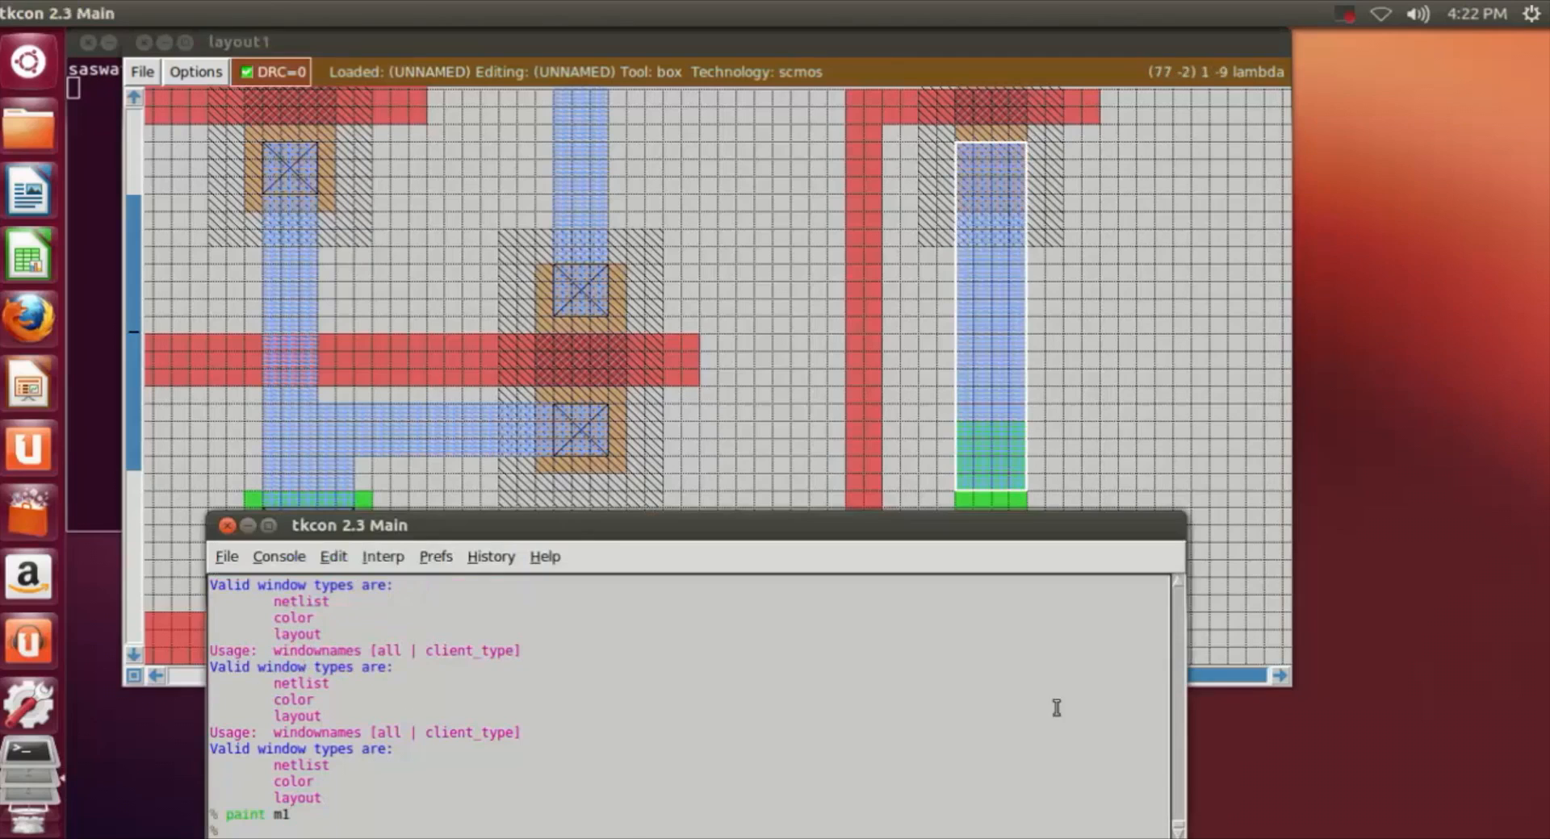
pyautogui.click(1195, 385)
pyautogui.scroll(2, 1194, 385)
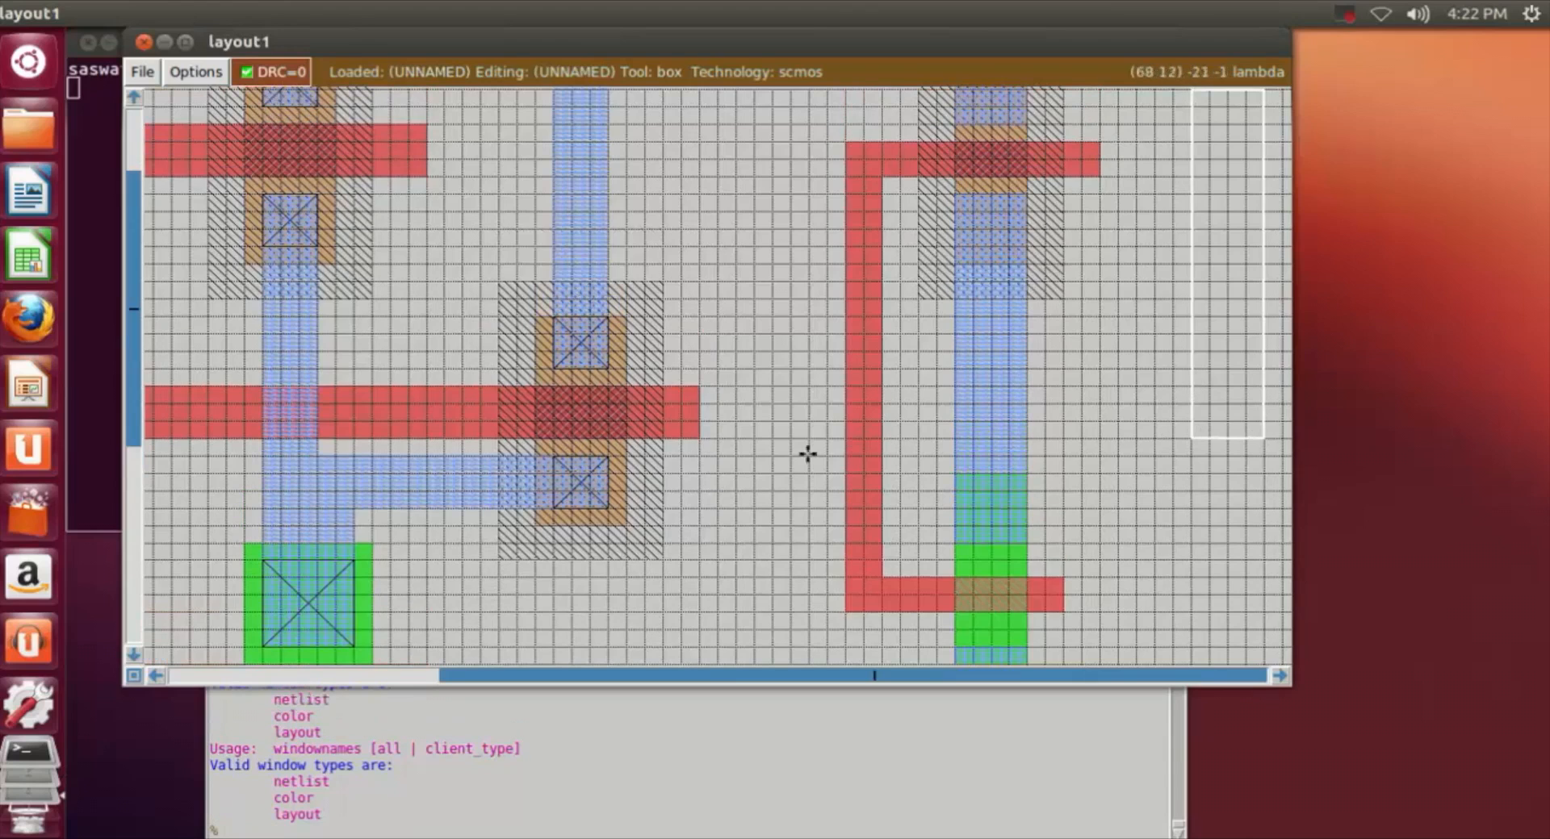
pyautogui.scroll(-3, 751, 467)
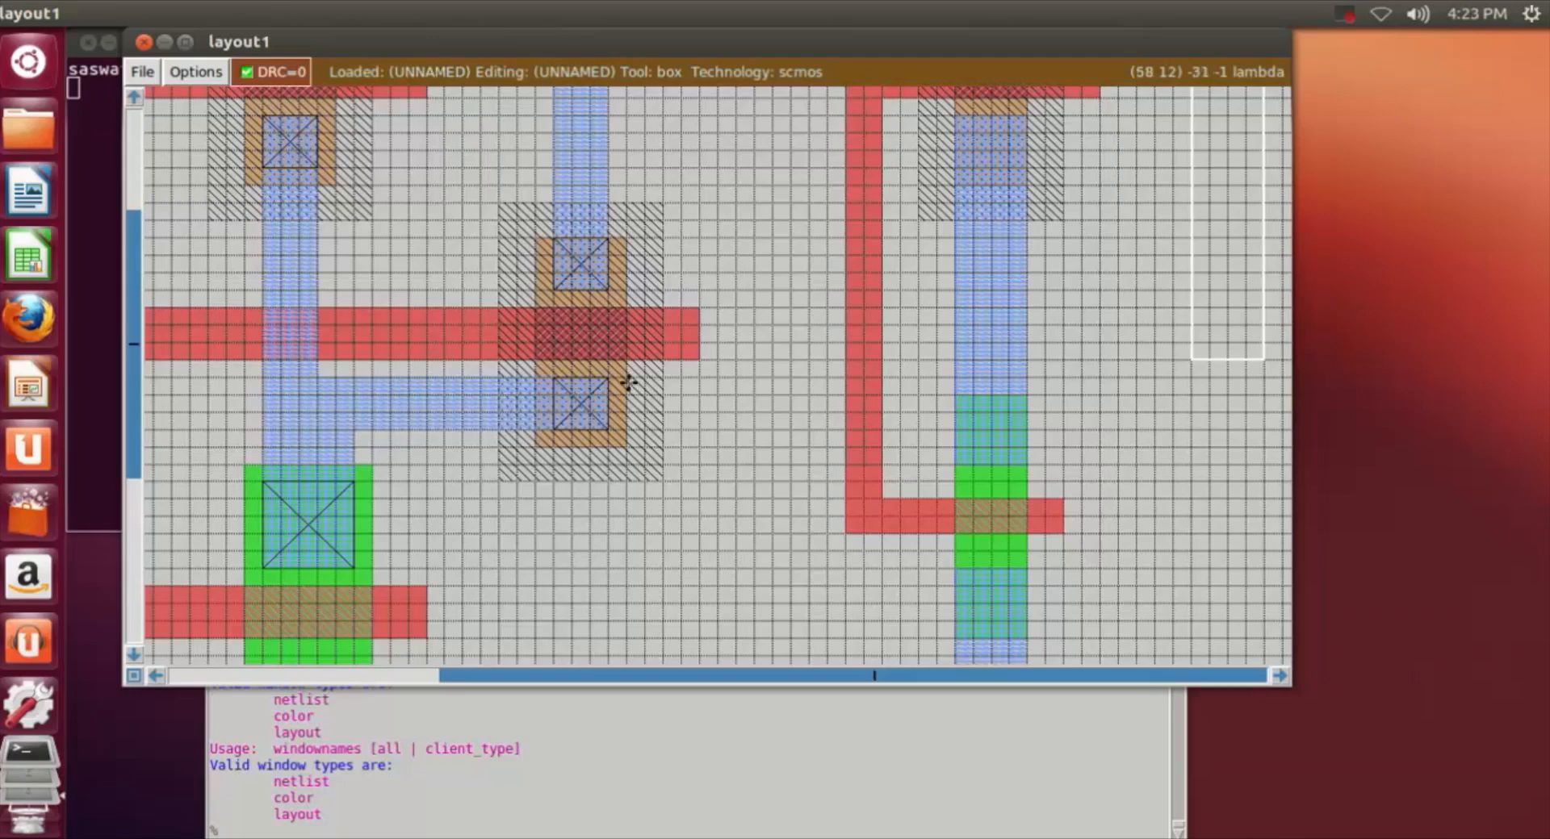
# Step: Paint an m1 strip 13 by 3 lambda from the second n-well's lower contact across to the second stage's vertical poly gate
pyautogui.click(607, 380)
pyautogui.rightClick(850, 440)
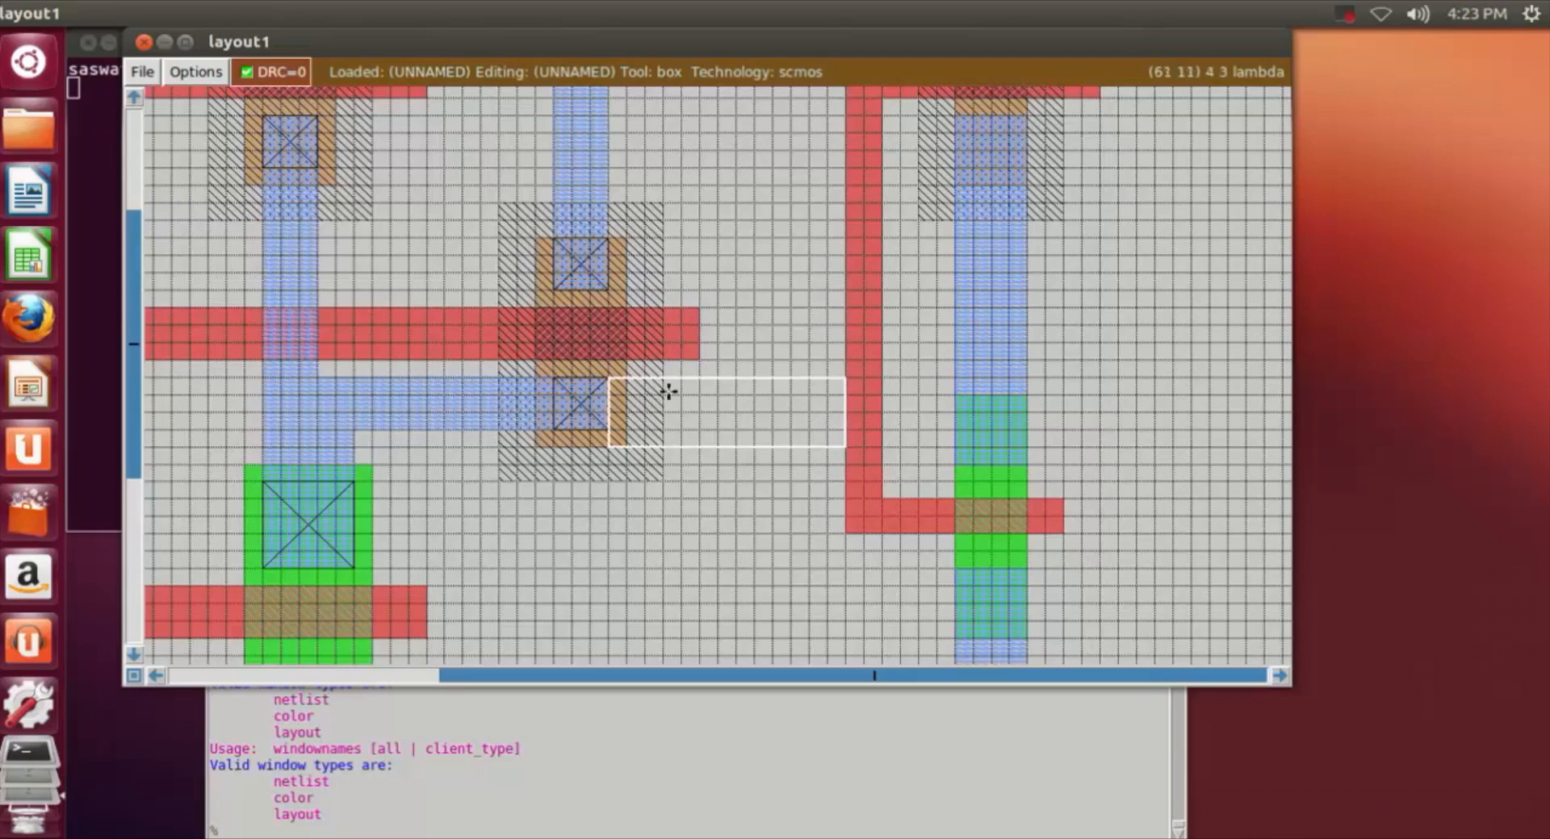
pyautogui.click(611, 377)
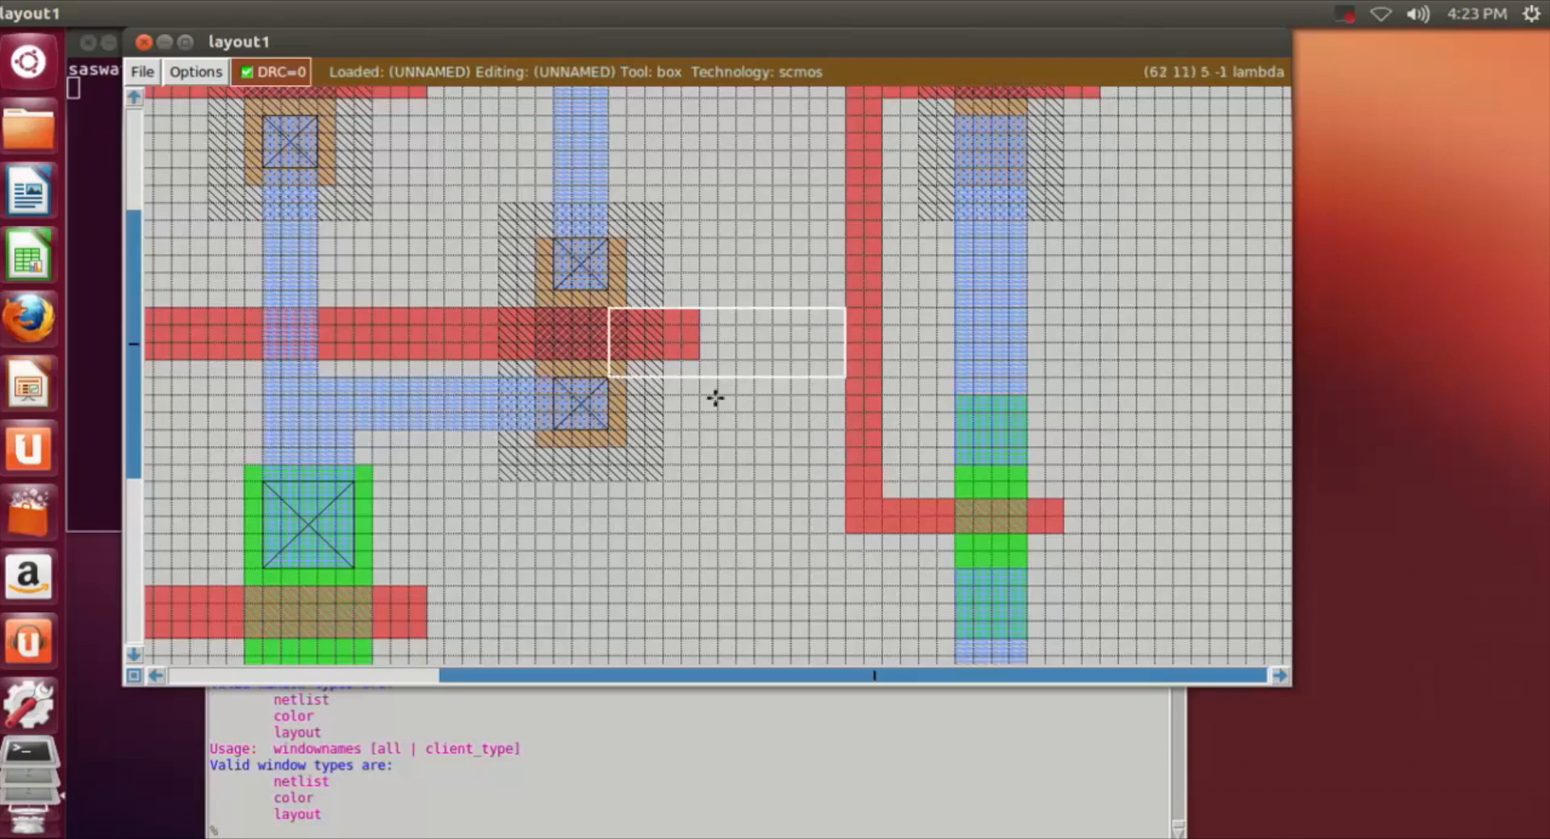
pyautogui.rightClick(848, 430)
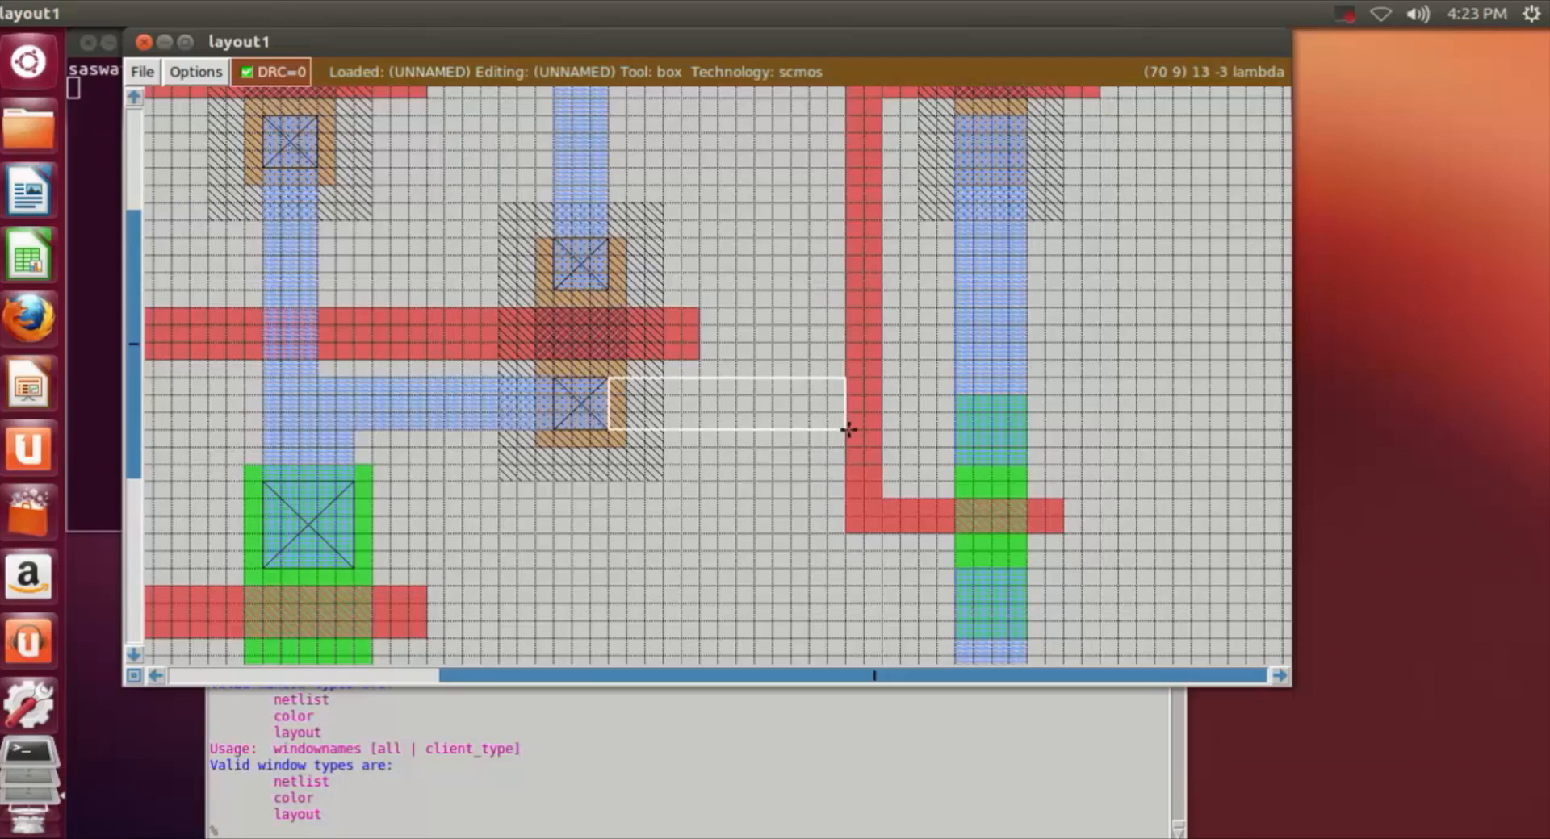
pyautogui.click(500, 825)
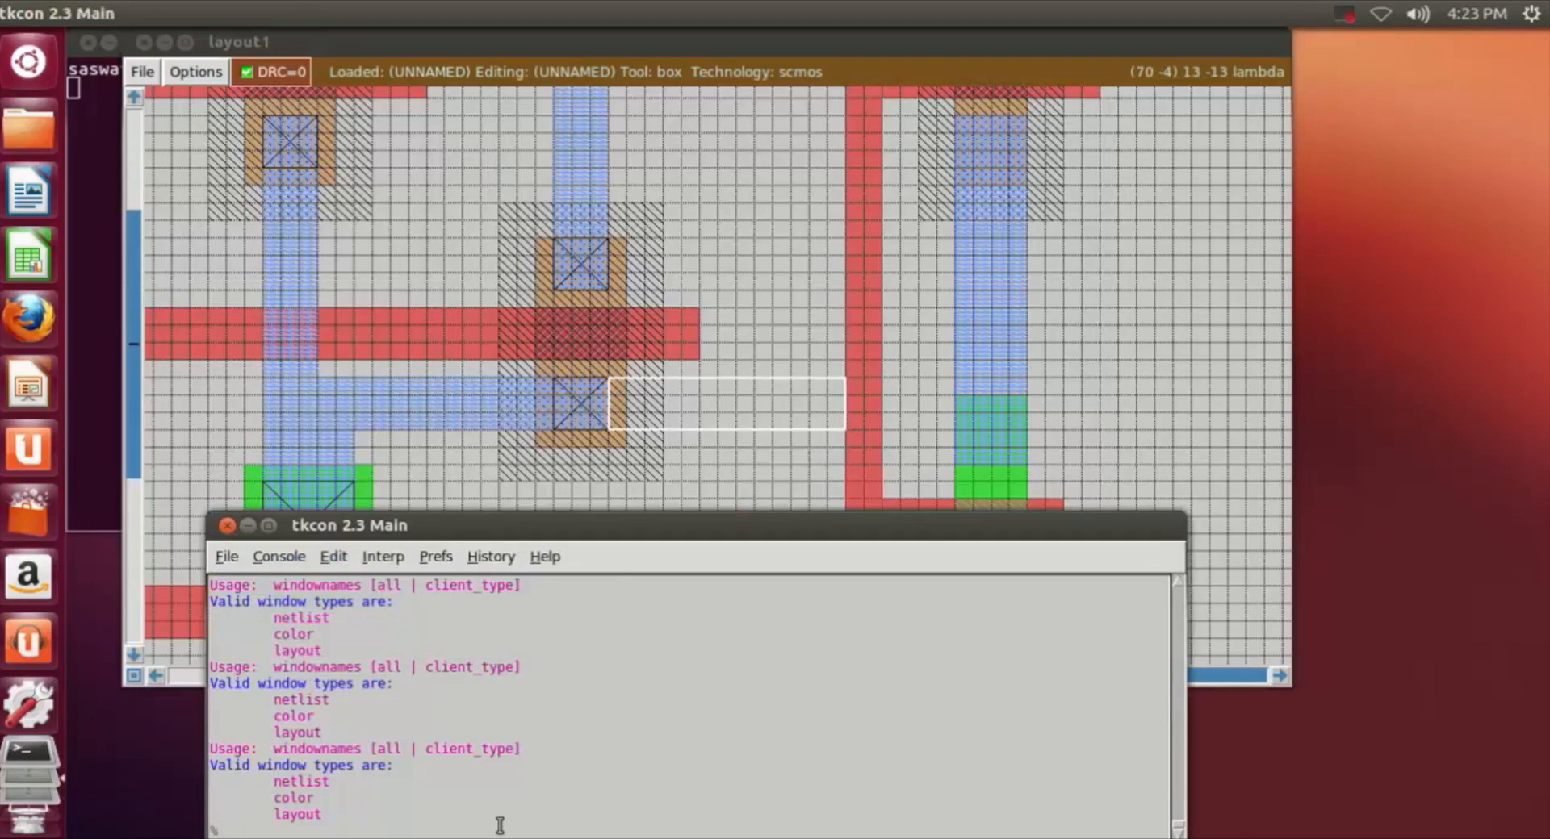
pyautogui.write('paint m1')
pyautogui.press('Return')
# Step: Paint a 4 by 3 lambda poly area over the end of the new m1 strip, touching the second stage's vertical poly gate
pyautogui.click(793, 493)
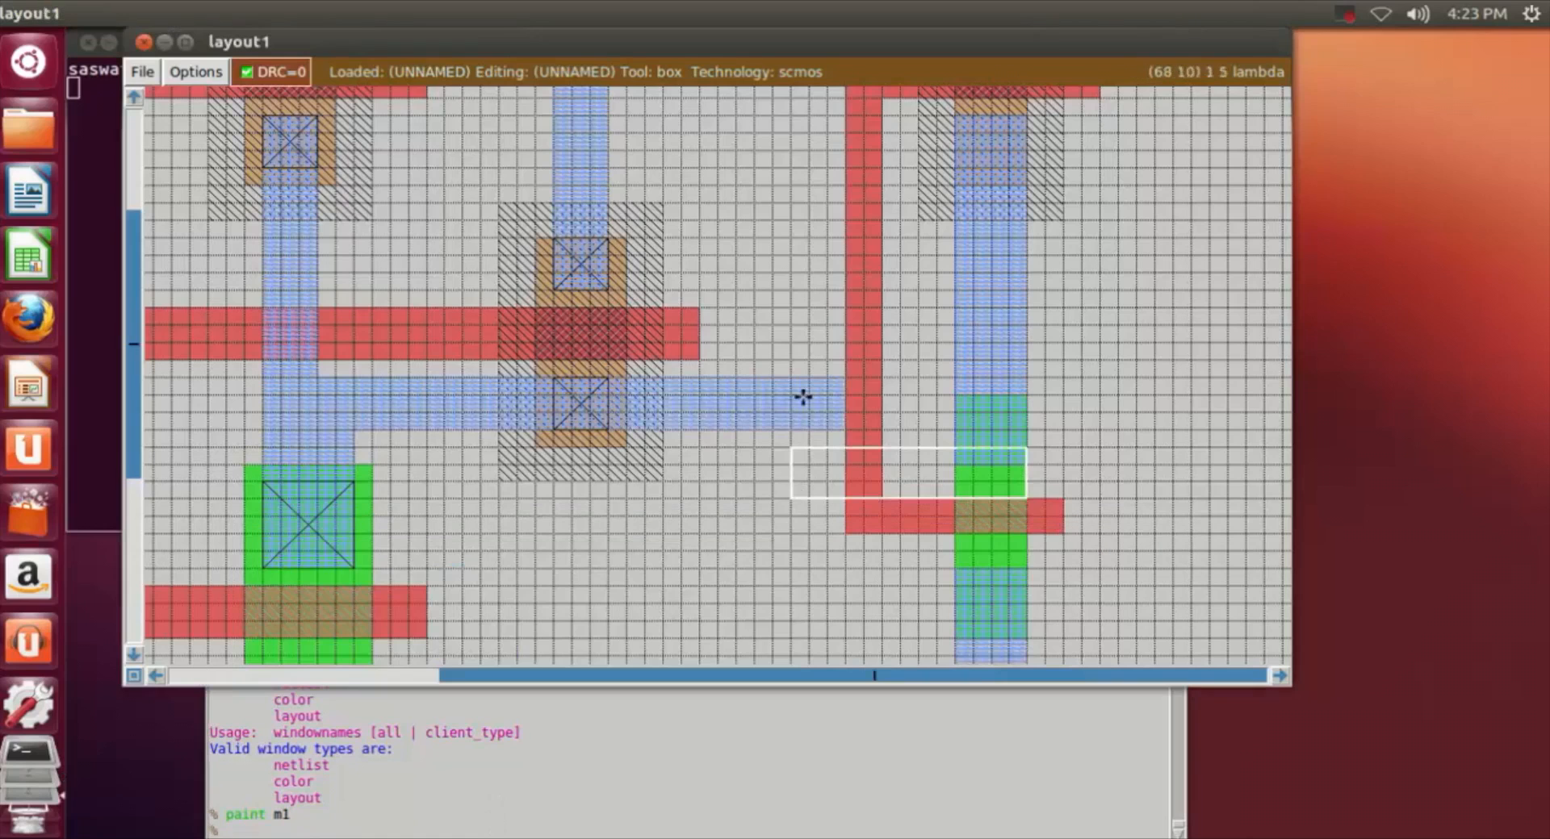
pyautogui.click(756, 380)
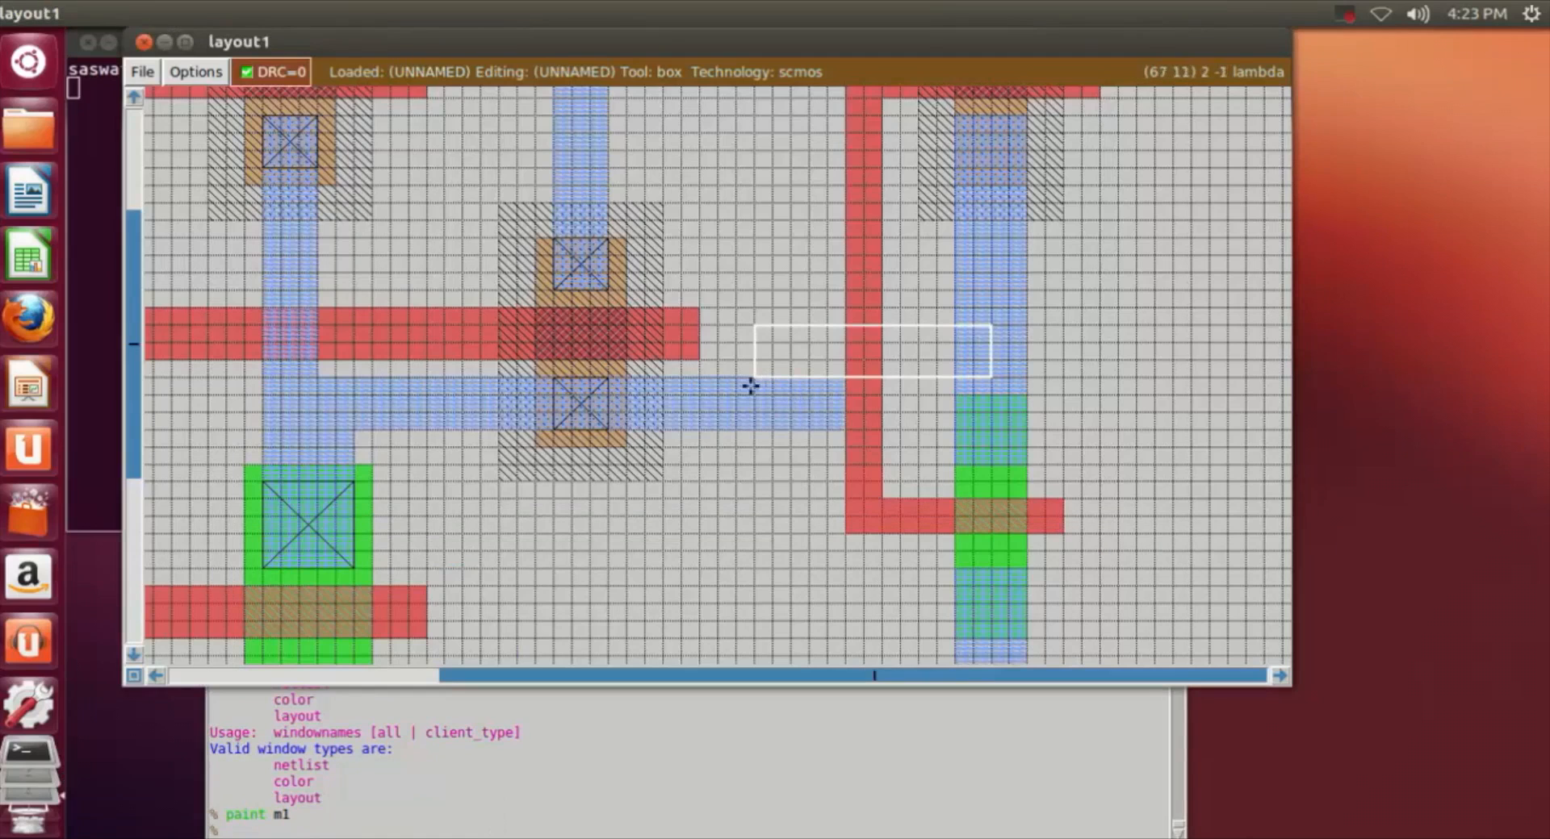
pyautogui.rightClick(847, 429)
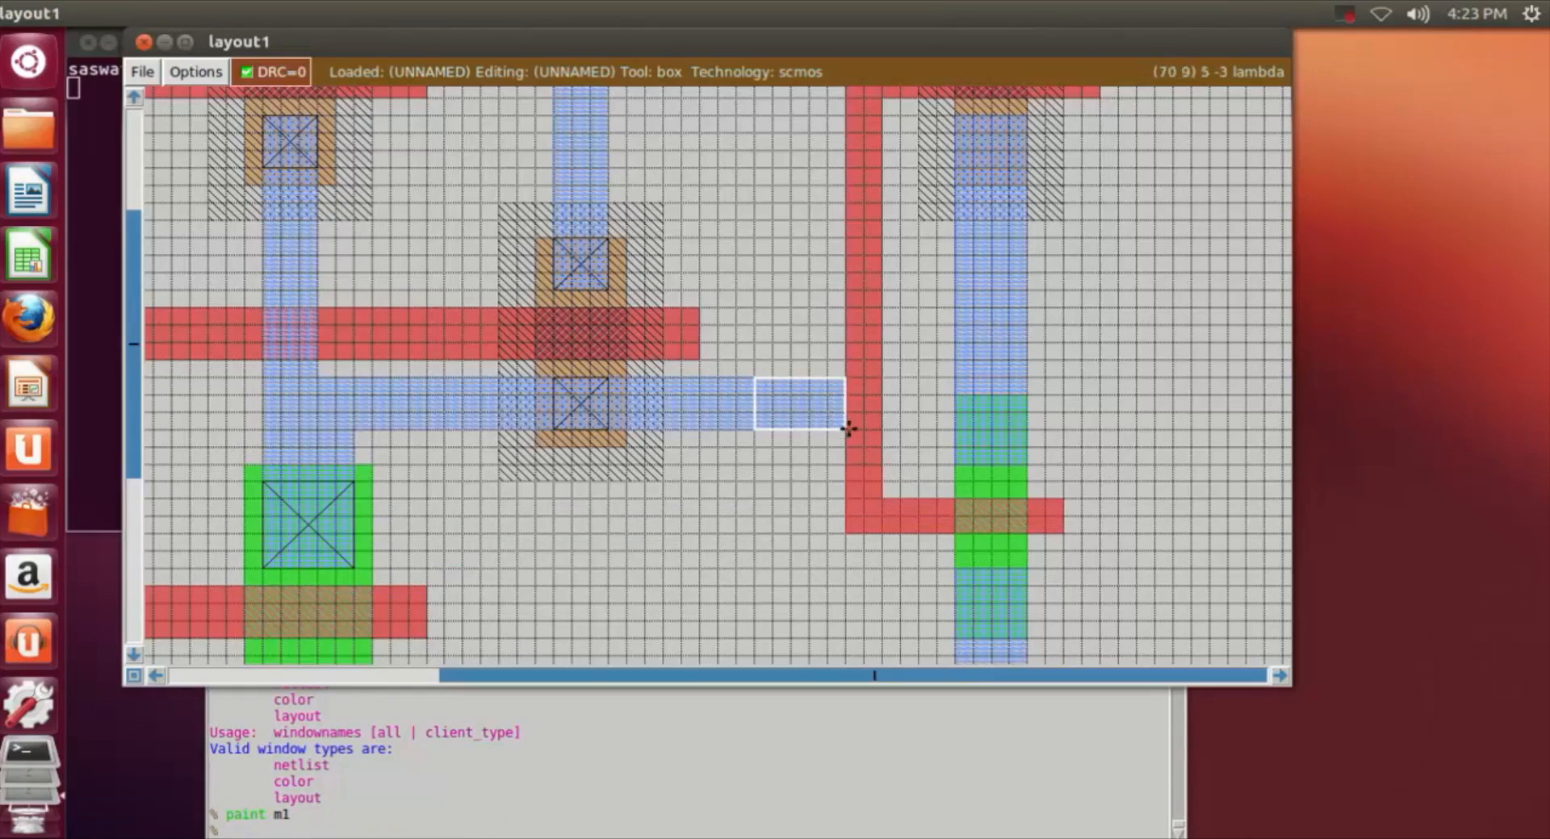
pyautogui.click(538, 832)
pyautogui.write('paint')
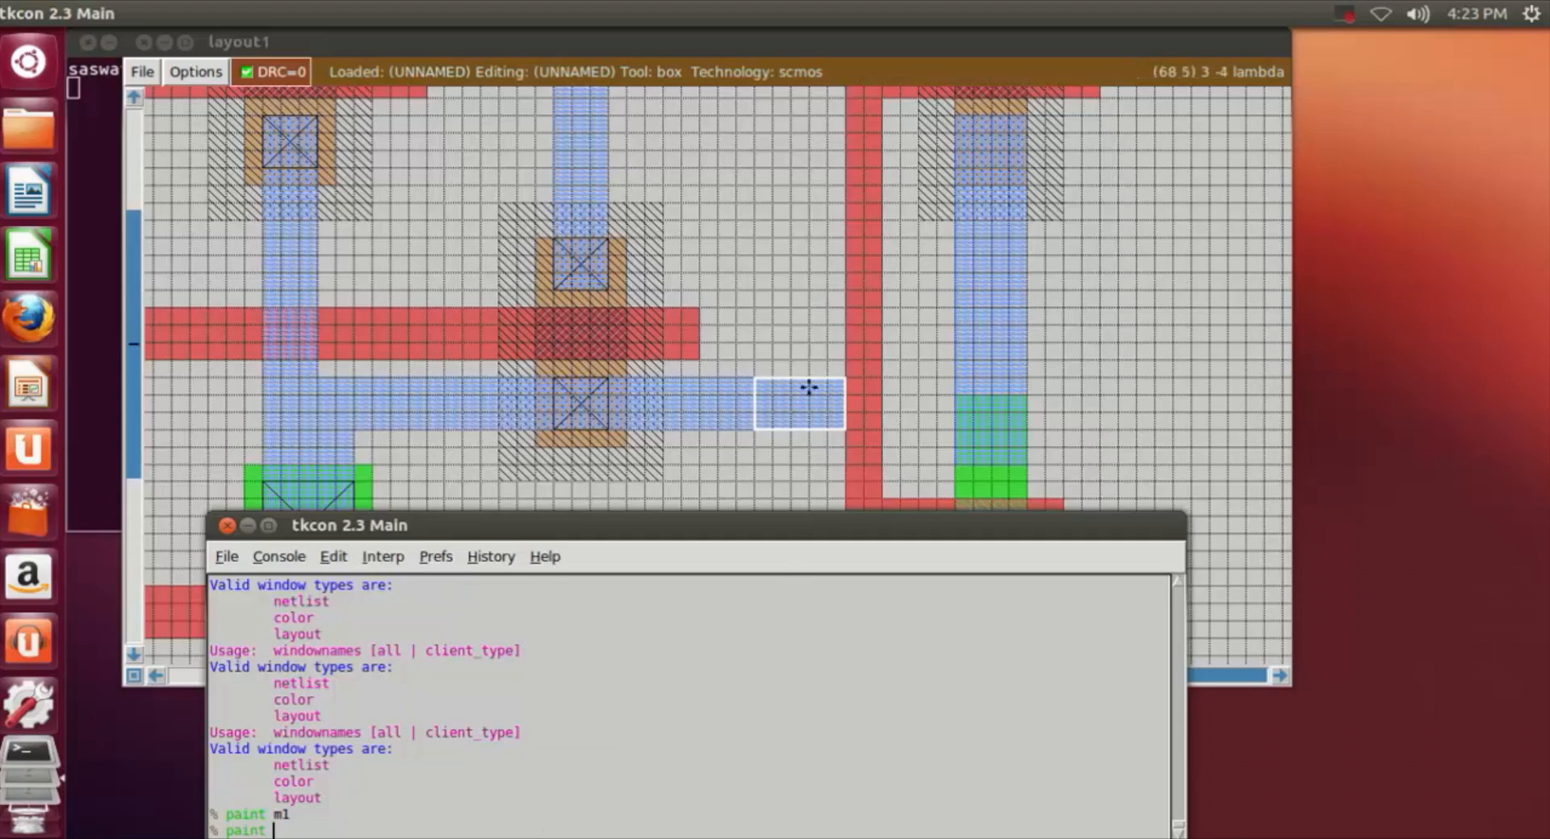
pyautogui.click(808, 494)
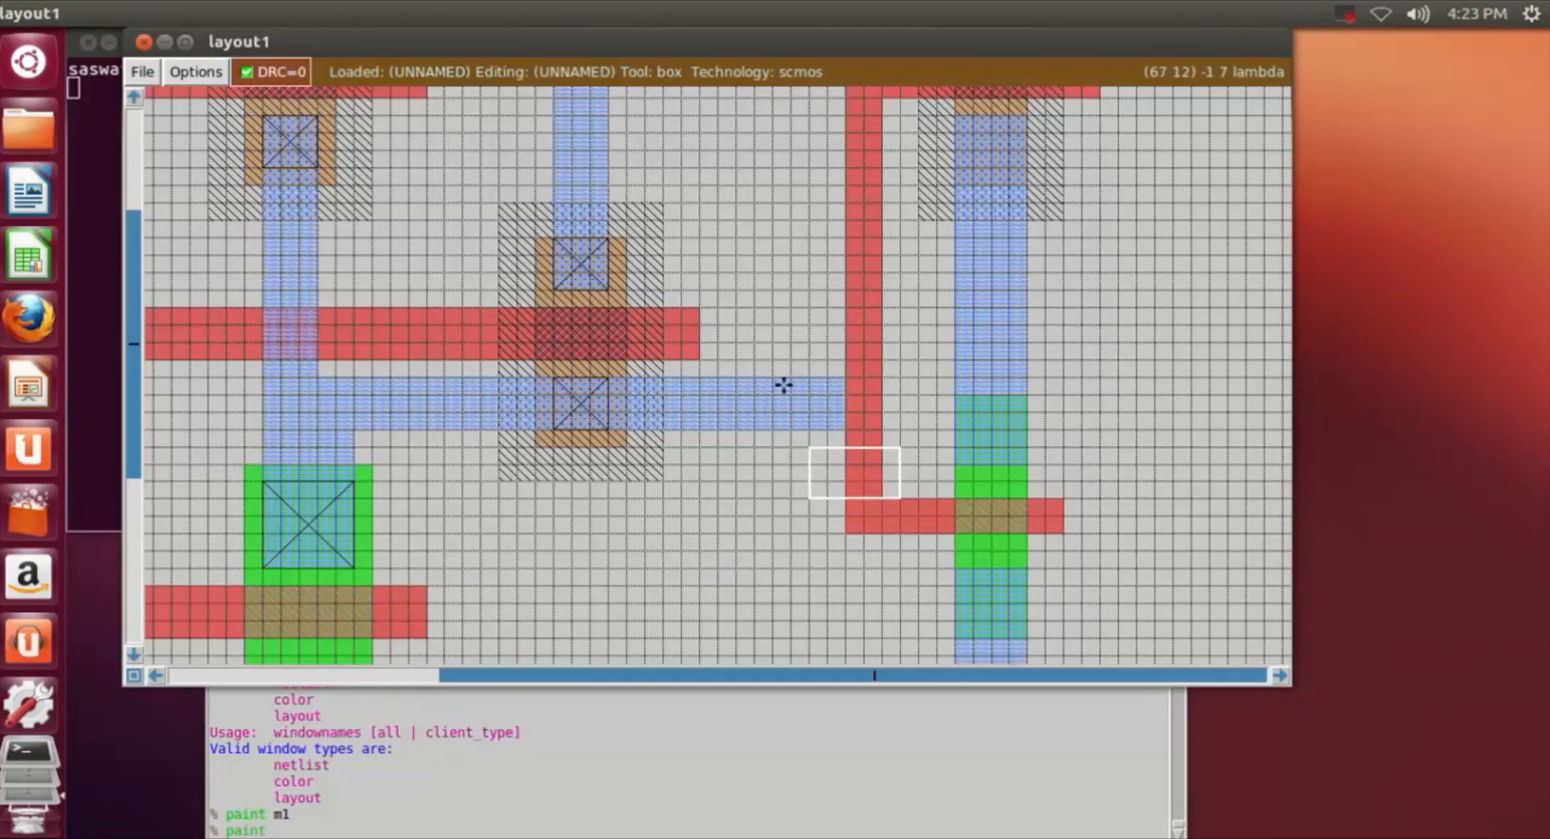
pyautogui.click(771, 378)
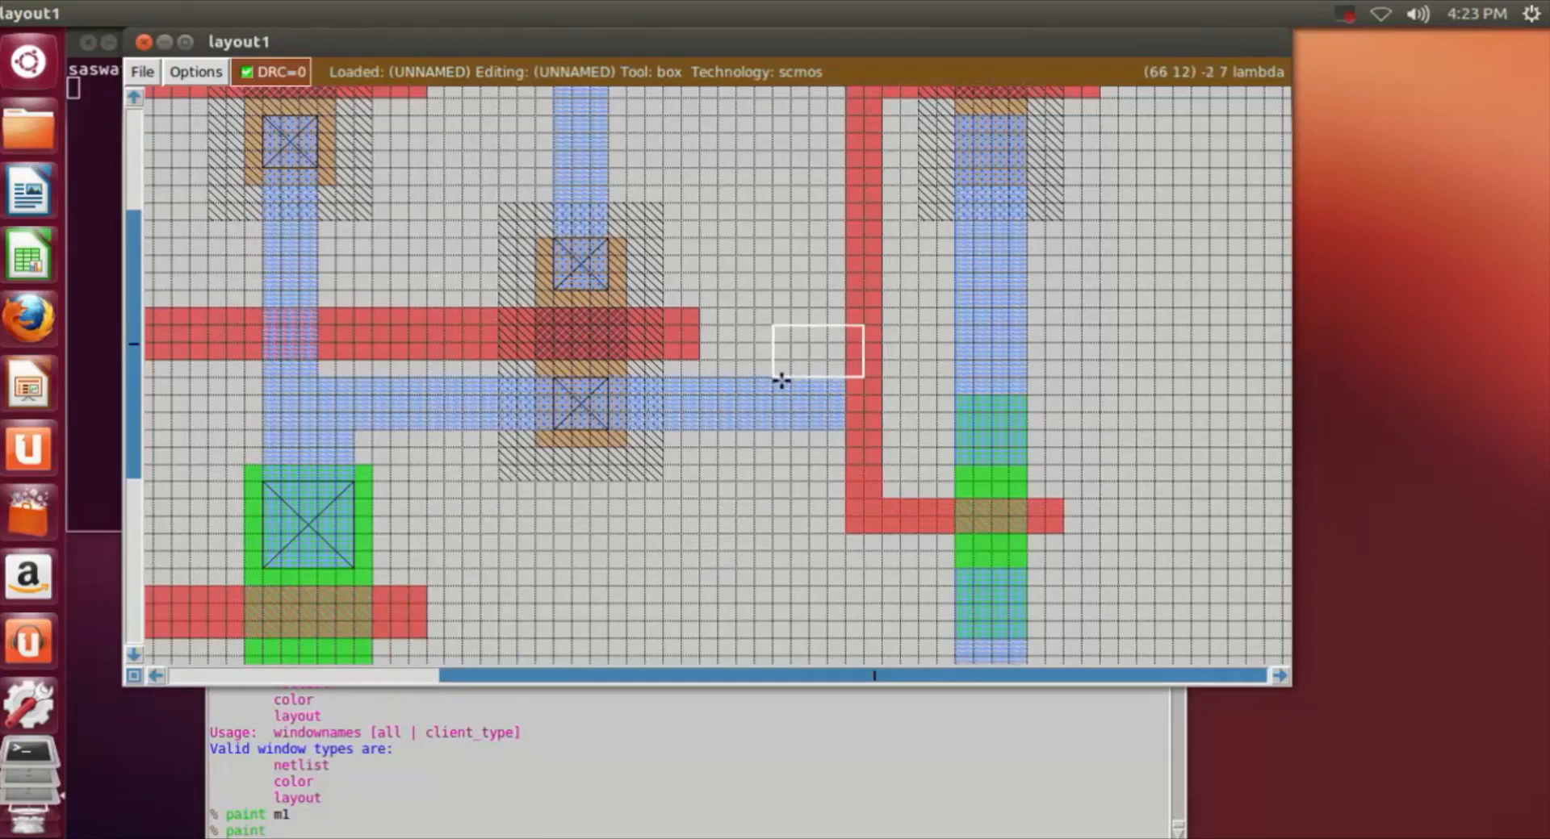
pyautogui.rightClick(844, 430)
pyautogui.click(606, 832)
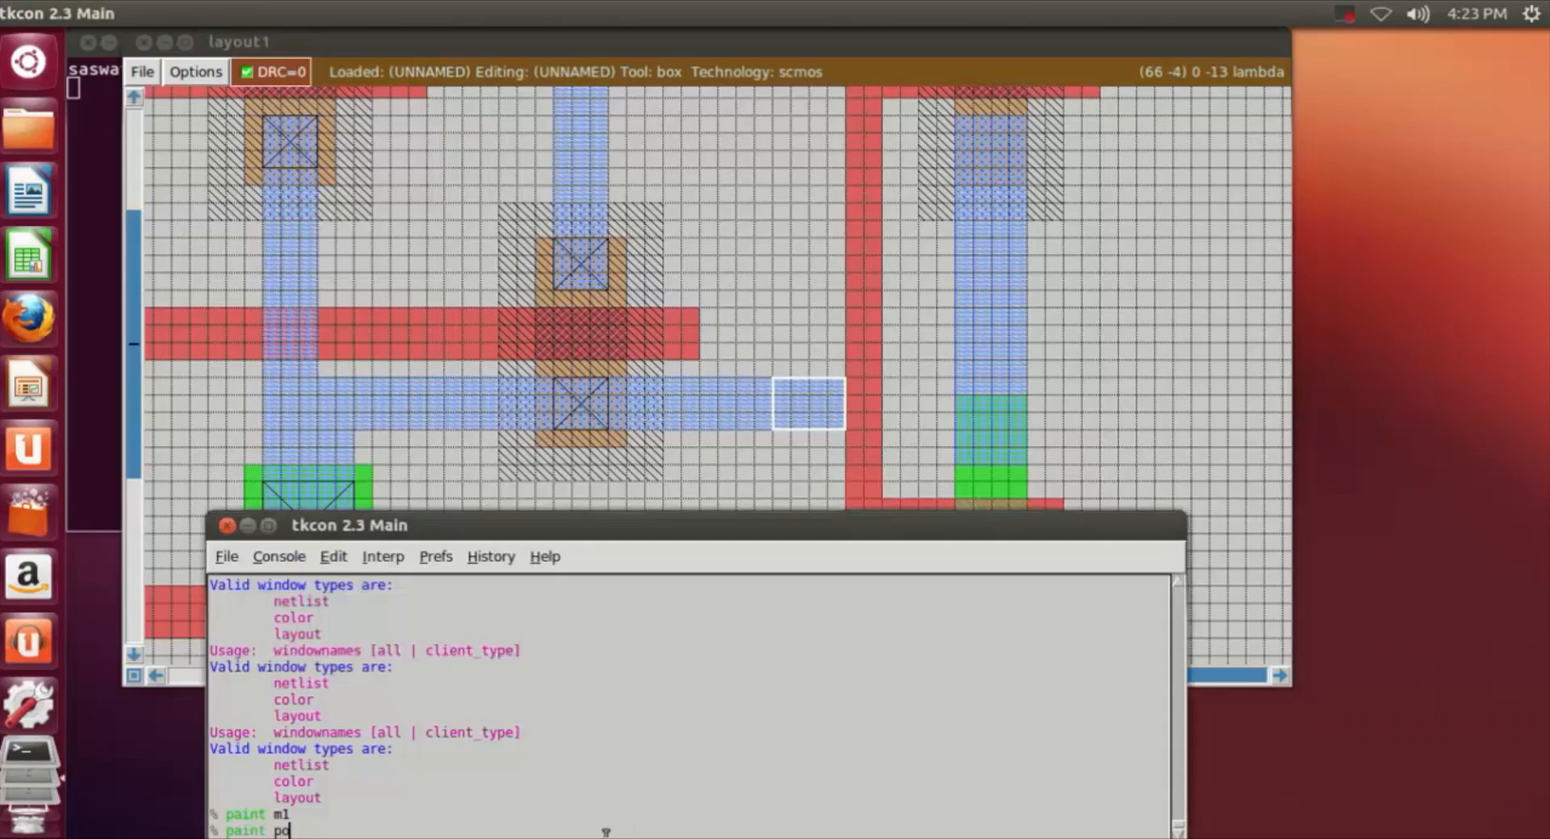
pyautogui.press('Return')
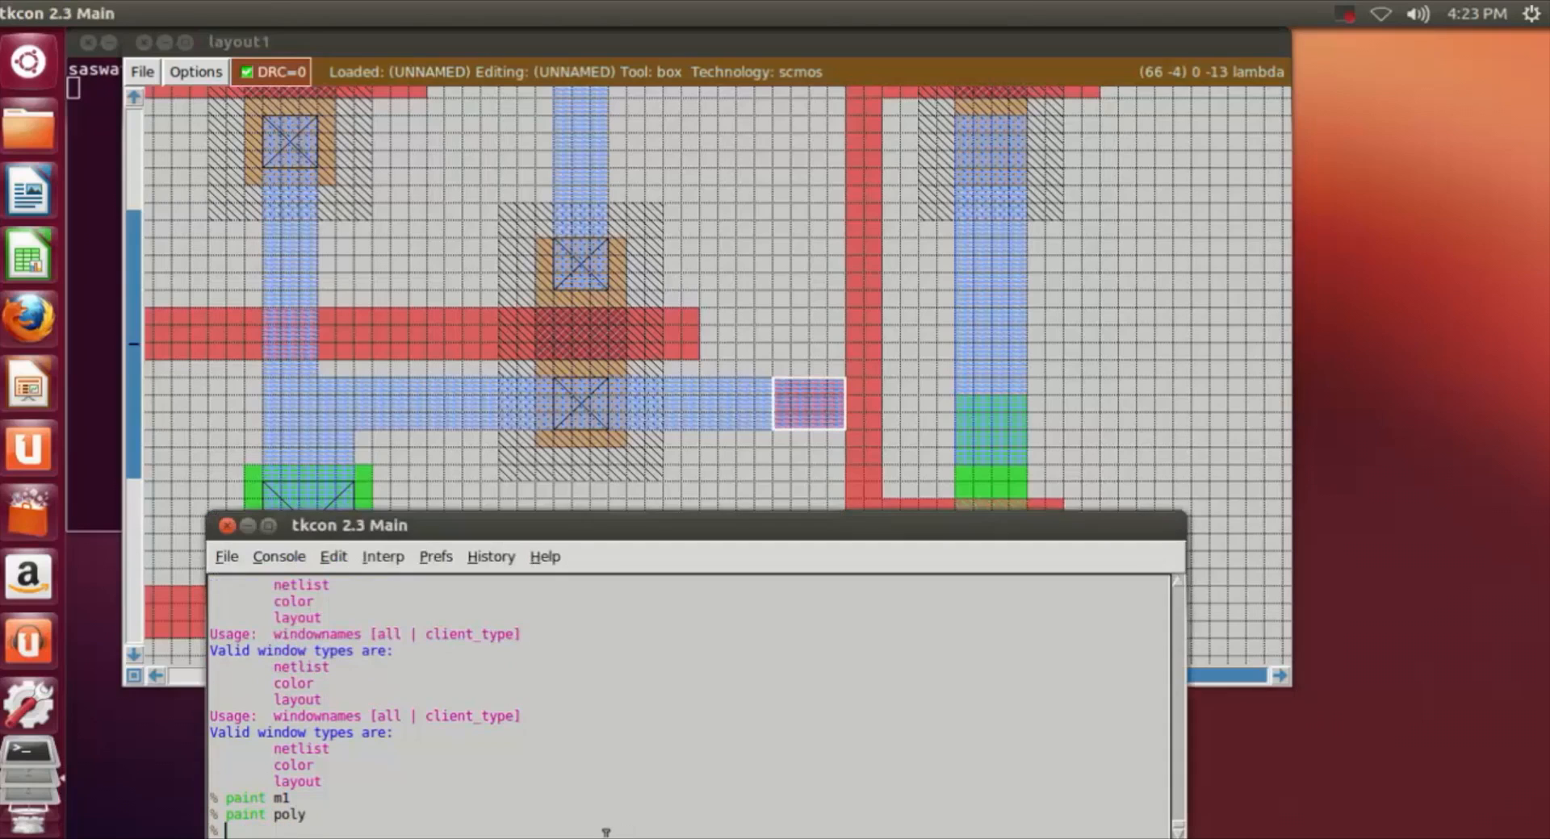
# Step: Paint polycontact over the 4 by 3 lambda overlap of m1 and poly beside the second stage's gate
pyautogui.click(844, 448)
pyautogui.click(775, 377)
pyautogui.rightClick(839, 430)
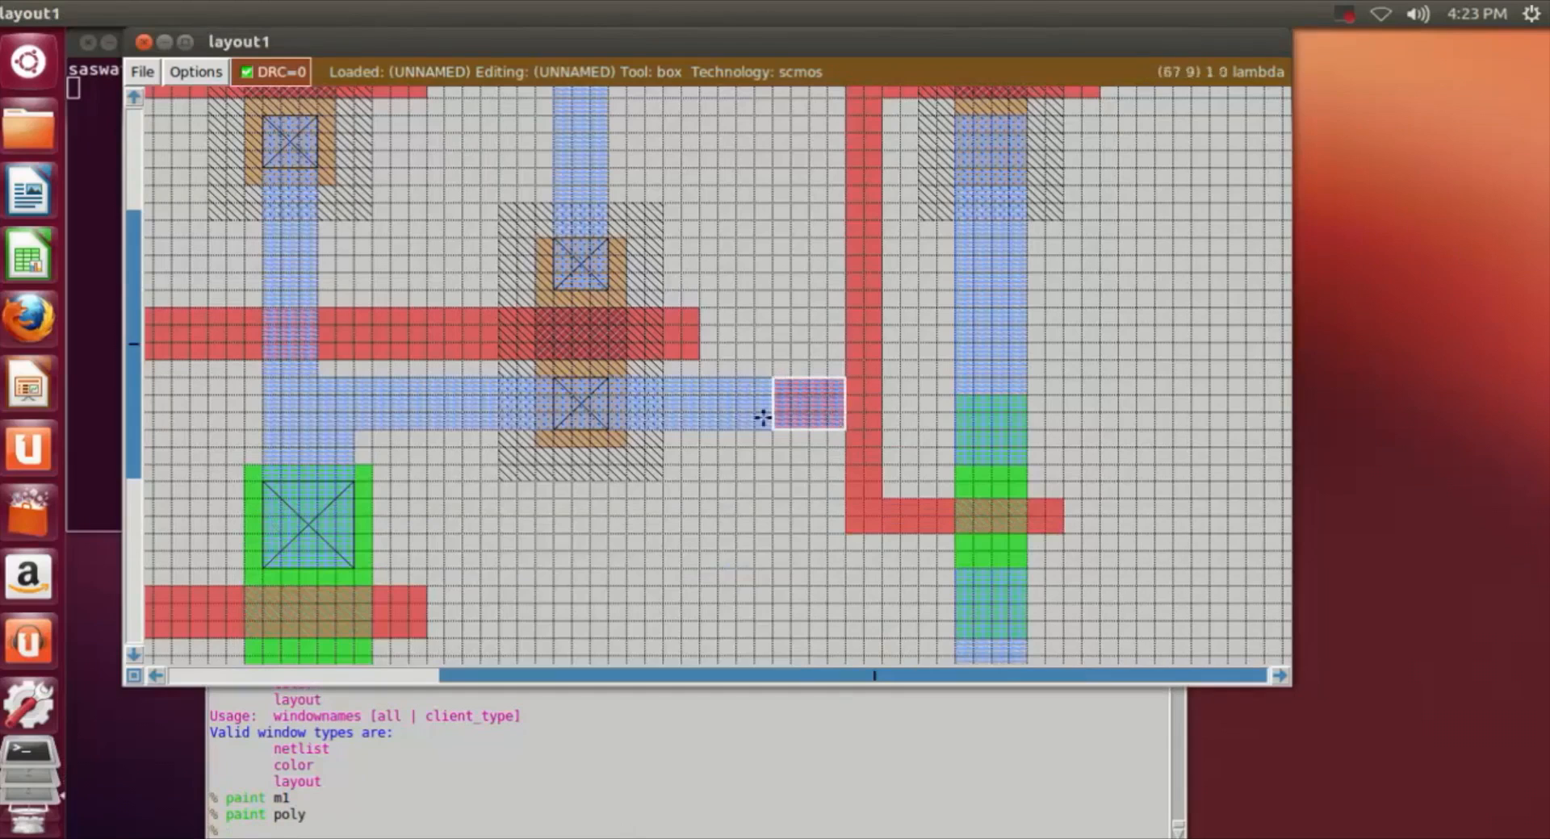
pyautogui.click(403, 832)
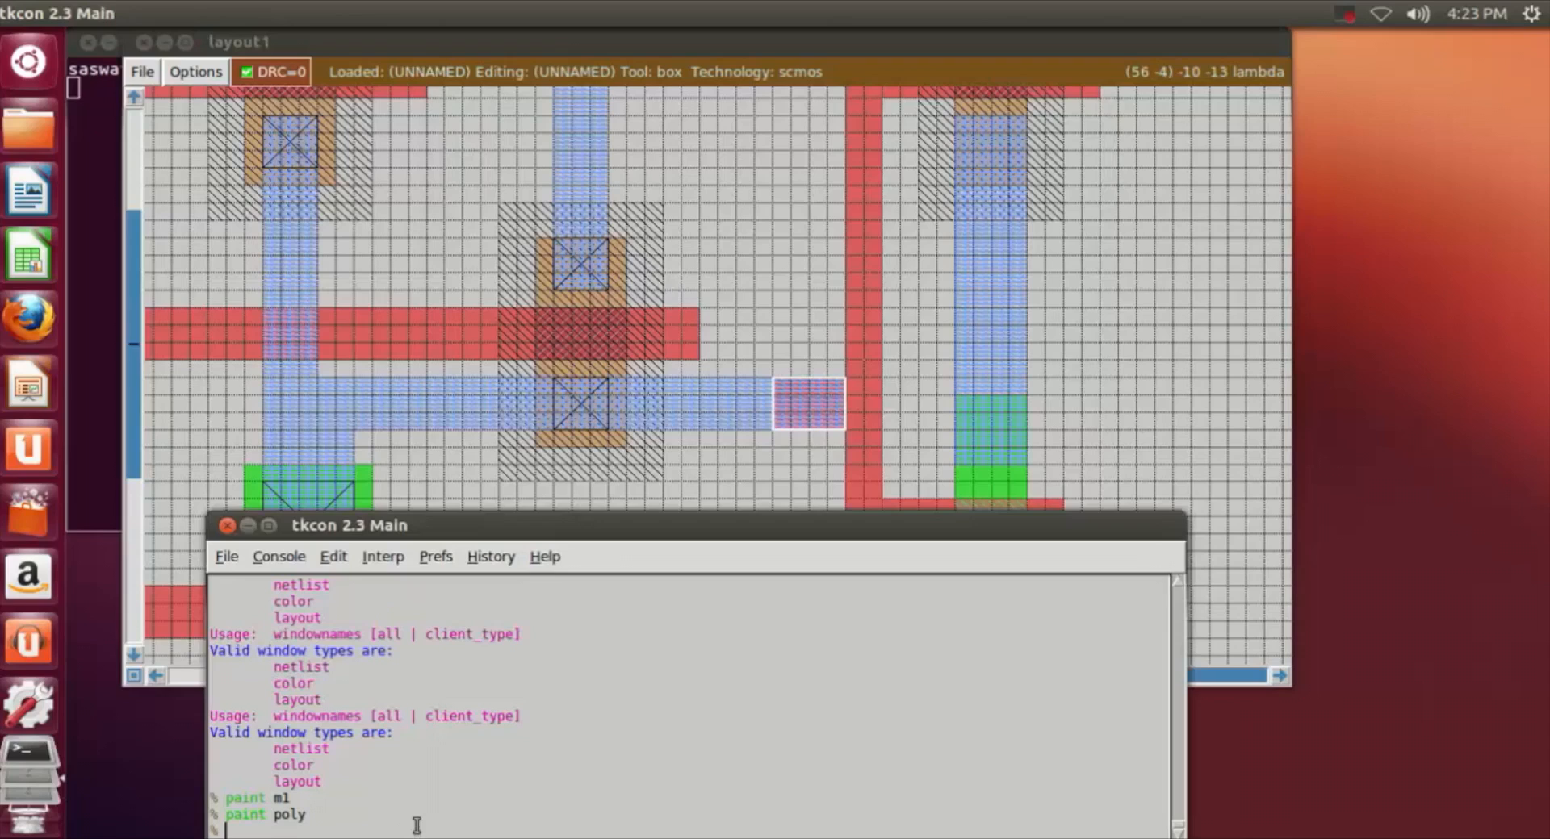
pyautogui.write('paint polycontact')
pyautogui.press('Return')
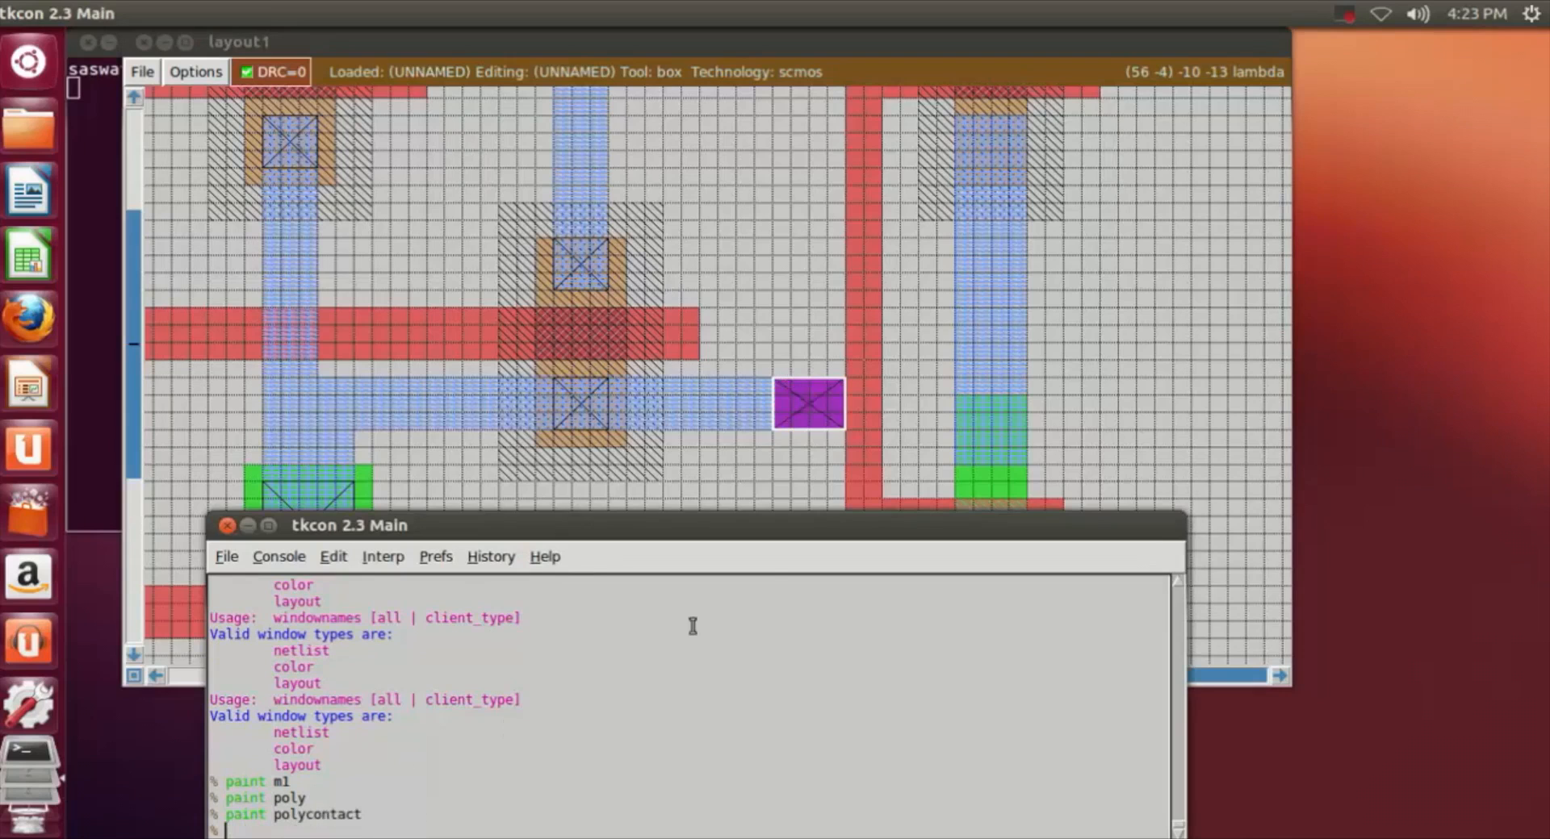
# Step: Examine the whole layout and the link between the first stage's output and the second stage's poly gate
pyautogui.click(1189, 377)
pyautogui.scroll(-2, 1165, 454)
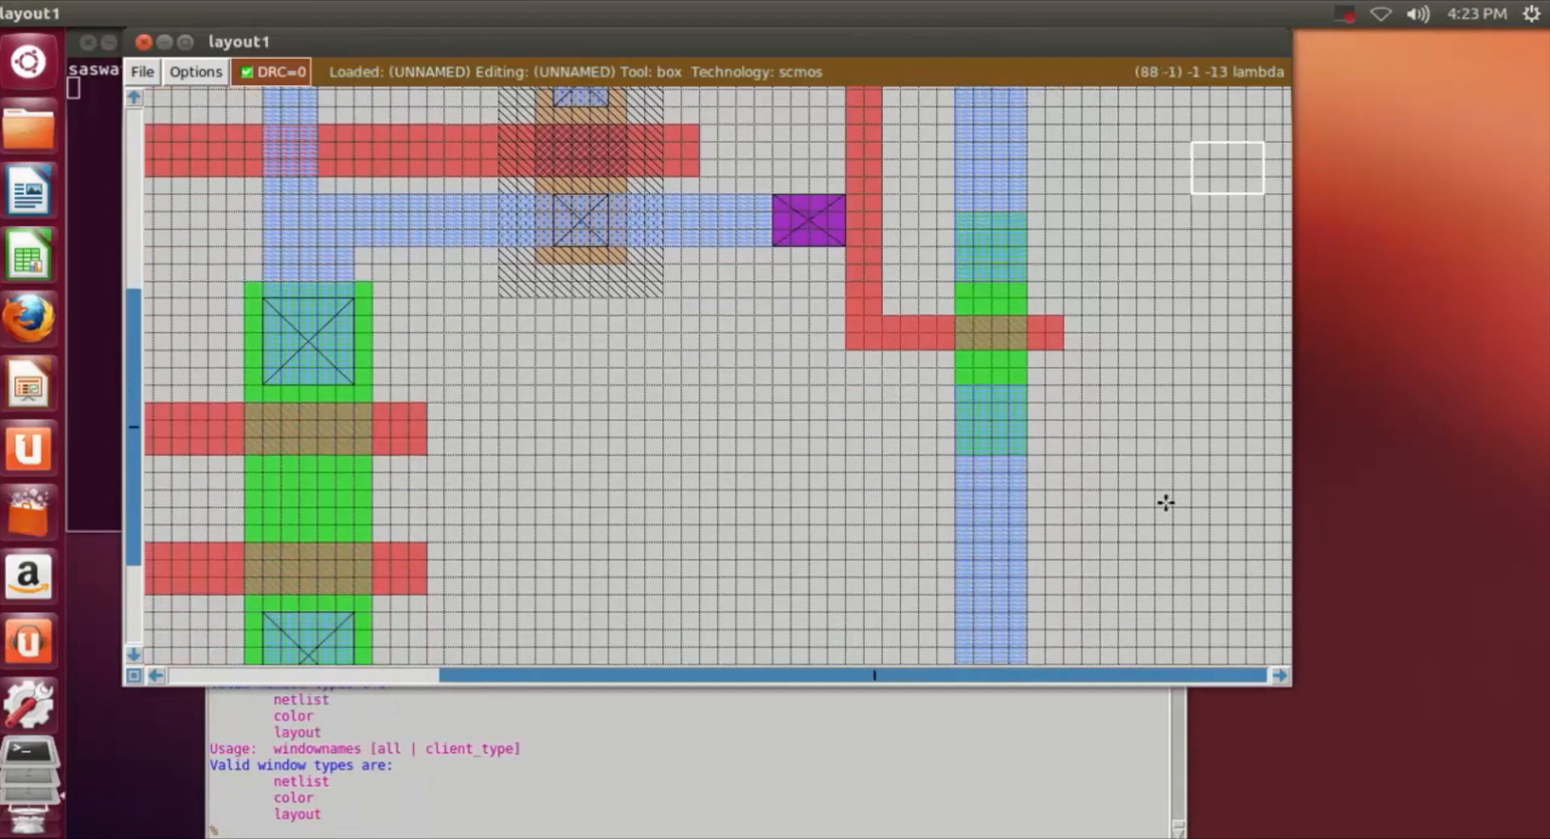
pyautogui.hotkey('shift', 'z')
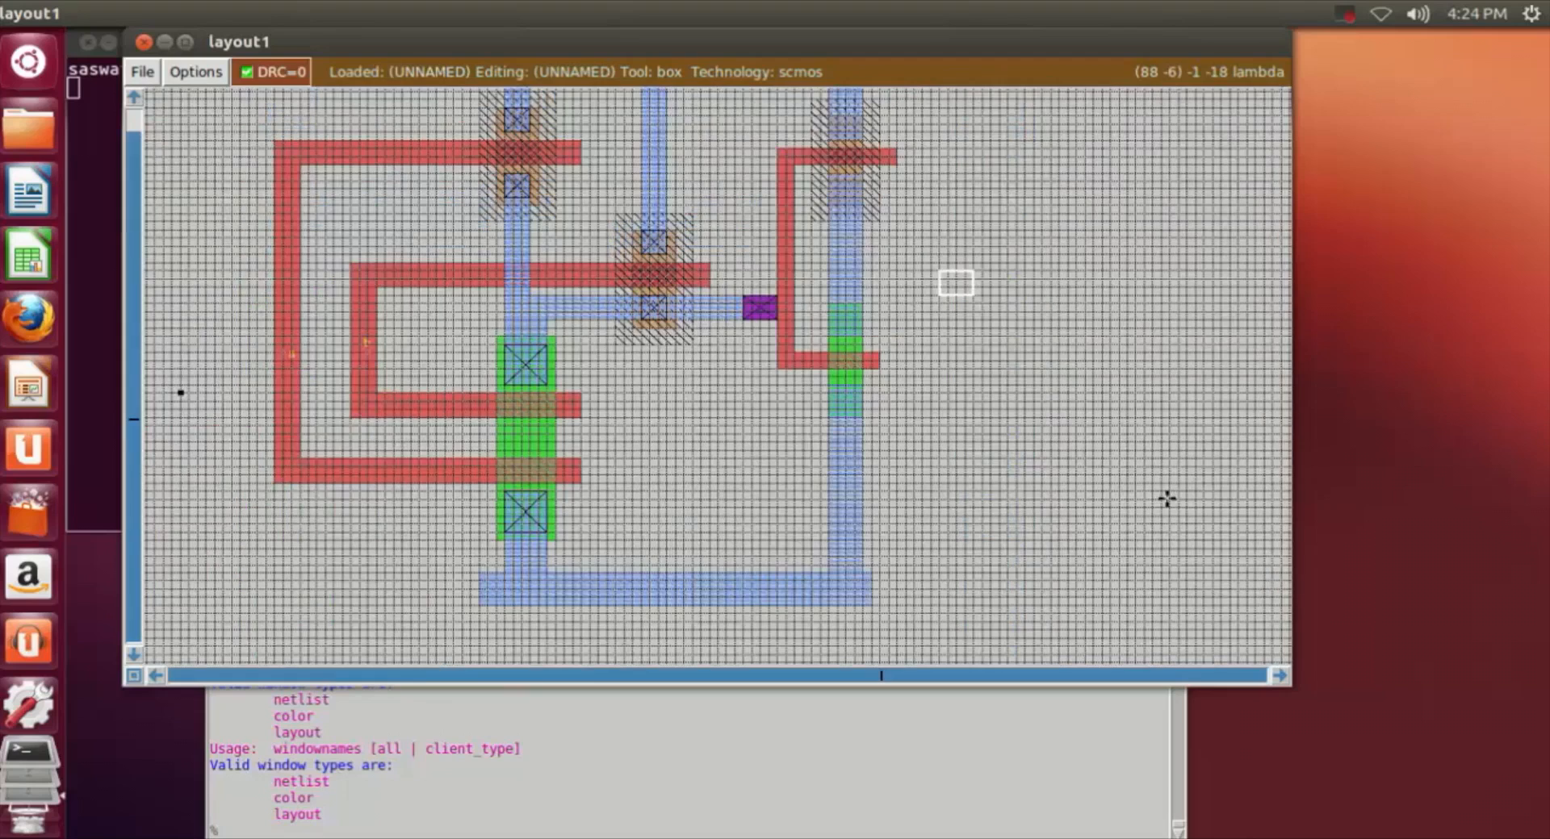
pyautogui.press('z')
pyautogui.scroll(1, 1166, 490)
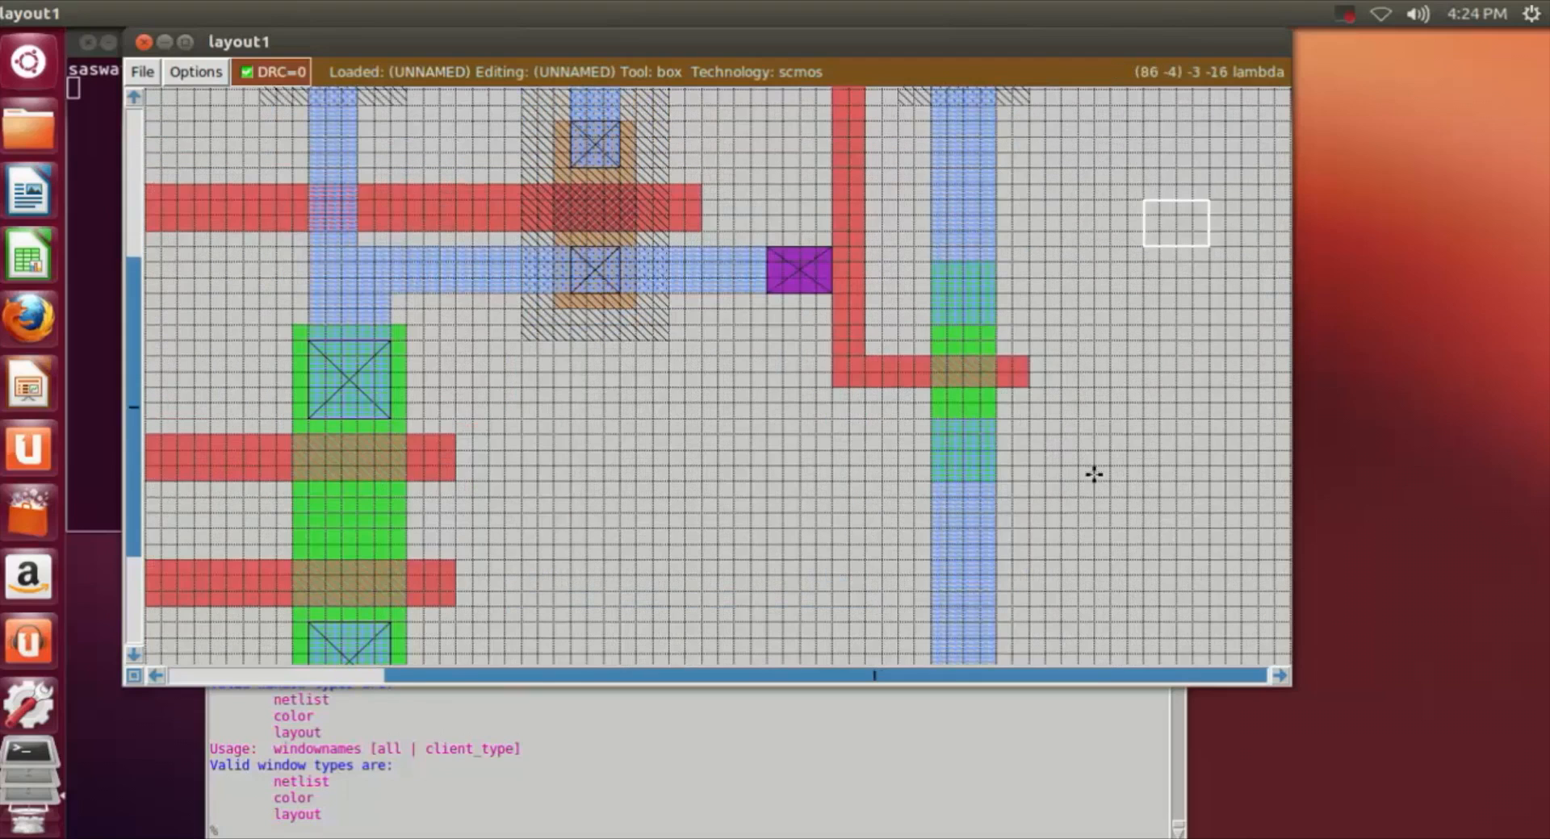
pyautogui.scroll(1, 1093, 474)
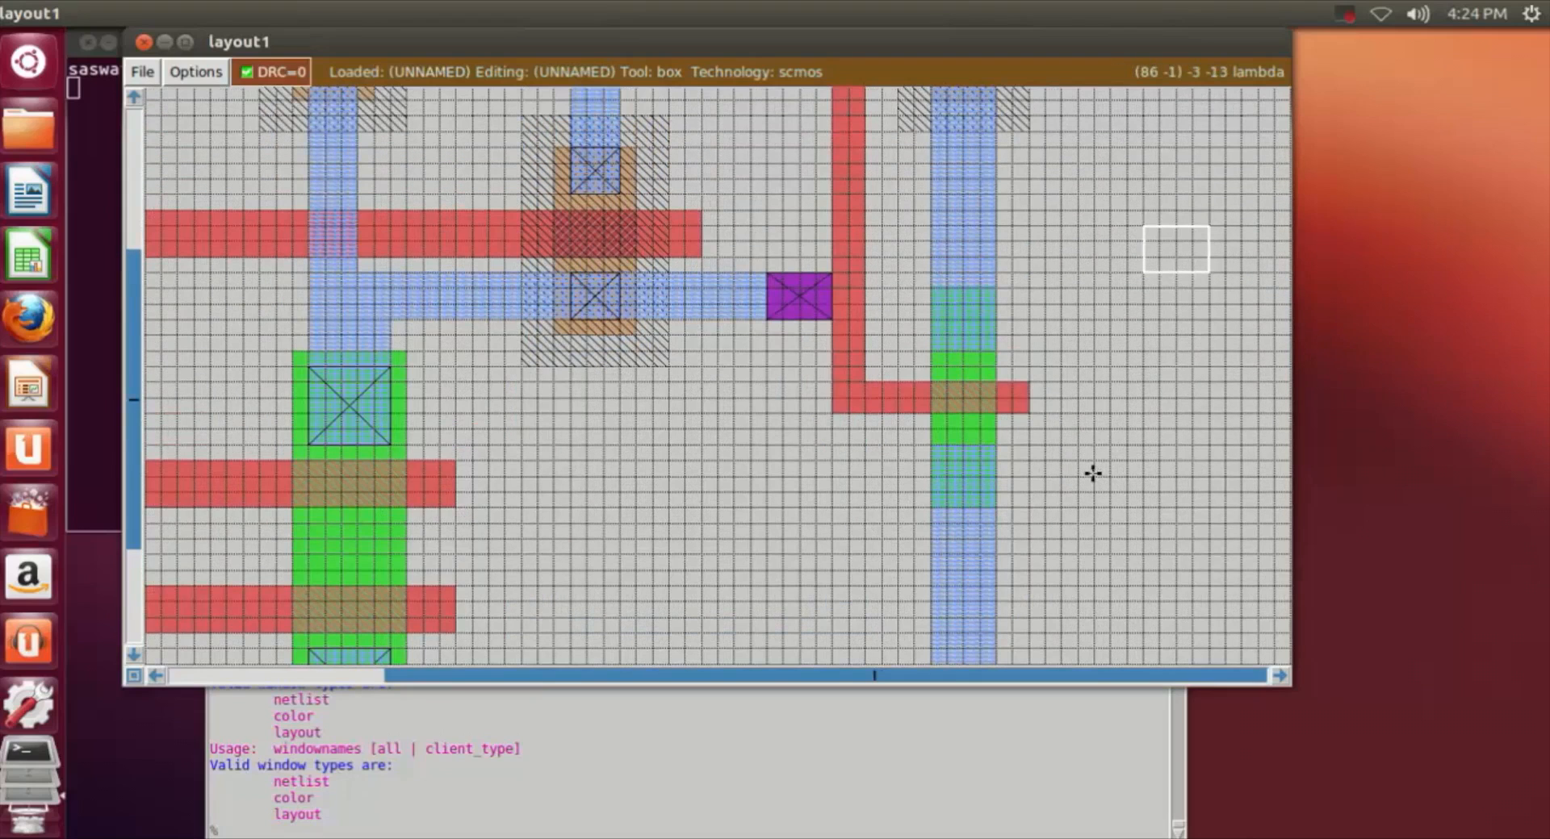
pyautogui.scroll(-4, 1093, 474)
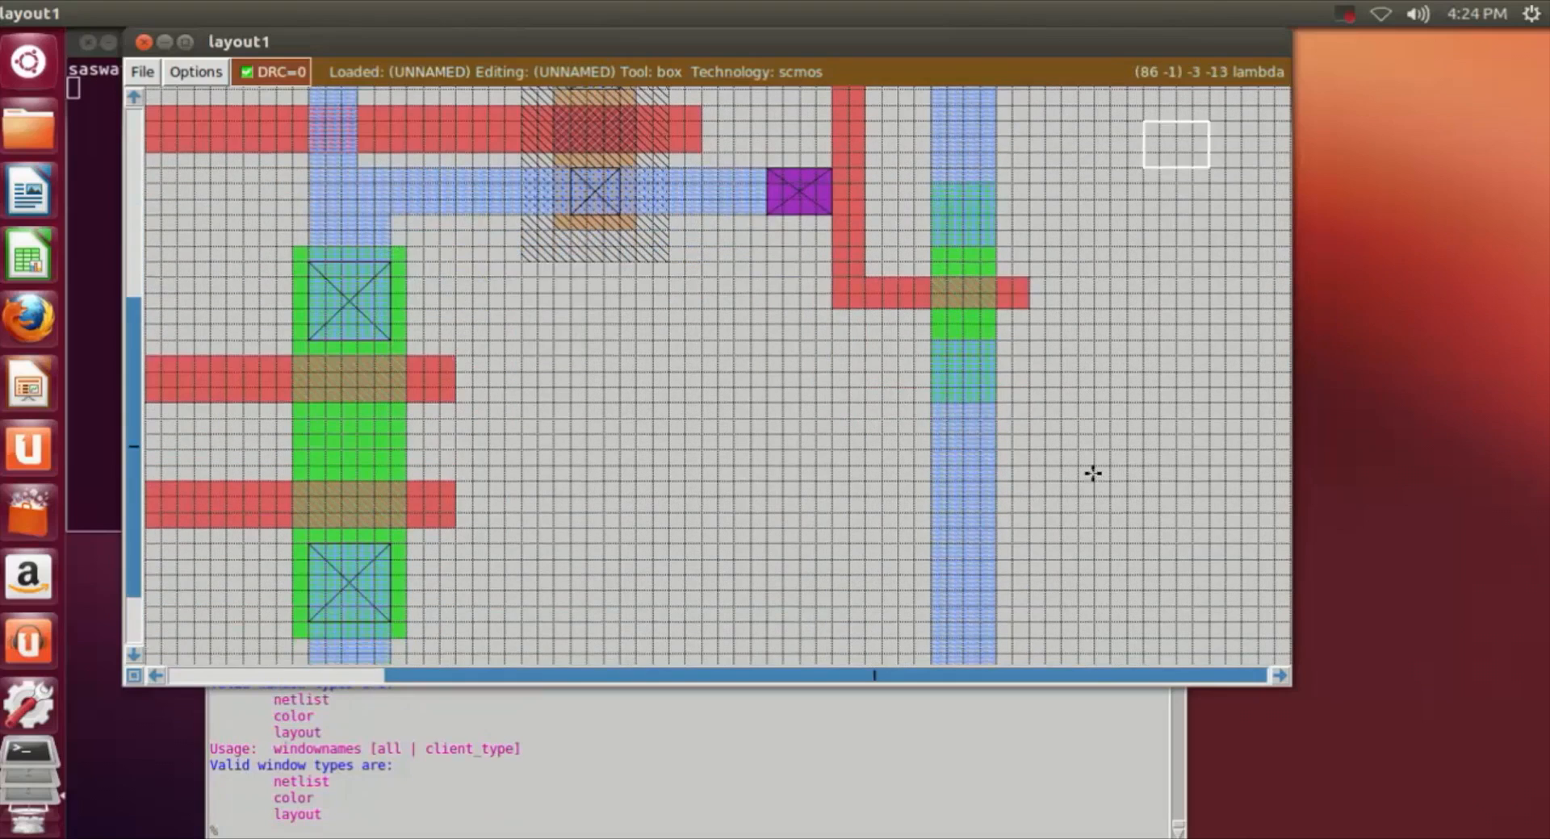
pyautogui.scroll(17, 1093, 474)
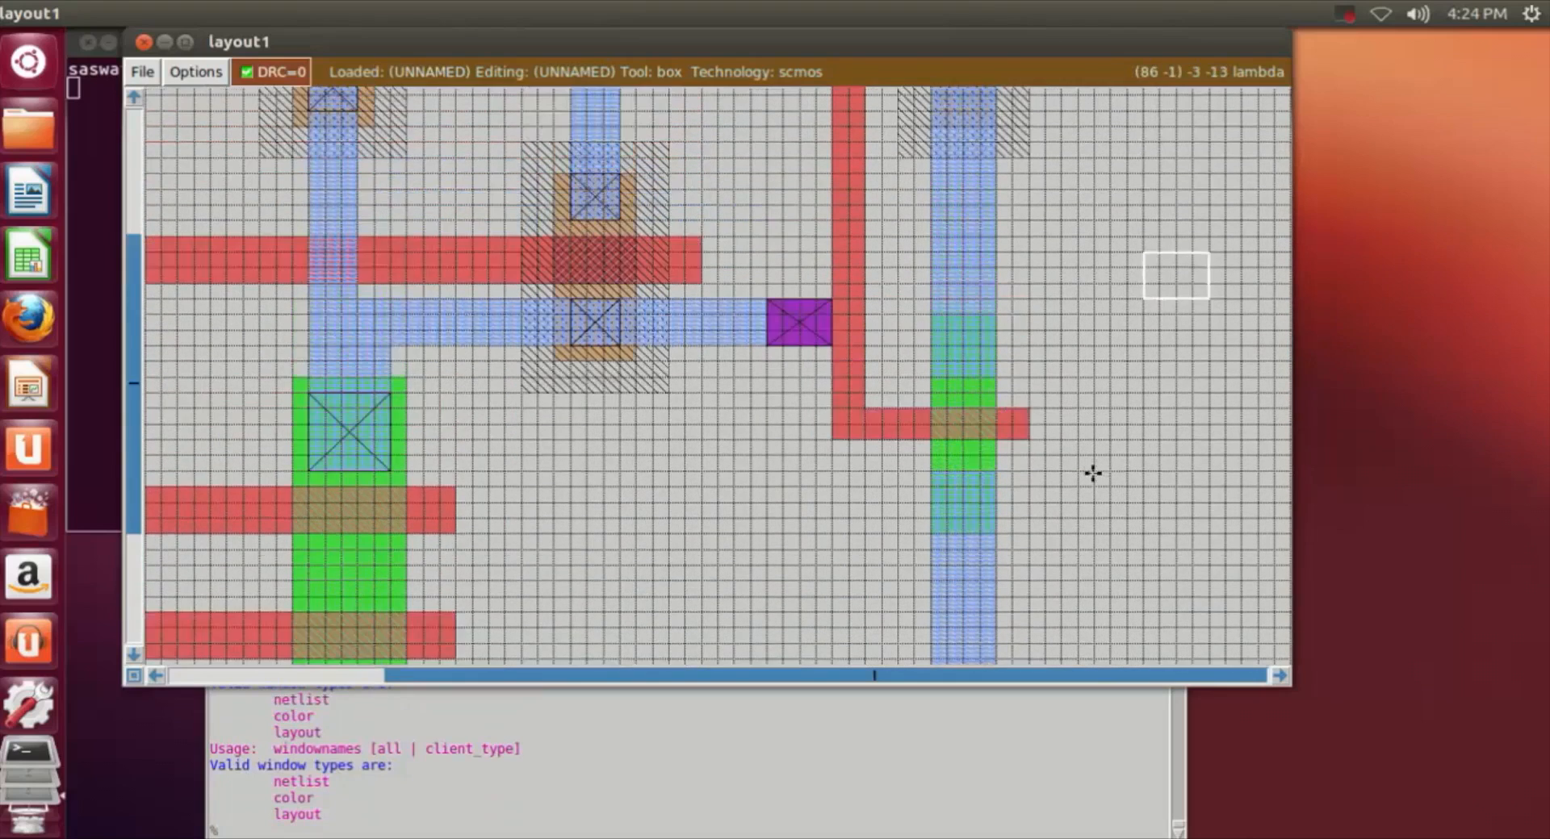
pyautogui.scroll(-9, 1093, 473)
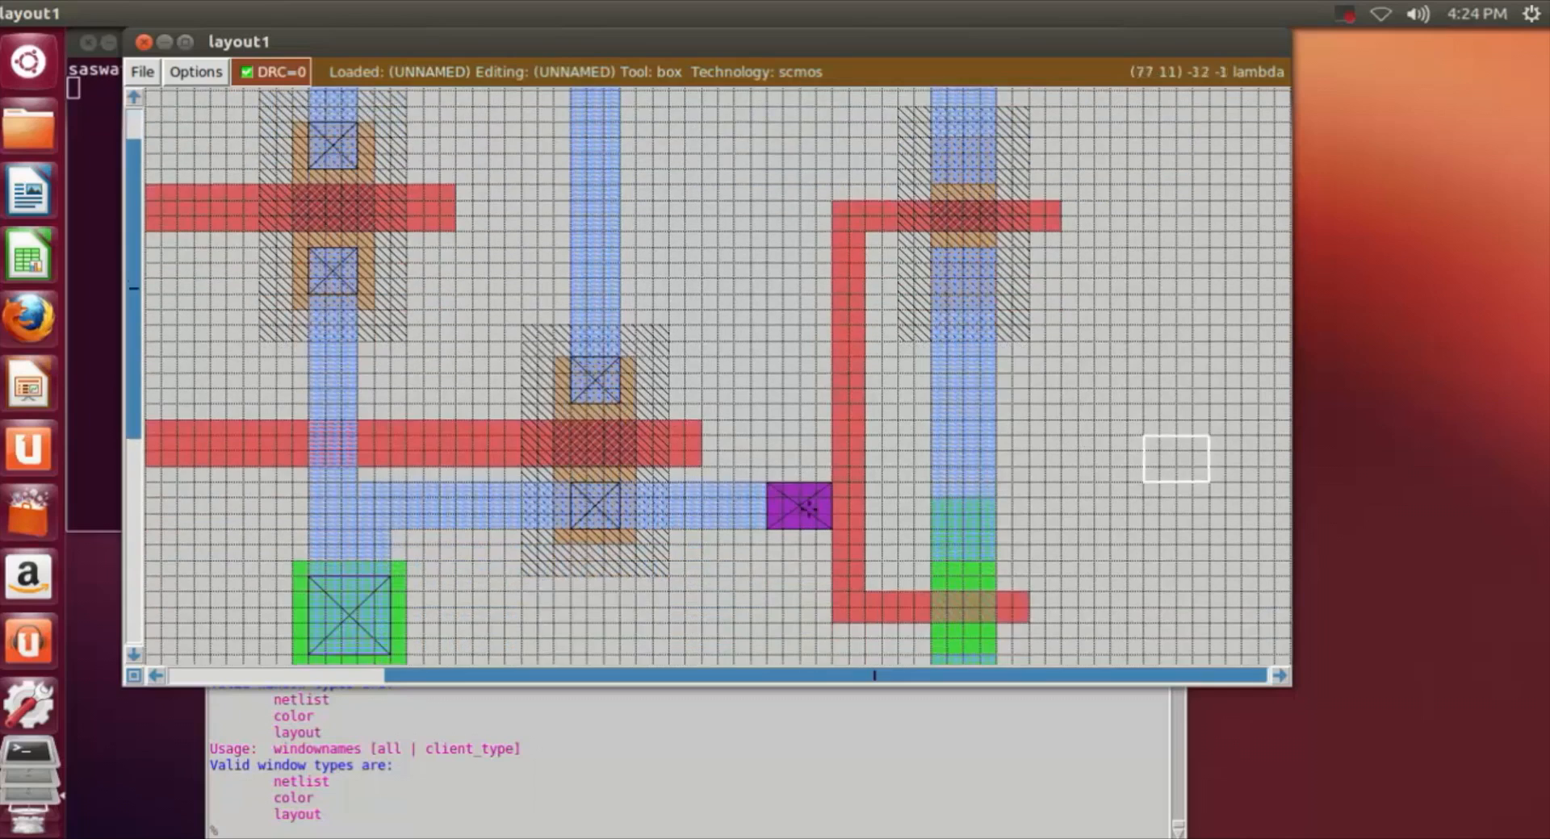
pyautogui.scroll(-9, 564, 462)
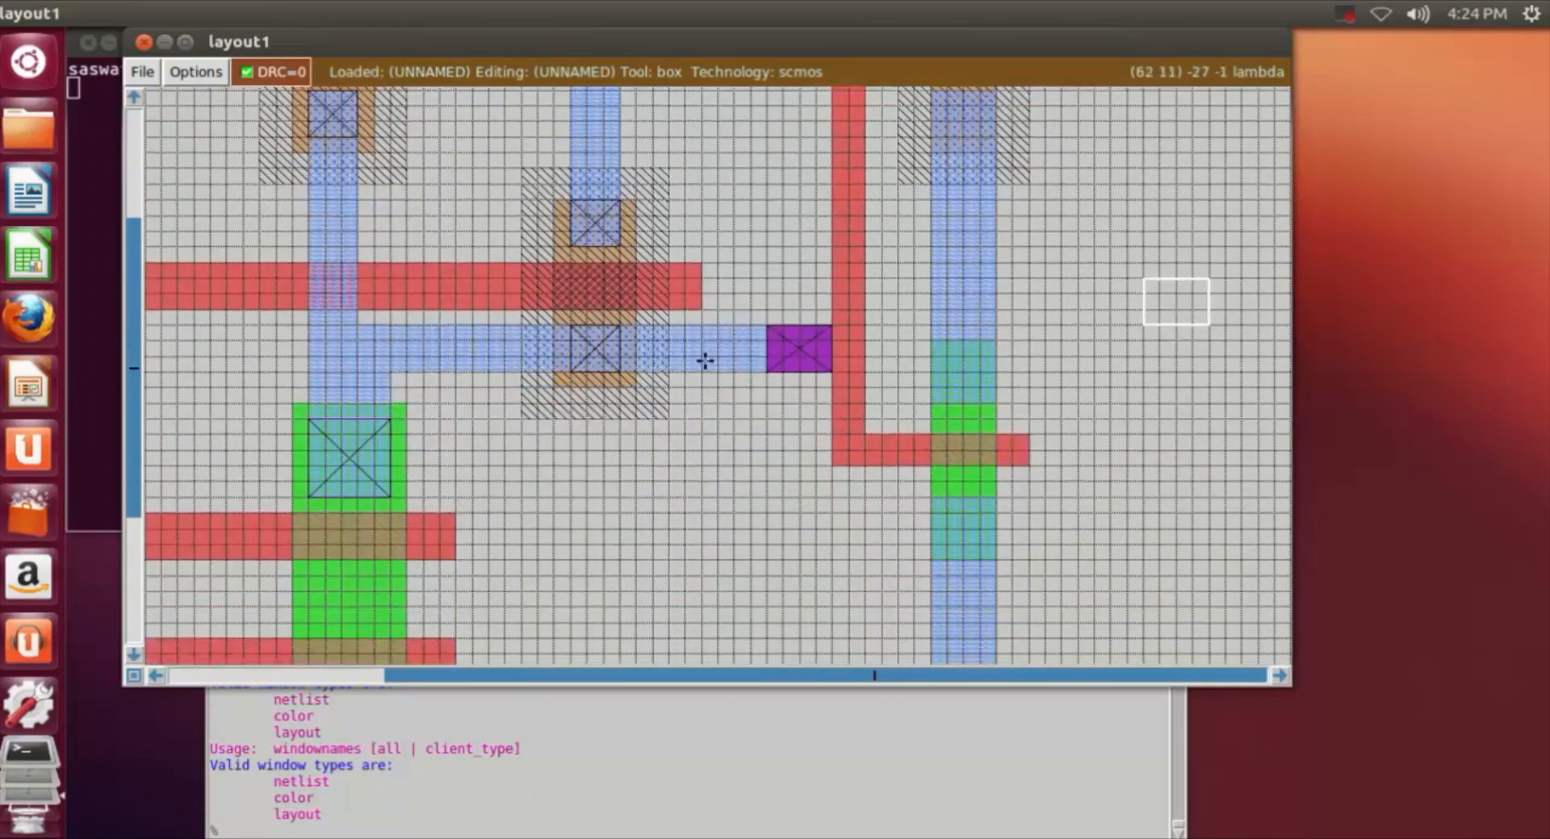
pyautogui.scroll(6, 973, 557)
pyautogui.scroll(9, 973, 557)
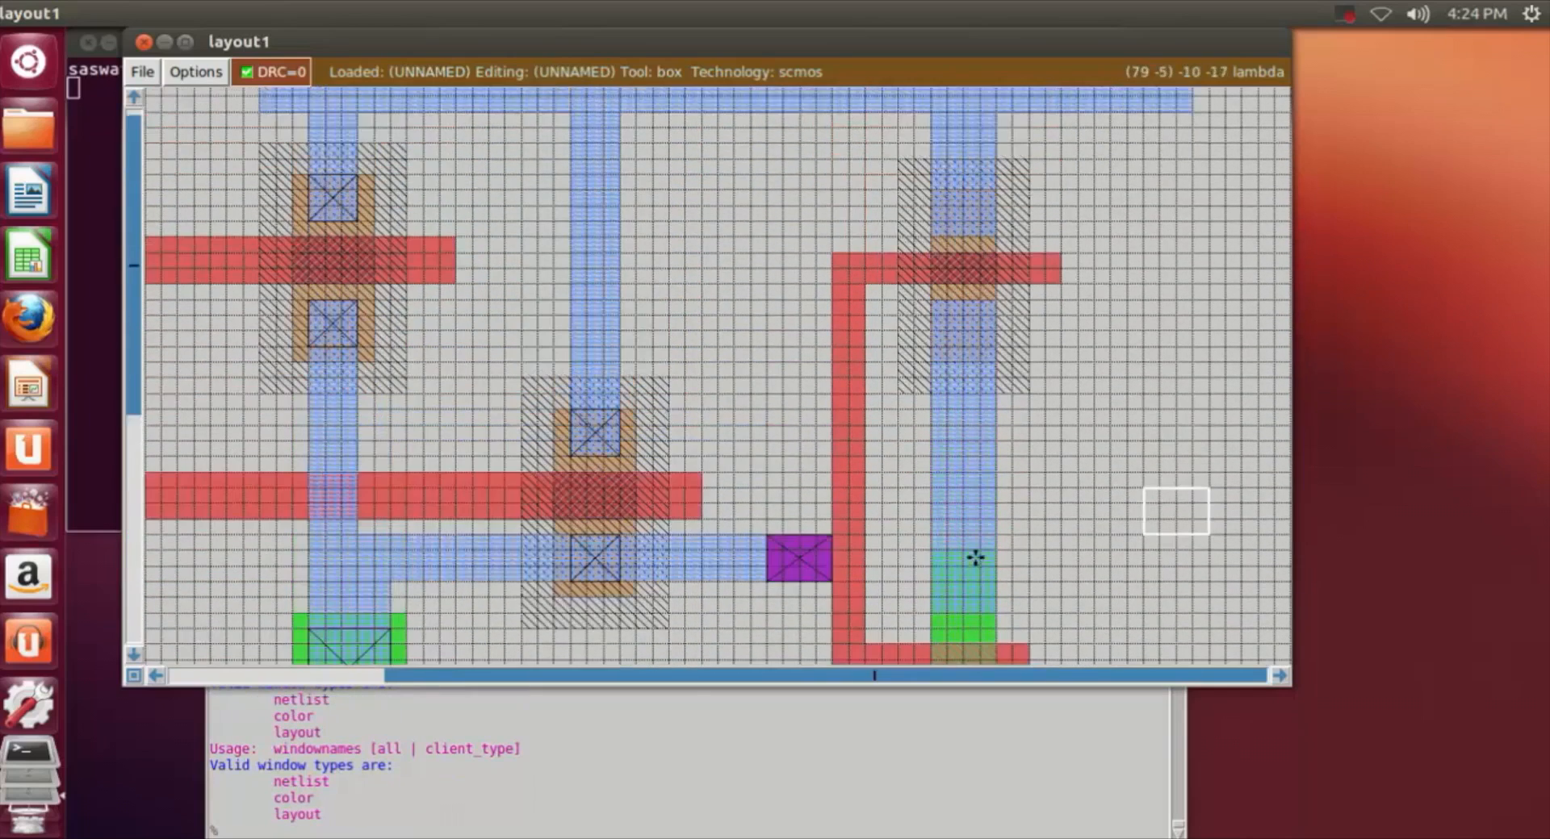
# Step: Paint a 4 by 3 lambda pdc contact over the m1 and pdiff overlap above the gate in the third n-well
pyautogui.press('z')
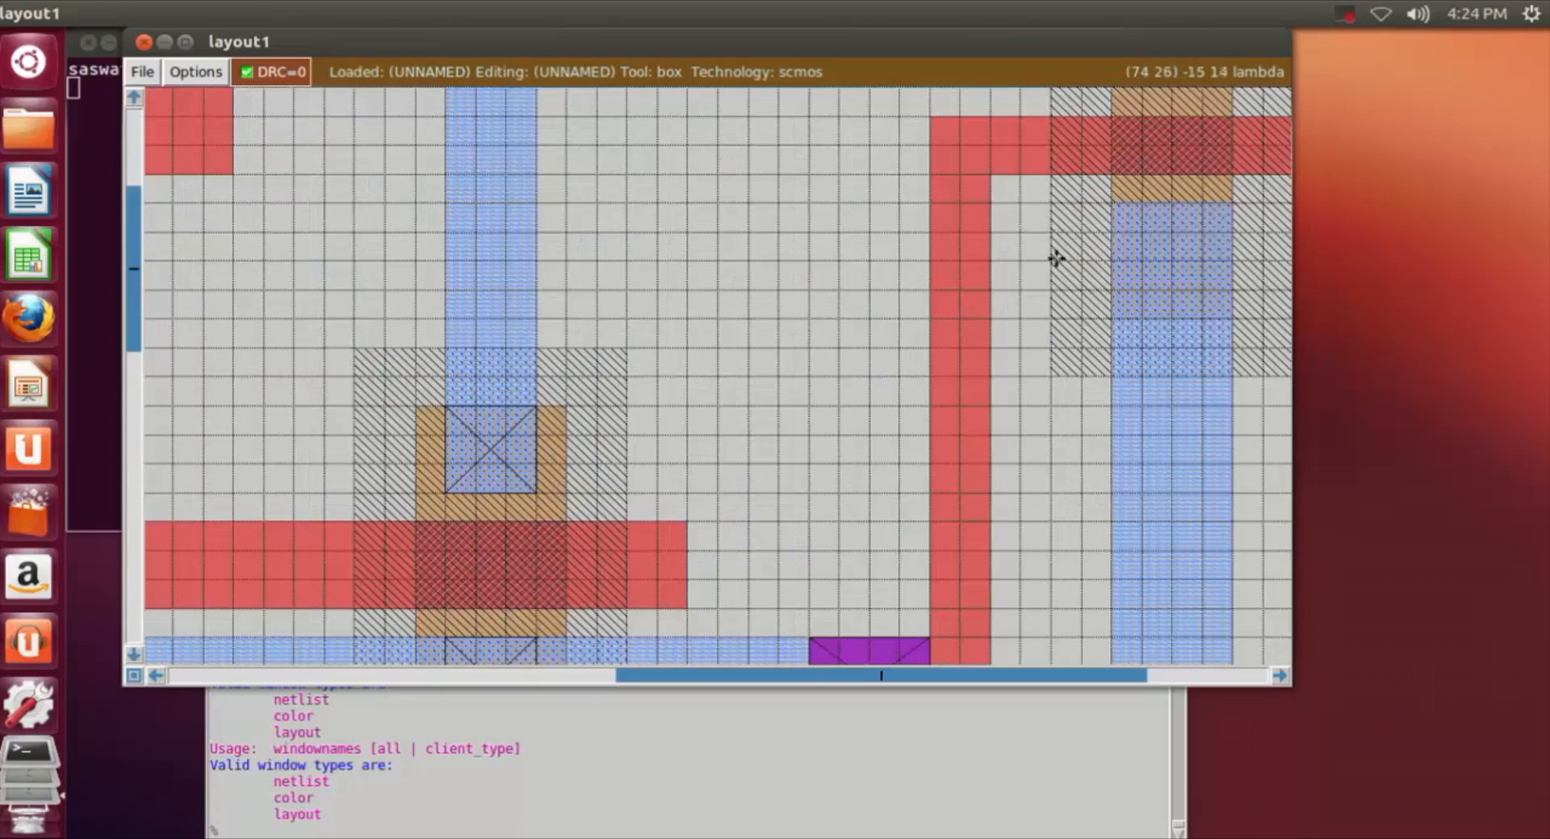
pyautogui.click(1280, 681)
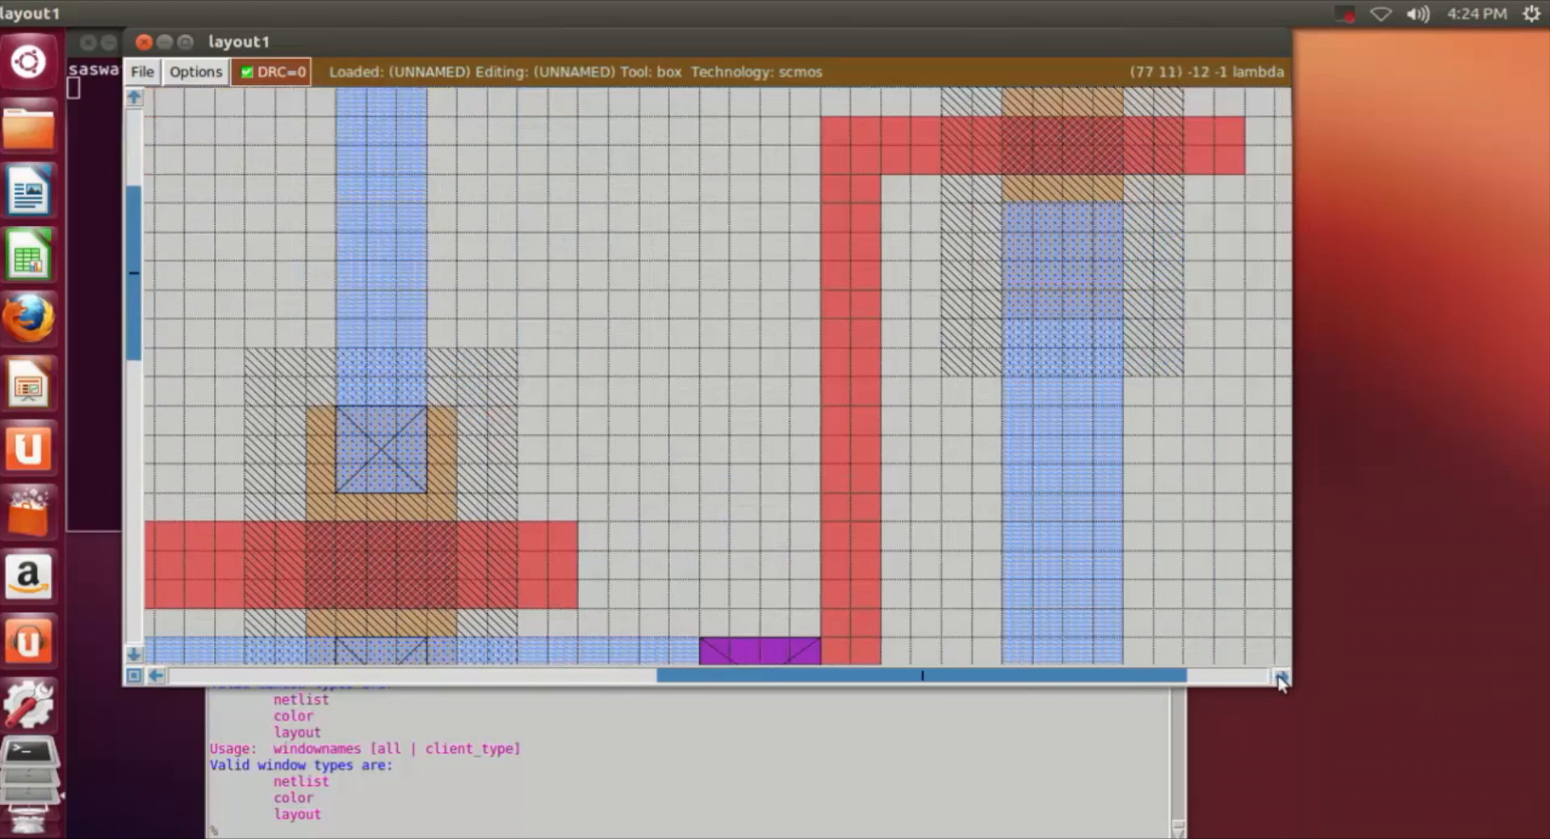
pyautogui.click(1280, 681)
pyautogui.click(1280, 681)
pyautogui.scroll(8, 1079, 530)
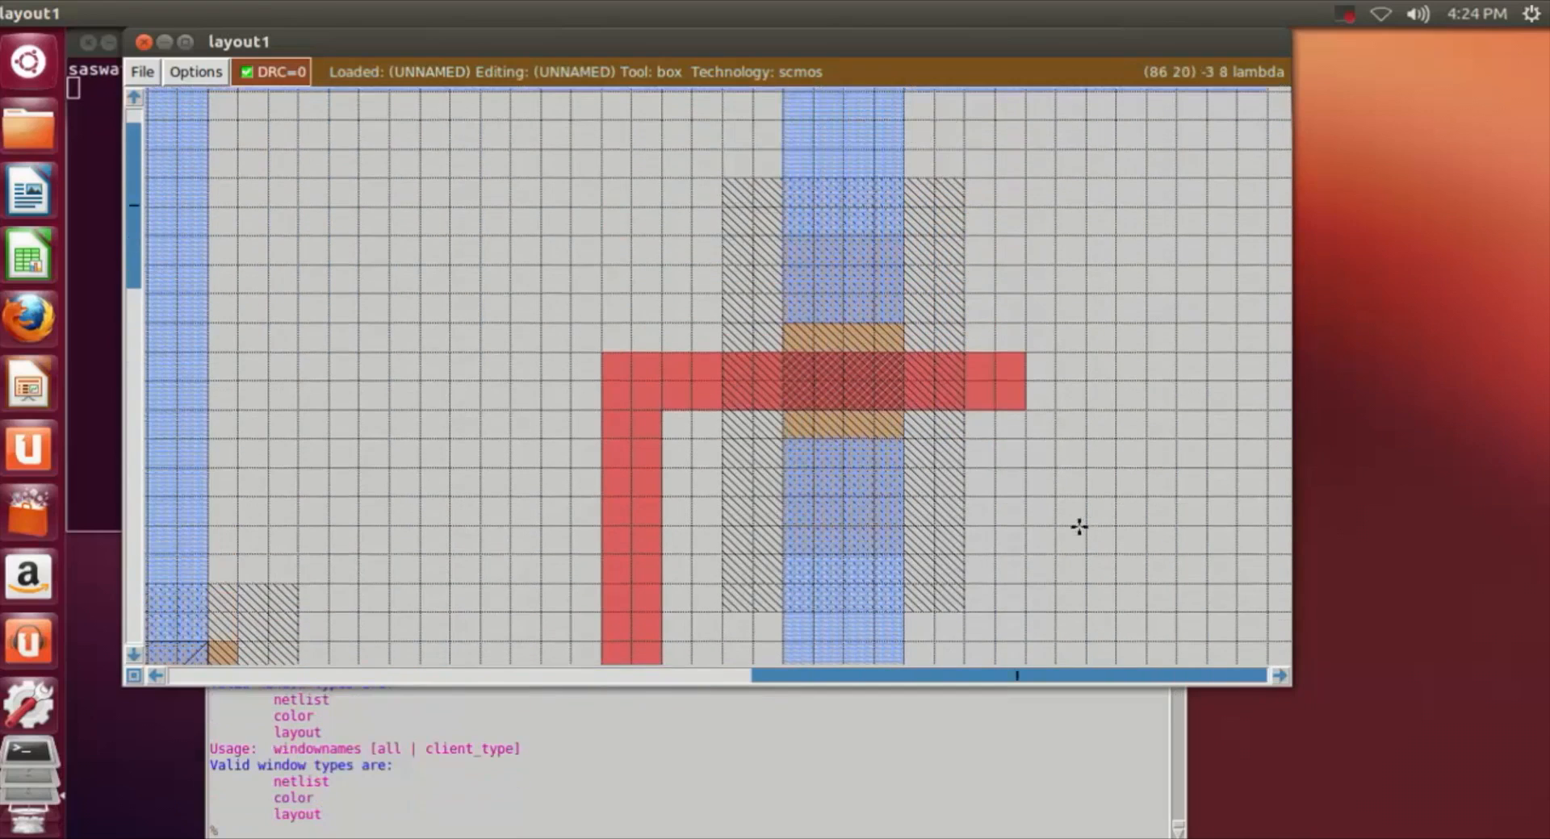
pyautogui.click(785, 235)
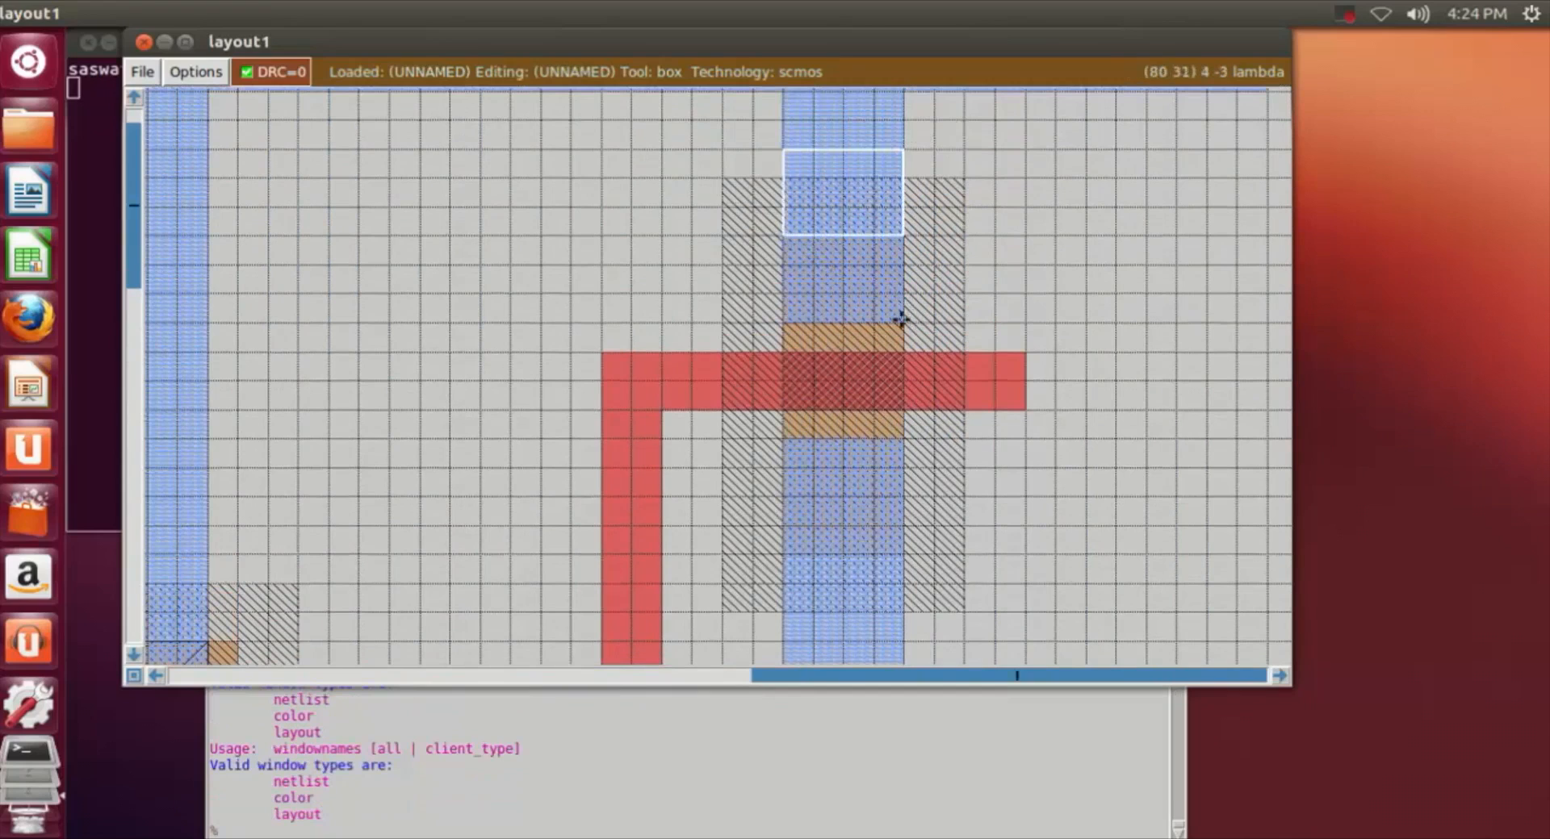
pyautogui.click(895, 318)
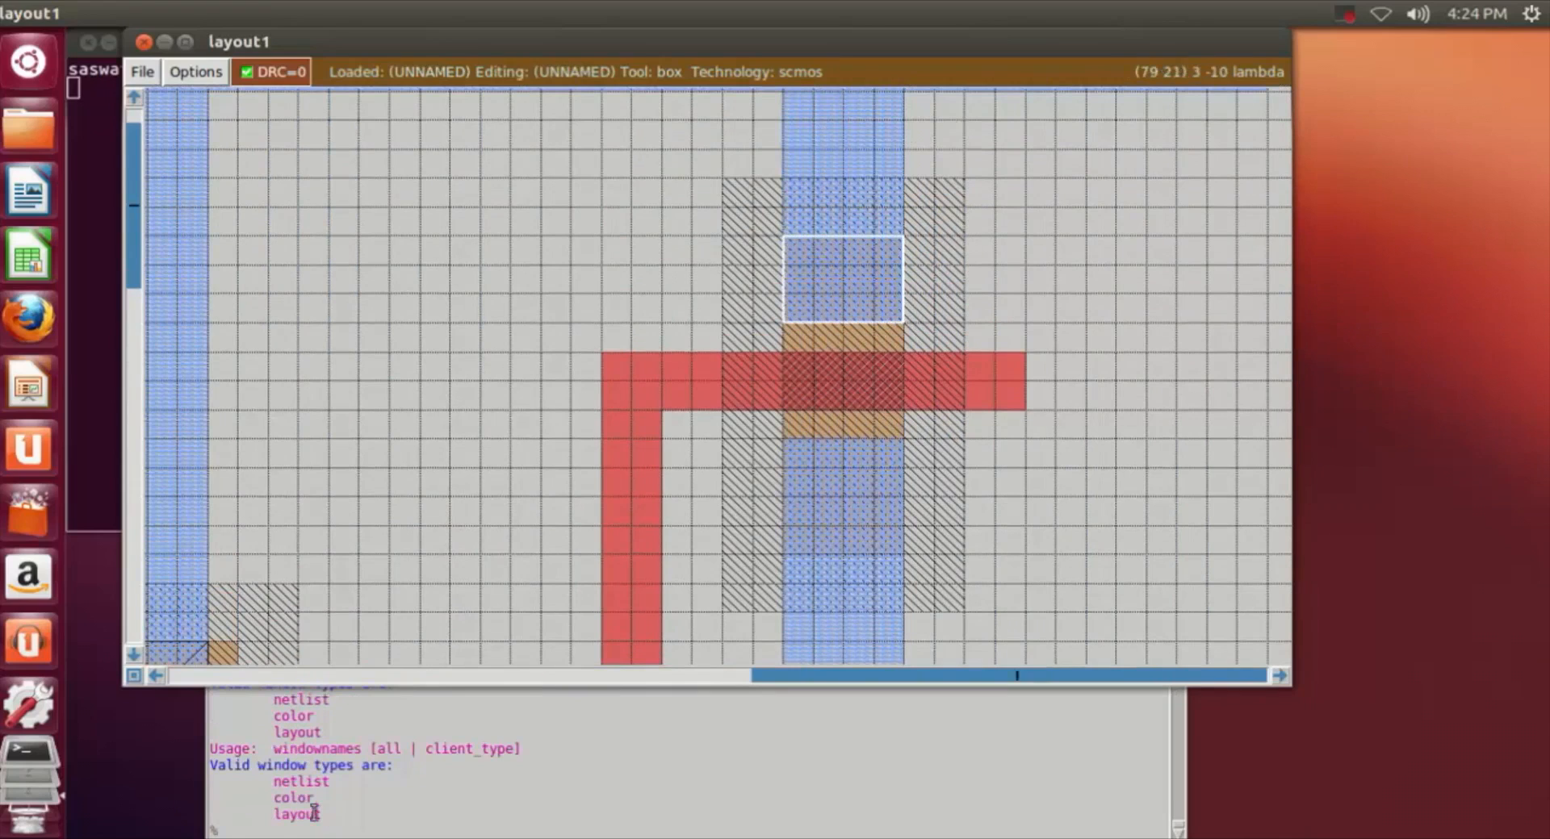
pyautogui.click(245, 832)
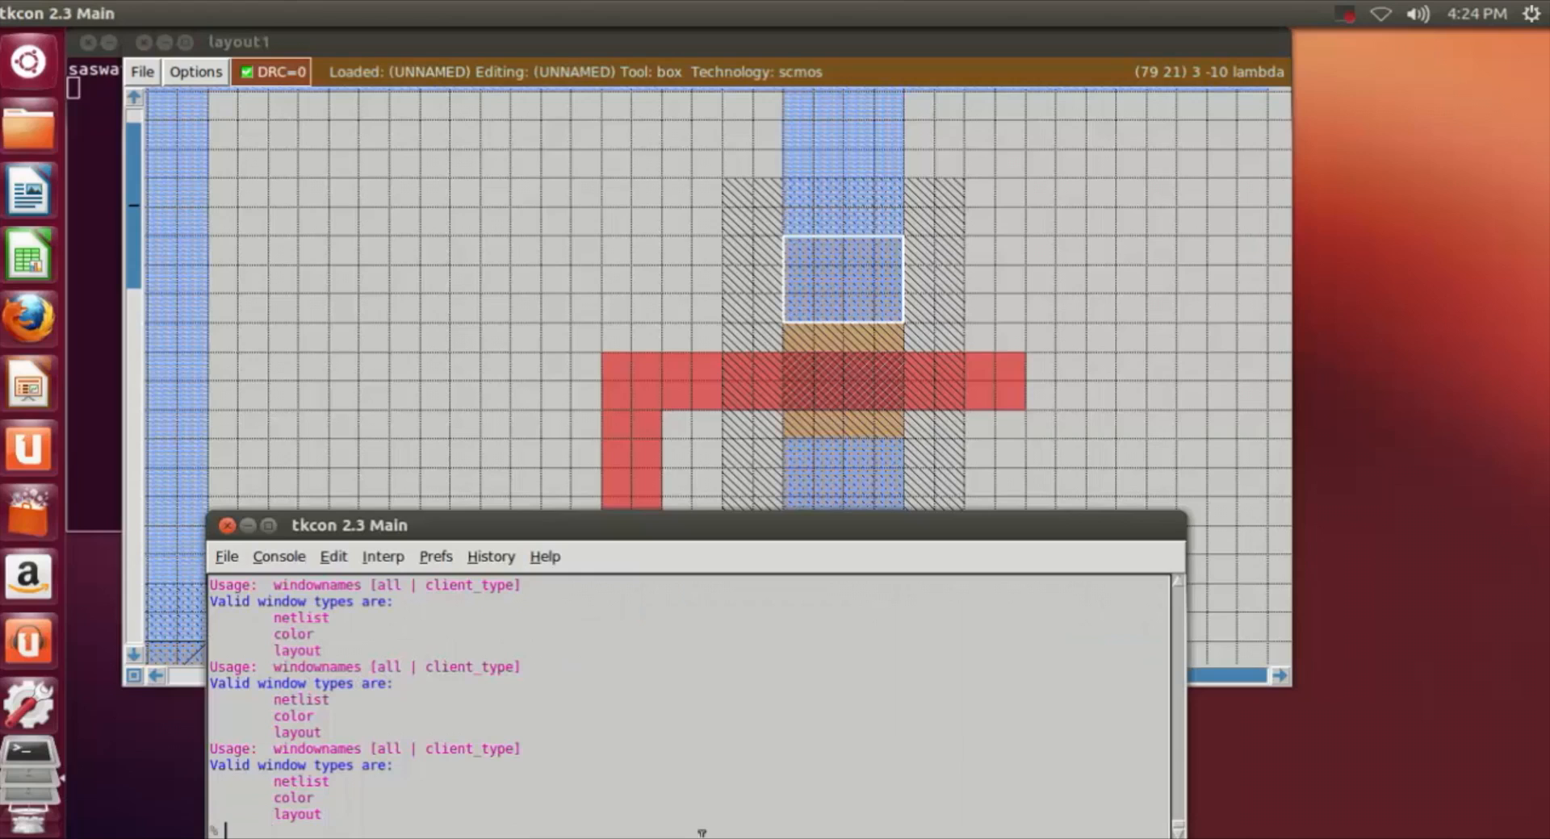
pyautogui.write('paint pdc')
pyautogui.press('Return')
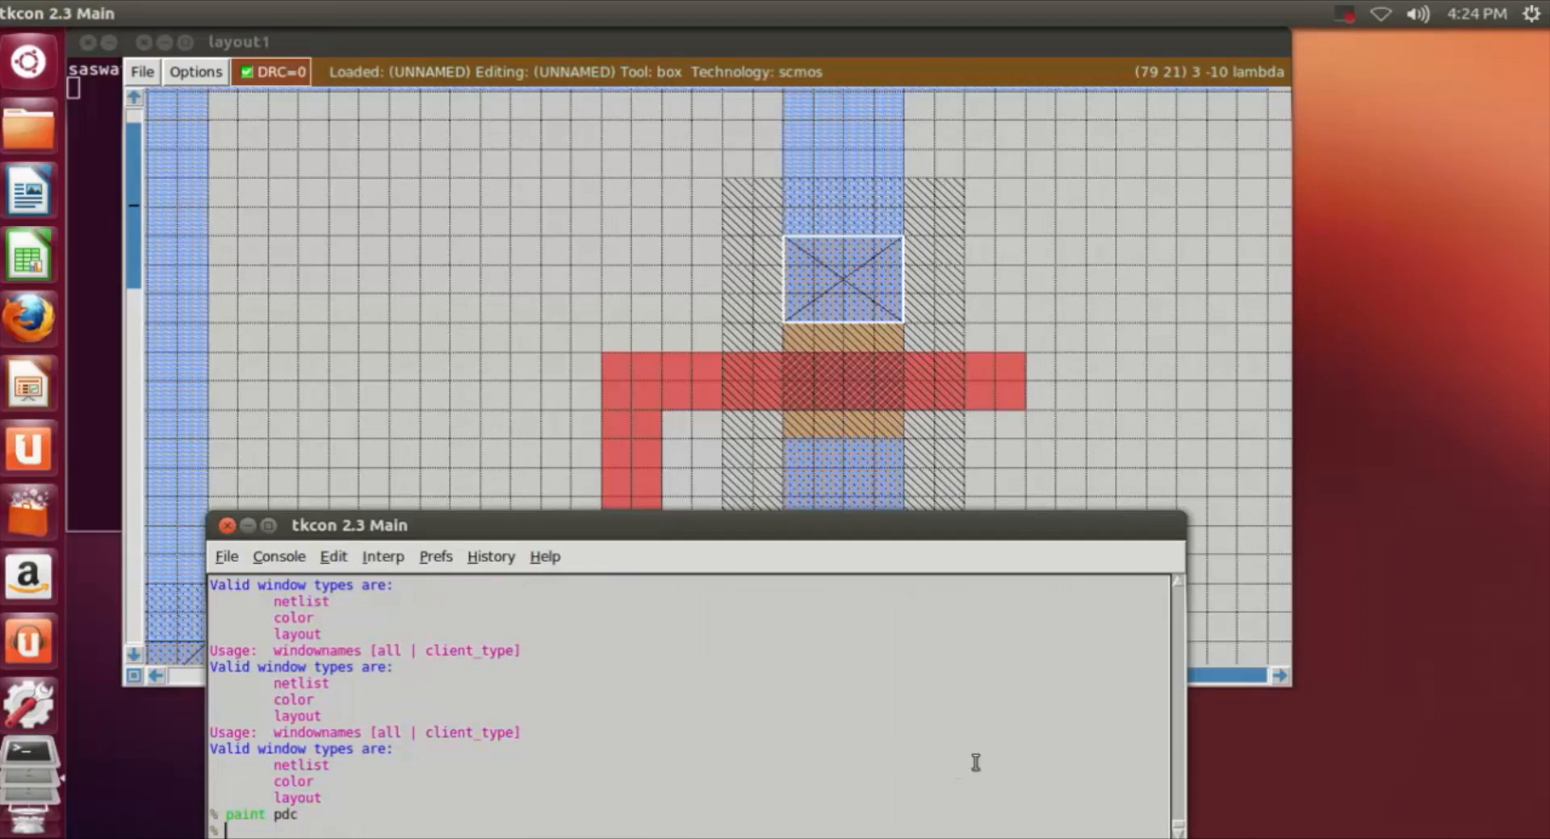
# Step: Paint a 4 by 4 lambda pdc contact over the m1 and pdiff overlap below the gate in the third n-well
pyautogui.click(1135, 373)
pyautogui.scroll(-4, 1135, 373)
pyautogui.click(791, 234)
pyautogui.rightClick(904, 338)
pyautogui.click(554, 831)
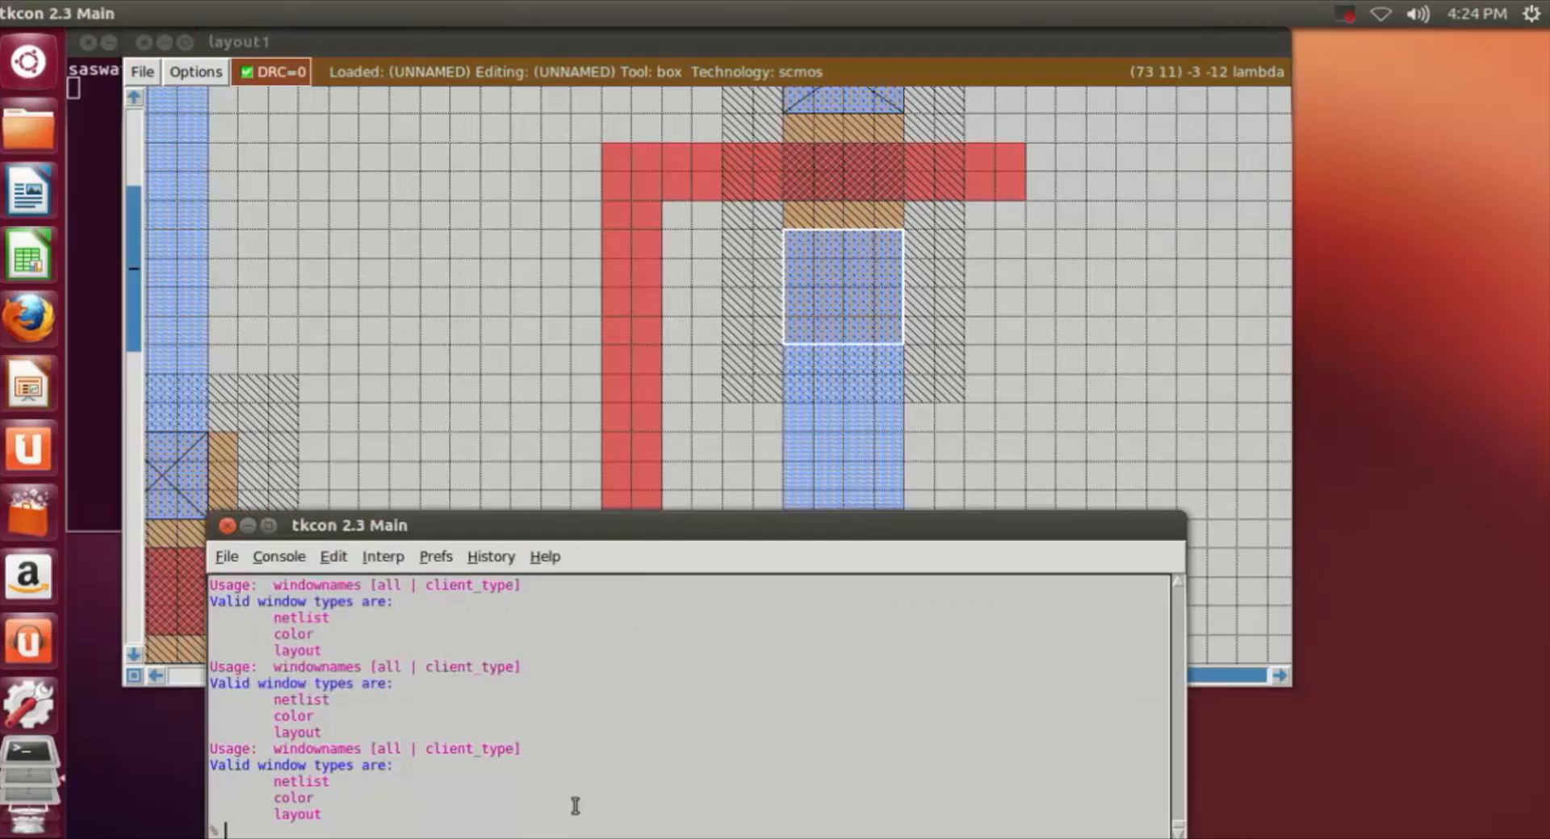
pyautogui.write('paint pdc')
pyautogui.press('Return')
# Step: Paint a 4 by 4 lambda ndc contact over the m1 and ndiff overlap above the gate in the second stage
pyautogui.click(1076, 412)
pyautogui.scroll(-7, 1065, 417)
pyautogui.click(784, 330)
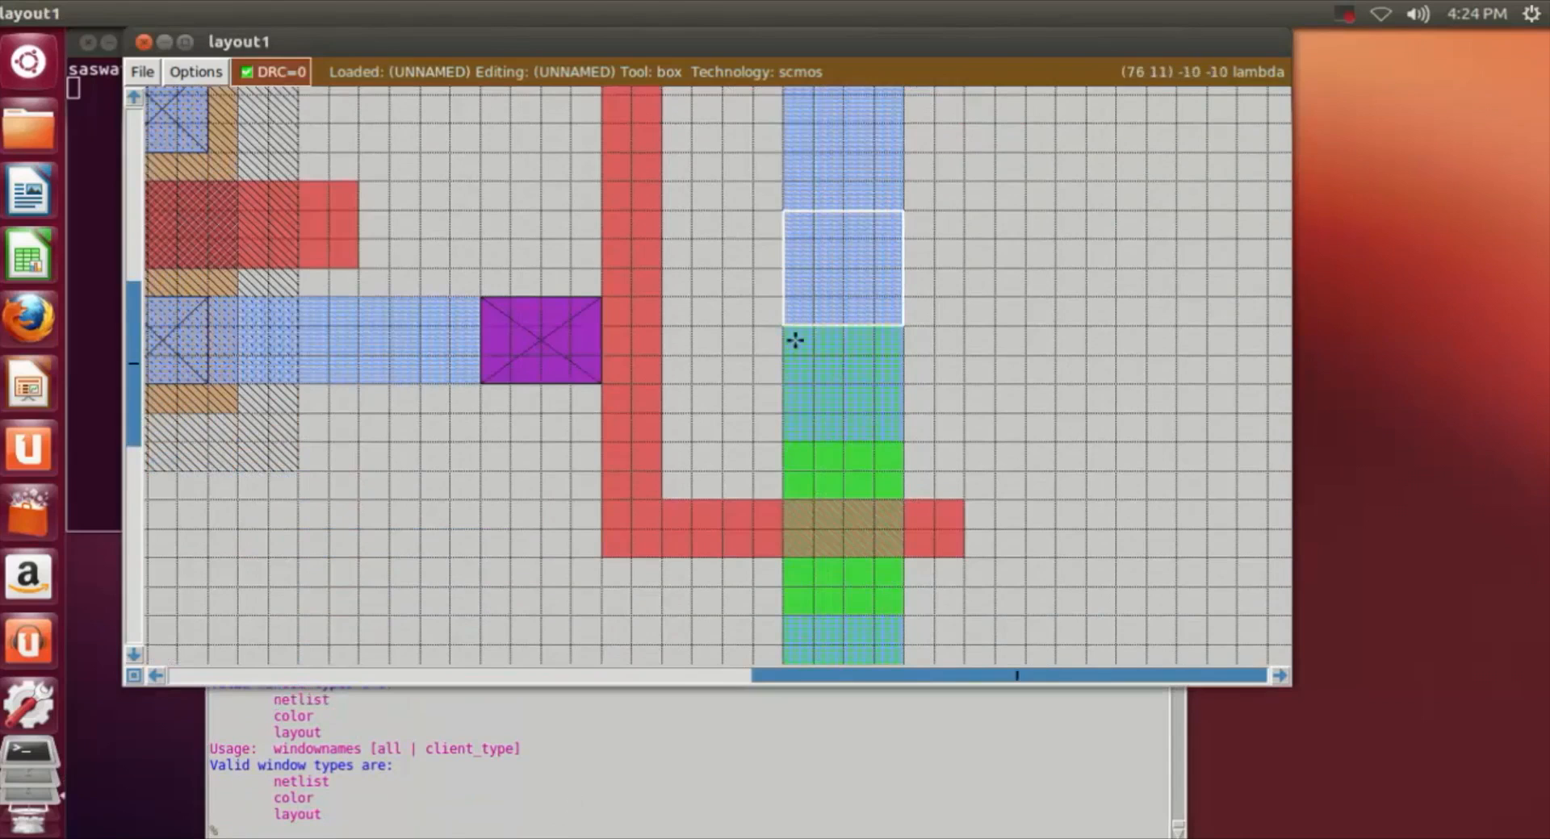
pyautogui.click(898, 434)
pyautogui.click(388, 829)
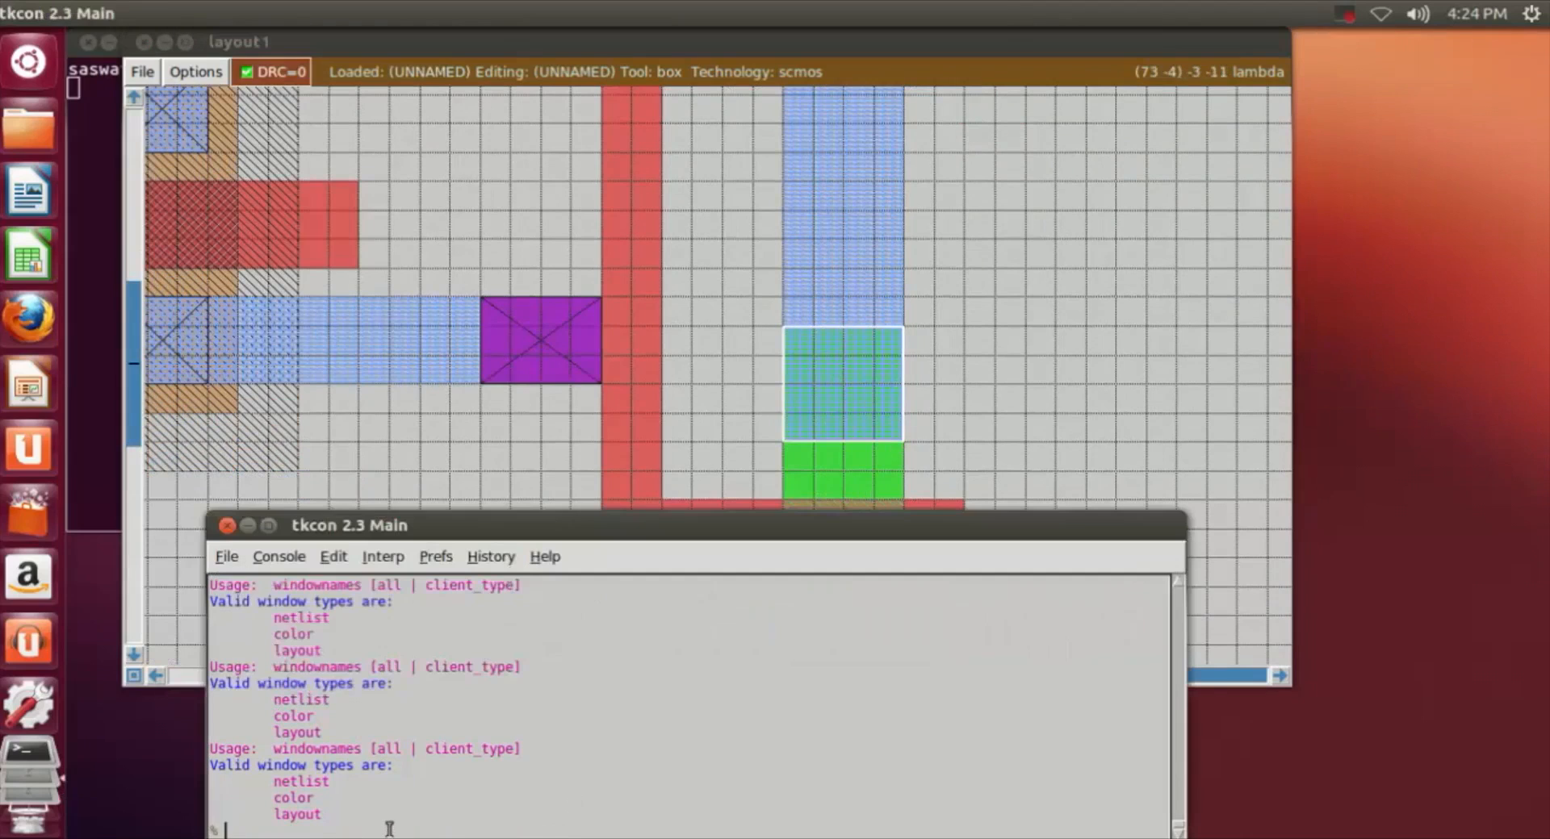
pyautogui.write('paint ndc')
pyautogui.press('Return')
pyautogui.click(1058, 416)
pyautogui.scroll(-3, 1057, 416)
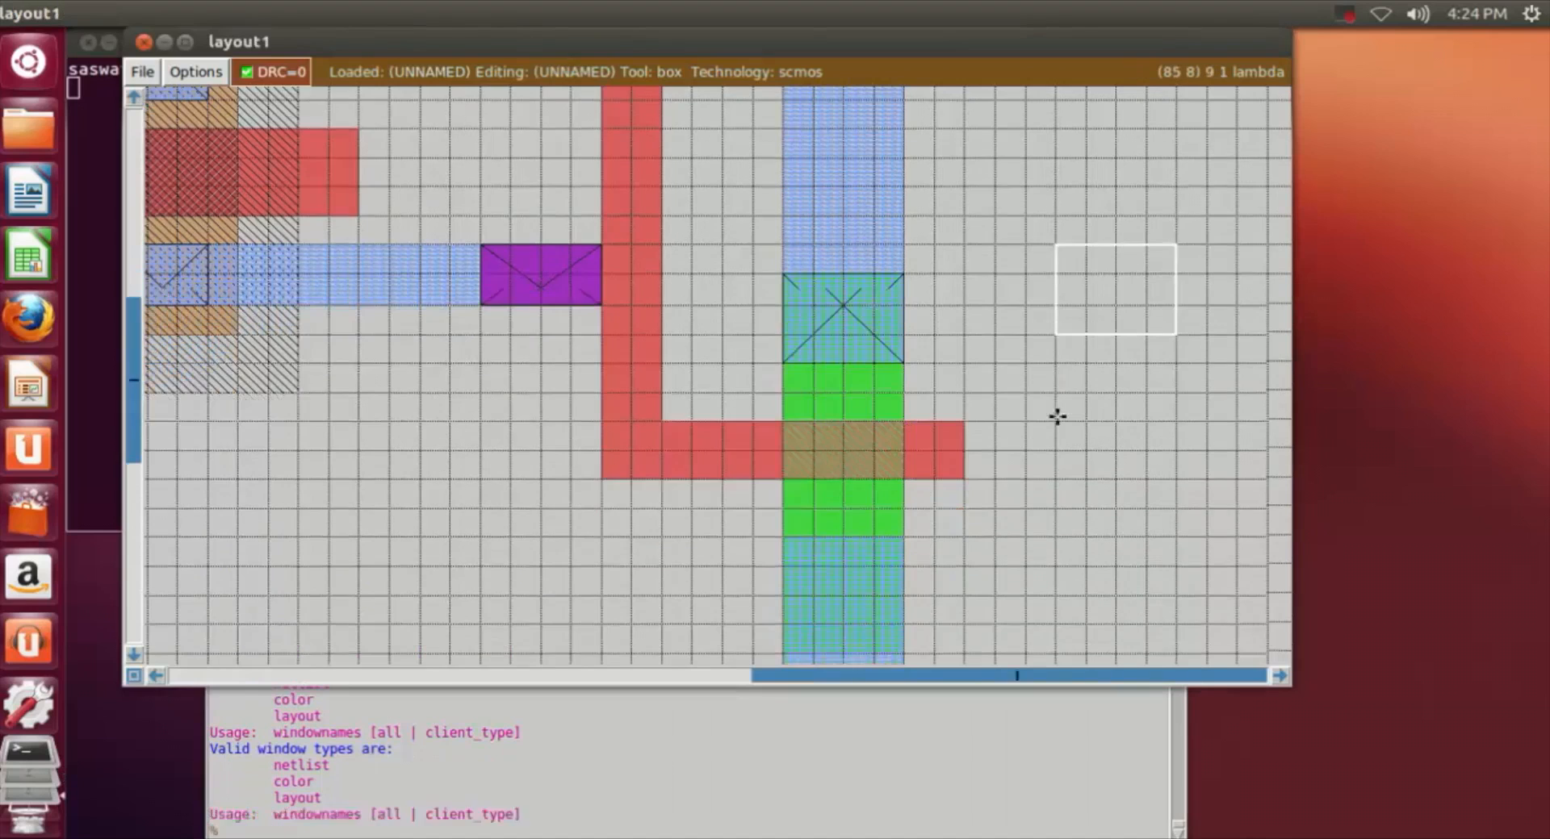
# Step: Paint a 4 by 4 lambda ndc contact over the m1 and ndiff overlap below the gate in the second stage
pyautogui.scroll(-3, 1057, 416)
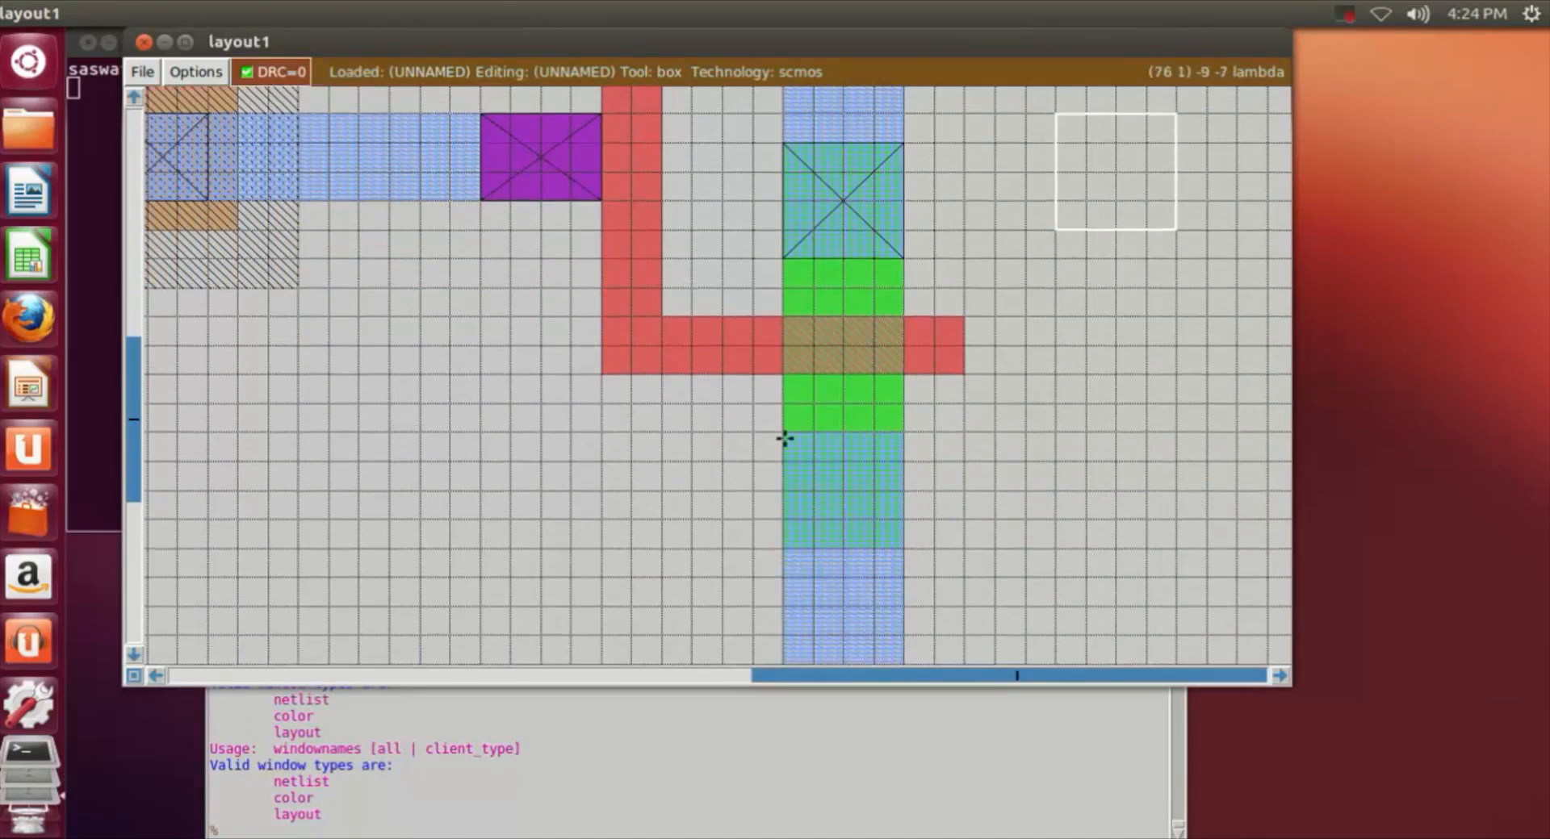
pyautogui.click(785, 436)
pyautogui.rightClick(901, 555)
pyautogui.click(629, 833)
pyautogui.write('paint')
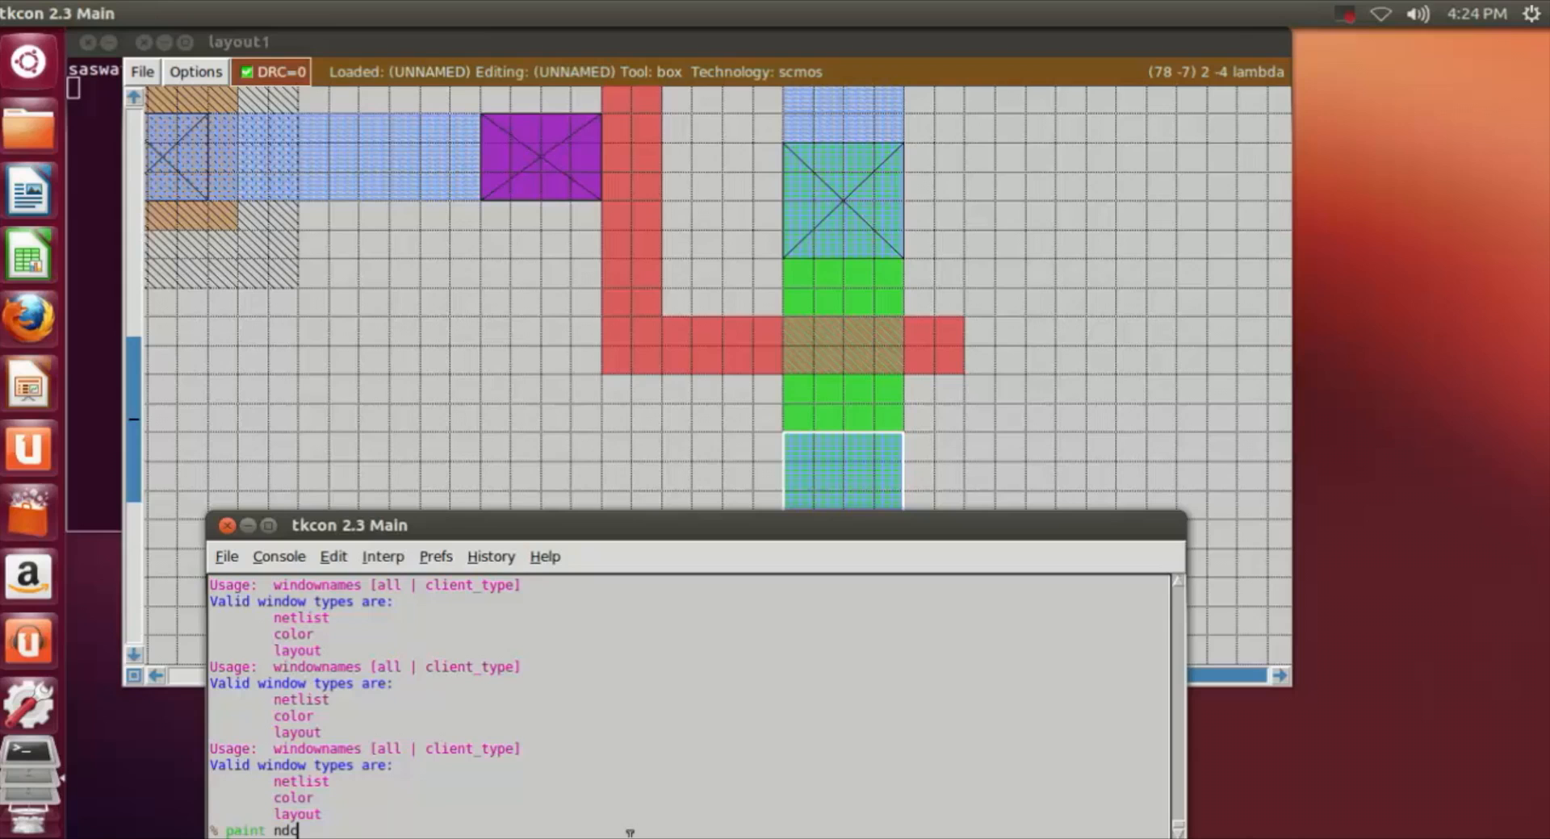
pyautogui.write(' ndc')
pyautogui.press('Return')
pyautogui.click(1114, 368)
# Step: Paint a 1 by 13 lambda ndiff strip along the left side of the second stage's ndiff column, across the poly gate
pyautogui.scroll(4, 1112, 363)
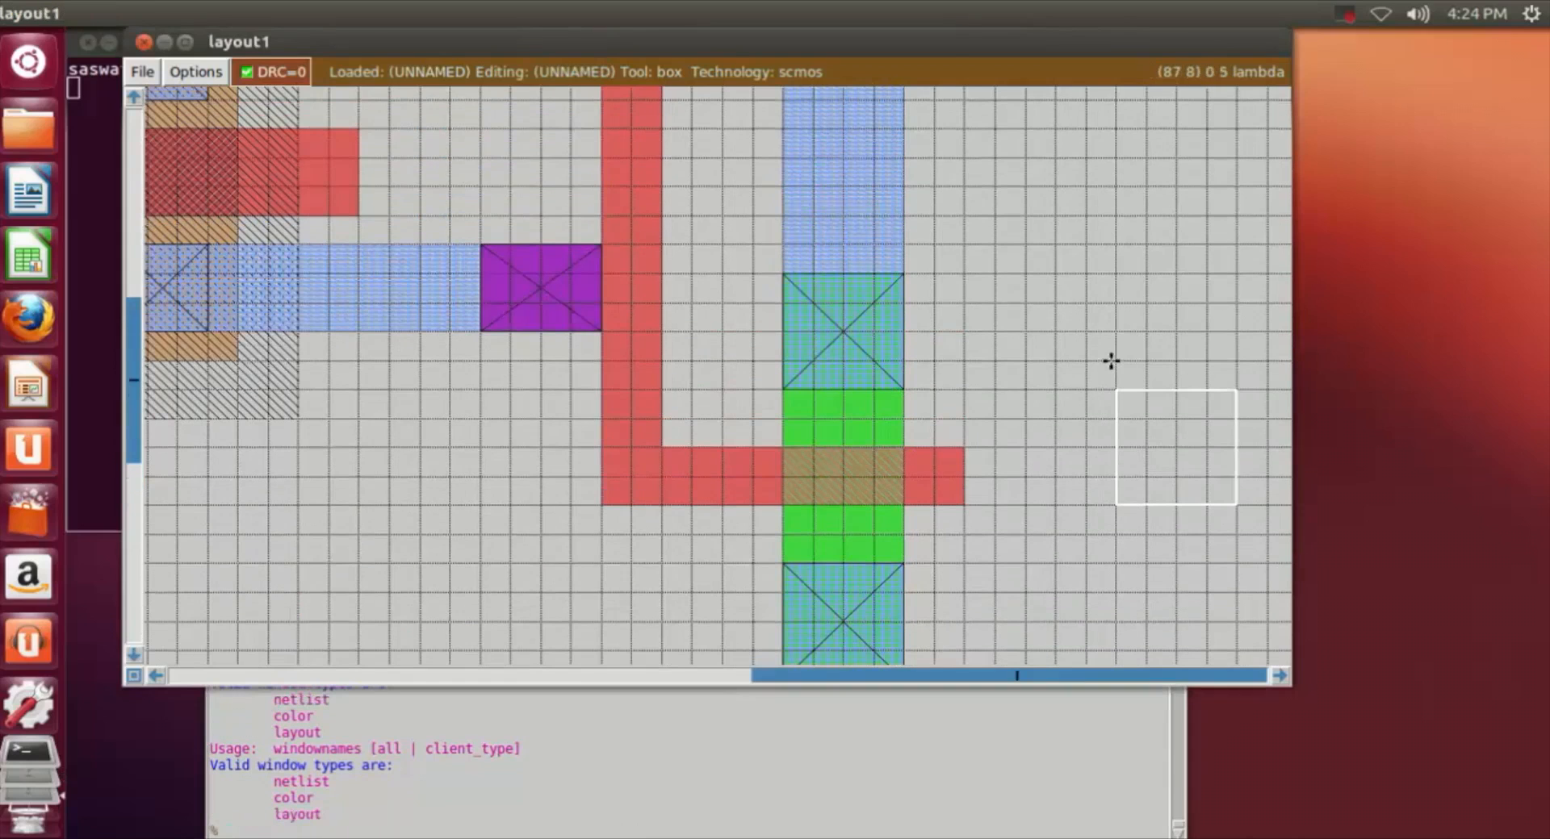
pyautogui.click(754, 276)
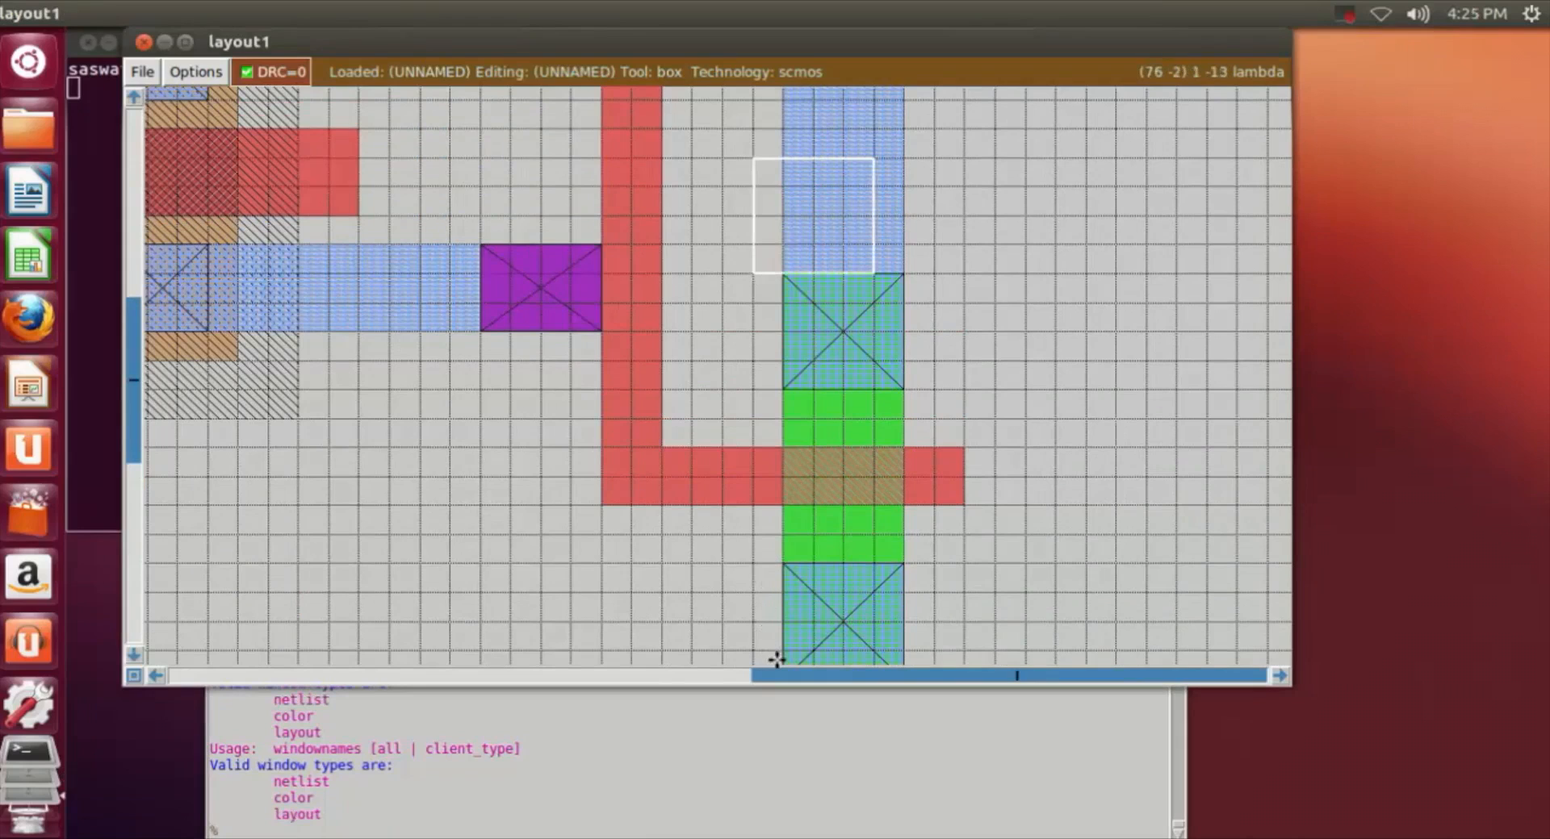
pyautogui.rightClick(776, 660)
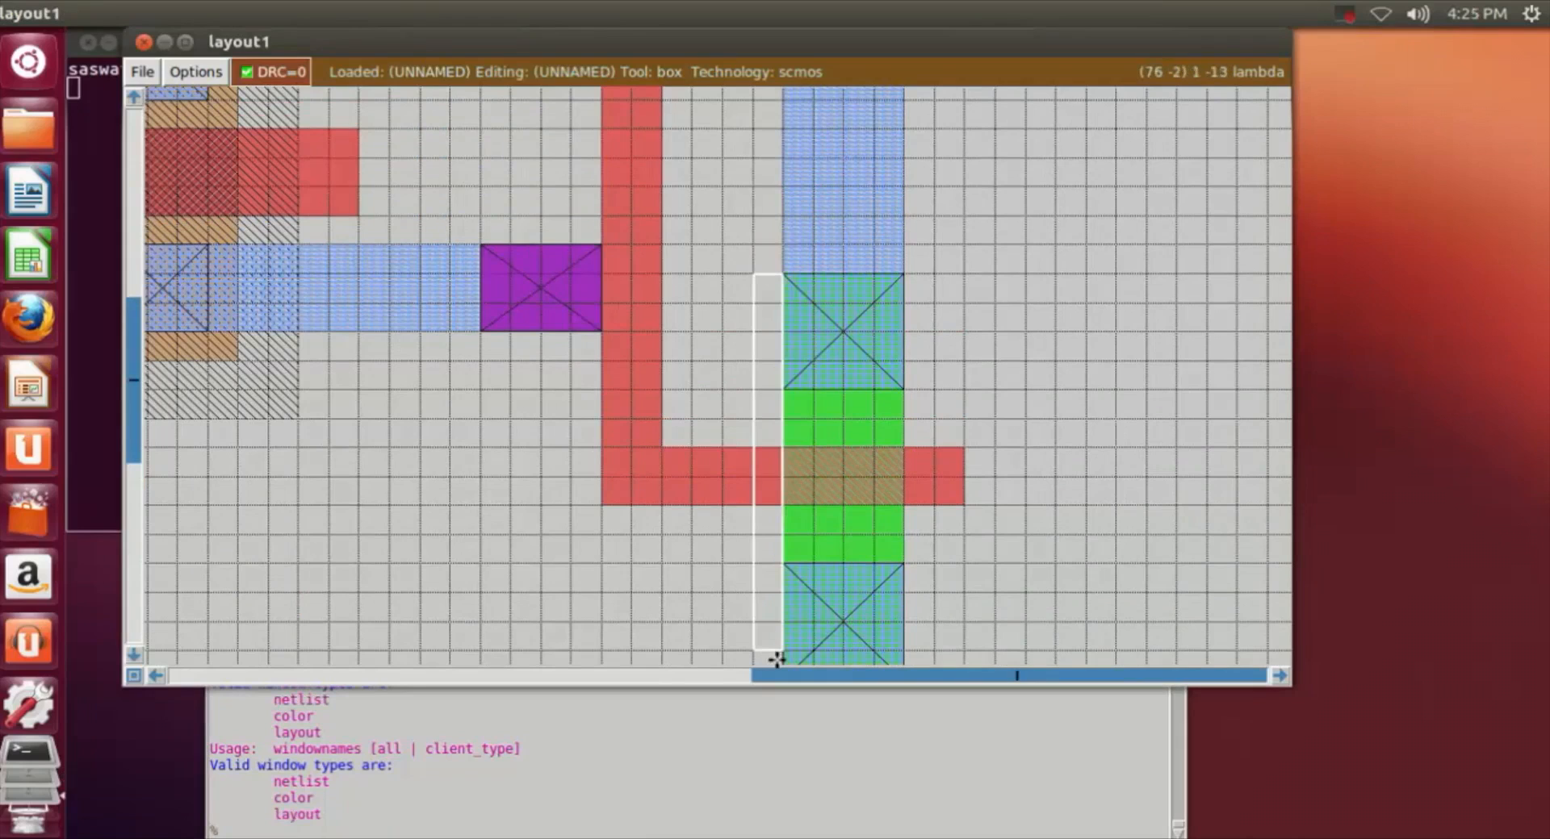
pyautogui.click(391, 832)
pyautogui.write('paint')
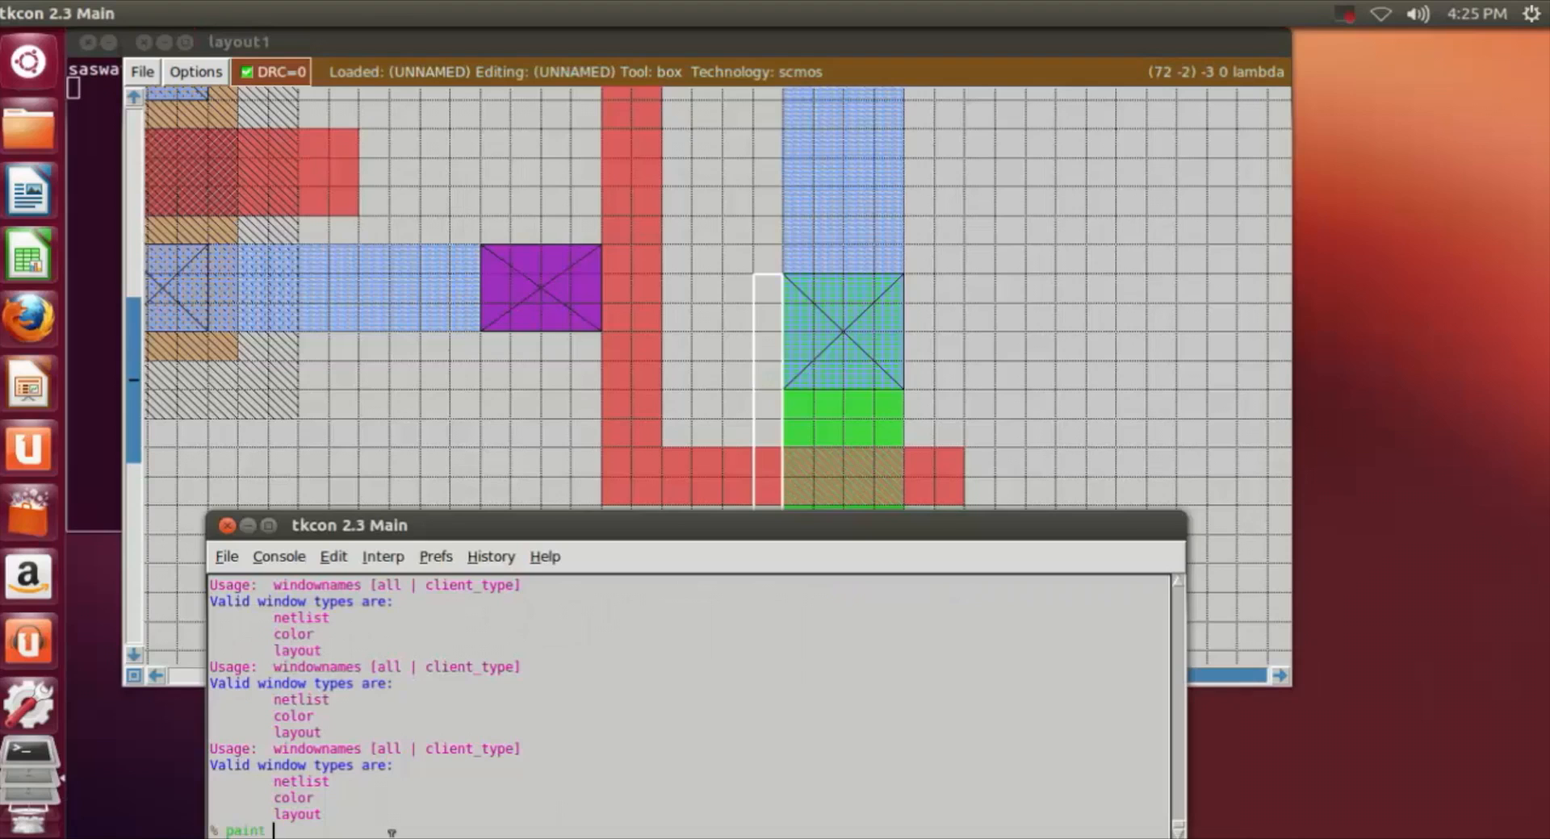
pyautogui.write('ndiff')
pyautogui.press('Return')
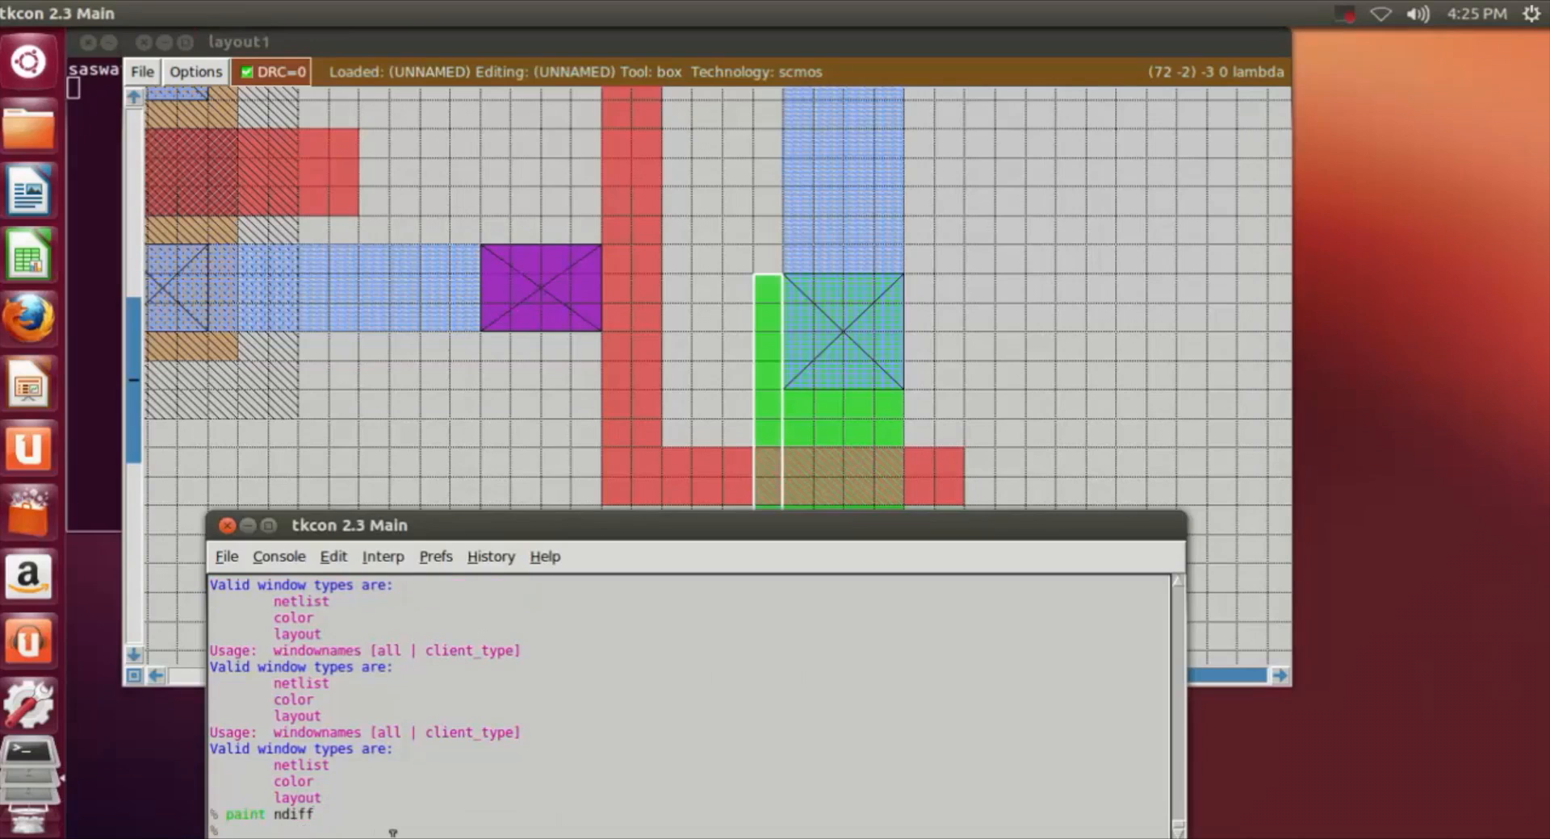
pyautogui.click(1054, 331)
# Step: Paint a 6 by 1 lambda ndiff strip directly above the second stage's upper ndc contact
pyautogui.scroll(-1, 1009, 283)
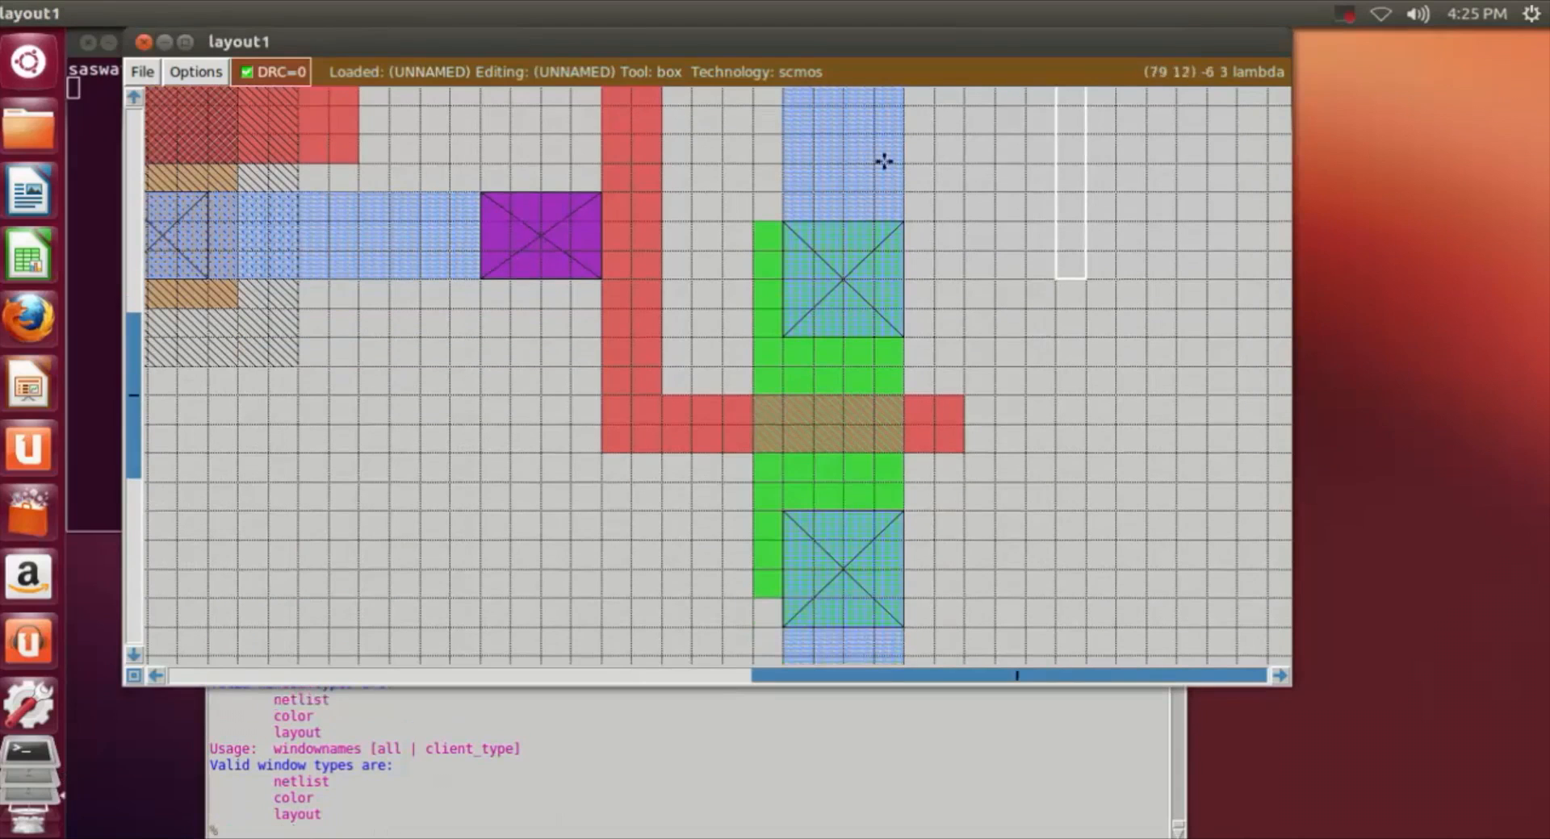
pyautogui.click(752, 194)
pyautogui.rightClick(933, 220)
pyautogui.click(583, 832)
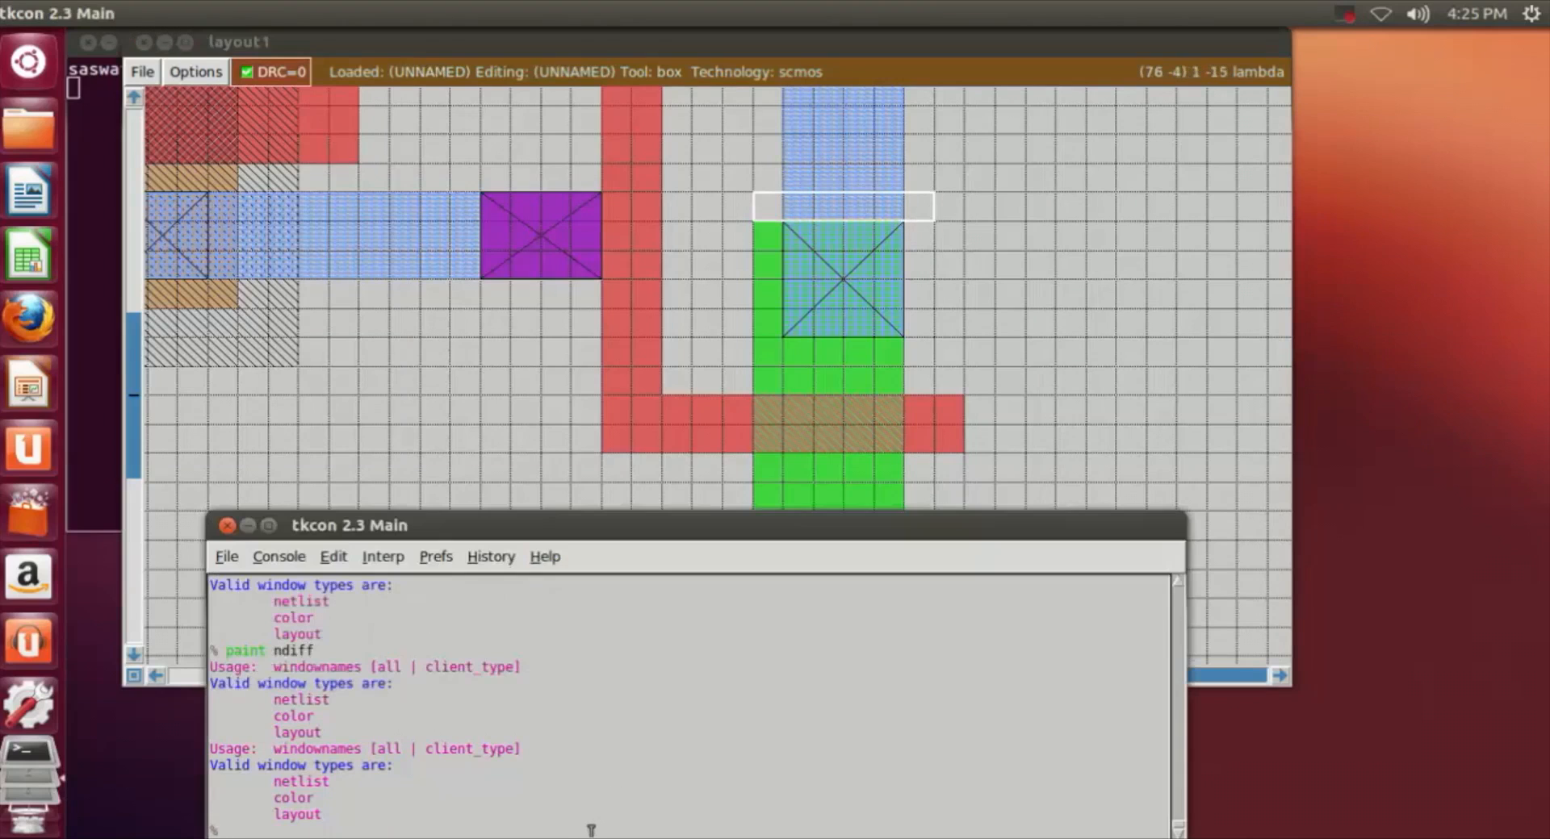
pyautogui.write('paint ndiff')
pyautogui.press('Return')
pyautogui.click(1060, 300)
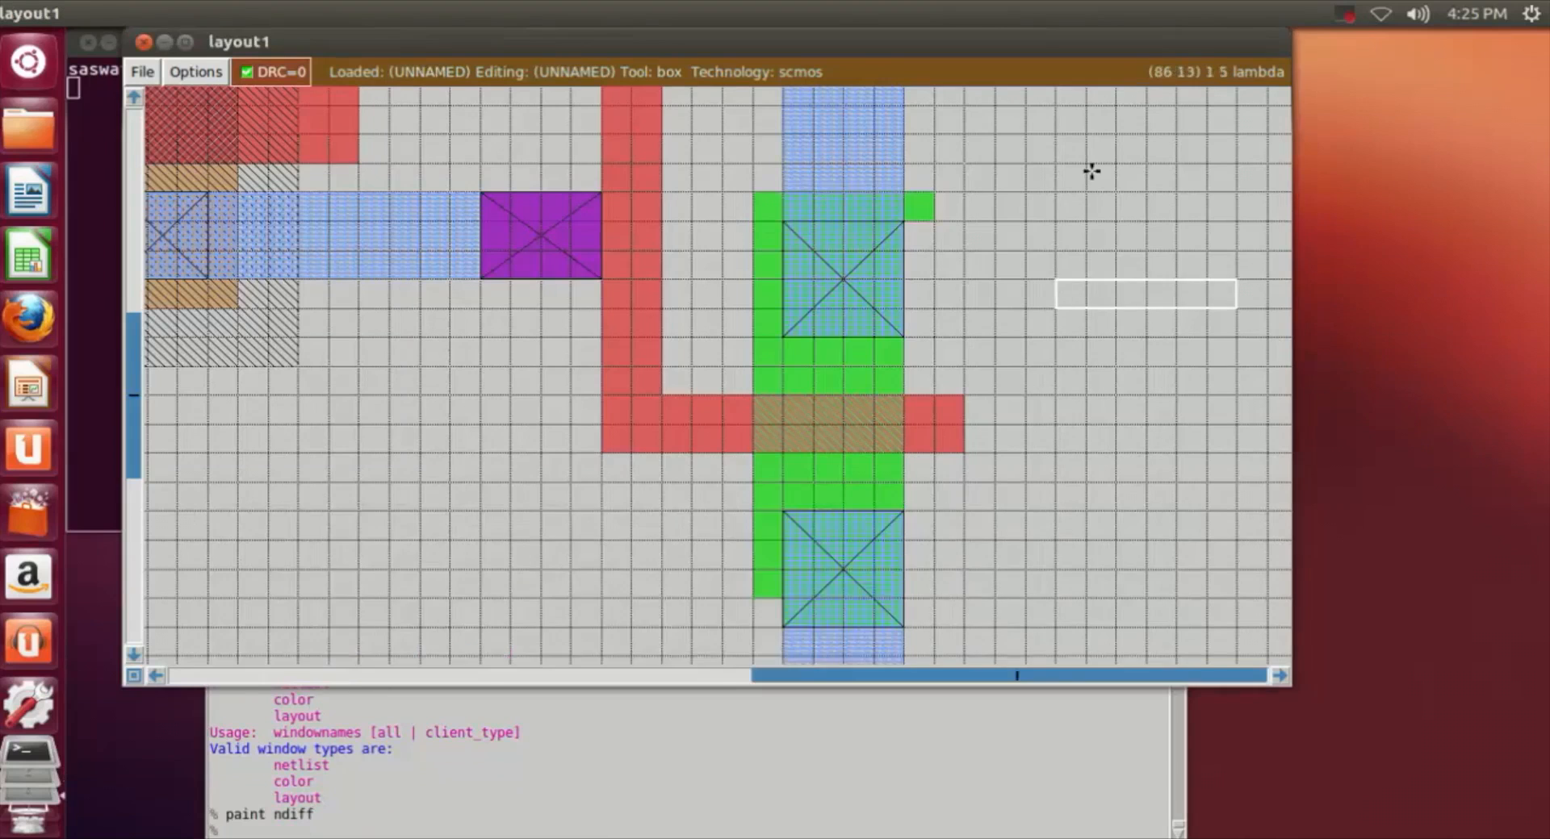
# Step: Paint a 6 by 2 lambda ndiff strip across the lower edge of the second stage's lower ndc contact
pyautogui.scroll(-5, 1091, 171)
pyautogui.scroll(3, 1050, 210)
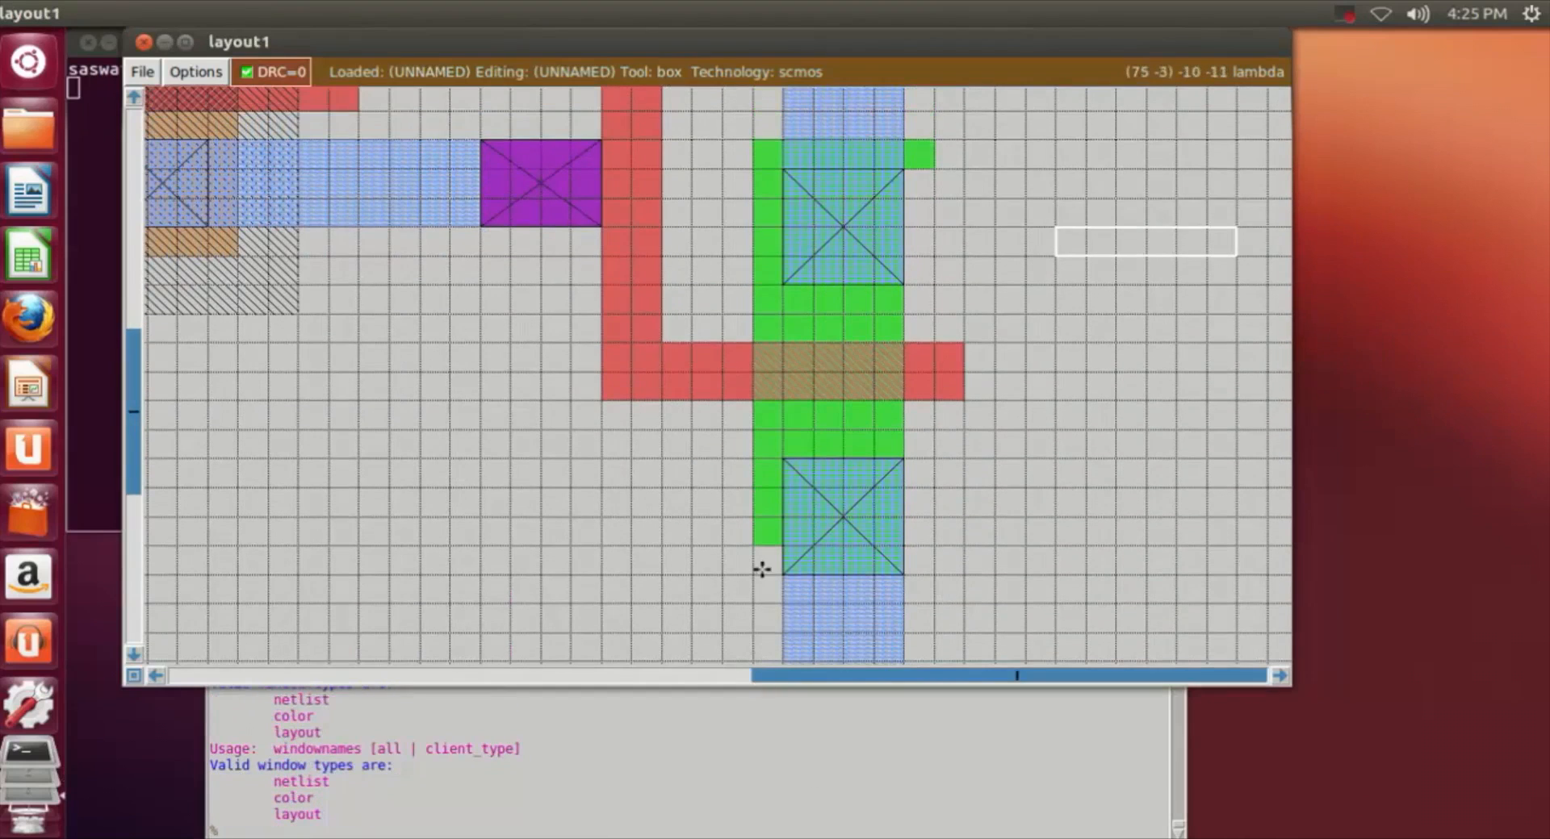
pyautogui.click(755, 599)
pyautogui.rightClick(931, 547)
pyautogui.scroll(1, 925, 613)
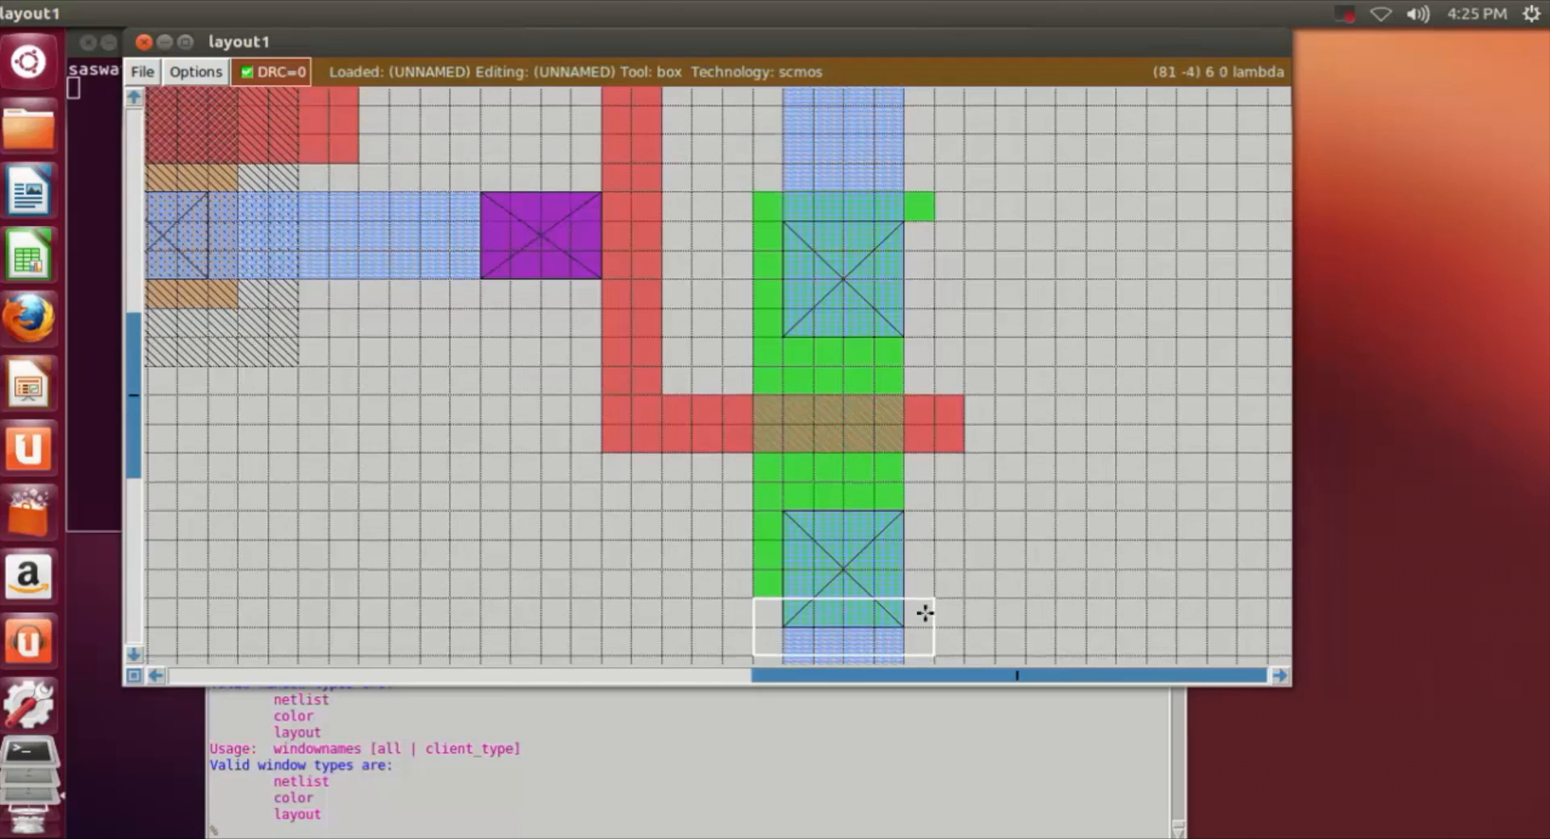
pyautogui.click(403, 832)
pyautogui.write('paint ndiff')
pyautogui.press('Return')
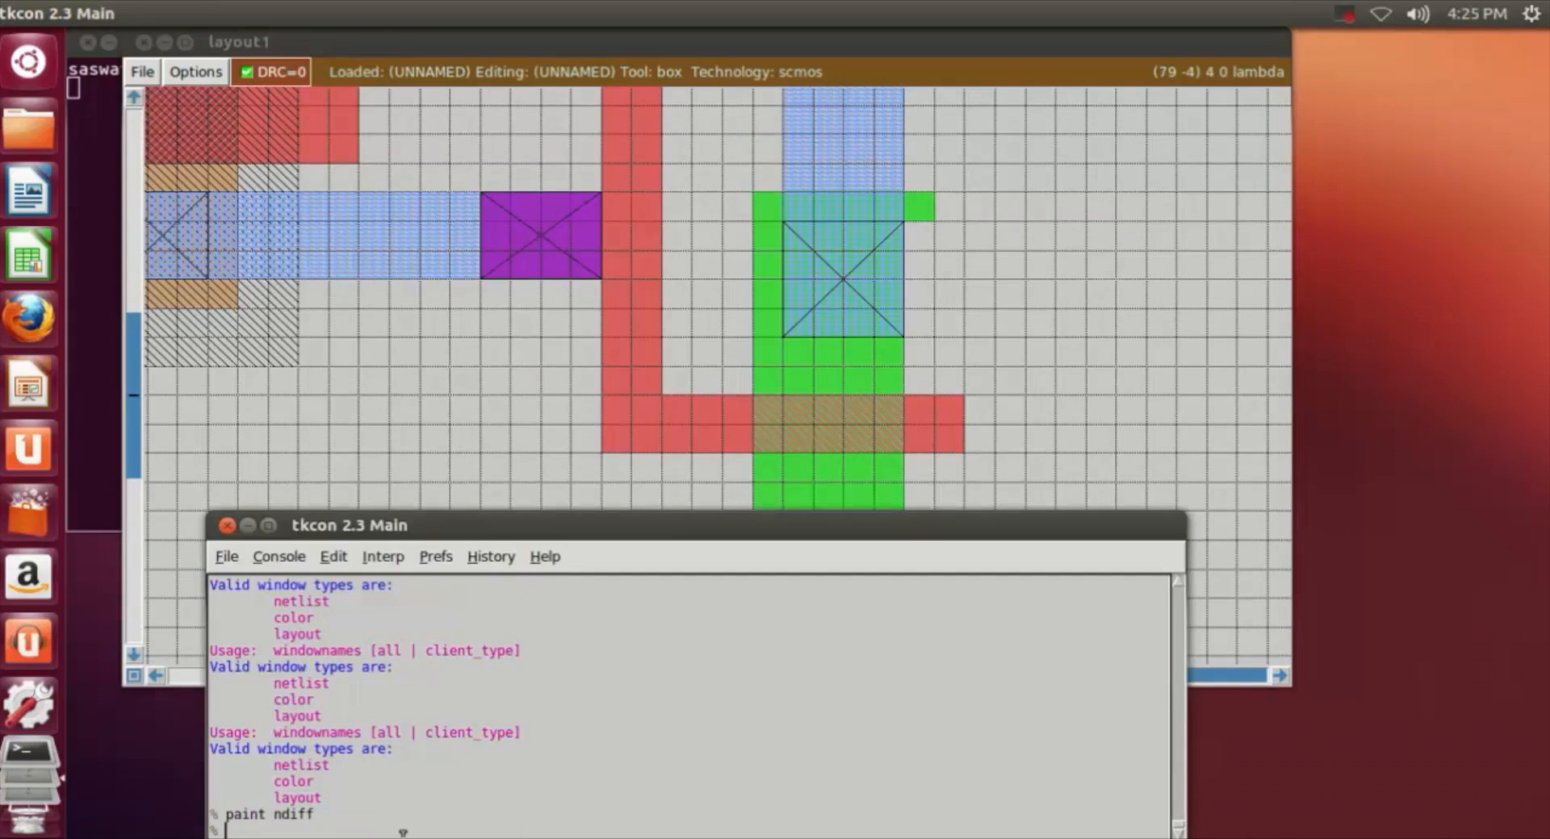
pyautogui.click(1172, 359)
# Step: Paint a 1 by 13 lambda ndiff strip along the right side of the second stage's ndiff column, across the poly gate
pyautogui.scroll(-2, 1154, 377)
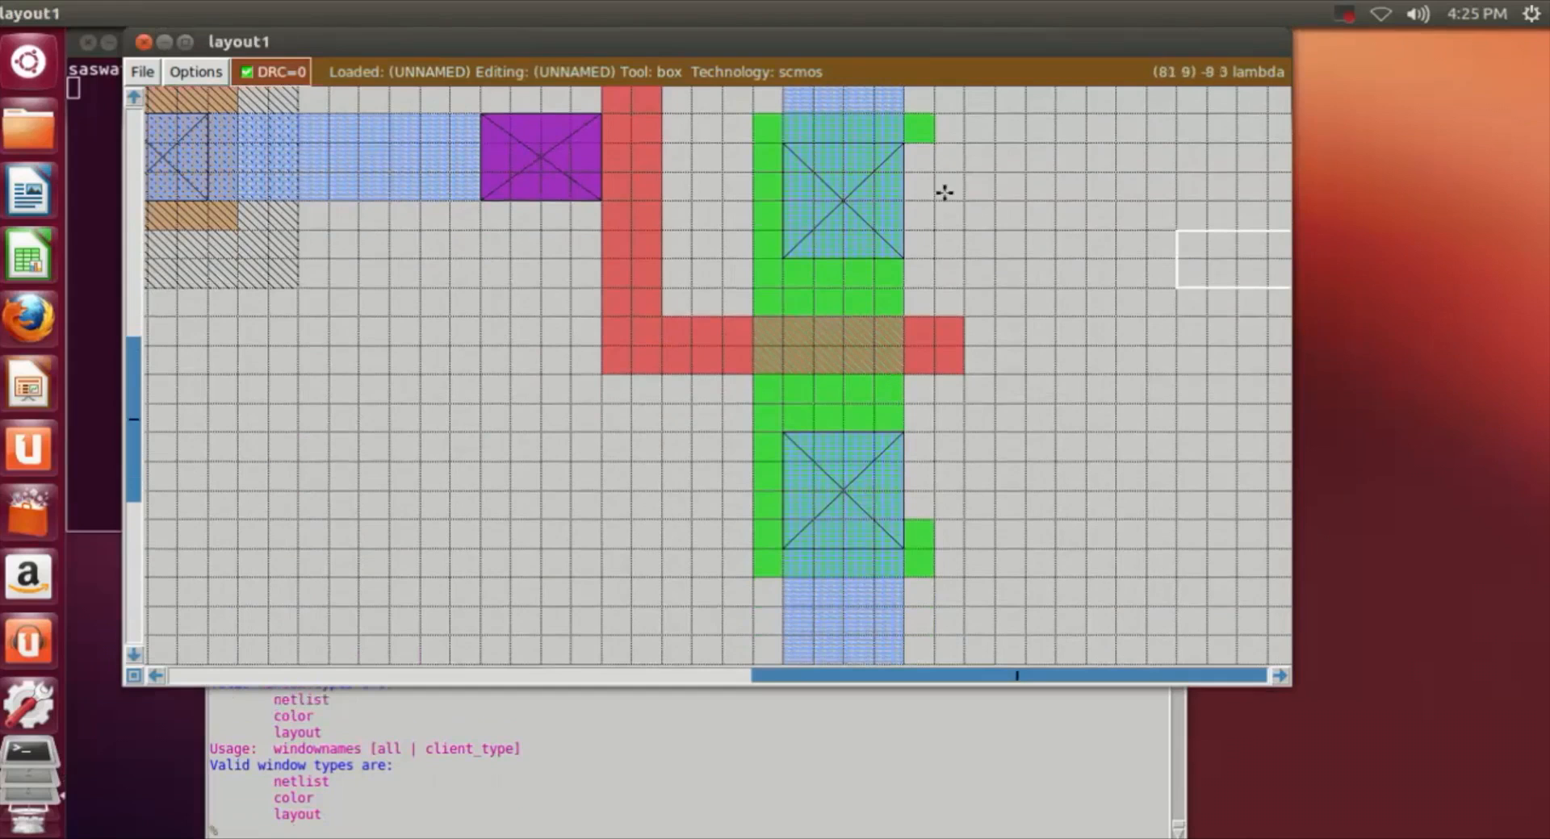
pyautogui.click(936, 143)
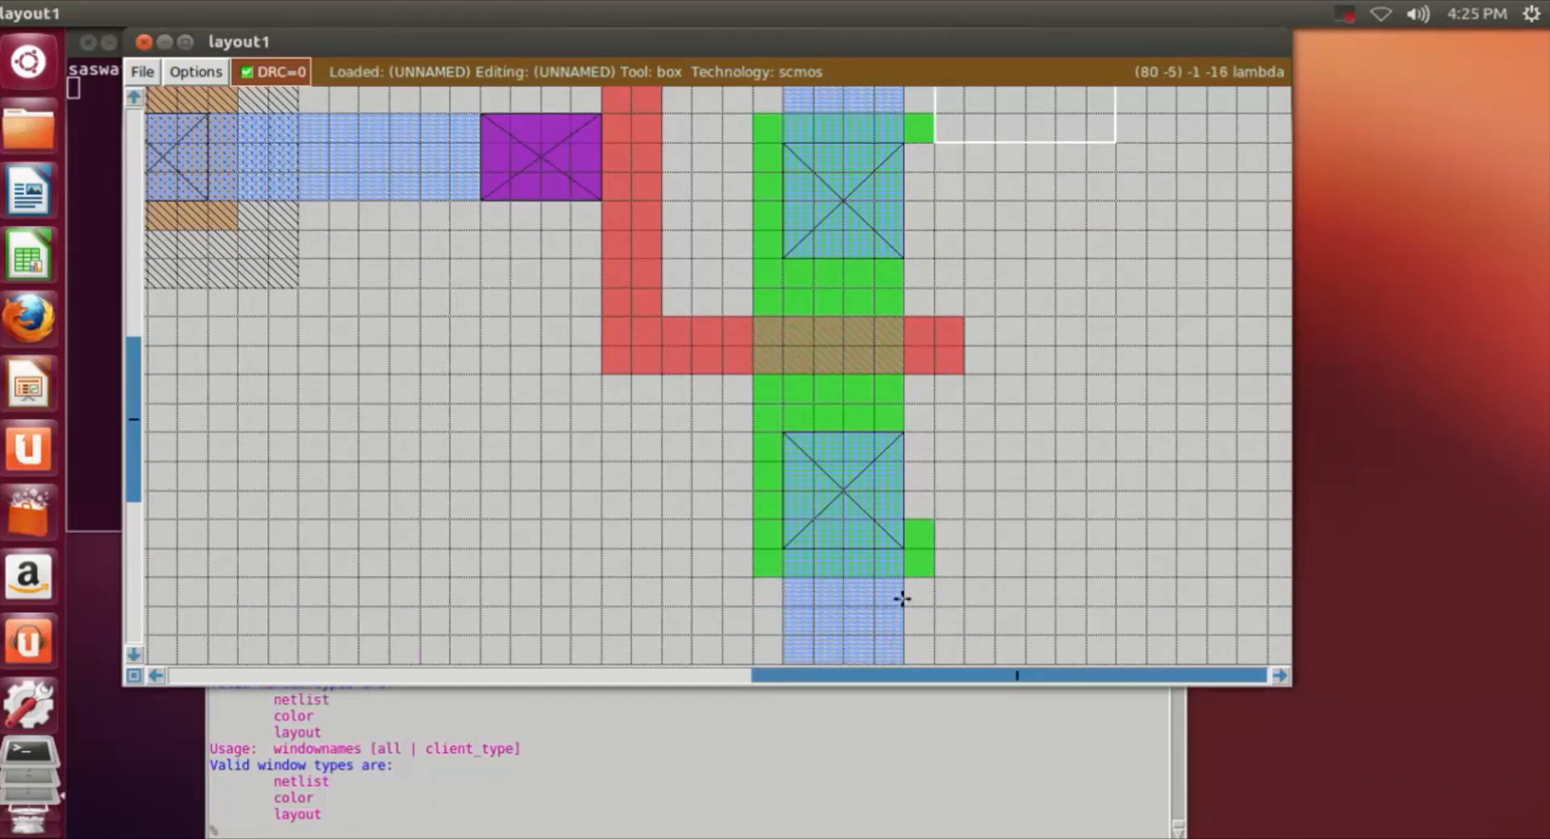
pyautogui.rightClick(910, 520)
pyautogui.click(884, 832)
pyautogui.press('Return')
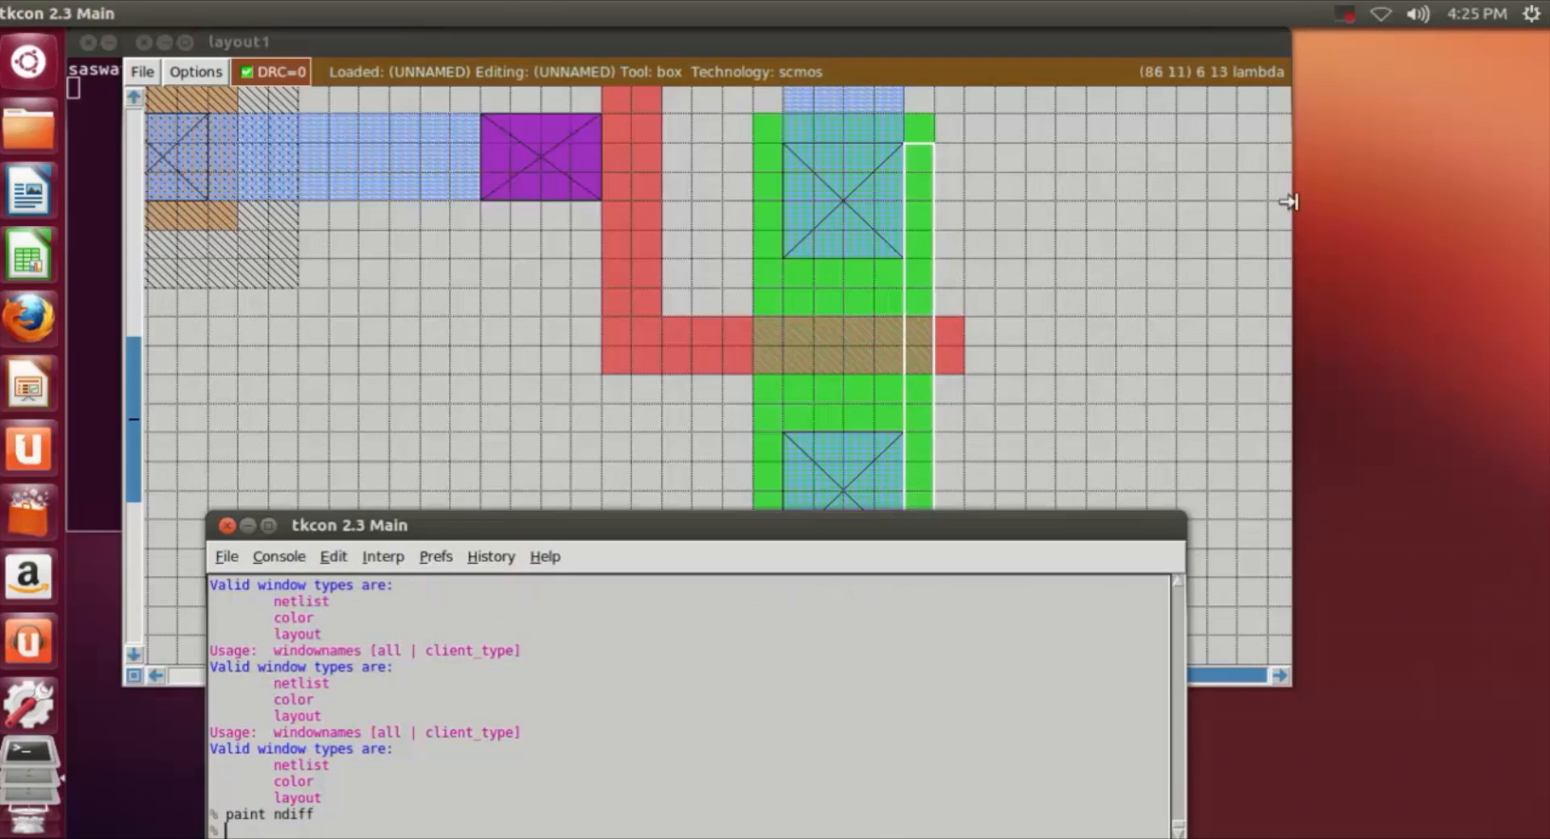
pyautogui.click(1104, 361)
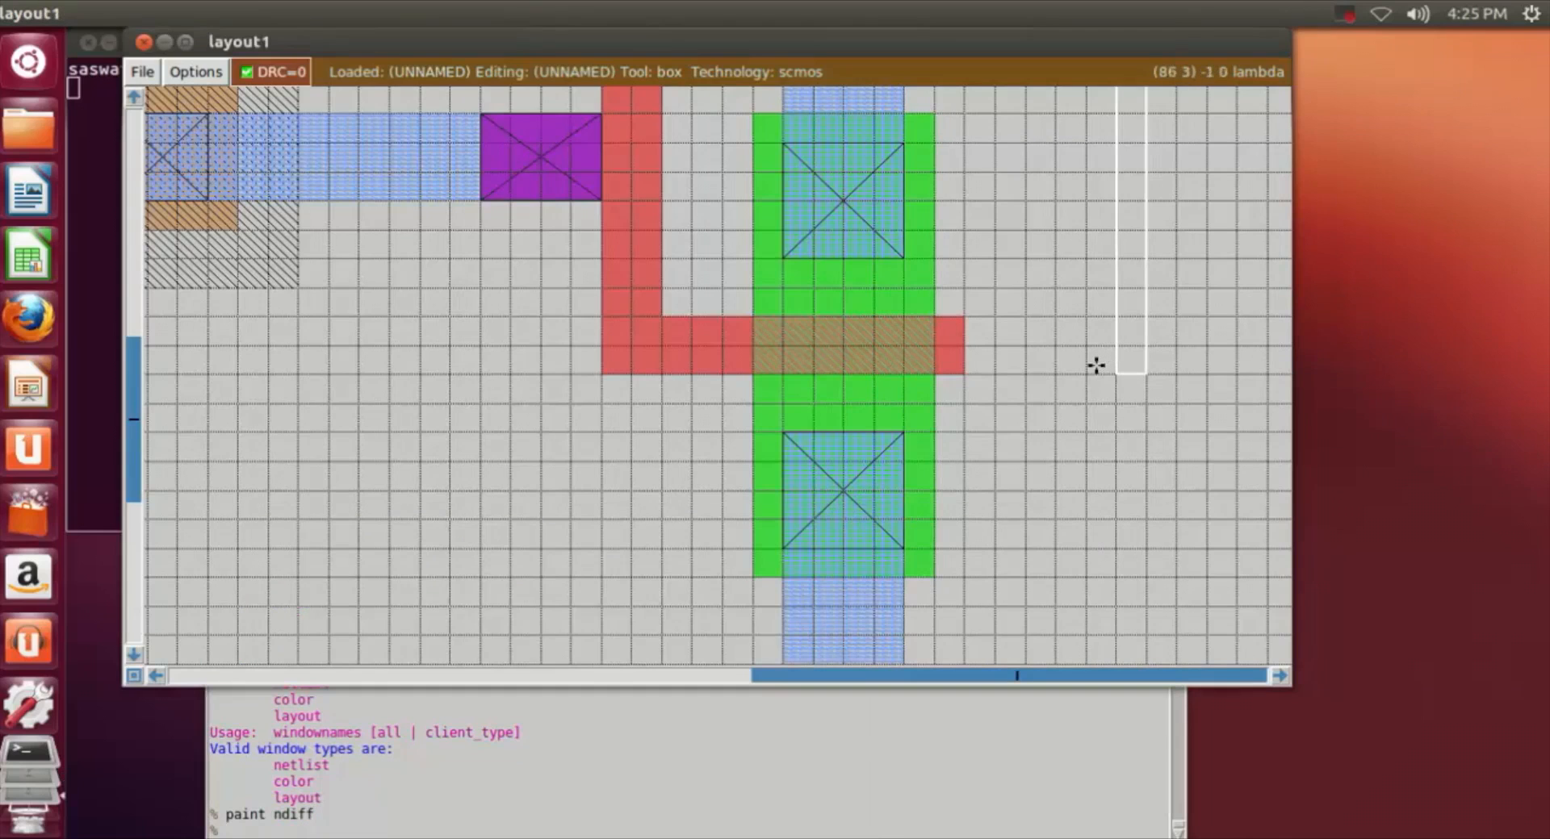
# Step: Paint a 6 by 13 lambda pdiff area around both pdc contacts and the gate in the third n-well
pyautogui.scroll(3, 1092, 366)
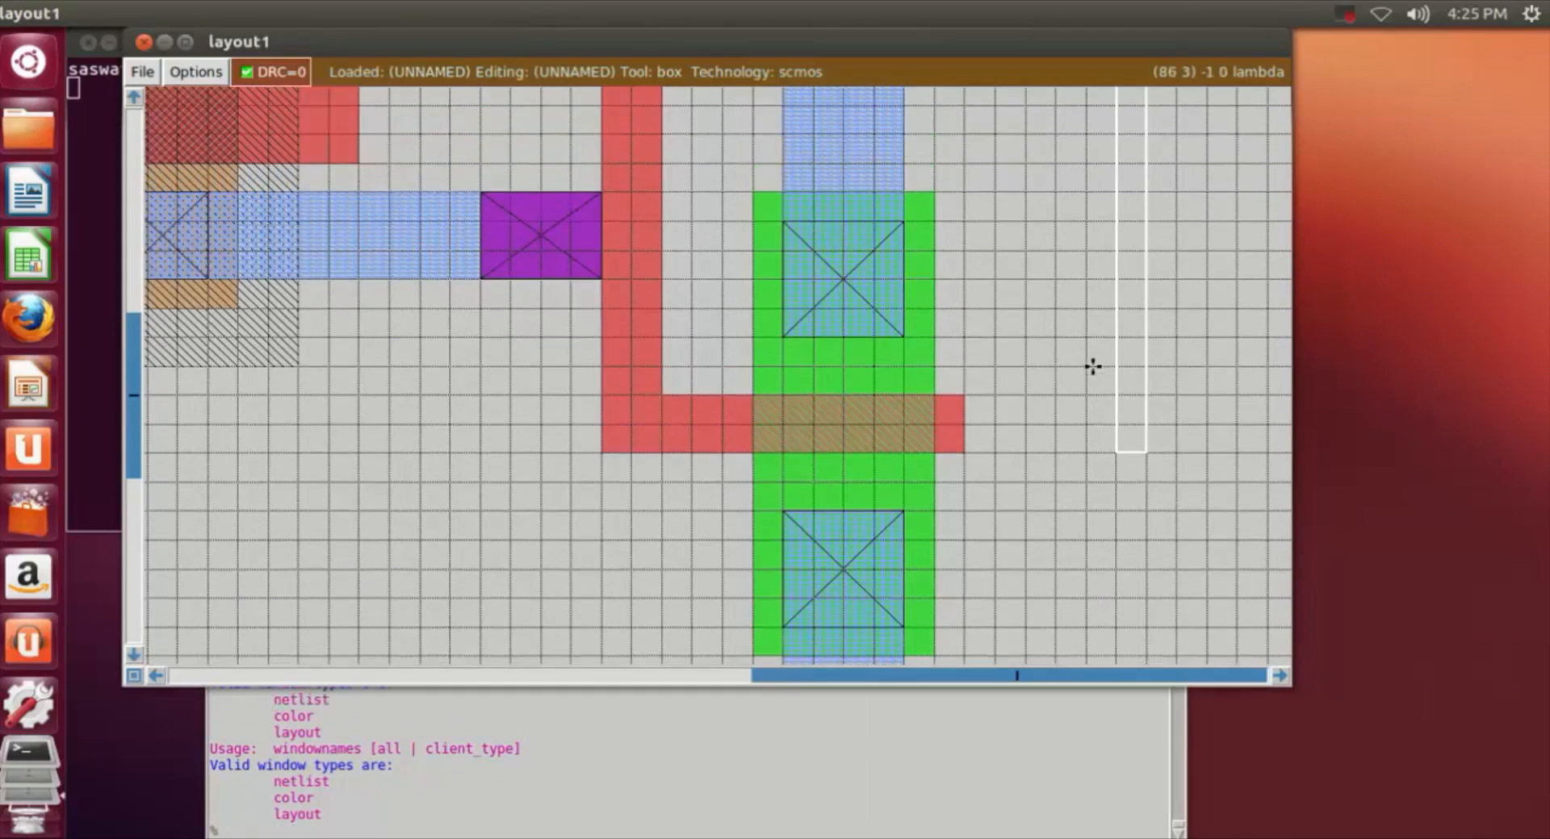
pyautogui.scroll(3, 1093, 366)
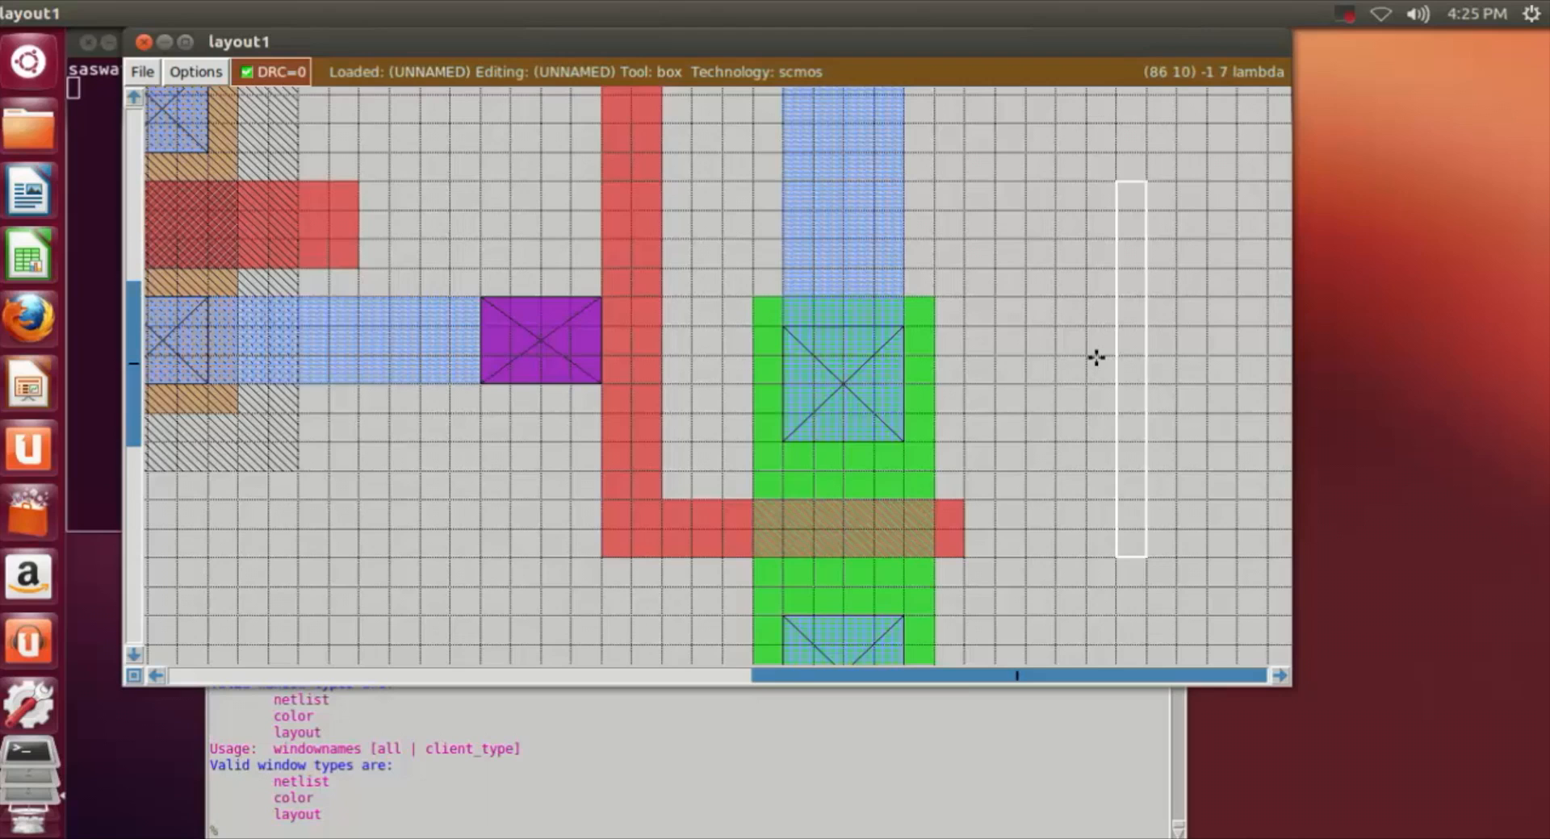
pyautogui.scroll(-6, 1096, 358)
pyautogui.scroll(18, 1100, 350)
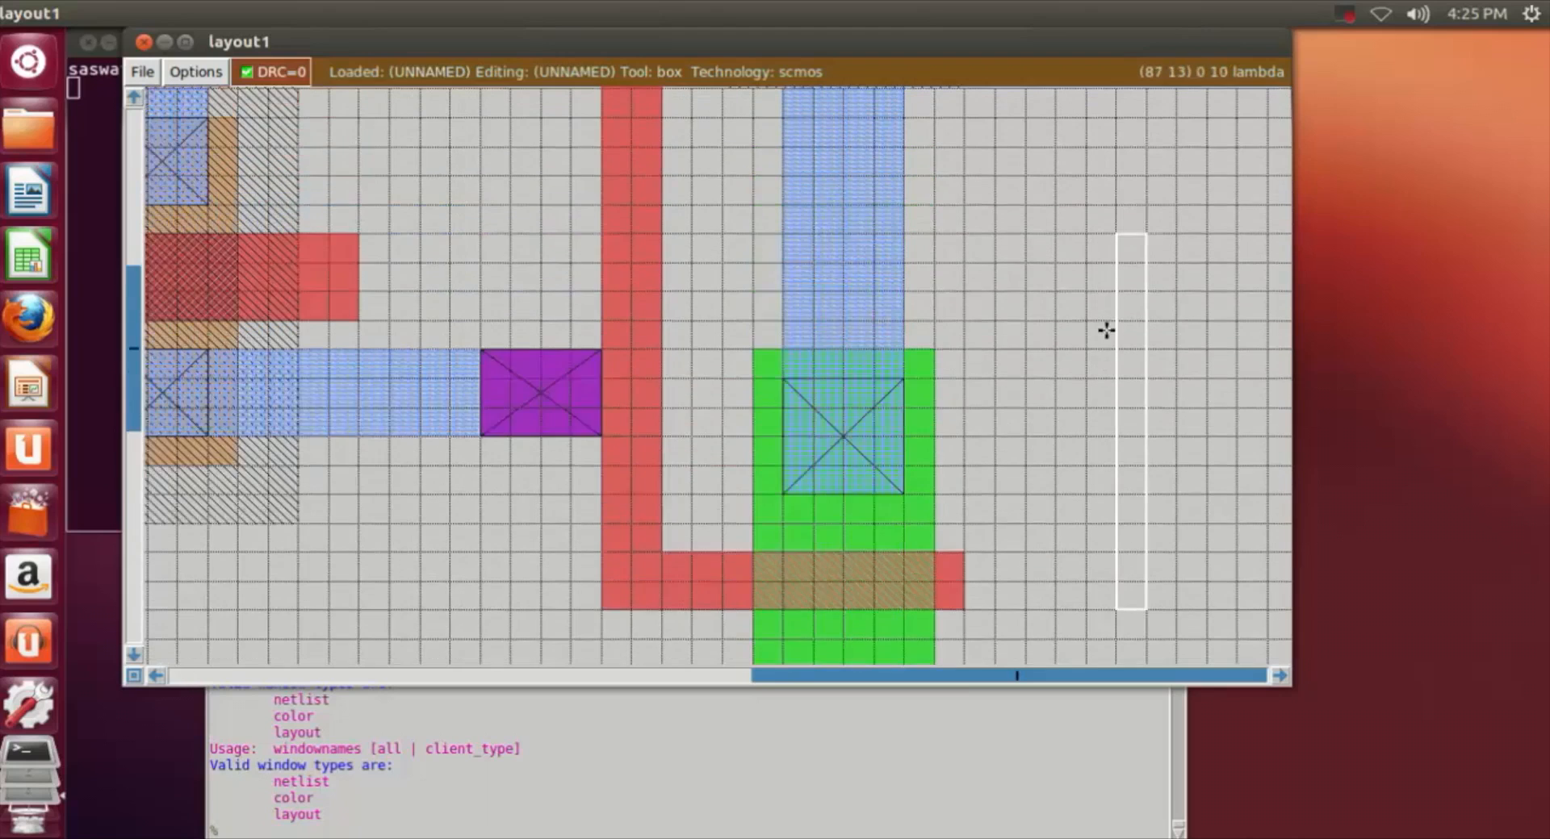
pyautogui.scroll(6, 1113, 324)
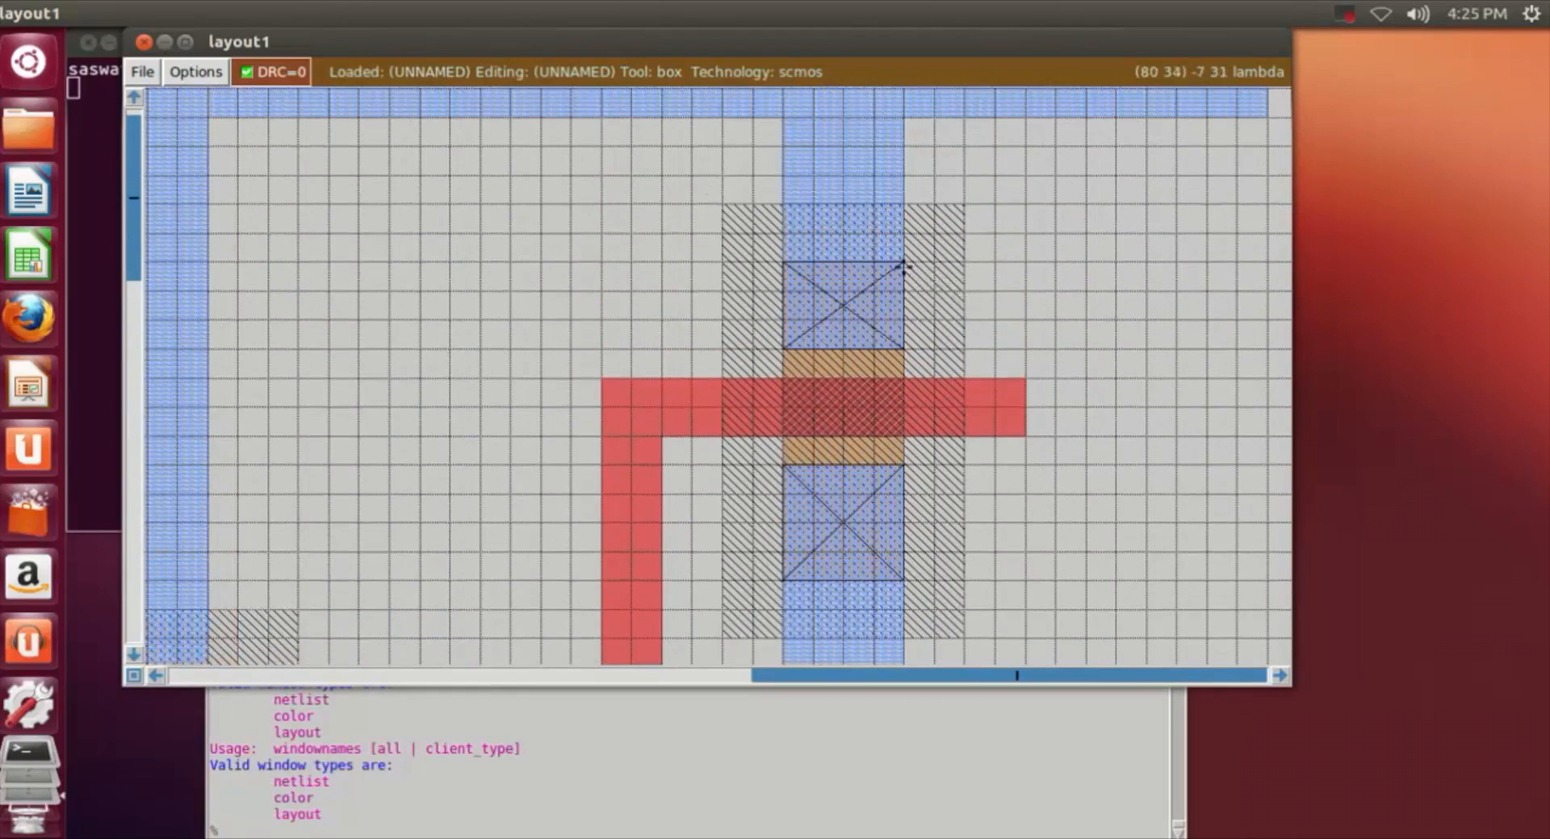
pyautogui.click(757, 237)
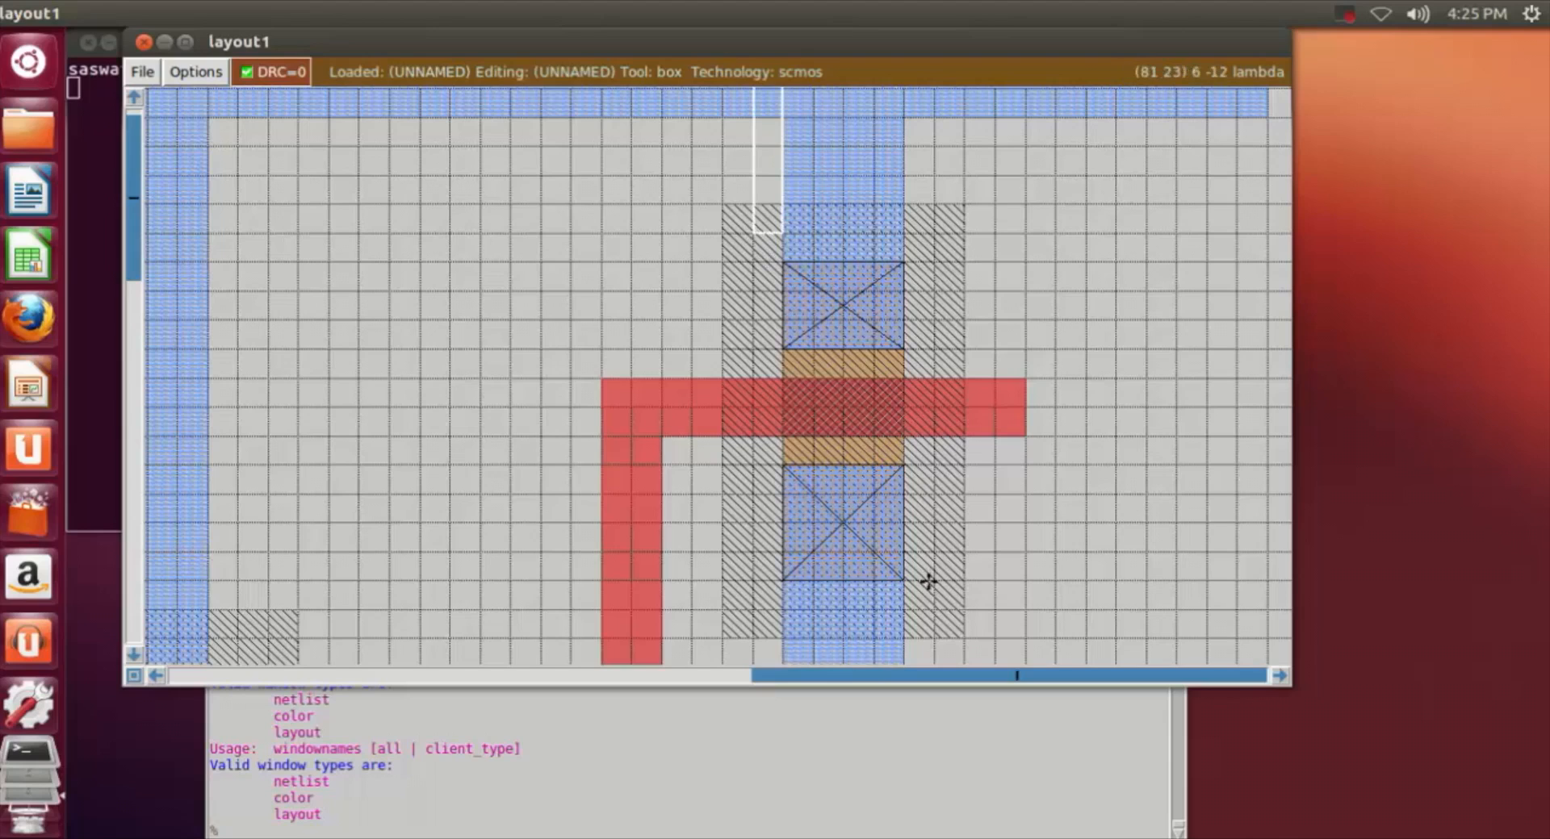
pyautogui.rightClick(932, 606)
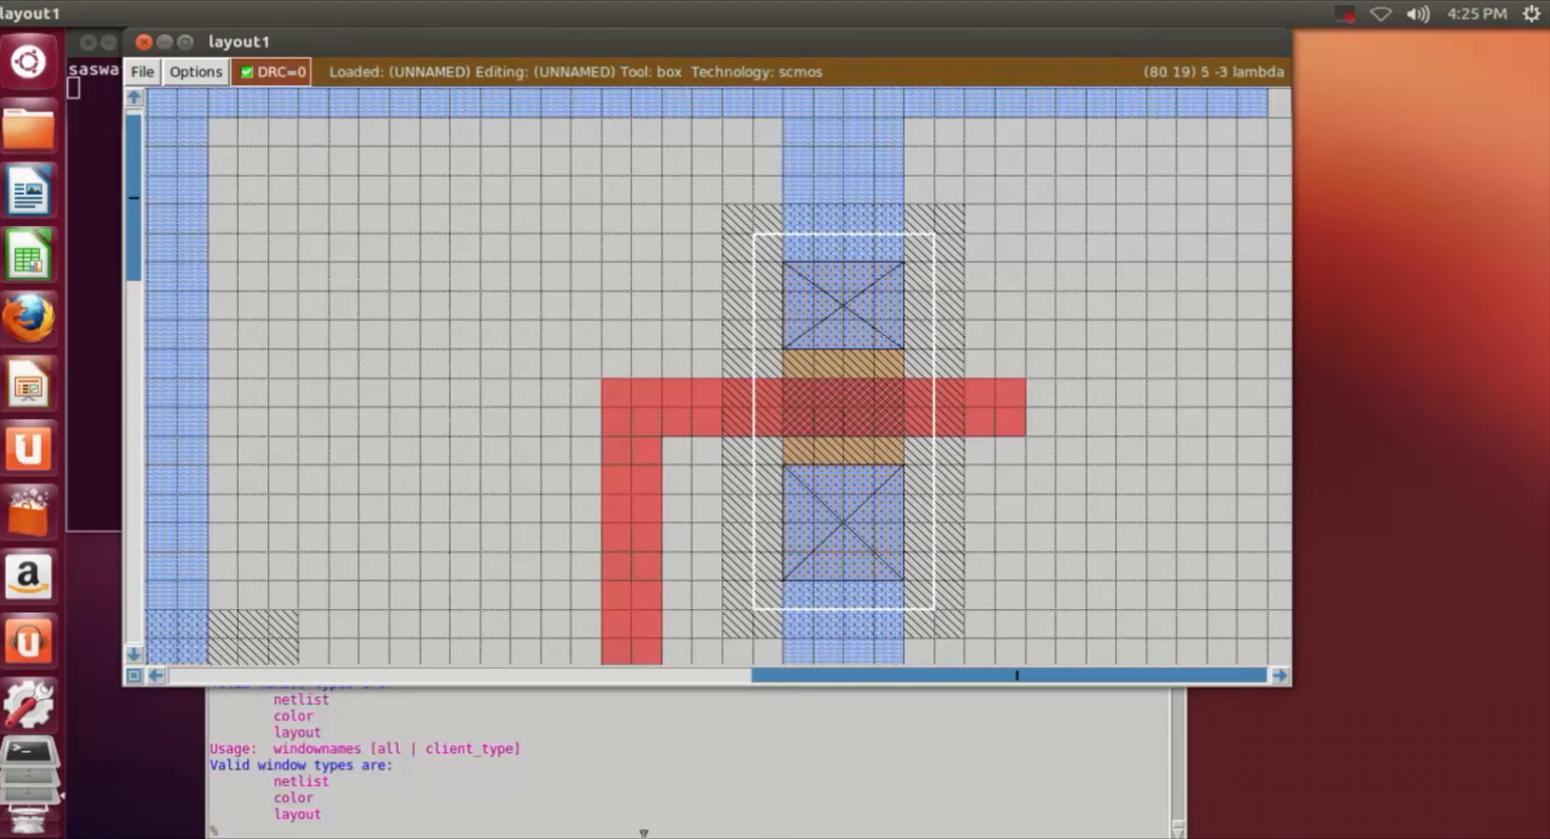
pyautogui.click(554, 832)
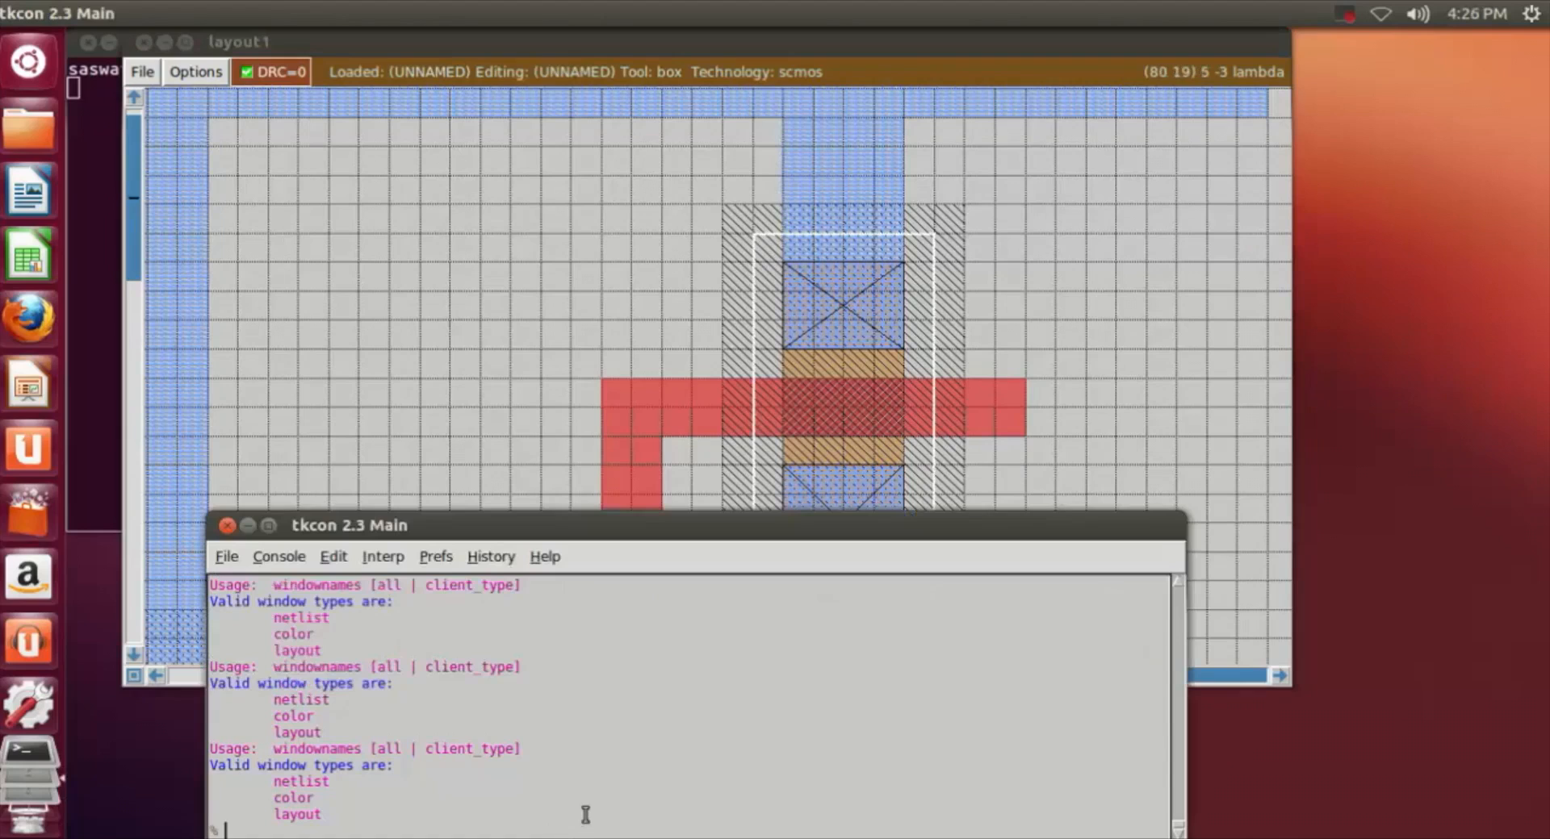
pyautogui.write('paint ndiff')
pyautogui.press('Left')
pyautogui.press('Left')
pyautogui.press('Left')
pyautogui.press('BackSpace')
pyautogui.write('p')
pyautogui.press('Return')
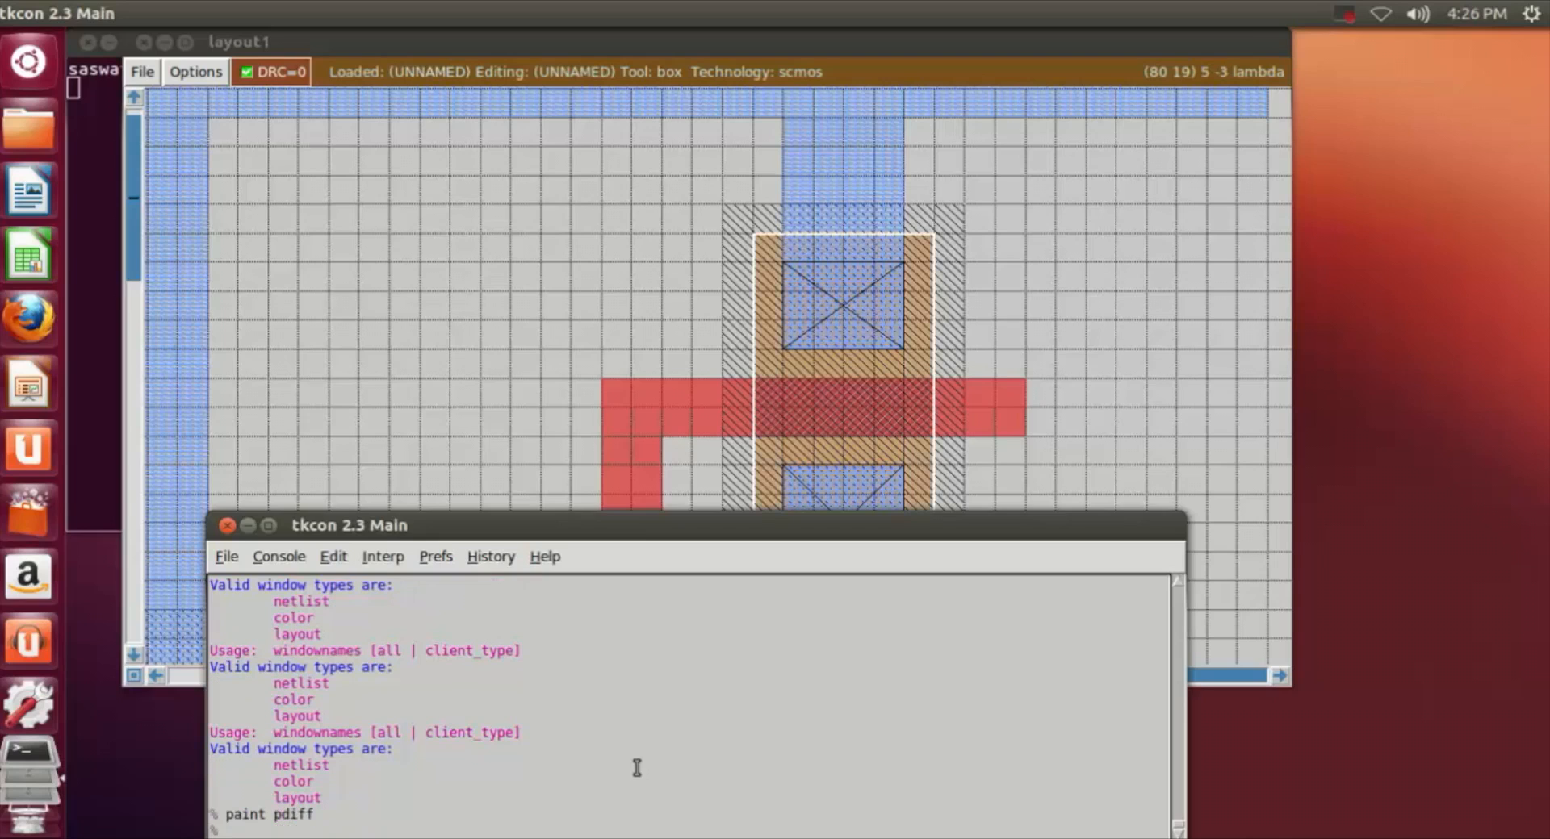
pyautogui.click(1150, 402)
# Step: Examine the widened diffusions, the contacts and the connections between both stages across the whole layout
pyautogui.scroll(-3, 1149, 402)
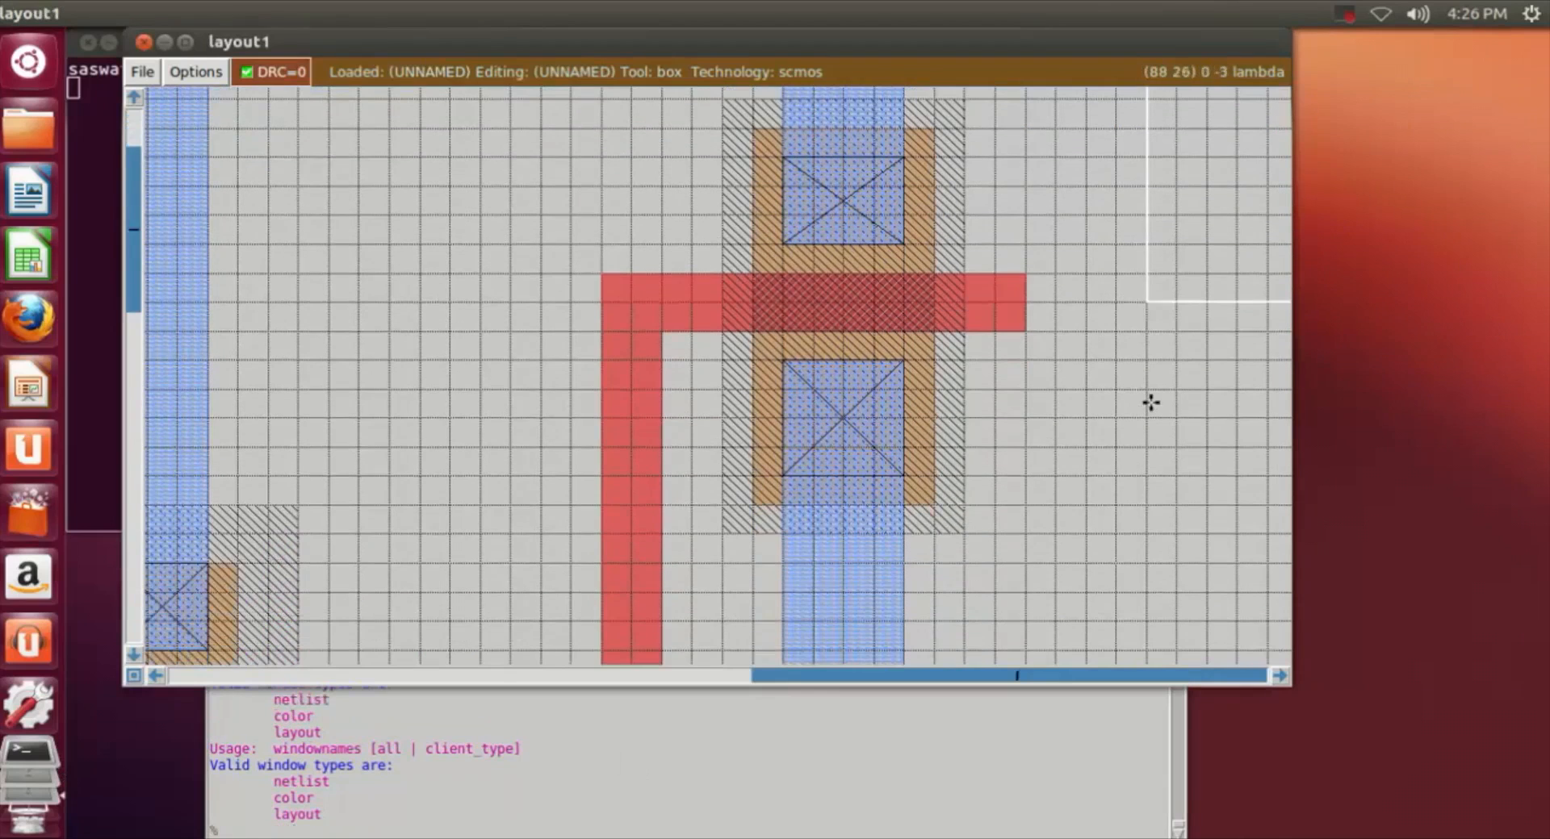
pyautogui.hotkey('shift', 'z')
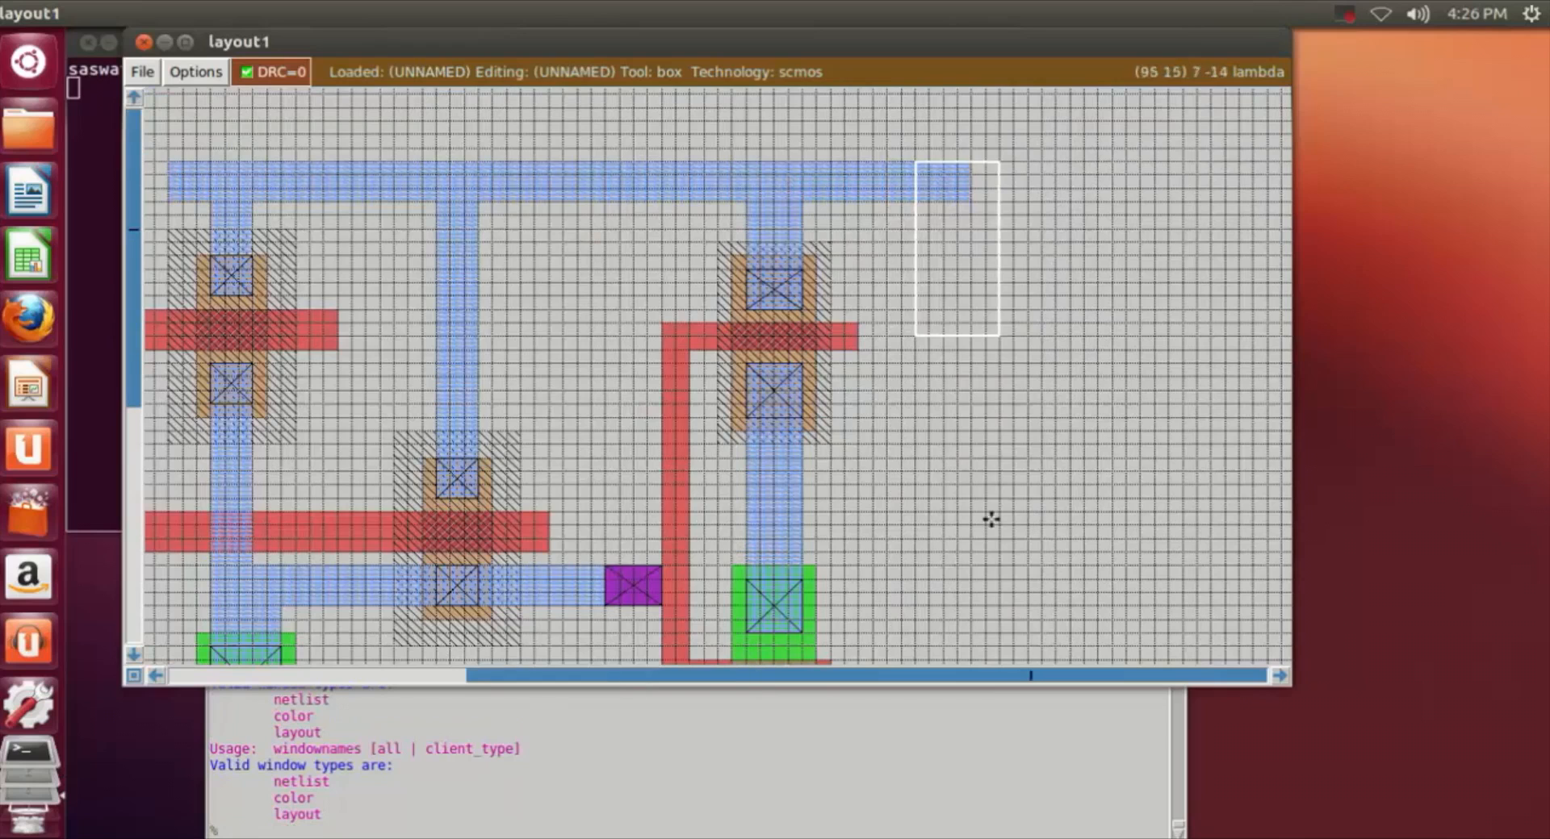
pyautogui.moveTo(611, 683); pyautogui.dragTo(495, 680)
pyautogui.scroll(-4, 906, 471)
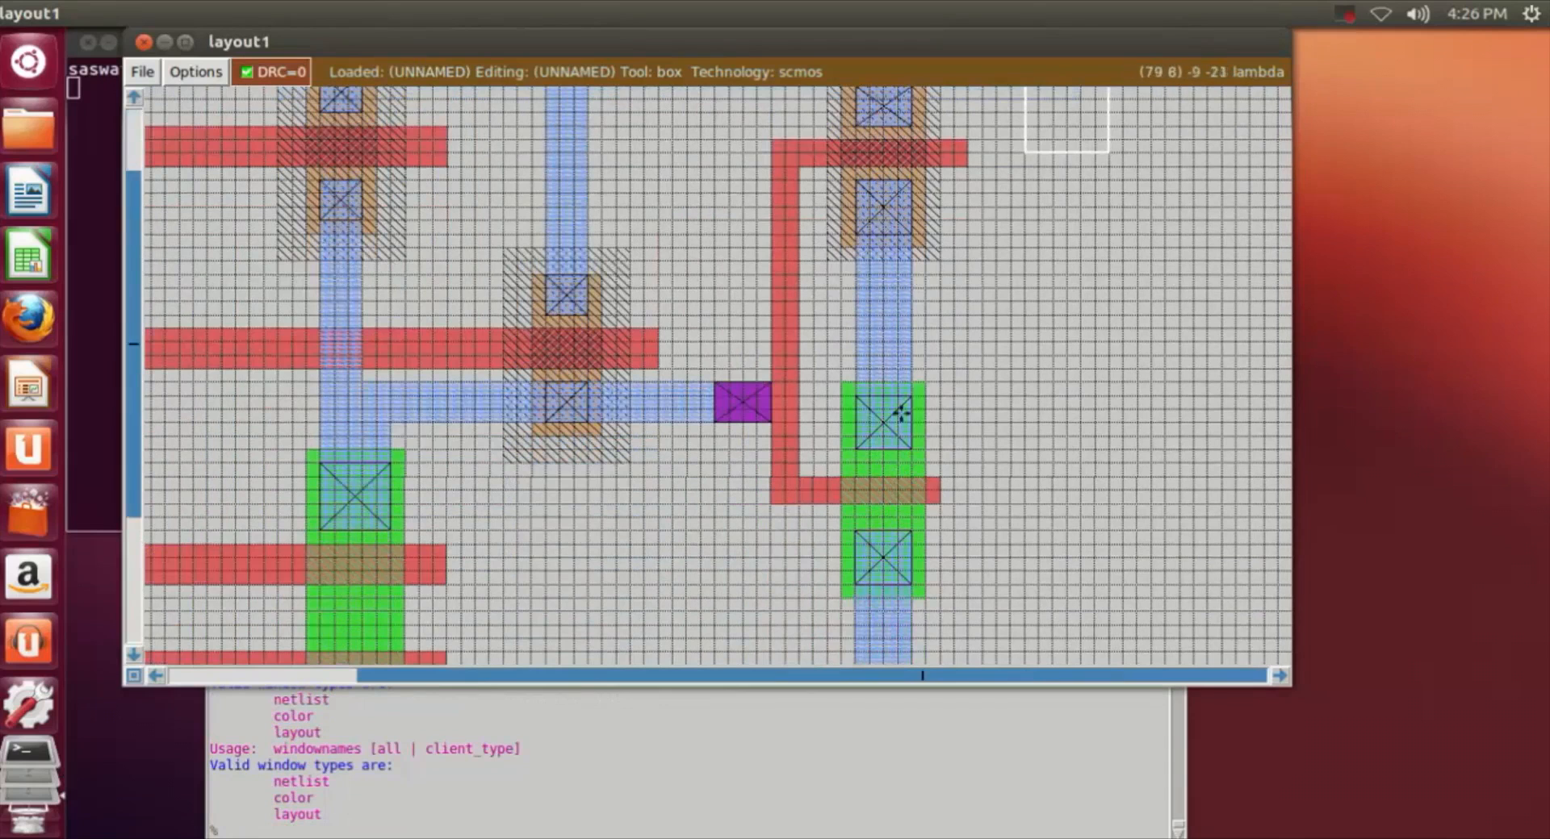
pyautogui.scroll(1, 1190, 491)
pyautogui.scroll(-1, 1190, 492)
pyautogui.scroll(-1, 1192, 494)
pyautogui.hotkey('shift', 'z')
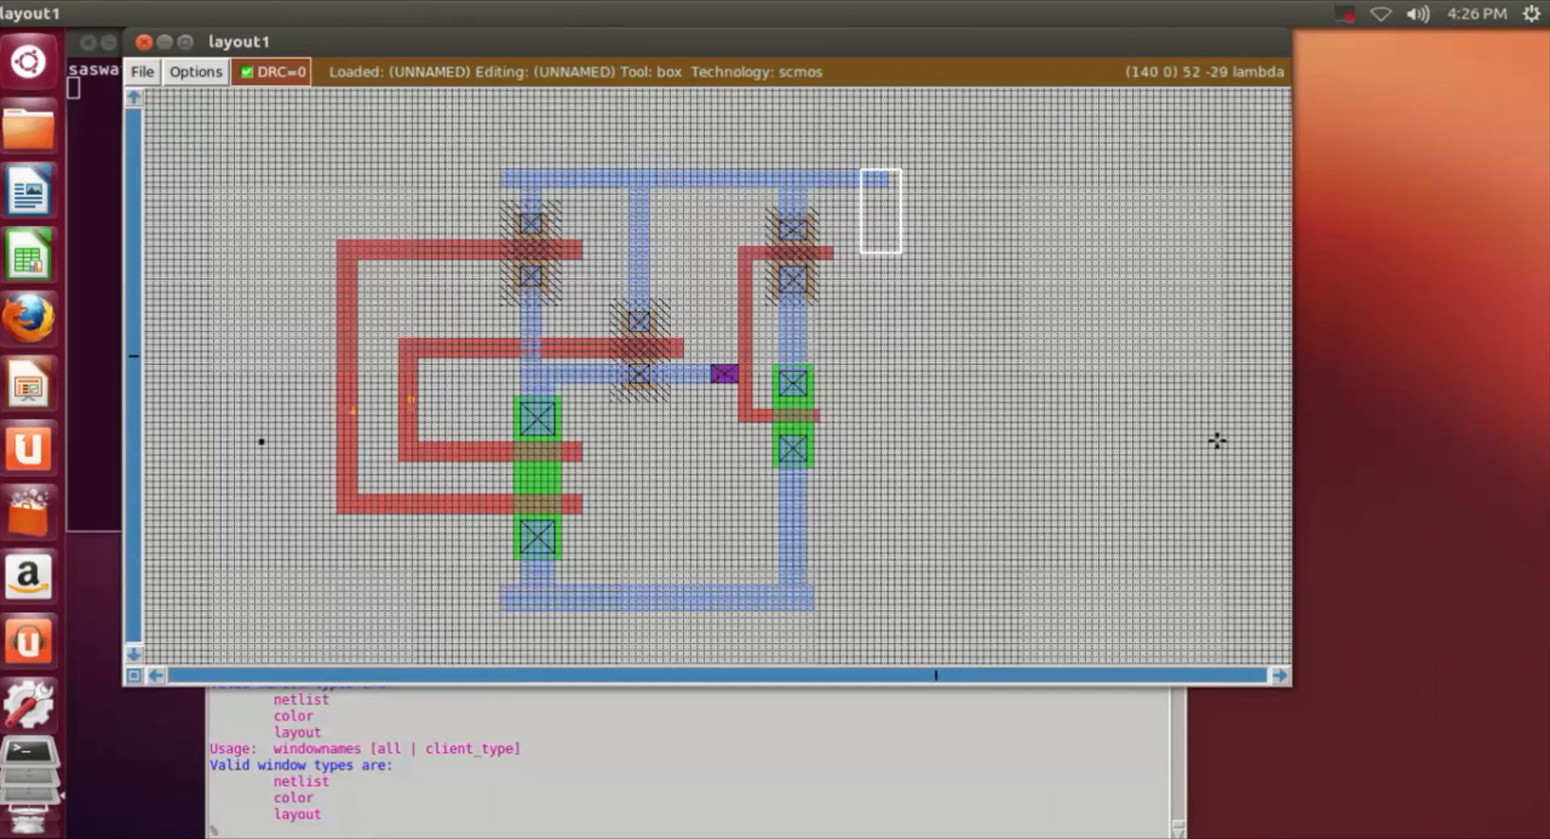
pyautogui.click(1350, 8)
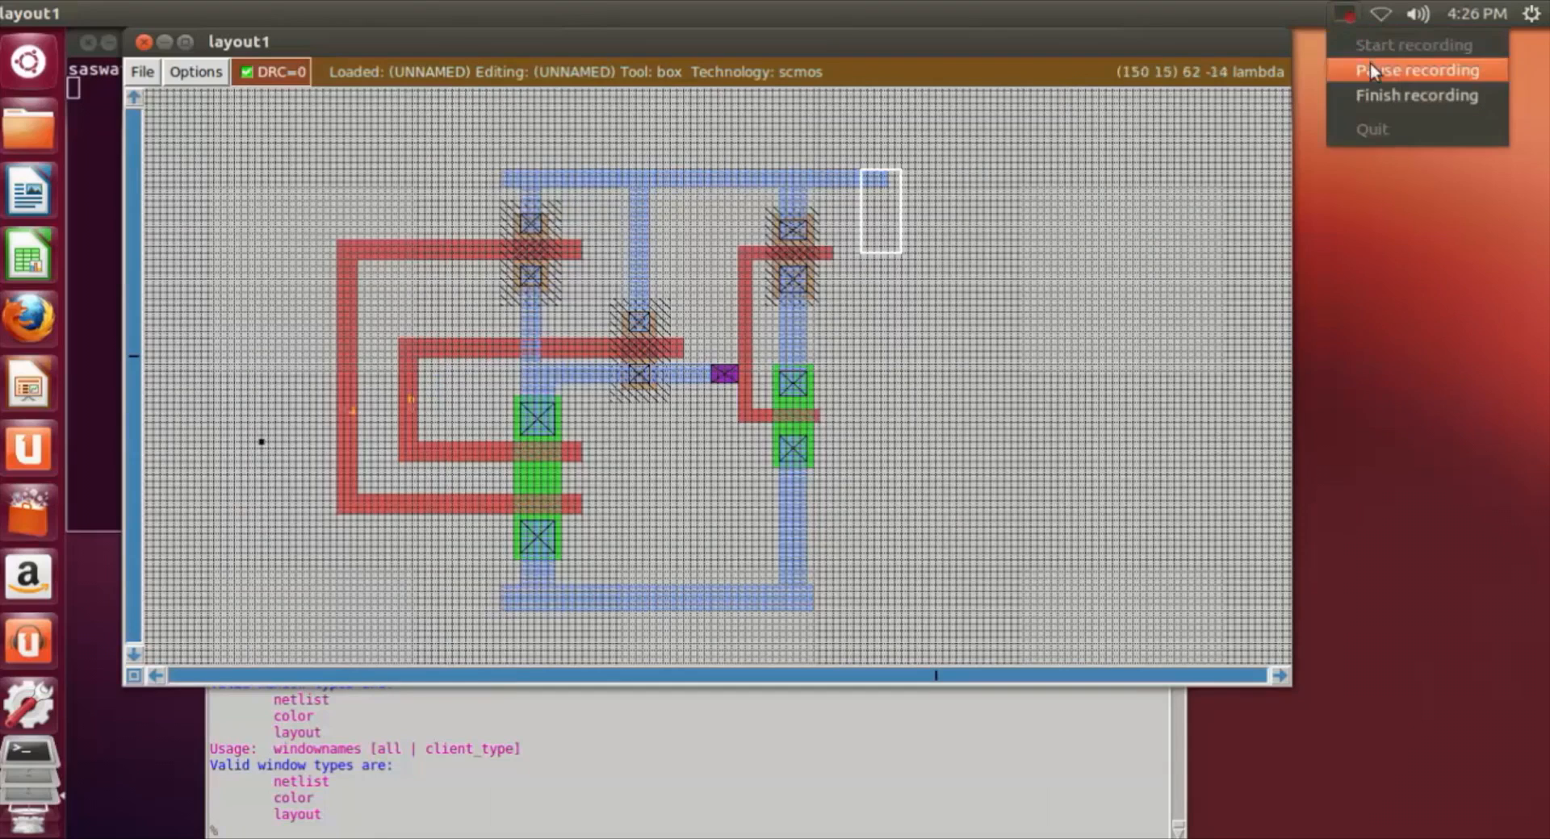
pyautogui.click(1368, 61)
# Step: Label a point on the upper m1 supply rail, between the second and third n-well branches, as vdd!
pyautogui.press('z')
pyautogui.scroll(10, 676, 468)
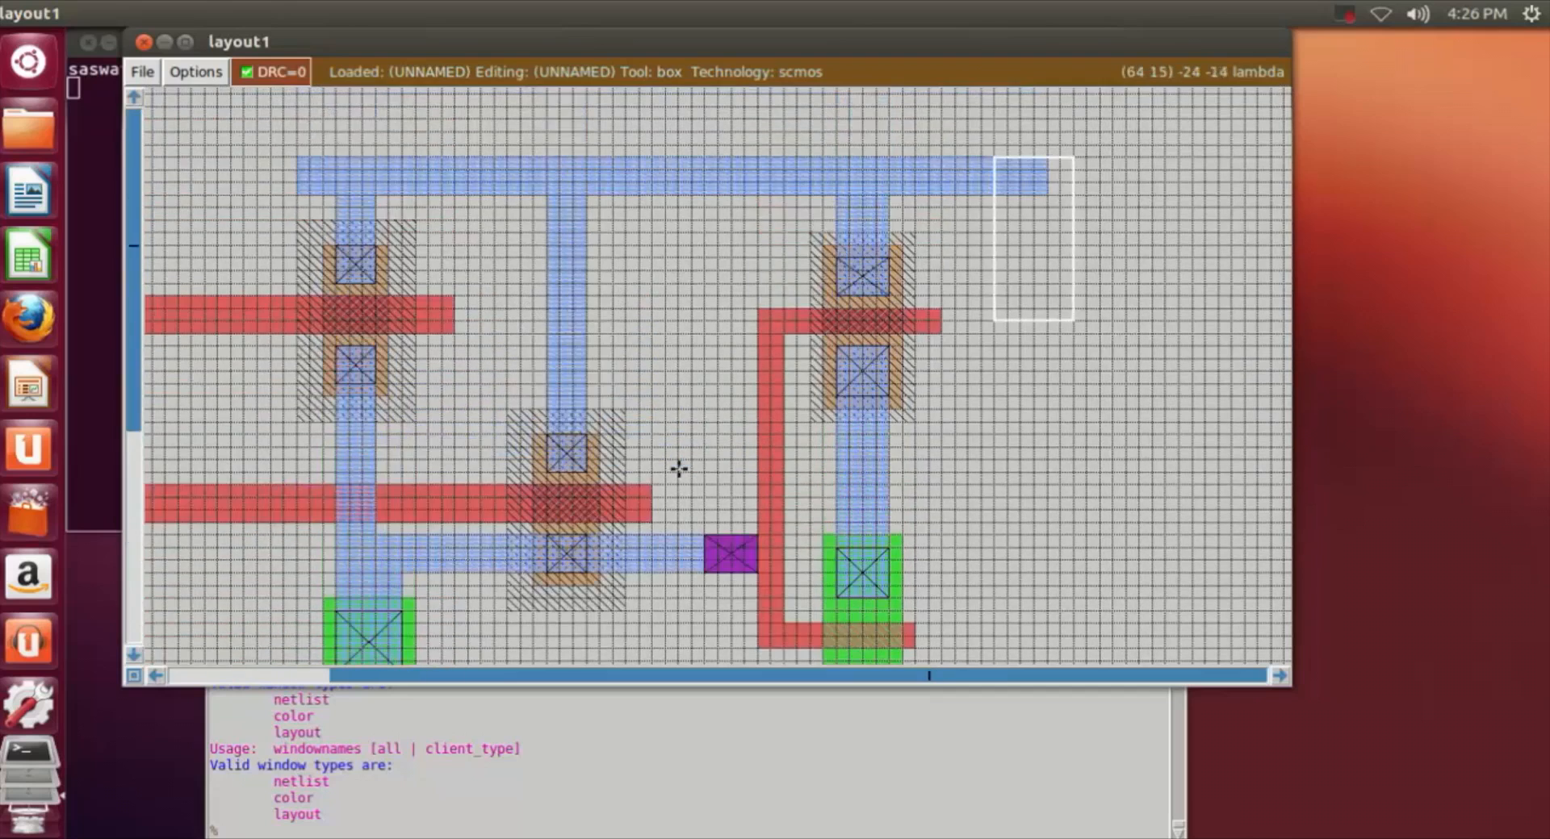
pyautogui.press('z')
pyautogui.scroll(4, 578, 397)
pyautogui.click(356, 226)
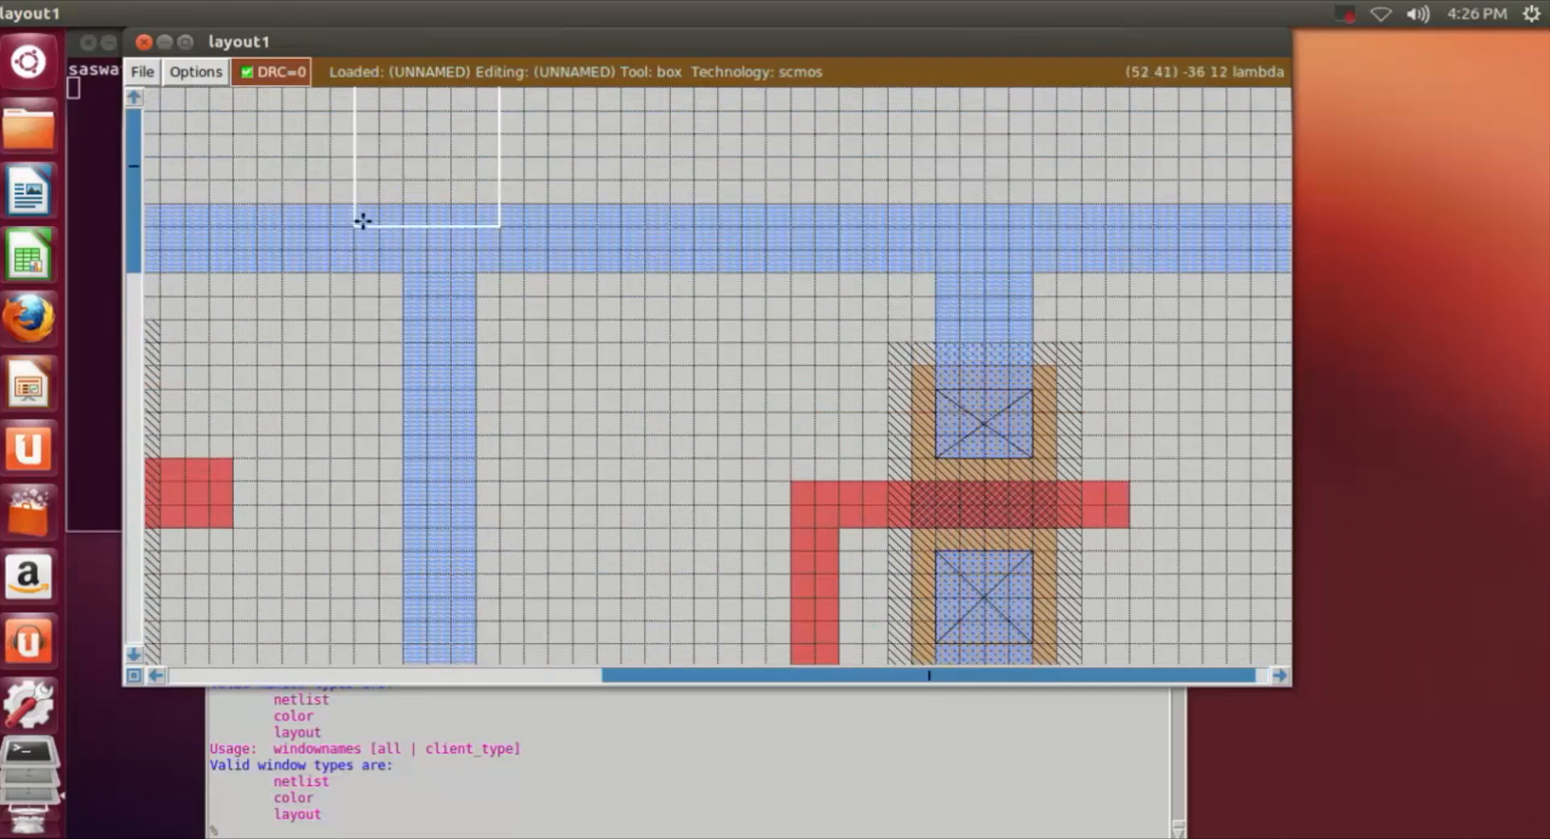
pyautogui.click(551, 234)
pyautogui.rightClick(625, 251)
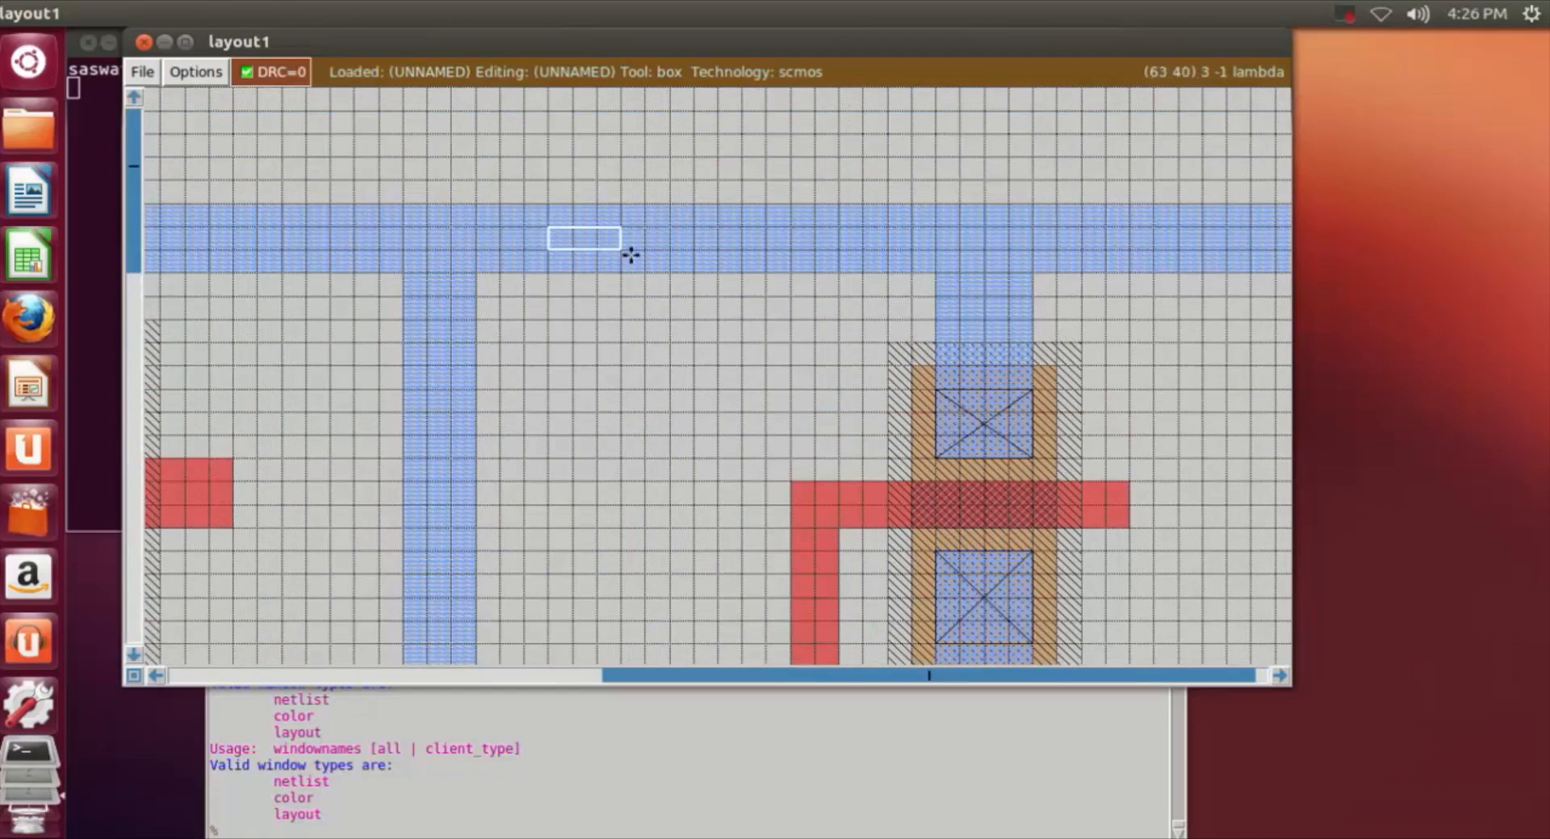
pyautogui.rightClick(546, 249)
pyautogui.click(363, 813)
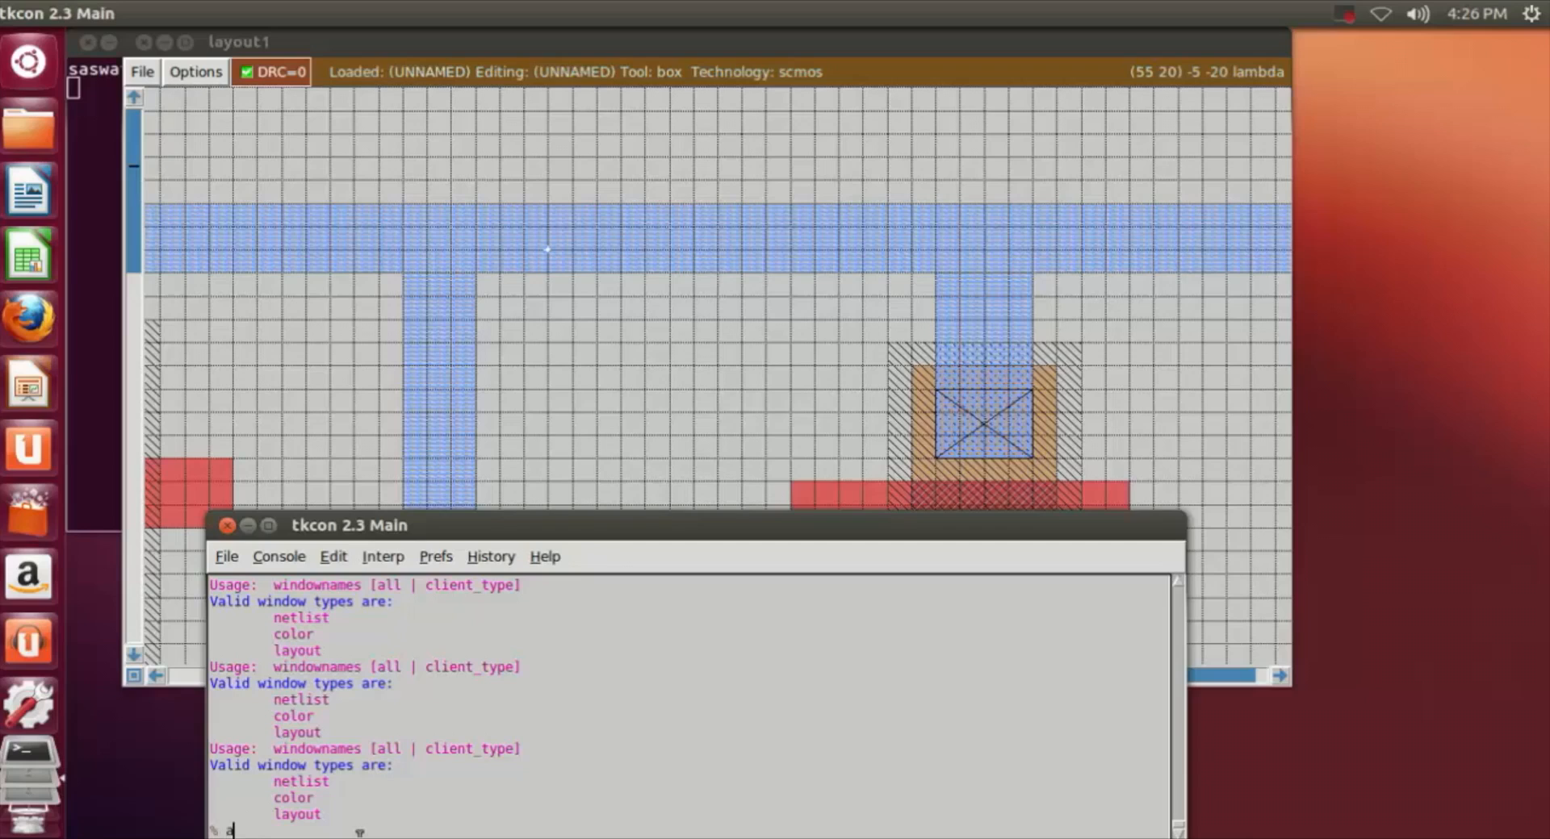
pyautogui.press('BackSpace')
pyautogui.press('BackSpace')
pyautogui.press('BackSpace')
pyautogui.write('label vdd')
pyautogui.press('Return')
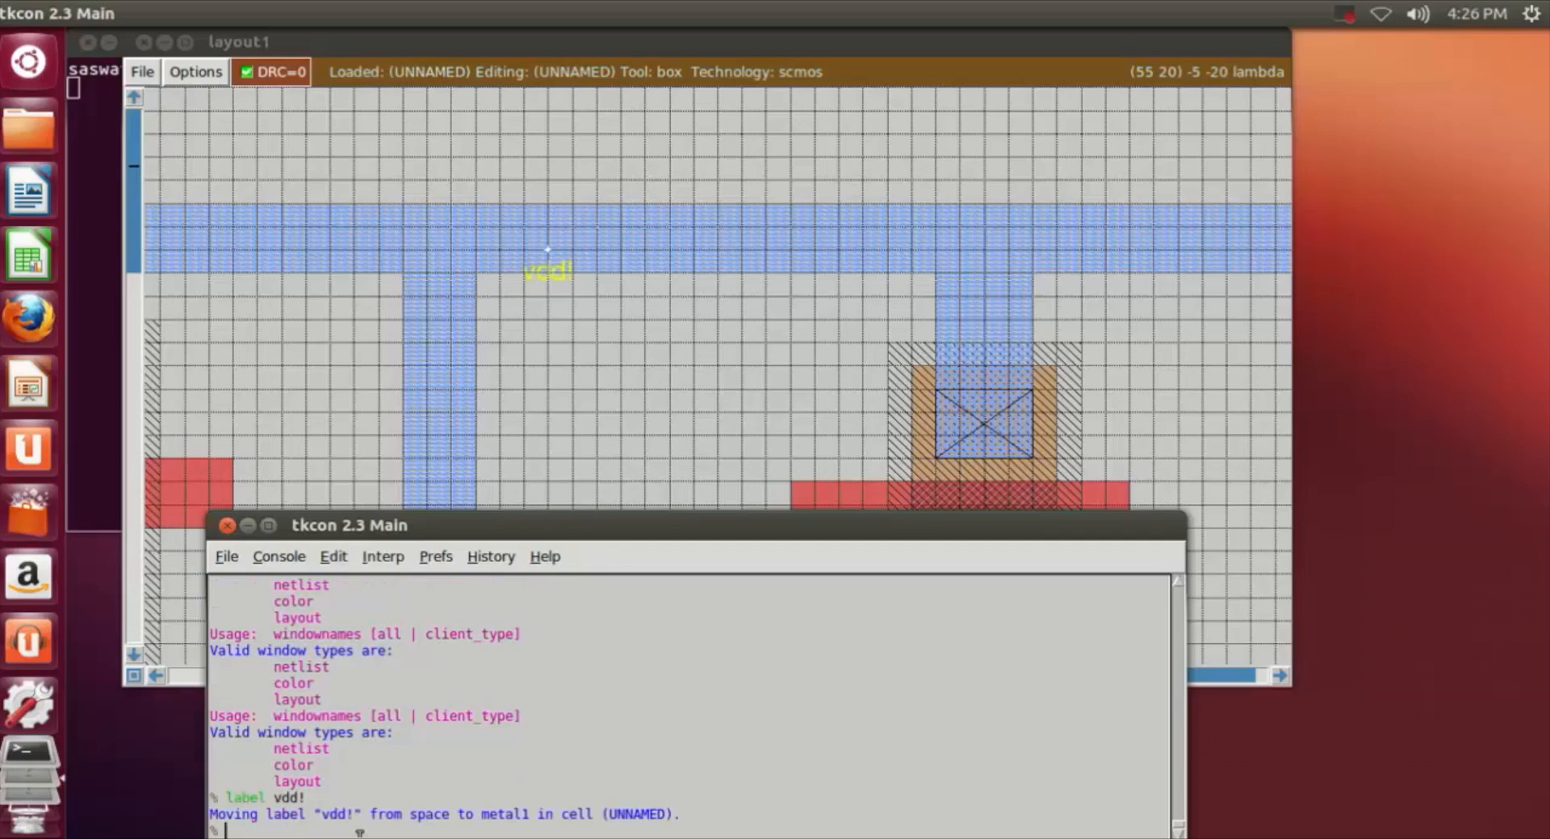
# Step: Label a point on the lower m1 ground rail, between the two stages' ndiff branches, as gnd!
pyautogui.click(663, 426)
pyautogui.scroll(-10, 662, 426)
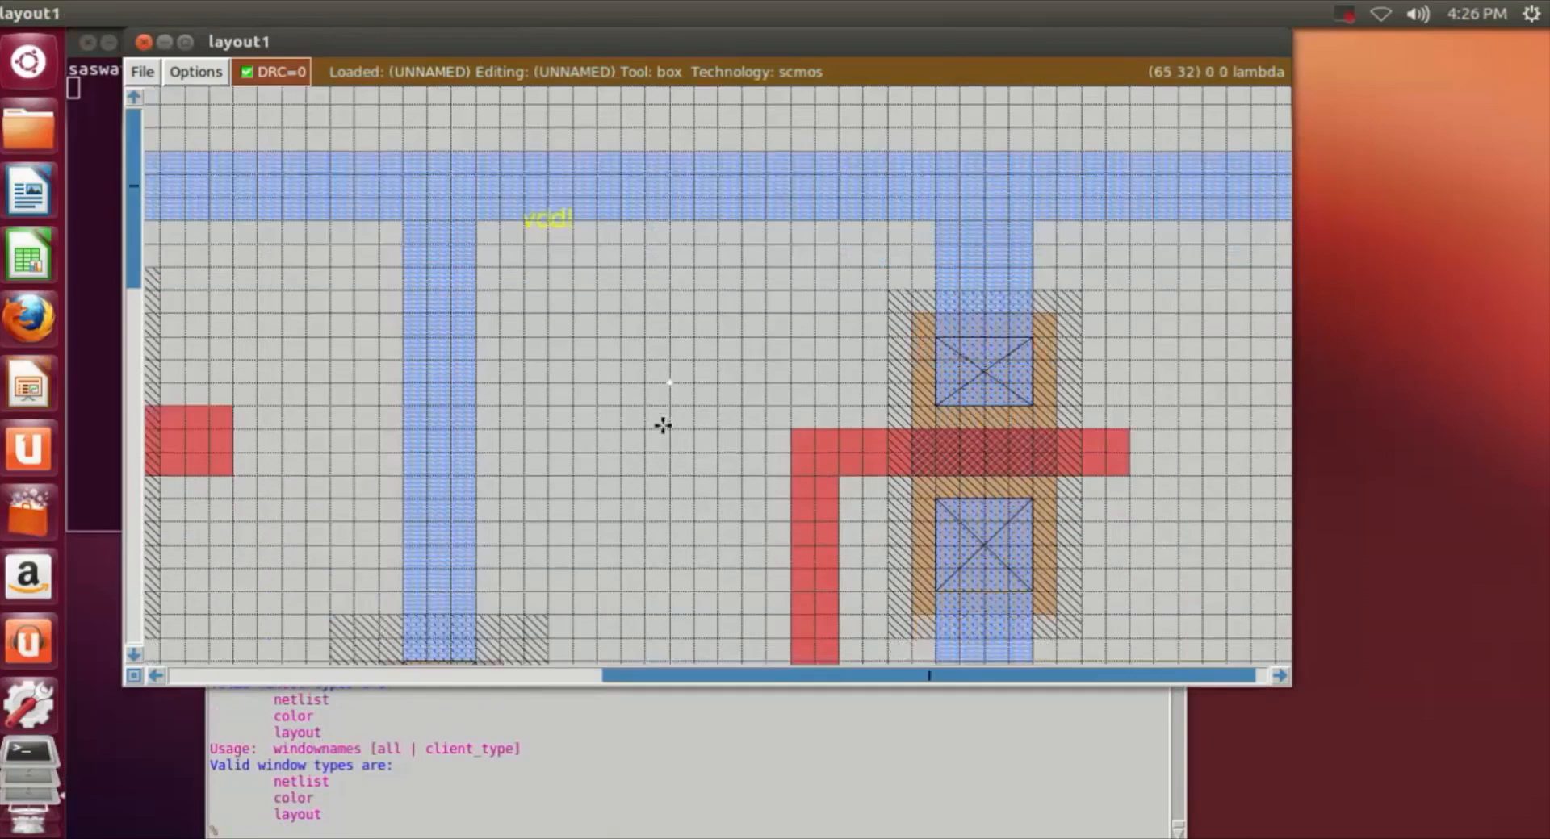
pyautogui.scroll(-2, 662, 426)
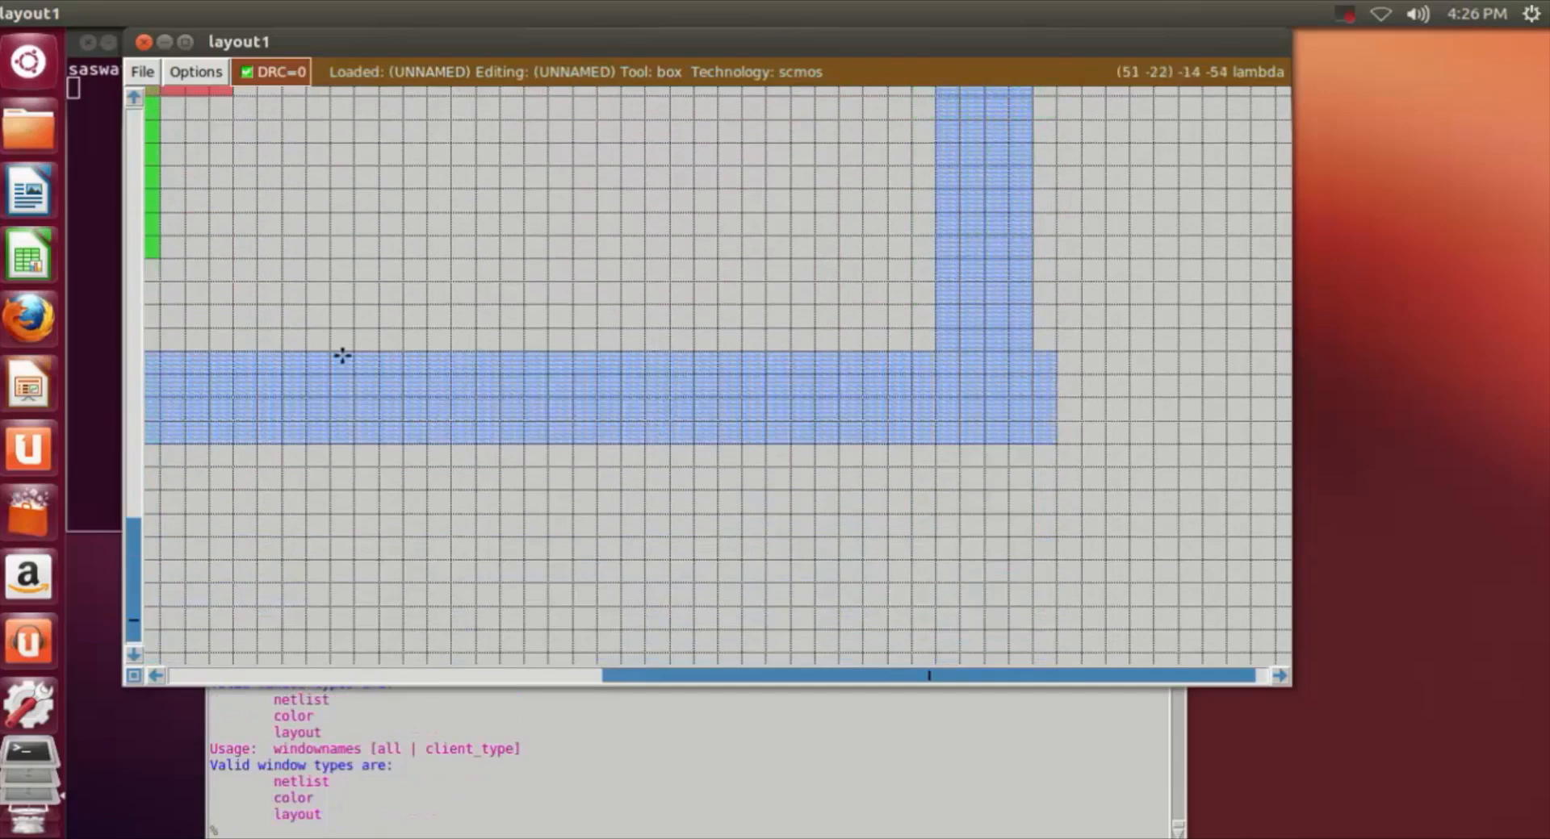
pyautogui.rightClick(519, 416)
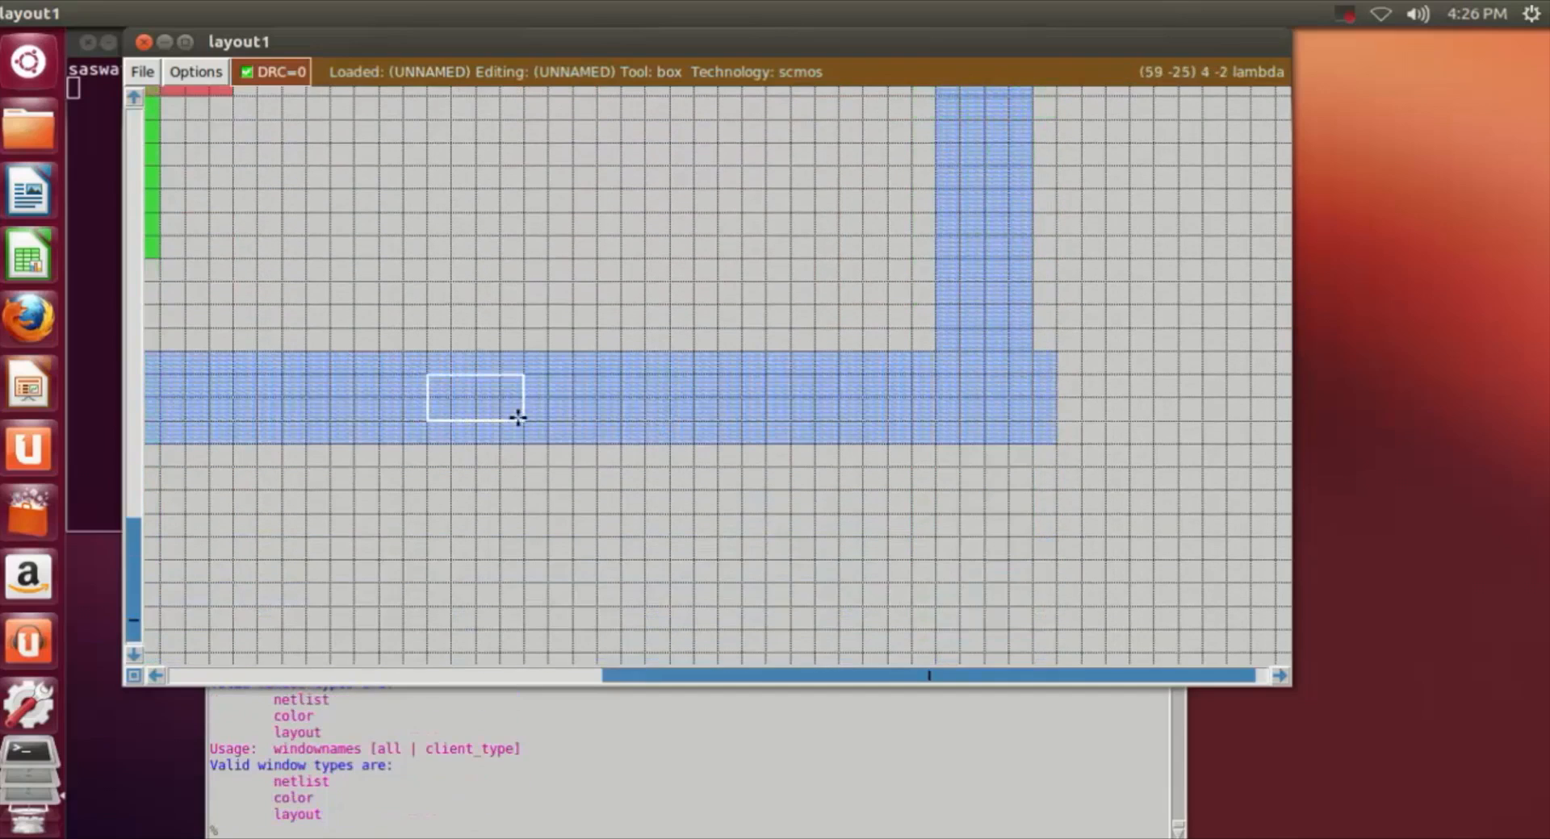
pyautogui.rightClick(424, 422)
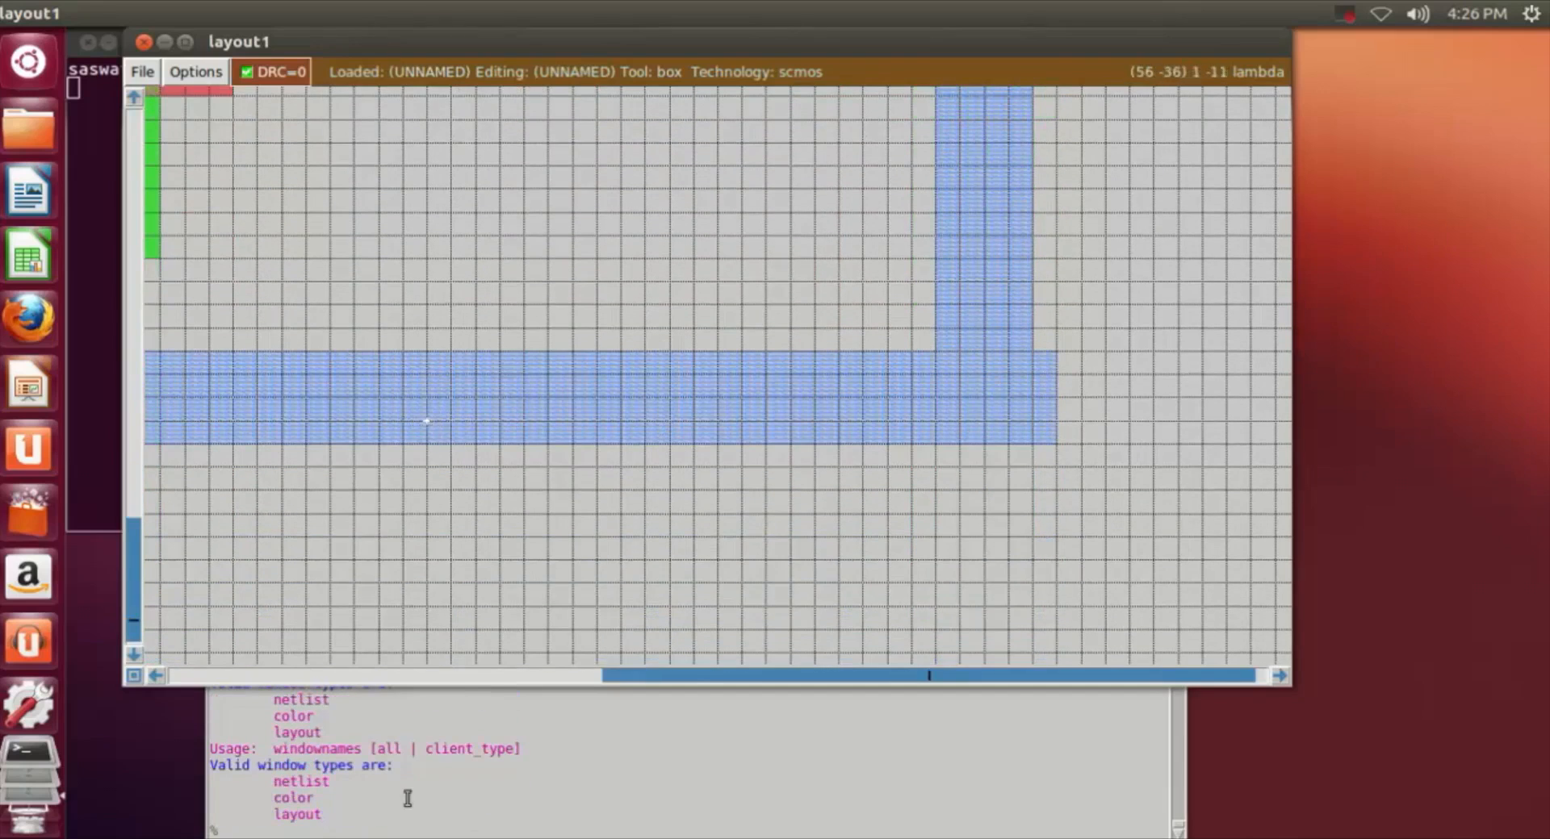
pyautogui.click(380, 832)
pyautogui.write('label gnd!')
pyautogui.press('Return')
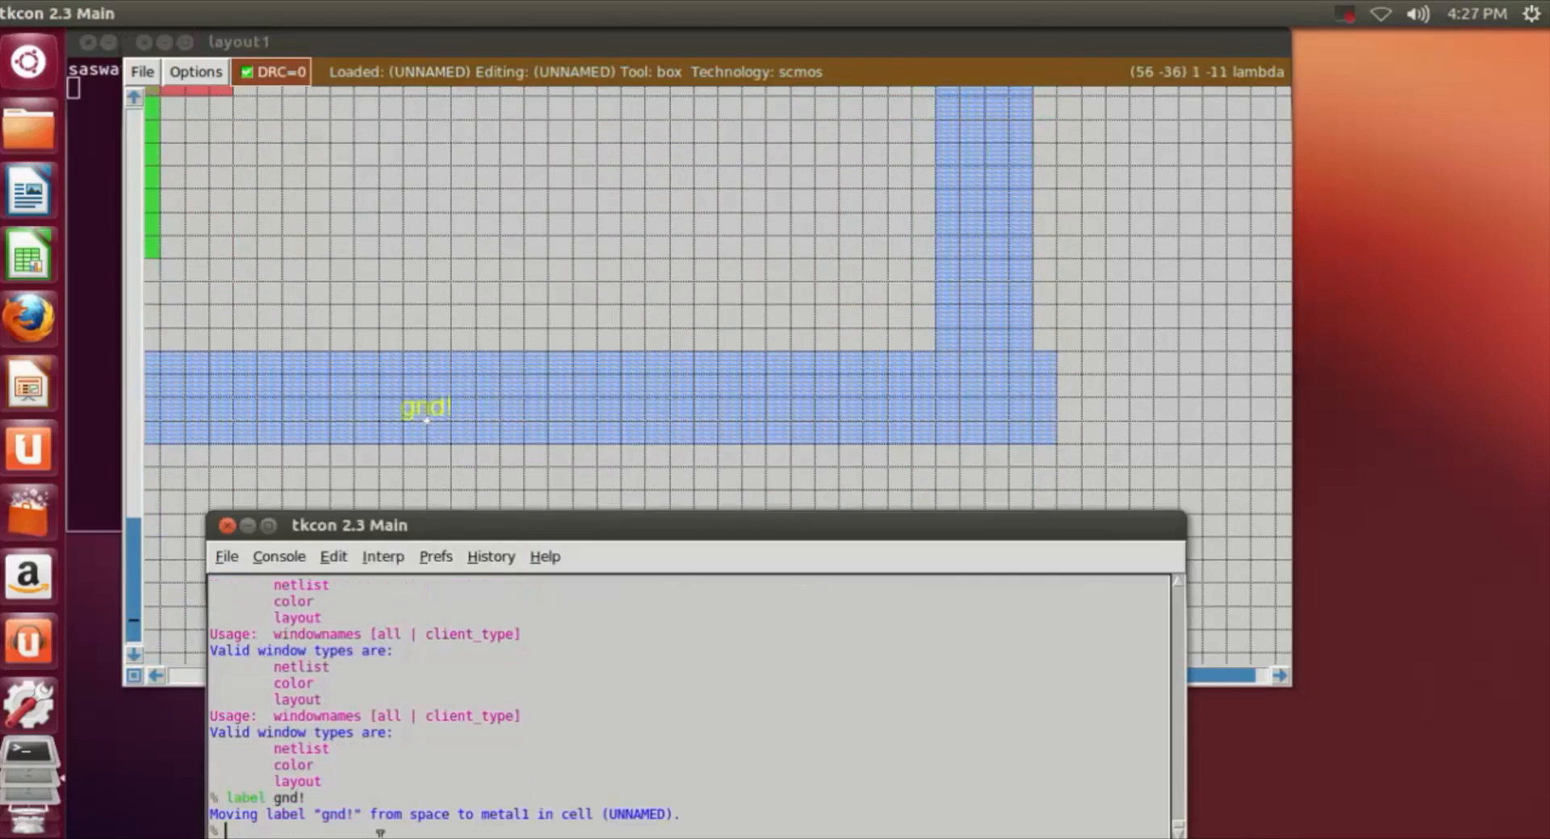
# Step: Erase the 3 by 4 lambda m1 overhang at the left end of the ground rail, beyond the first stage's branch
pyautogui.click(1134, 401)
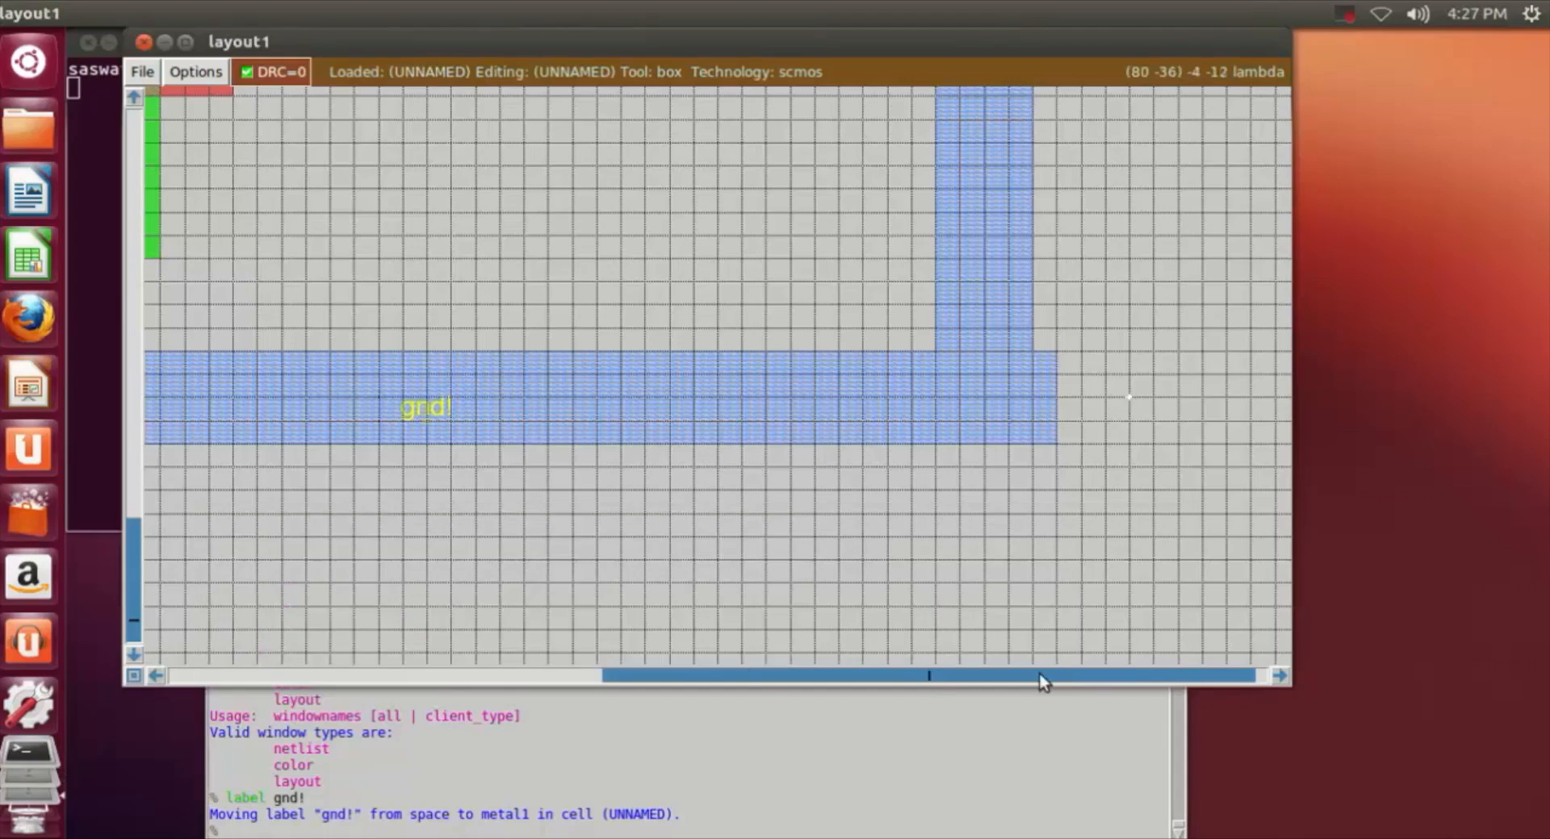
pyautogui.moveTo(1038, 671); pyautogui.dragTo(695, 681)
pyautogui.click(590, 352)
pyautogui.rightClick(512, 437)
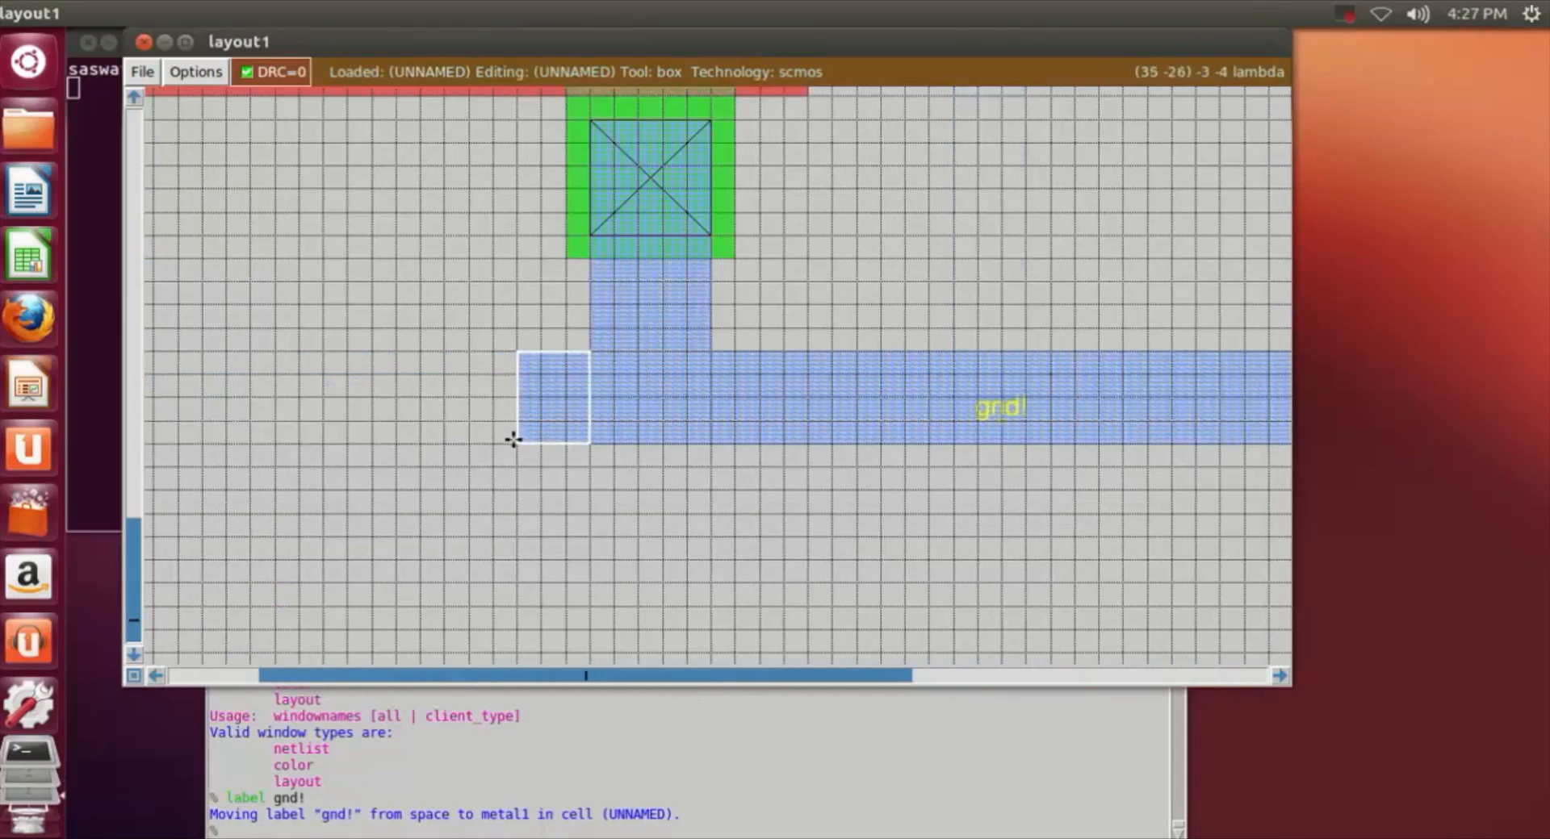
pyautogui.middleClick(370, 501)
# Step: Erase the 1 by 4 lambda m1 overhang at the right end of the ground rail, beyond the second stage's branch
pyautogui.moveTo(855, 676); pyautogui.dragTo(1137, 674)
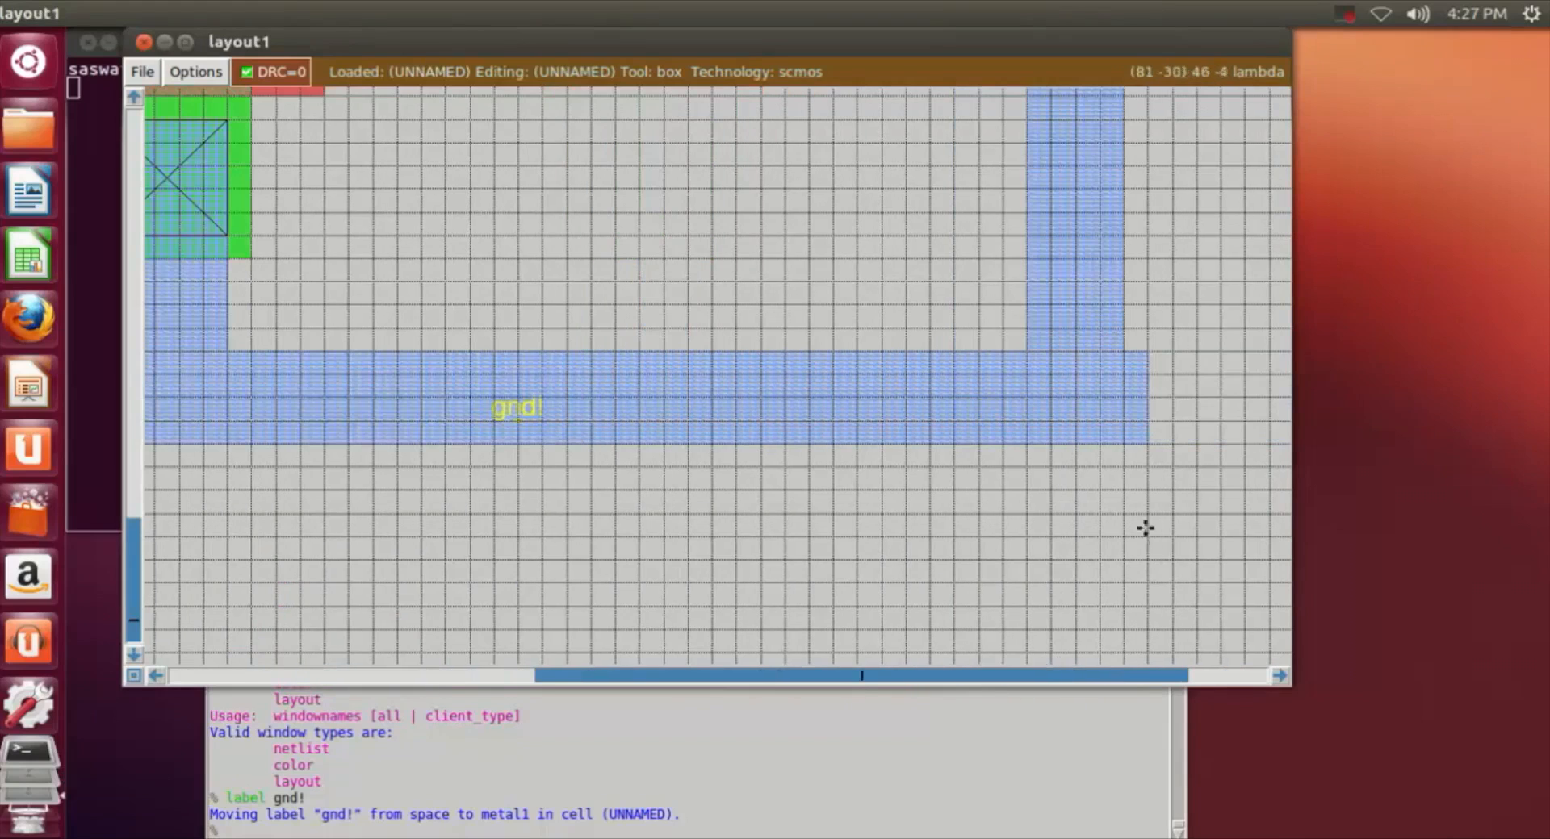
pyautogui.click(1126, 353)
pyautogui.rightClick(1146, 442)
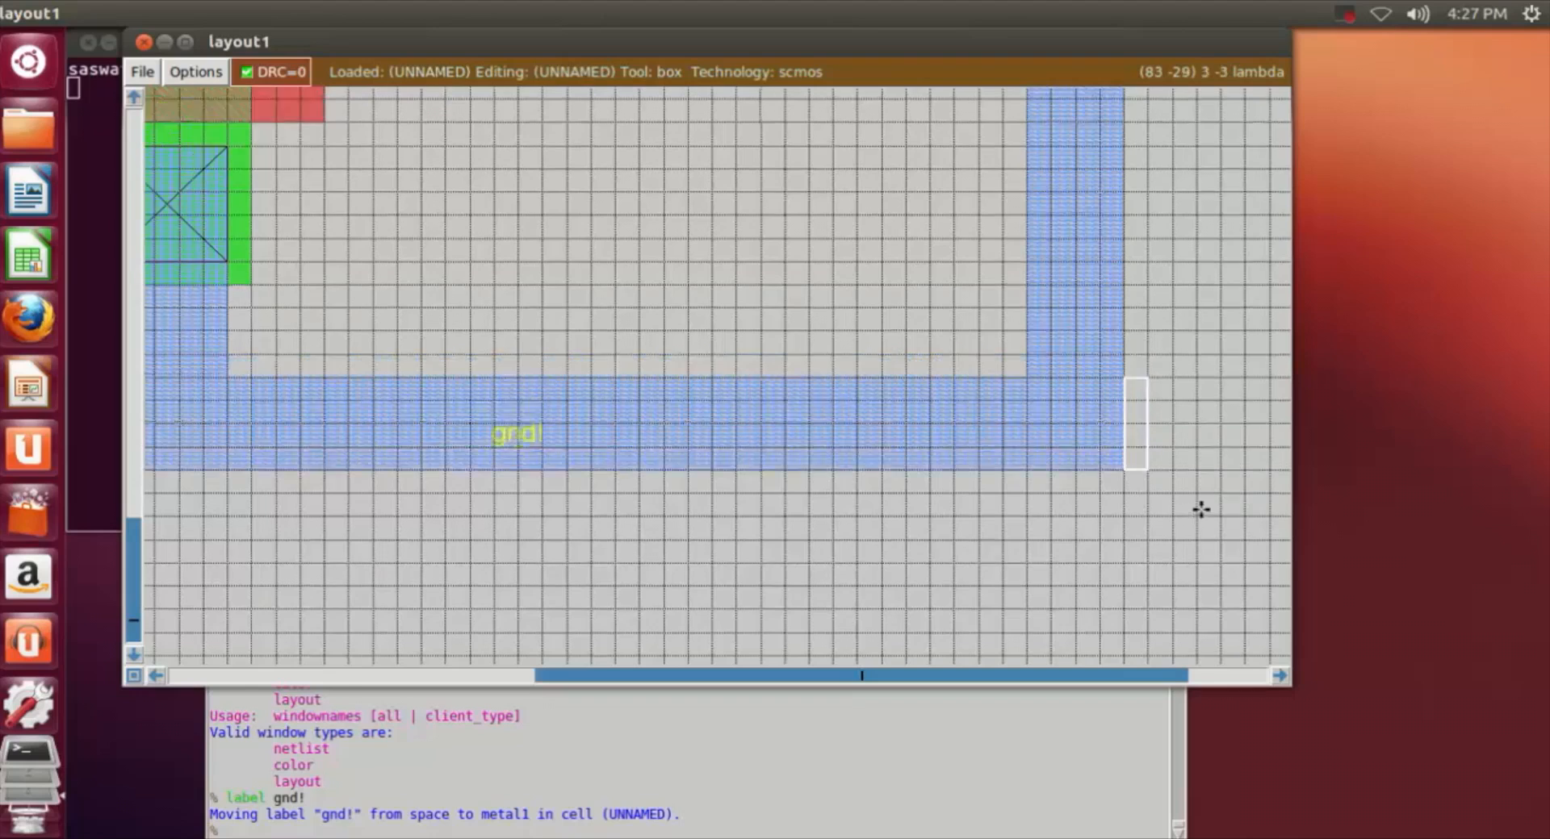
# Step: Label a point on the m1 strip between the second stage's pdiff and ndiff contacts, just above the upper ndc, as y
pyautogui.scroll(5, 1180, 510)
pyautogui.hotkey('shift', 'z')
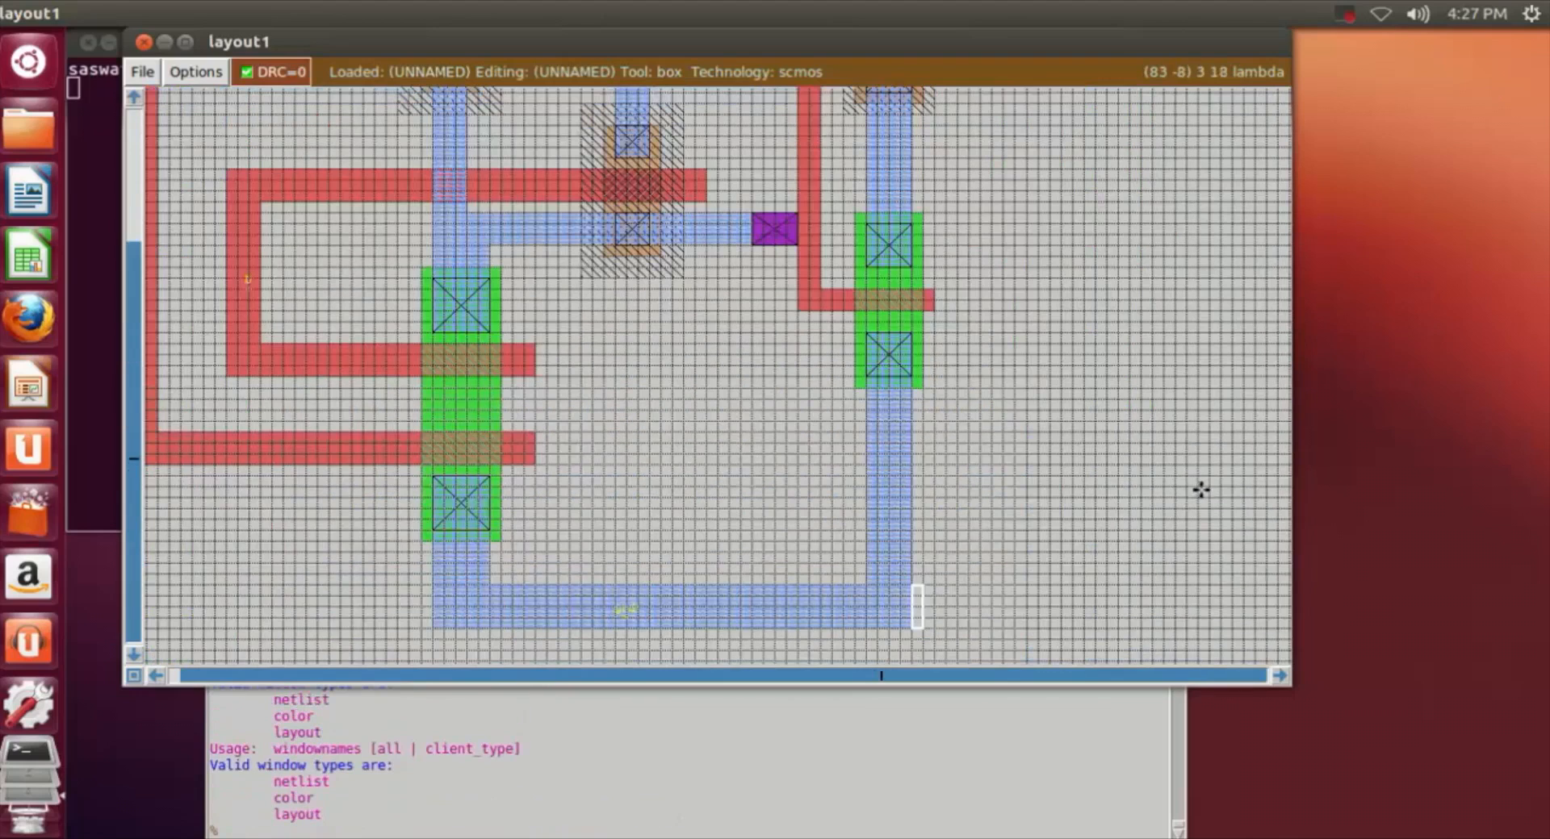
pyautogui.click(970, 428)
pyautogui.scroll(2, 1163, 455)
pyautogui.scroll(1, 1164, 455)
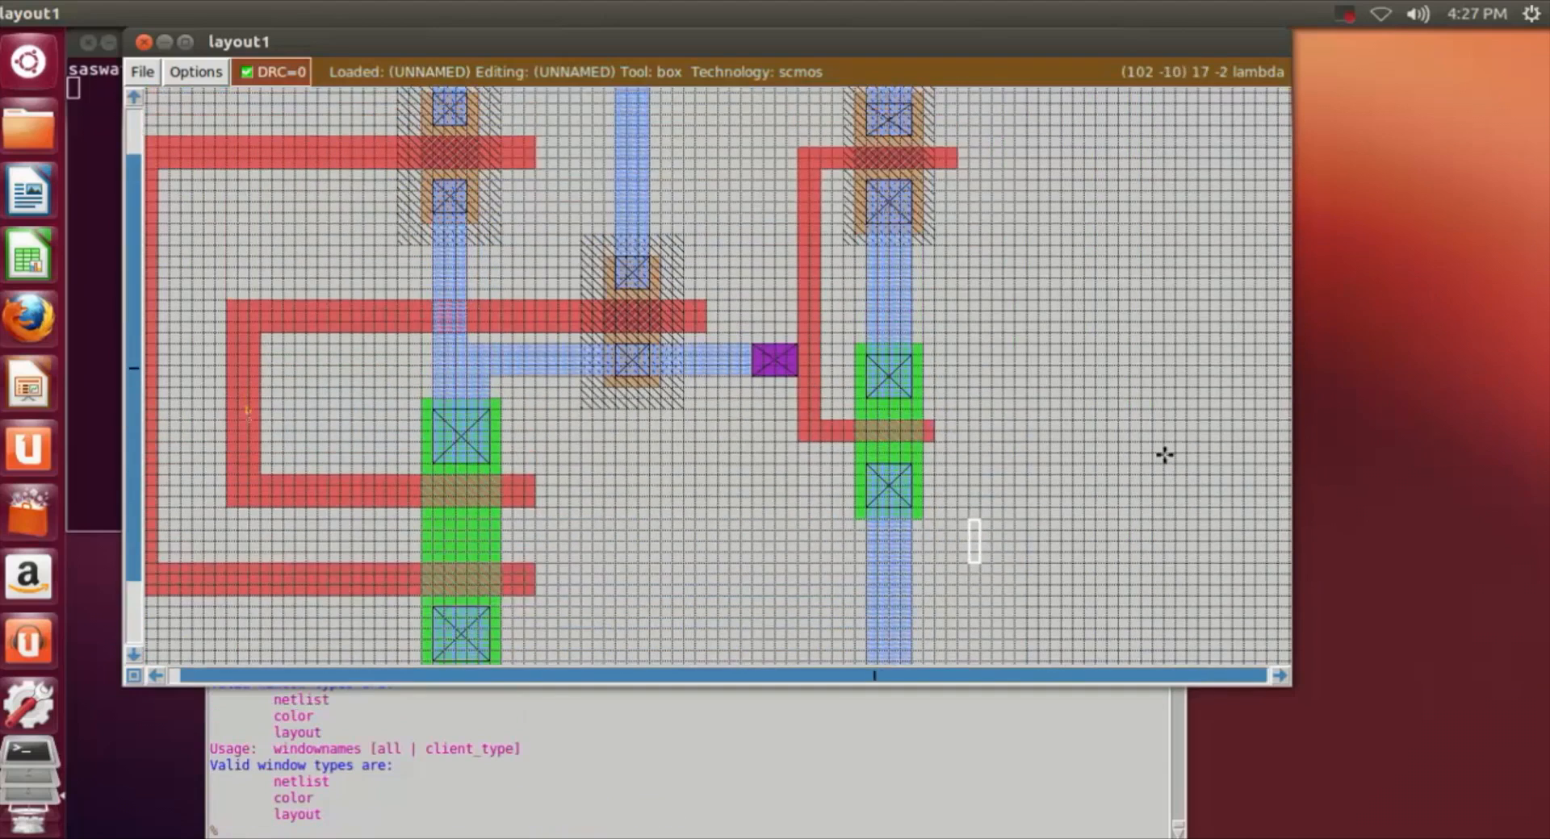
pyautogui.click(879, 278)
pyautogui.rightClick(905, 320)
pyautogui.rightClick(882, 328)
pyautogui.click(477, 830)
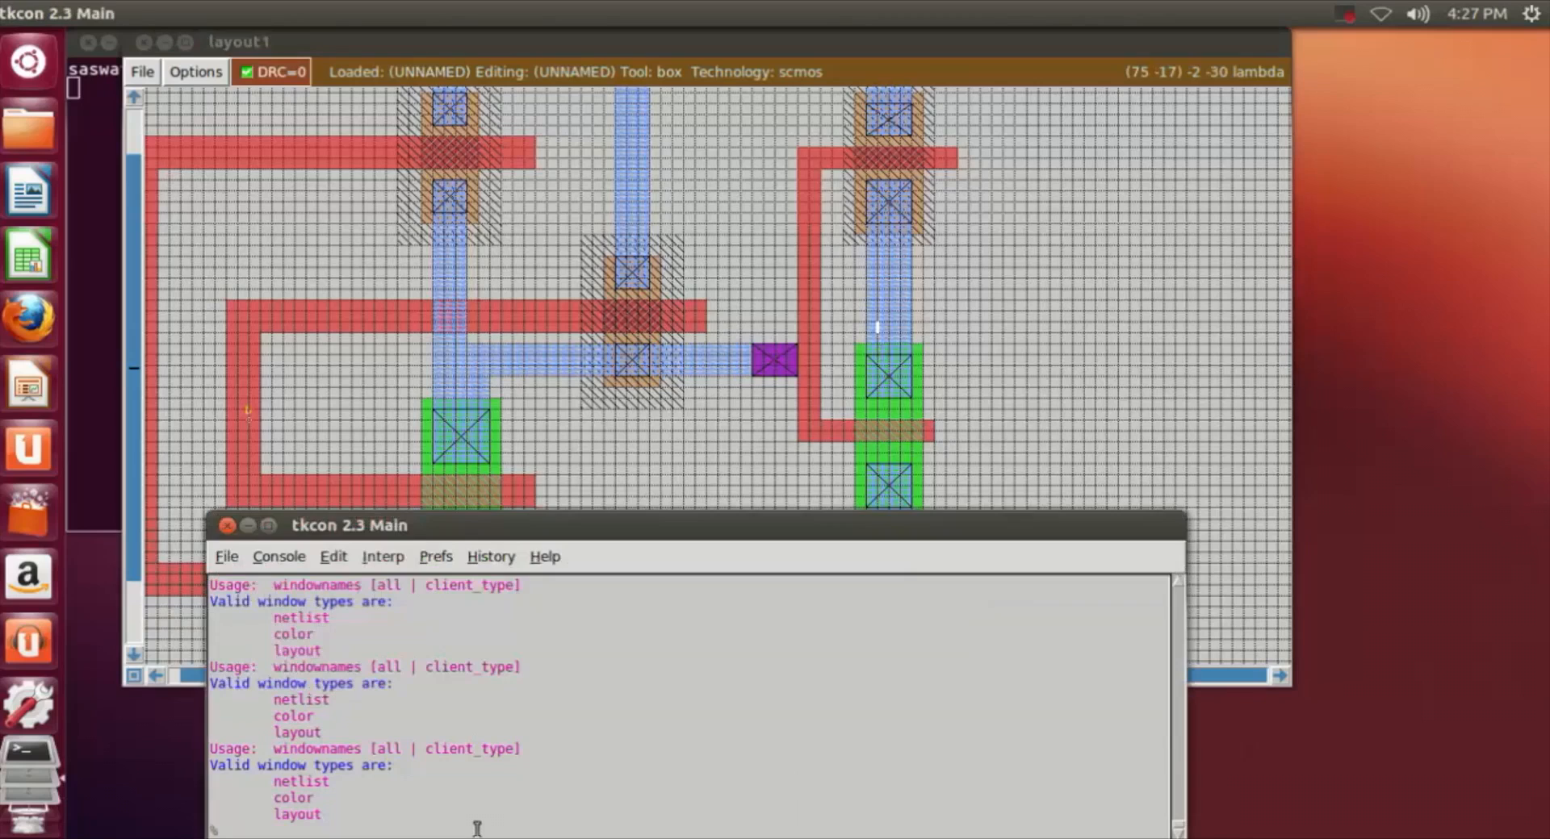
pyautogui.write('label y')
pyautogui.press('Return')
# Step: Examine the labelled layout of both stages from the supply rail down to the ground rail
pyautogui.click(1151, 345)
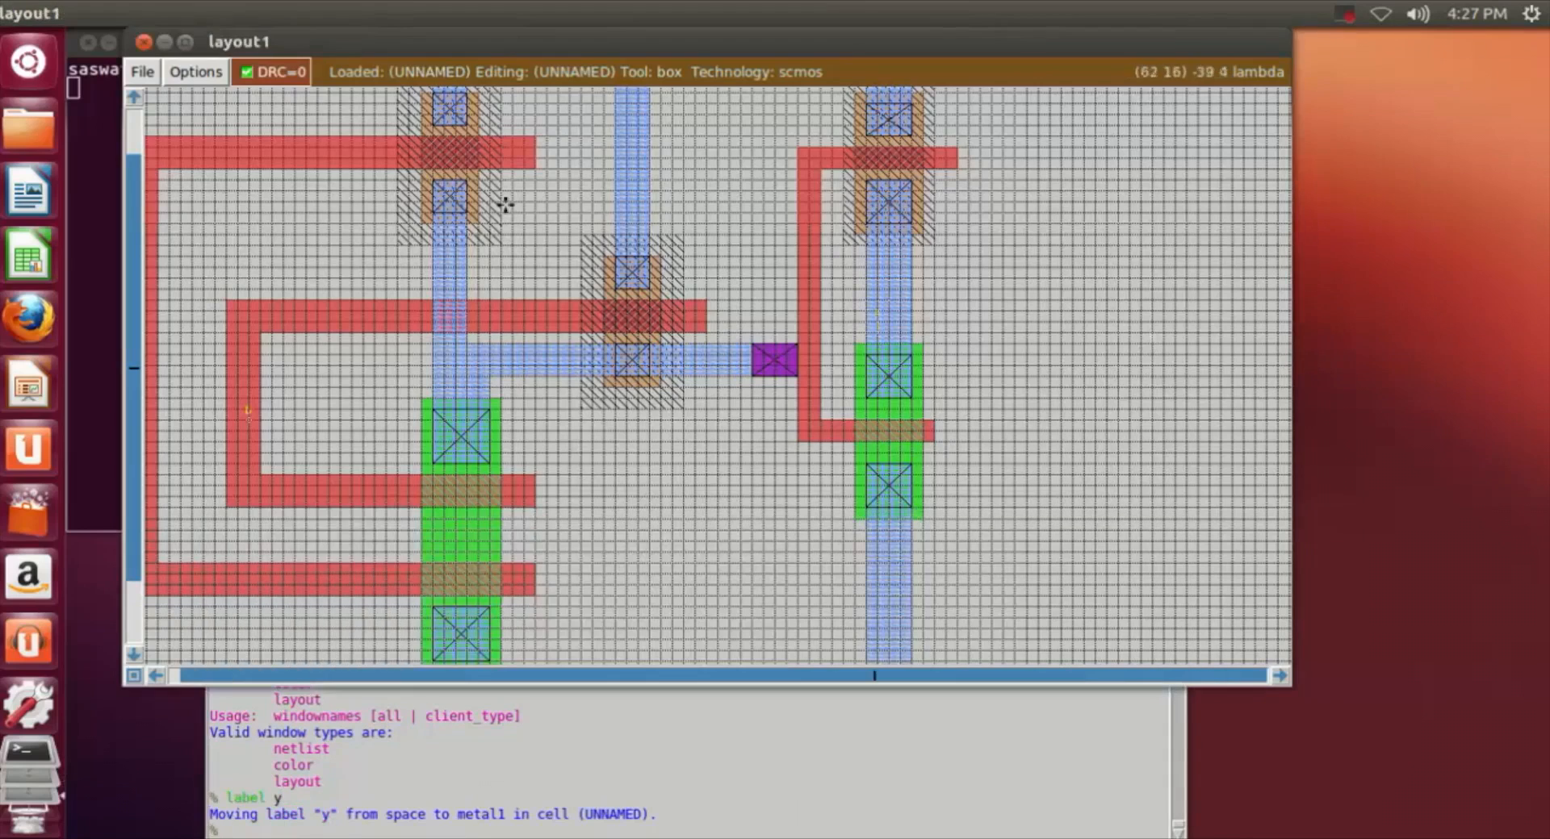
pyautogui.scroll(-4, 970, 529)
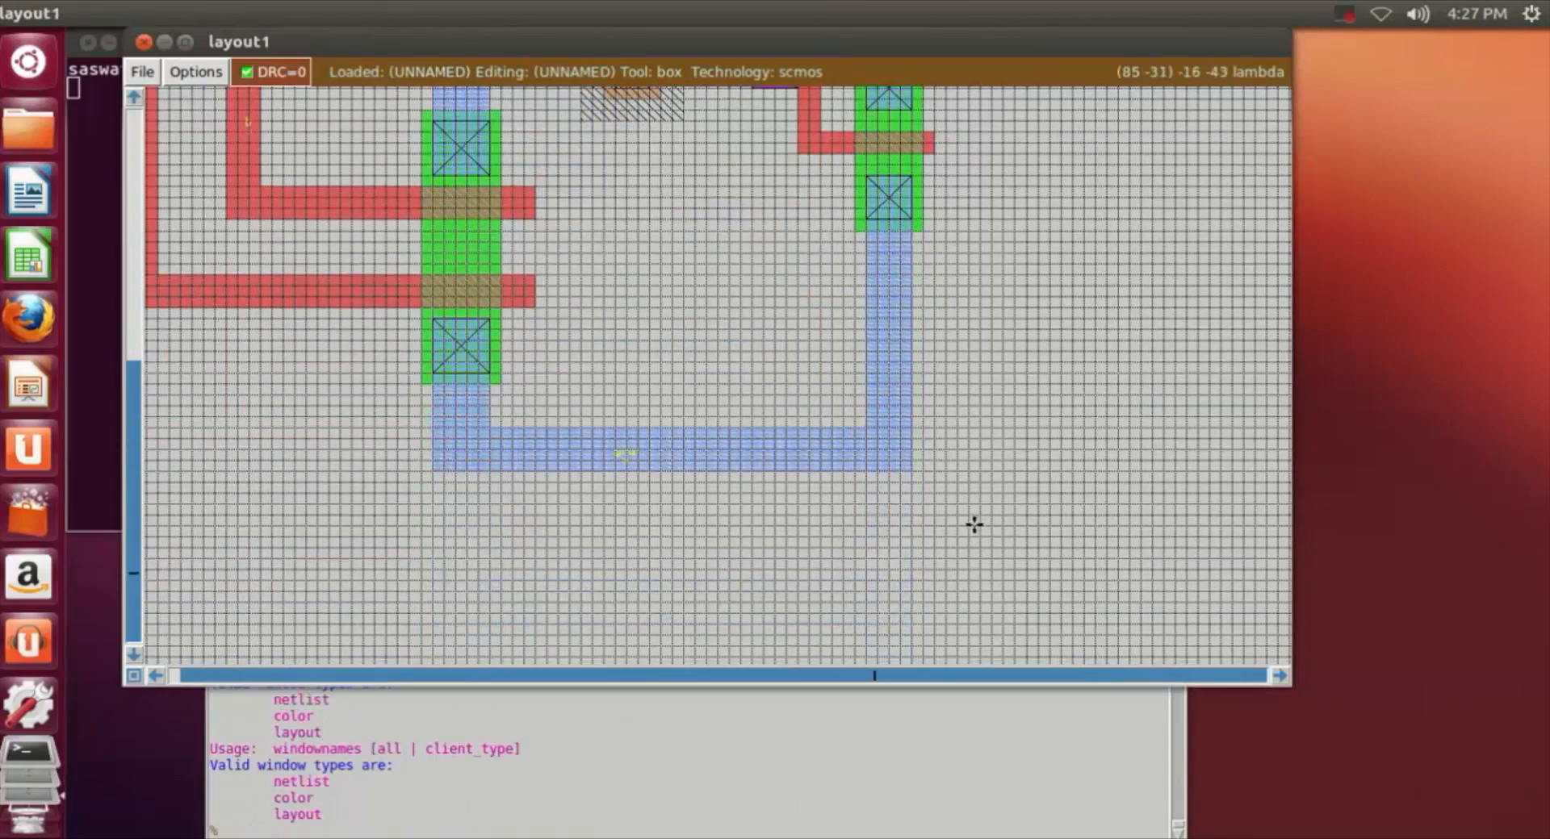
pyautogui.hotkey('shift', 'z')
pyautogui.scroll(2, 975, 518)
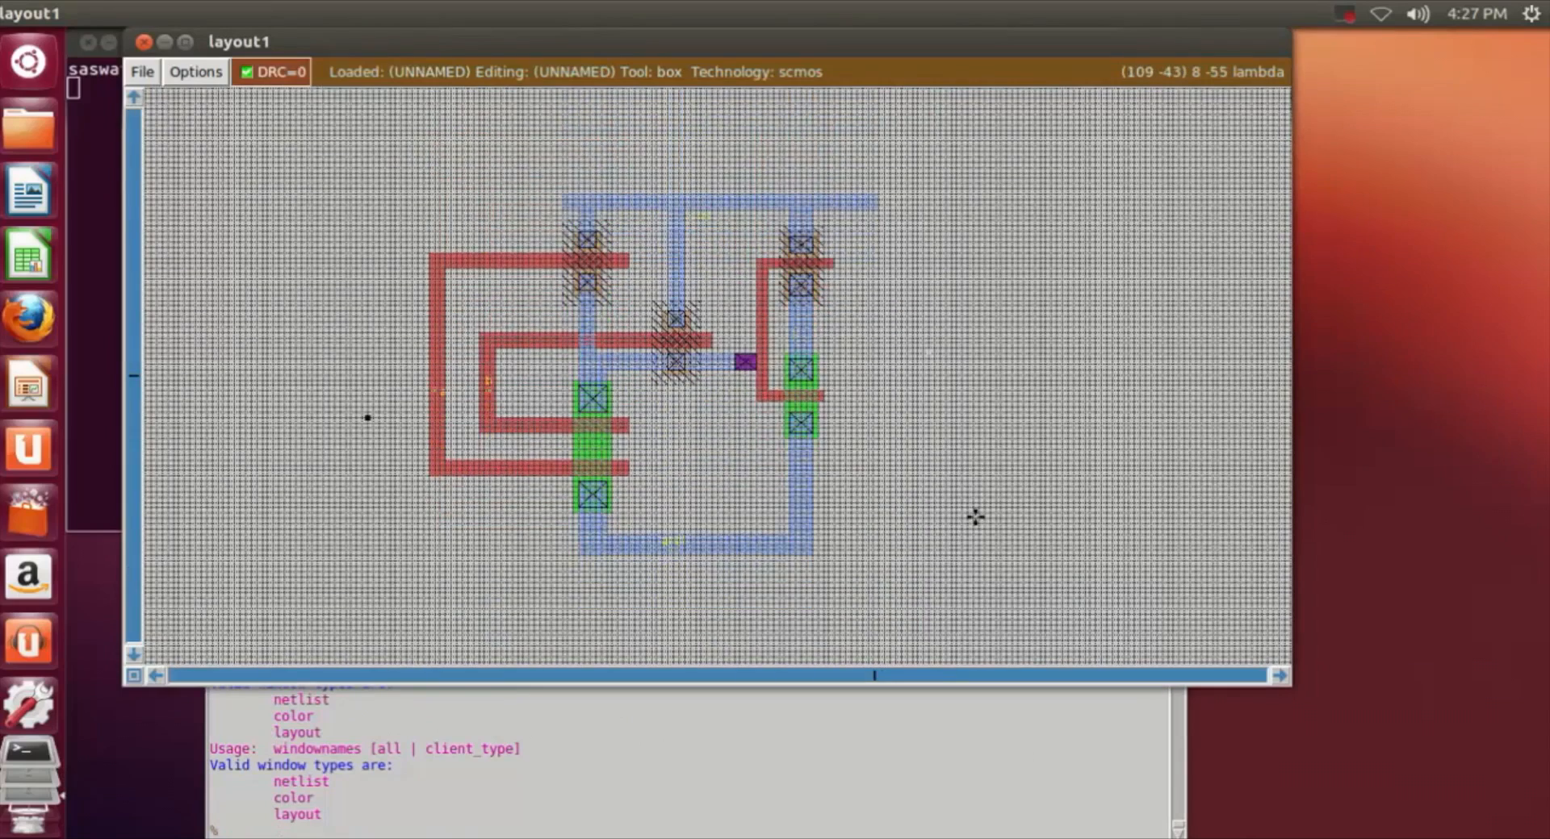
pyautogui.press('z')
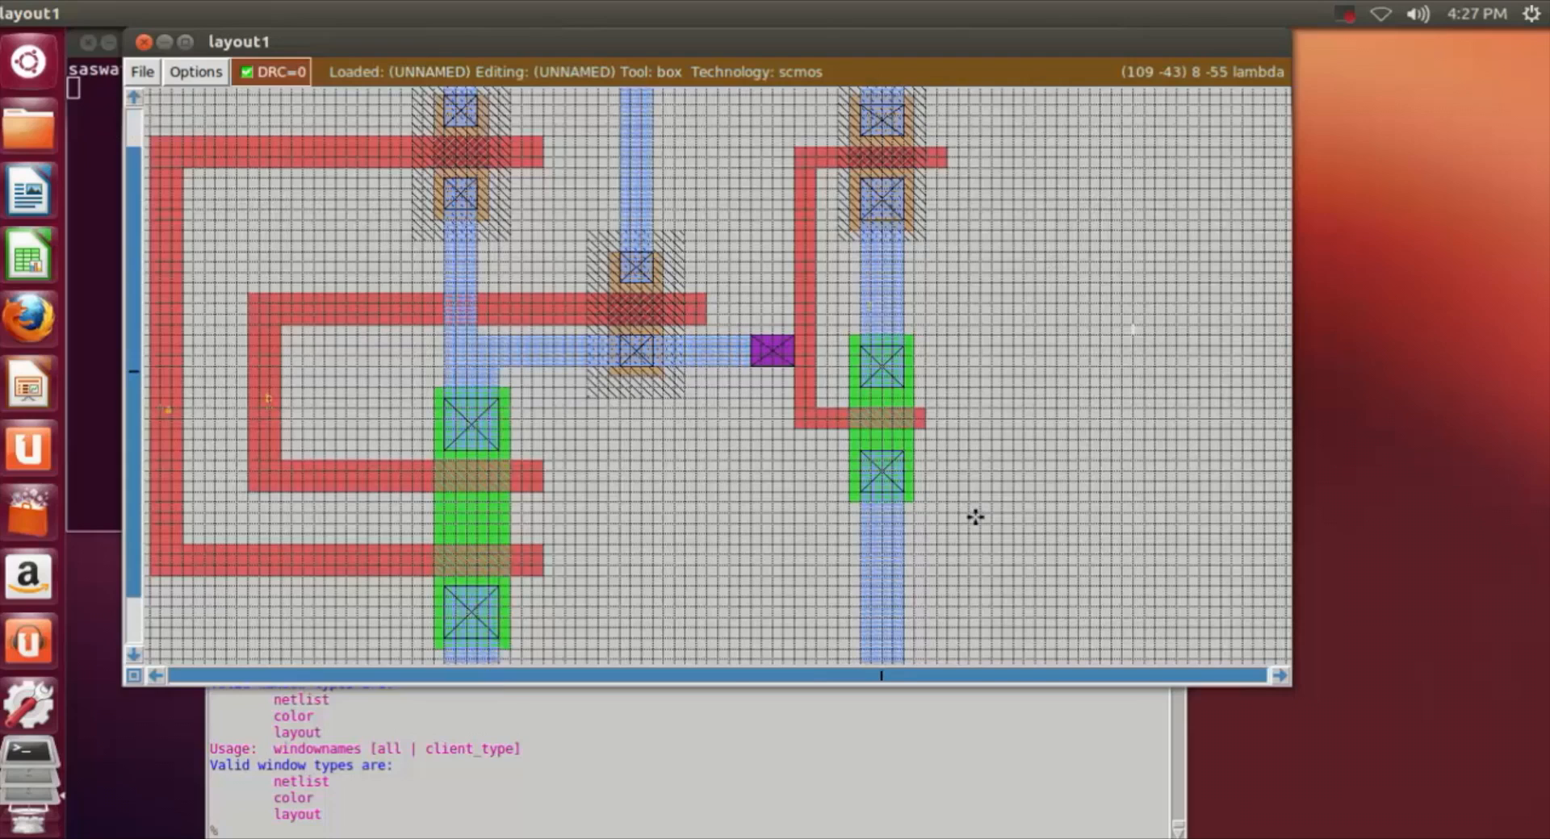
pyautogui.hotkey('shift', 'z')
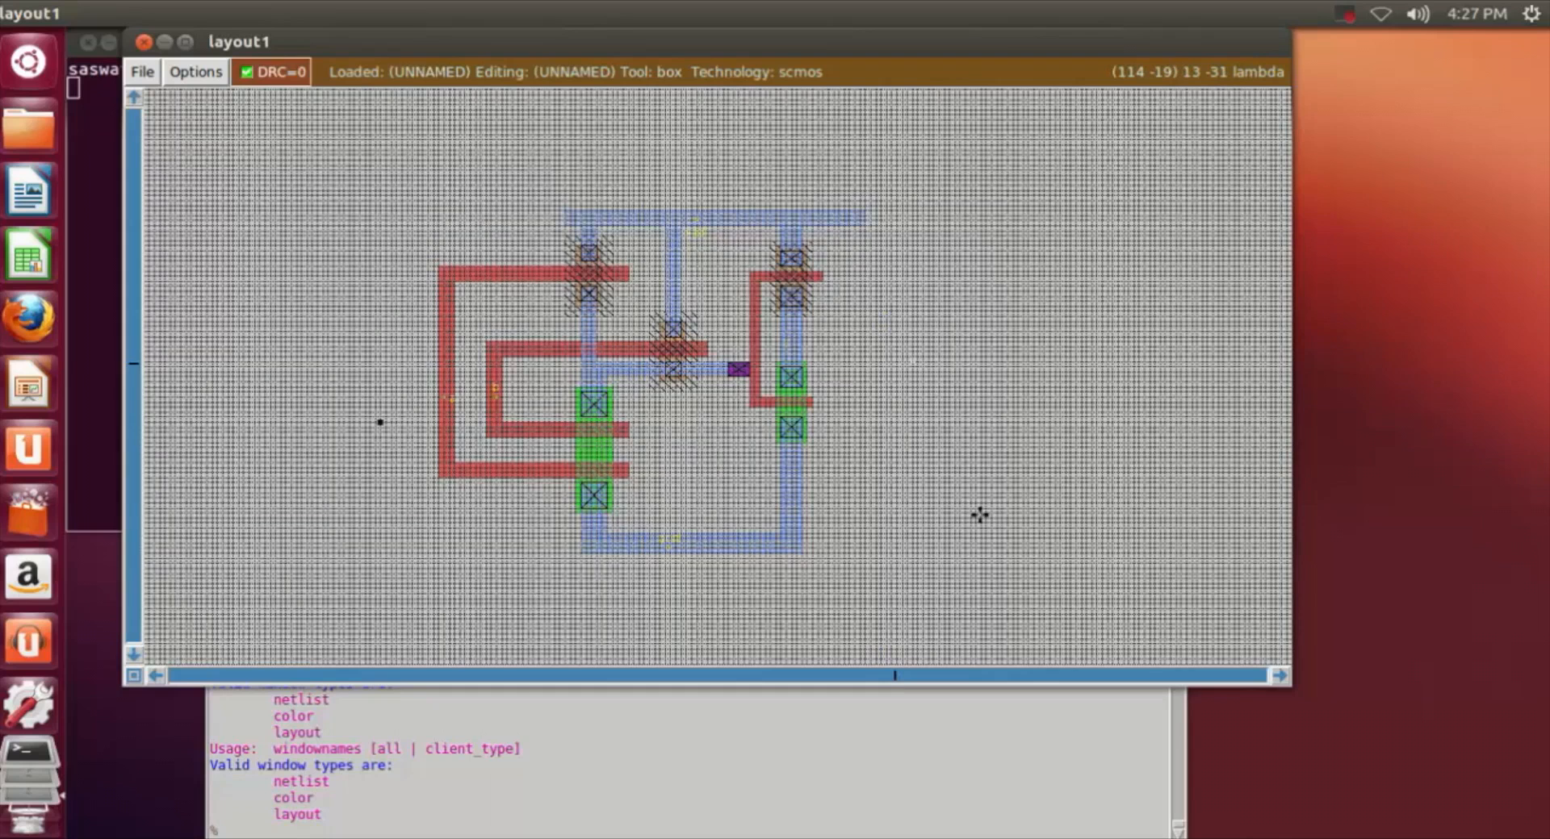
pyautogui.press('z')
# Step: Save the layout as nand6
pyautogui.click(436, 831)
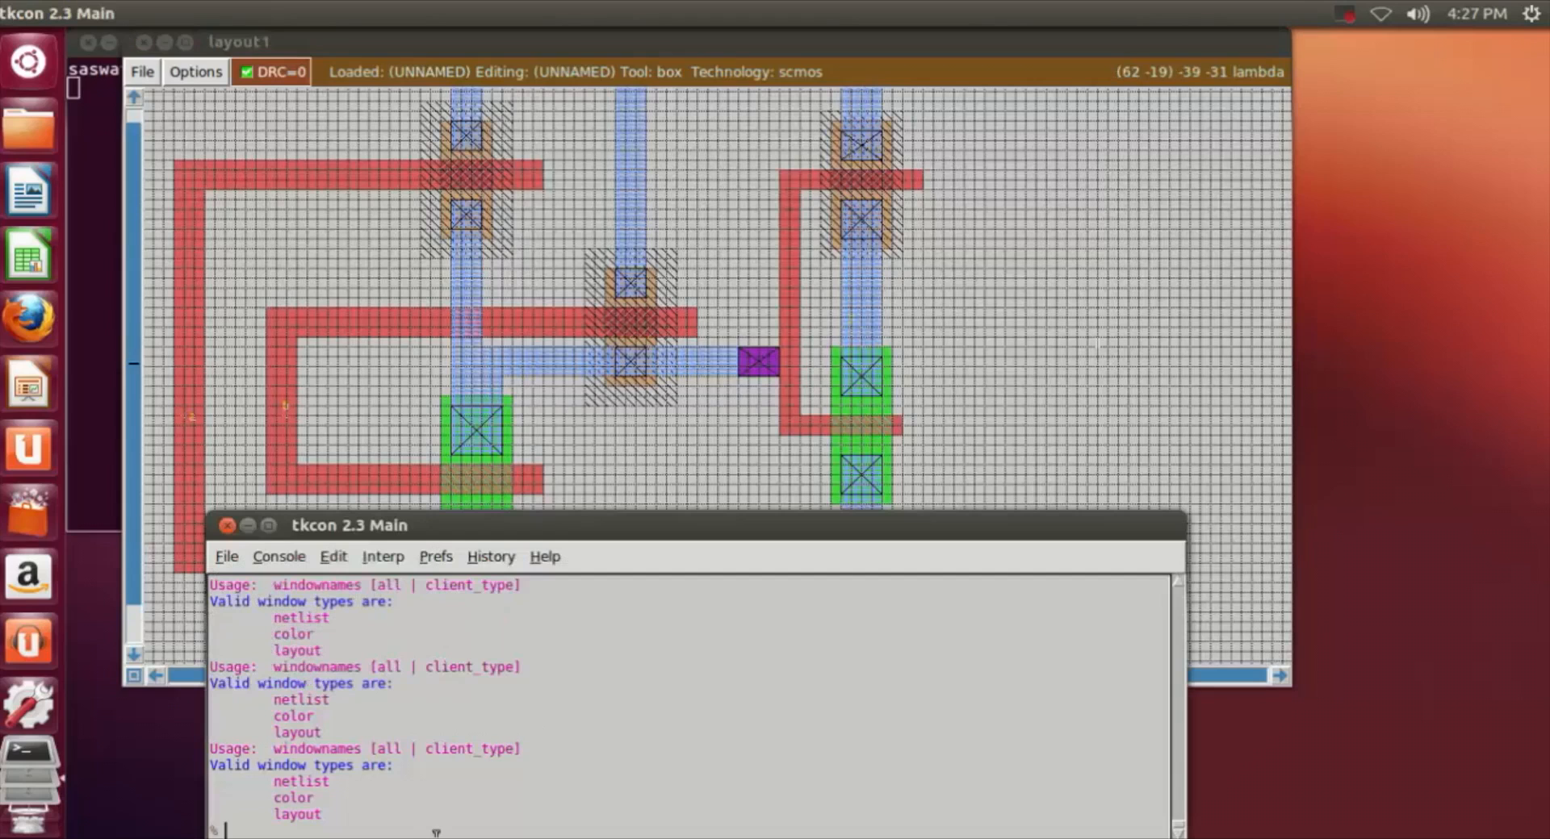
pyautogui.write('save nand6')
pyautogui.press('Return')
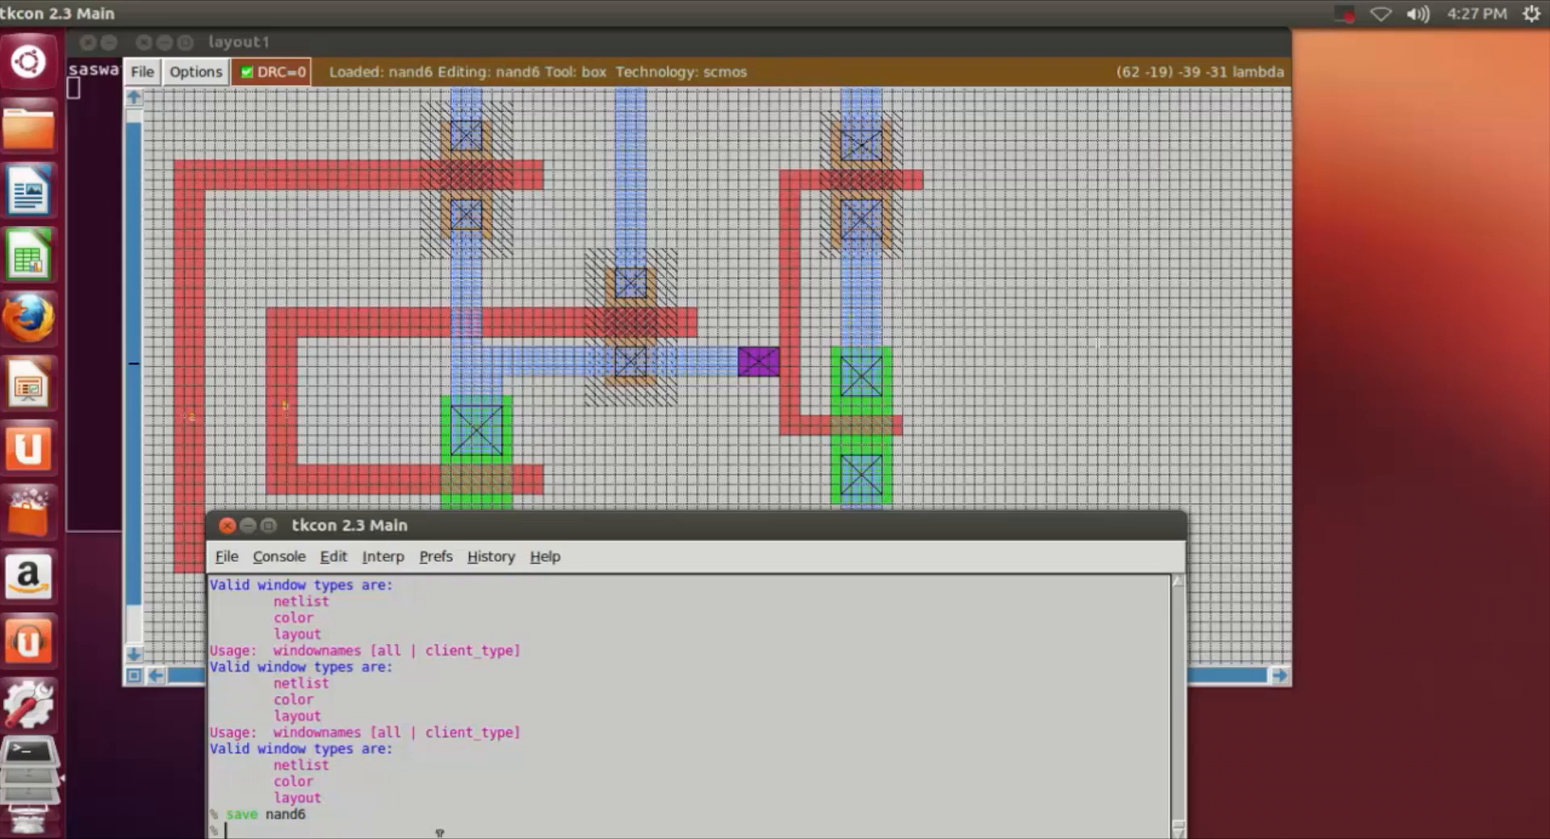
# Step: Extract the circuit from the nand6 cell with the extract all command
pyautogui.write('extract all')
pyautogui.press('Return')
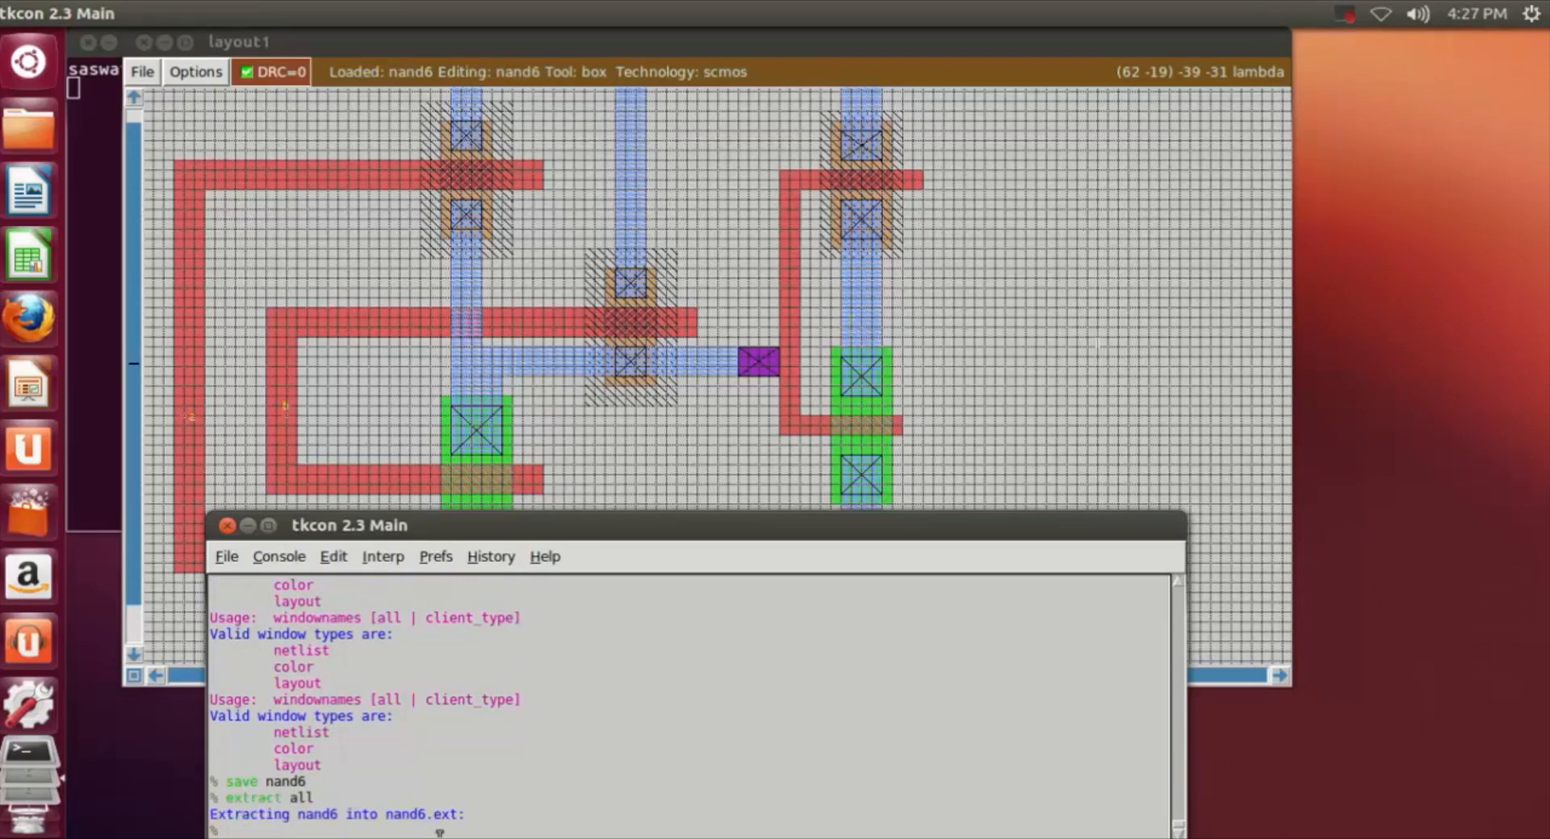
# Step: Convert the extracted nand6 circuit to a SPICE netlist with ext2spice and quit Magic
pyautogui.write('ext2spice')
pyautogui.press('Return')
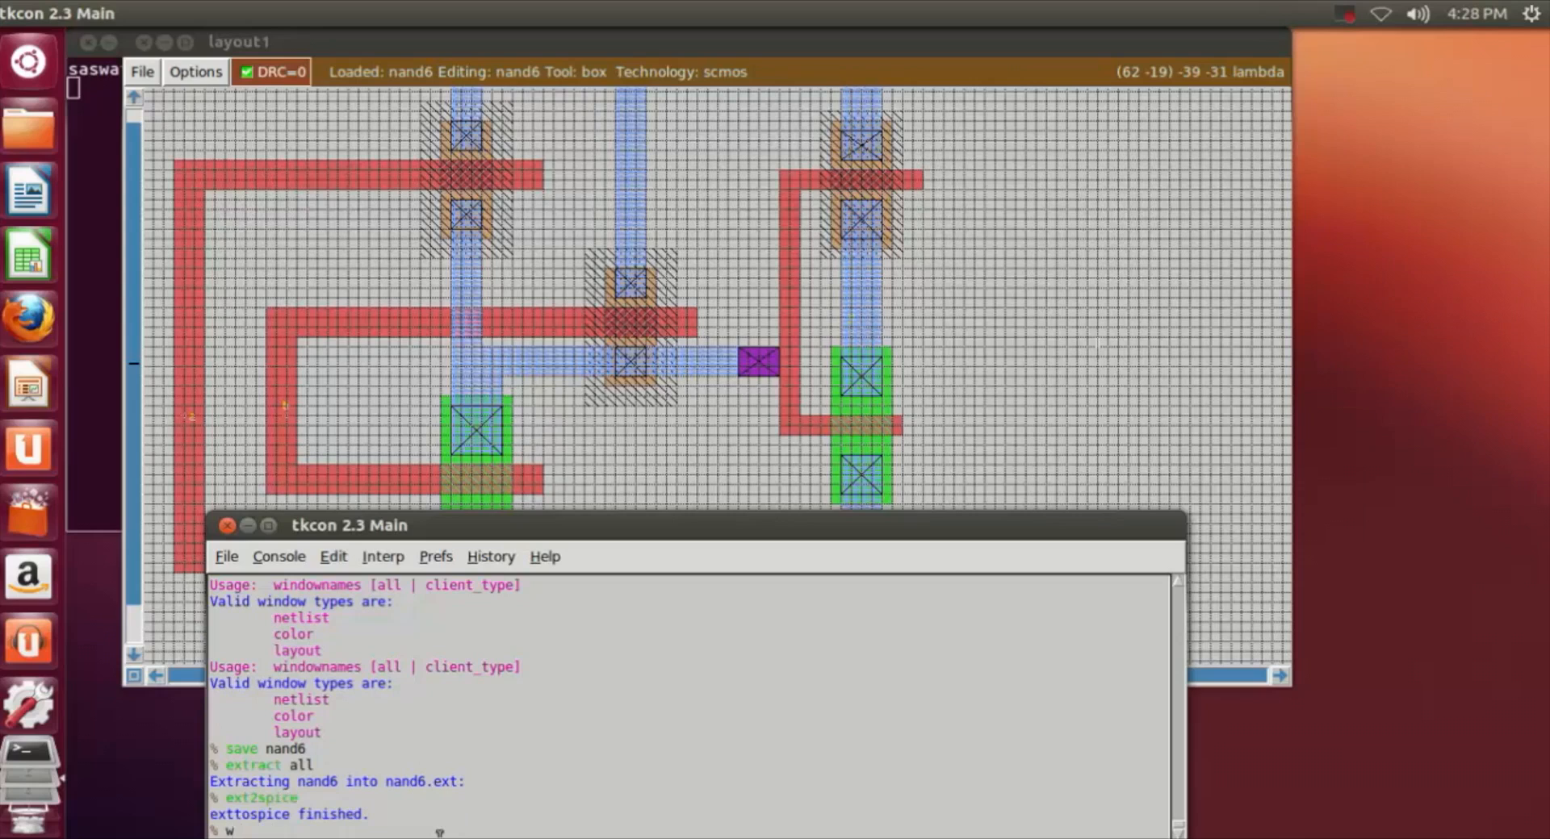
pyautogui.write('it')
pyautogui.press('Return')
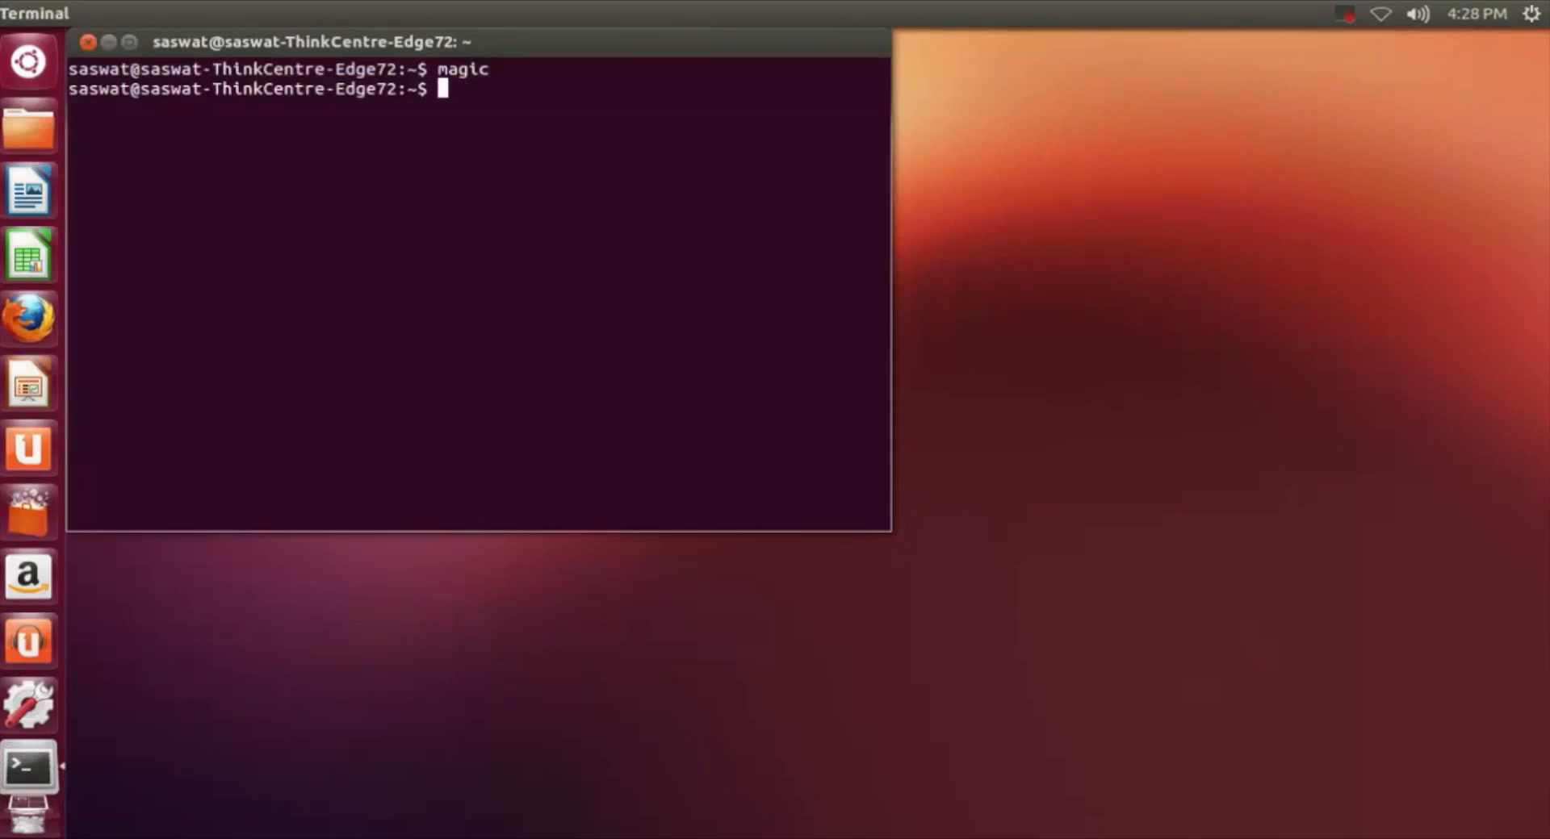
# Step: Open the netlist nand6.spice in vi from the terminal
pyautogui.write('vi nand56.')
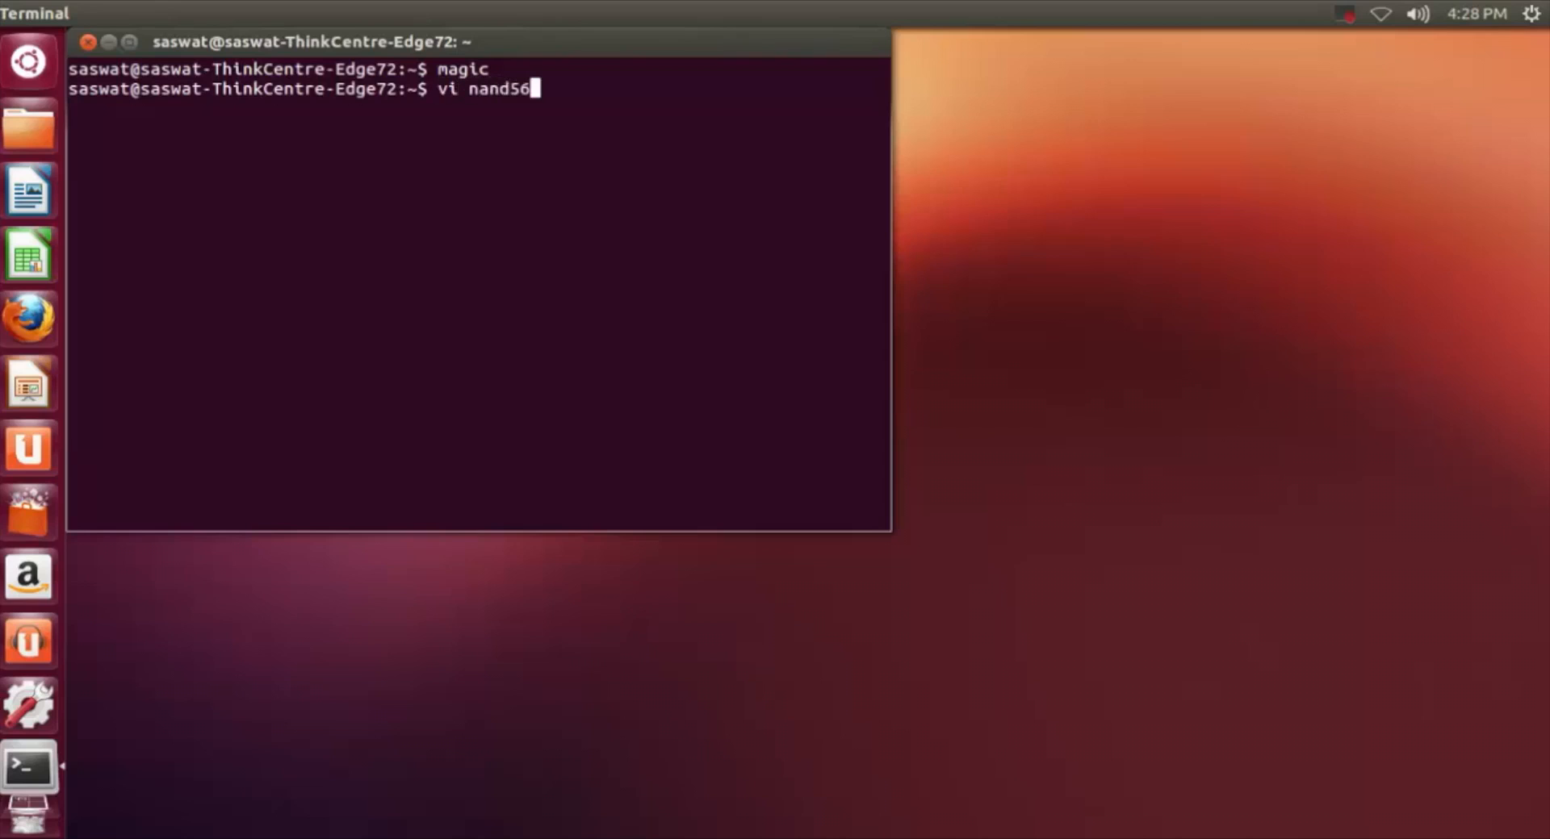
pyautogui.press('BackSpace')
pyautogui.press('BackSpace')
pyautogui.press('BackSpace')
pyautogui.write('6.spice')
pyautogui.press('Return')
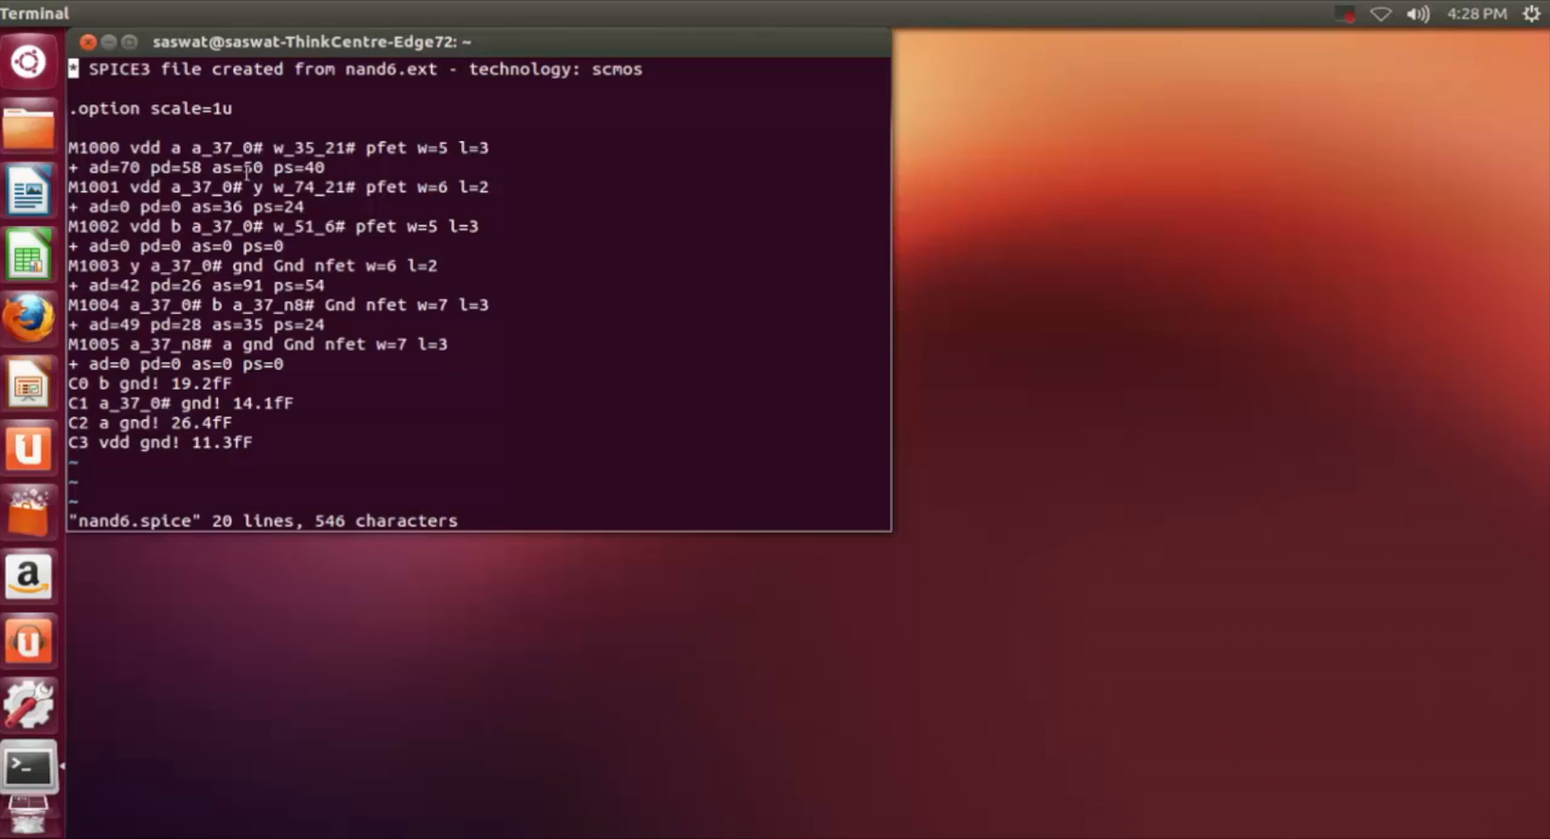
# Step: Examine the node connections of transistor M1001 in the netlist, and write and close the file
pyautogui.moveTo(98, 179); pyautogui.dragTo(256, 188)
pyautogui.click(242, 195)
pyautogui.write(':wq')
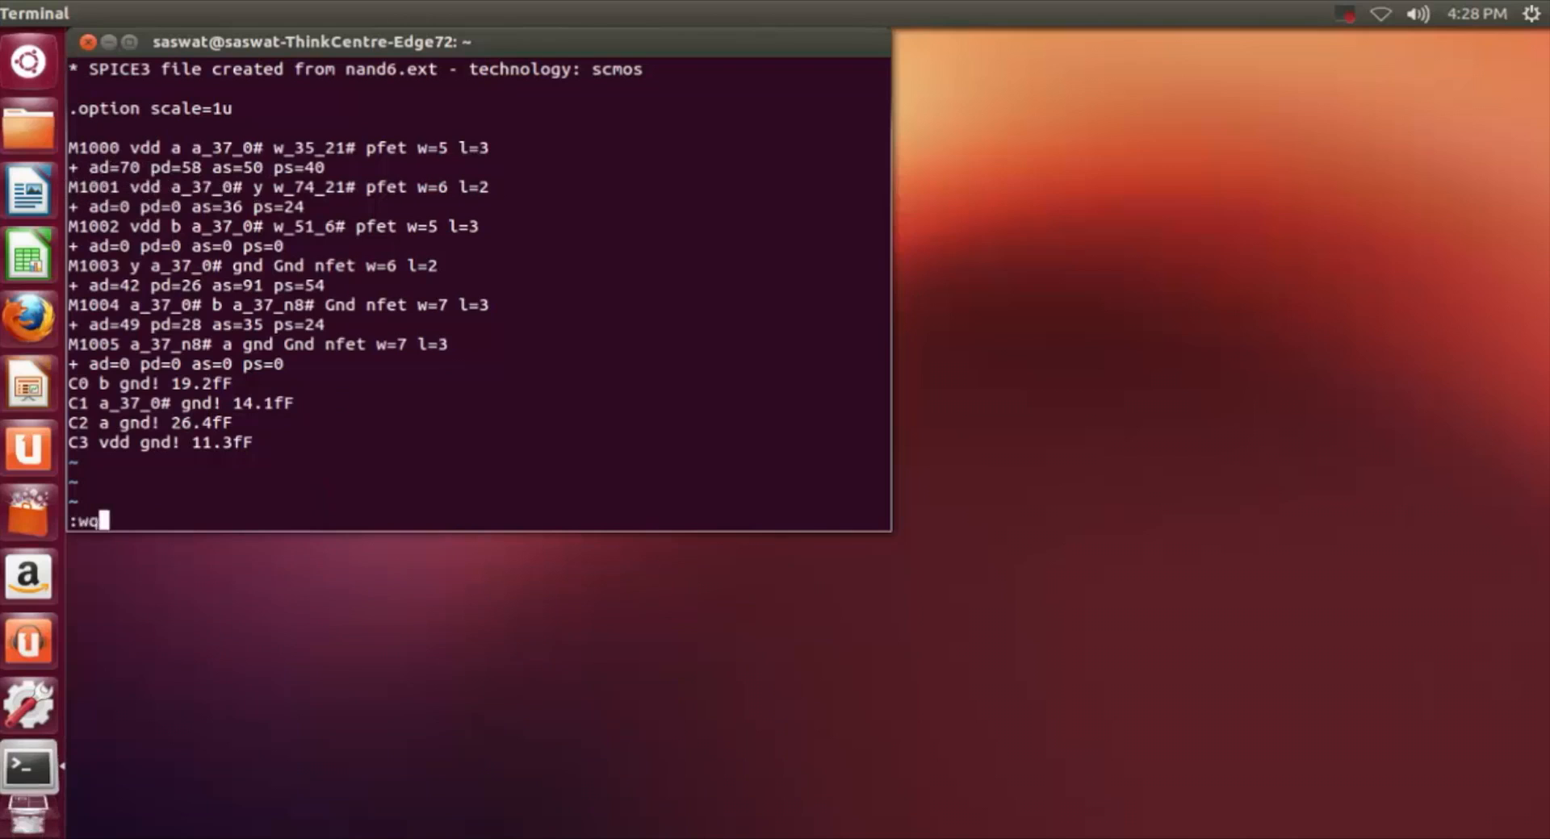
pyautogui.press('Return')
# Step: Open the saved layout nand6.mag in Magic from the terminal
pyautogui.write('ma')
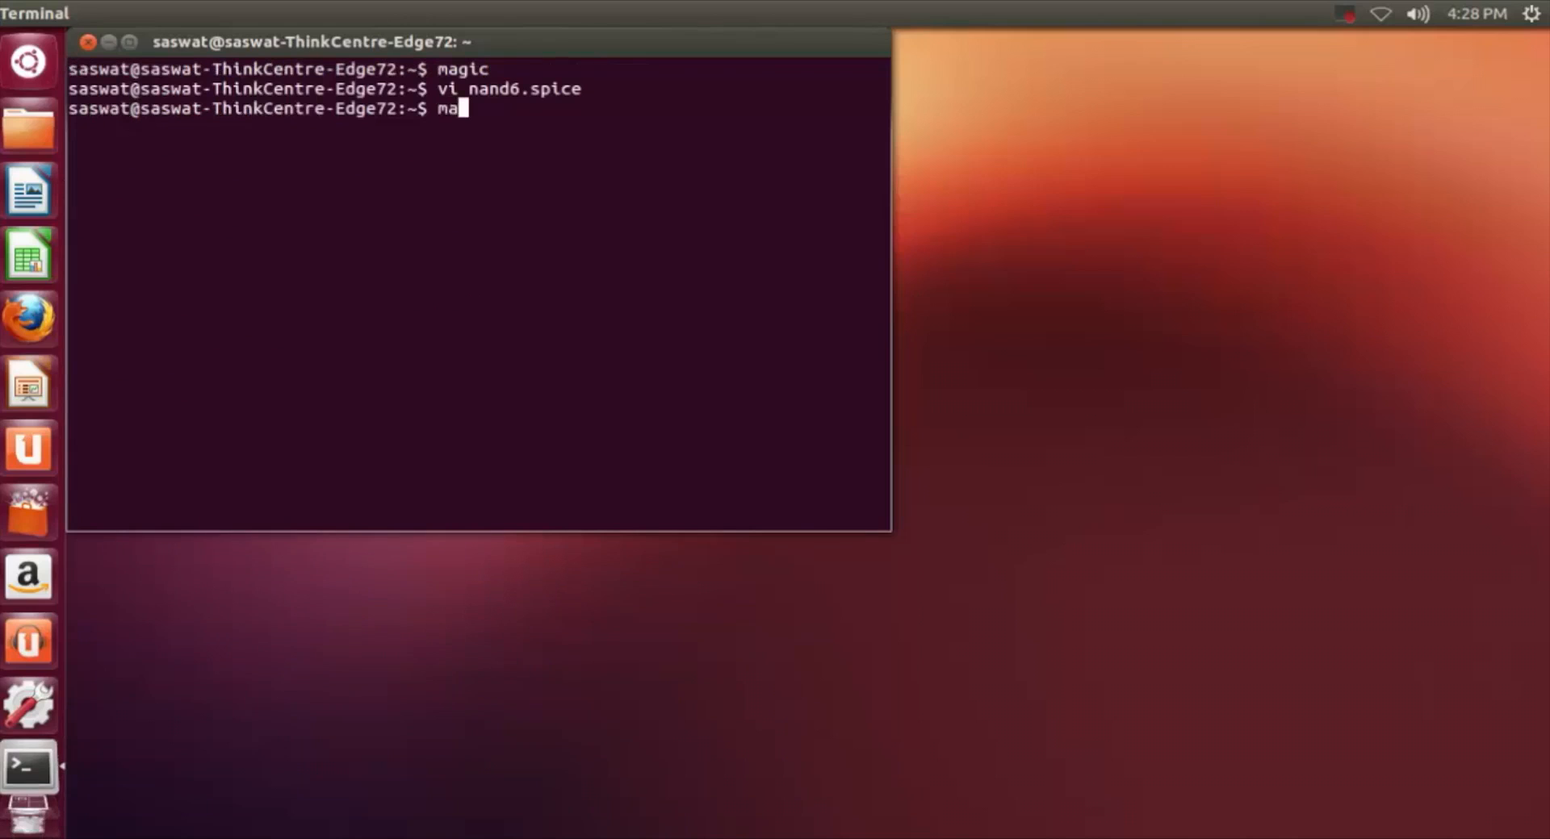
pyautogui.write('gic nand6')
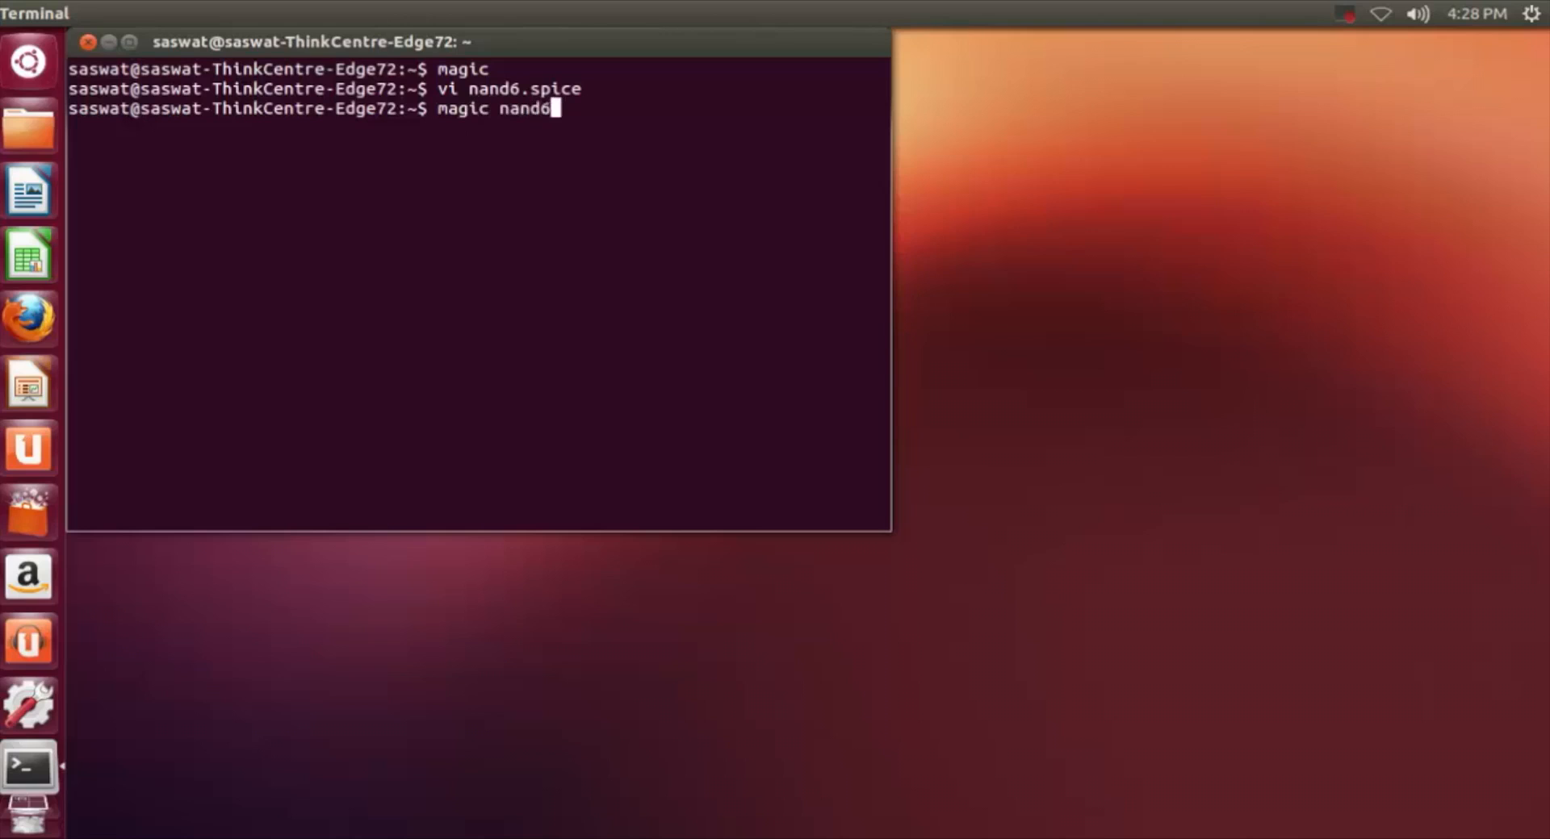
pyautogui.write('.mag')
pyautogui.press('Return')
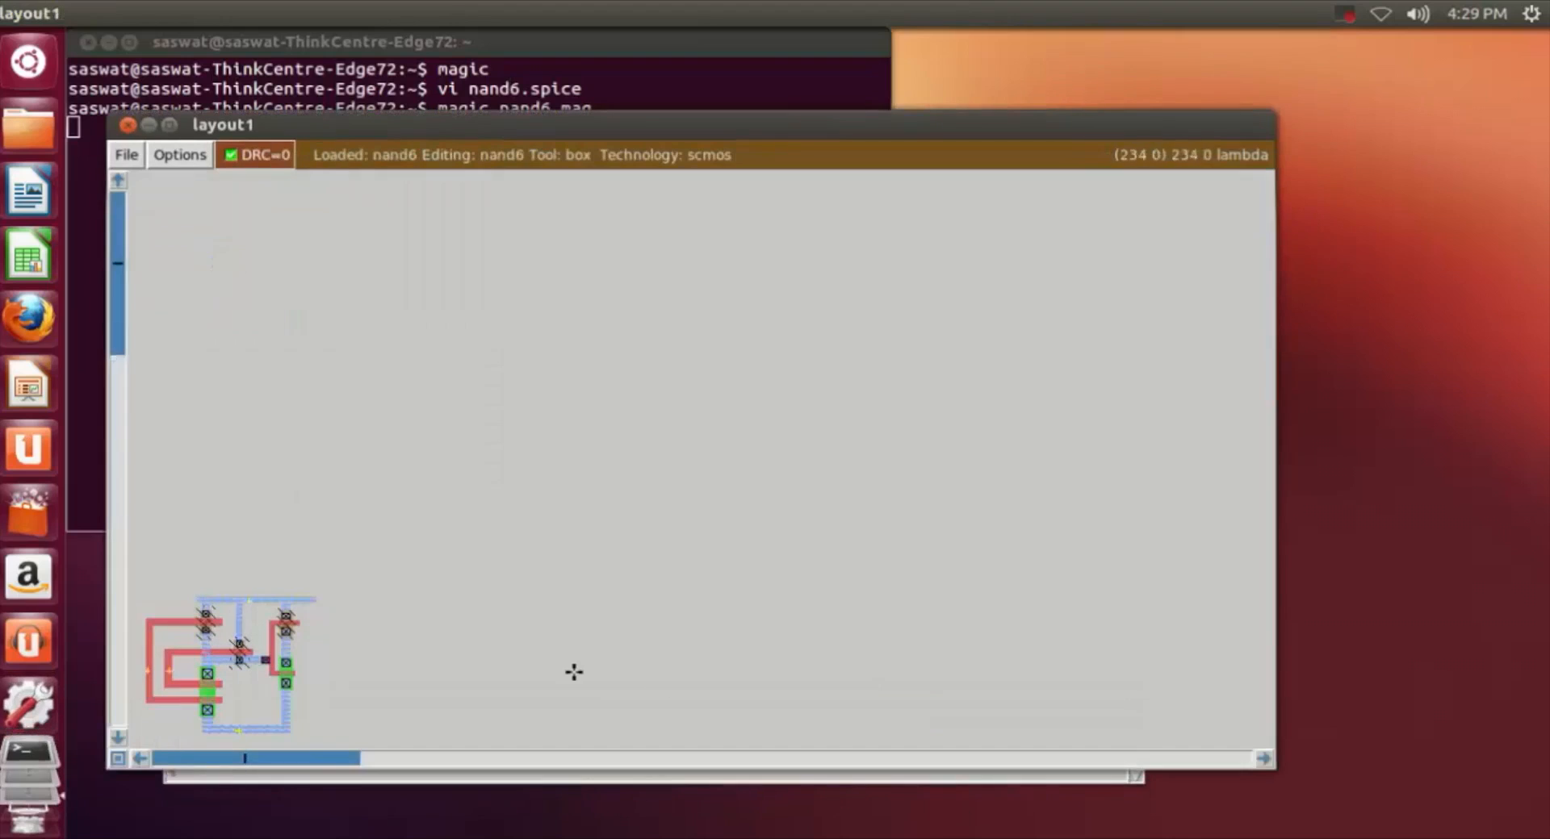
# Step: Examine the reopened nand6 layout, its node labels and both rails at a larger scale
pyautogui.click(140, 759)
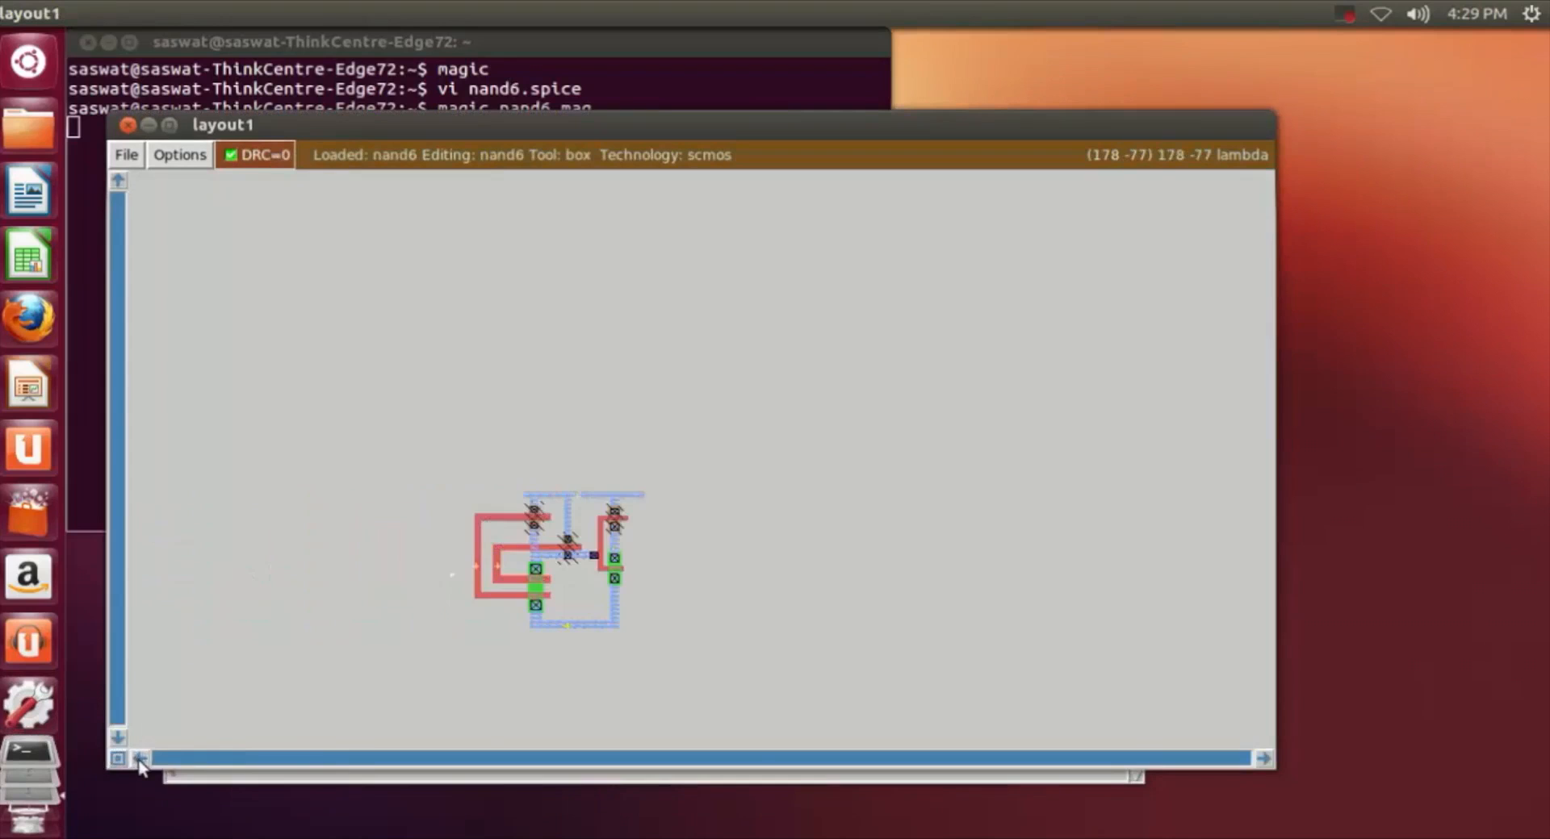
pyautogui.press('z')
pyautogui.scroll(-6, 799, 626)
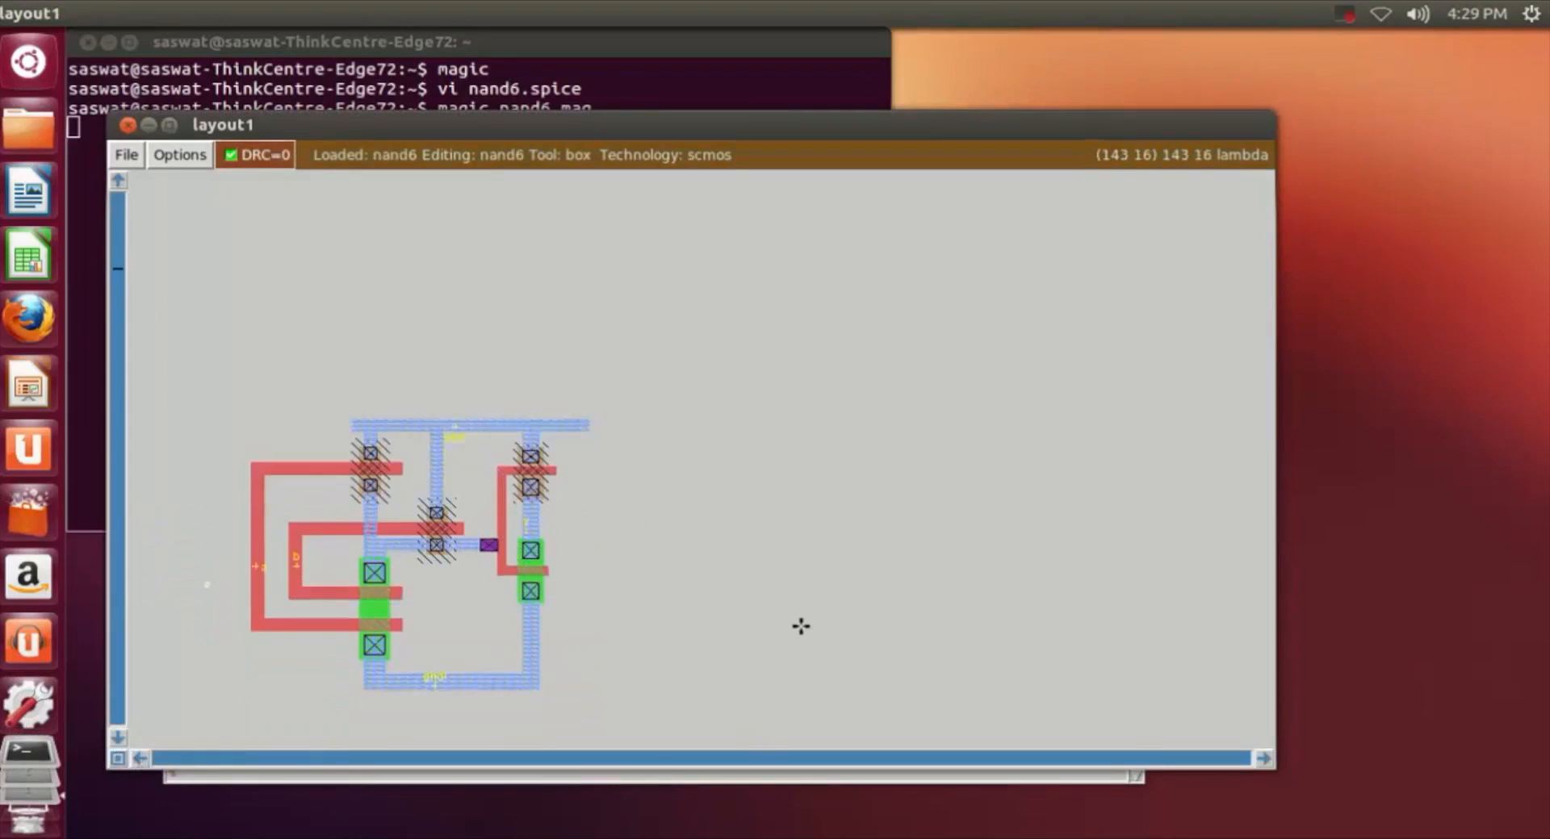
pyautogui.press('z')
pyautogui.click(140, 759)
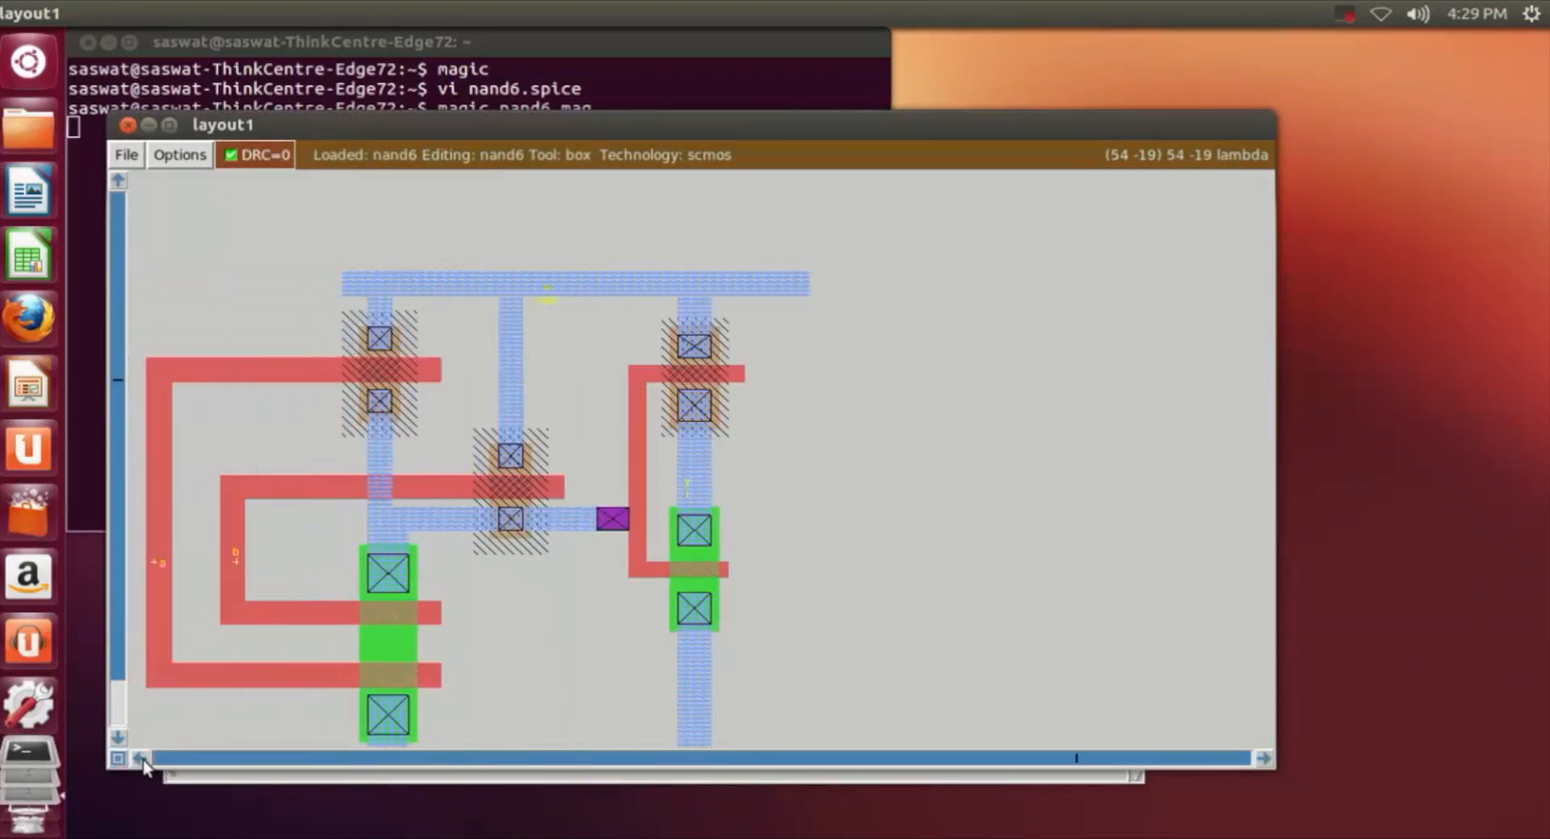
pyautogui.click(139, 758)
pyautogui.scroll(-2, 707, 647)
pyautogui.scroll(-1, 706, 646)
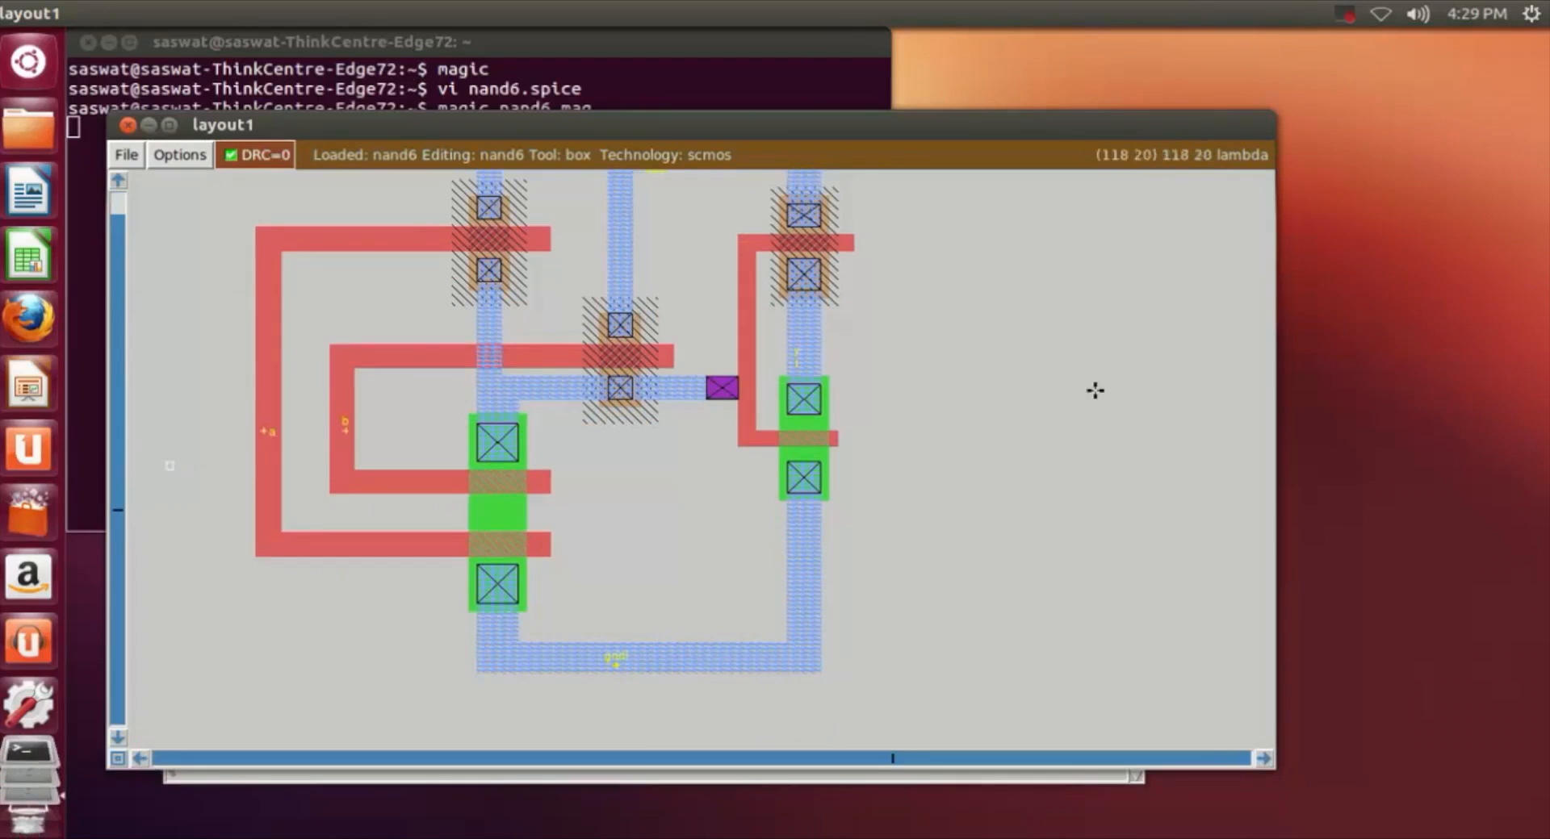
pyautogui.scroll(4, 1053, 419)
pyautogui.scroll(-2, 1051, 418)
pyautogui.scroll(2, 1065, 388)
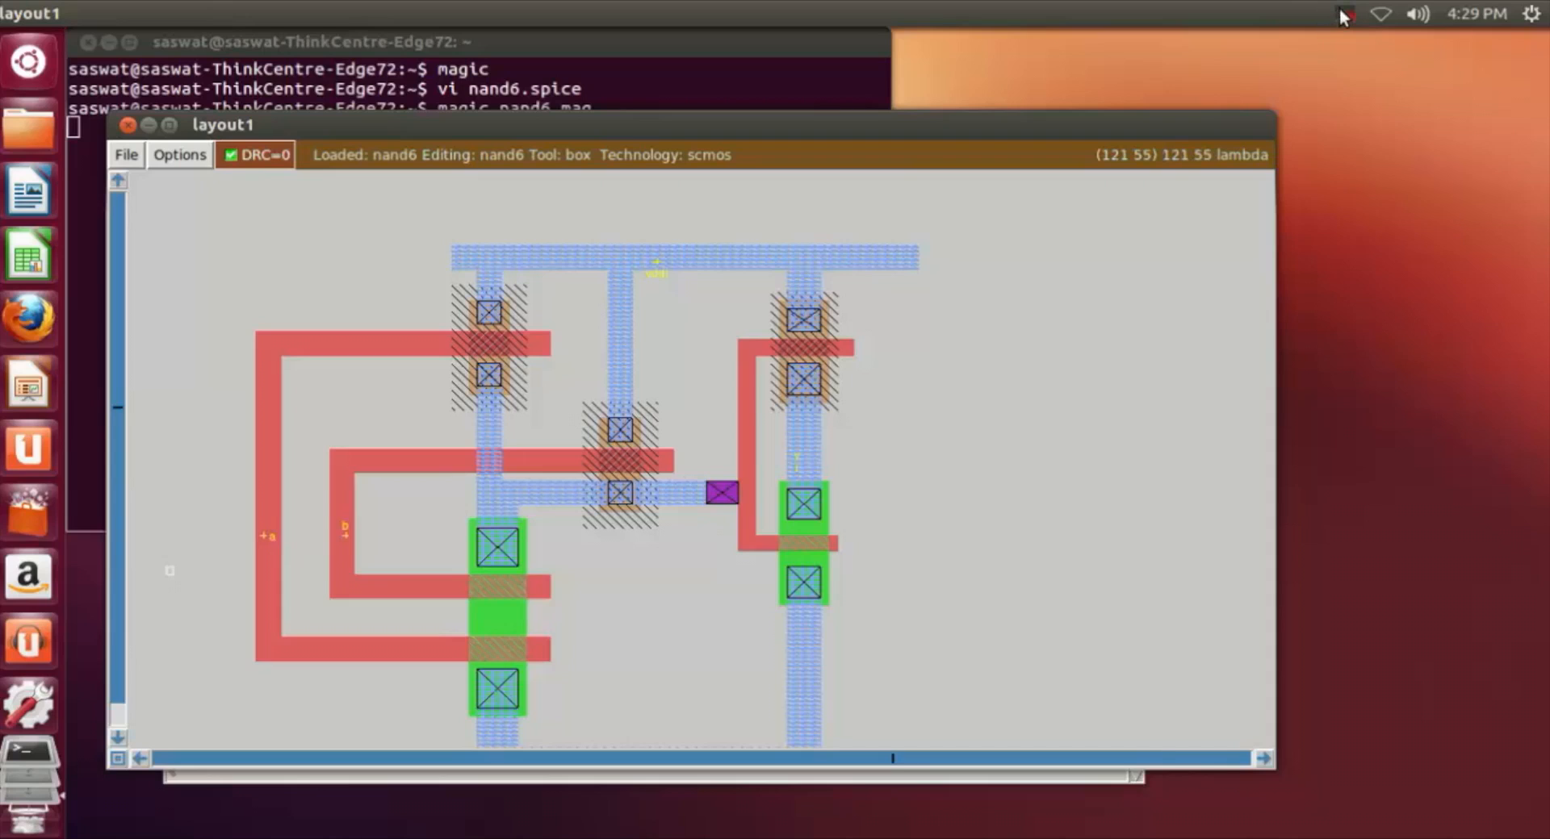
pyautogui.scroll(-4, 937, 542)
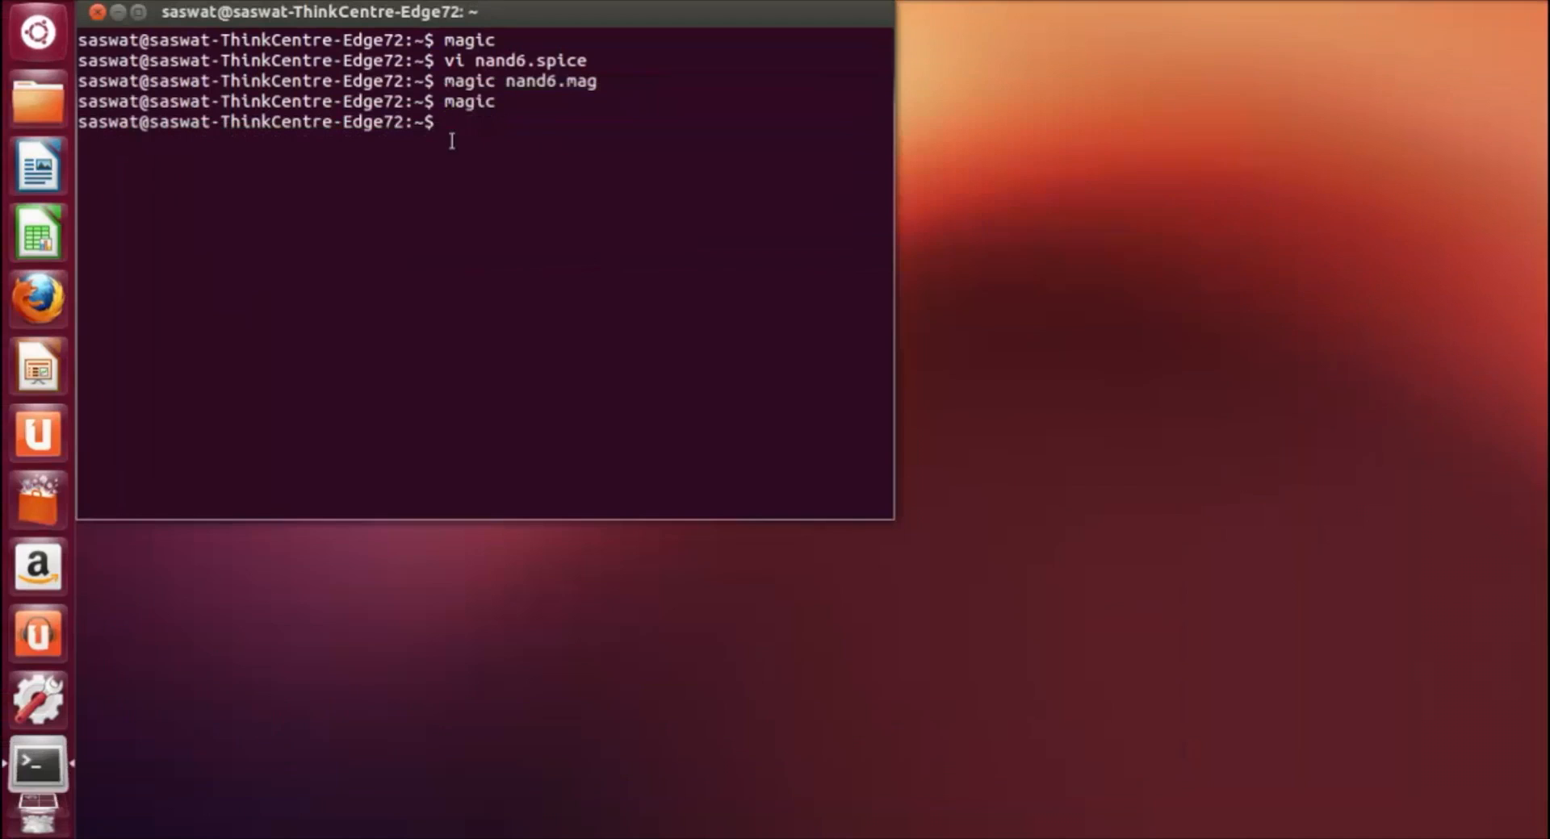
# Step: Start Magic from the terminal with a new, unnamed layout
pyautogui.press('Up')
pyautogui.press('Up')
pyautogui.press('Up')
pyautogui.press('Down')
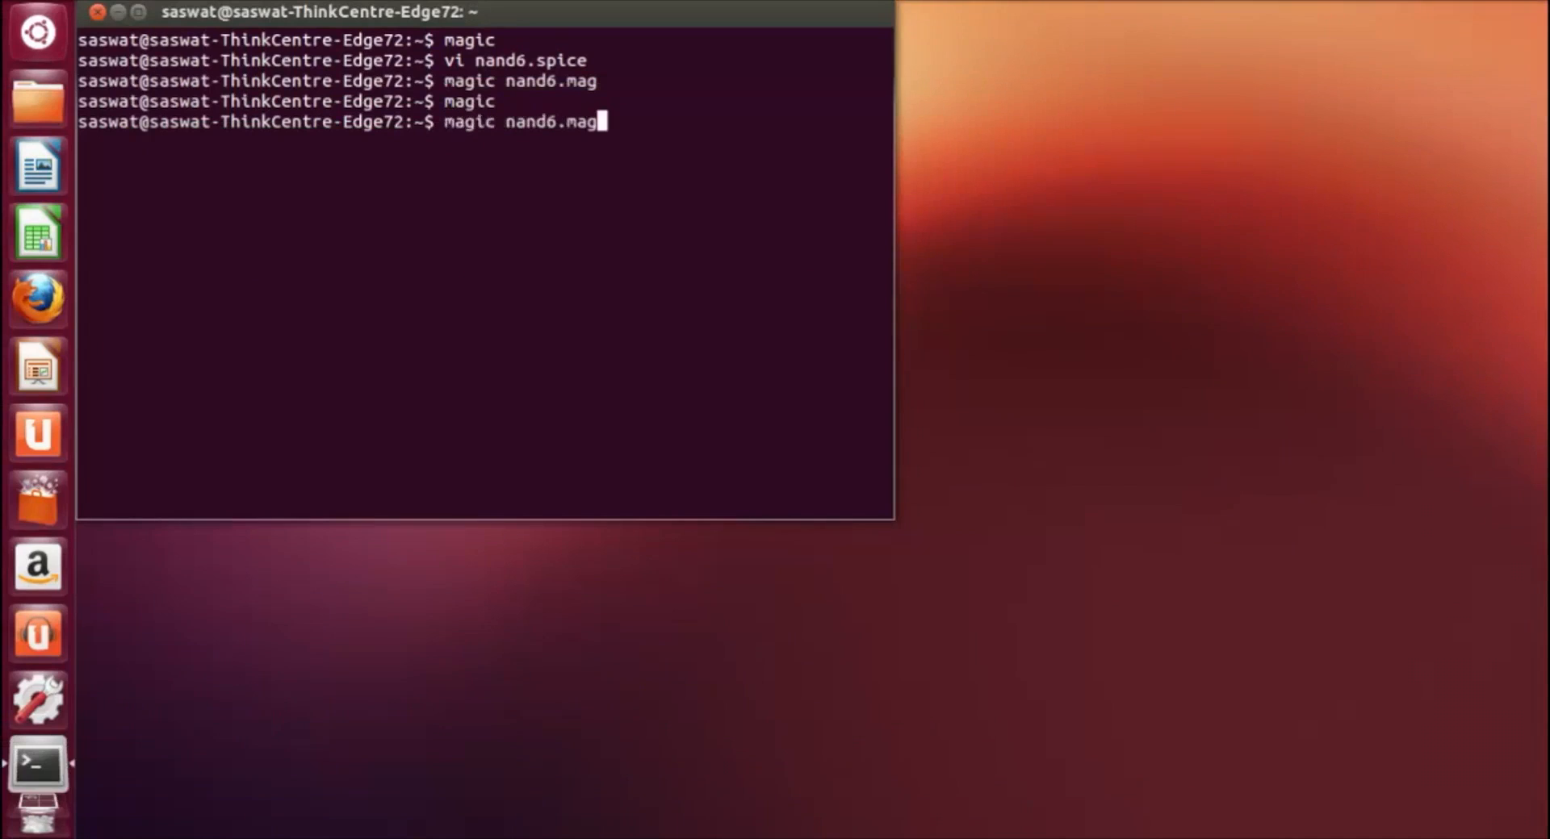
pyautogui.press('BackSpace')
pyautogui.press('BackSpace')
pyautogui.press('BackSpace')
pyautogui.press('BackSpace')
pyautogui.press('BackSpace')
pyautogui.press('BackSpace')
pyautogui.press('BackSpace')
pyautogui.press('BackSpace')
pyautogui.press('BackSpace')
pyautogui.press('BackSpace')
pyautogui.press('BackSpace')
pyautogui.press('BackSpace')
pyautogui.press('BackSpace')
pyautogui.press('BackSpace')
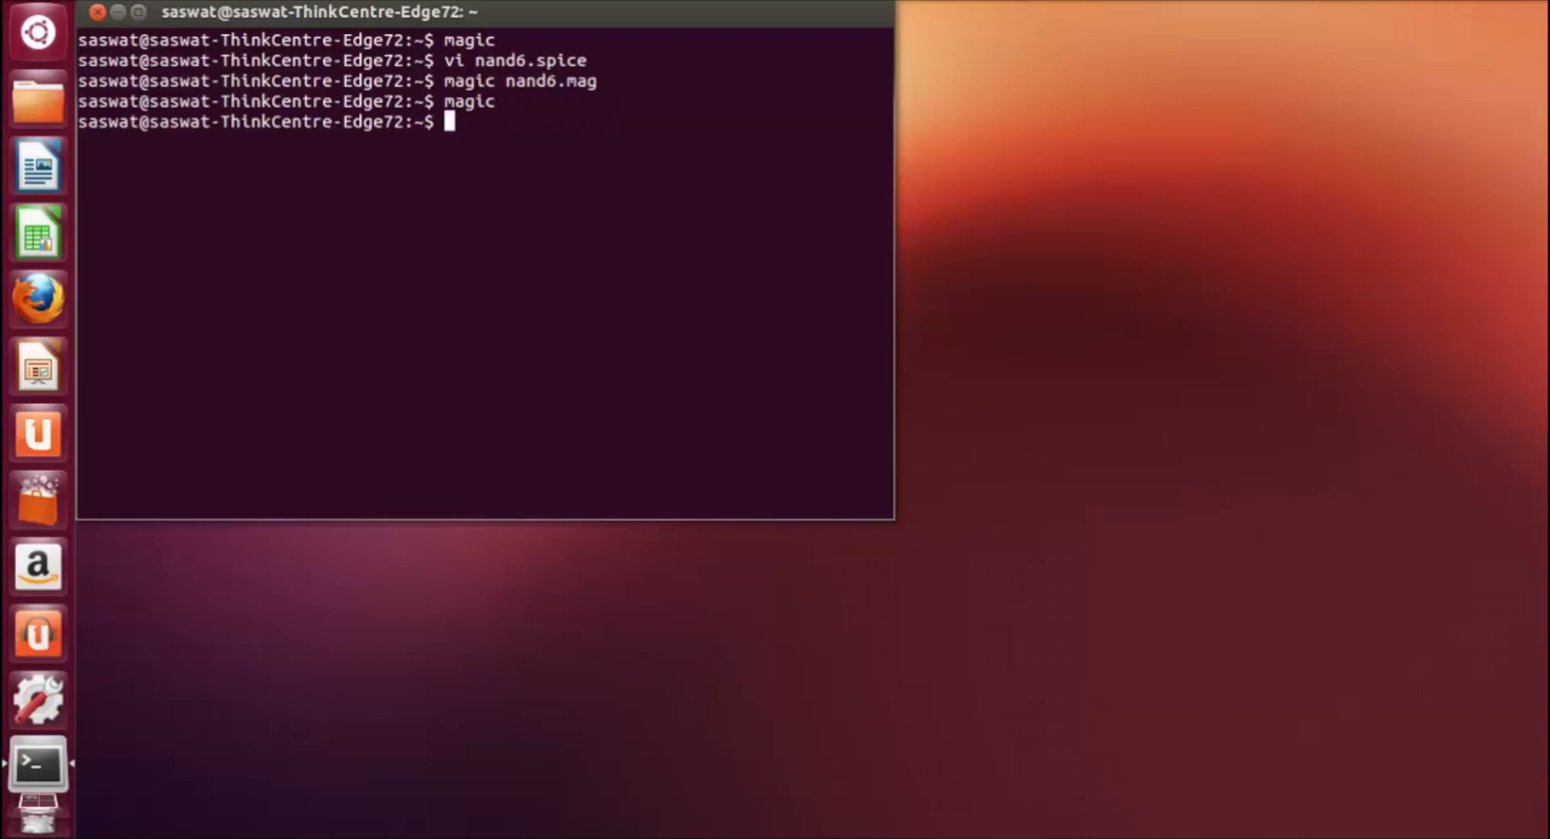
pyautogui.write('magic')
pyautogui.press('Return')
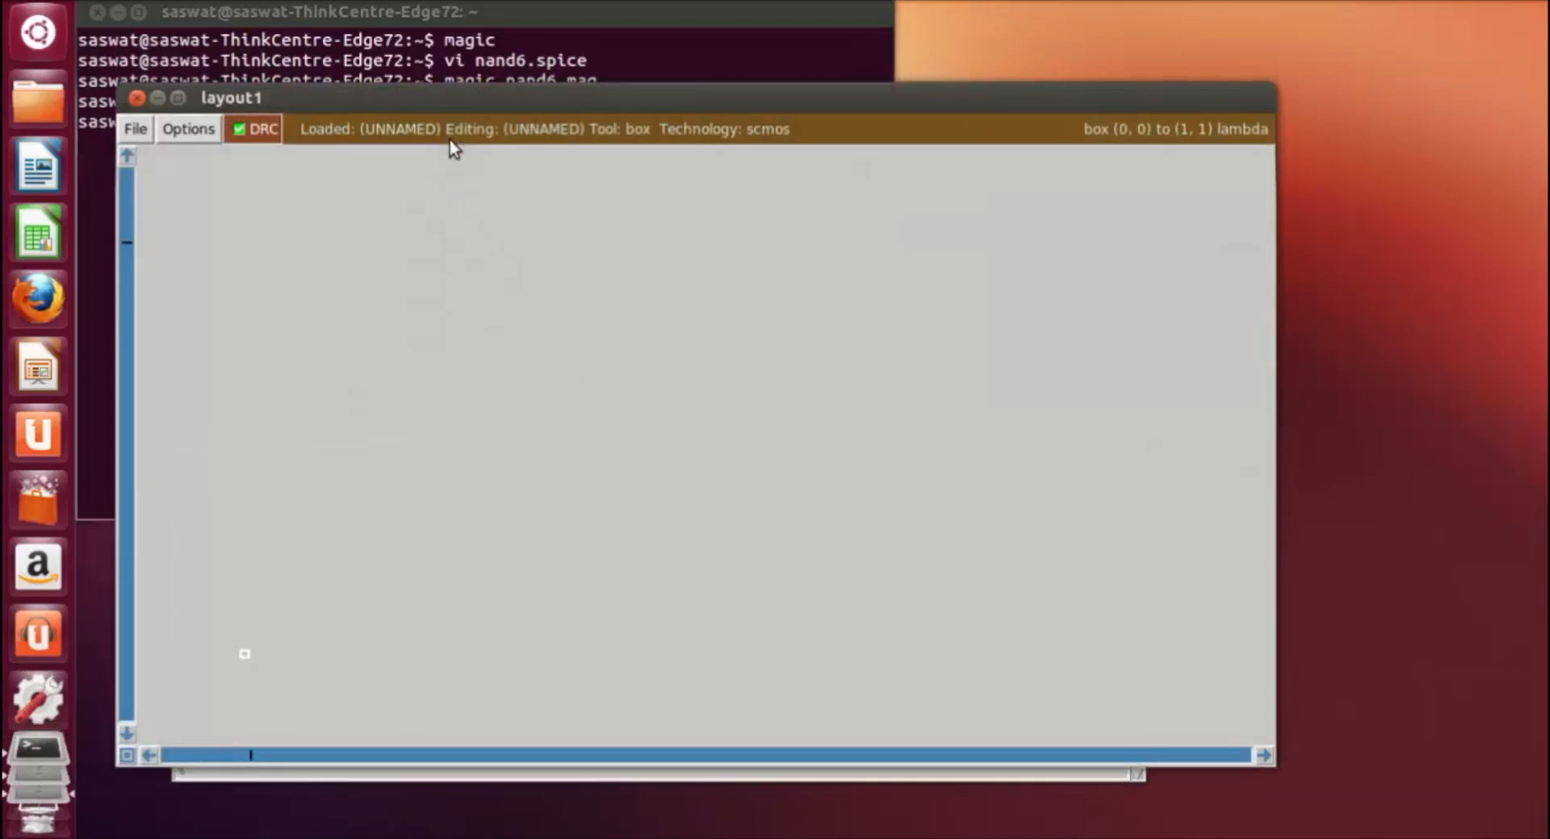
# Step: Reposition the layout window so the command console is accessible, and turn on the grid with the grid command
pyautogui.doubleClick(512, 94)
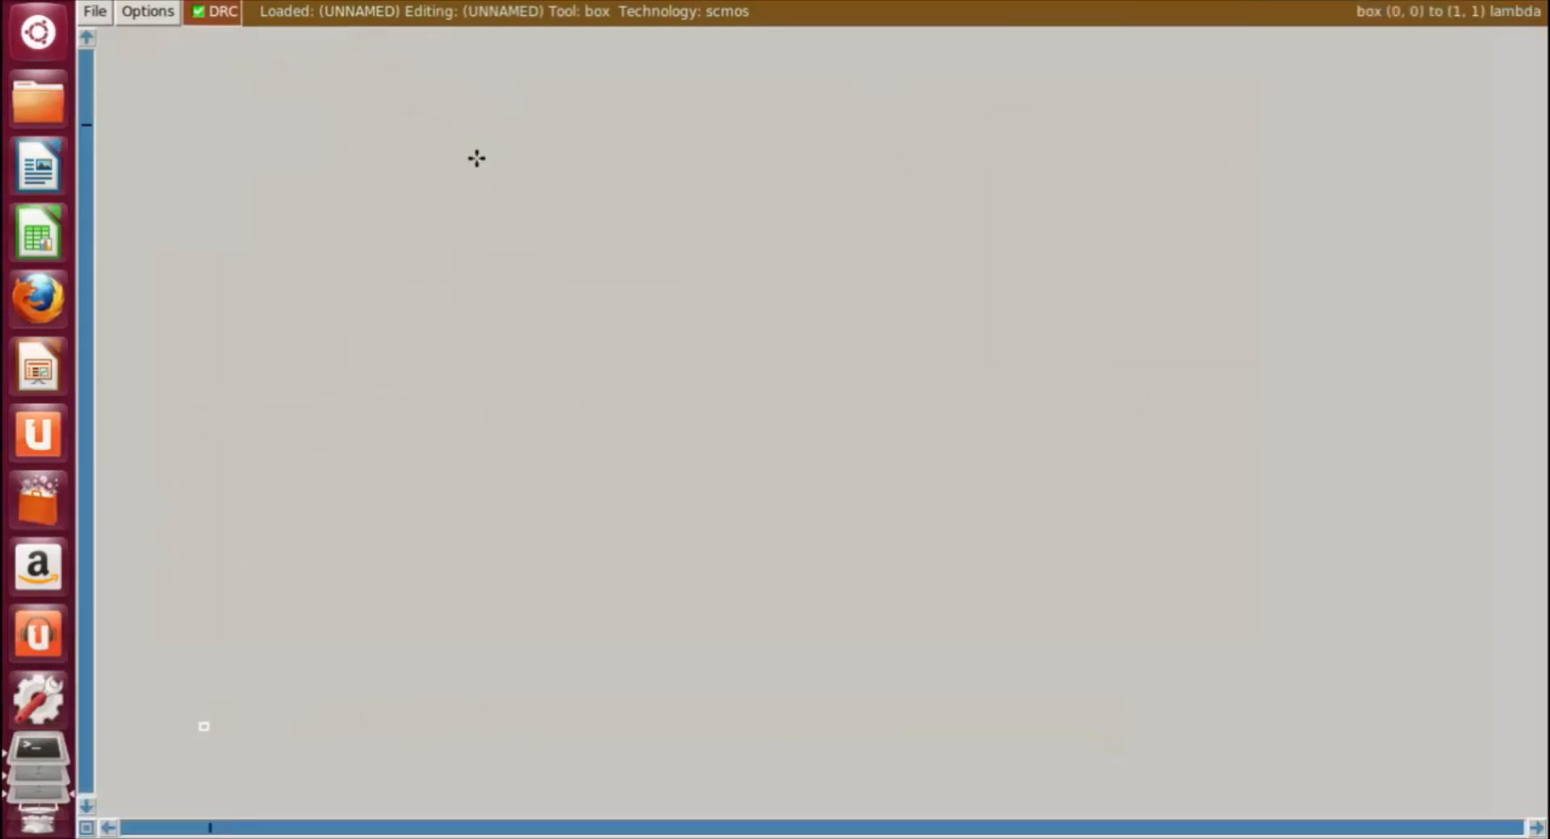
pyautogui.moveTo(662, 2)
pyautogui.mouseDown()
pyautogui.moveTo(681, 49)
pyautogui.moveTo(688, 0)
pyautogui.mouseUp()
pyautogui.doubleClick(687, 1)
pyautogui.click(456, 771)
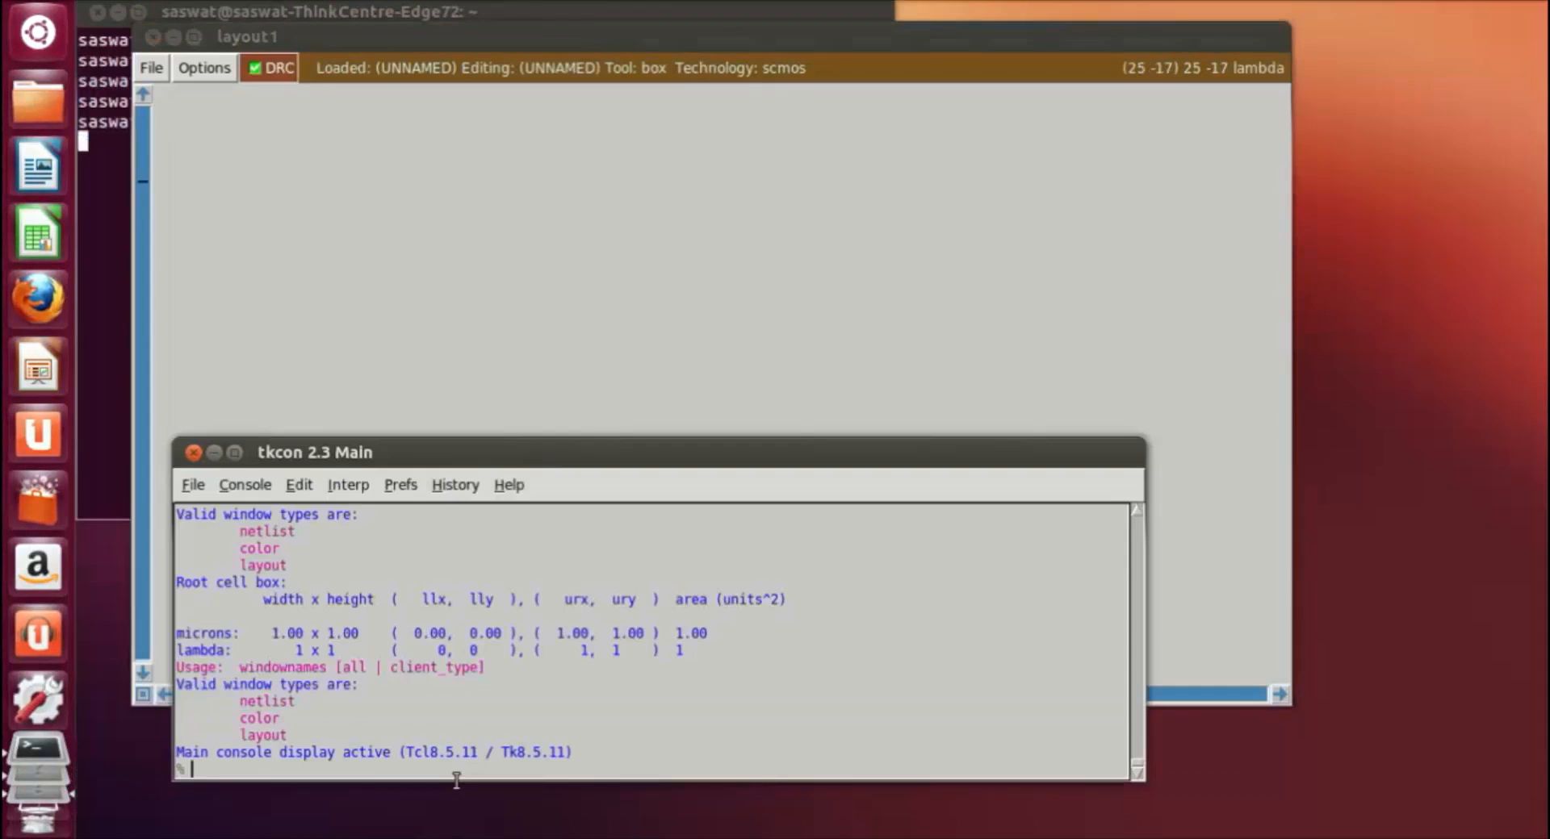
pyautogui.write('grid')
pyautogui.press('Return')
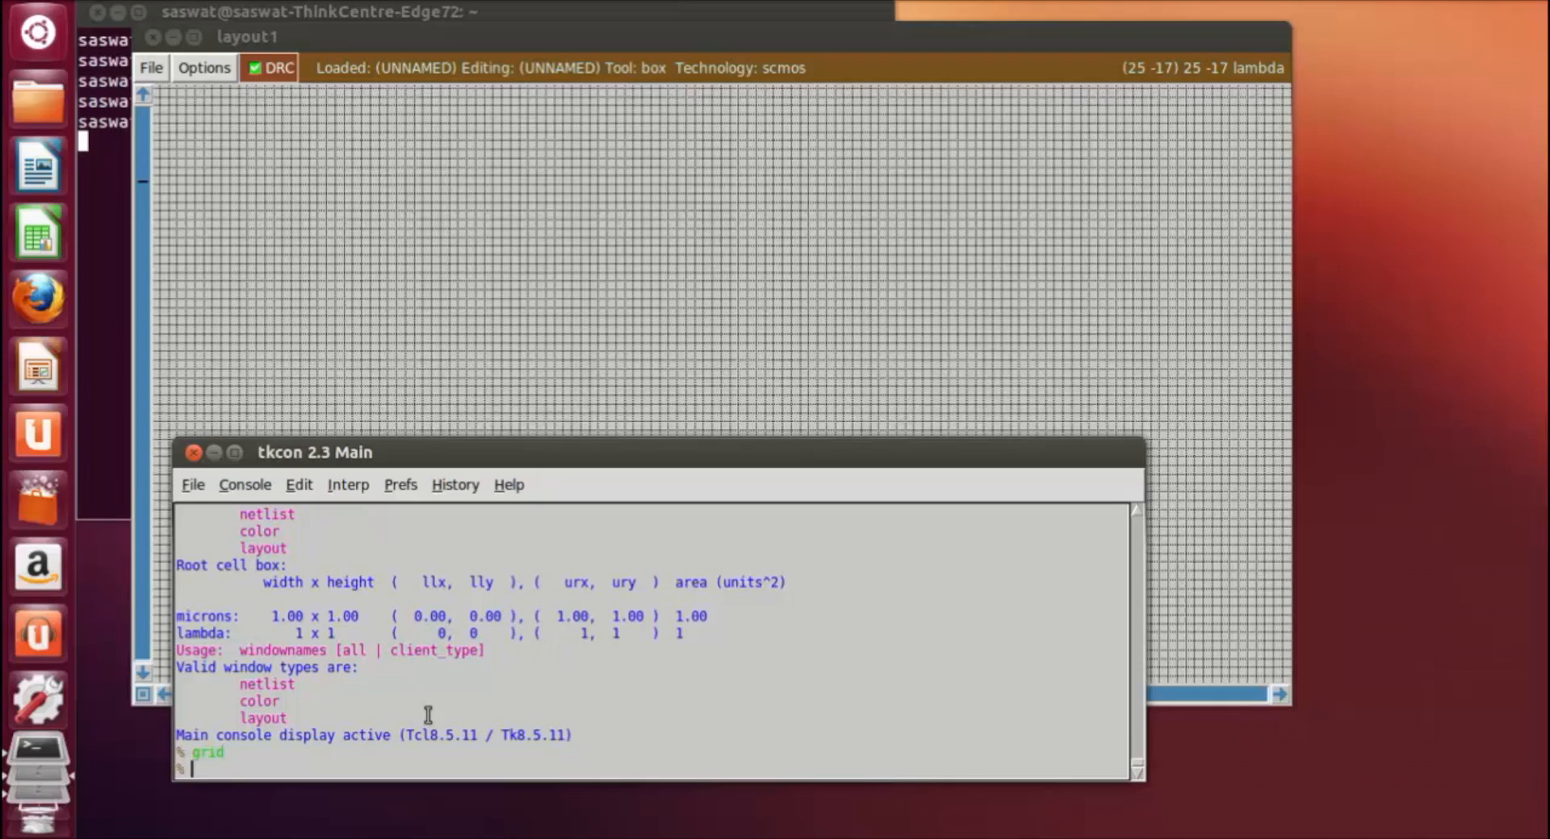
# Step: Place an instance of the and3 cell at the cursor box with the getcell command
pyautogui.click(563, 300)
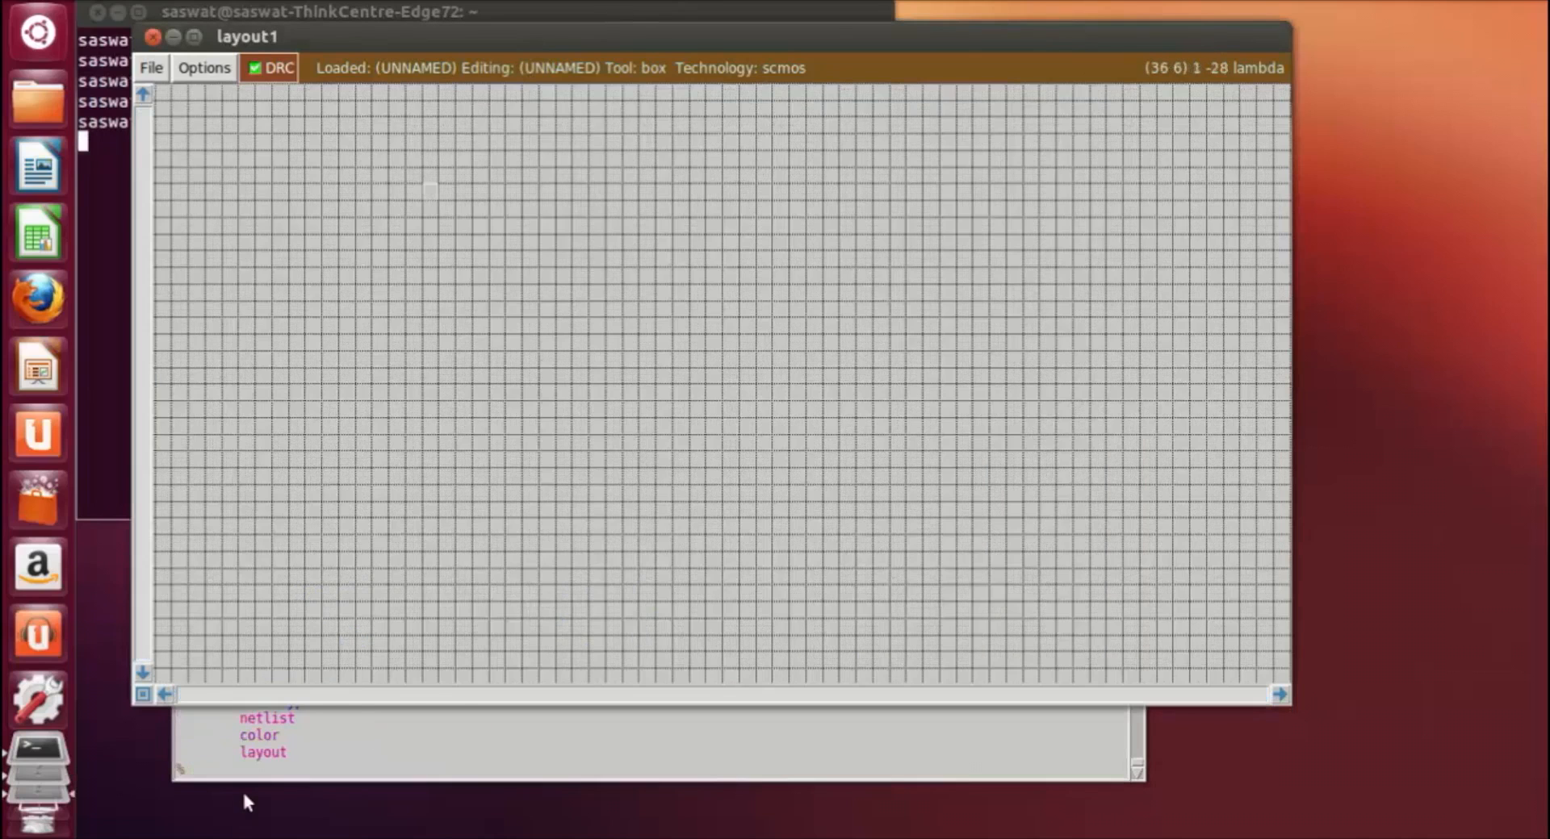
pyautogui.click(245, 776)
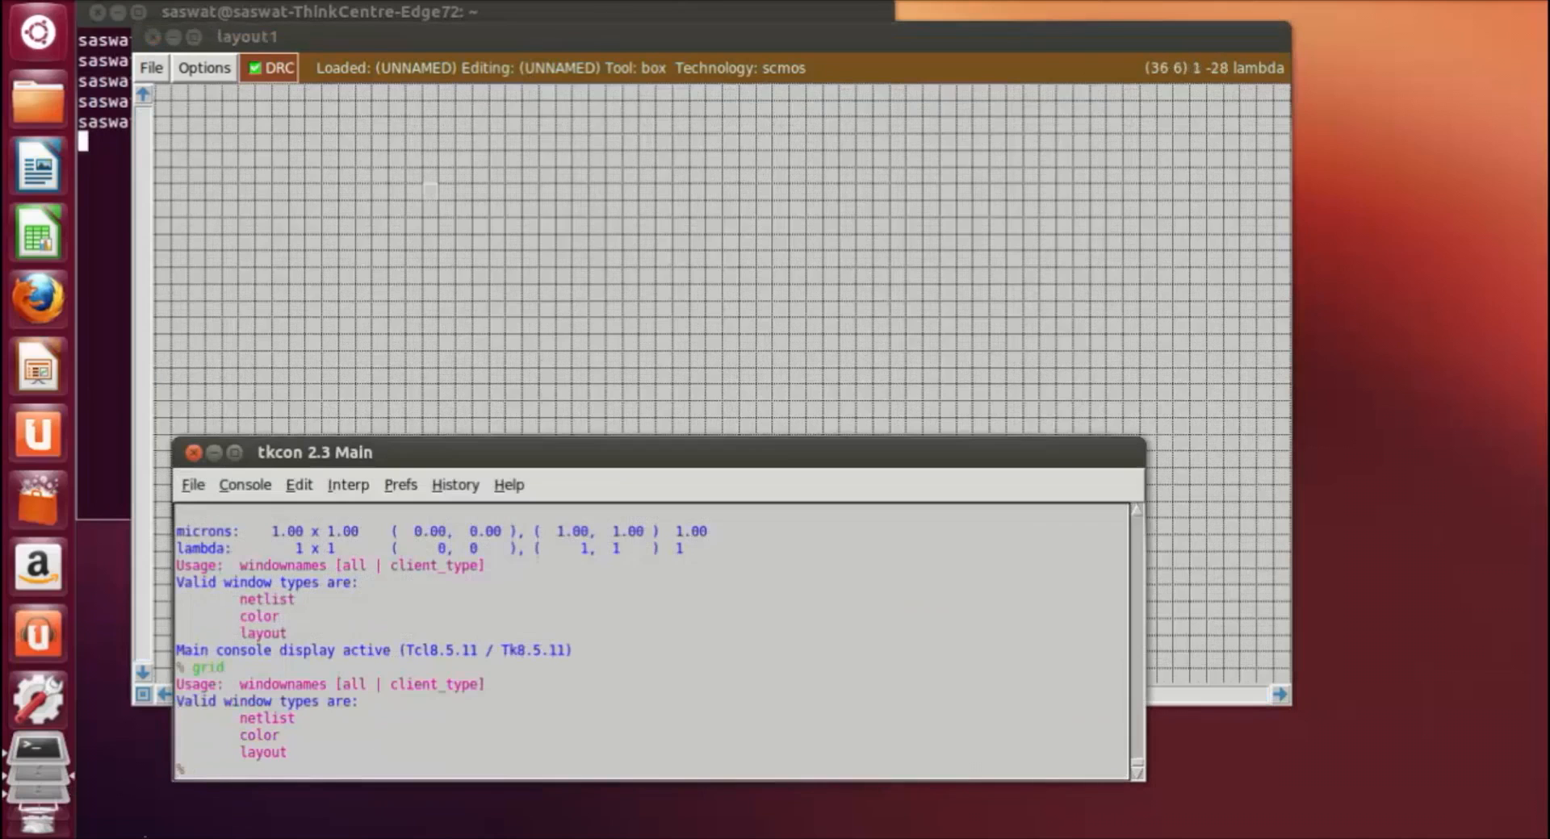
pyautogui.write('getcell and3')
pyautogui.press('Return')
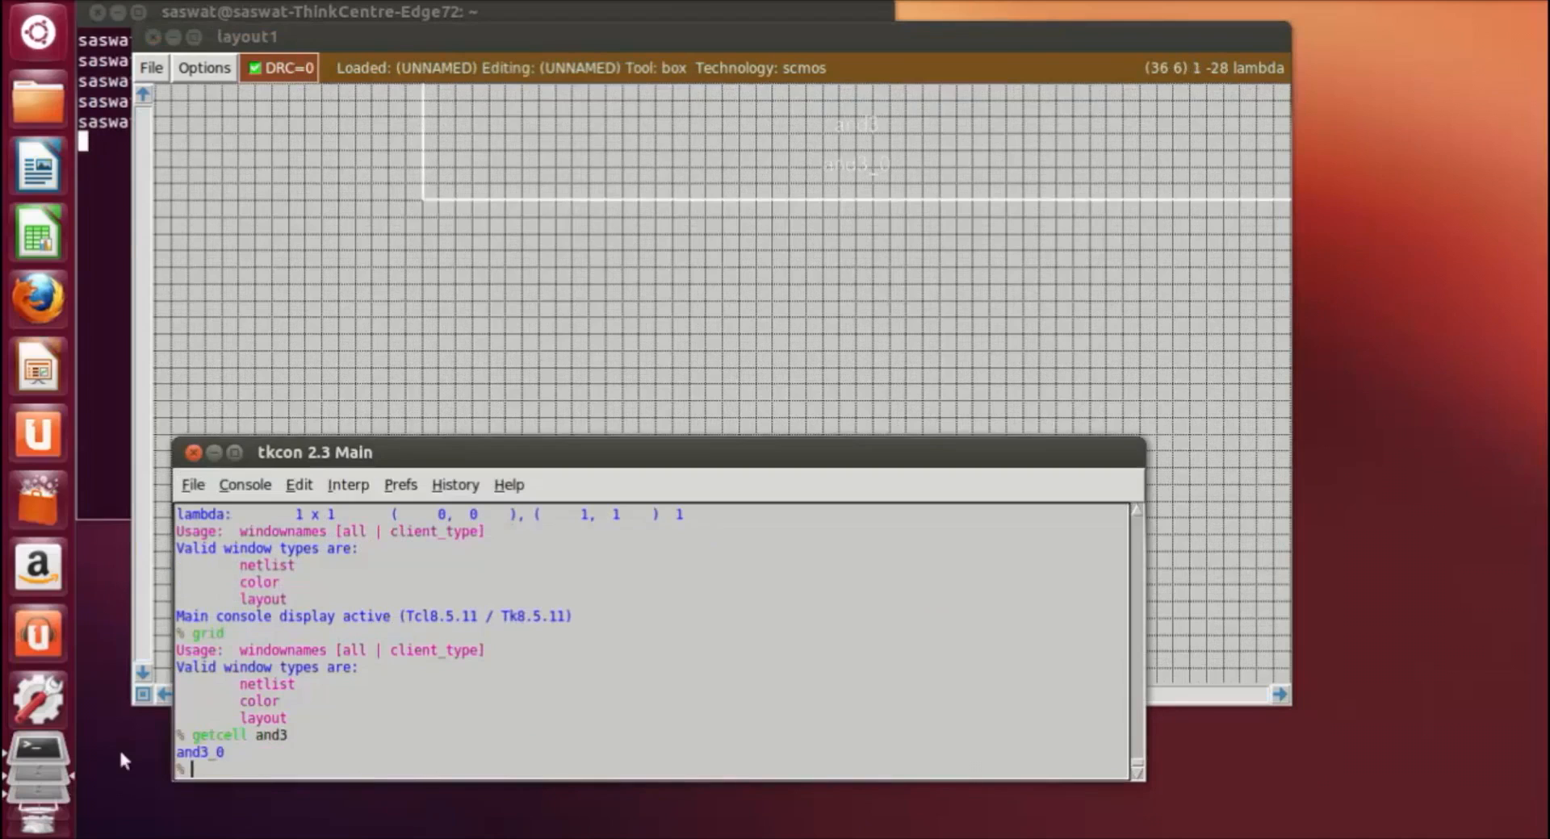
# Step: Enclose the whole and3 instance with the cursor box and expand it to show its internal layers
pyautogui.click(844, 371)
pyautogui.hotkey('shift', 'z')
pyautogui.scroll(1, 841, 410)
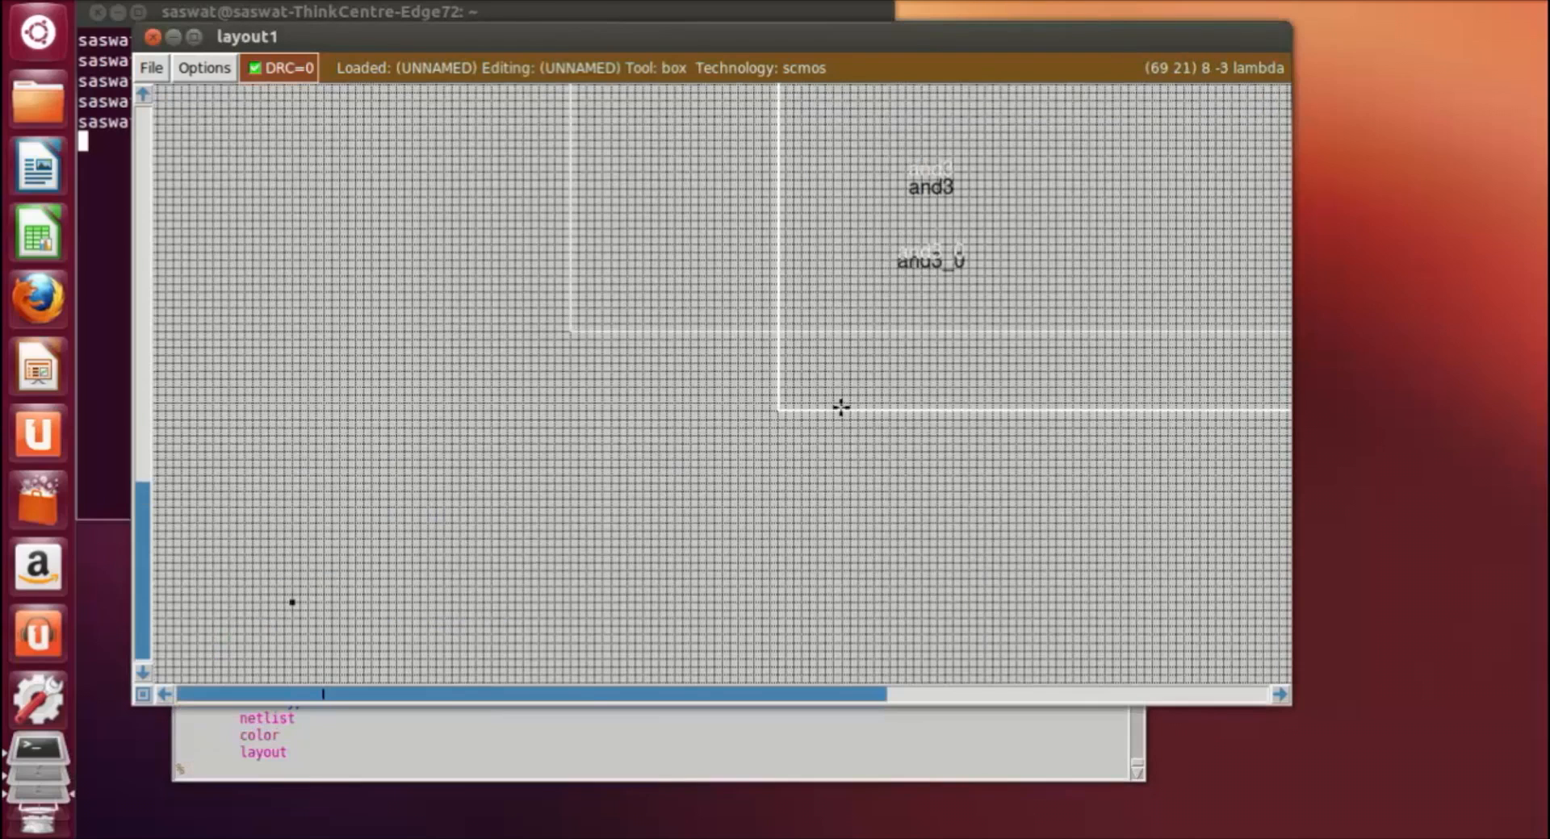
pyautogui.hotkey('shift', 'z')
pyautogui.scroll(1, 807, 435)
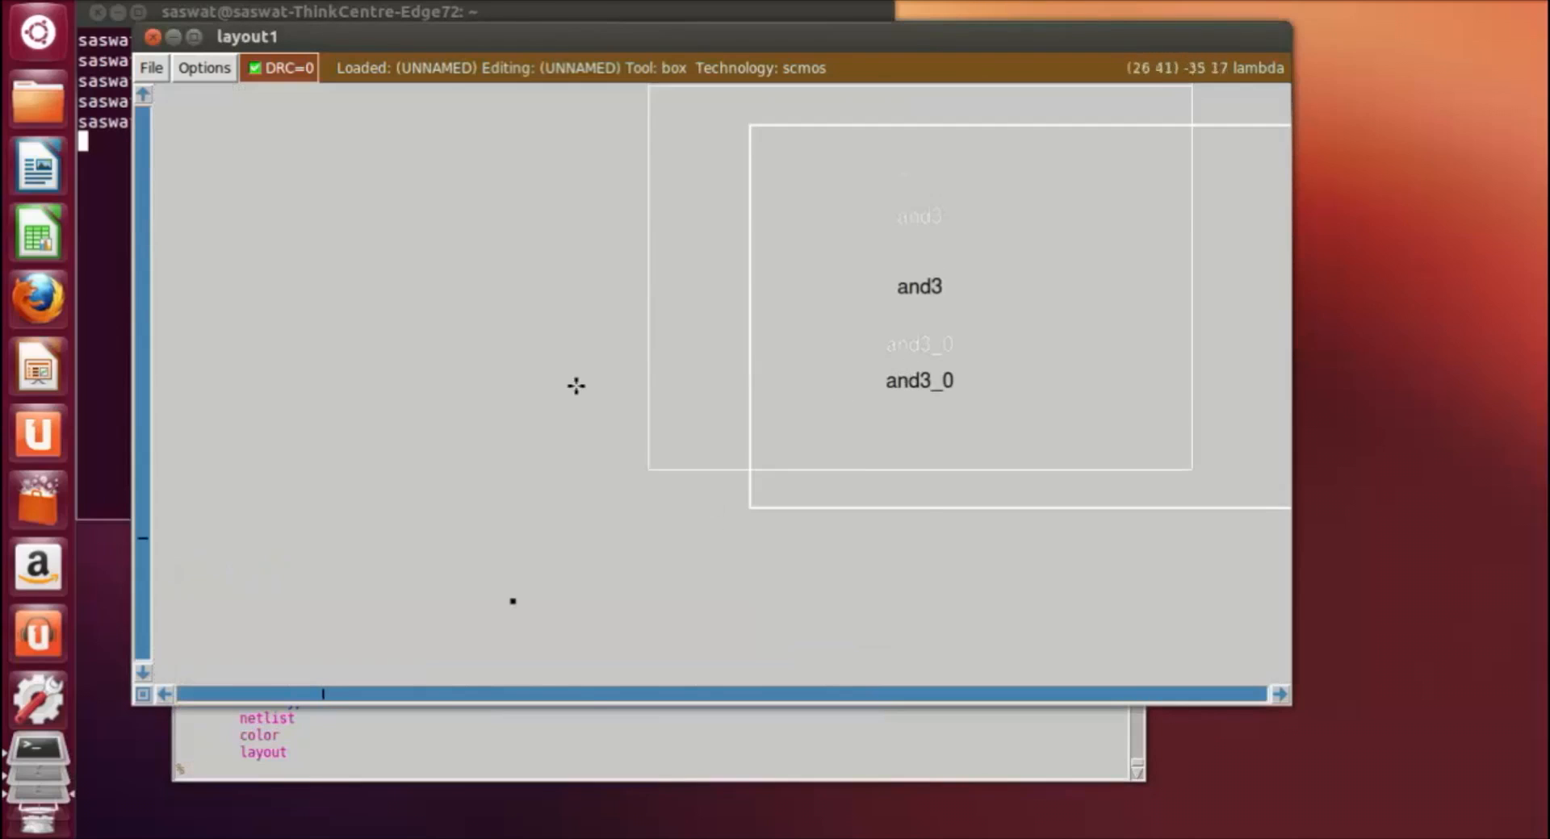
pyautogui.scroll(1, 524, 460)
pyautogui.click(537, 161)
pyautogui.rightClick(1231, 644)
pyautogui.press('x')
pyautogui.click(732, 553)
pyautogui.click(525, 128)
pyautogui.rightClick(1221, 620)
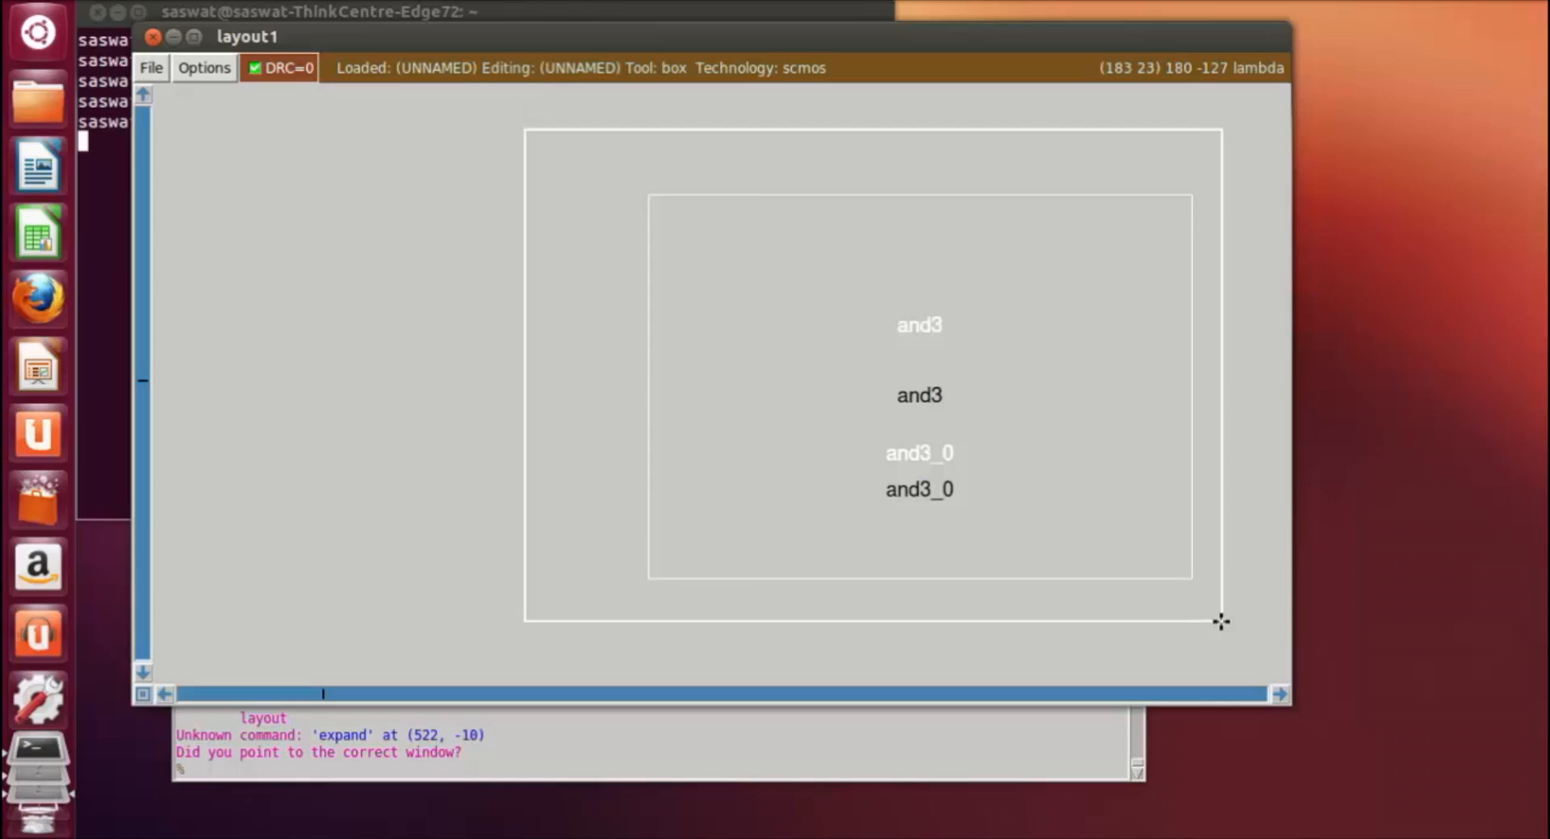
pyautogui.press('x')
# Step: Box a wide, short rectangle in the free area beside the and3 cell's output and paint it with nwell
pyautogui.click(1125, 643)
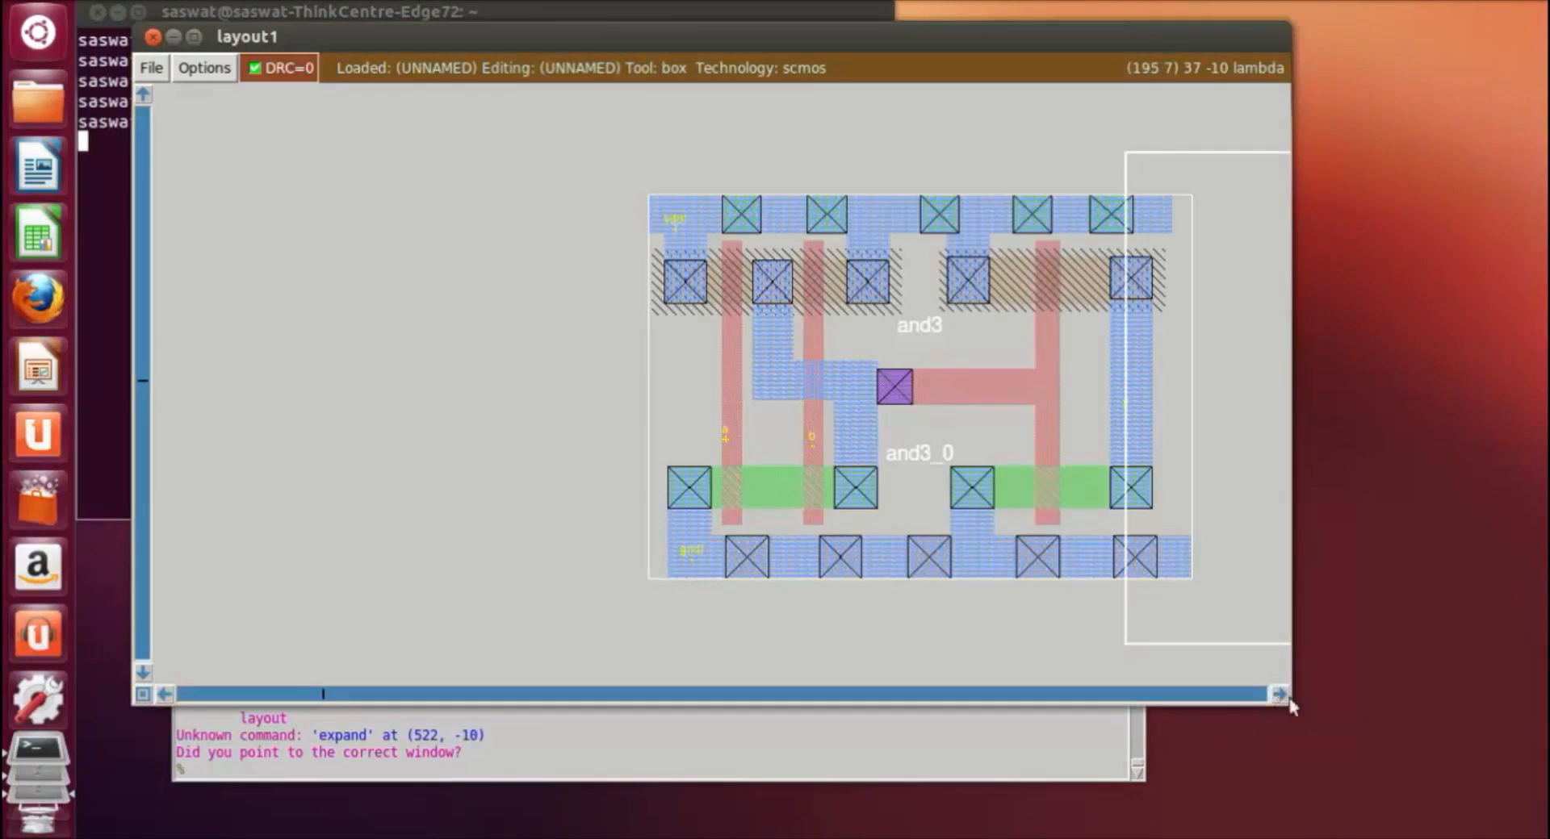
pyautogui.click(1280, 696)
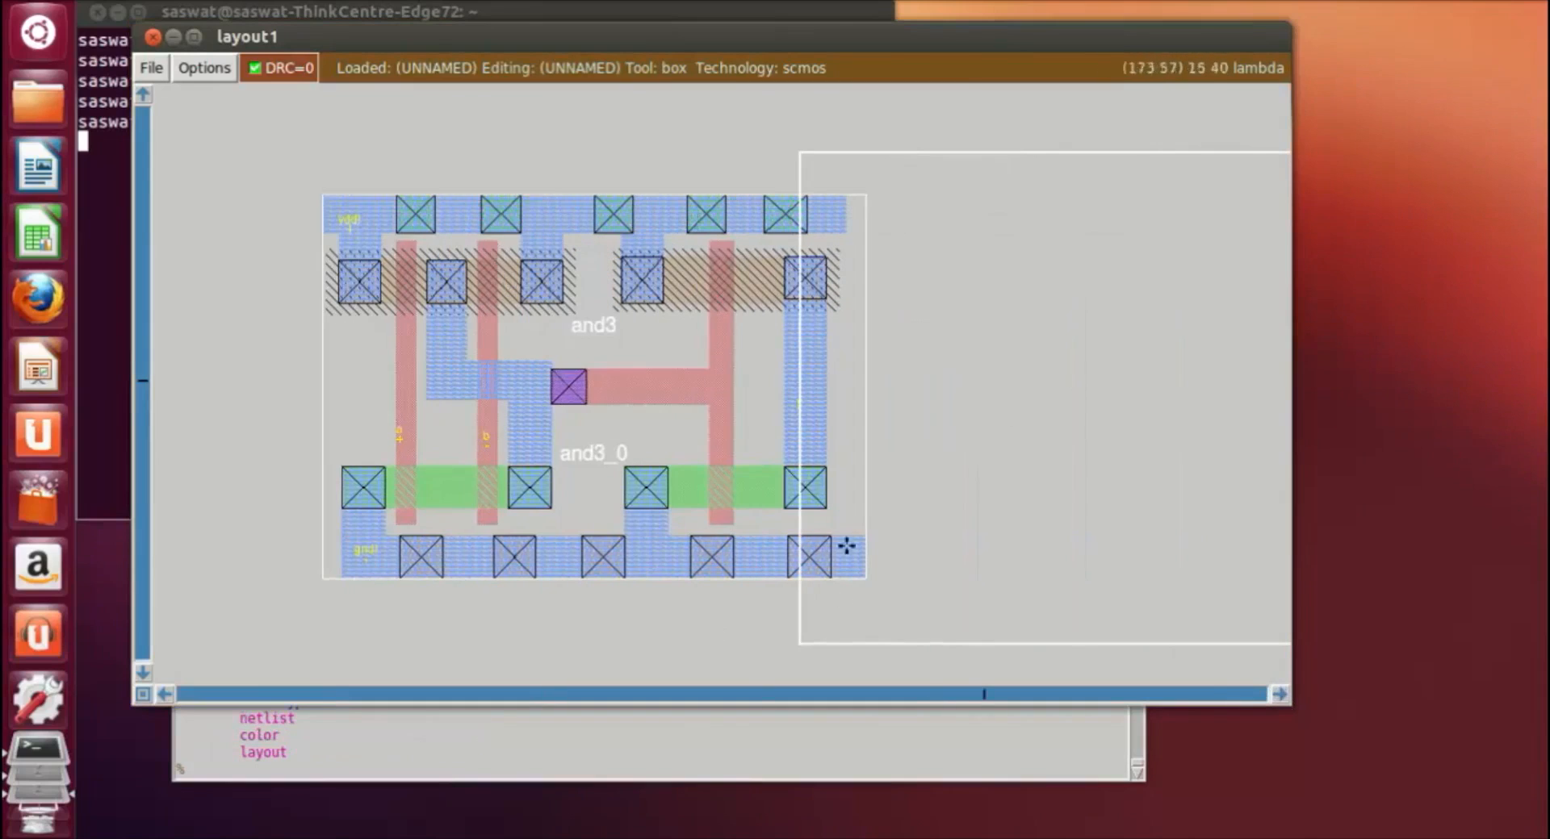
pyautogui.click(1066, 555)
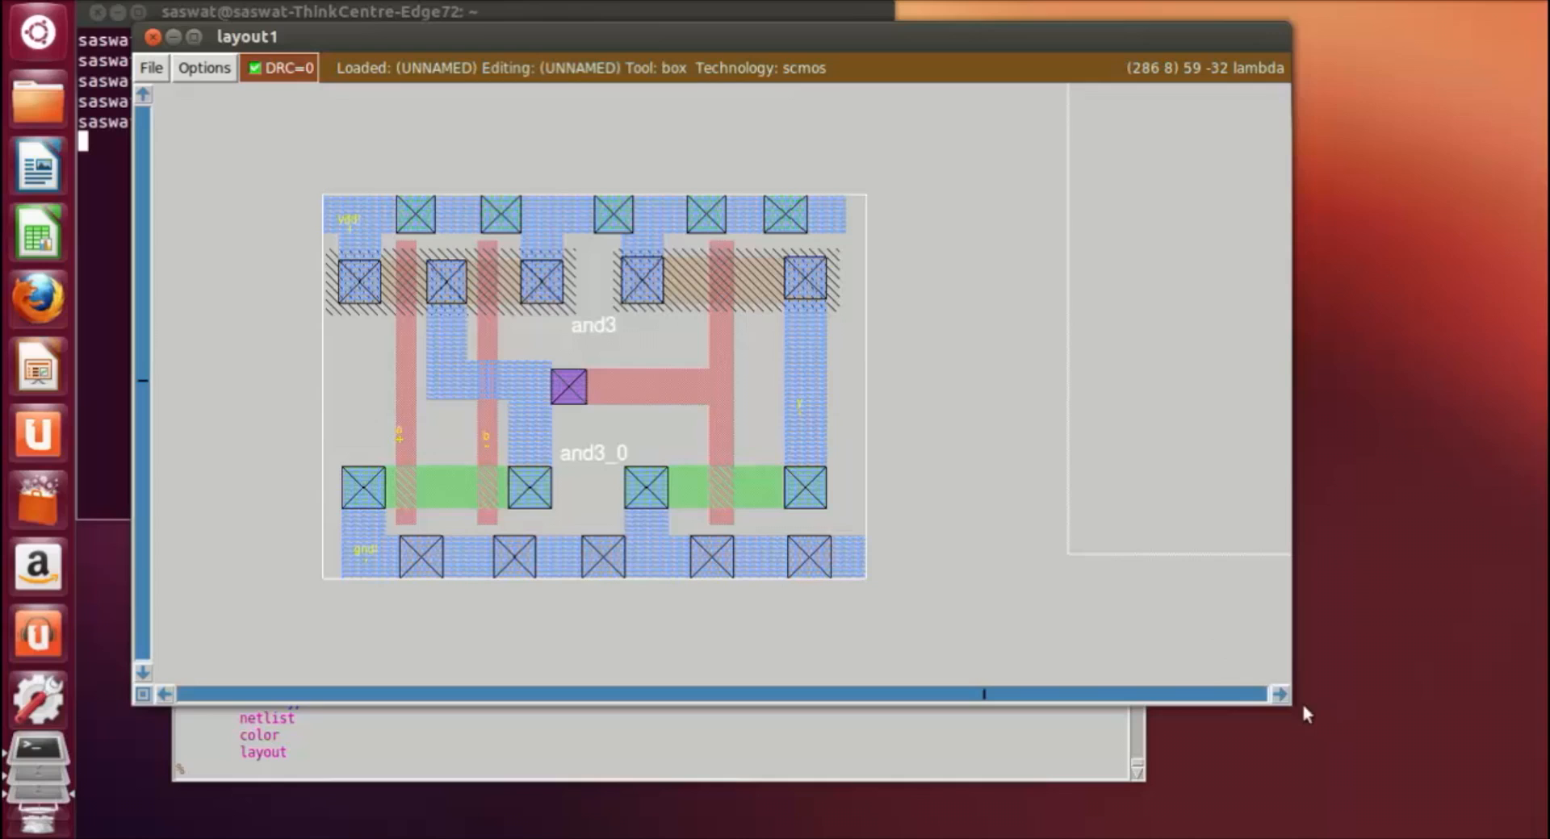
pyautogui.doubleClick(1281, 696)
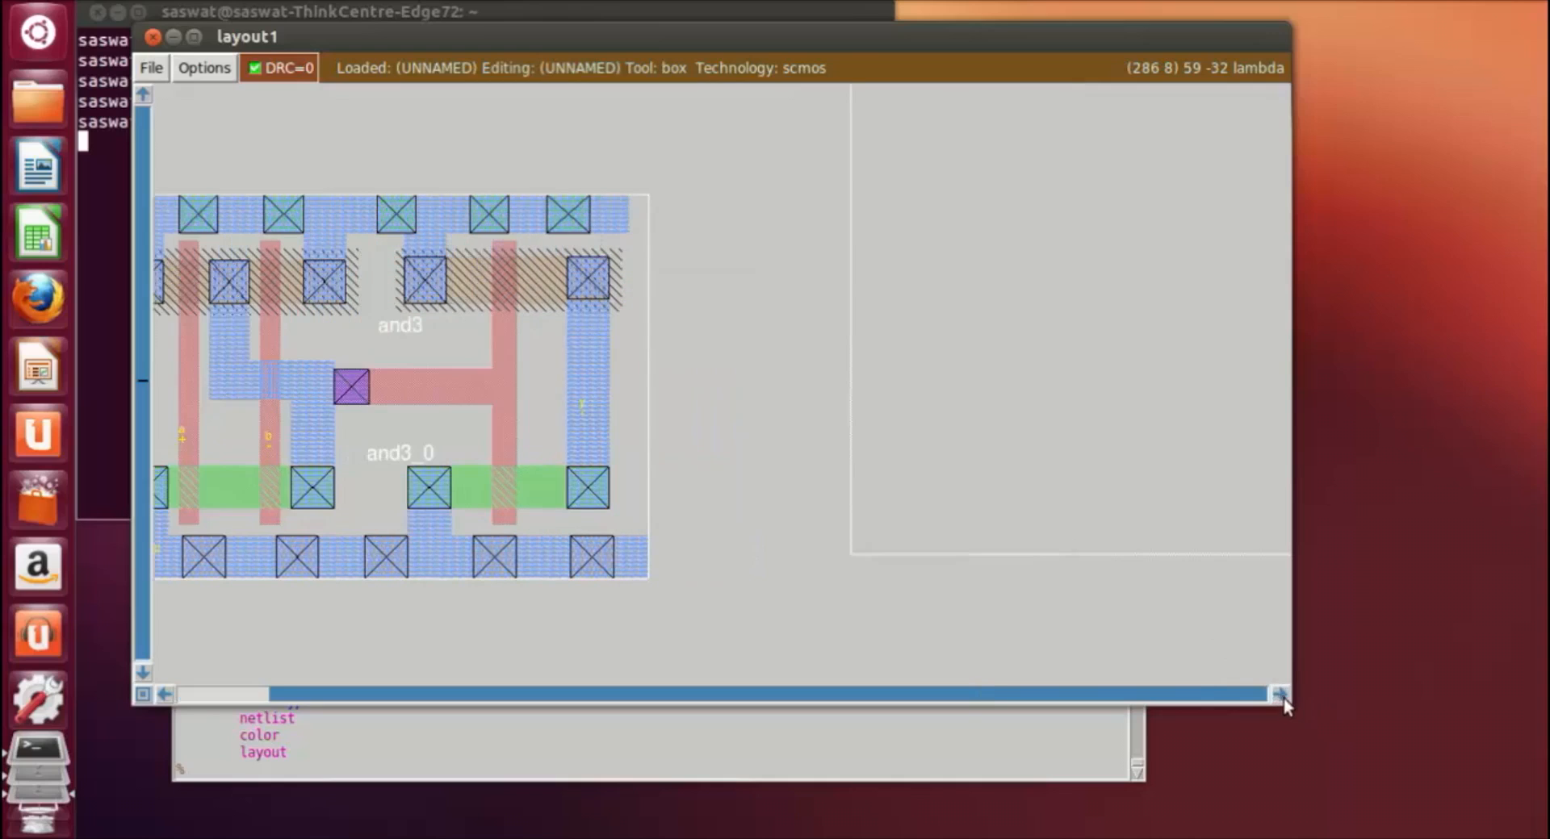
pyautogui.click(702, 244)
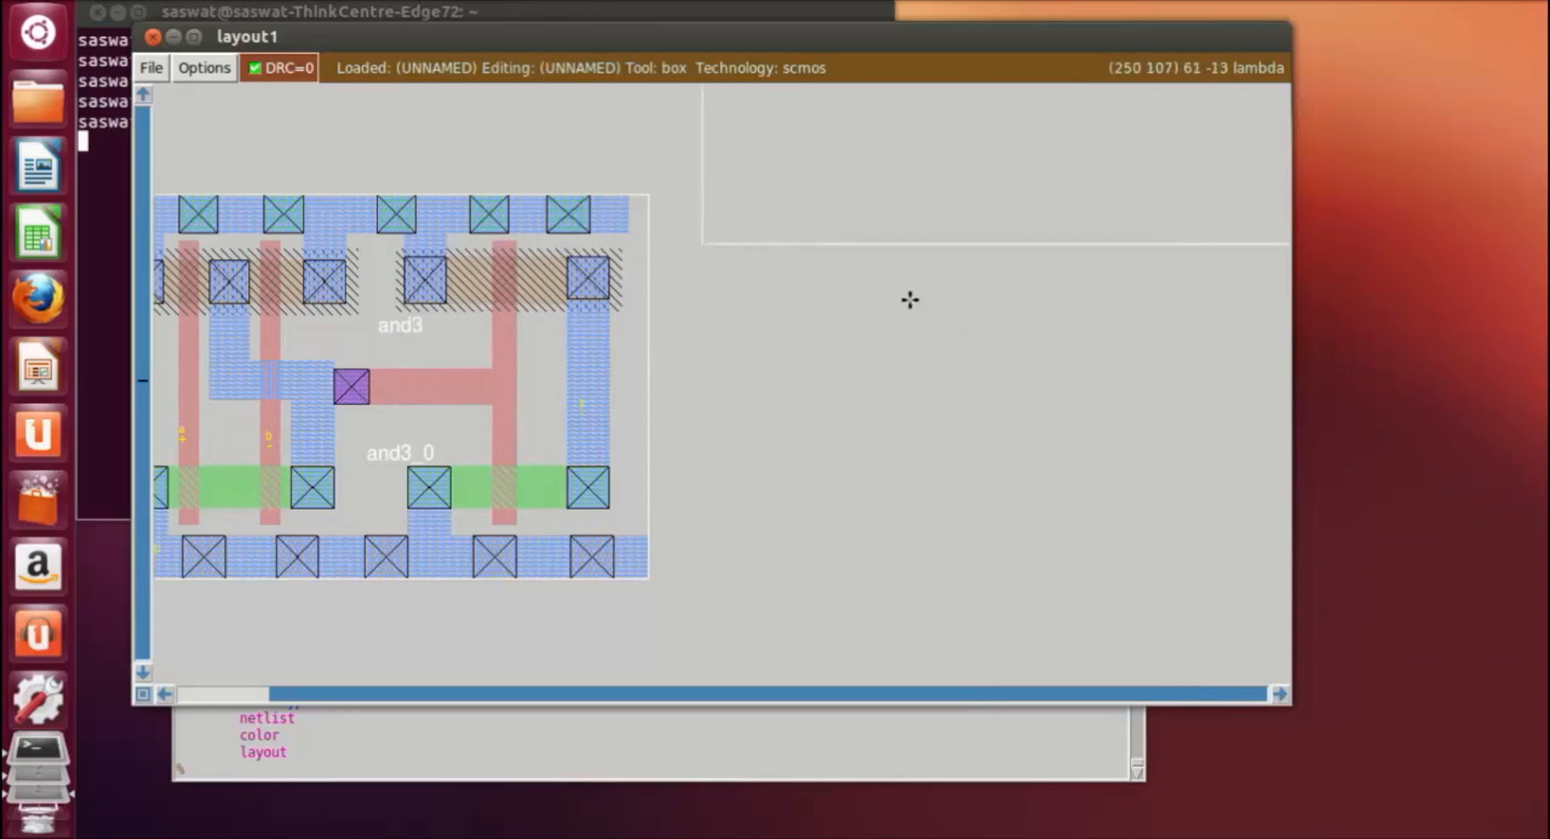
pyautogui.rightClick(879, 303)
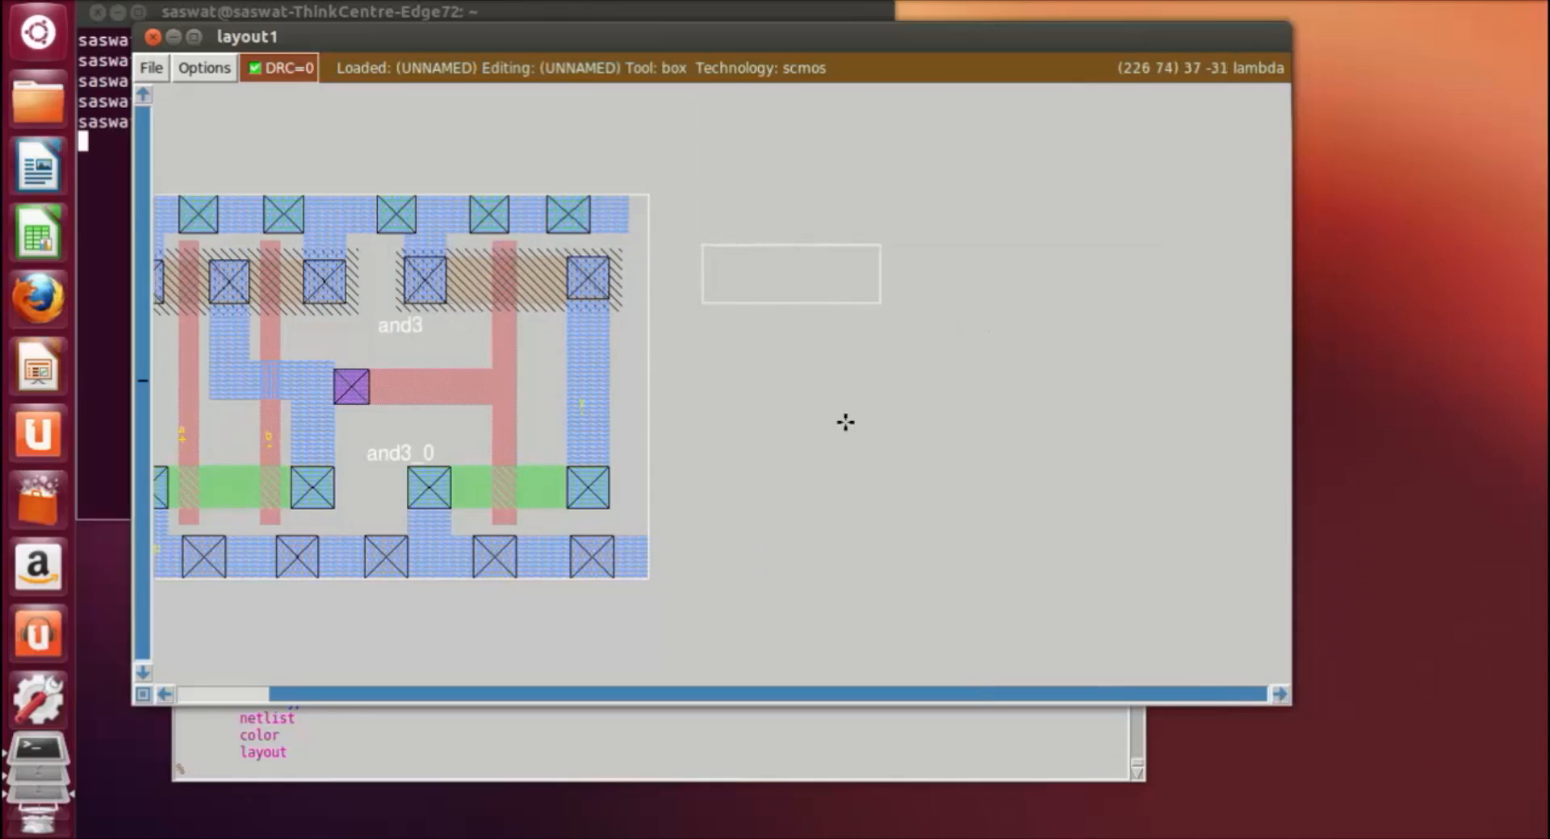
pyautogui.press('z')
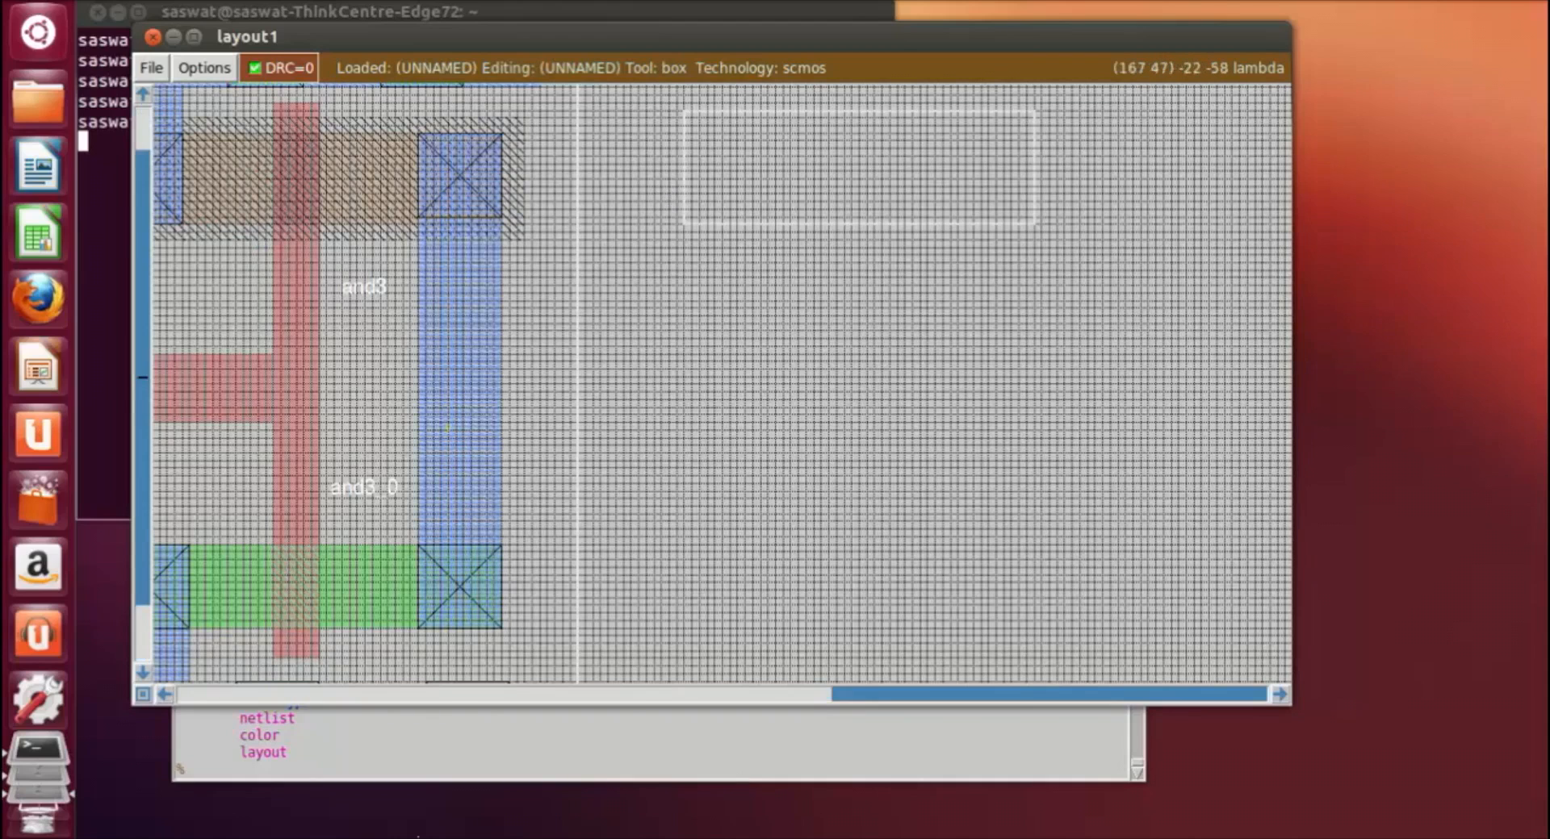
pyautogui.click(415, 772)
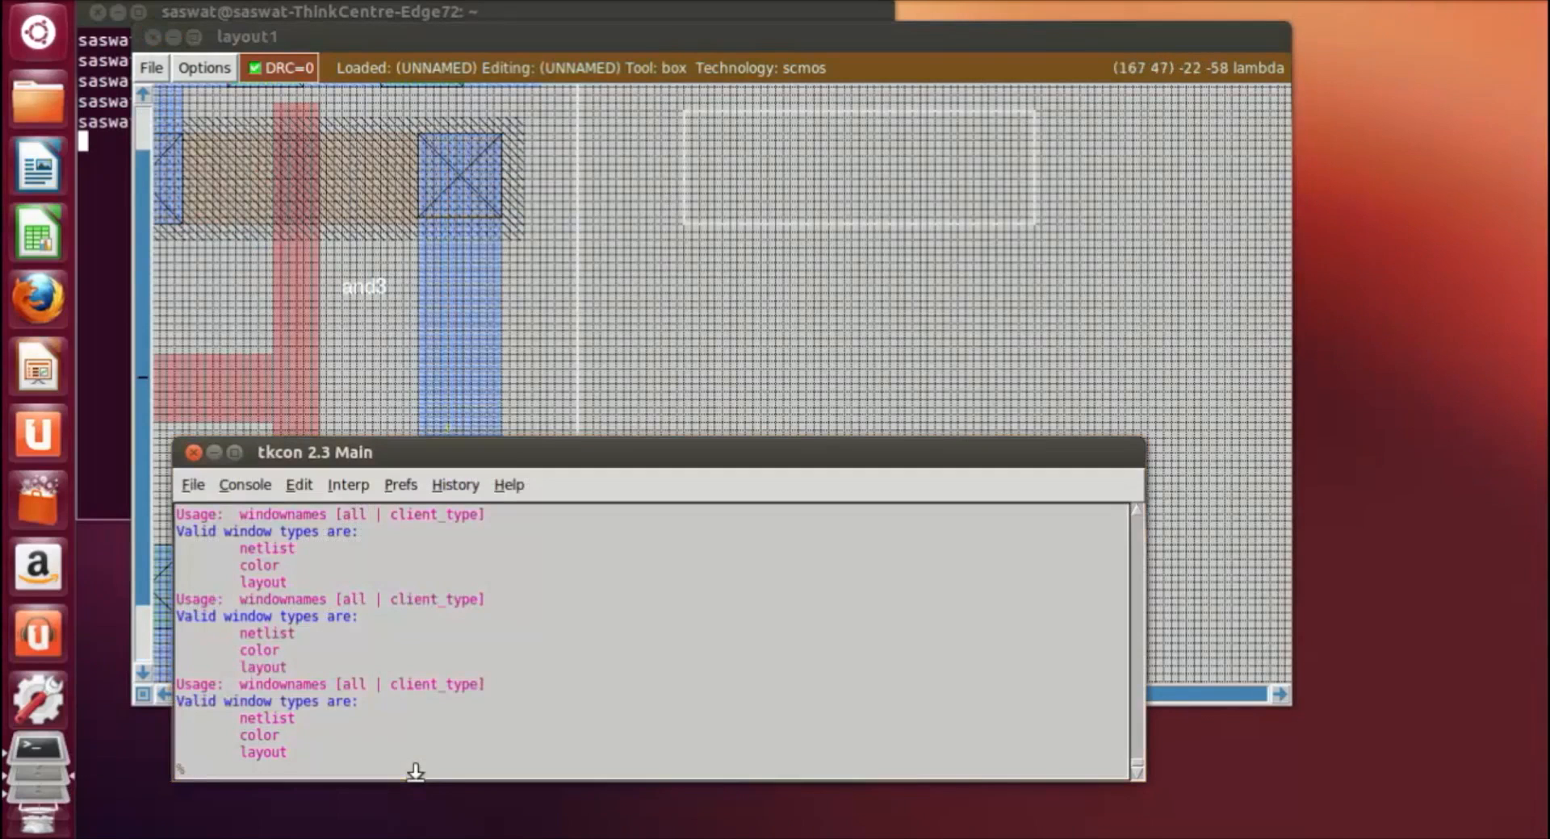
pyautogui.write('paint nwell')
pyautogui.press('Return')
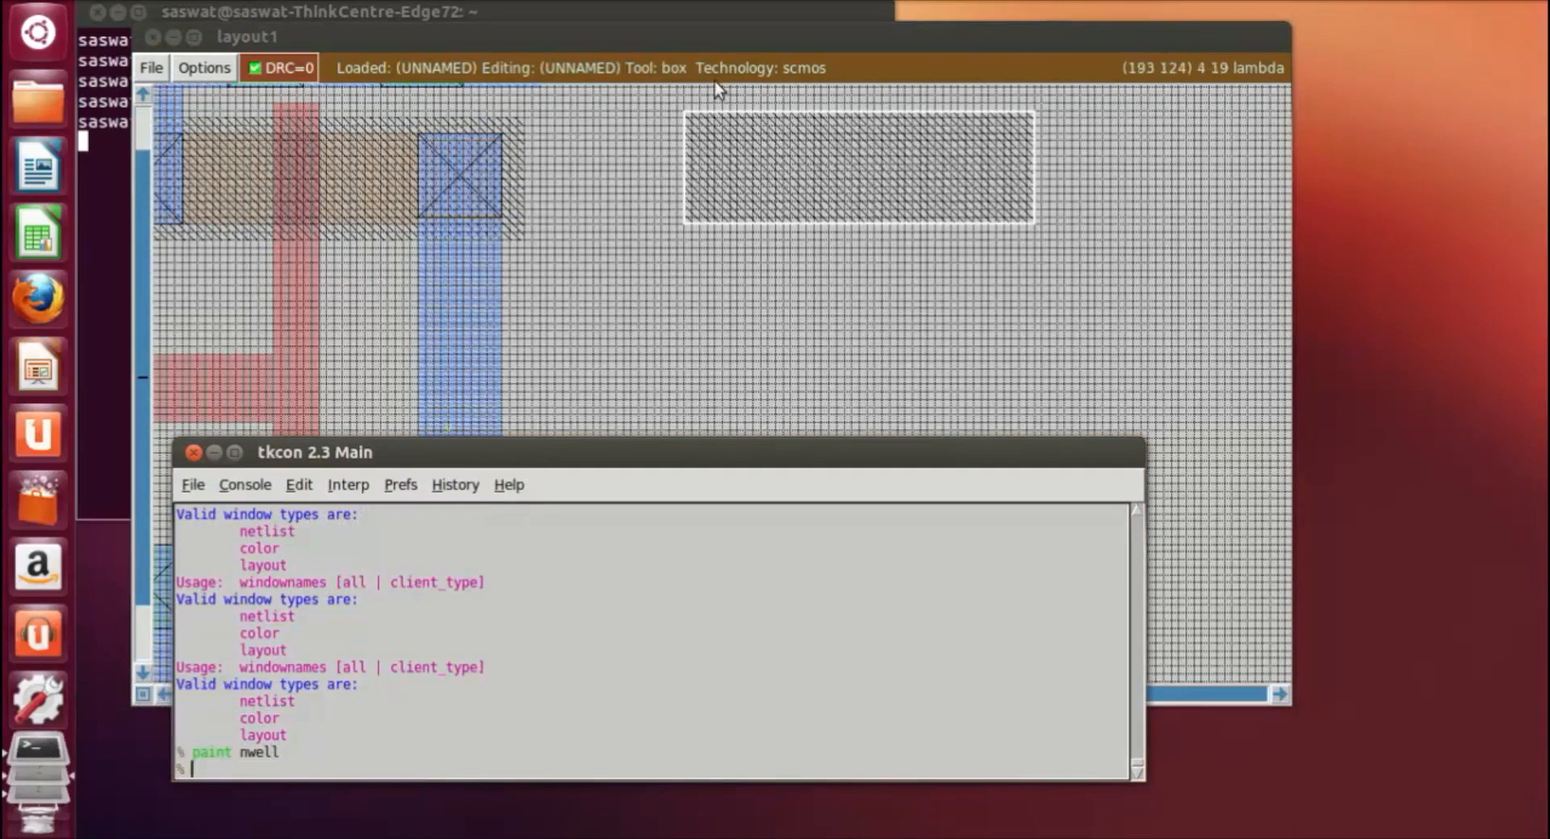
# Step: Box a smaller rectangle inside the new n-well, leaving a margin on all sides, and paint it with pdiff
pyautogui.click(715, 142)
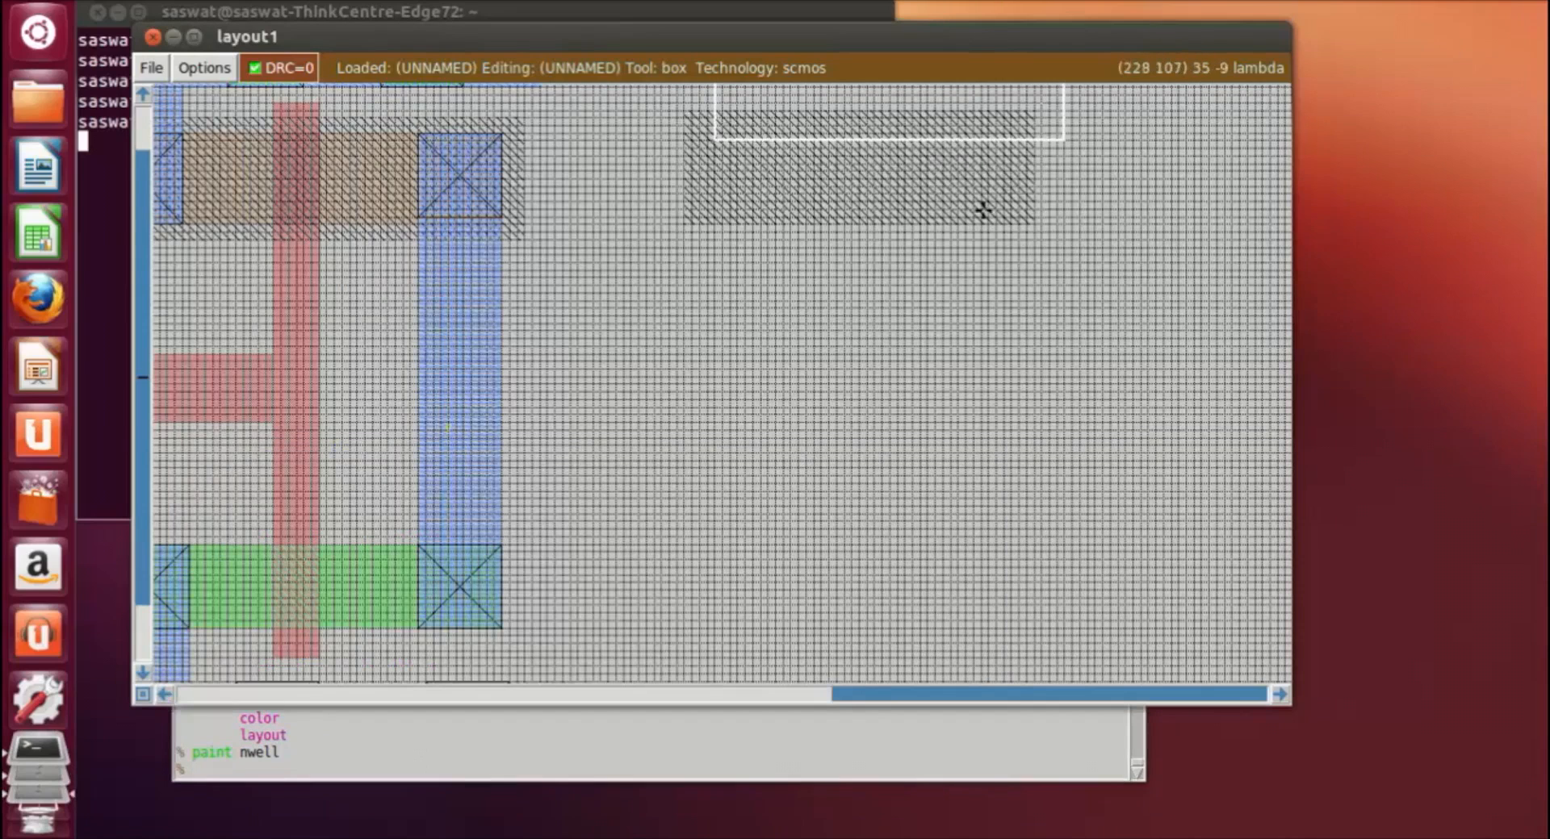
pyautogui.rightClick(997, 191)
pyautogui.moveTo(1010, 190); pyautogui.dragTo(996, 135, button='right')
pyautogui.click(393, 769)
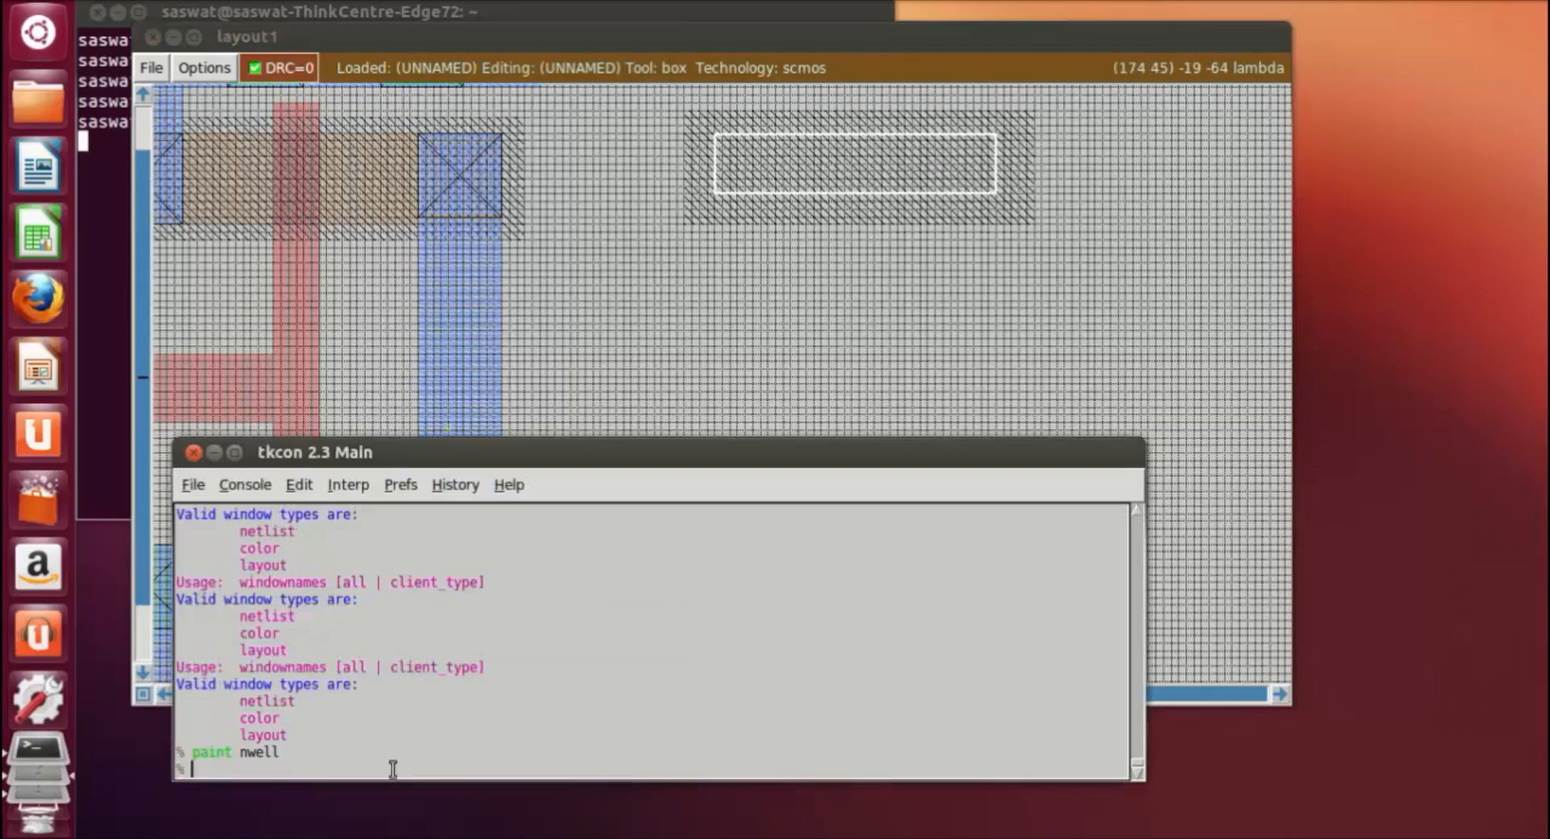
pyautogui.write('paint pdiff')
pyautogui.press('Return')
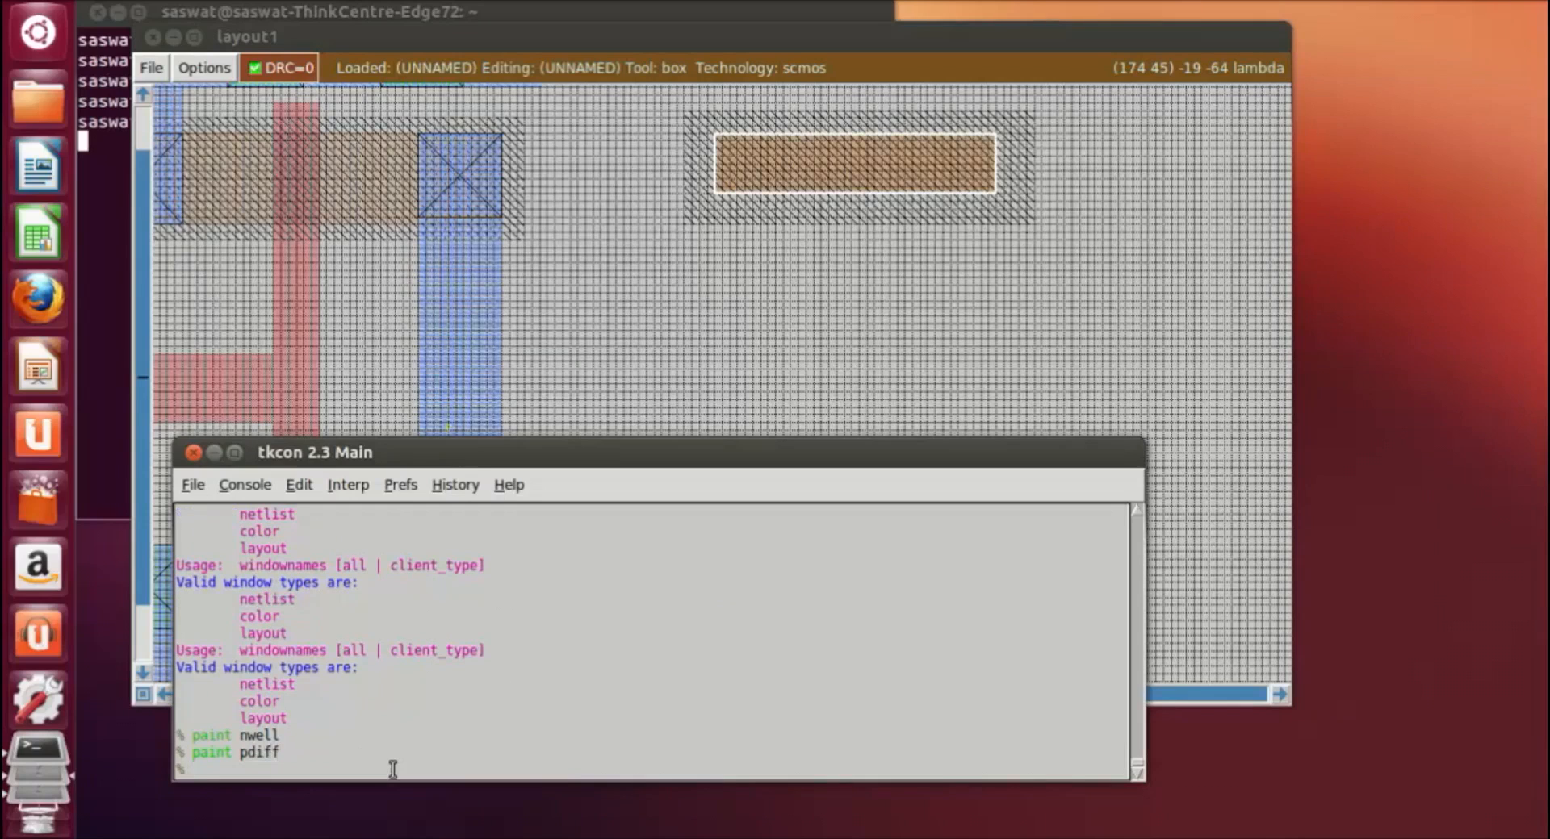
# Step: Position the same-size box below the p-diffusion, level with the and3 cell's n-diffusion, and paint it with ndiff
pyautogui.click(766, 389)
pyautogui.scroll(-2, 751, 392)
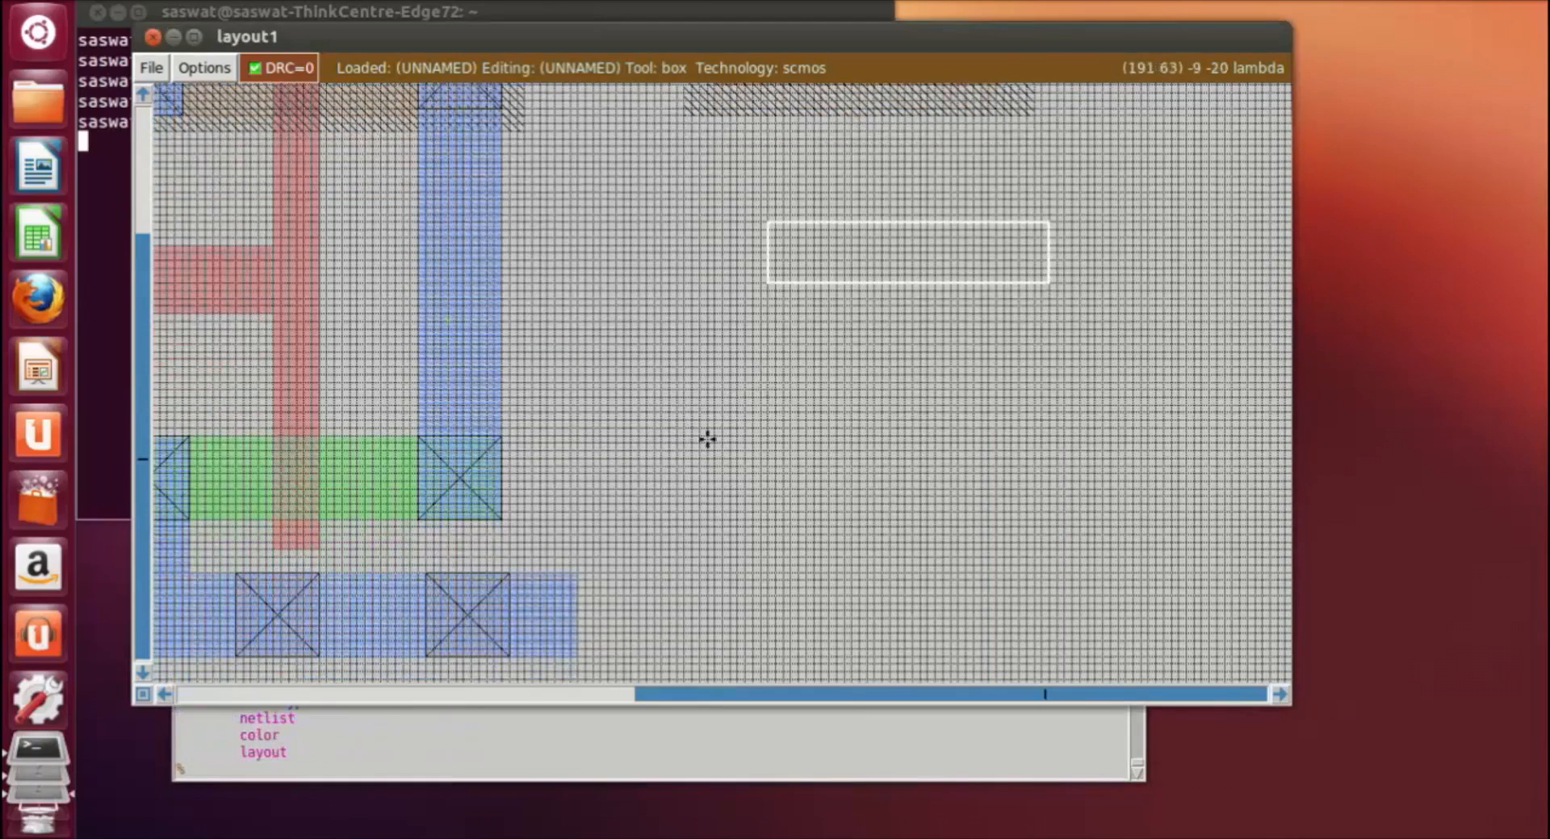
pyautogui.scroll(1, 692, 435)
pyautogui.click(699, 510)
pyautogui.click(722, 554)
pyautogui.click(726, 498)
pyautogui.click(721, 520)
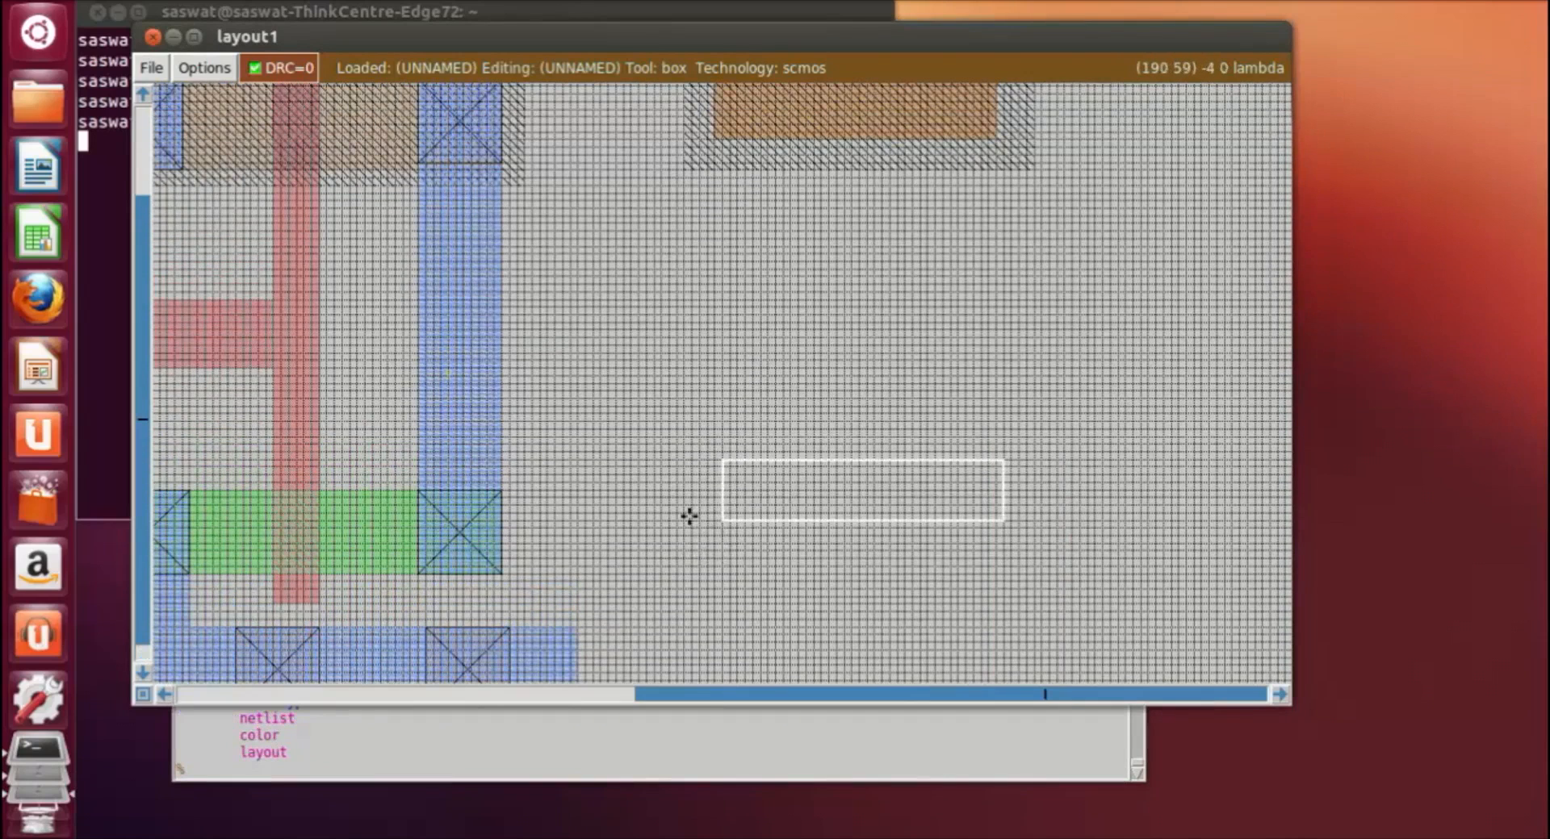
pyautogui.click(690, 507)
pyautogui.click(713, 507)
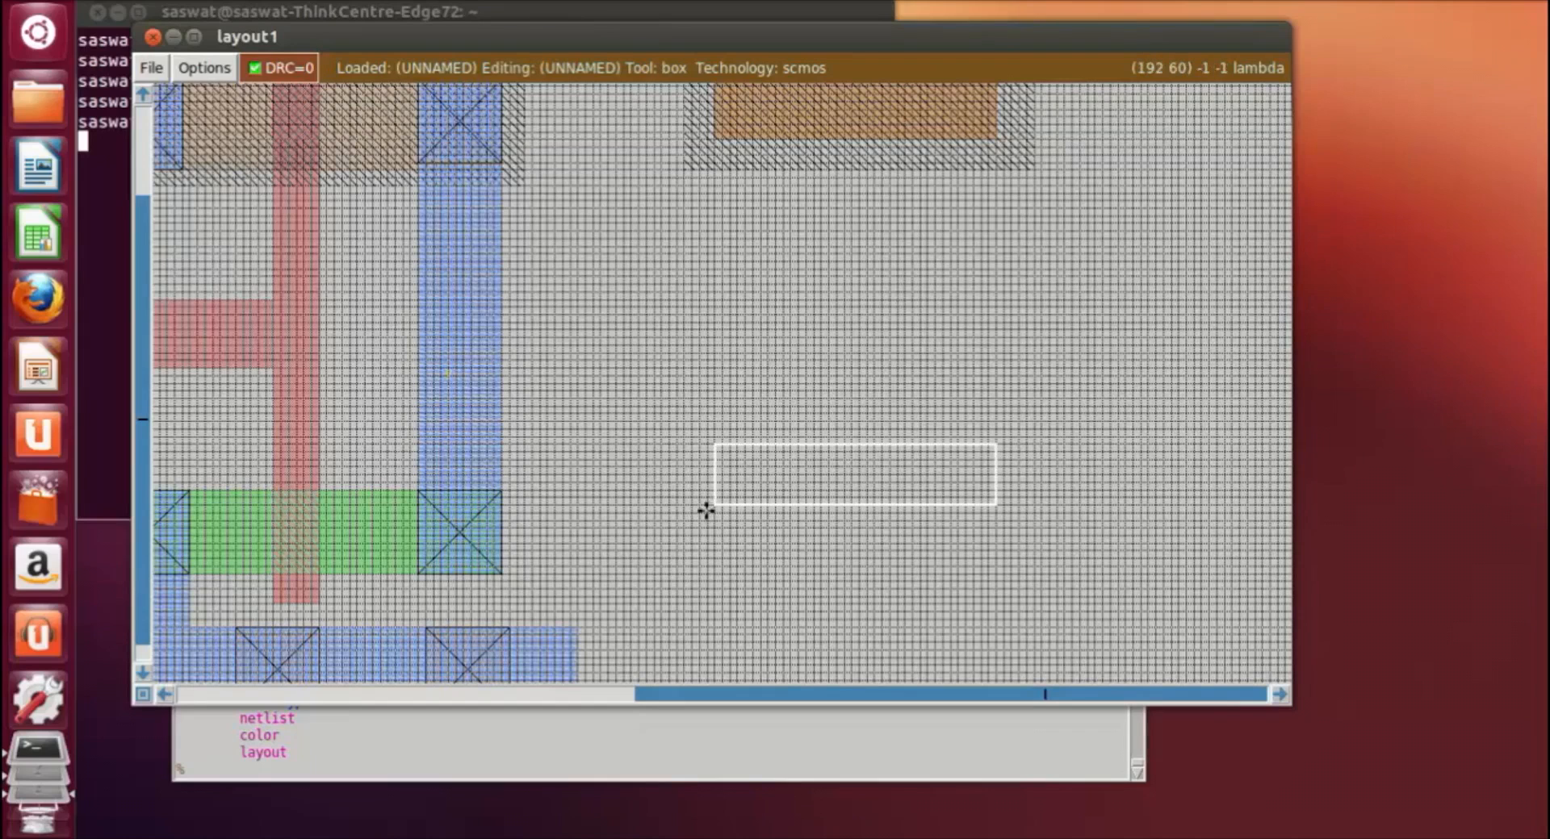
pyautogui.click(708, 510)
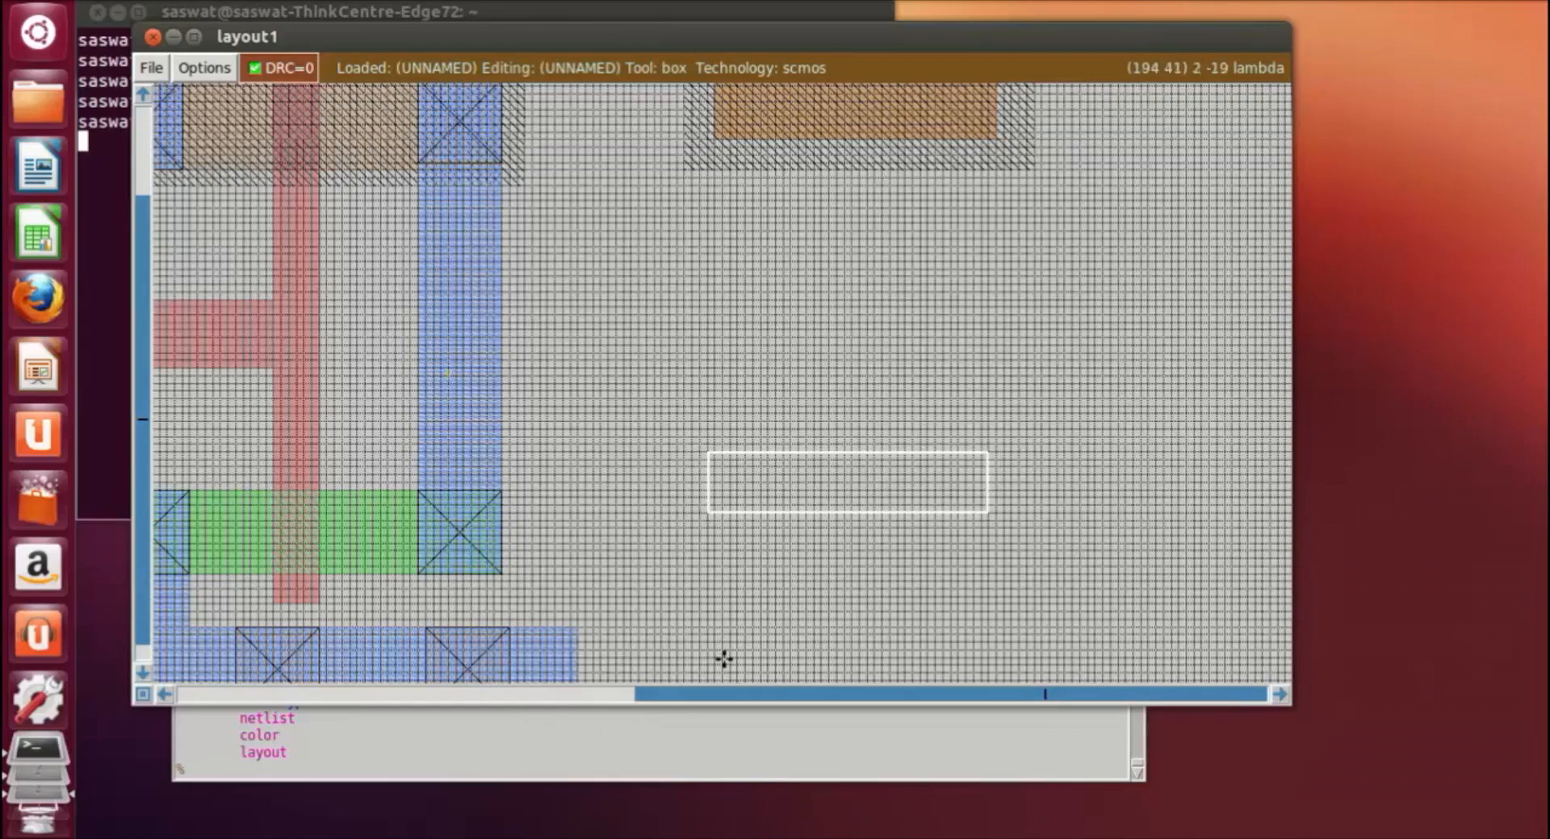
pyautogui.click(719, 550)
pyautogui.click(708, 551)
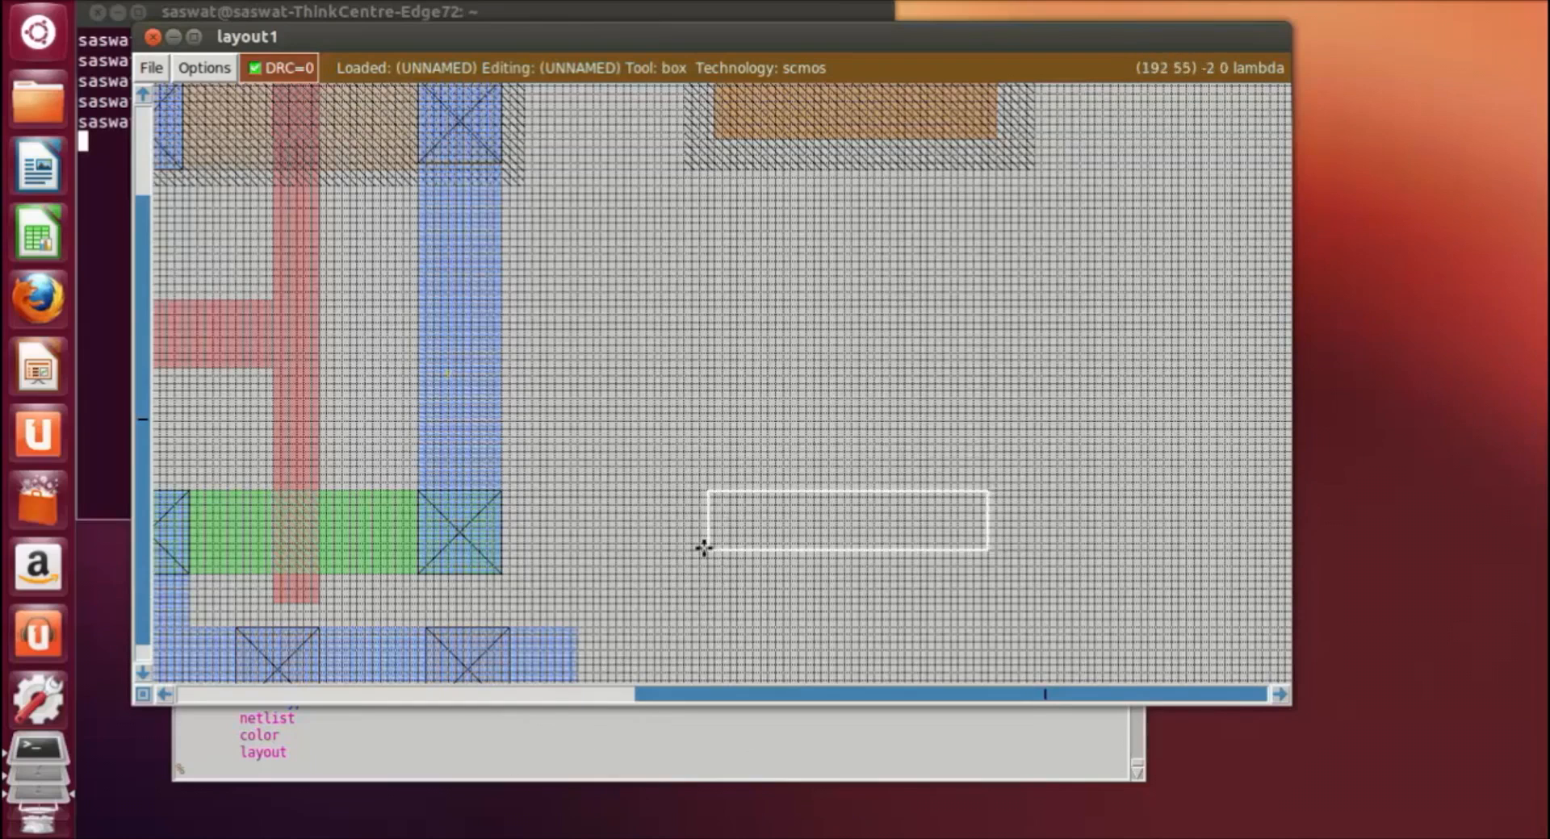
pyautogui.click(537, 759)
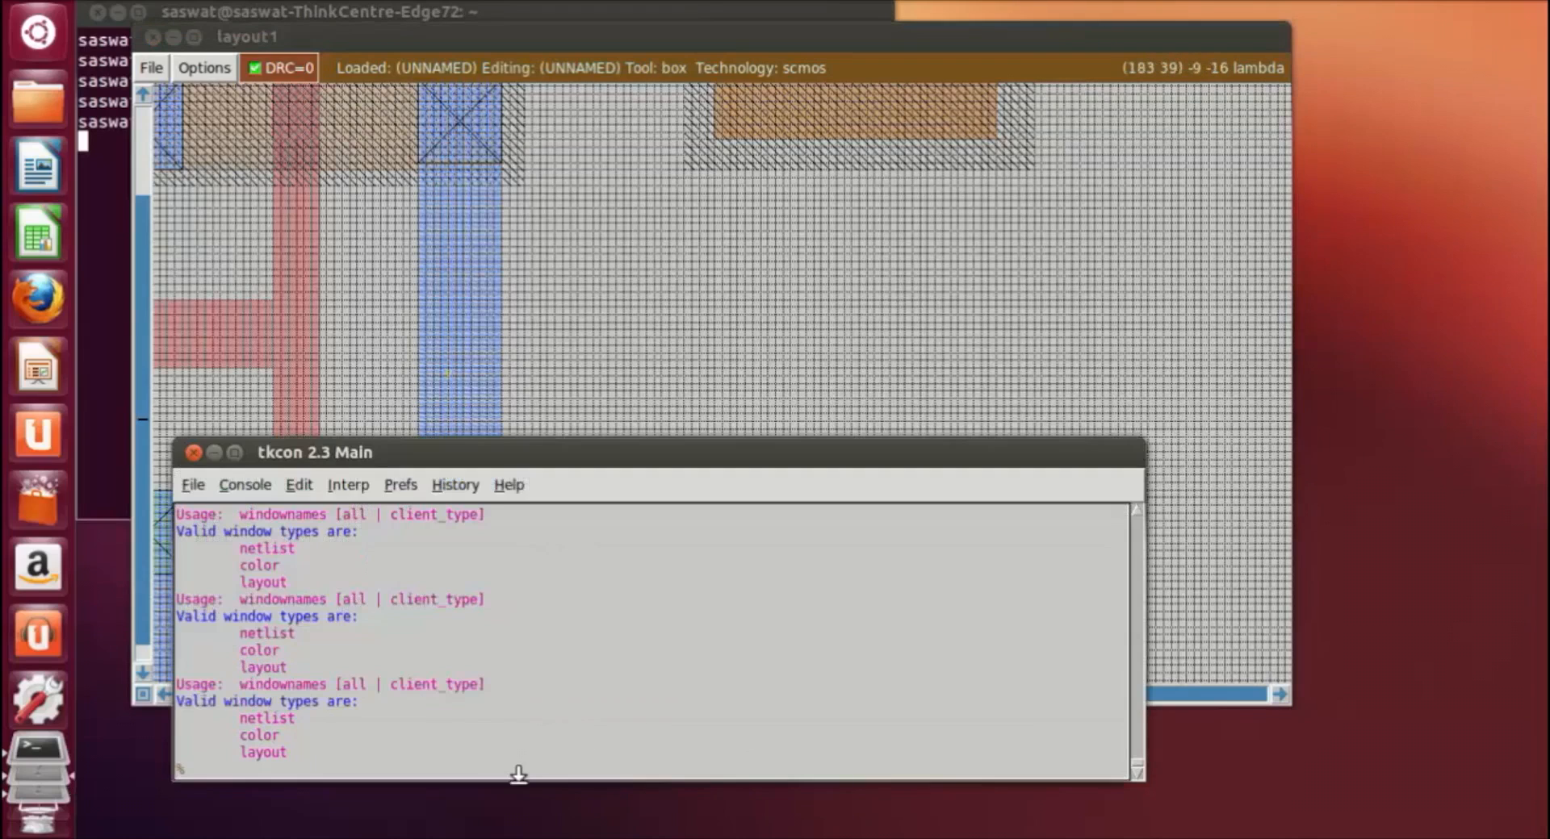
pyautogui.write('paint r')
pyautogui.write('diff')
pyautogui.press('Return')
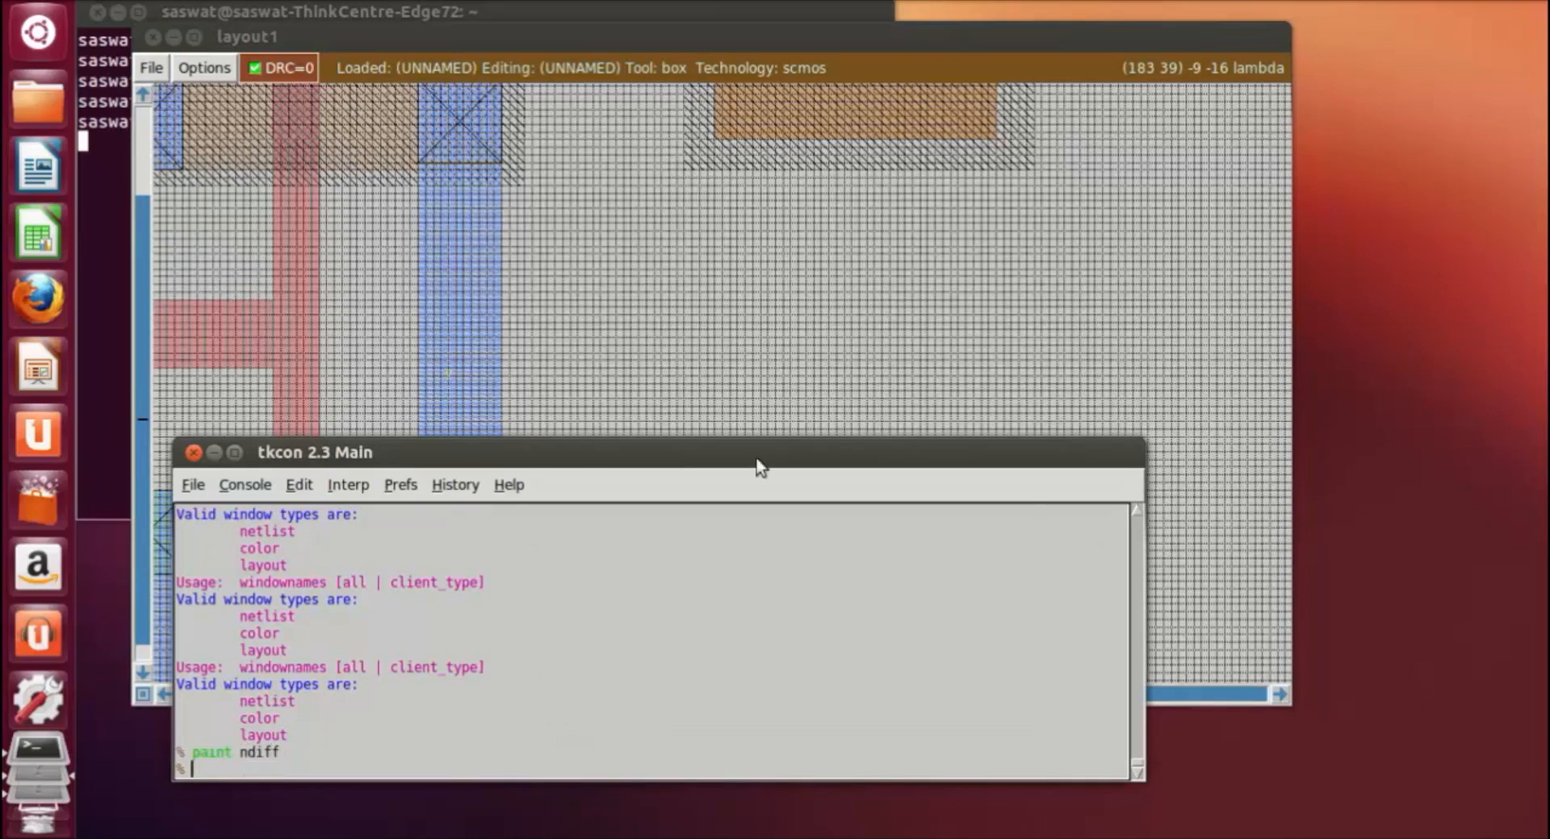
# Step: Box a vertical strip about 6 by 73 lambda crossing the new p- and n-diffusions, extending past both, and paint it with poly
pyautogui.click(780, 406)
pyautogui.scroll(2, 865, 352)
pyautogui.scroll(-1, 816, 274)
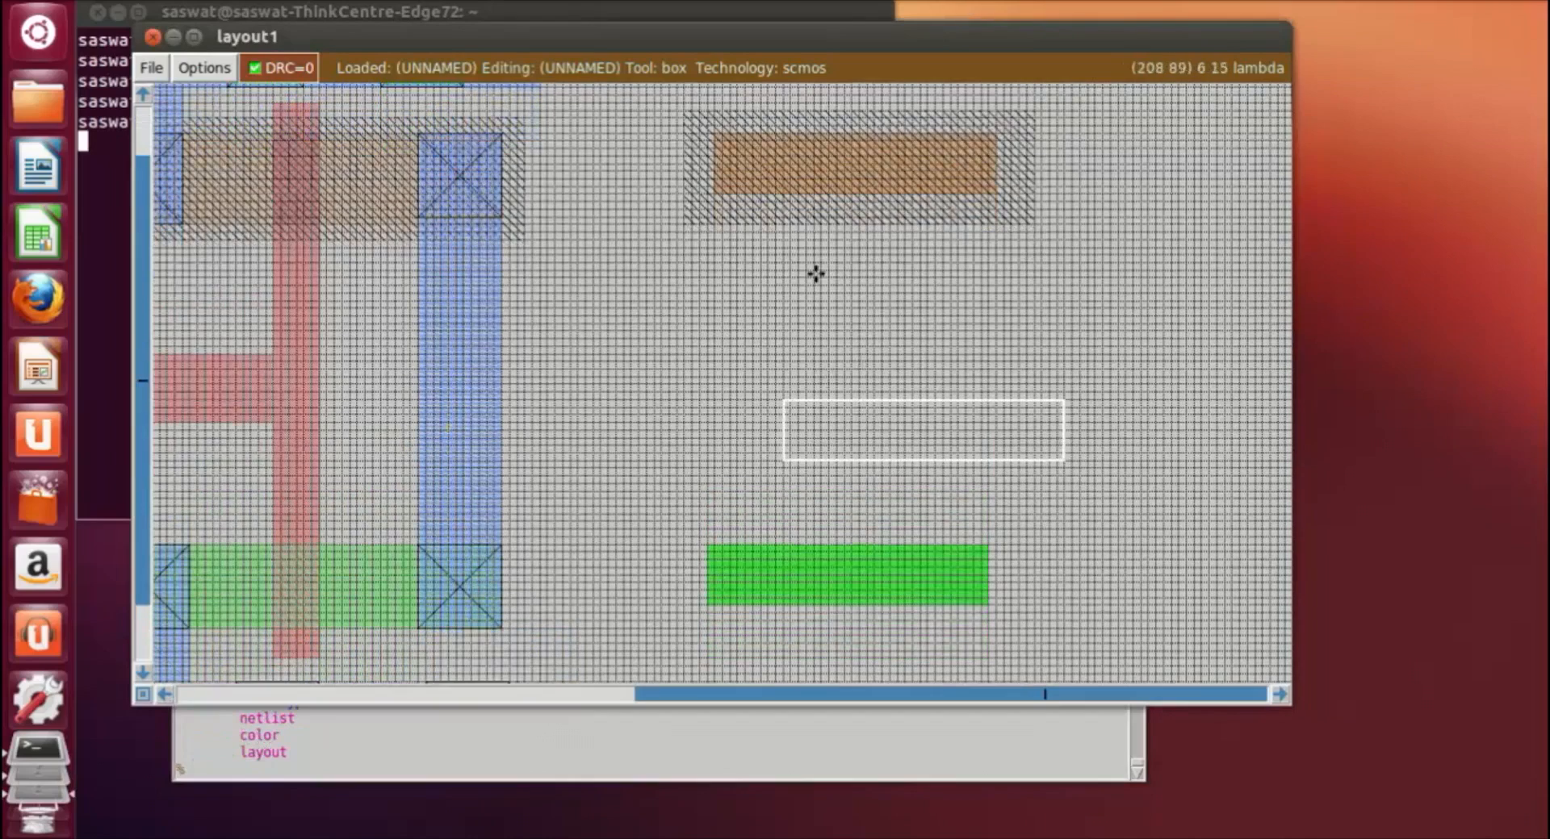
pyautogui.scroll(1, 815, 101)
pyautogui.click(821, 125)
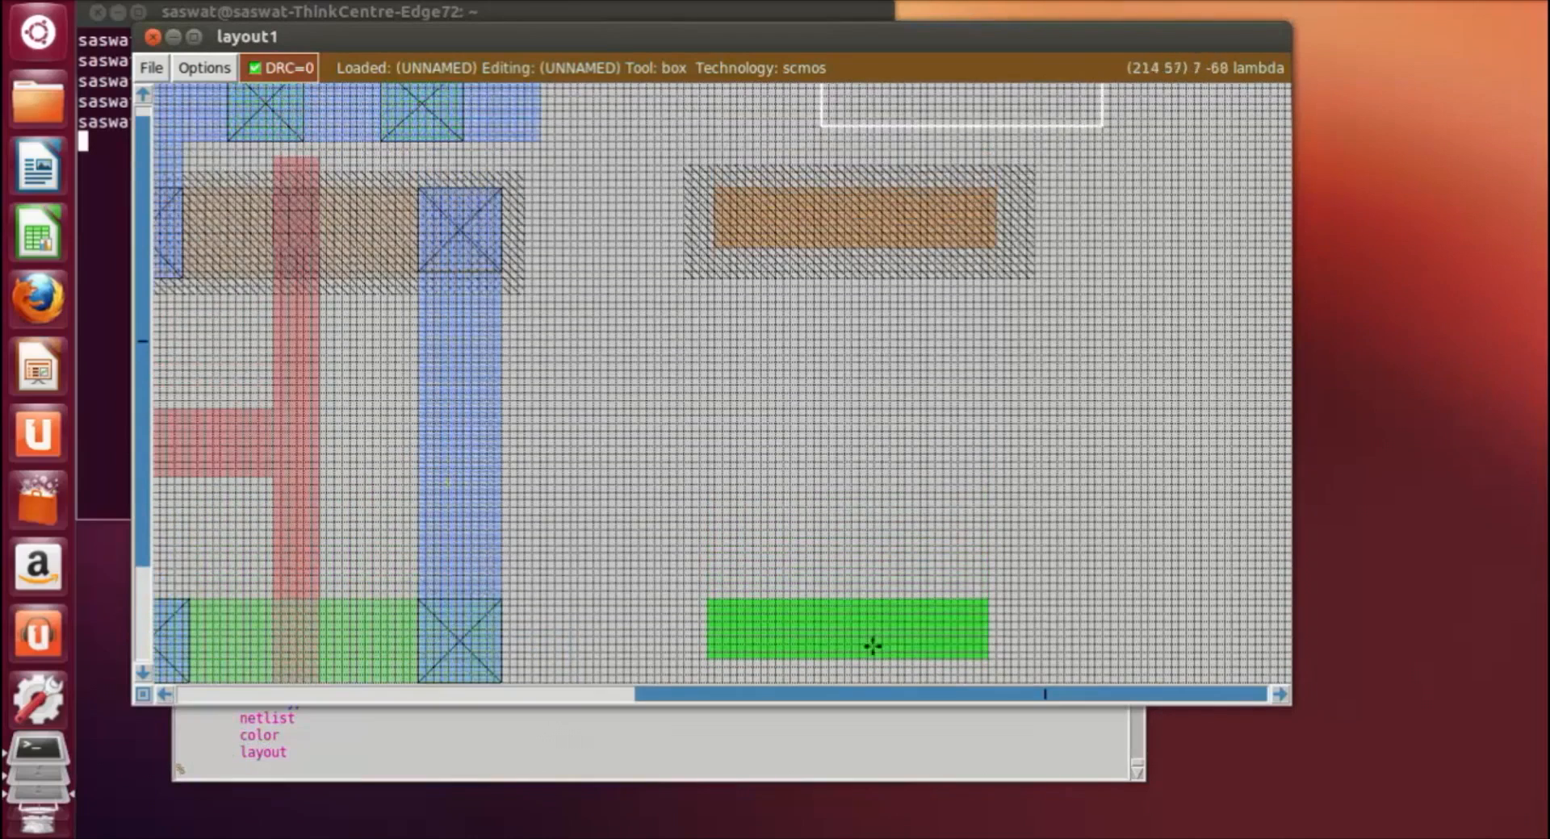
pyautogui.rightClick(866, 680)
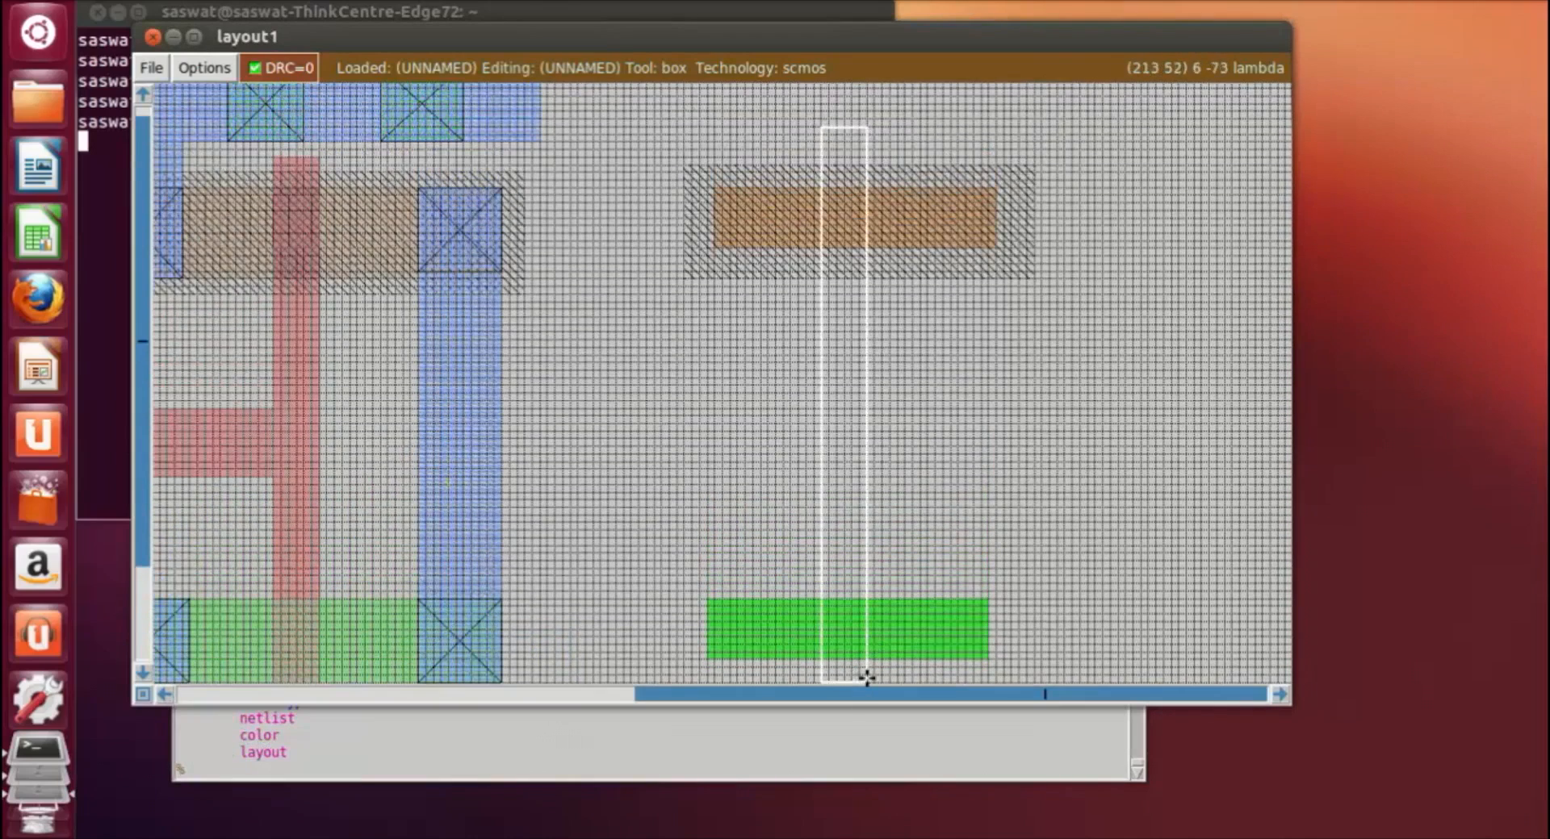
pyautogui.click(537, 771)
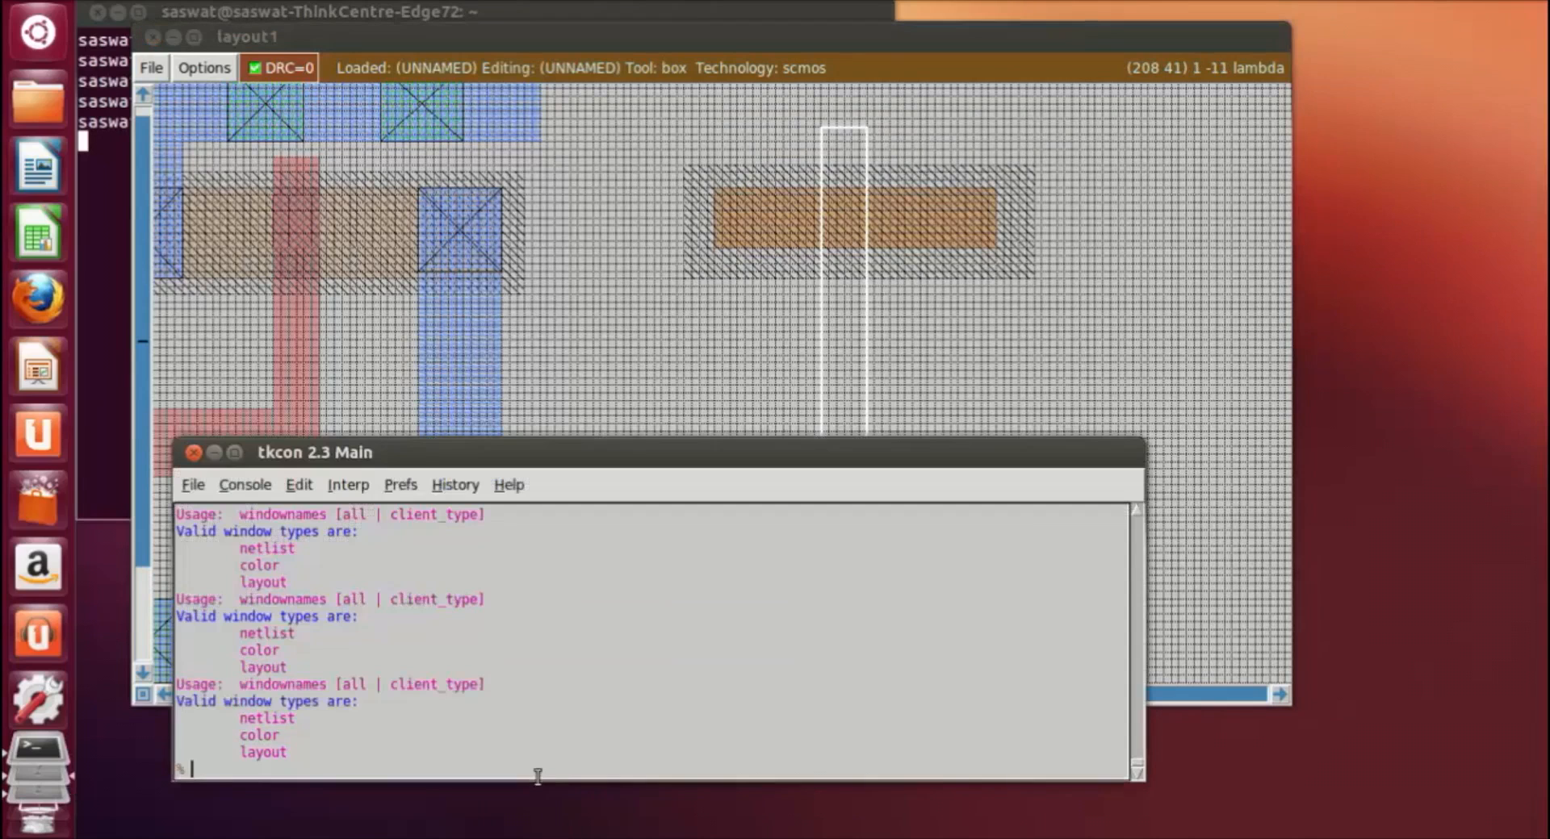
pyautogui.write('paint poly')
pyautogui.press('Return')
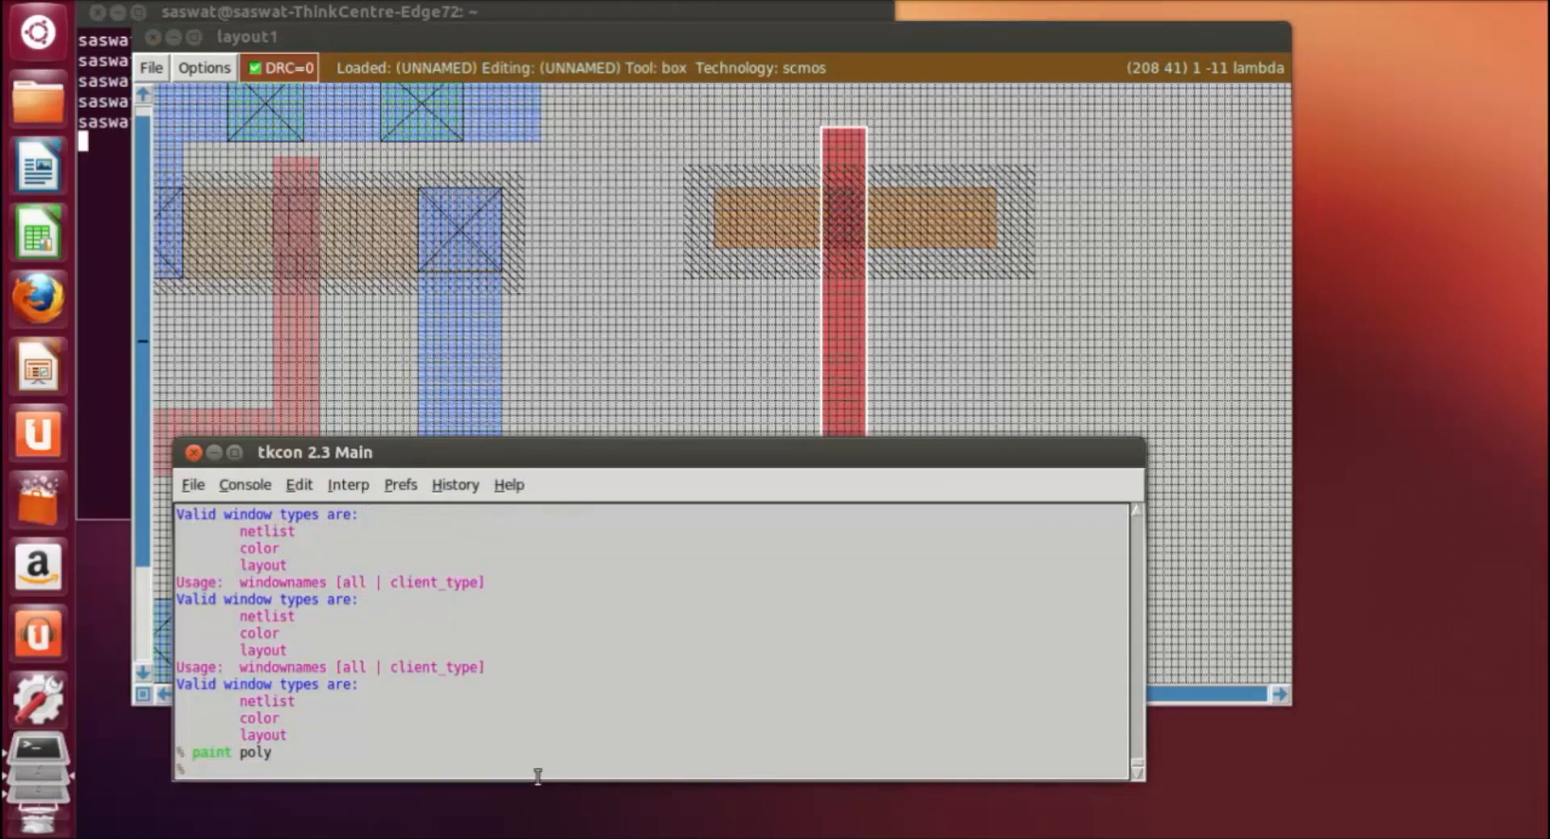
# Step: Box a narrow vertical strip from the p-diffusion's left part up past the n-well's upper edge and paint it with m1
pyautogui.click(1094, 361)
pyautogui.scroll(3, 1065, 384)
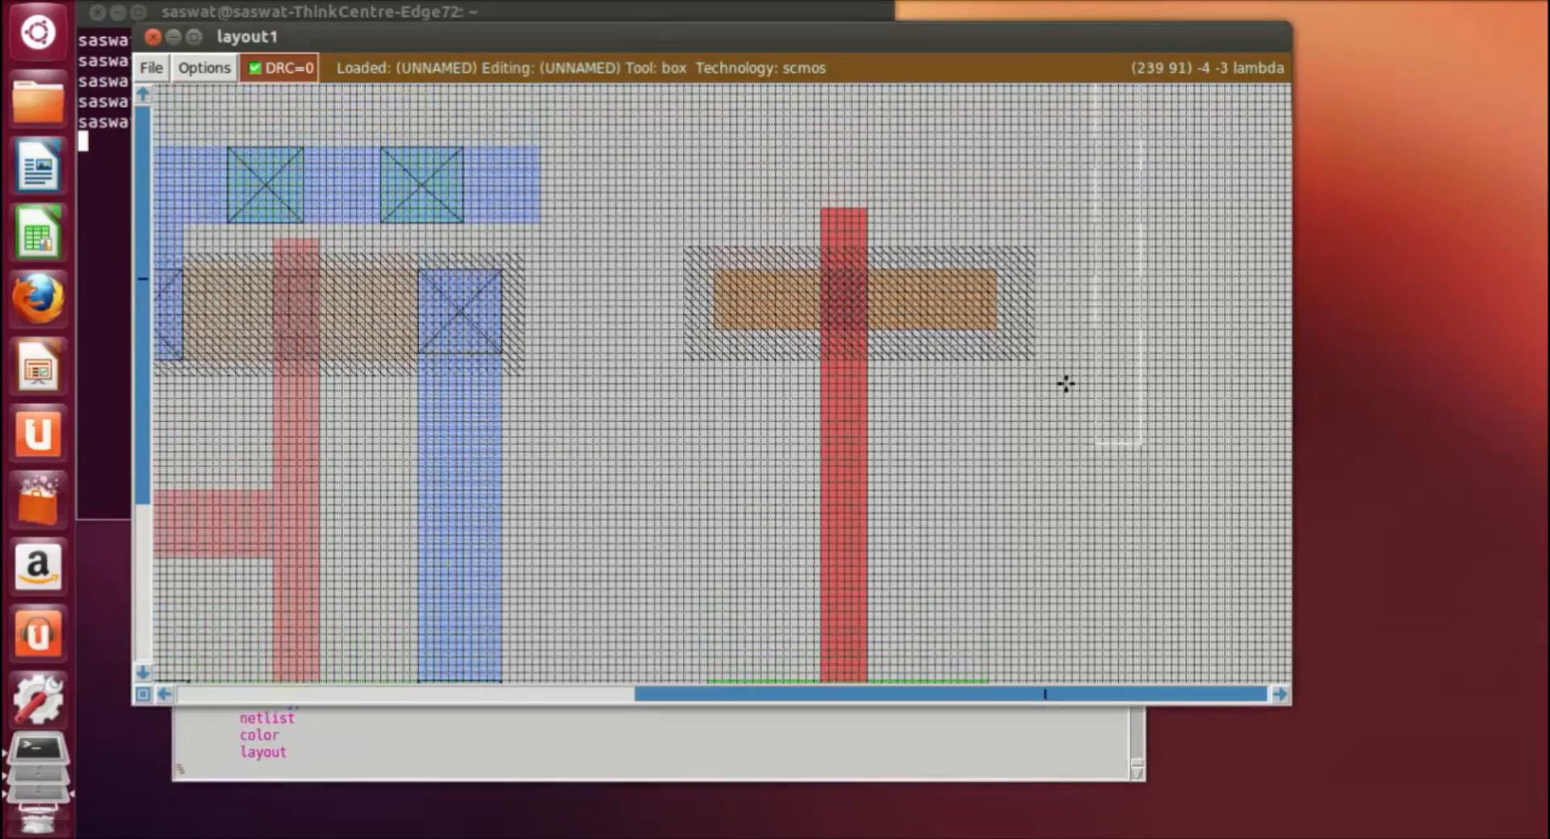
pyautogui.click(675, 146)
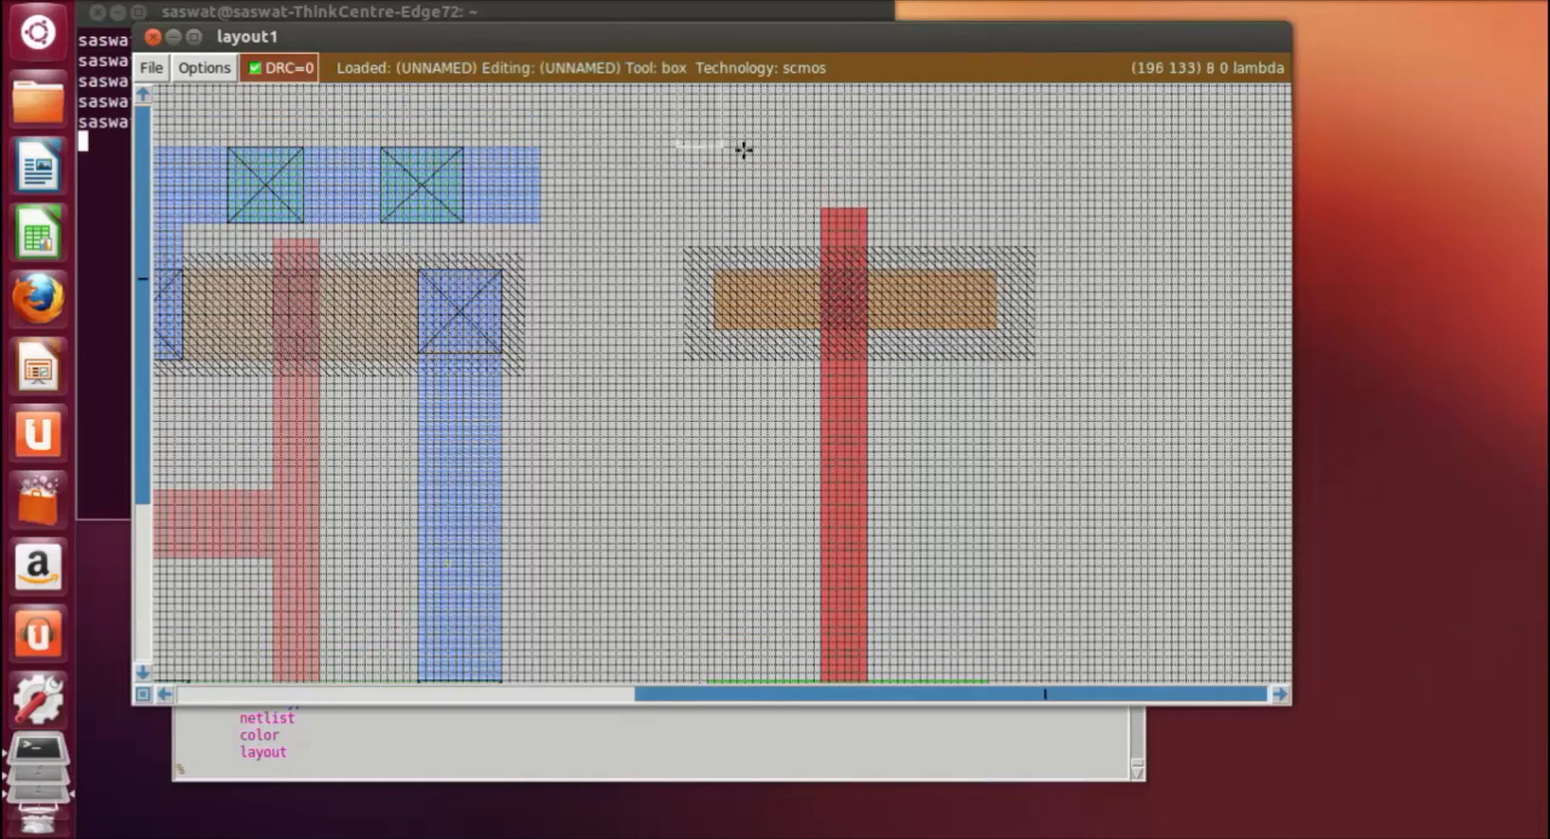
pyautogui.click(729, 321)
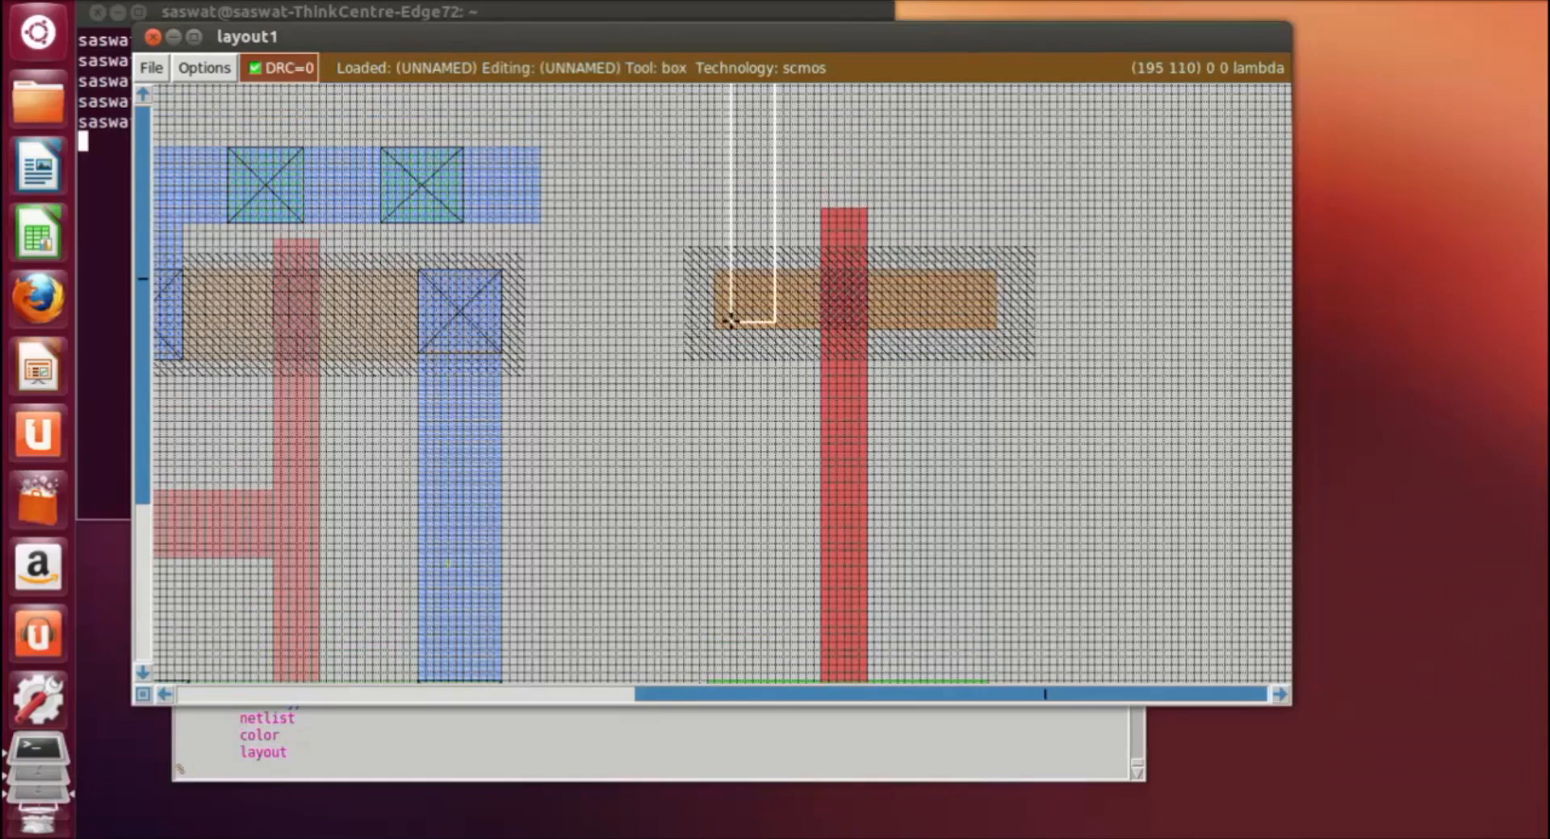
pyautogui.scroll(5, 730, 321)
pyautogui.rightClick(731, 292)
pyautogui.rightClick(788, 305)
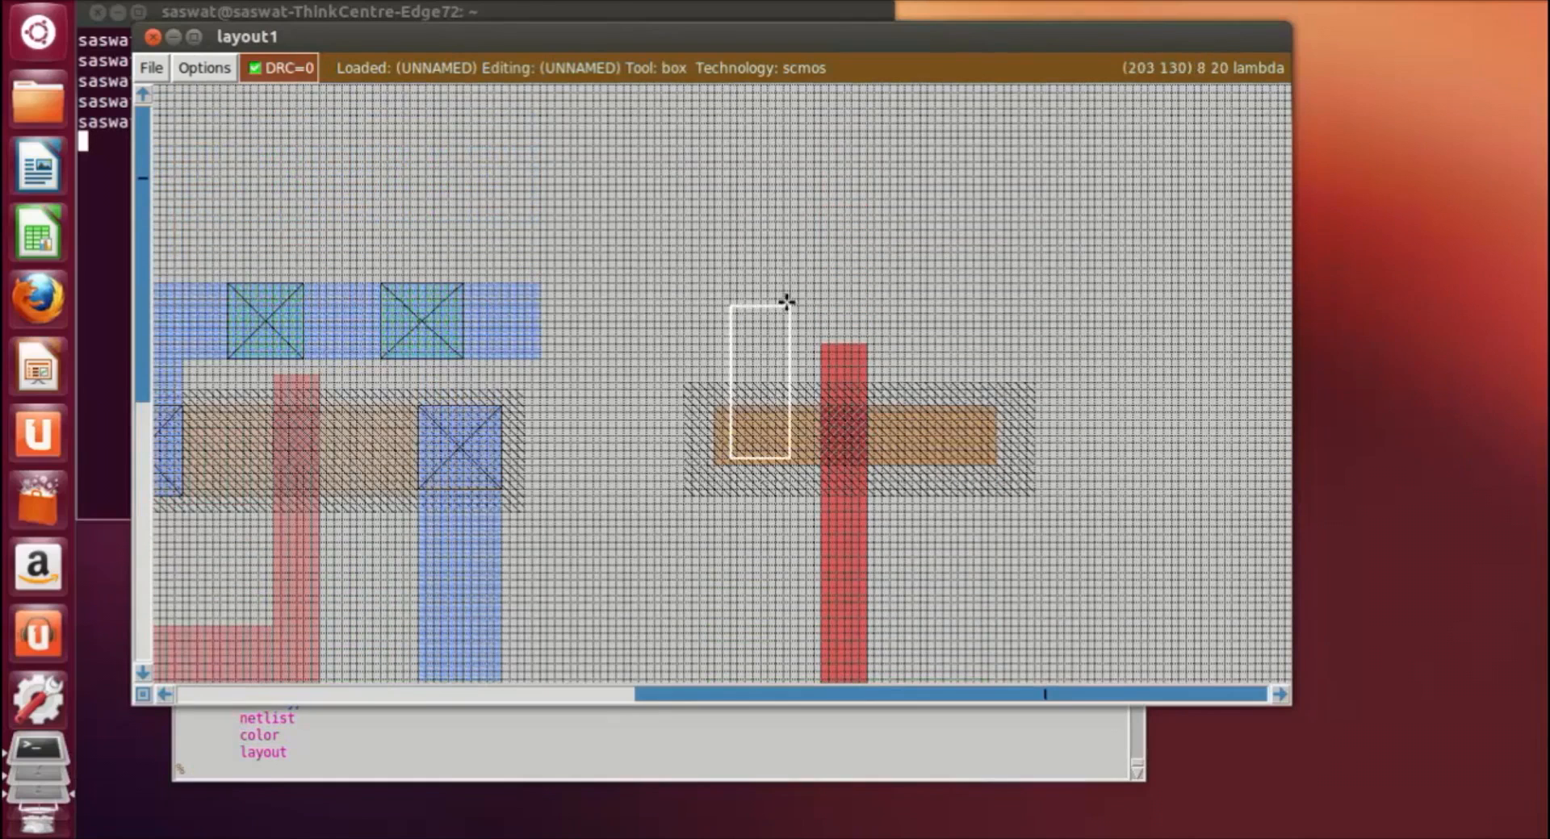
pyautogui.click(609, 769)
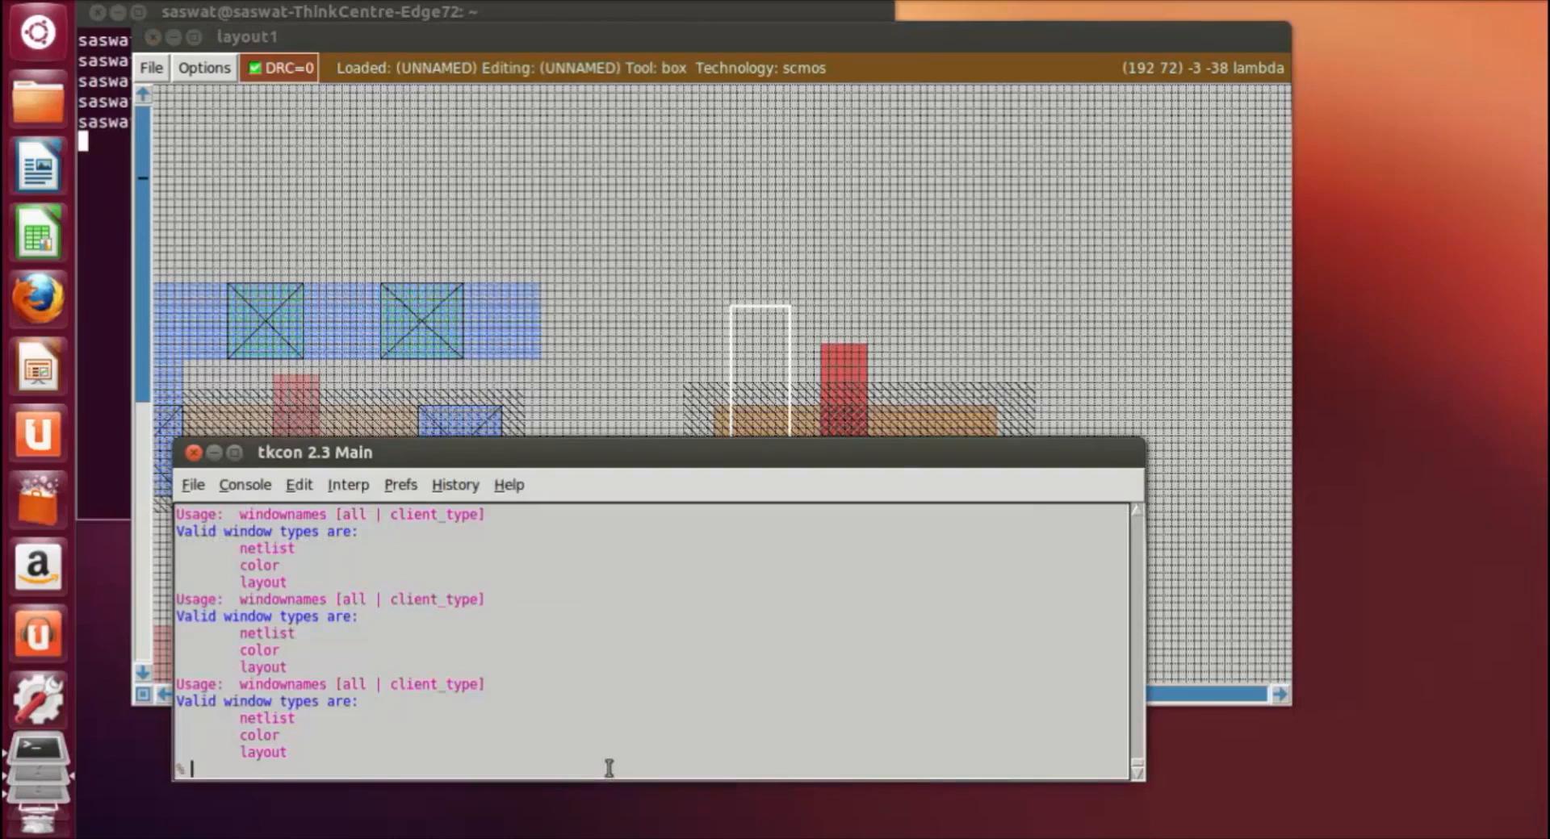
pyautogui.write('paint m1')
pyautogui.press('Return')
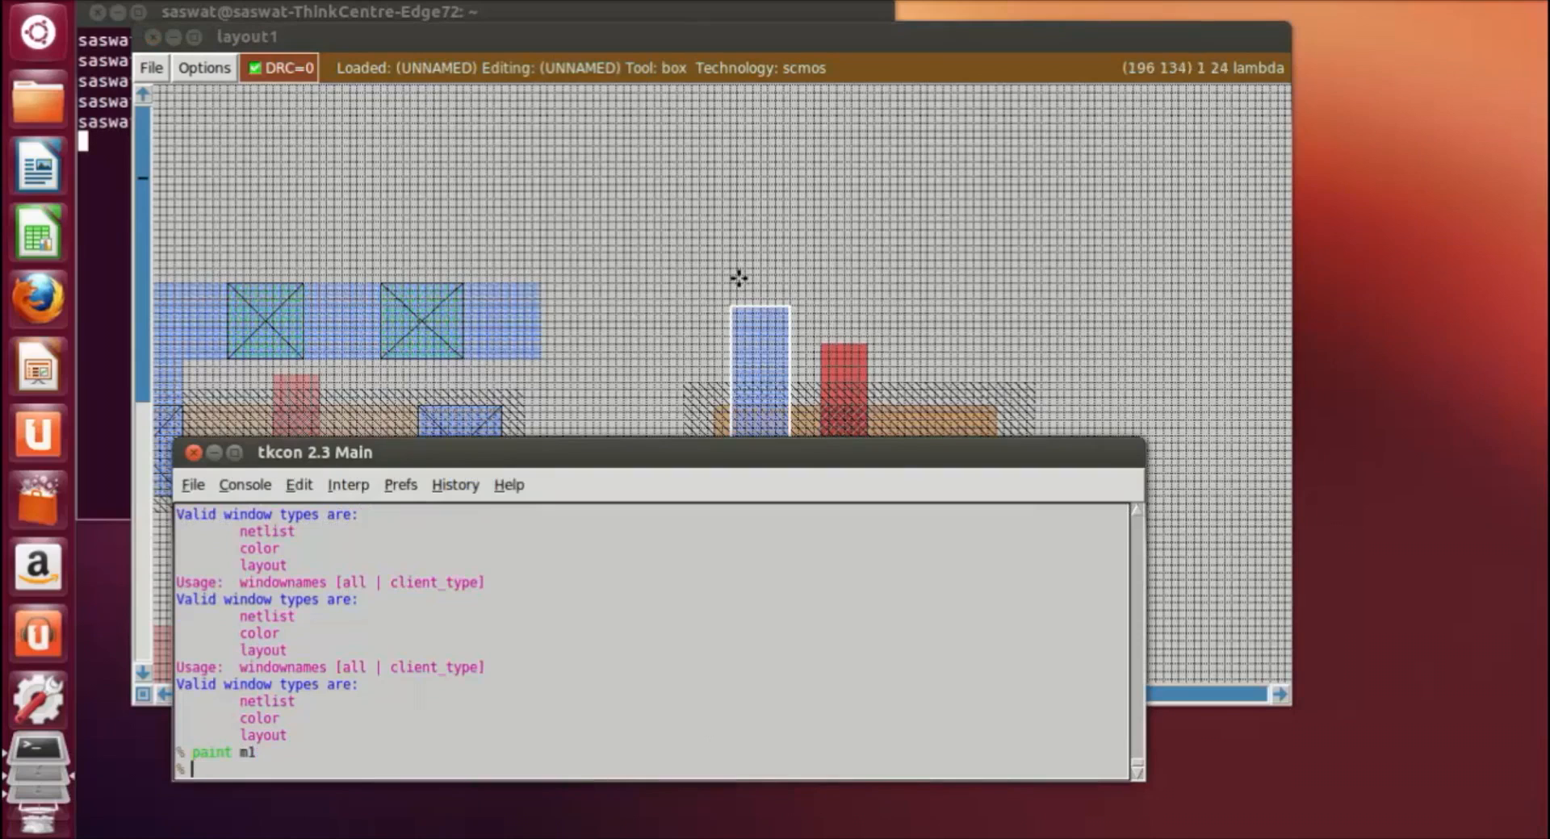
# Step: Box a horizontal rail about 37 by 8 lambda across the upper end of the new metal strip and paint it with m1
pyautogui.click(731, 334)
pyautogui.rightClick(1010, 275)
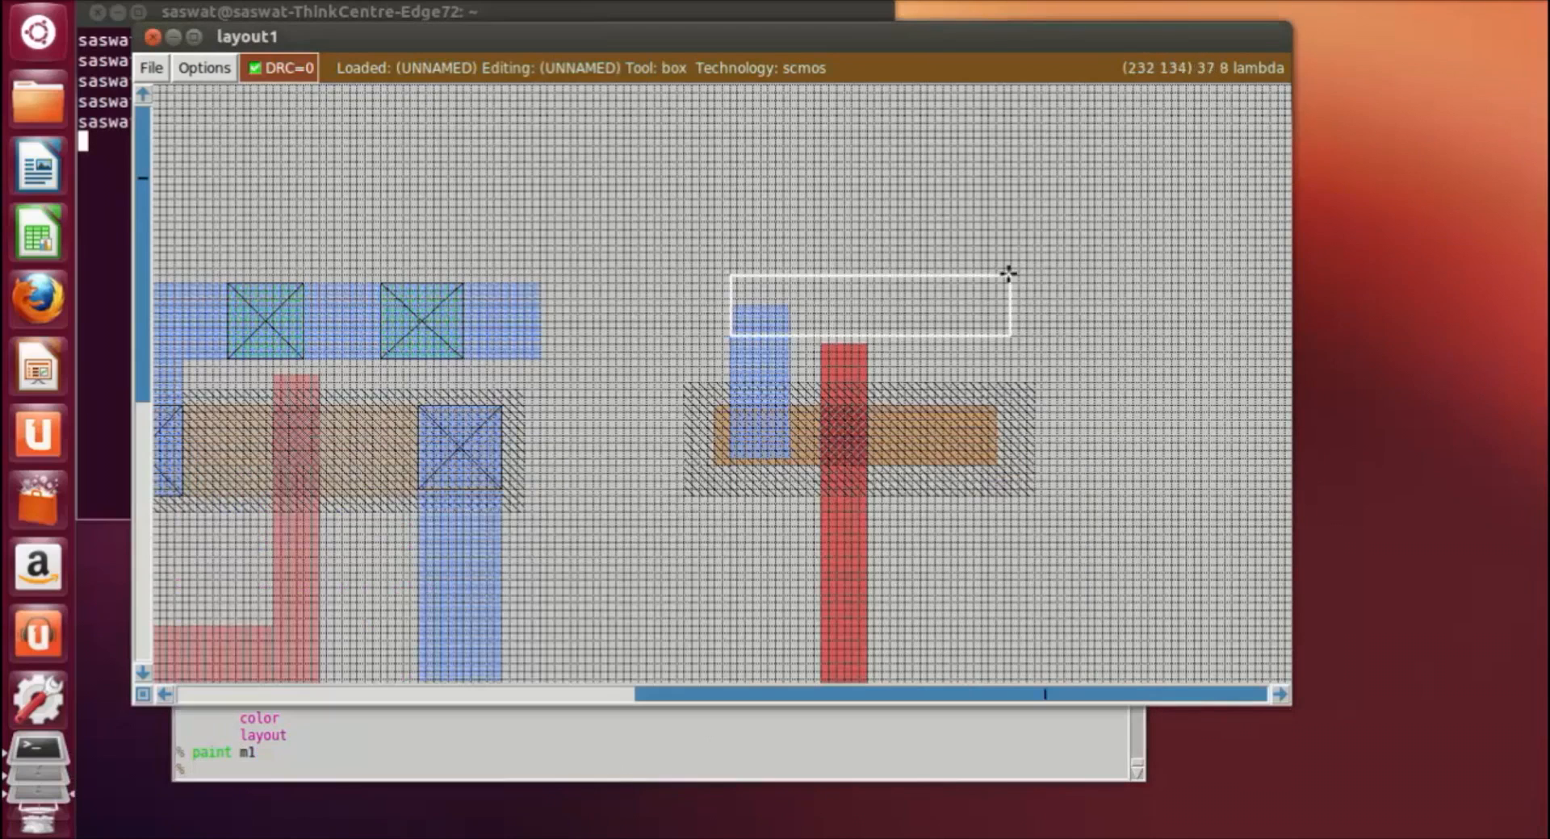
pyautogui.click(690, 763)
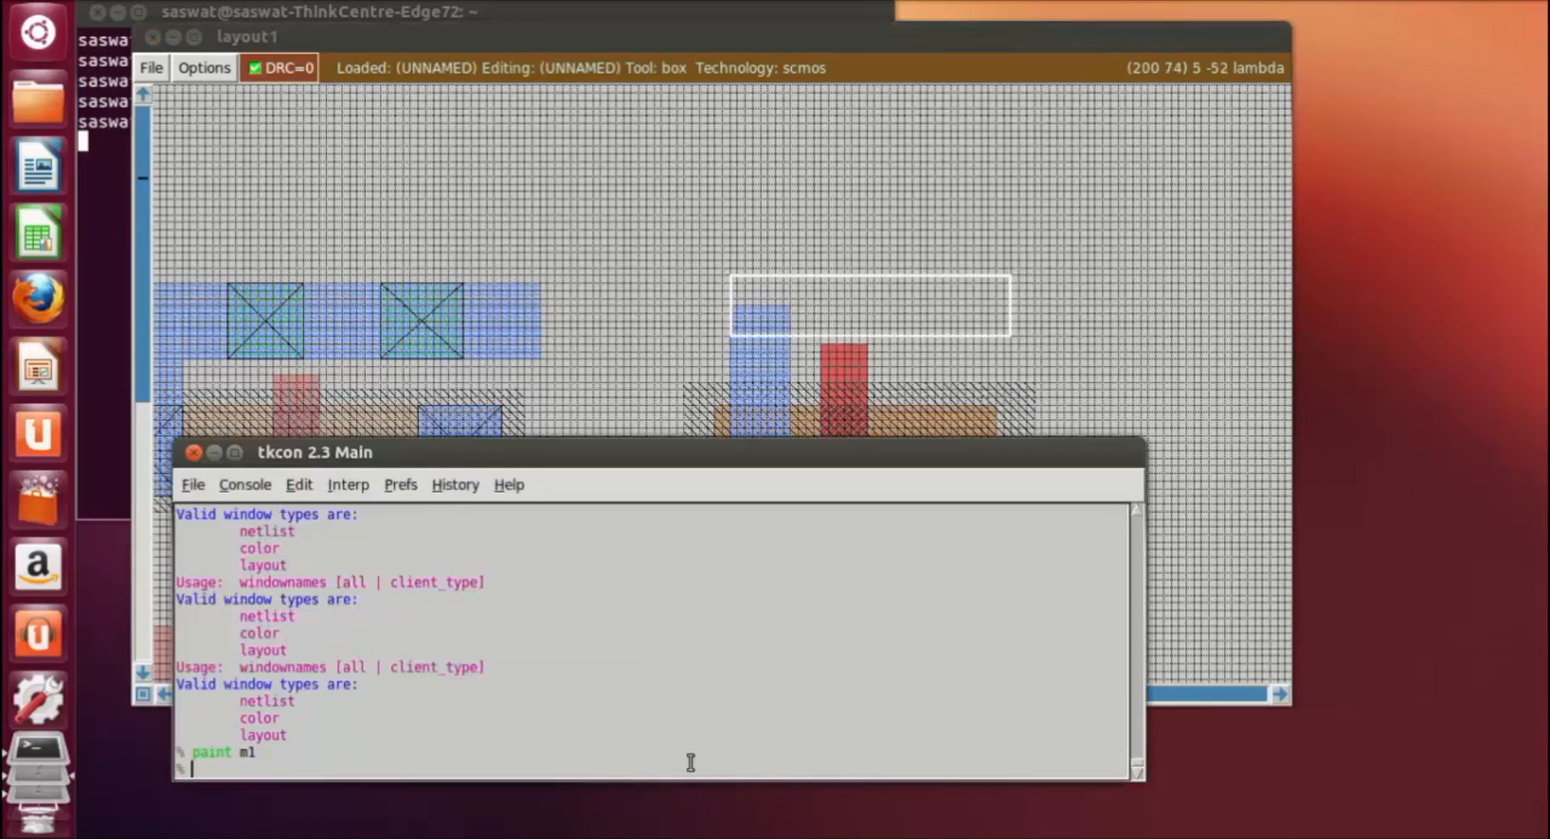
pyautogui.write('paint m1')
pyautogui.press('Return')
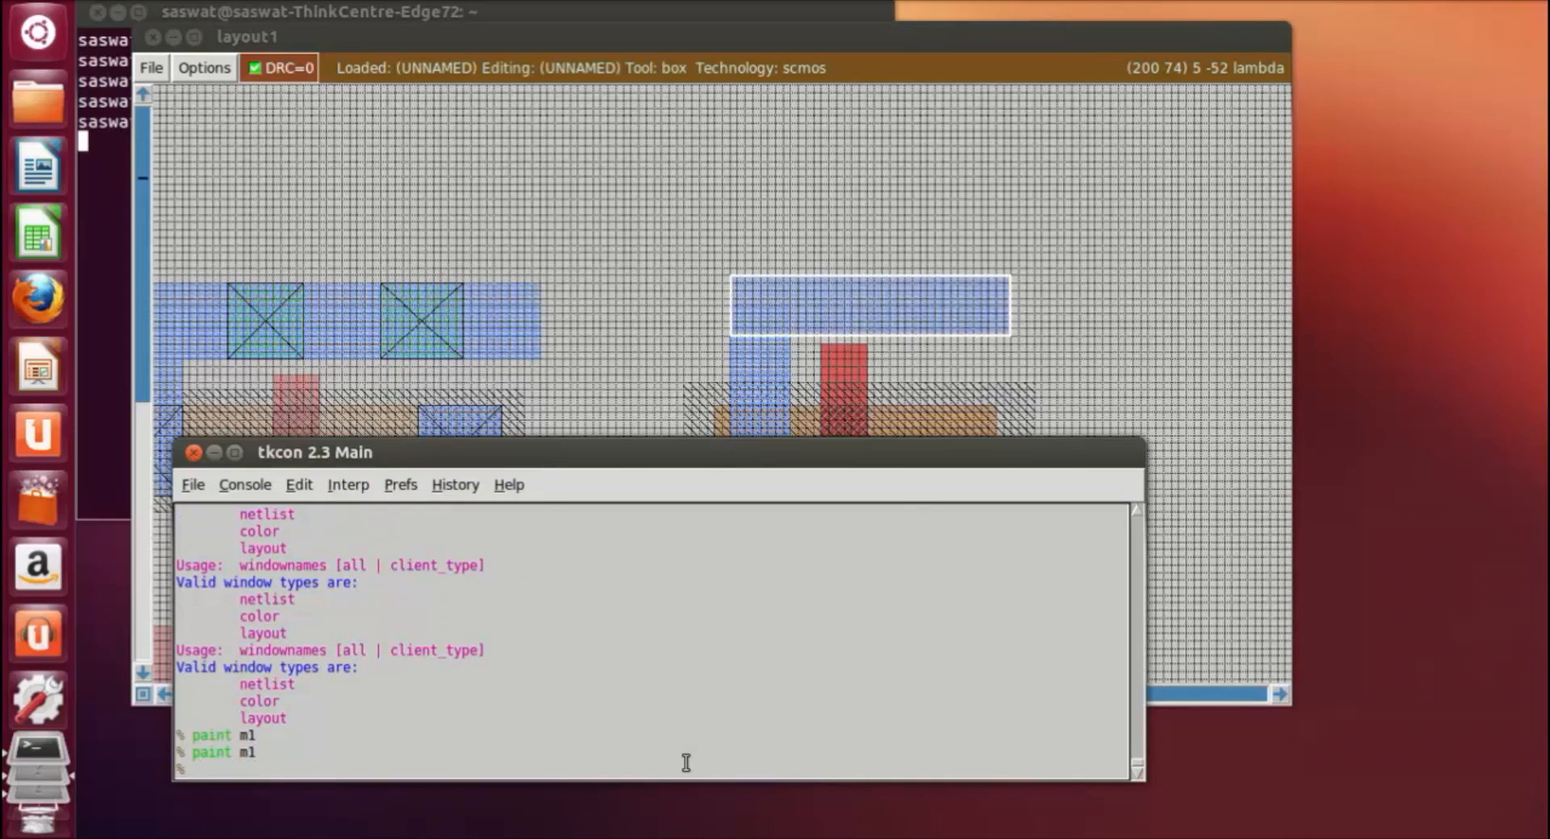
# Step: Position the same-size rail box below the new n-diffusion, level with the and3 cell's lower rail, and paint it with m1
pyautogui.click(1120, 359)
pyautogui.scroll(-1, 1131, 515)
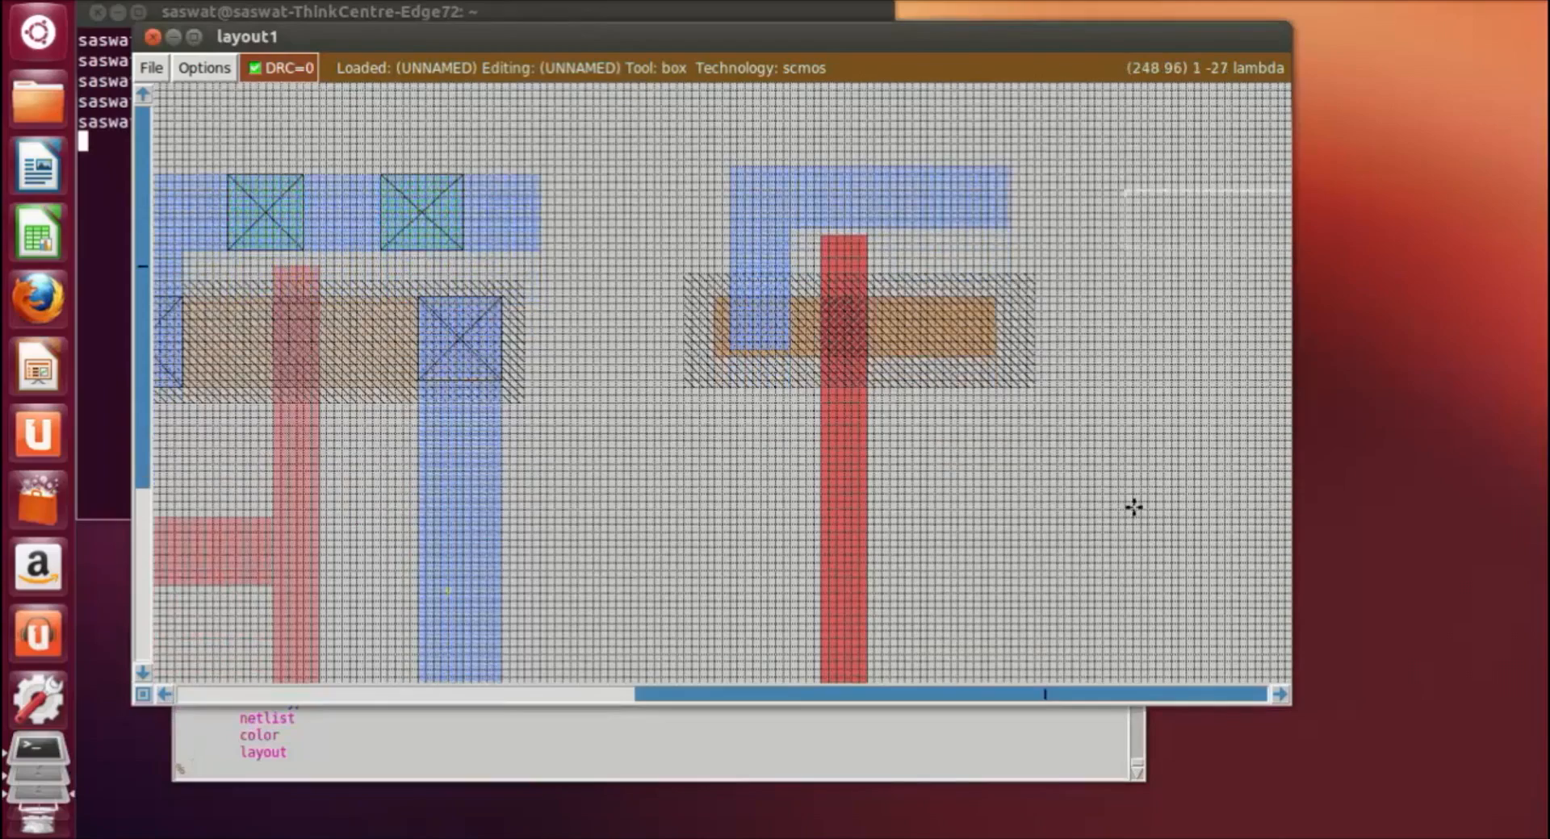
pyautogui.scroll(-6, 1133, 506)
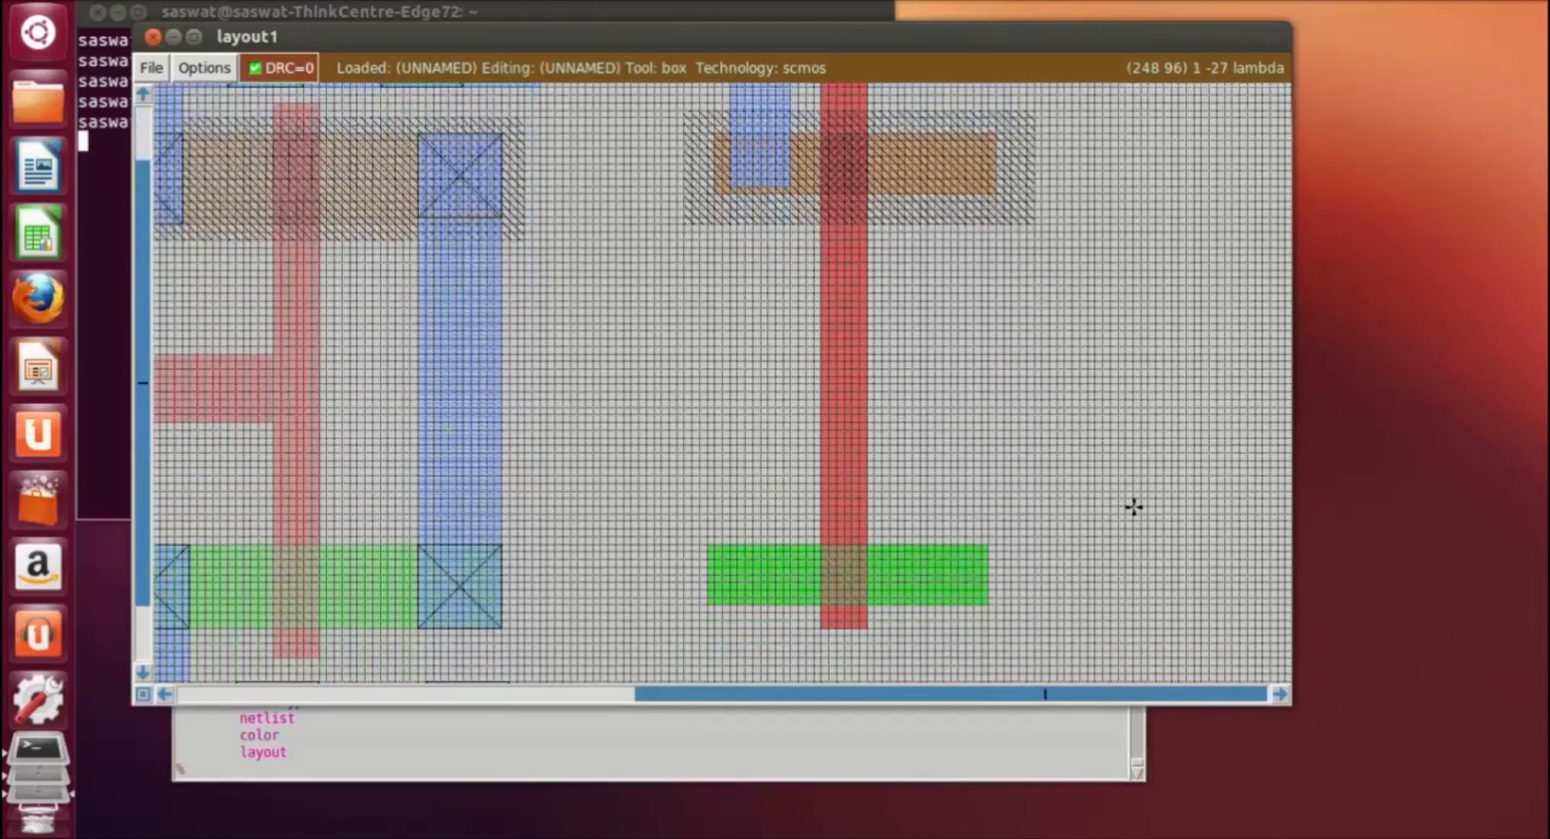
pyautogui.scroll(5, 1133, 507)
pyautogui.scroll(-8, 1133, 507)
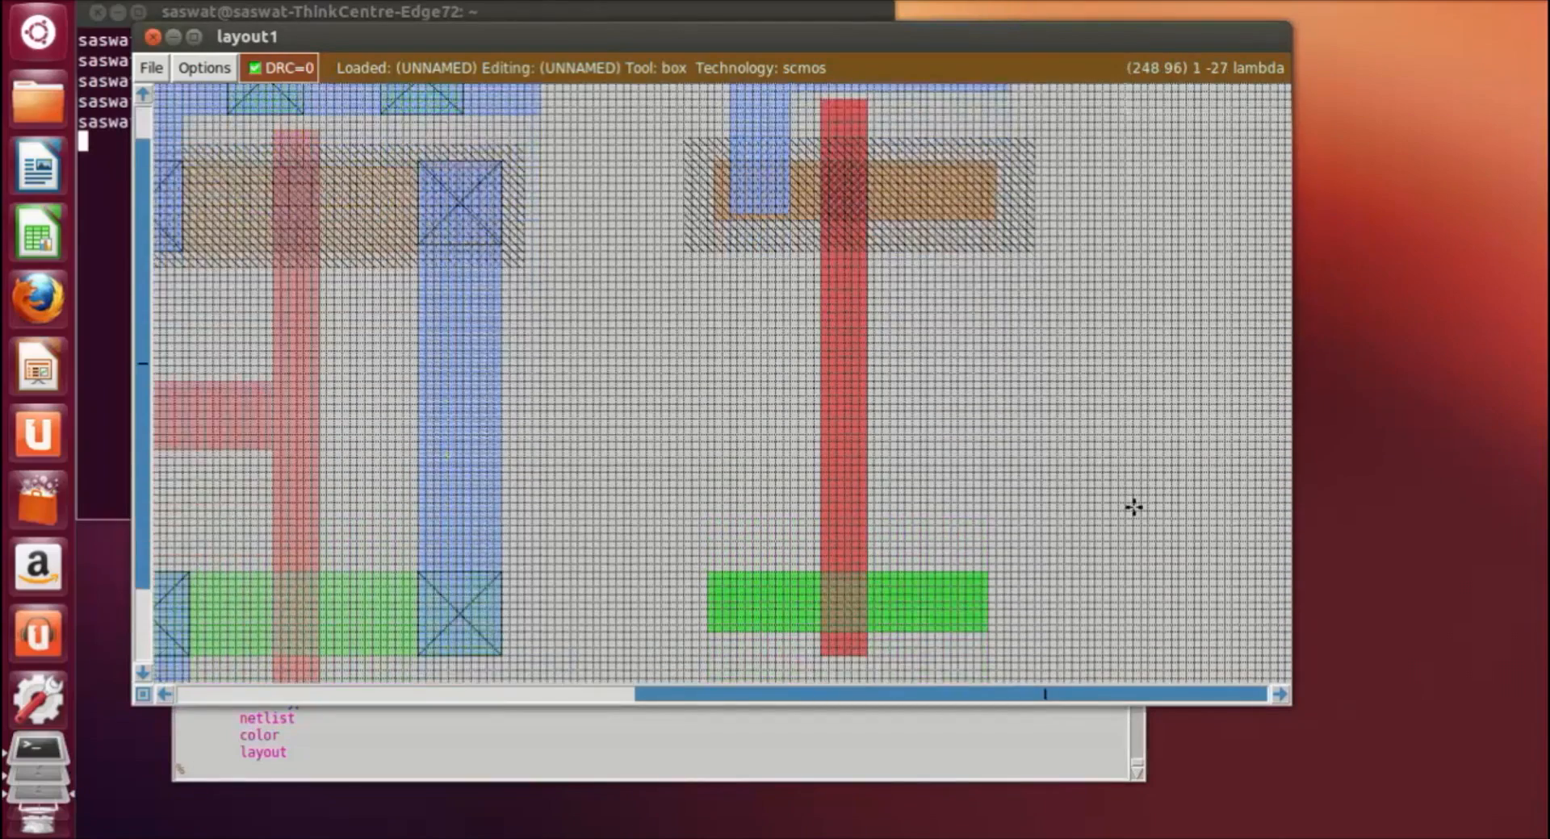
pyautogui.click(722, 479)
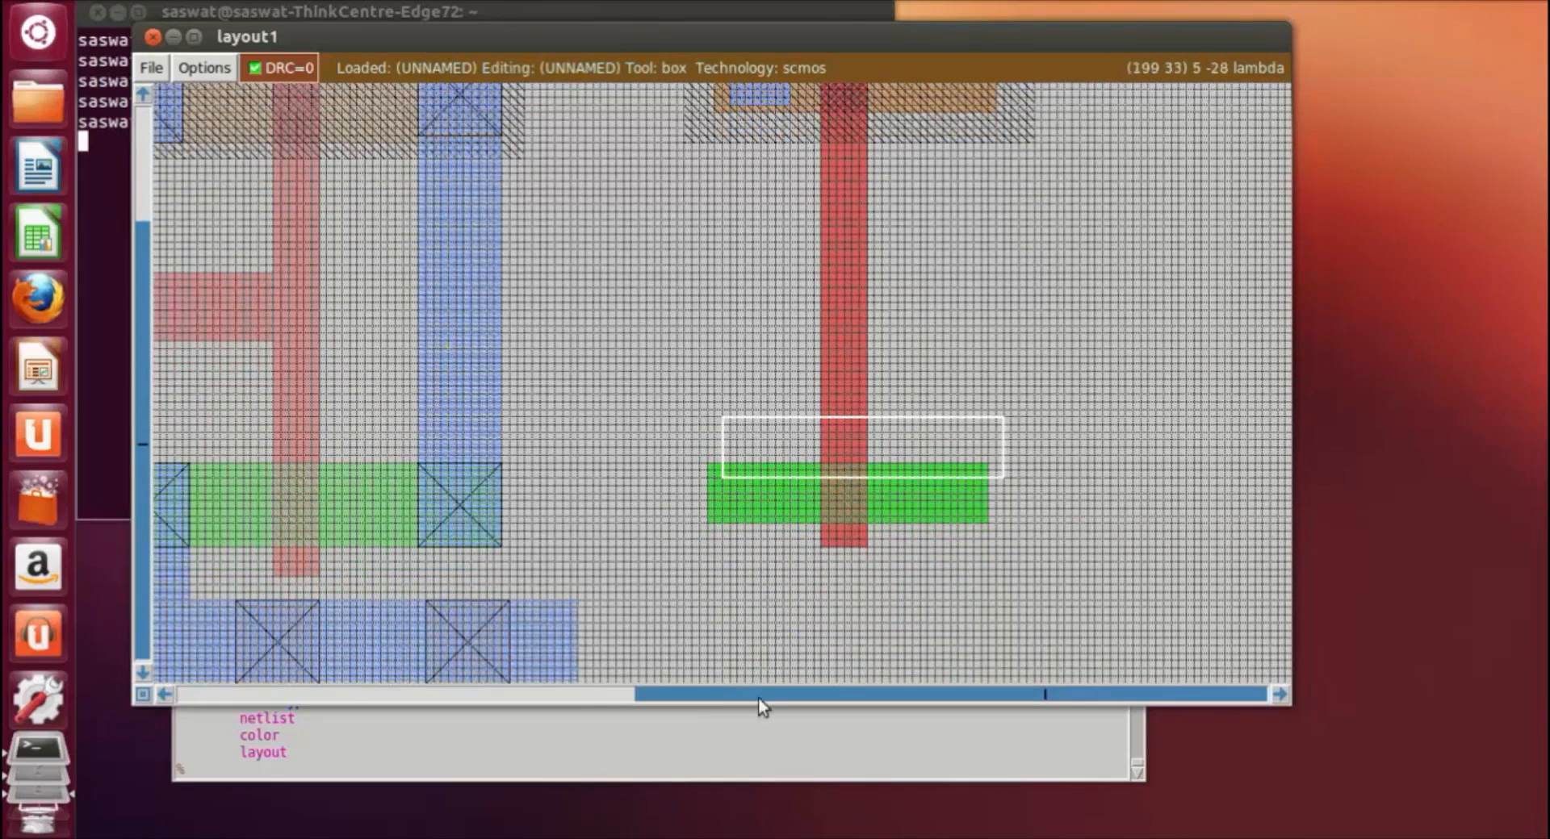
pyautogui.click(764, 627)
pyautogui.scroll(-3, 735, 633)
pyautogui.click(729, 605)
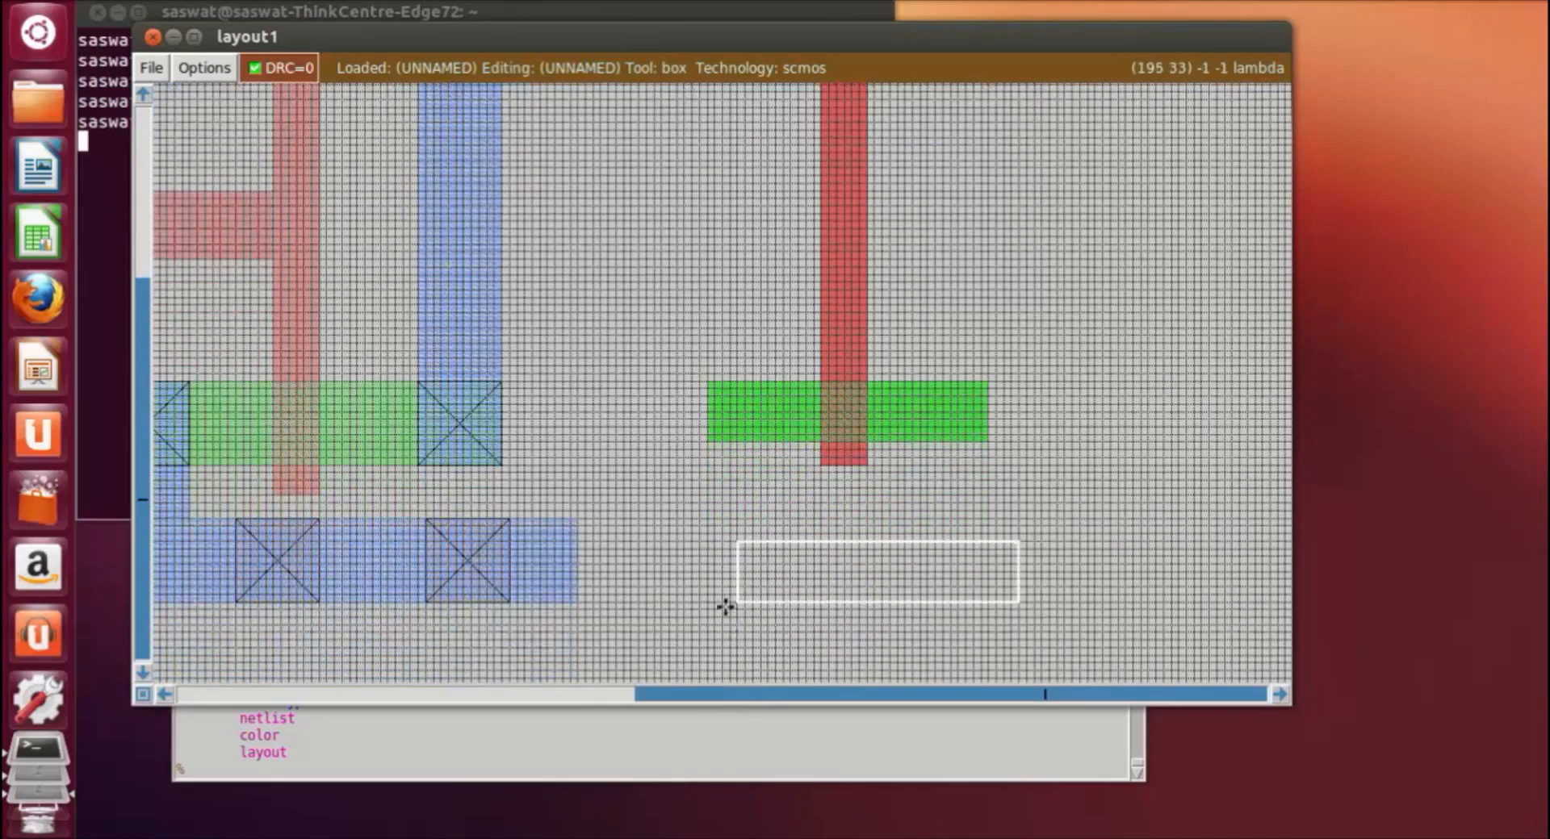
pyautogui.click(715, 586)
pyautogui.click(721, 555)
pyautogui.click(712, 569)
pyautogui.click(642, 773)
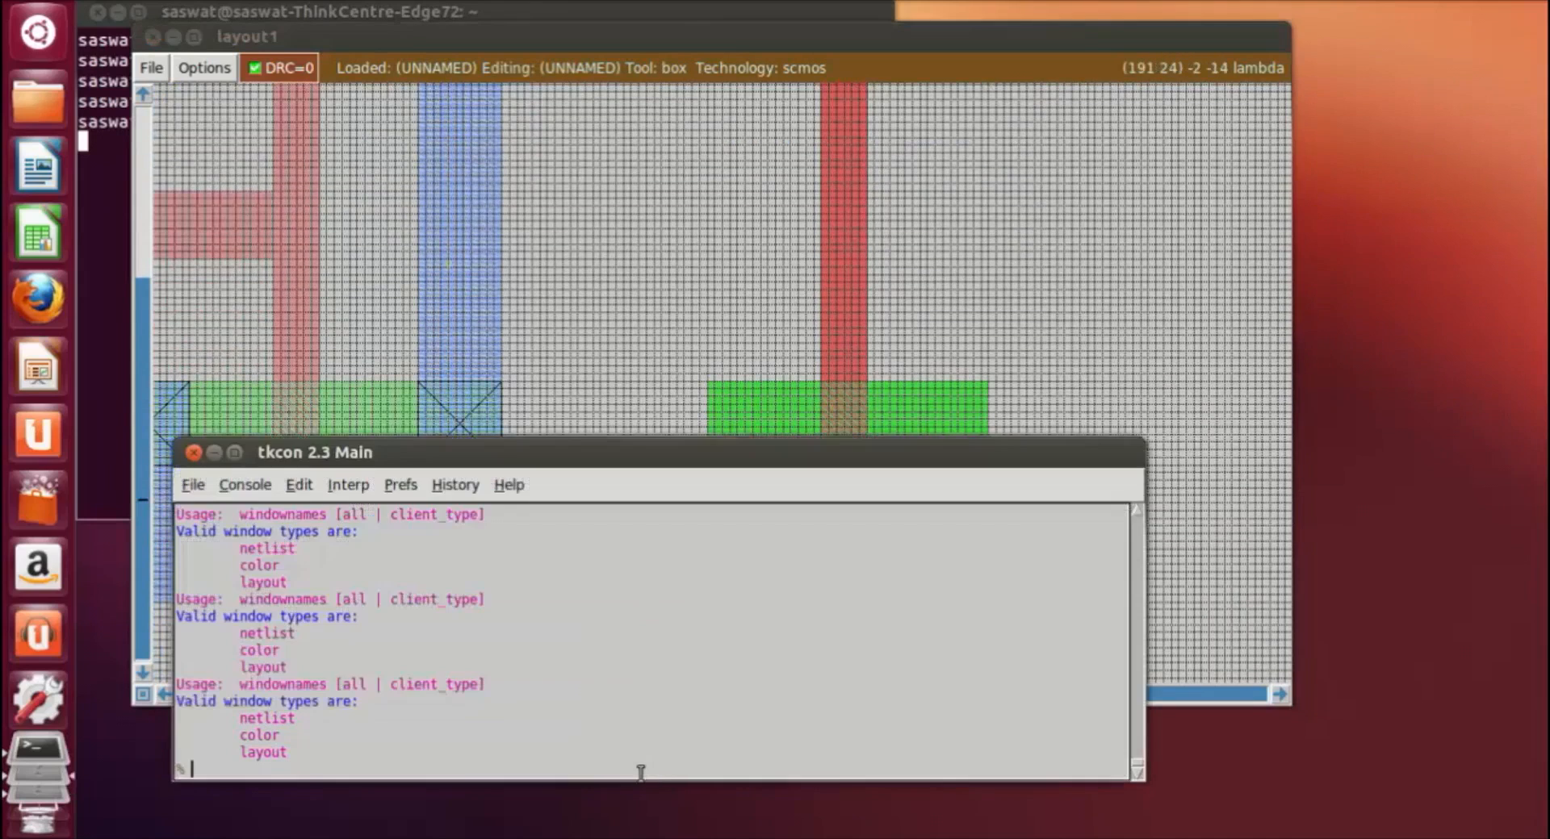
pyautogui.write('paint')
pyautogui.press('Return')
# Step: Box a vertical strip about 7 by 23 lambda from the n-diffusion's left part down to the lower metal rail and paint it with m1
pyautogui.click(1078, 337)
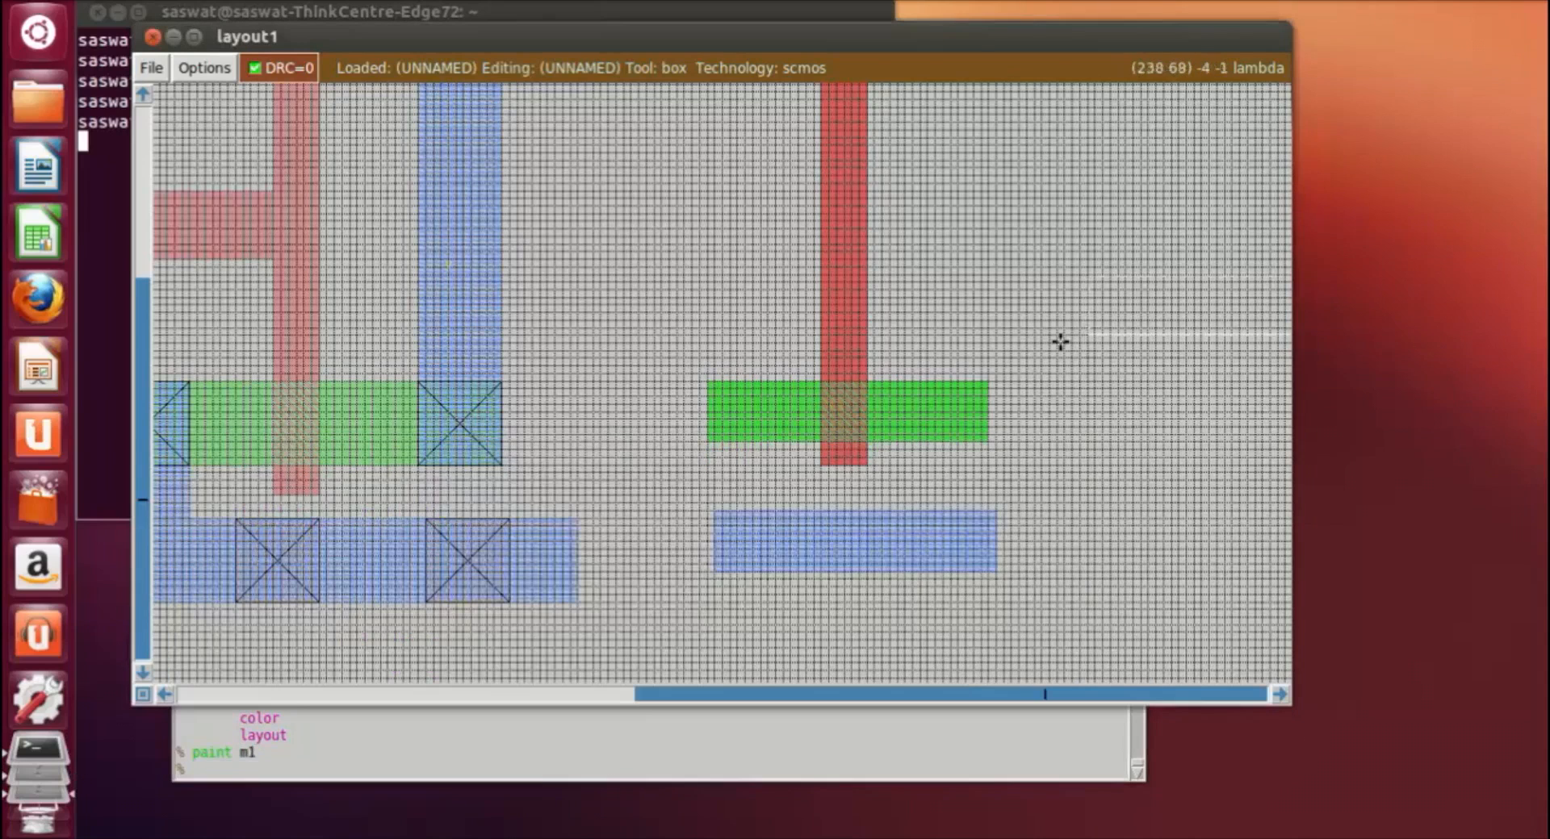
pyautogui.scroll(-2, 968, 347)
pyautogui.click(730, 314)
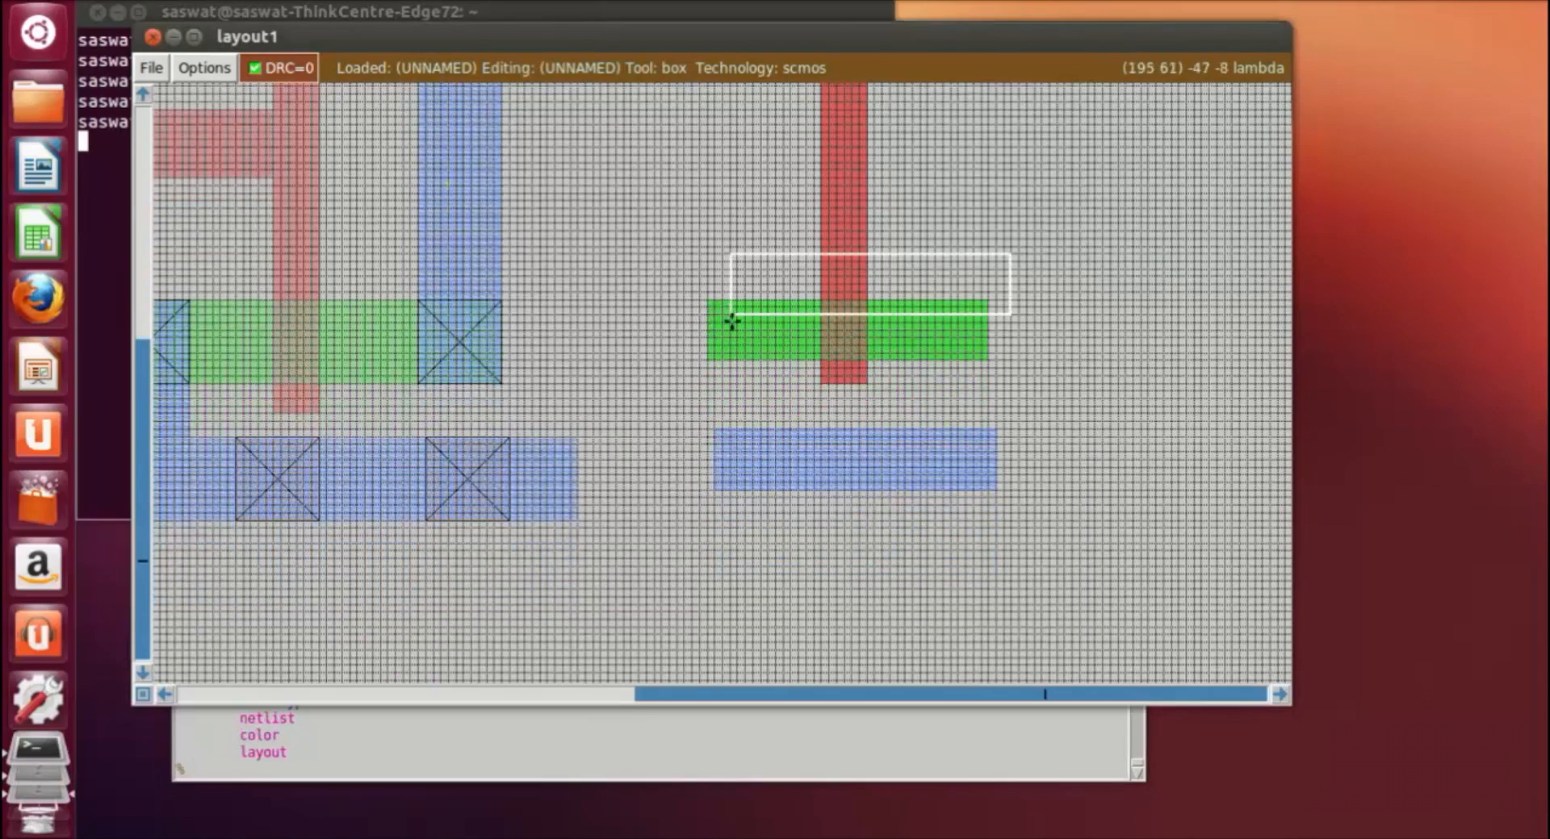
pyautogui.rightClick(769, 487)
pyautogui.rightClick(715, 489)
pyautogui.rightClick(790, 352)
pyautogui.rightClick(788, 307)
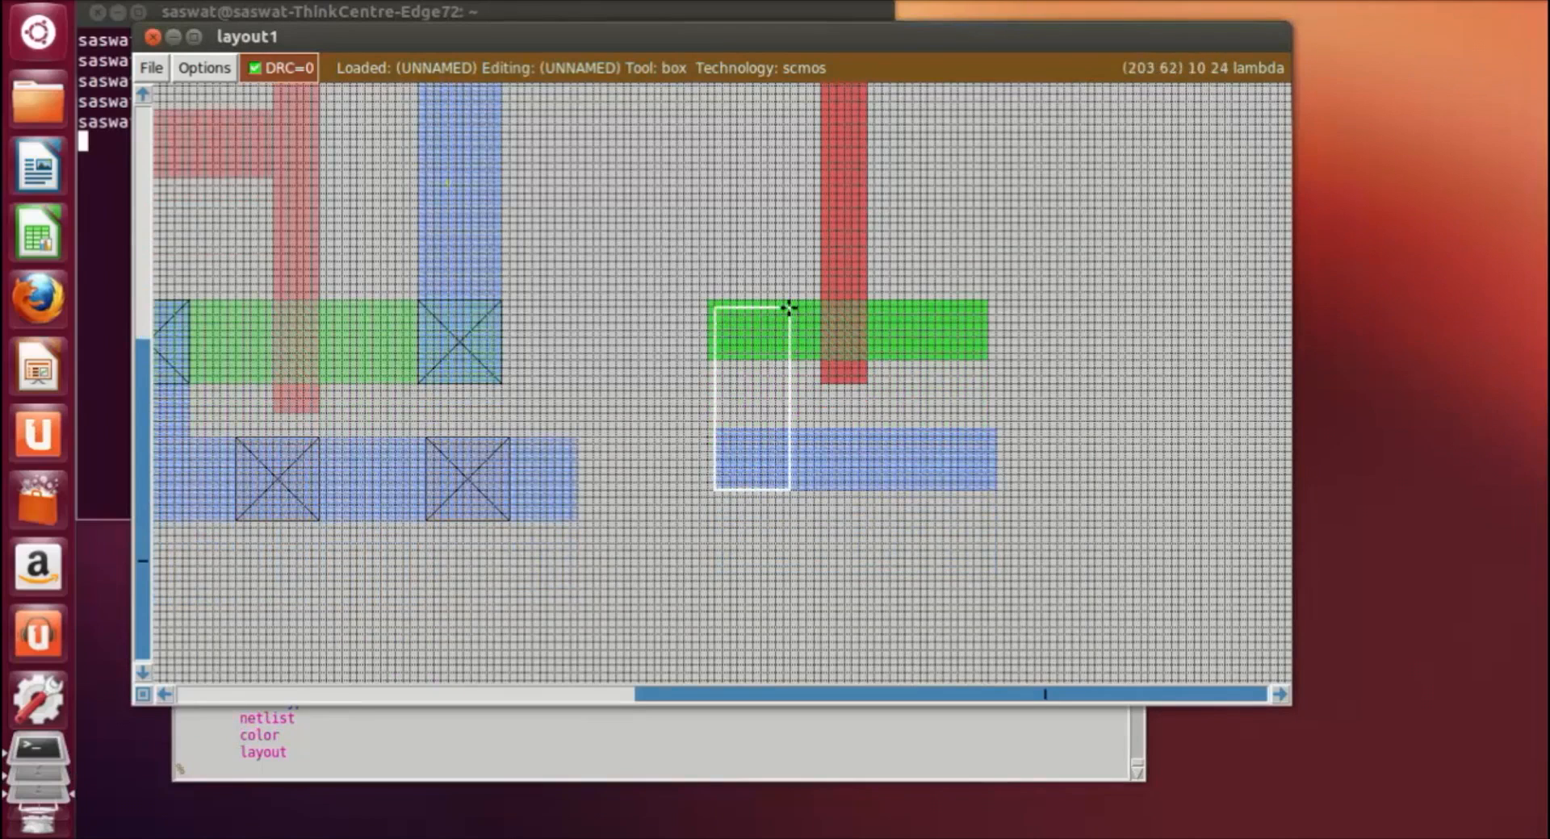
pyautogui.rightClick(783, 310)
pyautogui.click(738, 323)
pyautogui.rightClick(781, 475)
pyautogui.rightClick(784, 488)
pyautogui.rightClick(784, 413)
pyautogui.rightClick(785, 369)
pyautogui.rightClick(786, 331)
pyautogui.rightClick(788, 317)
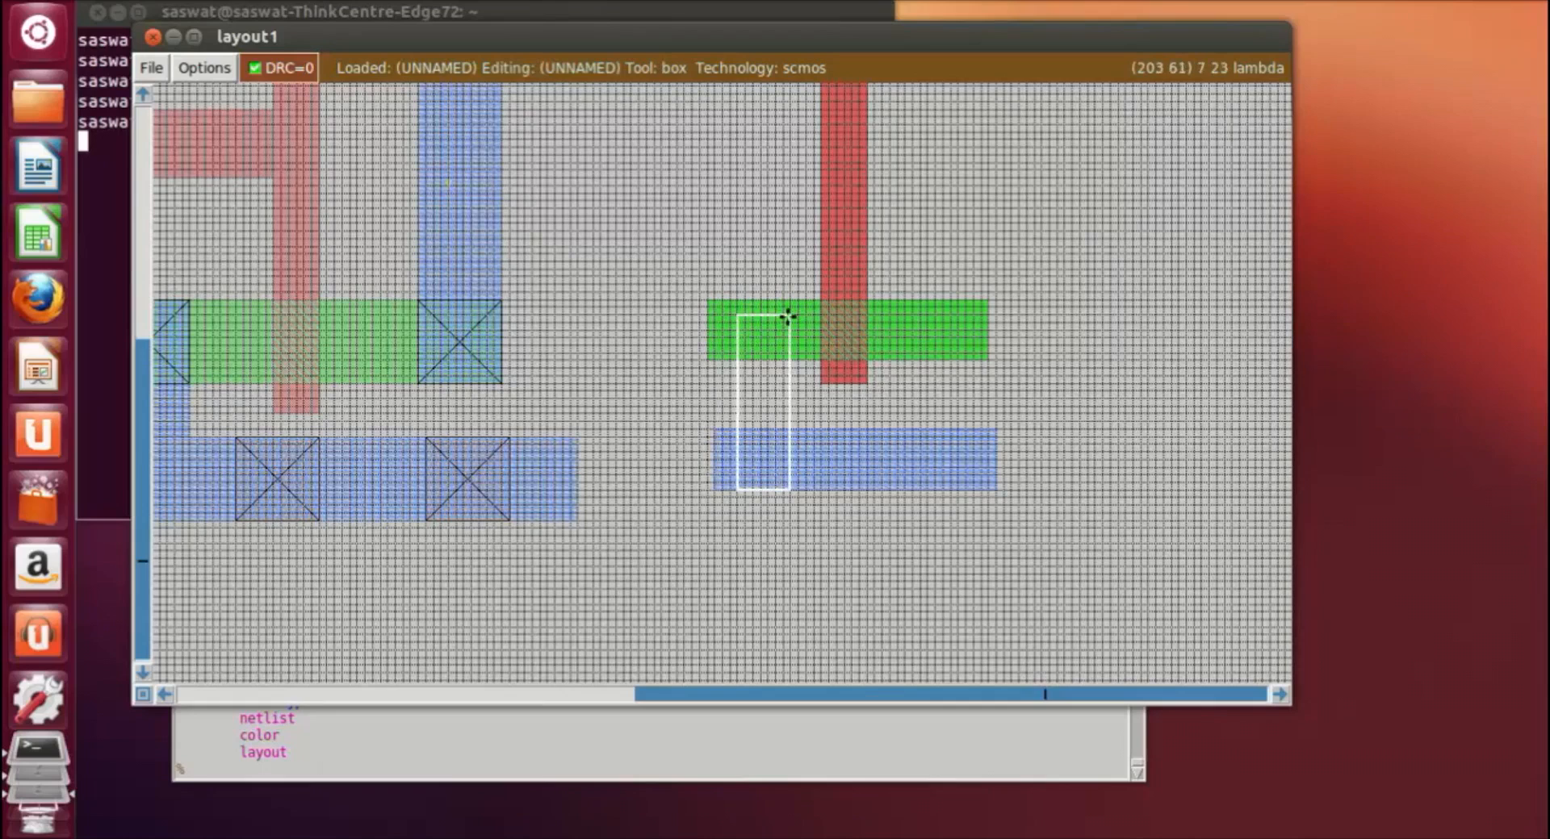
pyautogui.click(498, 800)
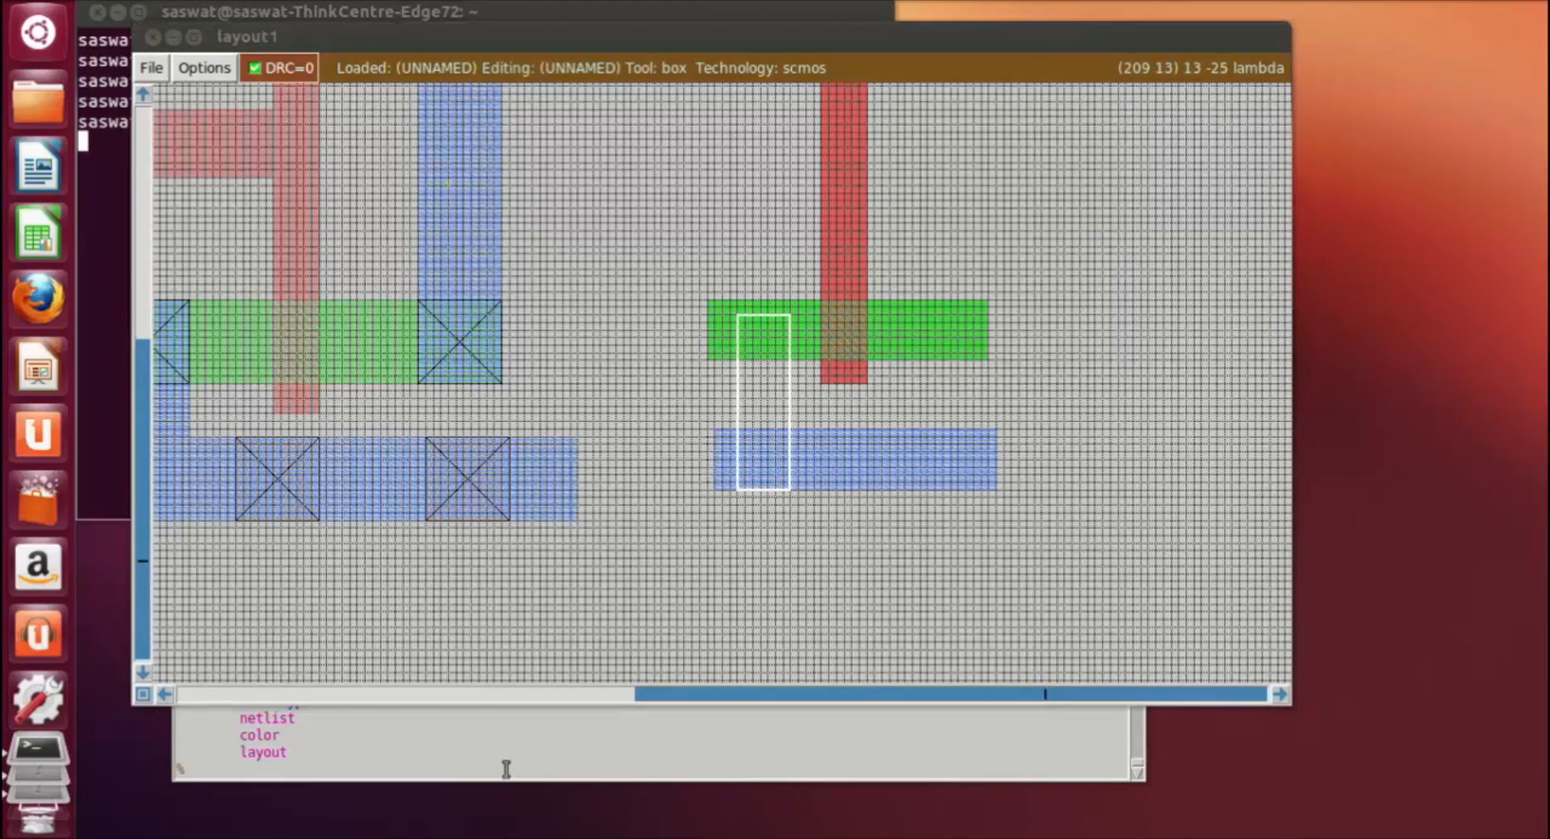
pyautogui.click(506, 769)
pyautogui.write('paint m1')
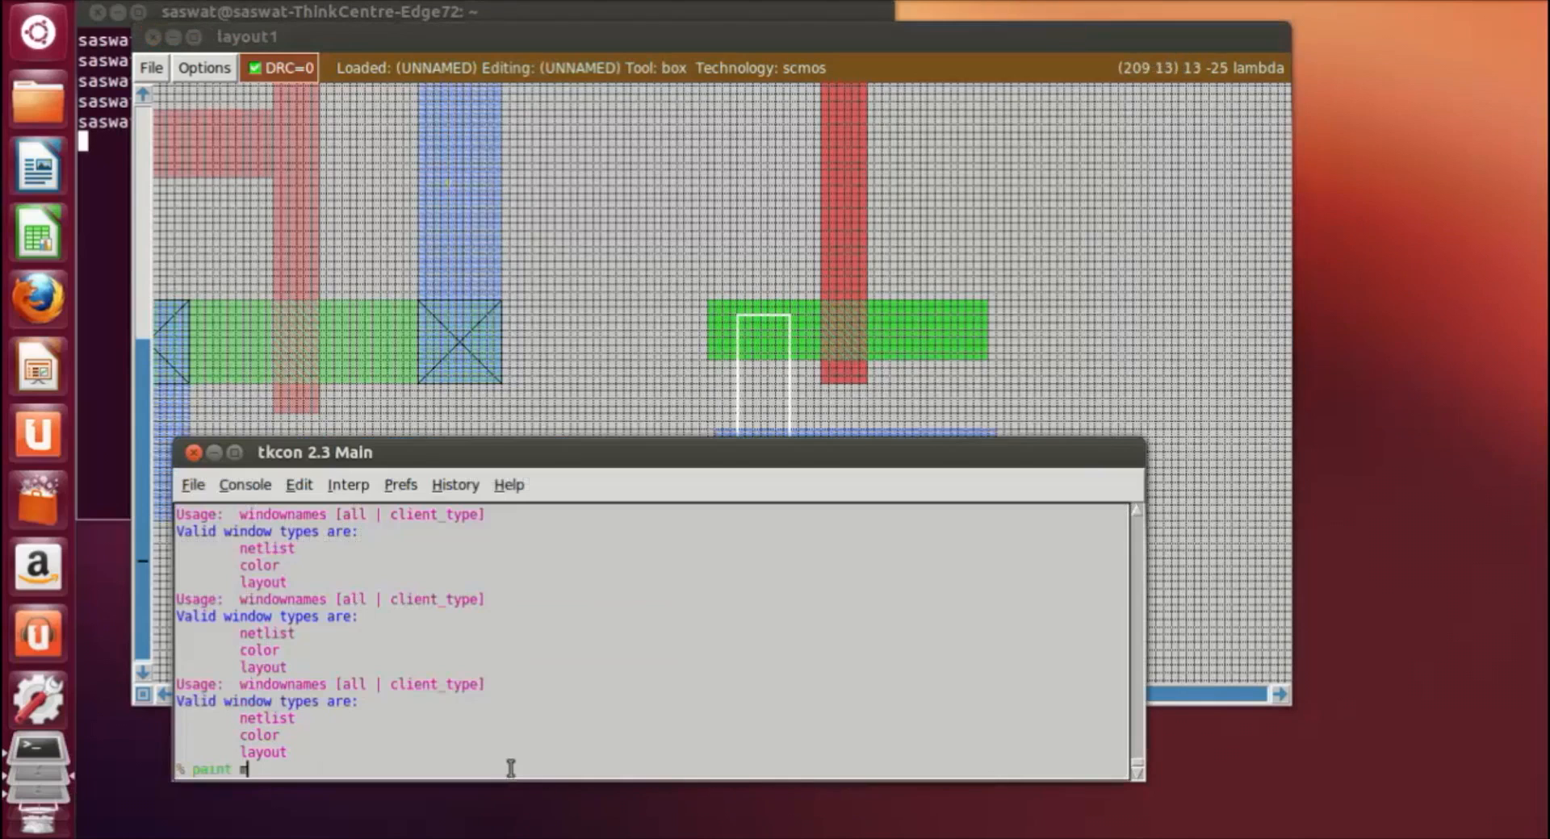
pyautogui.press('Return')
# Step: Box a narrow vertical strip right of the poly gate, linking the p-diffusion to the n-diffusion, and paint it with m1
pyautogui.click(1170, 349)
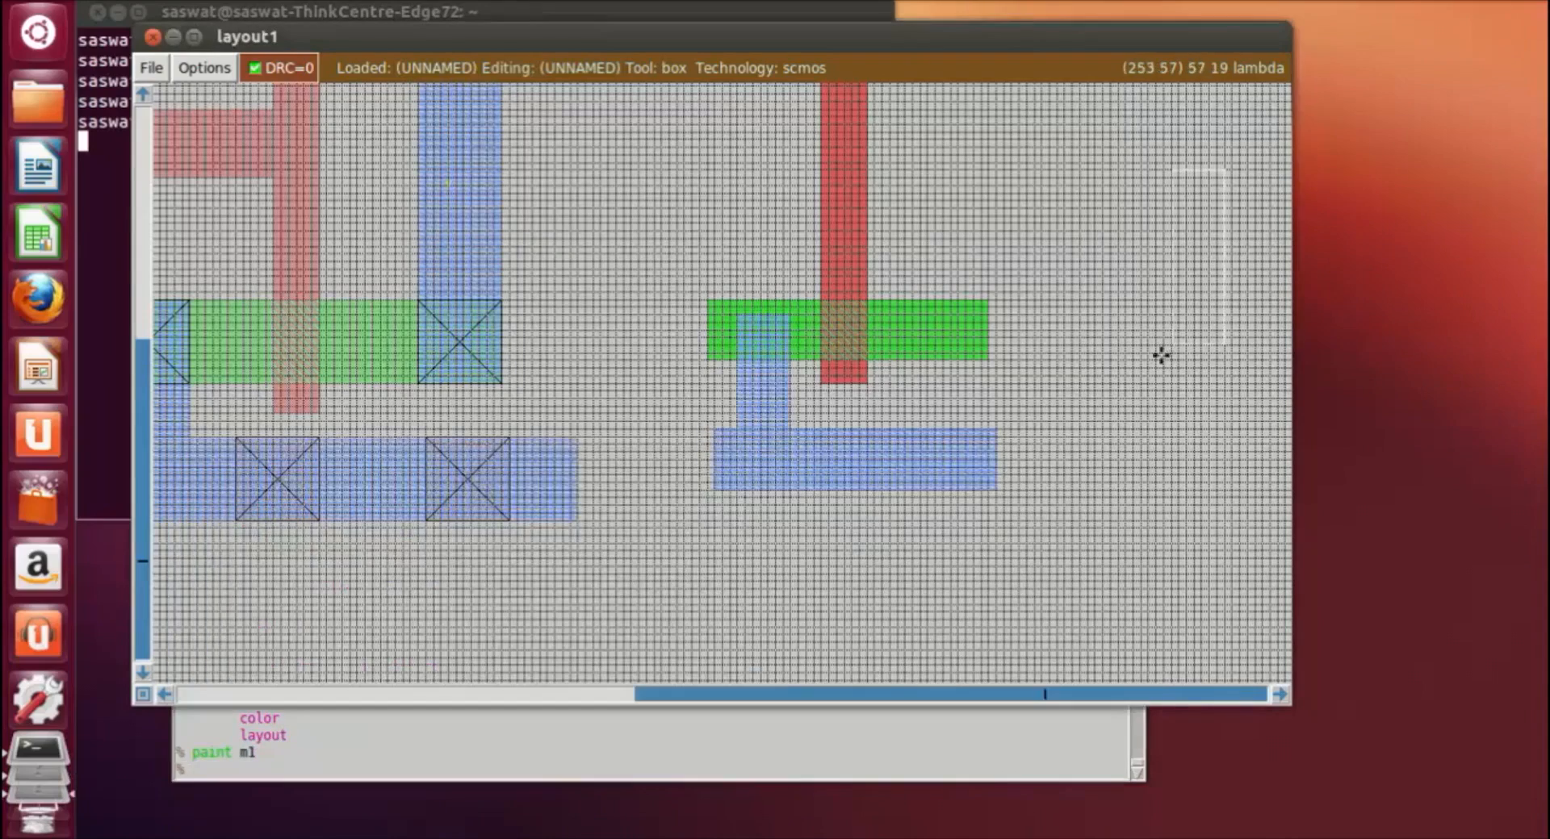
pyautogui.scroll(5, 1148, 408)
pyautogui.scroll(-2, 1000, 268)
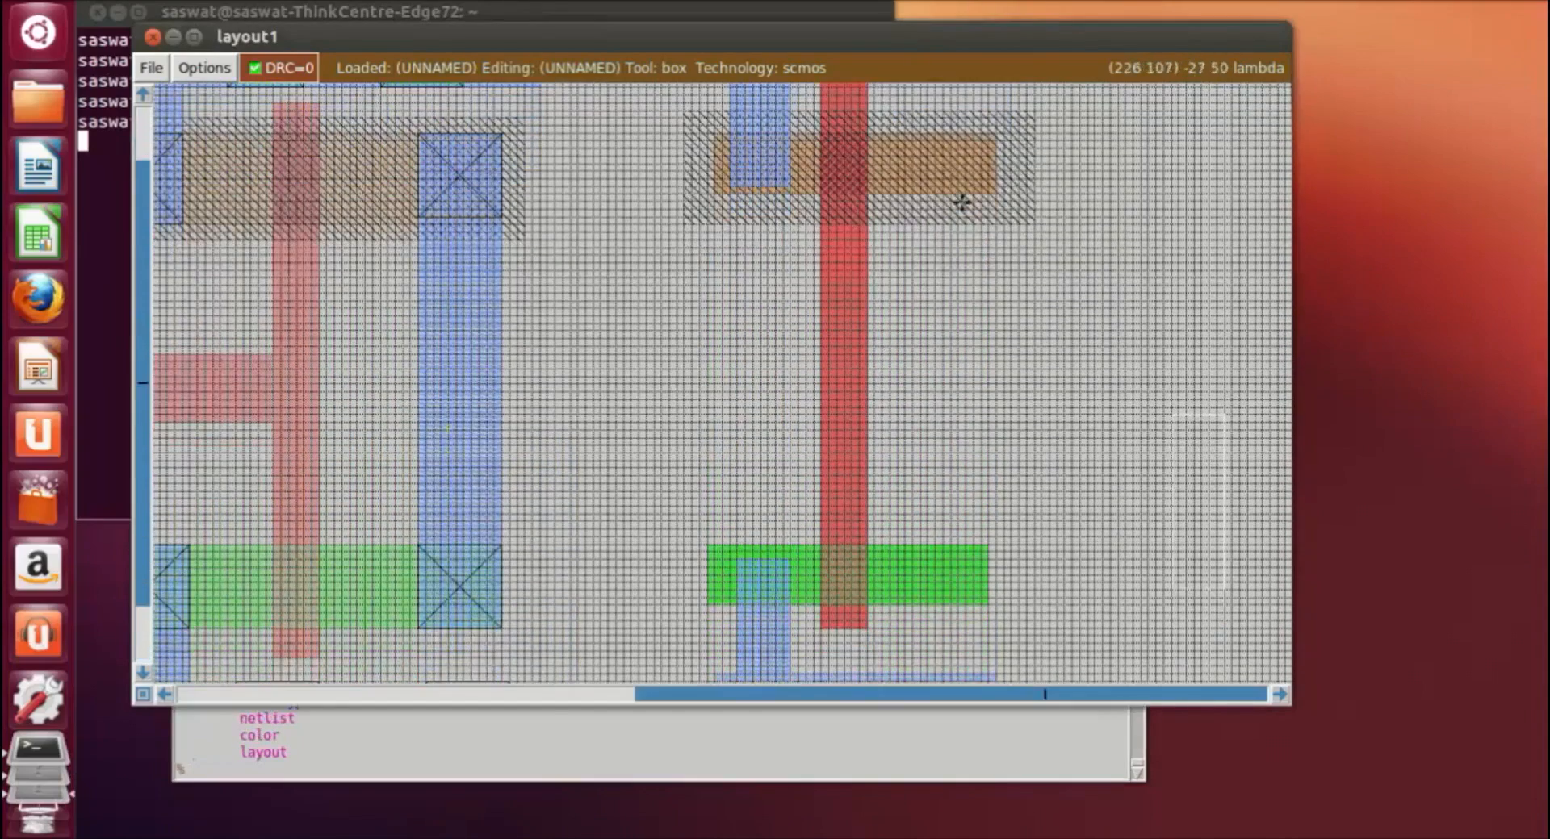
pyautogui.click(896, 155)
pyautogui.rightClick(942, 581)
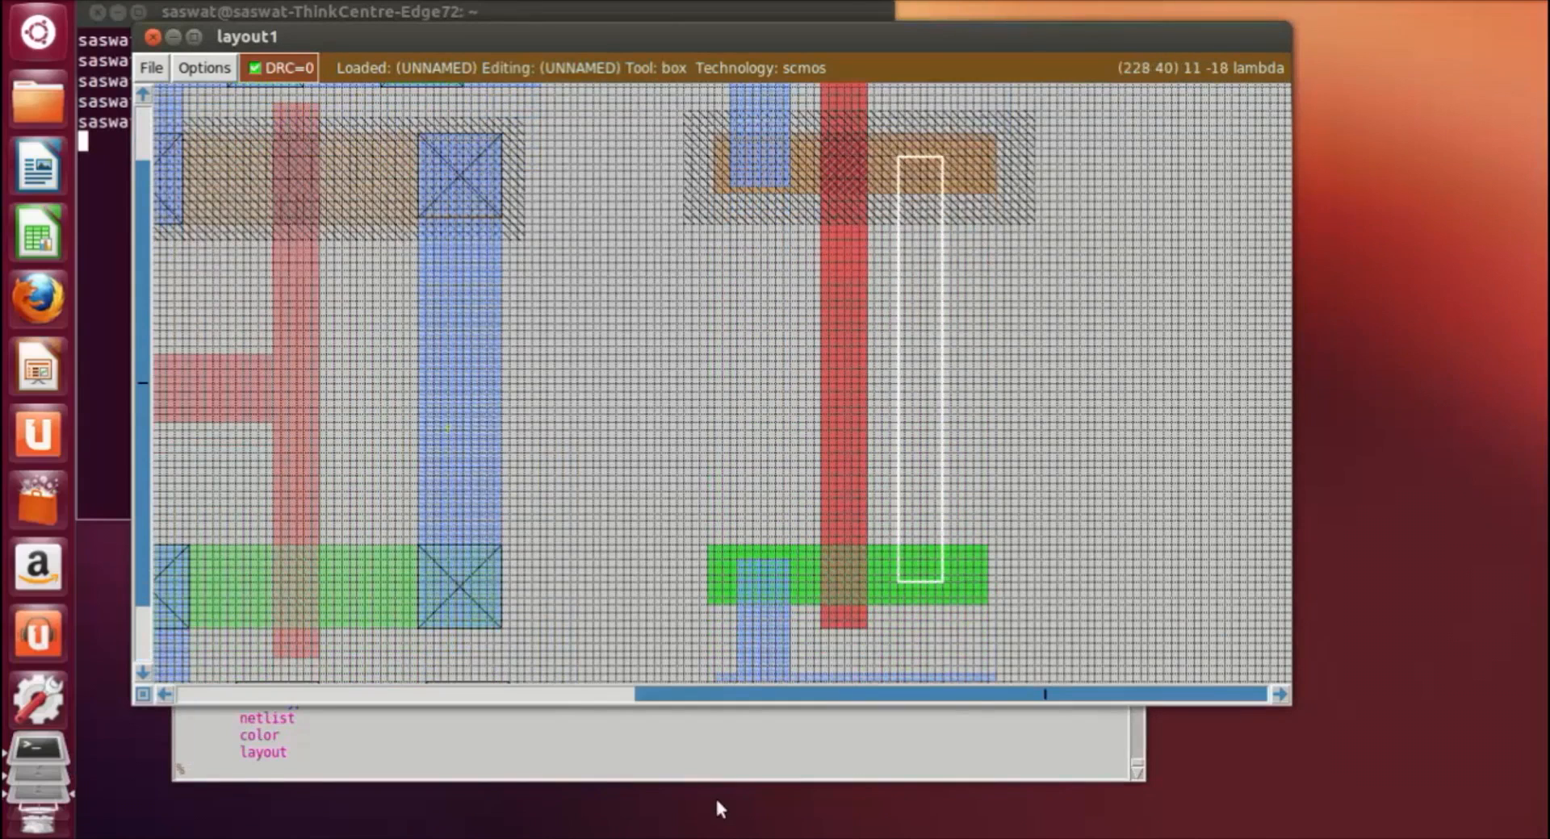
pyautogui.click(710, 773)
pyautogui.write('paint m1')
pyautogui.press('Return')
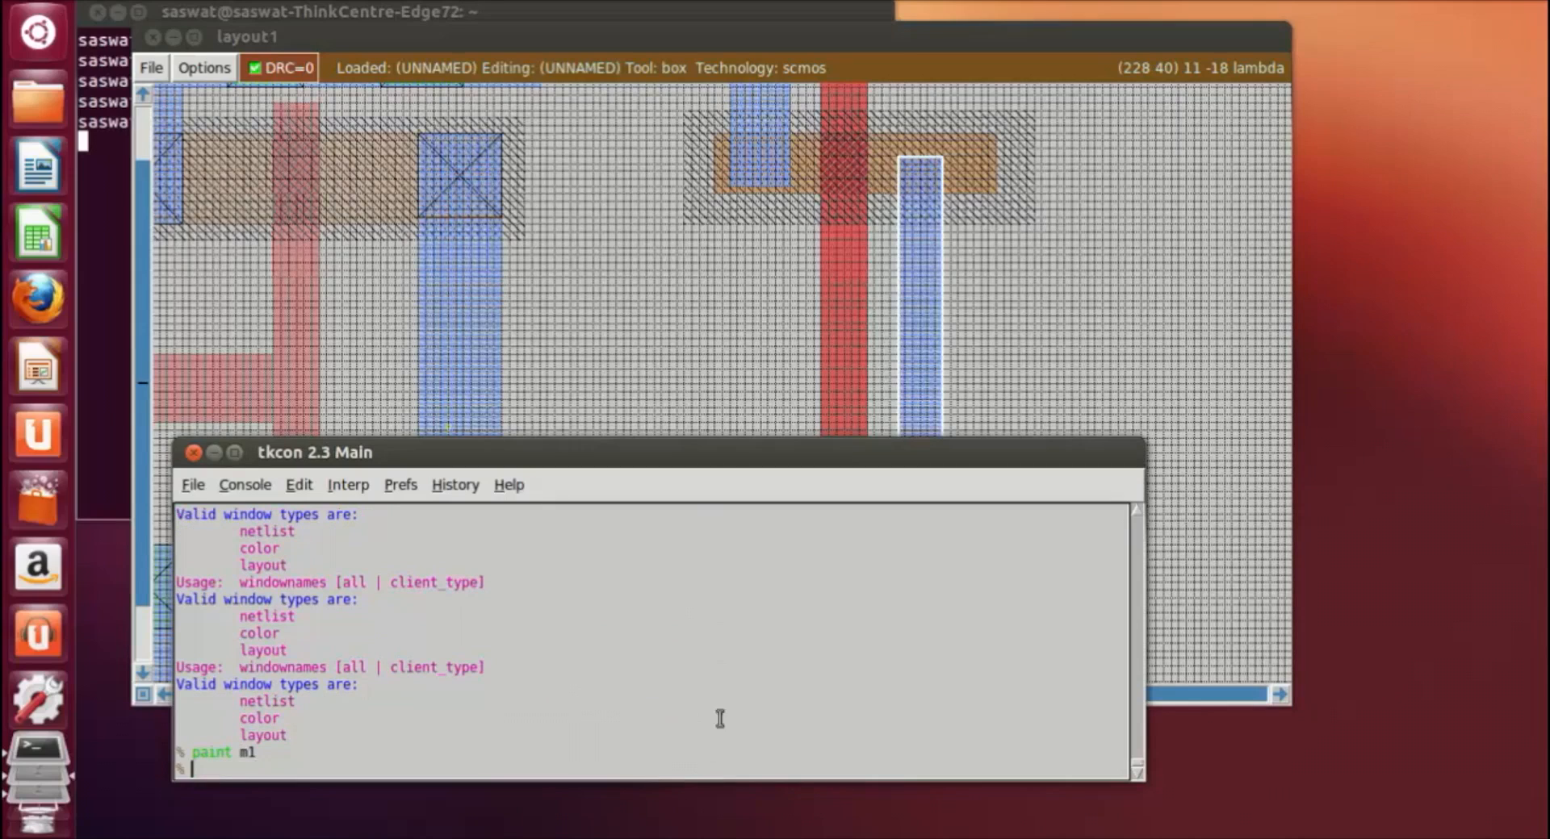
# Step: Box a horizontal strip about 36 by 6 lambda from the and3 cell's output metal towards the new poly gate and paint it with m1
pyautogui.click(1117, 293)
pyautogui.scroll(-1, 1118, 292)
pyautogui.scroll(2, 1118, 292)
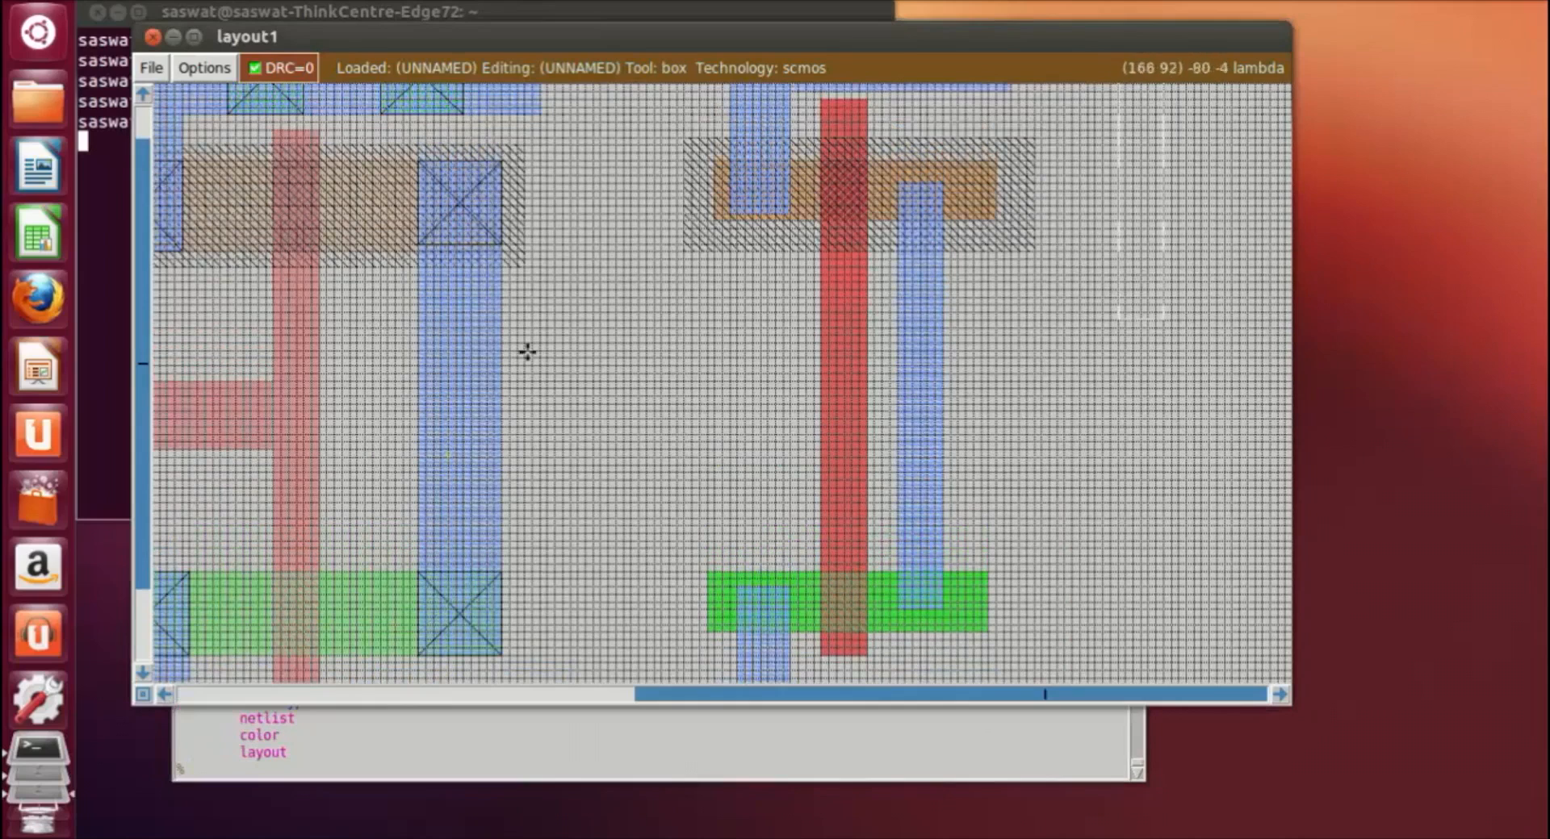
pyautogui.click(502, 353)
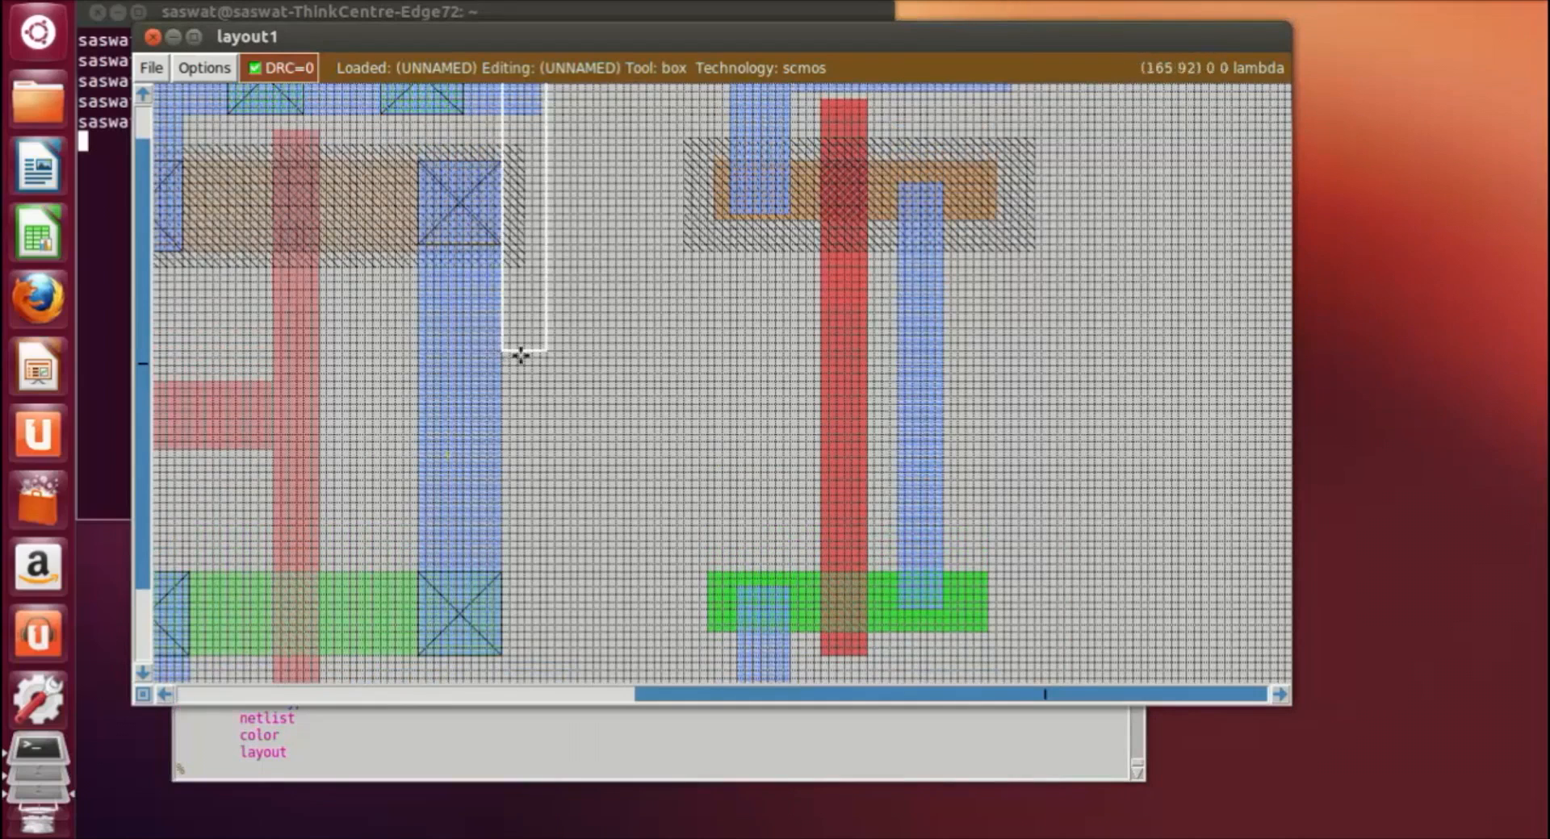
pyautogui.rightClick(775, 395)
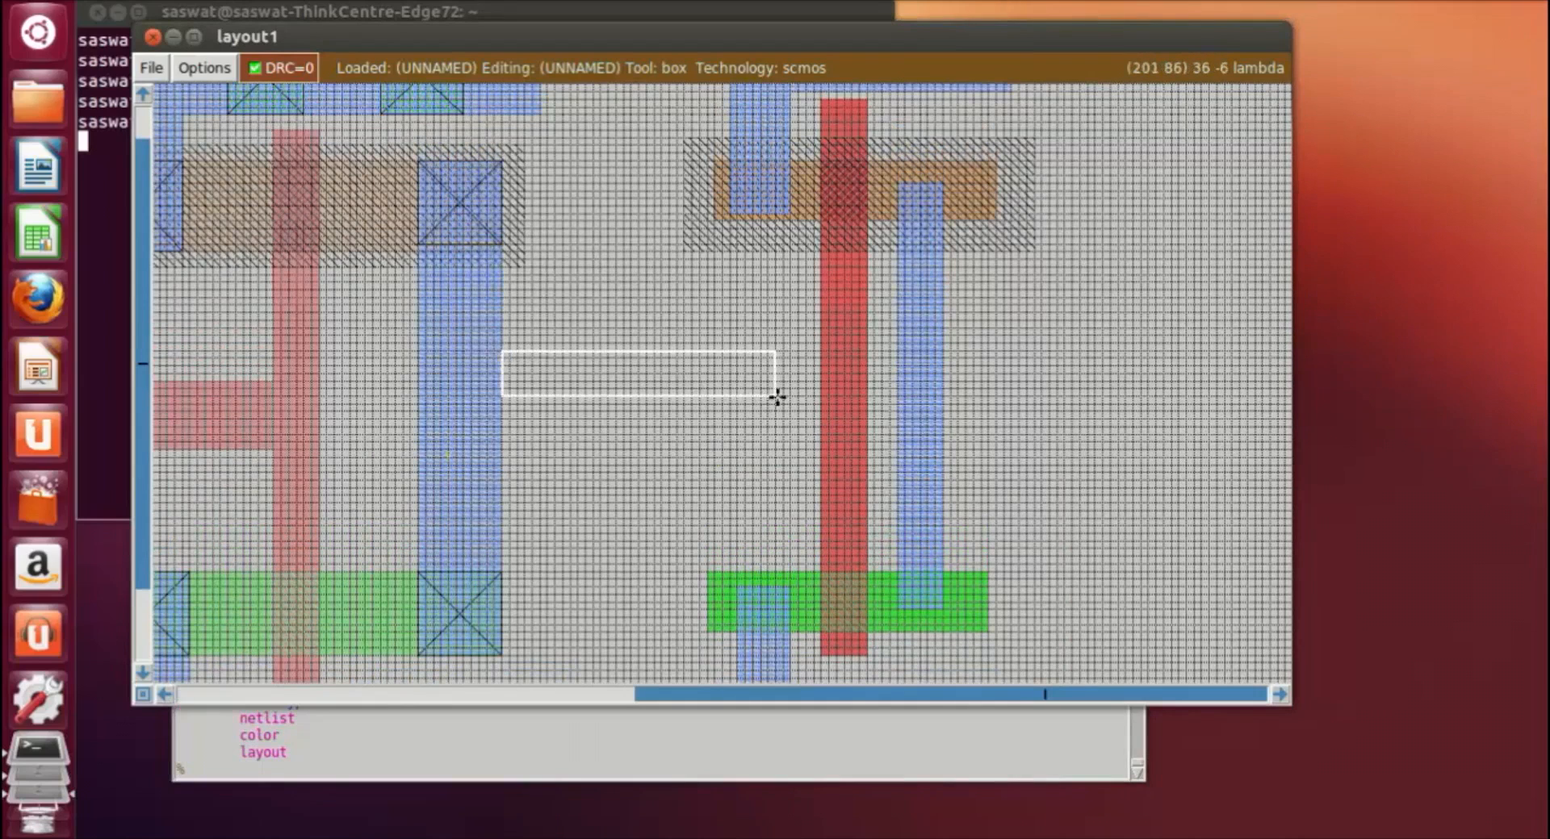
pyautogui.click(667, 776)
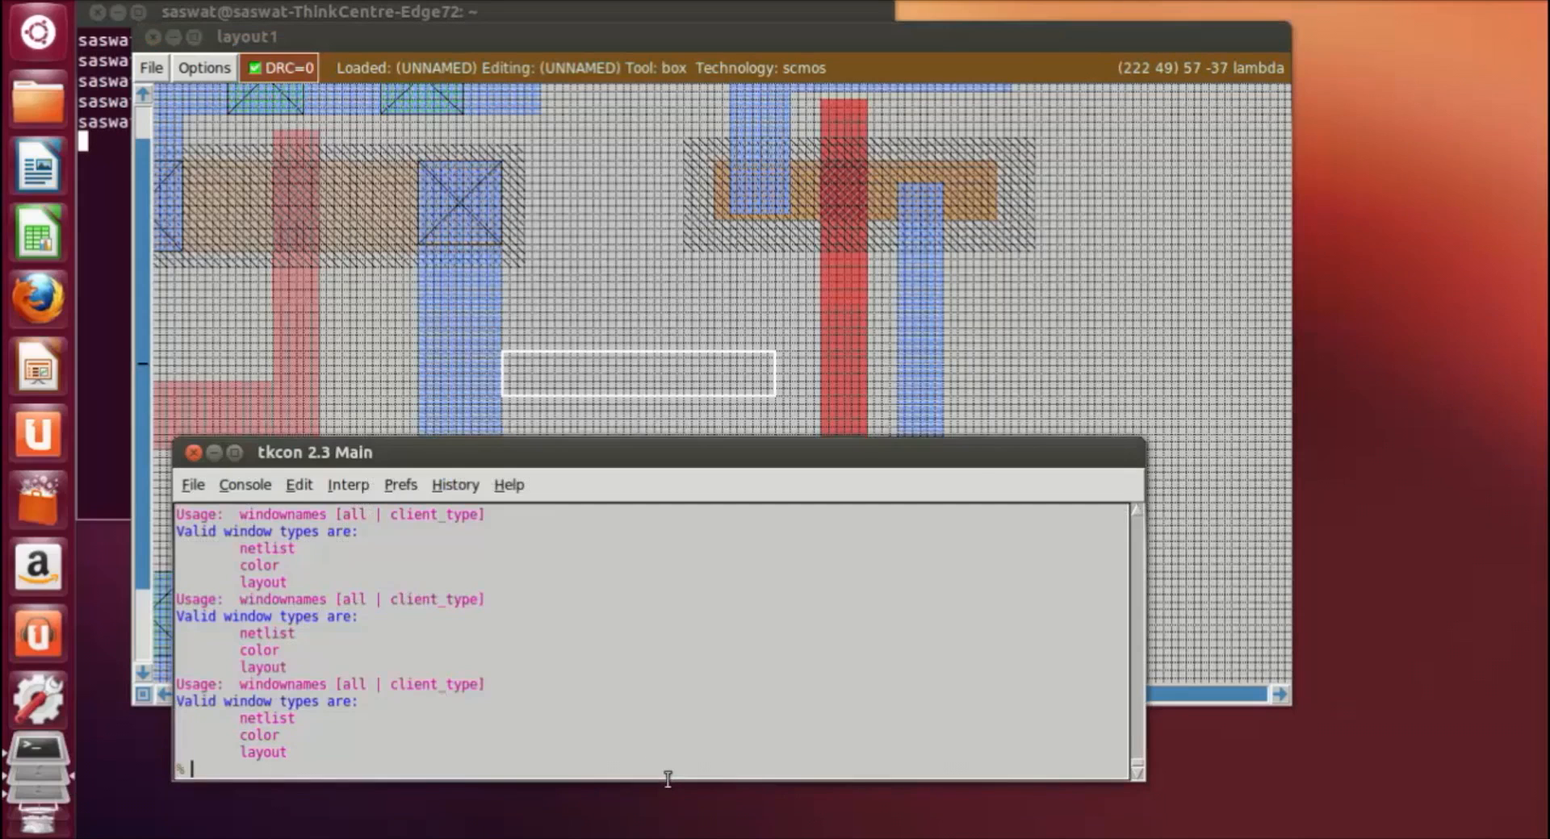
pyautogui.write('paint m1')
pyautogui.press('Return')
pyautogui.click(1036, 402)
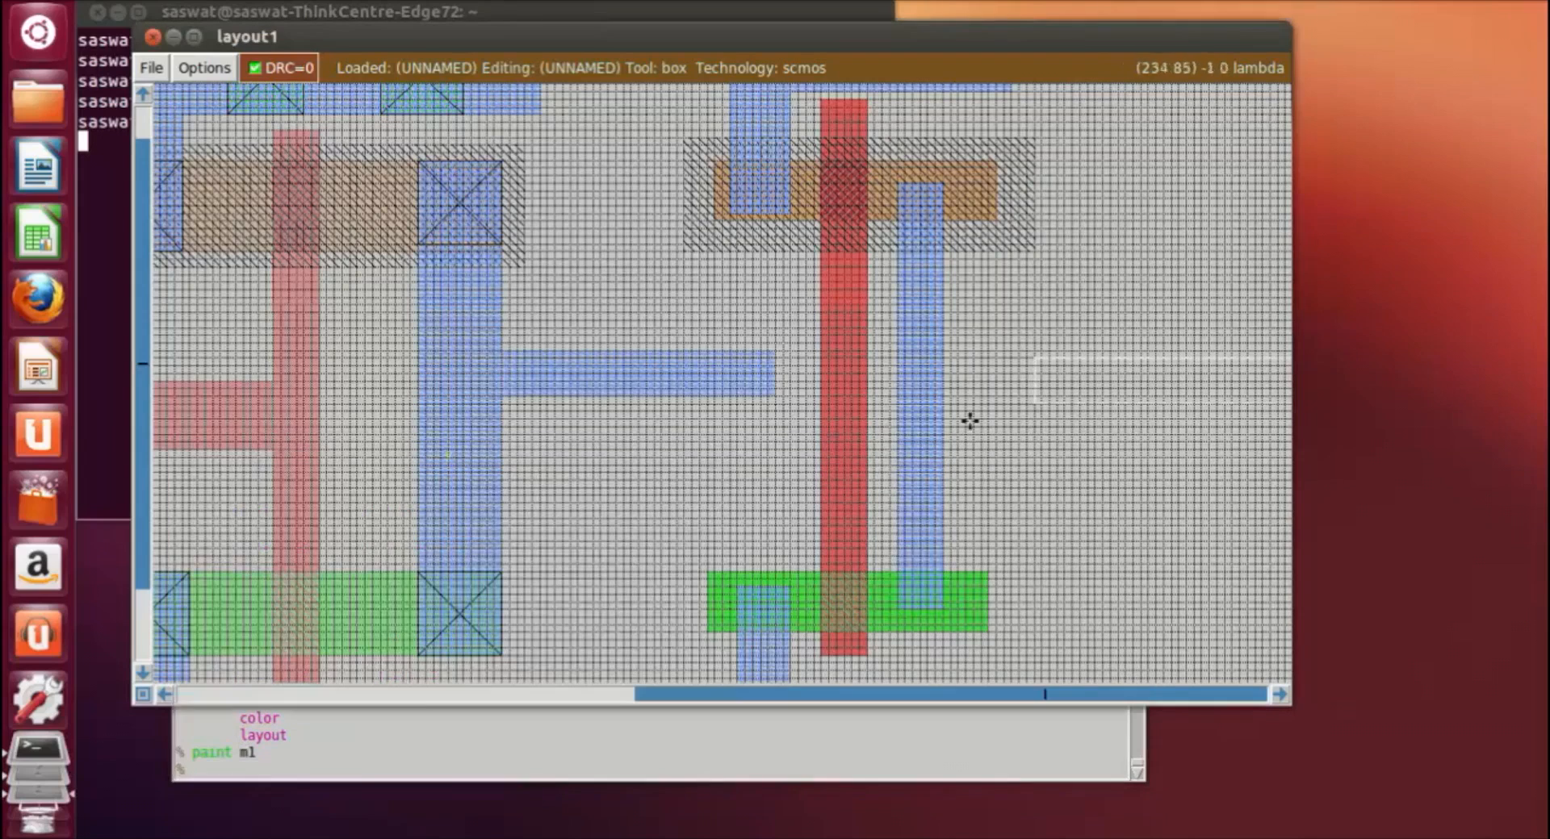
# Step: Box a strip about 15 by 6 lambda from the output metal's end to the inverter's gate and paint it with poly
pyautogui.click(699, 356)
pyautogui.click(712, 400)
pyautogui.click(667, 392)
pyautogui.click(636, 383)
pyautogui.click(625, 383)
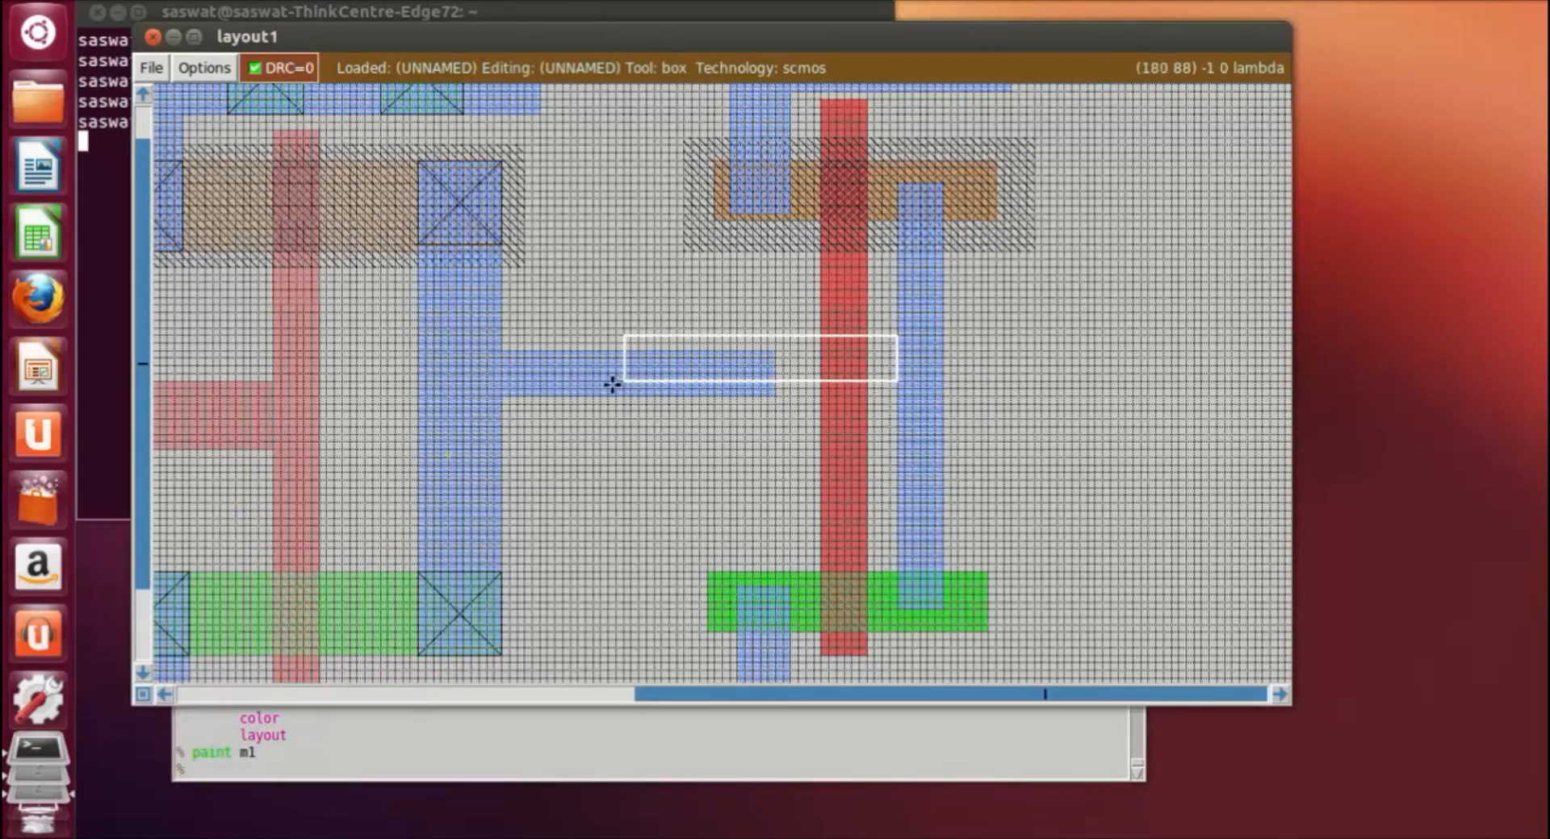
pyautogui.click(609, 388)
pyautogui.click(701, 356)
pyautogui.click(707, 350)
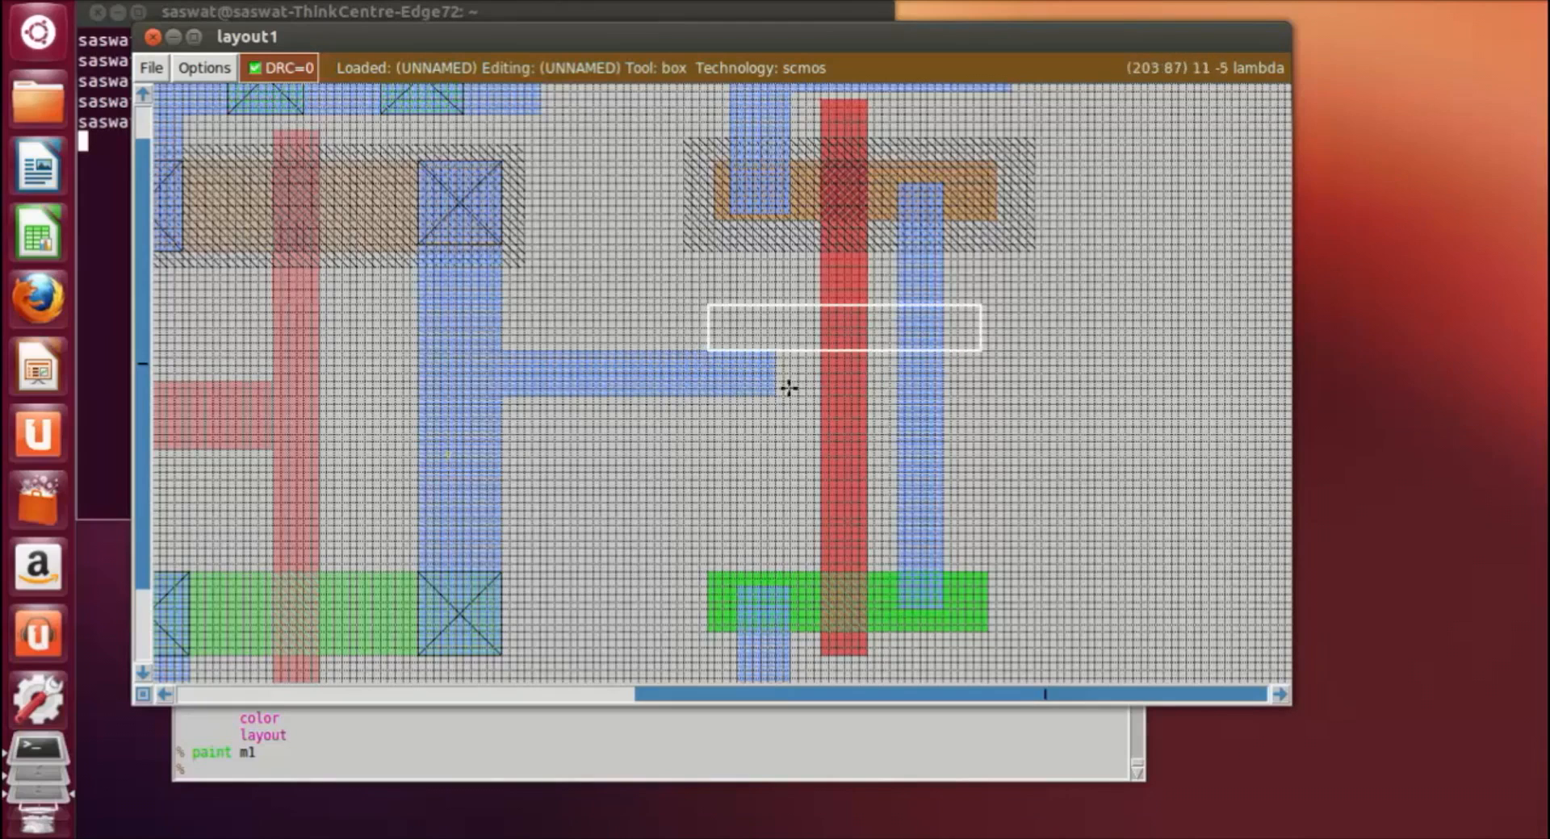
pyautogui.rightClick(815, 389)
pyautogui.rightClick(821, 396)
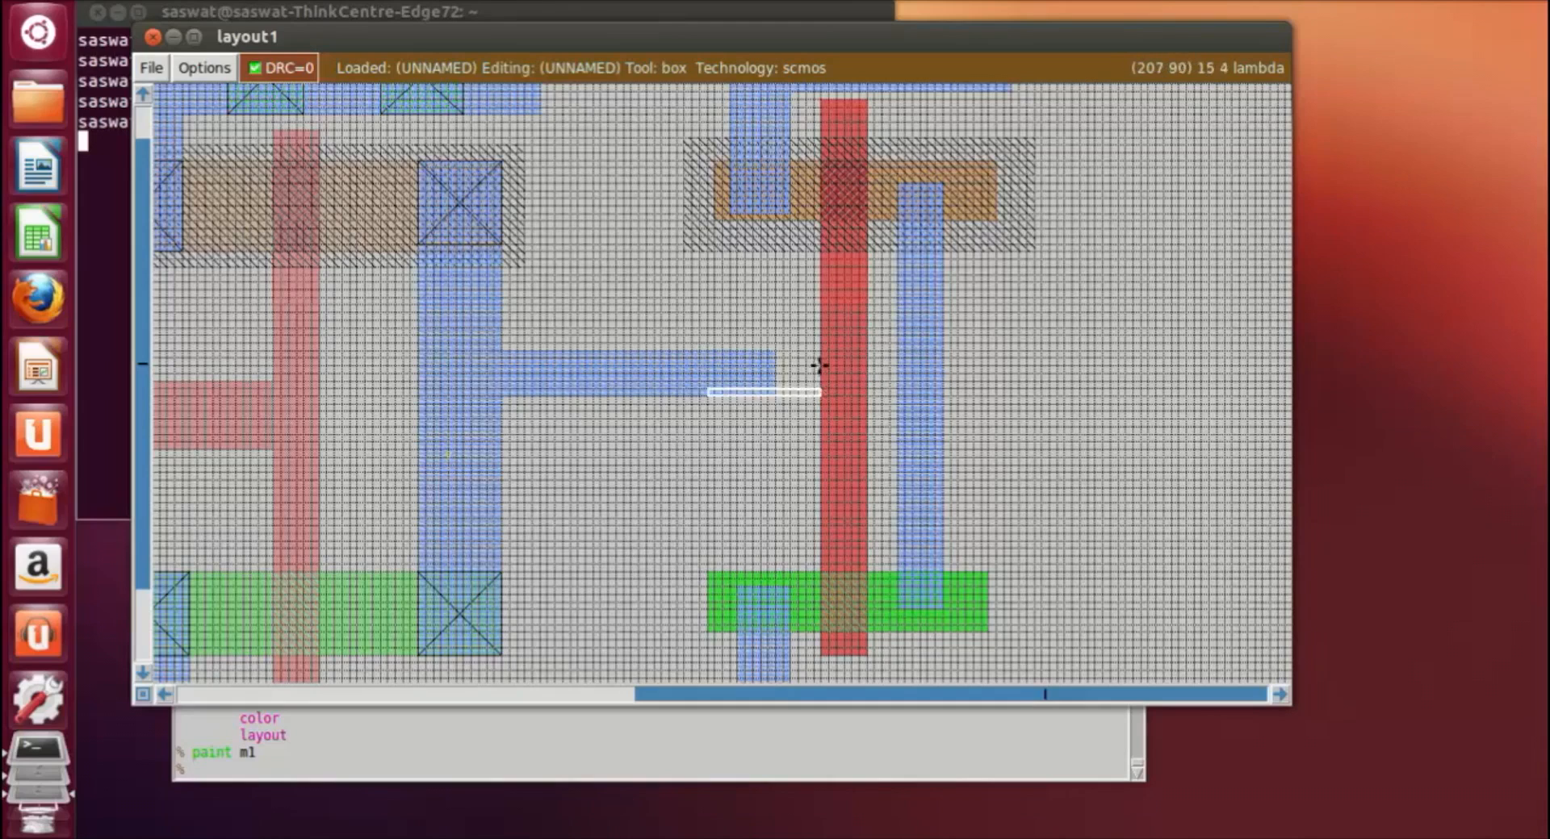
pyautogui.click(697, 777)
pyautogui.write('paint poly')
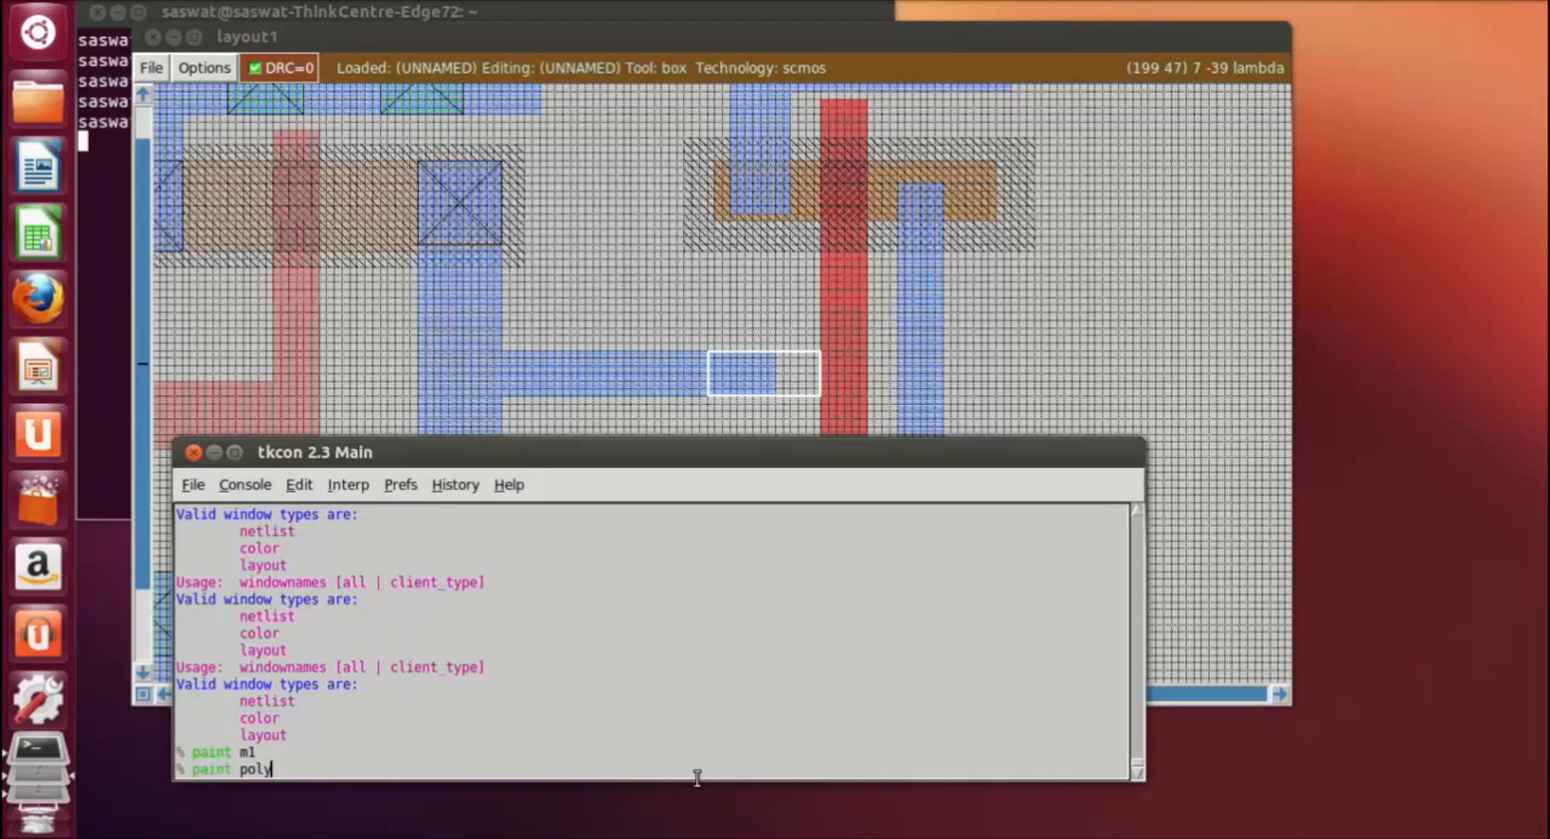
pyautogui.press('Return')
pyautogui.click(1095, 379)
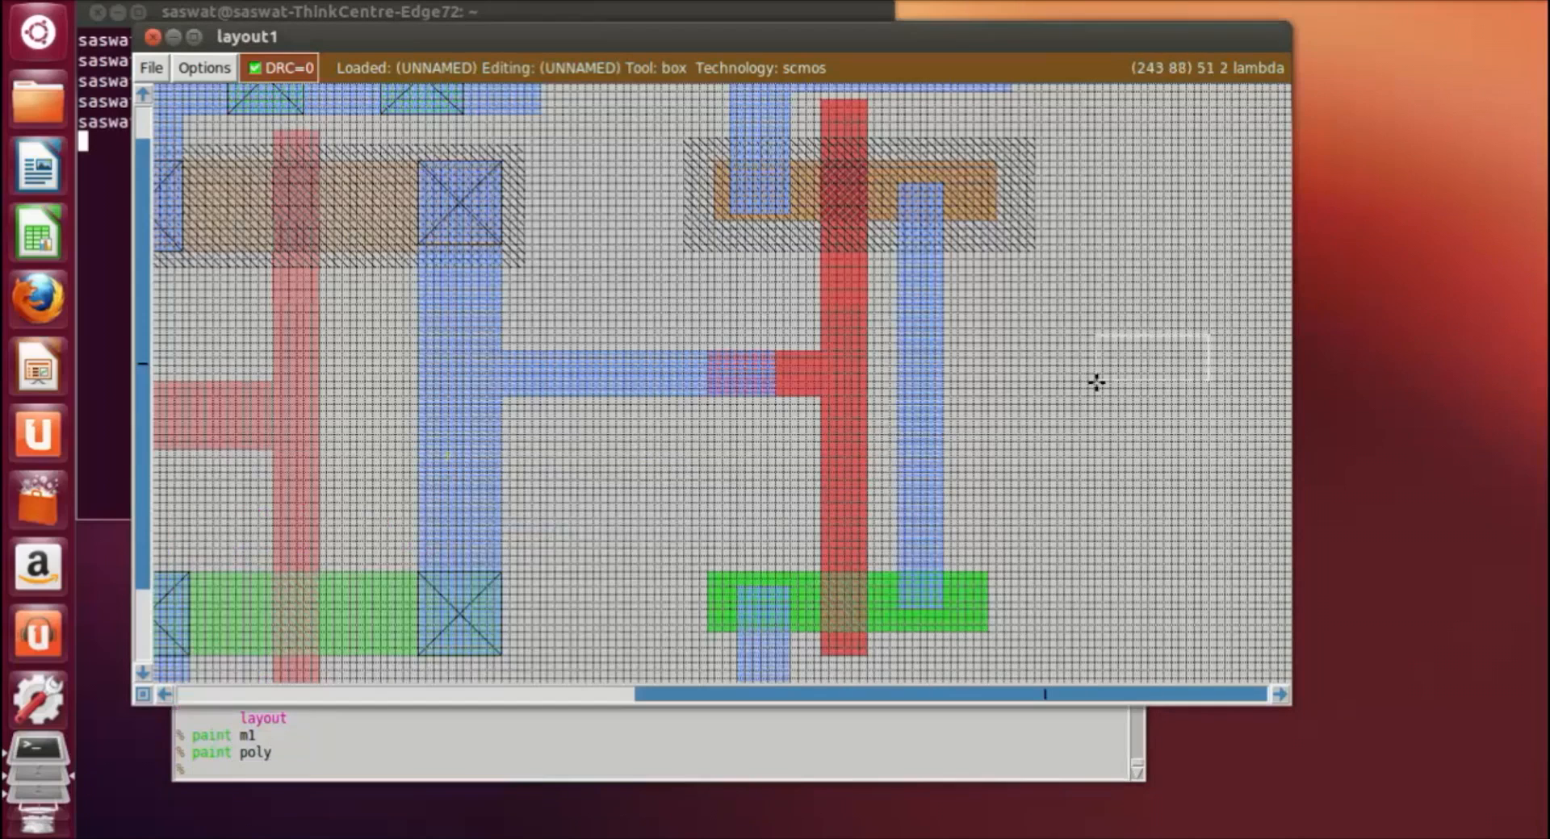
# Step: Box the overlap of the output metal strip and the new poly, about 9 by 6 lambda, and paint it with polycontact
pyautogui.click(707, 352)
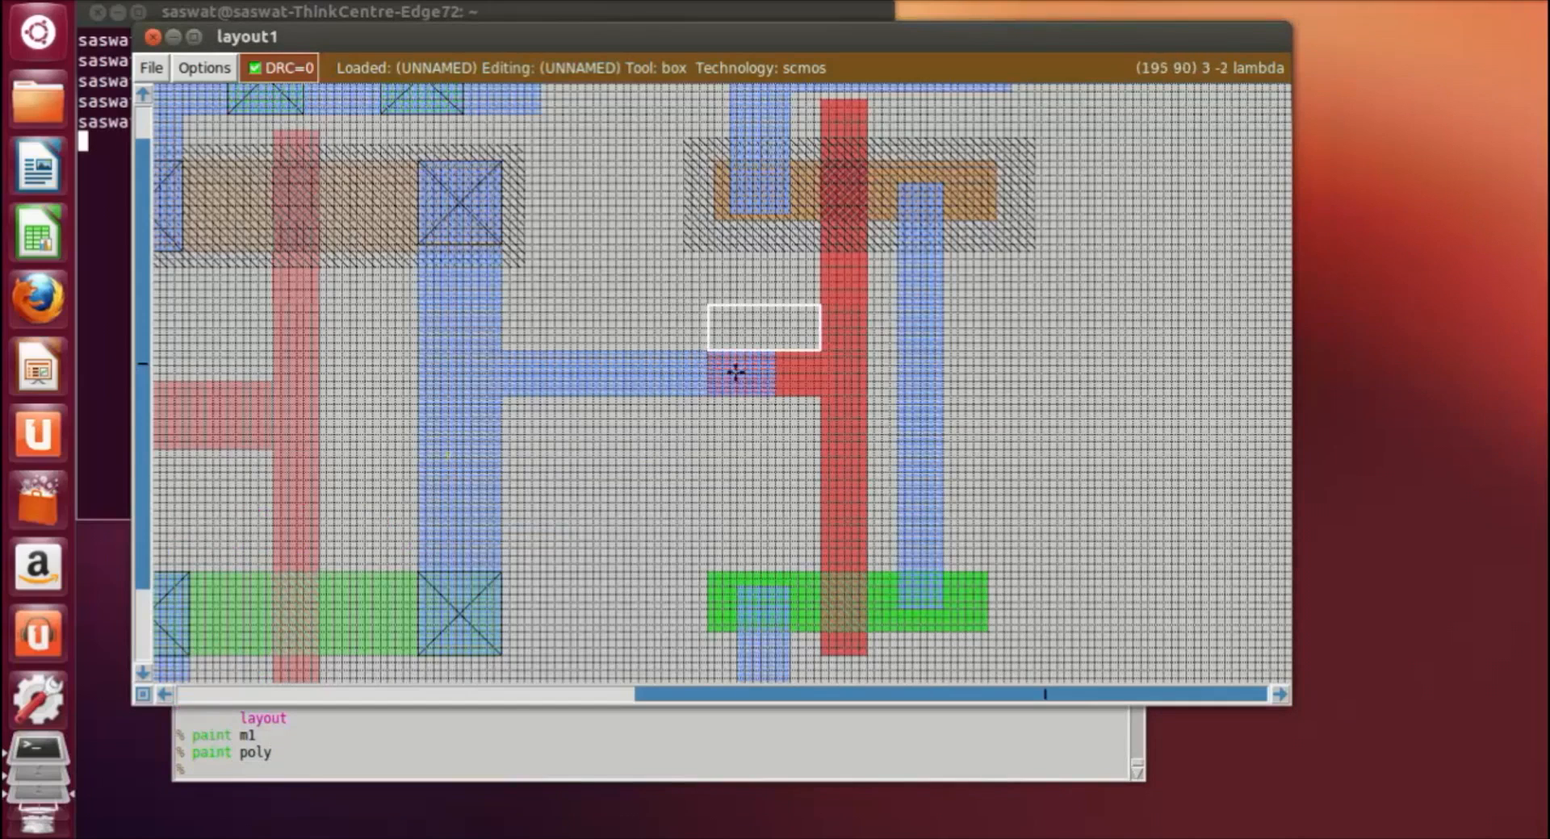
pyautogui.rightClick(773, 395)
pyautogui.click(365, 780)
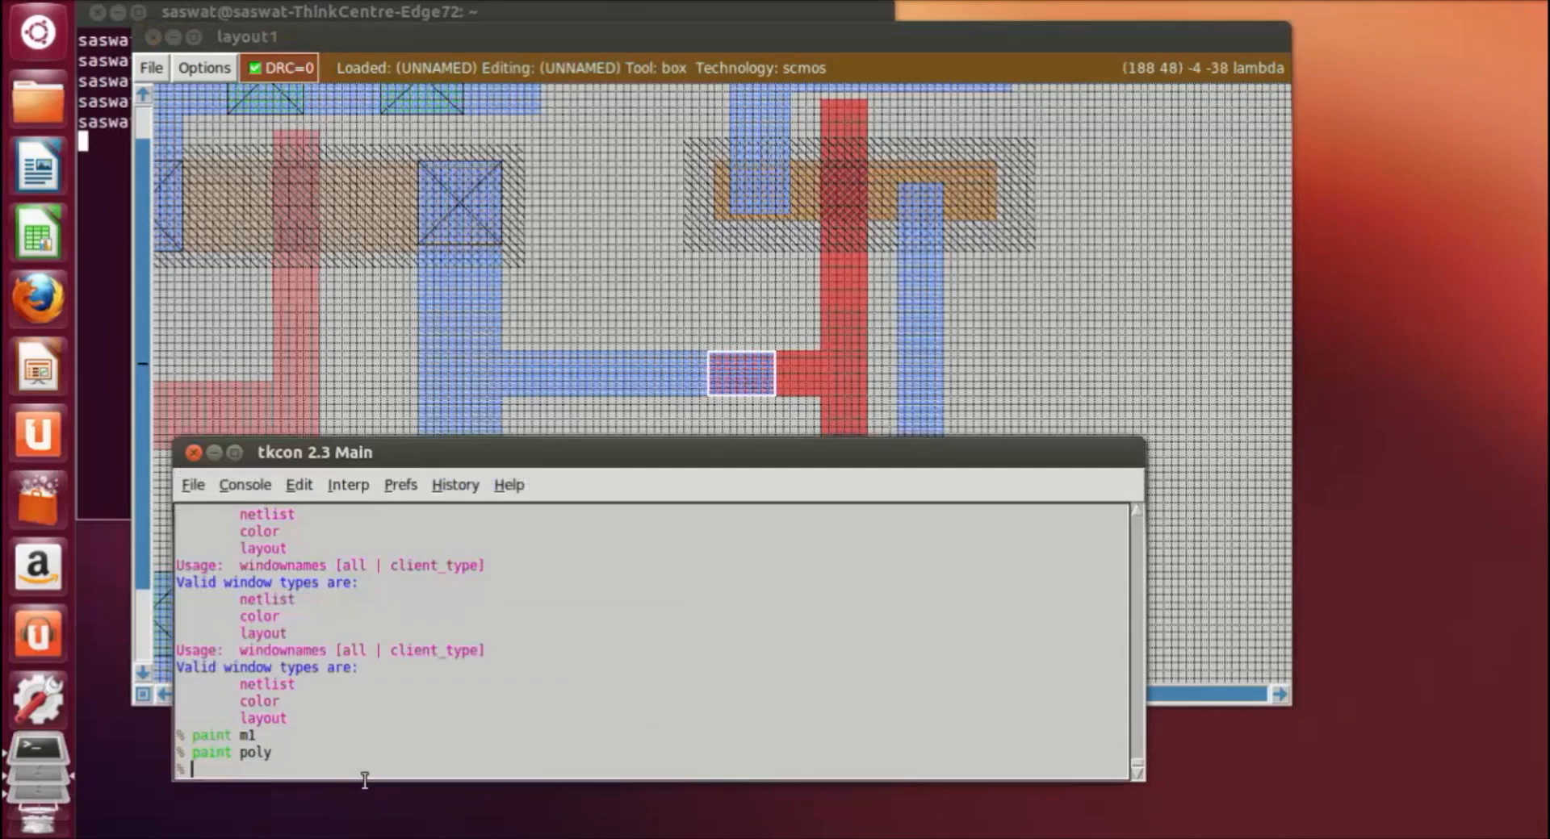
pyautogui.write('paint polycontact')
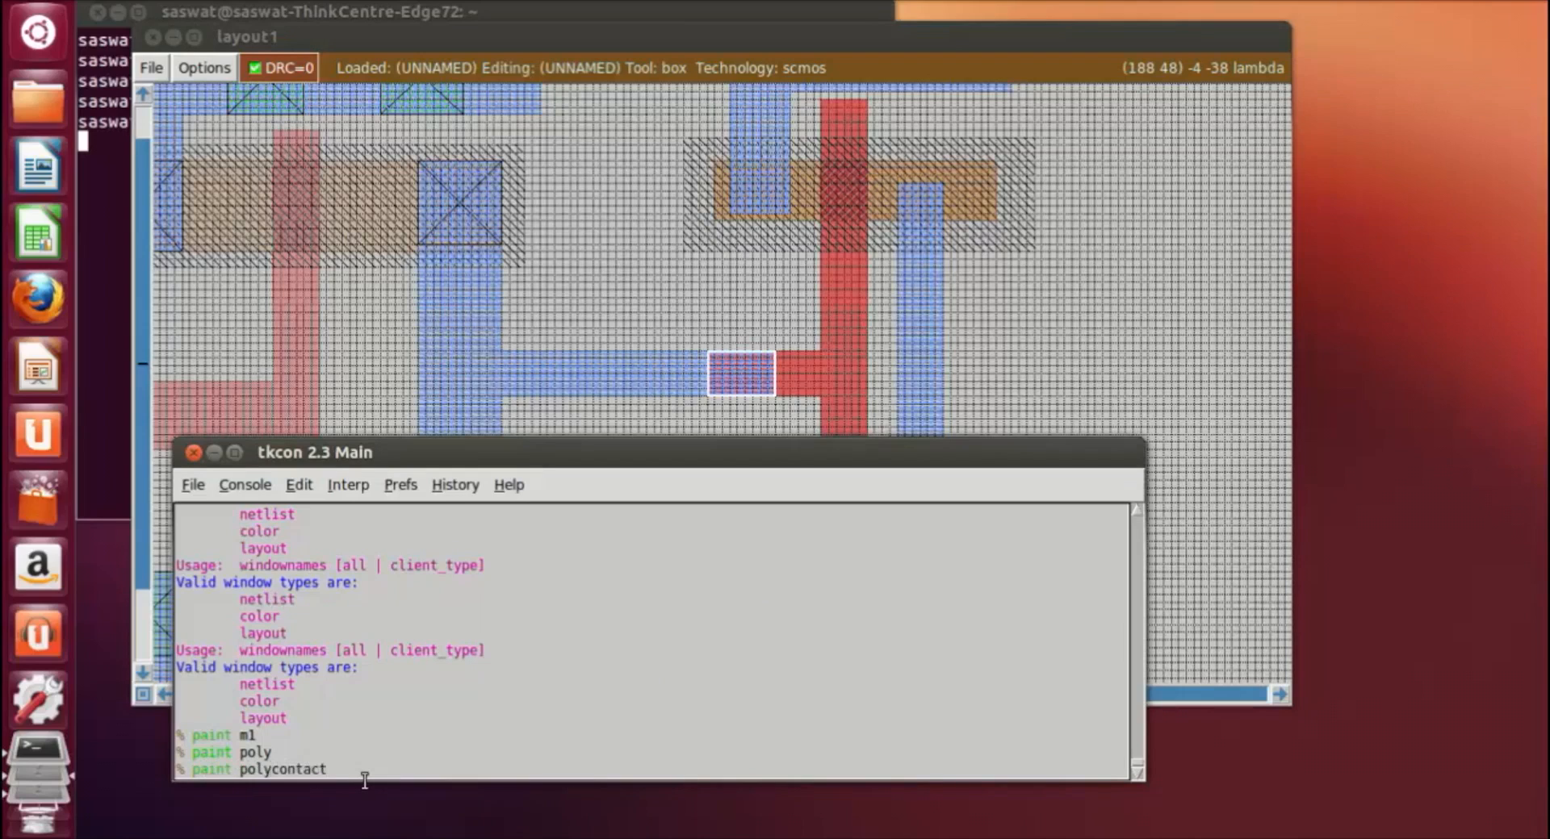
pyautogui.press('Return')
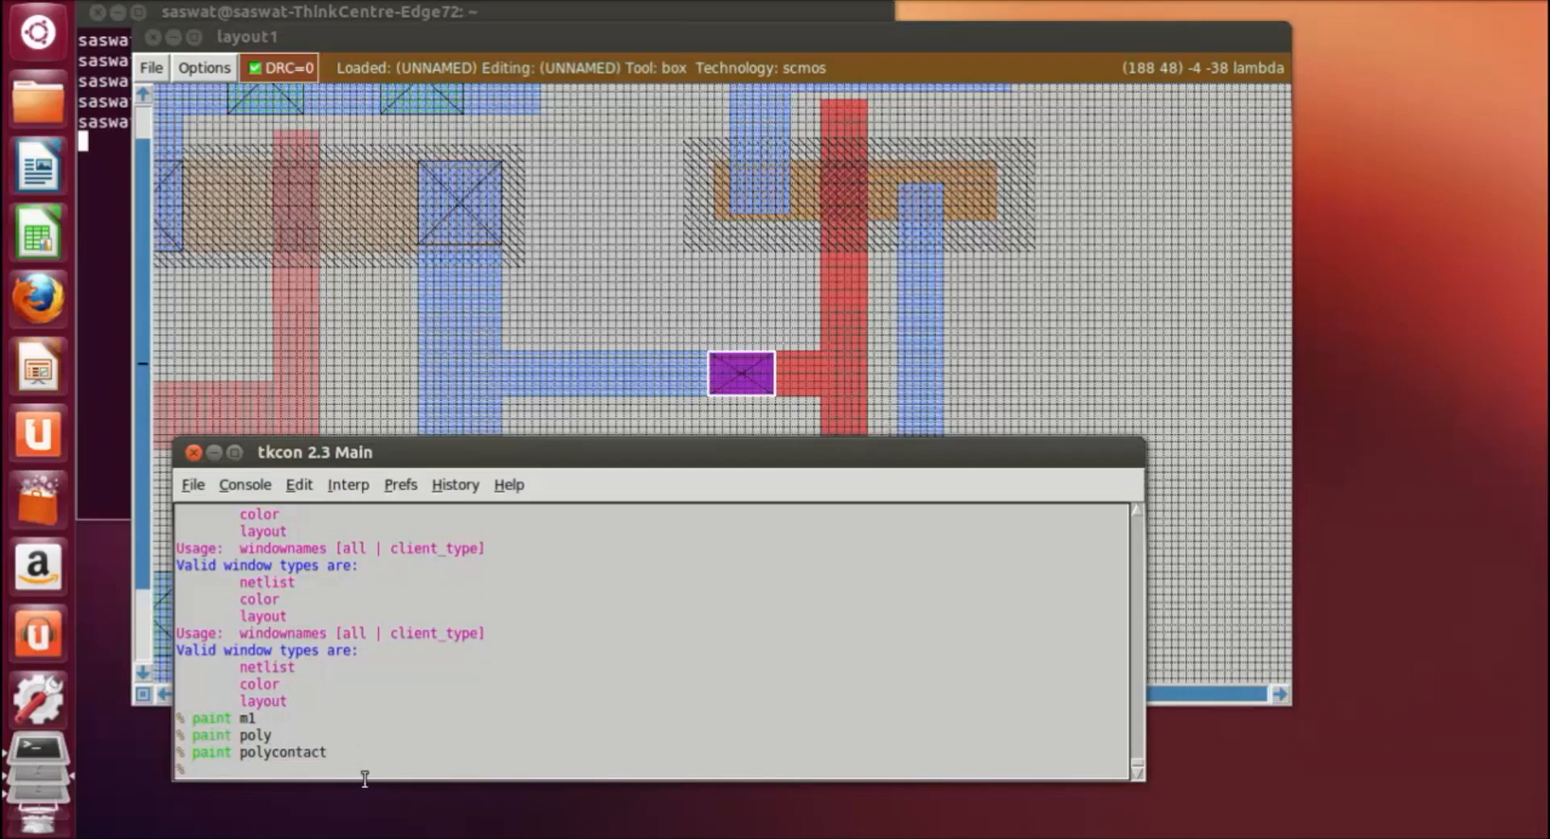
pyautogui.click(1114, 331)
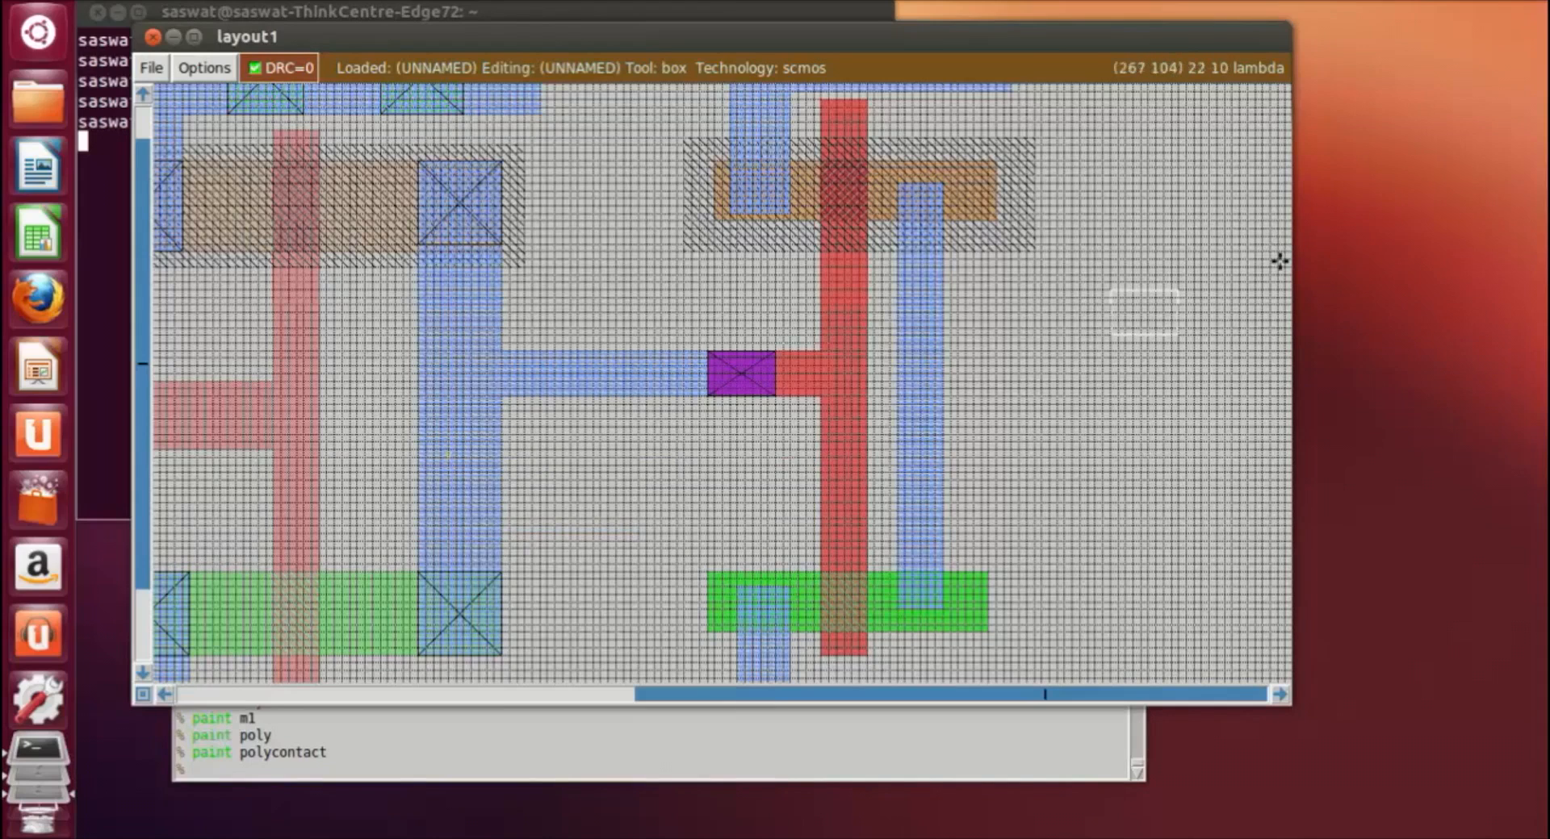
# Step: Set the box to a point on the inverter's vertical output metal and label it out
pyautogui.click(1018, 436)
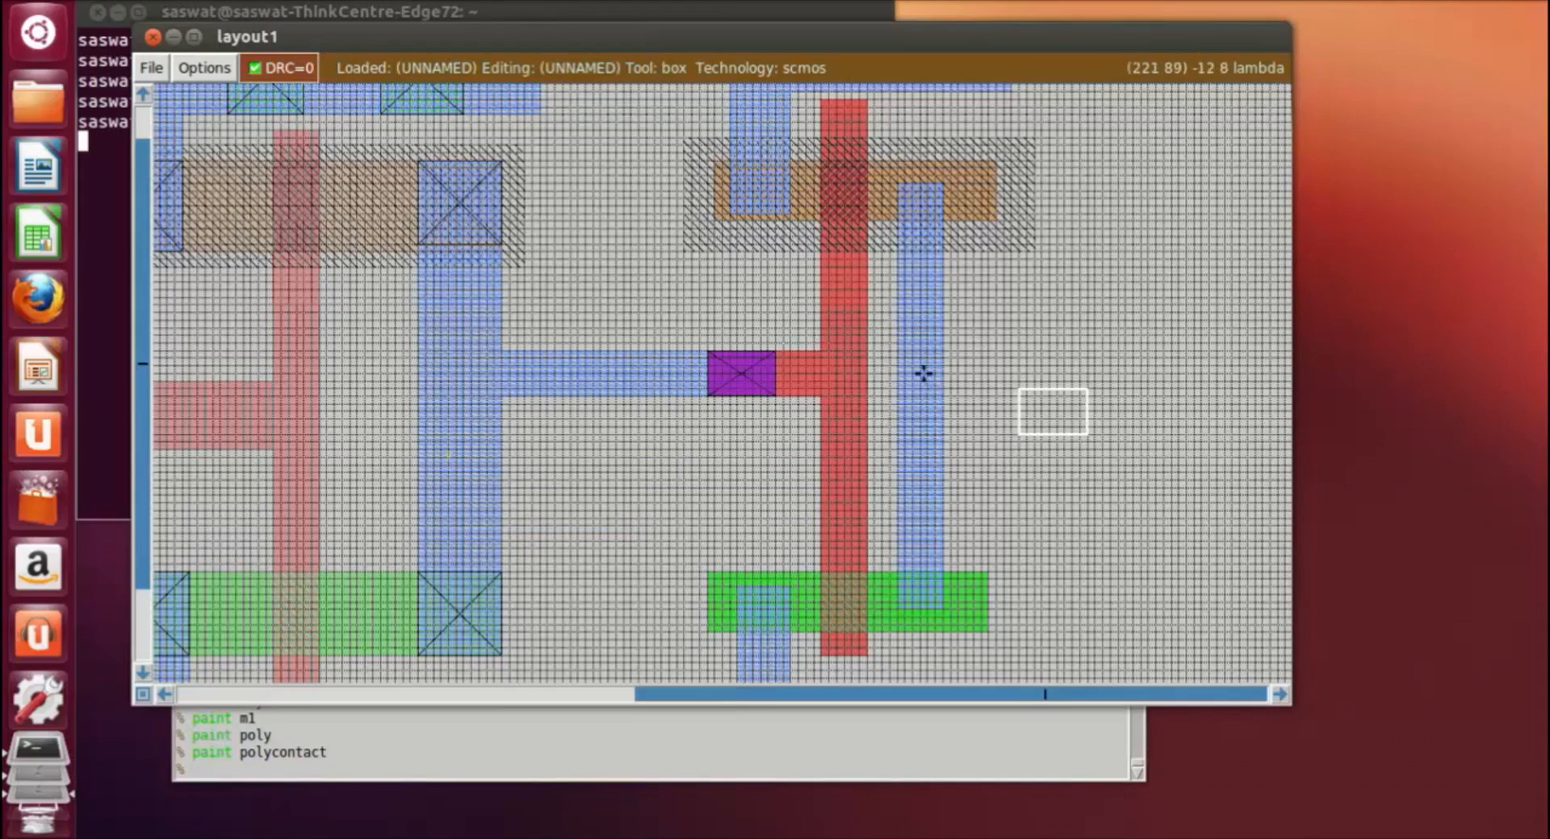
pyautogui.scroll(-1, 937, 379)
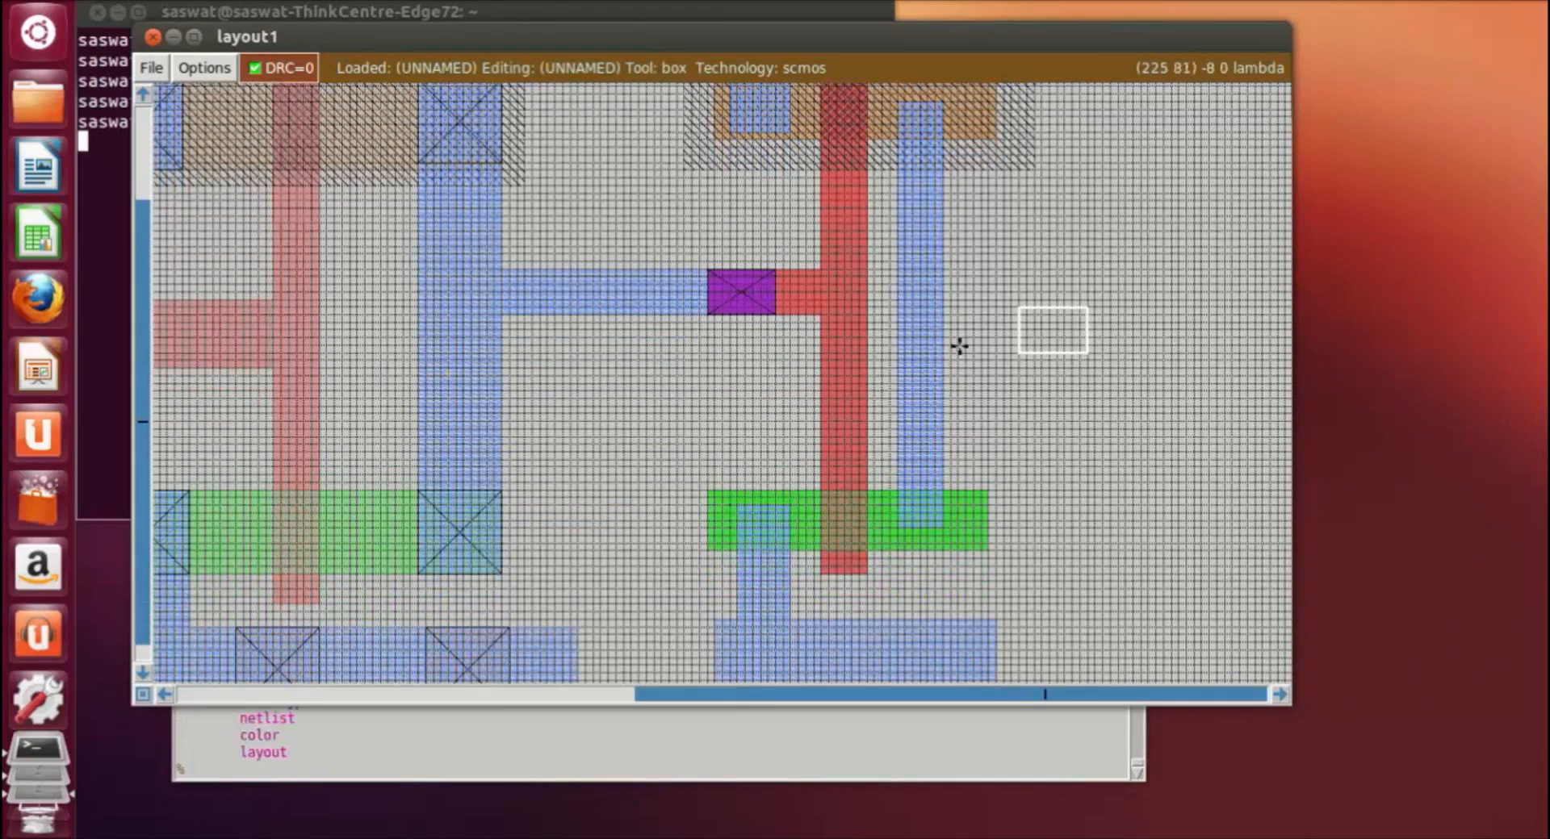
pyautogui.click(912, 270)
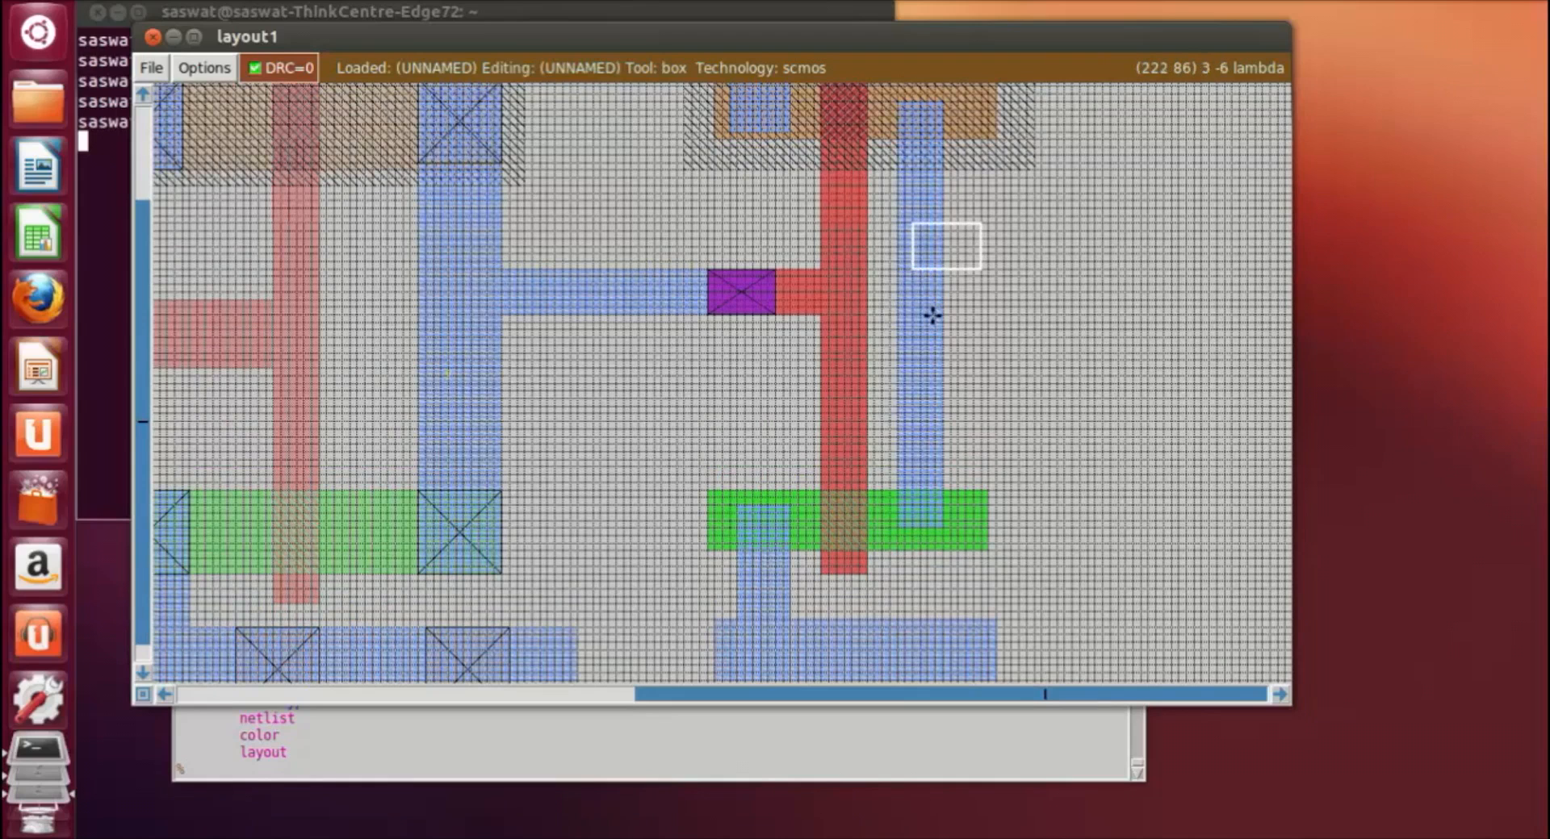
pyautogui.rightClick(941, 329)
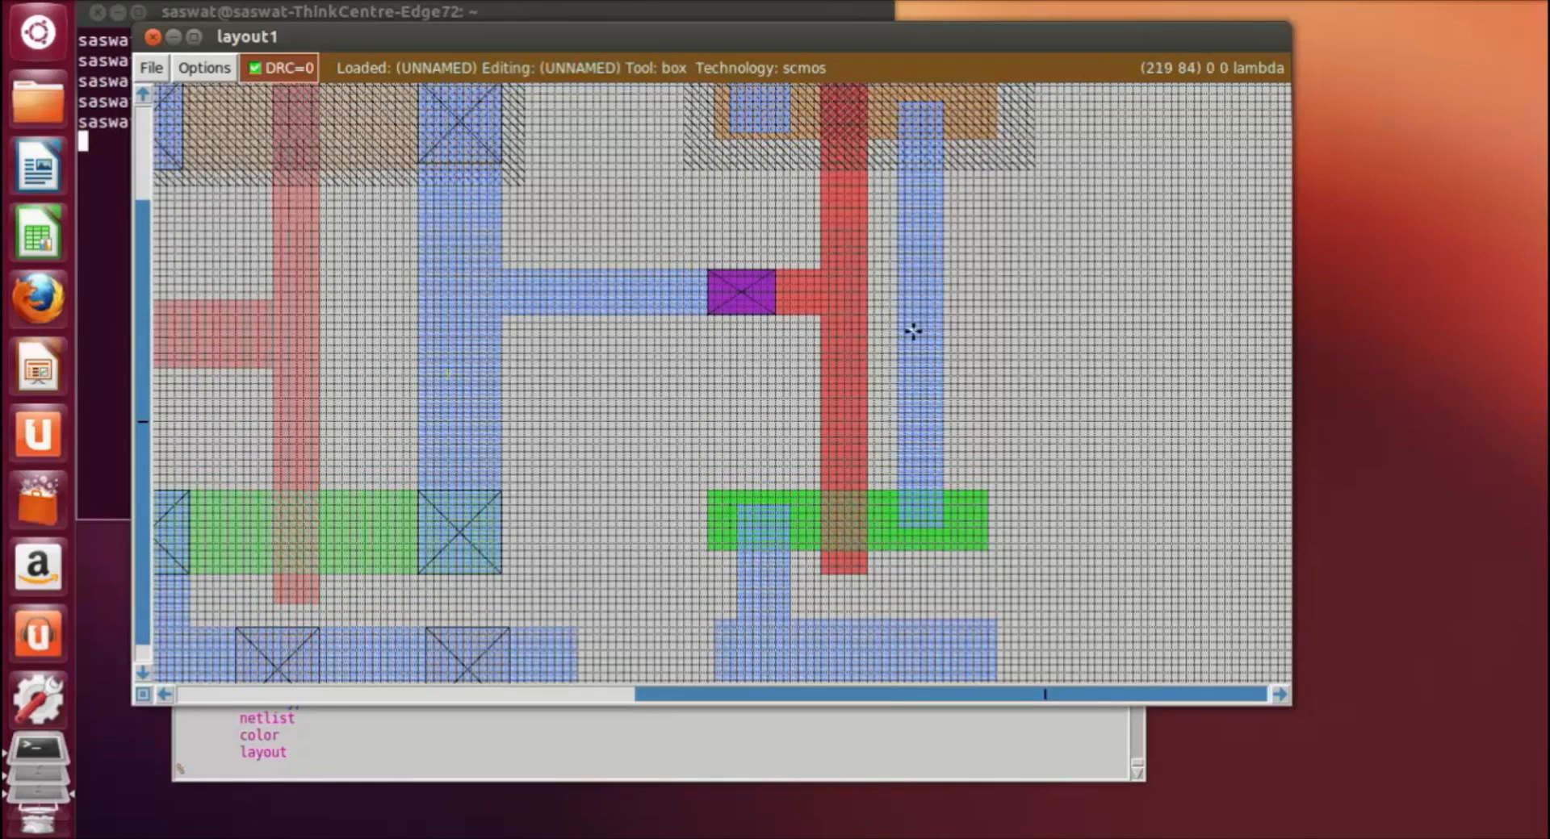
pyautogui.click(740, 765)
pyautogui.write('label ou')
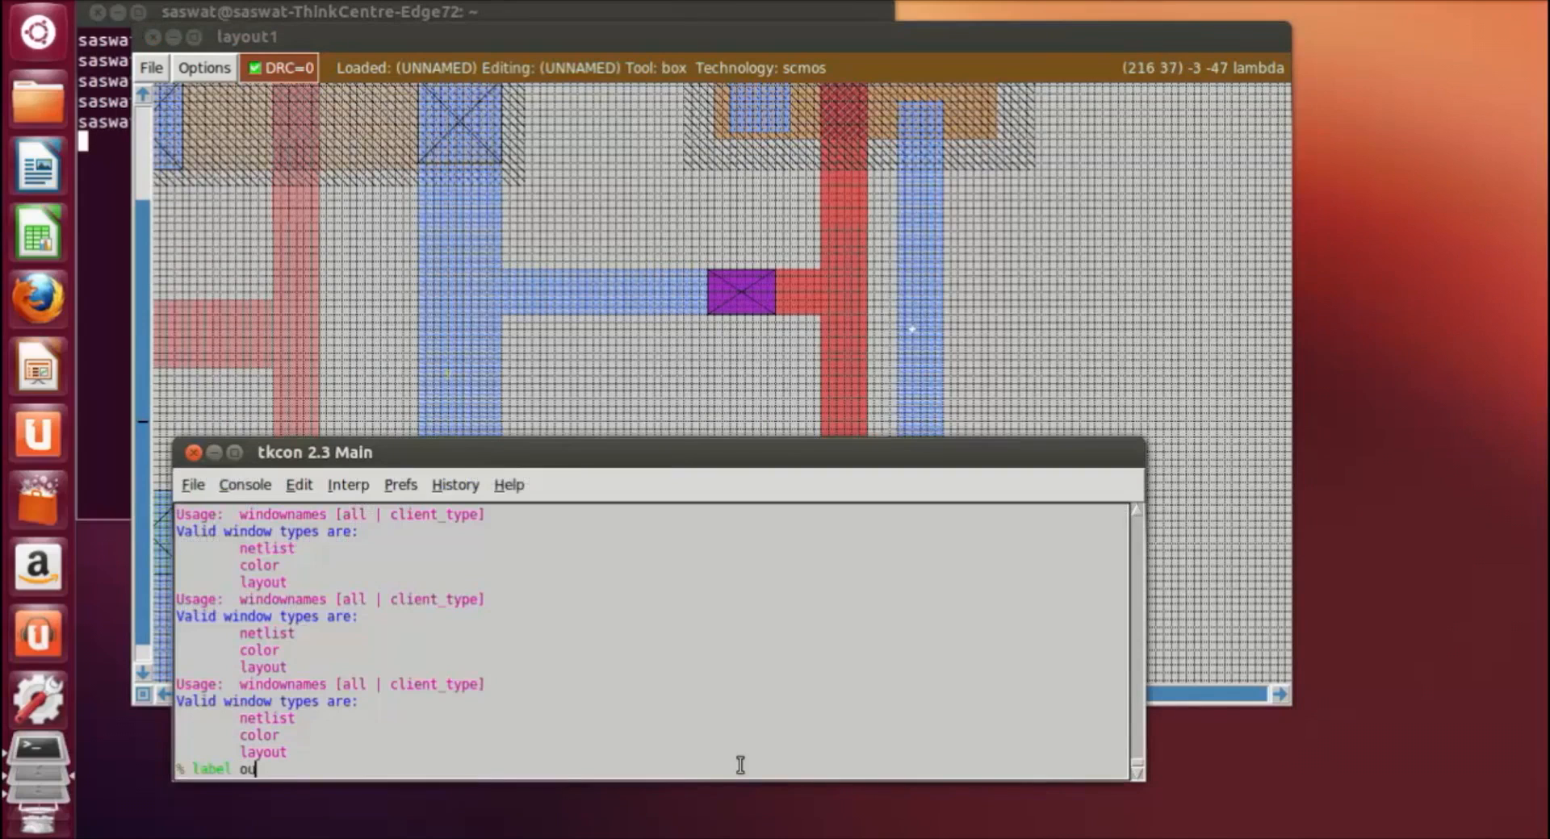
pyautogui.write('t')
pyautogui.press('Return')
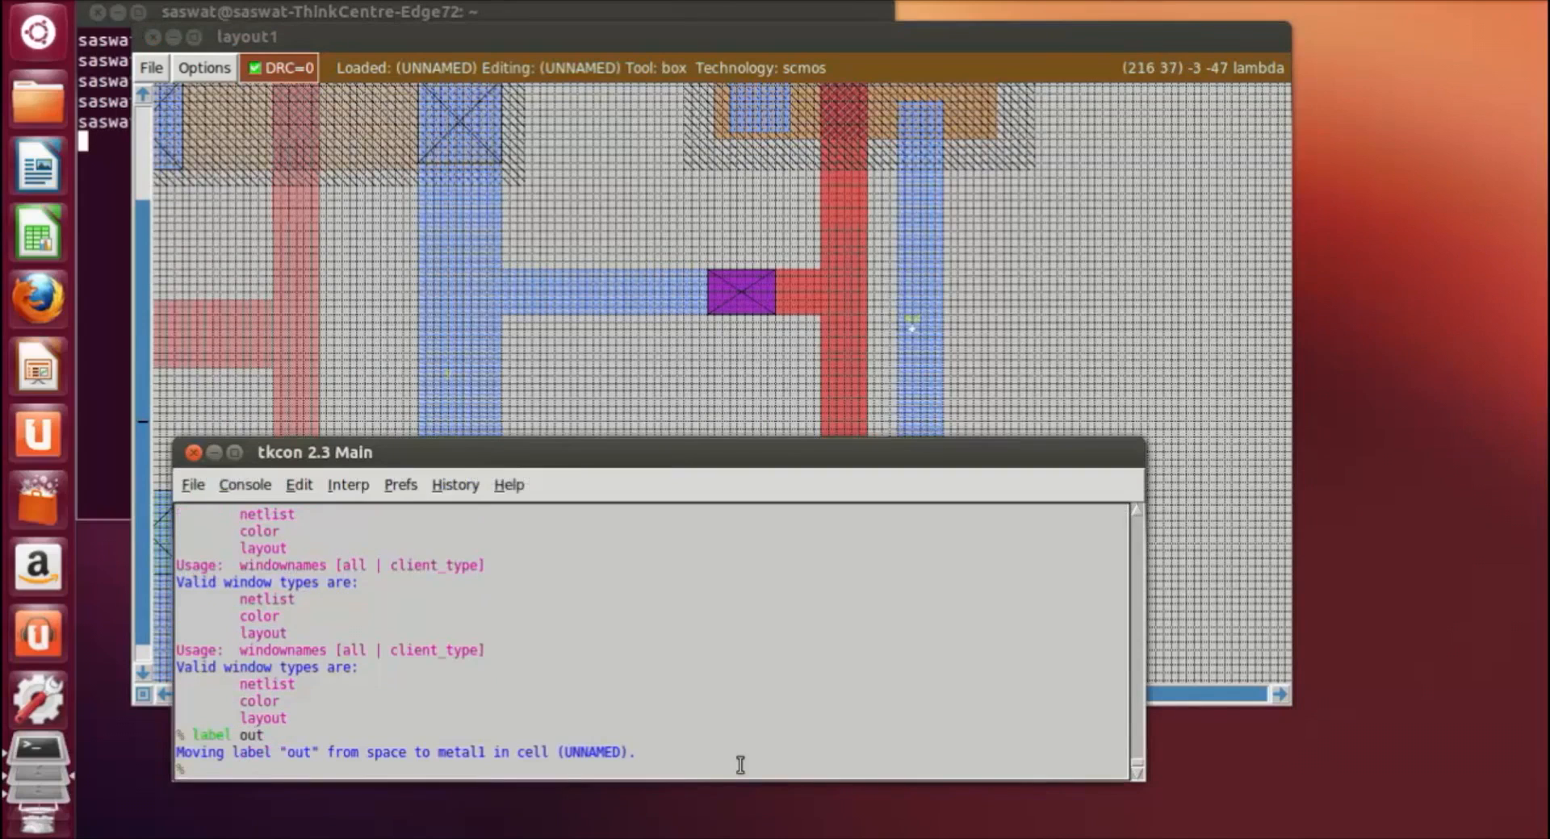
pyautogui.click(567, 398)
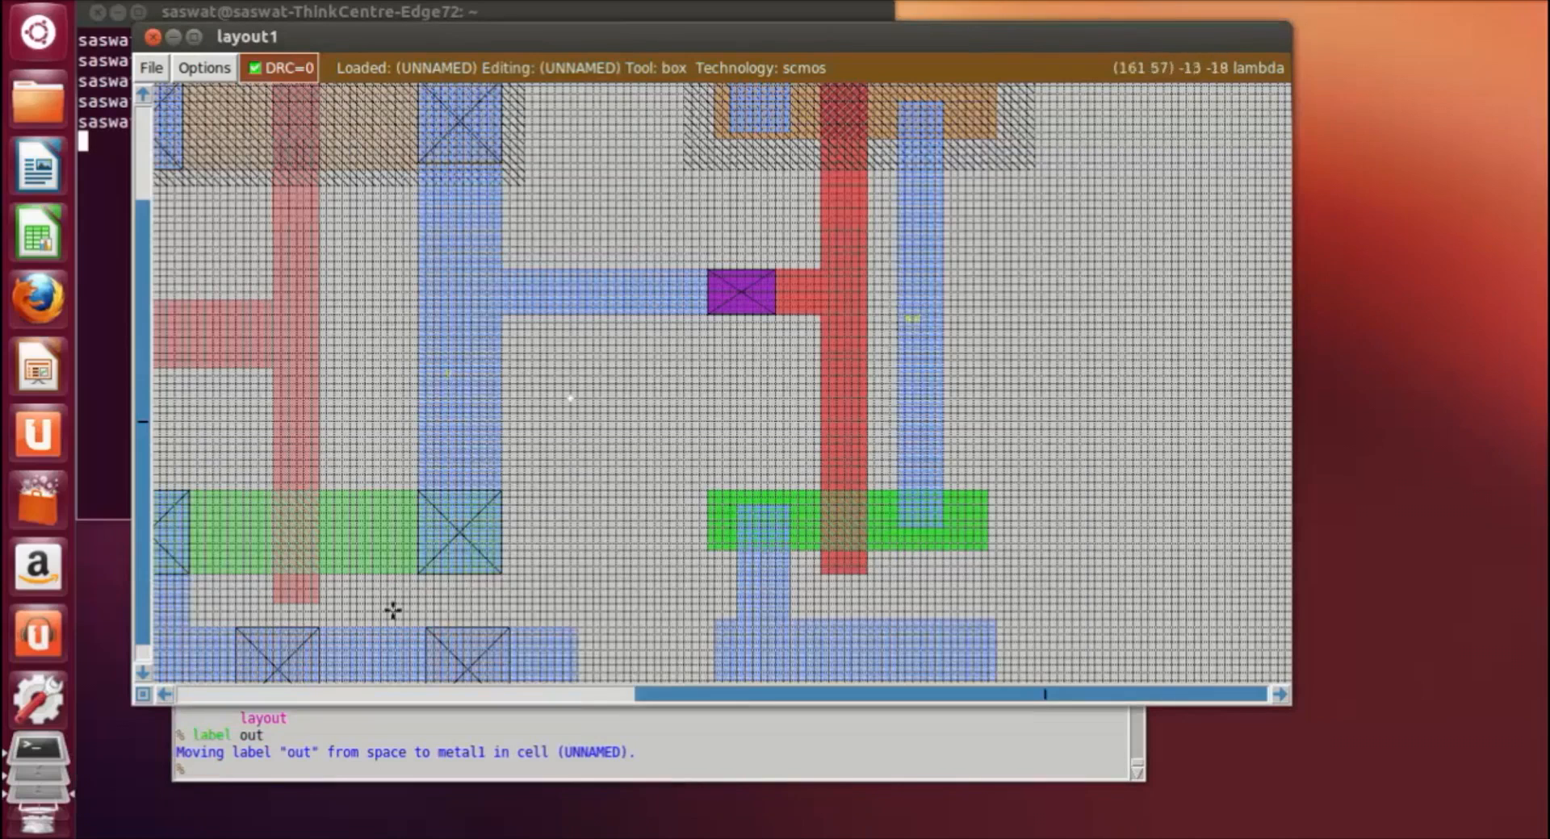
# Step: Save the layout as nand7
pyautogui.click(314, 768)
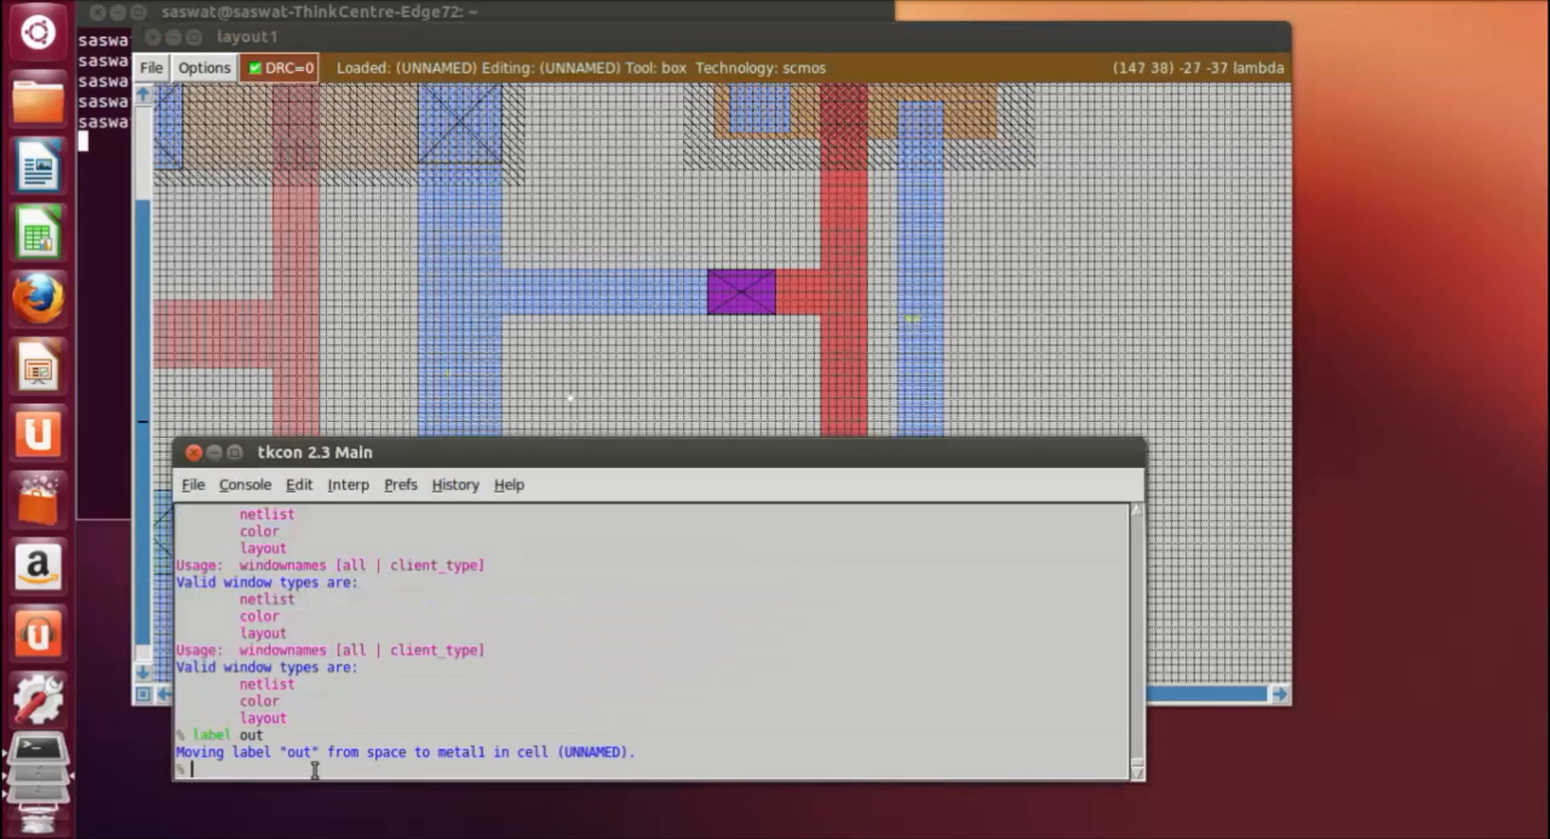
pyautogui.write('save nand7')
pyautogui.press('Return')
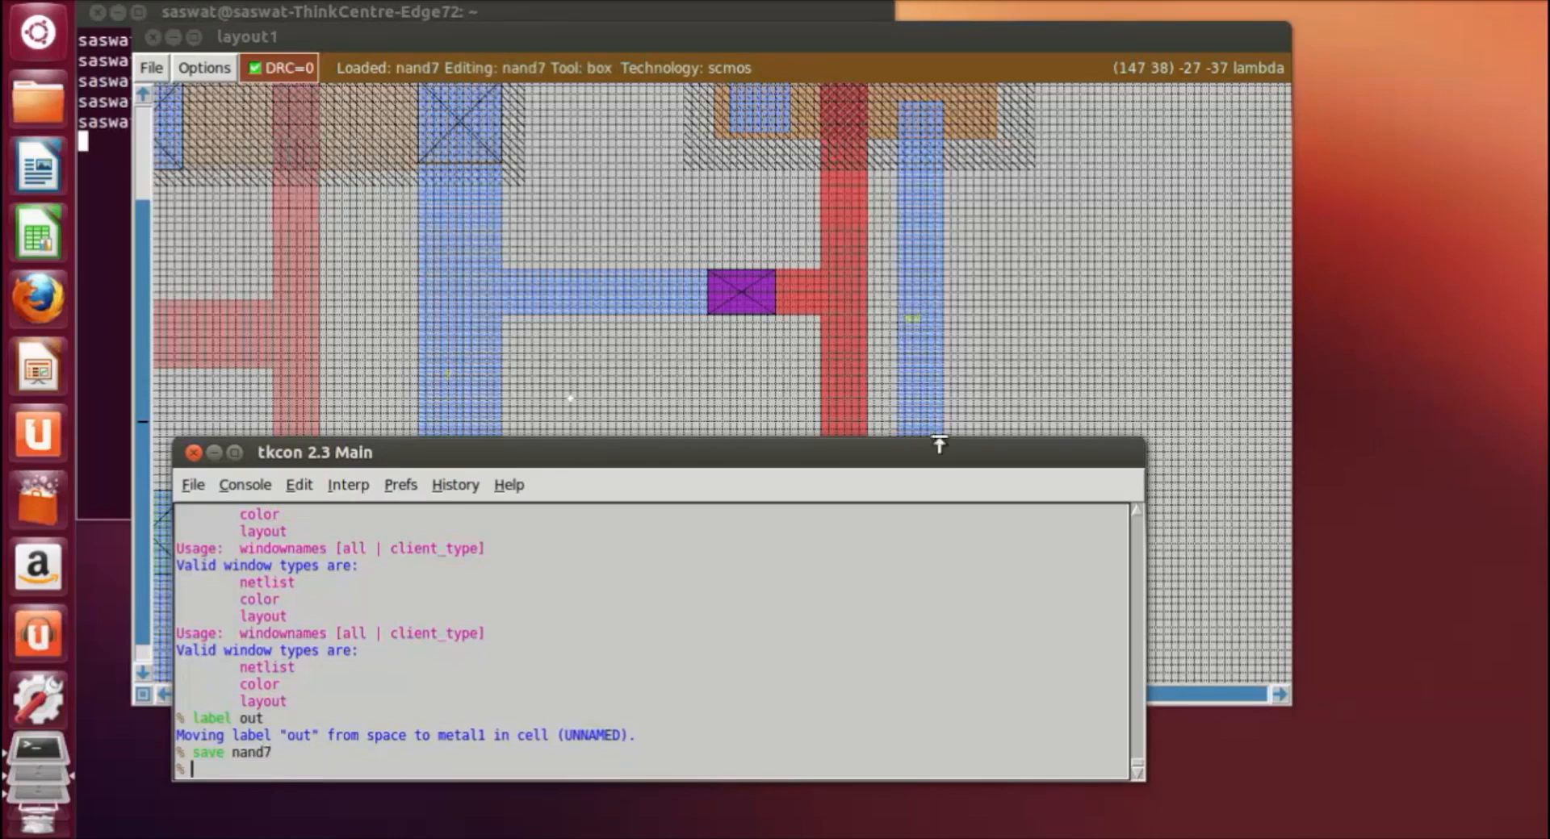
# Step: Extract all cells of nand7 and convert the extraction to a SPICE netlist with ext2spice
pyautogui.write('extract all')
pyautogui.press('Return')
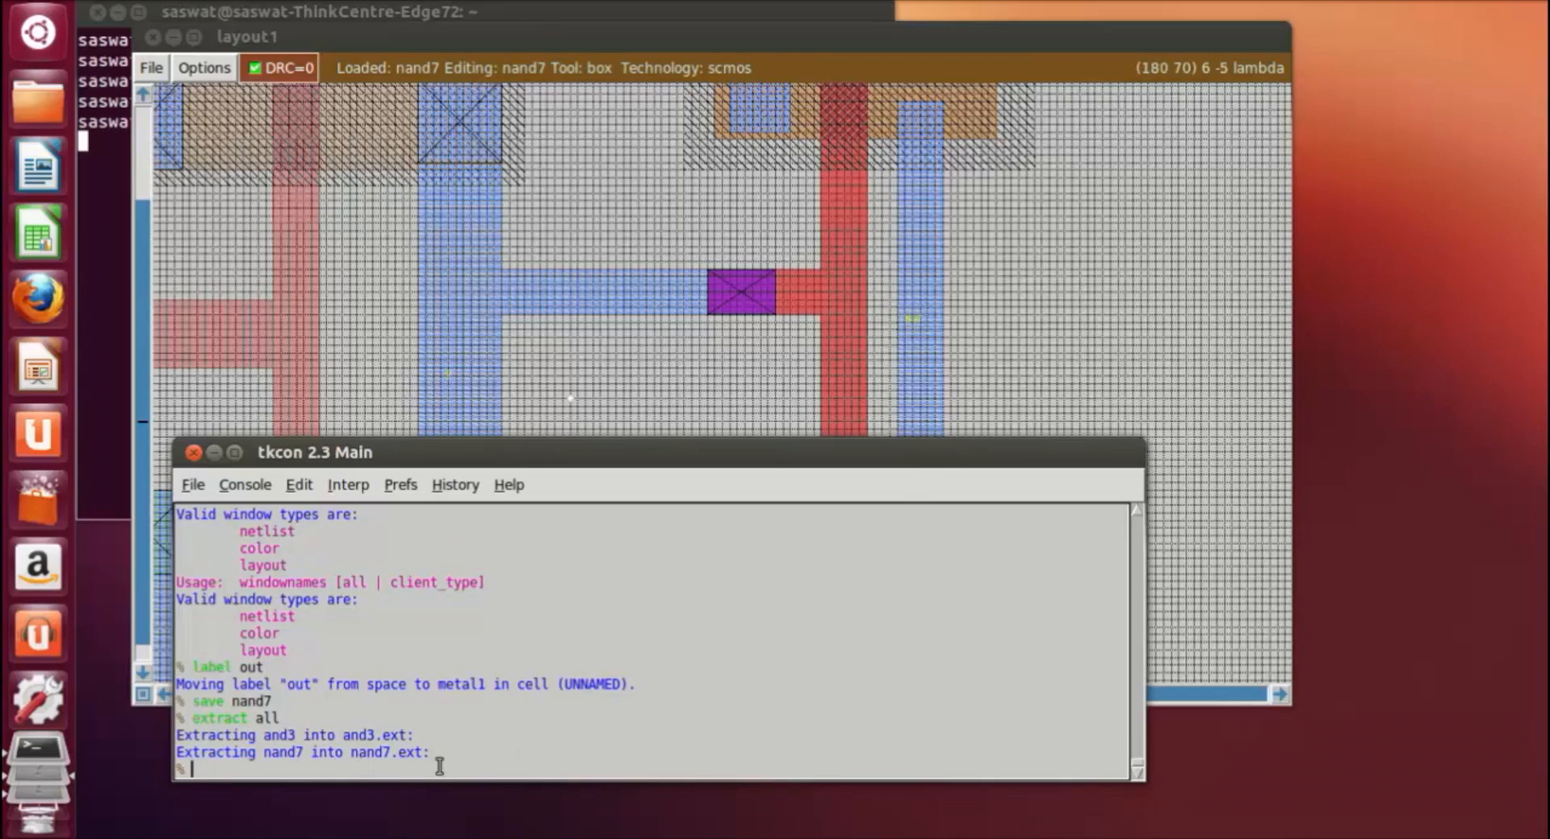
pyautogui.write('ext2spice')
pyautogui.press('Return')
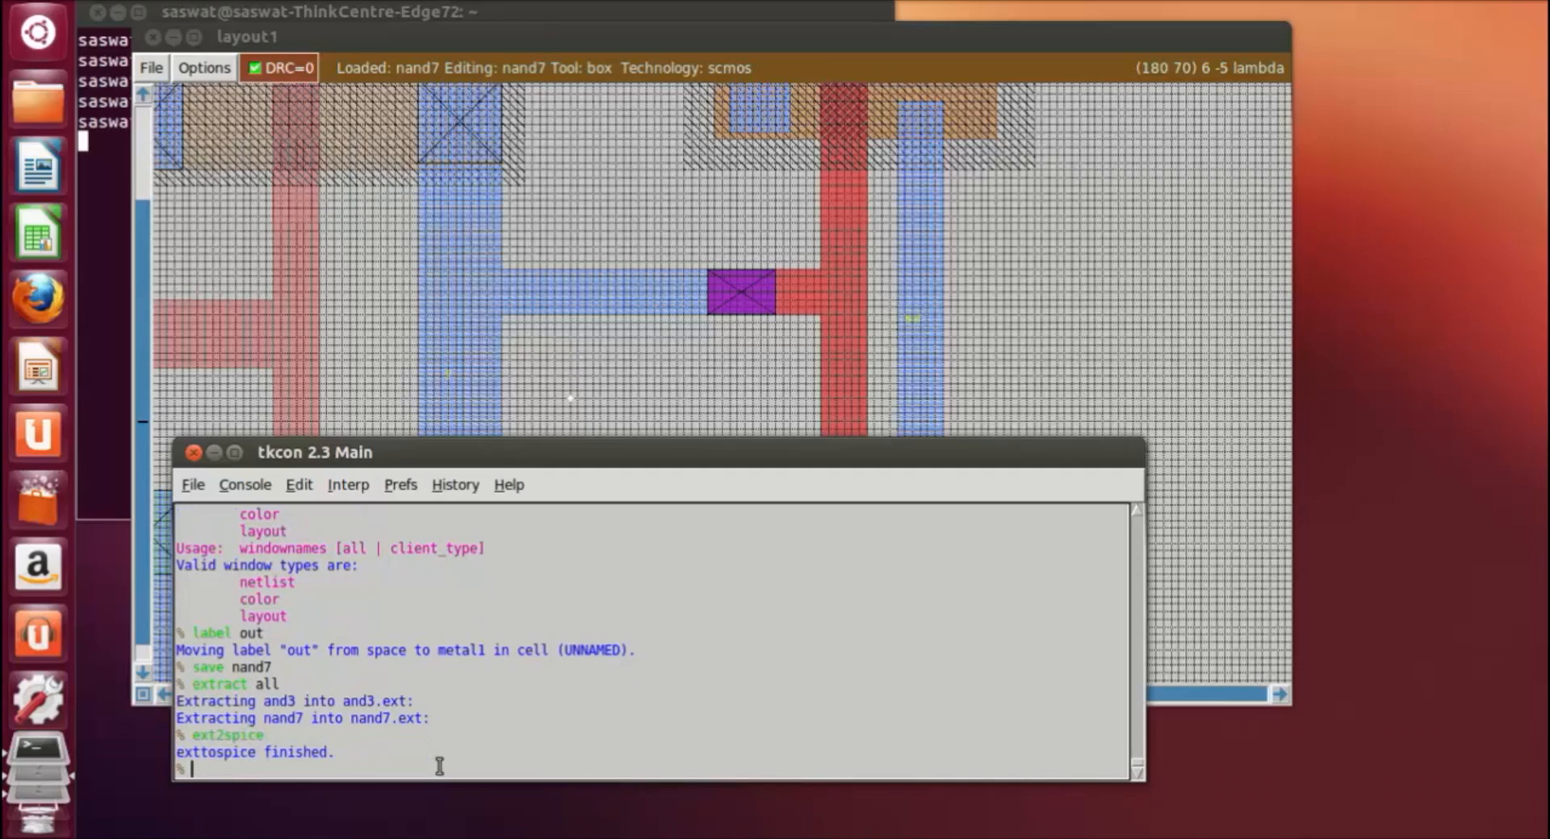
# Step: Exit Magic and open nand7.spice in vi from the terminal
pyautogui.write('exit')
pyautogui.press('Return')
pyautogui.press('Up')
pyautogui.press('BackSpace')
pyautogui.press('BackSpace')
pyautogui.press('BackSpace')
pyautogui.press('BackSpace')
pyautogui.press('BackSpace')
pyautogui.write('vi nand7')
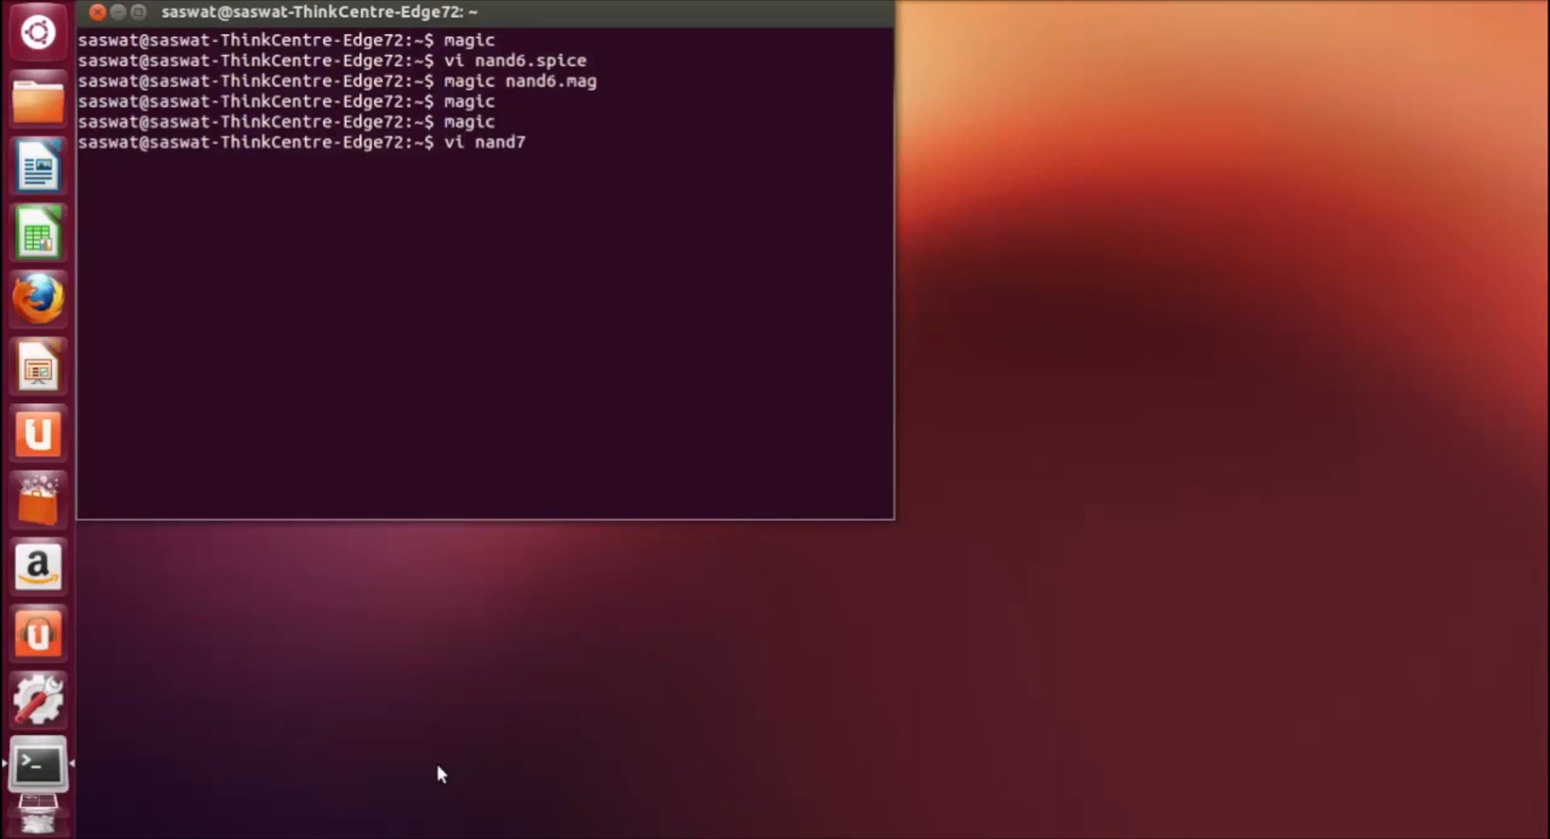
pyautogui.write('.spice')
pyautogui.press('Return')
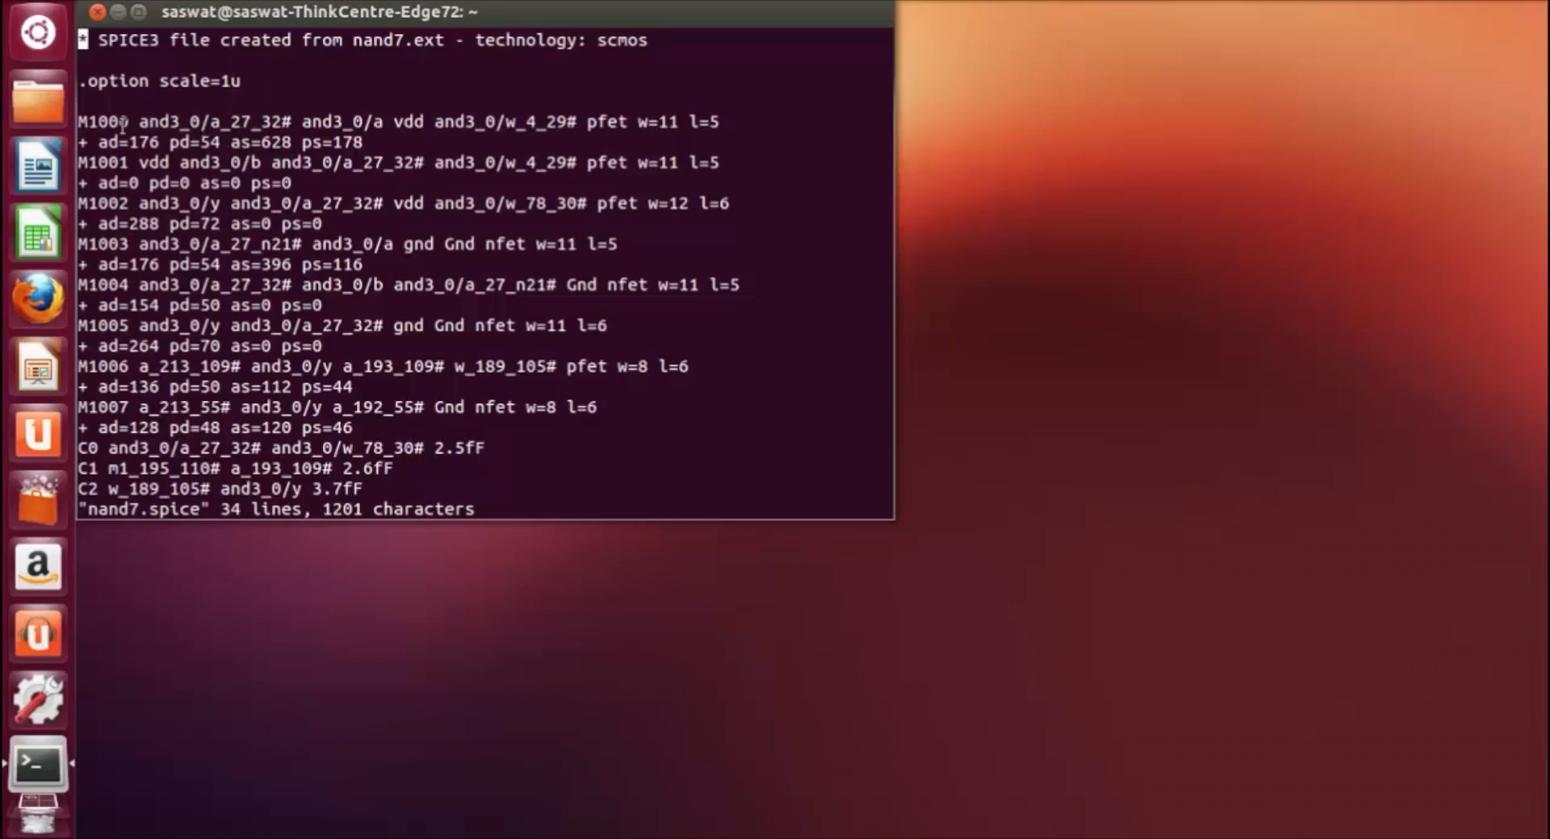
# Step: Examine the and3_0/ instance prefix on the M1000 line of the netlist, and write and quit the file
pyautogui.moveTo(133, 122); pyautogui.dragTo(212, 121)
pyautogui.click(163, 123)
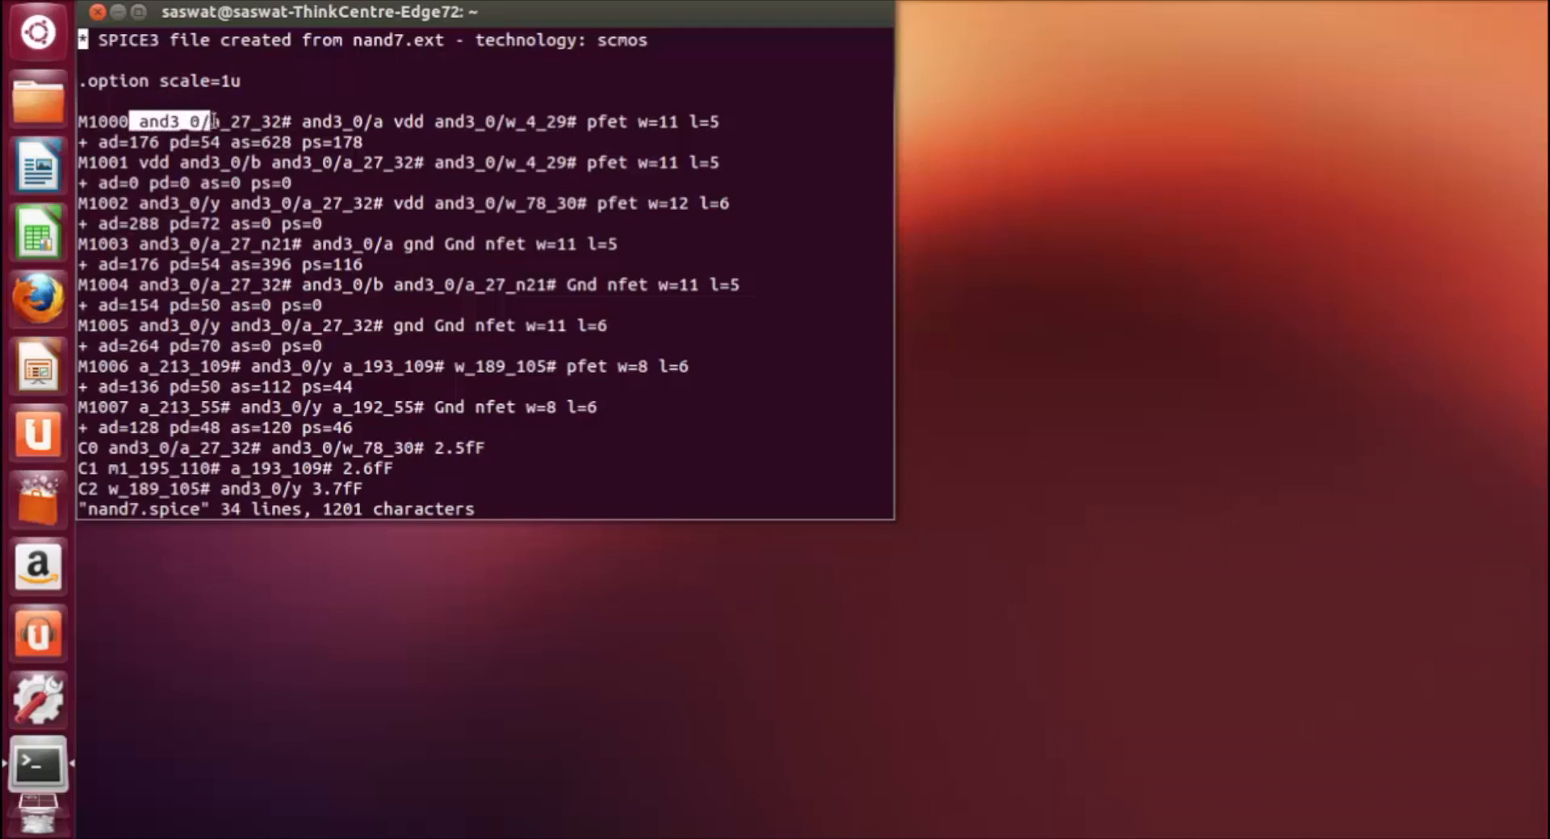
pyautogui.click(213, 122)
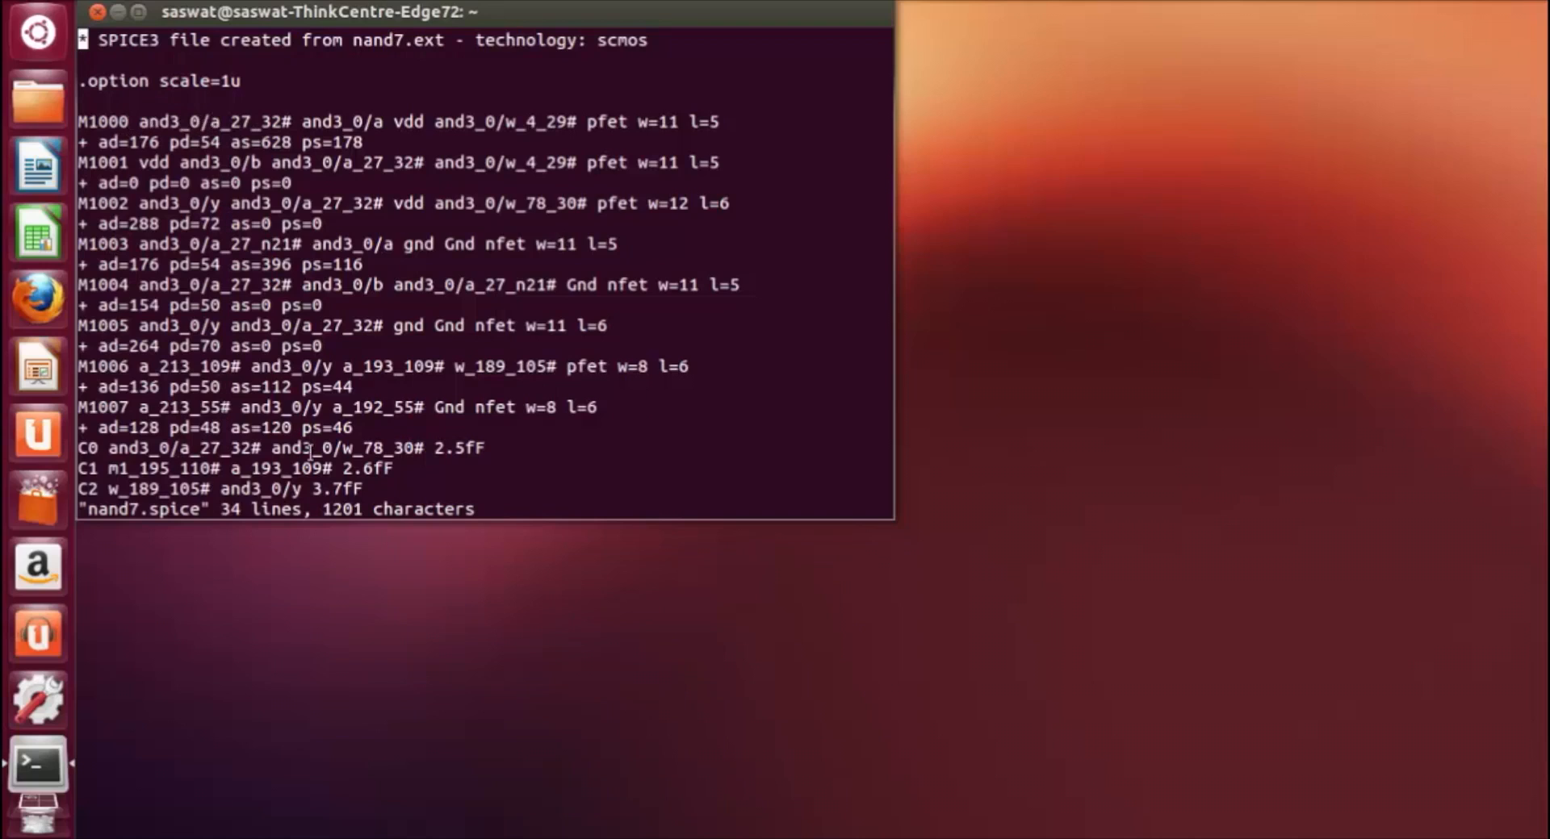
pyautogui.write(':')
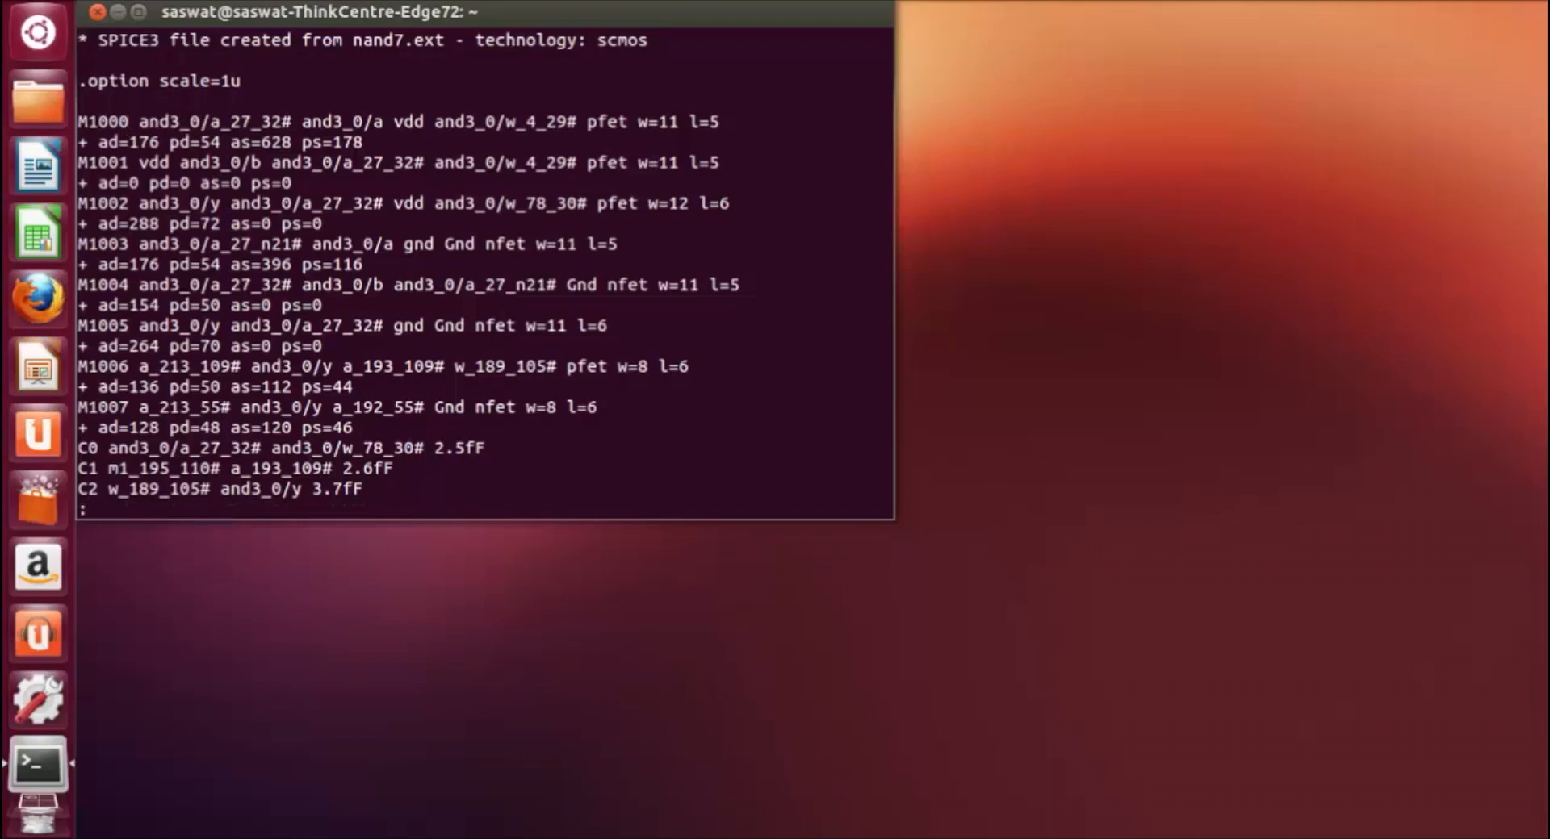
pyautogui.write('wq')
pyautogui.press('Return')
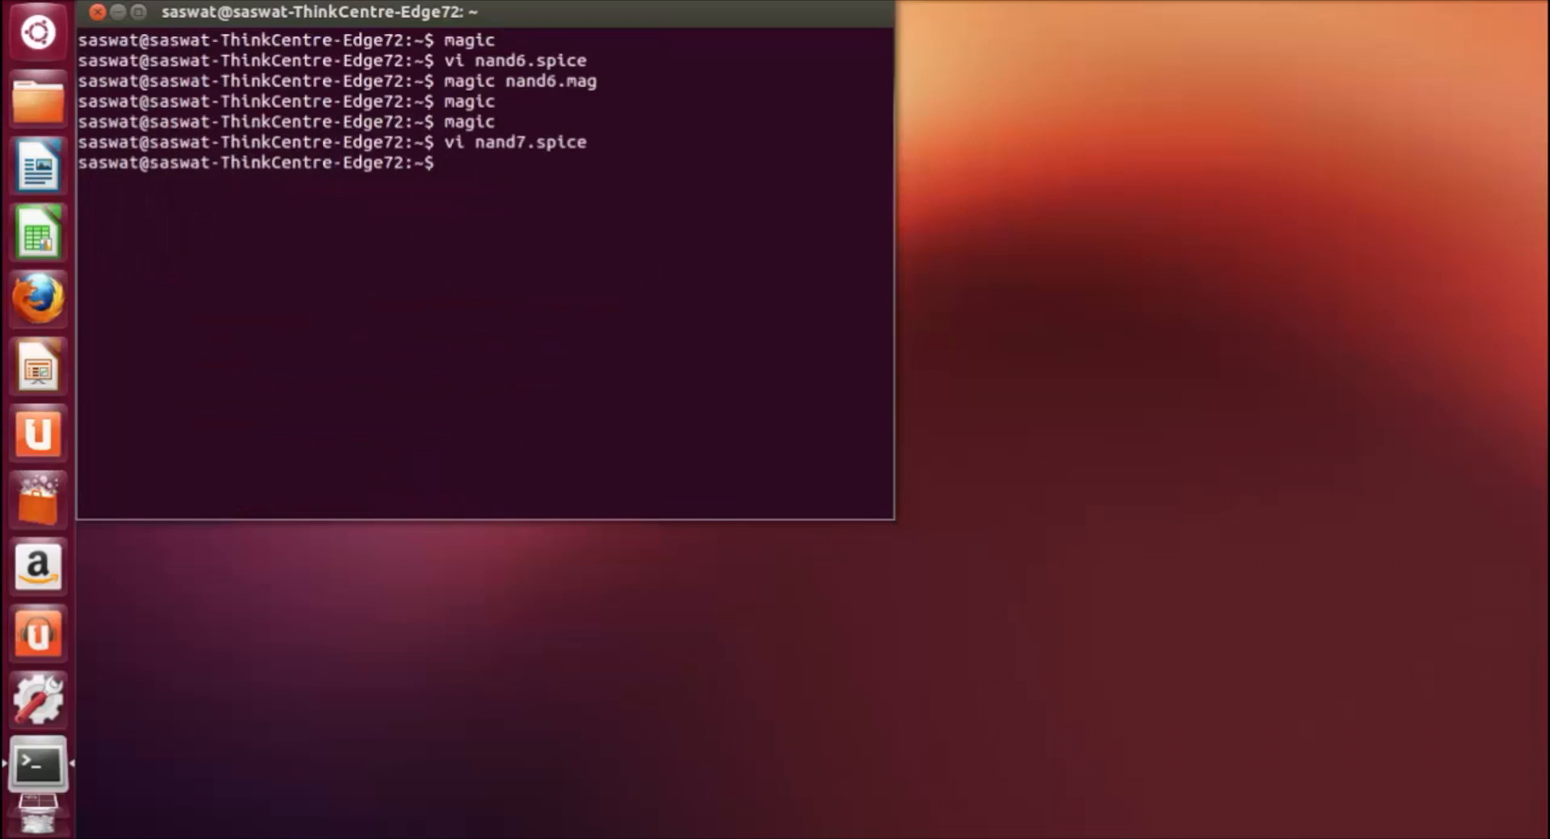
# Step: Reopen the saved layout nand7.mag in Magic from the terminal
pyautogui.write('magic nand7')
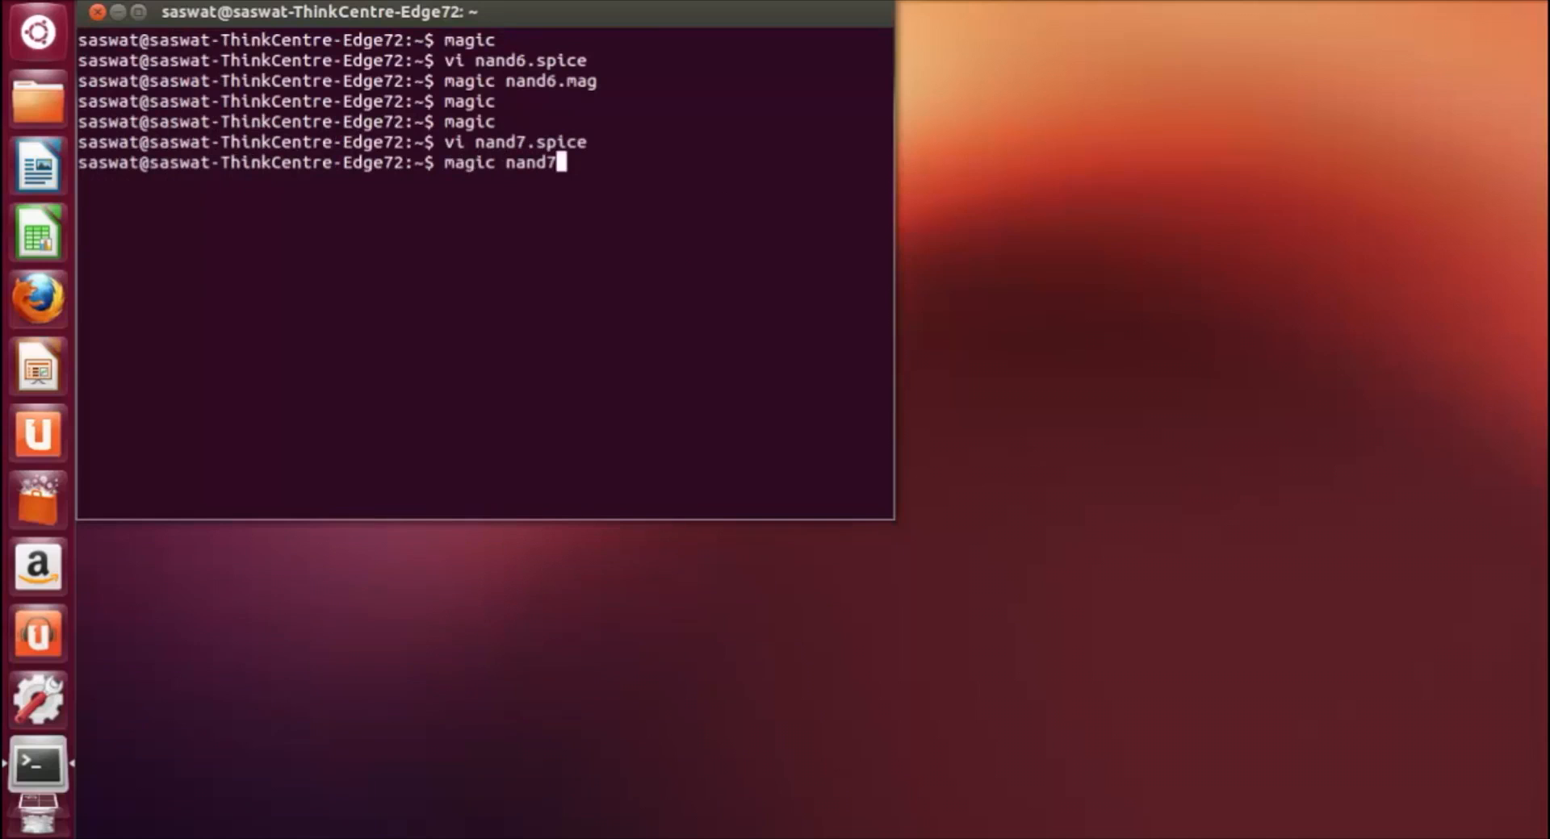
pyautogui.write('.mag')
pyautogui.press('Return')
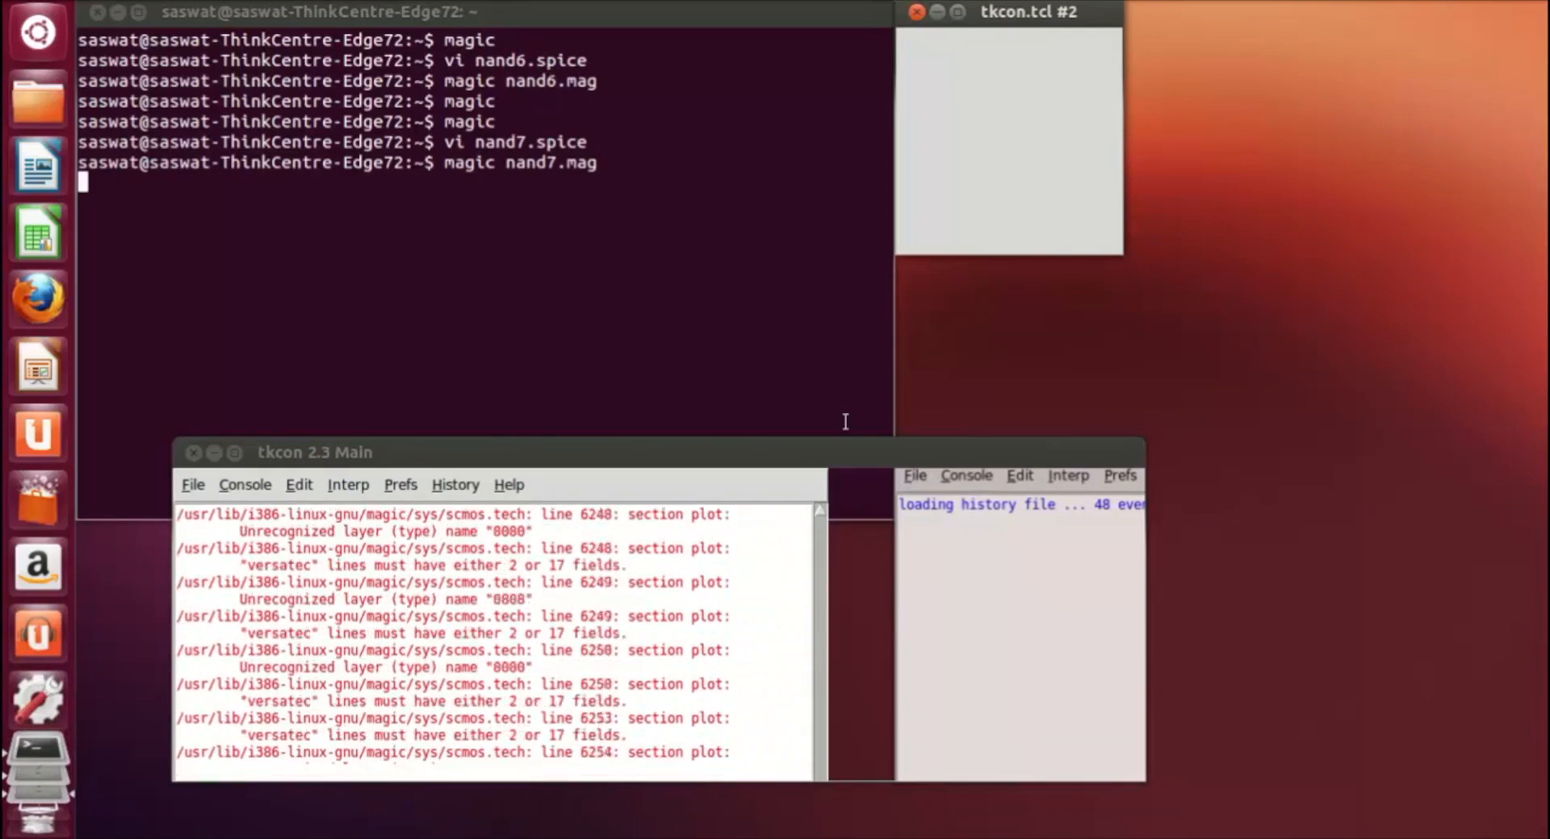
# Step: Box the whole and3_0 cell and expand it to show its internal layout, and move the box off the cell
pyautogui.scroll(-4, 353, 625)
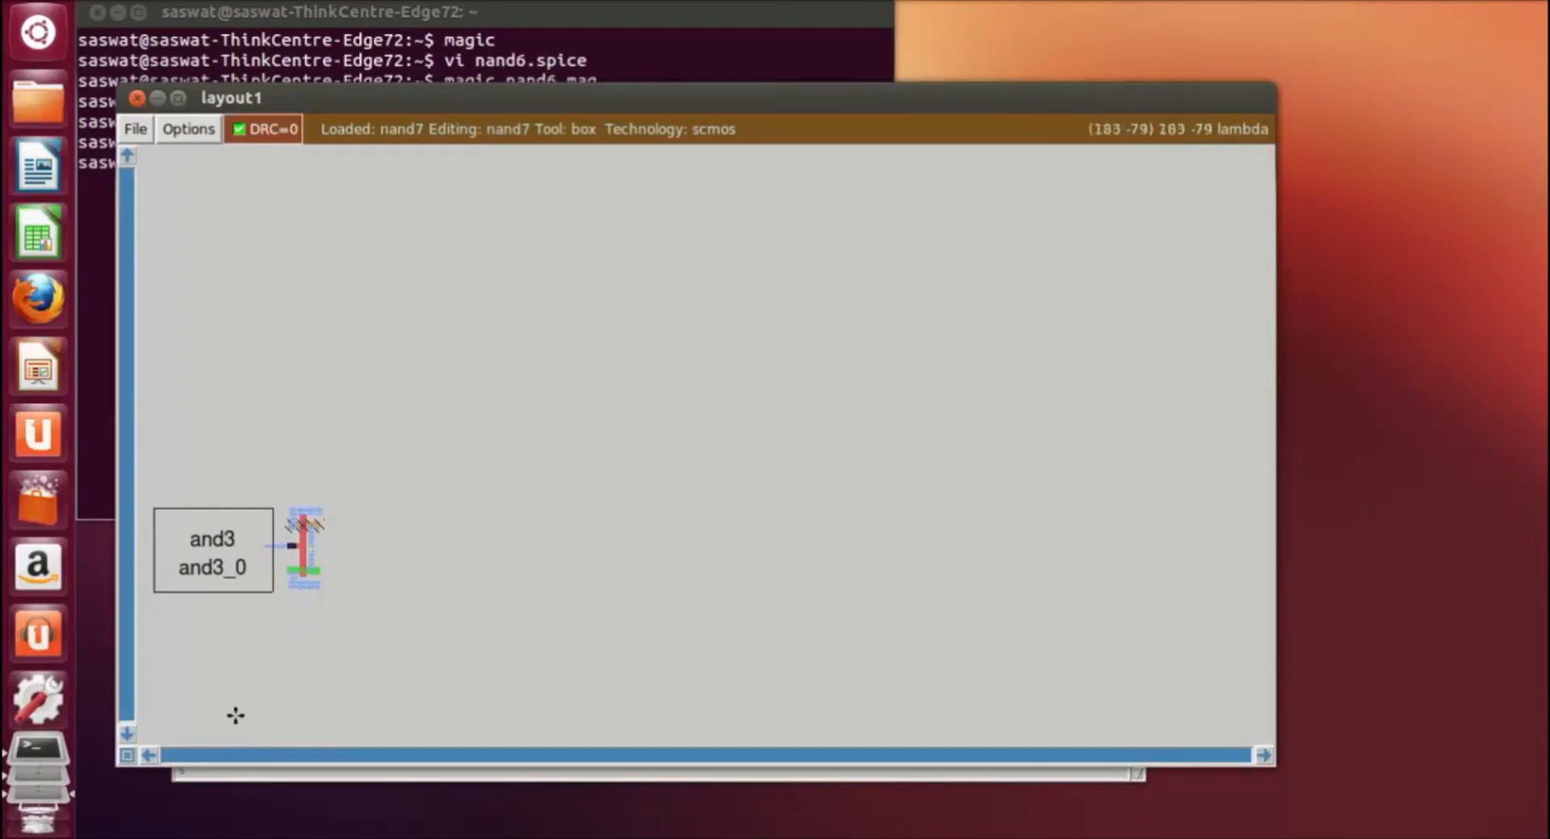
pyautogui.click(153, 756)
pyautogui.click(153, 756)
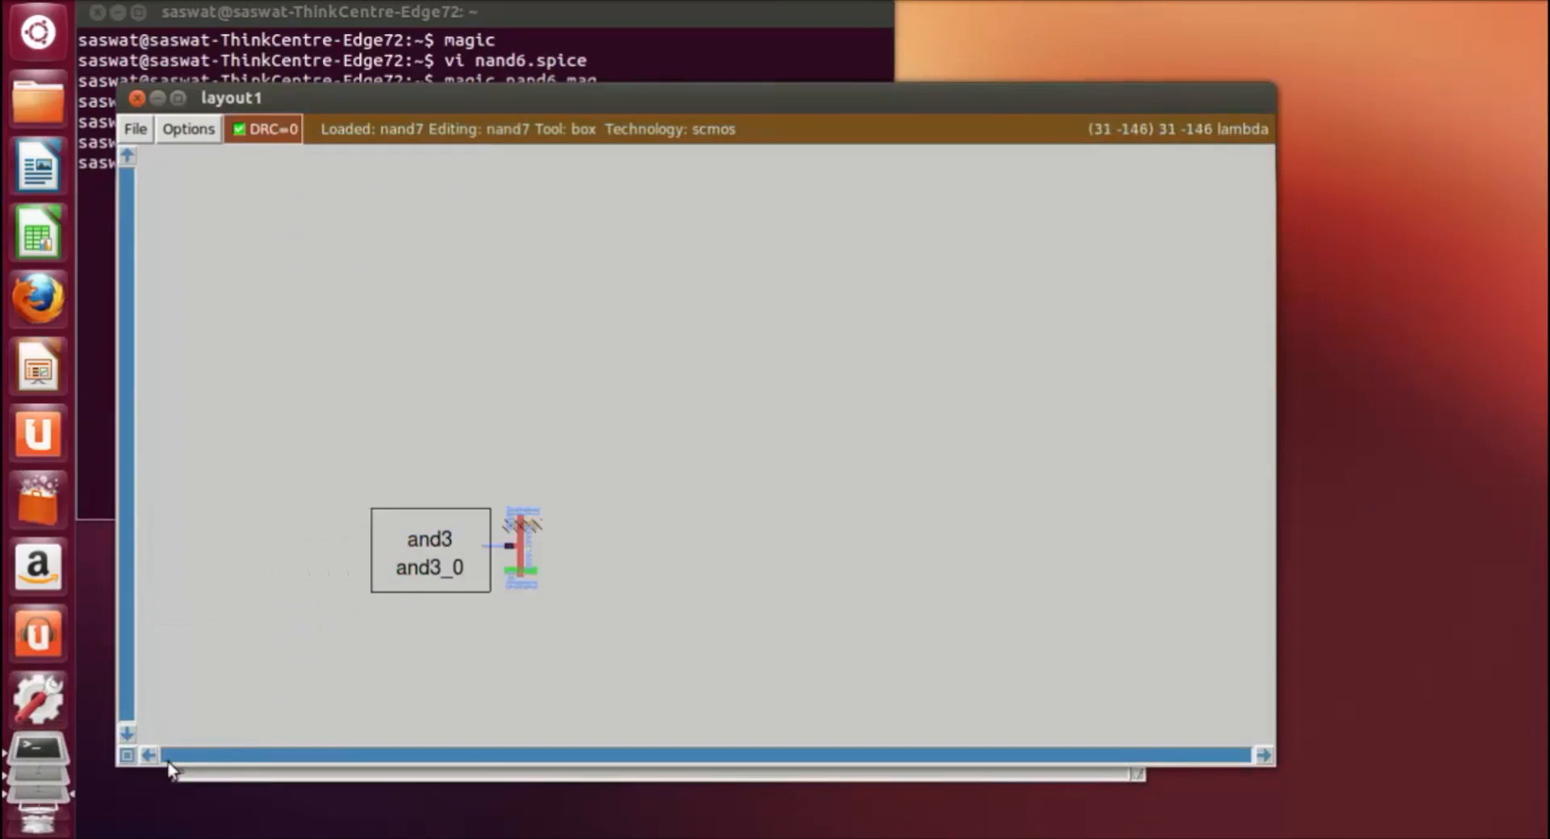
pyautogui.press('z')
pyautogui.click(149, 758)
pyautogui.click(149, 758)
pyautogui.click(148, 758)
pyautogui.click(149, 758)
pyautogui.click(149, 758)
pyautogui.scroll(-6, 542, 695)
pyautogui.press('z')
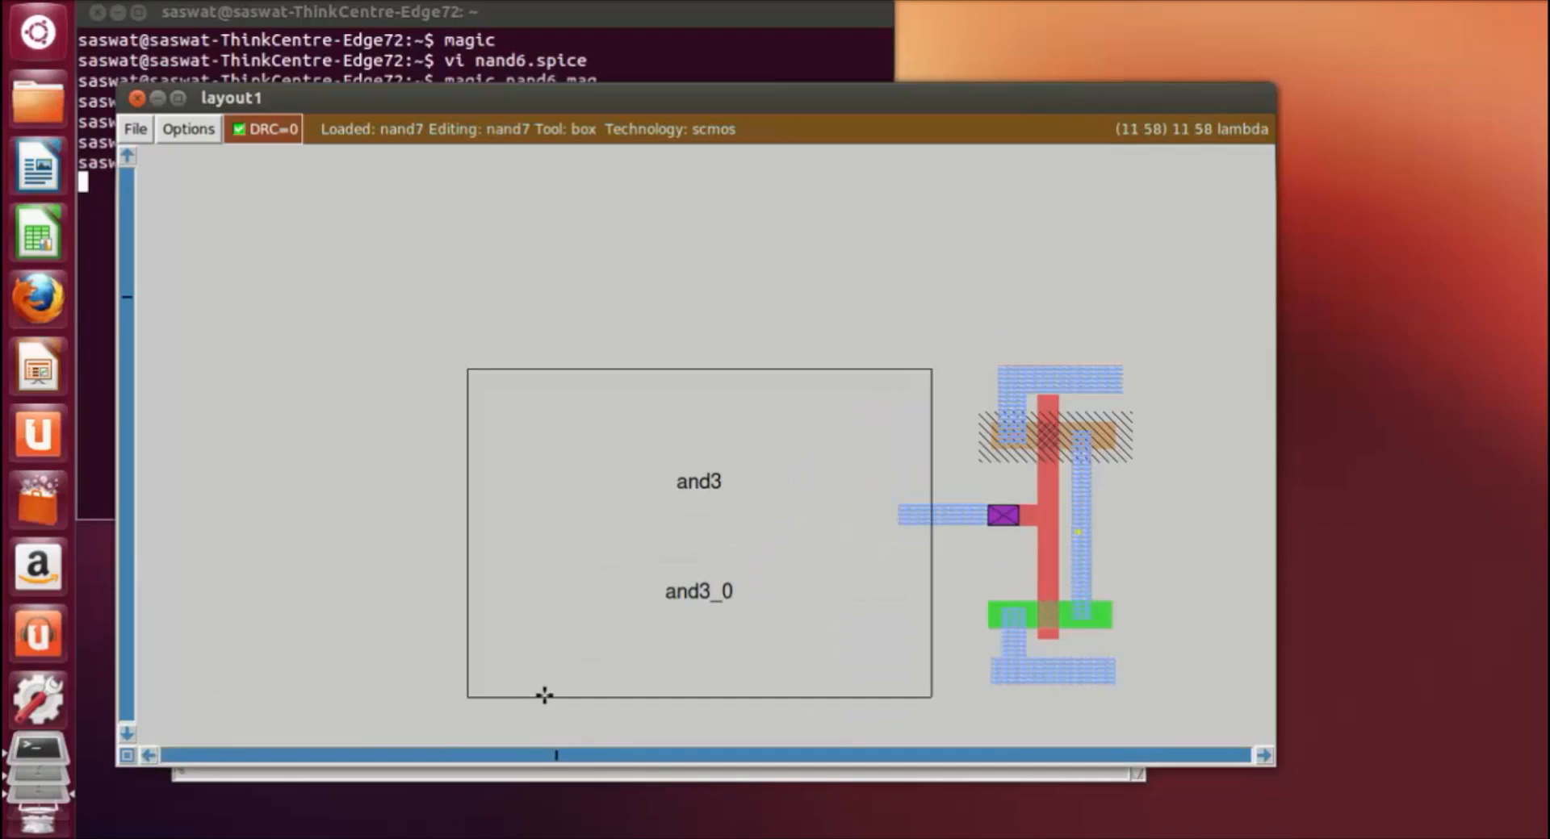
pyautogui.scroll(-1, 544, 695)
pyautogui.click(1263, 755)
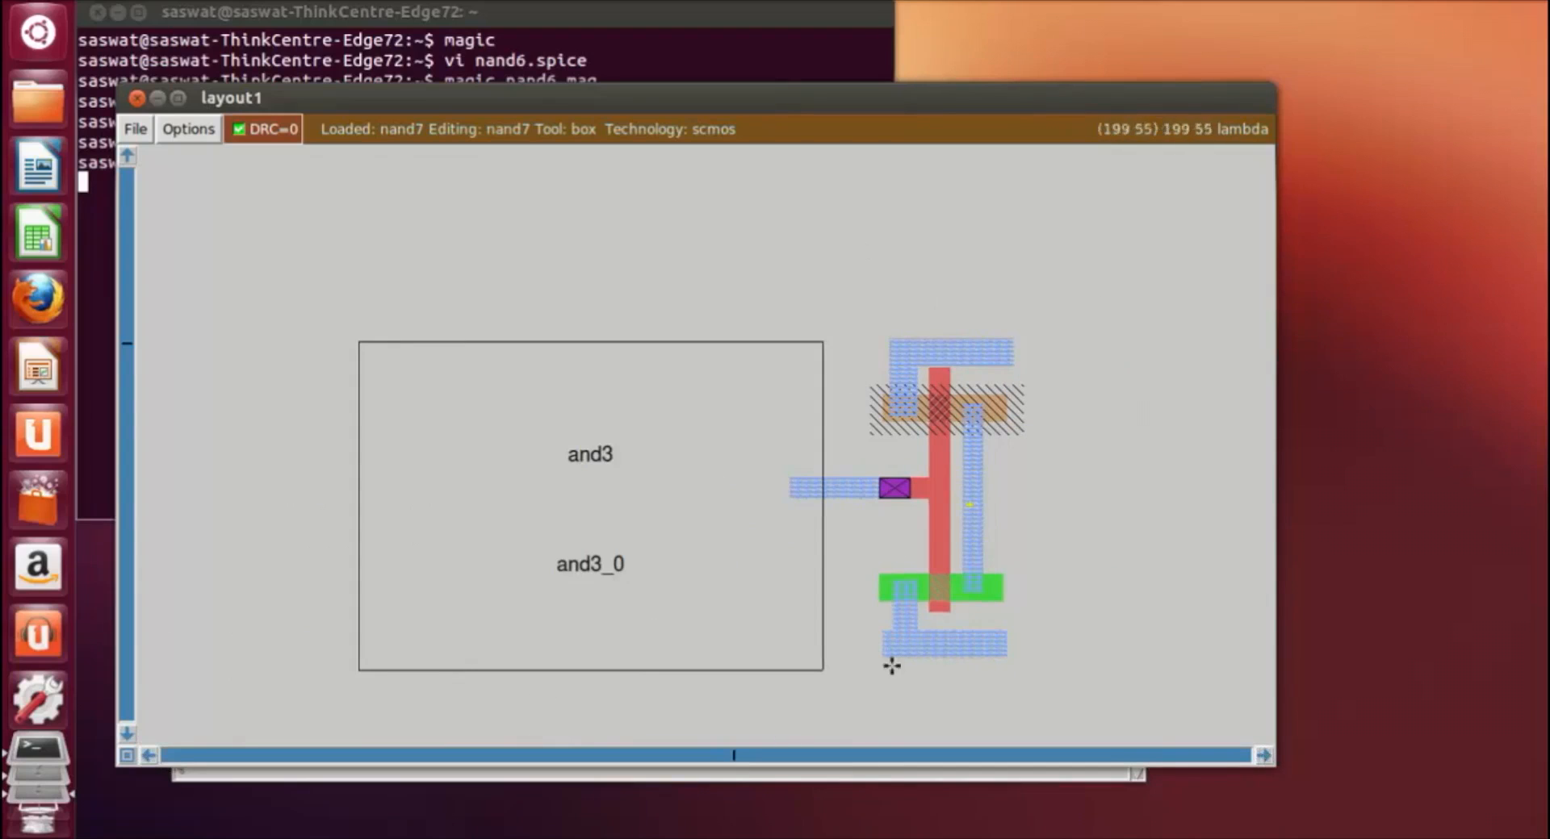
pyautogui.press('z')
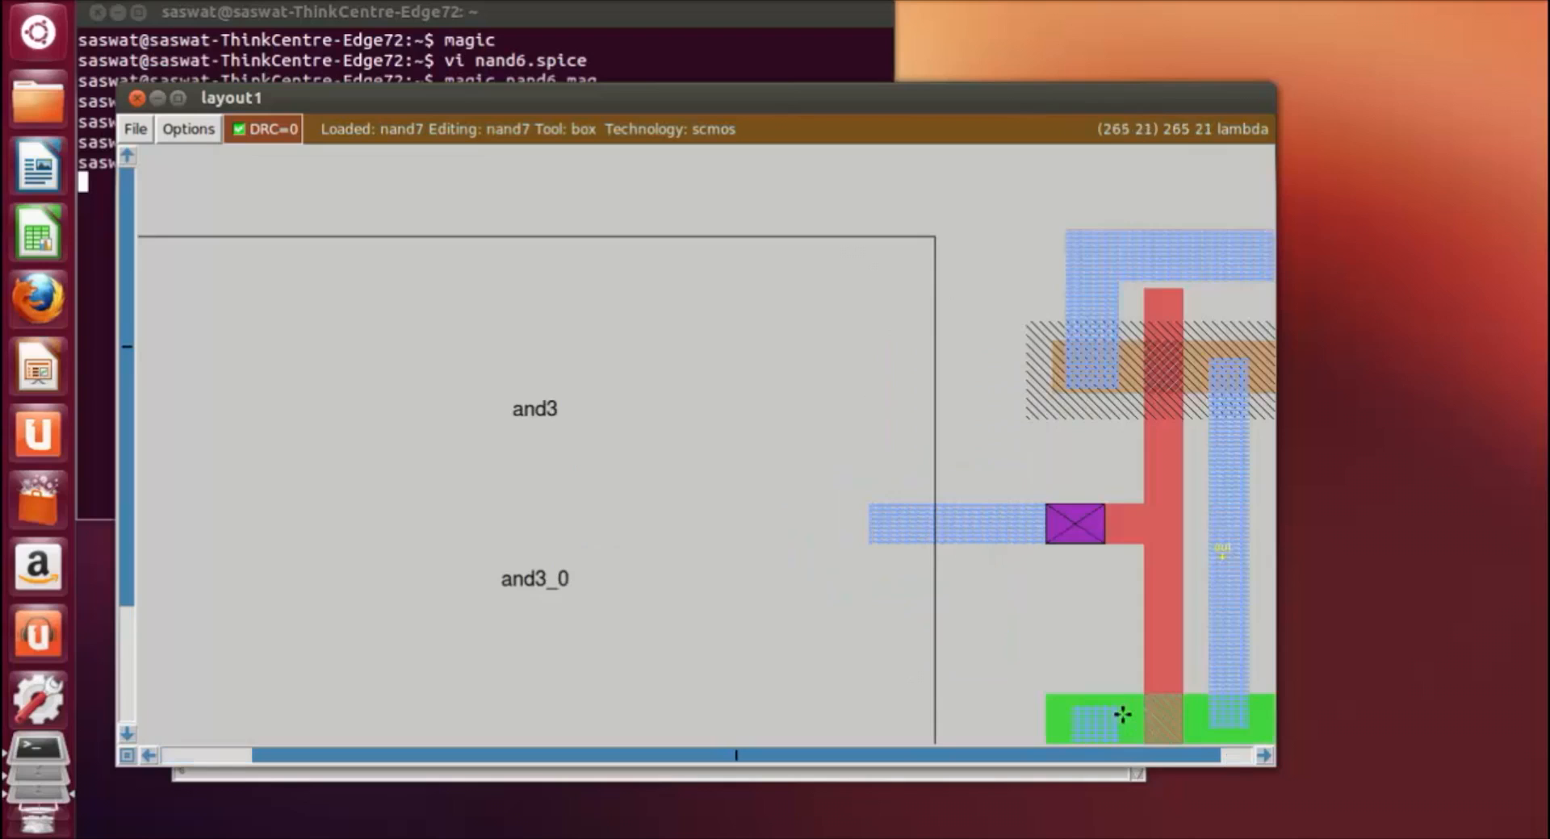
pyautogui.hotkey('shift', 'z')
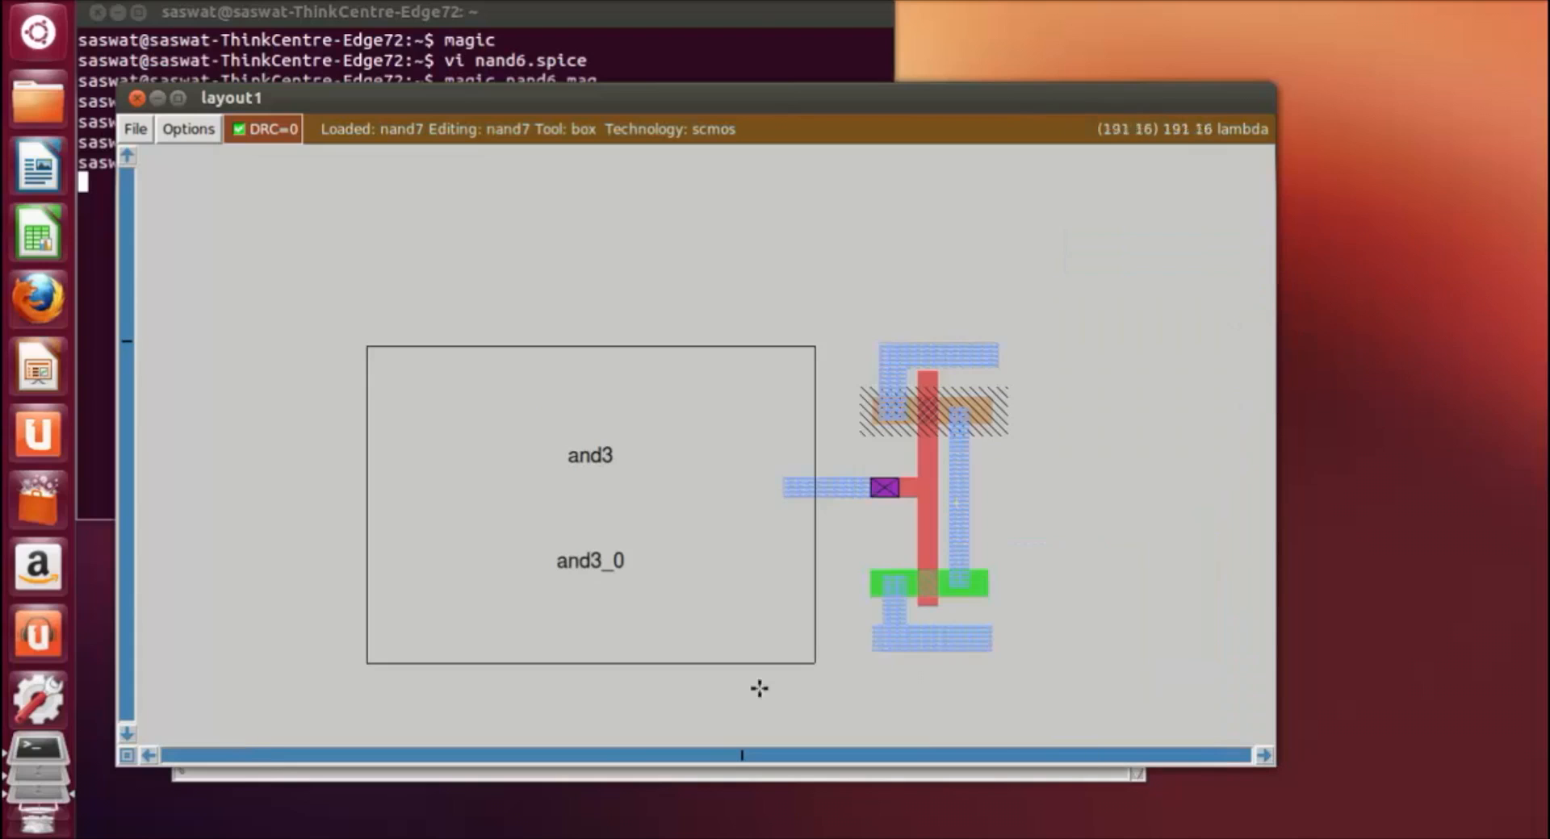
pyautogui.rightClick(848, 704)
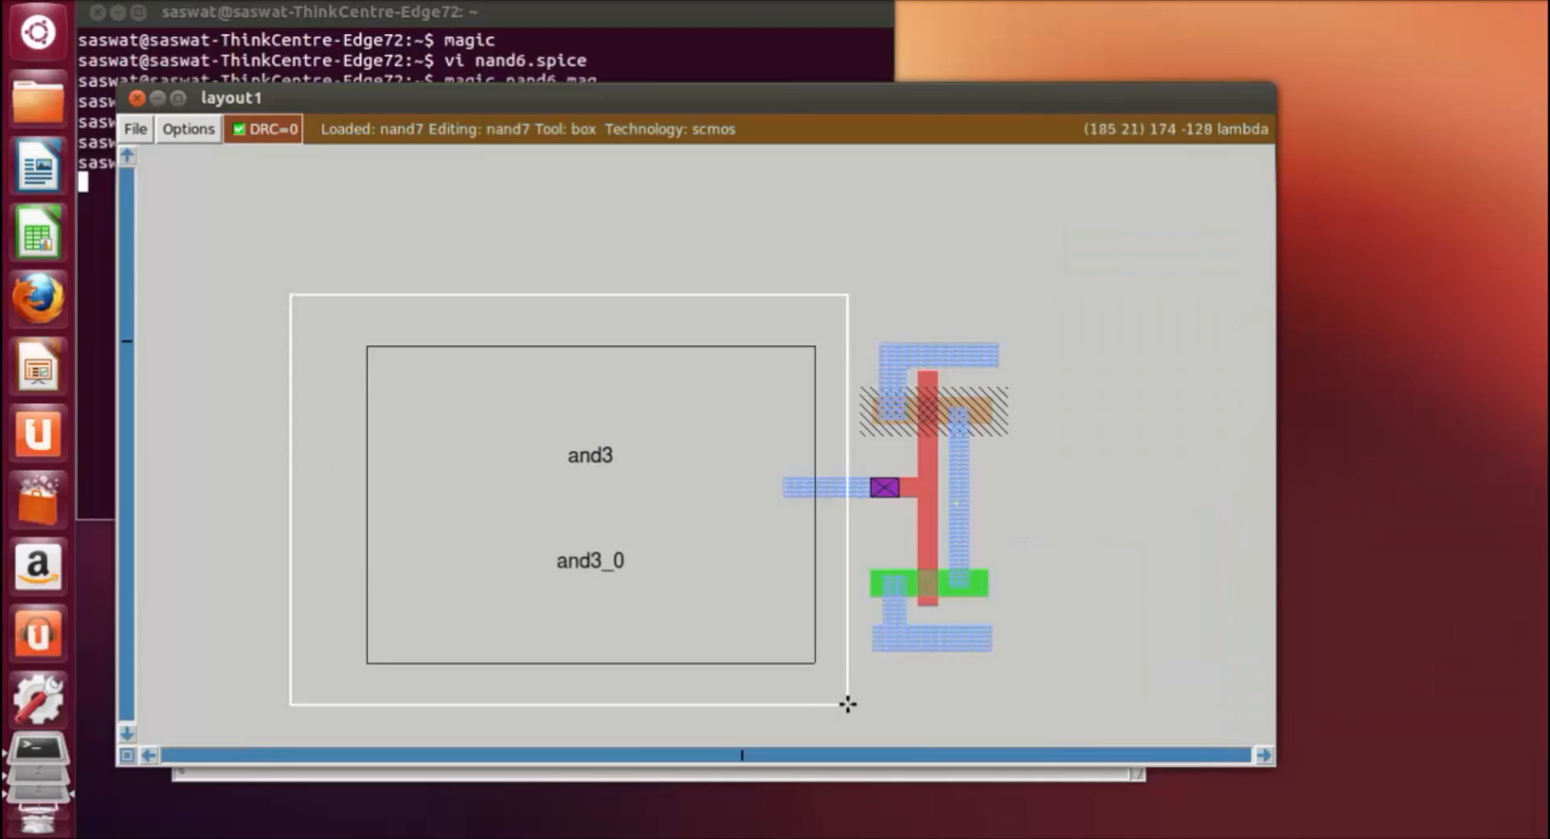
pyautogui.press('x')
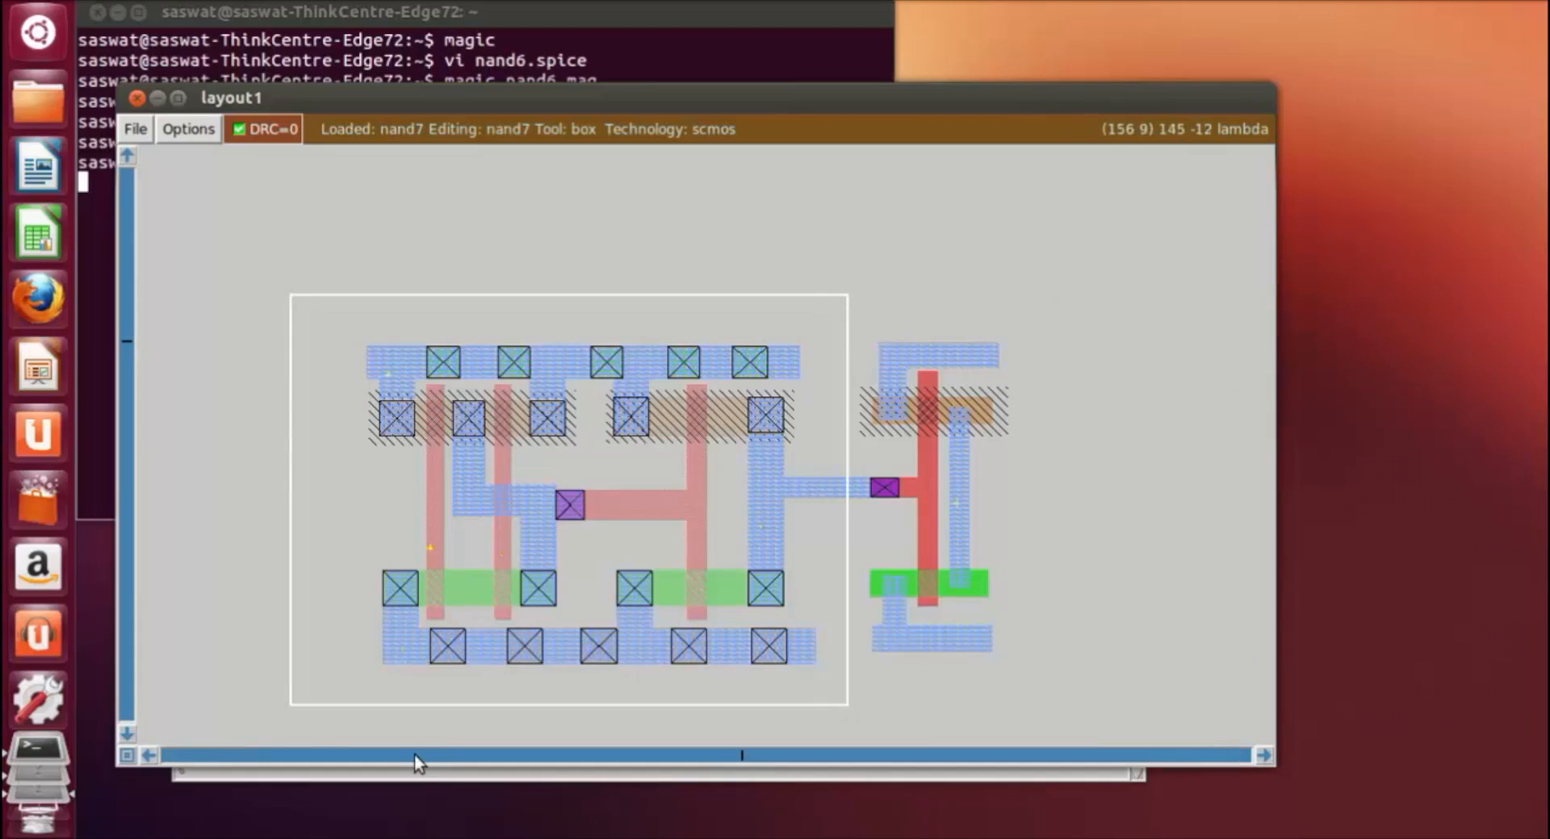
pyautogui.click(331, 326)
pyautogui.click(823, 695)
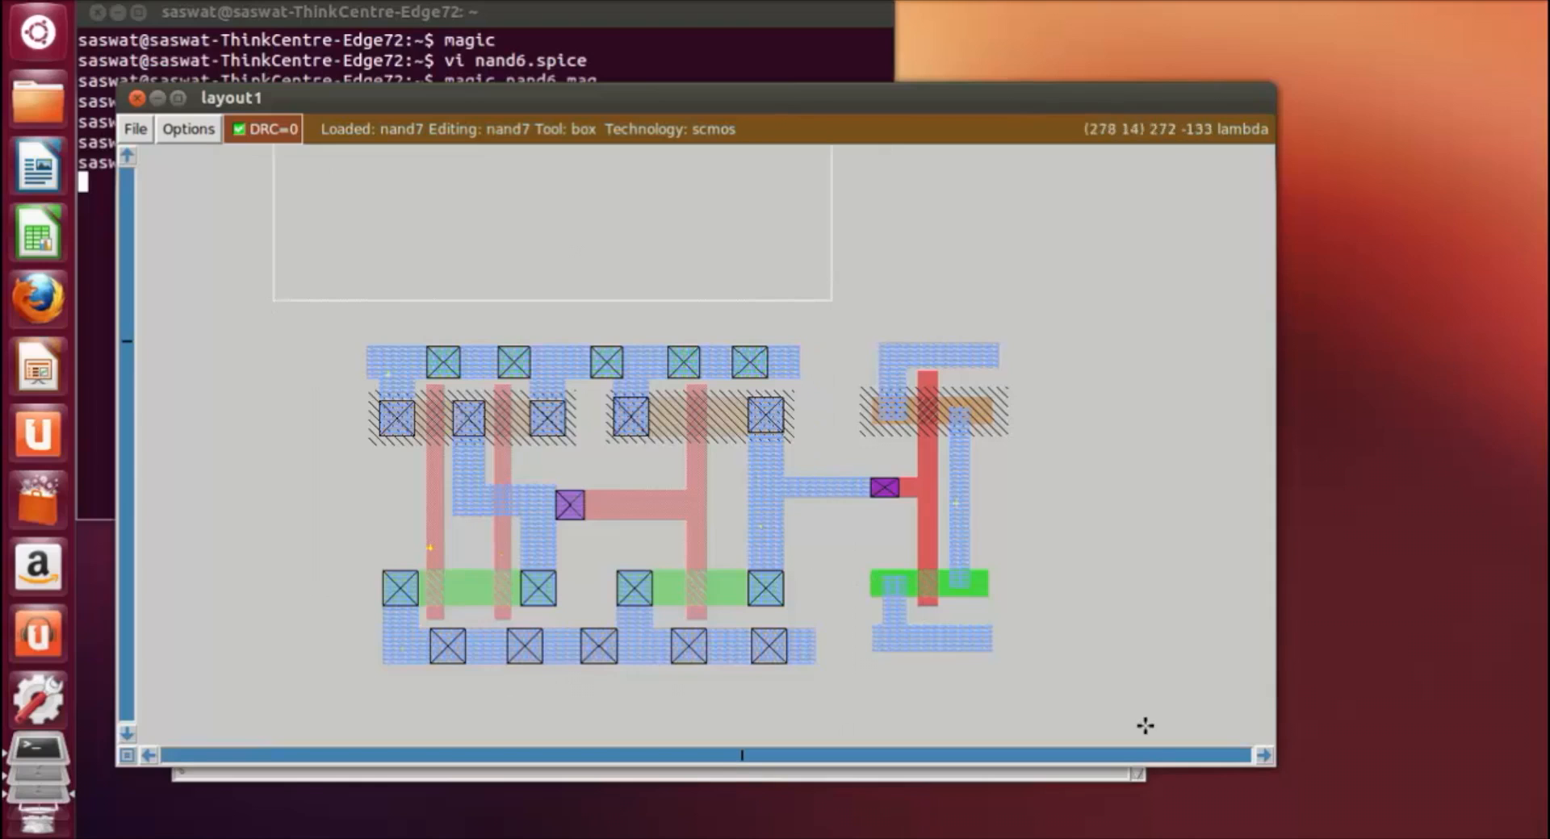